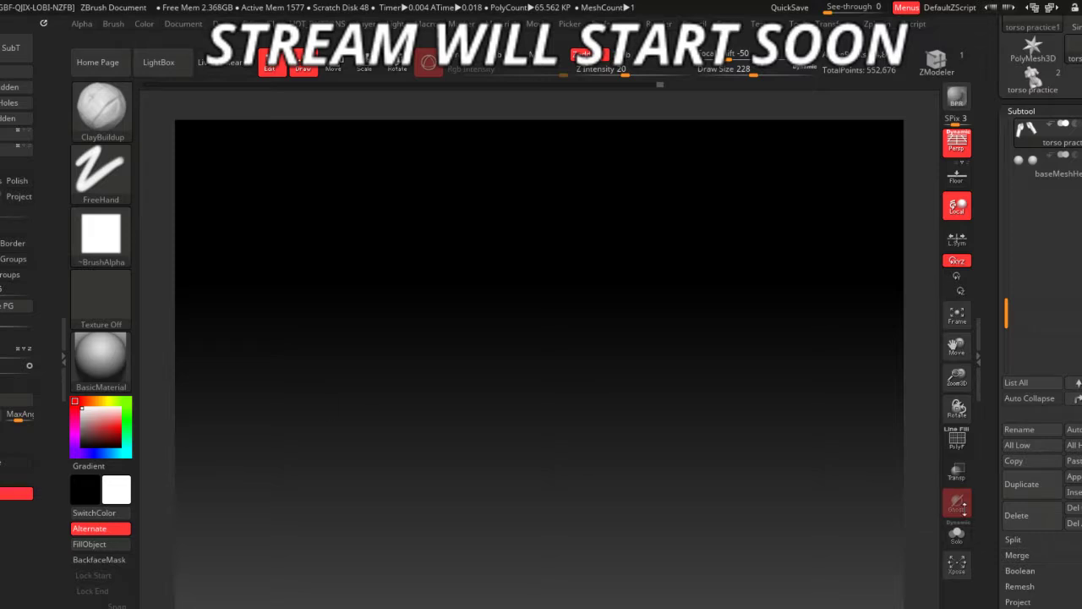
# - Hide the torso part with SelectRect, then show the whole model again
pyautogui.moveTo(895, 415)
pyautogui.mouseDown()
pyautogui.moveTo(817, 366)
pyautogui.moveTo(725, 469)
pyautogui.moveTo(527, 476)
pyautogui.mouseUp()
pyautogui.hotkey('ctrl', 'shift')
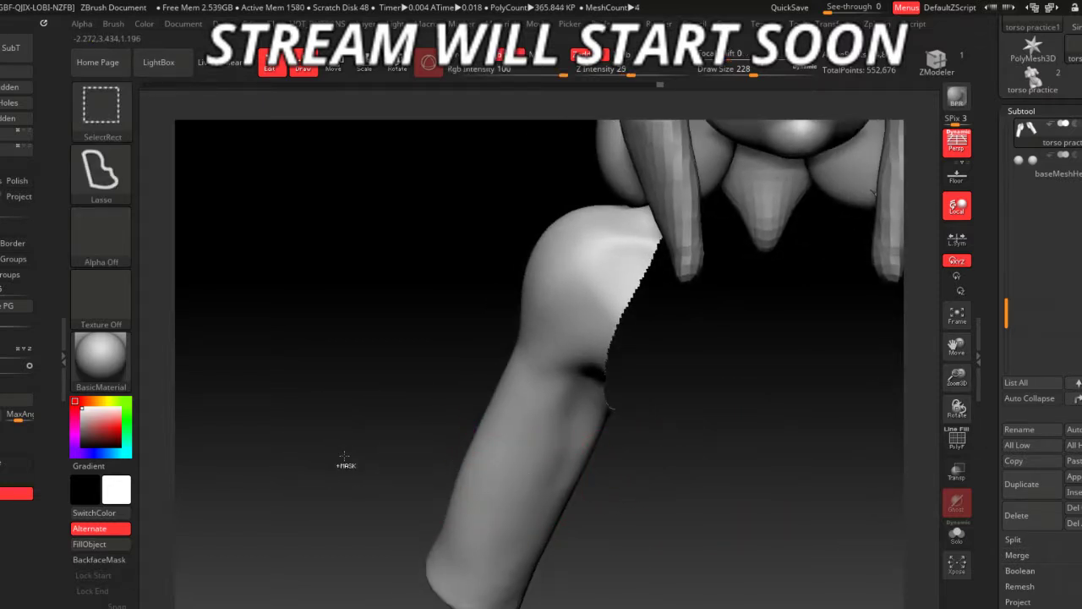
pyautogui.keyDown('ctrl'); pyautogui.keyDown('shift'); pyautogui.click(344, 457); pyautogui.keyUp('shift'); pyautogui.keyUp('ctrl')
pyautogui.keyDown('ctrl'); pyautogui.keyDown('shift'); pyautogui.moveTo(358, 326); pyautogui.dragTo(358, 338); pyautogui.keyUp('shift'); pyautogui.keyUp('ctrl')
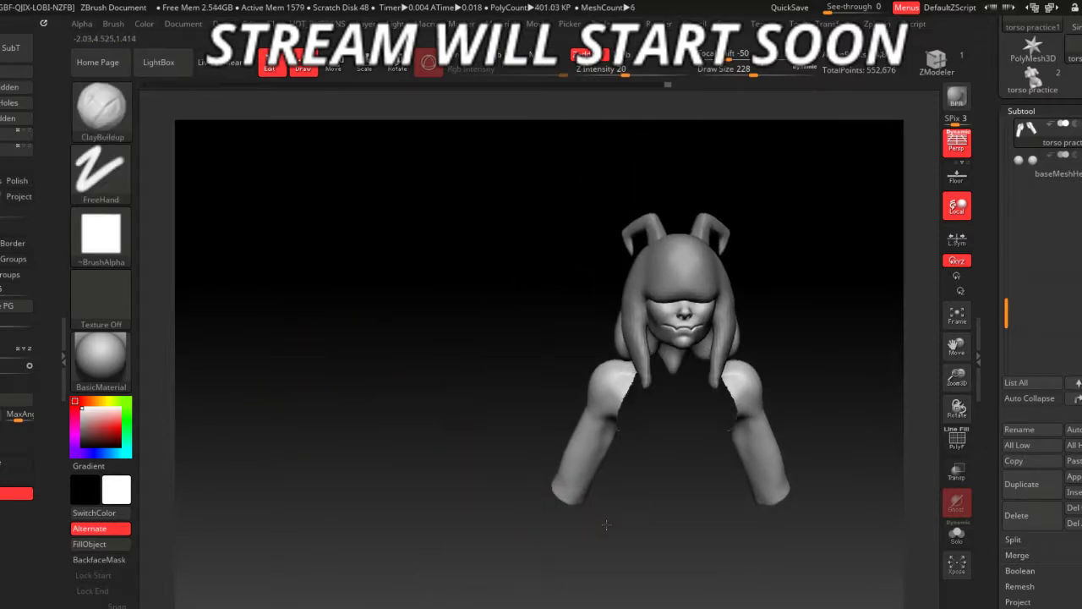
pyautogui.keyDown('alt'); pyautogui.moveTo(605, 524); pyautogui.dragTo(522, 487); pyautogui.keyUp('alt')
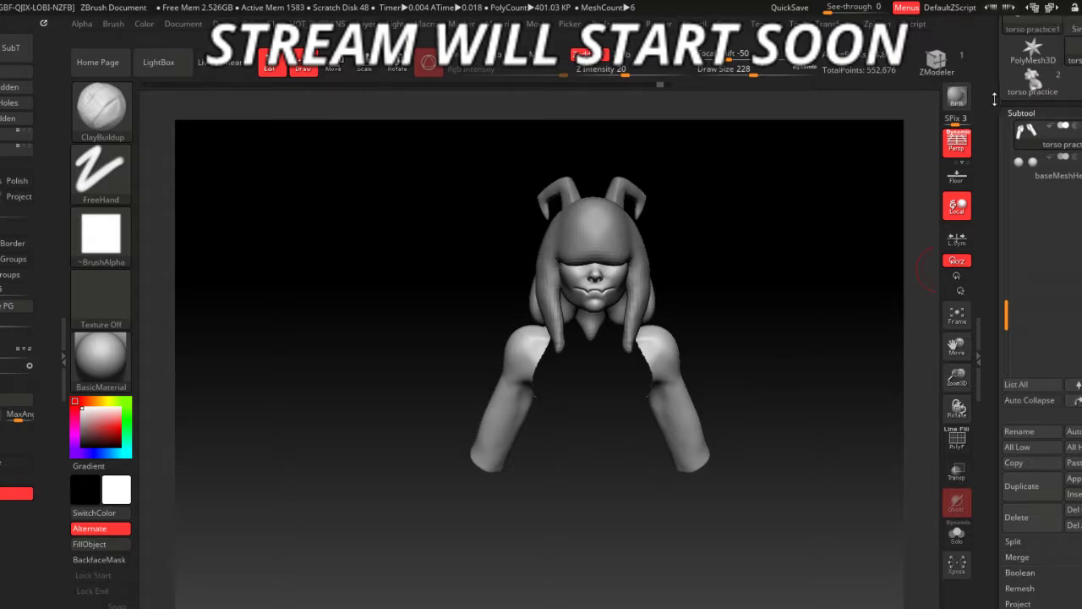
pyautogui.keyDown('ctrl'); pyautogui.keyDown('shift'); pyautogui.click(857, 307); pyautogui.keyUp('shift'); pyautogui.keyUp('ctrl')
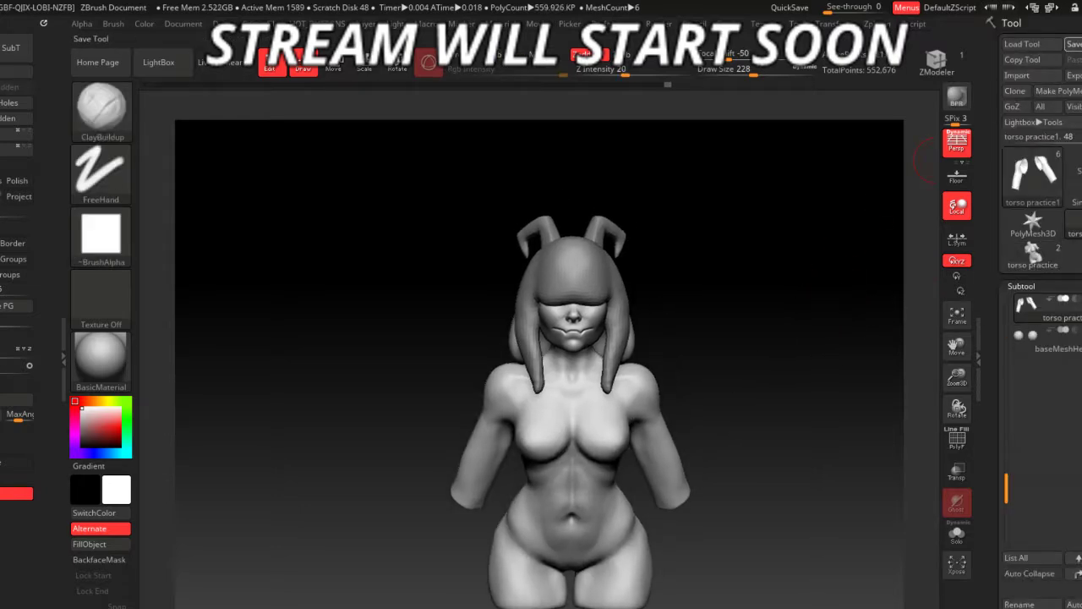
# - Save the torso tool as a ZTool in the nsfw folder
pyautogui.click(1072, 44)
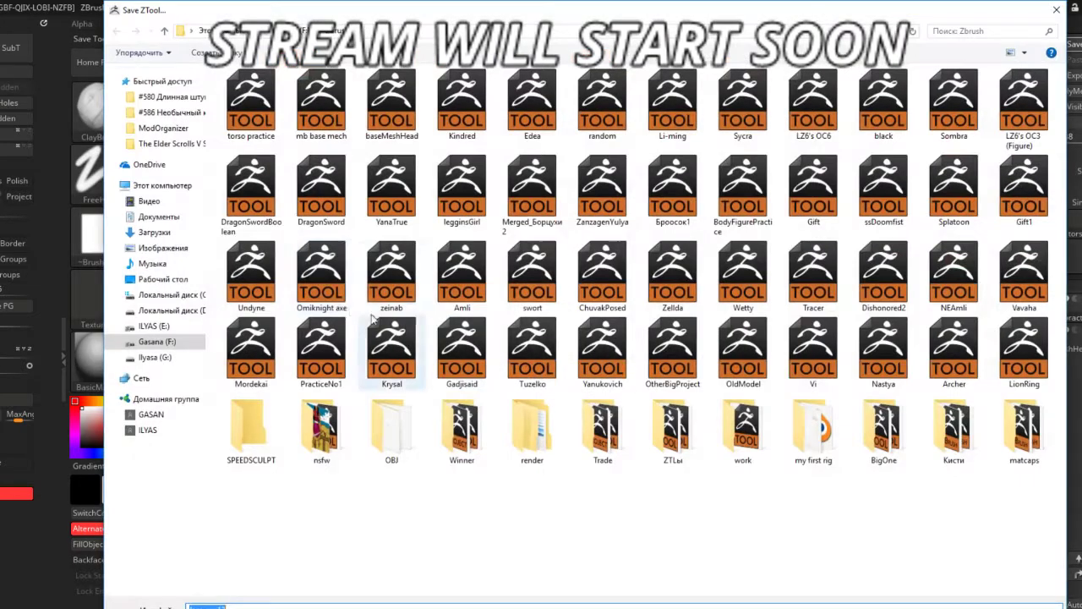
pyautogui.doubleClick(351, 440)
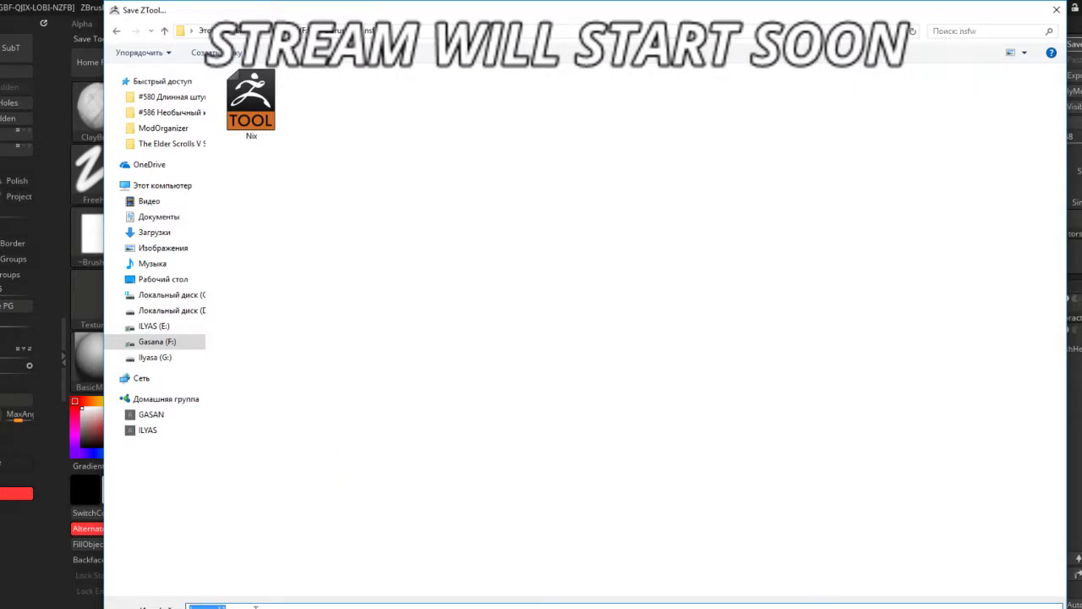
pyautogui.press('BackSpace')
pyautogui.press('Return')
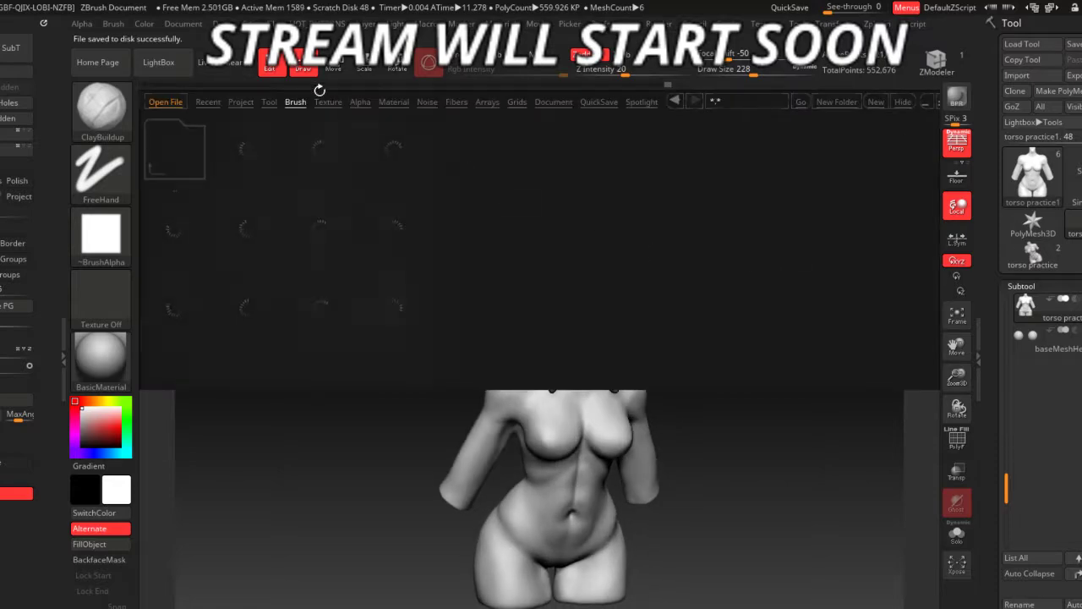
# - Open a project from the LightBox library, answering the unsaved-changes prompt
pyautogui.click(240, 103)
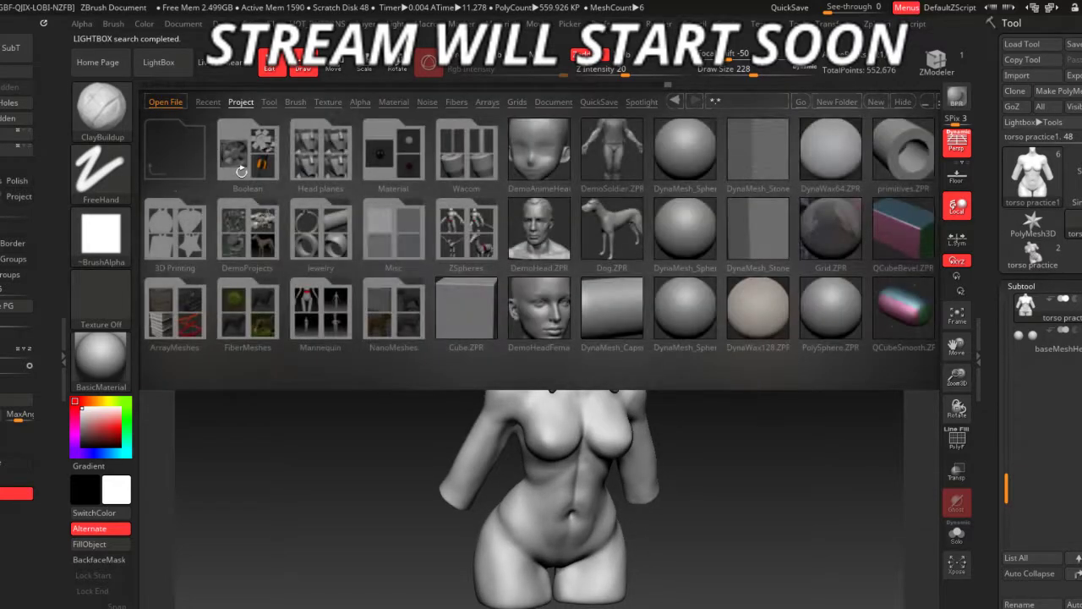
pyautogui.doubleClick(664, 211)
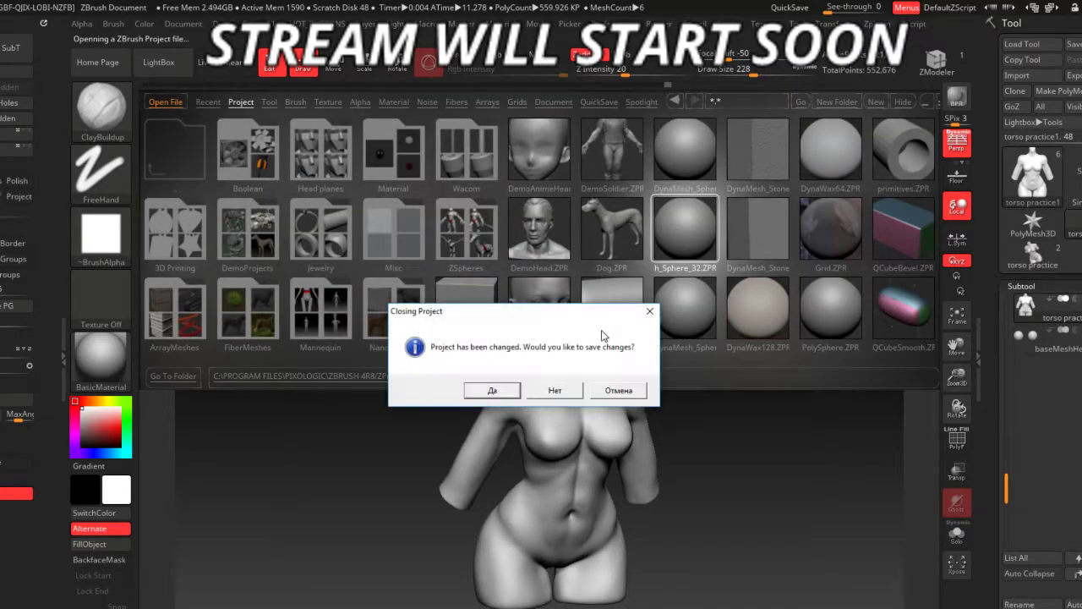
pyautogui.click(582, 391)
# - Load the baseMeshHead tool from the Zbrush folder on the Gasana (F:) drive
pyautogui.click(1021, 43)
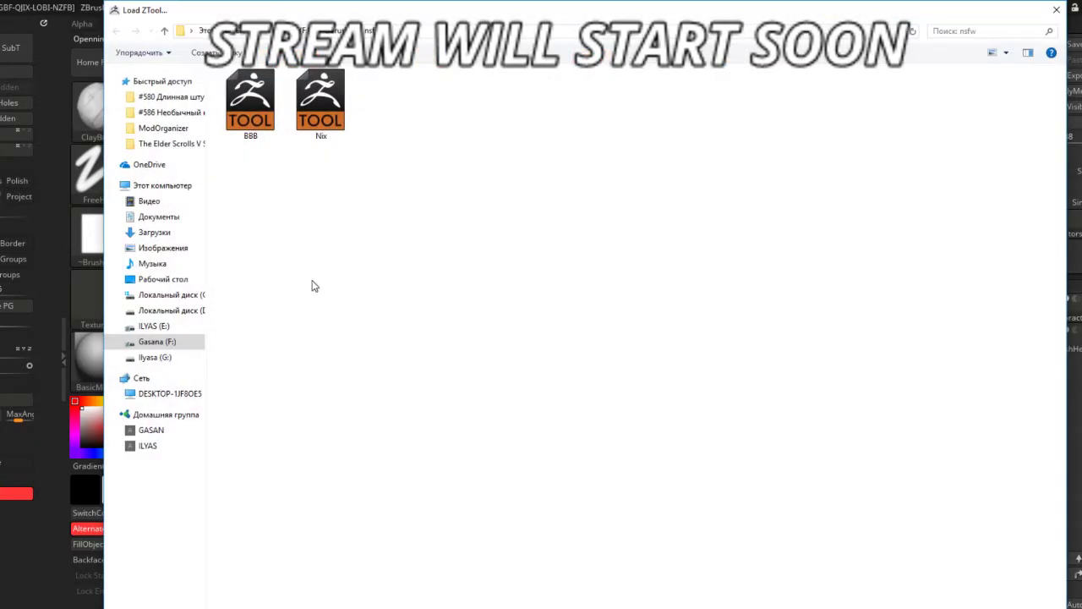
pyautogui.click(156, 341)
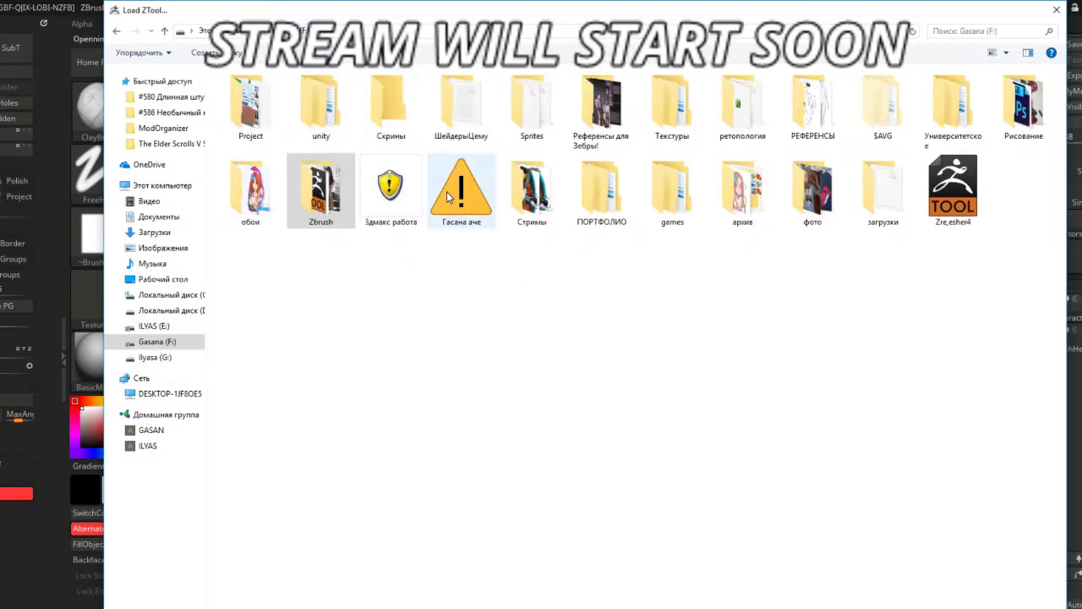
pyautogui.doubleClick(391, 191)
pyautogui.press('BackSpace')
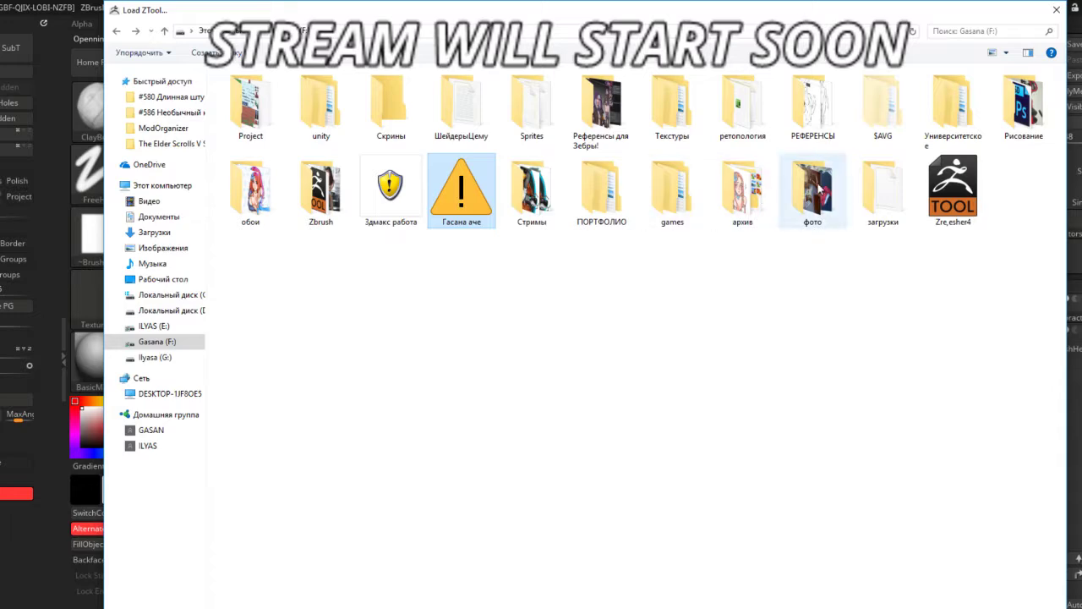
pyautogui.doubleClick(323, 216)
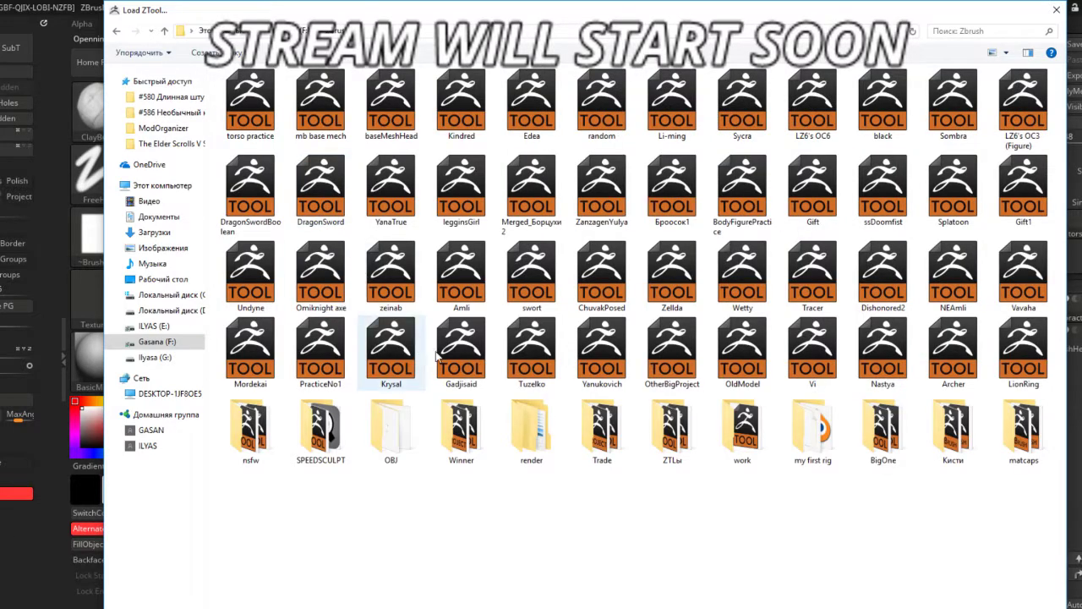
pyautogui.doubleClick(682, 454)
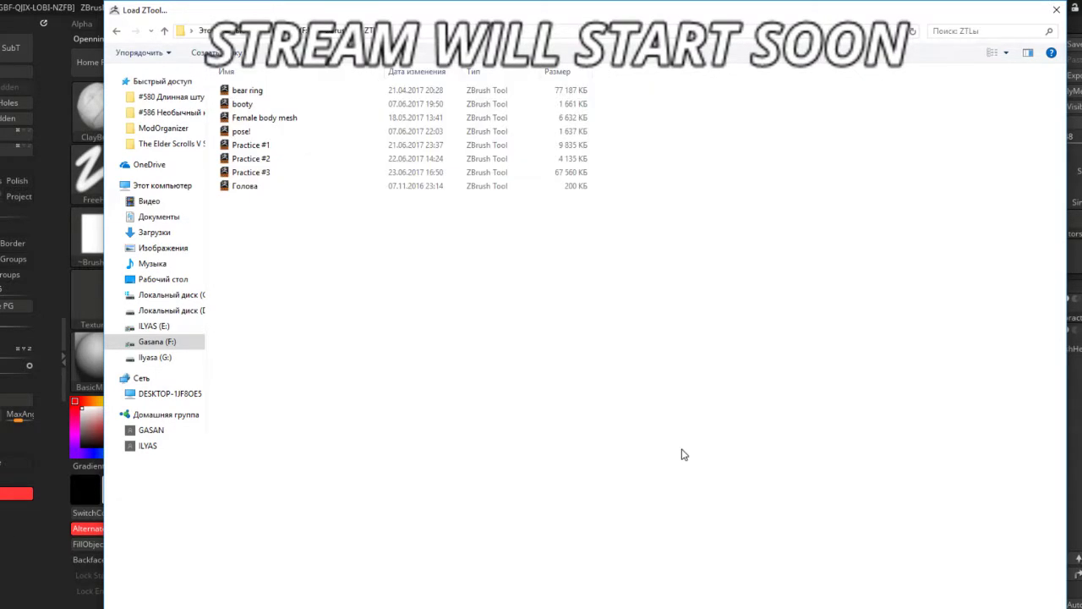
pyautogui.press('BackSpace')
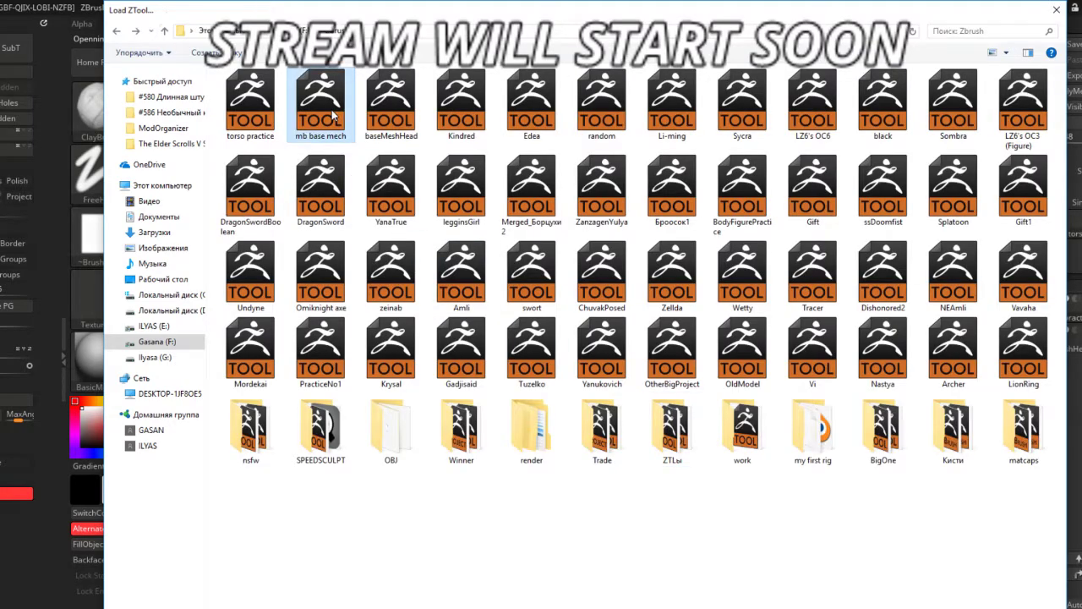
pyautogui.doubleClick(320, 105)
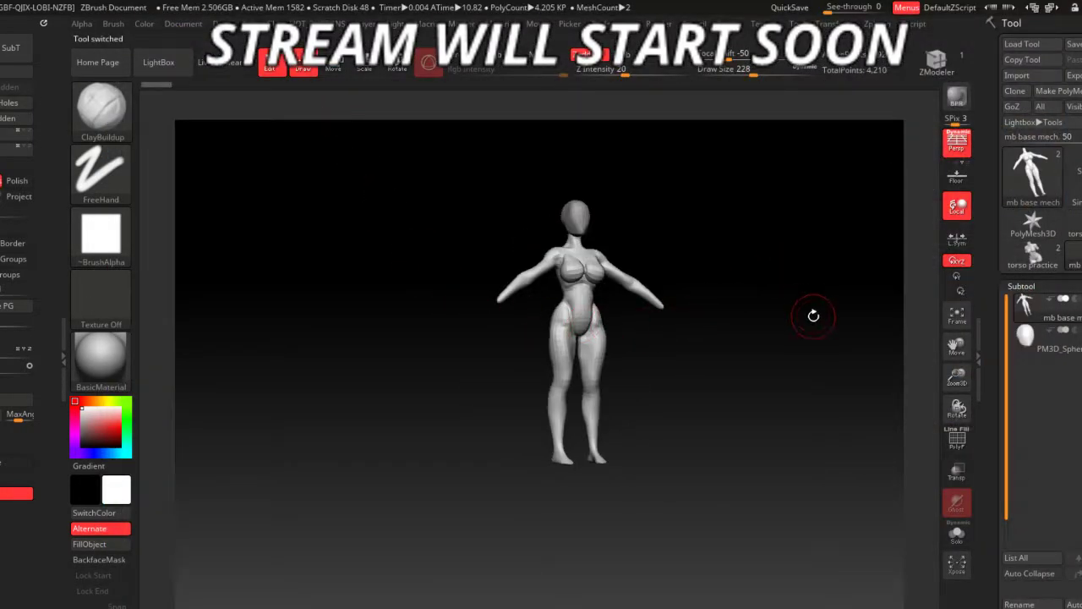
pyautogui.click(1042, 49)
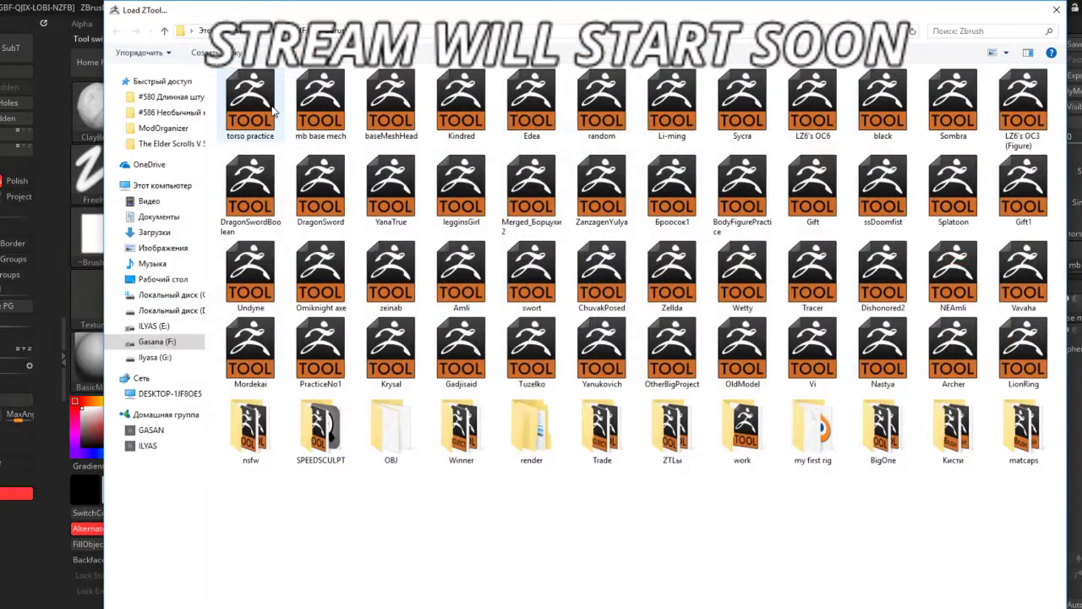
pyautogui.doubleClick(377, 108)
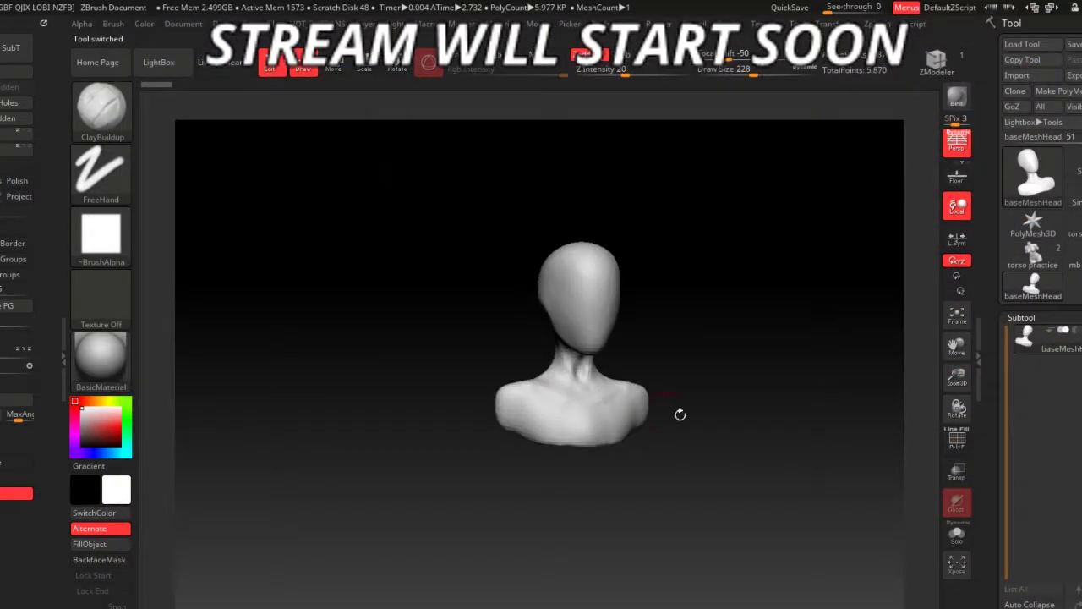
pyautogui.moveTo(724, 402); pyautogui.dragTo(681, 386)
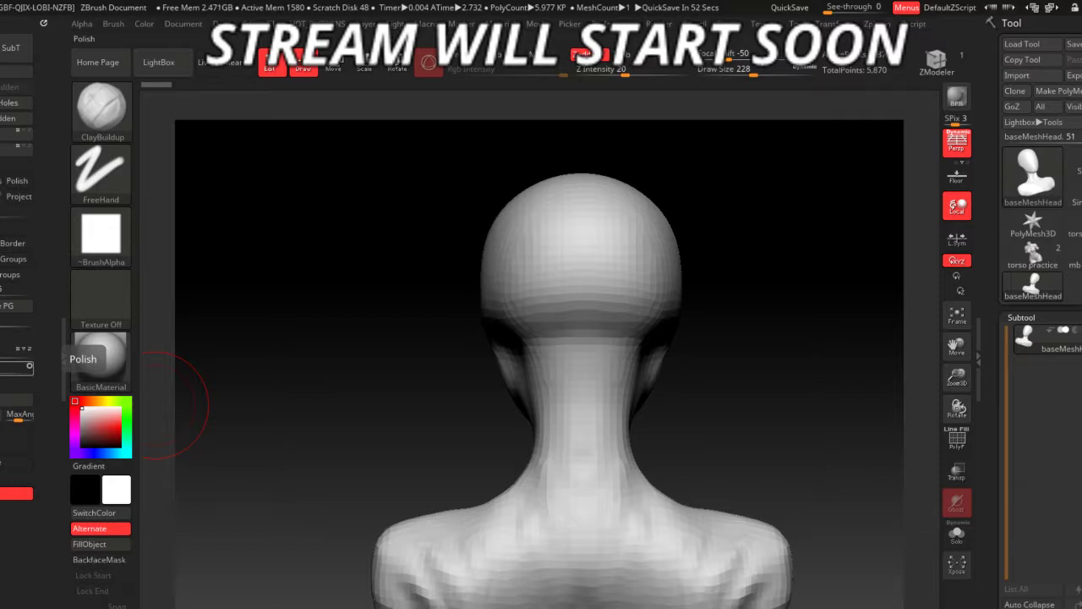
pyautogui.moveTo(436, 419); pyautogui.dragTo(595, 434)
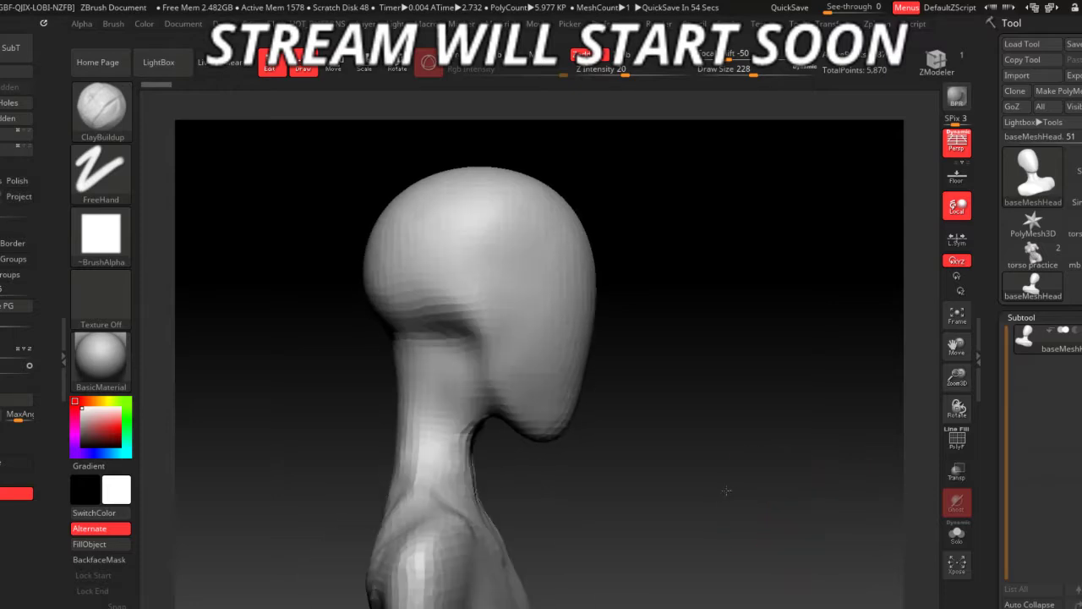
# - Select the Move brush (B-M-V) and enlarge its Draw Size to 386
pyautogui.moveTo(726, 491); pyautogui.dragTo(698, 495)
pyautogui.press('b')
pyautogui.press('m')
pyautogui.press('v')
pyautogui.moveTo(635, 485); pyautogui.dragTo(523, 464)
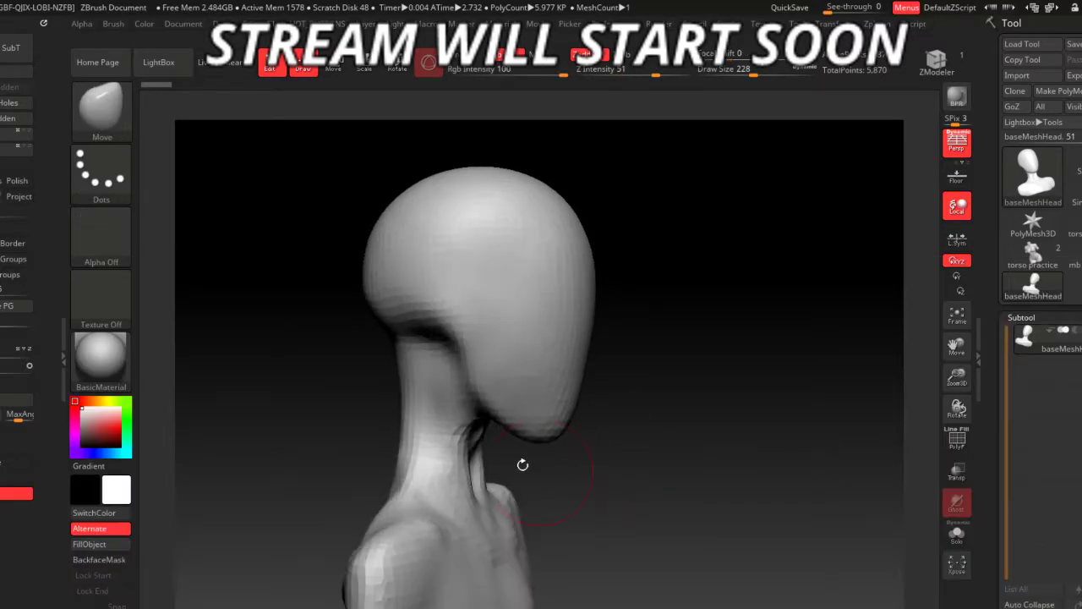
pyautogui.press('space')
pyautogui.moveTo(599, 461); pyautogui.dragTo(594, 243)
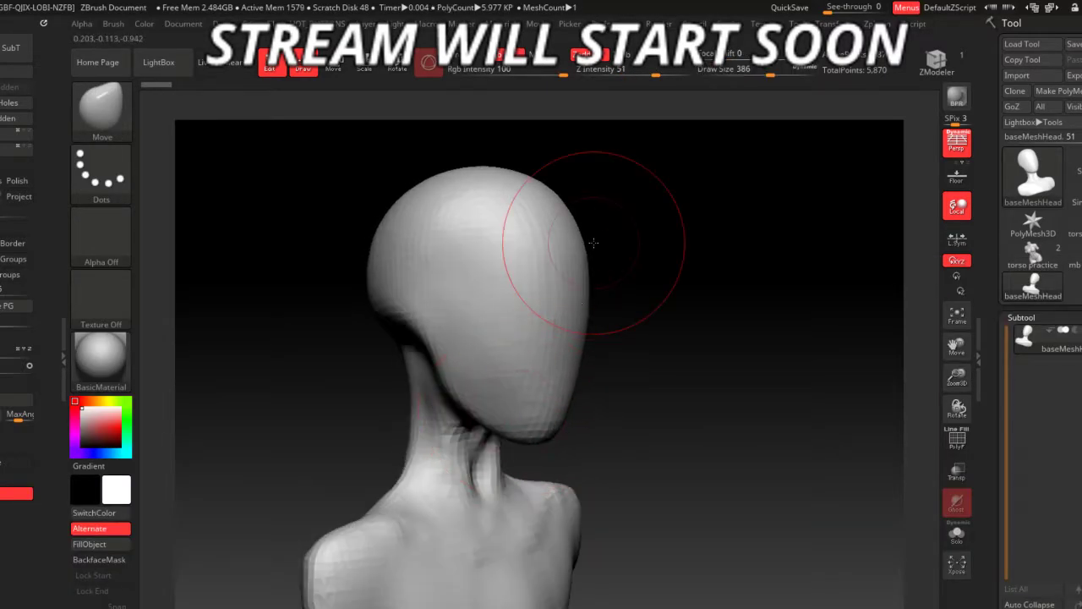
pyautogui.moveTo(705, 510)
pyautogui.mouseDown()
pyautogui.moveTo(365, 488)
pyautogui.moveTo(397, 516)
pyautogui.moveTo(358, 466)
pyautogui.moveTo(473, 499)
pyautogui.mouseUp()
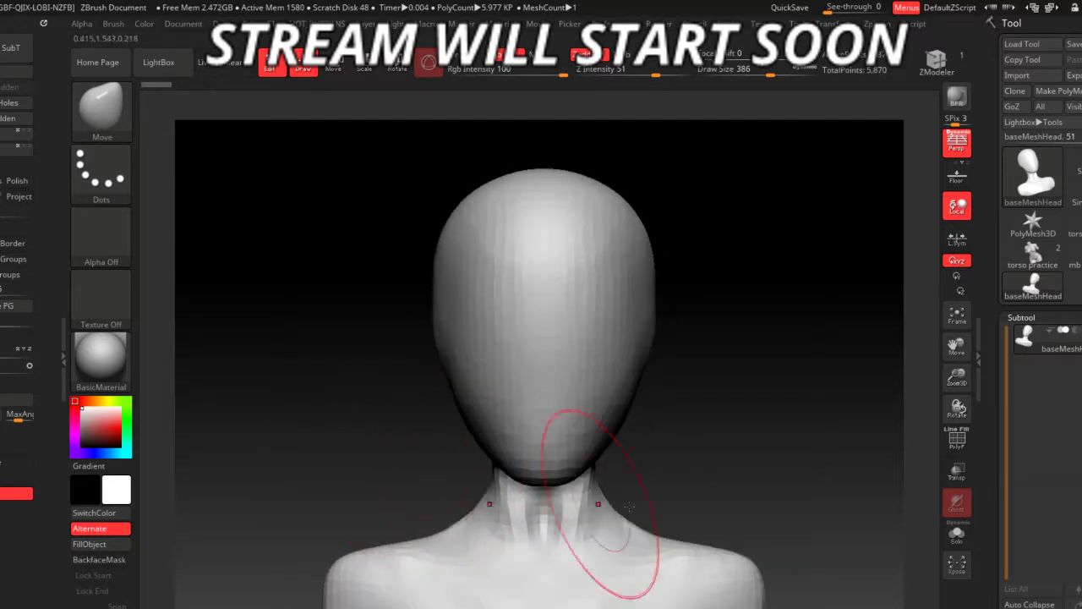
pyautogui.moveTo(591, 507)
pyautogui.keyDown('alt'); pyautogui.mouseDown()
pyautogui.moveTo(714, 442)
pyautogui.moveTo(541, 430)
pyautogui.moveTo(620, 466)
pyautogui.mouseUp(); pyautogui.keyUp('alt')
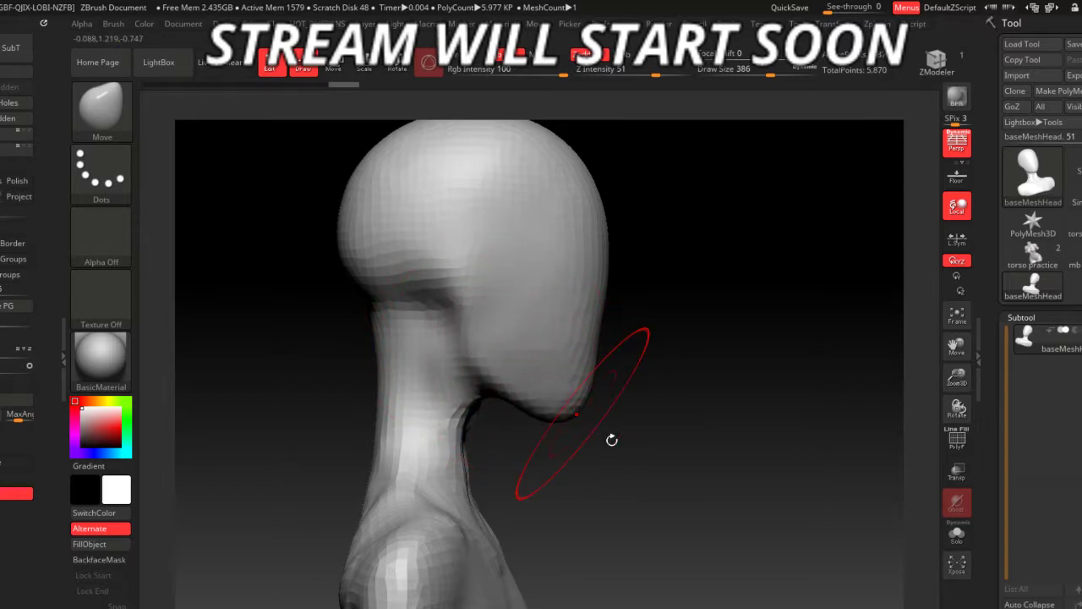
# - Reduce the Move brush to 234, then 163, and push the face and jaw into shape
pyautogui.press('space')
pyautogui.moveTo(611, 440)
pyautogui.mouseDown()
pyautogui.moveTo(482, 378)
pyautogui.moveTo(440, 393)
pyautogui.mouseUp()
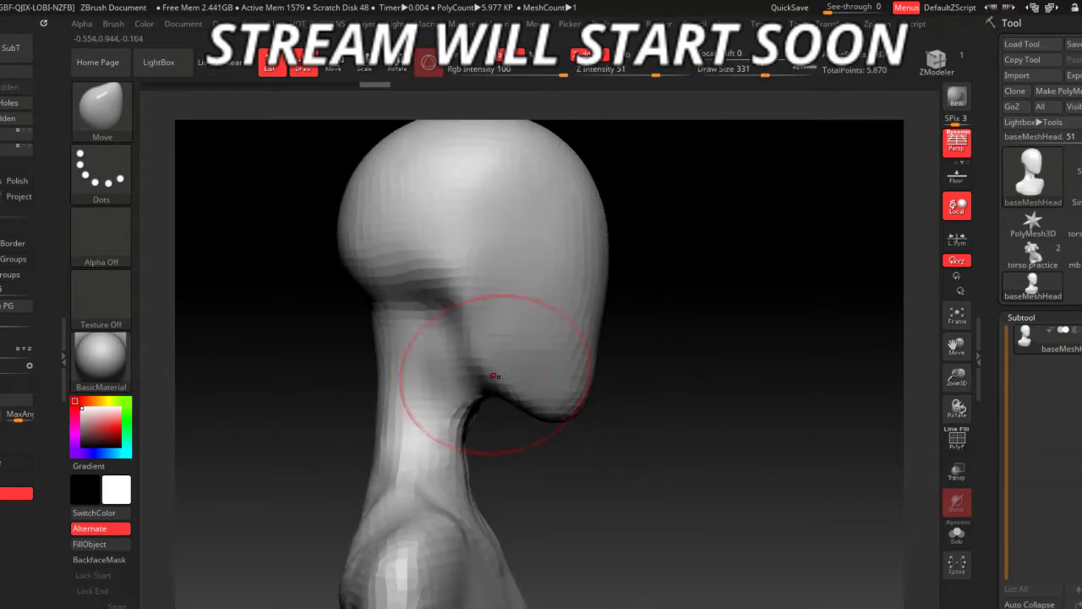
pyautogui.moveTo(643, 457)
pyautogui.mouseDown()
pyautogui.moveTo(566, 321)
pyautogui.moveTo(584, 321)
pyautogui.moveTo(450, 409)
pyautogui.moveTo(550, 392)
pyautogui.mouseUp()
pyautogui.press('space')
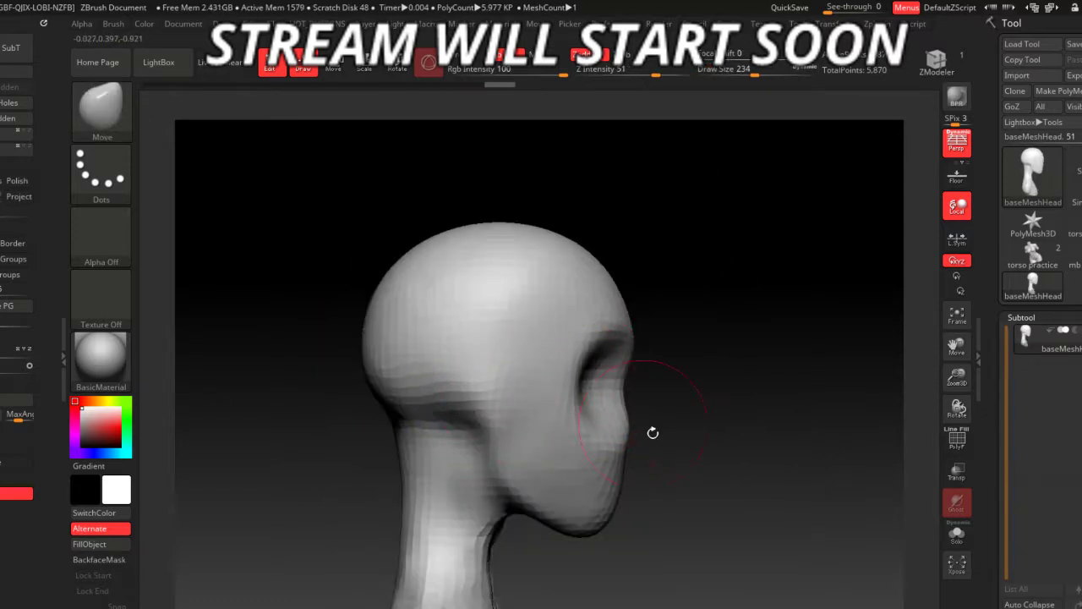
pyautogui.moveTo(652, 431)
pyautogui.mouseDown()
pyautogui.moveTo(564, 457)
pyautogui.moveTo(570, 411)
pyautogui.mouseUp()
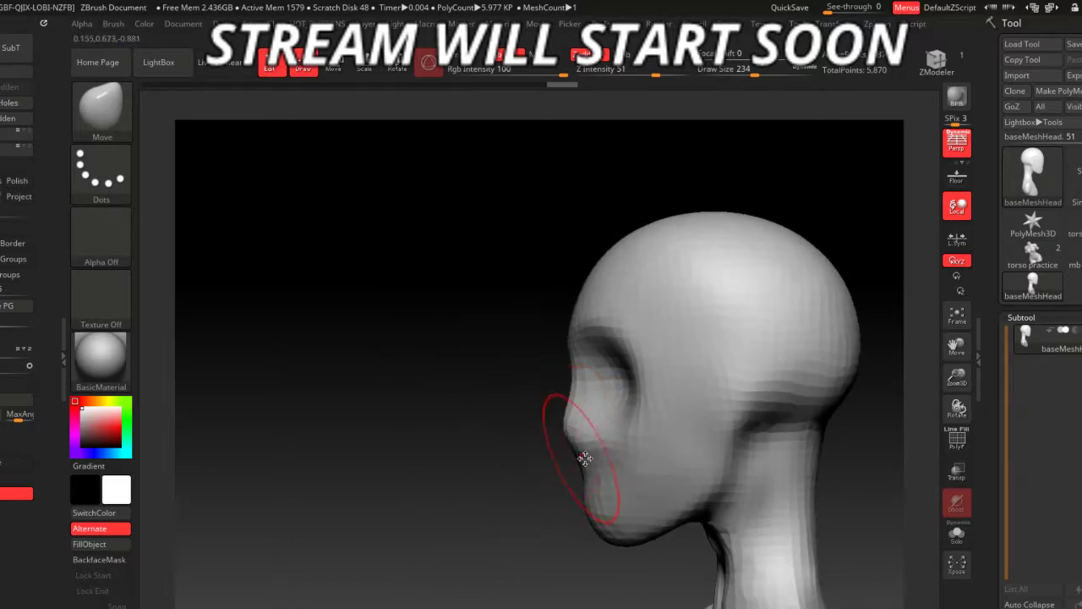
pyautogui.press('space')
pyautogui.moveTo(573, 456); pyautogui.dragTo(571, 544)
pyautogui.moveTo(525, 437); pyautogui.dragTo(642, 490)
pyautogui.hotkey('ctrl', 'z')
pyautogui.hotkey('ctrl', 'z')
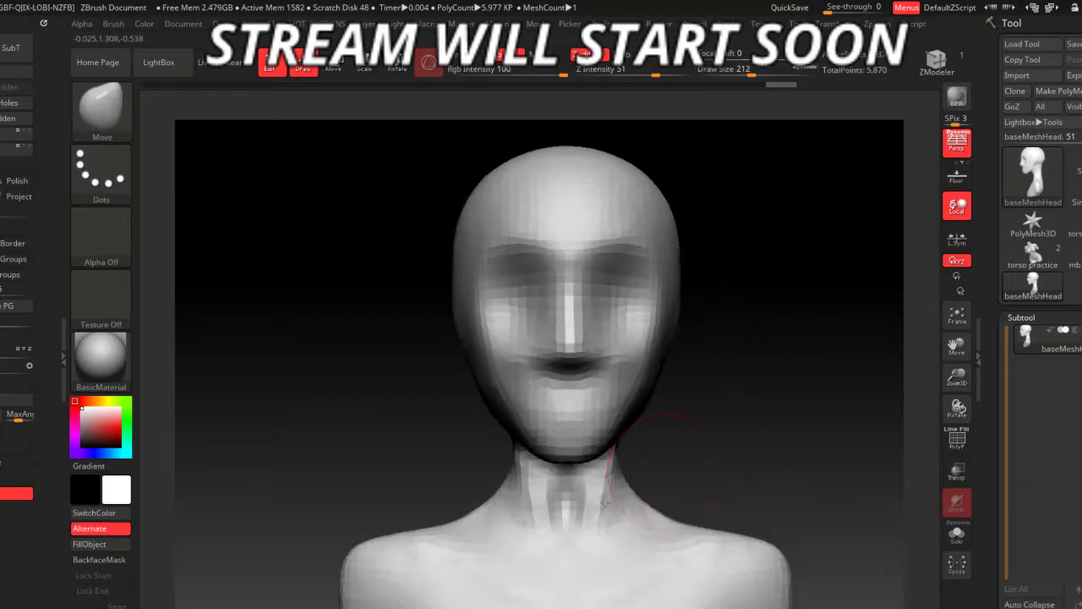
# - Set the brush size to 358 and smooth the side of the skull
pyautogui.keyDown('alt'); pyautogui.moveTo(719, 456); pyautogui.dragTo(729, 485); pyautogui.keyUp('alt')
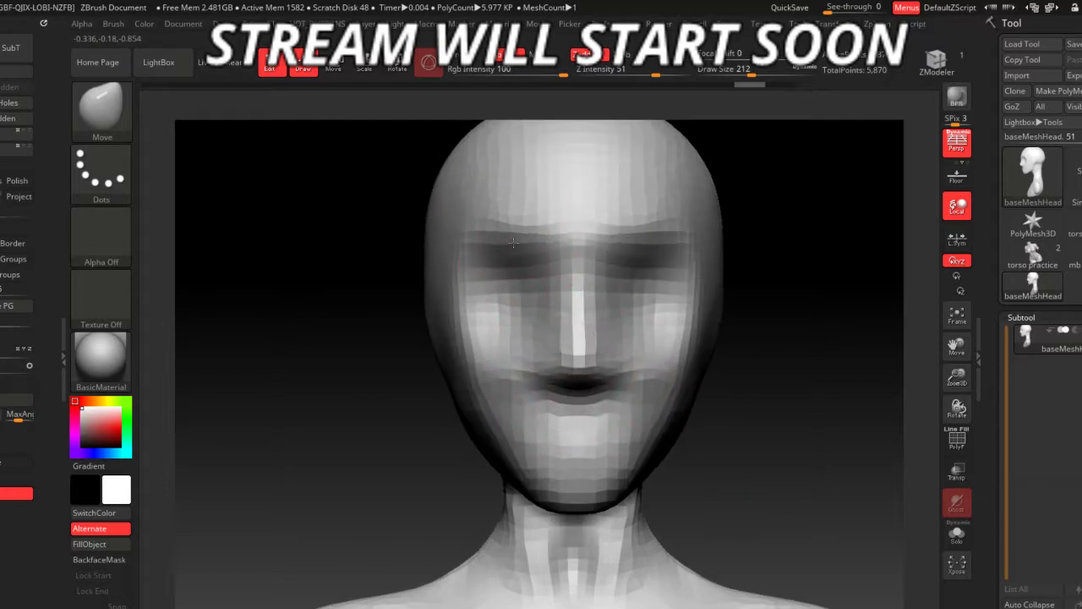
pyautogui.moveTo(811, 381)
pyautogui.mouseDown()
pyautogui.moveTo(762, 399)
pyautogui.moveTo(555, 193)
pyautogui.mouseUp()
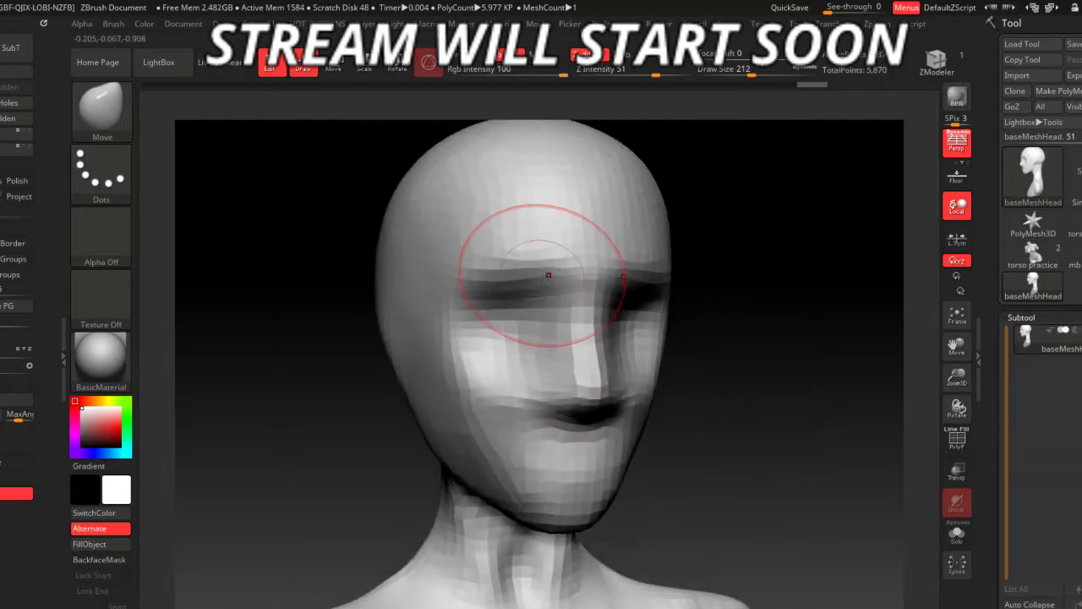
pyautogui.moveTo(744, 389)
pyautogui.keyDown('alt'); pyautogui.mouseDown()
pyautogui.moveTo(783, 453)
pyautogui.moveTo(458, 391)
pyautogui.mouseUp(); pyautogui.keyUp('alt')
pyautogui.moveTo(397, 360)
pyautogui.mouseDown()
pyautogui.moveTo(457, 360)
pyautogui.moveTo(467, 409)
pyautogui.moveTo(476, 386)
pyautogui.moveTo(478, 402)
pyautogui.moveTo(486, 279)
pyautogui.mouseUp()
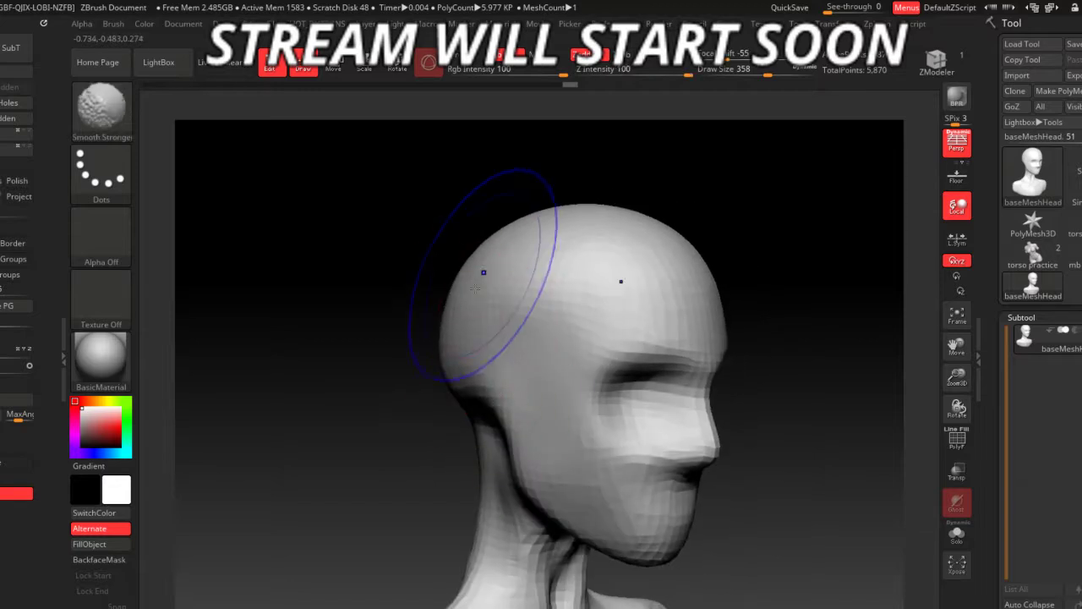
pyautogui.press('space')
pyautogui.press('shift')
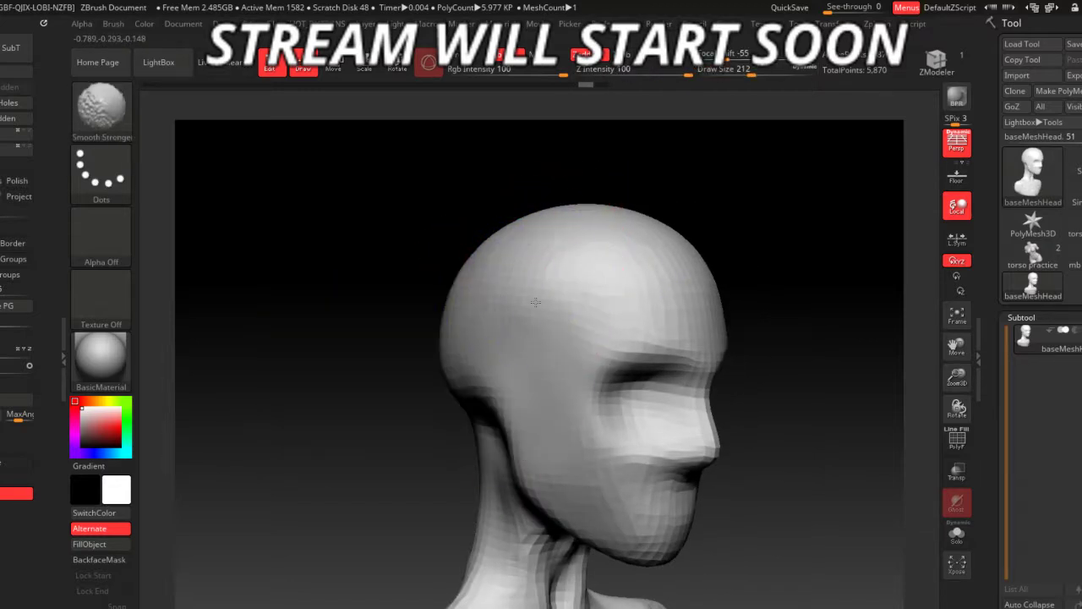
pyautogui.moveTo(425, 256); pyautogui.dragTo(469, 251)
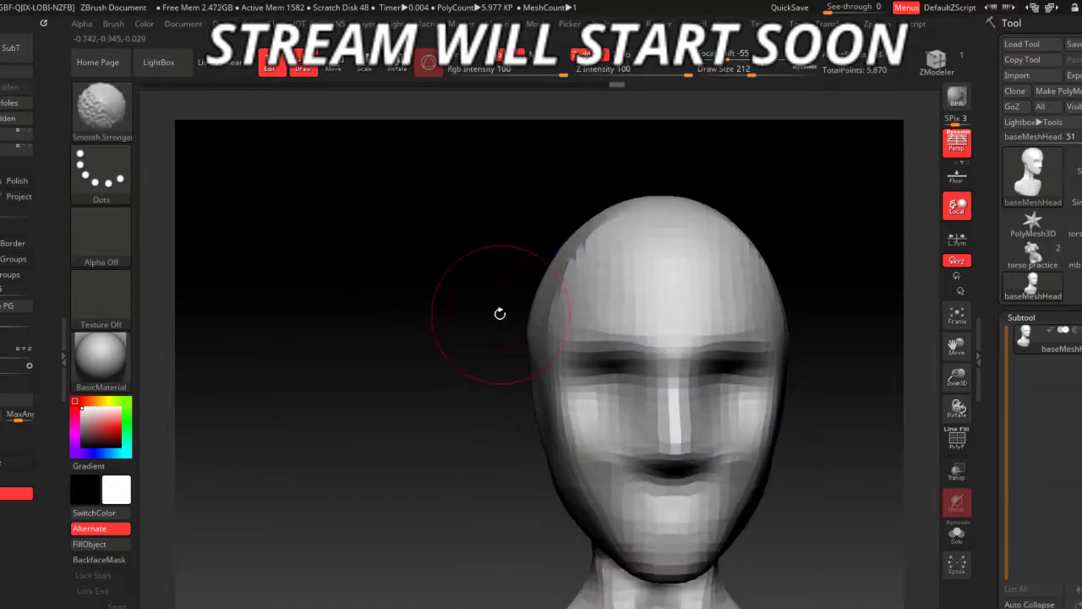
pyautogui.moveTo(496, 313); pyautogui.dragTo(528, 343)
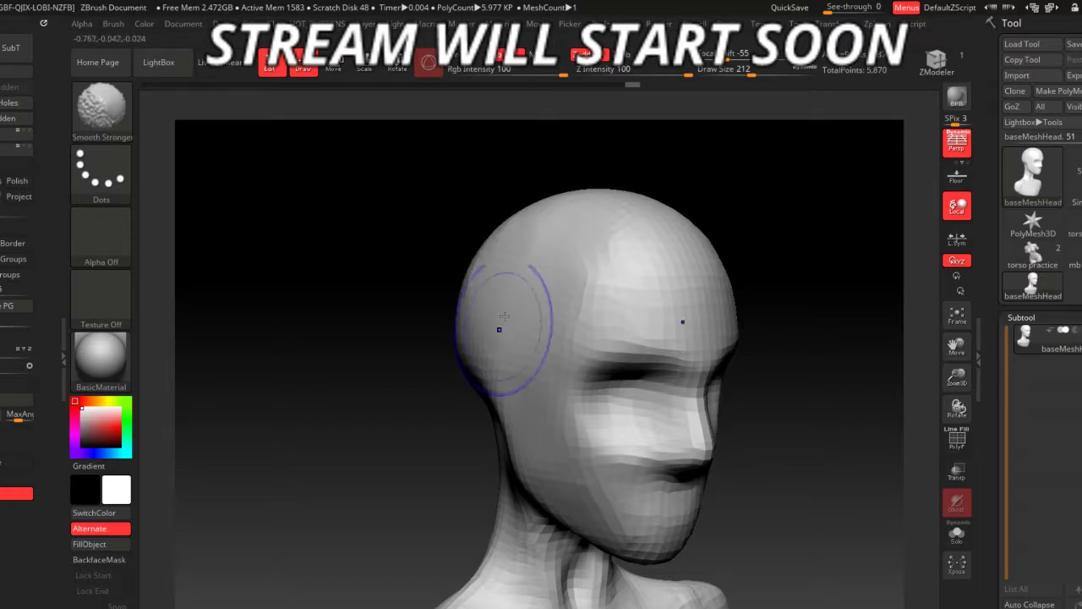
pyautogui.moveTo(398, 302)
pyautogui.mouseDown()
pyautogui.moveTo(430, 394)
pyautogui.moveTo(445, 345)
pyautogui.moveTo(375, 332)
pyautogui.moveTo(351, 372)
pyautogui.mouseUp()
# - Resize the smoothing brush to 187, 251, then 158 while reviewing the bust
pyautogui.press('space')
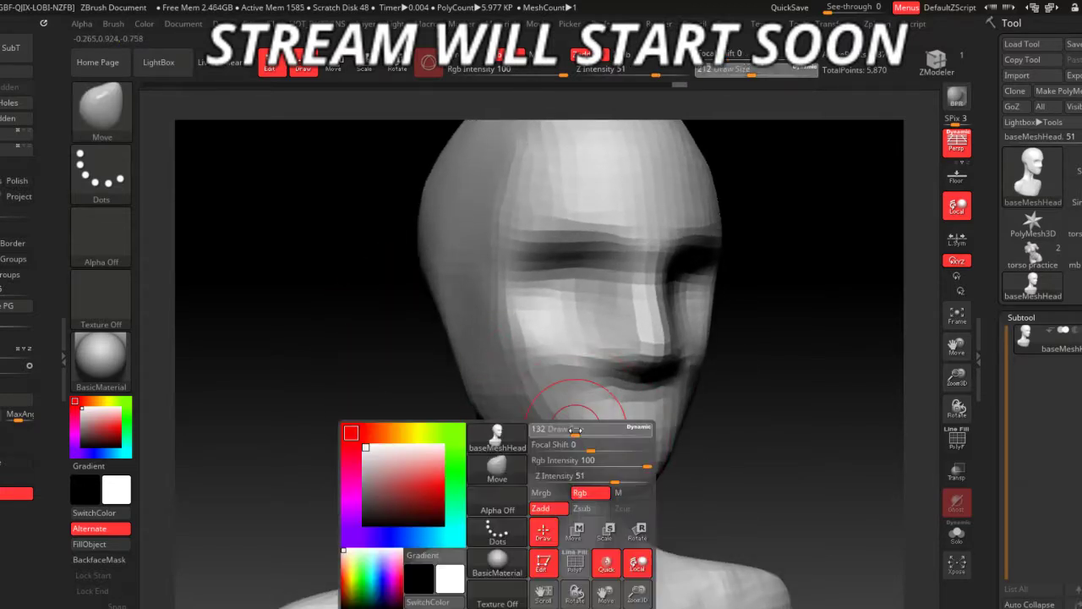
pyautogui.press('space')
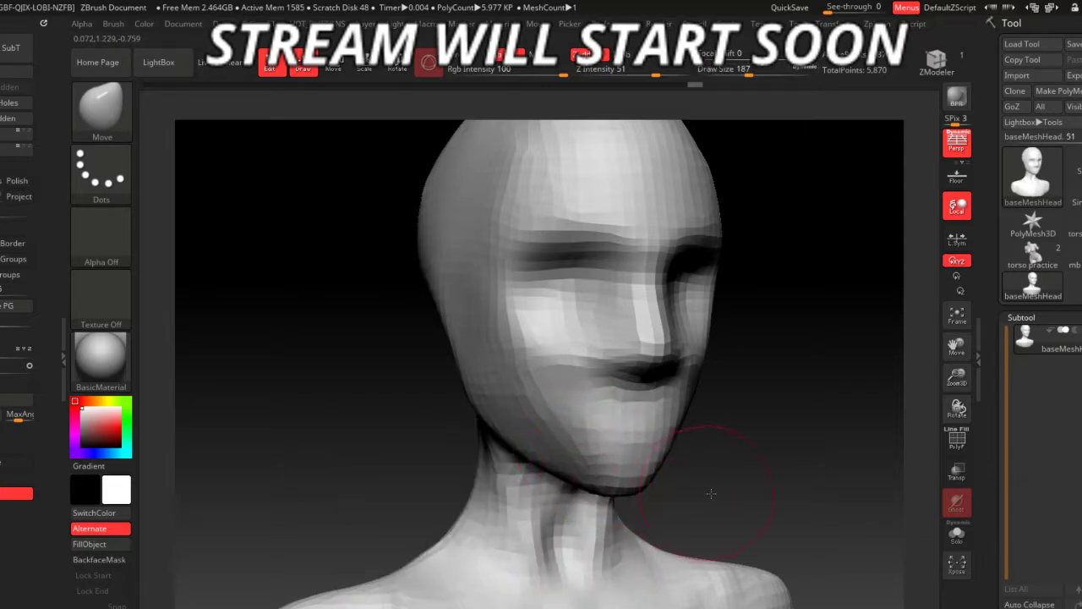
pyautogui.moveTo(713, 447)
pyautogui.mouseDown()
pyautogui.moveTo(725, 495)
pyautogui.moveTo(695, 423)
pyautogui.moveTo(686, 485)
pyautogui.mouseUp()
pyautogui.press('space')
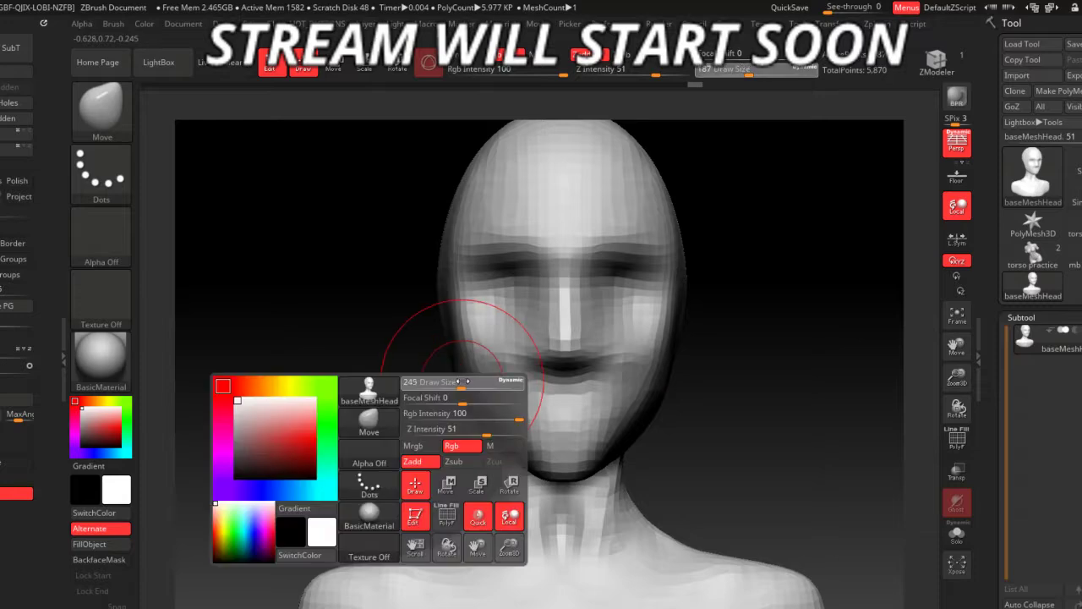
pyautogui.moveTo(387, 394)
pyautogui.mouseDown()
pyautogui.moveTo(417, 437)
pyautogui.moveTo(405, 423)
pyautogui.moveTo(430, 425)
pyautogui.mouseUp()
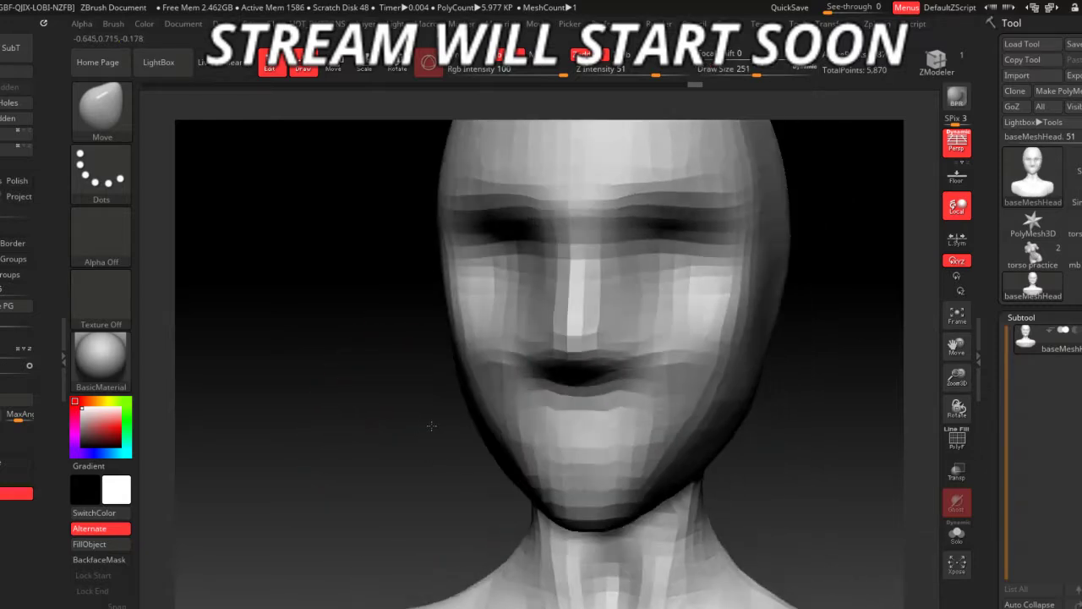
pyautogui.press('space')
pyautogui.moveTo(423, 340); pyautogui.dragTo(459, 338)
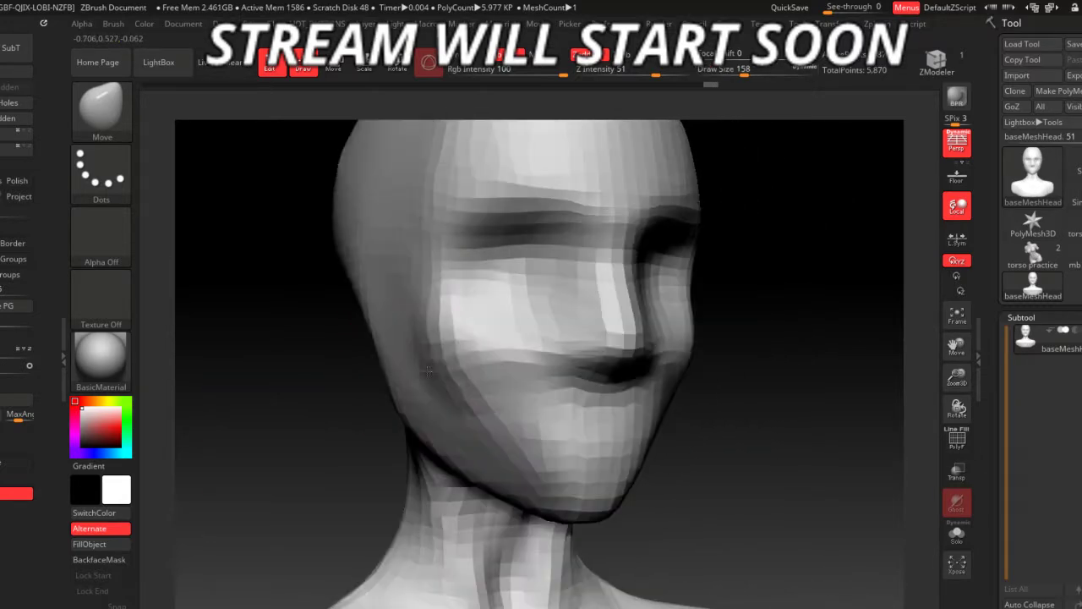
pyautogui.moveTo(356, 397)
pyautogui.mouseDown()
pyautogui.moveTo(329, 410)
pyautogui.moveTo(338, 430)
pyautogui.mouseUp()
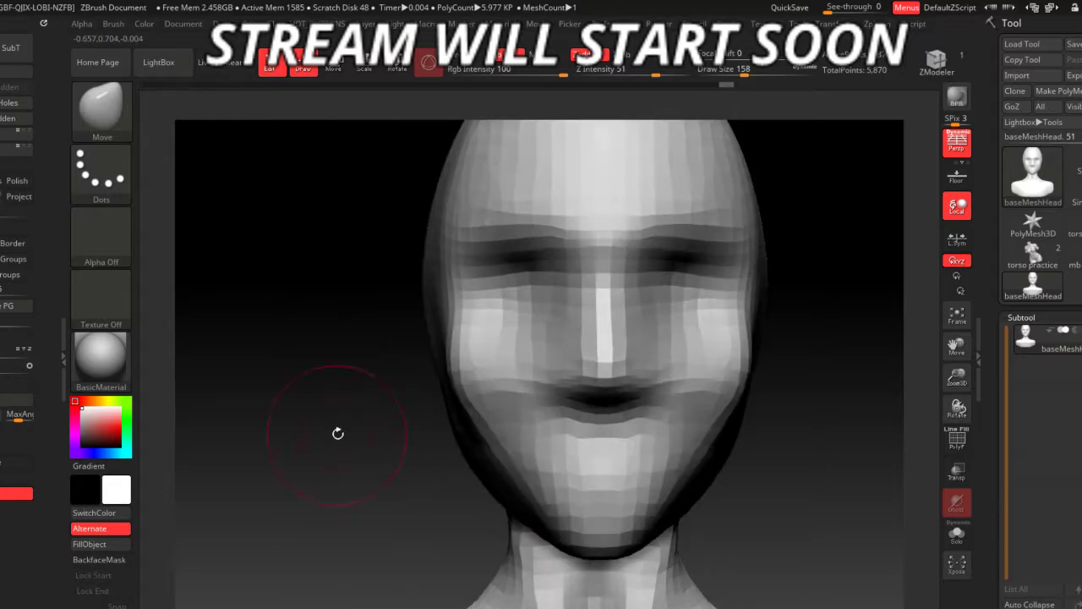
pyautogui.moveTo(430, 359); pyautogui.dragTo(402, 412)
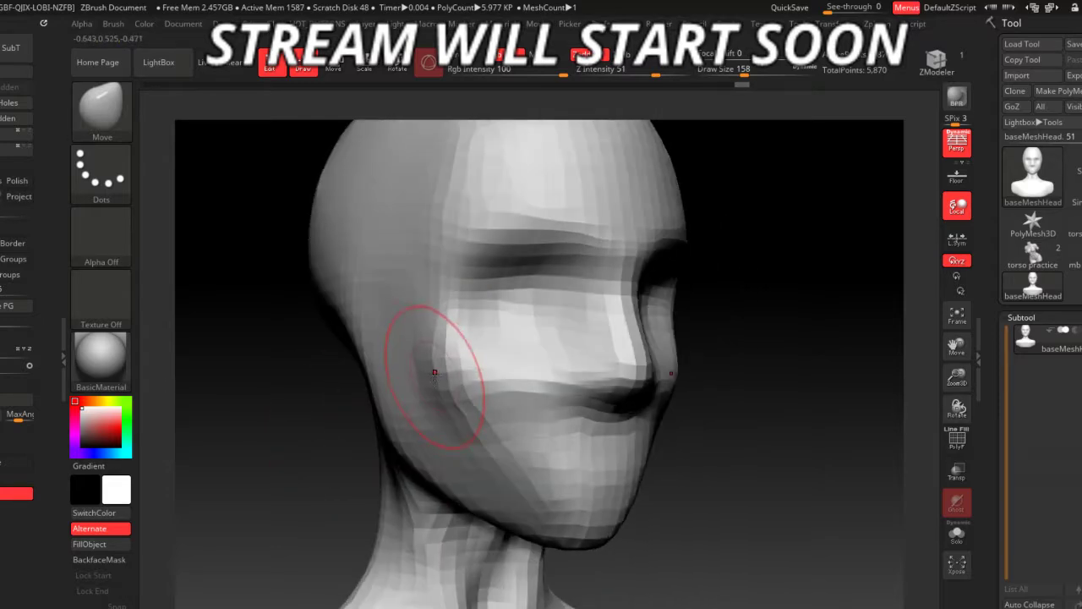
# - Build up the left cheek and jaw with ClayBuildup and add a brow ridge between the eyes
pyautogui.press('b')
pyautogui.press('c')
pyautogui.press('b')
pyautogui.moveTo(380, 350)
pyautogui.mouseDown()
pyautogui.moveTo(461, 445)
pyautogui.moveTo(439, 406)
pyautogui.mouseUp()
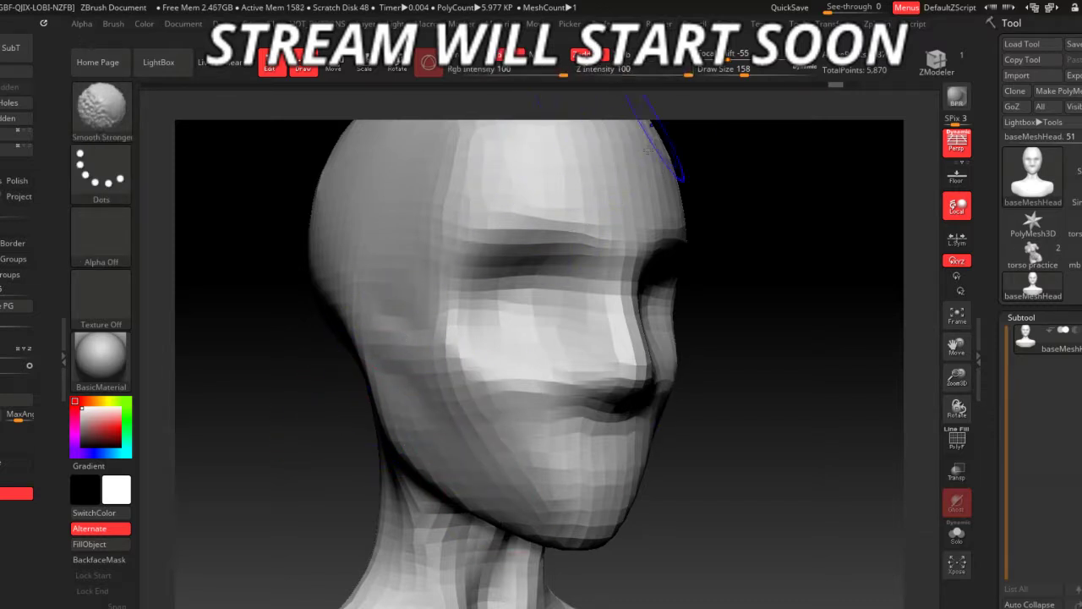
pyautogui.moveTo(575, 106)
pyautogui.mouseDown()
pyautogui.moveTo(752, 407)
pyautogui.moveTo(421, 345)
pyautogui.mouseUp()
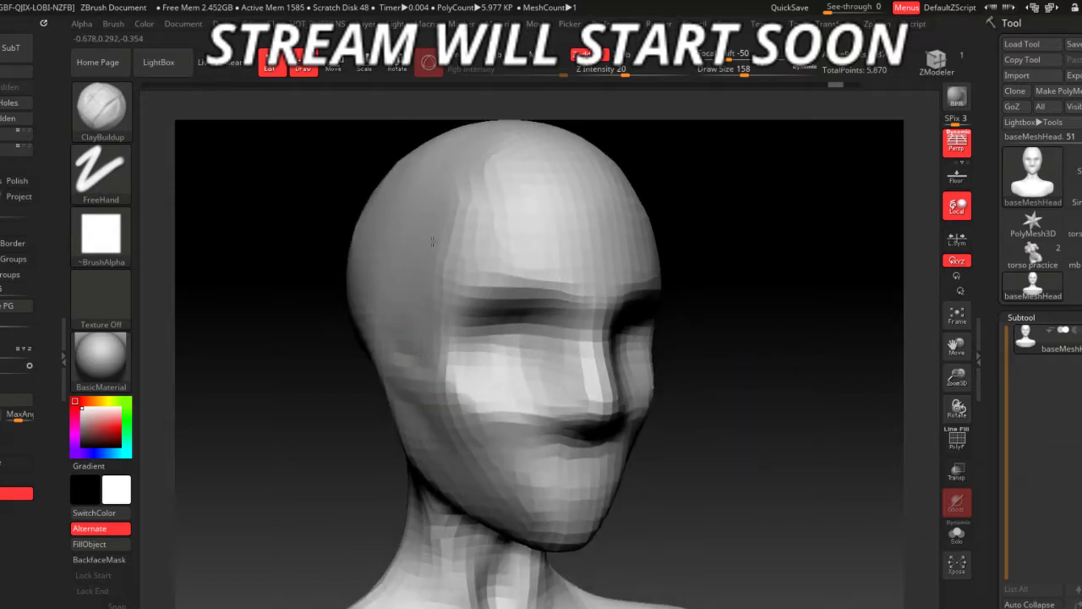
pyautogui.moveTo(319, 446); pyautogui.dragTo(440, 338)
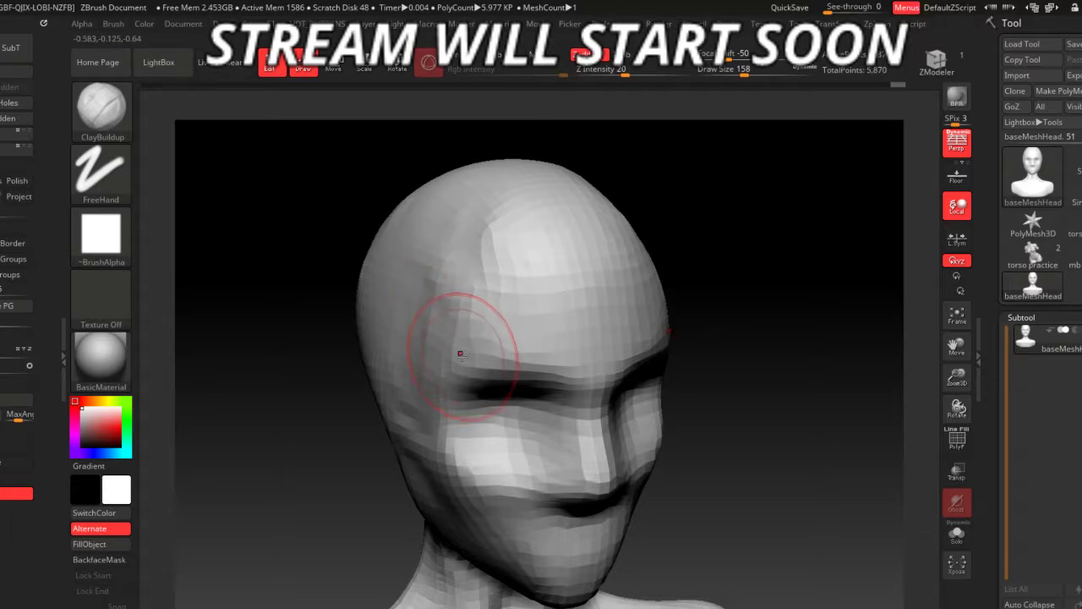
pyautogui.moveTo(389, 338)
pyautogui.keyDown('shift'); pyautogui.mouseDown()
pyautogui.moveTo(693, 541)
pyautogui.moveTo(453, 397)
pyautogui.moveTo(502, 400)
pyautogui.mouseUp(); pyautogui.keyUp('shift')
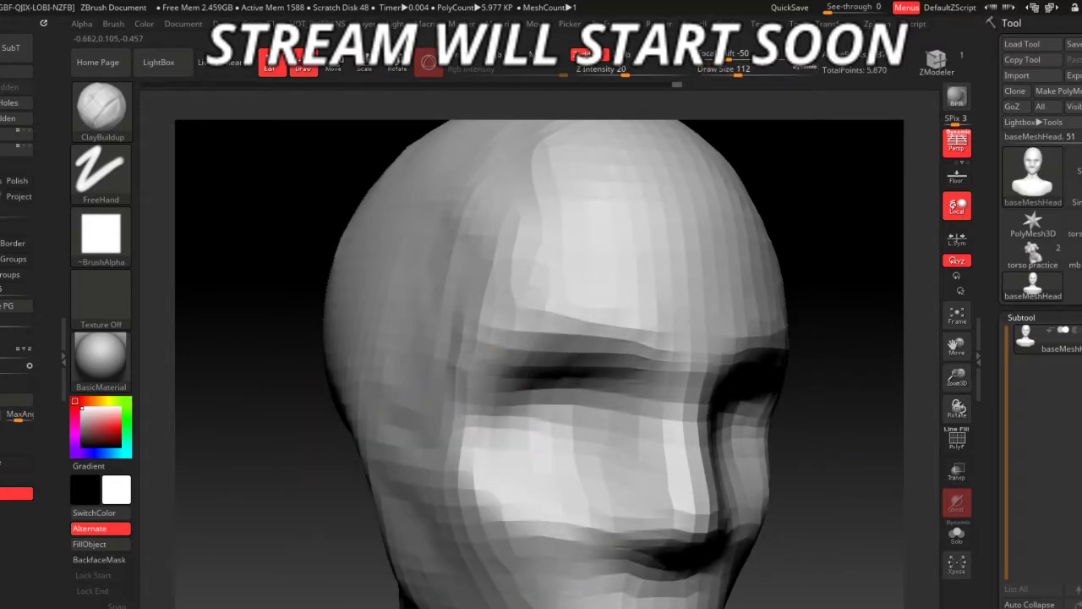
pyautogui.moveTo(692, 326); pyautogui.dragTo(689, 383)
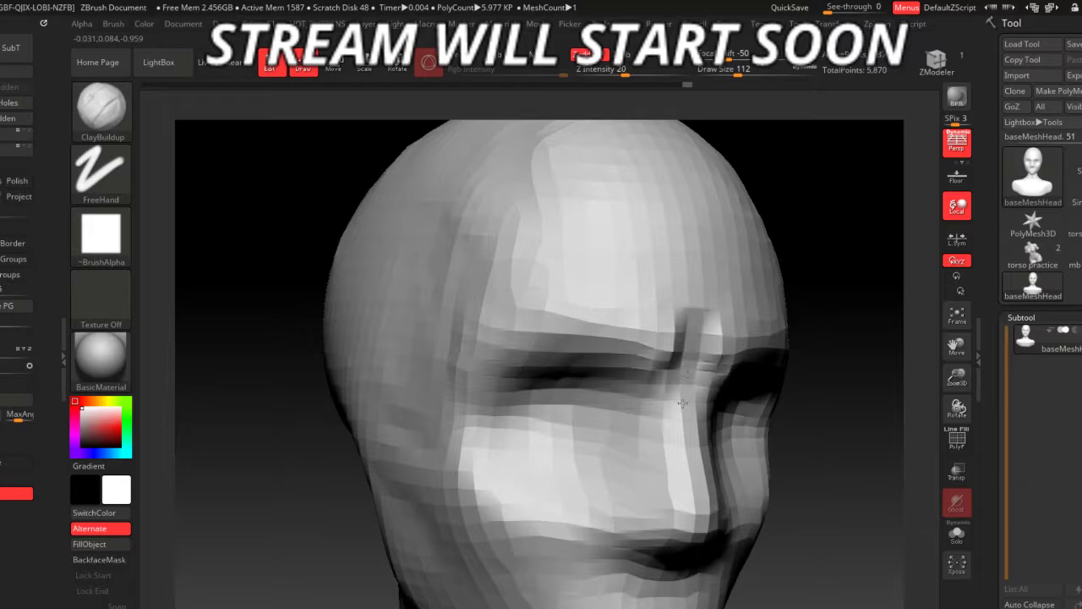
pyautogui.moveTo(786, 512)
pyautogui.mouseDown()
pyautogui.moveTo(808, 532)
pyautogui.moveTo(725, 519)
pyautogui.moveTo(725, 496)
pyautogui.mouseUp()
# - Select the Move brush and push the nose bridge inward, enlarging it to 202
pyautogui.press('b')
pyautogui.press('m')
pyautogui.press('v')
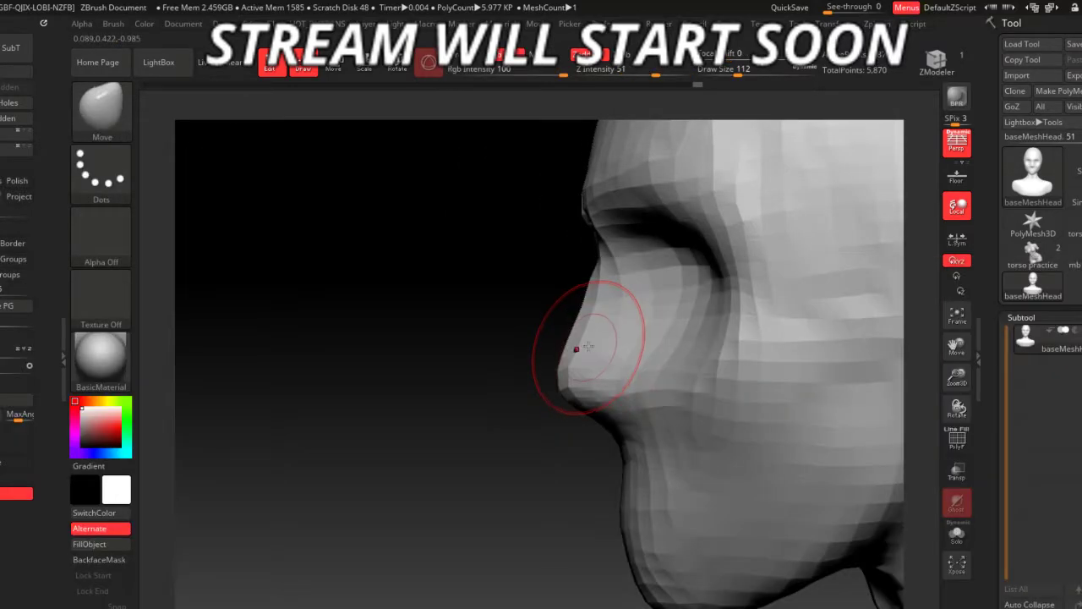
pyautogui.moveTo(575, 313)
pyautogui.mouseDown()
pyautogui.moveTo(596, 309)
pyautogui.moveTo(608, 254)
pyautogui.moveTo(592, 265)
pyautogui.mouseUp()
pyautogui.press('space')
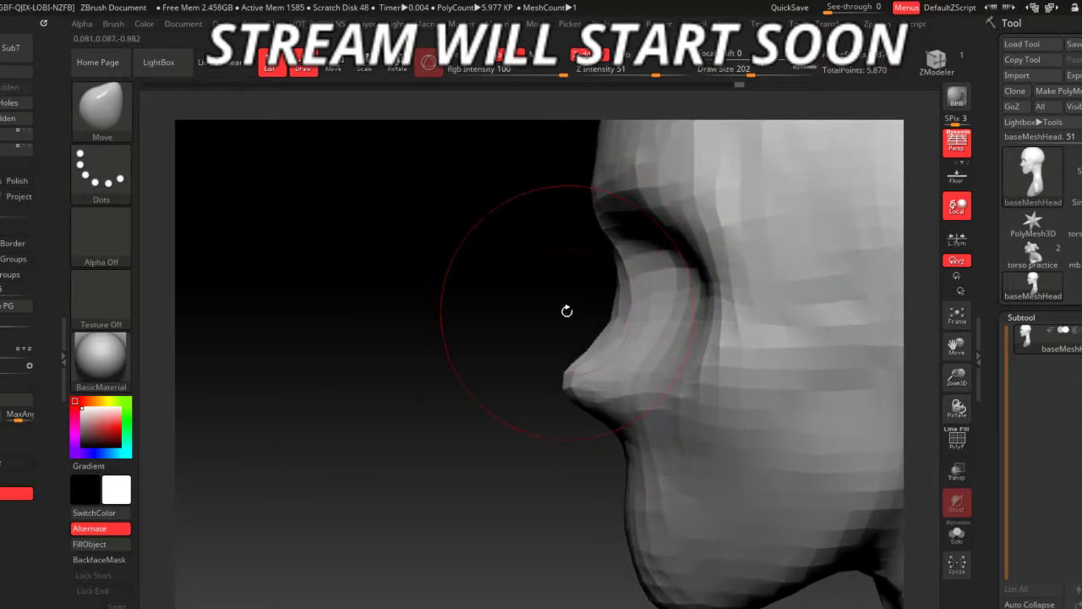
pyautogui.moveTo(563, 309)
pyautogui.mouseDown()
pyautogui.moveTo(591, 307)
pyautogui.moveTo(654, 386)
pyautogui.mouseUp()
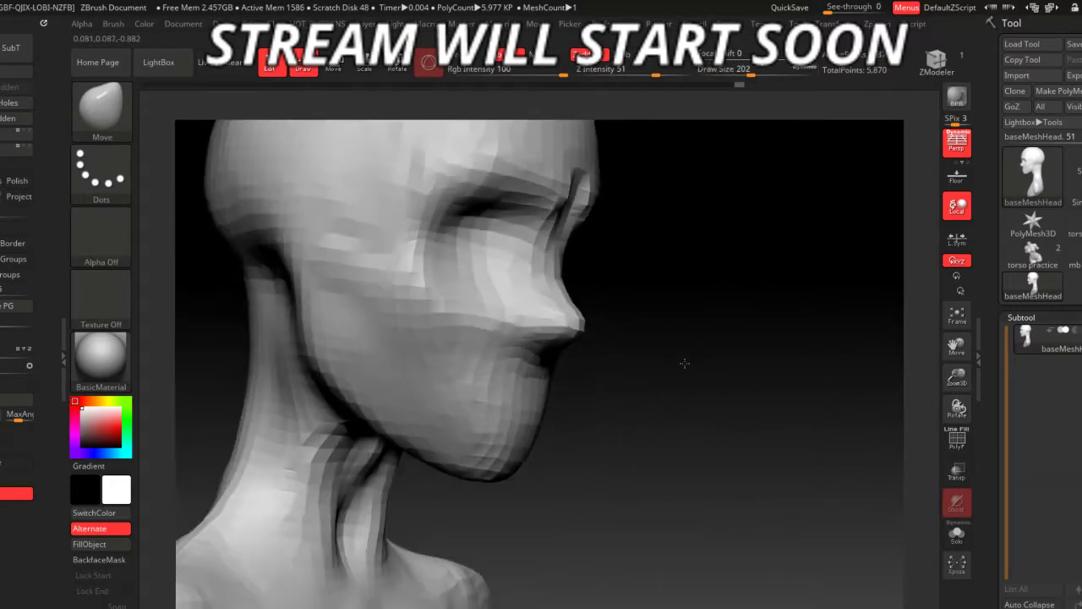
# - Enlarge the Move brush to 358, then reduce it to 262 at a front view
pyautogui.press('space')
pyautogui.moveTo(545, 391); pyautogui.dragTo(575, 391)
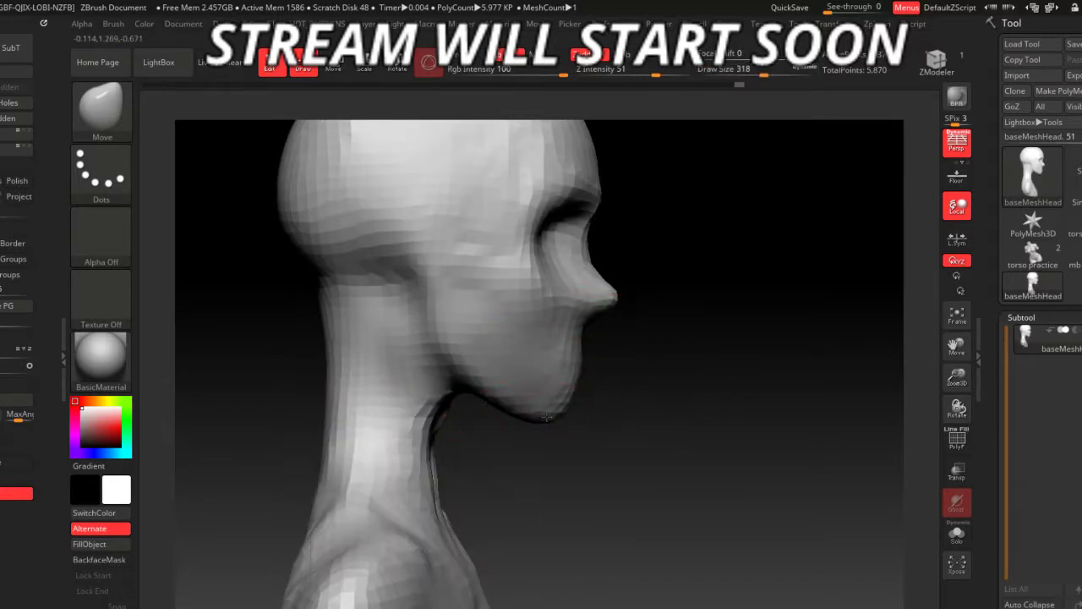
pyautogui.moveTo(495, 386)
pyautogui.mouseDown()
pyautogui.moveTo(595, 506)
pyautogui.moveTo(457, 446)
pyautogui.moveTo(423, 444)
pyautogui.mouseUp()
pyautogui.press('space')
pyautogui.moveTo(567, 519); pyautogui.dragTo(486, 469)
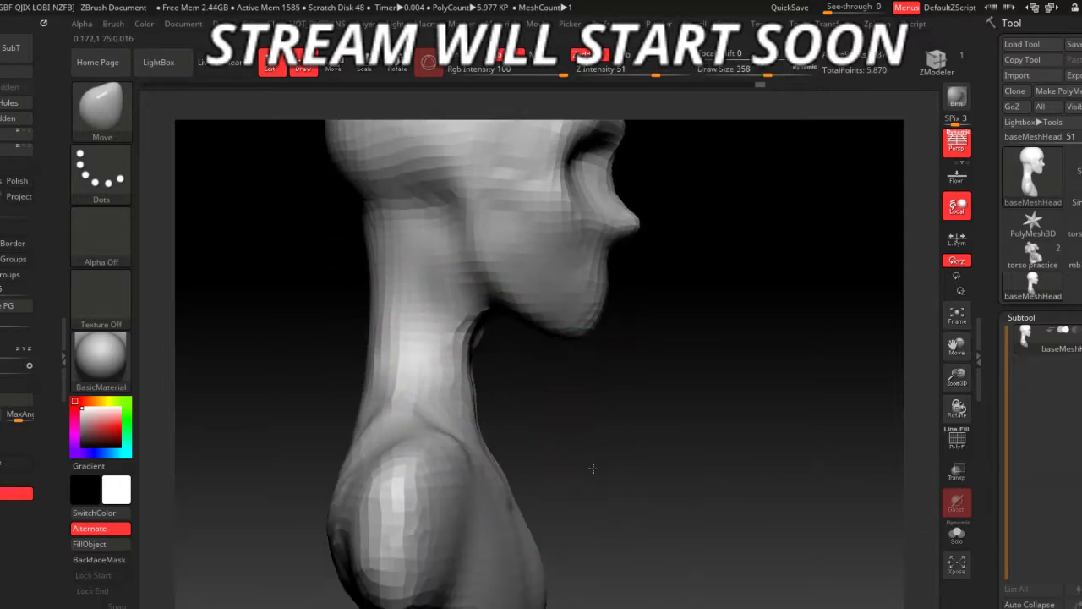
pyautogui.press('space')
pyautogui.moveTo(378, 408)
pyautogui.mouseDown()
pyautogui.moveTo(355, 408)
pyautogui.moveTo(439, 358)
pyautogui.moveTo(583, 404)
pyautogui.moveTo(535, 479)
pyautogui.moveTo(580, 512)
pyautogui.moveTo(550, 502)
pyautogui.mouseUp()
# - Enlarge the brush to 351 while orbiting around the head
pyautogui.moveTo(324, 406); pyautogui.dragTo(459, 388)
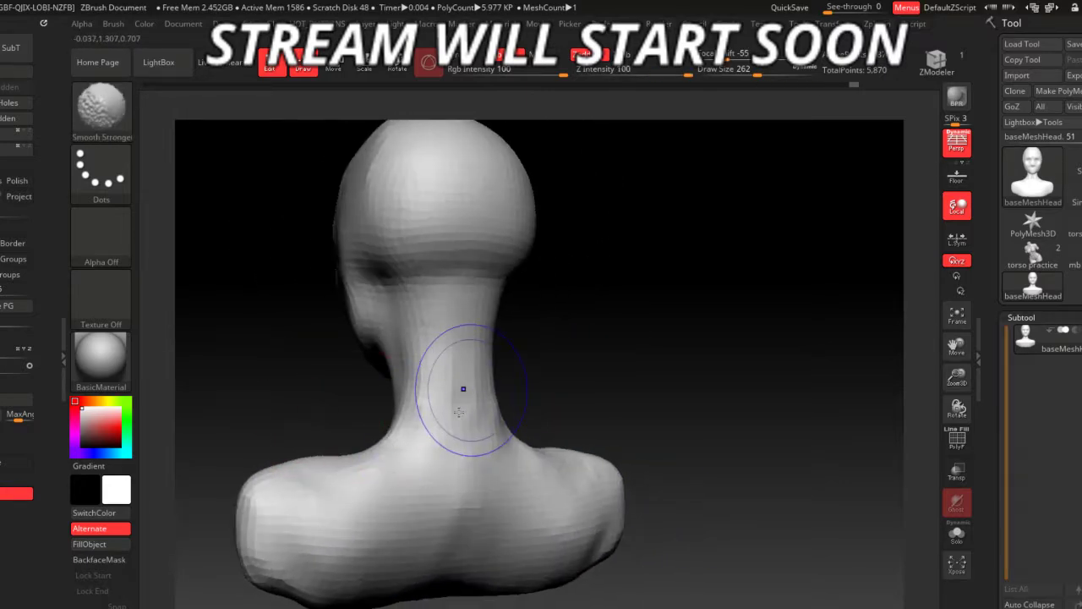
pyautogui.moveTo(565, 348)
pyautogui.mouseDown()
pyautogui.moveTo(669, 341)
pyautogui.moveTo(648, 346)
pyautogui.moveTo(607, 314)
pyautogui.moveTo(387, 313)
pyautogui.mouseUp()
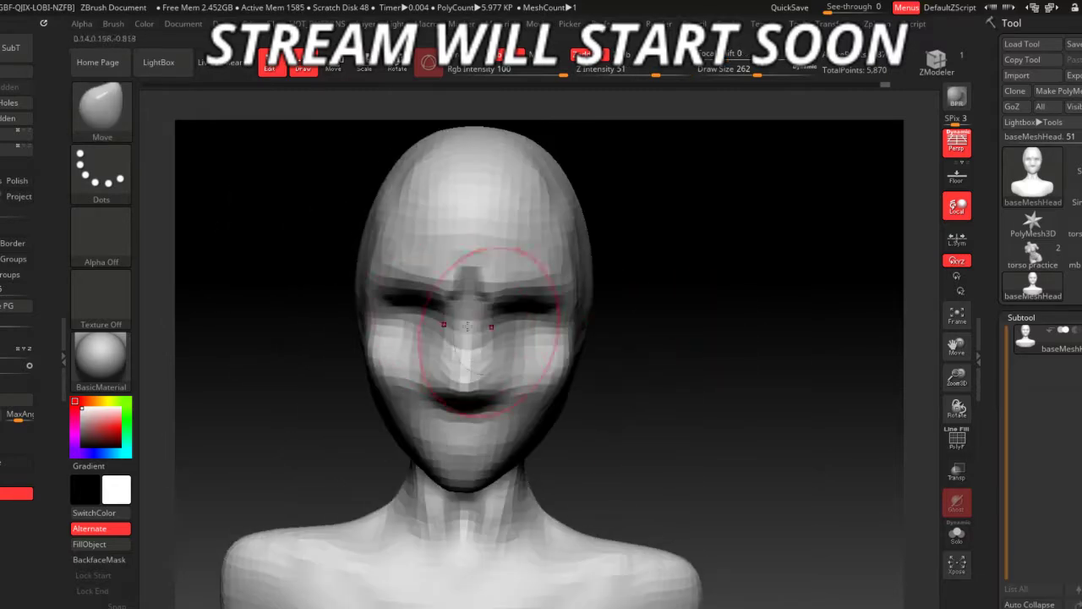
pyautogui.press('space')
pyautogui.moveTo(662, 389)
pyautogui.mouseDown()
pyautogui.moveTo(363, 270)
pyautogui.moveTo(309, 379)
pyautogui.mouseUp()
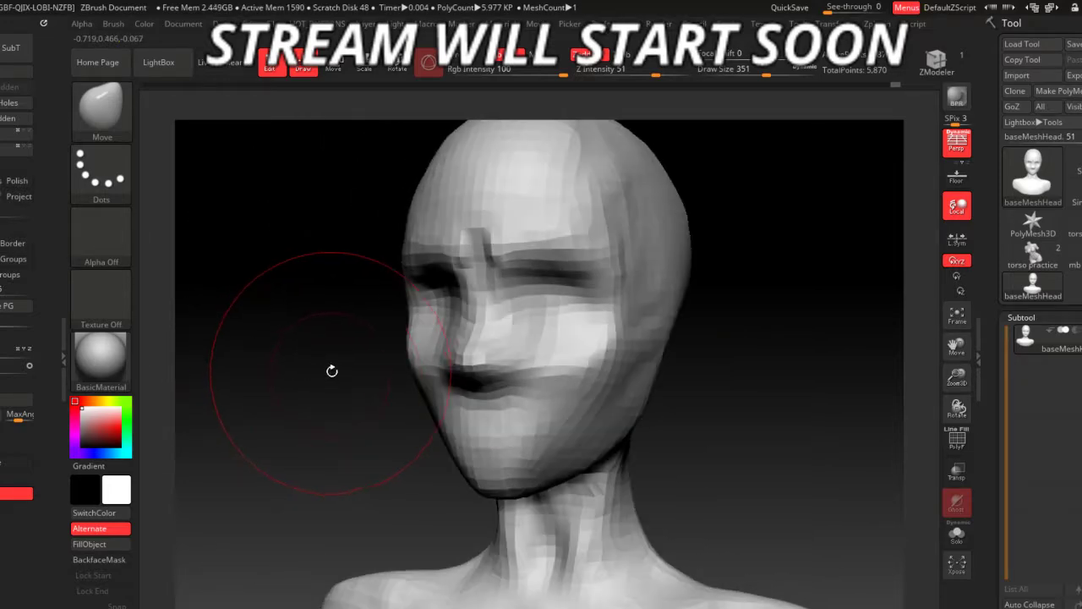
# - Carve a deeper mouth crease with DamStandard at Draw Size 116
pyautogui.press('b')
pyautogui.press('d')
pyautogui.press('s')
pyautogui.moveTo(495, 355)
pyautogui.mouseDown()
pyautogui.moveTo(723, 406)
pyautogui.moveTo(358, 471)
pyautogui.mouseUp()
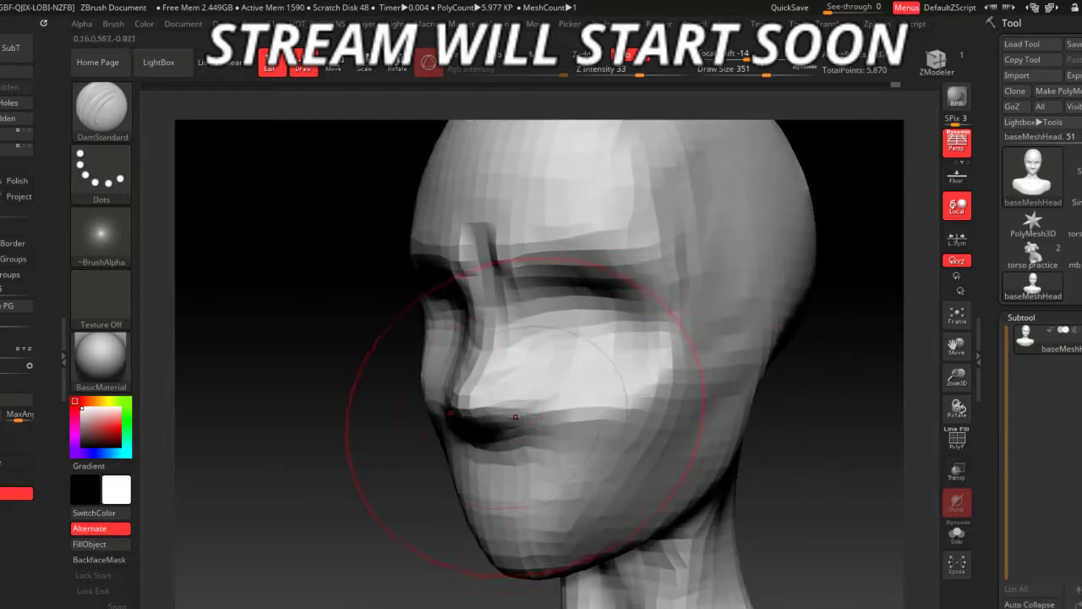
pyautogui.press('space')
pyautogui.moveTo(497, 438); pyautogui.dragTo(515, 427)
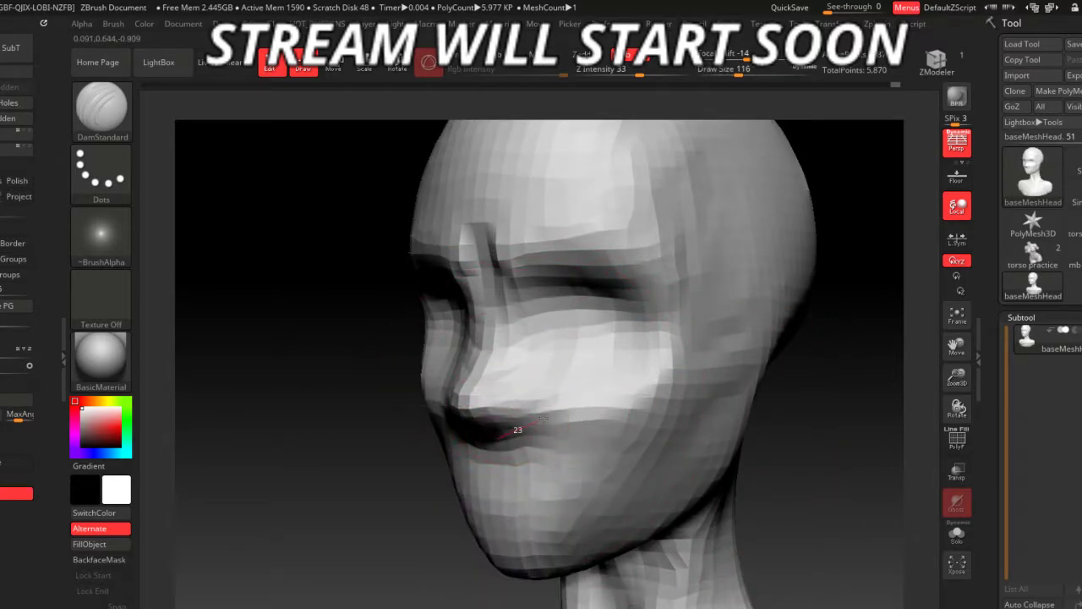
pyautogui.moveTo(507, 384); pyautogui.dragTo(462, 345)
pyautogui.moveTo(412, 380); pyautogui.dragTo(417, 411)
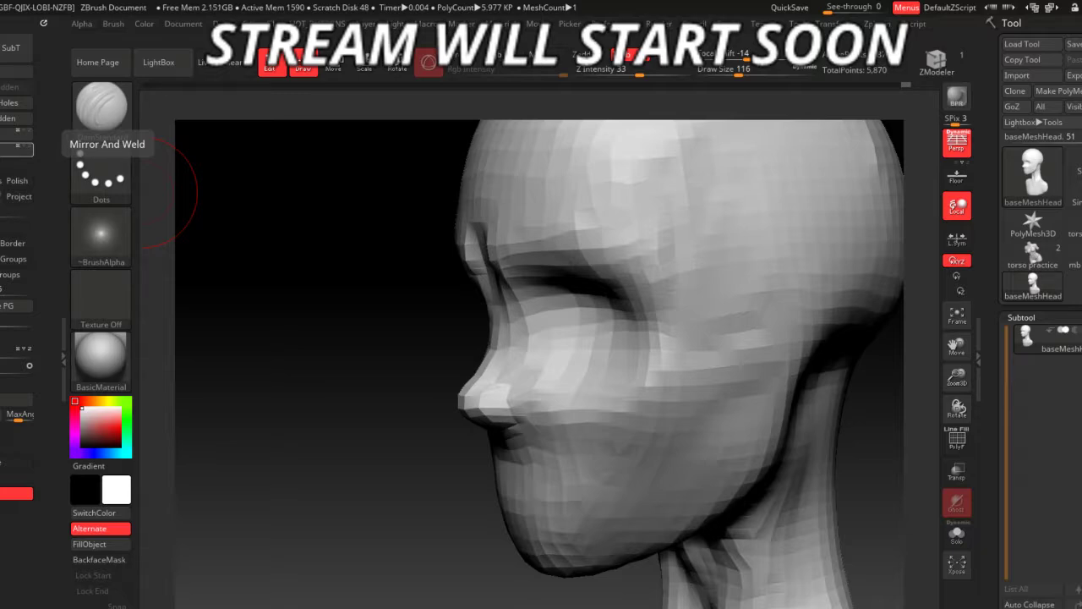
# - Add ClayBuildup strokes along the neck
pyautogui.moveTo(417, 471)
pyautogui.mouseDown()
pyautogui.moveTo(662, 241)
pyautogui.moveTo(358, 478)
pyautogui.moveTo(339, 356)
pyautogui.moveTo(688, 502)
pyautogui.moveTo(633, 454)
pyautogui.moveTo(627, 430)
pyautogui.moveTo(688, 434)
pyautogui.moveTo(659, 442)
pyautogui.moveTo(666, 454)
pyautogui.mouseUp()
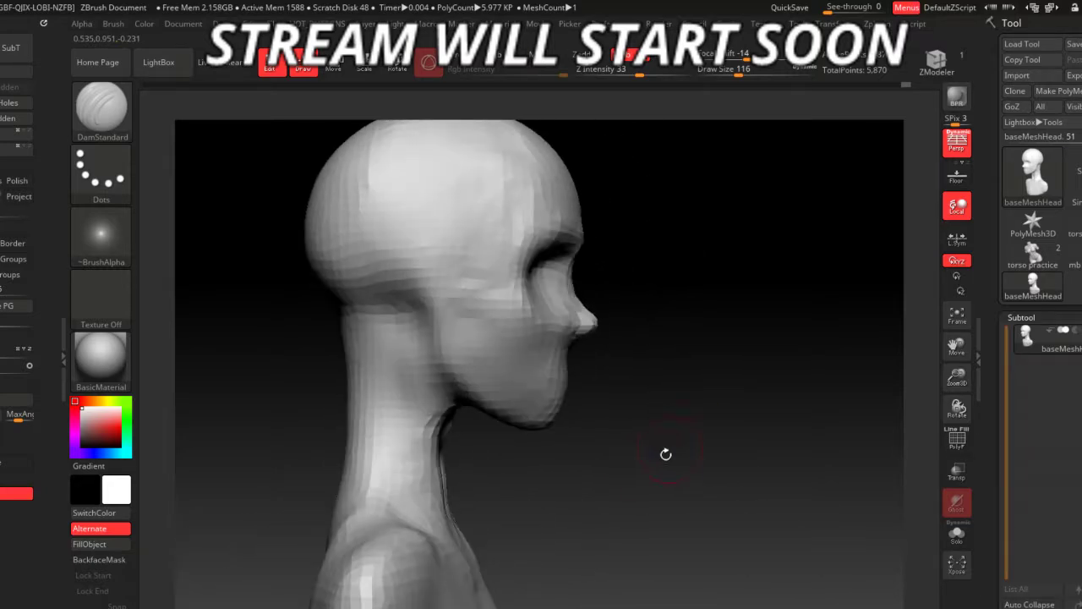
pyautogui.press('b')
pyautogui.press('Escape')
pyautogui.moveTo(527, 499); pyautogui.dragTo(510, 436)
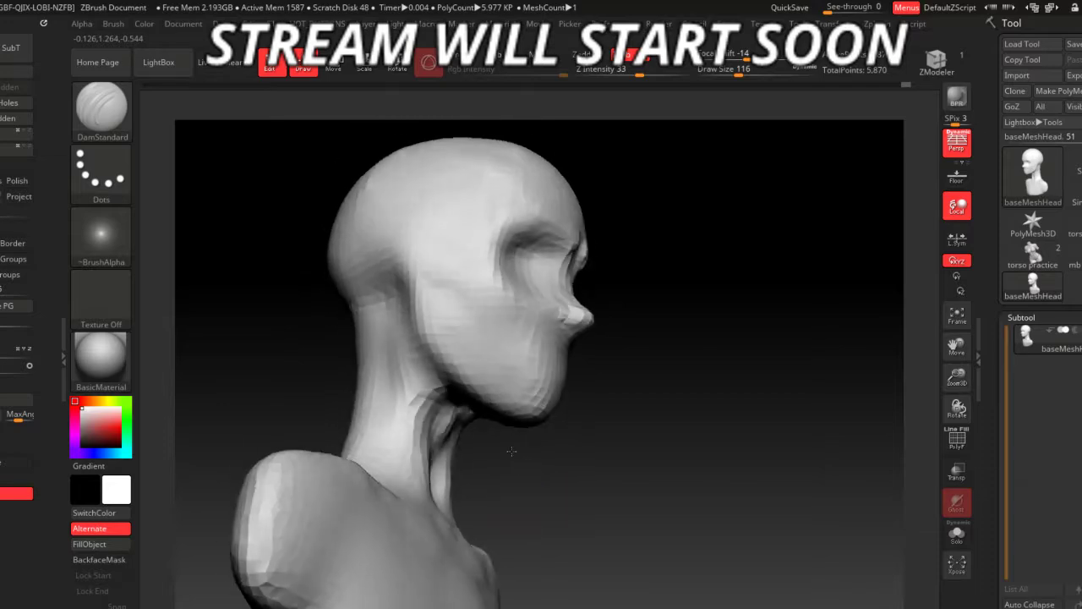
pyautogui.press('b')
pyautogui.press('c')
pyautogui.press('b')
pyautogui.moveTo(427, 427)
pyautogui.mouseDown()
pyautogui.moveTo(439, 474)
pyautogui.moveTo(451, 420)
pyautogui.moveTo(448, 469)
pyautogui.mouseUp()
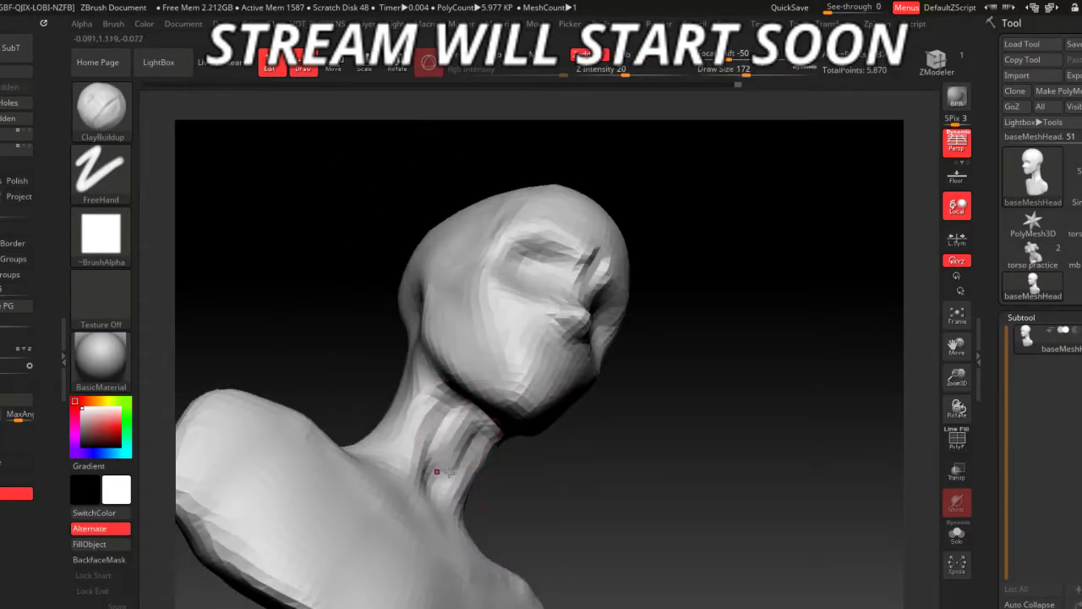
pyautogui.moveTo(516, 473)
pyautogui.mouseDown()
pyautogui.moveTo(512, 485)
pyautogui.moveTo(502, 448)
pyautogui.mouseUp()
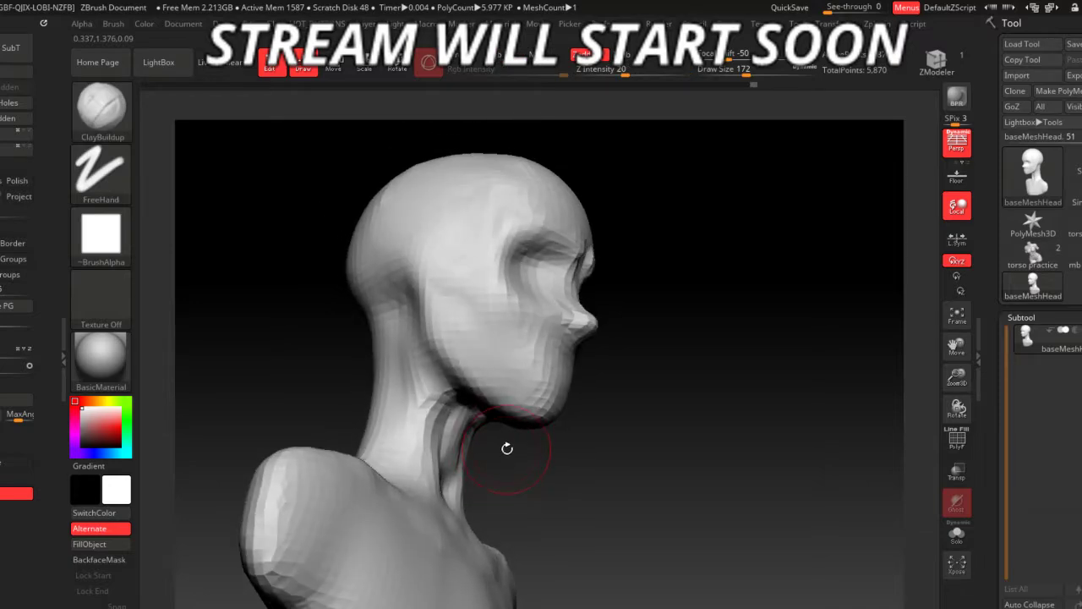
# - Select the Move brush and resize it from 245 to 167 on a profile view of the nose
pyautogui.press('b')
pyautogui.press('m')
pyautogui.press('v')
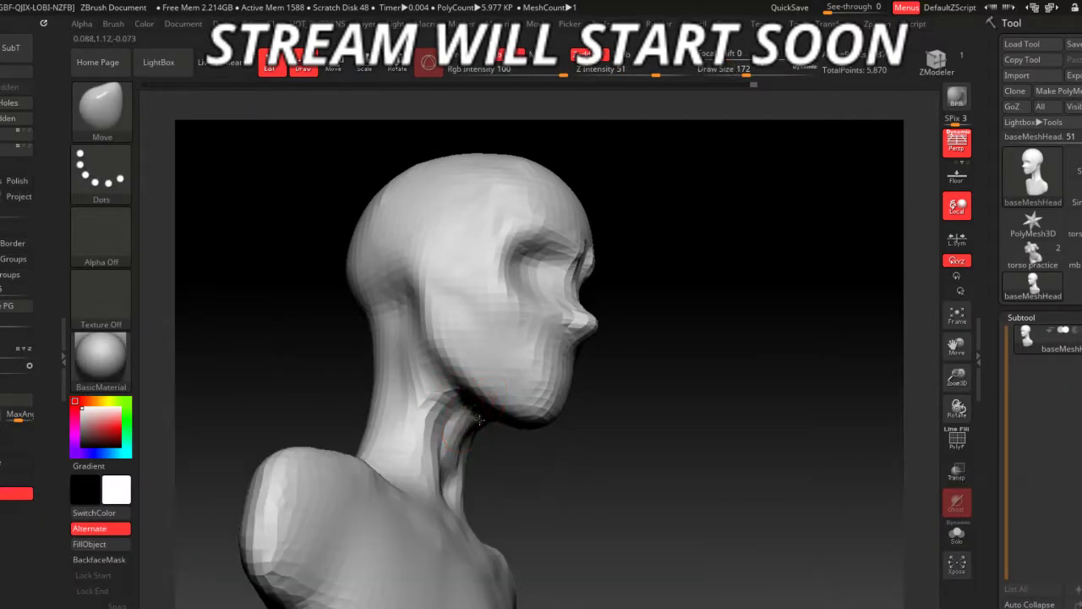
pyautogui.moveTo(478, 418)
pyautogui.mouseDown(button='right')
pyautogui.moveTo(529, 516)
pyautogui.moveTo(368, 392)
pyautogui.moveTo(447, 447)
pyautogui.mouseUp(button='right')
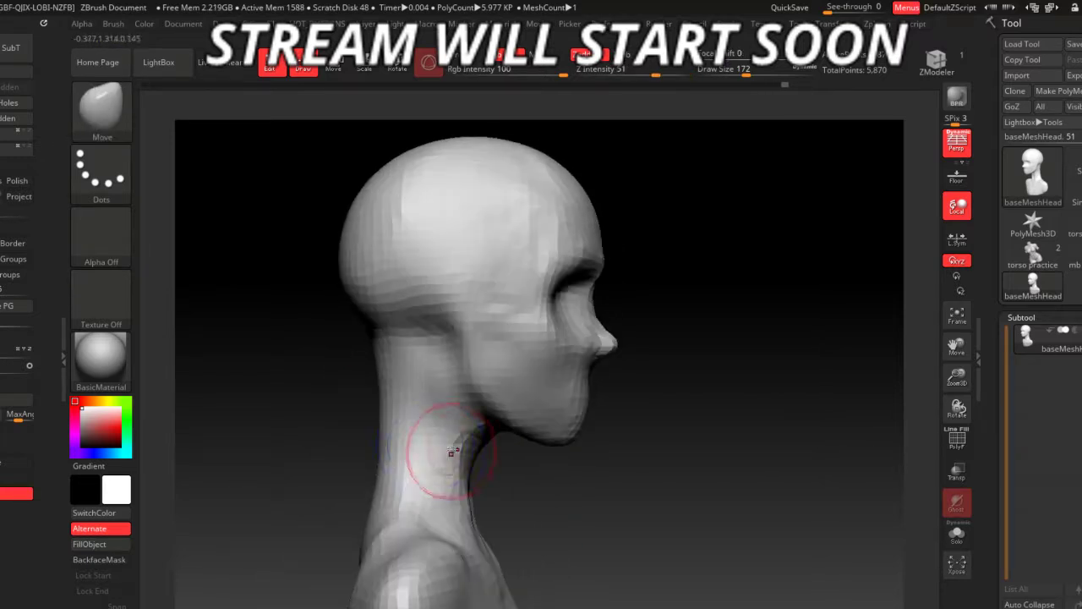
pyautogui.press('space')
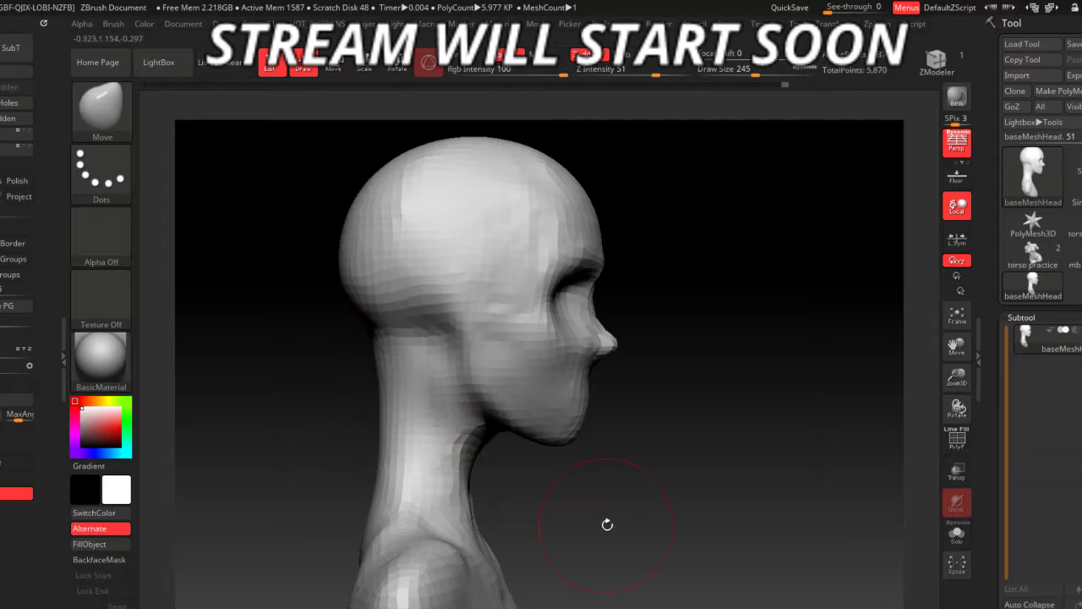
pyautogui.moveTo(607, 524); pyautogui.dragTo(609, 563, button='right')
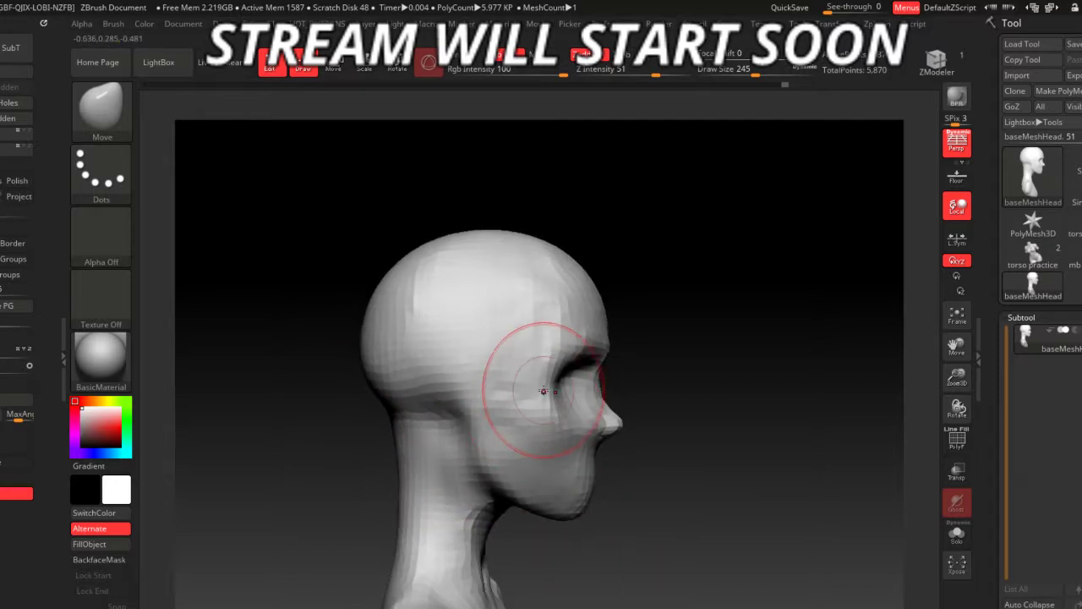
pyautogui.moveTo(543, 391)
pyautogui.mouseDown(button='right')
pyautogui.moveTo(550, 412)
pyautogui.moveTo(761, 517)
pyautogui.moveTo(568, 434)
pyautogui.mouseUp(button='right')
pyautogui.press('space')
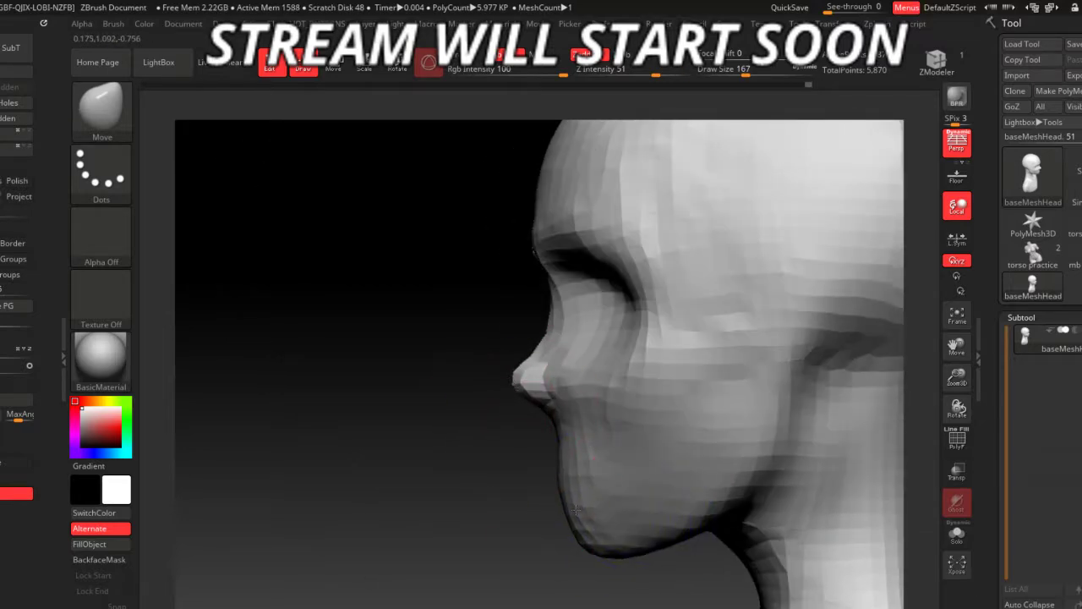
# - Raise Z Intensity to 100 and reshape the brow around the left eye with Move
pyautogui.moveTo(519, 491); pyautogui.dragTo(579, 461, button='right')
pyautogui.press('space')
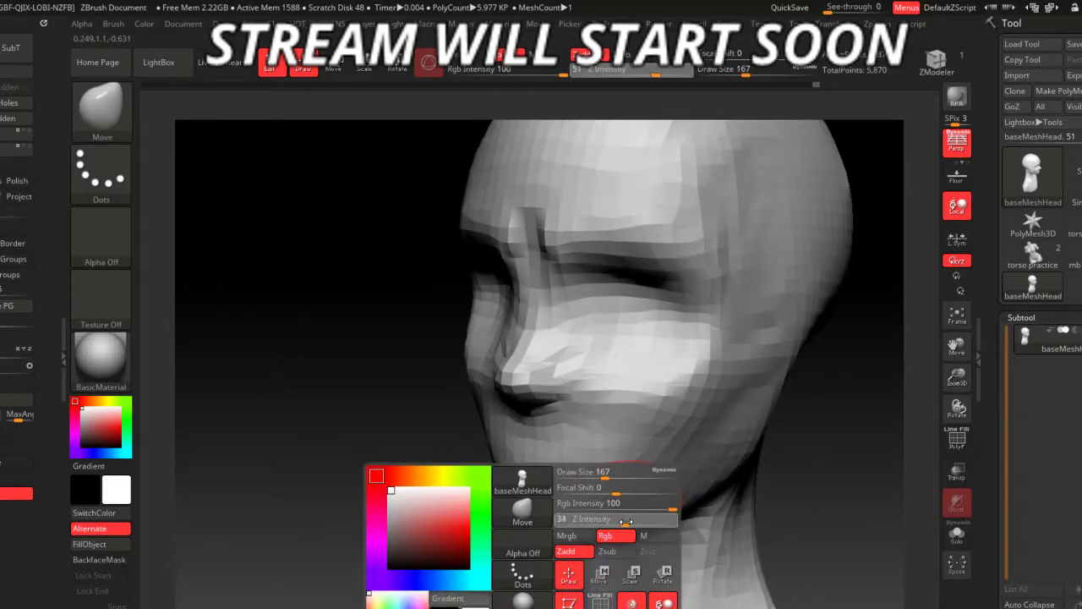
pyautogui.moveTo(647, 518); pyautogui.dragTo(675, 518)
pyautogui.press('space')
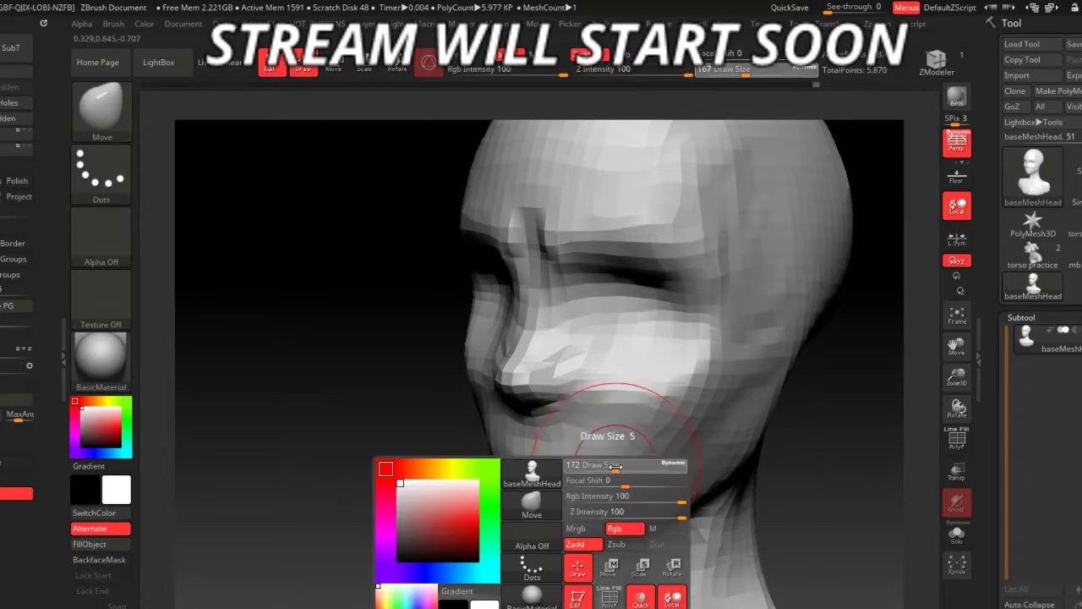
pyautogui.moveTo(635, 518); pyautogui.dragTo(507, 512, button='right')
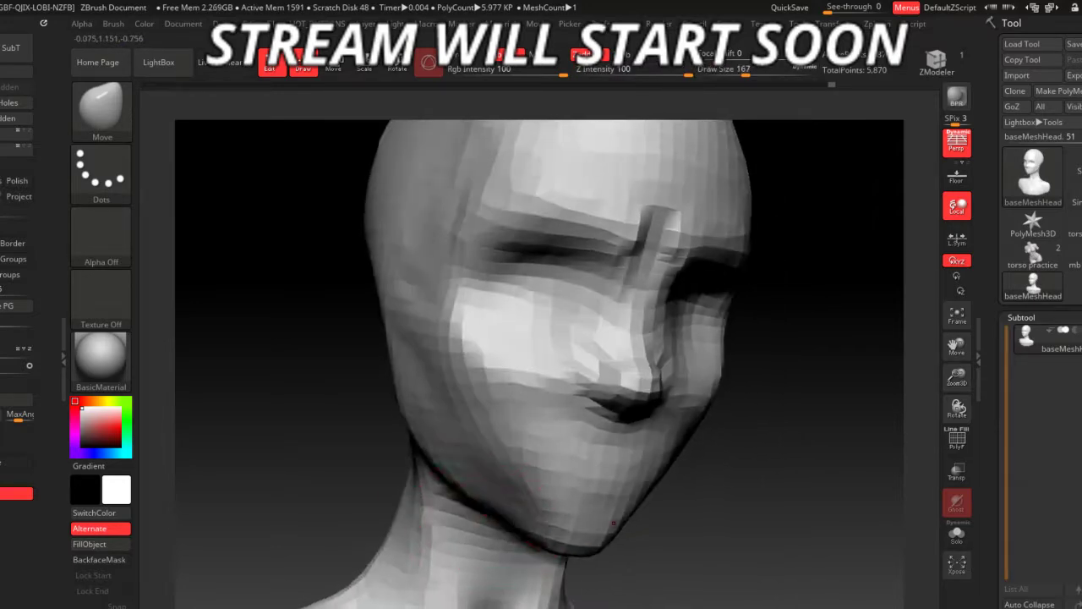
pyautogui.moveTo(665, 543)
pyautogui.mouseDown(button='right')
pyautogui.moveTo(724, 519)
pyautogui.moveTo(722, 500)
pyautogui.moveTo(679, 514)
pyautogui.mouseUp(button='right')
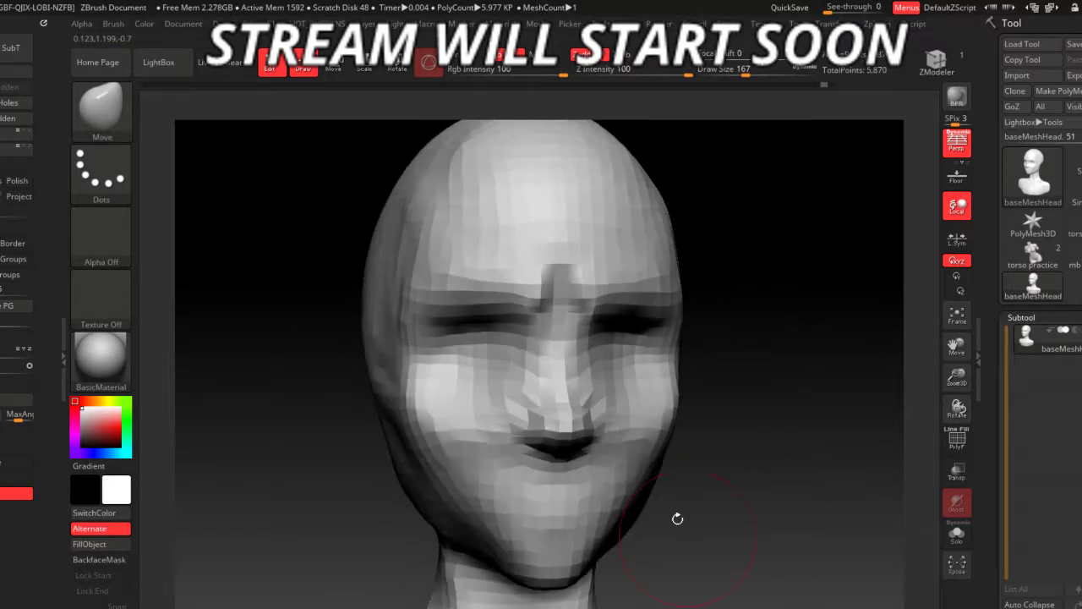
pyautogui.moveTo(507, 314)
pyautogui.mouseDown()
pyautogui.moveTo(512, 261)
pyautogui.moveTo(516, 313)
pyautogui.moveTo(446, 320)
pyautogui.mouseUp()
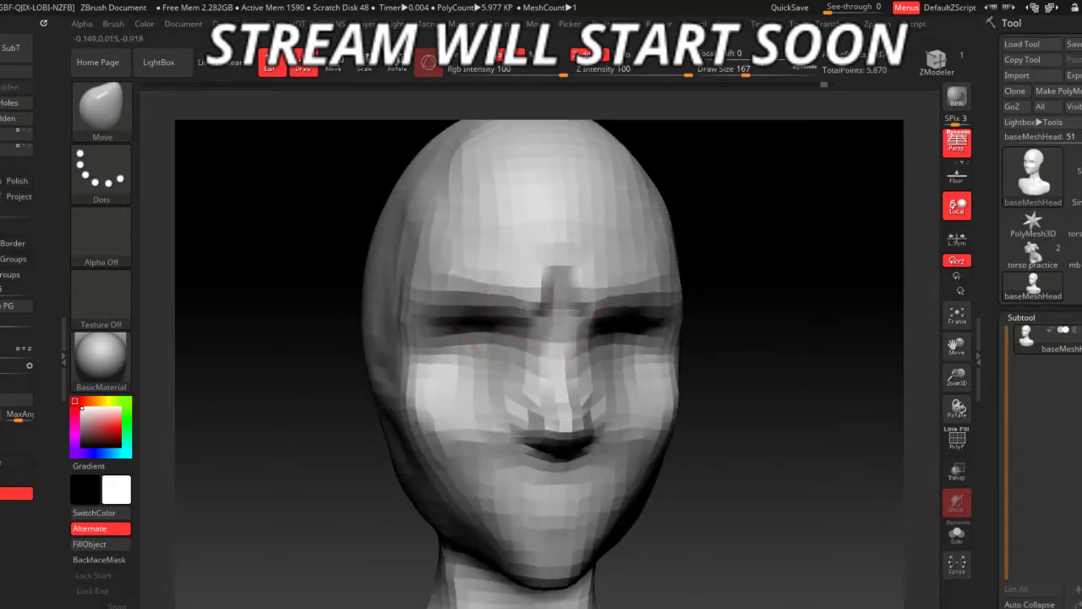
pyautogui.moveTo(446, 319)
pyautogui.mouseDown(button='right')
pyautogui.moveTo(718, 518)
pyautogui.moveTo(648, 526)
pyautogui.mouseUp(button='right')
# - Select ClayBuildup at Draw Size 136, briefly toggling to Move and back
pyautogui.press('b')
pyautogui.press('c')
pyautogui.press('b')
pyautogui.press('space')
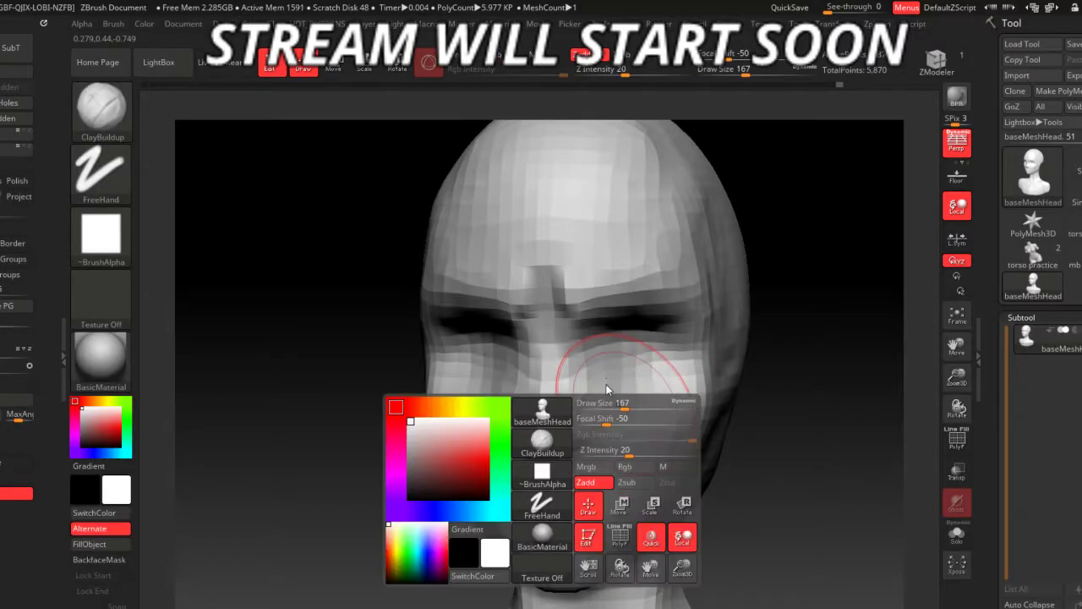
pyautogui.moveTo(608, 401); pyautogui.dragTo(603, 402)
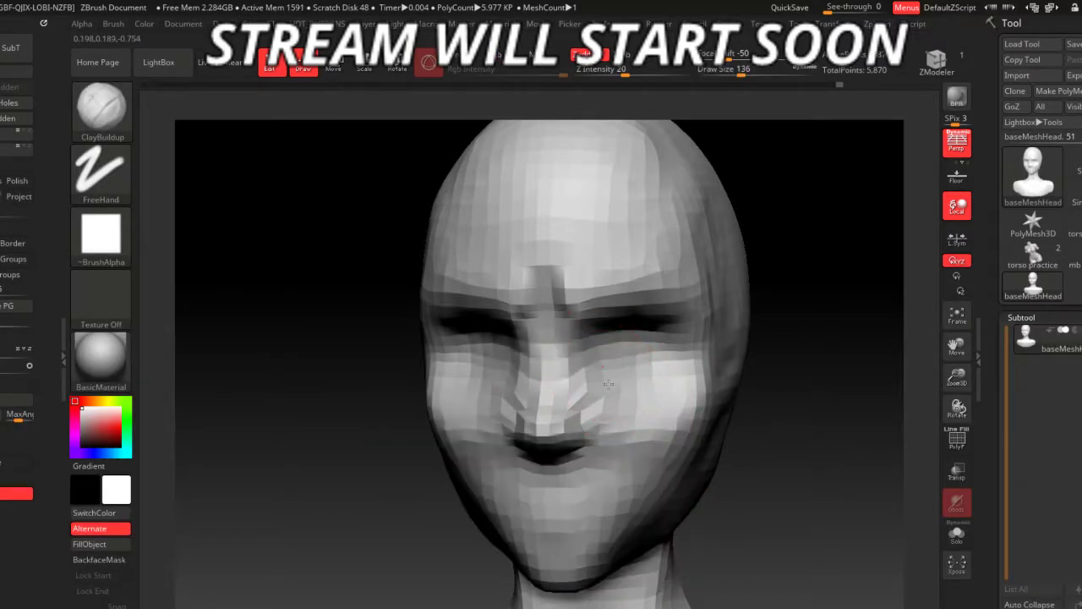
pyautogui.moveTo(744, 447); pyautogui.dragTo(777, 490, button='right')
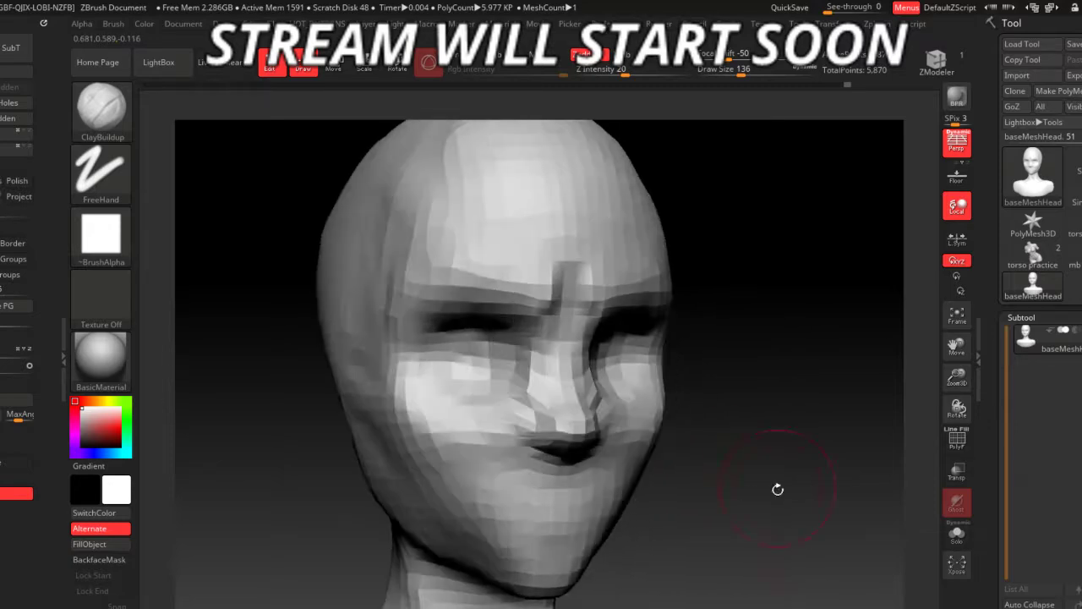
pyautogui.press('b')
pyautogui.press('m')
pyautogui.press('v')
pyautogui.press('b')
pyautogui.press('c')
pyautogui.press('b')
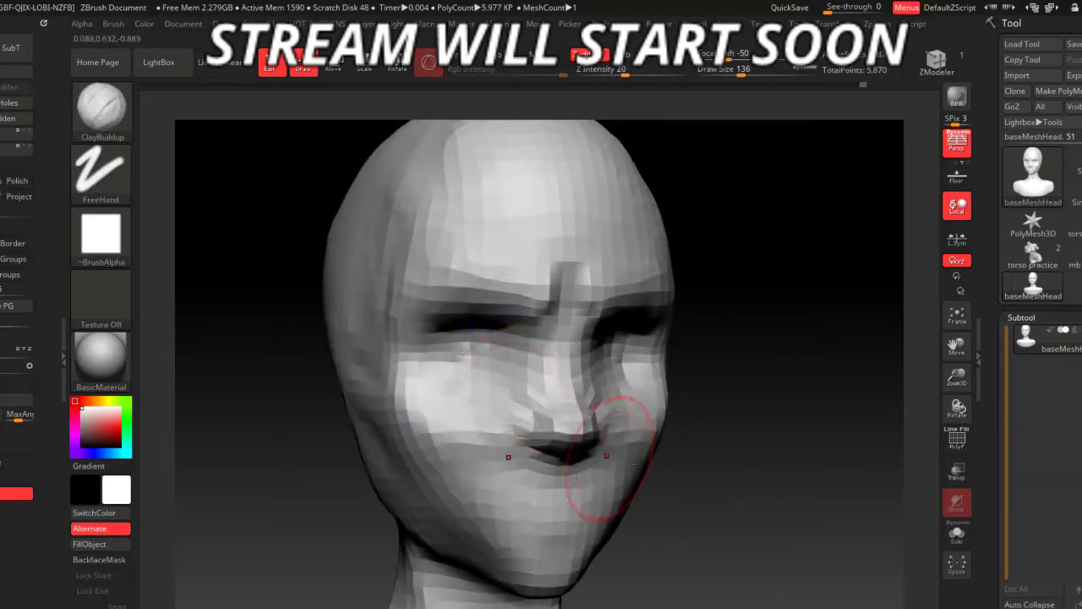
pyautogui.moveTo(543, 447)
pyautogui.mouseDown(button='right')
pyautogui.moveTo(721, 509)
pyautogui.moveTo(705, 496)
pyautogui.mouseUp(button='right')
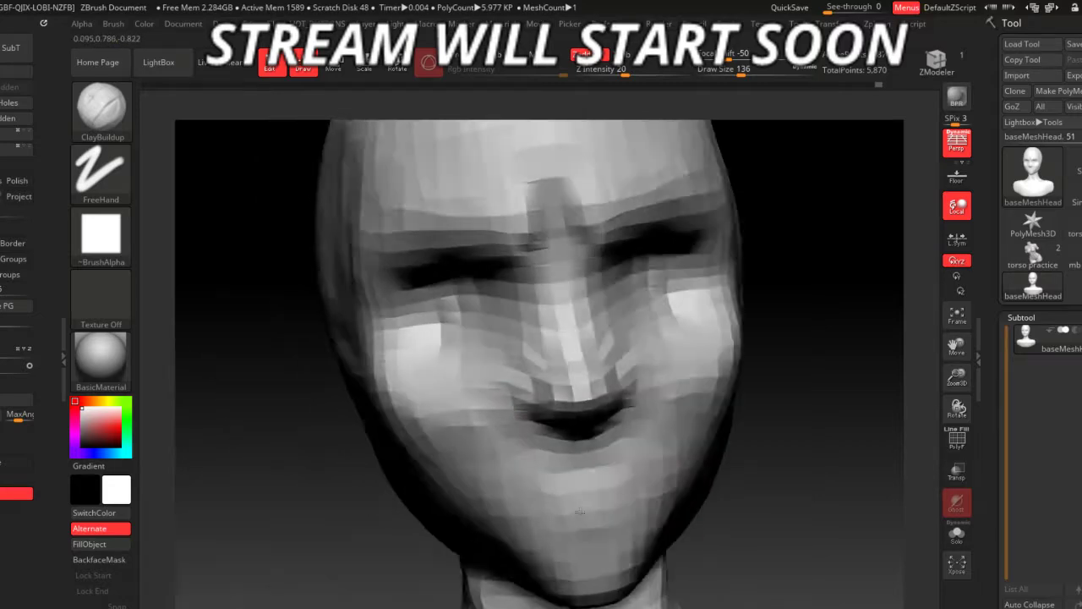
# - Enlarge the brush to size 207 and orbit the head to a right profile showing the neck
pyautogui.moveTo(503, 381)
pyautogui.mouseDown(button='right')
pyautogui.moveTo(411, 550)
pyautogui.moveTo(353, 509)
pyautogui.moveTo(398, 386)
pyautogui.mouseUp(button='right')
pyautogui.press('space')
pyautogui.moveTo(374, 386); pyautogui.dragTo(473, 386)
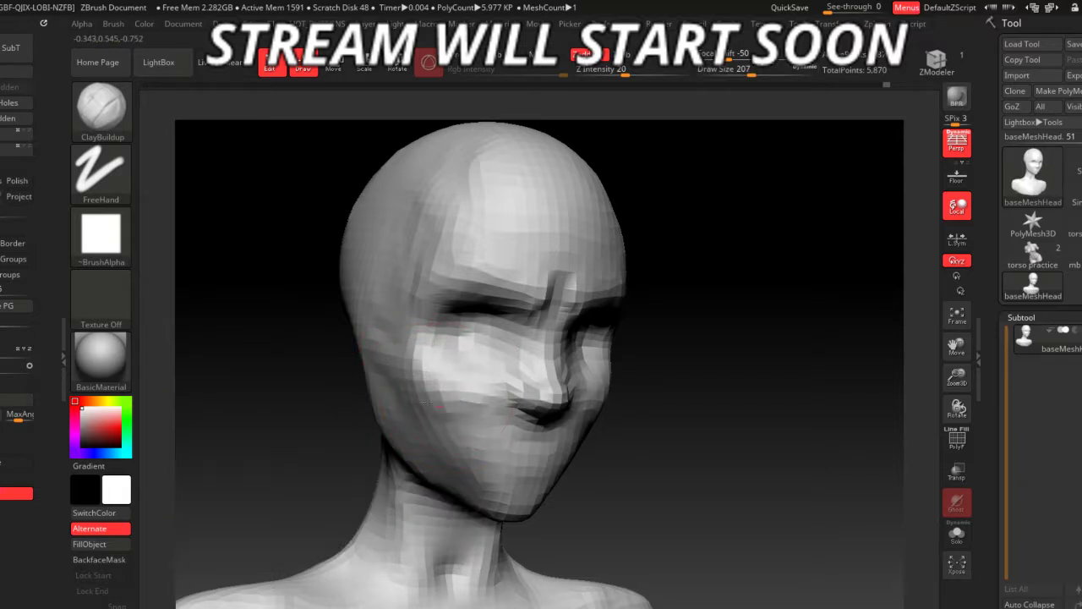
pyautogui.moveTo(528, 476); pyautogui.dragTo(623, 486, button='right')
pyautogui.moveTo(393, 476); pyautogui.dragTo(472, 383, button='right')
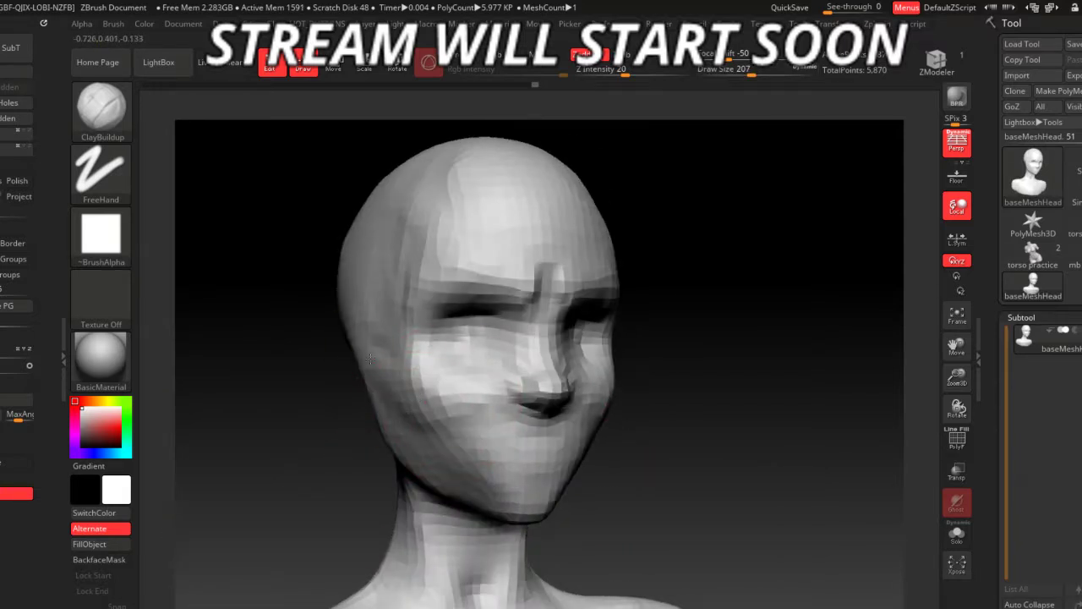
pyautogui.moveTo(398, 387)
pyautogui.mouseDown(button='right')
pyautogui.moveTo(617, 476)
pyautogui.moveTo(688, 428)
pyautogui.moveTo(674, 450)
pyautogui.moveTo(686, 428)
pyautogui.moveTo(674, 412)
pyautogui.mouseUp(button='right')
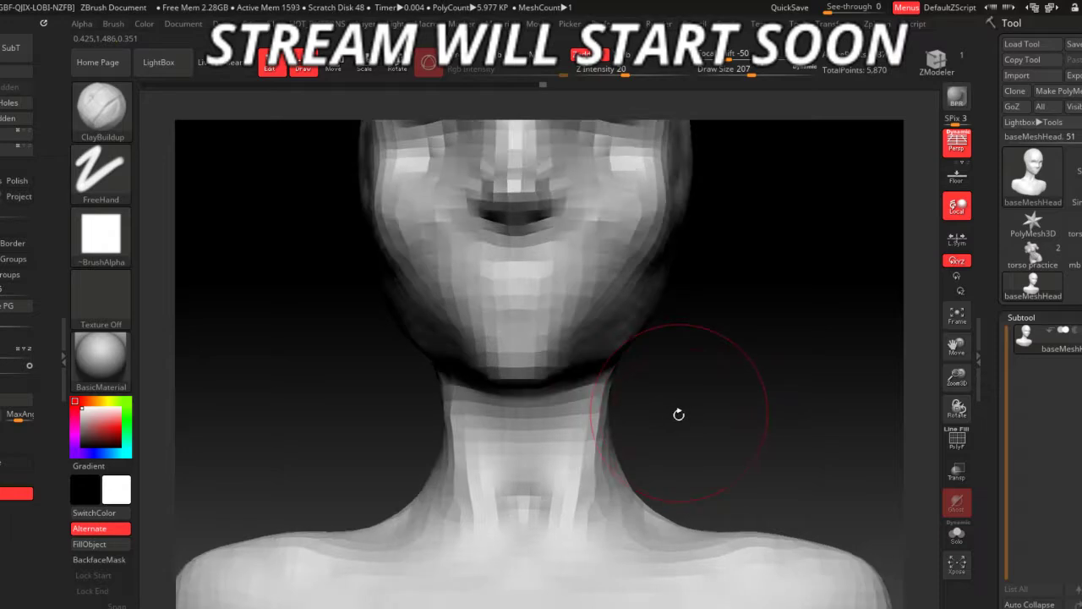
pyautogui.moveTo(662, 449)
pyautogui.mouseDown(button='right')
pyautogui.moveTo(674, 439)
pyautogui.moveTo(614, 406)
pyautogui.moveTo(693, 380)
pyautogui.moveTo(645, 486)
pyautogui.mouseUp(button='right')
# - Switch from the Move brush (B-M-V) to the DamStandard brush (B-D-S)
pyautogui.press('b')
pyautogui.press('m')
pyautogui.press('v')
pyautogui.moveTo(650, 434); pyautogui.dragTo(547, 413, button='right')
pyautogui.press('b')
pyautogui.press('d')
pyautogui.press('s')
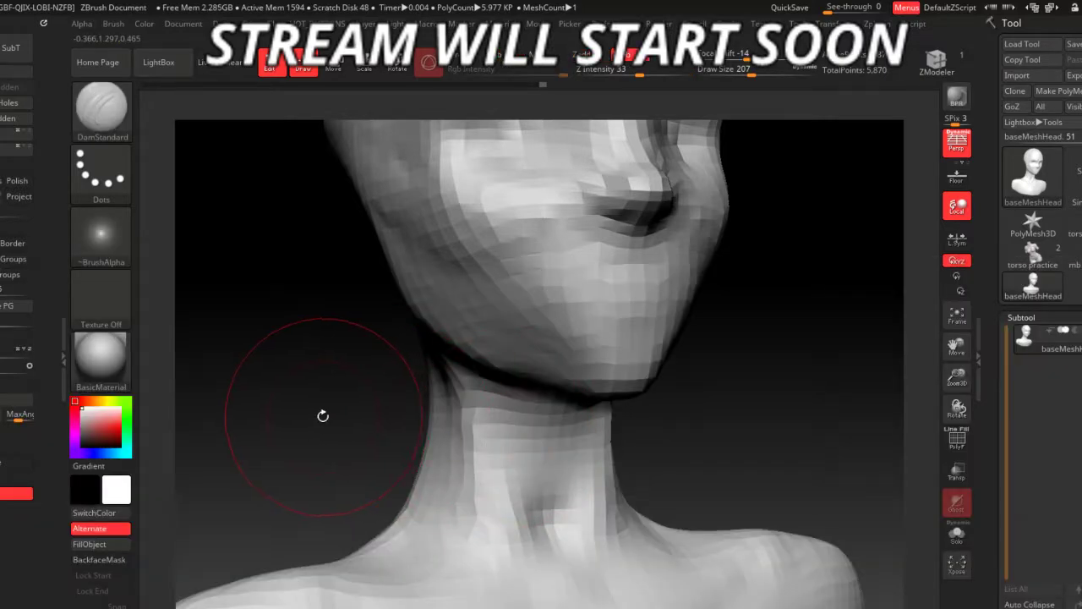
# - Carve muscle lines along the side of the neck and Shift-smooth them
pyautogui.moveTo(322, 415)
pyautogui.mouseDown(button='right')
pyautogui.moveTo(555, 468)
pyautogui.moveTo(507, 422)
pyautogui.moveTo(508, 400)
pyautogui.mouseUp(button='right')
pyautogui.moveTo(418, 419); pyautogui.dragTo(527, 466, button='right')
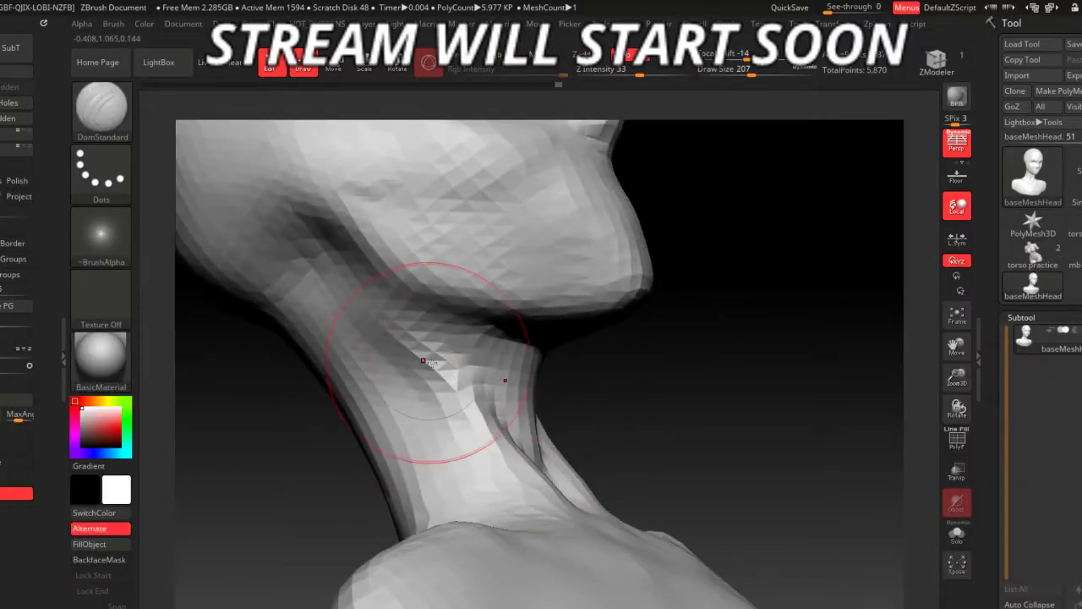
pyautogui.moveTo(447, 386)
pyautogui.mouseDown(button='right')
pyautogui.moveTo(575, 362)
pyautogui.moveTo(584, 422)
pyautogui.moveTo(669, 401)
pyautogui.moveTo(713, 493)
pyautogui.moveTo(614, 417)
pyautogui.moveTo(664, 466)
pyautogui.moveTo(663, 454)
pyautogui.moveTo(642, 483)
pyautogui.mouseUp(button='right')
pyautogui.moveTo(630, 550)
pyautogui.mouseDown(button='right')
pyautogui.moveTo(592, 541)
pyautogui.moveTo(717, 545)
pyautogui.mouseUp(button='right')
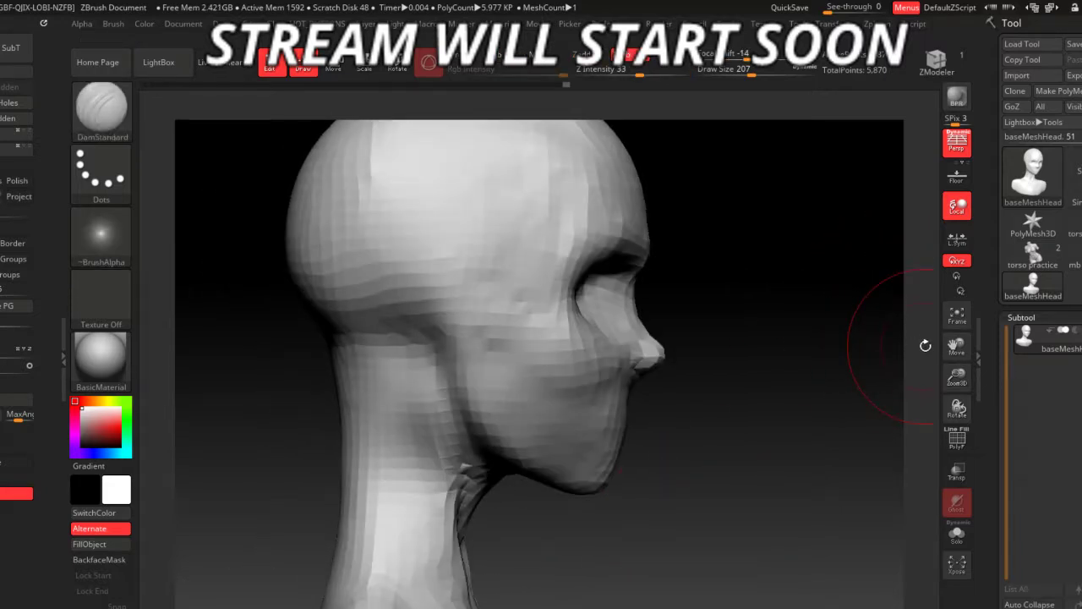
pyautogui.moveTo(990, 441); pyautogui.dragTo(991, 380)
# - Append a Cylinder3D as a new subtool, undoing an accidental tilt
pyautogui.click(1071, 582)
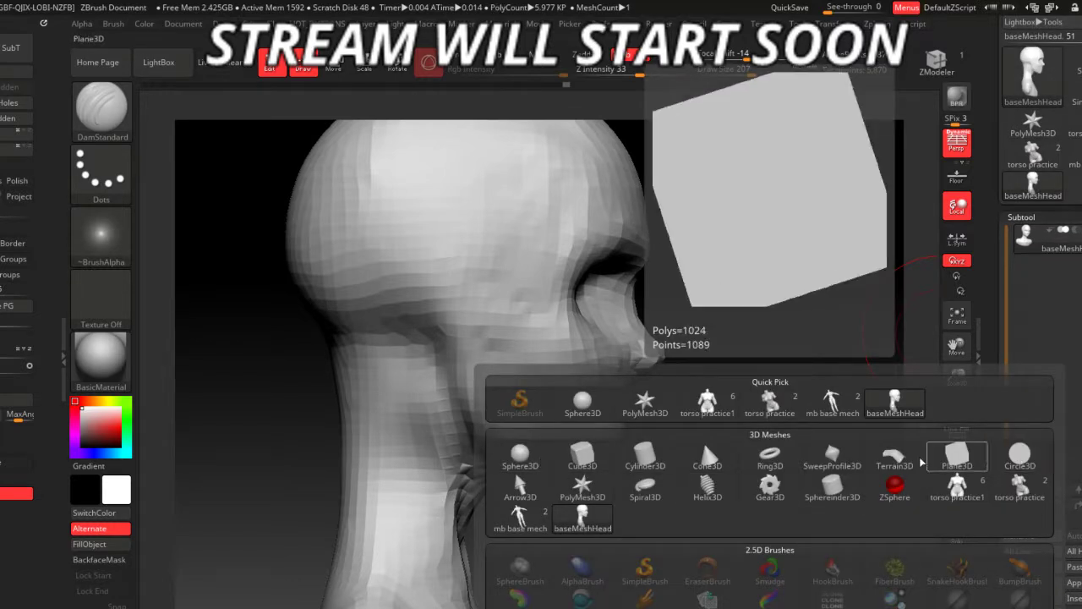
pyautogui.click(645, 457)
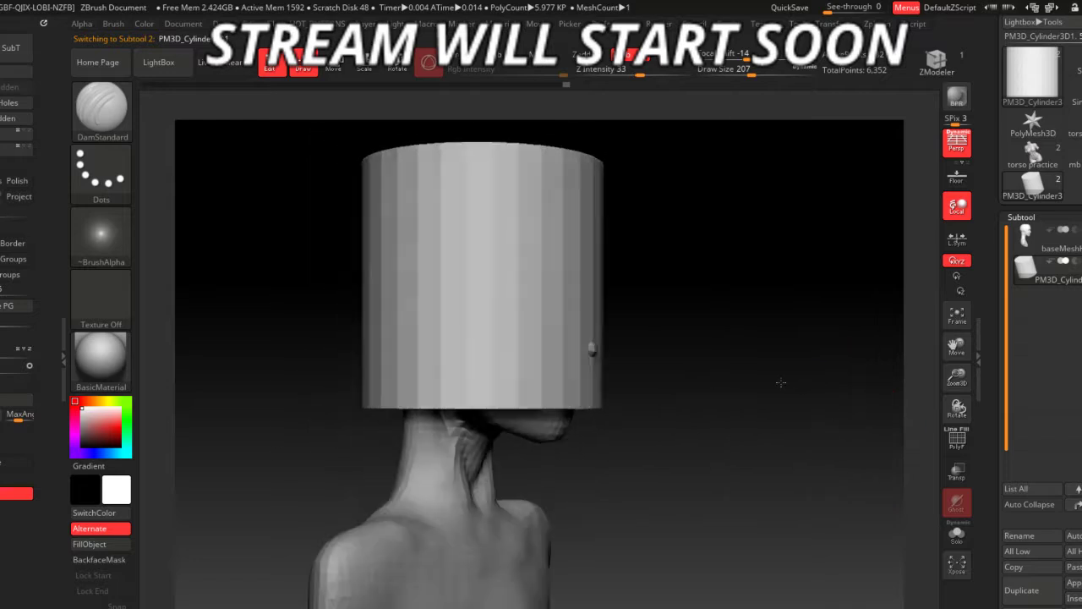
pyautogui.press('e')
pyautogui.moveTo(608, 329); pyautogui.dragTo(503, 308)
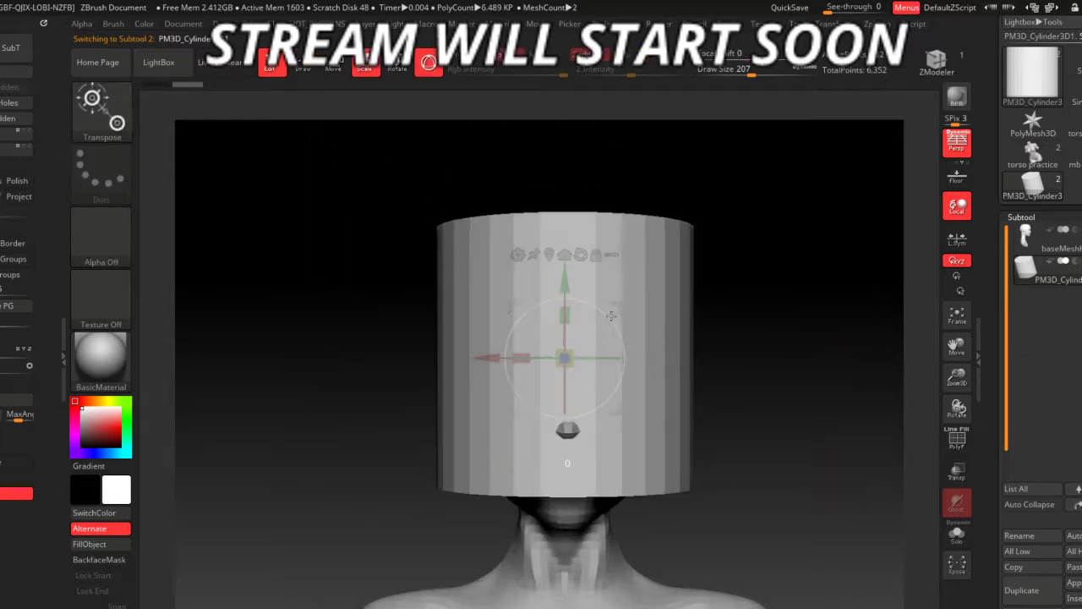
pyautogui.hotkey('ctrl', 'z')
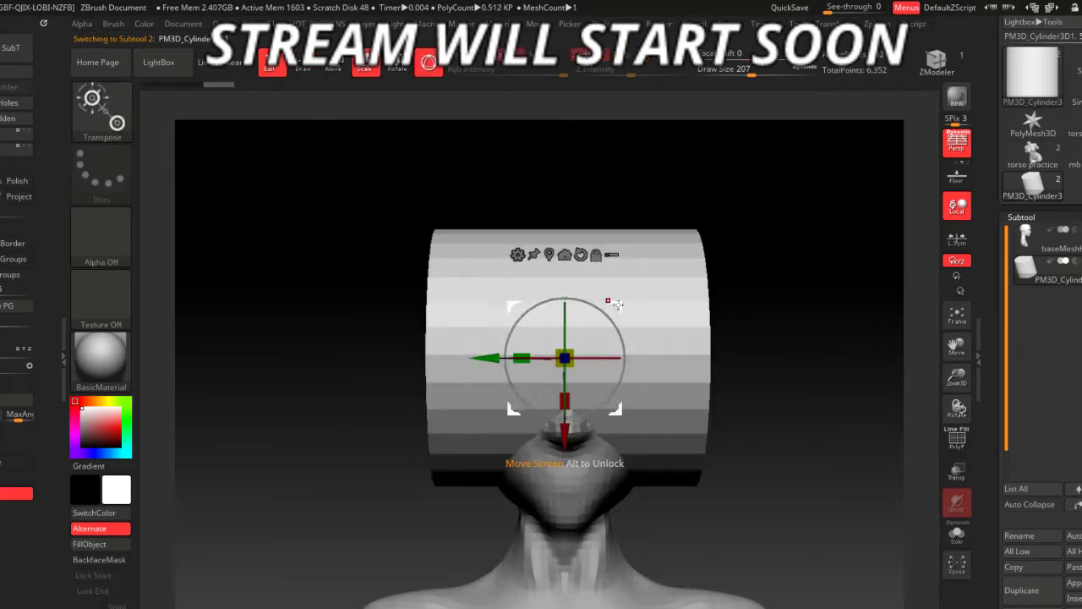
# - Shrink and flatten the cylinder into a thin disc and move it beside the head
pyautogui.moveTo(563, 358); pyautogui.dragTo(493, 338)
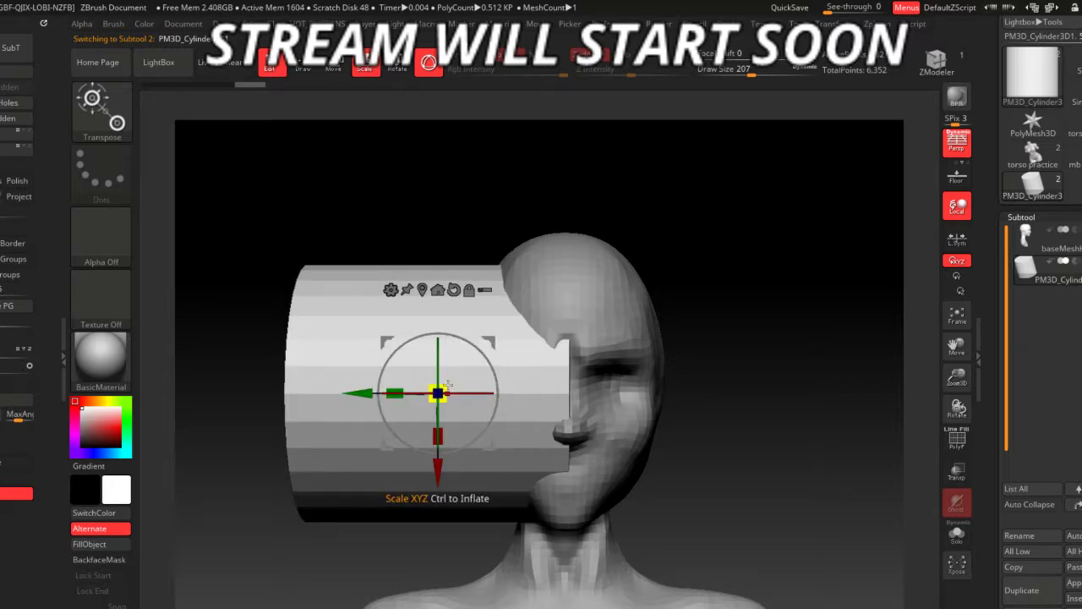
pyautogui.moveTo(447, 385)
pyautogui.mouseDown()
pyautogui.moveTo(402, 387)
pyautogui.moveTo(433, 391)
pyautogui.mouseUp()
pyautogui.moveTo(541, 389)
pyautogui.mouseDown()
pyautogui.moveTo(456, 390)
pyautogui.moveTo(474, 391)
pyautogui.mouseUp()
pyautogui.moveTo(360, 393)
pyautogui.mouseDown()
pyautogui.moveTo(418, 416)
pyautogui.moveTo(522, 408)
pyautogui.moveTo(545, 362)
pyautogui.moveTo(507, 397)
pyautogui.moveTo(501, 425)
pyautogui.moveTo(484, 390)
pyautogui.moveTo(486, 406)
pyautogui.mouseUp()
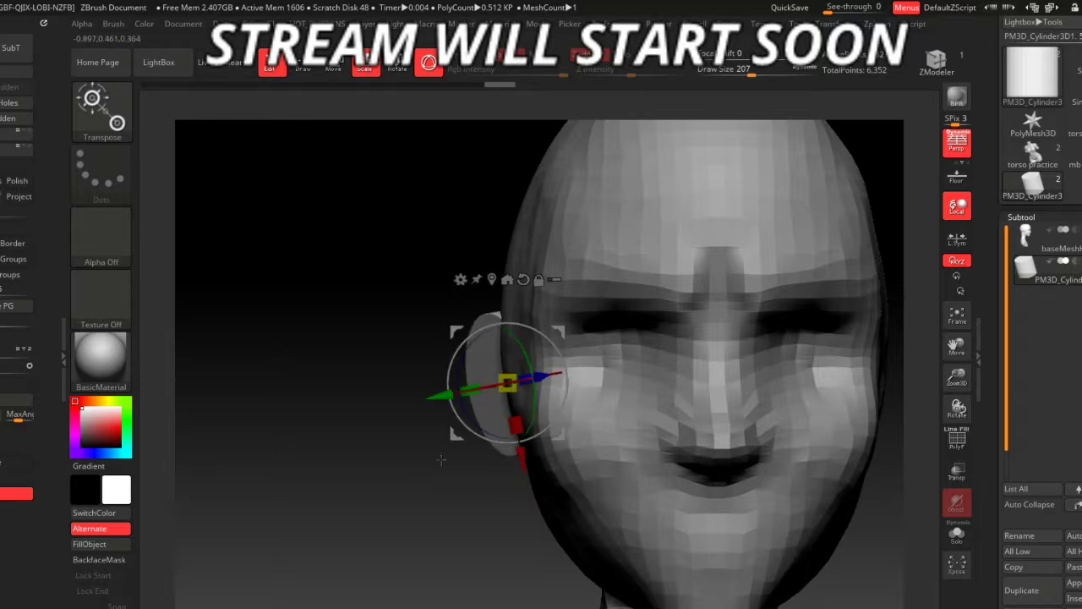
pyautogui.moveTo(499, 482)
pyautogui.mouseDown()
pyautogui.moveTo(427, 490)
pyautogui.moveTo(465, 357)
pyautogui.mouseUp()
pyautogui.press('q')
pyautogui.press('space')
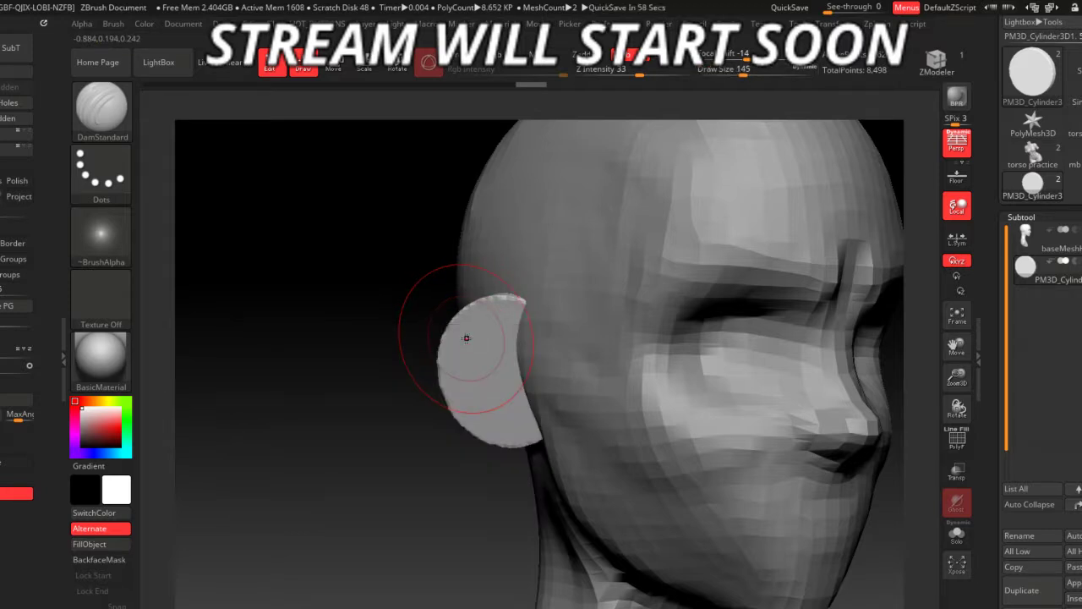
# - Round the ear disc into a fuller shape with the Move brush at size 108
pyautogui.press('b')
pyautogui.press('m')
pyautogui.press('v')
pyautogui.press('space')
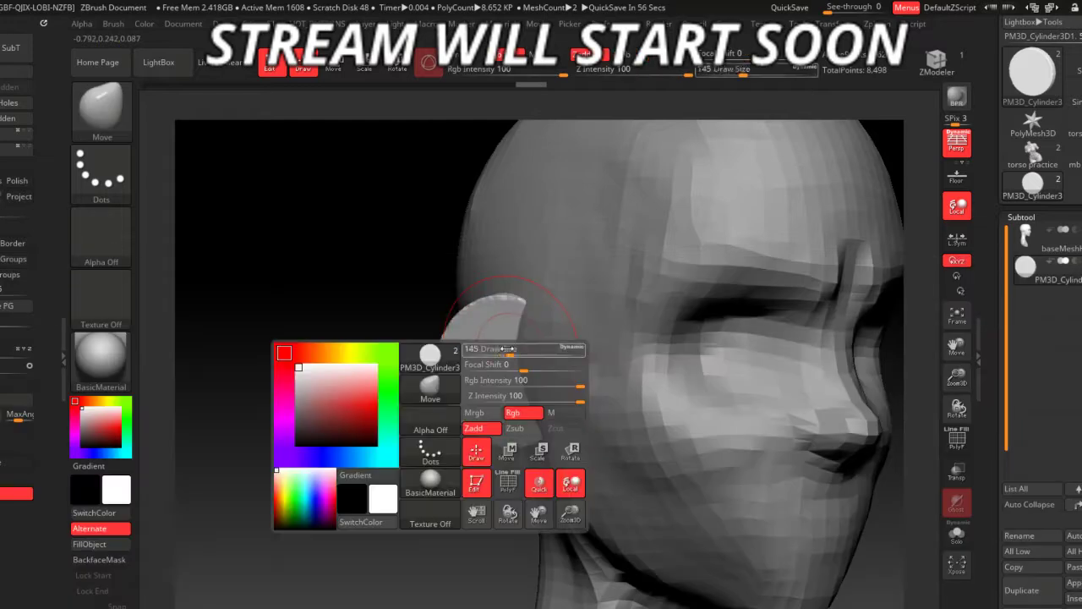
pyautogui.press('space')
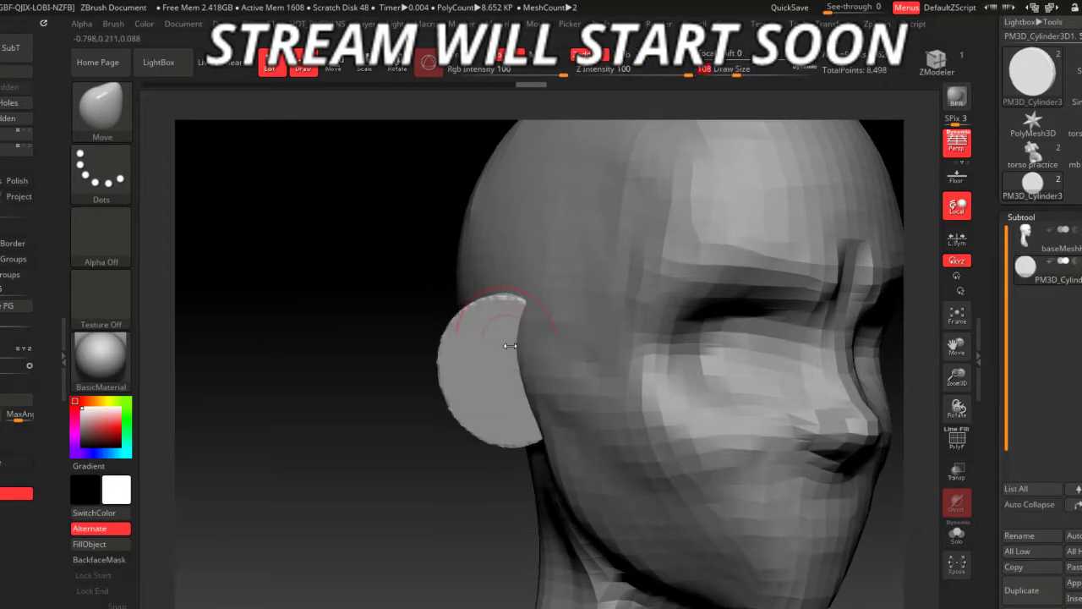
pyautogui.moveTo(510, 338); pyautogui.dragTo(497, 336)
pyautogui.moveTo(484, 336)
pyautogui.mouseDown(button='right')
pyautogui.moveTo(457, 340)
pyautogui.moveTo(416, 388)
pyautogui.mouseUp(button='right')
pyautogui.press('space')
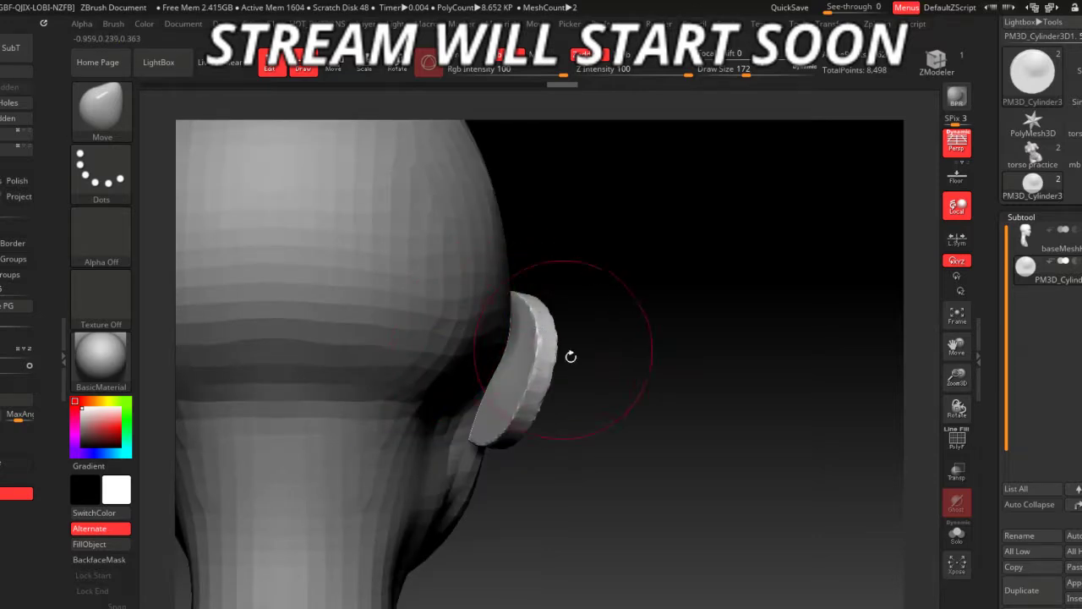
pyautogui.moveTo(570, 355)
pyautogui.mouseDown(button='right')
pyautogui.moveTo(502, 398)
pyautogui.moveTo(515, 329)
pyautogui.mouseUp(button='right')
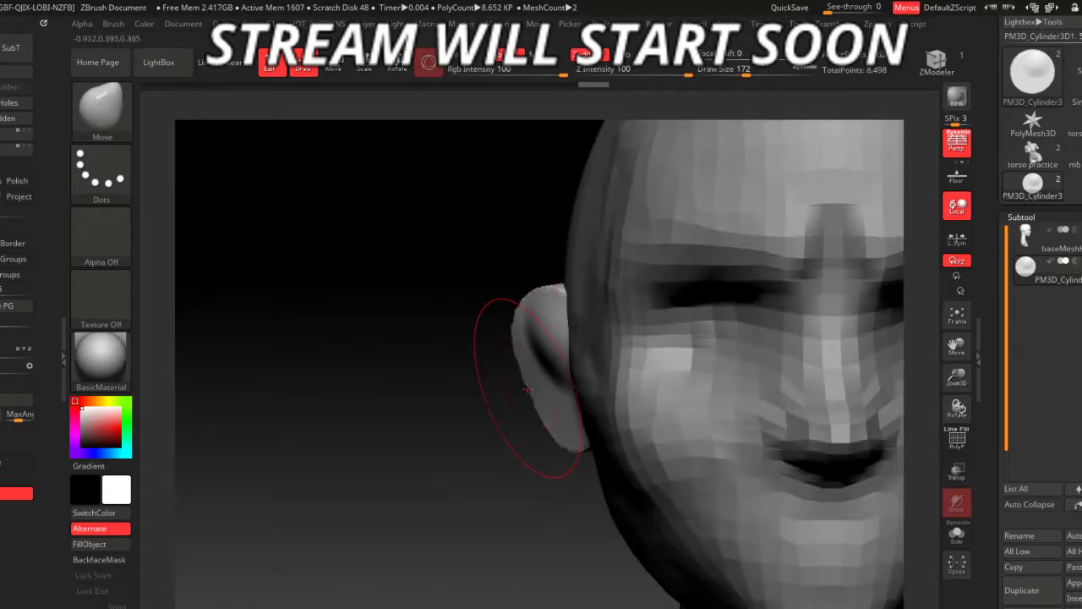
pyautogui.moveTo(526, 388); pyautogui.dragTo(586, 478, button='right')
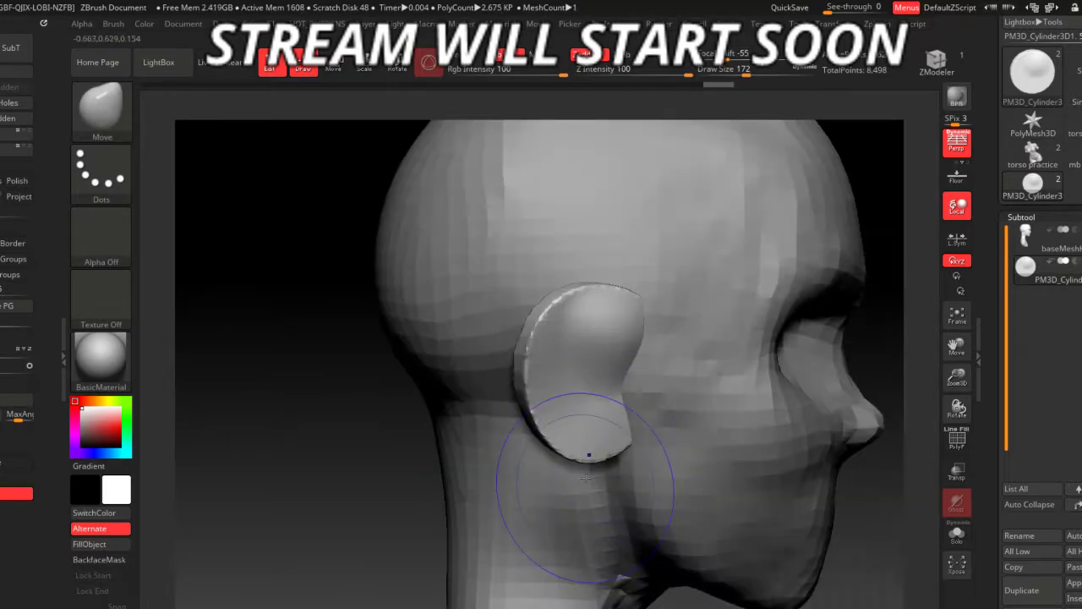
# - Pull the ear's lower part and outline into a tall rounded shape, brush reduced to 116
pyautogui.moveTo(586, 478); pyautogui.dragTo(591, 494)
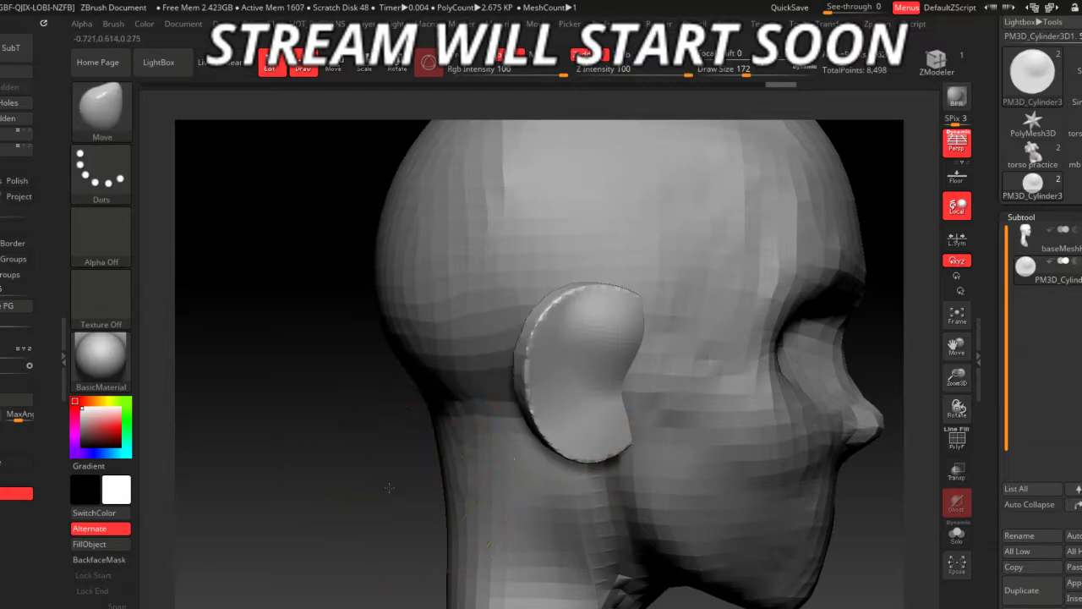
pyautogui.moveTo(389, 487); pyautogui.dragTo(495, 386, button='right')
pyautogui.moveTo(524, 397); pyautogui.dragTo(541, 440)
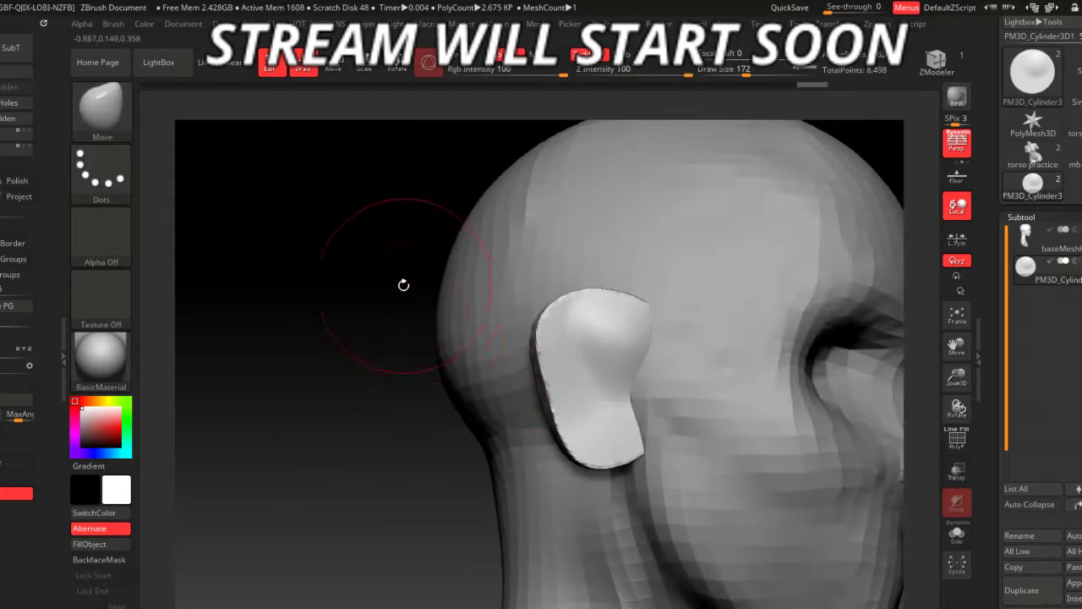
pyautogui.moveTo(403, 285); pyautogui.dragTo(583, 319, button='right')
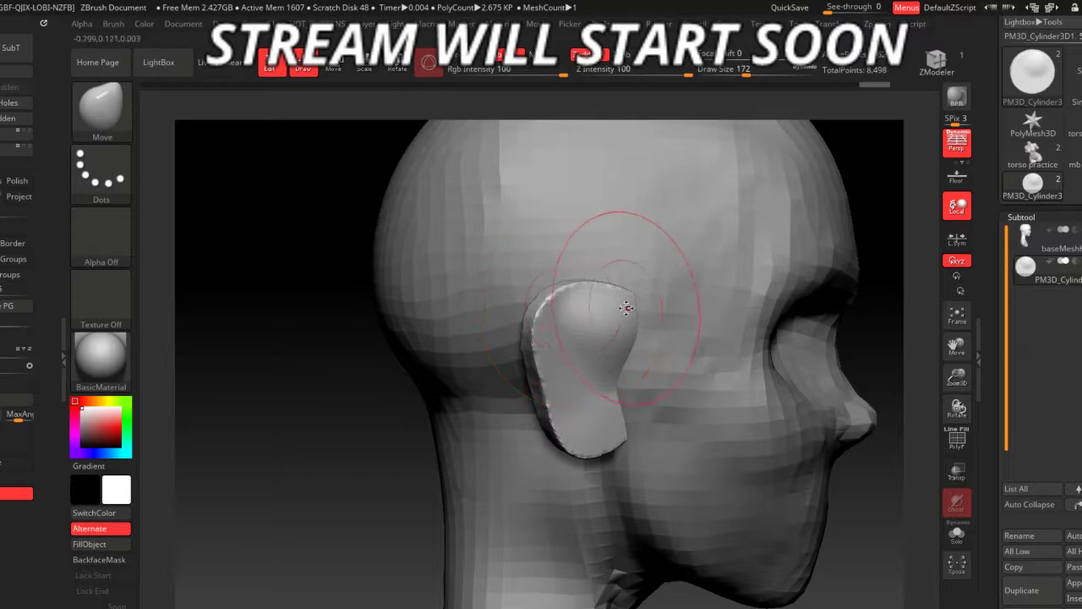
pyautogui.press('space')
pyautogui.moveTo(632, 246); pyautogui.dragTo(592, 247)
pyautogui.moveTo(579, 294); pyautogui.dragTo(614, 298)
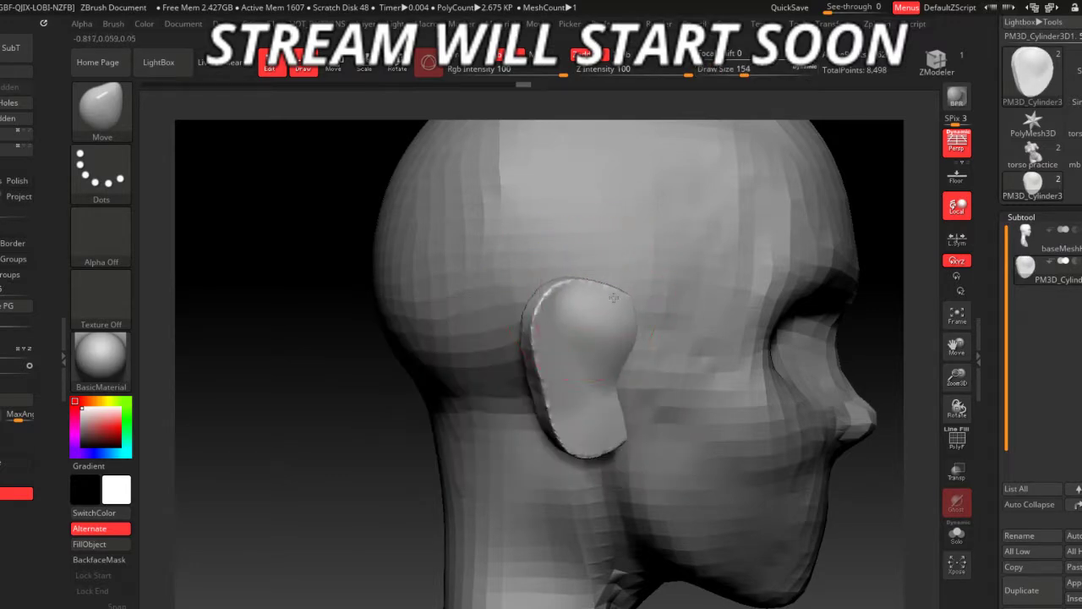
pyautogui.moveTo(669, 352)
pyautogui.mouseDown(button='right')
pyautogui.moveTo(536, 505)
pyautogui.moveTo(632, 321)
pyautogui.mouseUp(button='right')
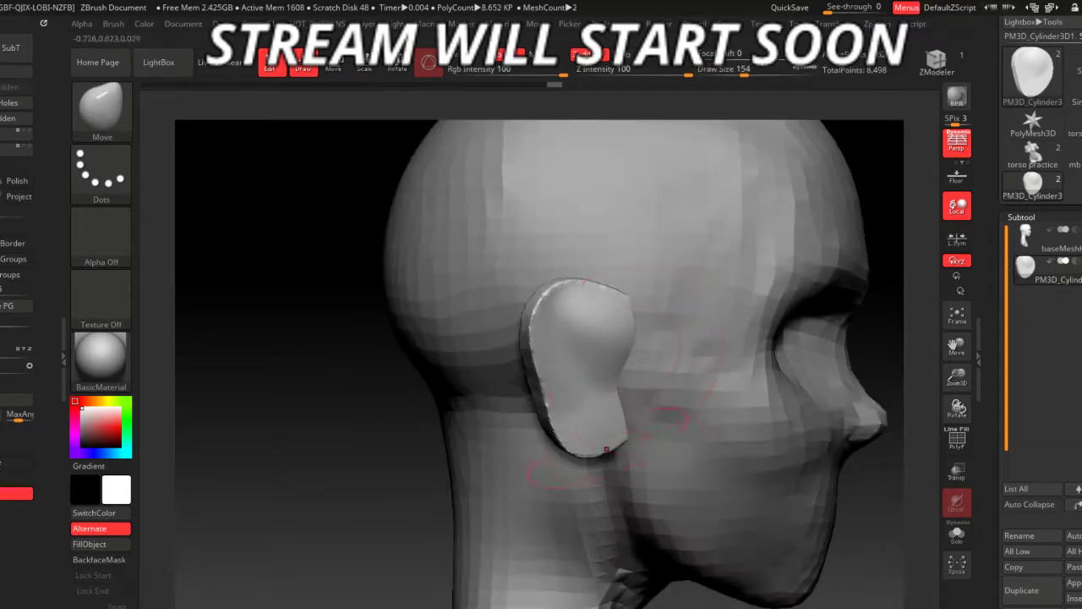
pyautogui.press('space')
pyautogui.moveTo(632, 321); pyautogui.dragTo(624, 321)
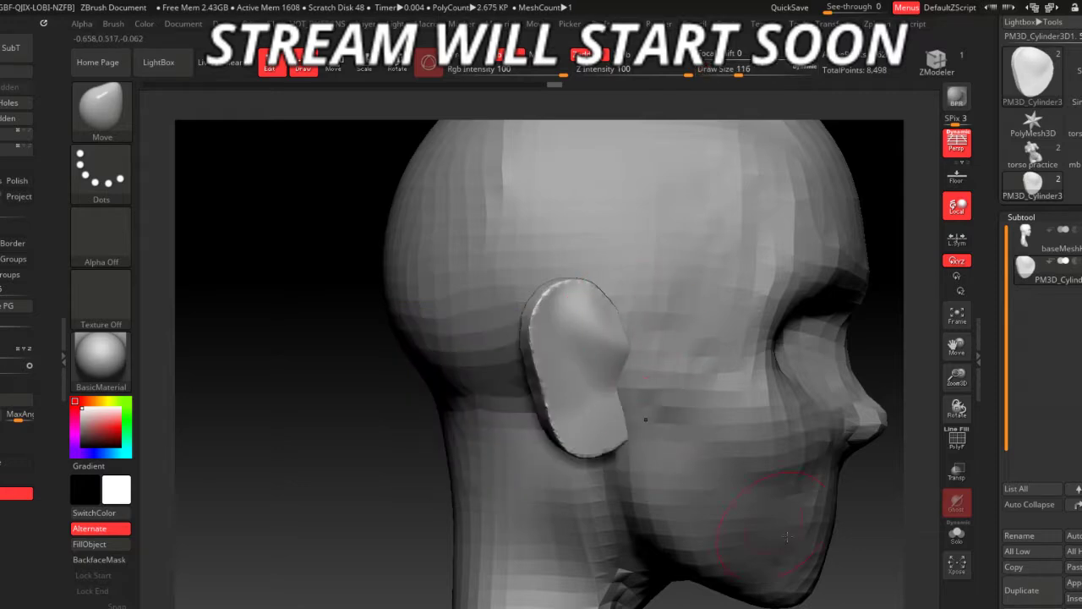
pyautogui.keyDown('alt'); pyautogui.moveTo(786, 536); pyautogui.dragTo(495, 446, button='right'); pyautogui.keyUp('alt')
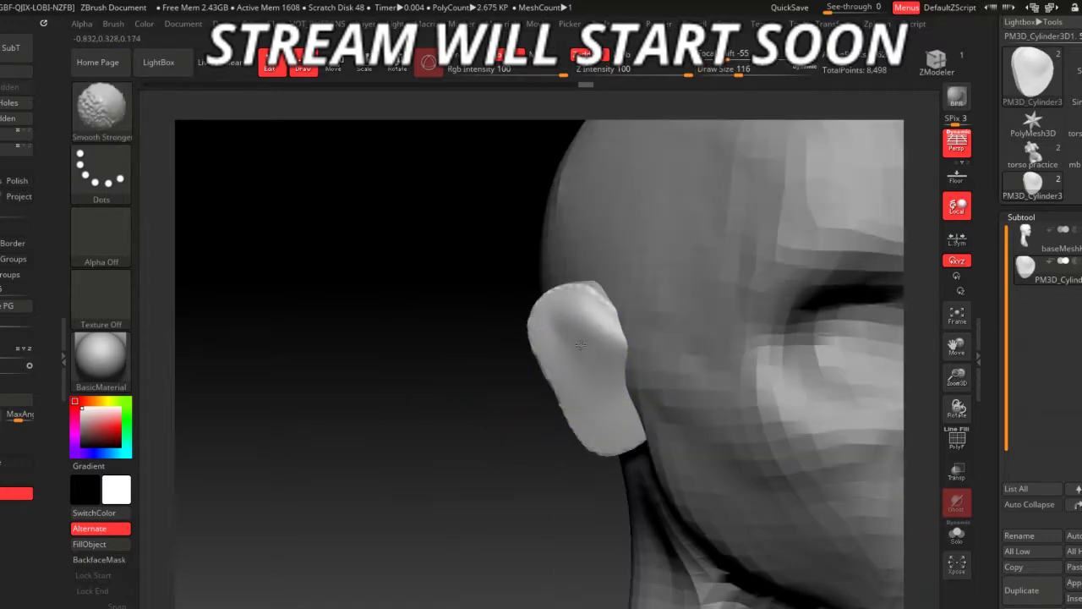
pyautogui.moveTo(610, 385)
pyautogui.mouseDown(button='right')
pyautogui.moveTo(493, 459)
pyautogui.moveTo(423, 392)
pyautogui.moveTo(454, 412)
pyautogui.moveTo(540, 390)
pyautogui.mouseUp(button='right')
# - Rescale the ear to about 1.0165 against the head, then switch to the reference sheet
pyautogui.press('e')
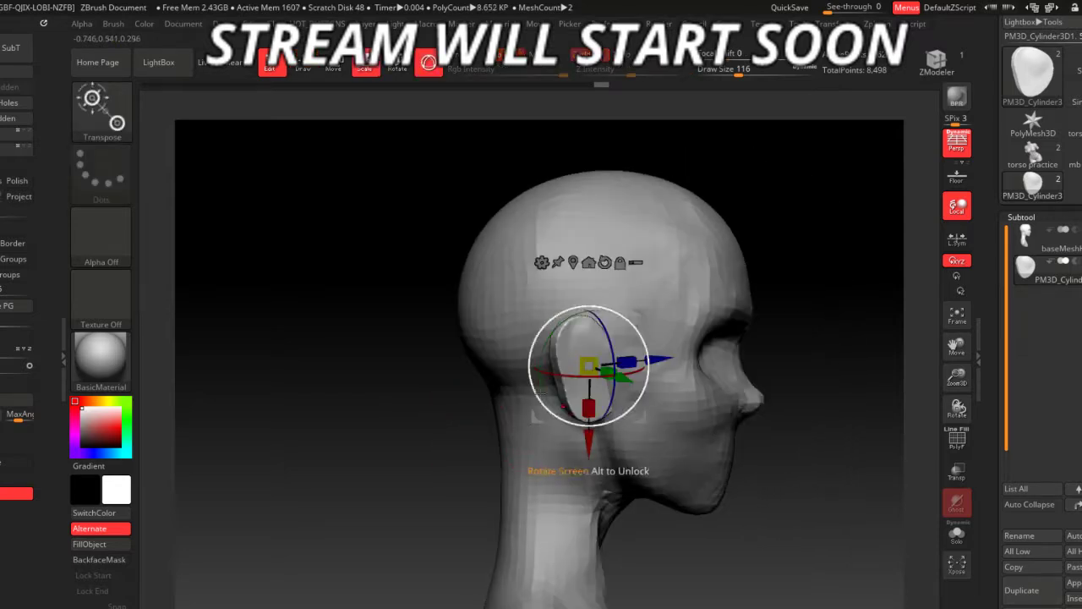
pyautogui.keyDown('shift'); pyautogui.moveTo(588, 365); pyautogui.dragTo(704, 416, button='right'); pyautogui.keyUp('shift')
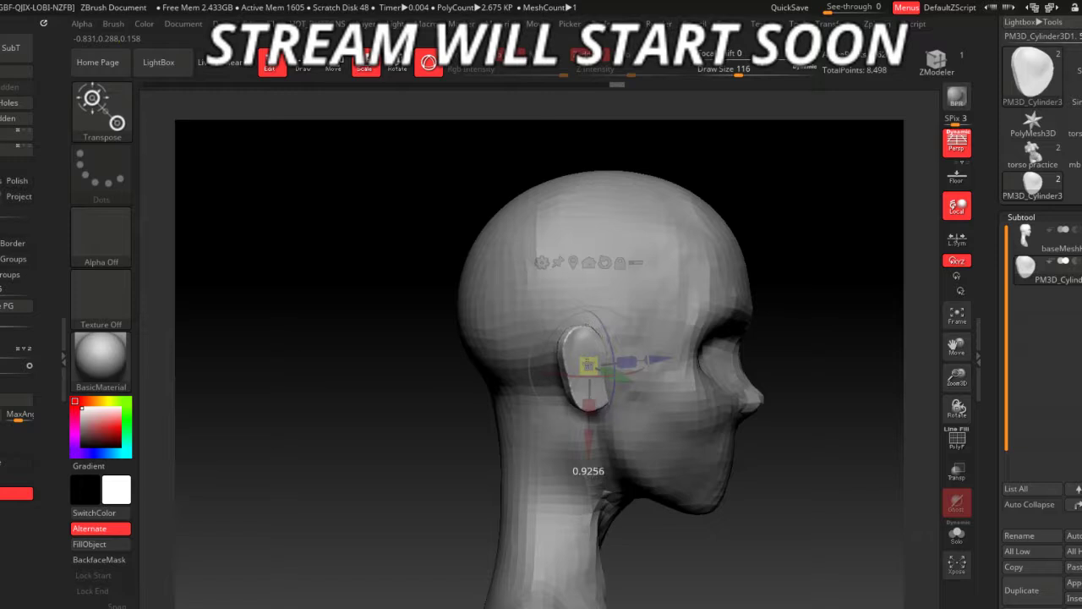
pyautogui.moveTo(588, 365); pyautogui.dragTo(588, 371)
pyautogui.moveTo(735, 456)
pyautogui.mouseDown()
pyautogui.moveTo(751, 463)
pyautogui.moveTo(616, 471)
pyautogui.mouseUp()
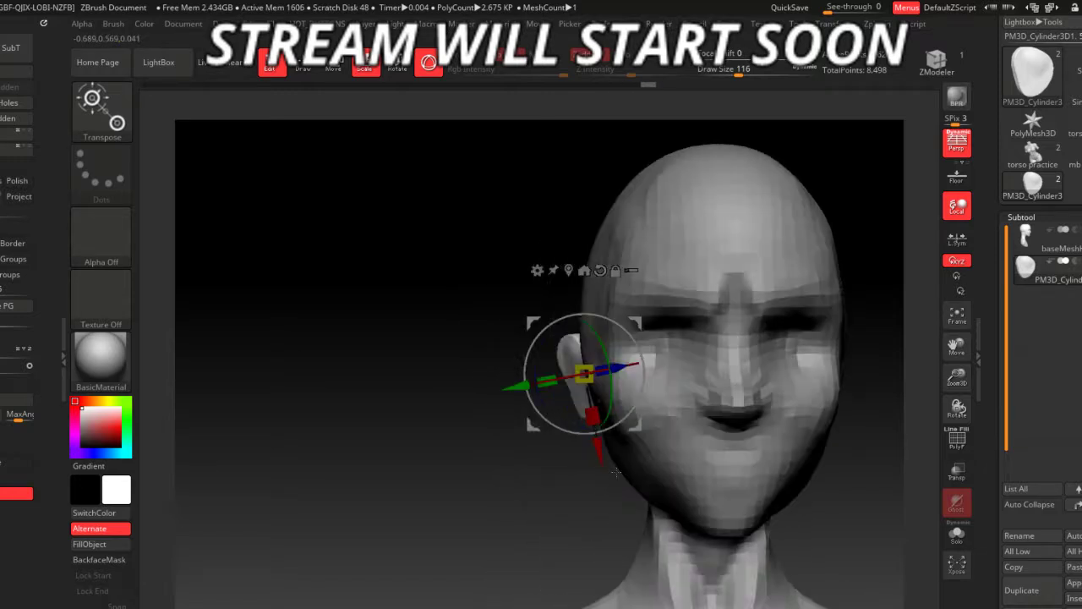
pyautogui.moveTo(535, 475); pyautogui.dragTo(545, 472)
pyautogui.moveTo(584, 372); pyautogui.dragTo(587, 368)
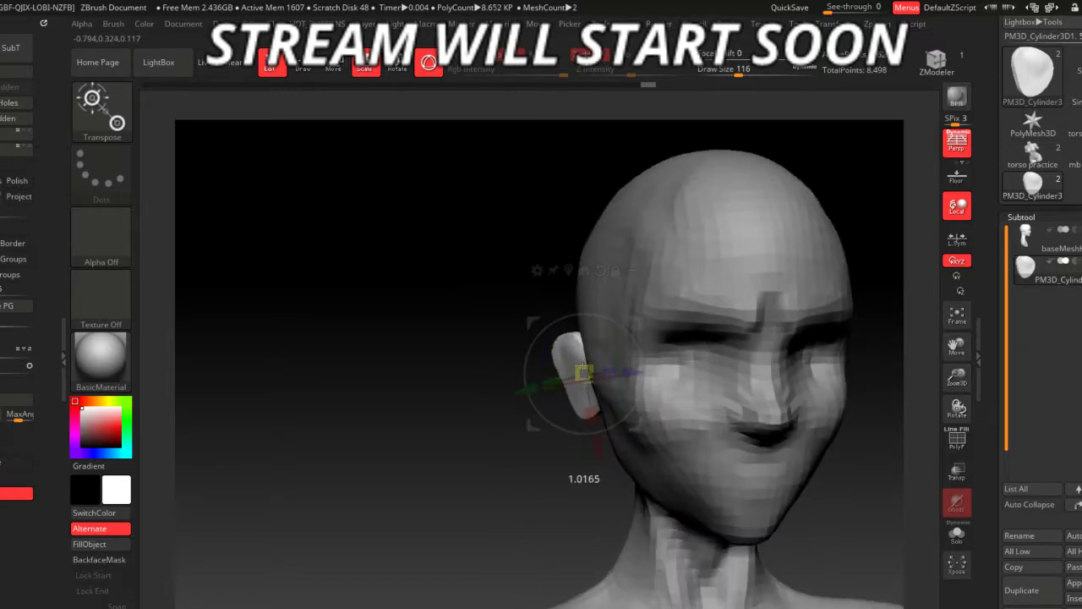
pyautogui.moveTo(406, 355)
pyautogui.mouseDown()
pyautogui.moveTo(397, 338)
pyautogui.moveTo(253, 321)
pyautogui.mouseUp()
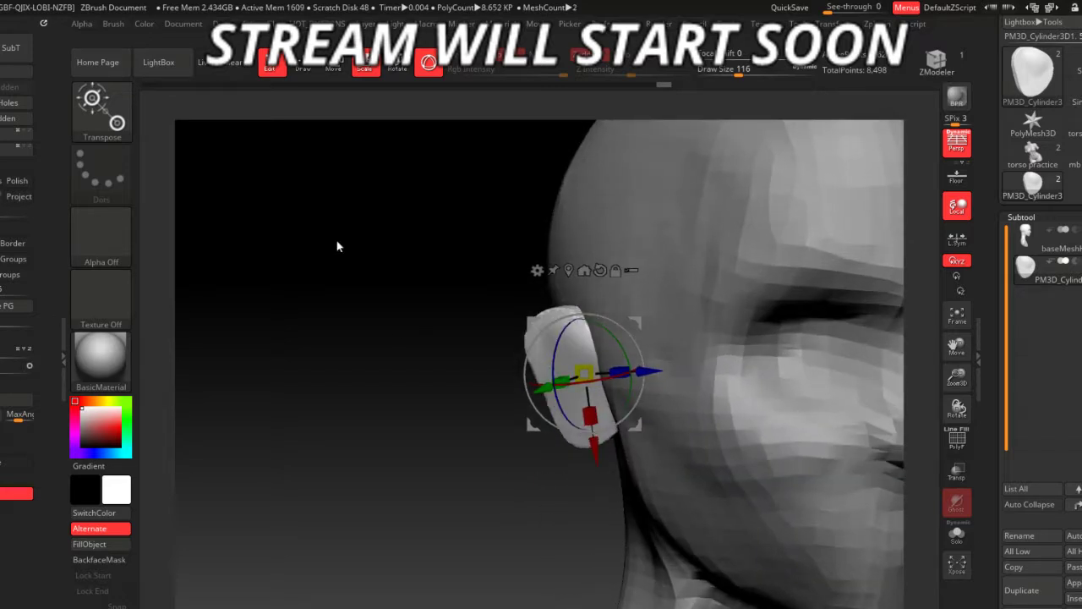
pyautogui.hotkey('alt', 'Tab')
pyautogui.hotkey('alt', 'Tab')
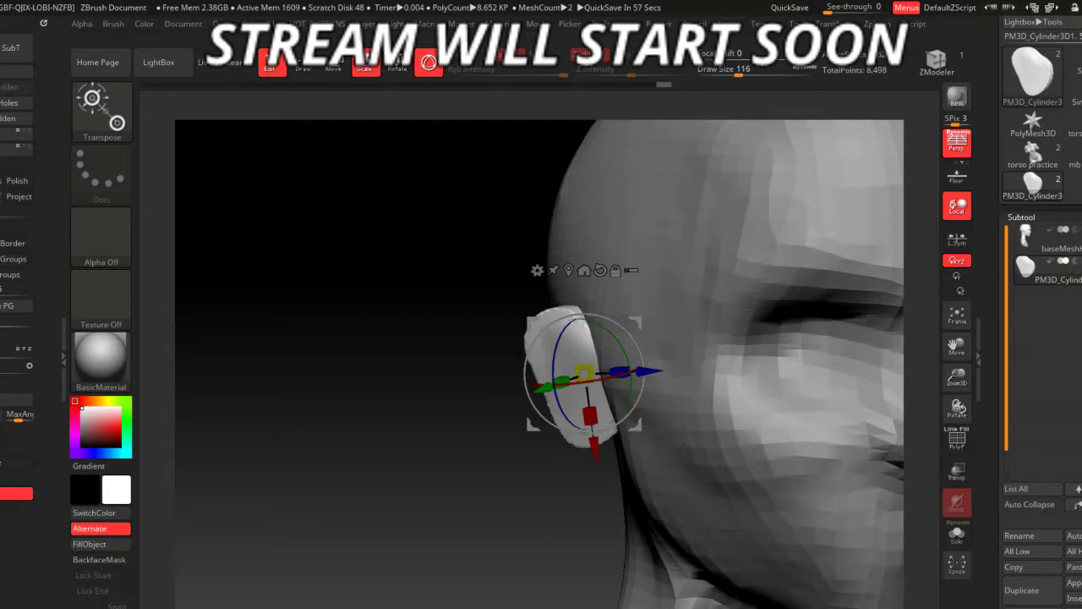
# - Review the ear reference images and return to the ZBrush sculpt
pyautogui.hotkey('alt', 'Tab')
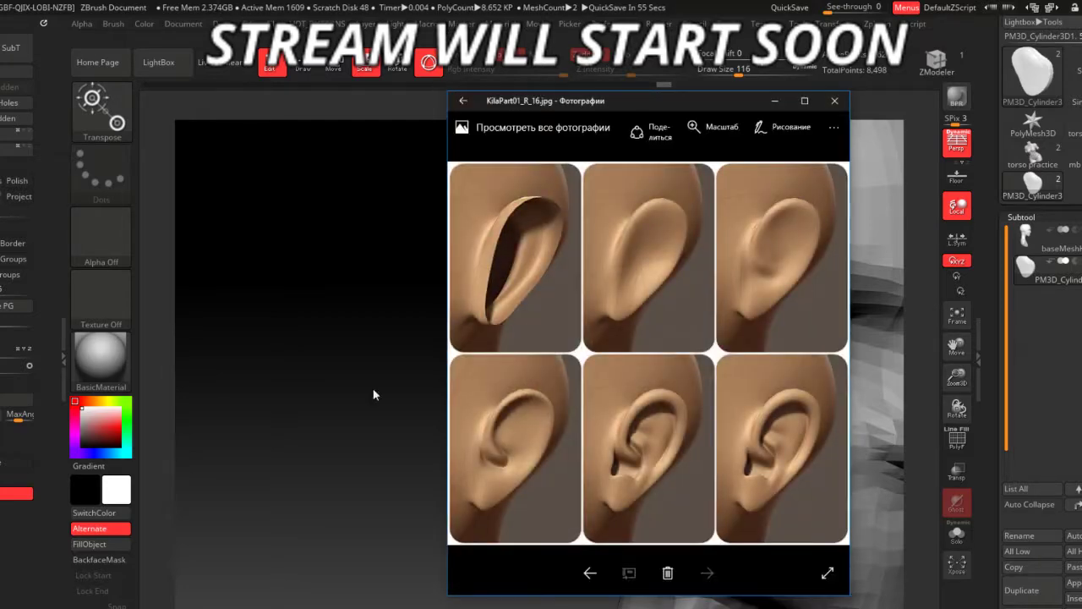
pyautogui.hotkey('alt', 'Tab')
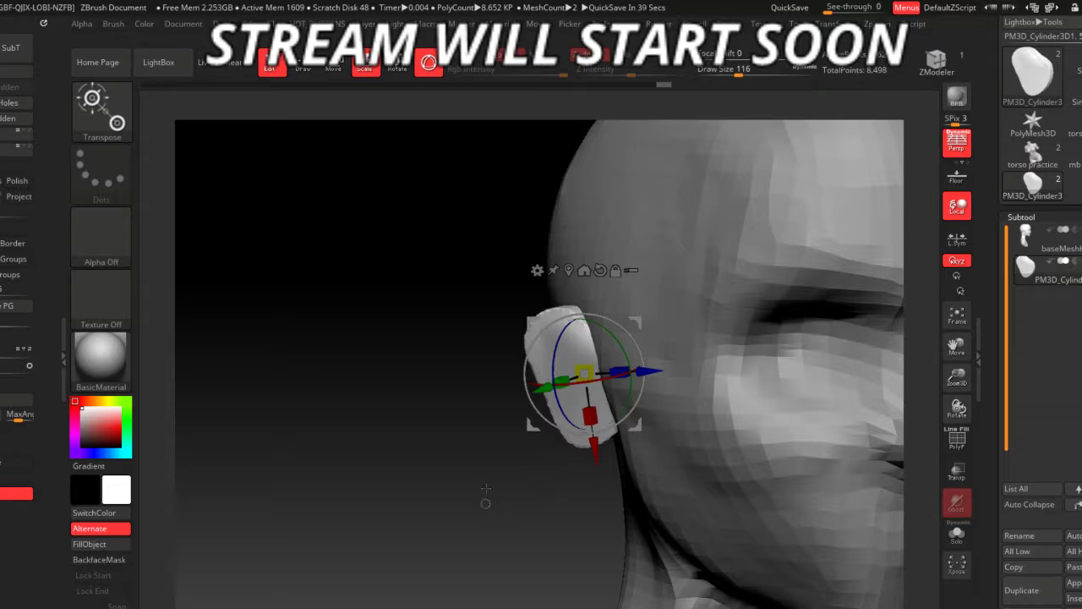
# - Turn the head frontally and set up the ClayBuildup brush at size 83
pyautogui.moveTo(485, 499)
pyautogui.mouseDown()
pyautogui.moveTo(459, 463)
pyautogui.moveTo(551, 410)
pyautogui.moveTo(566, 431)
pyautogui.moveTo(589, 405)
pyautogui.moveTo(563, 391)
pyautogui.mouseUp()
pyautogui.press('q')
pyautogui.press('space')
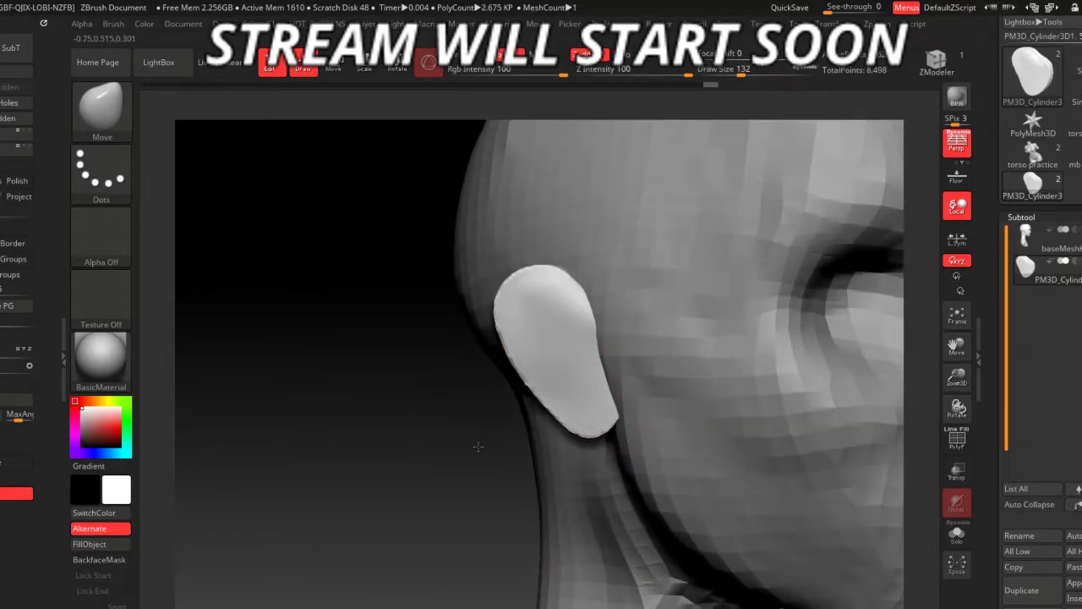
pyautogui.moveTo(429, 270); pyautogui.dragTo(418, 214)
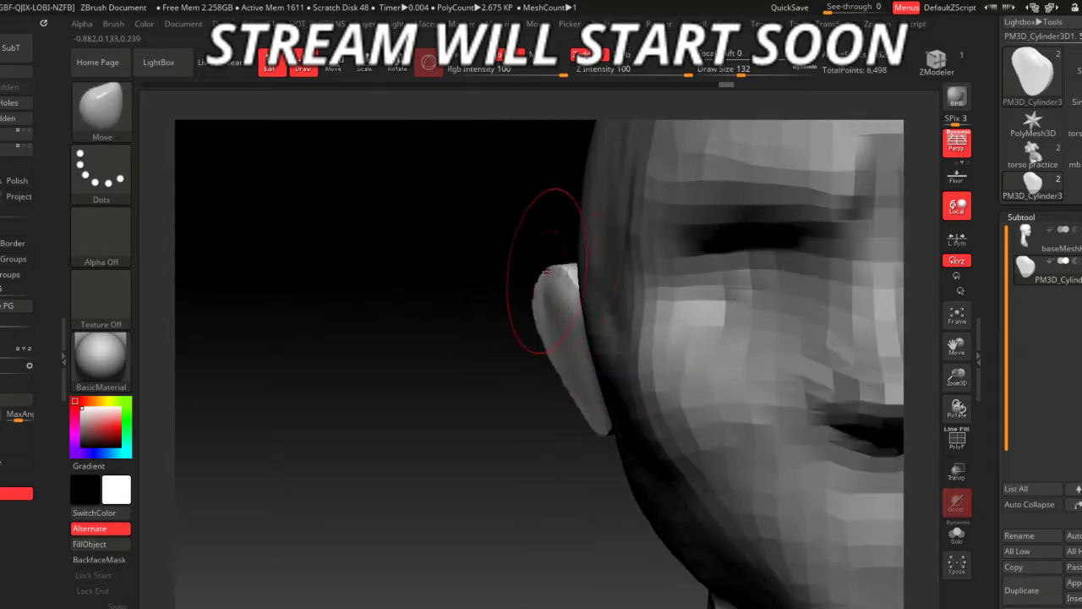
pyautogui.press('space')
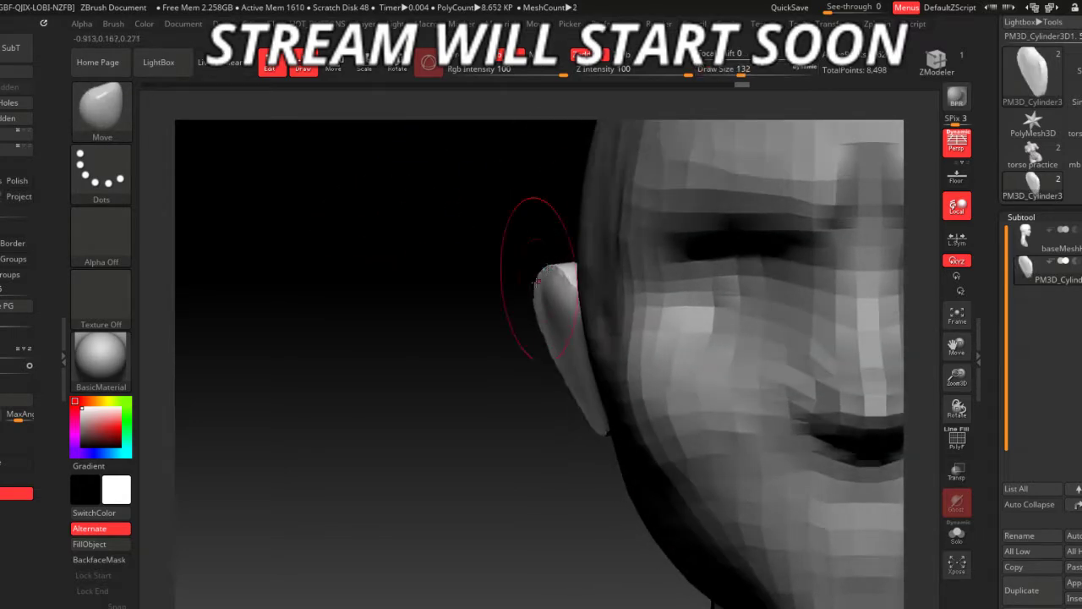
pyautogui.press('b')
pyautogui.press('c')
pyautogui.press('b')
pyautogui.press('space')
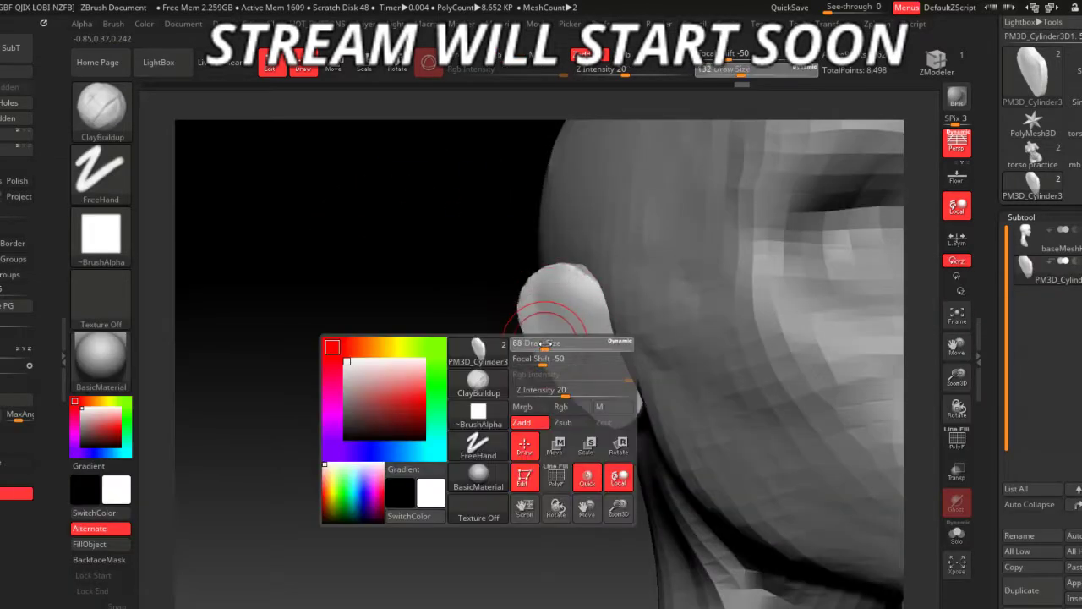
pyautogui.moveTo(541, 342); pyautogui.dragTo(554, 339)
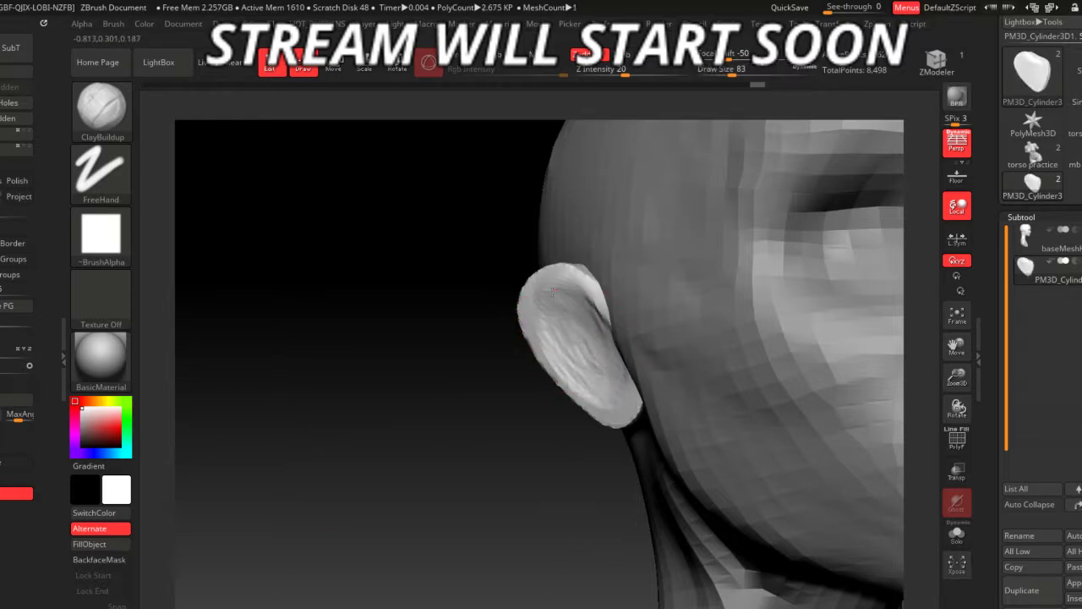
# - Carve and smooth a ridge and crease in the ear, protecting its far side
pyautogui.moveTo(537, 407)
pyautogui.mouseDown()
pyautogui.moveTo(502, 437)
pyautogui.moveTo(540, 423)
pyautogui.mouseUp()
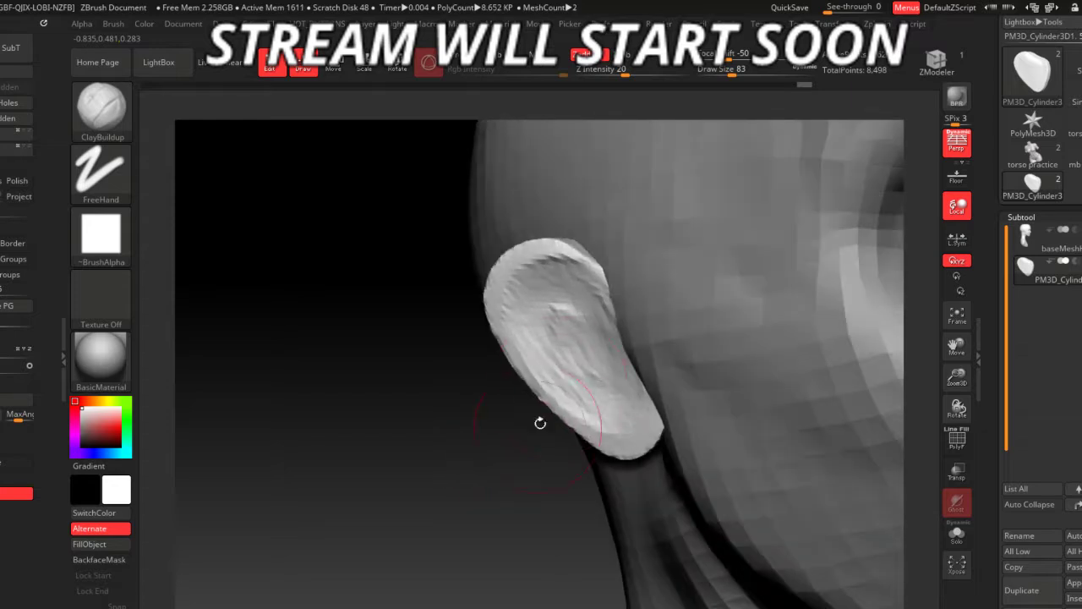
pyautogui.moveTo(603, 329); pyautogui.dragTo(604, 309)
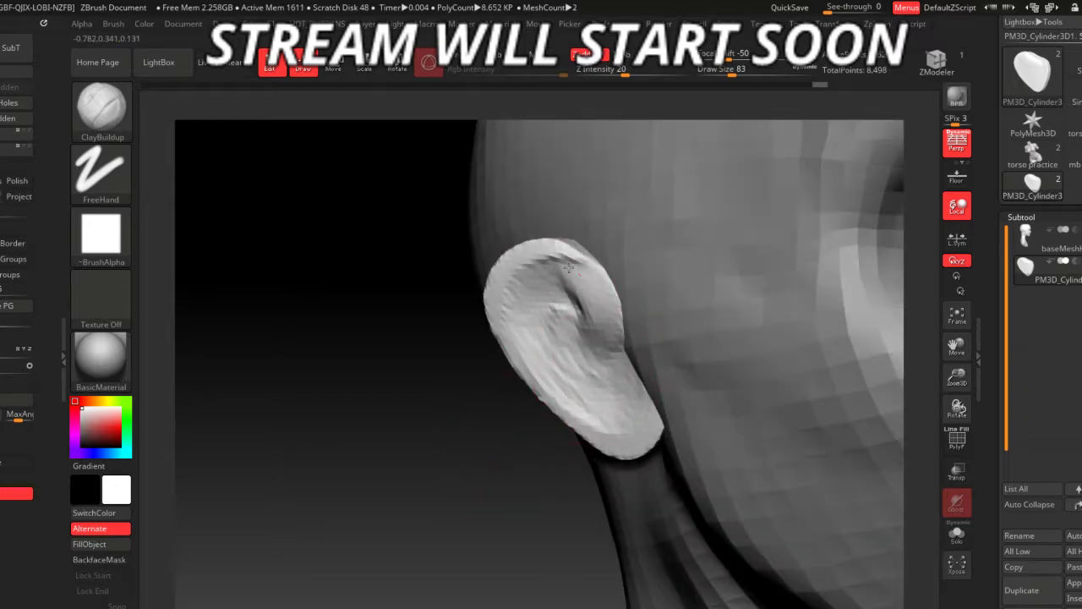
pyautogui.moveTo(495, 282); pyautogui.dragTo(507, 311, button='right')
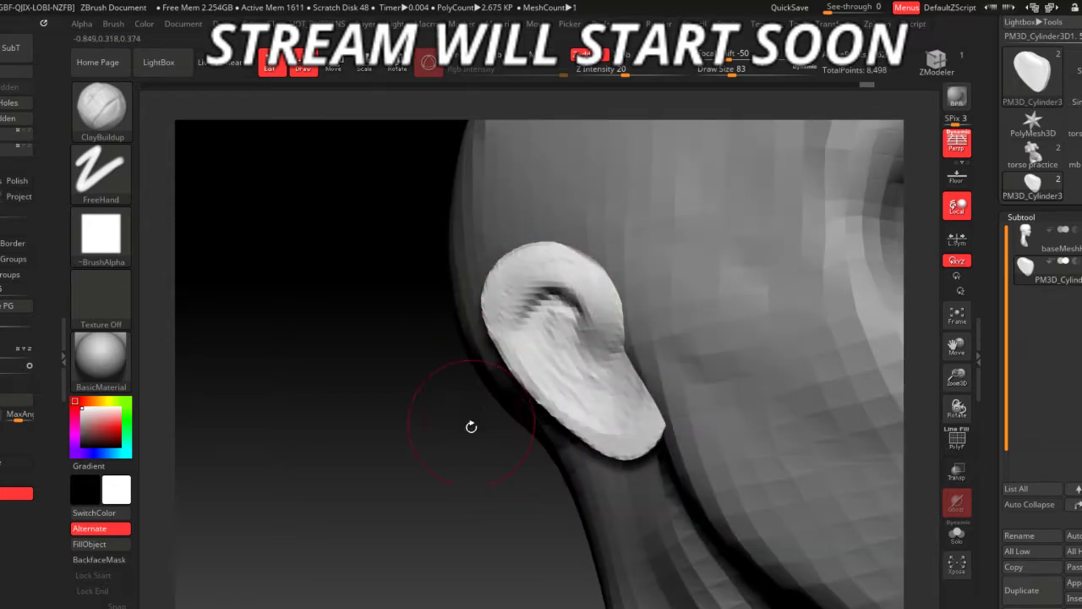
pyautogui.keyDown('shift'); pyautogui.moveTo(470, 425); pyautogui.dragTo(558, 306); pyautogui.keyUp('shift')
pyautogui.moveTo(519, 334)
pyautogui.mouseDown(button='right')
pyautogui.moveTo(483, 456)
pyautogui.moveTo(580, 362)
pyautogui.mouseUp(button='right')
pyautogui.rightClick(580, 362)
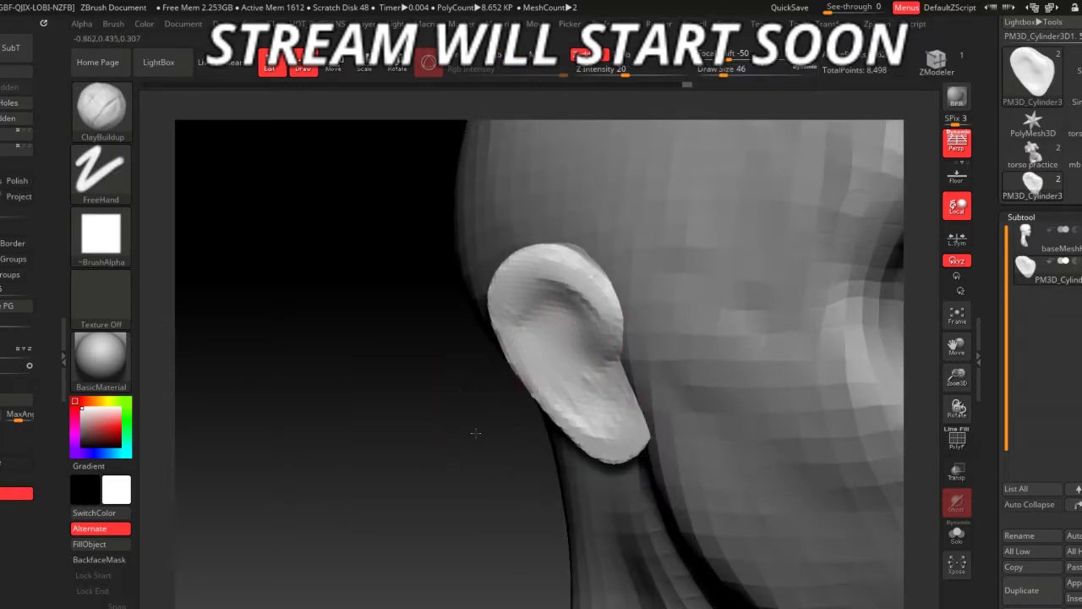
pyautogui.moveTo(476, 433); pyautogui.dragTo(561, 281, button='right')
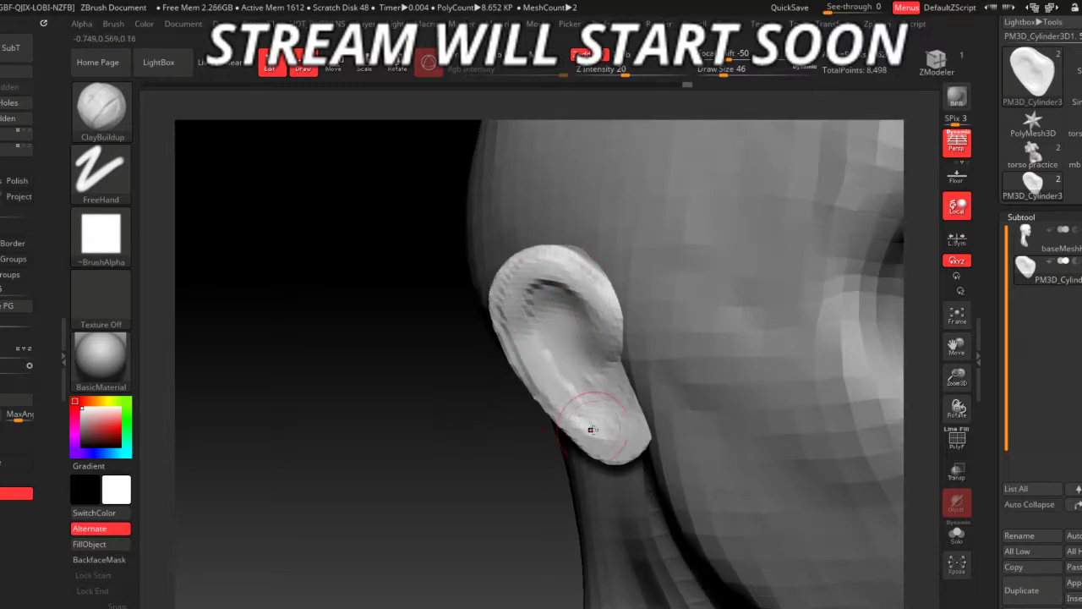
pyautogui.moveTo(580, 422)
pyautogui.mouseDown(button='right')
pyautogui.moveTo(567, 478)
pyautogui.moveTo(594, 525)
pyautogui.moveTo(309, 573)
pyautogui.mouseUp(button='right')
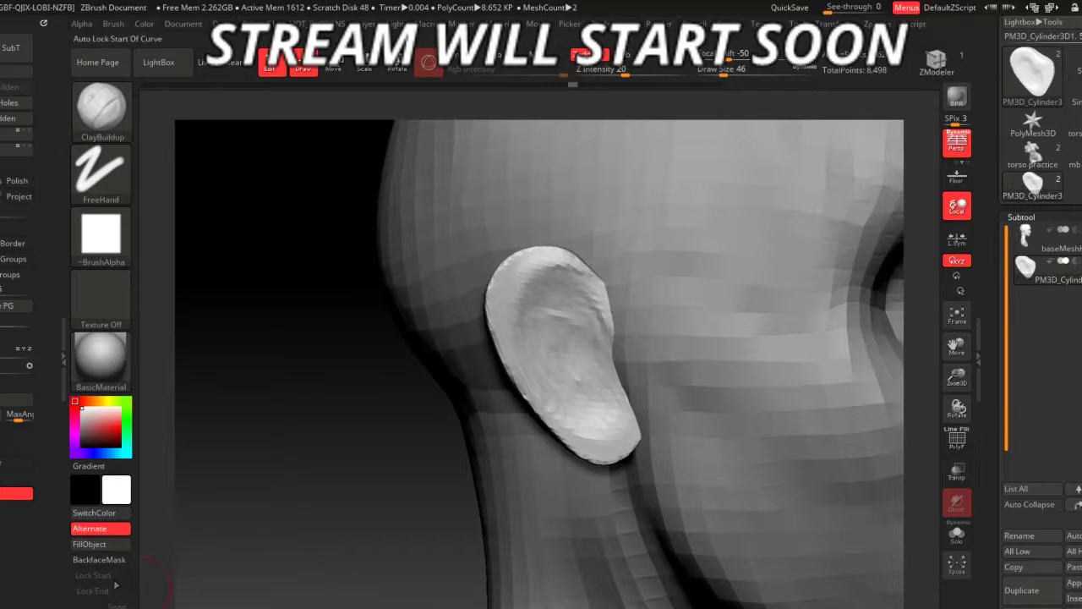
pyautogui.click(99, 559)
# - Smooth the ear surface at brush size 101, then drop the brush to size 49
pyautogui.press('space')
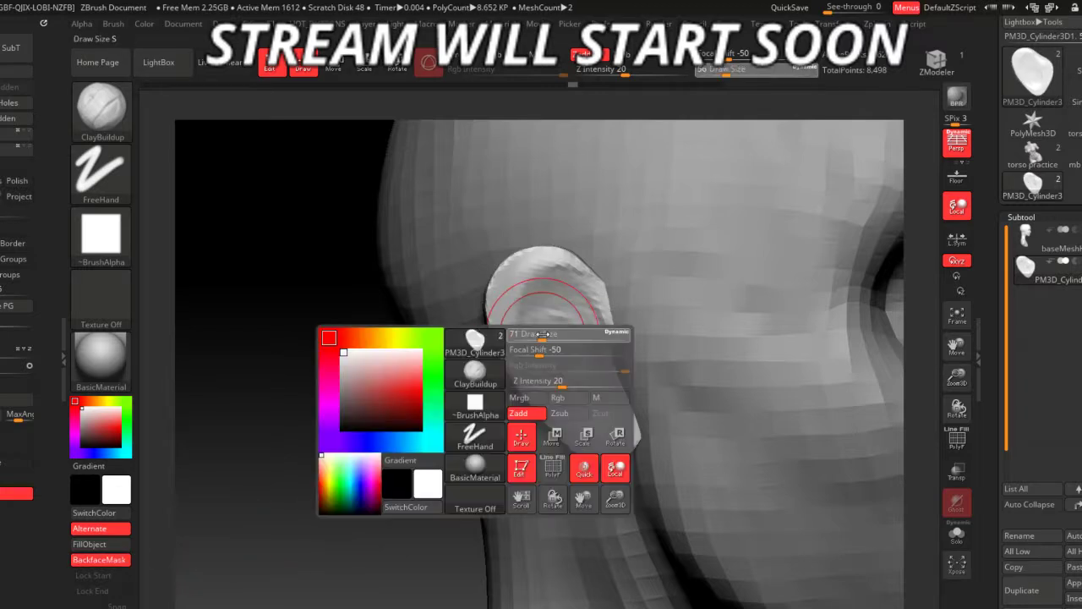
pyautogui.moveTo(542, 335); pyautogui.dragTo(567, 335)
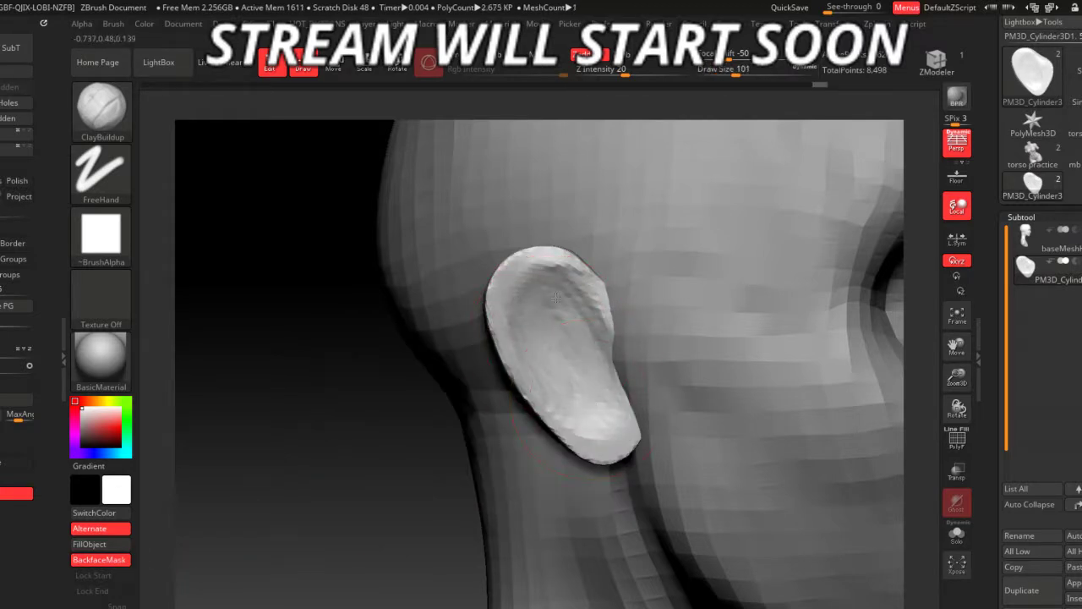
pyautogui.moveTo(419, 446); pyautogui.dragTo(416, 437)
pyautogui.keyDown('shift'); pyautogui.moveTo(507, 304); pyautogui.dragTo(536, 382); pyautogui.keyUp('shift')
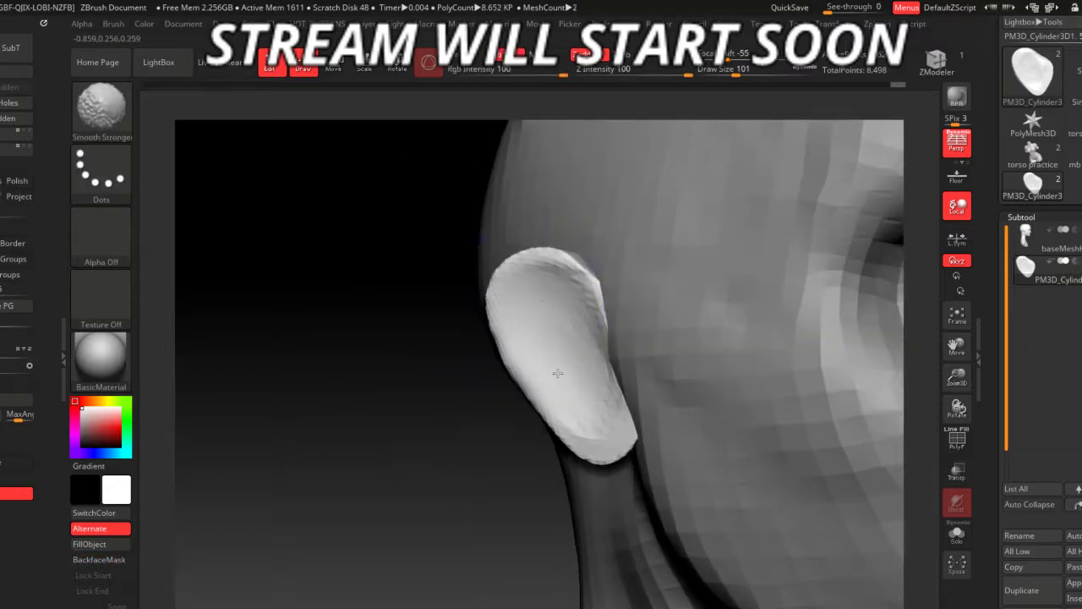
pyautogui.moveTo(481, 432); pyautogui.dragTo(511, 385)
pyautogui.press('space')
pyautogui.moveTo(609, 340)
pyautogui.mouseDown()
pyautogui.moveTo(574, 348)
pyautogui.moveTo(593, 359)
pyautogui.moveTo(517, 272)
pyautogui.mouseUp()
pyautogui.press('space')
pyautogui.press('ctrl')
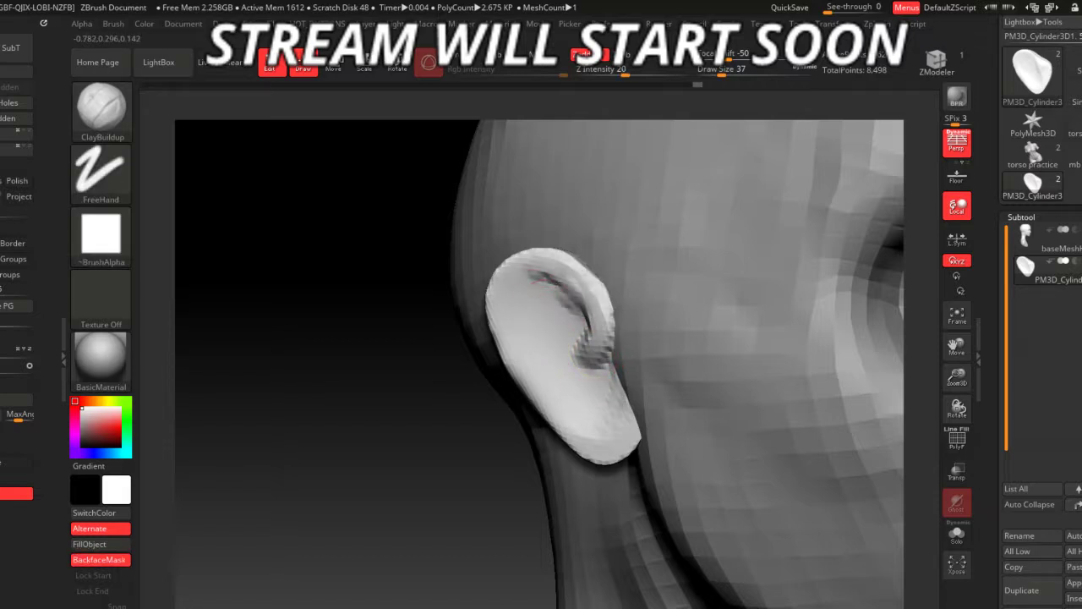
# - Sculpt the ear's lower ridge and lobe, orbiting around the head to check it
pyautogui.moveTo(461, 406)
pyautogui.mouseDown()
pyautogui.moveTo(491, 459)
pyautogui.moveTo(504, 320)
pyautogui.moveTo(603, 443)
pyautogui.mouseUp()
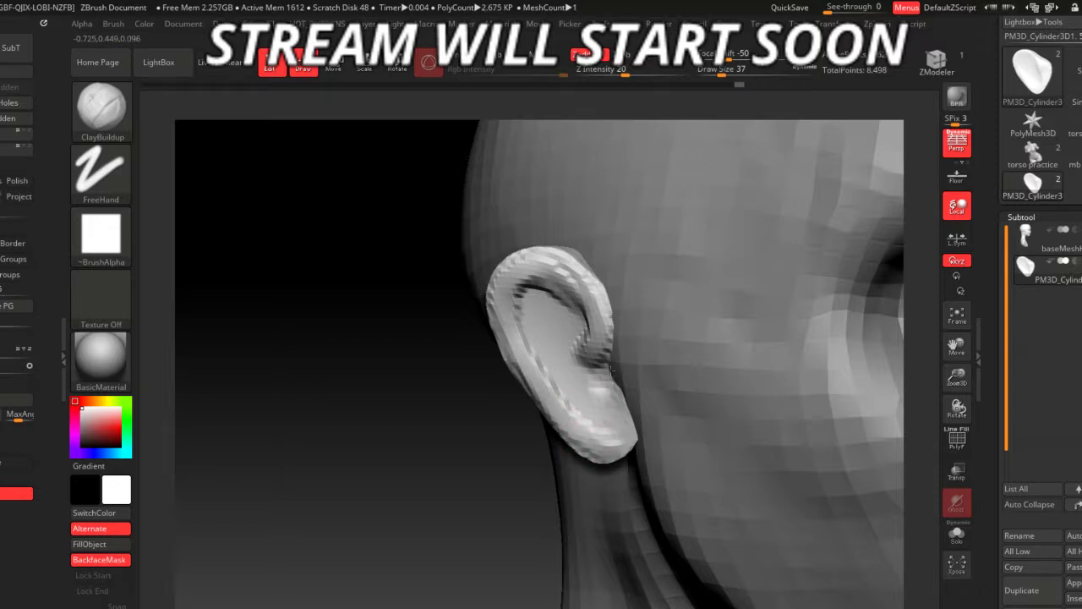
pyautogui.moveTo(610, 369); pyautogui.dragTo(598, 388)
pyautogui.moveTo(519, 443); pyautogui.dragTo(543, 350)
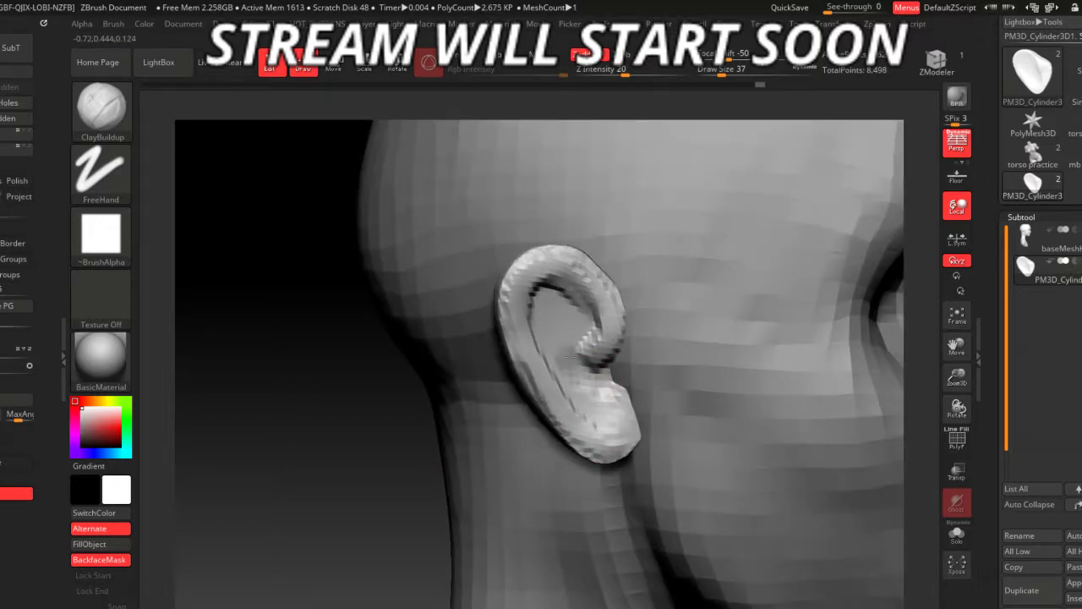
pyautogui.moveTo(433, 494)
pyautogui.mouseDown()
pyautogui.moveTo(440, 466)
pyautogui.moveTo(507, 439)
pyautogui.mouseUp()
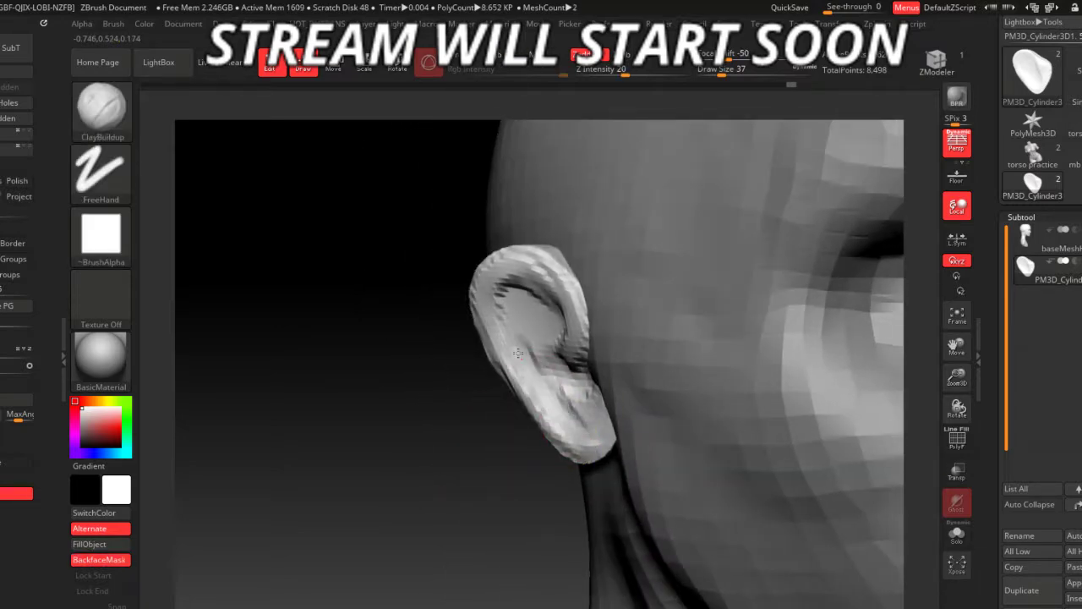
pyautogui.moveTo(449, 362)
pyautogui.mouseDown()
pyautogui.moveTo(507, 303)
pyautogui.moveTo(522, 344)
pyautogui.mouseUp()
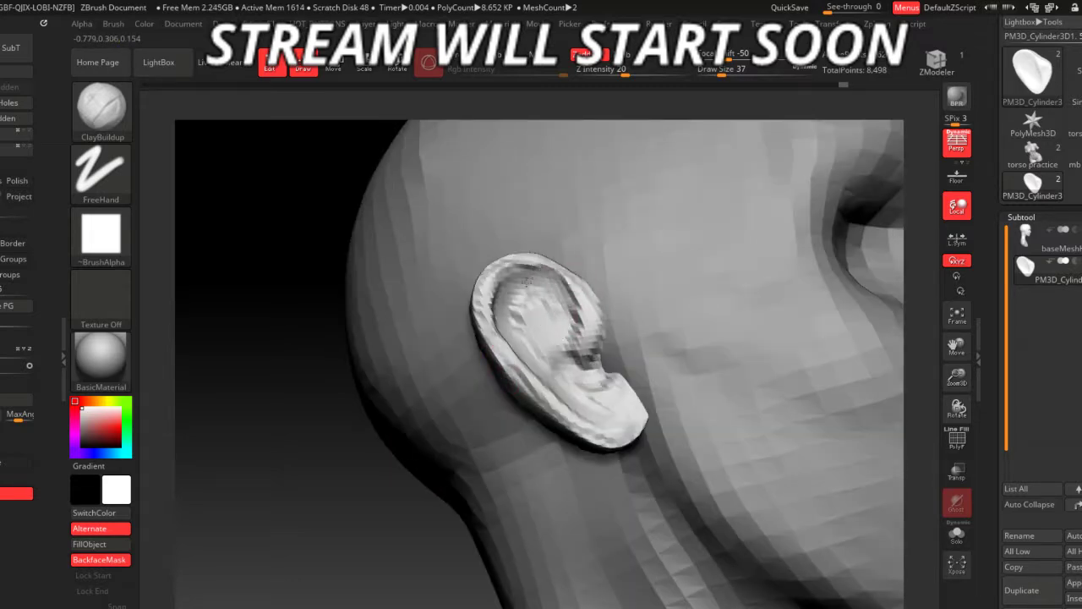
pyautogui.moveTo(423, 457); pyautogui.dragTo(458, 419)
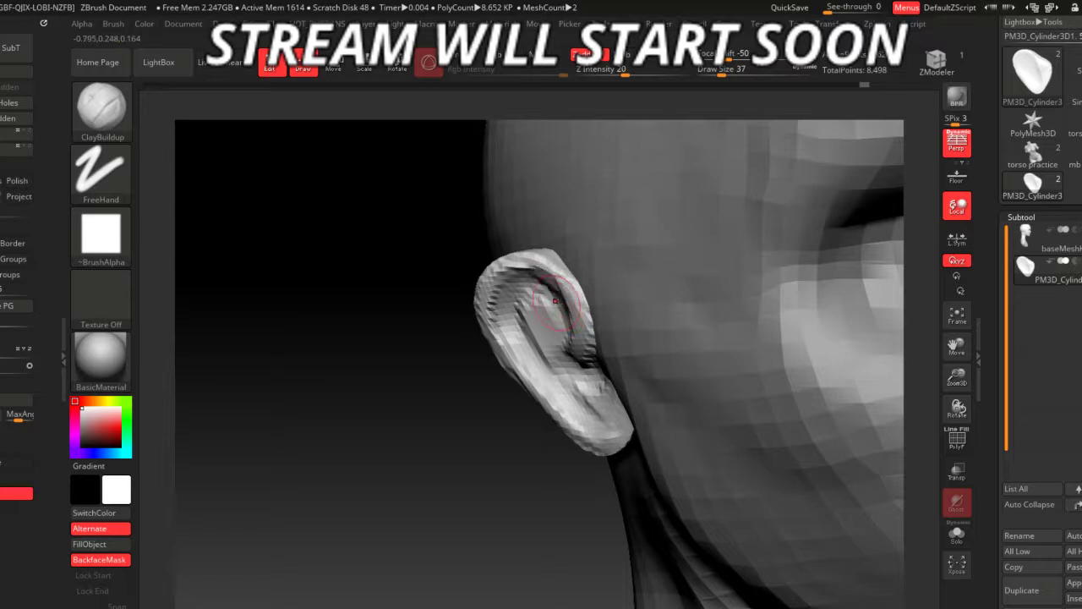
pyautogui.moveTo(415, 328)
pyautogui.mouseDown()
pyautogui.moveTo(418, 367)
pyautogui.moveTo(513, 425)
pyautogui.mouseUp()
# - Solo the ear subtool, rotate it upright, and reduce the brush to size 41
pyautogui.click(957, 532)
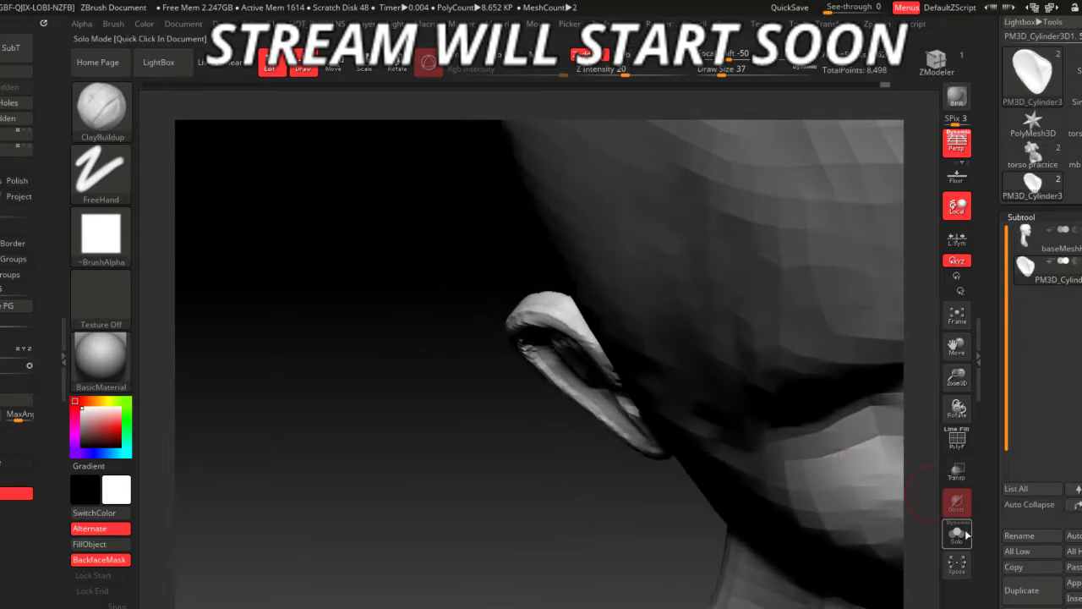
pyautogui.moveTo(731, 603); pyautogui.dragTo(614, 550)
pyautogui.press('space')
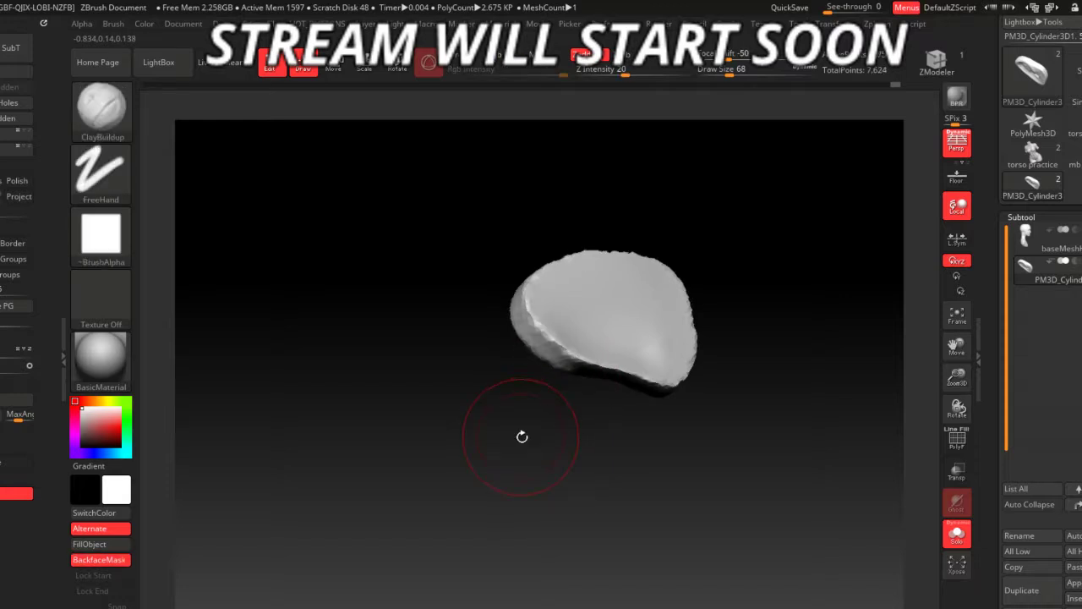
pyautogui.moveTo(521, 437); pyautogui.dragTo(560, 499)
pyautogui.press('space')
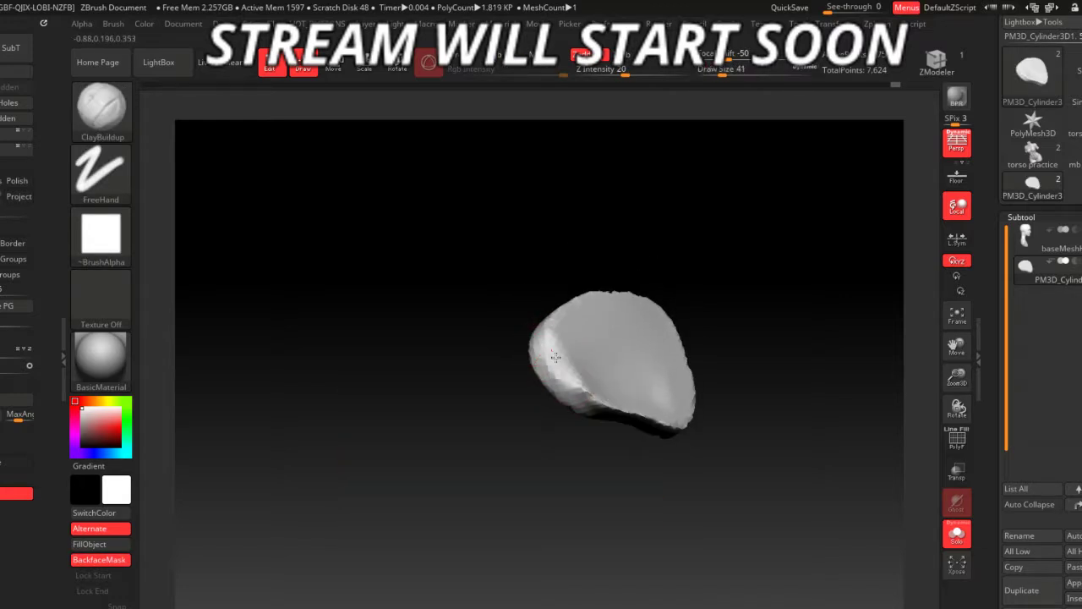
pyautogui.moveTo(591, 439)
pyautogui.mouseDown()
pyautogui.moveTo(514, 560)
pyautogui.moveTo(520, 541)
pyautogui.mouseUp()
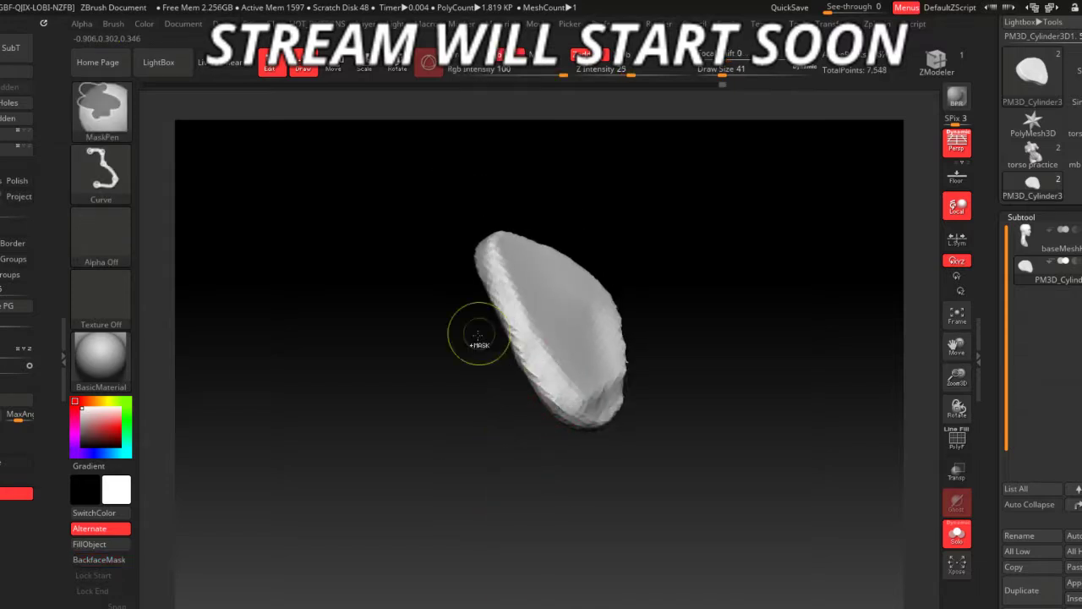
pyautogui.moveTo(479, 331)
pyautogui.mouseDown()
pyautogui.moveTo(481, 246)
pyautogui.moveTo(550, 475)
pyautogui.moveTo(487, 438)
pyautogui.mouseUp()
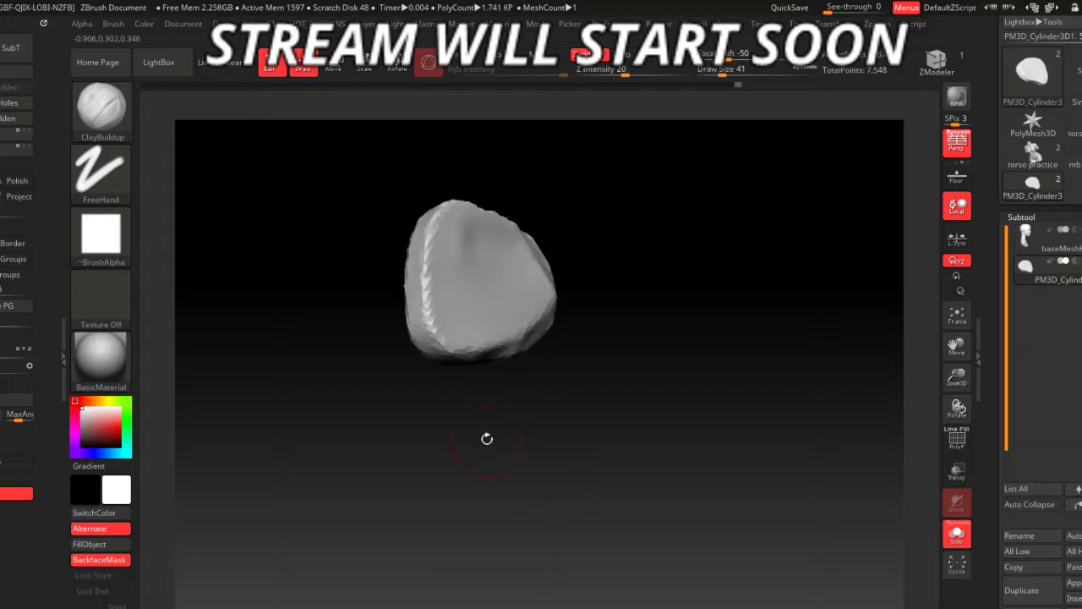
# - Flatten and smooth the raised ridge on the ear's edge, then turn Solo off
pyautogui.moveTo(429, 328)
pyautogui.mouseDown()
pyautogui.moveTo(421, 248)
pyautogui.moveTo(433, 338)
pyautogui.moveTo(461, 347)
pyautogui.mouseUp()
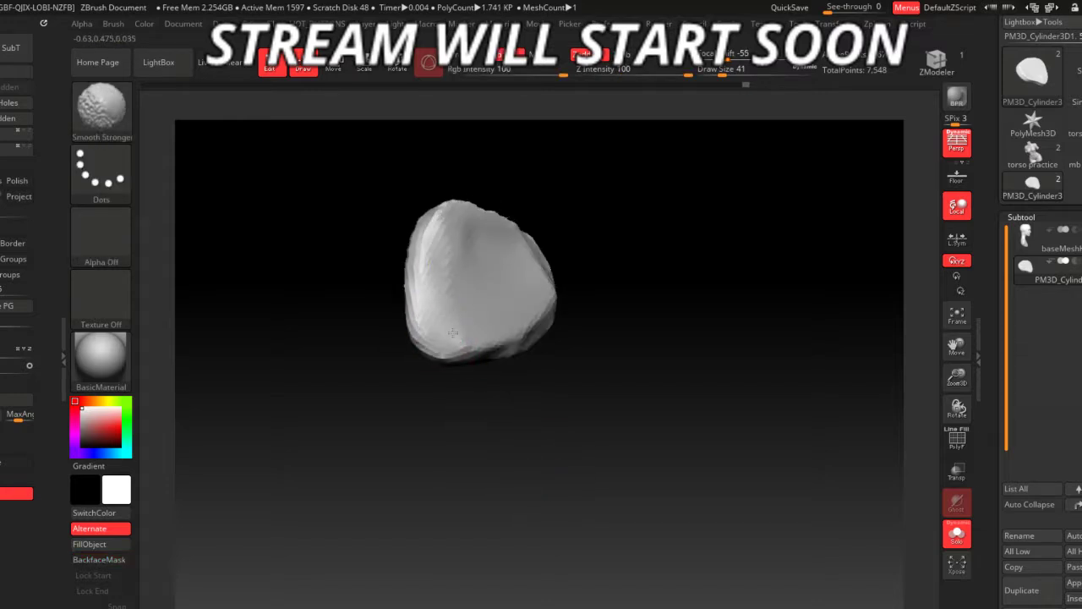
pyautogui.moveTo(507, 397)
pyautogui.mouseDown()
pyautogui.moveTo(545, 377)
pyautogui.moveTo(515, 364)
pyautogui.mouseUp()
pyautogui.keyDown('shift'); pyautogui.moveTo(439, 329); pyautogui.dragTo(508, 338); pyautogui.keyUp('shift')
pyautogui.moveTo(558, 406)
pyautogui.mouseDown()
pyautogui.moveTo(524, 338)
pyautogui.moveTo(507, 266)
pyautogui.moveTo(567, 485)
pyautogui.moveTo(529, 449)
pyautogui.moveTo(623, 435)
pyautogui.mouseUp()
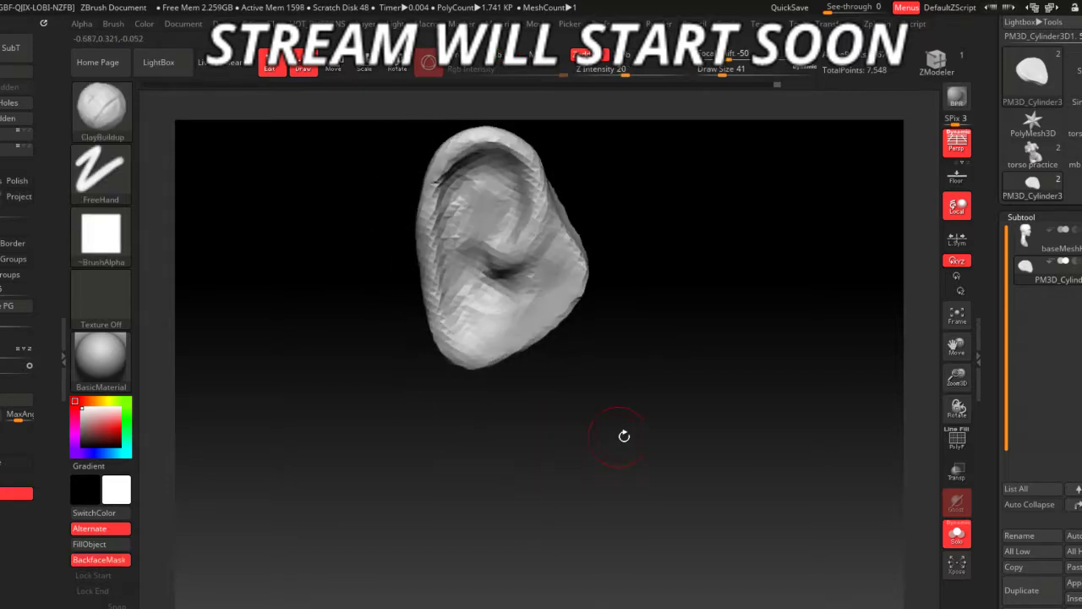
pyautogui.click(953, 532)
pyautogui.moveTo(372, 507)
pyautogui.mouseDown()
pyautogui.moveTo(420, 463)
pyautogui.moveTo(465, 333)
pyautogui.mouseUp()
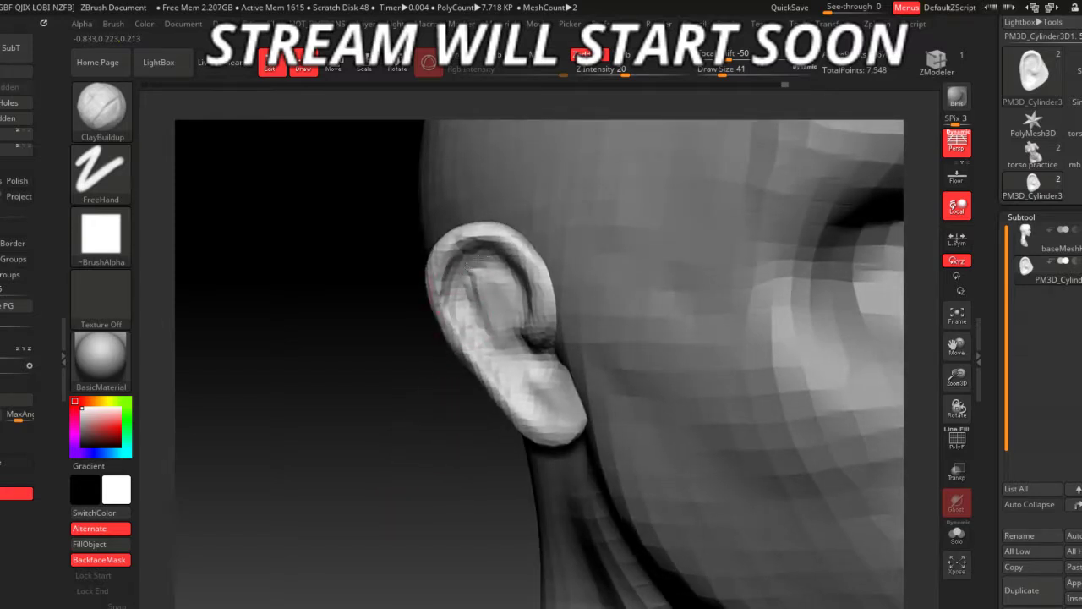
# - Build up two ClayBuildup strokes down the earlobe
pyautogui.moveTo(492, 342); pyautogui.dragTo(550, 429)
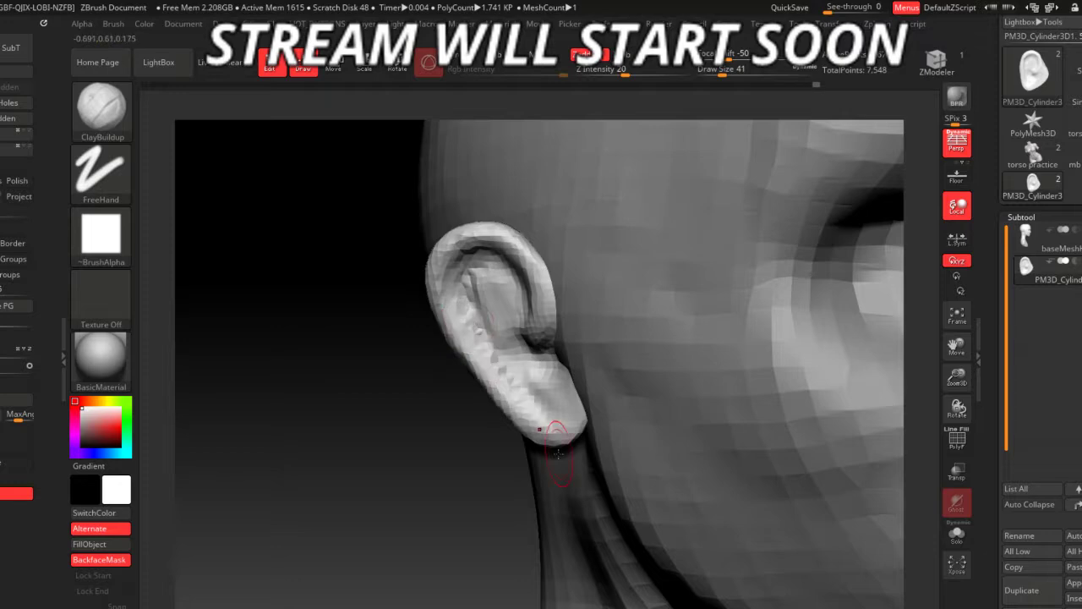
pyautogui.moveTo(493, 344); pyautogui.dragTo(550, 411)
pyautogui.moveTo(502, 457); pyautogui.dragTo(531, 421)
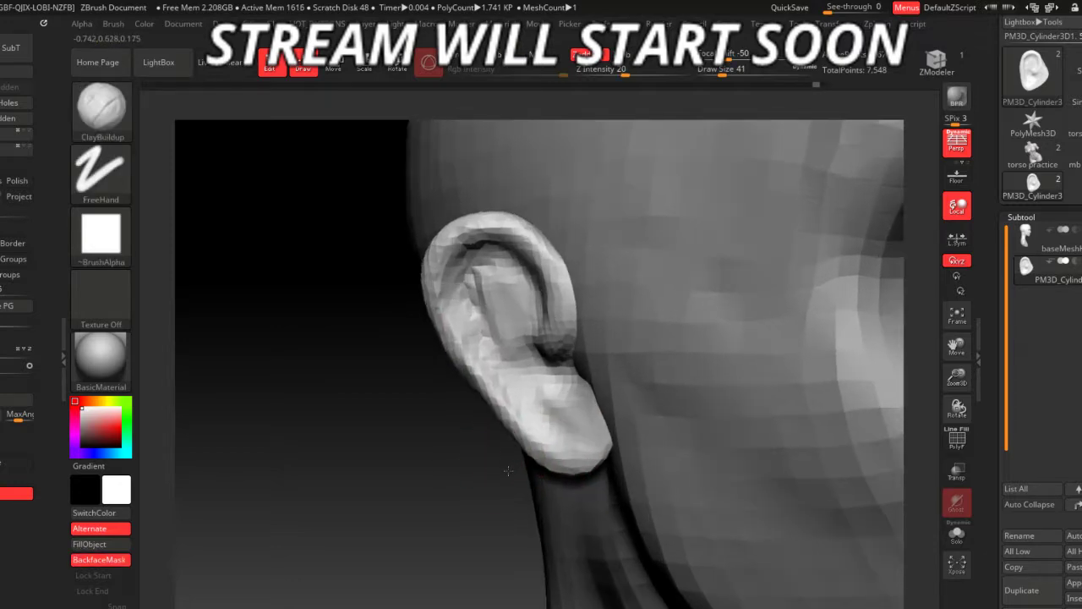
# - Pull the earlobe into a fuller shape with the Move brush at size 90
pyautogui.press('b')
pyautogui.press('m')
pyautogui.press('v')
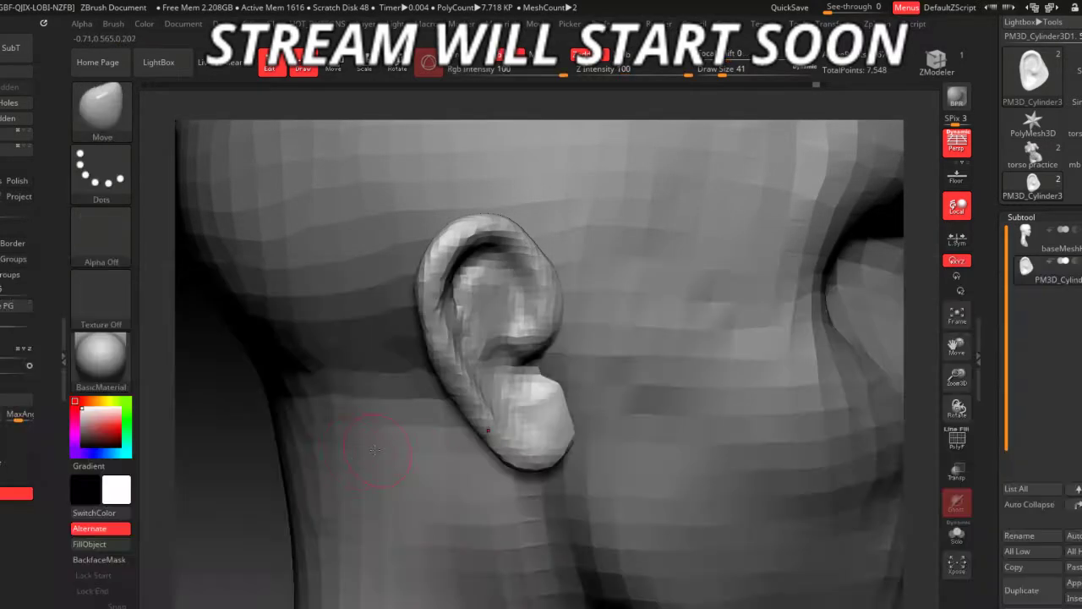
pyautogui.moveTo(301, 471); pyautogui.dragTo(228, 461)
pyautogui.press('space')
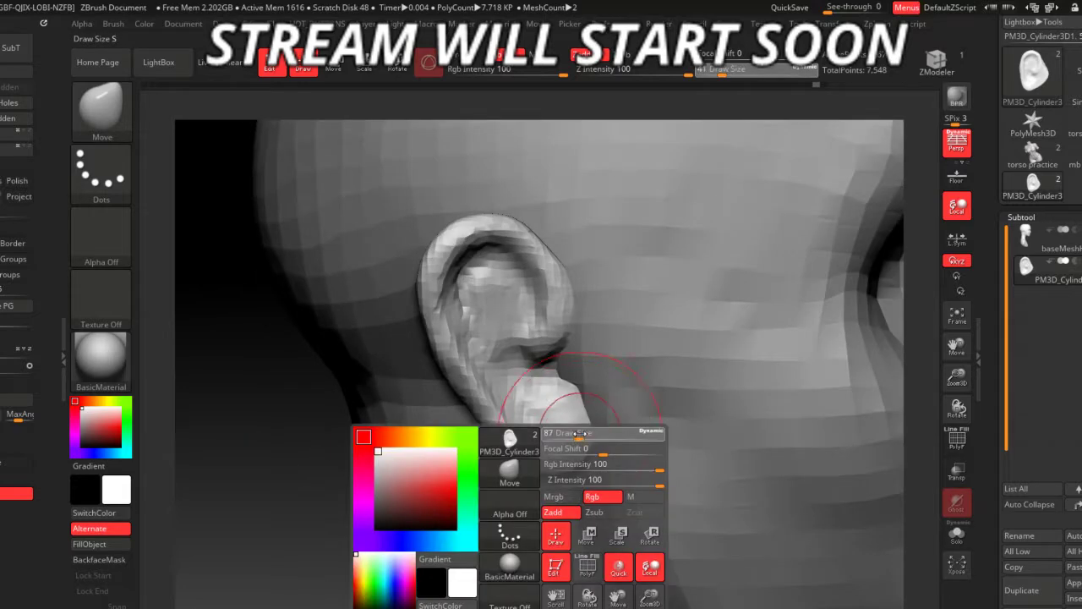
pyautogui.moveTo(594, 443); pyautogui.dragTo(568, 440)
pyautogui.moveTo(339, 541)
pyautogui.mouseDown()
pyautogui.moveTo(368, 524)
pyautogui.moveTo(362, 507)
pyautogui.moveTo(370, 521)
pyautogui.moveTo(406, 510)
pyautogui.moveTo(415, 483)
pyautogui.mouseUp()
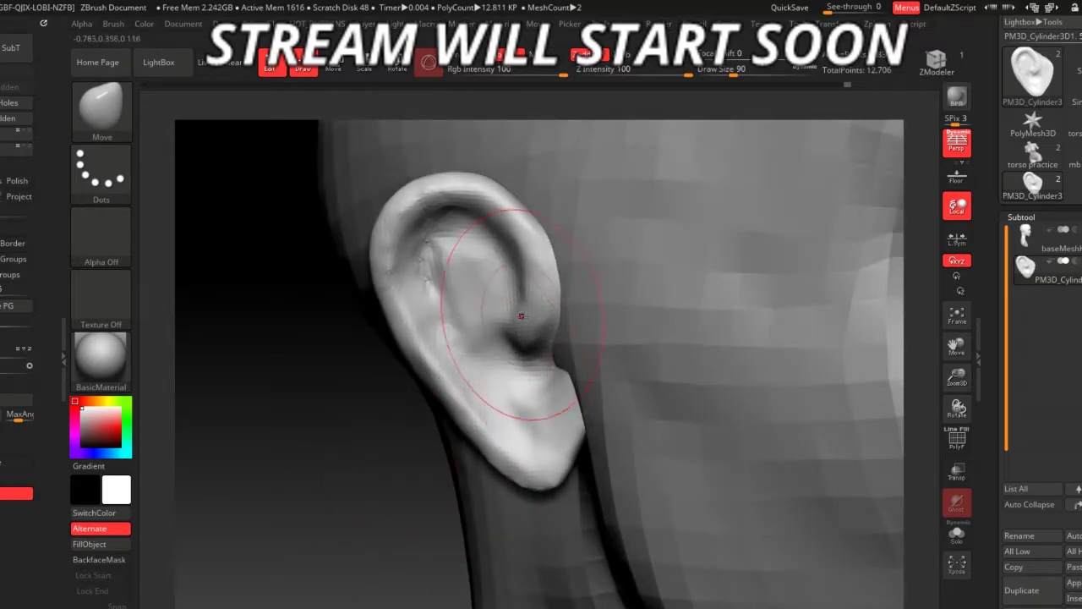
pyautogui.press('space')
pyautogui.moveTo(447, 410); pyautogui.dragTo(507, 321)
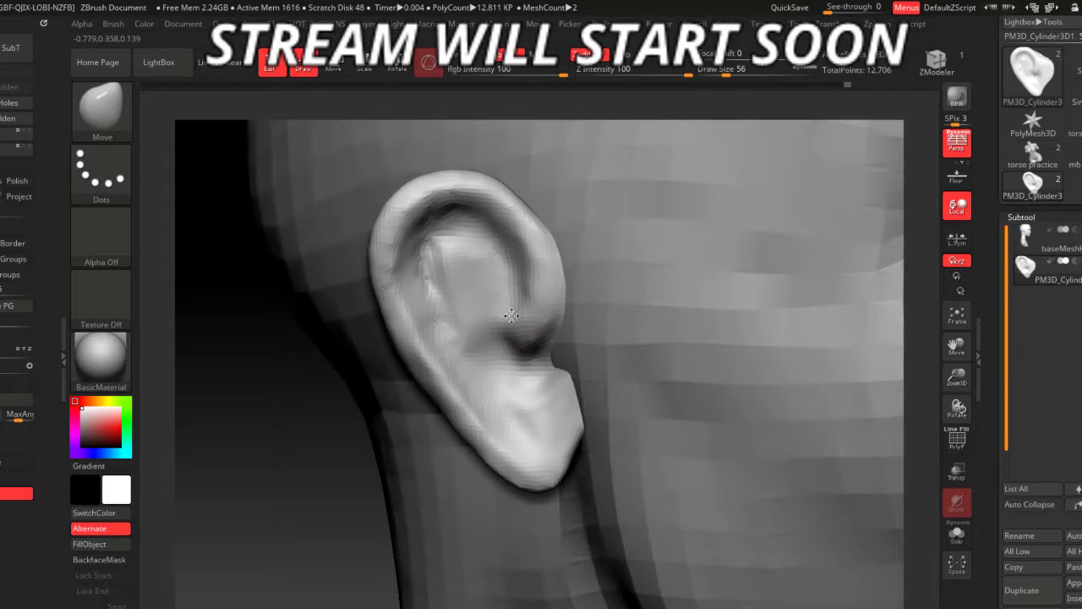
# - Switch to ClayBuildup at size 31 and build clay inside the inner ear
pyautogui.press('b')
pyautogui.press('c')
pyautogui.press('b')
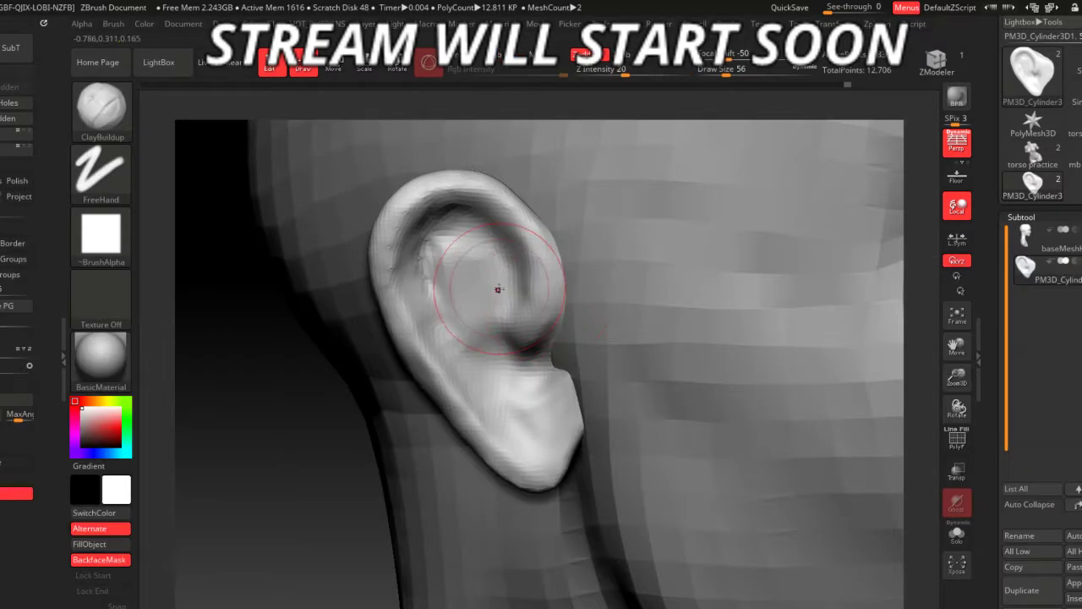
pyautogui.press('space')
pyautogui.moveTo(499, 289)
pyautogui.mouseDown()
pyautogui.moveTo(489, 287)
pyautogui.moveTo(456, 347)
pyautogui.moveTo(507, 330)
pyautogui.mouseUp()
pyautogui.moveTo(533, 245); pyautogui.dragTo(511, 275)
pyautogui.moveTo(507, 211); pyautogui.dragTo(473, 254)
# - Shape the inner ear: add ridges along the rim, carve a crease, smooth the bowl
pyautogui.moveTo(211, 254); pyautogui.dragTo(279, 245)
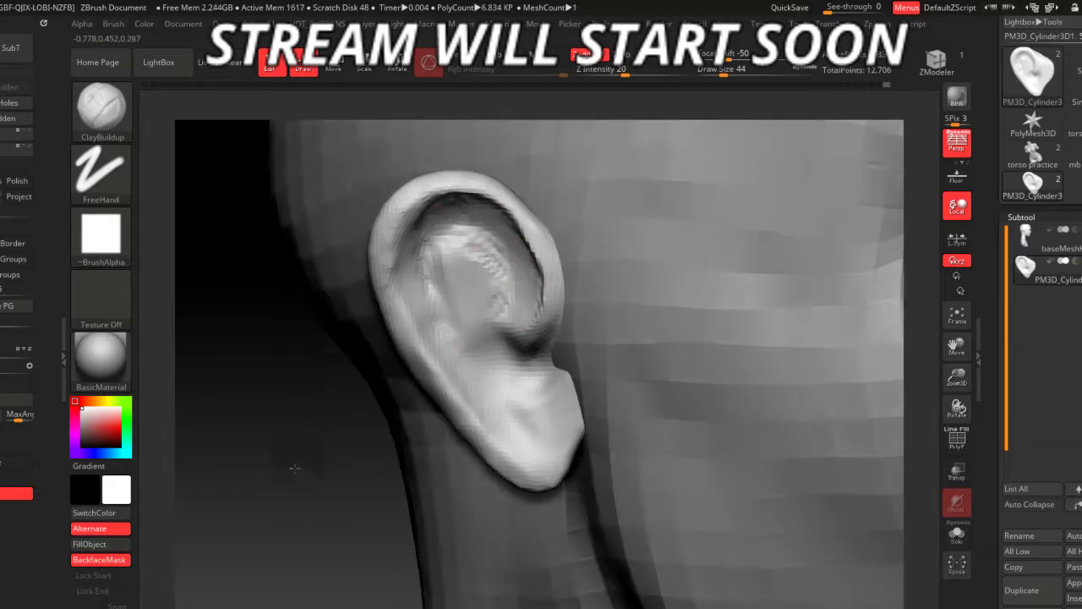
pyautogui.moveTo(397, 270)
pyautogui.mouseDown()
pyautogui.moveTo(408, 228)
pyautogui.moveTo(399, 288)
pyautogui.moveTo(457, 355)
pyautogui.mouseUp()
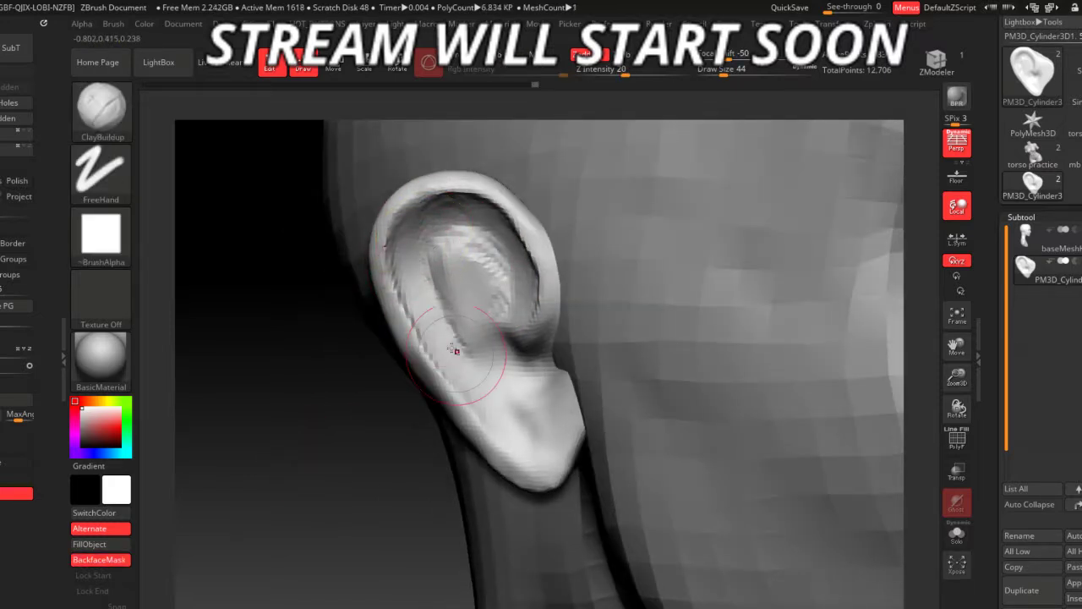
pyautogui.moveTo(419, 304)
pyautogui.mouseDown()
pyautogui.moveTo(465, 397)
pyautogui.moveTo(448, 365)
pyautogui.moveTo(512, 444)
pyautogui.mouseUp()
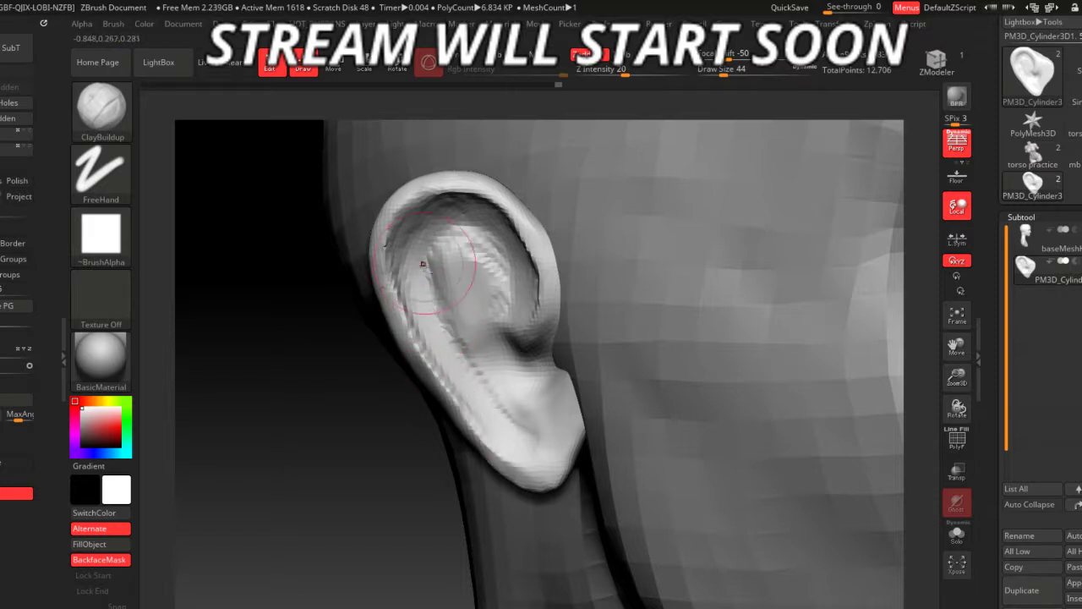
pyautogui.moveTo(435, 316); pyautogui.dragTo(444, 366)
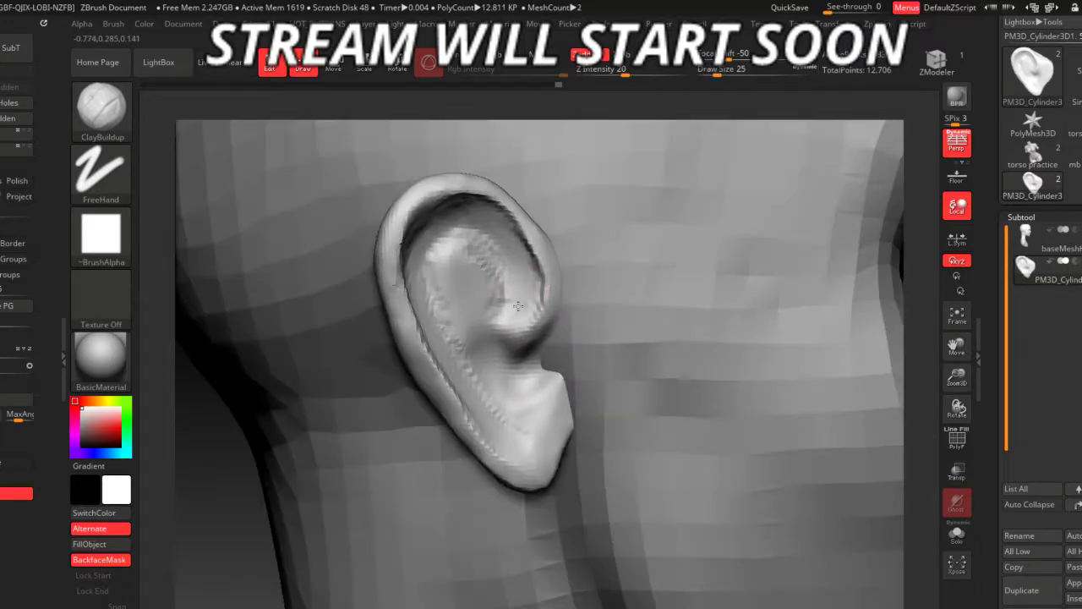
pyautogui.moveTo(519, 306); pyautogui.dragTo(473, 321)
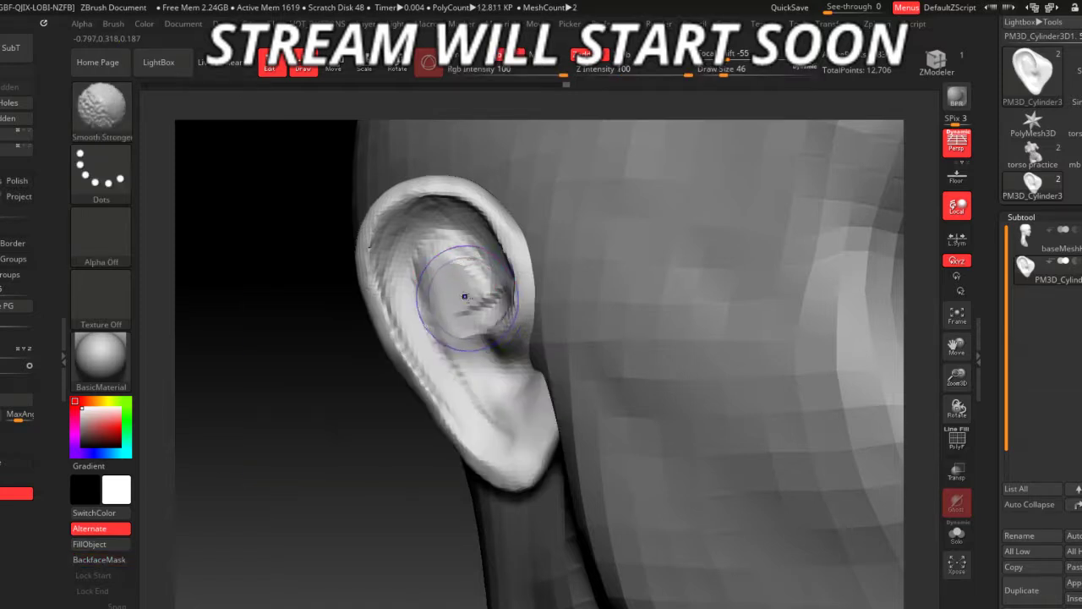
pyautogui.keyDown('shift'); pyautogui.moveTo(464, 296); pyautogui.dragTo(408, 272); pyautogui.keyUp('shift')
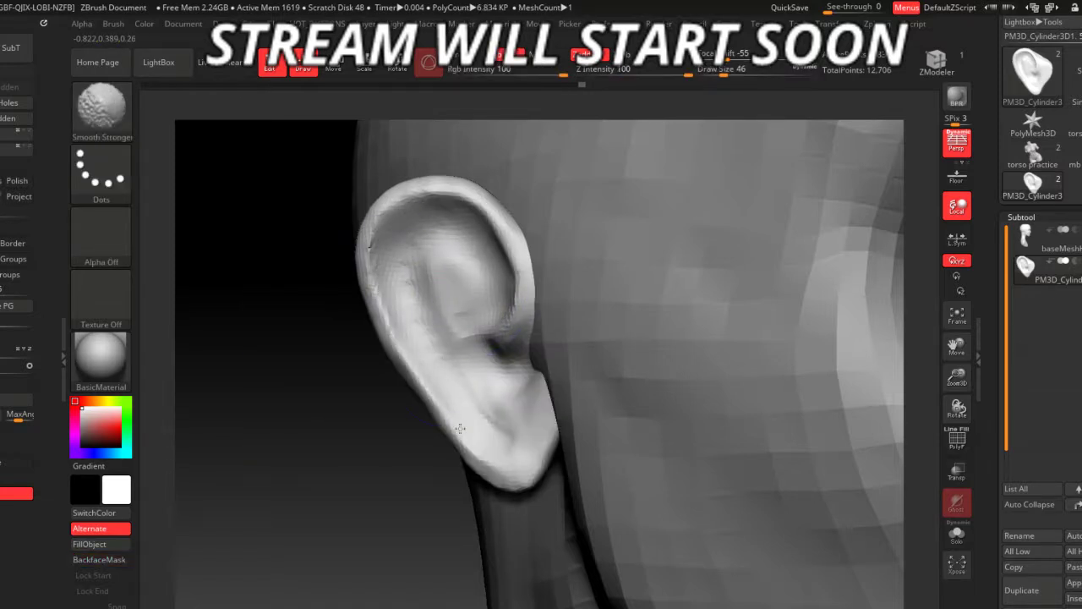
# - Turn the view to face the ear and deepen the concha groove toward the lobe at size 35
pyautogui.moveTo(377, 495)
pyautogui.mouseDown()
pyautogui.moveTo(354, 522)
pyautogui.moveTo(531, 408)
pyautogui.moveTo(515, 380)
pyautogui.moveTo(524, 364)
pyautogui.mouseUp()
pyautogui.press('space')
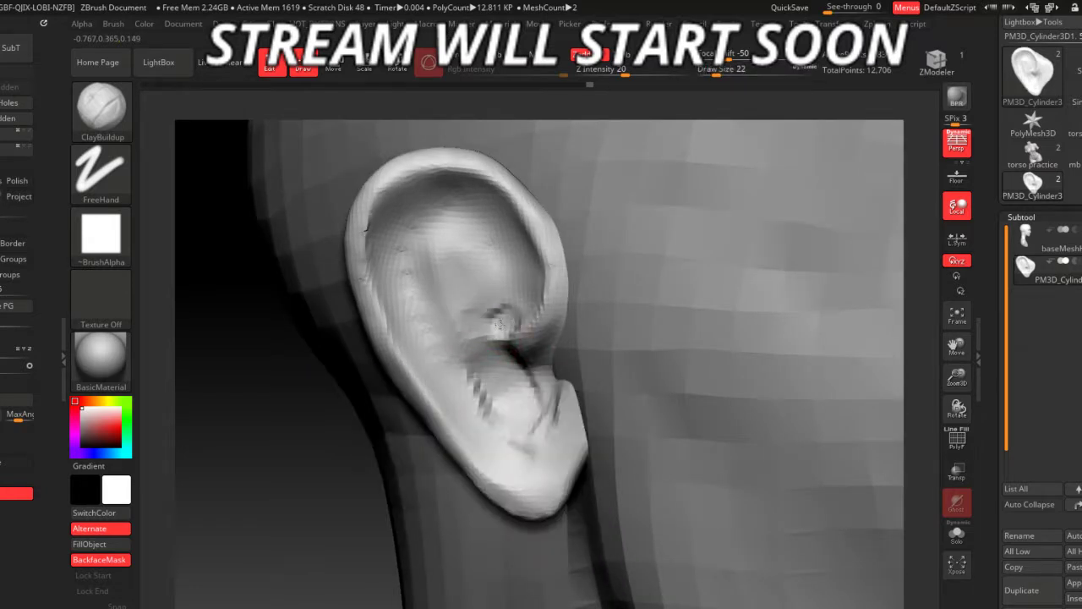
pyautogui.moveTo(338, 480); pyautogui.dragTo(328, 484)
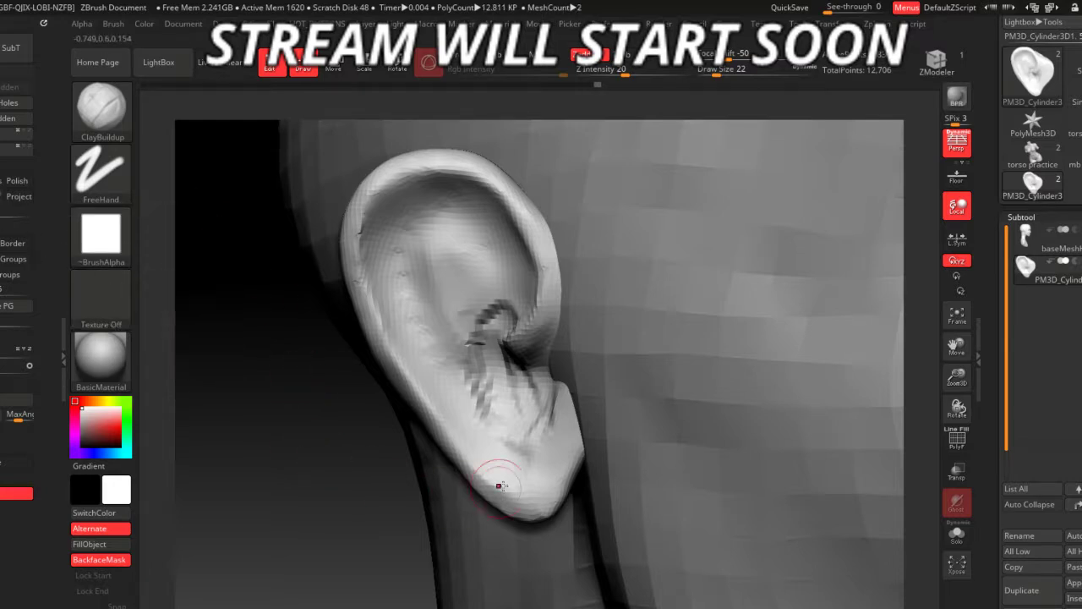
pyautogui.moveTo(355, 518)
pyautogui.mouseDown()
pyautogui.moveTo(313, 512)
pyautogui.moveTo(302, 531)
pyautogui.moveTo(326, 515)
pyautogui.moveTo(313, 514)
pyautogui.moveTo(261, 391)
pyautogui.moveTo(326, 447)
pyautogui.moveTo(314, 468)
pyautogui.moveTo(316, 411)
pyautogui.moveTo(379, 498)
pyautogui.moveTo(395, 484)
pyautogui.mouseUp()
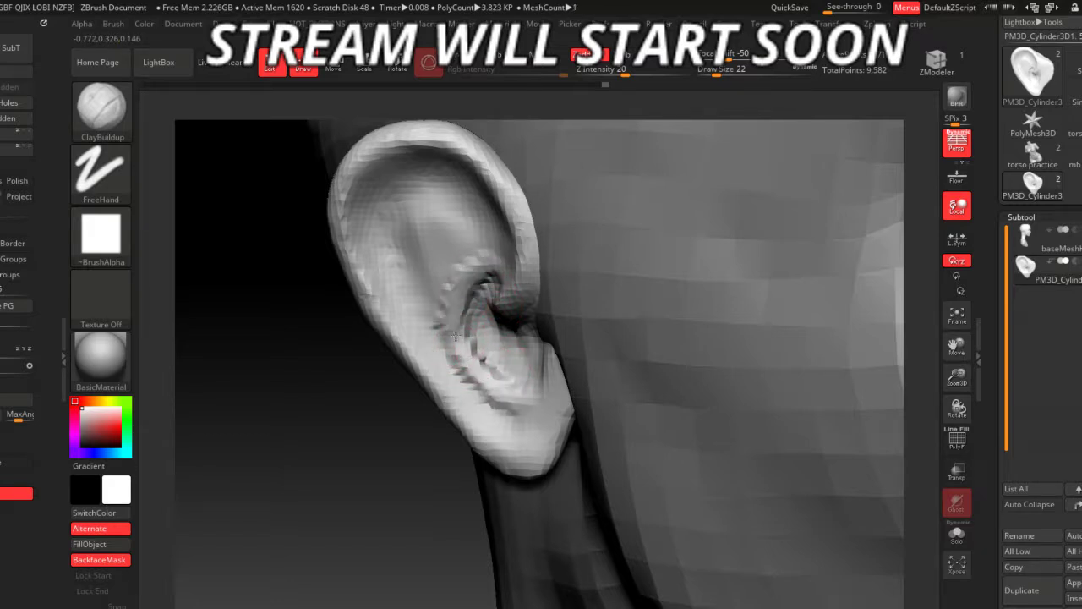
pyautogui.moveTo(394, 440)
pyautogui.mouseDown()
pyautogui.moveTo(415, 473)
pyautogui.moveTo(406, 472)
pyautogui.moveTo(421, 456)
pyautogui.mouseUp()
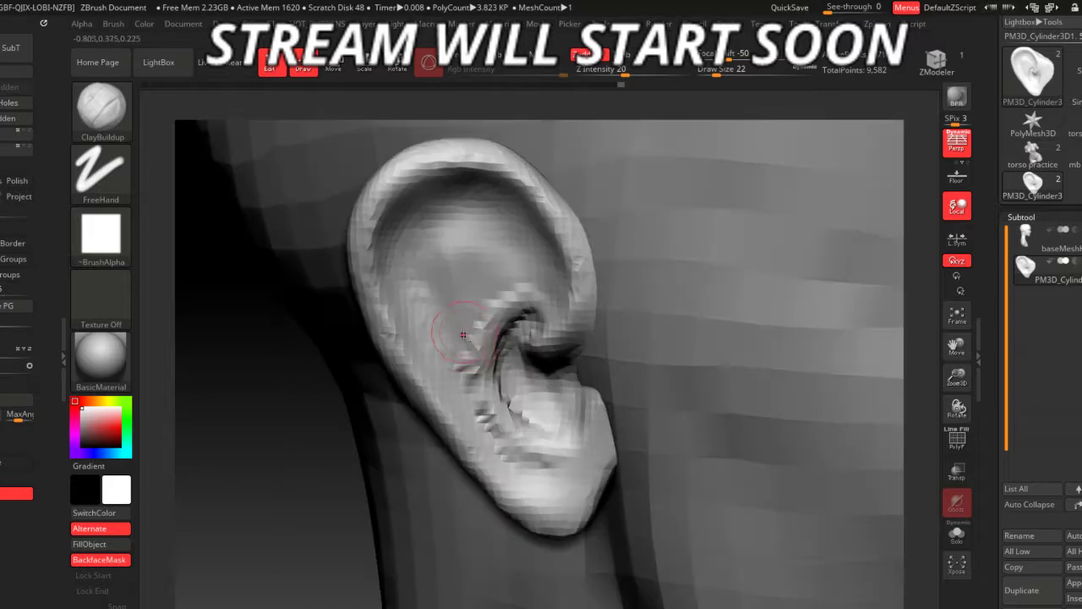
pyautogui.press('space')
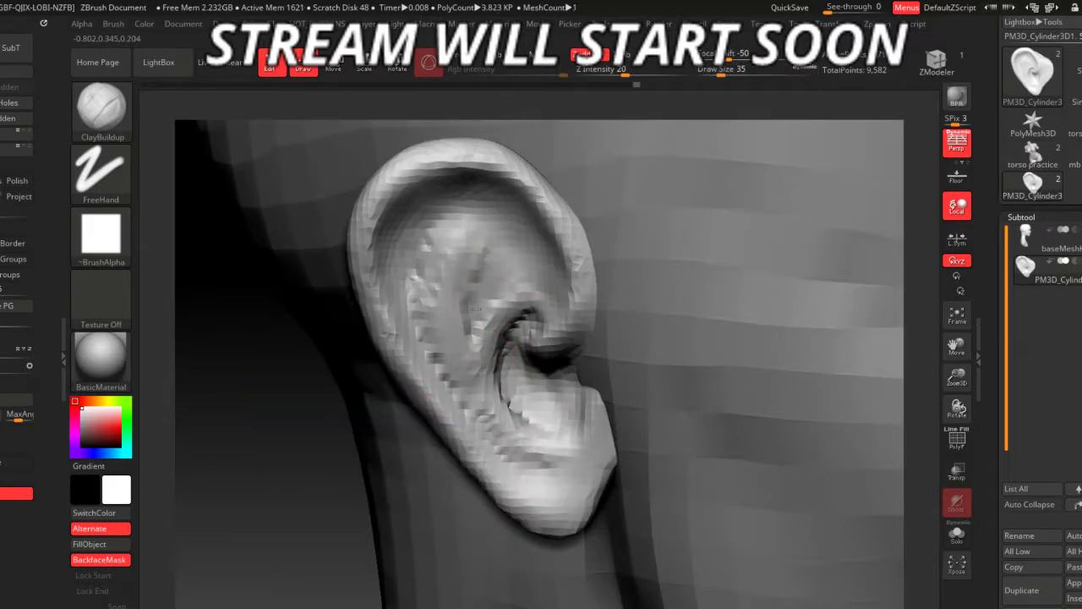
pyautogui.moveTo(403, 349); pyautogui.dragTo(417, 359)
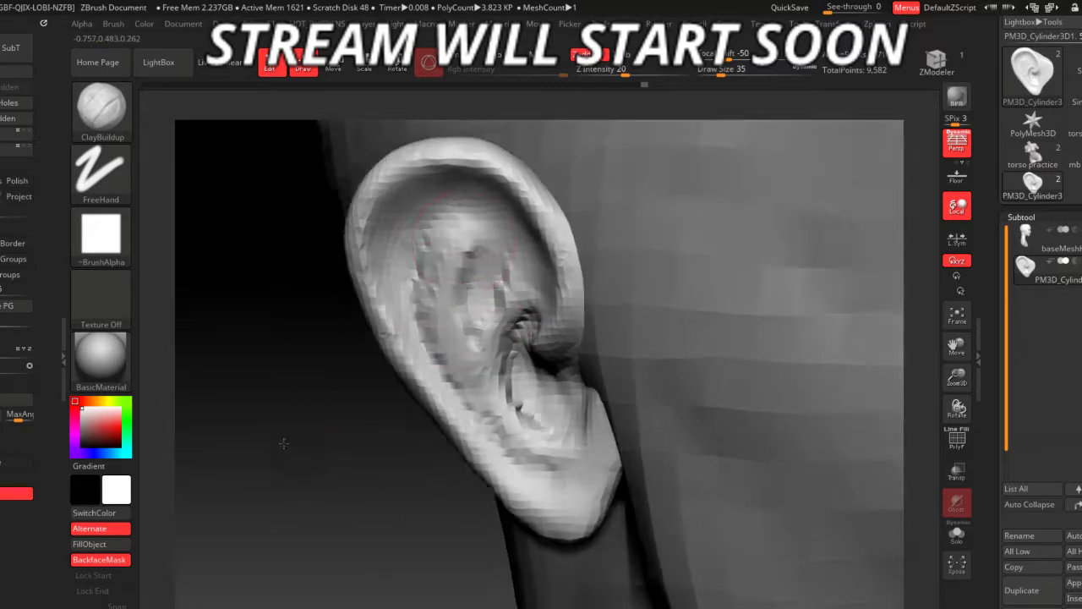
pyautogui.moveTo(488, 341)
pyautogui.mouseDown()
pyautogui.moveTo(503, 407)
pyautogui.moveTo(342, 461)
pyautogui.moveTo(367, 448)
pyautogui.mouseUp()
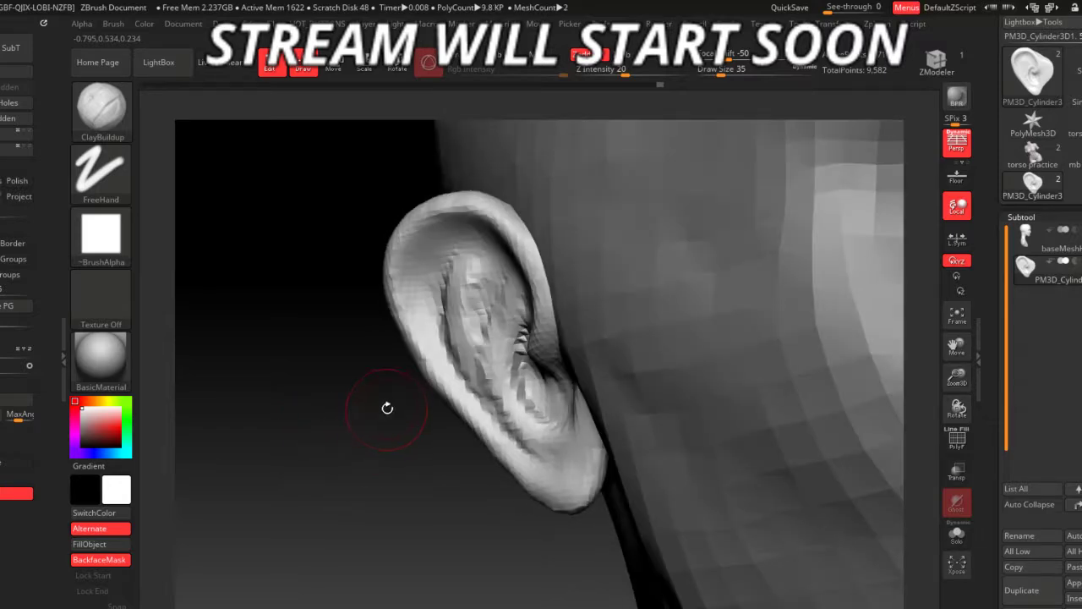
# - Puff up the ear's outer rim over the top with the Inflat brush
pyautogui.press('b')
pyautogui.press('i')
pyautogui.press('n')
pyautogui.moveTo(363, 491); pyautogui.dragTo(554, 461)
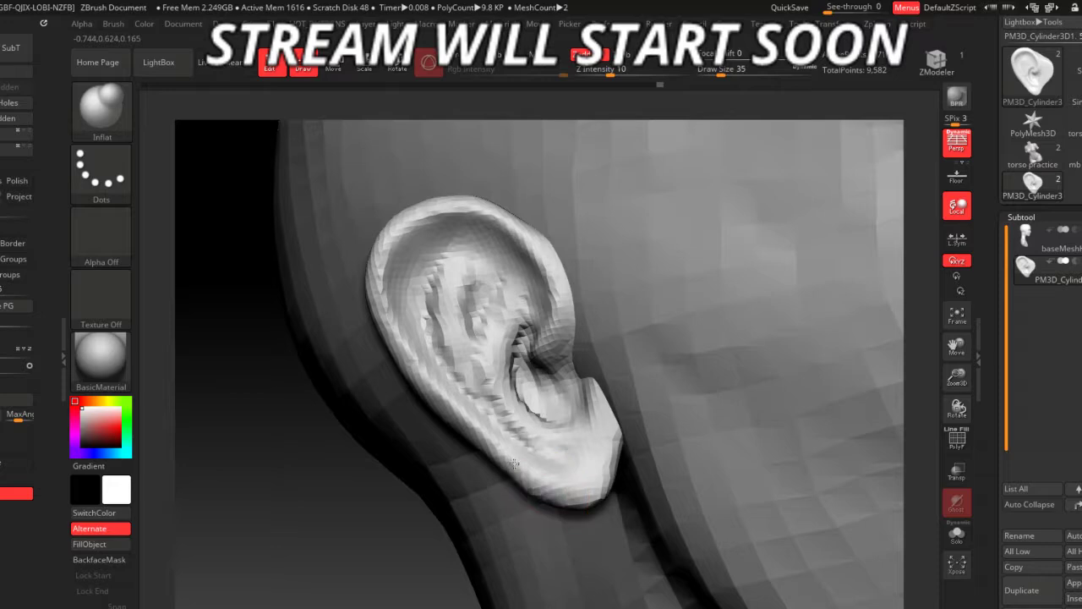
pyautogui.moveTo(448, 414); pyautogui.dragTo(513, 227)
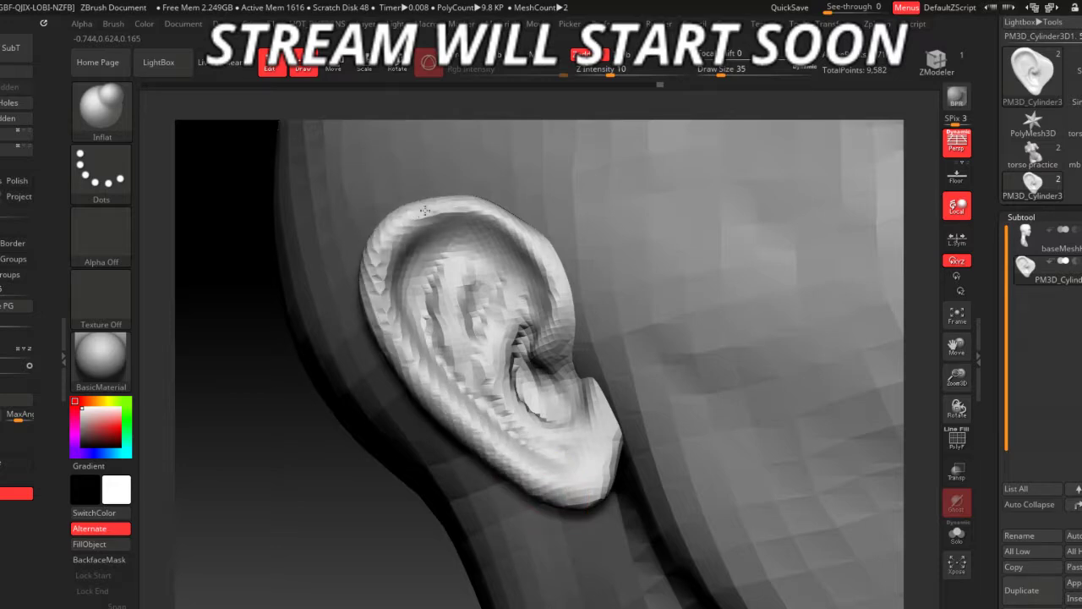
# - Remesh the ear with DynaMesh to 10.878 KP and inspect it beside the head
pyautogui.moveTo(539, 434)
pyautogui.mouseDown()
pyautogui.moveTo(307, 387)
pyautogui.moveTo(395, 498)
pyautogui.moveTo(328, 486)
pyautogui.mouseUp()
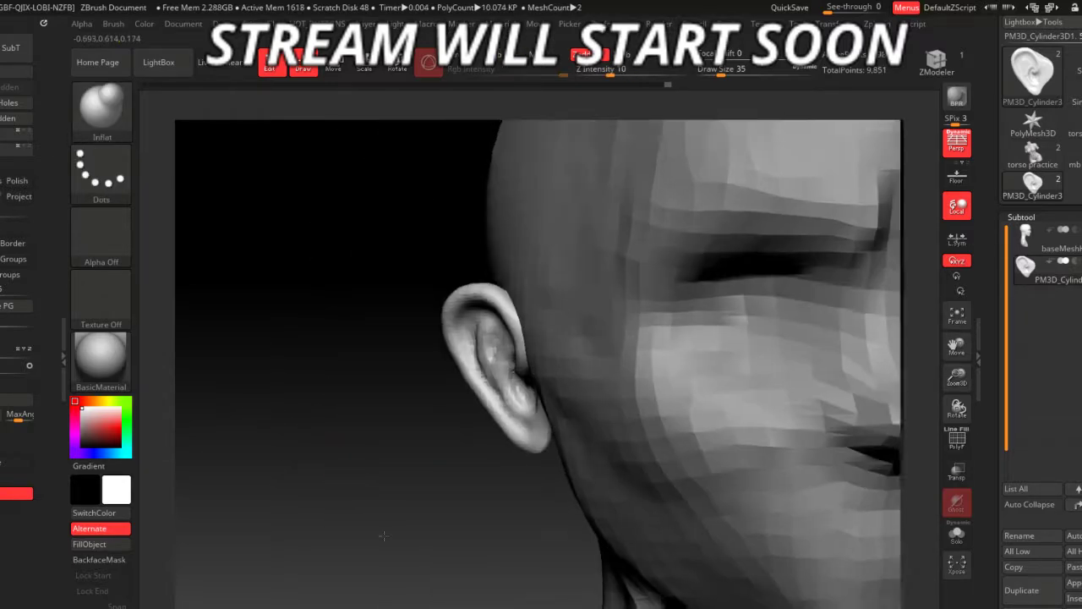
pyautogui.moveTo(328, 486); pyautogui.dragTo(148, 326)
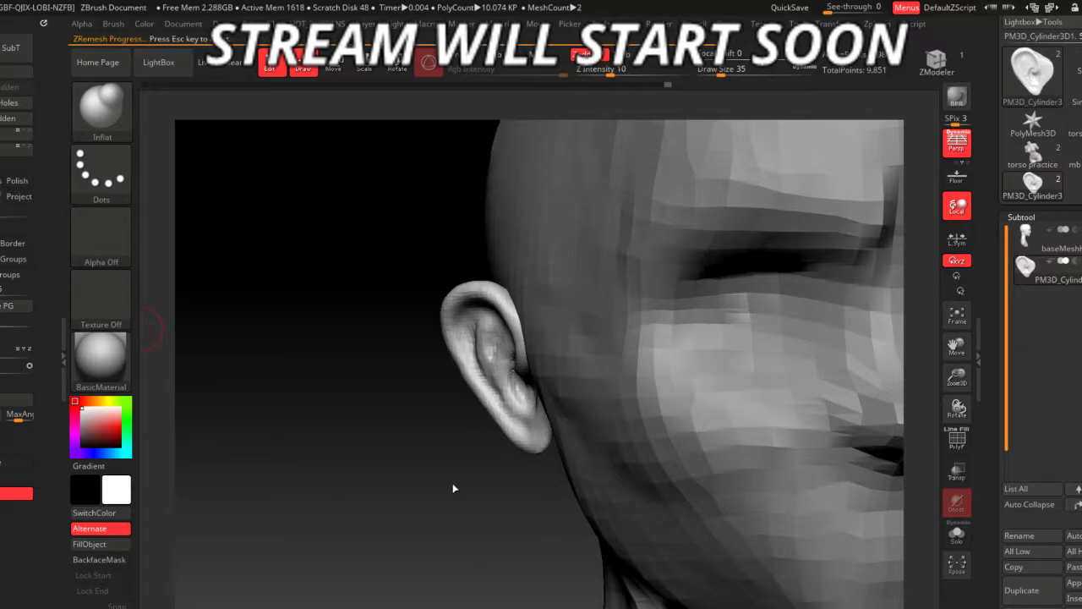
pyautogui.press('space')
pyautogui.moveTo(453, 488)
pyautogui.mouseDown()
pyautogui.moveTo(494, 399)
pyautogui.moveTo(411, 437)
pyautogui.moveTo(496, 369)
pyautogui.moveTo(483, 334)
pyautogui.mouseUp()
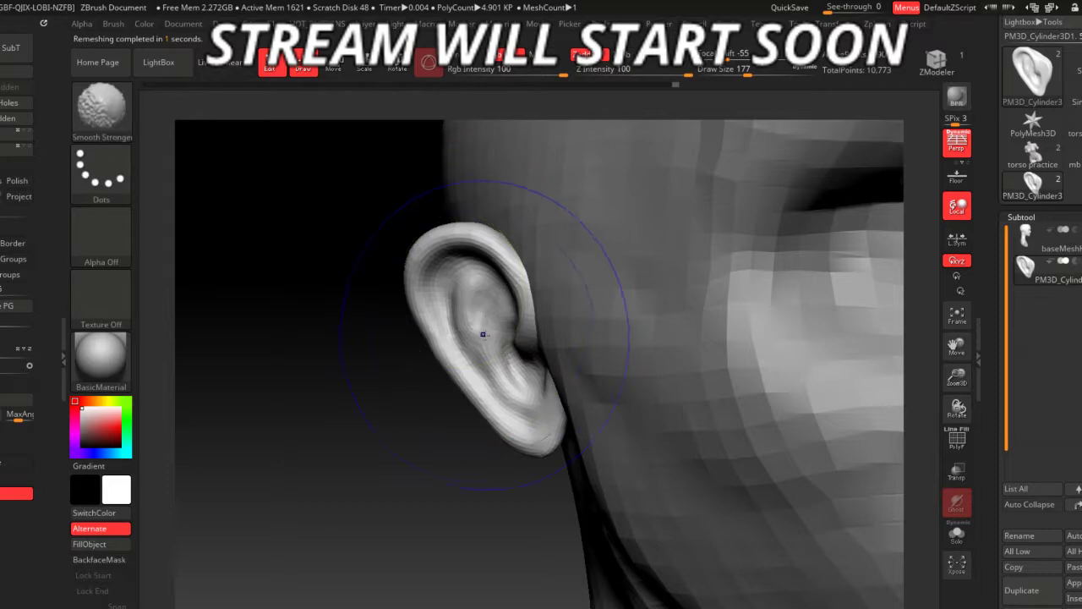
pyautogui.moveTo(415, 349)
pyautogui.mouseDown()
pyautogui.moveTo(493, 411)
pyautogui.moveTo(355, 499)
pyautogui.mouseUp()
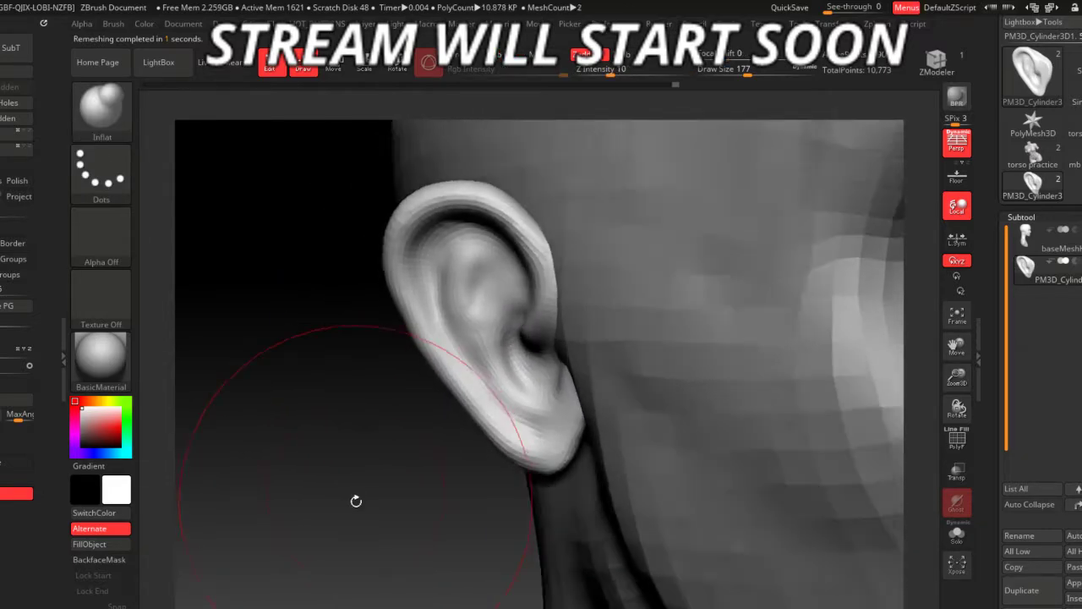
pyautogui.hotkey('ctrl', 'z')
pyautogui.moveTo(370, 514)
pyautogui.mouseDown()
pyautogui.moveTo(357, 502)
pyautogui.moveTo(374, 451)
pyautogui.mouseUp()
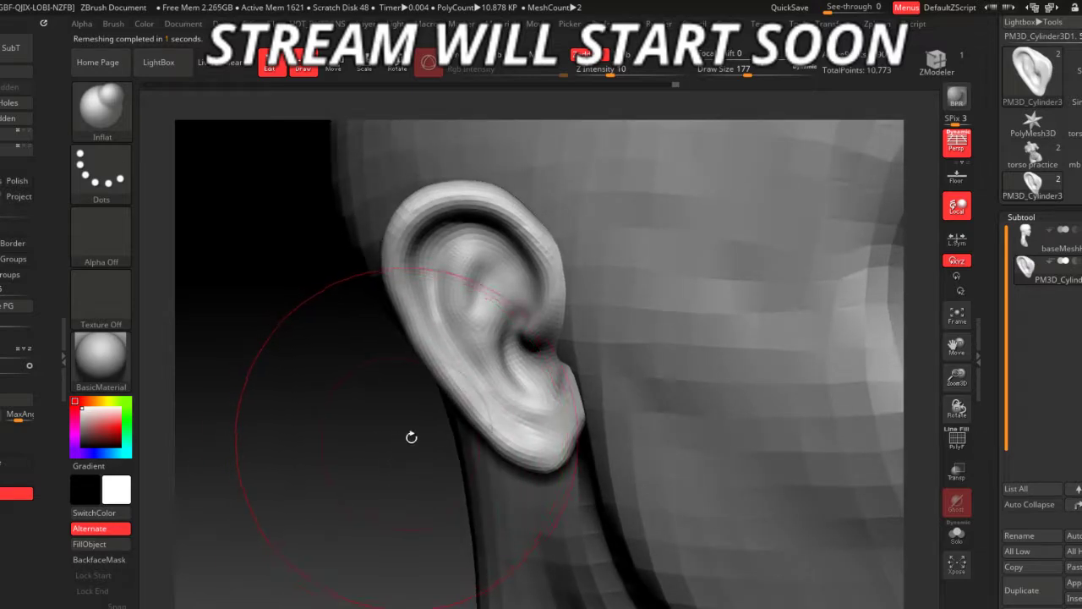
# - Build up clay on the earlobe with ClayBuildup, then smooth the bulge with Smooth Stronger
pyautogui.press('b')
pyautogui.press('c')
pyautogui.press('b')
pyautogui.press('space')
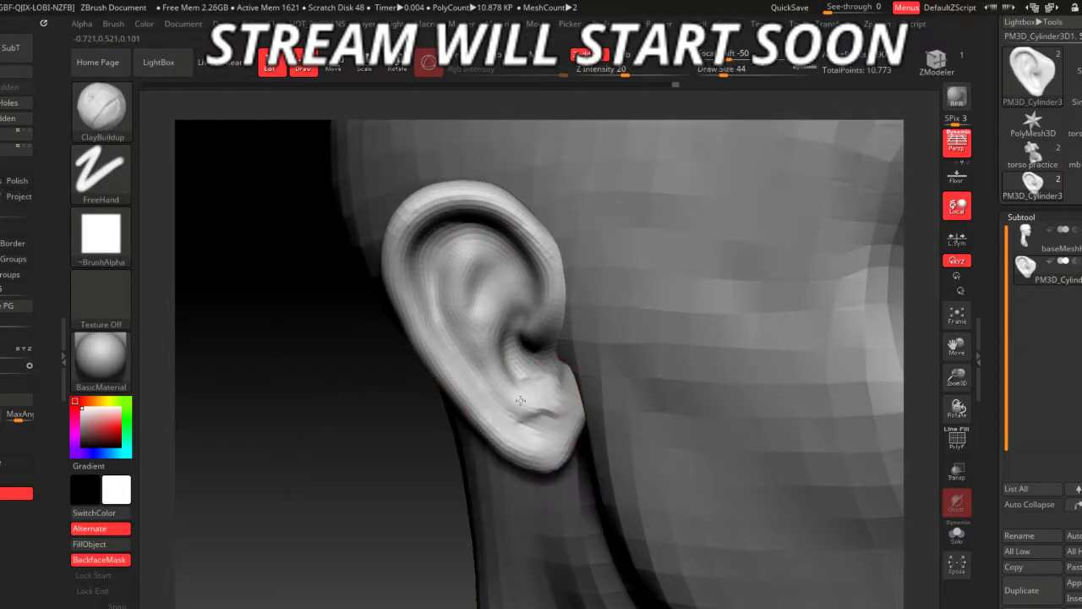
pyautogui.moveTo(520, 400); pyautogui.dragTo(539, 390)
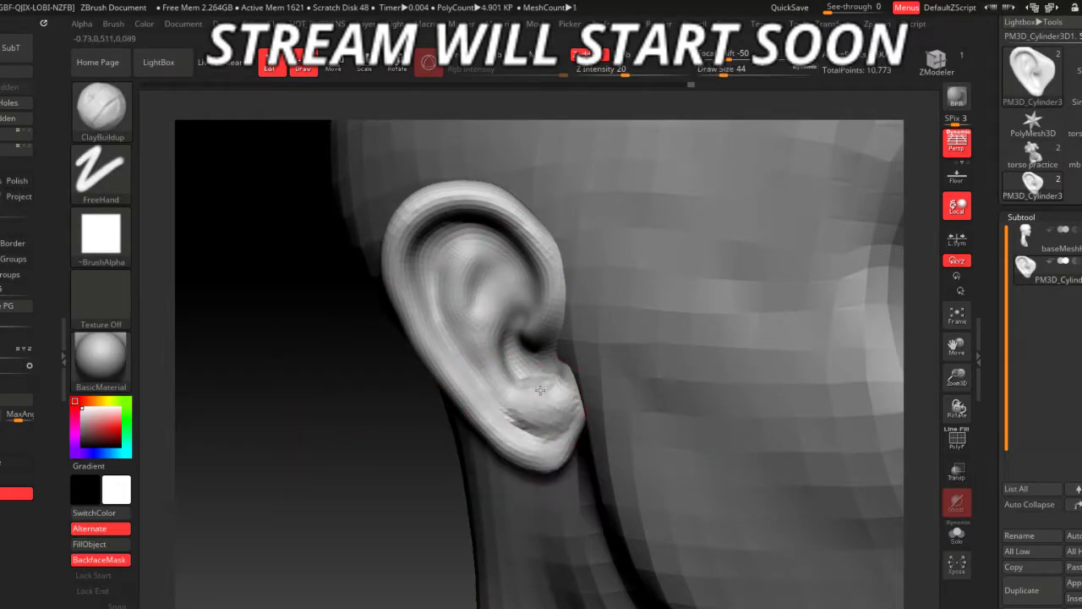
pyautogui.press('shift')
pyautogui.keyDown('shift'); pyautogui.moveTo(403, 484); pyautogui.dragTo(541, 422); pyautogui.keyUp('shift')
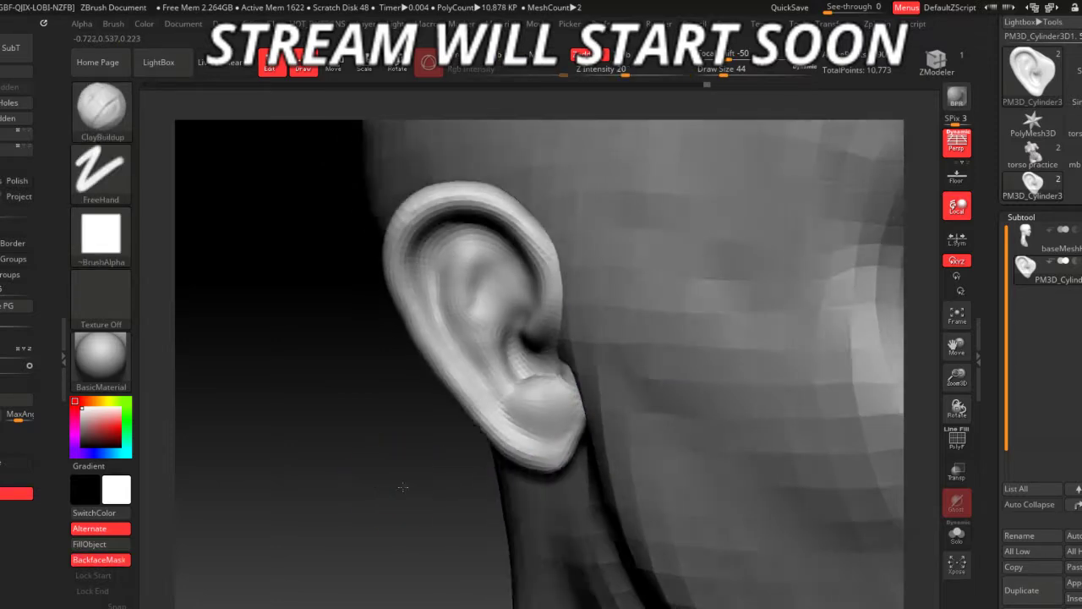
# - Select DamStandard and orbit the head to inspect the ear from several side angles
pyautogui.press('b')
pyautogui.press('d')
pyautogui.press('s')
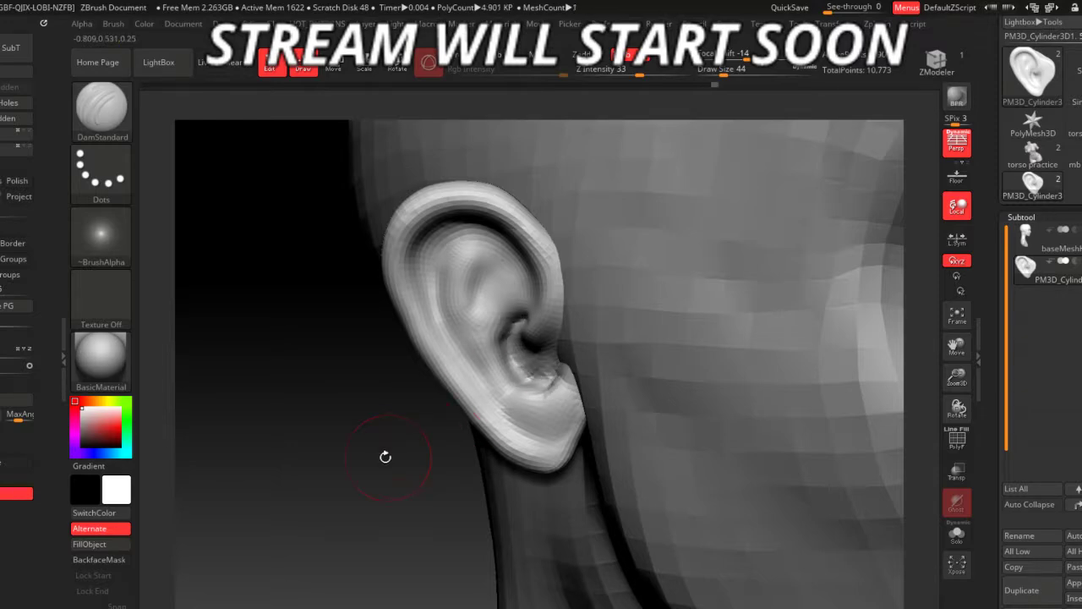
pyautogui.moveTo(384, 457); pyautogui.dragTo(533, 376)
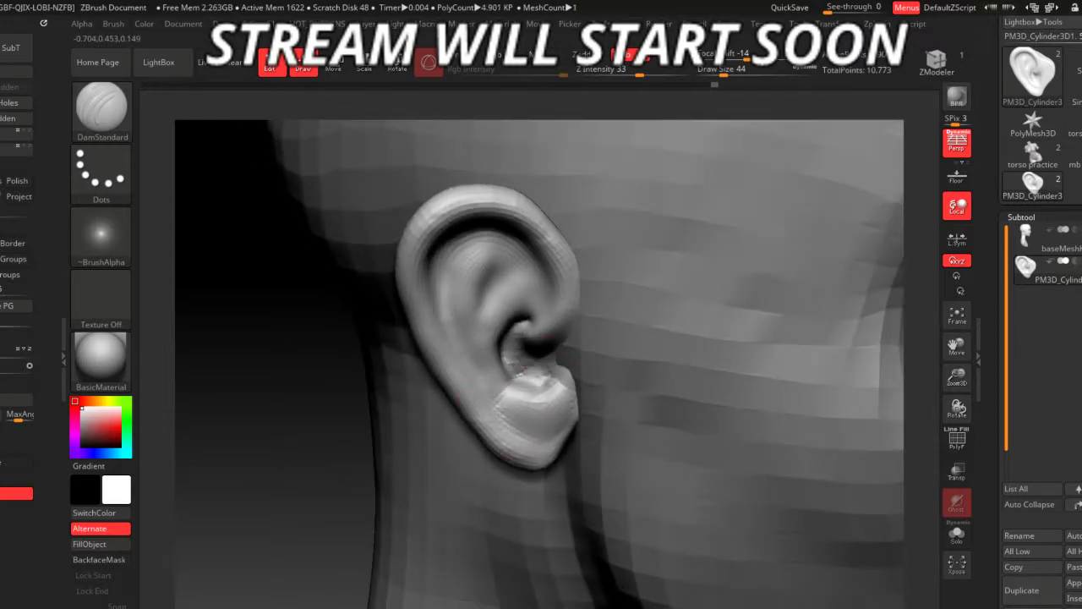
pyautogui.moveTo(338, 441)
pyautogui.mouseDown()
pyautogui.moveTo(349, 448)
pyautogui.moveTo(507, 341)
pyautogui.mouseUp()
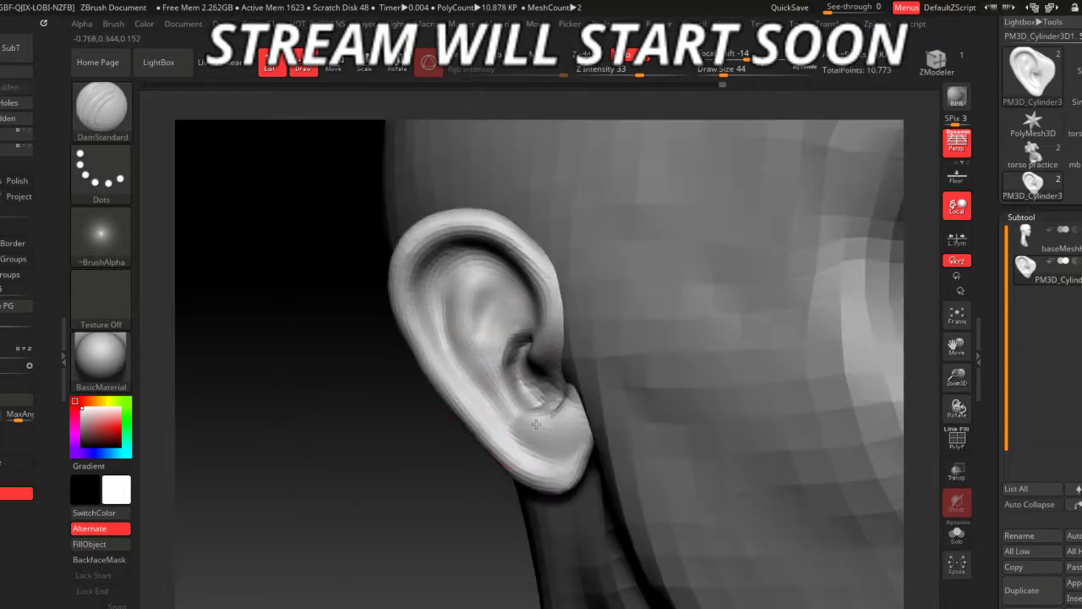
pyautogui.moveTo(536, 423)
pyautogui.mouseDown()
pyautogui.moveTo(394, 512)
pyautogui.moveTo(527, 402)
pyautogui.mouseUp()
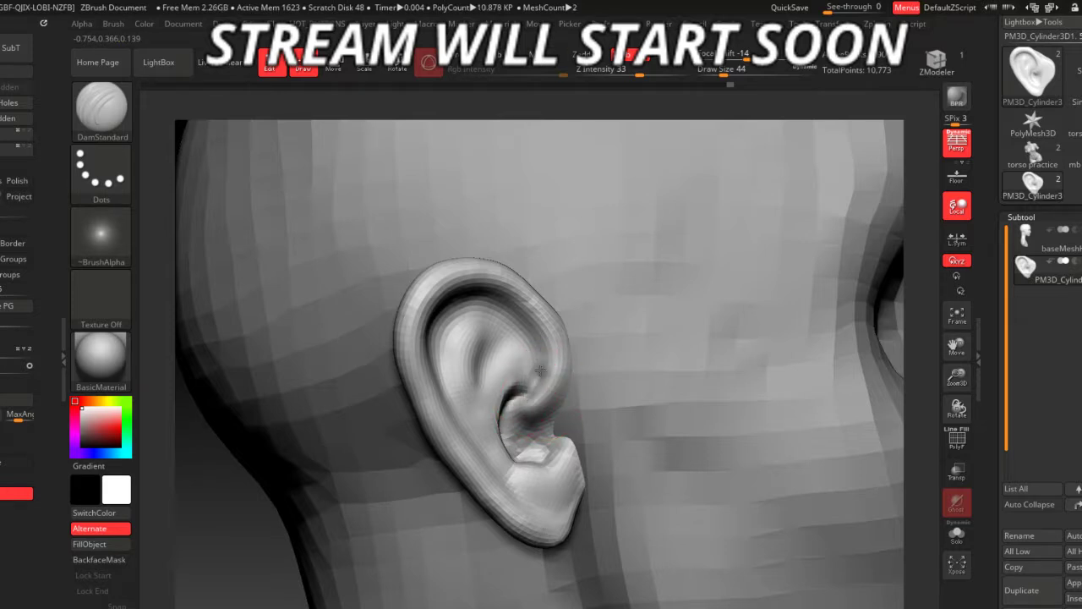
pyautogui.moveTo(496, 297); pyautogui.dragTo(439, 476)
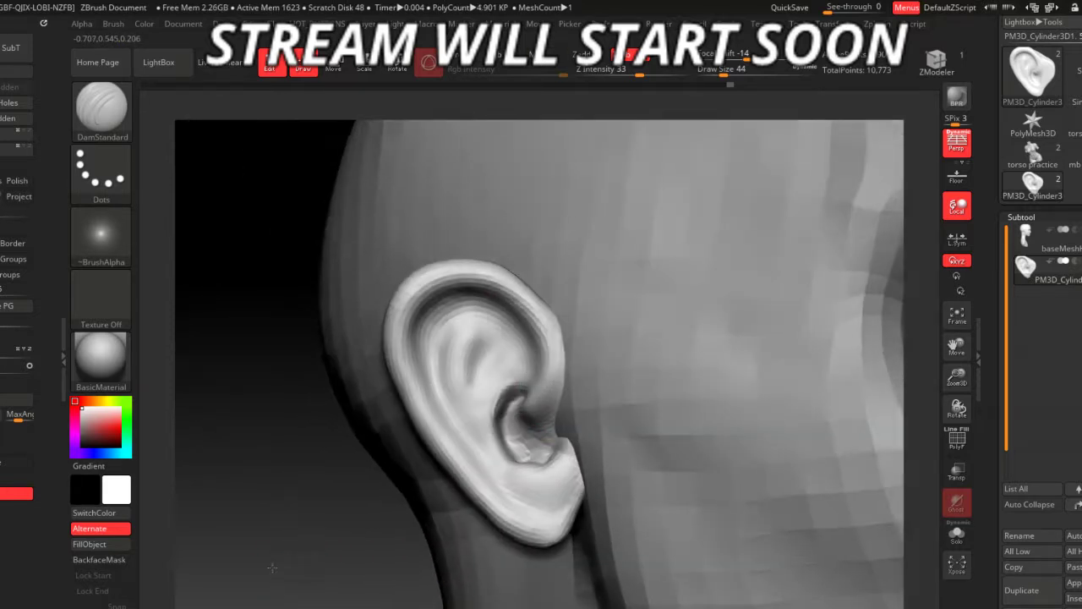
pyautogui.press('d')
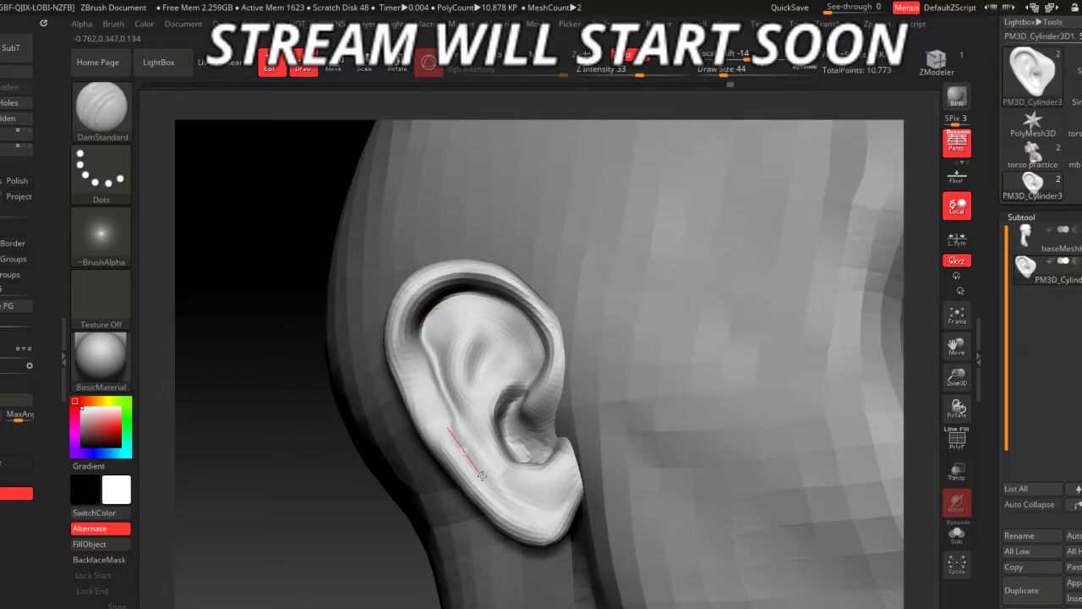
pyautogui.moveTo(344, 560)
pyautogui.mouseDown()
pyautogui.moveTo(378, 501)
pyautogui.moveTo(423, 474)
pyautogui.mouseUp()
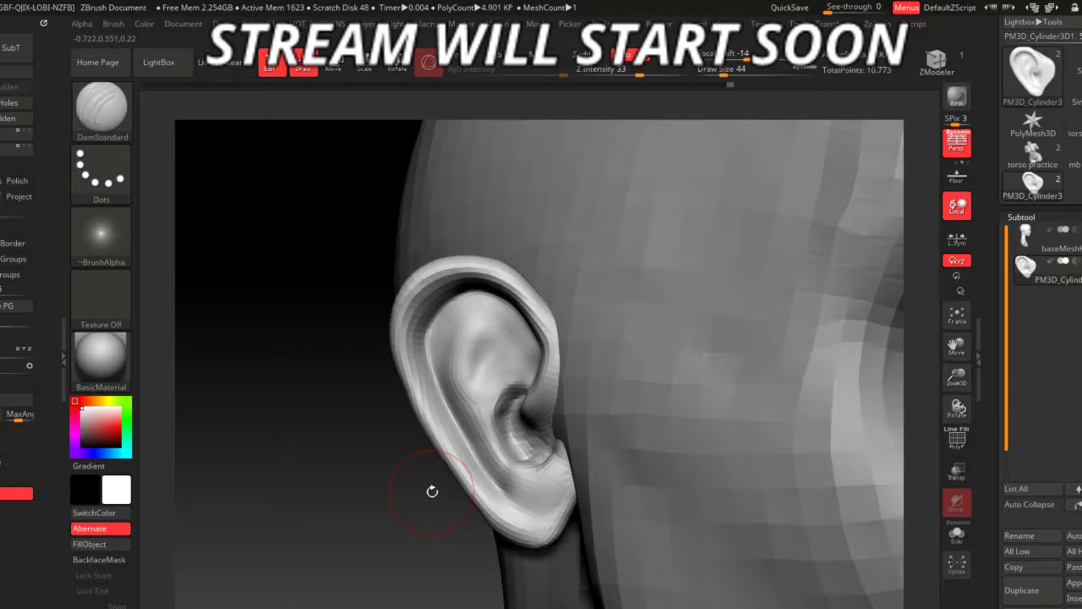
pyautogui.moveTo(372, 482)
pyautogui.mouseDown()
pyautogui.moveTo(306, 512)
pyautogui.moveTo(132, 376)
pyautogui.mouseUp()
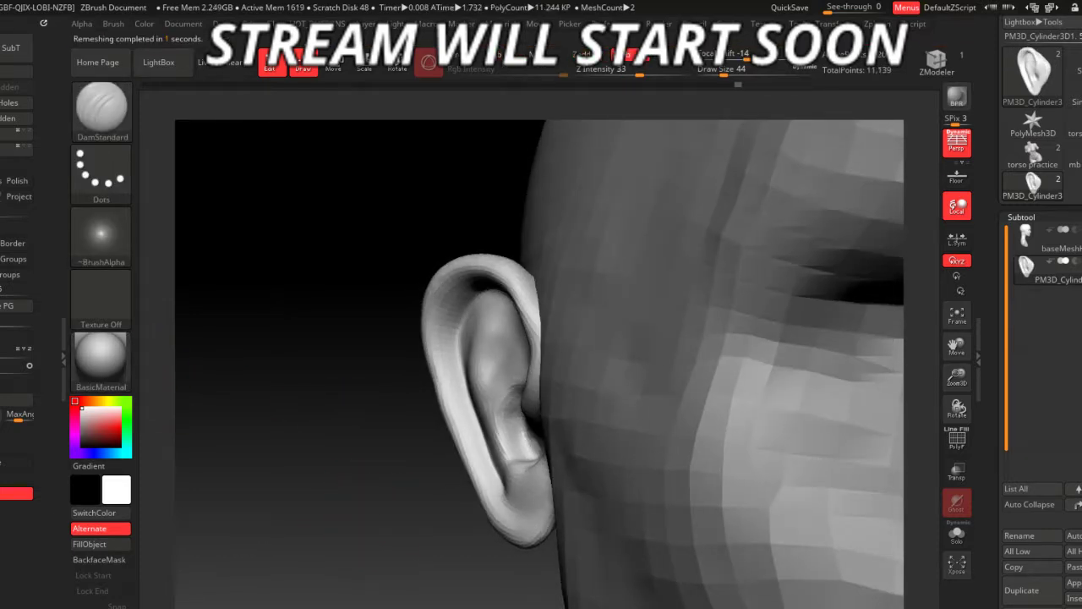
# - Inflate the ear rim along its back edge and top with a low-intensity Inflat brush
pyautogui.moveTo(350, 459); pyautogui.dragTo(386, 489)
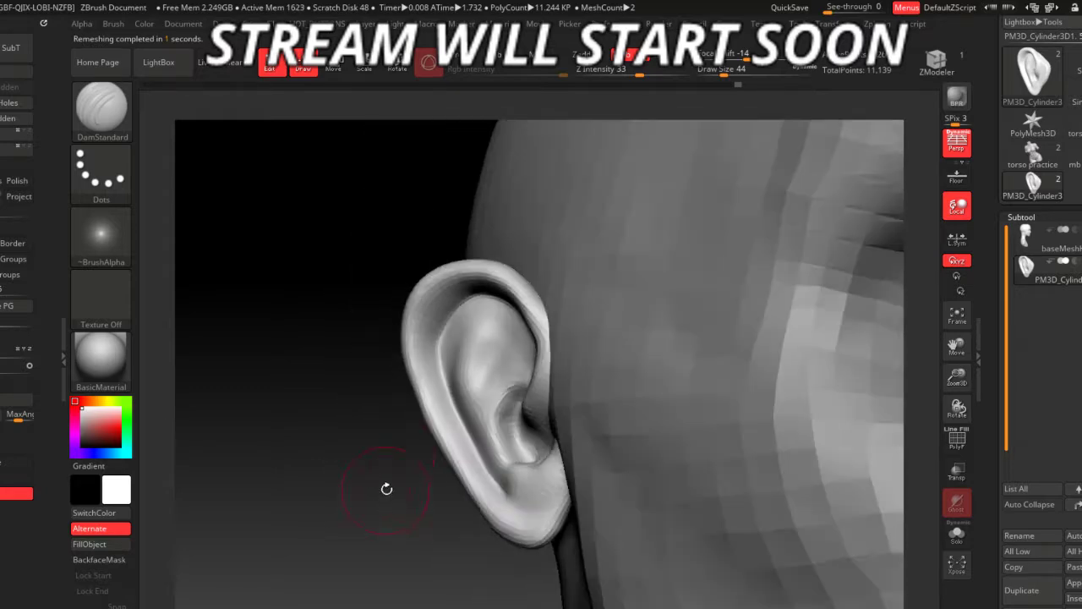
pyautogui.press('b')
pyautogui.press('i')
pyautogui.press('n')
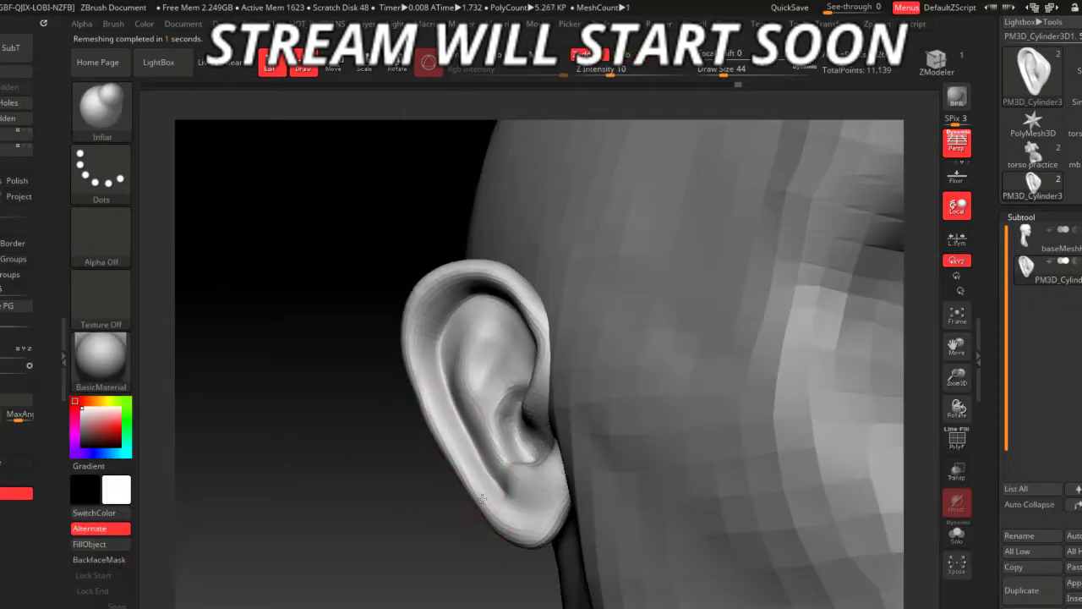
pyautogui.moveTo(408, 352)
pyautogui.mouseDown()
pyautogui.moveTo(424, 272)
pyautogui.moveTo(489, 279)
pyautogui.mouseUp()
pyautogui.moveTo(381, 460); pyautogui.dragTo(333, 488)
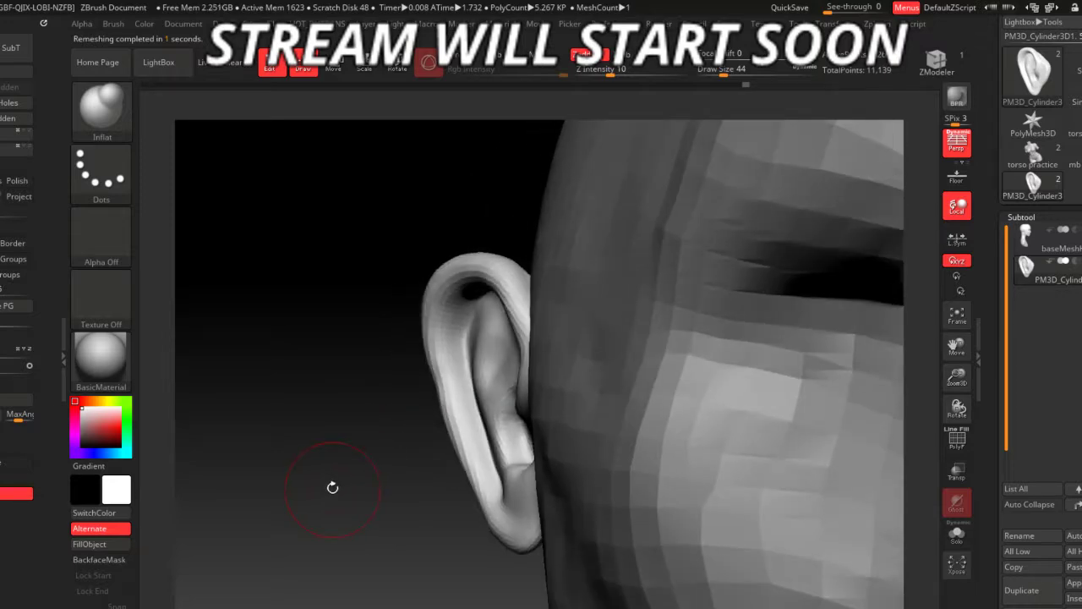
pyautogui.moveTo(393, 472)
pyautogui.mouseDown()
pyautogui.moveTo(360, 442)
pyautogui.moveTo(333, 483)
pyautogui.moveTo(352, 437)
pyautogui.mouseUp()
# - Select the Move brush and orbit from a three-quarter view back to the ear's side
pyautogui.press('b')
pyautogui.press('m')
pyautogui.press('v')
pyautogui.press('space')
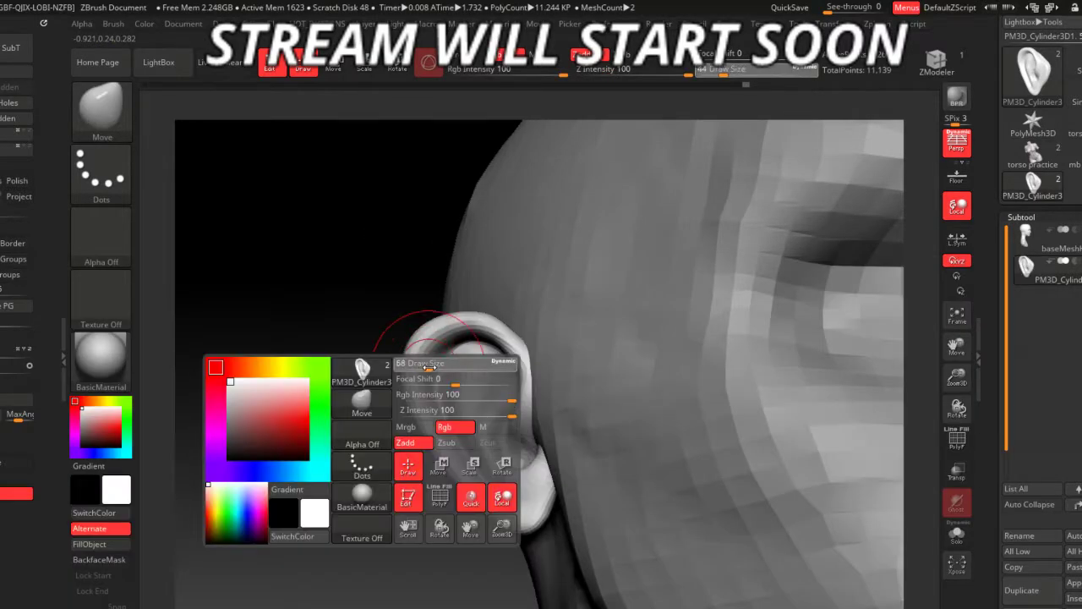
pyautogui.moveTo(380, 393); pyautogui.dragTo(430, 376)
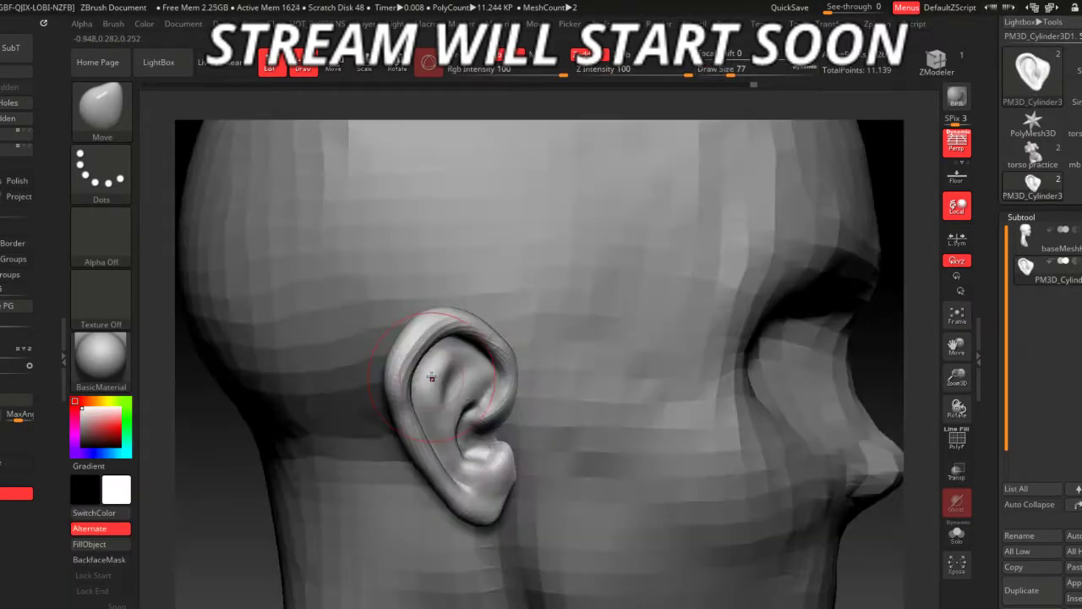
pyautogui.moveTo(317, 453); pyautogui.dragTo(372, 372)
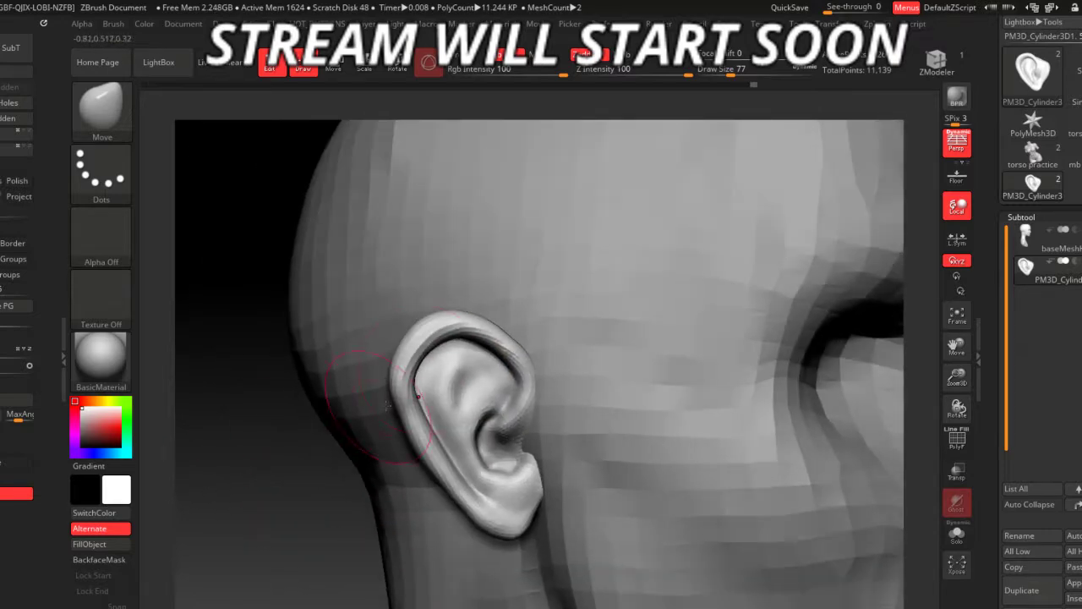
pyautogui.moveTo(411, 302)
pyautogui.mouseDown()
pyautogui.moveTo(317, 390)
pyautogui.moveTo(290, 507)
pyautogui.moveTo(342, 524)
pyautogui.moveTo(352, 513)
pyautogui.mouseUp()
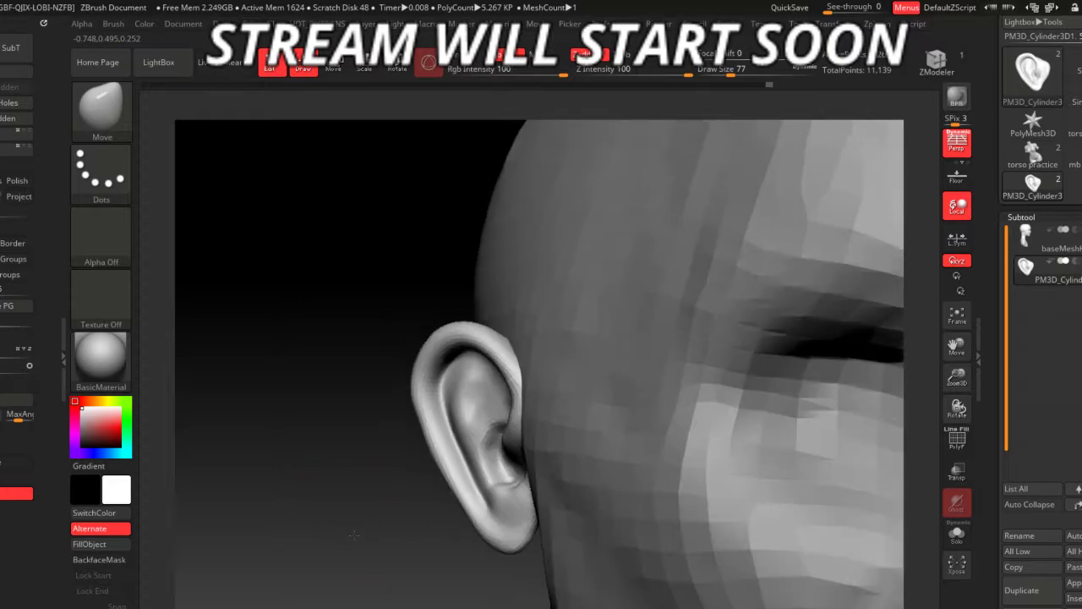
pyautogui.press('b')
pyautogui.press('c')
pyautogui.press('b')
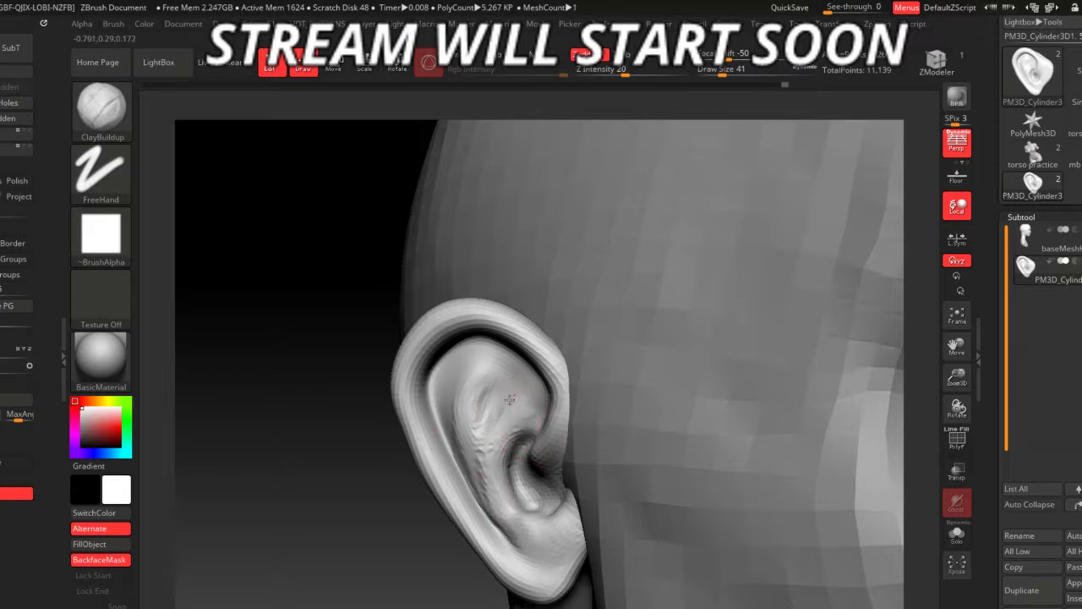
# - Add clay to the inner ear, then smooth the dark helix groove at Draw Size 46
pyautogui.moveTo(487, 432); pyautogui.dragTo(491, 445)
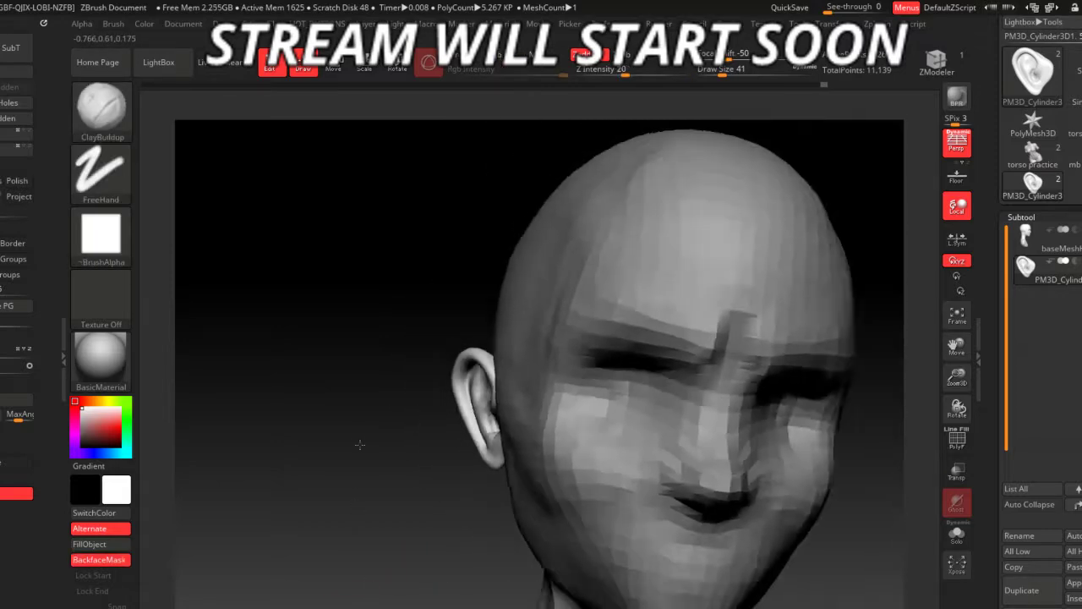
pyautogui.moveTo(357, 442)
pyautogui.mouseDown()
pyautogui.moveTo(353, 492)
pyautogui.moveTo(358, 502)
pyautogui.moveTo(364, 470)
pyautogui.moveTo(409, 587)
pyautogui.moveTo(384, 575)
pyautogui.moveTo(411, 513)
pyautogui.mouseUp()
pyautogui.press('b')
pyautogui.press('m')
pyautogui.press('v')
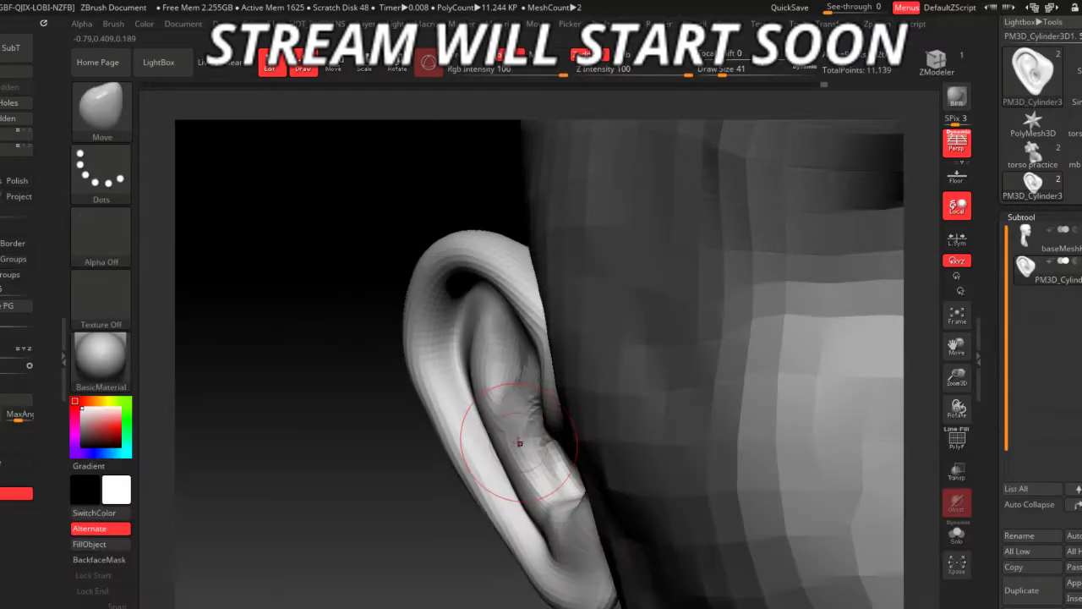
pyautogui.press('space')
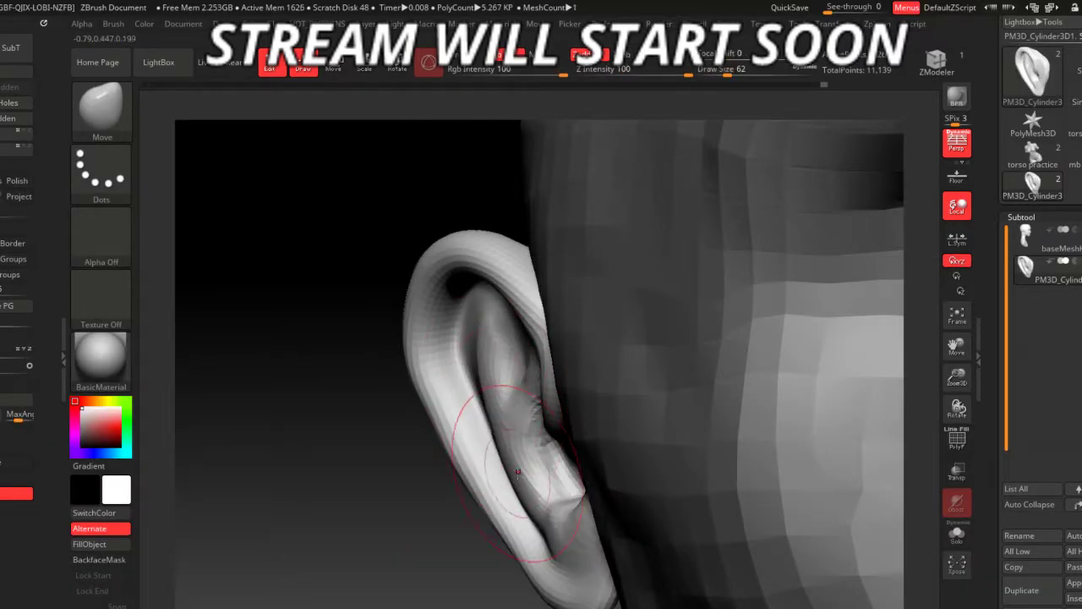
pyautogui.moveTo(489, 561)
pyautogui.mouseDown()
pyautogui.moveTo(429, 563)
pyautogui.moveTo(434, 435)
pyautogui.mouseUp()
pyautogui.press('space')
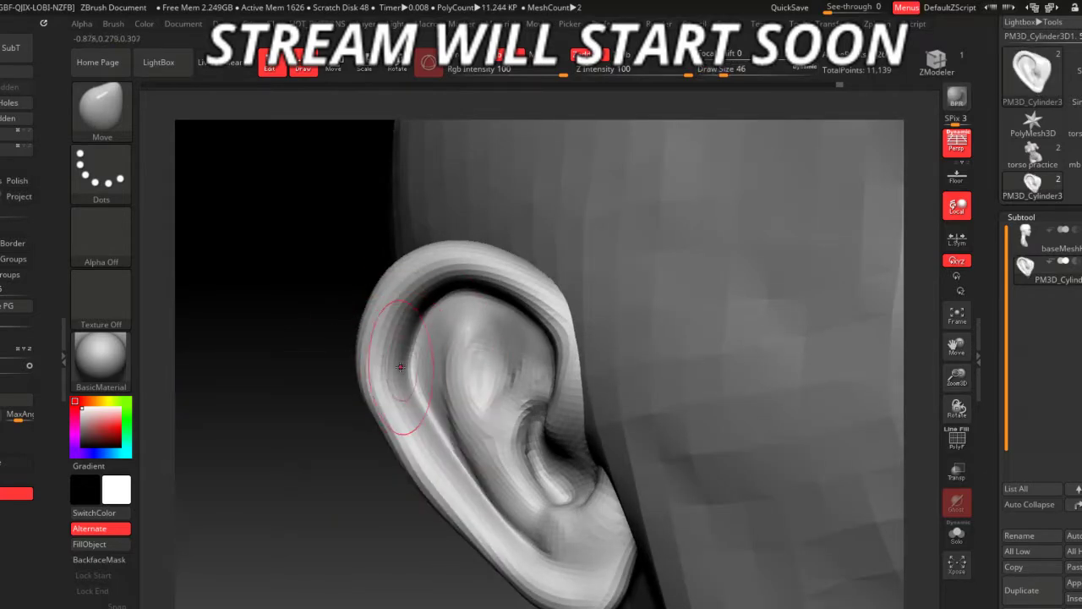
pyautogui.moveTo(359, 406); pyautogui.dragTo(341, 448)
pyautogui.keyDown('shift'); pyautogui.moveTo(404, 361); pyautogui.dragTo(410, 364); pyautogui.keyUp('shift')
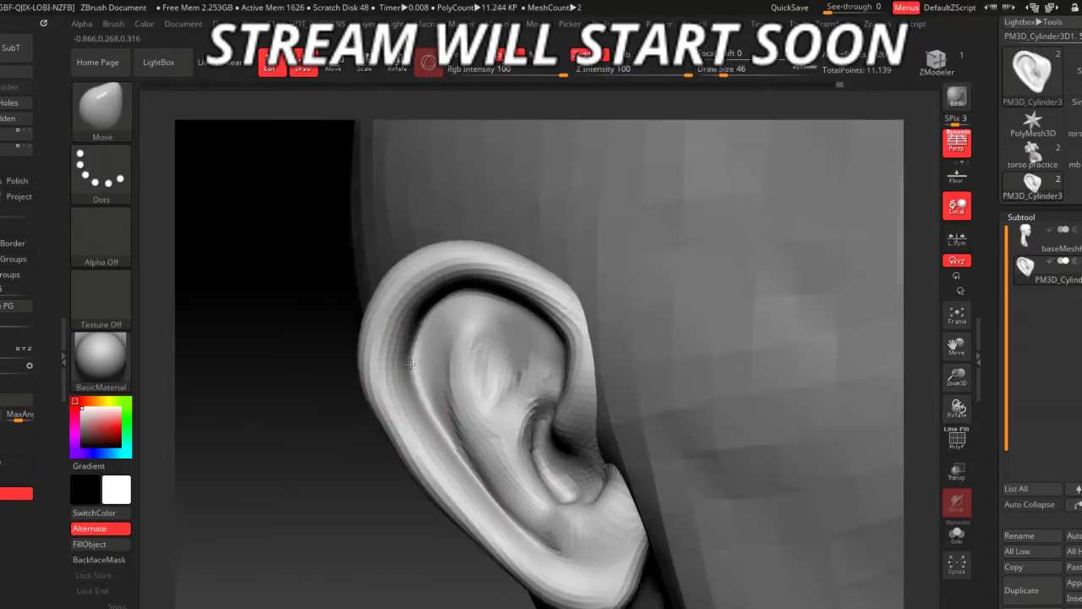
pyautogui.moveTo(280, 321)
pyautogui.mouseDown()
pyautogui.moveTo(357, 387)
pyautogui.moveTo(339, 386)
pyautogui.moveTo(387, 407)
pyautogui.moveTo(381, 459)
pyautogui.mouseUp()
# - With Transpose active, mirror the ear subtool across X onto the opposite side of the head
pyautogui.press('w')
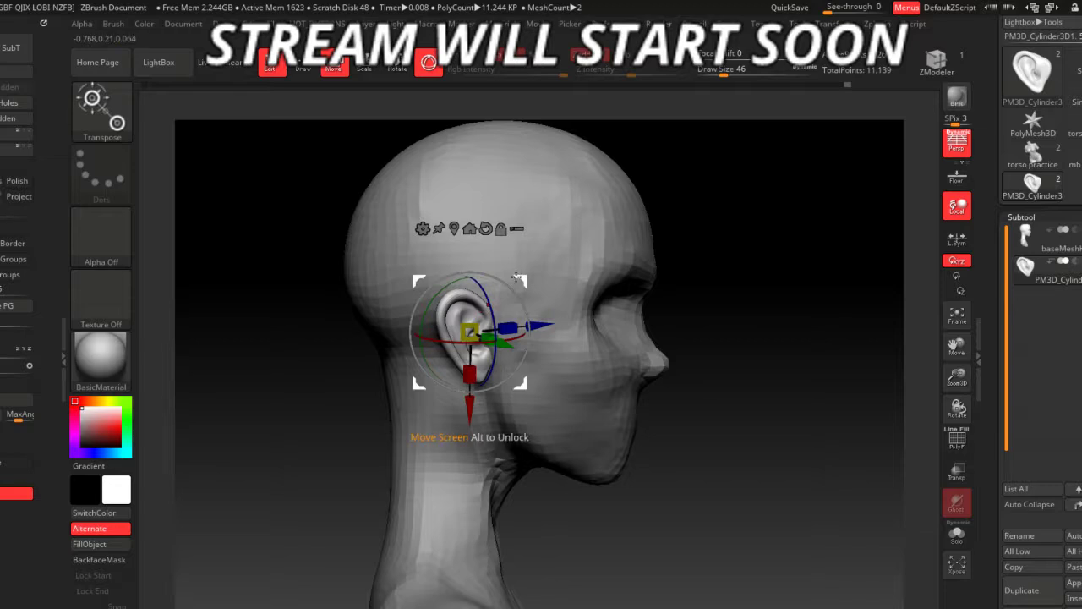
pyautogui.moveTo(513, 282); pyautogui.dragTo(335, 439)
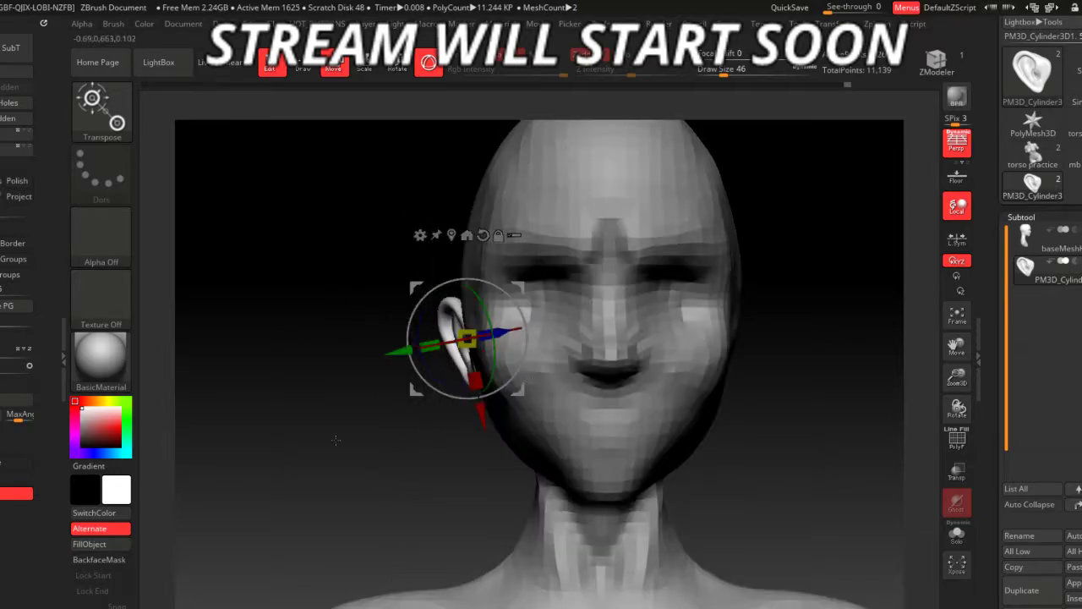
pyautogui.press('q')
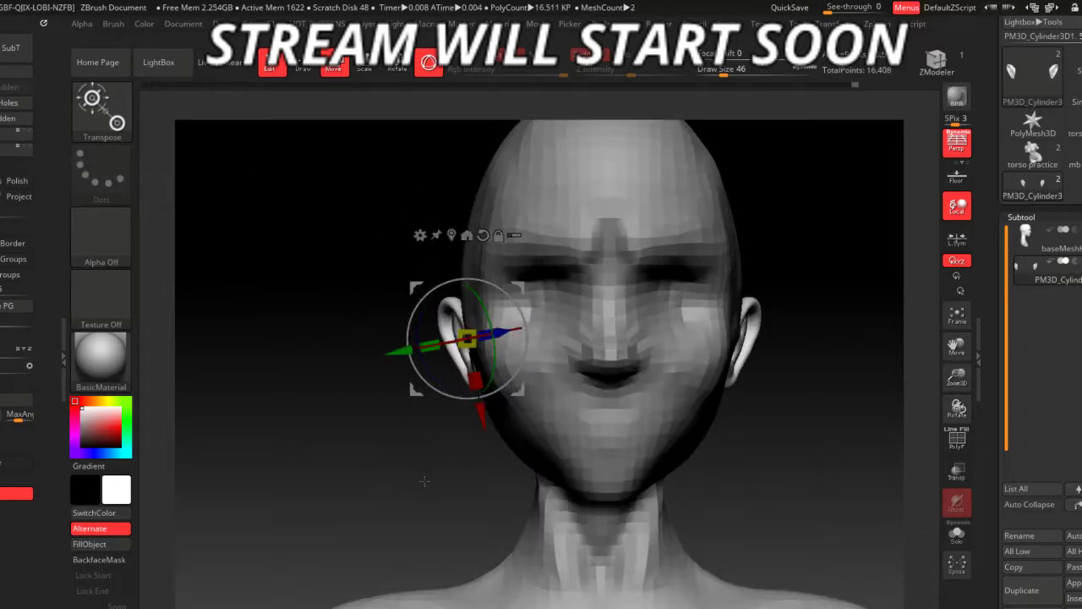
pyautogui.moveTo(426, 480)
pyautogui.mouseDown()
pyautogui.moveTo(416, 410)
pyautogui.moveTo(330, 338)
pyautogui.moveTo(370, 490)
pyautogui.mouseUp()
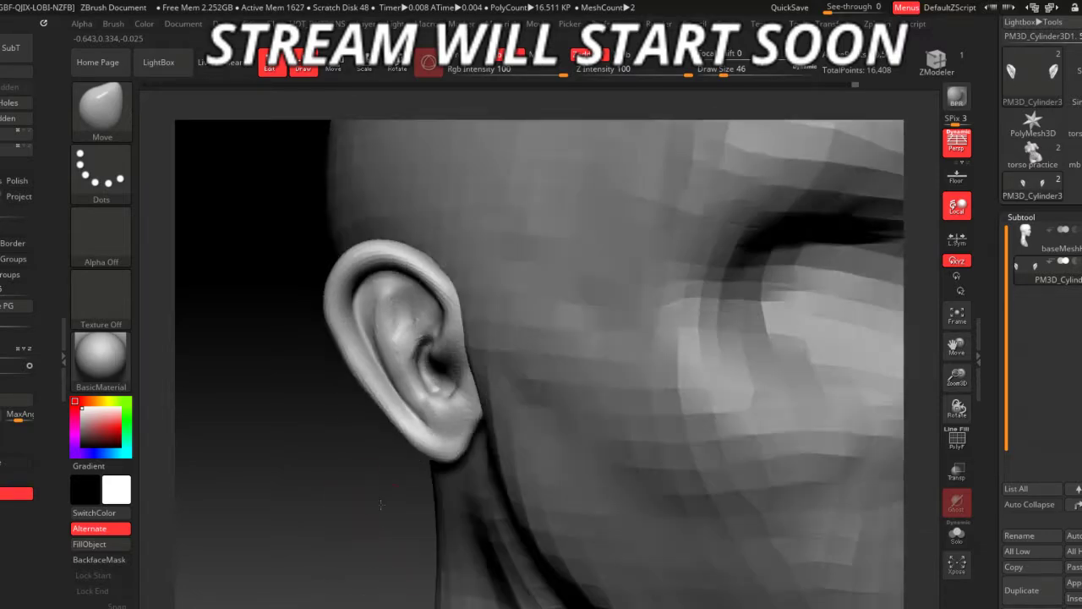
# - Nudge the ear's overall shape with an enlarged Move brush
pyautogui.press('b')
pyautogui.press('c')
pyautogui.press('b')
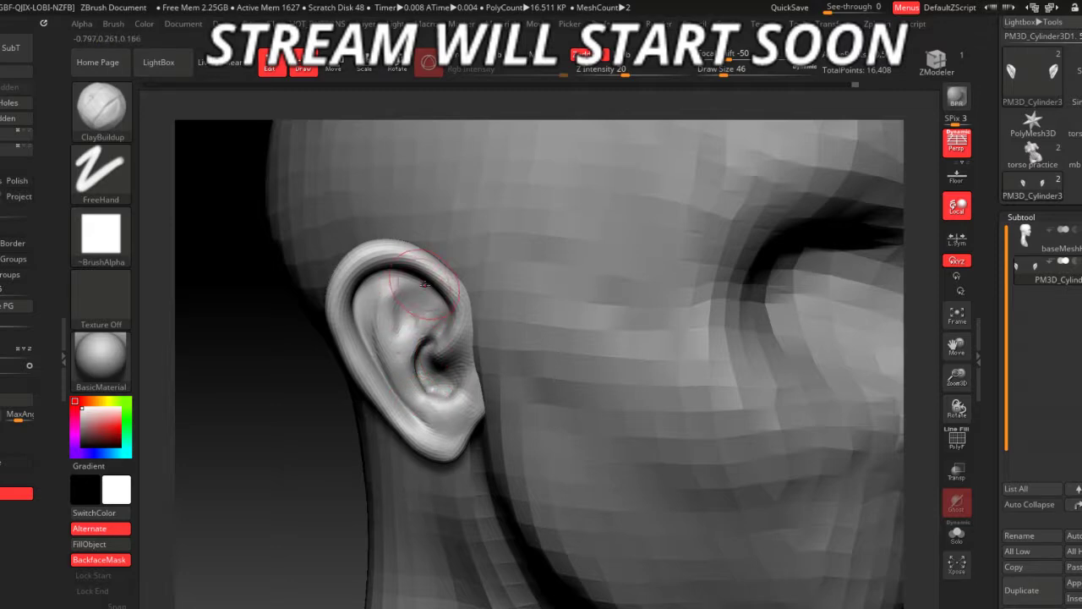
pyautogui.press('b')
pyautogui.press('m')
pyautogui.press('v')
pyautogui.press('space')
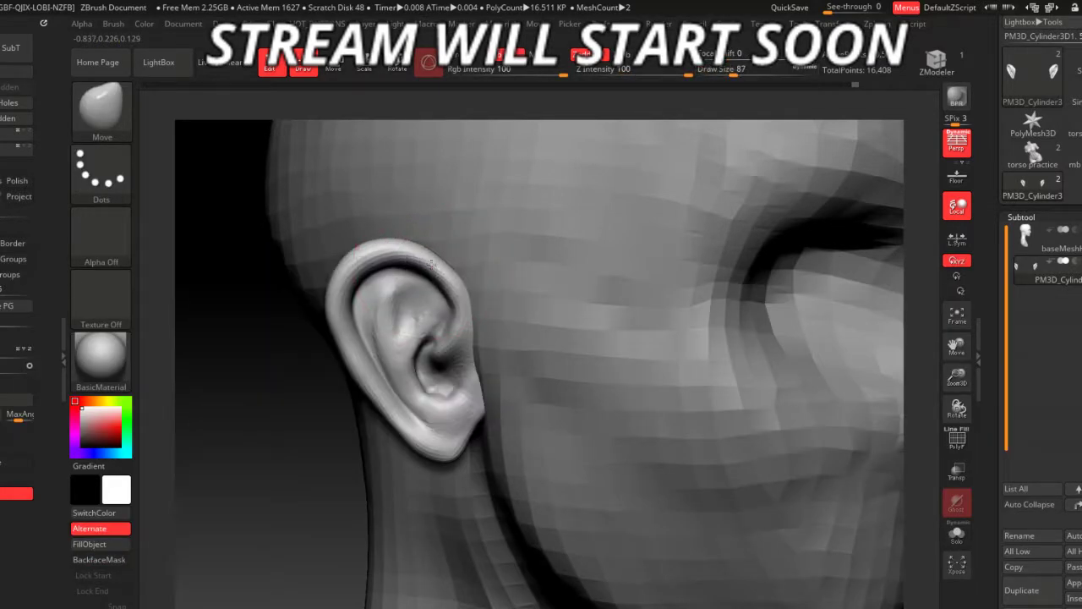
pyautogui.keyDown('shift'); pyautogui.moveTo(427, 269); pyautogui.dragTo(375, 254); pyautogui.keyUp('shift')
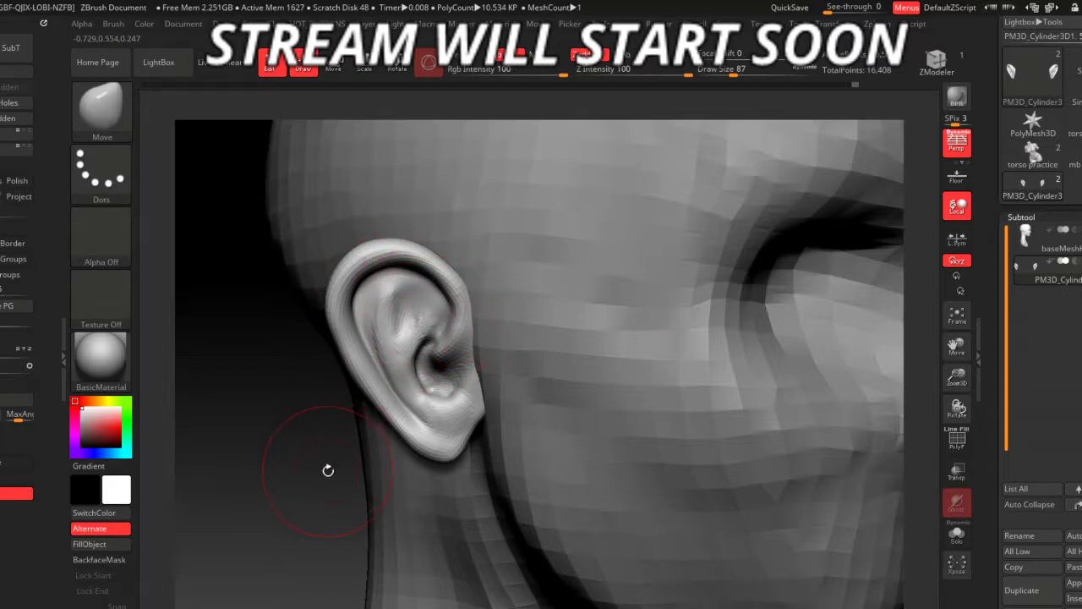
# - Rework the concha marks with a weaker ClayBuildup and sculpt the inner folds with Standard
pyautogui.press('b')
pyautogui.press('c')
pyautogui.press('b')
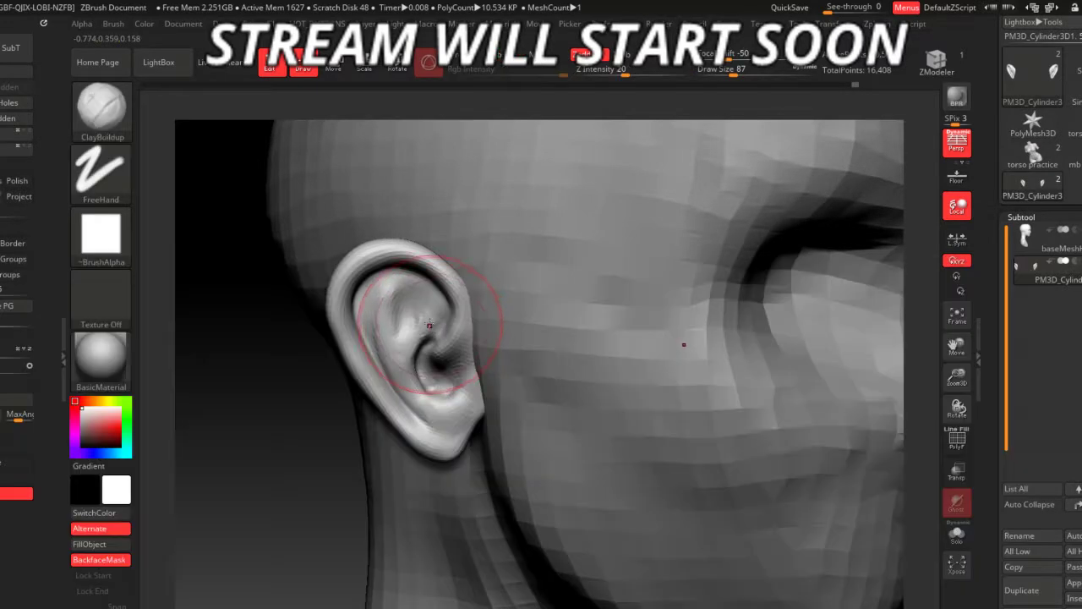
pyautogui.press('space')
pyautogui.keyDown('shift'); pyautogui.moveTo(396, 306); pyautogui.dragTo(387, 319); pyautogui.keyUp('shift')
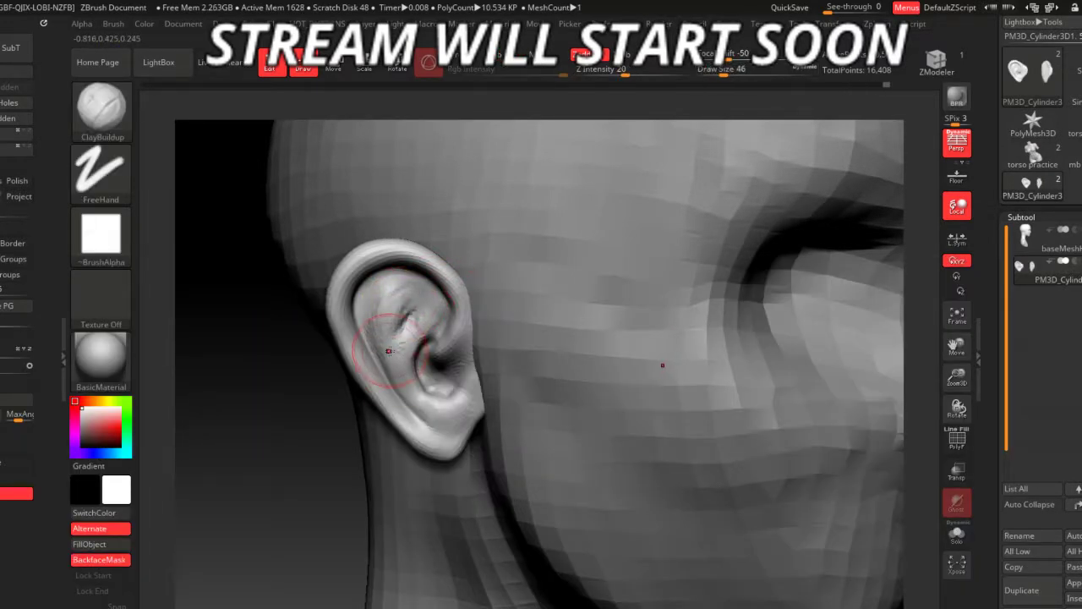
pyautogui.press('b')
pyautogui.press('s')
pyautogui.press('t')
pyautogui.press('space')
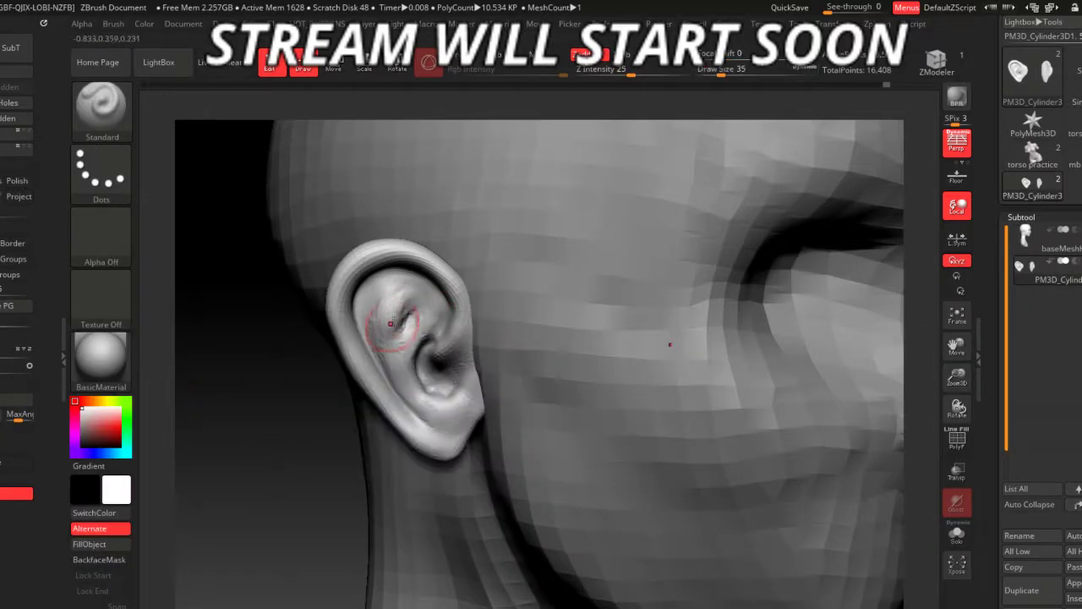
pyautogui.moveTo(321, 474); pyautogui.dragTo(355, 456)
pyautogui.keyDown('shift'); pyautogui.moveTo(386, 290); pyautogui.dragTo(380, 363); pyautogui.keyUp('shift')
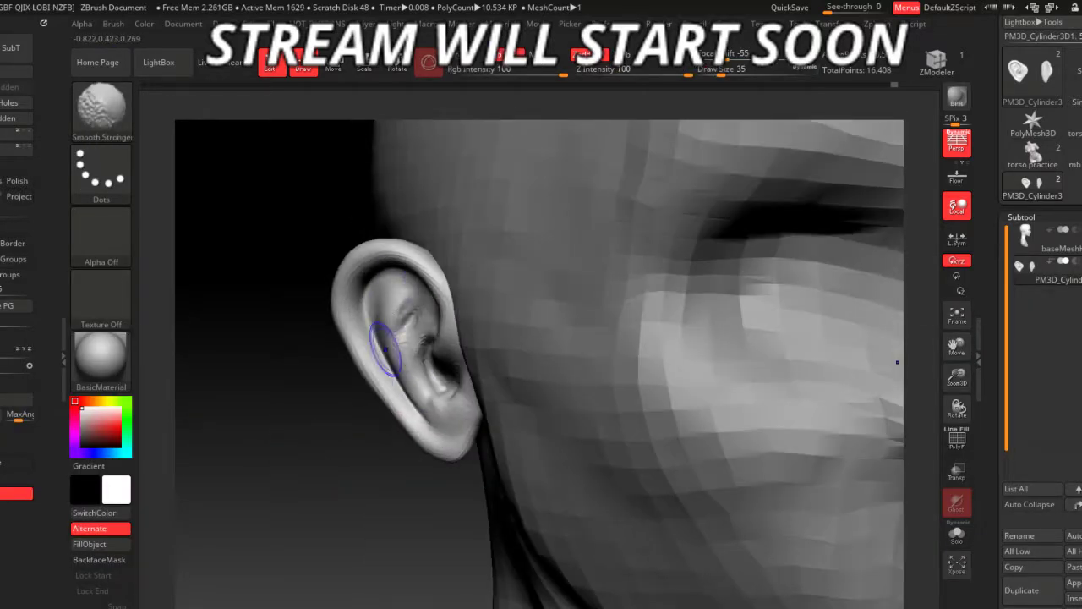
# - Orbit the head to check the ear from front, above and three-quarter angles
pyautogui.moveTo(354, 433); pyautogui.dragTo(471, 418)
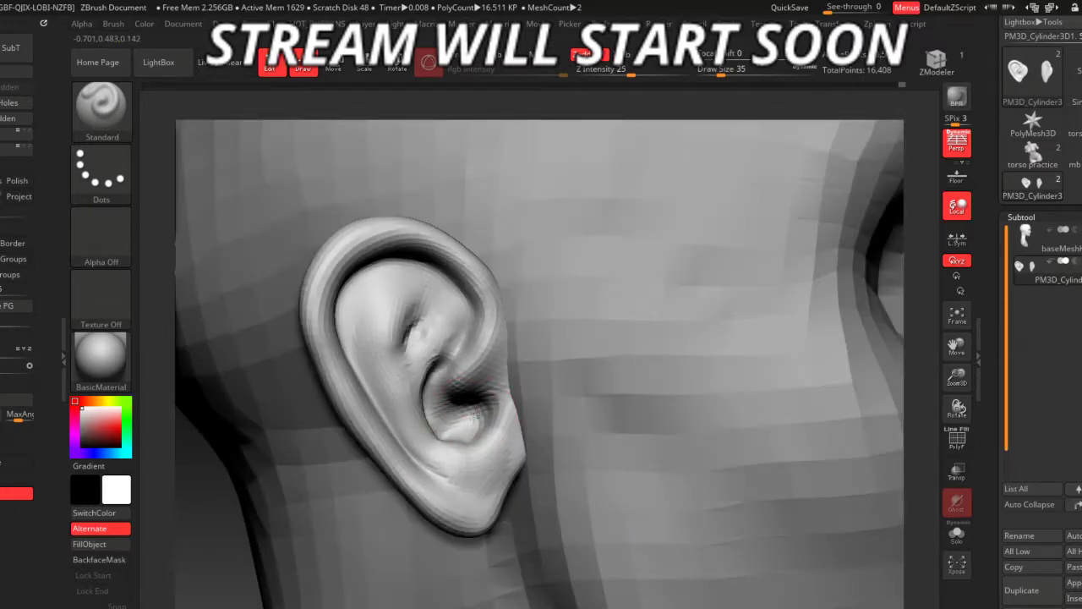
pyautogui.moveTo(360, 504); pyautogui.dragTo(305, 553)
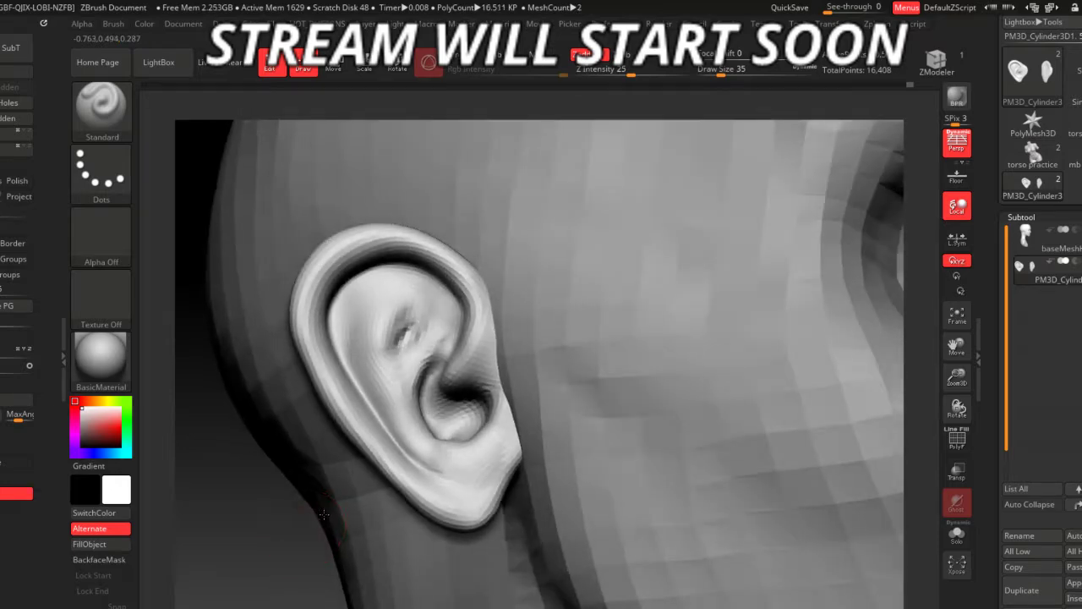
pyautogui.moveTo(305, 554)
pyautogui.mouseDown()
pyautogui.moveTo(459, 386)
pyautogui.moveTo(491, 381)
pyautogui.mouseUp()
pyautogui.press('space')
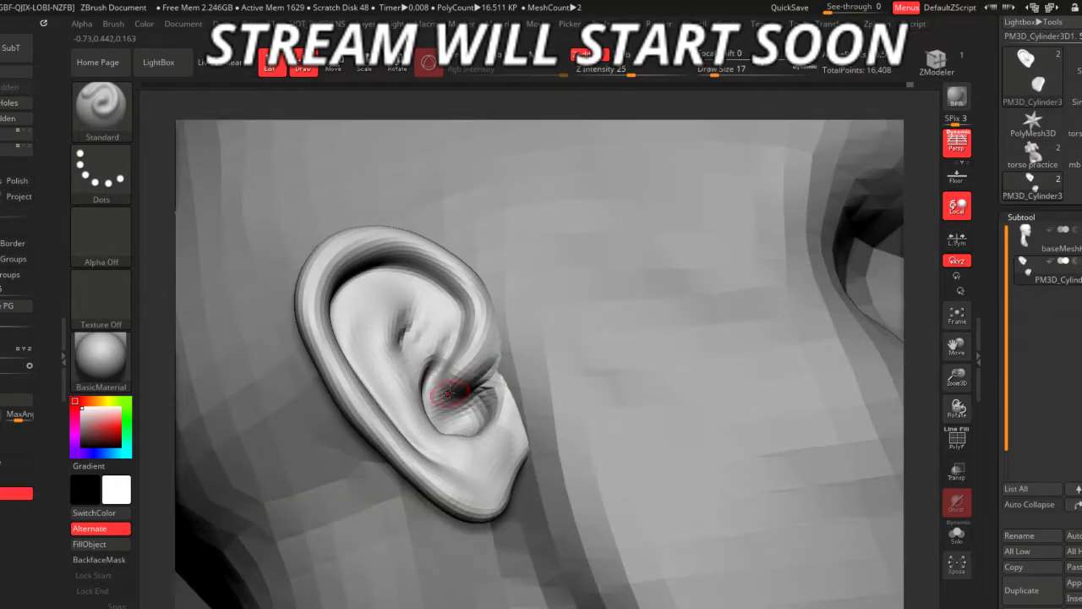
pyautogui.moveTo(227, 560)
pyautogui.mouseDown()
pyautogui.moveTo(361, 403)
pyautogui.moveTo(398, 425)
pyautogui.mouseUp()
pyautogui.press('space')
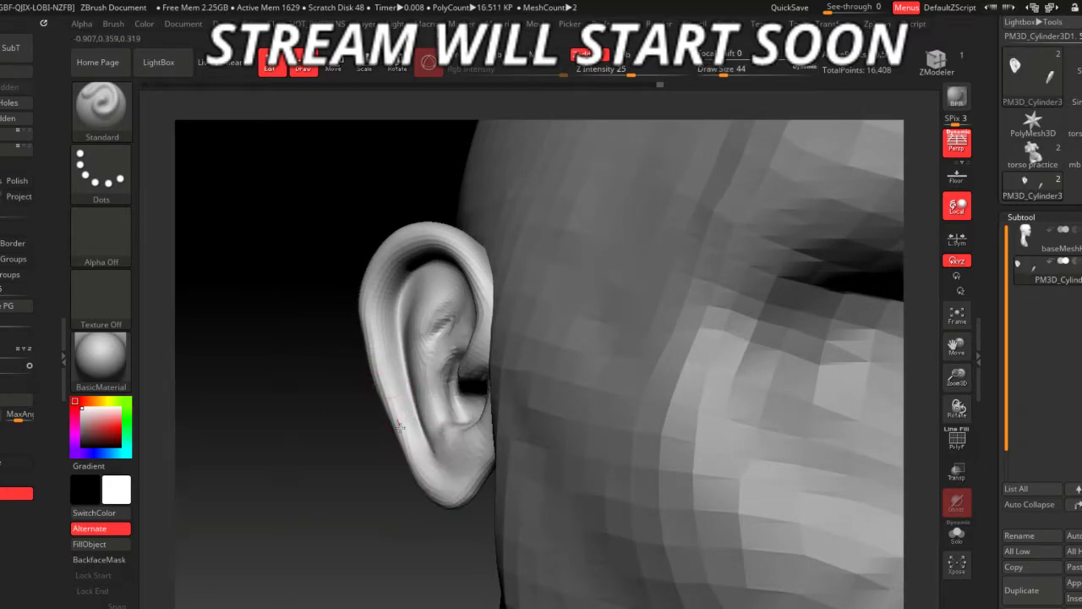
pyautogui.moveTo(339, 370)
pyautogui.mouseDown()
pyautogui.moveTo(388, 284)
pyautogui.moveTo(407, 281)
pyautogui.mouseUp()
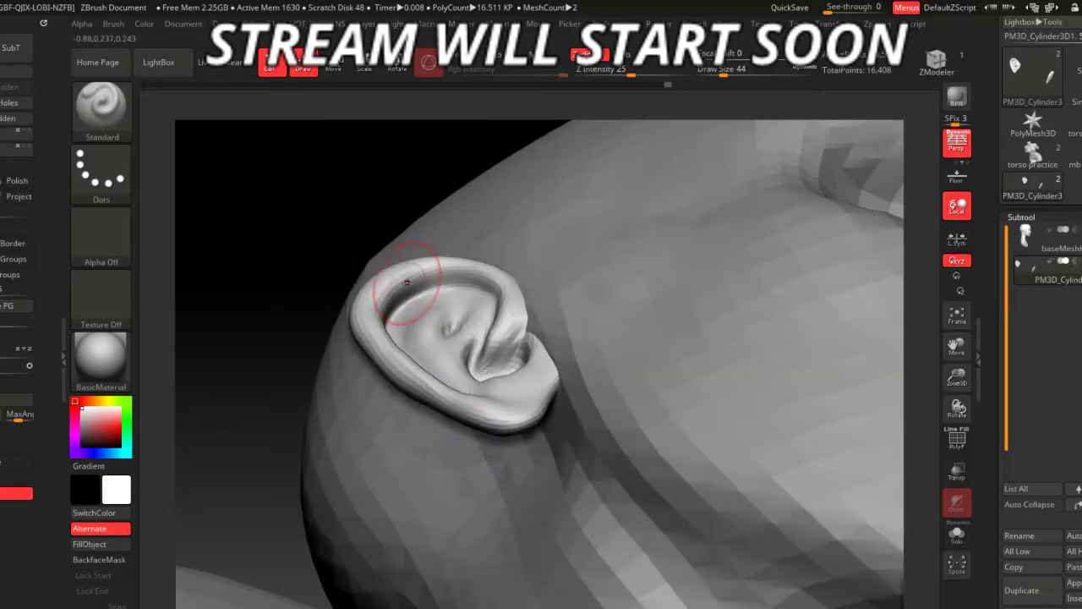
pyautogui.moveTo(503, 297)
pyautogui.mouseDown()
pyautogui.moveTo(283, 319)
pyautogui.moveTo(349, 324)
pyautogui.mouseUp()
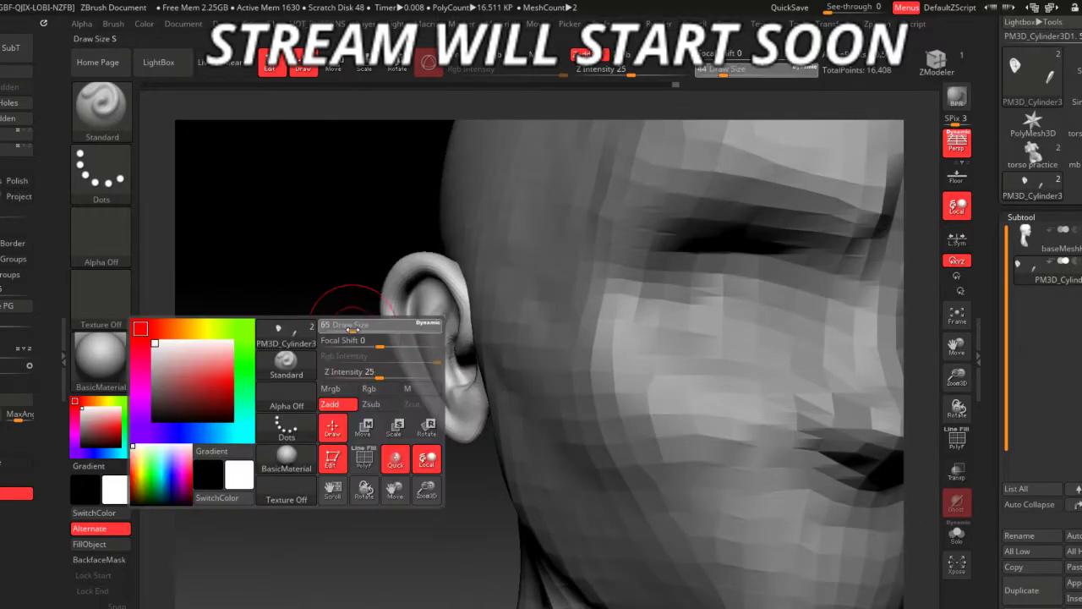
pyautogui.moveTo(382, 282)
pyautogui.mouseDown()
pyautogui.moveTo(358, 285)
pyautogui.moveTo(361, 310)
pyautogui.moveTo(411, 269)
pyautogui.mouseUp()
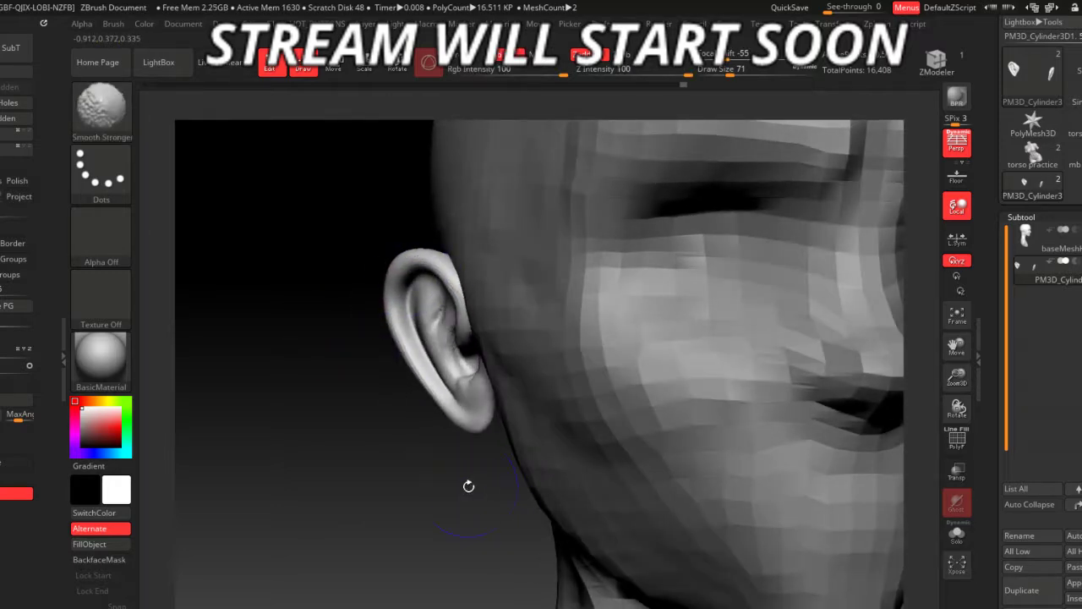
pyautogui.moveTo(468, 486)
pyautogui.mouseDown()
pyautogui.moveTo(379, 411)
pyautogui.moveTo(349, 432)
pyautogui.mouseUp()
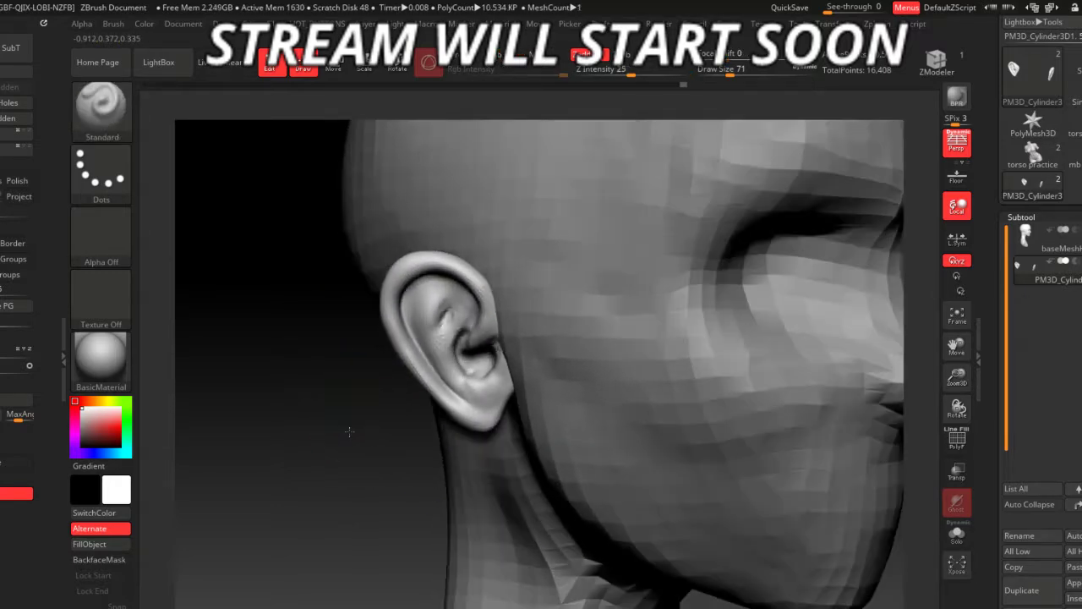
# - Set the Move brush to full strength and turn to a three-quarter view
pyautogui.press('b')
pyautogui.press('m')
pyautogui.press('v')
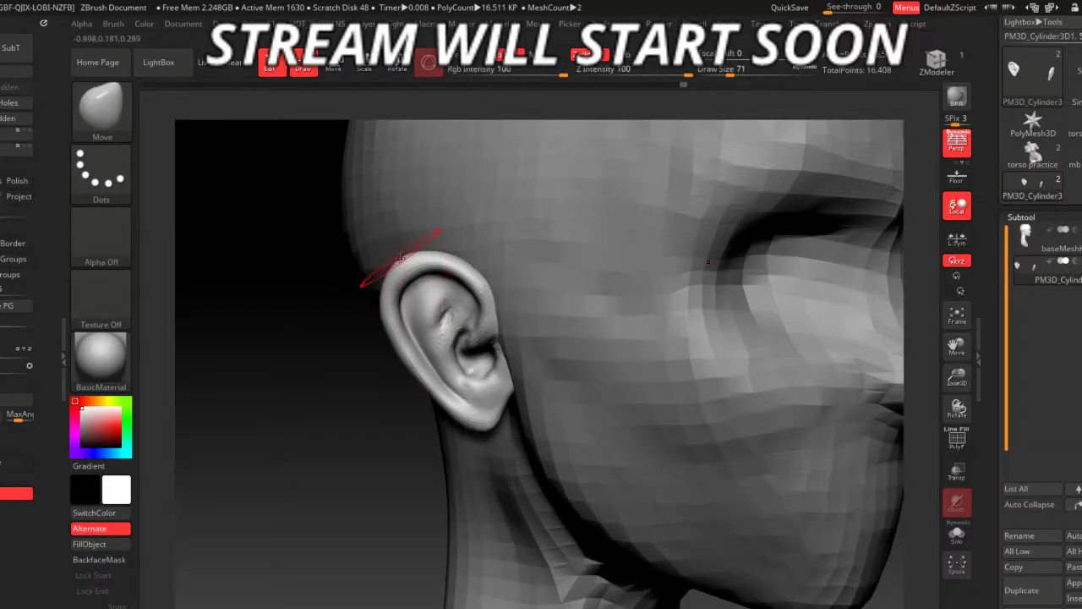
pyautogui.moveTo(350, 268)
pyautogui.mouseDown()
pyautogui.moveTo(307, 287)
pyautogui.moveTo(290, 259)
pyautogui.moveTo(331, 376)
pyautogui.mouseUp()
pyautogui.scroll(5, 330, 383)
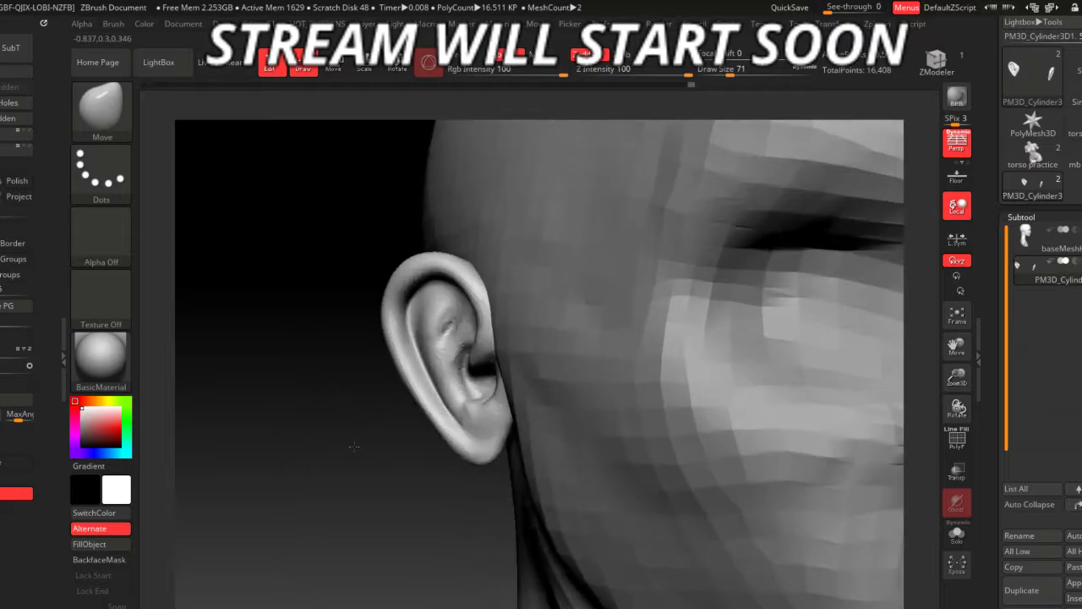
# - Select a smaller DamStandard brush for fine creases and step back to view the whole head
pyautogui.press('b')
pyautogui.press('d')
pyautogui.press('s')
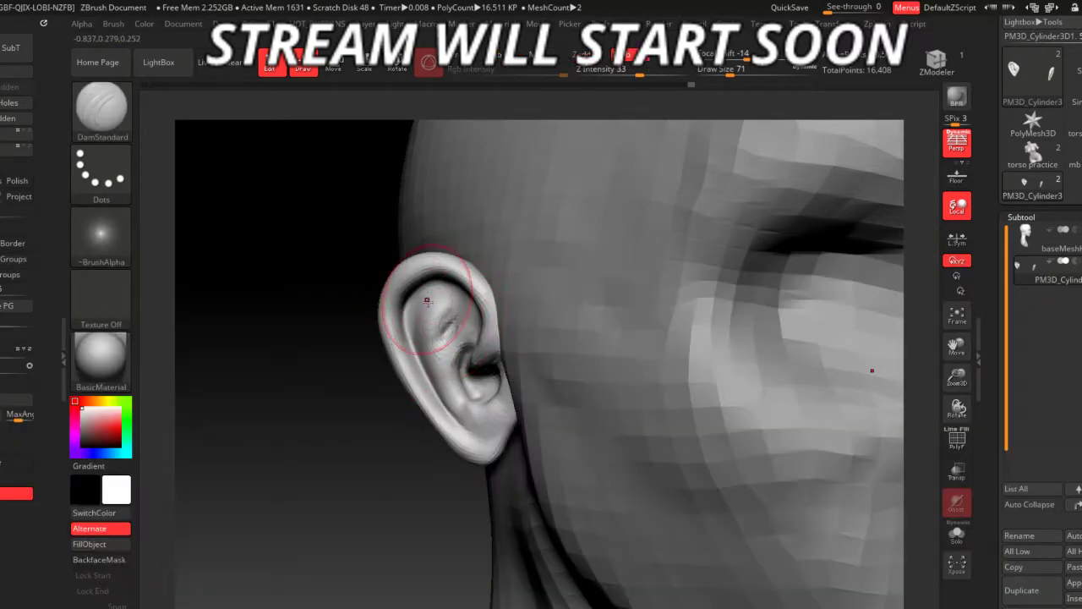
pyautogui.press('space')
pyautogui.moveTo(491, 342); pyautogui.dragTo(461, 342)
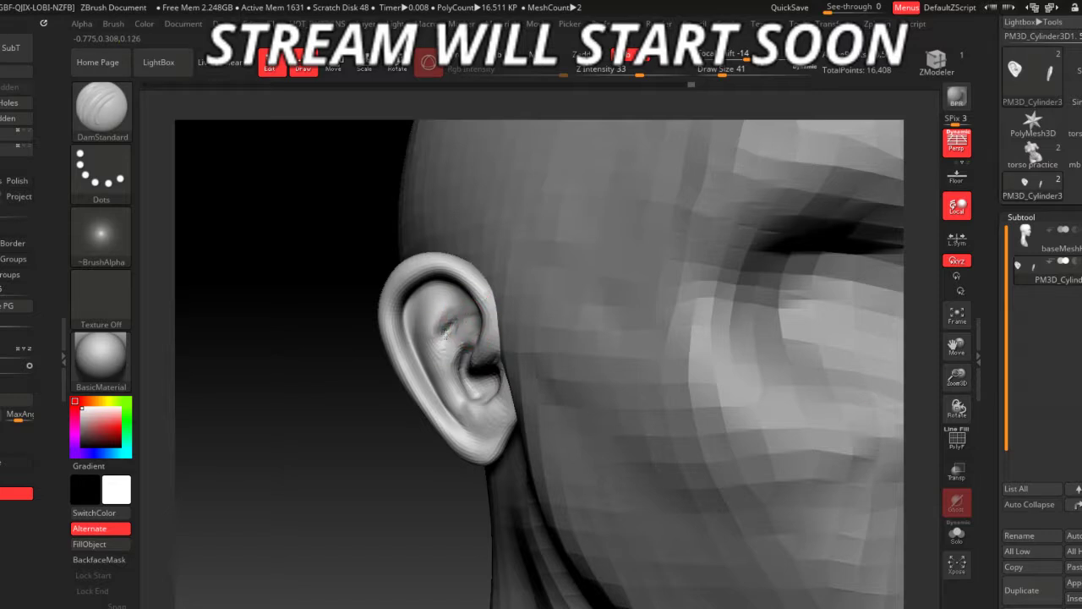
pyautogui.moveTo(355, 435); pyautogui.dragTo(423, 355)
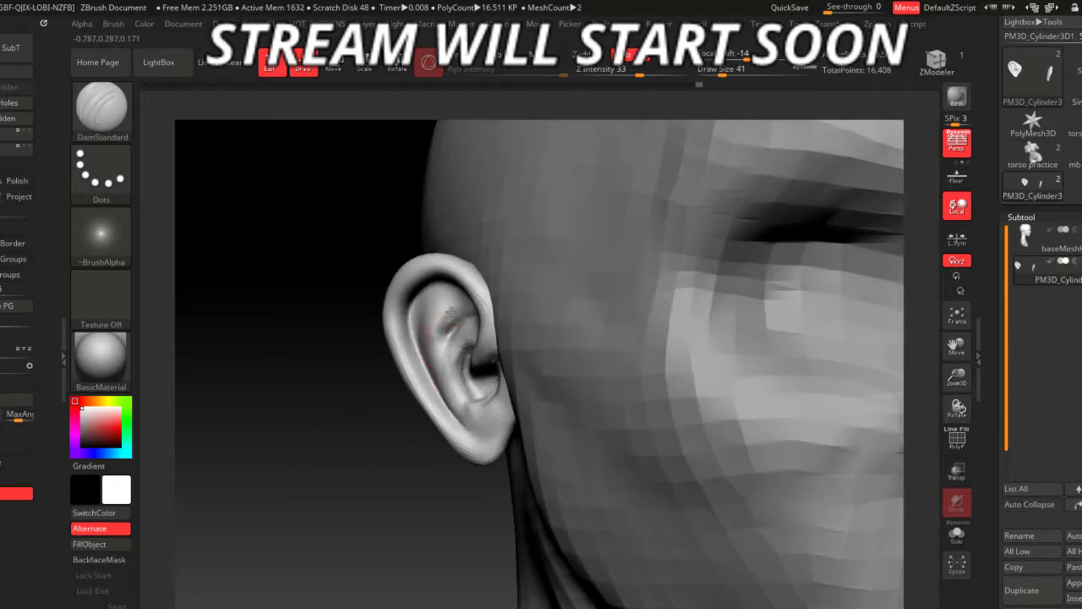
pyautogui.scroll(-2, 403, 411)
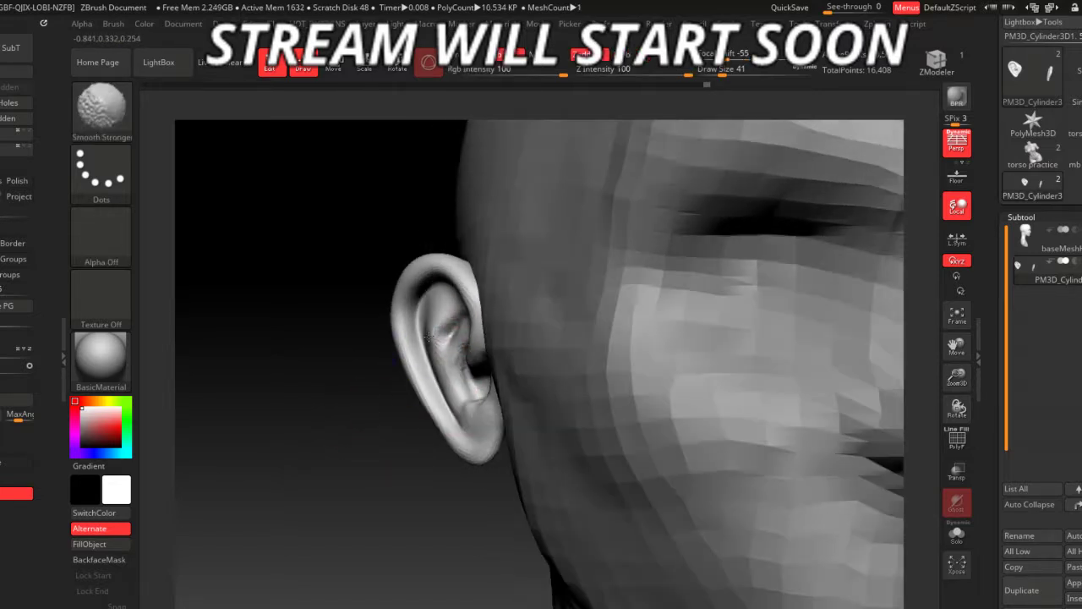
pyautogui.moveTo(399, 440)
pyautogui.mouseDown()
pyautogui.moveTo(379, 449)
pyautogui.moveTo(353, 423)
pyautogui.moveTo(406, 386)
pyautogui.moveTo(401, 439)
pyautogui.moveTo(405, 426)
pyautogui.mouseUp()
pyautogui.scroll(-3, 330, 372)
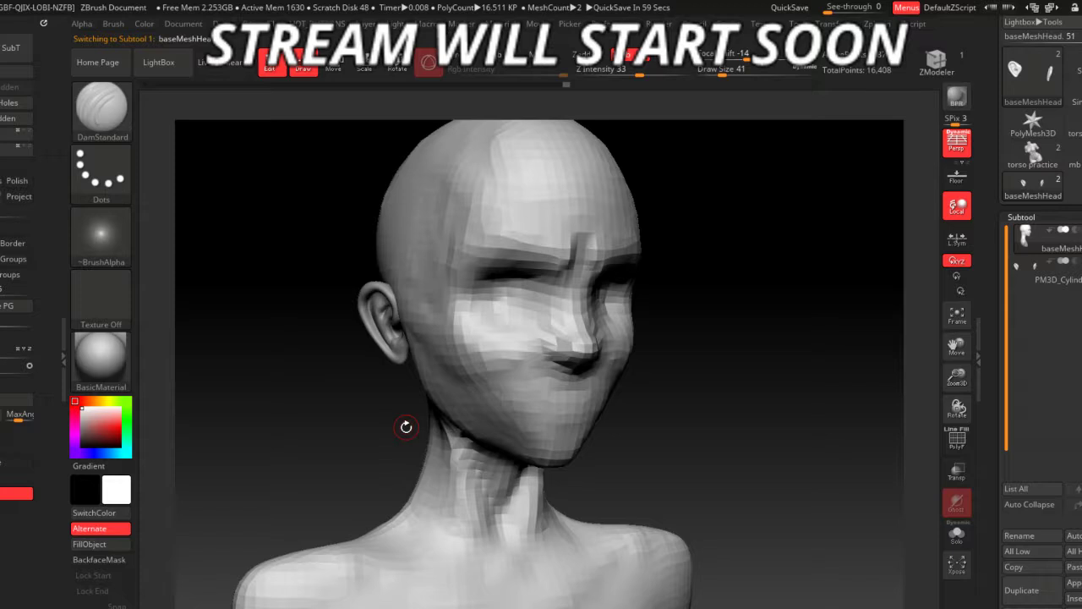
# - Zoom in on the face and smooth its surface with a large Smooth brush
pyautogui.moveTo(688, 515)
pyautogui.mouseDown()
pyautogui.moveTo(633, 452)
pyautogui.moveTo(651, 483)
pyautogui.moveTo(639, 426)
pyautogui.mouseUp()
pyautogui.scroll(3, 633, 451)
pyautogui.scroll(2, 642, 484)
pyautogui.scroll(-3, 651, 482)
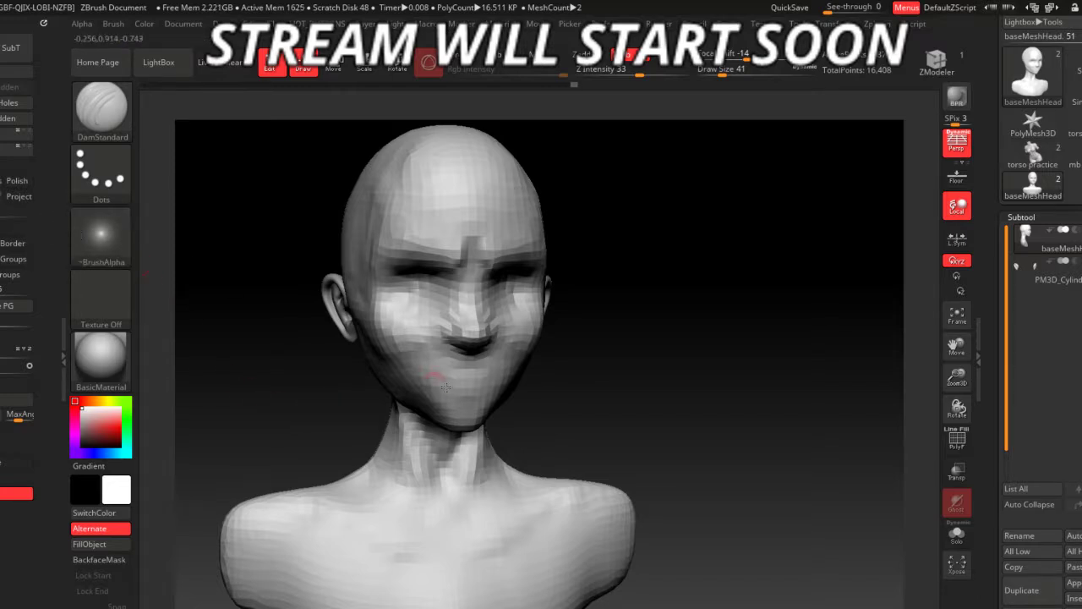
pyautogui.press('space')
pyautogui.press('shift')
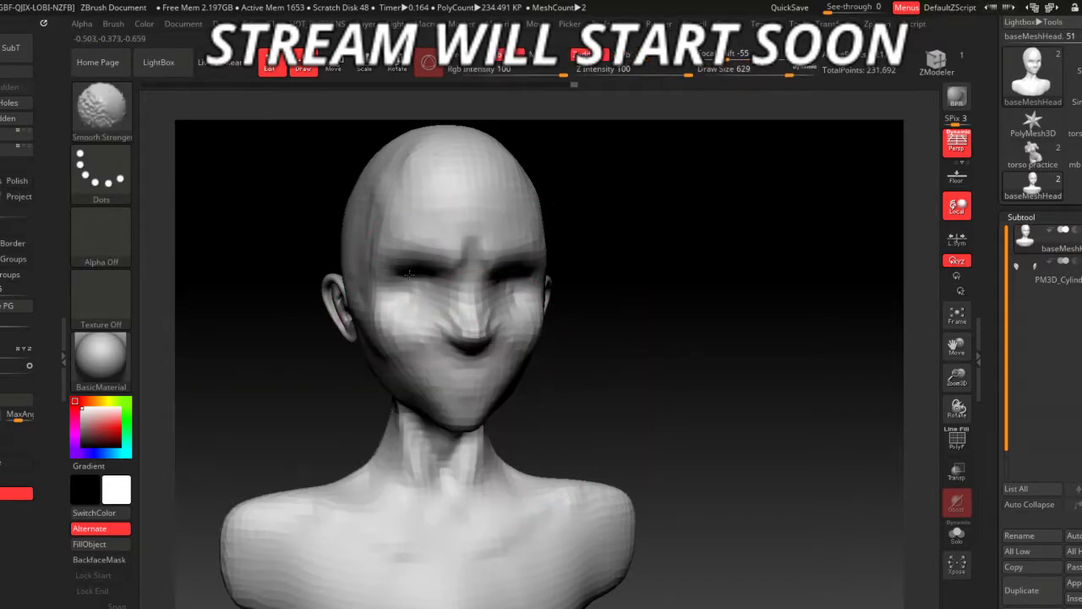
pyautogui.moveTo(440, 287)
pyautogui.keyDown('shift'); pyautogui.mouseDown()
pyautogui.moveTo(549, 355)
pyautogui.moveTo(487, 357)
pyautogui.mouseUp(); pyautogui.keyUp('shift')
pyautogui.moveTo(363, 423)
pyautogui.mouseDown()
pyautogui.moveTo(727, 406)
pyautogui.moveTo(614, 519)
pyautogui.moveTo(491, 435)
pyautogui.moveTo(448, 433)
pyautogui.mouseUp()
# - Select the TrimDynamic brush and raise its Draw Size to 239
pyautogui.press('space')
pyautogui.moveTo(710, 514)
pyautogui.mouseDown()
pyautogui.moveTo(695, 477)
pyautogui.moveTo(669, 482)
pyautogui.mouseUp()
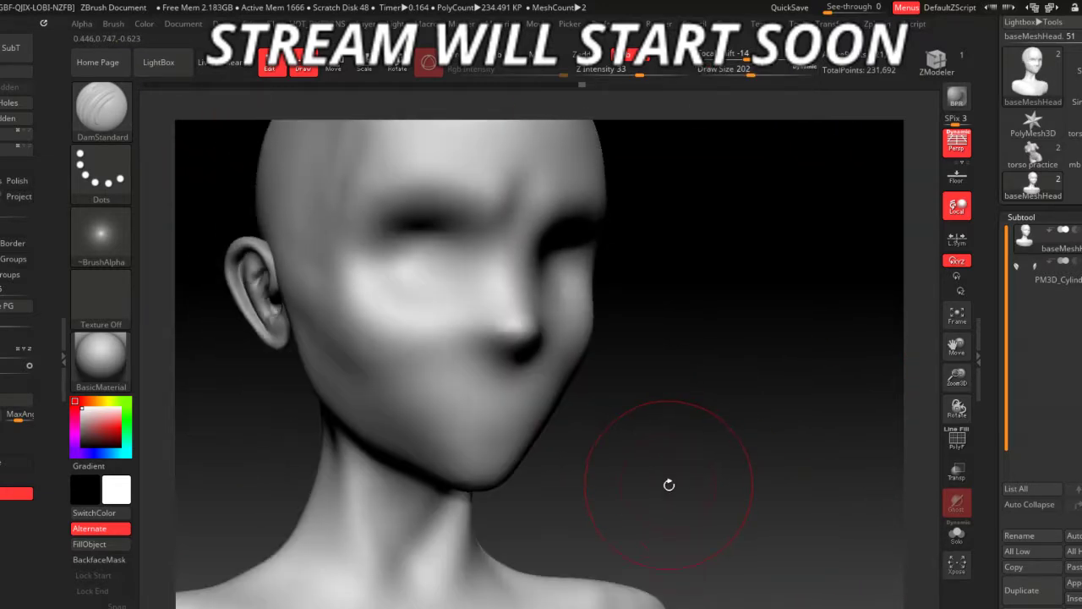
pyautogui.press('b')
pyautogui.press('t')
pyautogui.press('d')
pyautogui.moveTo(214, 528); pyautogui.dragTo(387, 387)
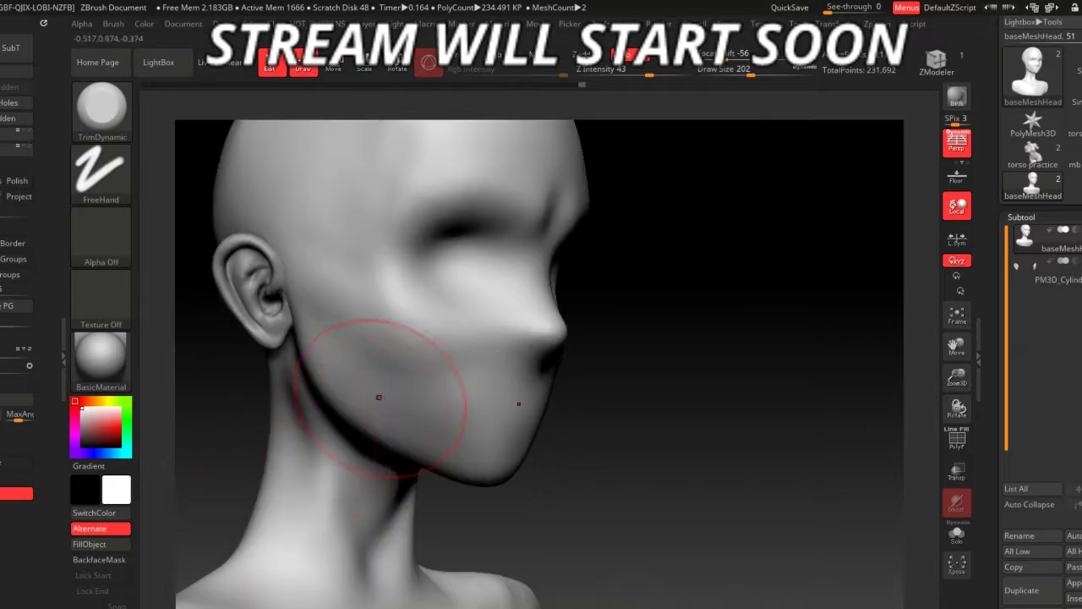
pyautogui.press('space')
pyautogui.moveTo(423, 427); pyautogui.dragTo(452, 430)
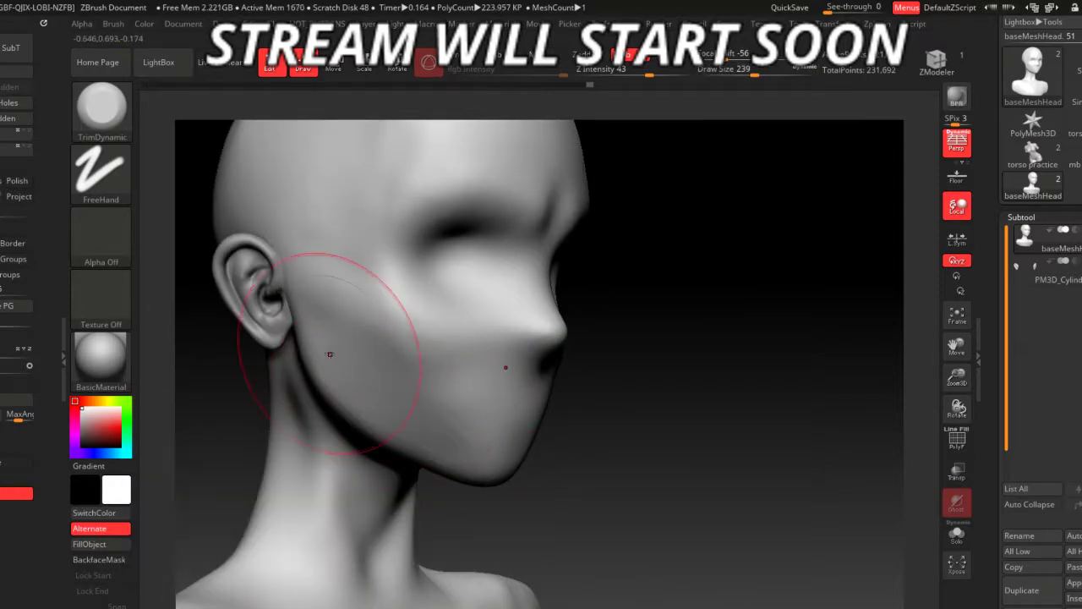
# - Orbit the head from front to left profile to check the jaw and cheek planes
pyautogui.moveTo(330, 354)
pyautogui.mouseDown(button='right')
pyautogui.moveTo(287, 444)
pyautogui.moveTo(334, 356)
pyautogui.mouseUp(button='right')
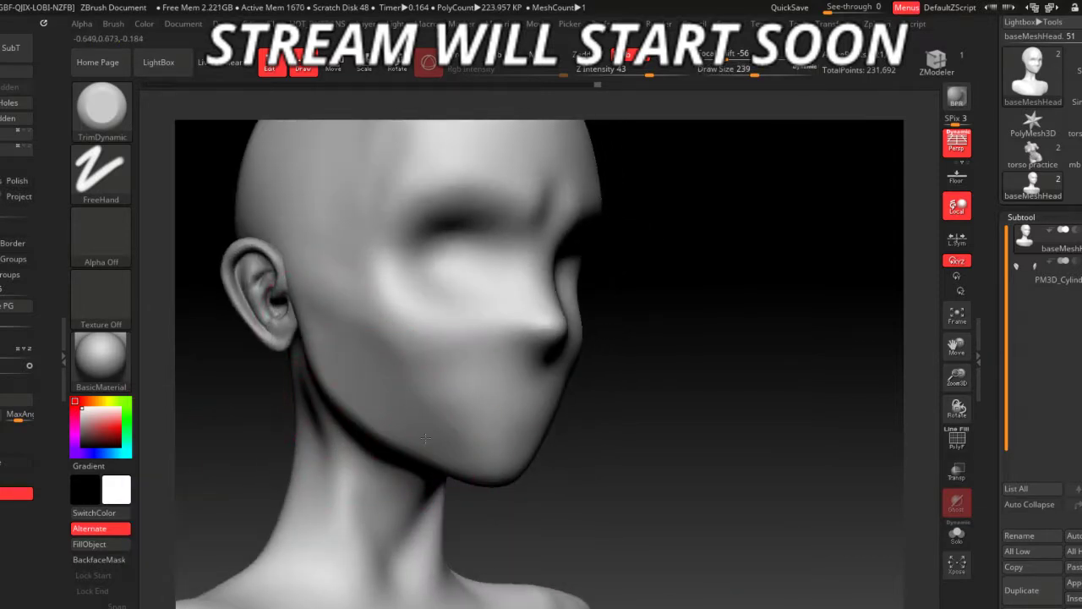
pyautogui.moveTo(425, 437); pyautogui.dragTo(477, 440, button='right')
pyautogui.moveTo(588, 468); pyautogui.dragTo(552, 511, button='right')
pyautogui.moveTo(271, 463); pyautogui.dragTo(394, 481, button='right')
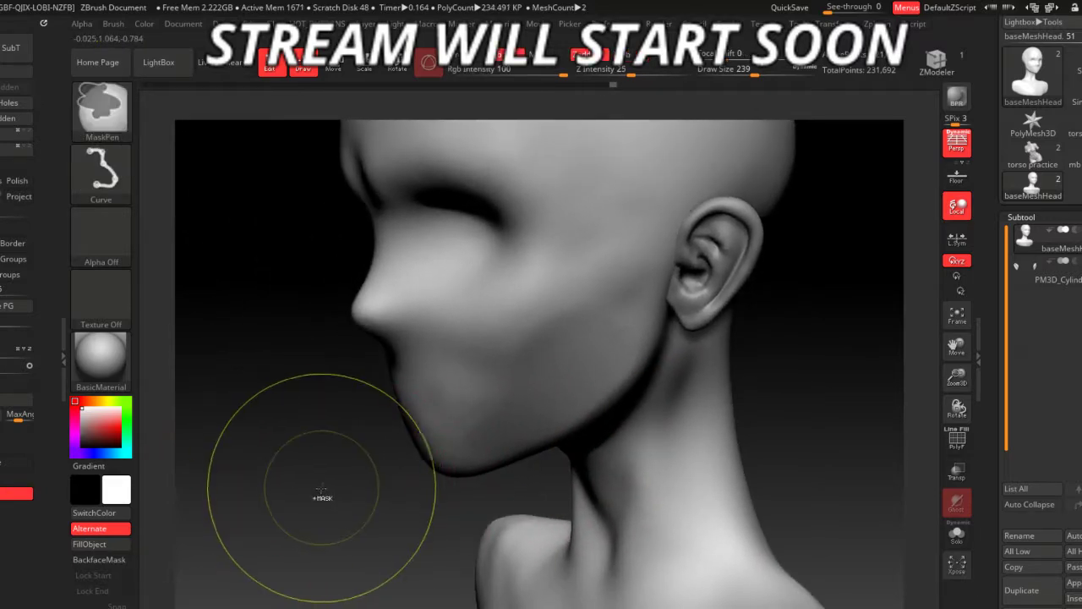
# - Switch to the Move brush with Focal Shift 0 and bring the jaw to the centre of view
pyautogui.moveTo(321, 498); pyautogui.dragTo(343, 453, button='right')
pyautogui.press('b')
pyautogui.press('m')
pyautogui.press('v')
pyautogui.moveTo(467, 437)
pyautogui.mouseDown(button='right')
pyautogui.moveTo(371, 459)
pyautogui.moveTo(445, 417)
pyautogui.moveTo(476, 482)
pyautogui.mouseUp(button='right')
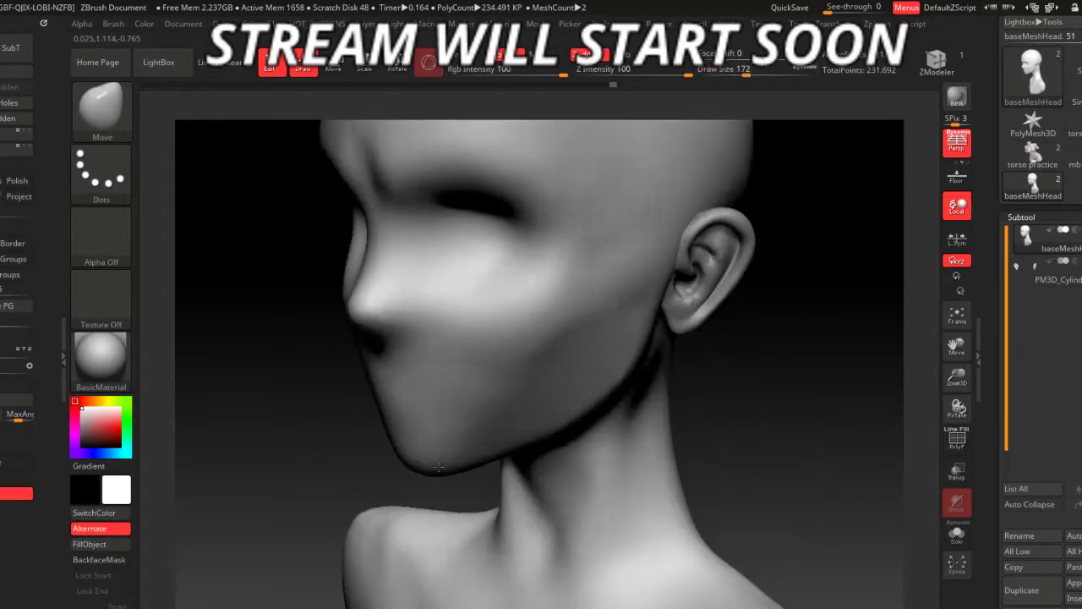
pyautogui.moveTo(326, 387)
pyautogui.keyDown('alt'); pyautogui.mouseDown(button='right')
pyautogui.moveTo(491, 510)
pyautogui.moveTo(395, 465)
pyautogui.mouseUp(button='right'); pyautogui.keyUp('alt')
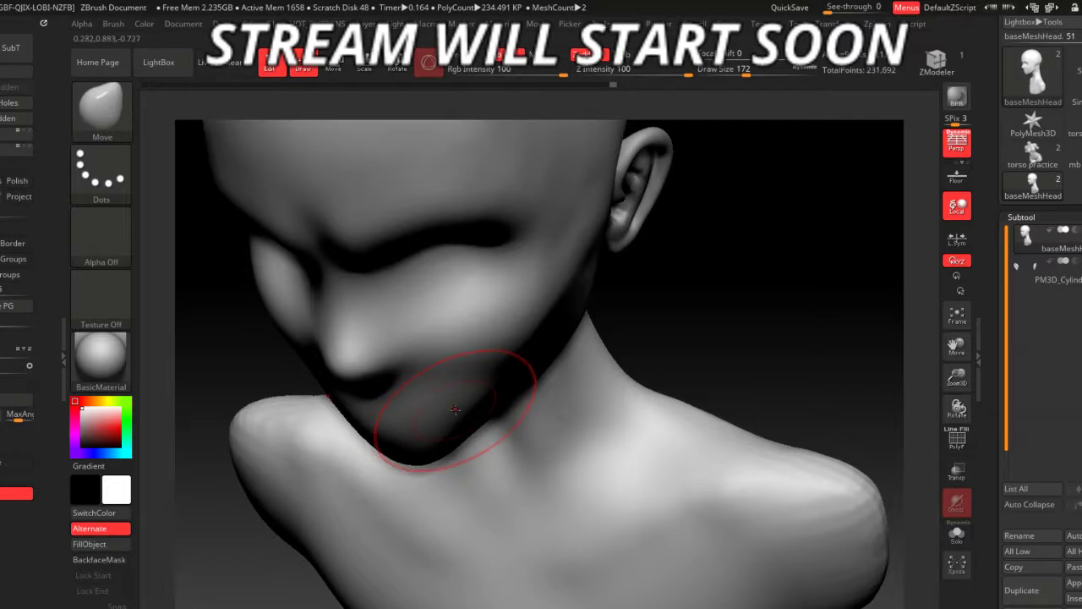
# - Reshape the nose in side profile with the Move brush, shrinking it from size 108 to 62
pyautogui.moveTo(717, 339)
pyautogui.mouseDown(button='right')
pyautogui.moveTo(725, 355)
pyautogui.moveTo(652, 415)
pyautogui.moveTo(641, 466)
pyautogui.moveTo(688, 447)
pyautogui.moveTo(560, 316)
pyautogui.mouseUp(button='right')
pyautogui.press('space')
pyautogui.moveTo(528, 317); pyautogui.dragTo(521, 317)
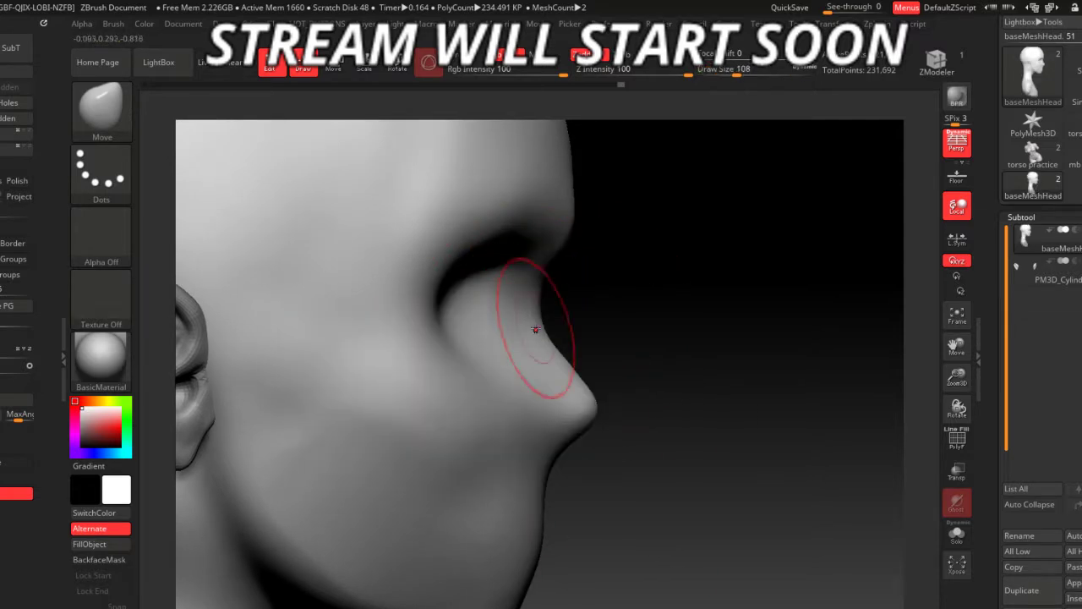
pyautogui.moveTo(640, 426)
pyautogui.mouseDown(button='right')
pyautogui.moveTo(466, 434)
pyautogui.moveTo(434, 411)
pyautogui.moveTo(536, 386)
pyautogui.mouseUp(button='right')
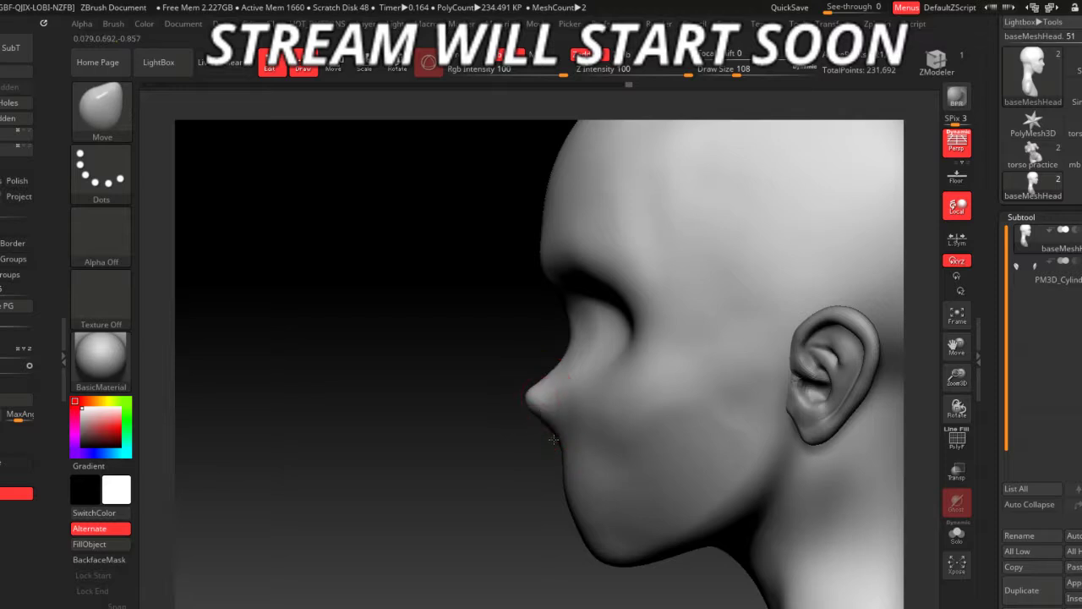
pyautogui.moveTo(541, 425)
pyautogui.mouseDown(button='right')
pyautogui.moveTo(524, 431)
pyautogui.moveTo(516, 454)
pyautogui.mouseUp(button='right')
pyautogui.press('space')
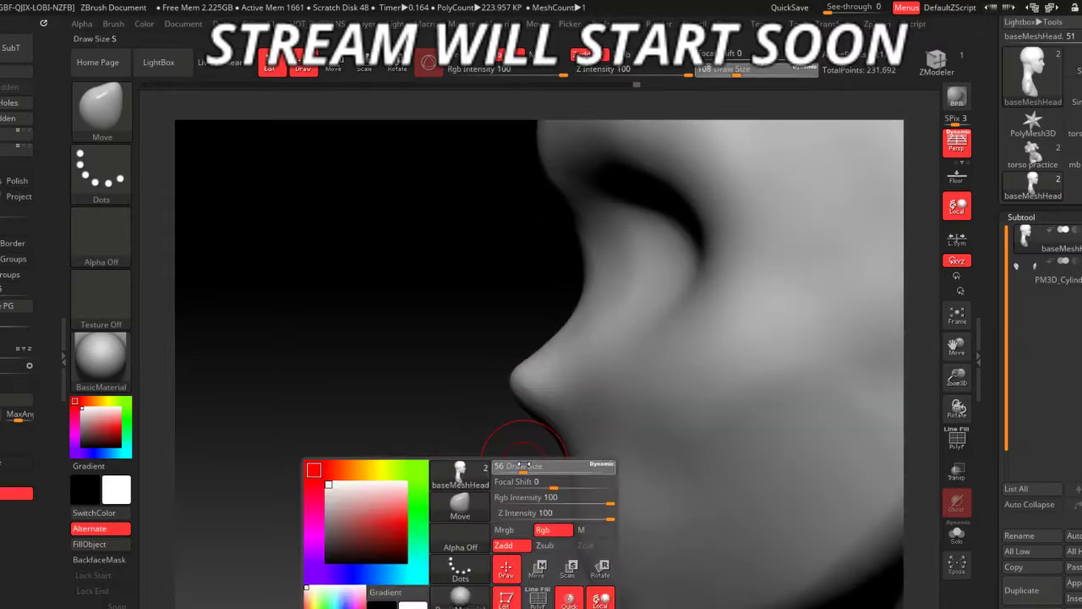
pyautogui.moveTo(533, 422); pyautogui.dragTo(528, 420)
pyautogui.press('space')
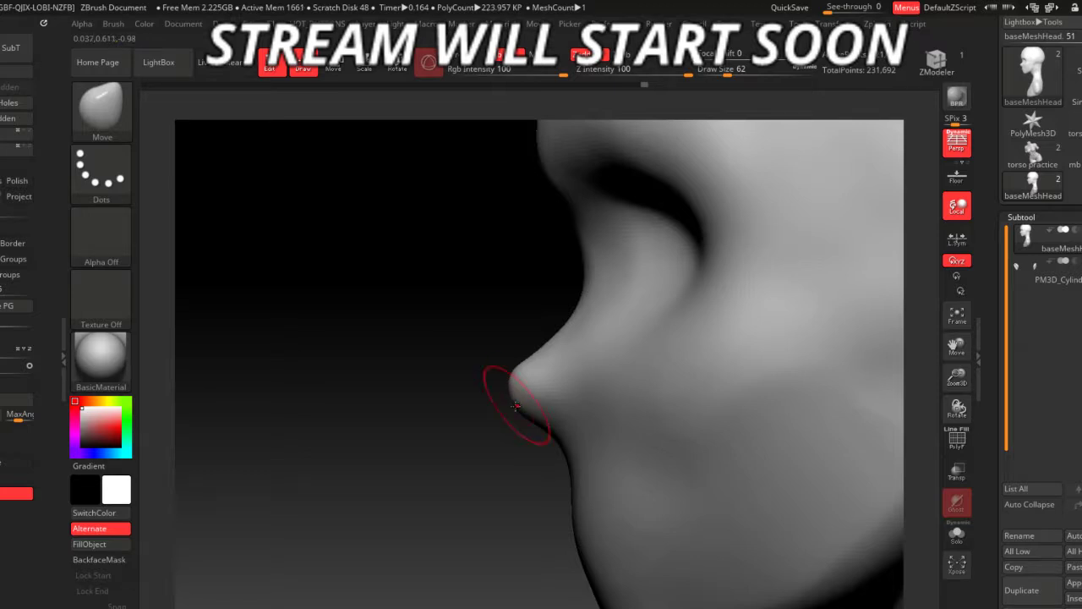
# - Enlarge the Move brush to size 140 and push the chin and nose tip from below
pyautogui.press('f')
pyautogui.moveTo(515, 406)
pyautogui.mouseDown(button='right')
pyautogui.moveTo(635, 515)
pyautogui.moveTo(639, 506)
pyautogui.moveTo(652, 572)
pyautogui.moveTo(652, 531)
pyautogui.mouseUp(button='right')
pyautogui.press('space')
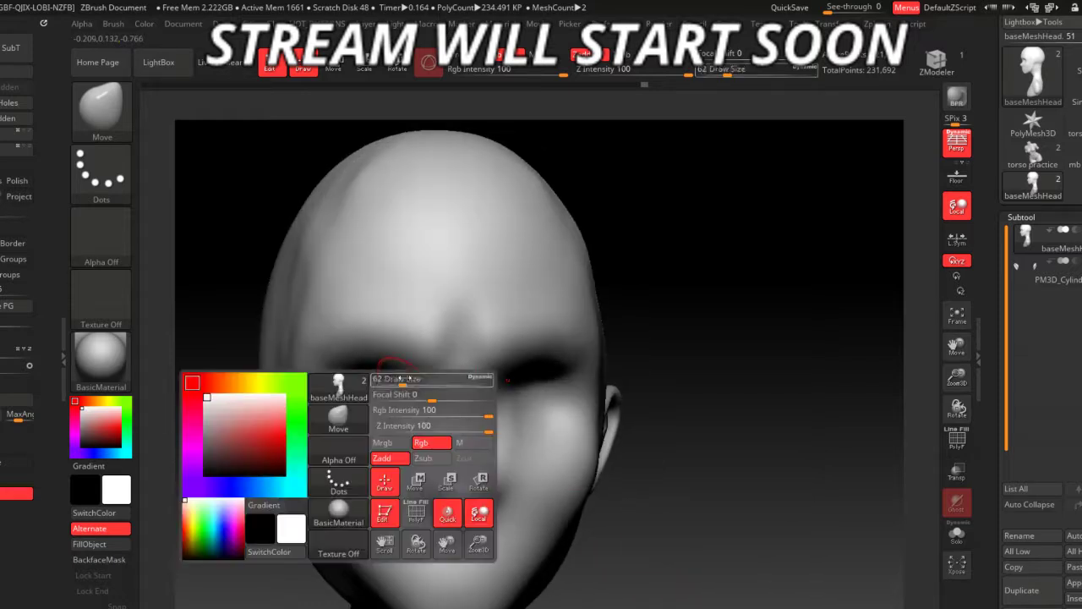
pyautogui.moveTo(409, 378); pyautogui.dragTo(440, 379)
pyautogui.moveTo(555, 434)
pyautogui.mouseDown(button='right')
pyautogui.moveTo(725, 437)
pyautogui.moveTo(688, 459)
pyautogui.moveTo(371, 443)
pyautogui.moveTo(536, 406)
pyautogui.moveTo(358, 398)
pyautogui.mouseUp(button='right')
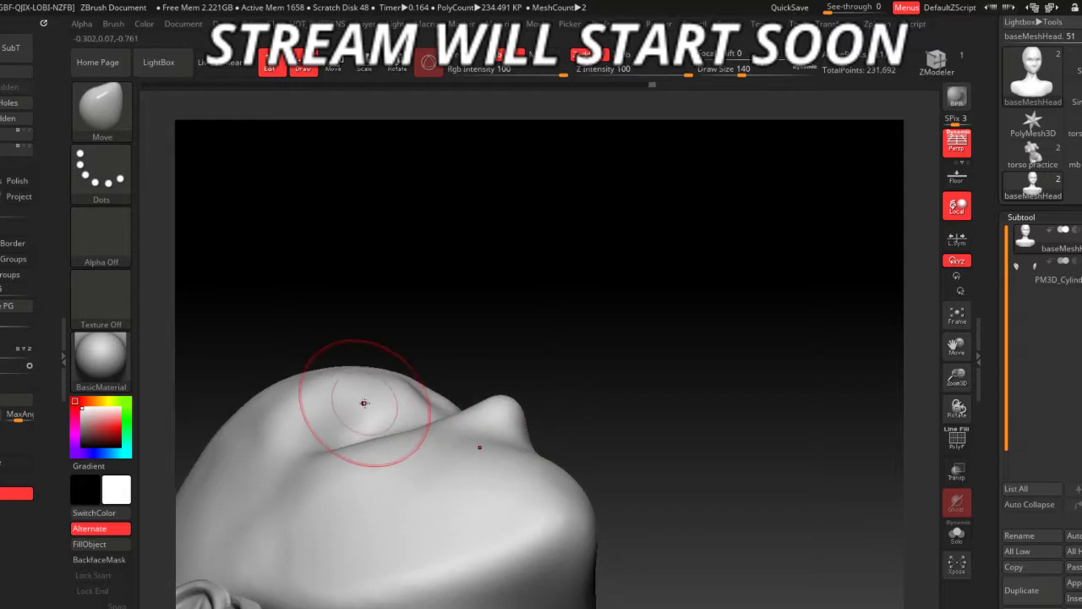
pyautogui.moveTo(385, 327); pyautogui.dragTo(350, 410, button='right')
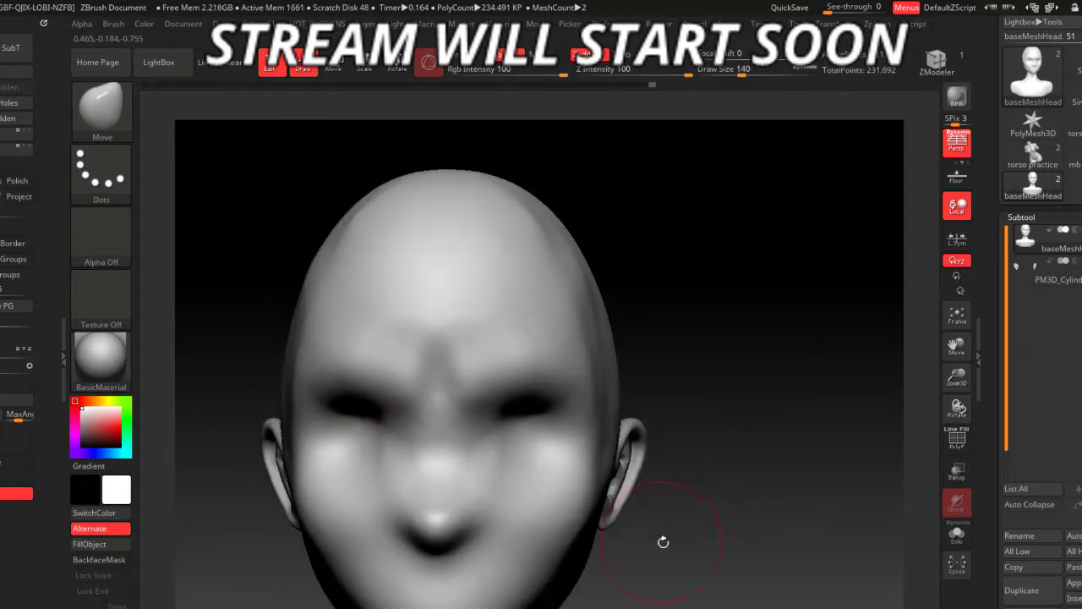
# - Shift-smooth the face from a three-quarter view, then check it from the front
pyautogui.moveTo(665, 541)
pyautogui.mouseDown(button='right')
pyautogui.moveTo(404, 327)
pyautogui.moveTo(484, 291)
pyautogui.mouseUp(button='right')
pyautogui.press('shift')
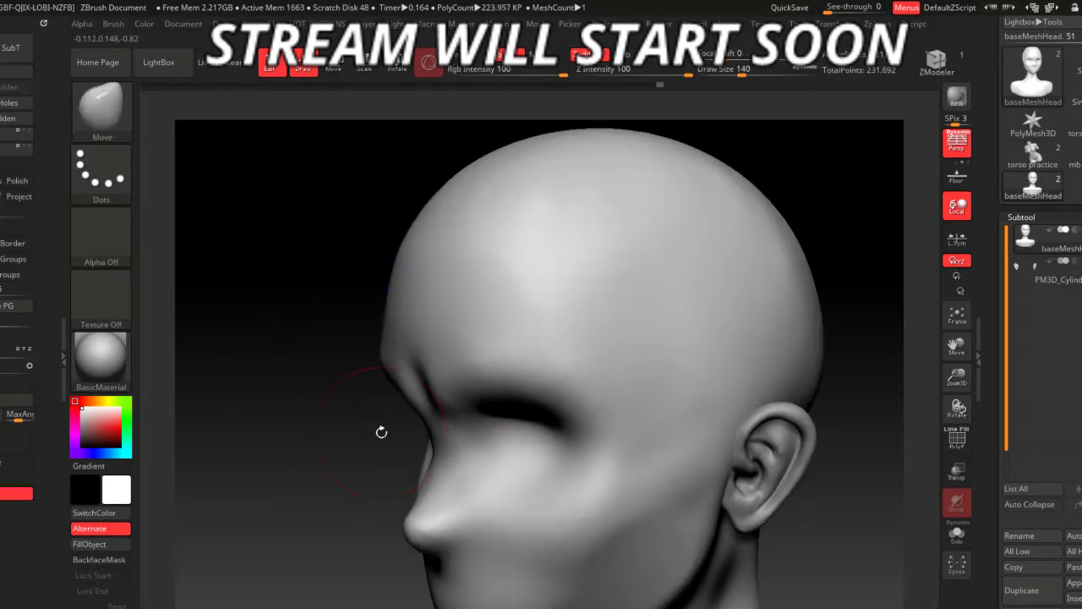
pyautogui.moveTo(381, 430)
pyautogui.keyDown('alt'); pyautogui.mouseDown(button='right')
pyautogui.moveTo(323, 358)
pyautogui.moveTo(620, 394)
pyautogui.moveTo(671, 507)
pyautogui.moveTo(459, 454)
pyautogui.mouseUp(button='right'); pyautogui.keyUp('alt')
pyautogui.keyDown('shift'); pyautogui.moveTo(378, 412); pyautogui.dragTo(406, 351, button='right'); pyautogui.keyUp('shift')
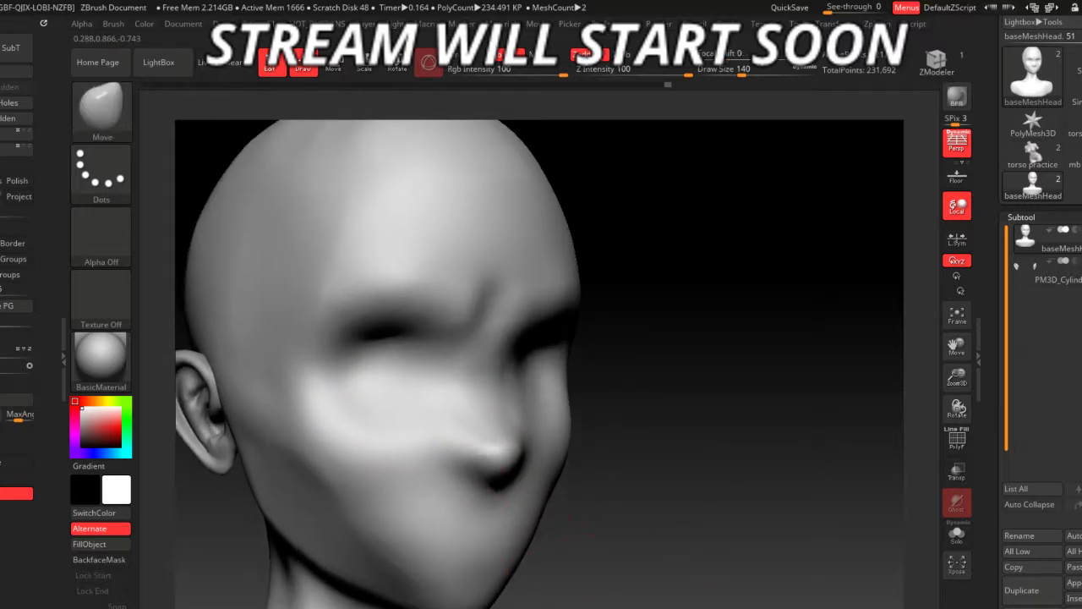
# - Build up clay around the eye sockets with ClayBuildup and smooth the area back
pyautogui.press('b')
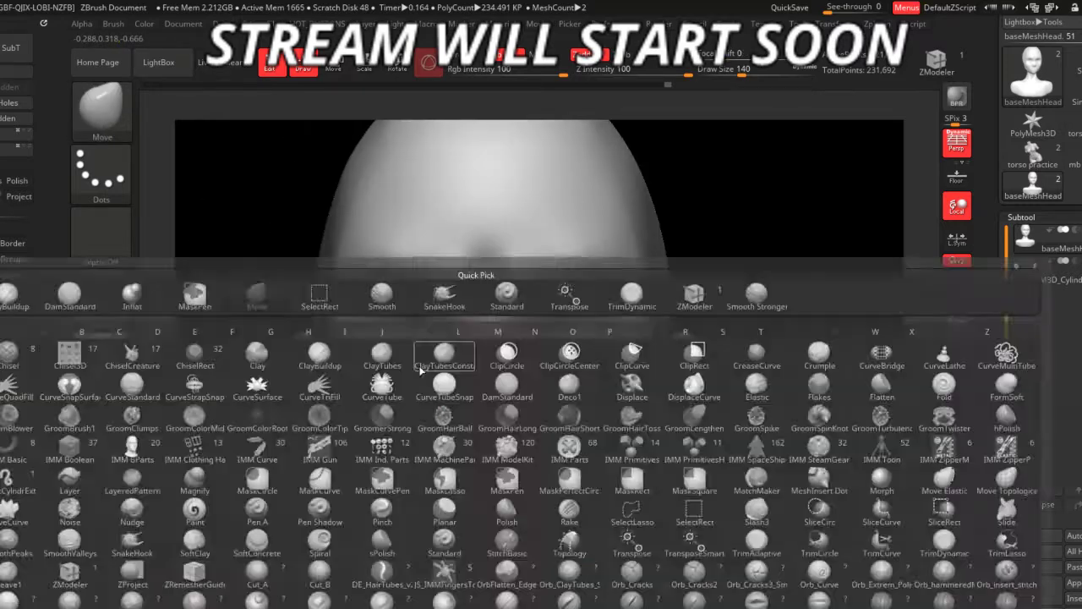
pyautogui.press('c')
pyautogui.press('b')
pyautogui.moveTo(410, 344); pyautogui.dragTo(406, 360)
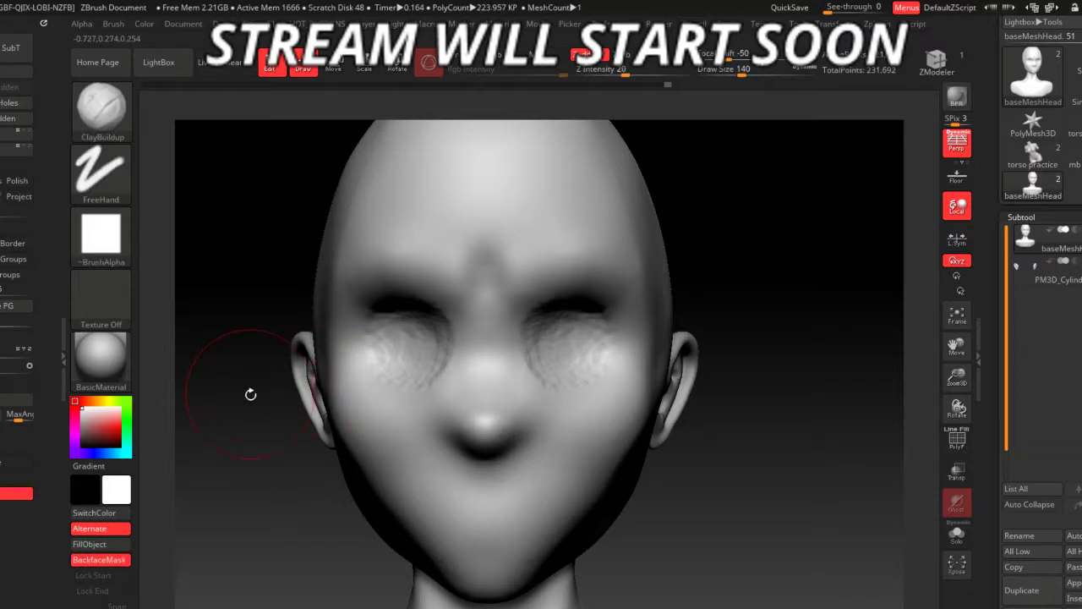
pyautogui.moveTo(250, 394); pyautogui.dragTo(423, 338)
pyautogui.moveTo(628, 536)
pyautogui.keyDown('shift'); pyautogui.mouseDown()
pyautogui.moveTo(292, 529)
pyautogui.moveTo(415, 429)
pyautogui.mouseUp(); pyautogui.keyUp('shift')
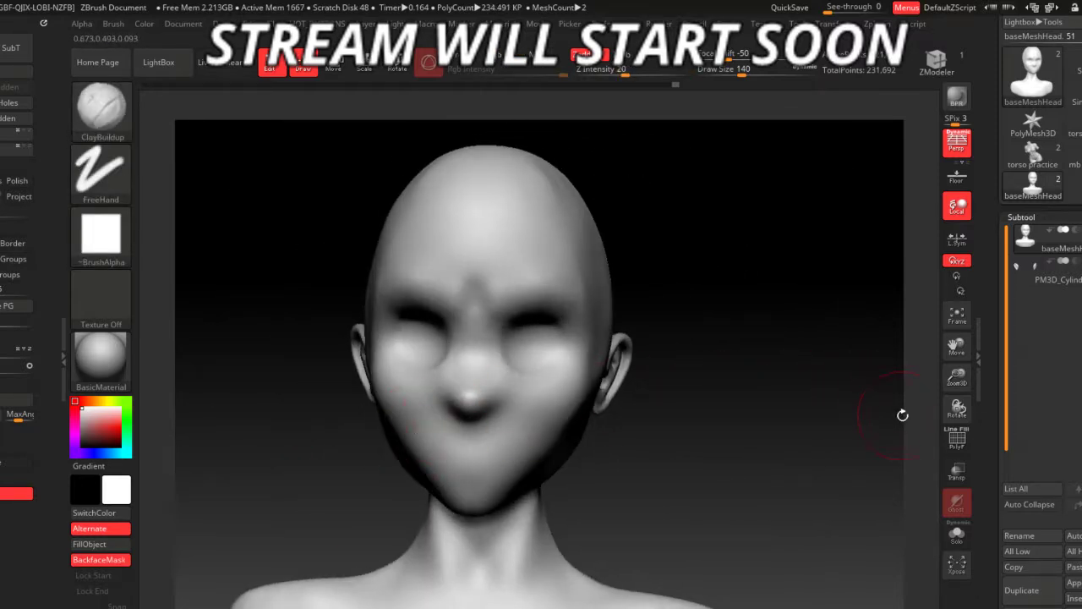
pyautogui.moveTo(901, 415)
pyautogui.mouseDown()
pyautogui.moveTo(911, 415)
pyautogui.moveTo(914, 582)
pyautogui.mouseUp()
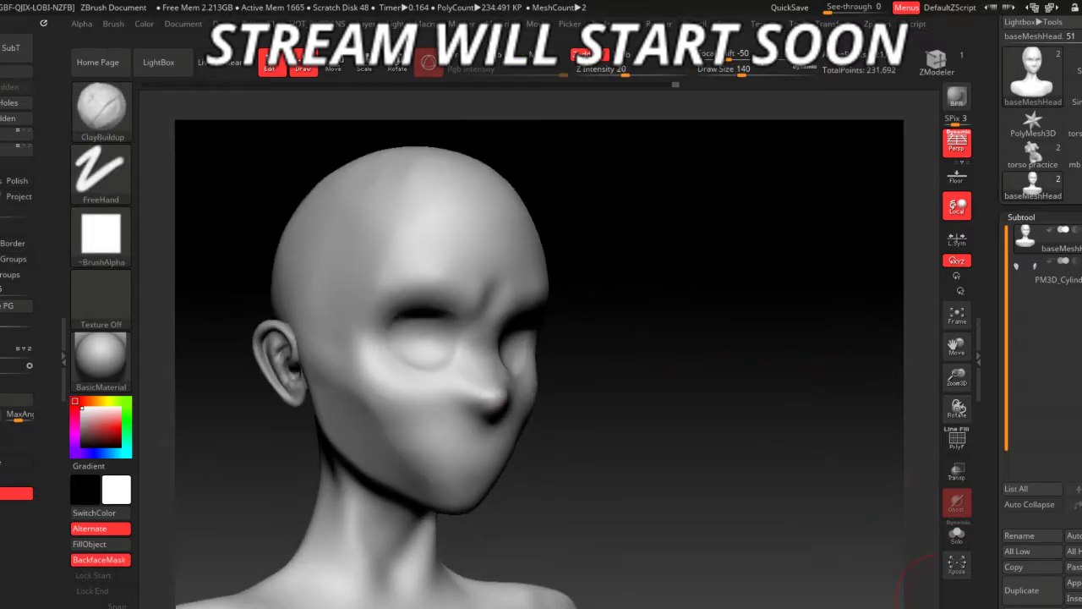
# - Scroll the Subtool panel and look through the Insert mesh choices
pyautogui.scroll(-2, 998, 583)
pyautogui.scroll(-2, 998, 584)
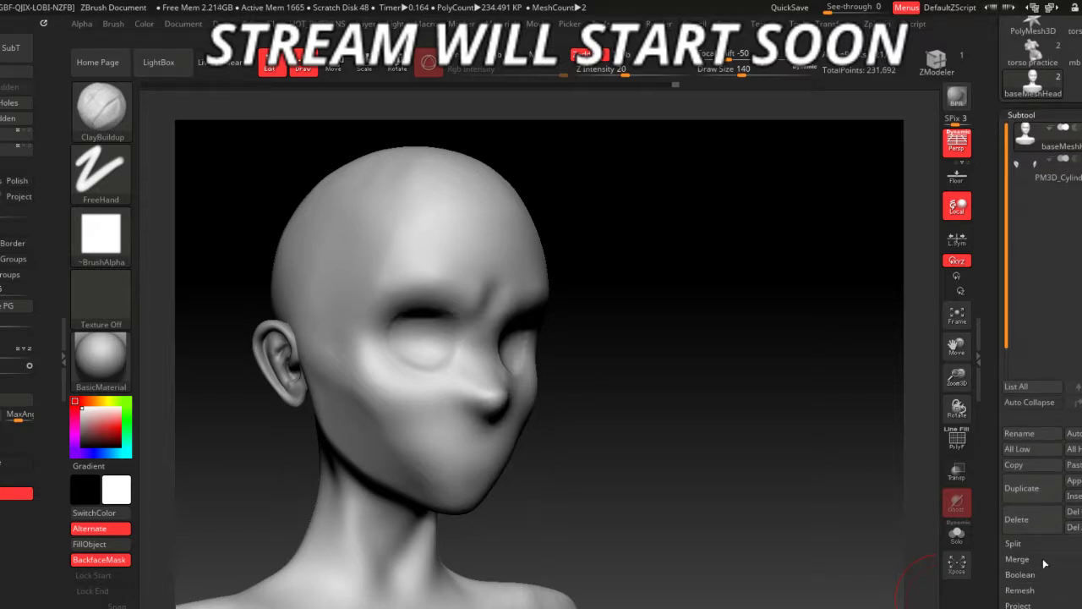
pyautogui.click(1071, 496)
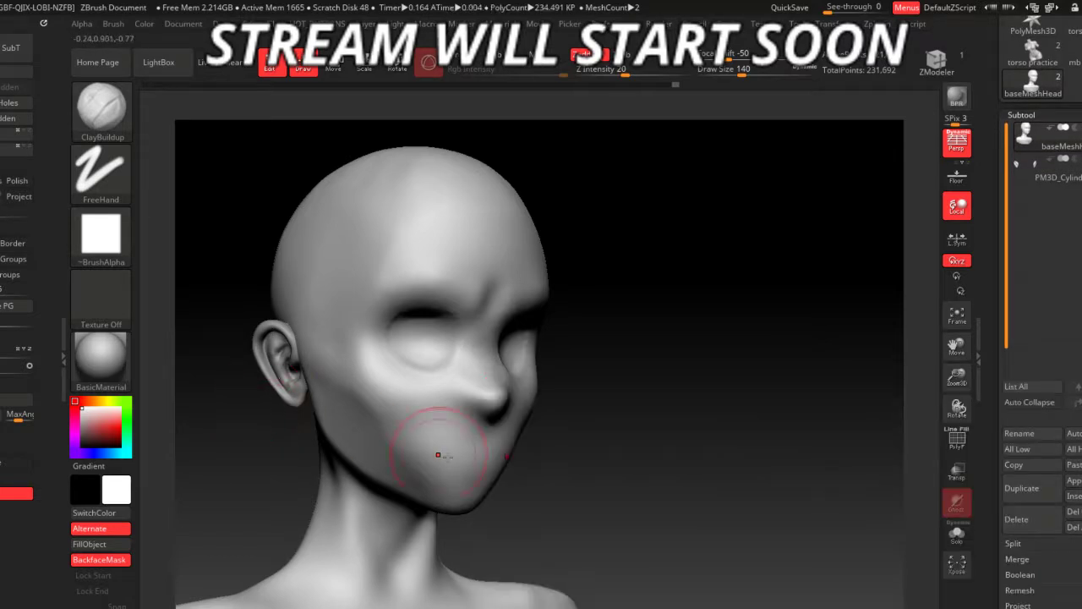
pyautogui.moveTo(438, 455)
pyautogui.mouseDown()
pyautogui.moveTo(586, 468)
pyautogui.moveTo(644, 488)
pyautogui.moveTo(691, 480)
pyautogui.moveTo(736, 430)
pyautogui.moveTo(362, 423)
pyautogui.mouseUp()
# - Make the PM3D_Cylinder3 ear the active subtool and nudge its earlobe with a size-44 Move brush
pyautogui.keyDown('alt'); pyautogui.click(229, 446); pyautogui.keyUp('alt')
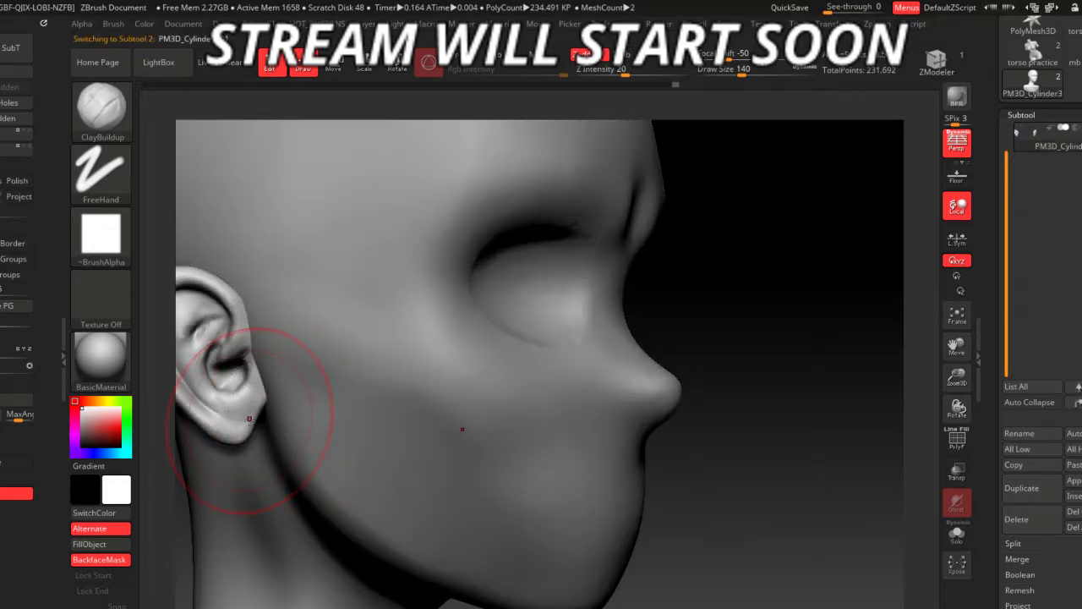
pyautogui.press('b')
pyautogui.press('m')
pyautogui.press('v')
pyautogui.press('space')
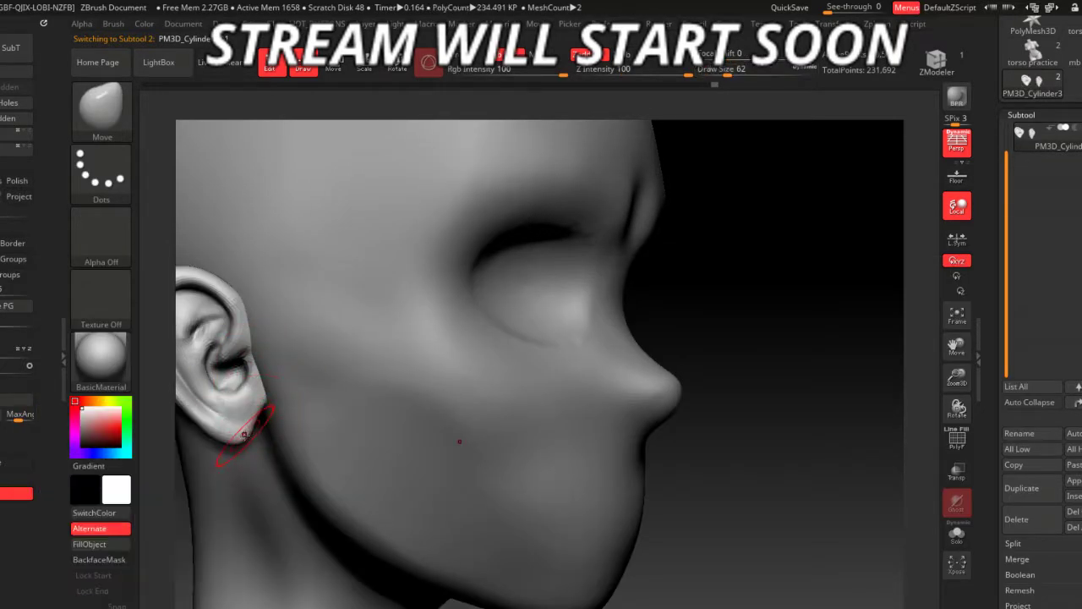
pyautogui.press('space')
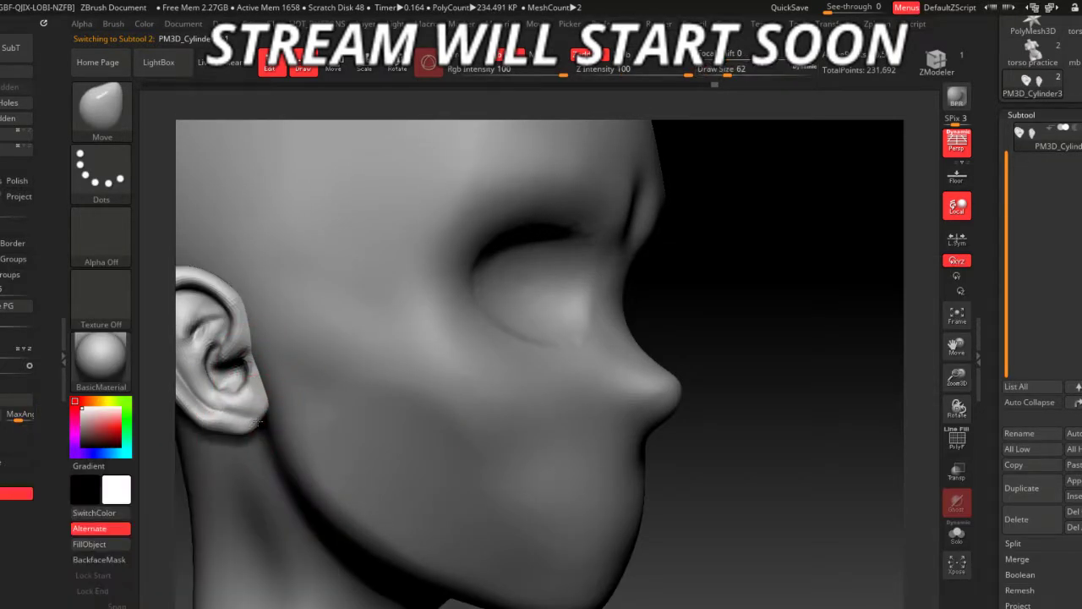
pyautogui.keyDown('alt'); pyautogui.click(256, 420); pyautogui.keyUp('alt')
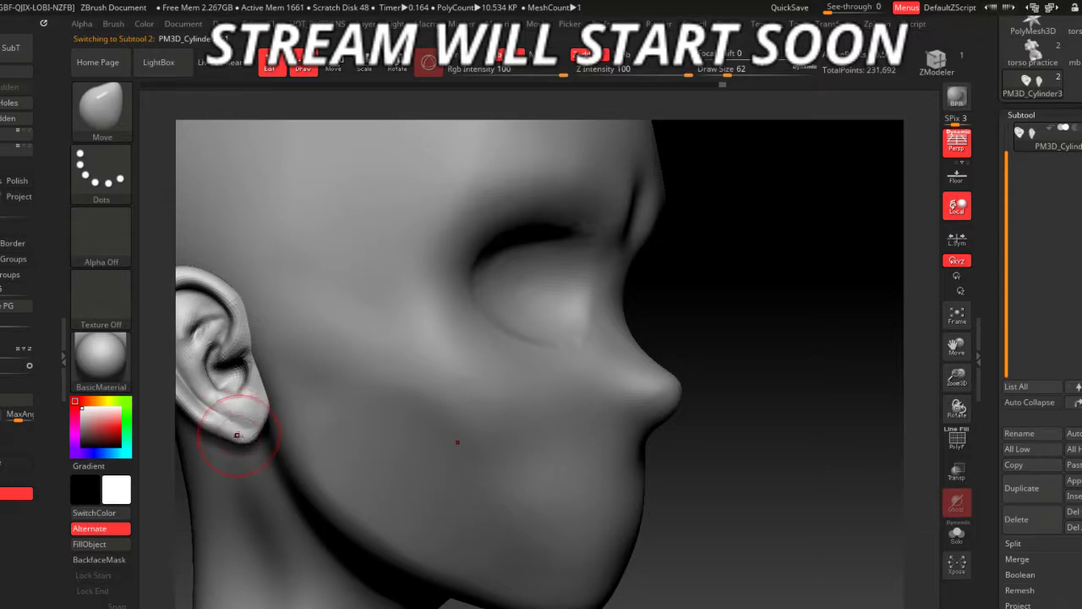
pyautogui.press('space')
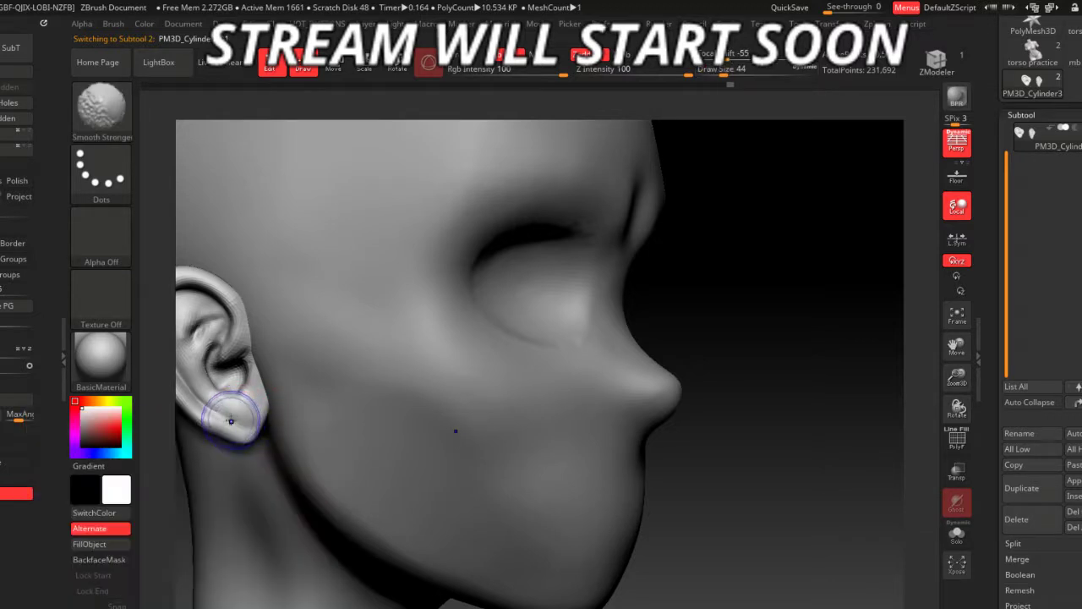
pyautogui.moveTo(451, 443); pyautogui.dragTo(749, 419)
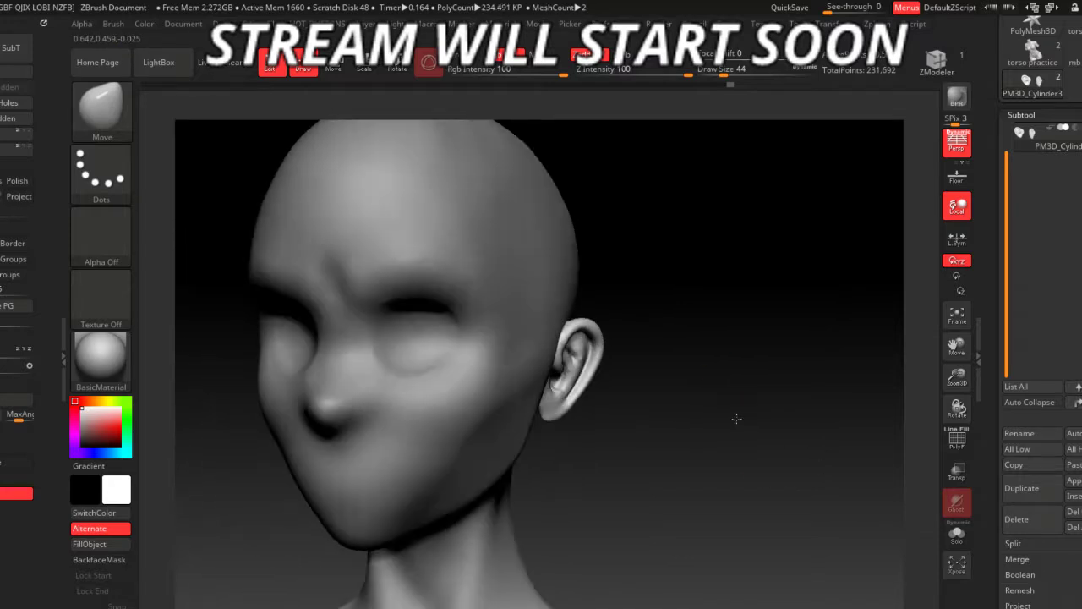
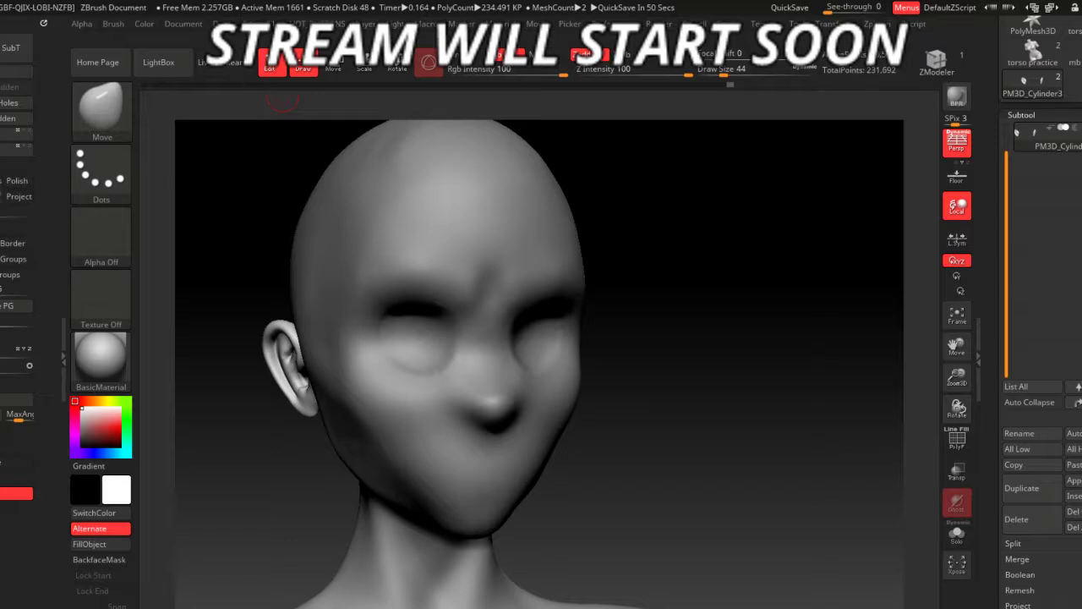
# - From a front view, insert a Sphere3D subtool into the head model
pyautogui.moveTo(566, 530)
pyautogui.mouseDown()
pyautogui.moveTo(676, 454)
pyautogui.moveTo(1054, 504)
pyautogui.mouseUp()
pyautogui.click(1072, 496)
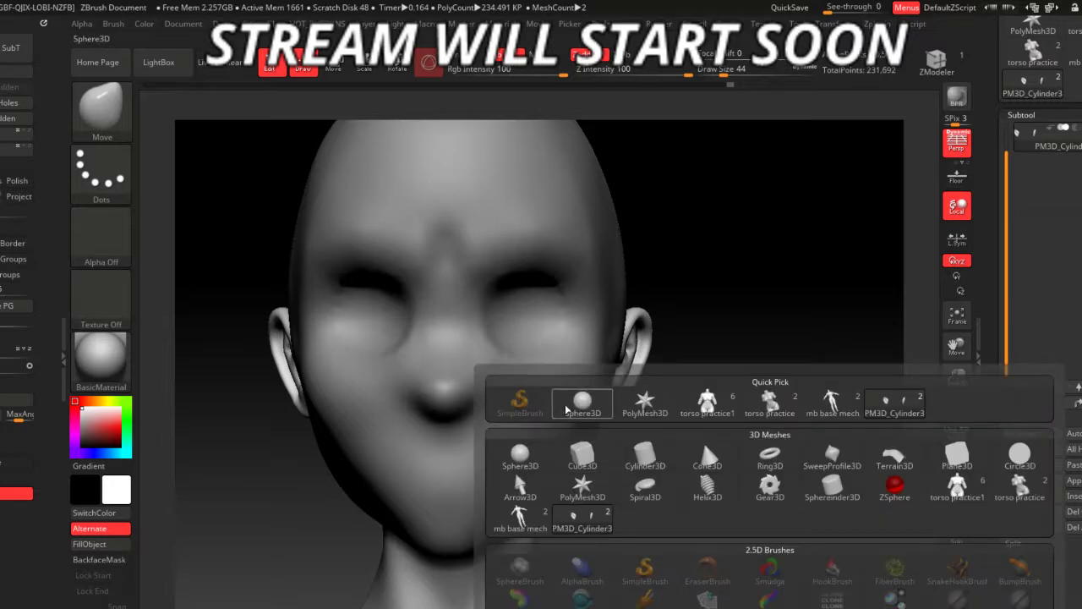
pyautogui.click(566, 410)
pyautogui.moveTo(777, 406); pyautogui.dragTo(685, 350)
# - Scale the sphere down to eyeball size and push it forward toward the face
pyautogui.press('e')
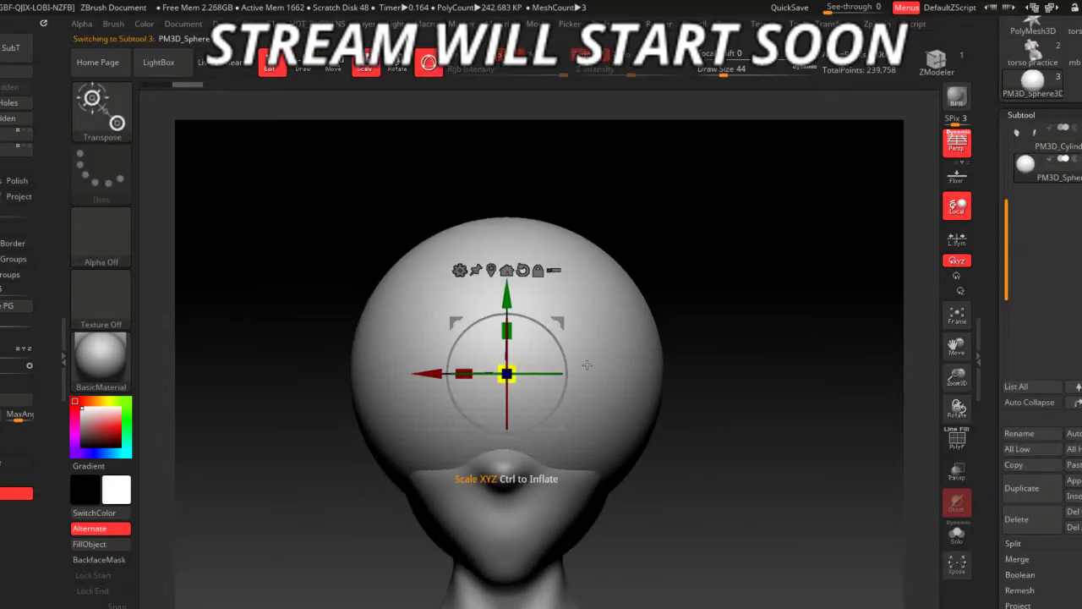
pyautogui.moveTo(510, 366); pyautogui.dragTo(471, 414)
pyautogui.press('w')
pyautogui.keyDown('shift'); pyautogui.moveTo(279, 380); pyautogui.dragTo(440, 380); pyautogui.keyUp('shift')
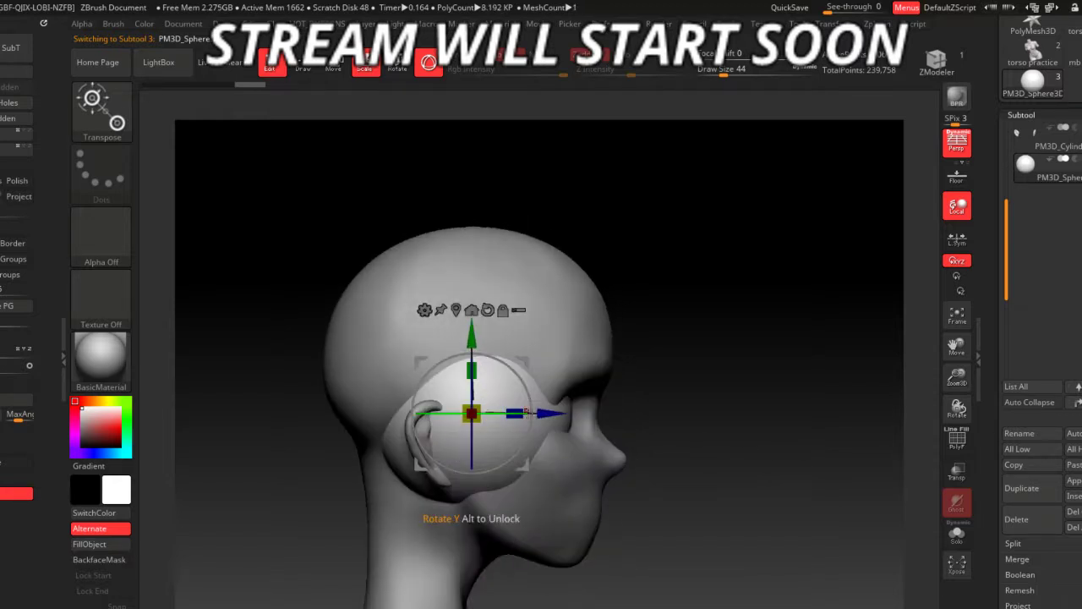
pyautogui.moveTo(537, 415); pyautogui.dragTo(643, 420)
pyautogui.moveTo(578, 414); pyautogui.dragTo(549, 436)
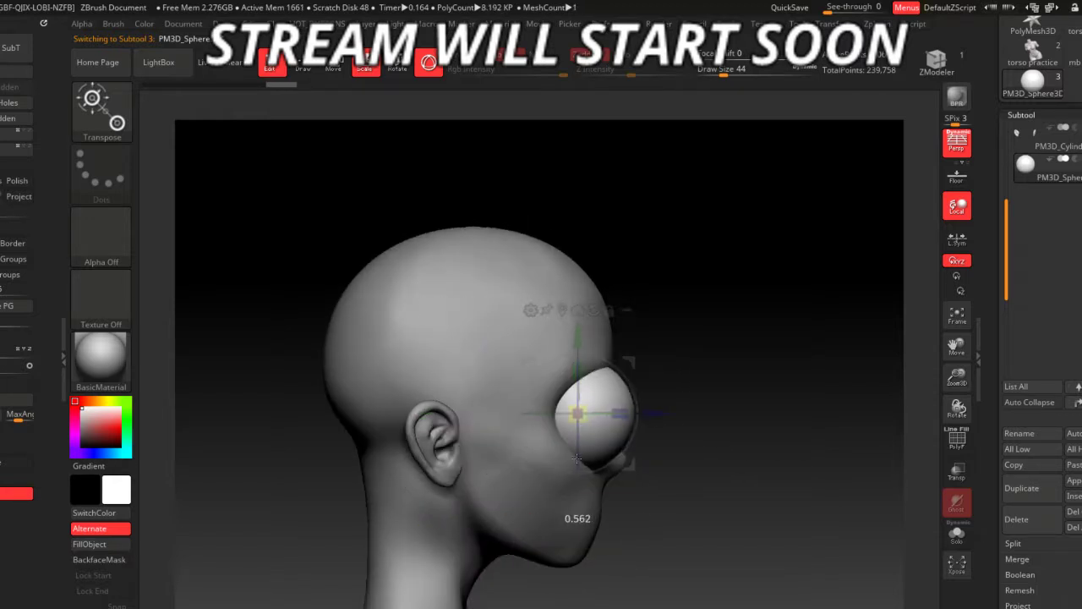
# - Slide the eyeball sideways and back so it sits in the left eye socket
pyautogui.moveTo(803, 490); pyautogui.dragTo(592, 490)
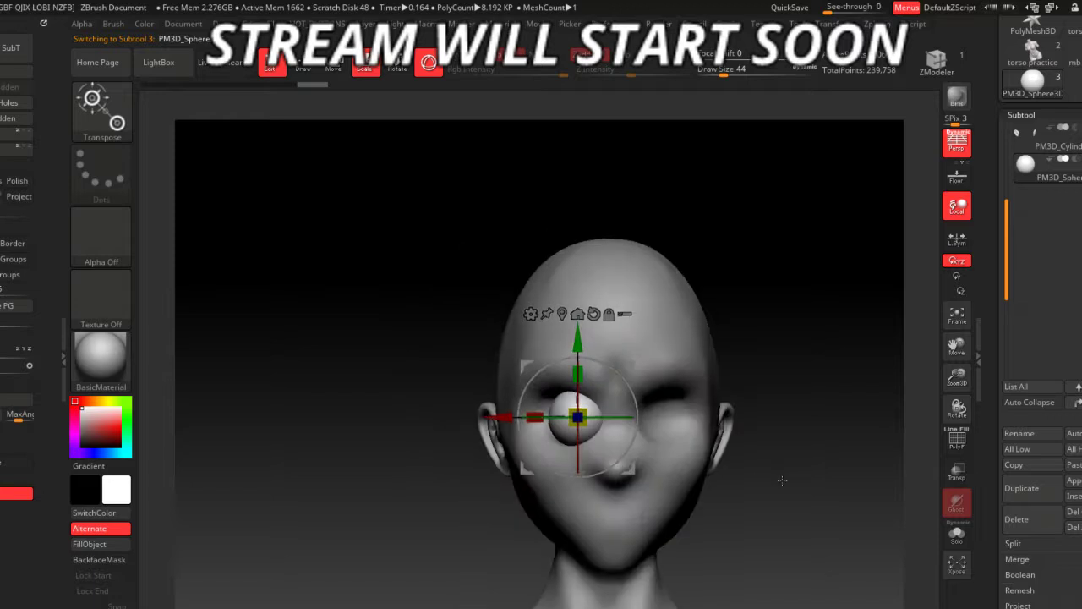
pyautogui.moveTo(580, 415); pyautogui.dragTo(557, 398)
pyautogui.keyDown('shift'); pyautogui.moveTo(279, 380); pyautogui.dragTo(439, 380); pyautogui.keyUp('shift')
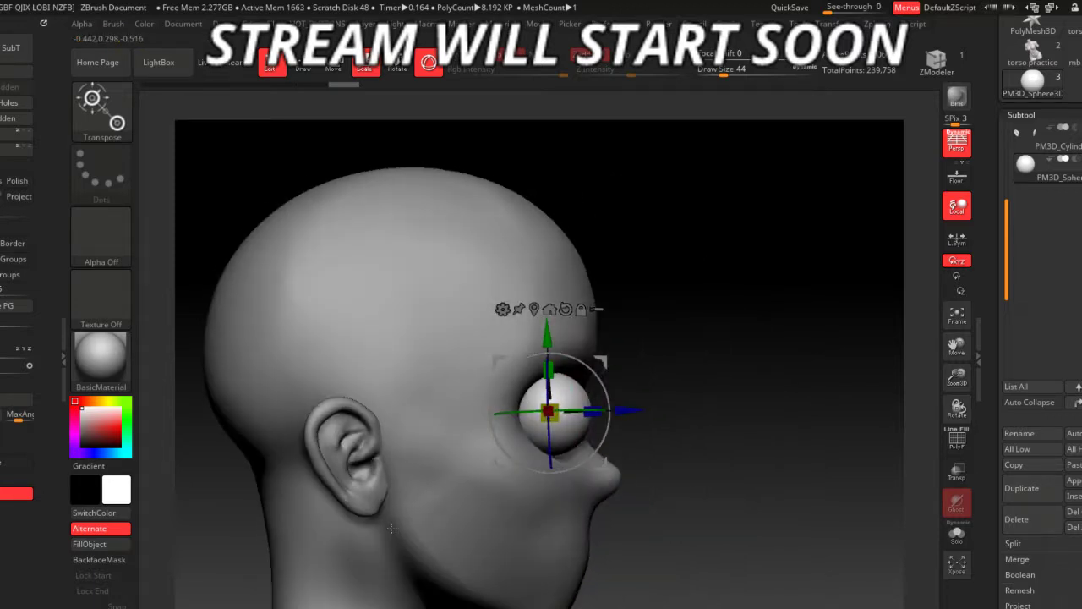
pyautogui.moveTo(625, 415); pyautogui.dragTo(605, 416)
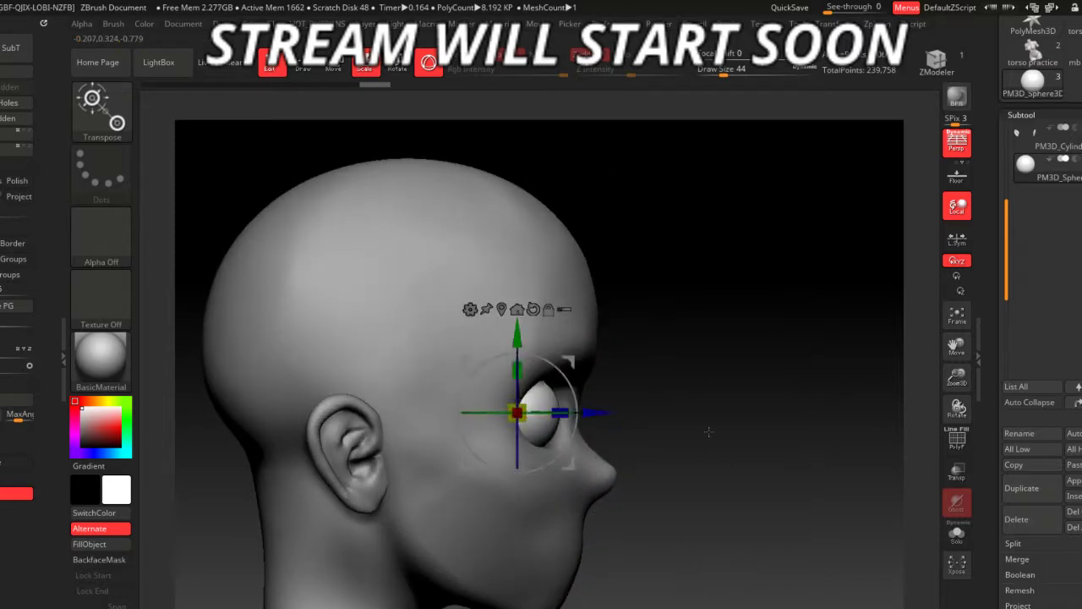
pyautogui.moveTo(677, 524); pyautogui.dragTo(362, 523)
pyautogui.keyDown('ctrl'); pyautogui.moveTo(363, 524); pyautogui.dragTo(326, 363, button='right'); pyautogui.keyUp('ctrl')
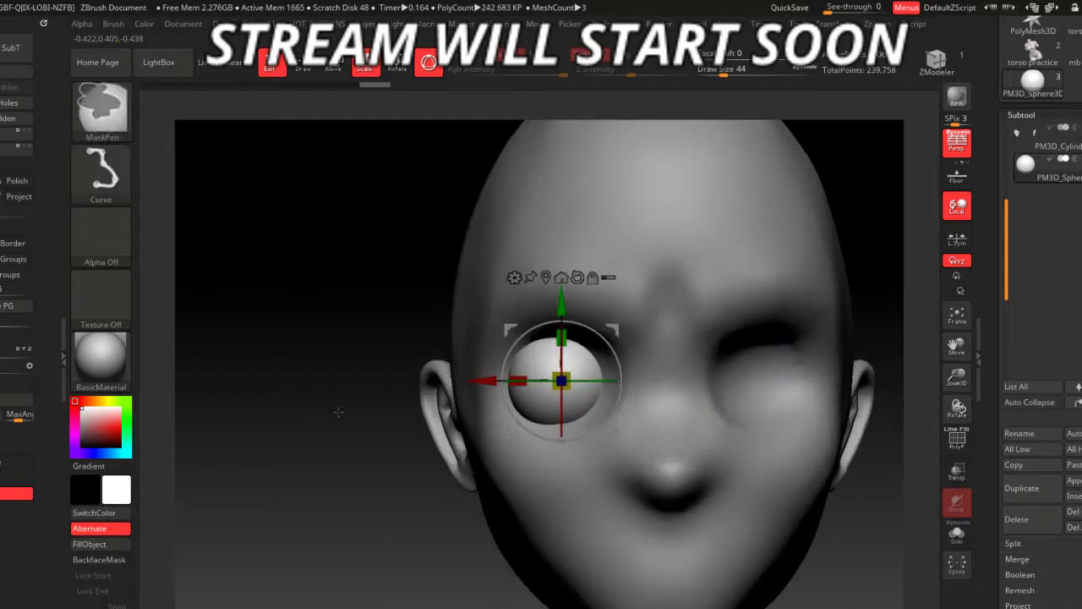
# - Mask a horizontal band across the middle of the eyeball
pyautogui.click(102, 173)
pyautogui.click(174, 181)
pyautogui.keyDown('ctrl'); pyautogui.moveTo(298, 366); pyautogui.dragTo(744, 378); pyautogui.keyUp('ctrl')
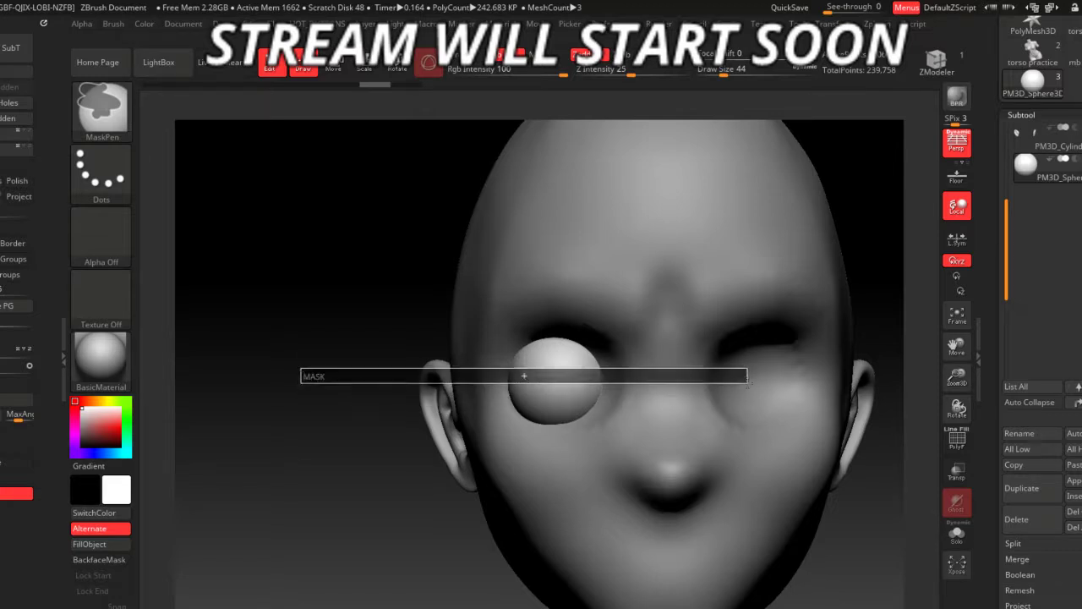
pyautogui.keyDown('ctrl'); pyautogui.moveTo(745, 367); pyautogui.dragTo(747, 386); pyautogui.keyUp('ctrl')
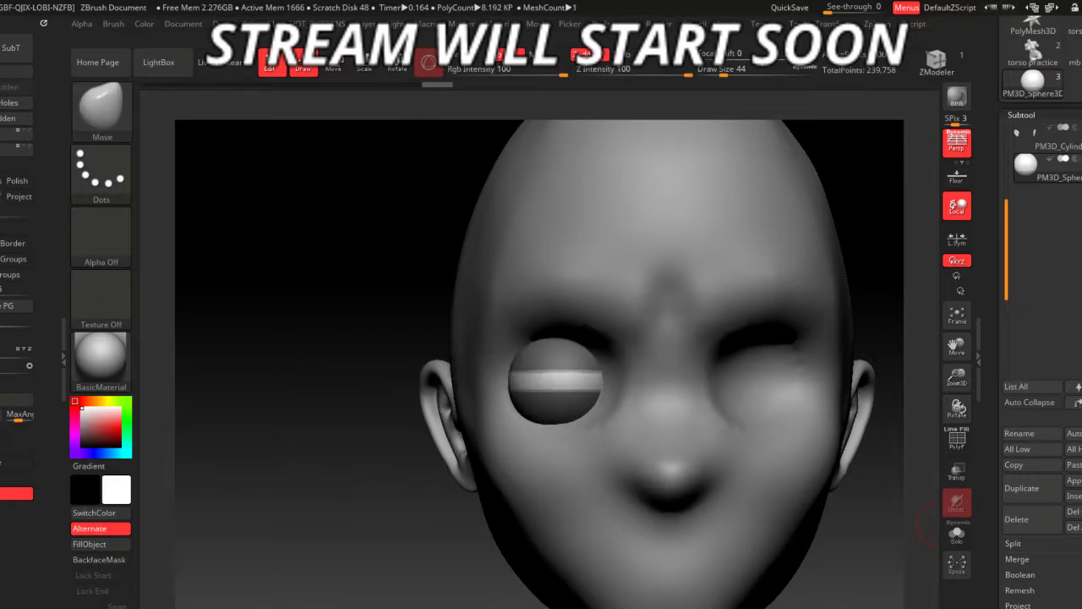
# - Extract the unmasked shell as the new Extract0 lid subtool and orbit to check it
pyautogui.click(987, 394)
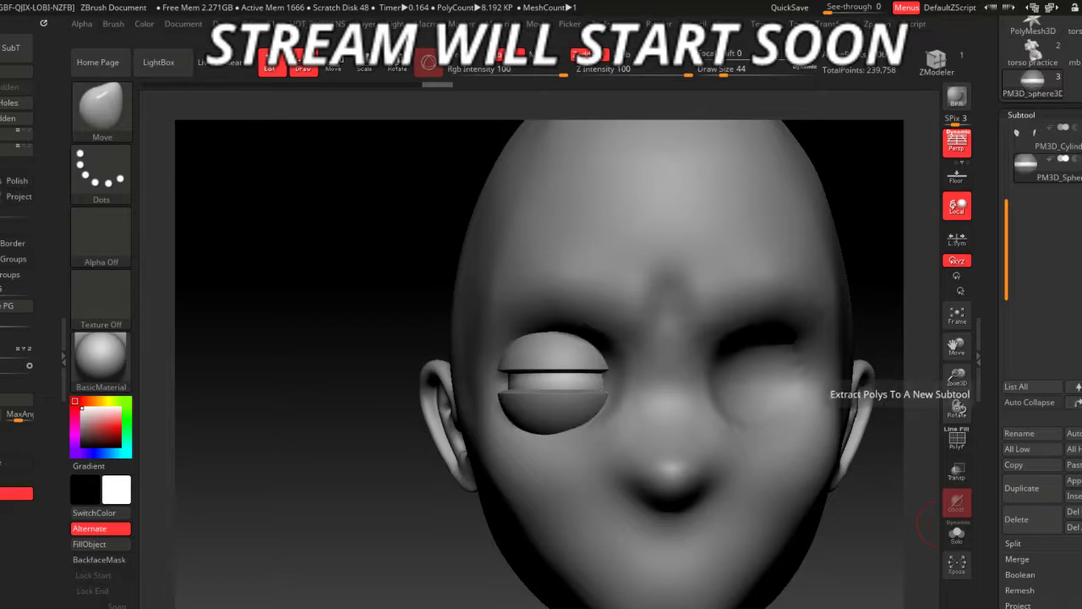
pyautogui.click(987, 394)
pyautogui.moveTo(879, 474)
pyautogui.mouseDown()
pyautogui.moveTo(899, 524)
pyautogui.moveTo(244, 388)
pyautogui.mouseUp()
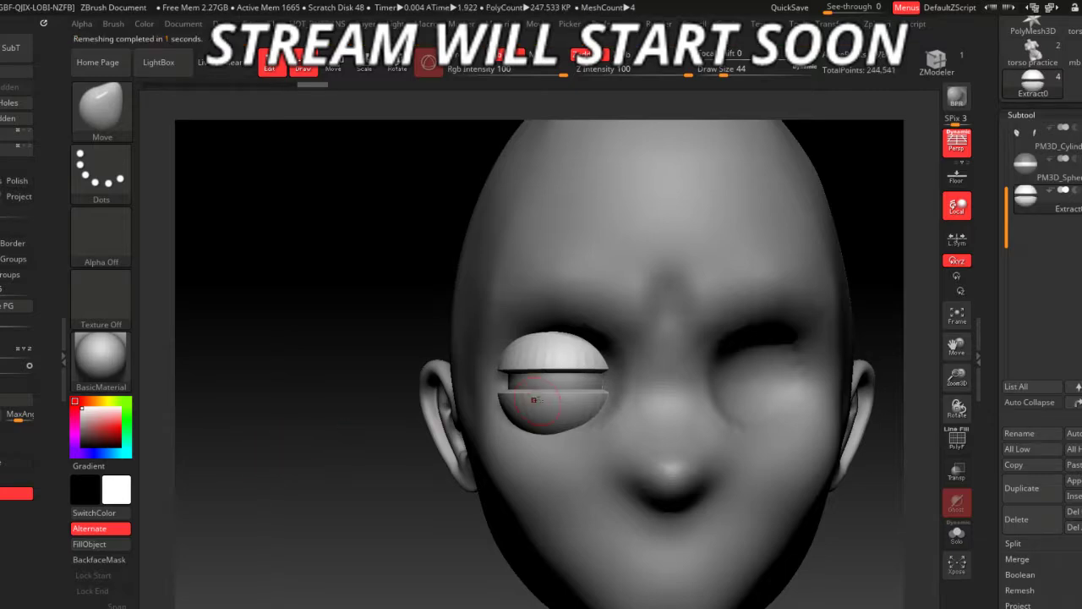
# - With Move Topological at low strength, reshape the upper lid's lower edge
pyautogui.keyDown('ctrl'); pyautogui.moveTo(277, 437); pyautogui.dragTo(271, 453, button='right'); pyautogui.keyUp('ctrl')
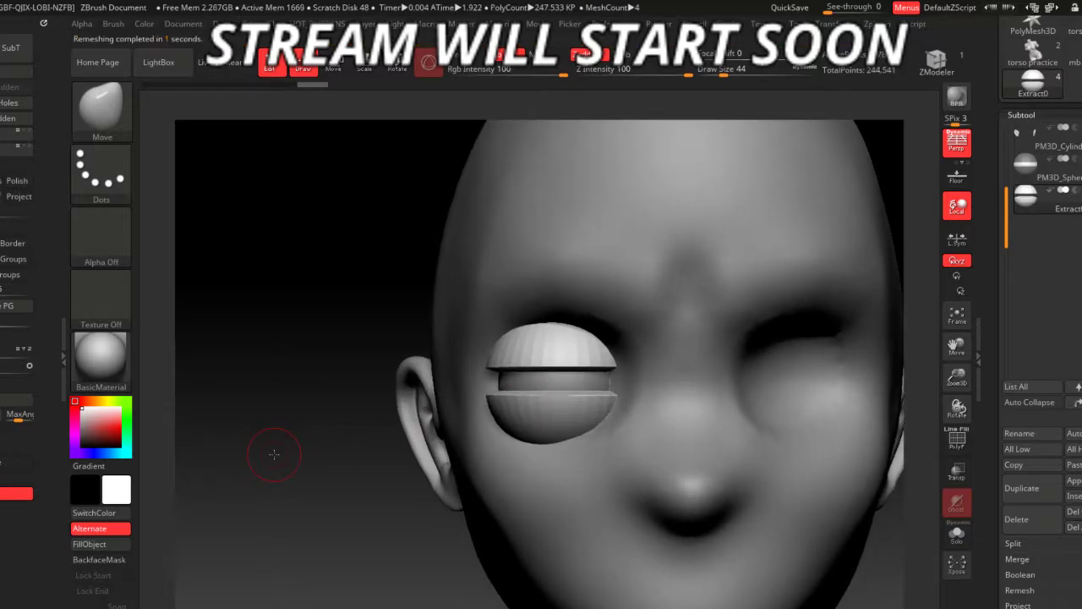
pyautogui.press('b')
pyautogui.press('m')
pyautogui.press('t')
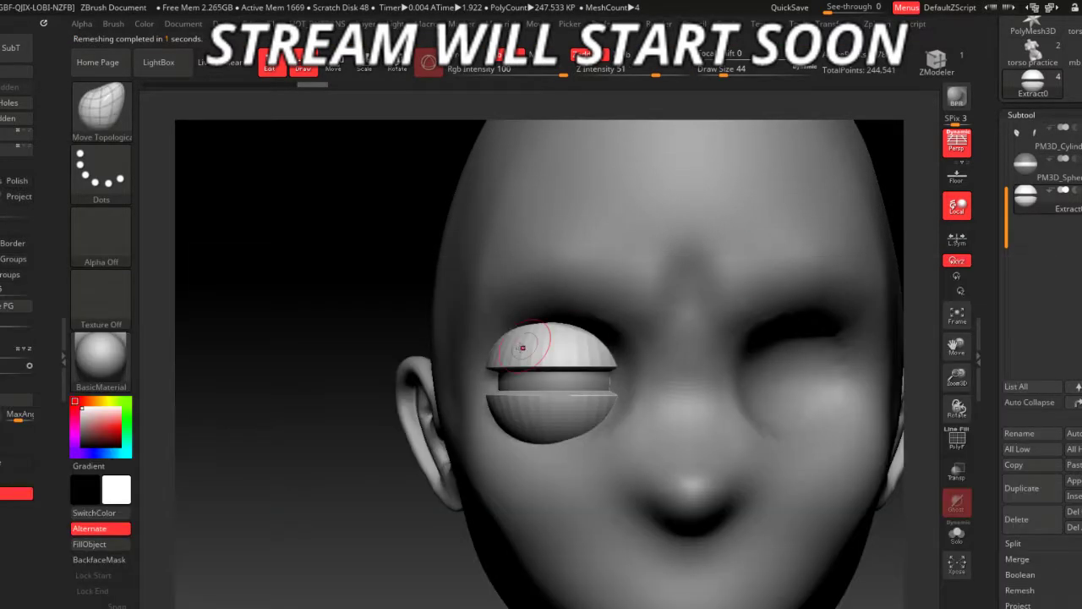
pyautogui.keyDown('ctrl'); pyautogui.moveTo(379, 470); pyautogui.dragTo(382, 448, button='right'); pyautogui.keyUp('ctrl')
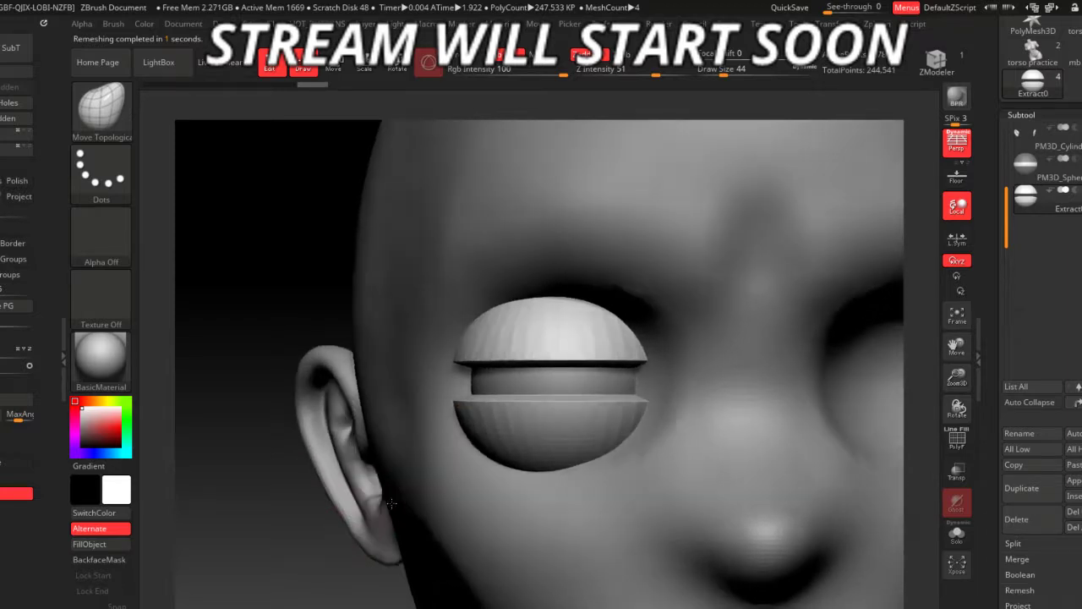
pyautogui.press('space')
pyautogui.moveTo(486, 345); pyautogui.dragTo(482, 357)
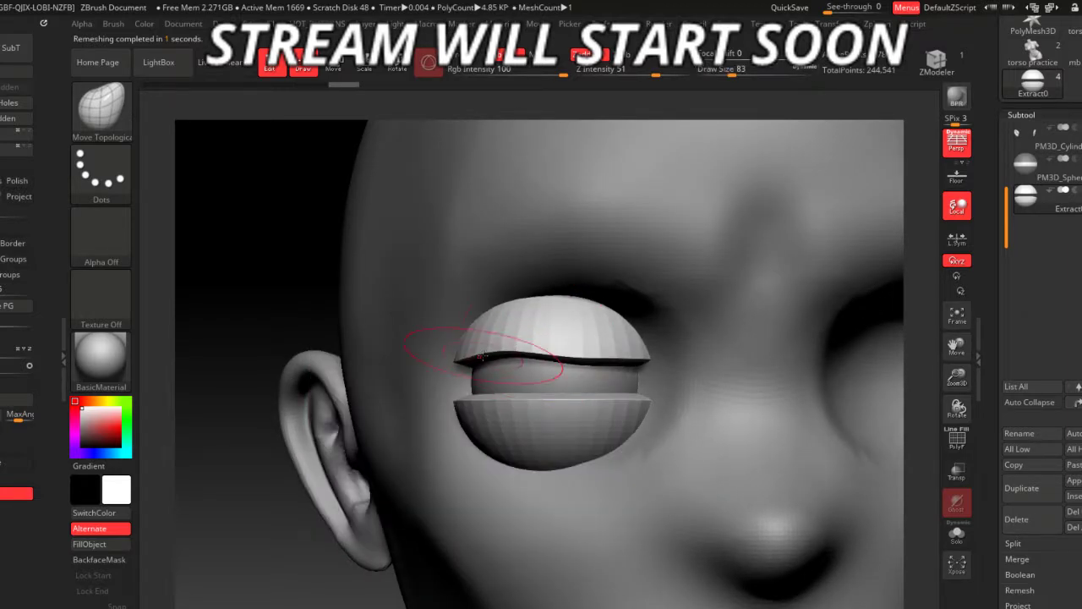
pyautogui.moveTo(290, 282); pyautogui.dragTo(459, 349, button='right')
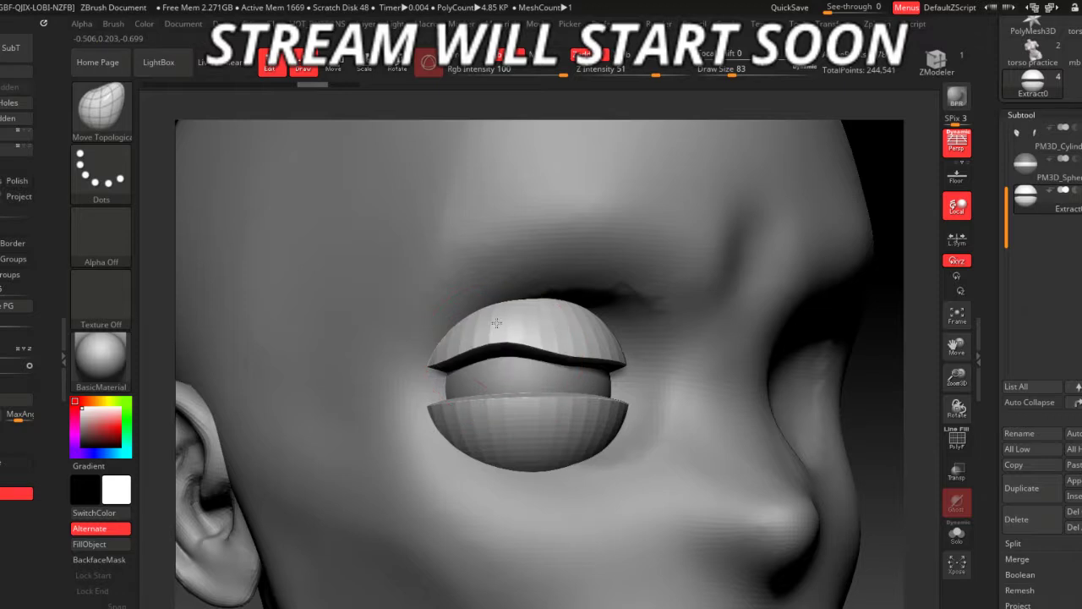
# - At strength 100, sharpen the upper lid edge and pull its outer tip lower
pyautogui.click(688, 68)
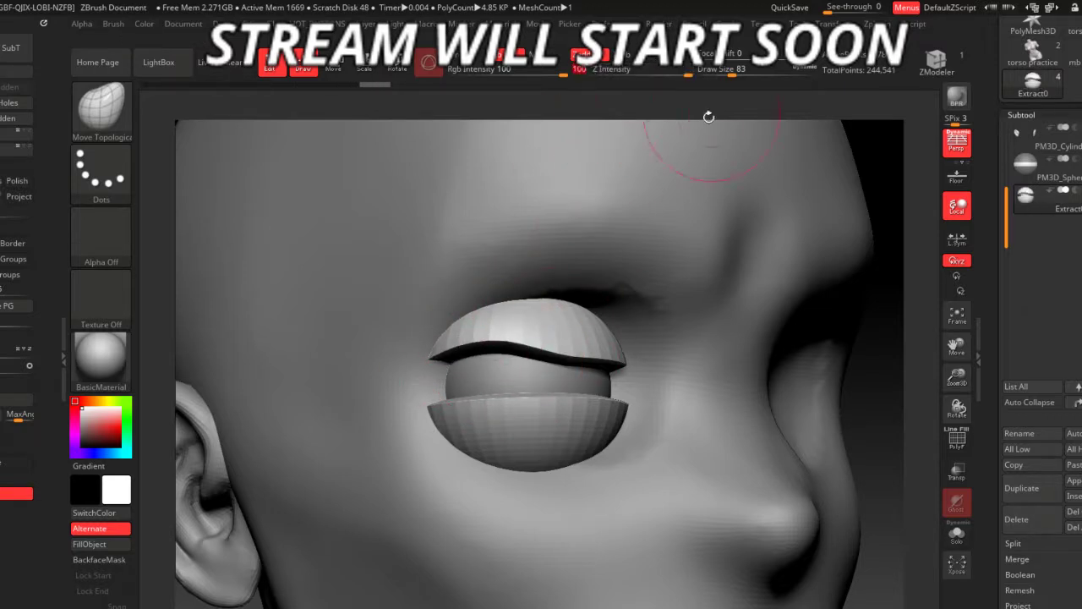
pyautogui.moveTo(557, 345)
pyautogui.mouseDown()
pyautogui.moveTo(494, 338)
pyautogui.moveTo(592, 355)
pyautogui.mouseUp()
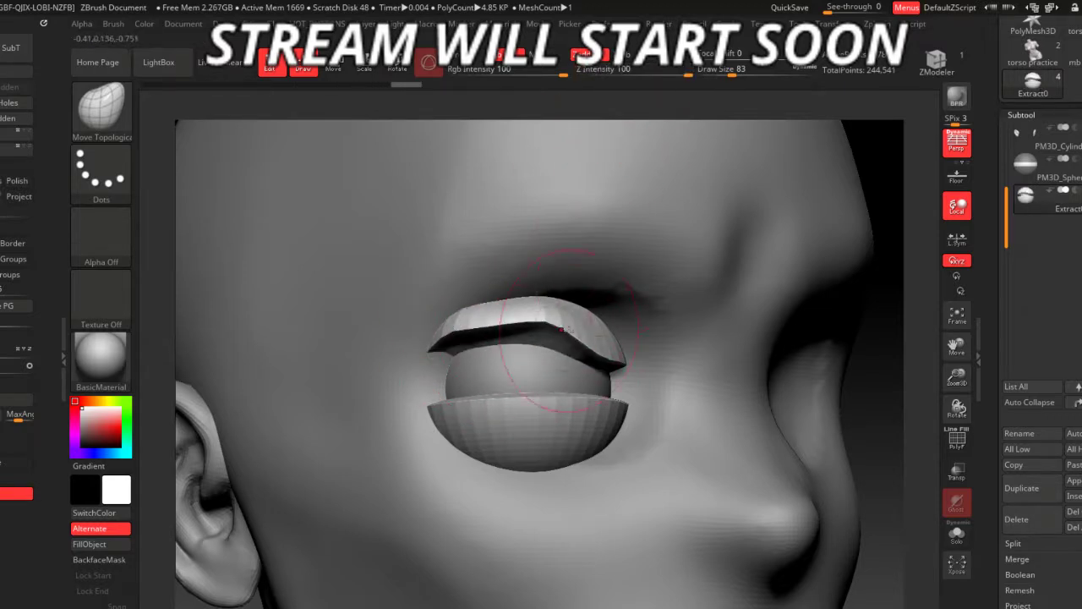
pyautogui.moveTo(853, 391); pyautogui.dragTo(725, 372)
pyautogui.moveTo(663, 391); pyautogui.dragTo(653, 406)
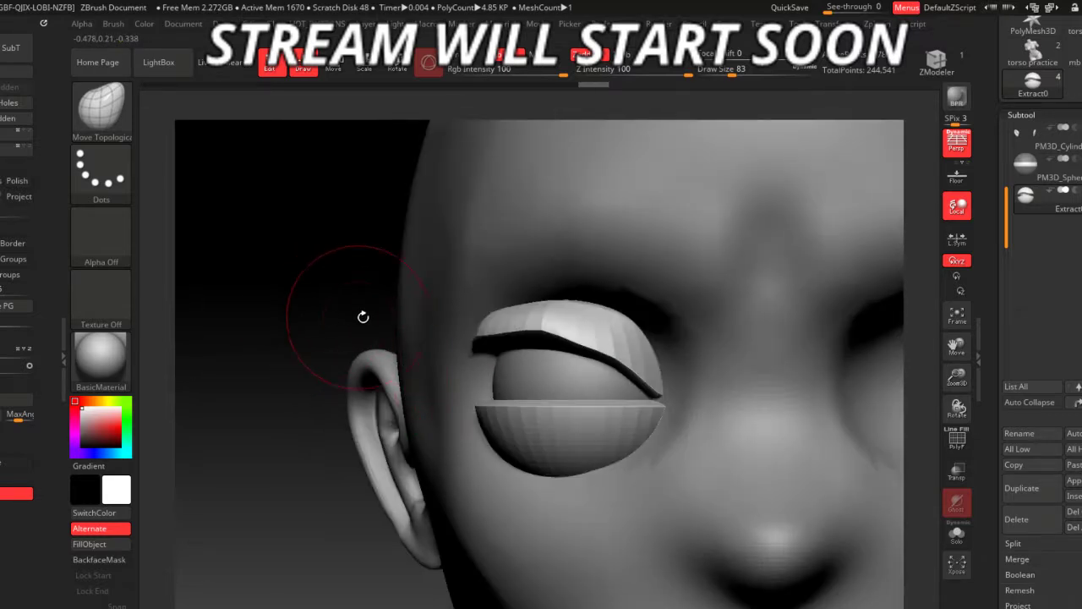
pyautogui.press('space')
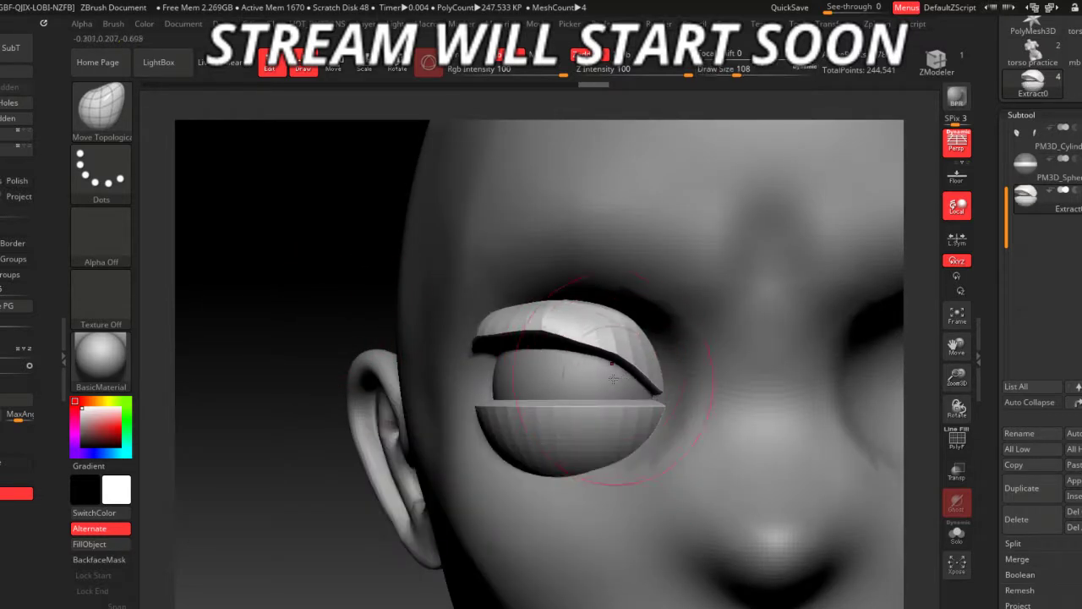
pyautogui.moveTo(338, 253); pyautogui.dragTo(363, 224)
pyautogui.press('space')
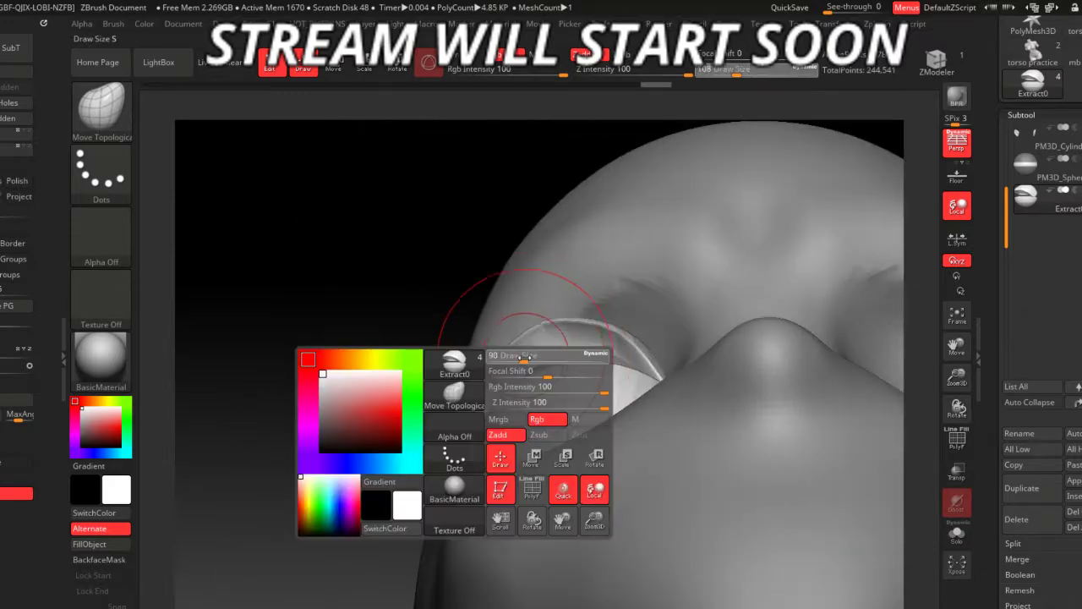
pyautogui.moveTo(426, 263)
pyautogui.mouseDown()
pyautogui.moveTo(511, 410)
pyautogui.moveTo(484, 404)
pyautogui.mouseUp()
pyautogui.moveTo(549, 354); pyautogui.dragTo(535, 360)
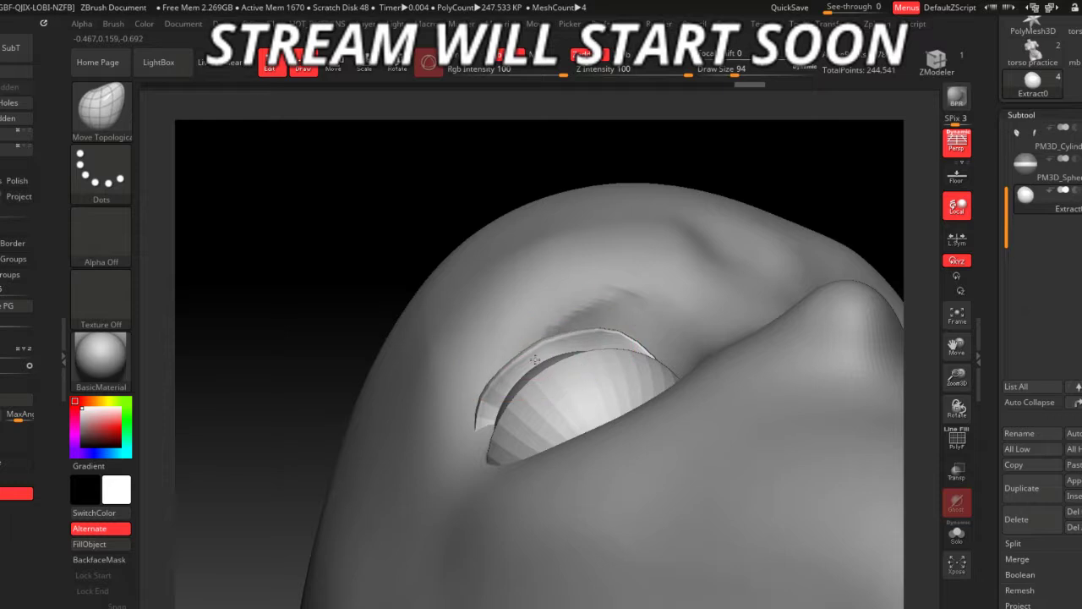
# - Set the brush size to 59 and inspect the lower lid from several angles
pyautogui.moveTo(459, 217); pyautogui.dragTo(457, 285)
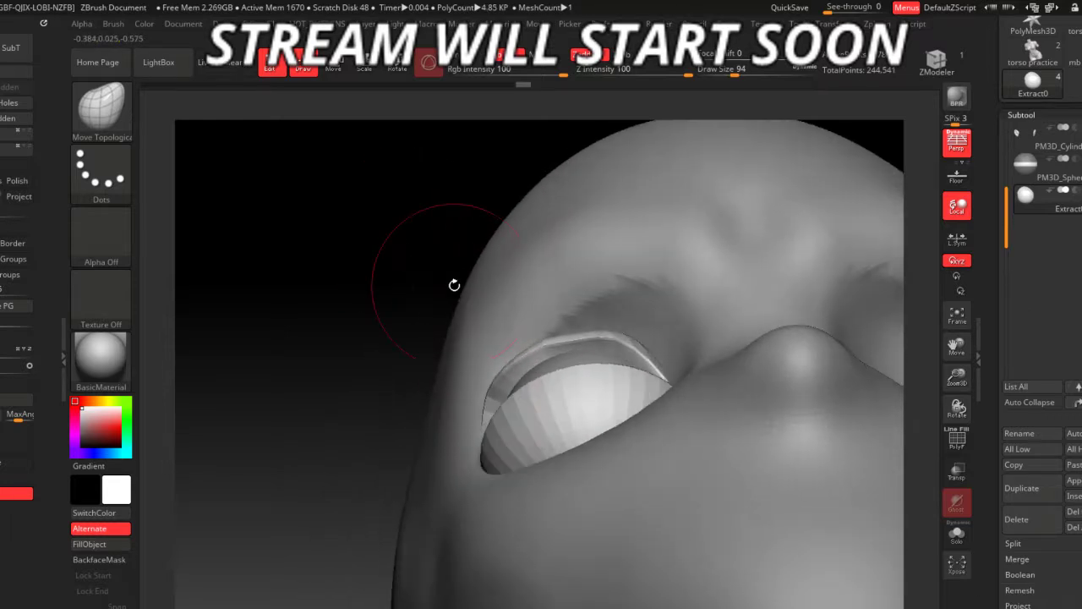
pyautogui.rightClick(571, 362)
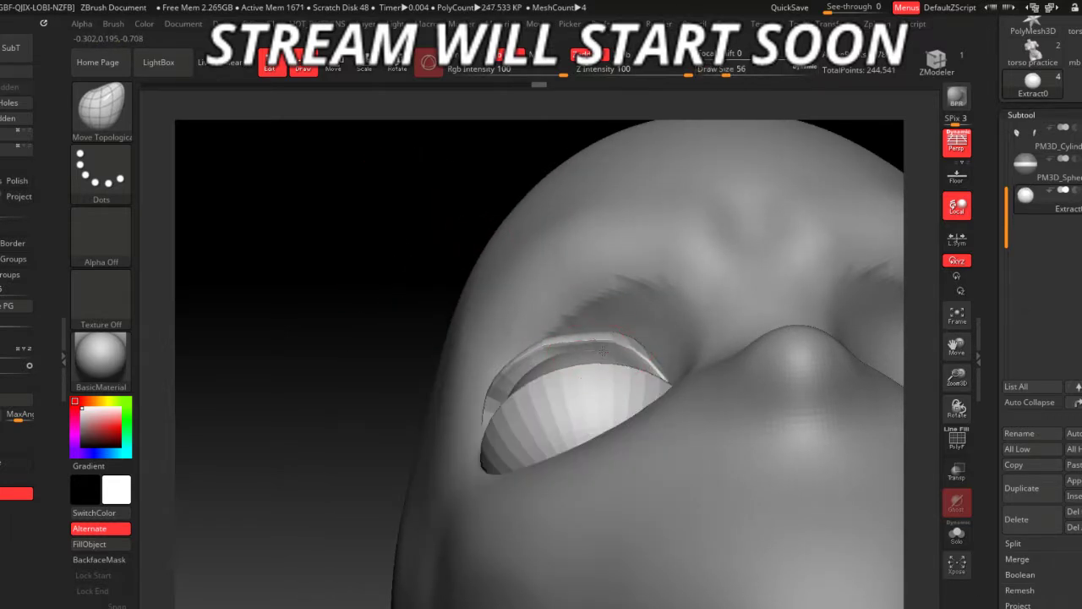
pyautogui.moveTo(602, 349); pyautogui.dragTo(491, 398)
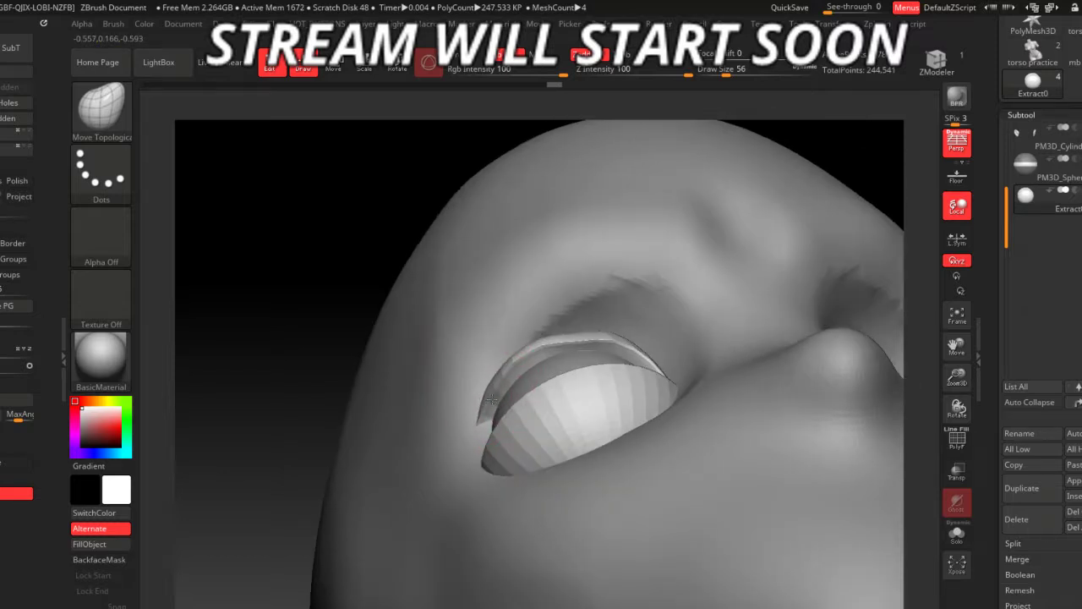
pyautogui.rightClick(619, 353)
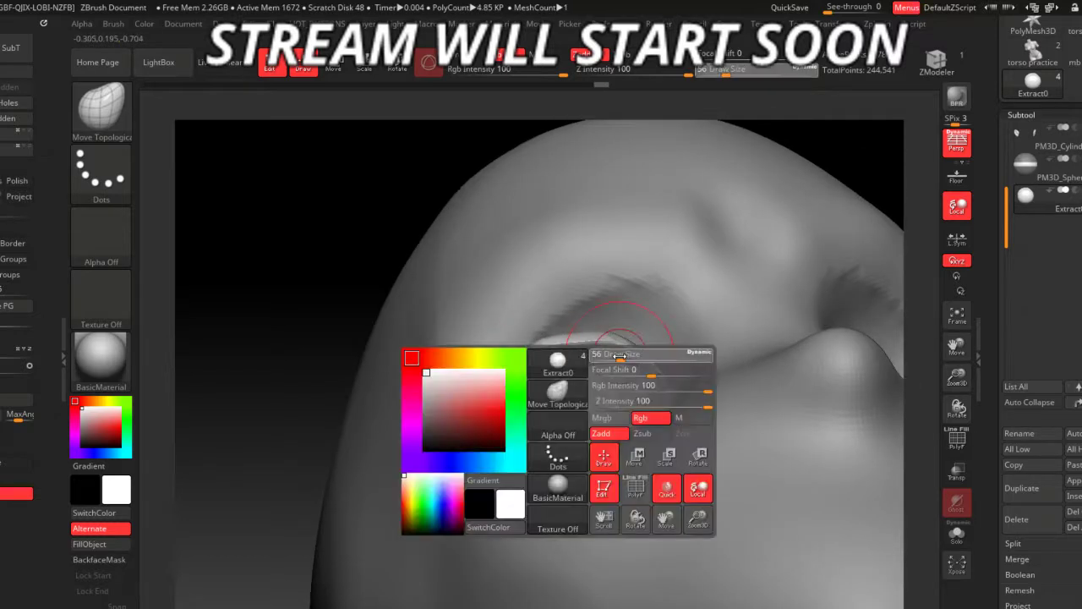
pyautogui.moveTo(619, 353); pyautogui.dragTo(624, 353)
pyautogui.moveTo(375, 225); pyautogui.dragTo(614, 360)
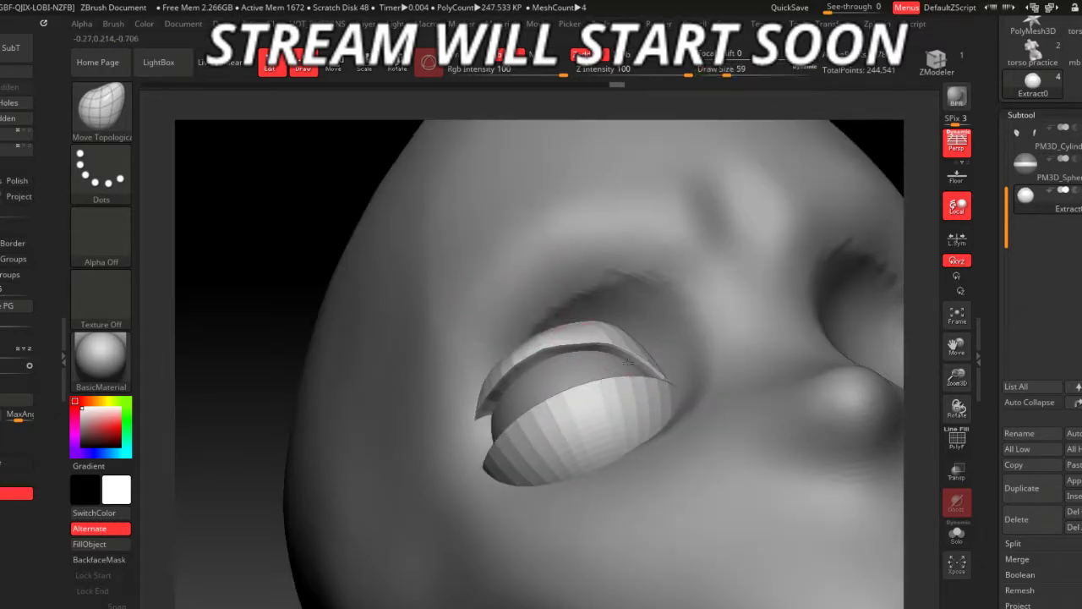
pyautogui.moveTo(321, 316)
pyautogui.mouseDown()
pyautogui.moveTo(314, 288)
pyautogui.moveTo(328, 289)
pyautogui.mouseUp()
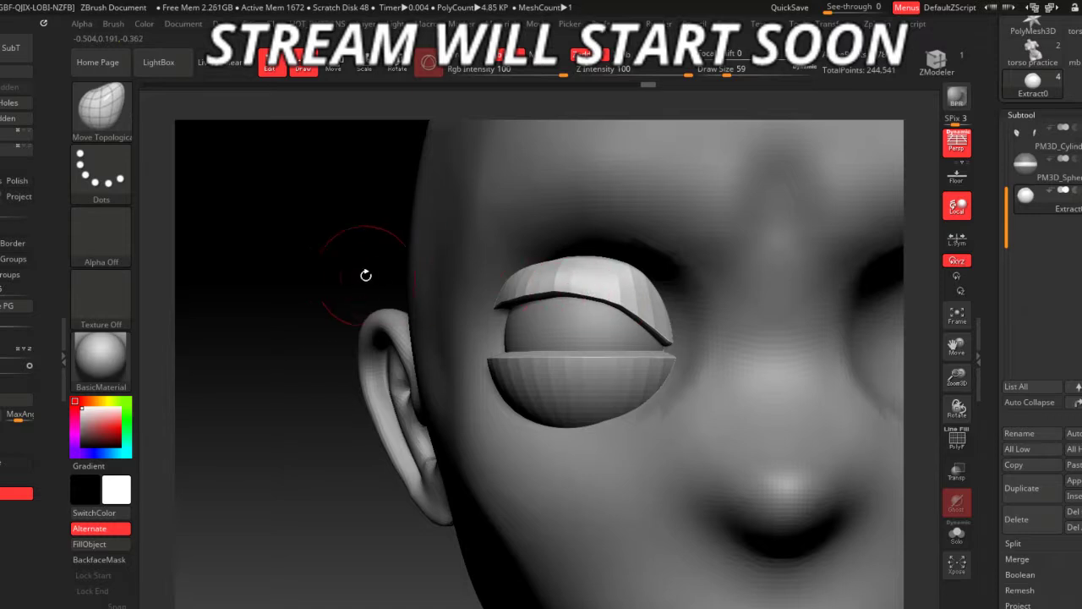
pyautogui.moveTo(362, 270); pyautogui.dragTo(457, 241)
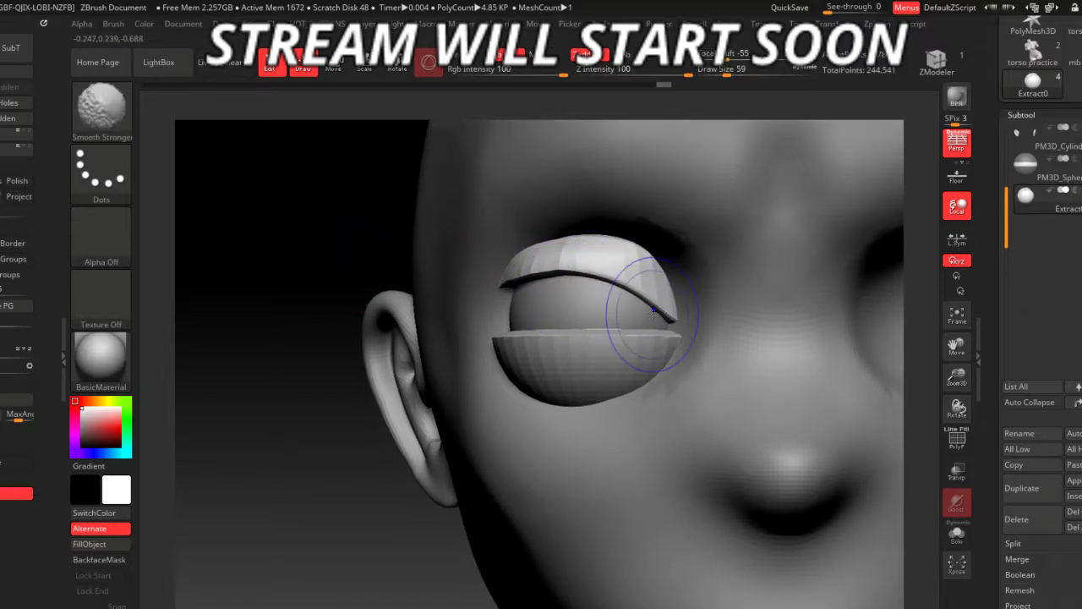
# - Smooth the upper lid edge, then push the lower lid's inner edge down and outward
pyautogui.keyDown('shift'); pyautogui.moveTo(668, 320); pyautogui.dragTo(623, 309); pyautogui.keyUp('shift')
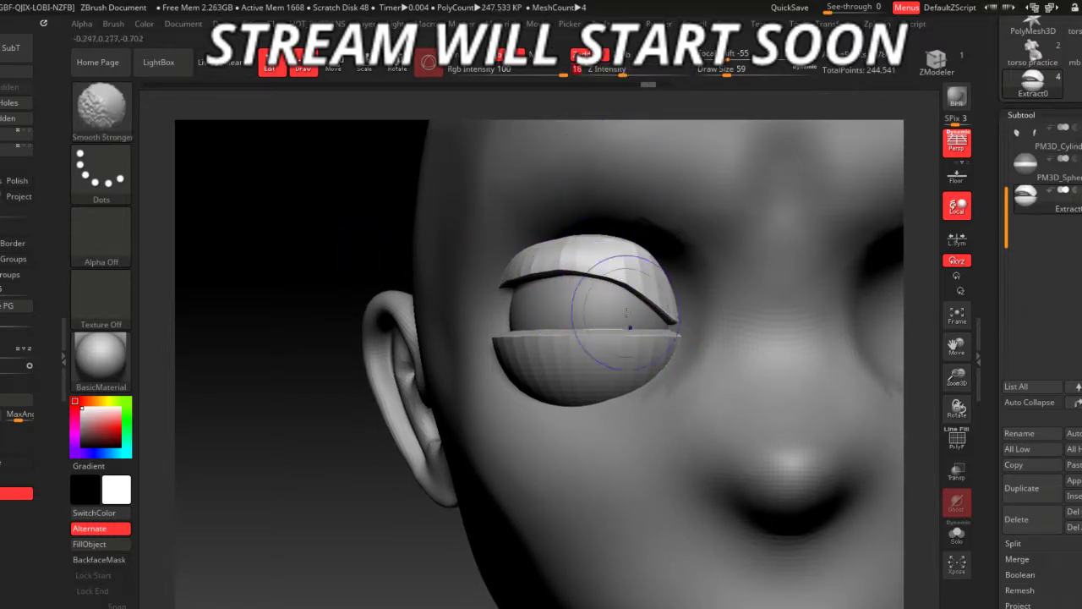
pyautogui.moveTo(355, 224); pyautogui.dragTo(658, 307)
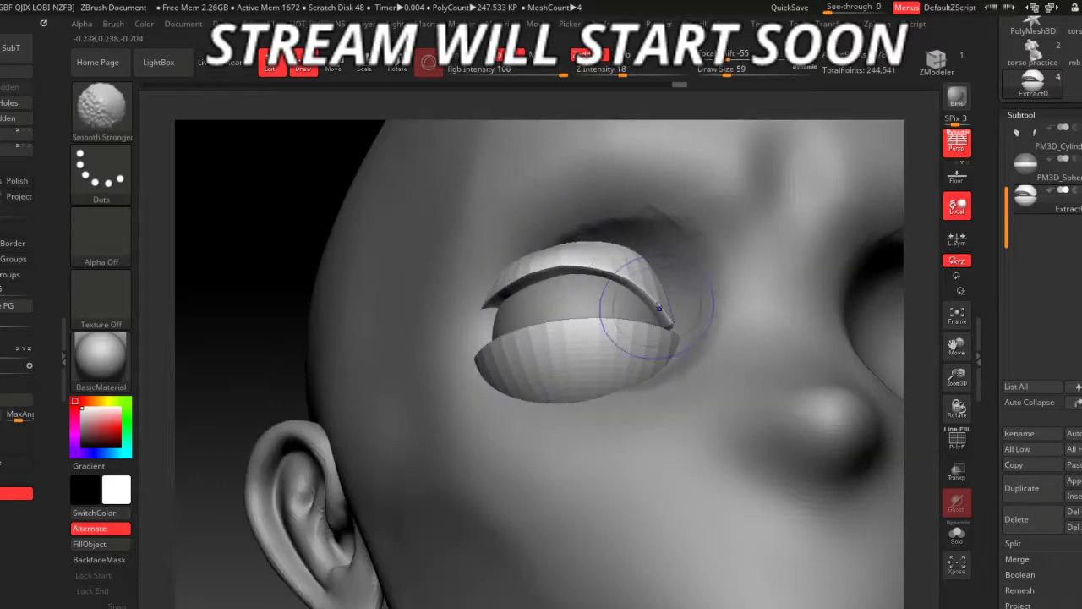
pyautogui.moveTo(273, 237)
pyautogui.mouseDown()
pyautogui.moveTo(355, 211)
pyautogui.moveTo(495, 302)
pyautogui.mouseUp()
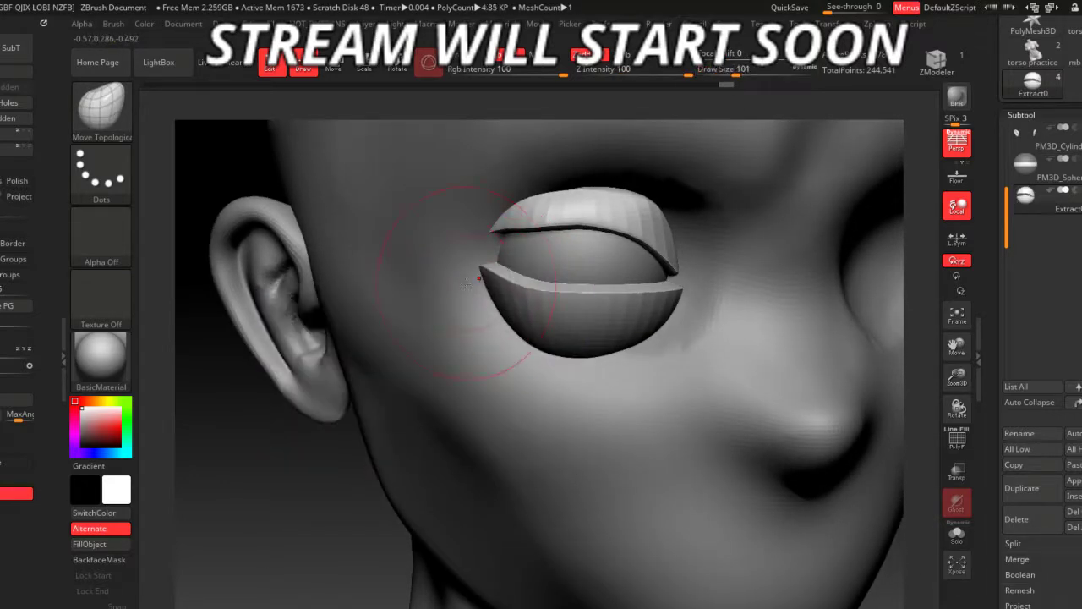
pyautogui.moveTo(465, 265); pyautogui.dragTo(502, 313)
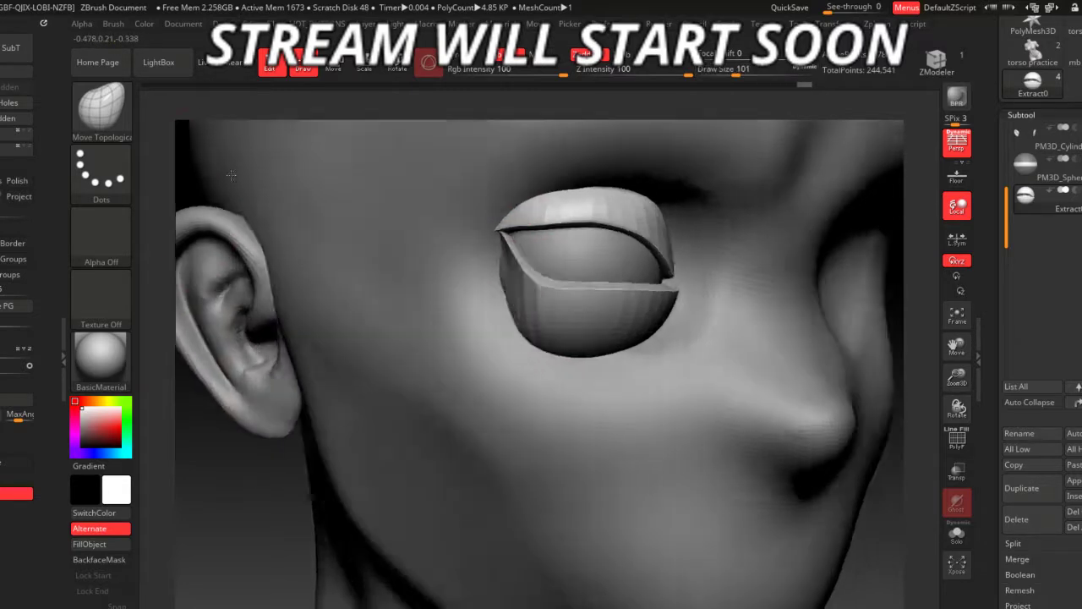
# - At brush sizes 71 and 136, nudge the lower lid edge up toward the upper lid
pyautogui.moveTo(500, 306)
pyautogui.mouseDown()
pyautogui.moveTo(491, 279)
pyautogui.moveTo(495, 288)
pyautogui.mouseUp()
pyautogui.press('space')
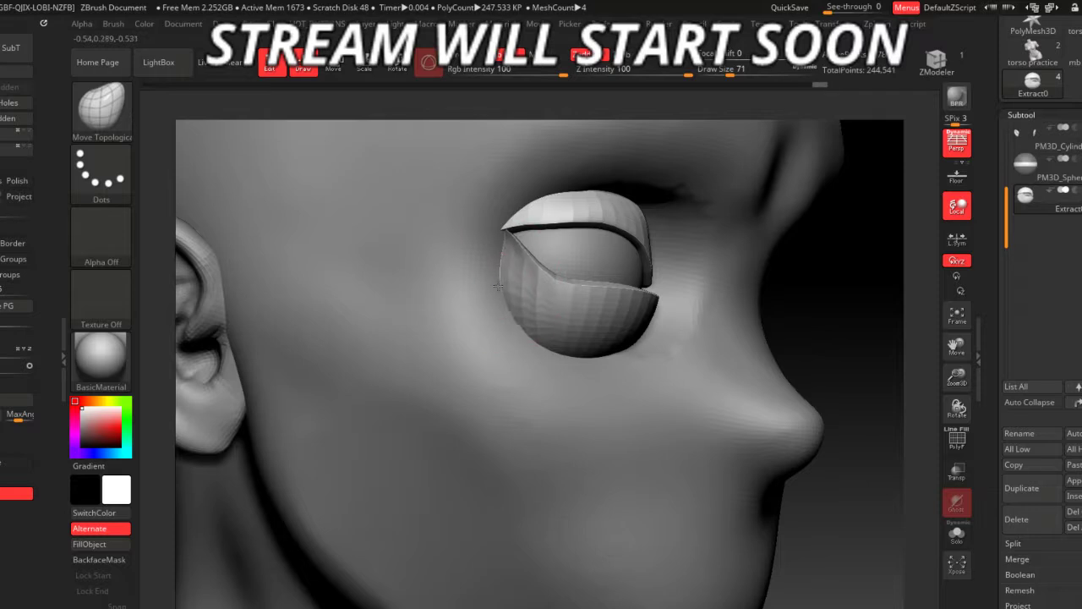
pyautogui.moveTo(606, 332); pyautogui.dragTo(550, 337, button='right')
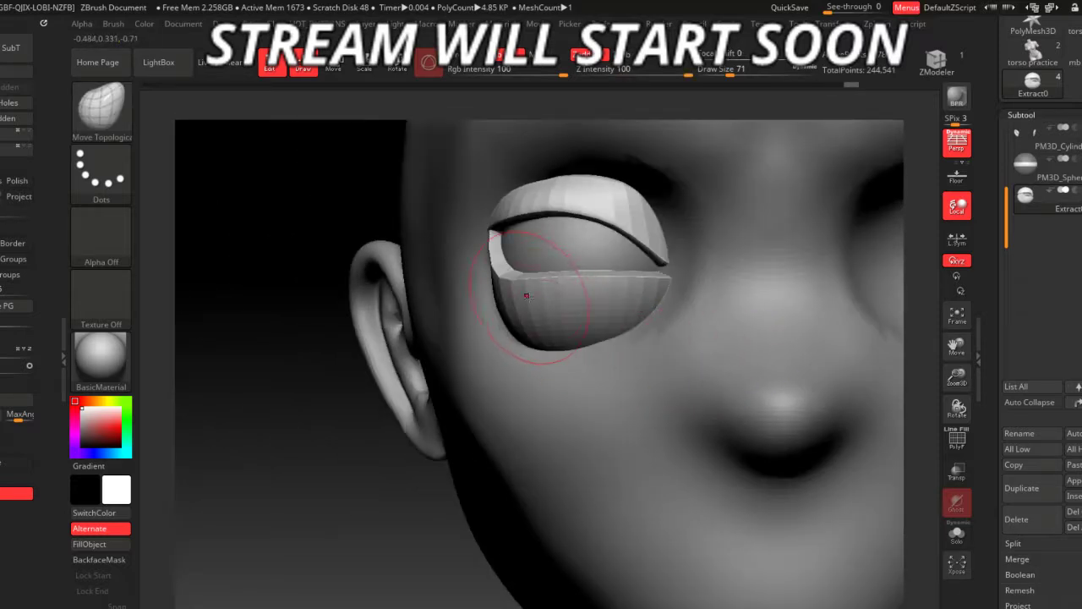
pyautogui.press('space')
pyautogui.moveTo(507, 310)
pyautogui.mouseDown()
pyautogui.moveTo(541, 310)
pyautogui.moveTo(538, 292)
pyautogui.mouseUp()
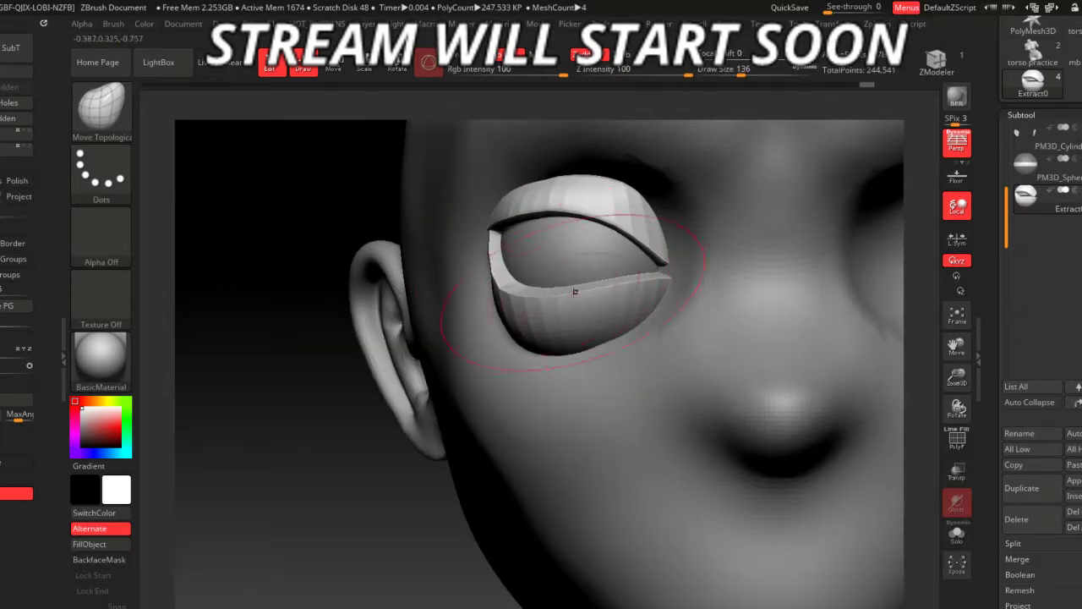
pyautogui.moveTo(574, 292); pyautogui.dragTo(386, 483, button='right')
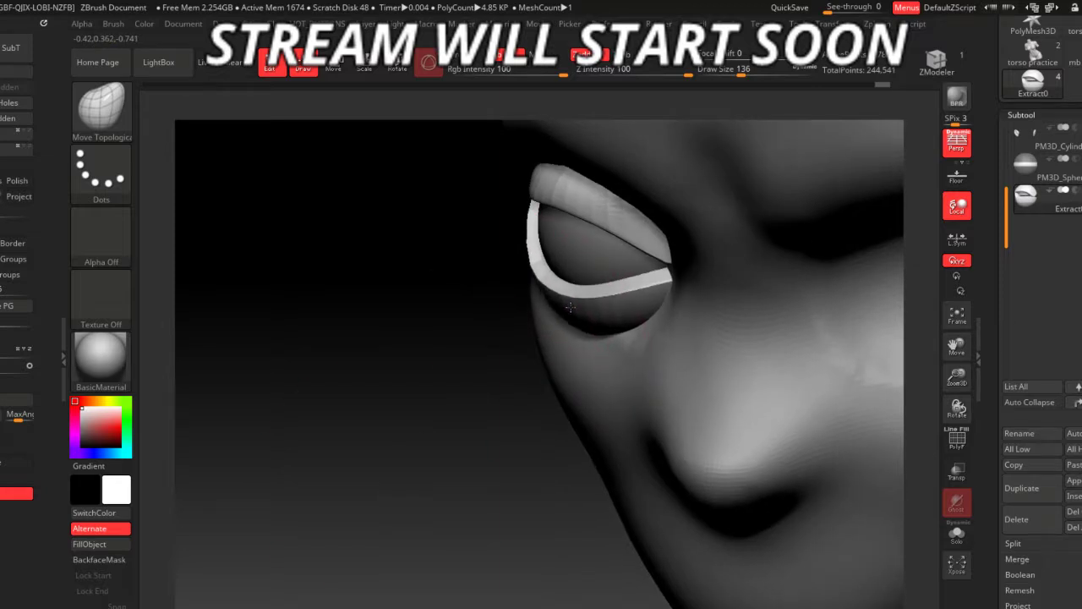
pyautogui.moveTo(497, 330); pyautogui.dragTo(568, 398, button='right')
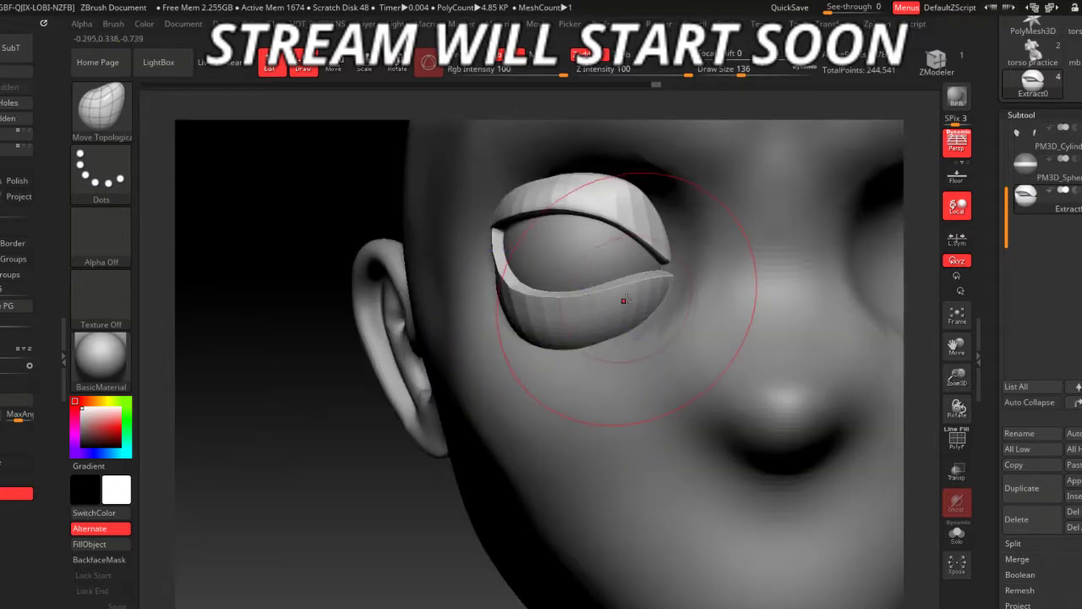
# - Frame the head and orbit around it to check the almond-shaped eye opening
pyautogui.press('f')
pyautogui.moveTo(307, 225)
pyautogui.mouseDown(button='right')
pyautogui.moveTo(316, 302)
pyautogui.moveTo(406, 370)
pyautogui.mouseUp(button='right')
pyautogui.scroll(5, 443, 424)
pyautogui.moveTo(444, 425); pyautogui.dragTo(433, 401, button='right')
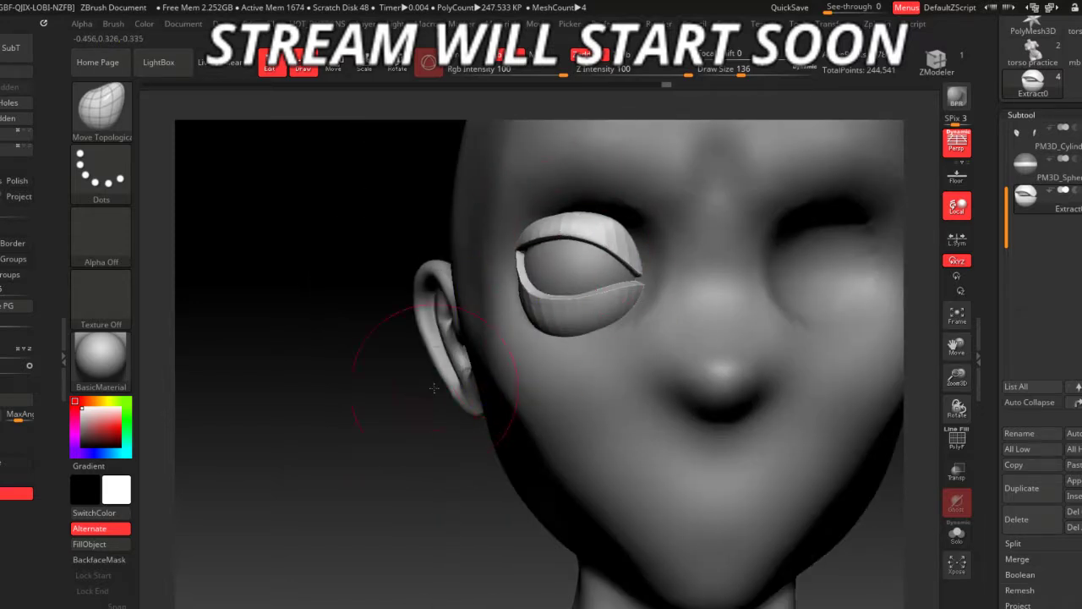
pyautogui.moveTo(433, 388); pyautogui.dragTo(592, 338, button='right')
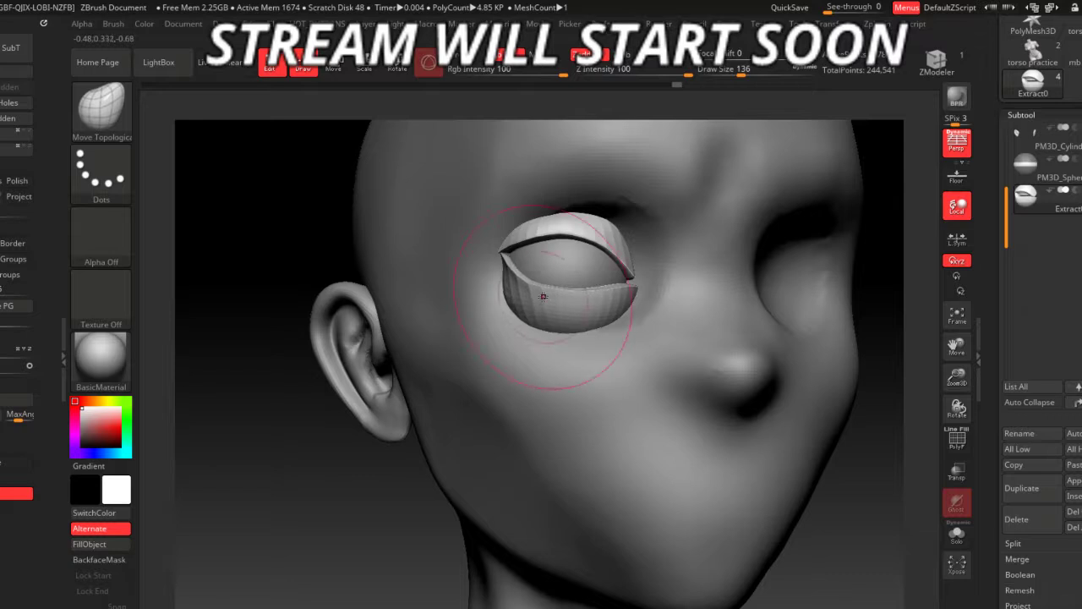
pyautogui.moveTo(580, 398)
pyautogui.mouseDown(button='right')
pyautogui.moveTo(784, 497)
pyautogui.moveTo(795, 522)
pyautogui.mouseUp(button='right')
pyautogui.moveTo(406, 497)
pyautogui.mouseDown(button='right')
pyautogui.moveTo(380, 406)
pyautogui.moveTo(439, 422)
pyautogui.moveTo(383, 453)
pyautogui.moveTo(407, 511)
pyautogui.mouseUp(button='right')
# - Rotate the eye and its lids slightly with Transpose Rotate
pyautogui.press('r')
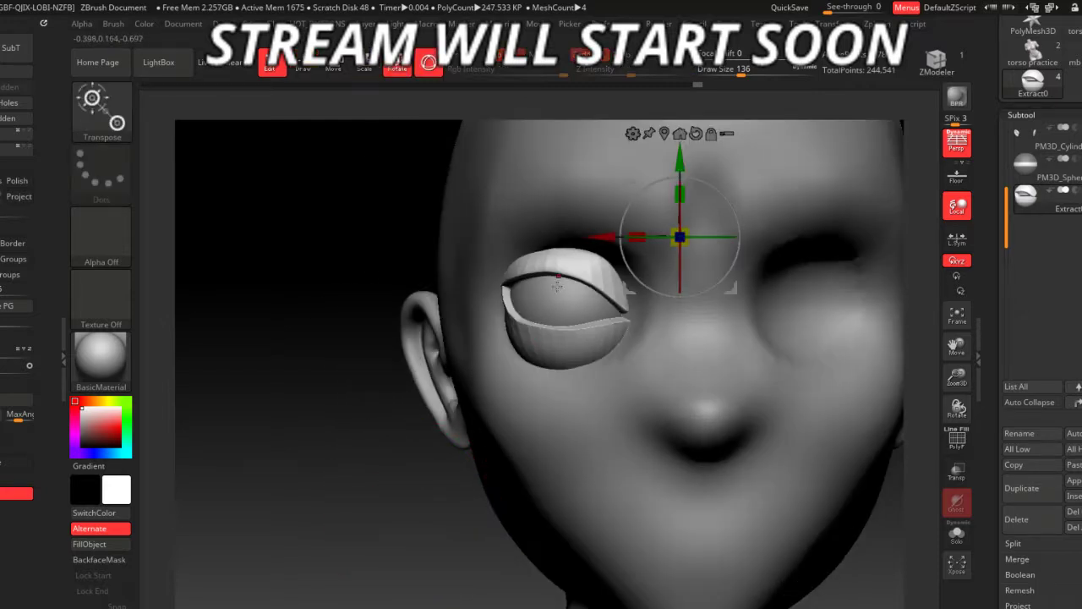
pyautogui.click(664, 133)
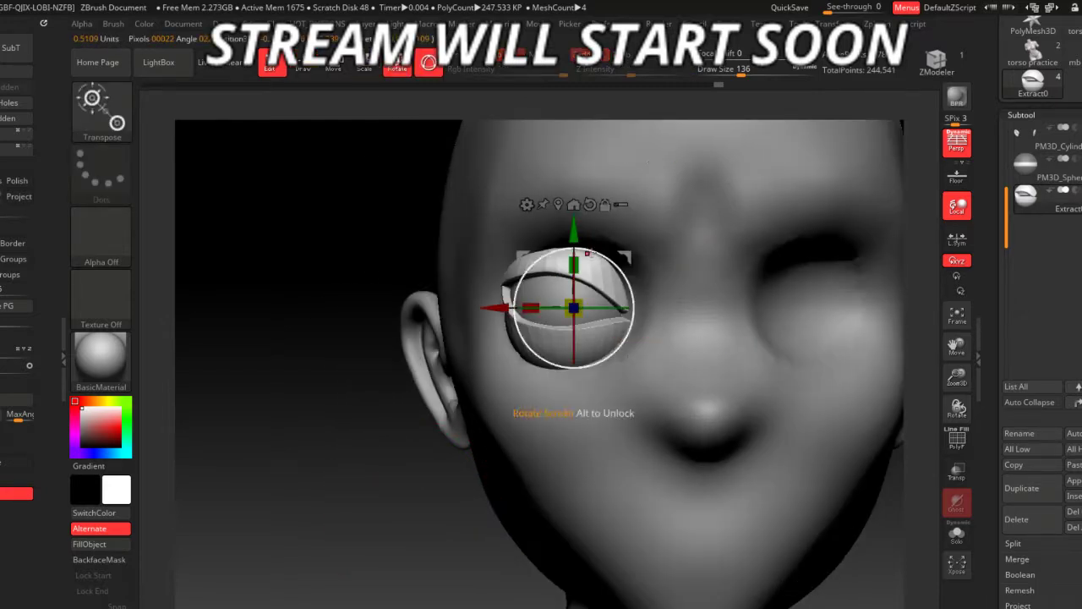
pyautogui.moveTo(593, 250); pyautogui.dragTo(589, 250)
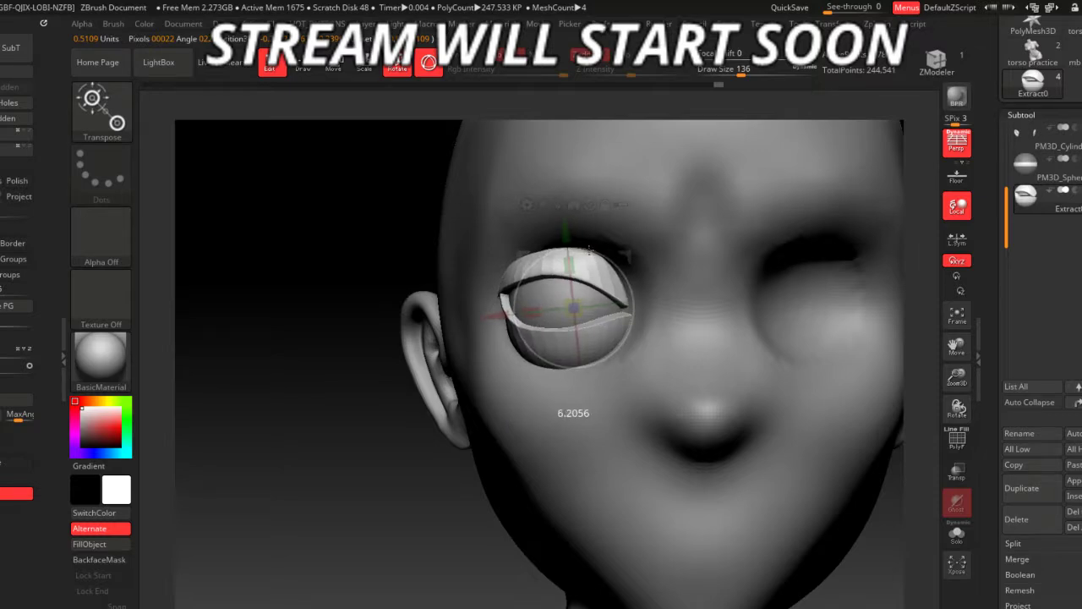
pyautogui.press('q')
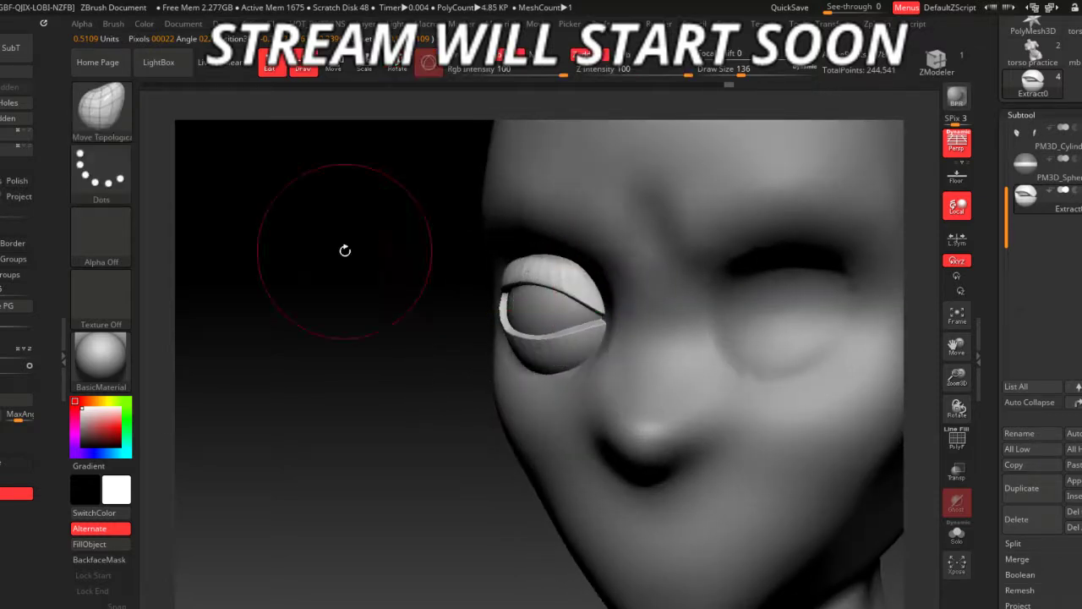
pyautogui.moveTo(344, 248)
pyautogui.mouseDown()
pyautogui.moveTo(352, 298)
pyautogui.moveTo(273, 262)
pyautogui.mouseUp()
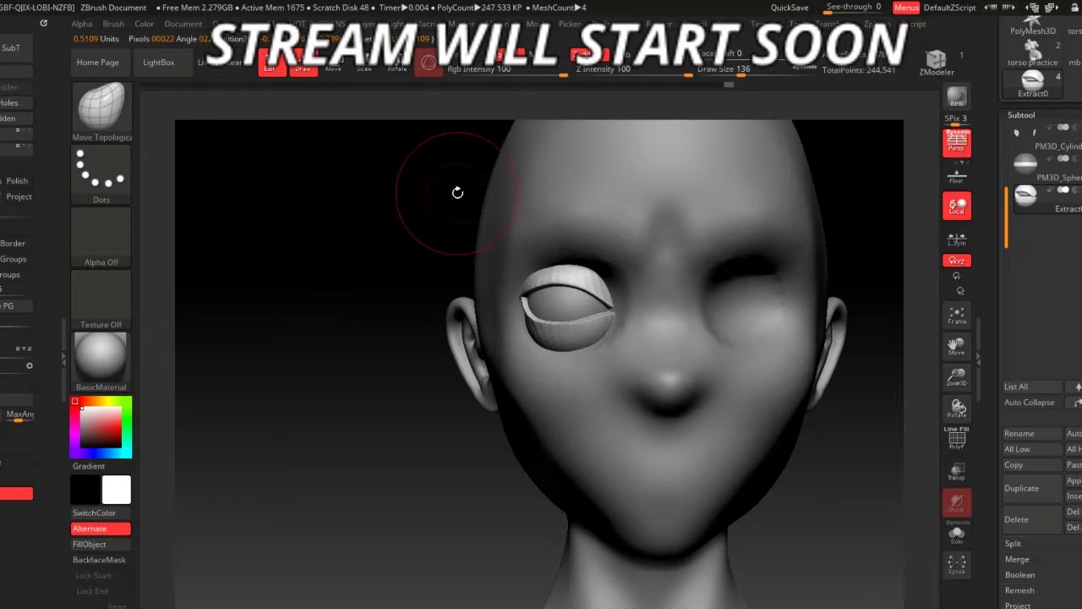
# - Scale the eyelid shell slightly larger around the eyeball, then reselect the eyeball subtool
pyautogui.press('e')
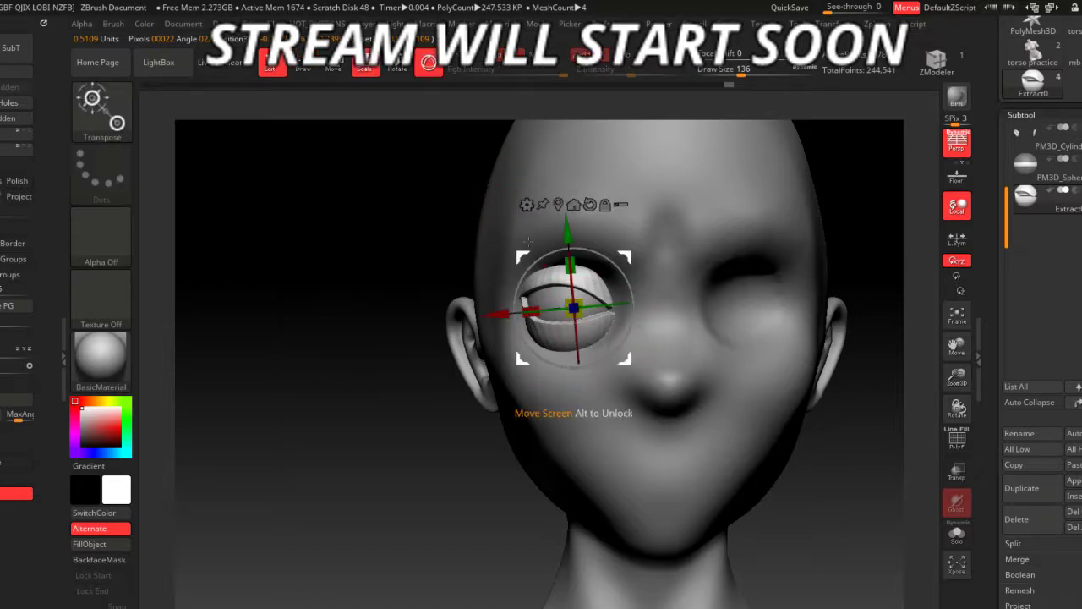
pyautogui.moveTo(555, 286); pyautogui.dragTo(309, 285)
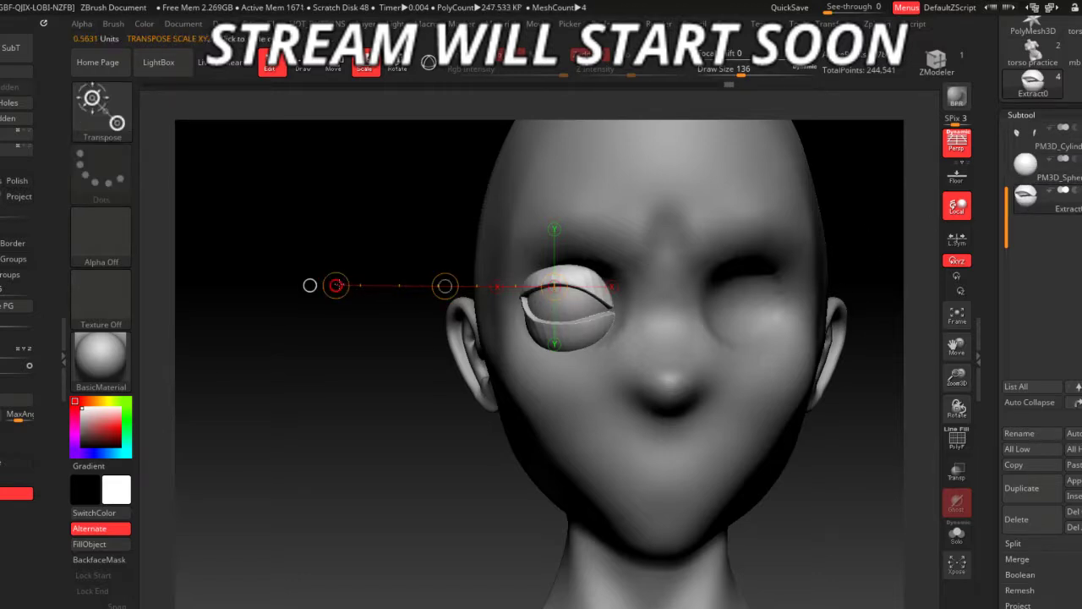
pyautogui.moveTo(336, 285); pyautogui.dragTo(333, 285)
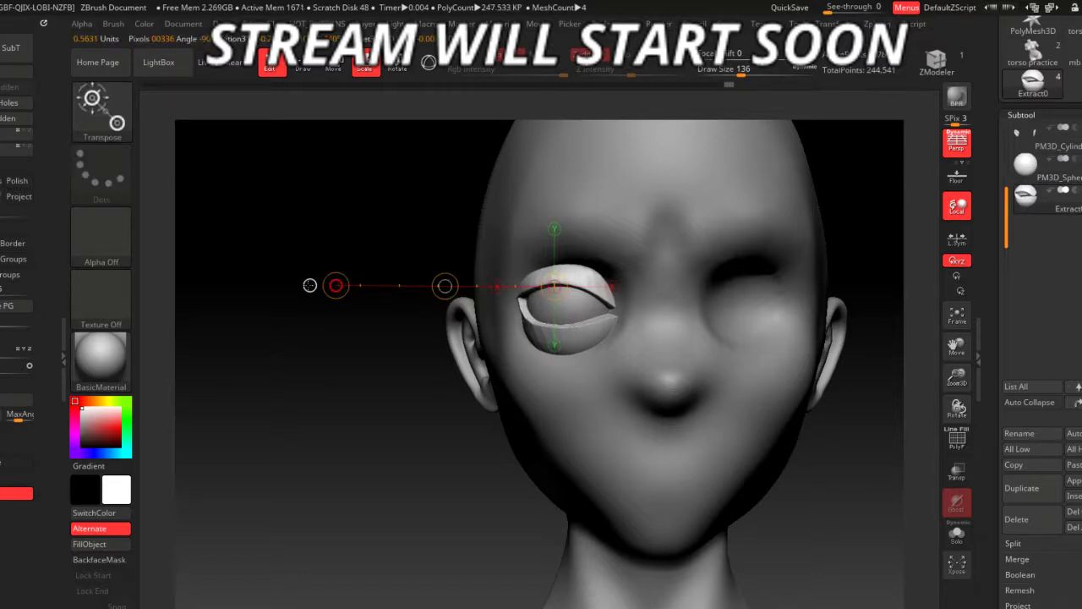
pyautogui.click(1024, 167)
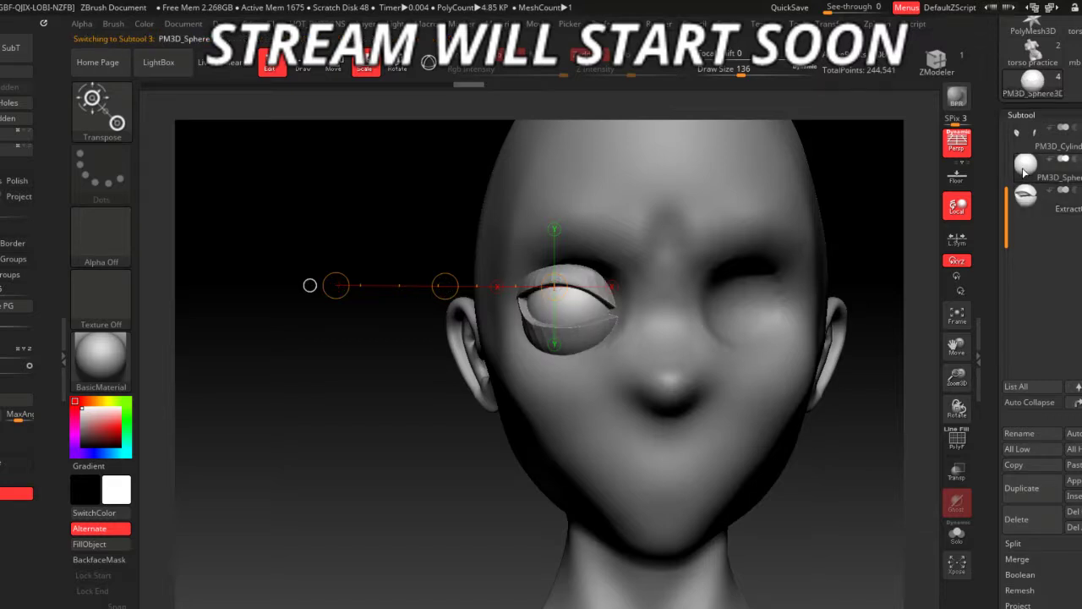
pyautogui.click(1016, 213)
pyautogui.moveTo(253, 423); pyautogui.dragTo(581, 276)
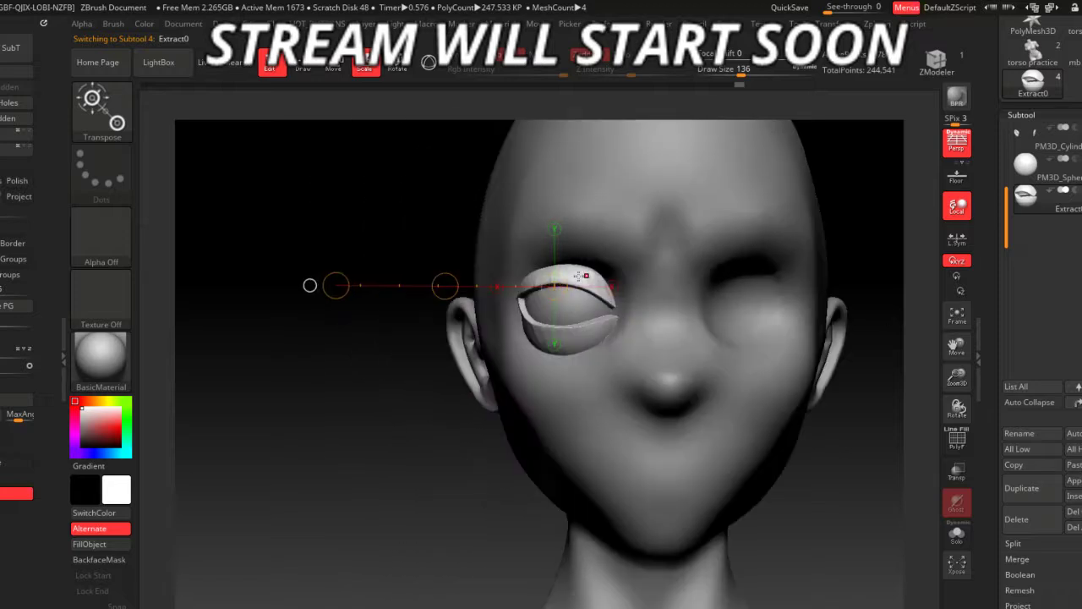
pyautogui.press('w')
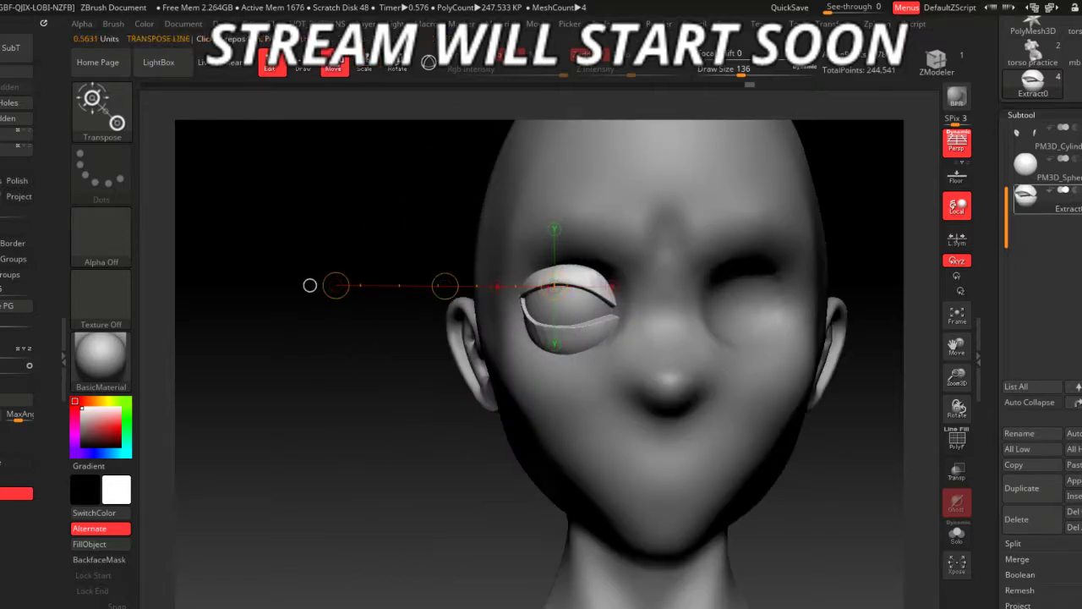
pyautogui.click(1029, 167)
# - Mirror the eyeball and eyelid shell to the opposite socket, then reselect the eyelid extract
pyautogui.press('q')
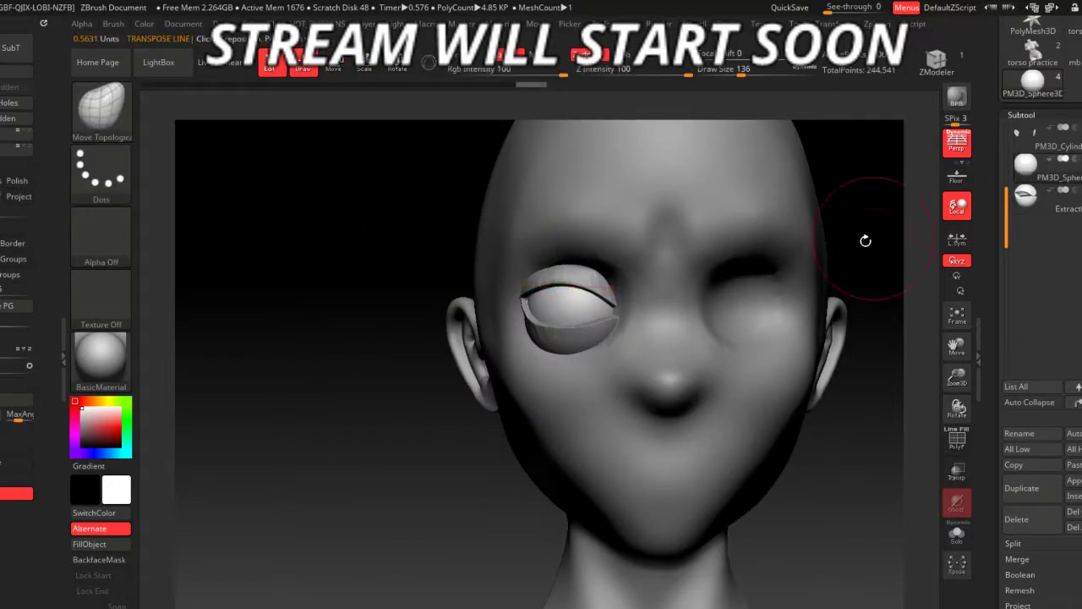
pyautogui.keyDown('alt'); pyautogui.click(540, 329); pyautogui.keyUp('alt')
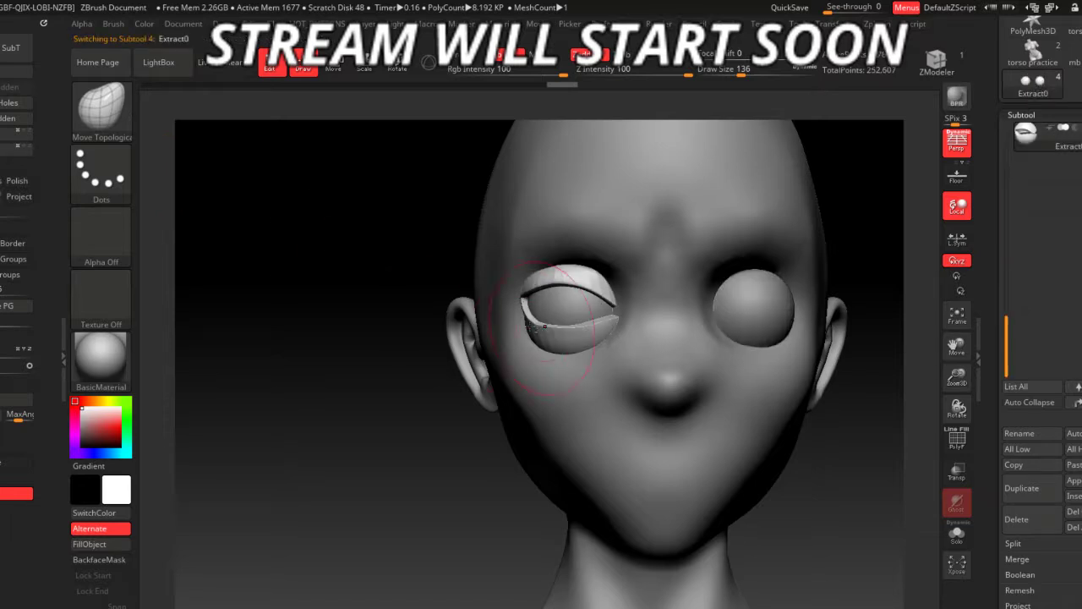
pyautogui.moveTo(169, 253); pyautogui.dragTo(285, 274)
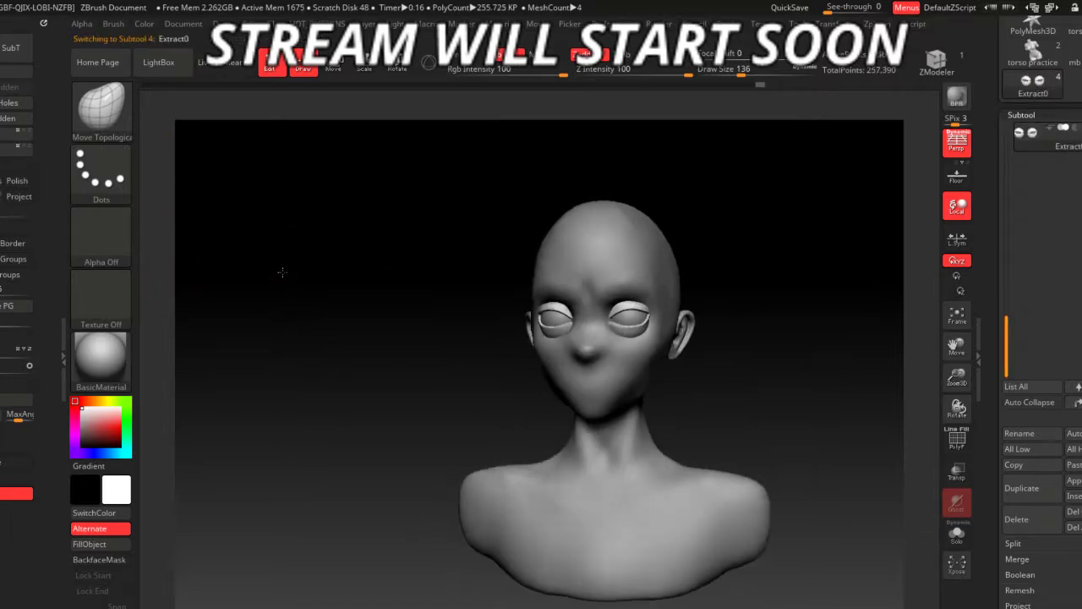
pyautogui.scroll(3, 286, 273)
pyautogui.press('w')
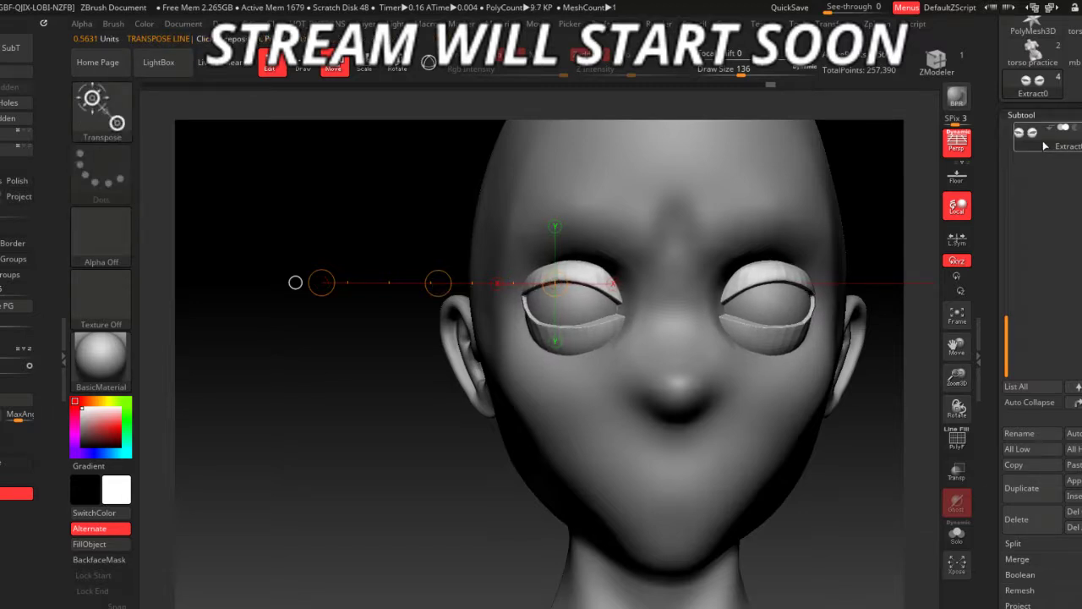
pyautogui.scroll(3, 1015, 203)
pyautogui.click(1039, 169)
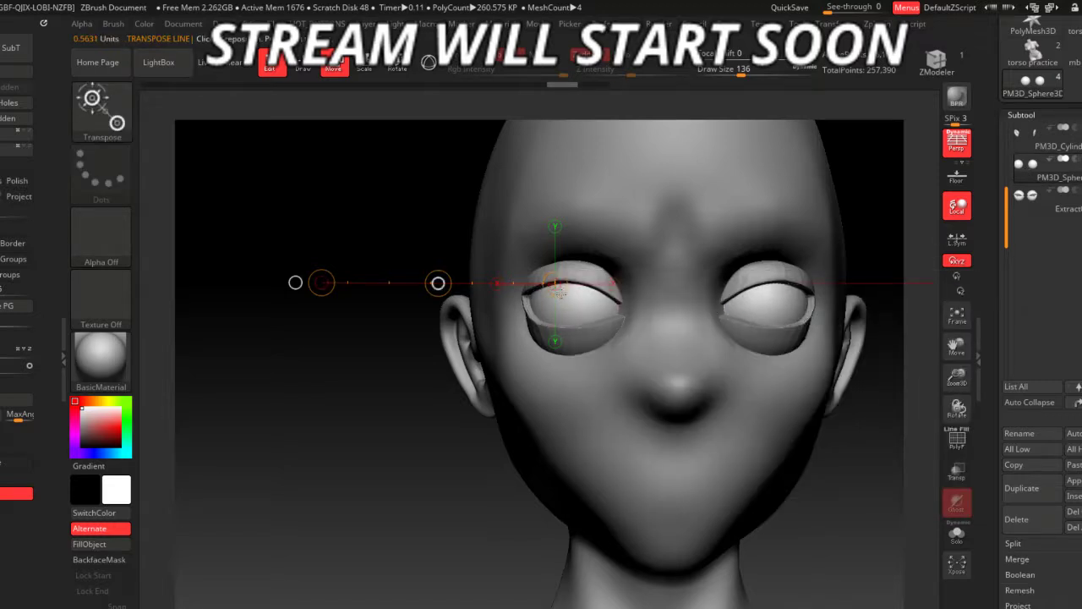
pyautogui.moveTo(829, 476)
pyautogui.mouseDown()
pyautogui.moveTo(811, 474)
pyautogui.moveTo(733, 342)
pyautogui.moveTo(703, 324)
pyautogui.moveTo(764, 295)
pyautogui.moveTo(491, 410)
pyautogui.mouseUp()
pyautogui.press('q')
pyautogui.keyDown('alt'); pyautogui.click(490, 410); pyautogui.keyUp('alt')
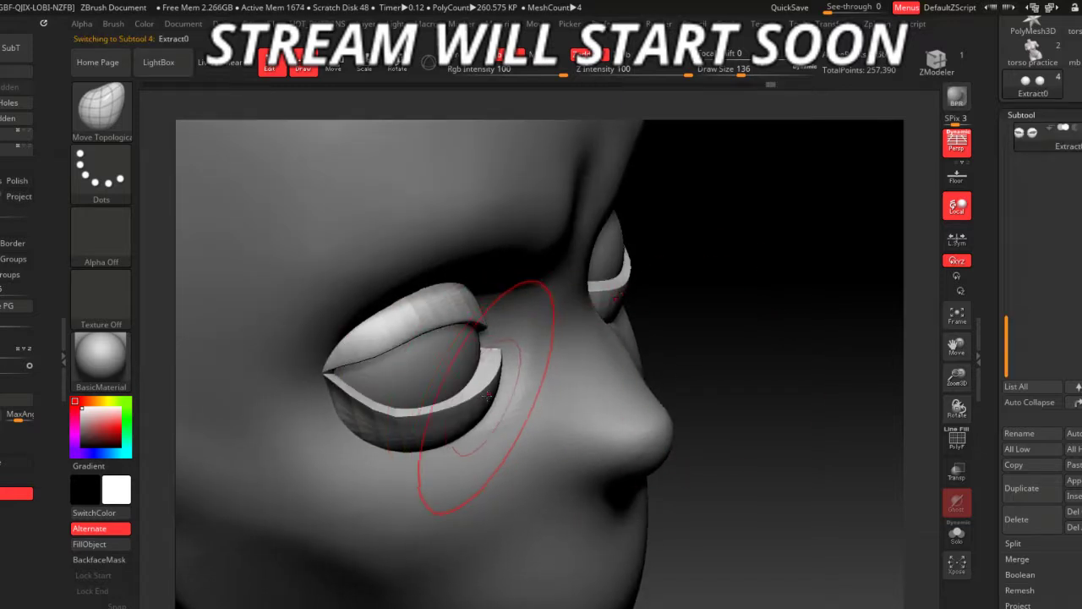
# - Inspect the eyelids from profile and above, adjusting brush size to 71 and 112
pyautogui.press('space')
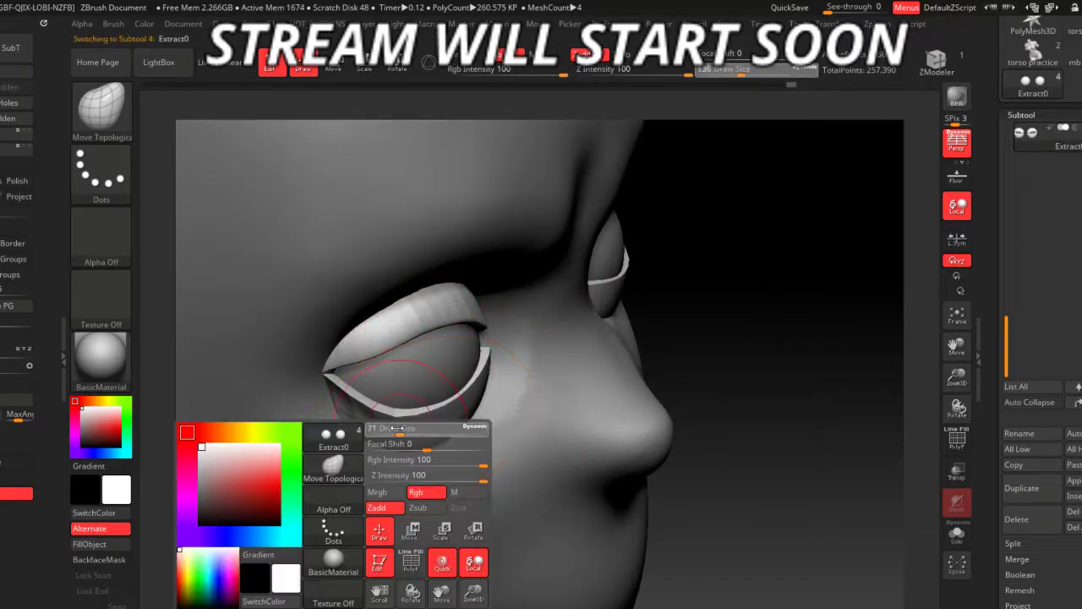
pyautogui.moveTo(439, 425); pyautogui.dragTo(397, 425)
pyautogui.moveTo(659, 389)
pyautogui.mouseDown()
pyautogui.moveTo(809, 284)
pyautogui.moveTo(567, 278)
pyautogui.mouseUp()
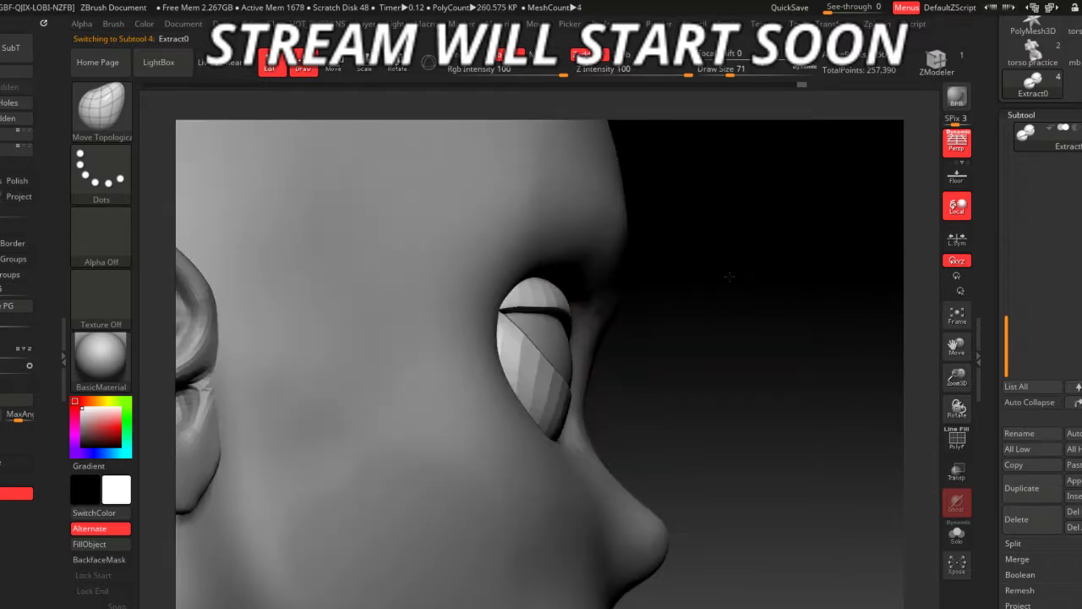
pyautogui.moveTo(719, 231)
pyautogui.mouseDown()
pyautogui.moveTo(708, 217)
pyautogui.moveTo(561, 344)
pyautogui.moveTo(592, 365)
pyautogui.mouseUp()
pyautogui.press('space')
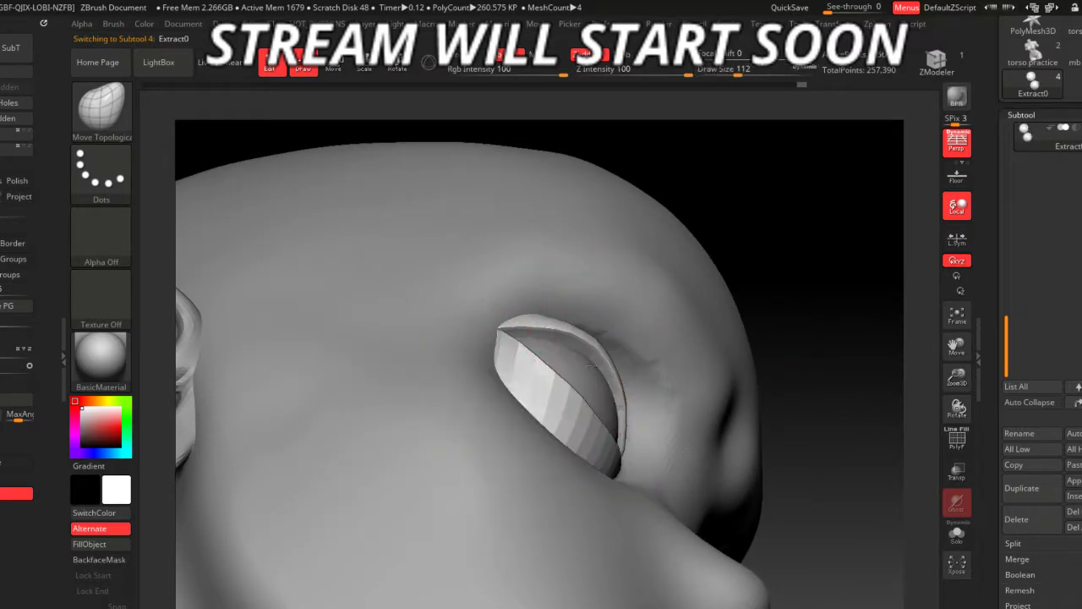
pyautogui.moveTo(898, 367); pyautogui.dragTo(892, 371)
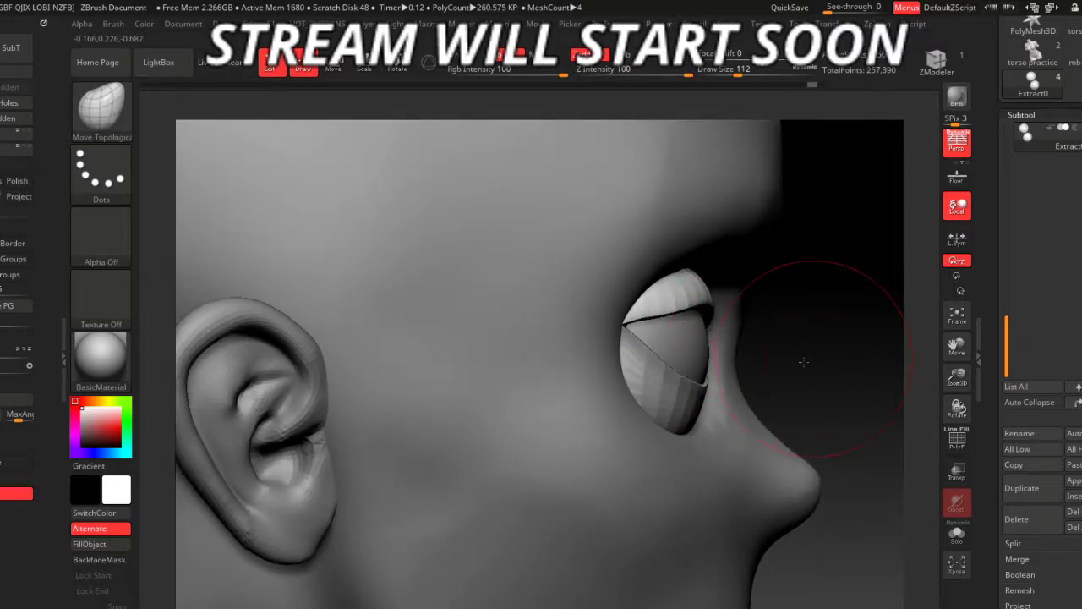
pyautogui.moveTo(803, 362); pyautogui.dragTo(483, 205)
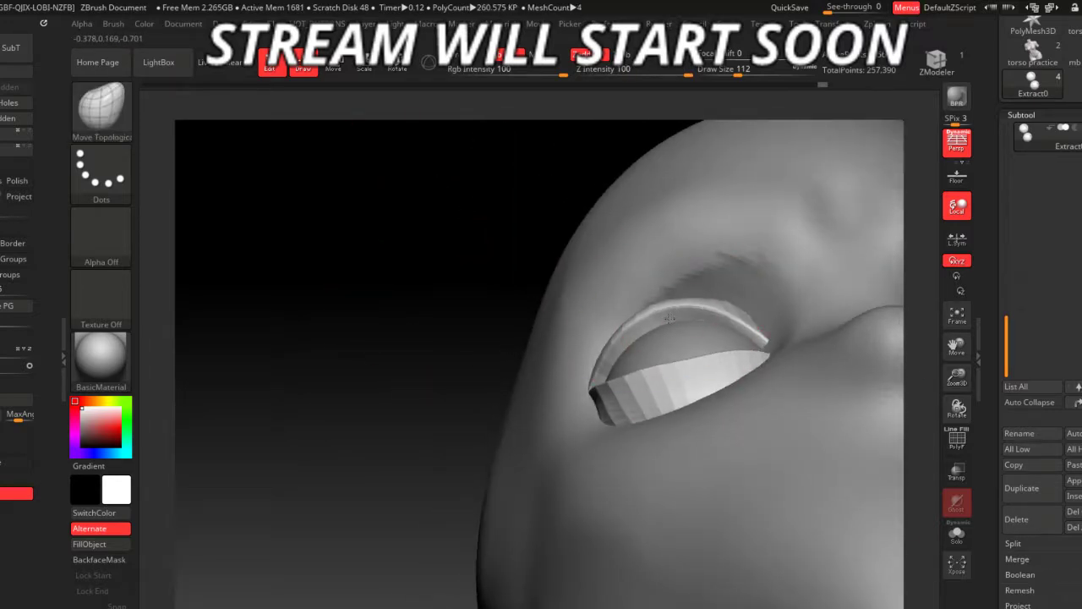
pyautogui.moveTo(507, 263)
pyautogui.mouseDown()
pyautogui.moveTo(303, 244)
pyautogui.moveTo(415, 270)
pyautogui.moveTo(398, 380)
pyautogui.moveTo(618, 265)
pyautogui.mouseUp()
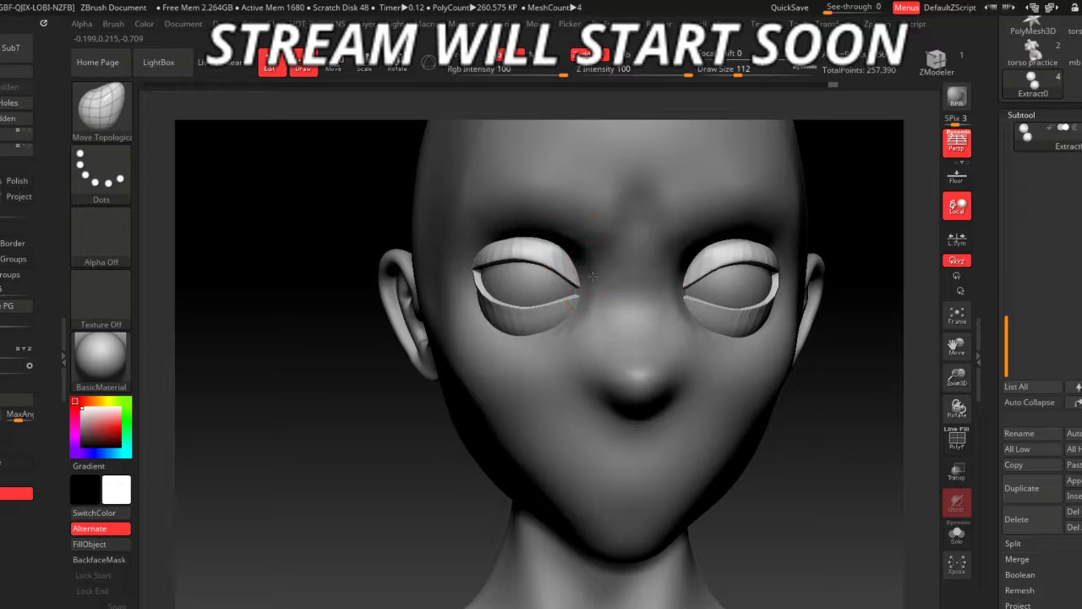
# - Set brush size 68, zoom out to the whole head, and select the baseMeshHead subtool
pyautogui.moveTo(882, 411)
pyautogui.keyDown('alt'); pyautogui.mouseDown()
pyautogui.moveTo(596, 324)
pyautogui.moveTo(594, 306)
pyautogui.mouseUp(); pyautogui.keyUp('alt')
pyautogui.press('space')
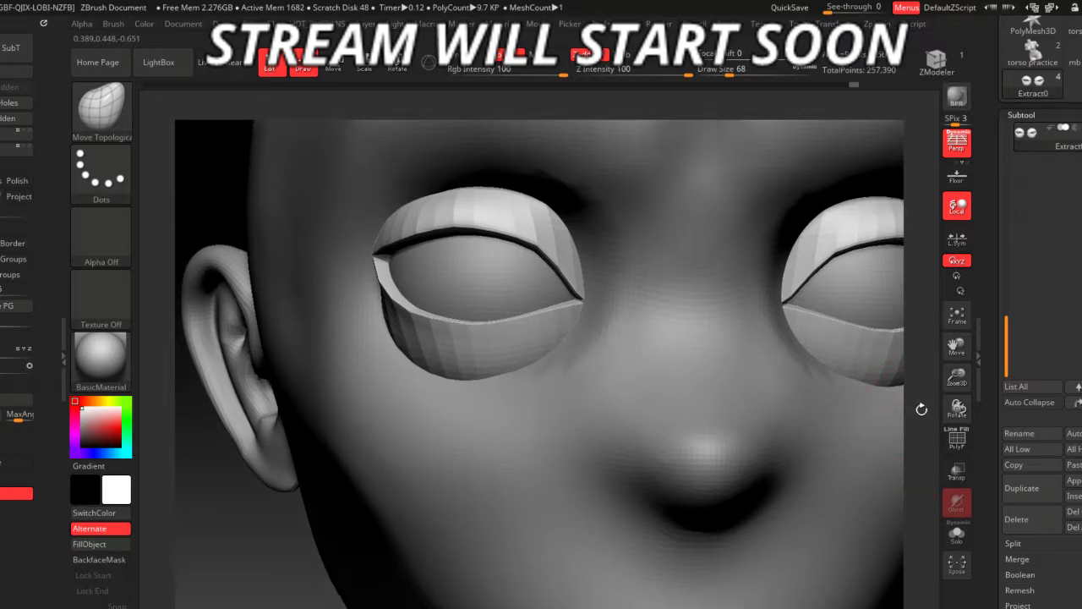
pyautogui.moveTo(916, 441)
pyautogui.keyDown('alt'); pyautogui.mouseDown()
pyautogui.moveTo(842, 286)
pyautogui.moveTo(763, 343)
pyautogui.moveTo(459, 338)
pyautogui.moveTo(698, 351)
pyautogui.moveTo(420, 394)
pyautogui.moveTo(352, 366)
pyautogui.mouseUp(); pyautogui.keyUp('alt')
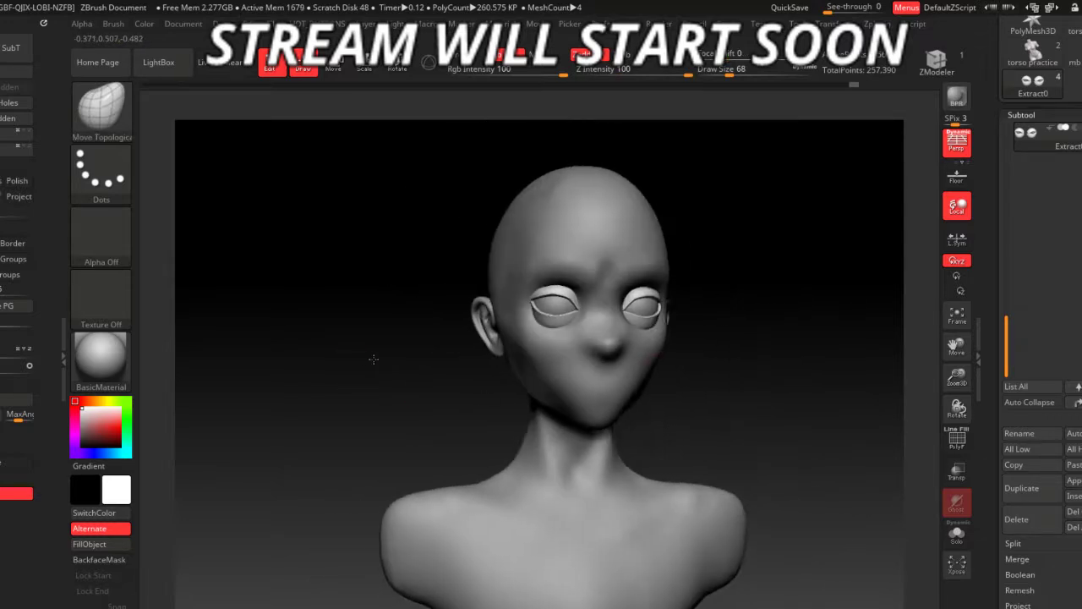
pyautogui.keyDown('alt'); pyautogui.click(719, 345); pyautogui.keyUp('alt')
pyautogui.moveTo(719, 345)
pyautogui.mouseDown()
pyautogui.moveTo(724, 385)
pyautogui.moveTo(762, 379)
pyautogui.moveTo(752, 444)
pyautogui.moveTo(618, 343)
pyautogui.mouseUp()
pyautogui.press('space')
# - With ClayBuildup at size 94, build up both brow ridges symmetrically, then smooth them
pyautogui.moveTo(580, 305); pyautogui.dragTo(584, 301)
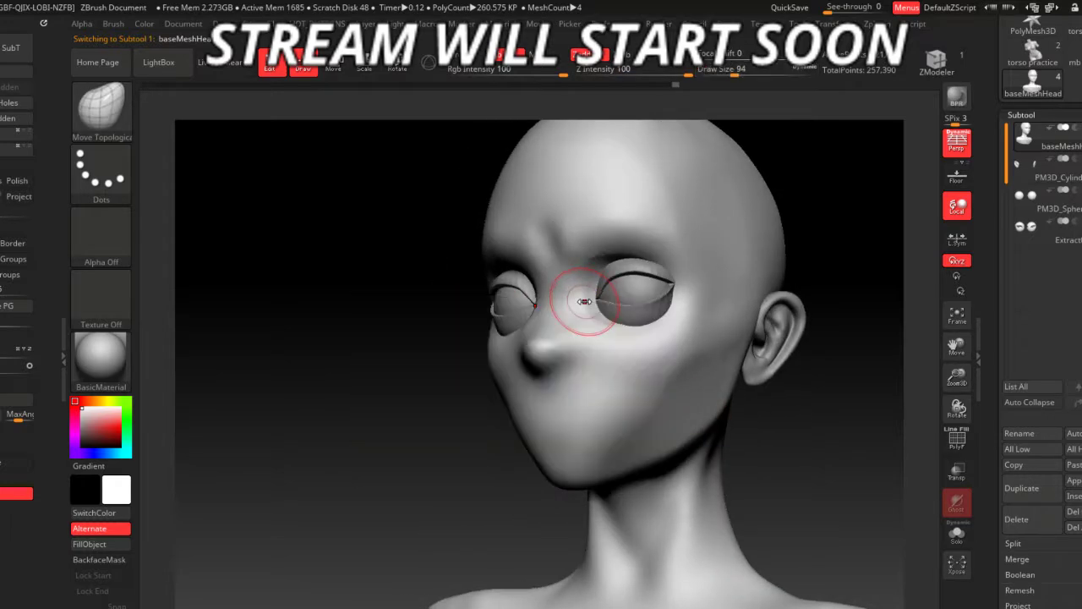
pyautogui.press('b')
pyautogui.press('c')
pyautogui.press('b')
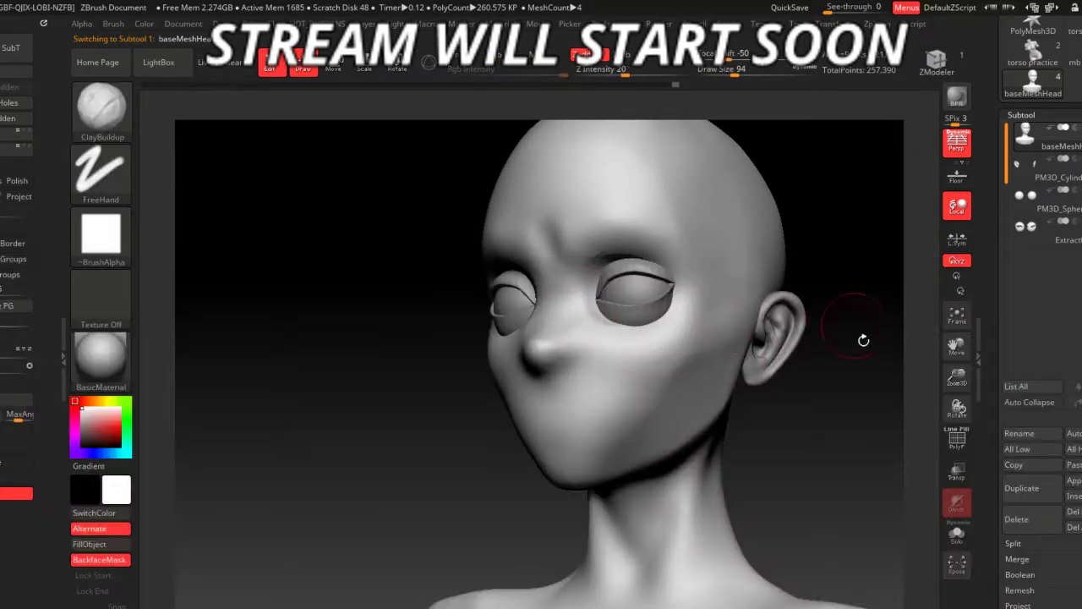
pyautogui.moveTo(843, 443); pyautogui.dragTo(674, 353)
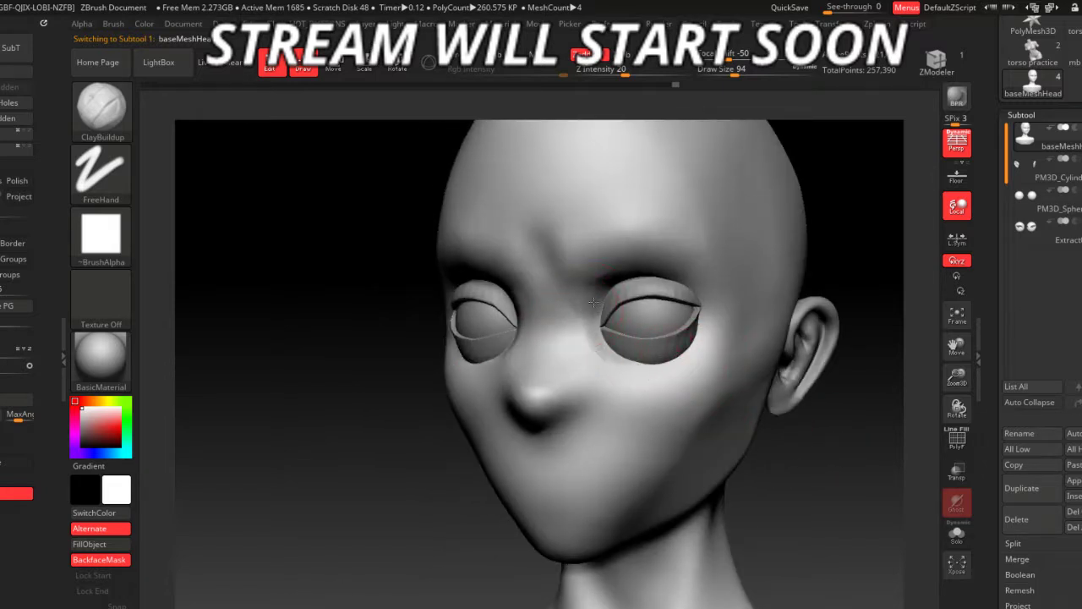
pyautogui.moveTo(647, 279); pyautogui.dragTo(652, 349, button='right')
pyautogui.moveTo(591, 270)
pyautogui.mouseDown()
pyautogui.moveTo(642, 252)
pyautogui.moveTo(667, 262)
pyautogui.mouseUp()
pyautogui.moveTo(668, 262); pyautogui.dragTo(642, 279, button='right')
pyautogui.moveTo(643, 279); pyautogui.dragTo(625, 279)
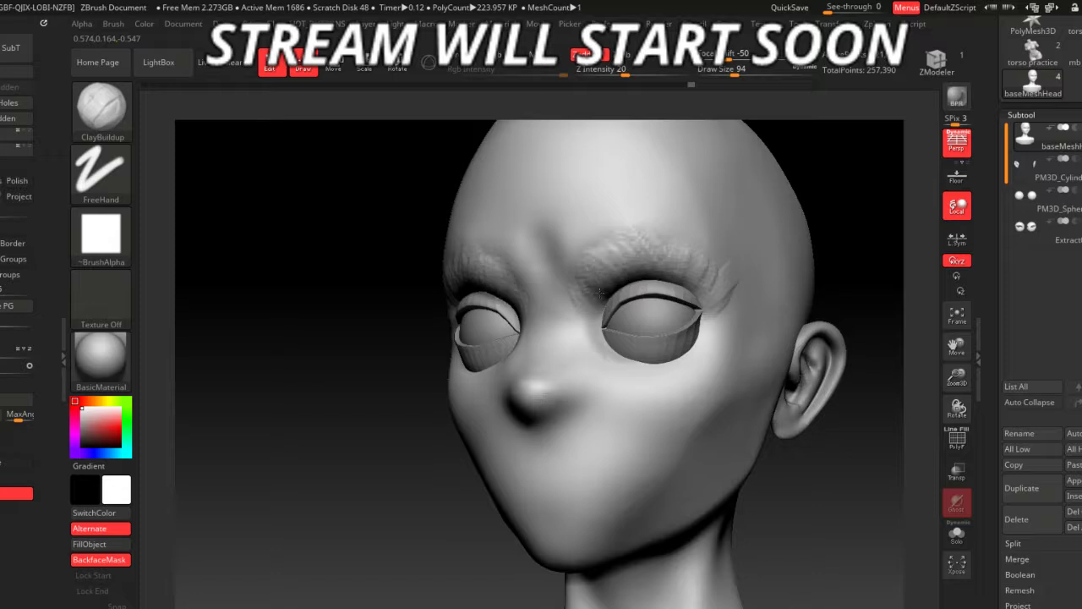
pyautogui.press('shift')
pyautogui.keyDown('shift'); pyautogui.moveTo(607, 267); pyautogui.dragTo(668, 262); pyautogui.keyUp('shift')
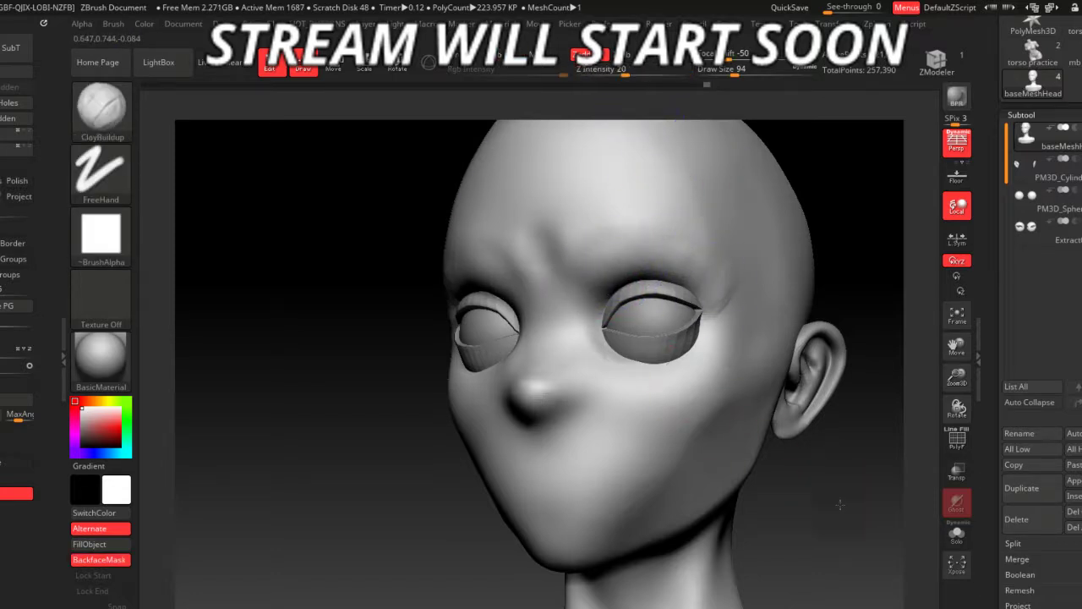
pyautogui.keyDown('shift'); pyautogui.moveTo(761, 490); pyautogui.dragTo(812, 494); pyautogui.keyUp('shift')
# - With the Move brush, reshape both eyelid openings and pull their inner corners
pyautogui.press('b')
pyautogui.press('m')
pyautogui.press('v')
pyautogui.moveTo(793, 372); pyautogui.dragTo(735, 385)
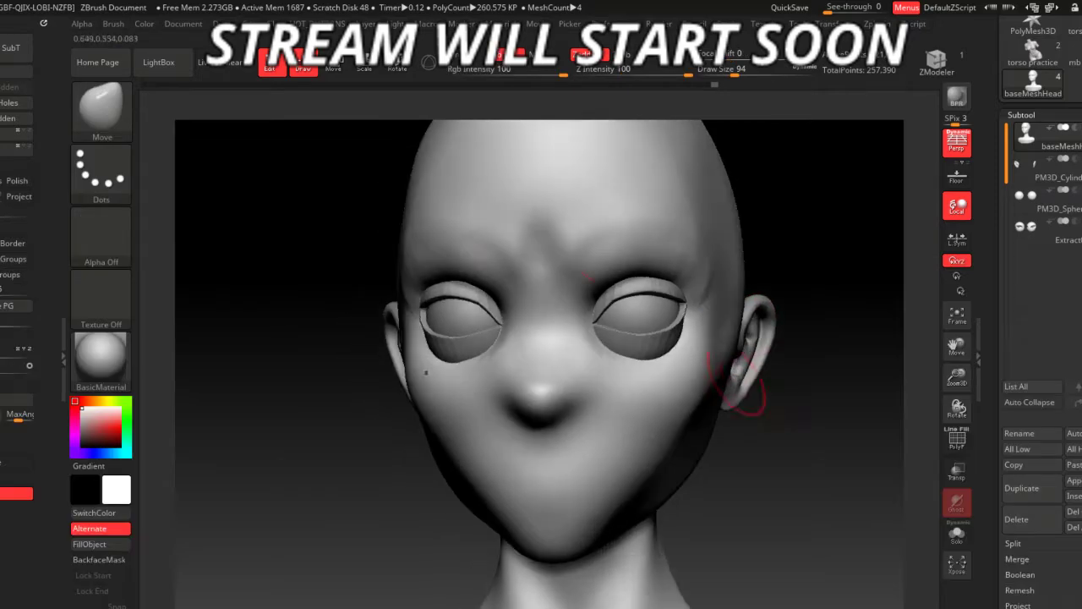
pyautogui.moveTo(621, 290); pyautogui.dragTo(630, 279)
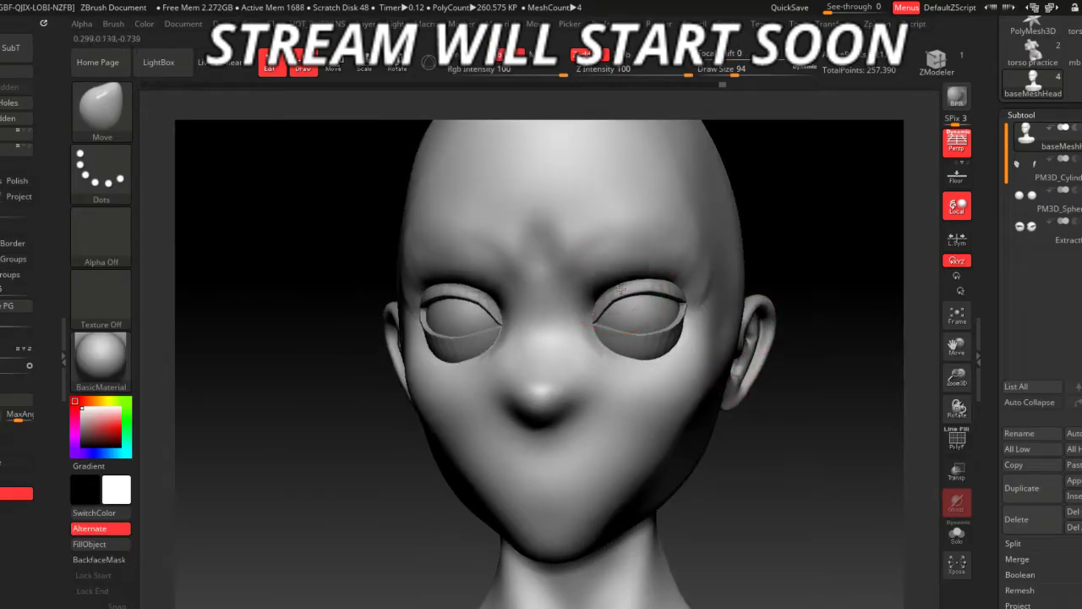
pyautogui.moveTo(597, 328); pyautogui.dragTo(595, 324)
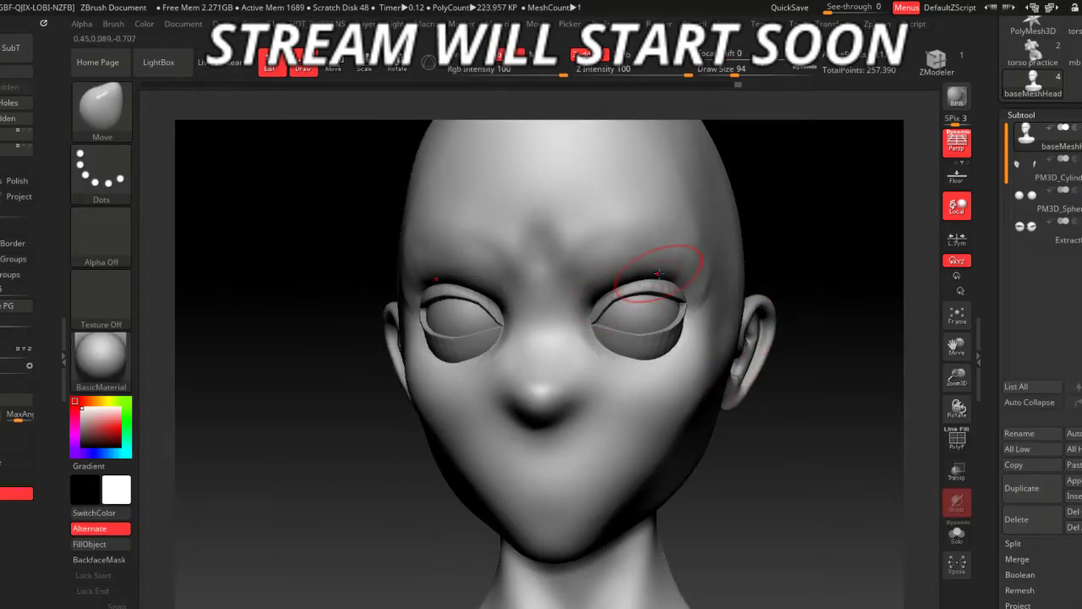
# - Check the reshaped eye corners from front, three-quarter and profile views
pyautogui.moveTo(672, 287); pyautogui.dragTo(642, 289, button='right')
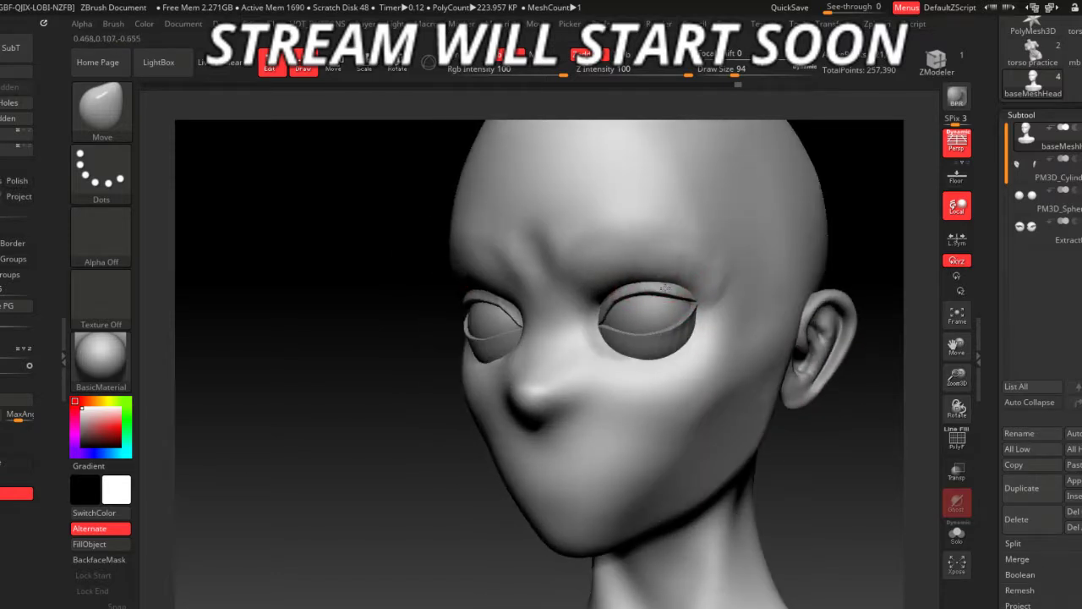
pyautogui.keyDown('shift'); pyautogui.moveTo(864, 515); pyautogui.dragTo(726, 347); pyautogui.keyUp('shift')
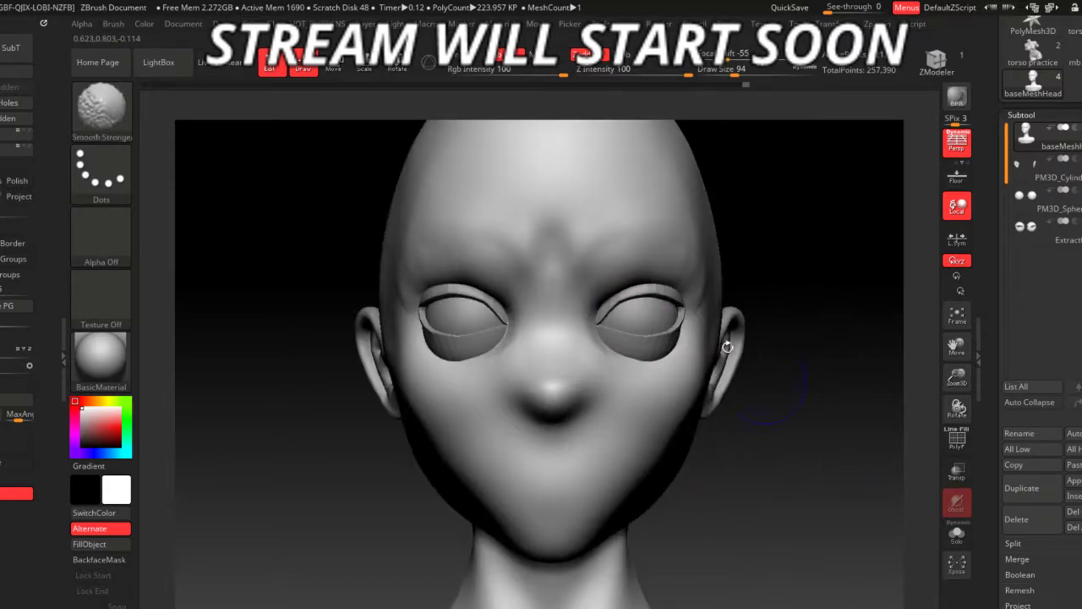
pyautogui.moveTo(666, 251)
pyautogui.mouseDown(button='right')
pyautogui.moveTo(793, 487)
pyautogui.moveTo(616, 313)
pyautogui.mouseUp(button='right')
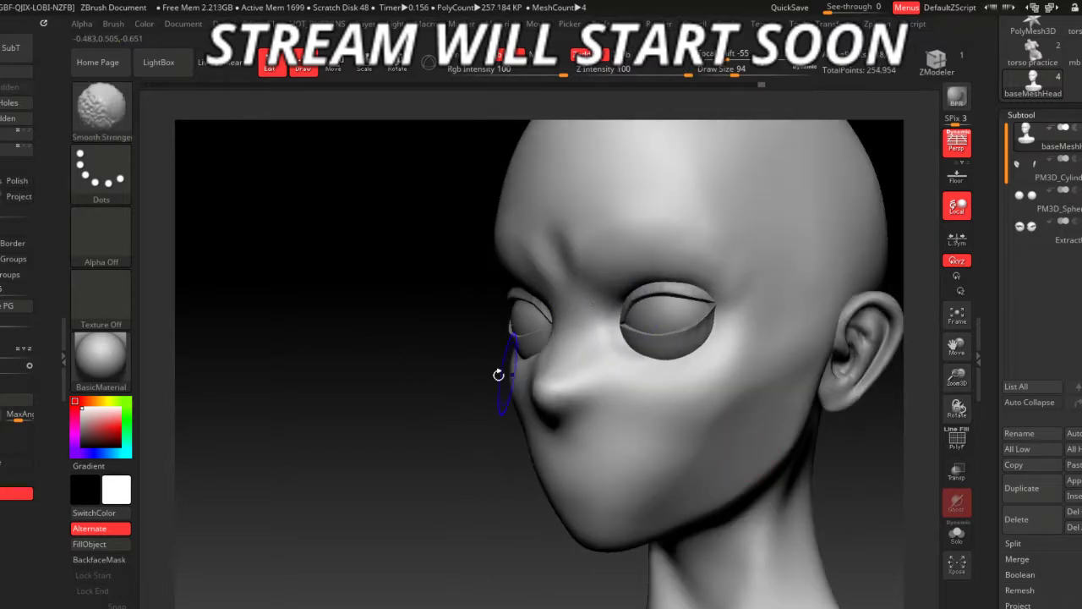
pyautogui.moveTo(500, 374)
pyautogui.keyDown('shift'); pyautogui.mouseDown(button='right')
pyautogui.moveTo(721, 481)
pyautogui.moveTo(643, 372)
pyautogui.mouseUp(button='right'); pyautogui.keyUp('shift')
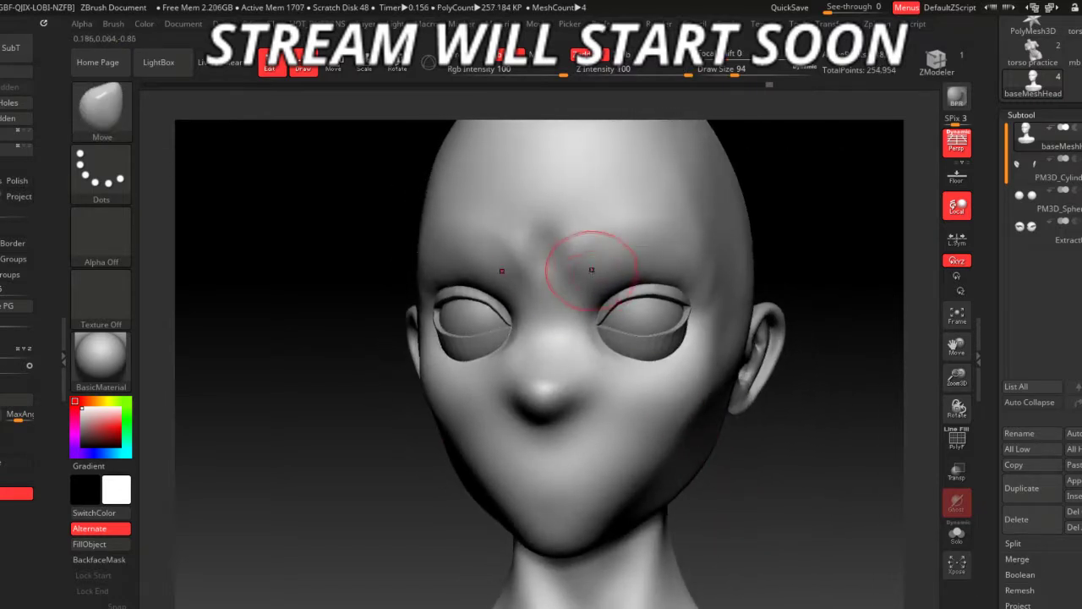
pyautogui.press('space')
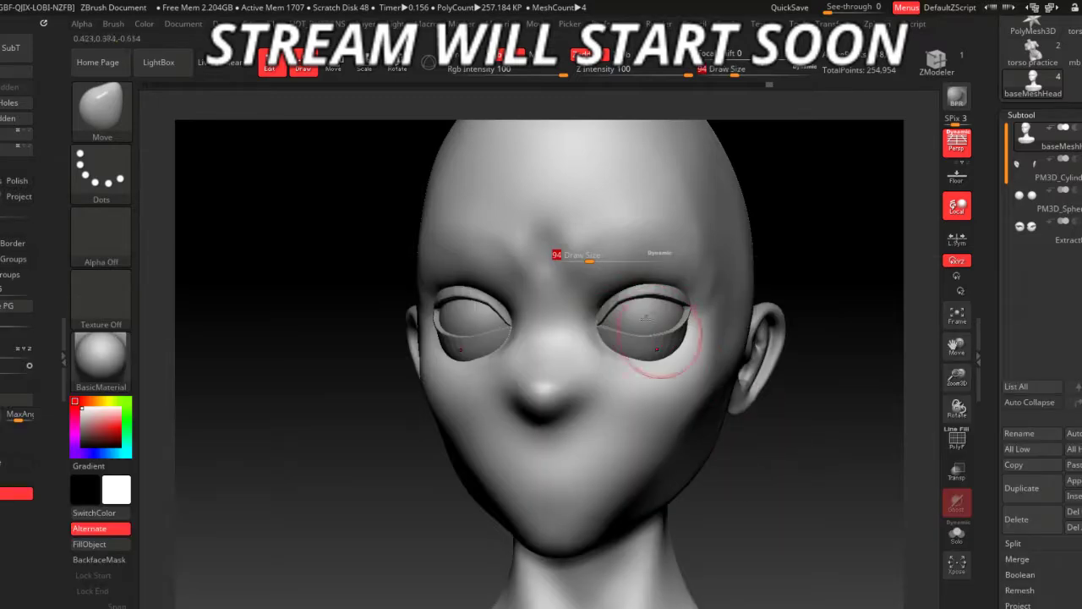
pyautogui.moveTo(454, 217); pyautogui.dragTo(387, 229, button='right')
# - Carve brow creases above the left eye with the DamStandard brush
pyautogui.press('b')
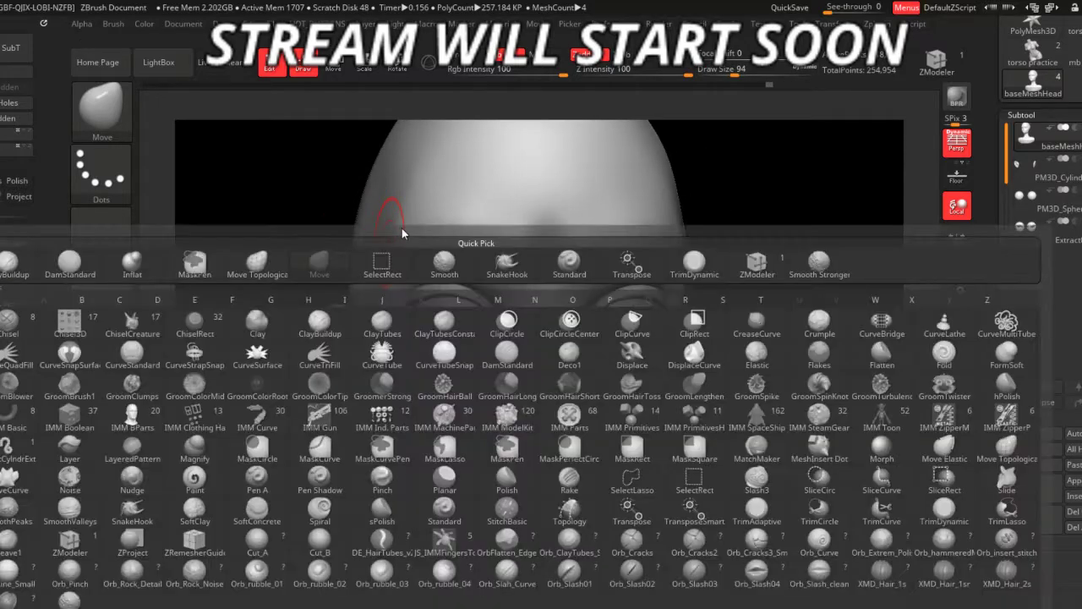
pyautogui.press('d')
pyautogui.press('s')
pyautogui.moveTo(297, 258); pyautogui.dragTo(541, 313, button='right')
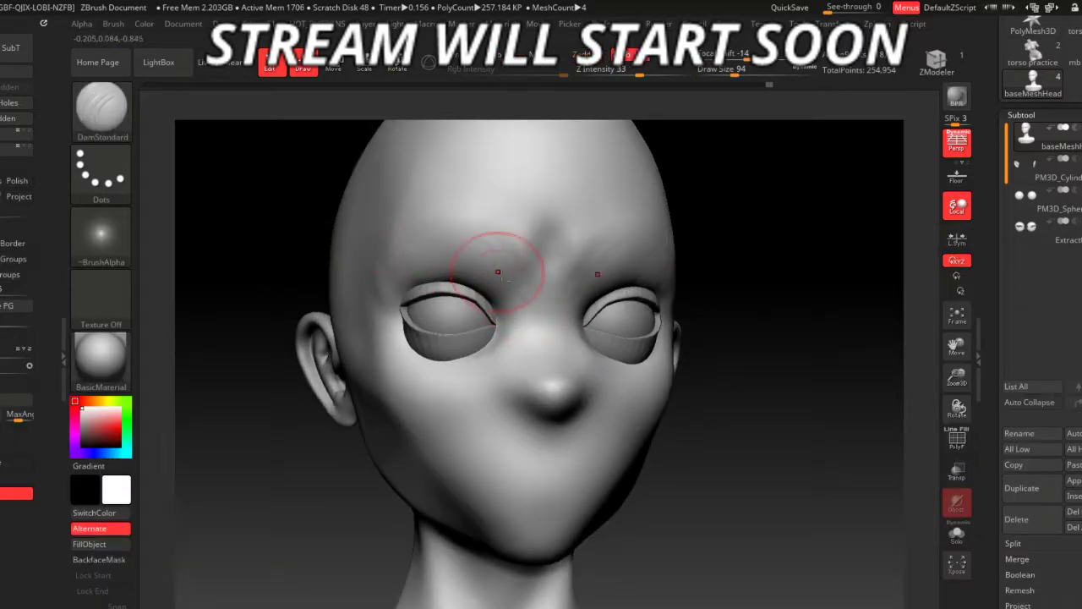
pyautogui.moveTo(498, 271); pyautogui.dragTo(435, 234)
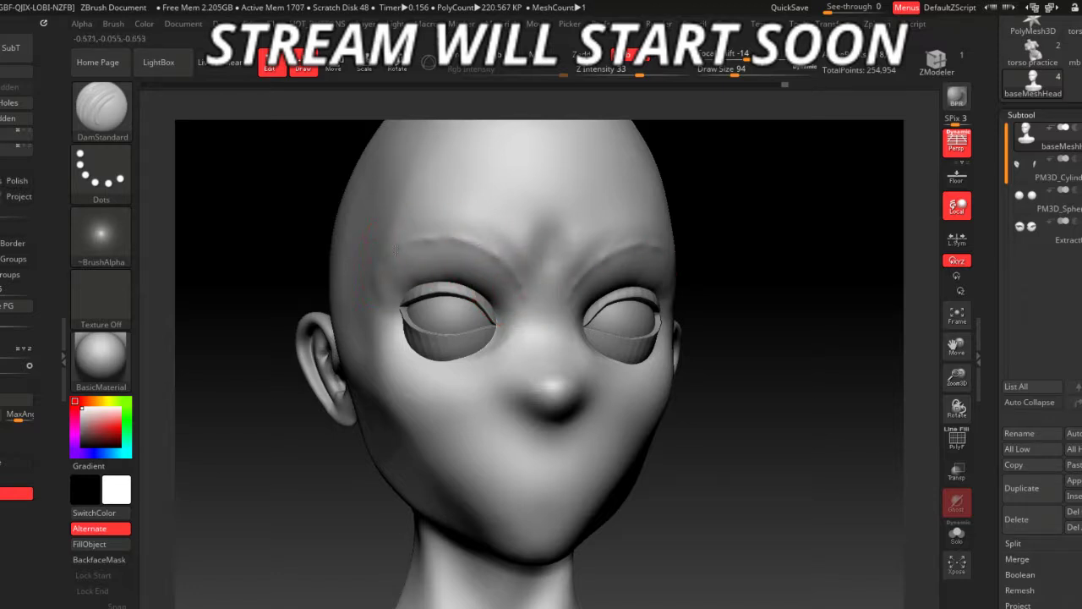
pyautogui.moveTo(395, 249); pyautogui.dragTo(510, 268, button='right')
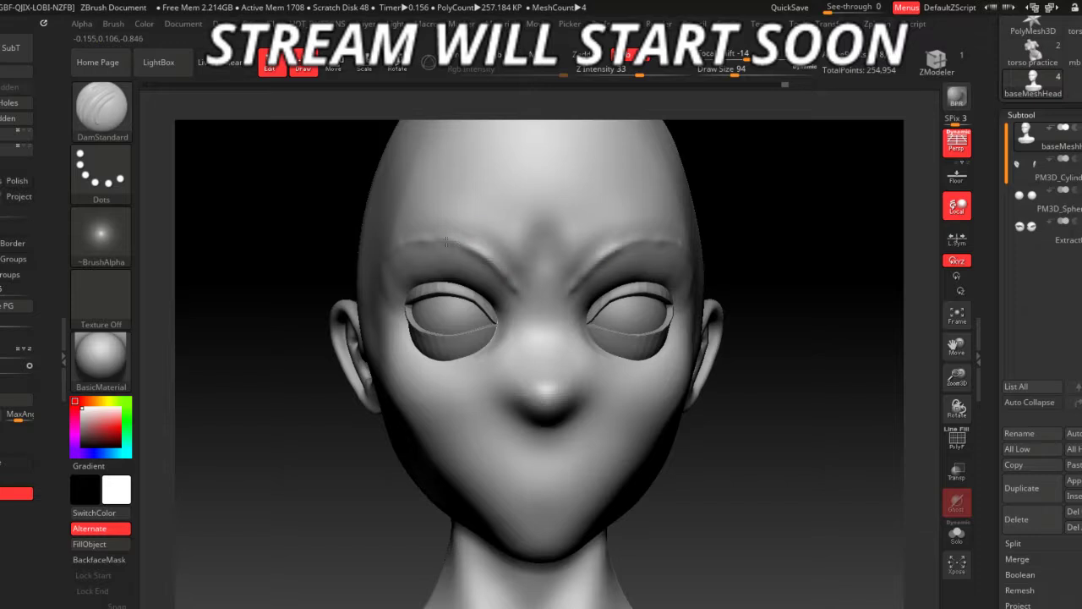
pyautogui.moveTo(404, 240); pyautogui.dragTo(352, 274, button='right')
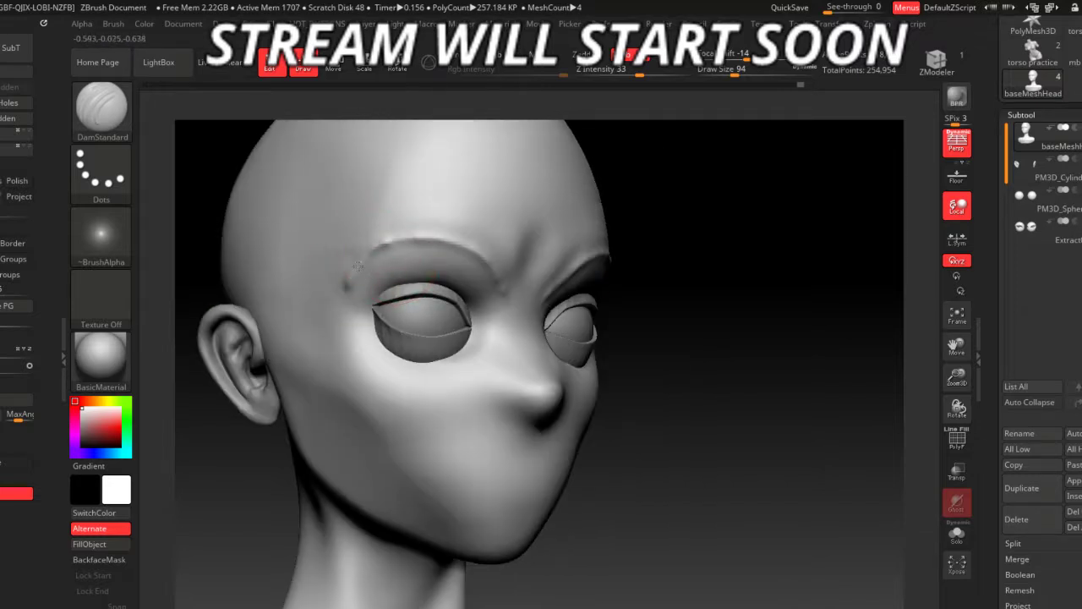
pyautogui.moveTo(631, 464)
pyautogui.mouseDown(button='right')
pyautogui.moveTo(362, 362)
pyautogui.moveTo(361, 234)
pyautogui.mouseUp(button='right')
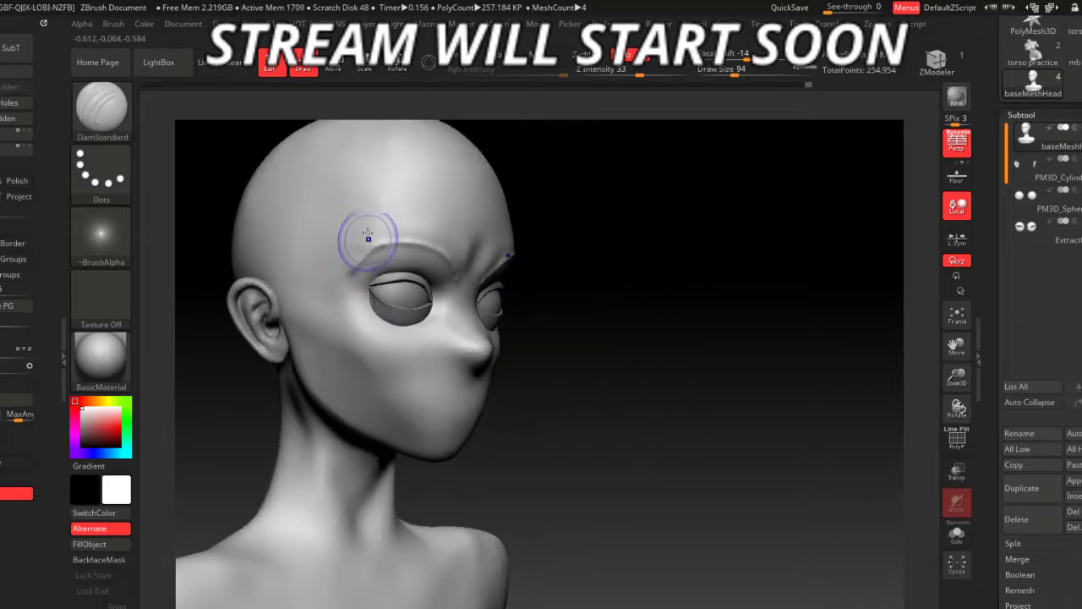
# - Smooth the skin around the eyes with the brush size raised to 124
pyautogui.press('shift')
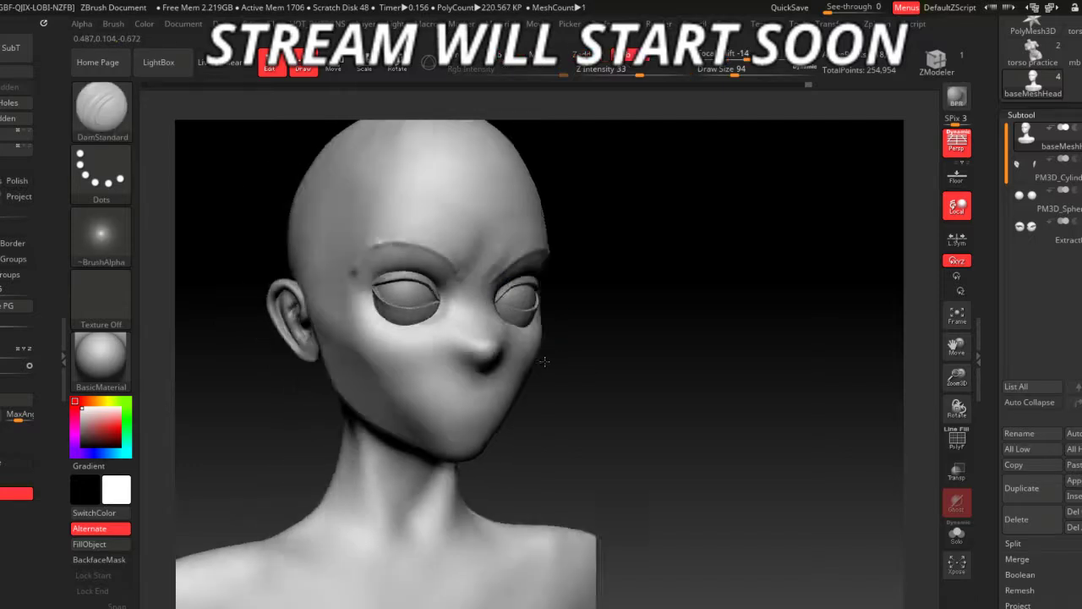
pyautogui.keyDown('shift'); pyautogui.moveTo(467, 243); pyautogui.dragTo(463, 246, button='right'); pyautogui.keyUp('shift')
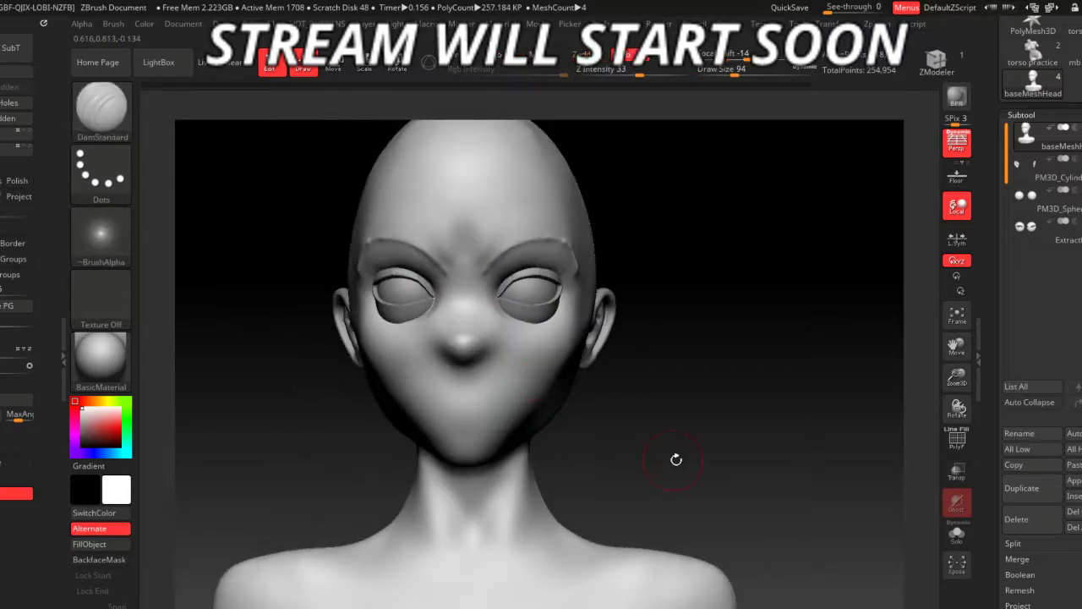
pyautogui.moveTo(677, 459)
pyautogui.mouseDown(button='right')
pyautogui.moveTo(657, 434)
pyautogui.moveTo(658, 487)
pyautogui.moveTo(578, 398)
pyautogui.mouseUp(button='right')
pyautogui.press('space')
pyautogui.moveTo(476, 354); pyautogui.dragTo(503, 353)
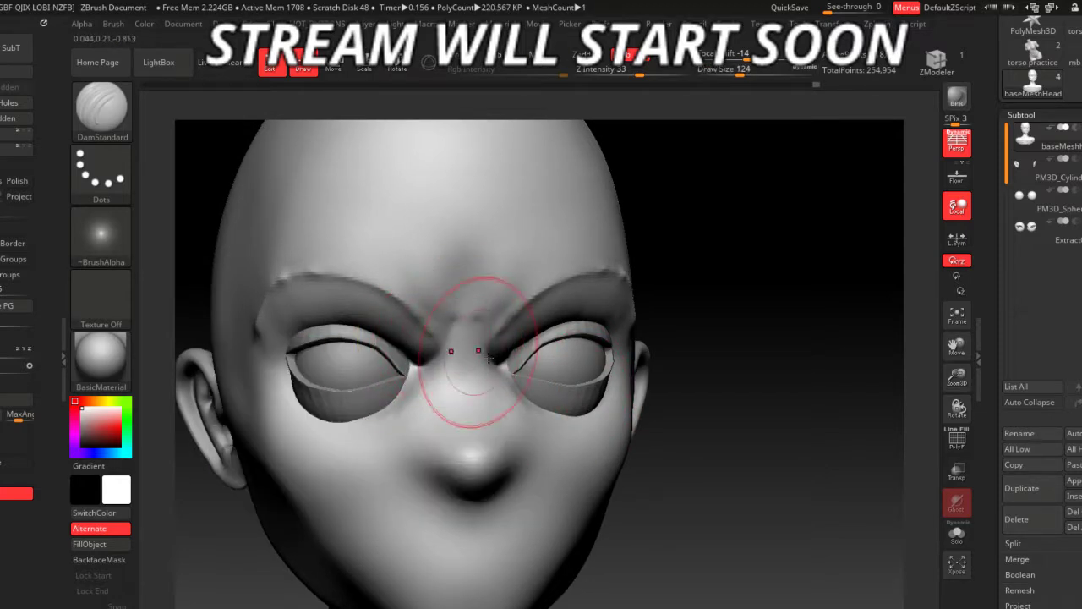
pyautogui.moveTo(452, 332); pyautogui.dragTo(461, 355, button='right')
pyautogui.press('ctrl')
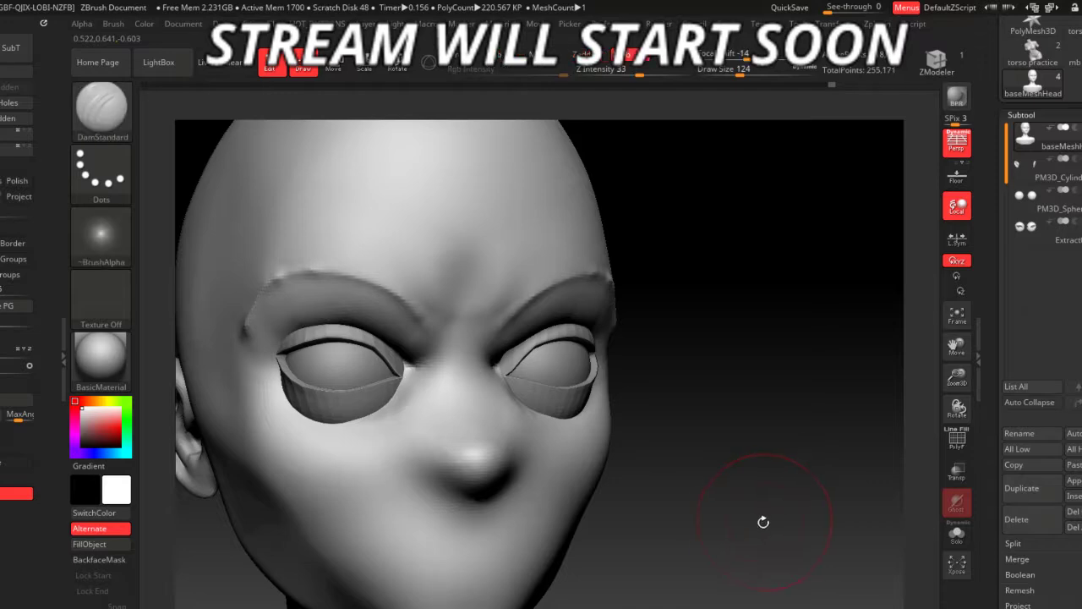
pyautogui.moveTo(761, 519)
pyautogui.mouseDown(button='right')
pyautogui.moveTo(650, 483)
pyautogui.moveTo(703, 542)
pyautogui.moveTo(560, 410)
pyautogui.mouseUp(button='right')
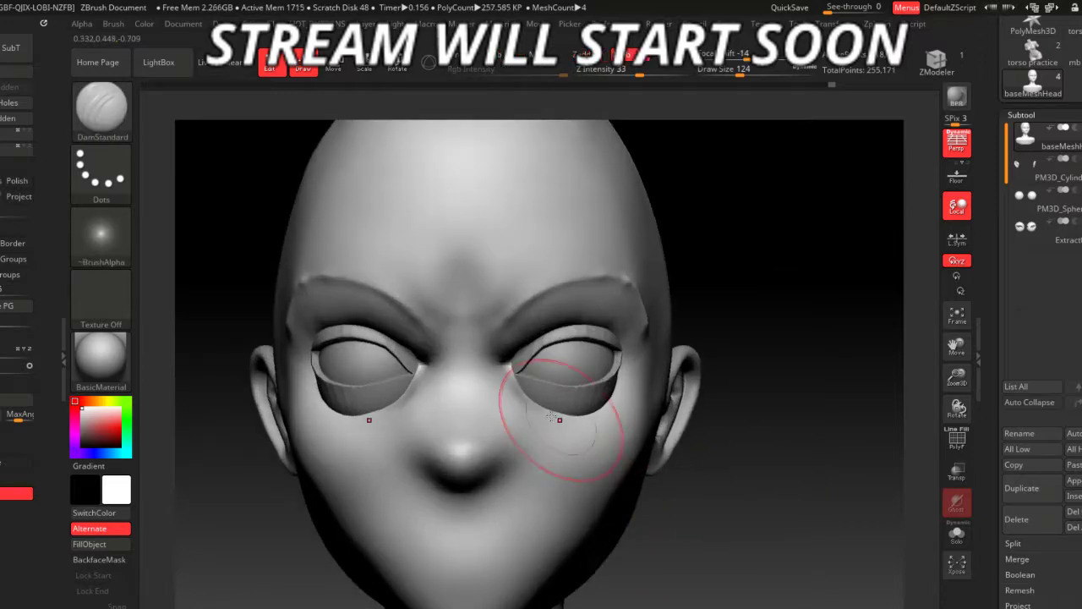
# - Switch to the Move brush and check the eye area from front and side
pyautogui.press('b')
pyautogui.press('m')
pyautogui.press('v')
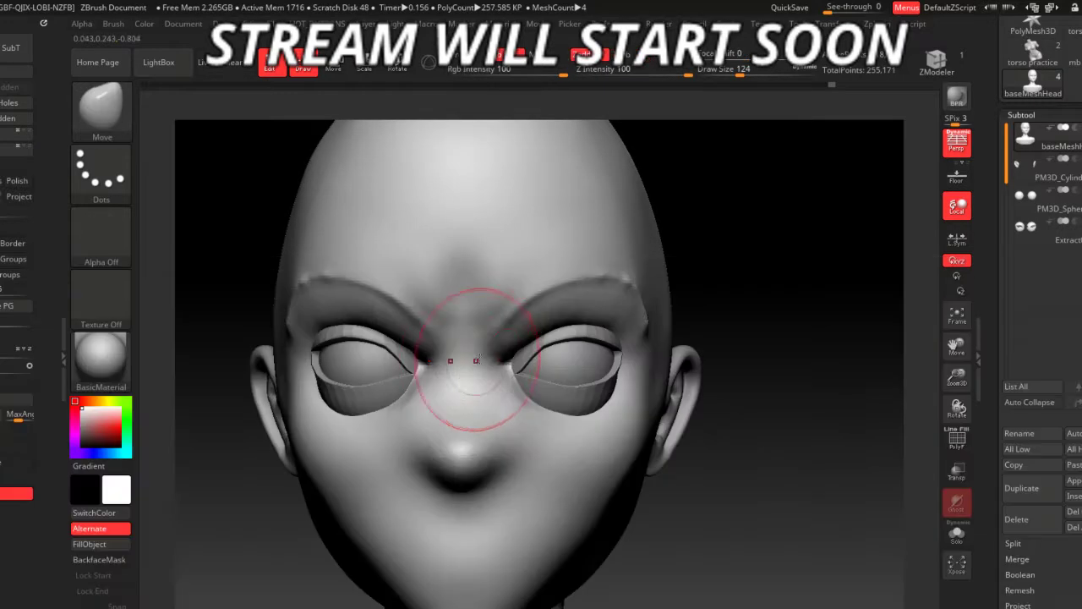
pyautogui.press('space')
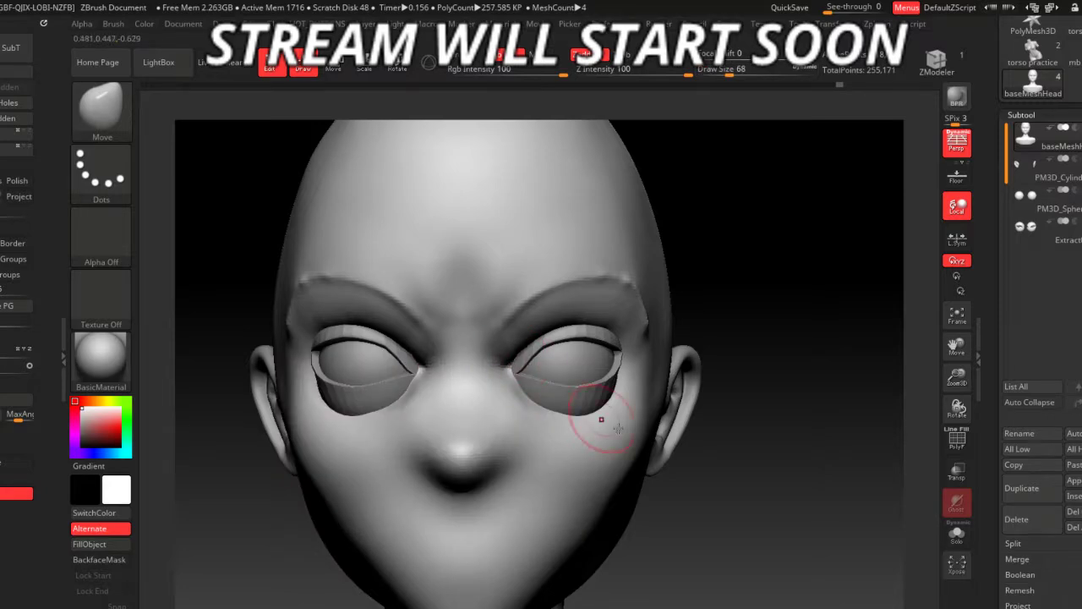
pyautogui.moveTo(750, 558); pyautogui.dragTo(476, 287, button='right')
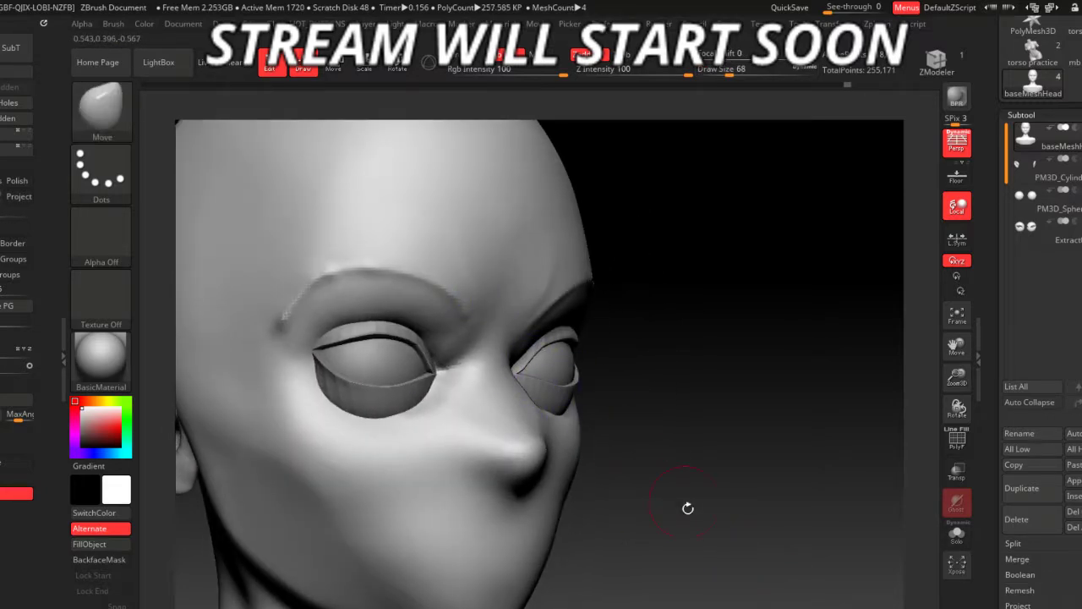
pyautogui.moveTo(688, 507)
pyautogui.mouseDown(button='right')
pyautogui.moveTo(723, 559)
pyautogui.moveTo(667, 490)
pyautogui.mouseUp(button='right')
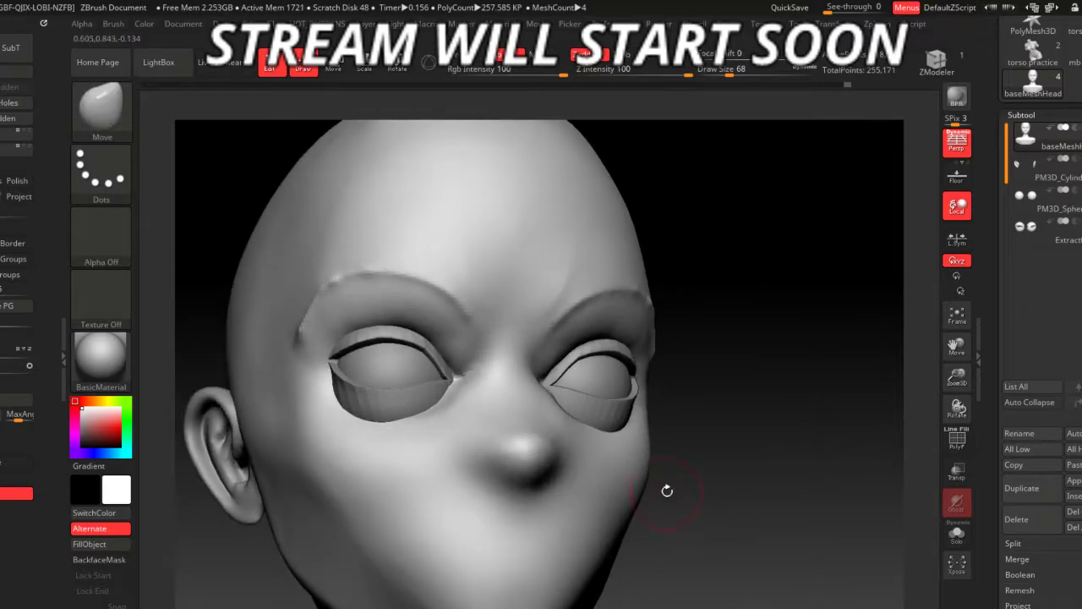
# - Build up clay and a sculpted ridge under the left eye with ClayBuildup
pyautogui.press('b')
pyautogui.press('c')
pyautogui.press('b')
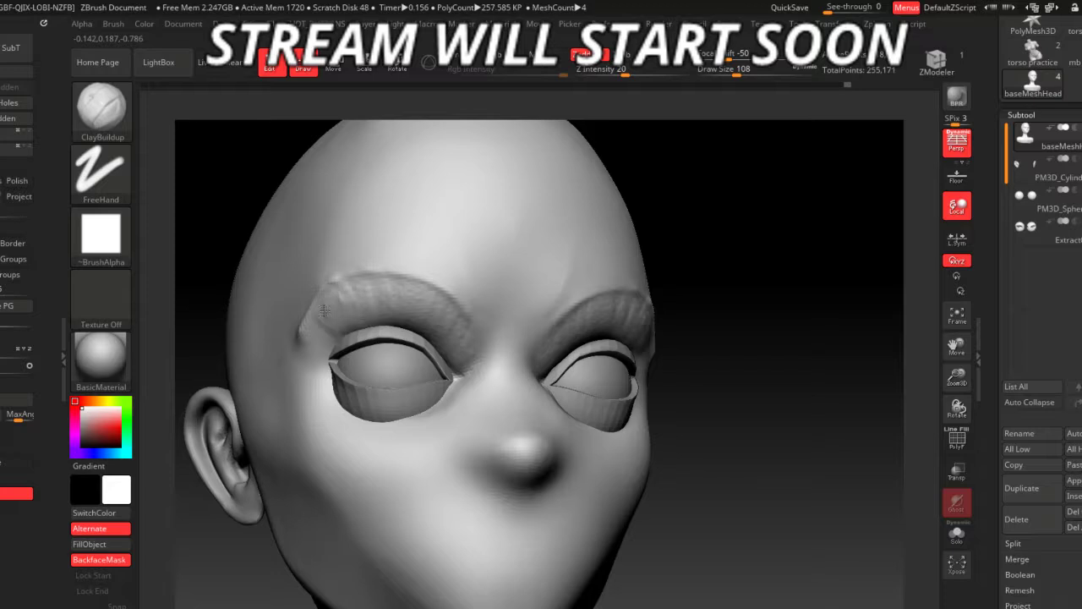
pyautogui.moveTo(505, 487); pyautogui.dragTo(336, 427, button='right')
pyautogui.moveTo(315, 400)
pyautogui.mouseDown()
pyautogui.moveTo(338, 446)
pyautogui.moveTo(398, 456)
pyautogui.moveTo(428, 417)
pyautogui.mouseUp()
pyautogui.moveTo(528, 502); pyautogui.dragTo(405, 466, button='right')
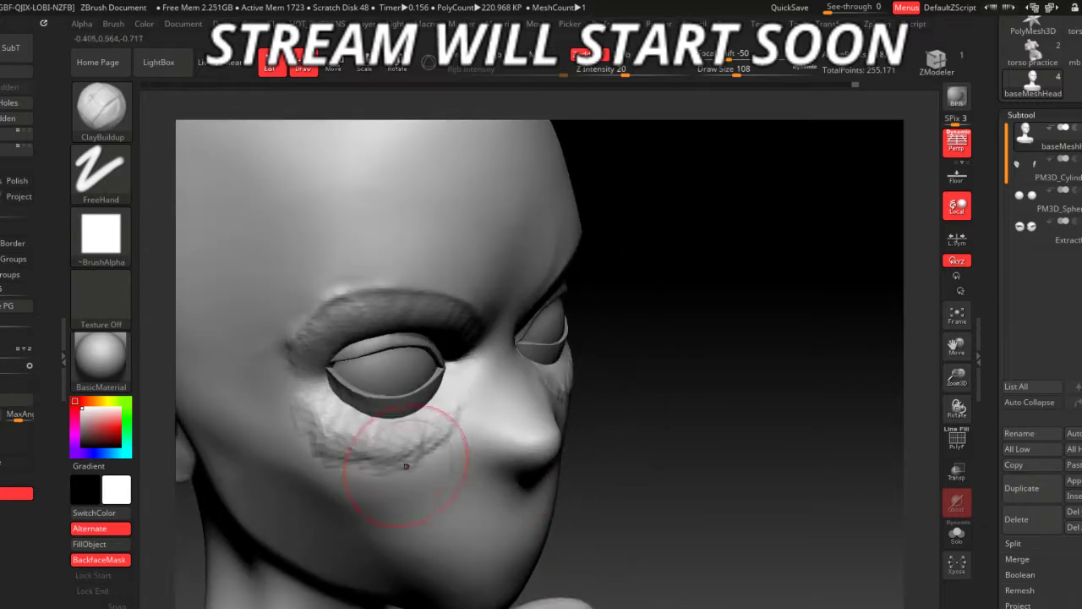
pyautogui.moveTo(441, 411)
pyautogui.mouseDown()
pyautogui.moveTo(423, 439)
pyautogui.moveTo(355, 444)
pyautogui.moveTo(425, 408)
pyautogui.mouseUp()
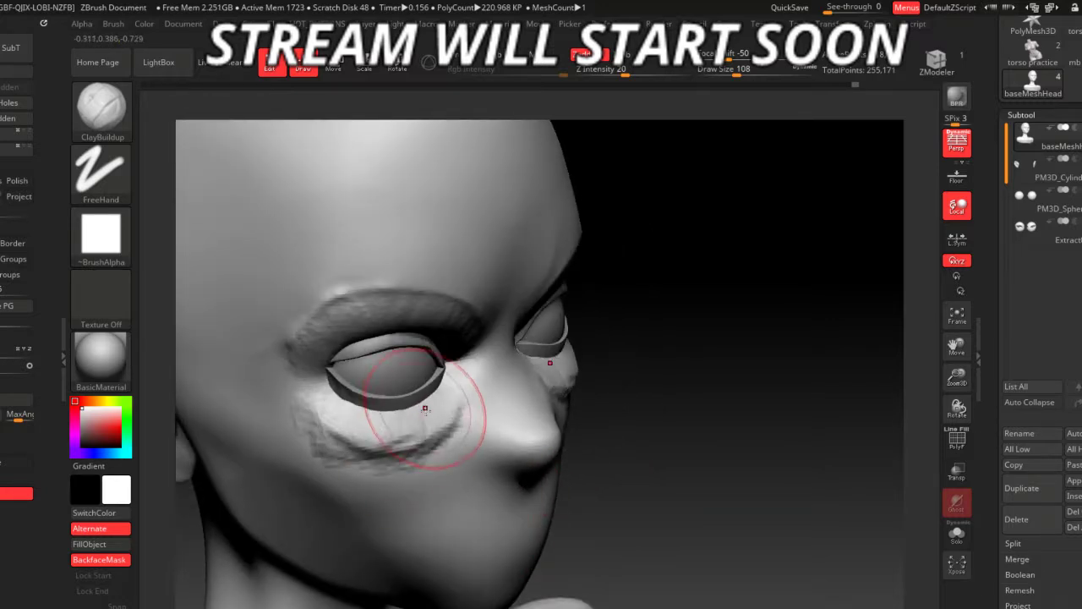
# - At brush size 132, sculpt and smooth a diagonal band across the cheek
pyautogui.moveTo(310, 441)
pyautogui.mouseDown()
pyautogui.moveTo(397, 473)
pyautogui.moveTo(460, 464)
pyautogui.mouseUp()
pyautogui.press('space')
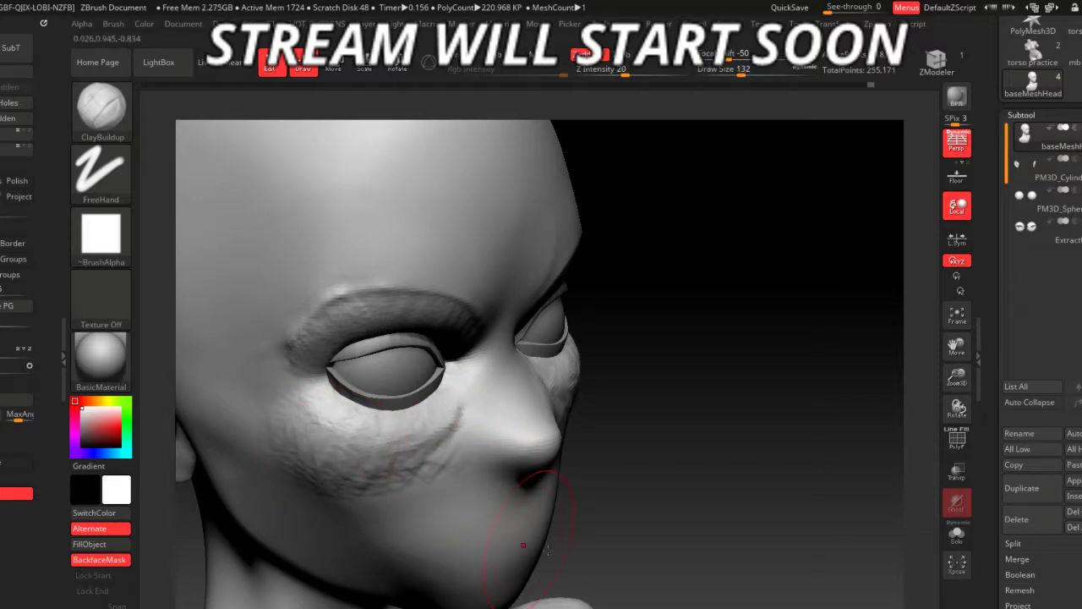
pyautogui.moveTo(507, 507); pyautogui.dragTo(719, 476, button='right')
pyautogui.moveTo(317, 306); pyautogui.dragTo(465, 360)
pyautogui.moveTo(420, 420); pyautogui.dragTo(407, 436)
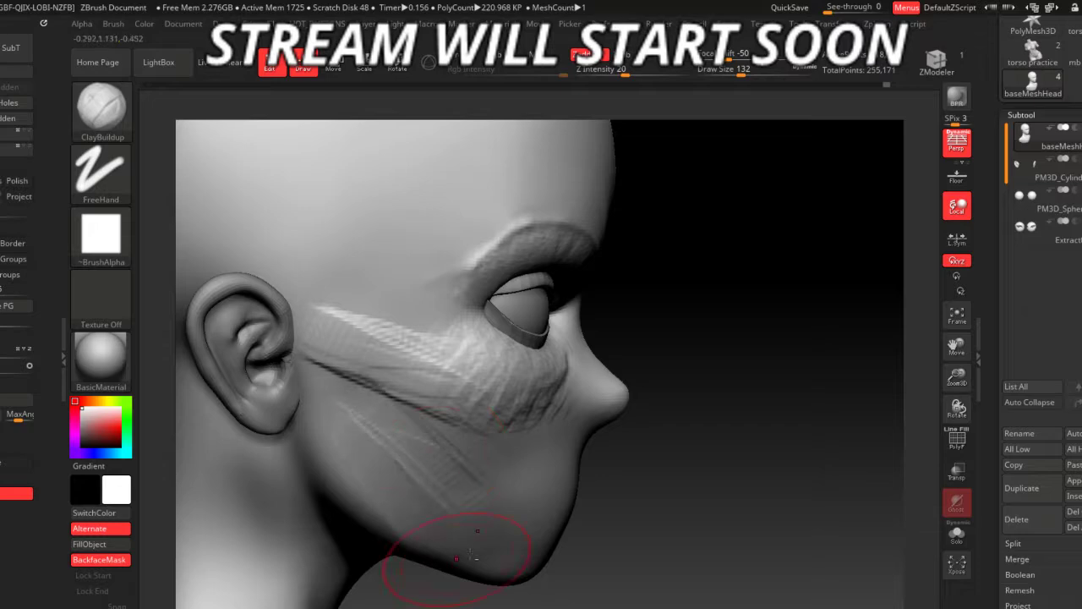
pyautogui.moveTo(474, 553)
pyautogui.mouseDown(button='right')
pyautogui.moveTo(264, 480)
pyautogui.moveTo(245, 435)
pyautogui.moveTo(346, 426)
pyautogui.mouseUp(button='right')
# - Enlarge the brush to 192 and smooth the jaw and brow ridge
pyautogui.press('space')
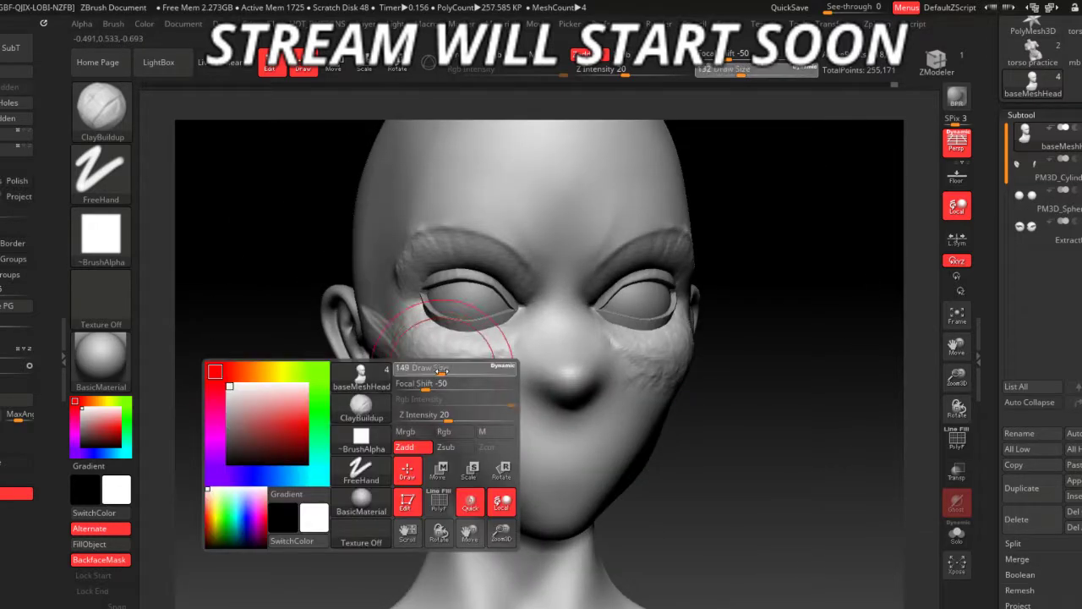
pyautogui.moveTo(440, 369)
pyautogui.mouseDown()
pyautogui.moveTo(461, 369)
pyautogui.moveTo(376, 474)
pyautogui.mouseUp()
pyautogui.moveTo(376, 473)
pyautogui.mouseDown(button='right')
pyautogui.moveTo(363, 459)
pyautogui.moveTo(404, 421)
pyautogui.mouseUp(button='right')
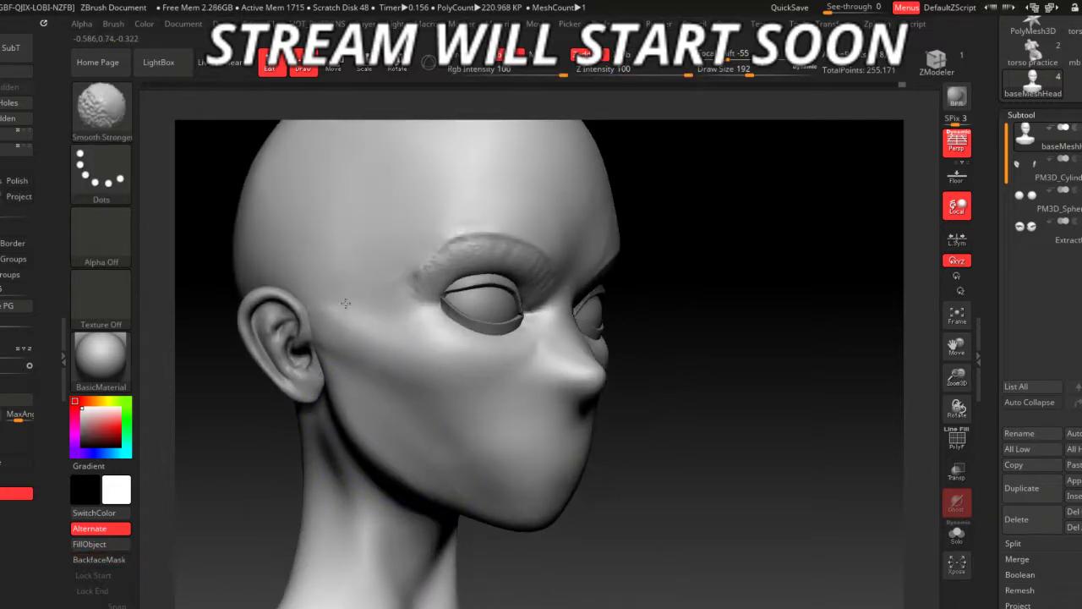
pyautogui.moveTo(676, 495); pyautogui.dragTo(524, 473, button='right')
pyautogui.keyDown('shift'); pyautogui.moveTo(397, 253); pyautogui.dragTo(490, 245); pyautogui.keyUp('shift')
pyautogui.moveTo(490, 245)
pyautogui.mouseDown(button='right')
pyautogui.moveTo(302, 438)
pyautogui.moveTo(664, 502)
pyautogui.moveTo(314, 482)
pyautogui.moveTo(407, 302)
pyautogui.moveTo(350, 338)
pyautogui.moveTo(322, 432)
pyautogui.moveTo(313, 427)
pyautogui.moveTo(444, 427)
pyautogui.mouseUp(button='right')
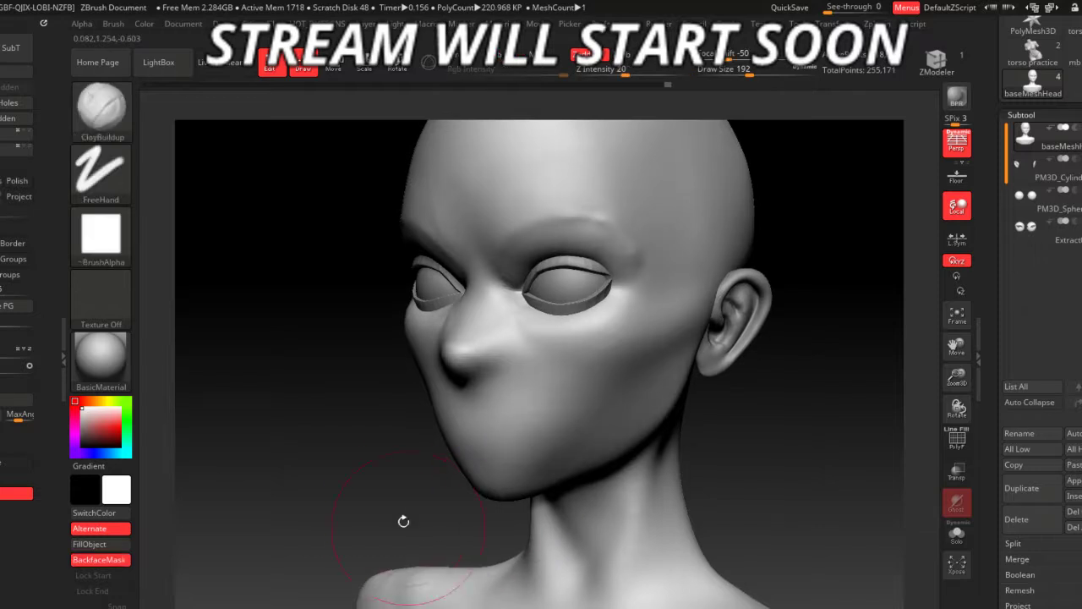
pyautogui.moveTo(399, 519)
pyautogui.mouseDown(button='right')
pyautogui.moveTo(375, 483)
pyautogui.moveTo(304, 471)
pyautogui.moveTo(417, 361)
pyautogui.mouseUp(button='right')
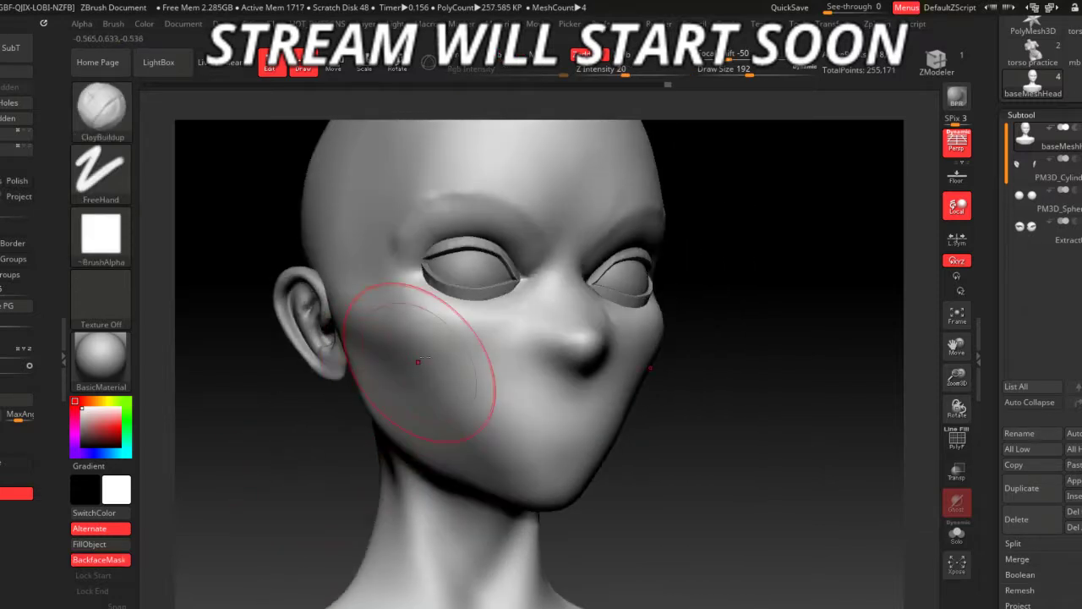
# - Smooth the cheek and set the brush size to 90
pyautogui.press('shift')
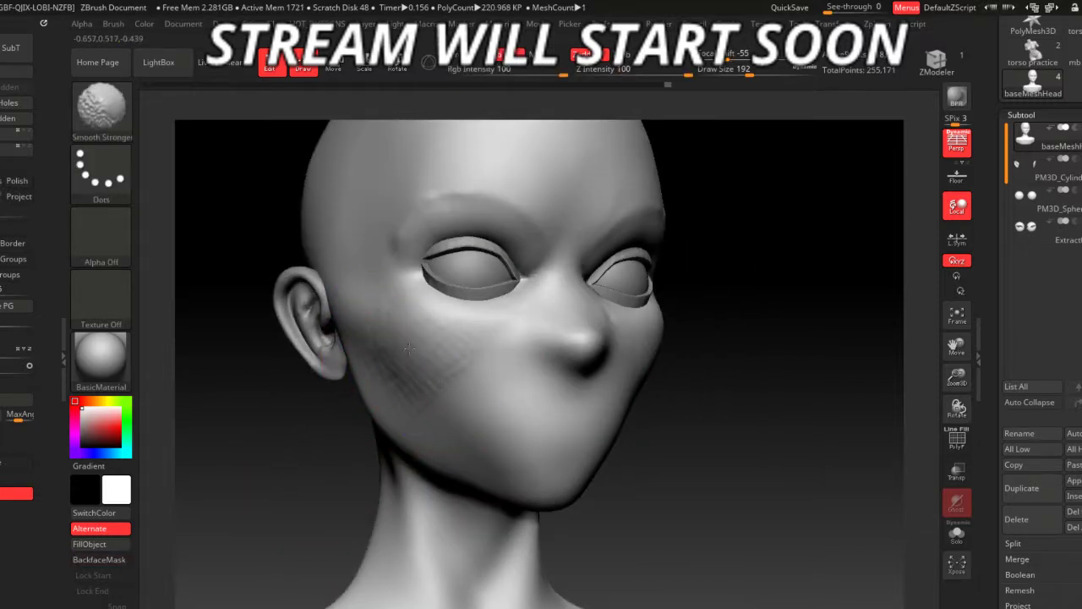
pyautogui.moveTo(367, 441)
pyautogui.mouseDown(button='right')
pyautogui.moveTo(298, 445)
pyautogui.moveTo(355, 514)
pyautogui.moveTo(507, 411)
pyautogui.mouseUp(button='right')
pyautogui.press('space')
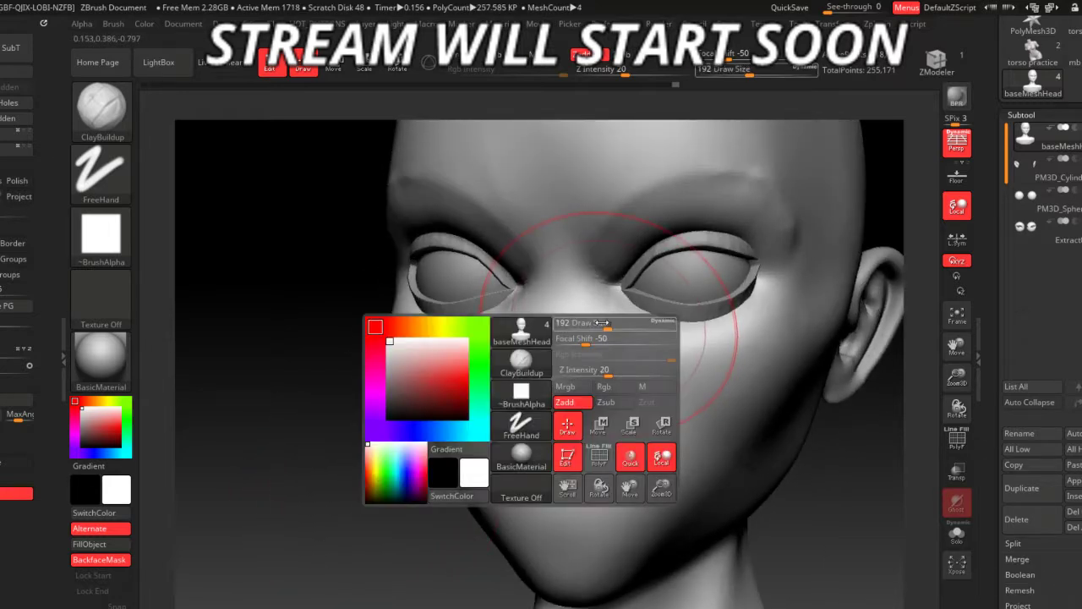
pyautogui.moveTo(592, 323); pyautogui.dragTo(602, 313)
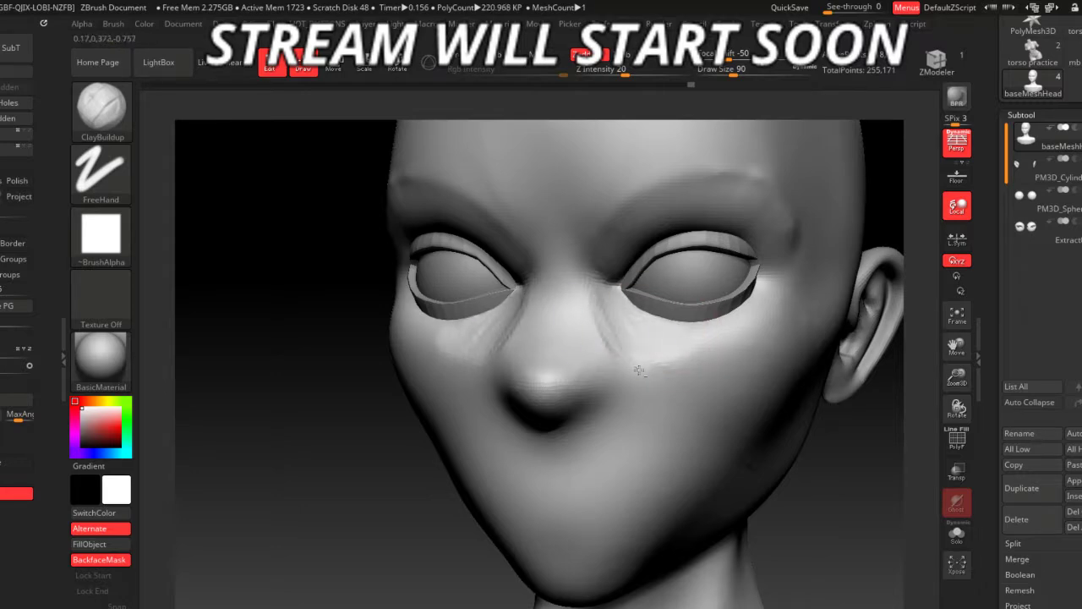
pyautogui.moveTo(367, 524)
pyautogui.mouseDown(button='right')
pyautogui.moveTo(676, 536)
pyautogui.moveTo(688, 480)
pyautogui.moveTo(505, 480)
pyautogui.moveTo(628, 381)
pyautogui.mouseUp(button='right')
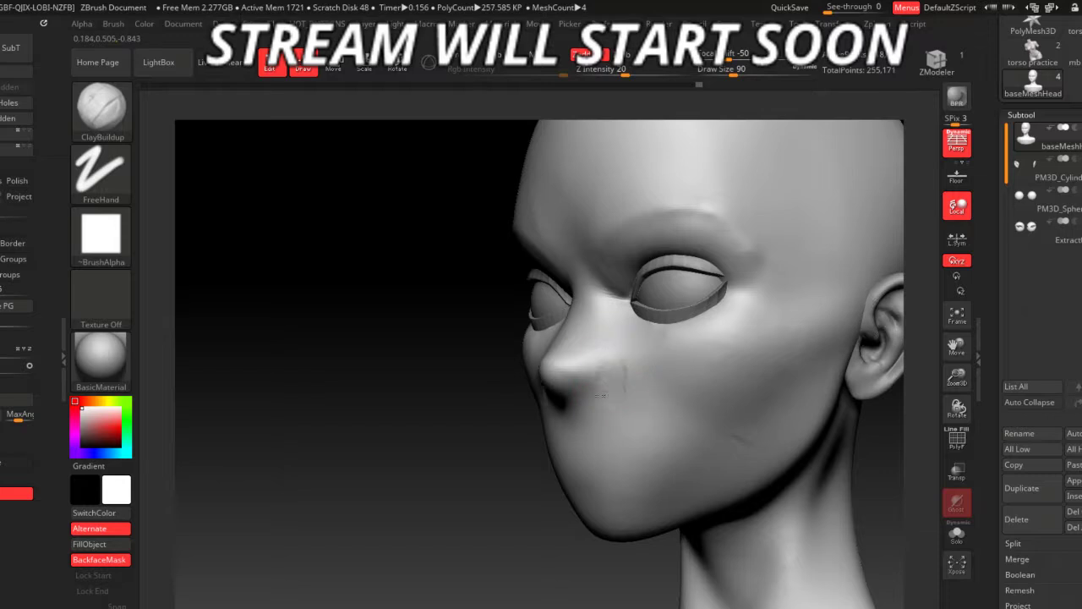
pyautogui.moveTo(554, 434); pyautogui.dragTo(505, 410, button='right')
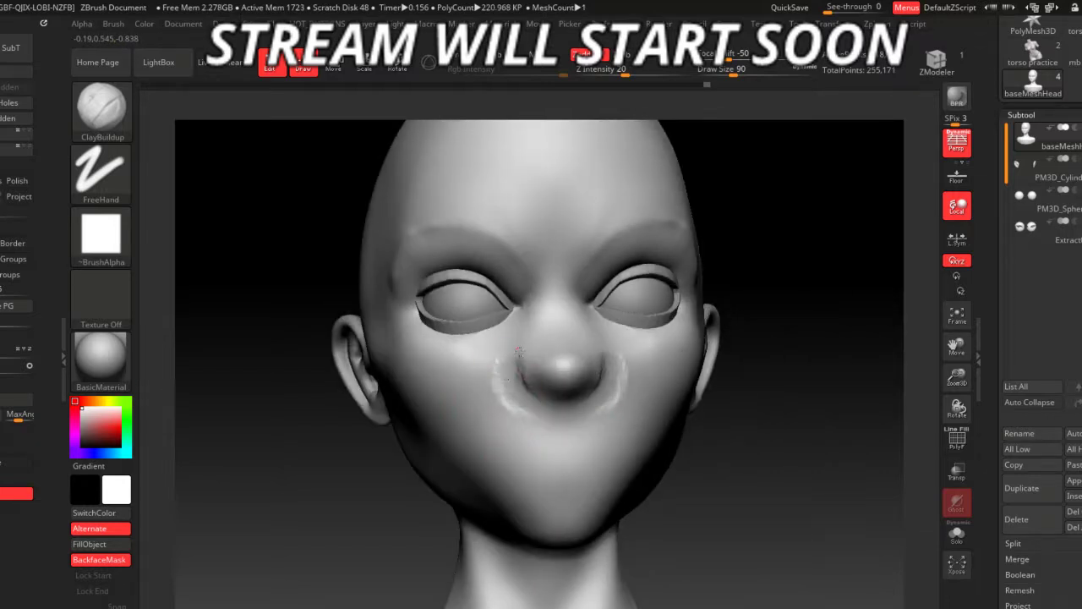
# - Add clay along the sides of the nose and smooth it
pyautogui.moveTo(704, 451); pyautogui.dragTo(556, 279, button='right')
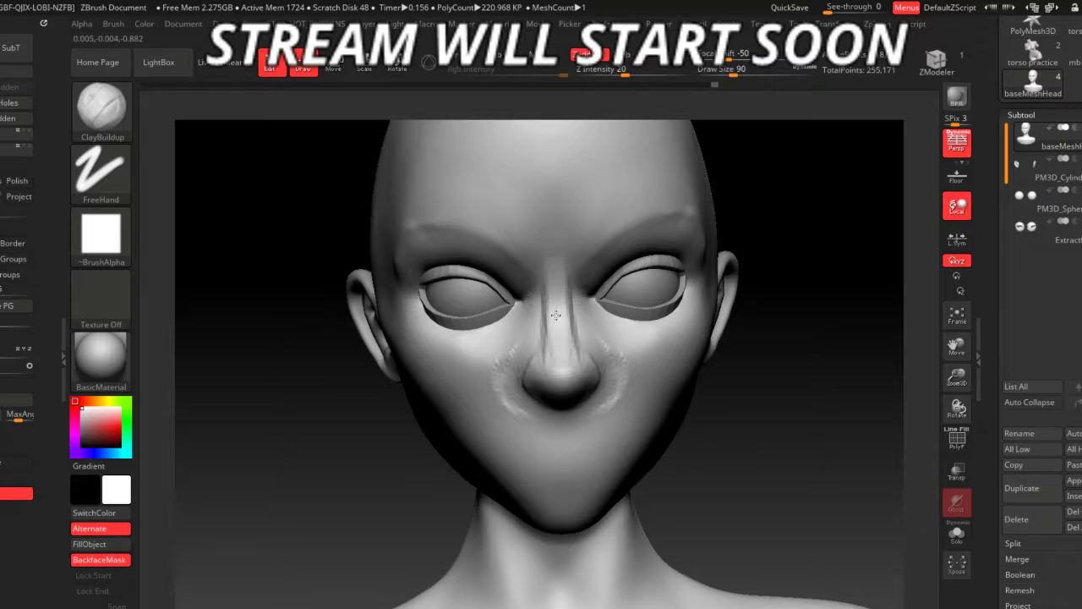
pyautogui.moveTo(684, 469); pyautogui.dragTo(553, 358, button='right')
pyautogui.press('shift')
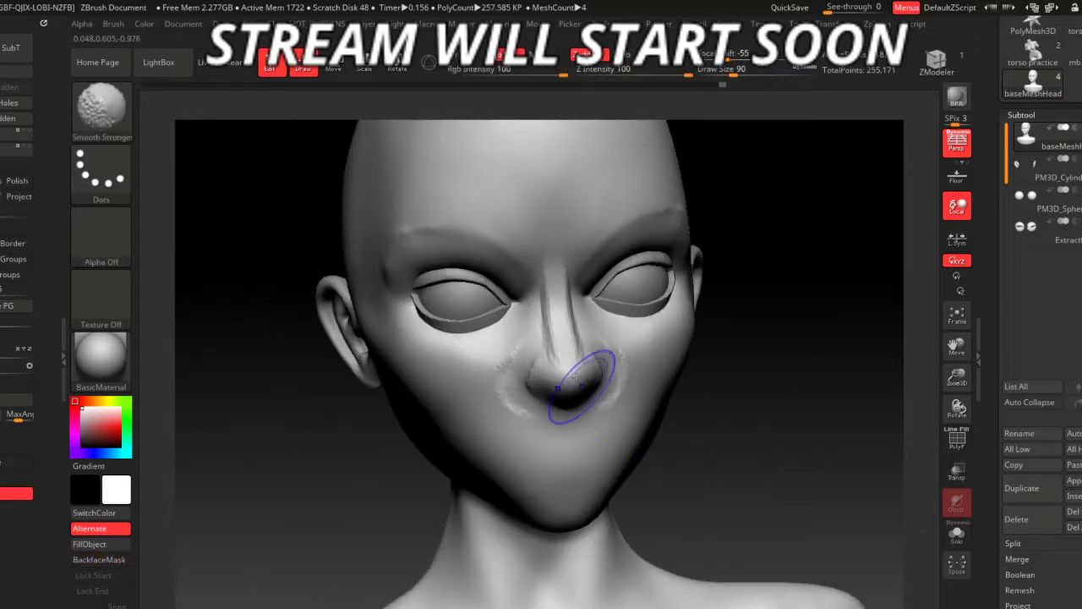
pyautogui.moveTo(701, 485)
pyautogui.mouseDown(button='right')
pyautogui.moveTo(724, 481)
pyautogui.moveTo(562, 372)
pyautogui.moveTo(528, 397)
pyautogui.mouseUp(button='right')
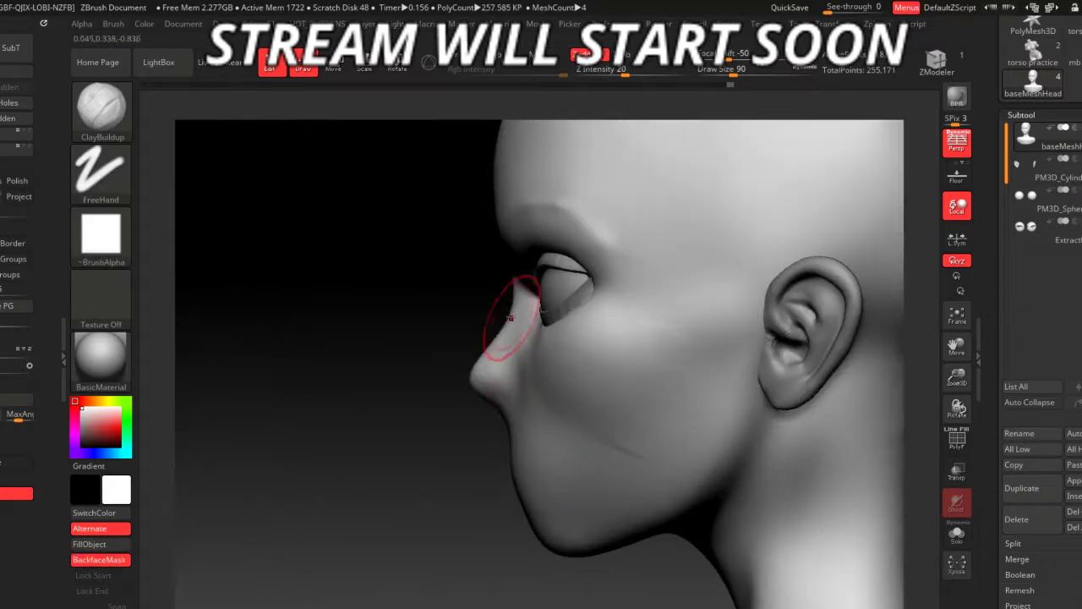
# - Select the Move brush at size 112, then shrink it while inspecting the nose and lips
pyautogui.press('b')
pyautogui.press('m')
pyautogui.press('v')
pyautogui.press('space')
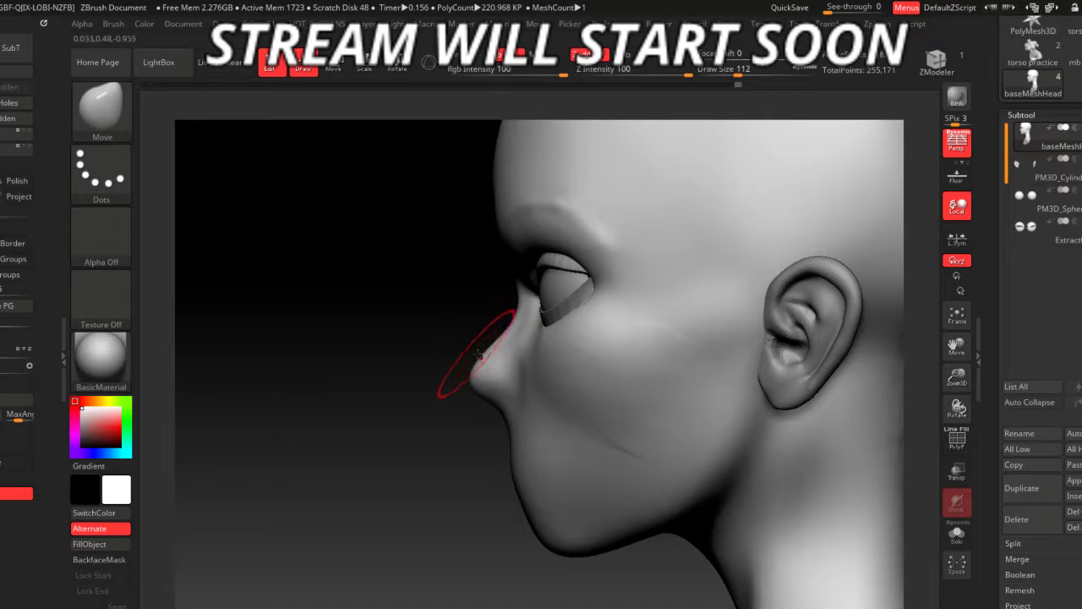
pyautogui.press('space')
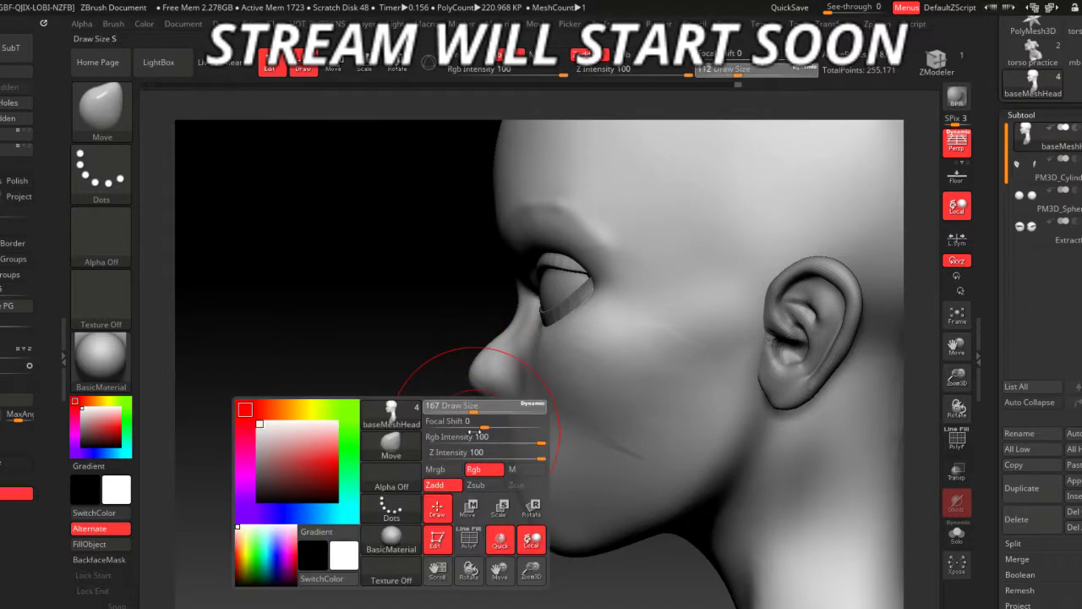
pyautogui.moveTo(465, 414)
pyautogui.keyDown('alt'); pyautogui.mouseDown()
pyautogui.moveTo(480, 409)
pyautogui.moveTo(459, 376)
pyautogui.mouseUp(); pyautogui.keyUp('alt')
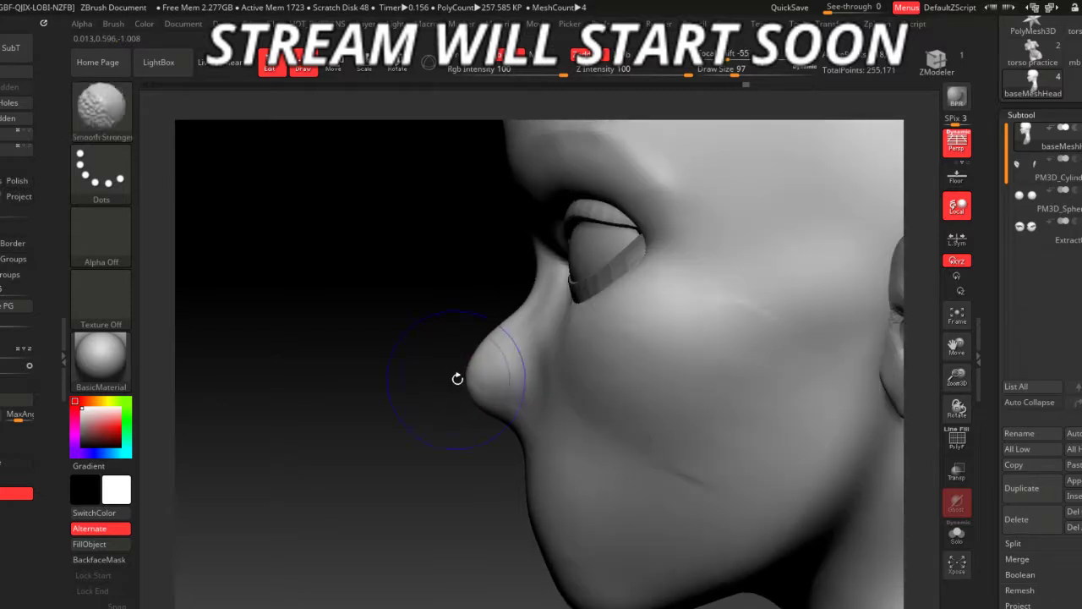
pyautogui.press('space')
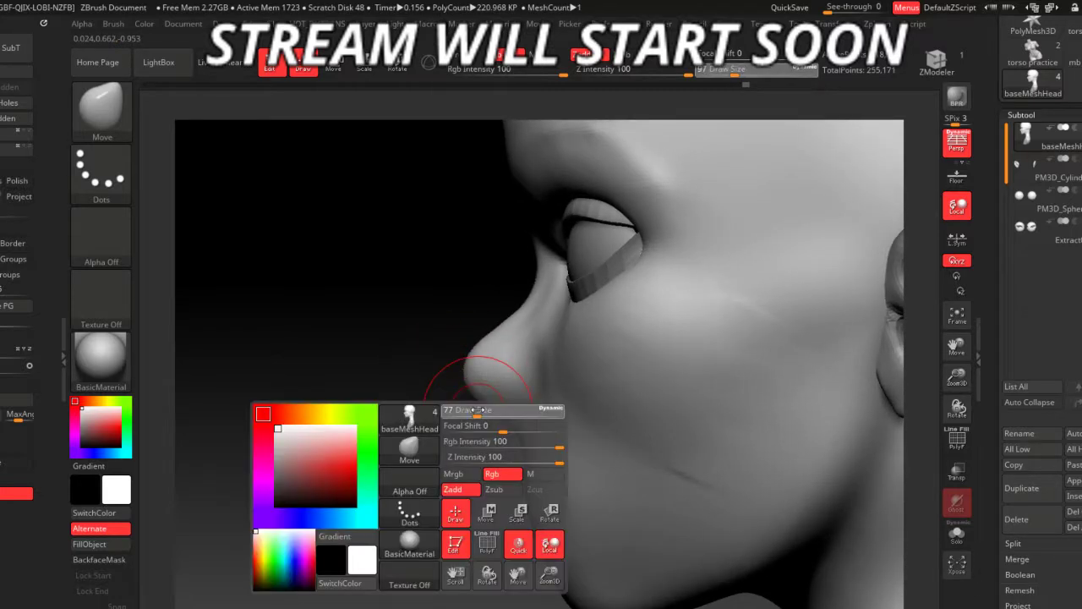
pyautogui.moveTo(484, 397)
pyautogui.mouseDown(button='right')
pyautogui.moveTo(713, 533)
pyautogui.moveTo(495, 350)
pyautogui.mouseUp(button='right')
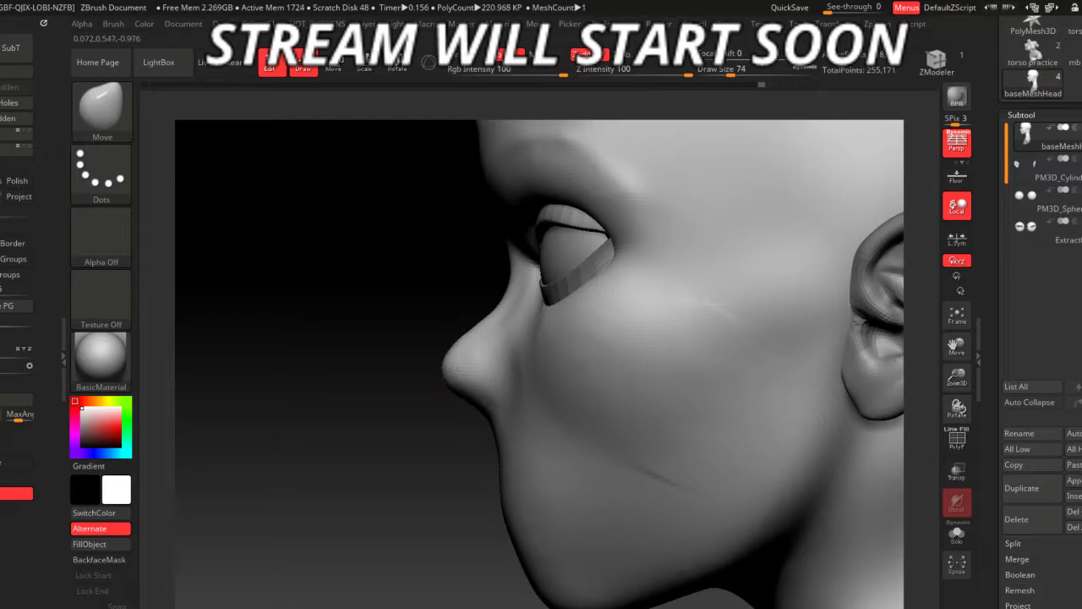
pyautogui.moveTo(460, 432); pyautogui.dragTo(463, 406, button='right')
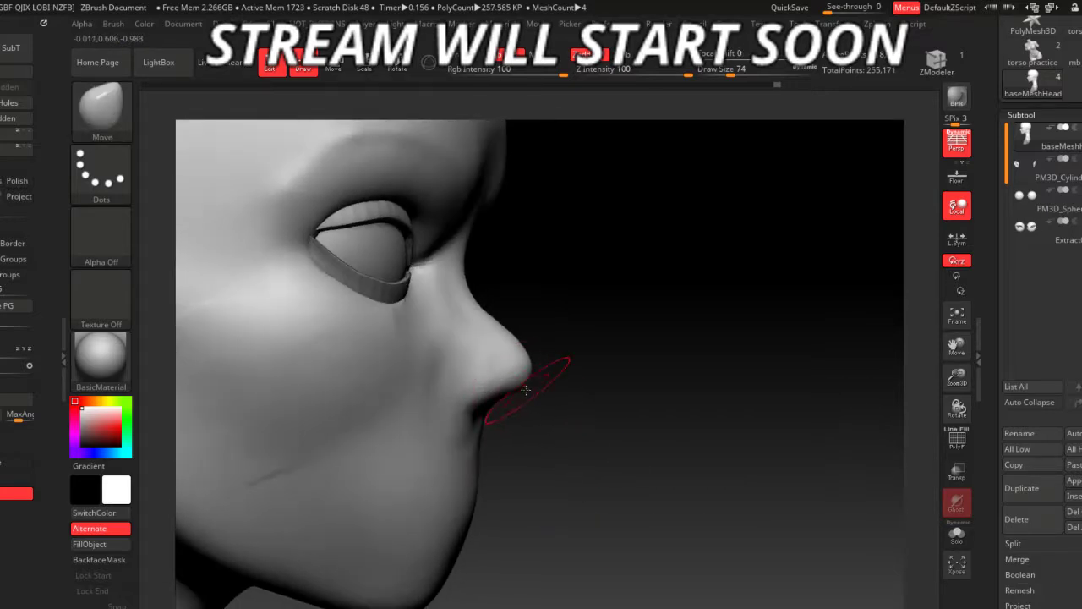
pyautogui.moveTo(530, 395); pyautogui.dragTo(517, 446, button='right')
# - Build up clay over the mouth area with ClayBuildup
pyautogui.press('b')
pyautogui.press('c')
pyautogui.press('b')
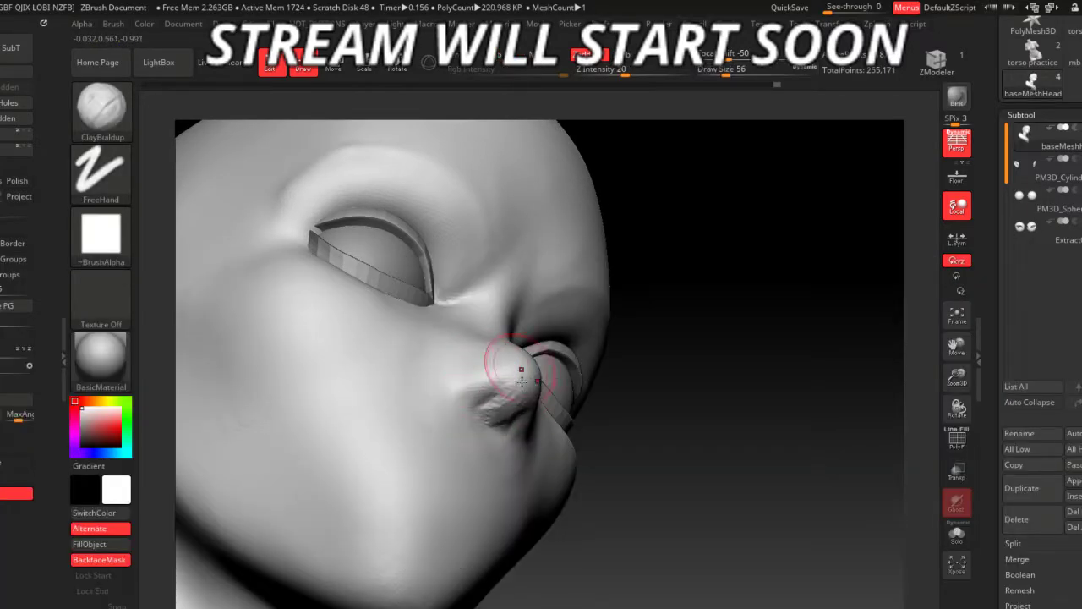
pyautogui.moveTo(521, 381); pyautogui.dragTo(526, 412, button='right')
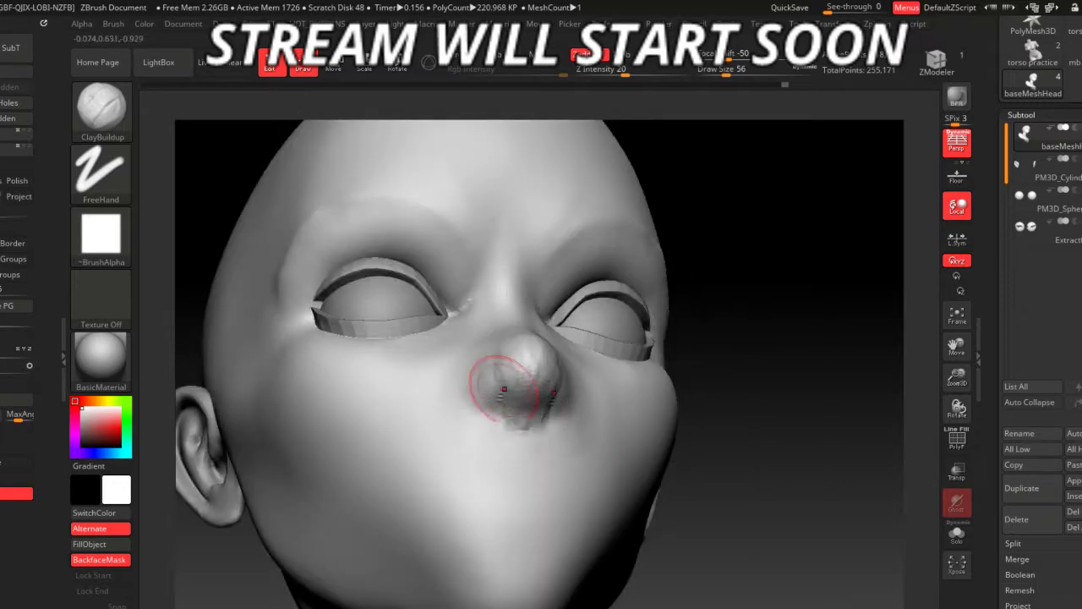
pyautogui.press('f')
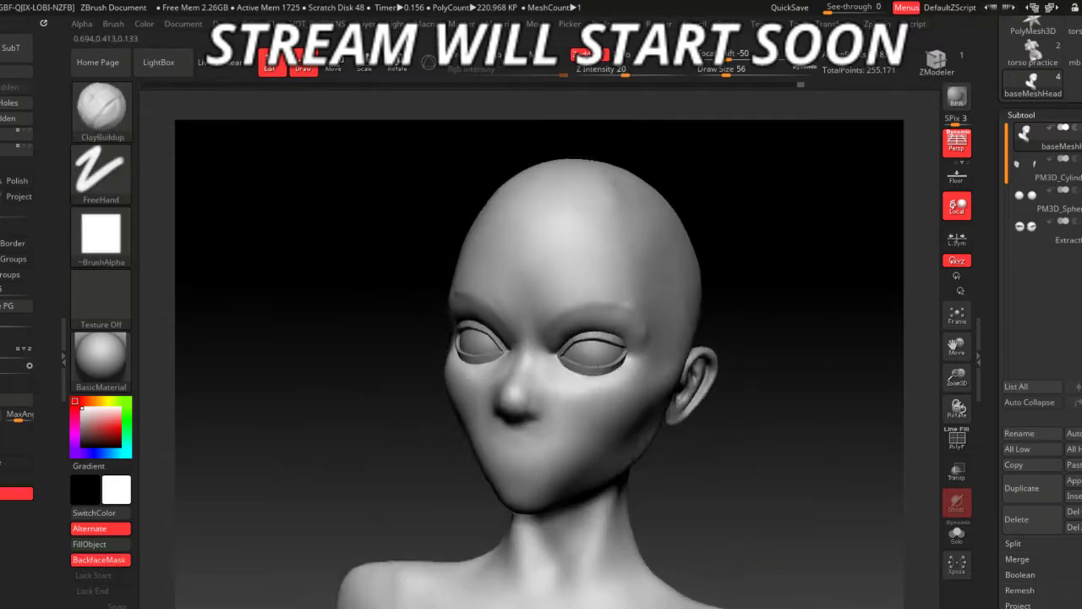
pyautogui.moveTo(694, 490)
pyautogui.mouseDown(button='right')
pyautogui.moveTo(741, 523)
pyautogui.moveTo(555, 495)
pyautogui.mouseUp(button='right')
# - Smooth the mouth area and make PM3D_Cylinder the active subtool
pyautogui.press('space')
pyautogui.press('shift')
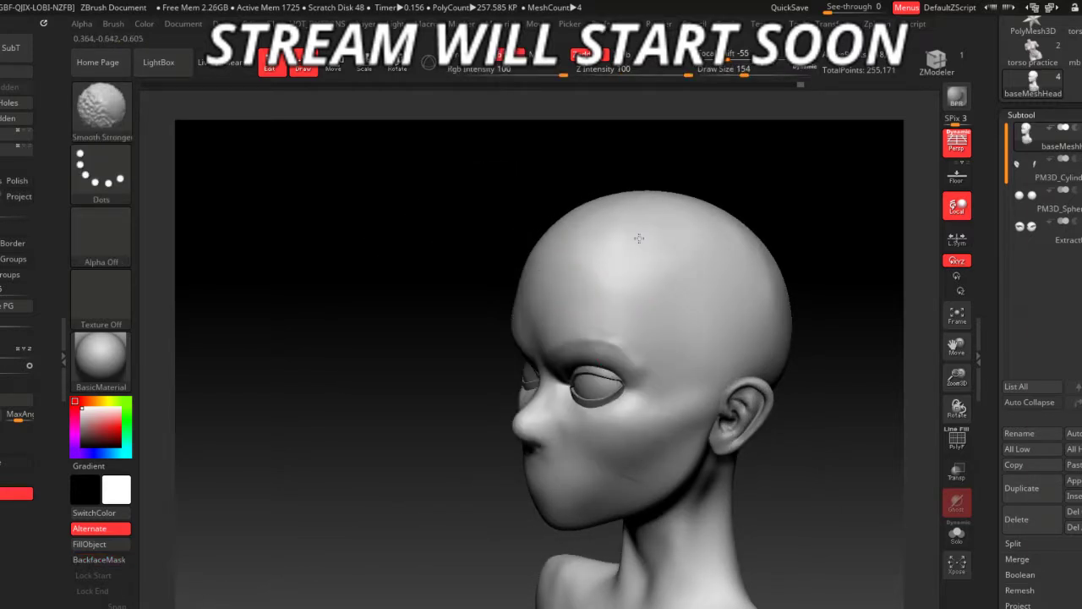
pyautogui.moveTo(636, 457)
pyautogui.mouseDown(button='right')
pyautogui.moveTo(586, 519)
pyautogui.moveTo(617, 535)
pyautogui.moveTo(632, 476)
pyautogui.mouseUp(button='right')
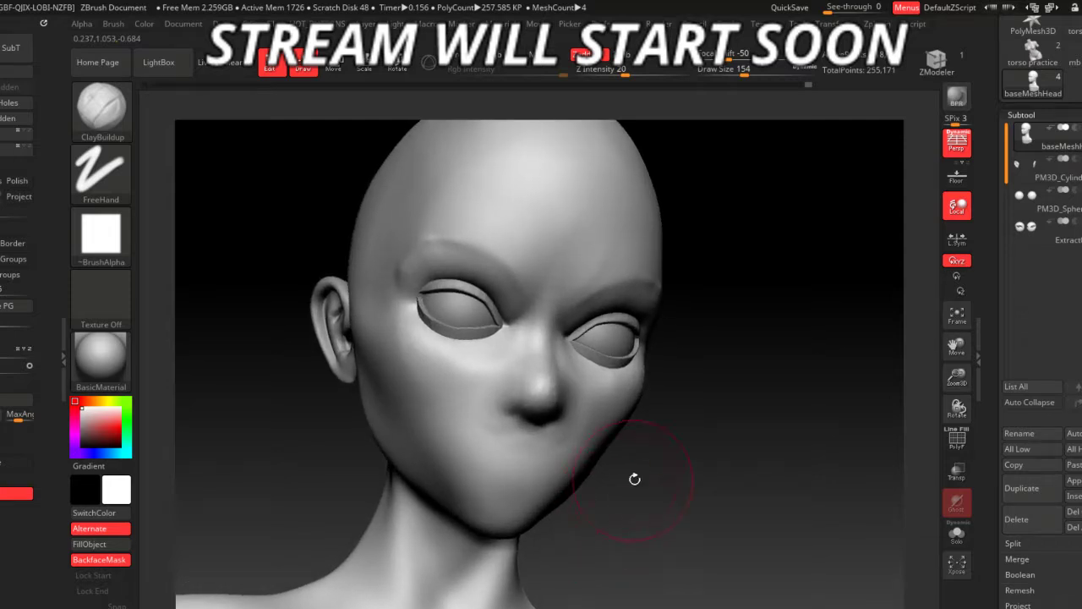
pyautogui.moveTo(519, 454)
pyautogui.mouseDown(button='right')
pyautogui.moveTo(674, 527)
pyautogui.moveTo(667, 551)
pyautogui.moveTo(678, 471)
pyautogui.mouseUp(button='right')
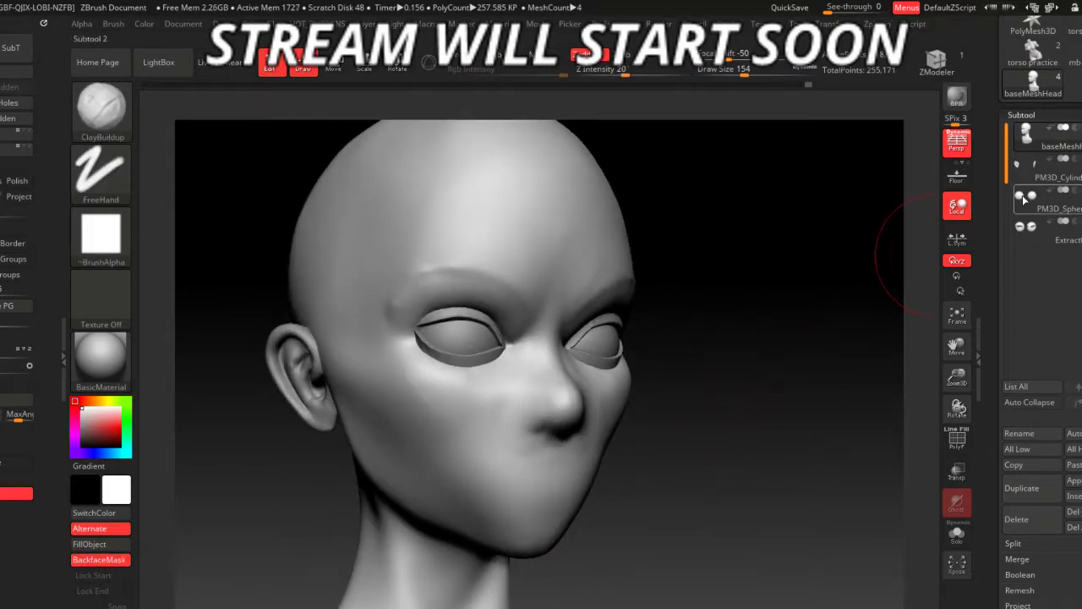
pyautogui.click(1018, 161)
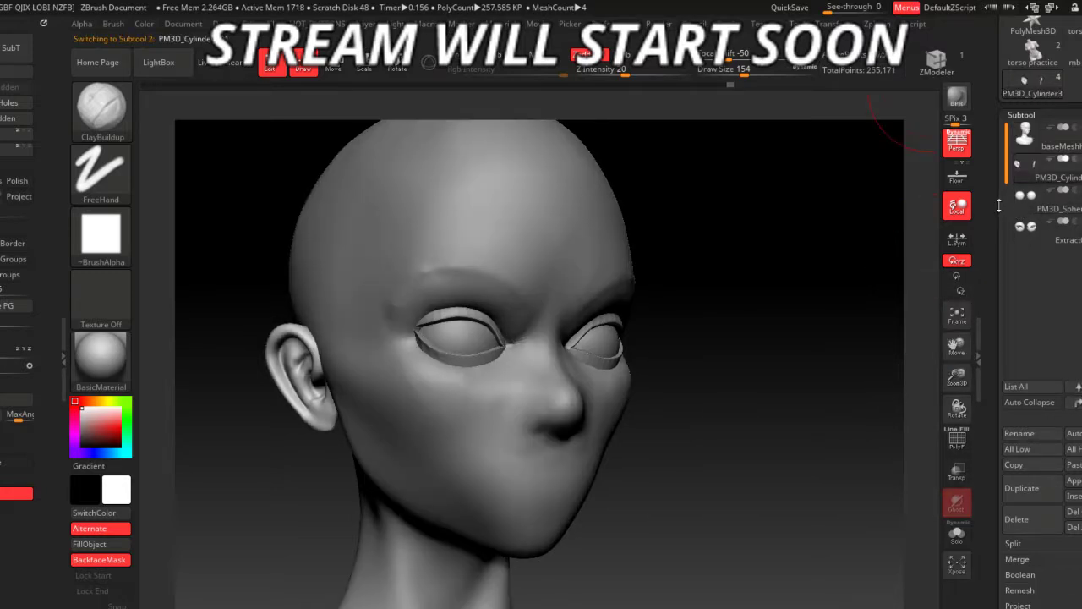
# - Export the cylinder subtool as an OBJ file into the OBJ folder
pyautogui.moveTo(998, 205); pyautogui.dragTo(998, 214)
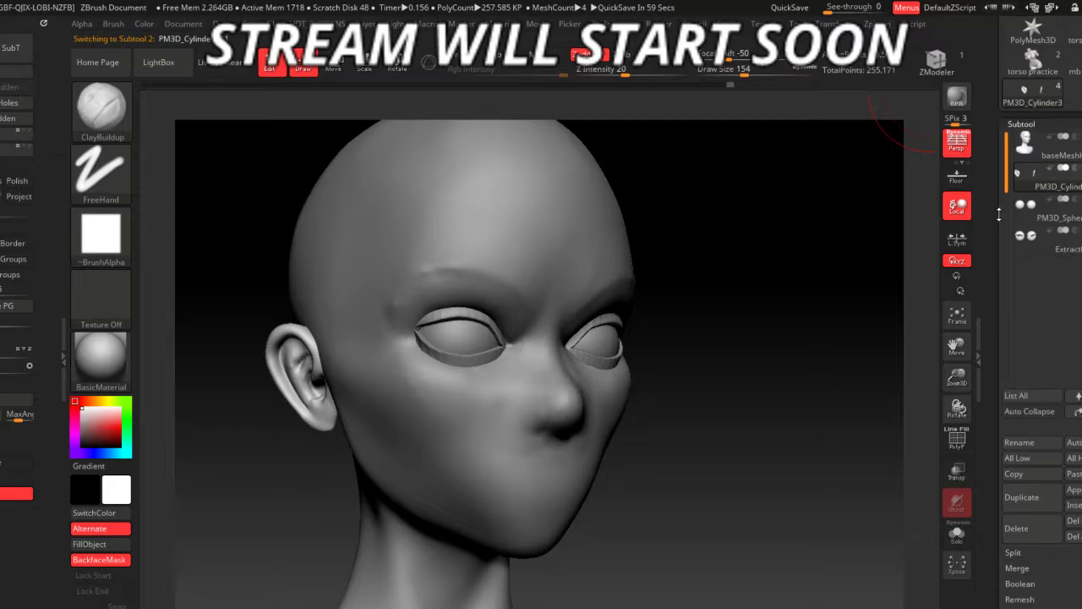
pyautogui.scroll(2, 1048, 152)
pyautogui.scroll(2, 1057, 110)
pyautogui.click(1071, 76)
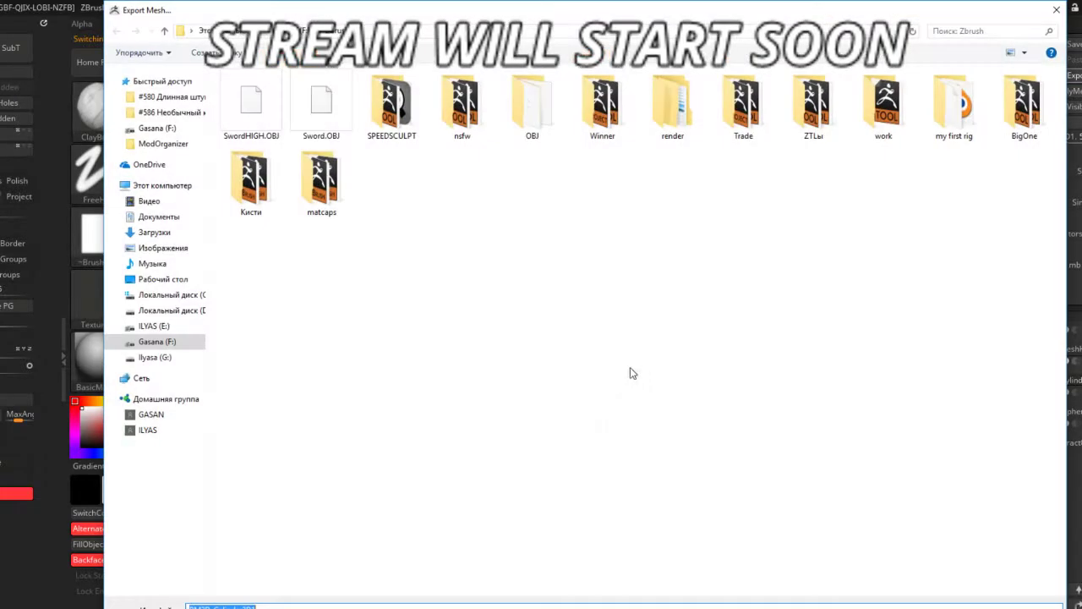
pyautogui.doubleClick(519, 135)
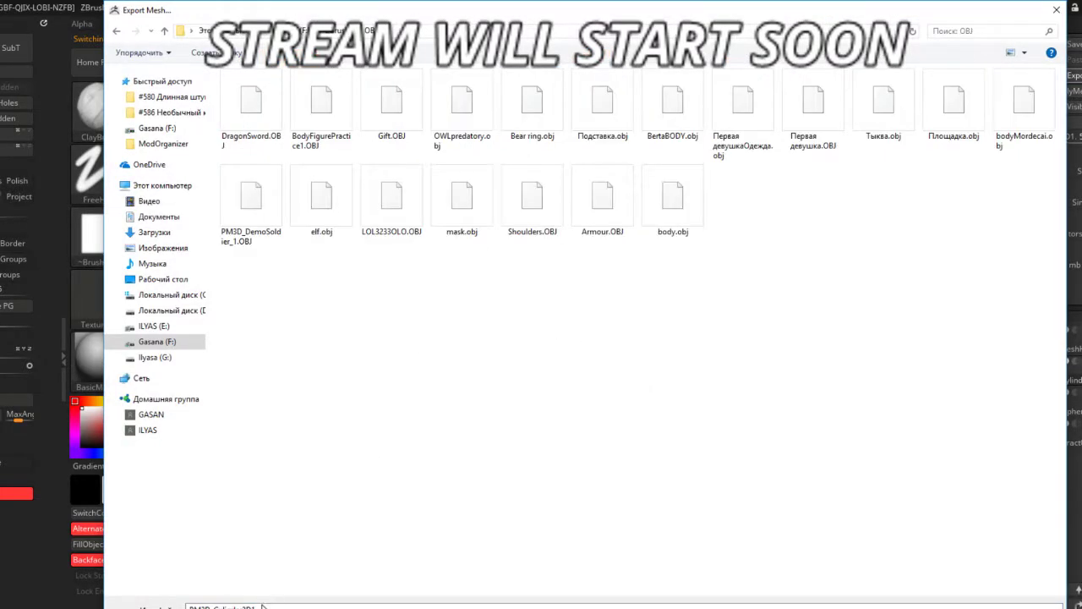
pyautogui.click(270, 606)
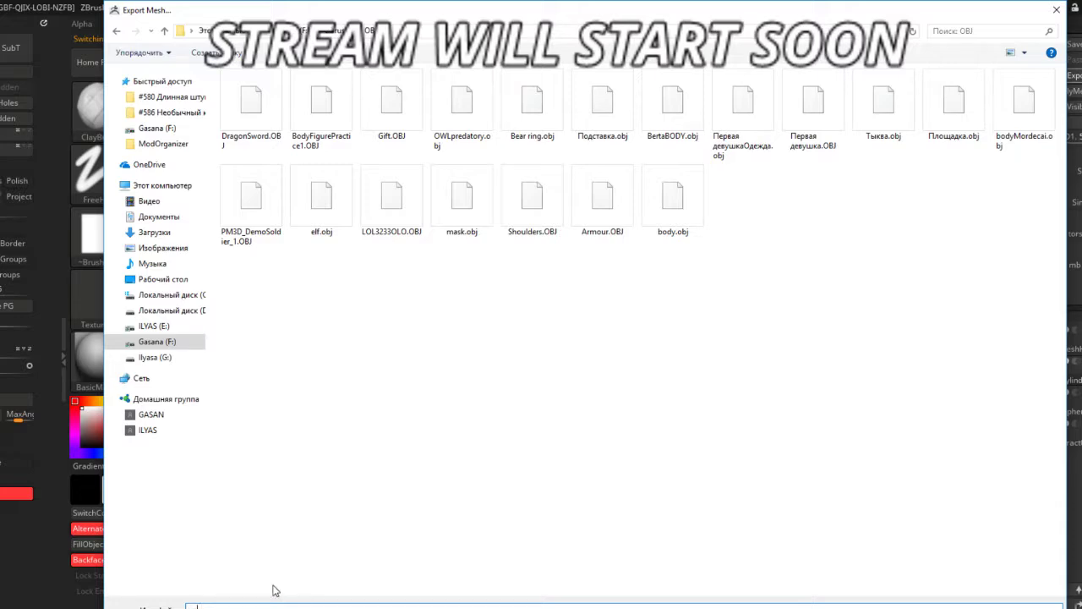
pyautogui.press('Return')
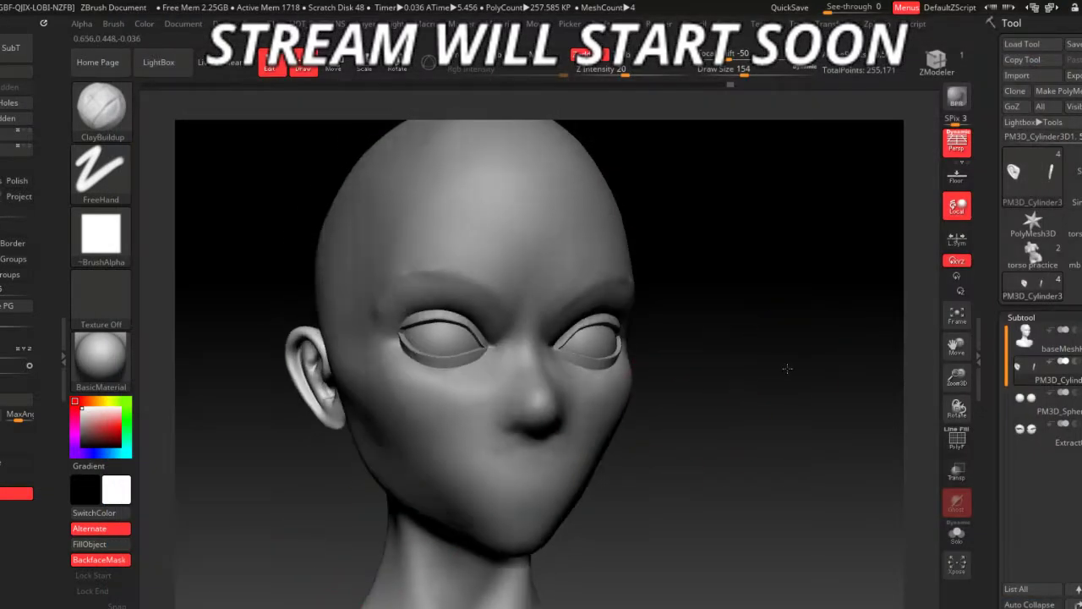
# - Merge the eye sphere down into the Extract0 eyelid subtool, confirming the merge
pyautogui.click(1020, 429)
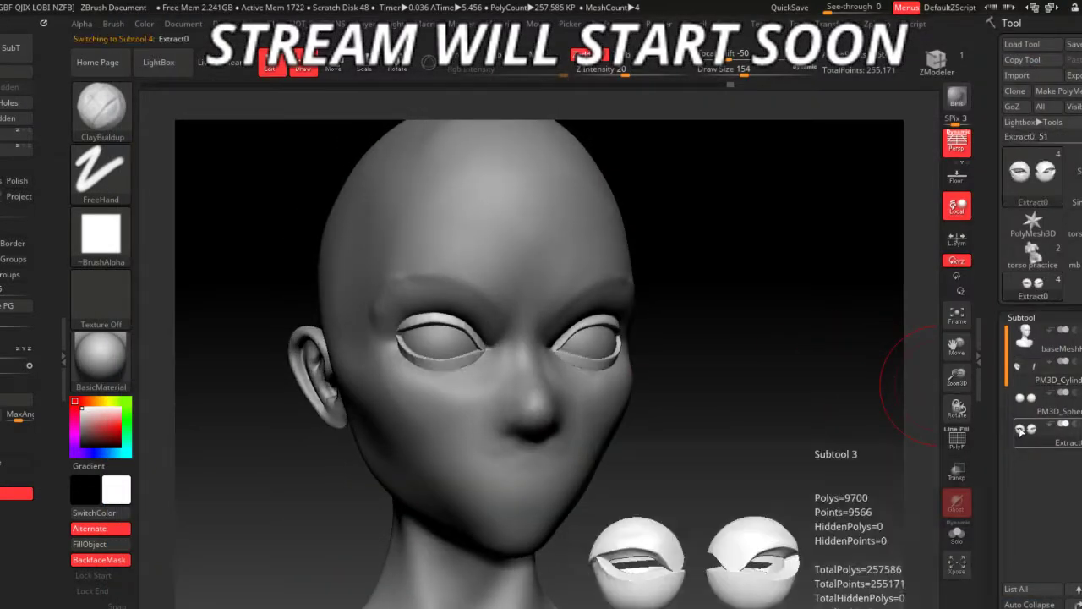
pyautogui.moveTo(896, 473)
pyautogui.mouseDown()
pyautogui.moveTo(837, 507)
pyautogui.moveTo(827, 541)
pyautogui.mouseUp()
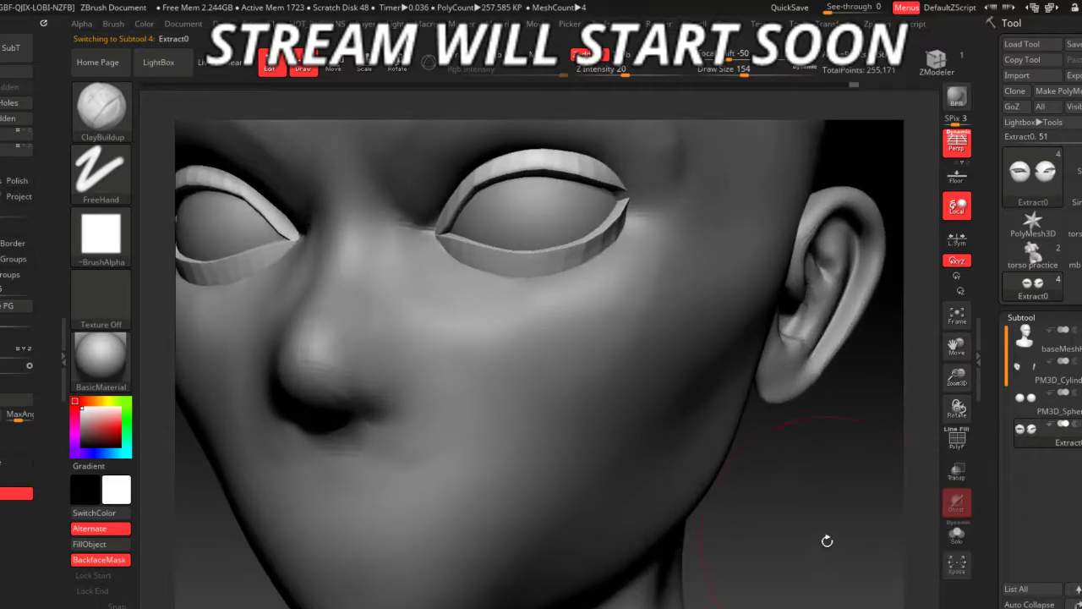
pyautogui.click(957, 534)
pyautogui.click(956, 534)
pyautogui.moveTo(939, 431); pyautogui.dragTo(1033, 499)
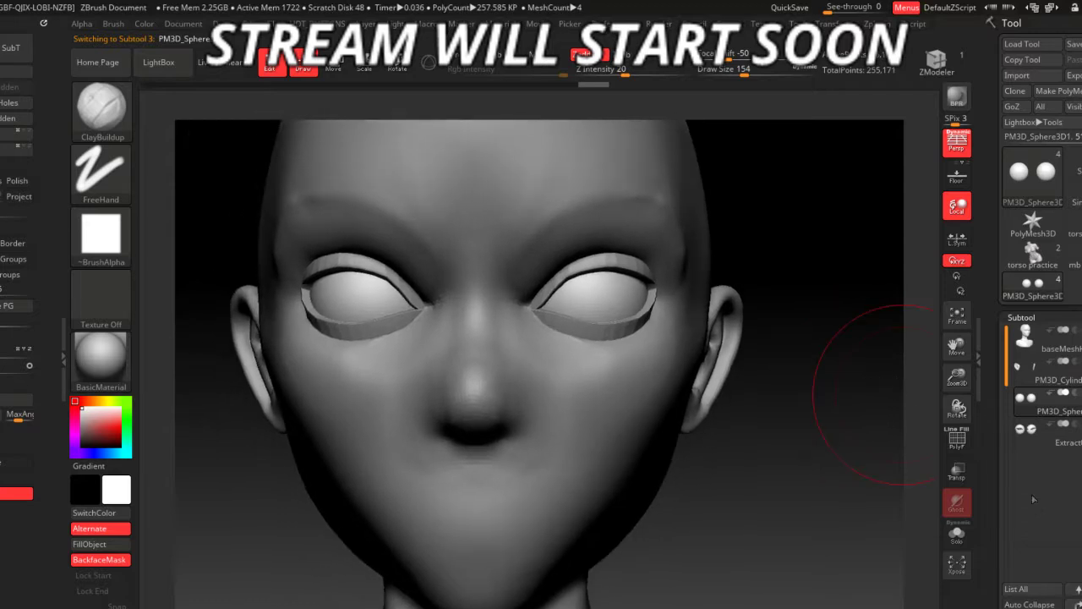
pyautogui.scroll(-3, 1006, 601)
pyautogui.scroll(-2, 1006, 602)
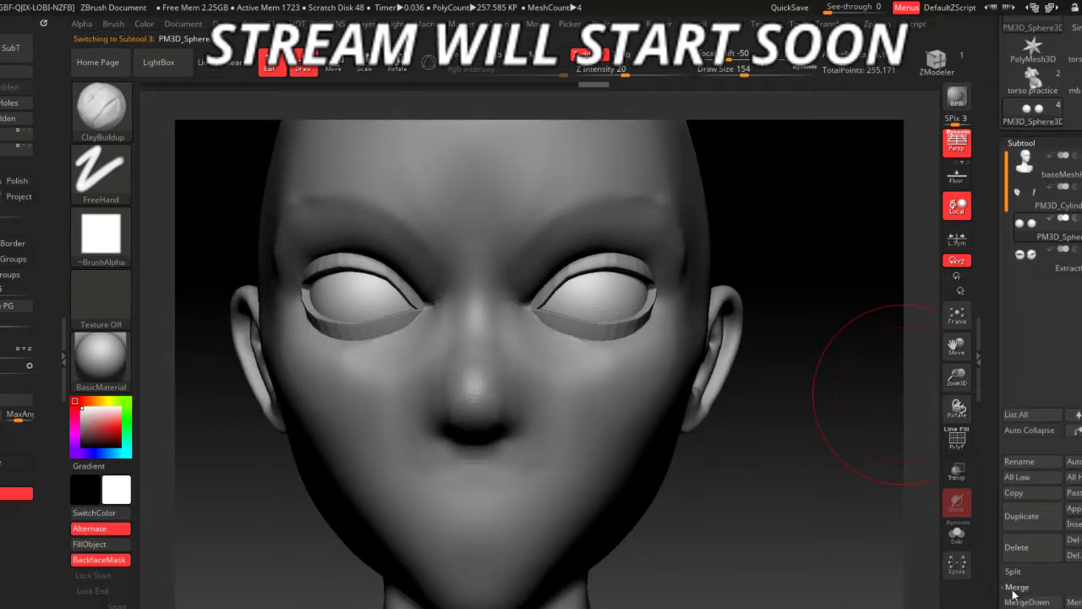
pyautogui.click(1021, 601)
pyautogui.press('Return')
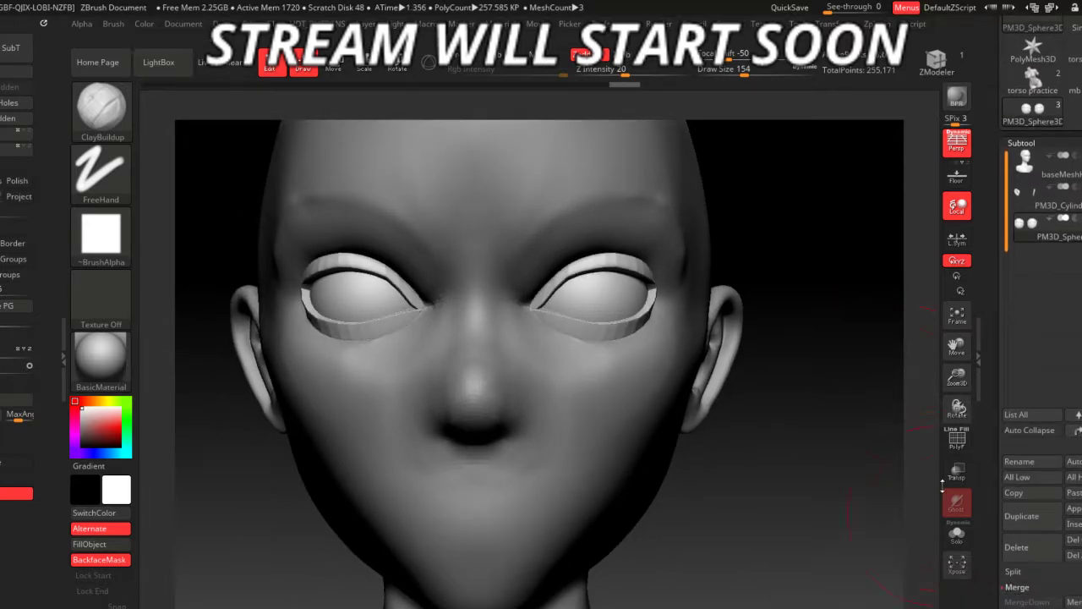
# - Export the merged eye subtool as an OBJ file
pyautogui.scroll(3, 1048, 169)
pyautogui.scroll(2, 1071, 129)
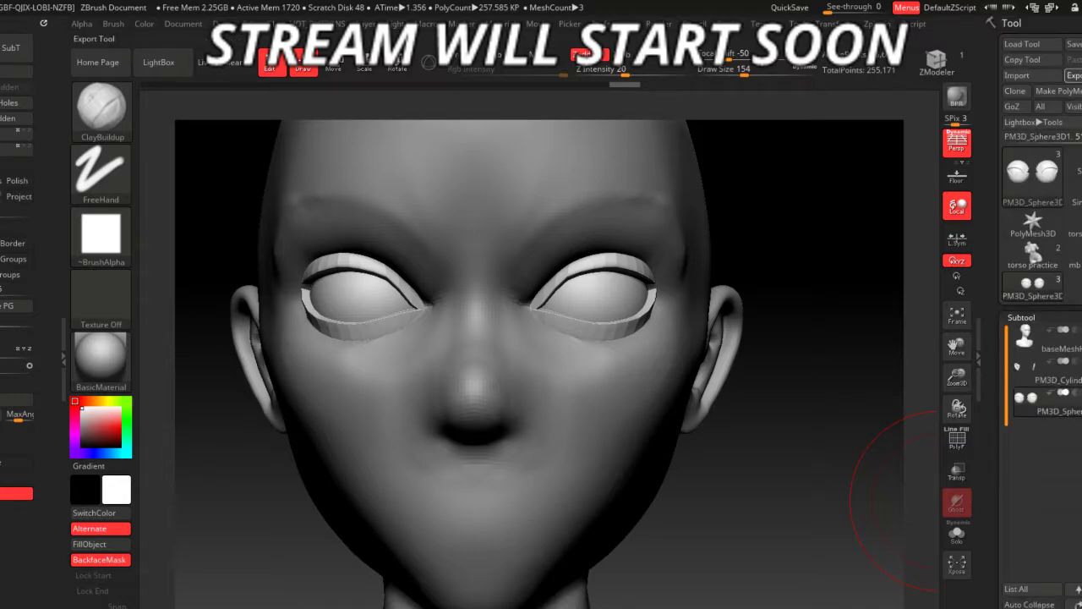
pyautogui.click(1071, 76)
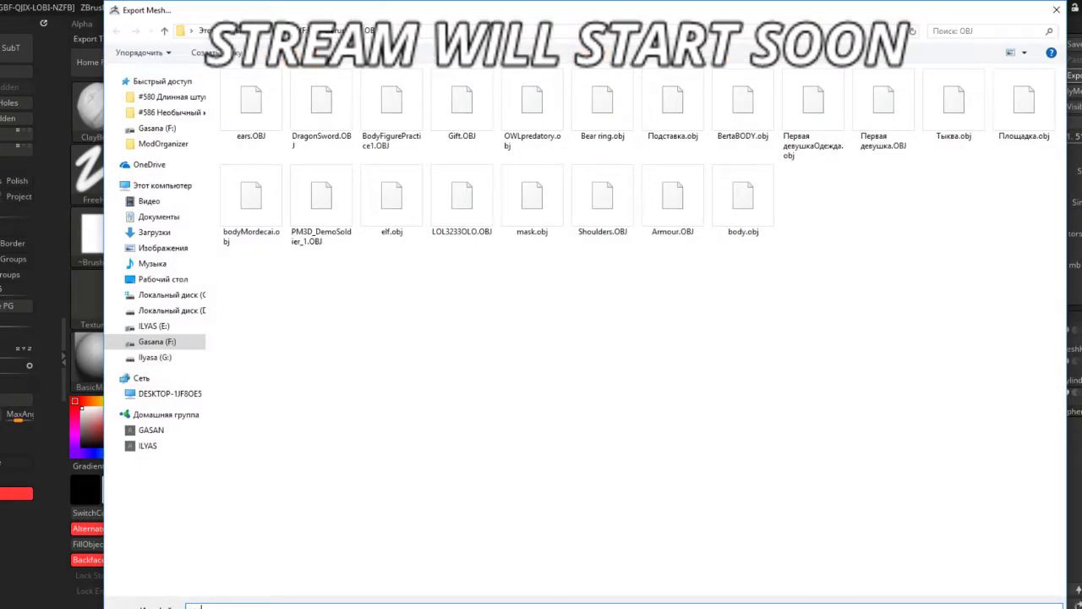
pyautogui.press('Return')
pyautogui.moveTo(765, 392); pyautogui.dragTo(782, 375)
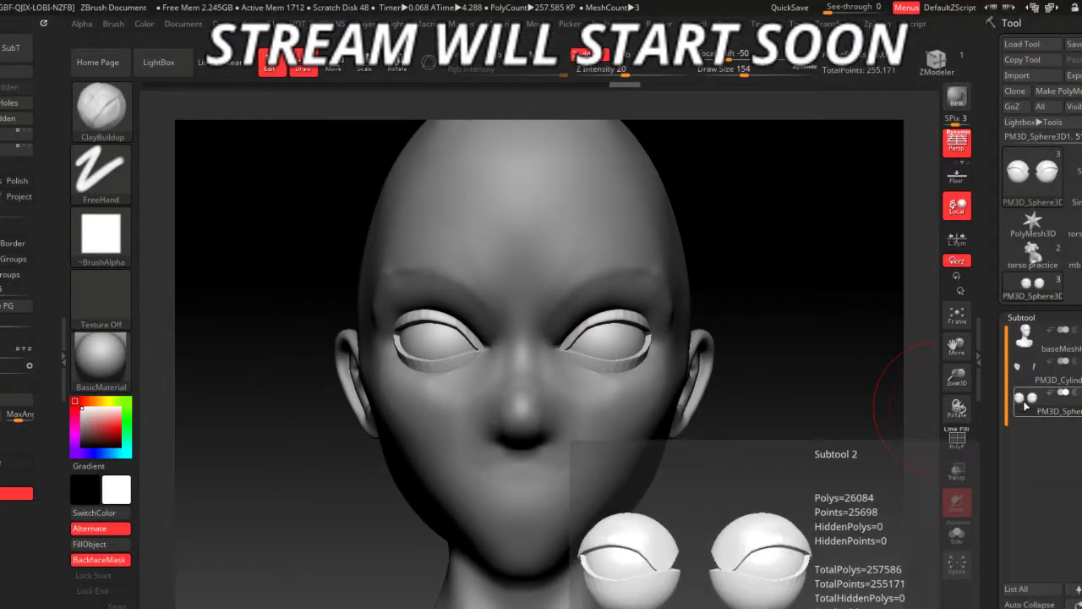
# - Split off a new eye subtool with Transpose and make the head subtool active
pyautogui.press('w')
pyautogui.moveTo(856, 322); pyautogui.dragTo(815, 417)
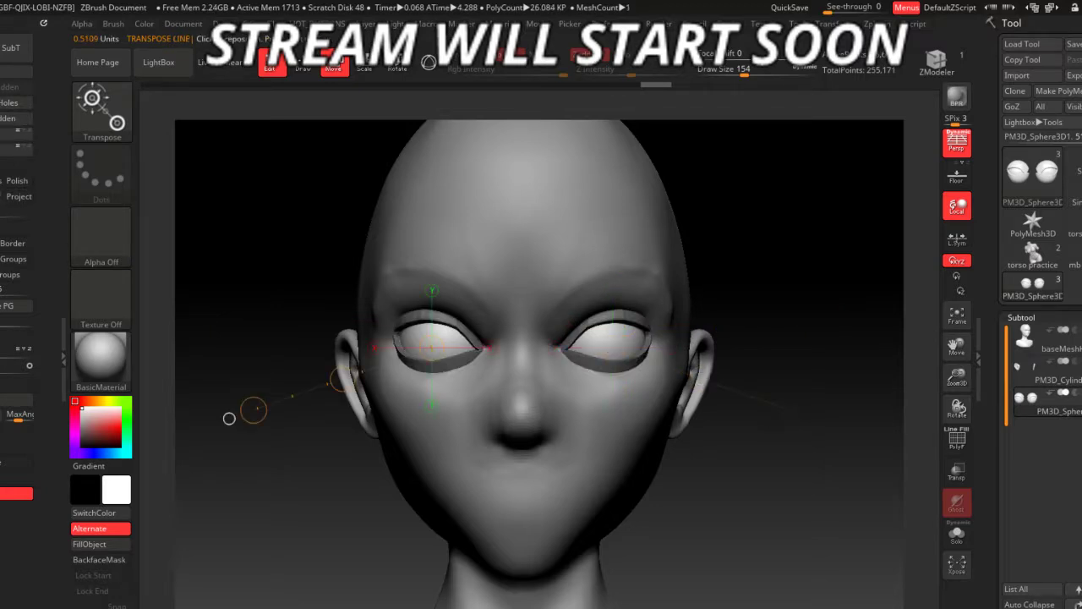
pyautogui.keyDown('ctrl'); pyautogui.moveTo(229, 417); pyautogui.dragTo(814, 417); pyautogui.keyUp('ctrl')
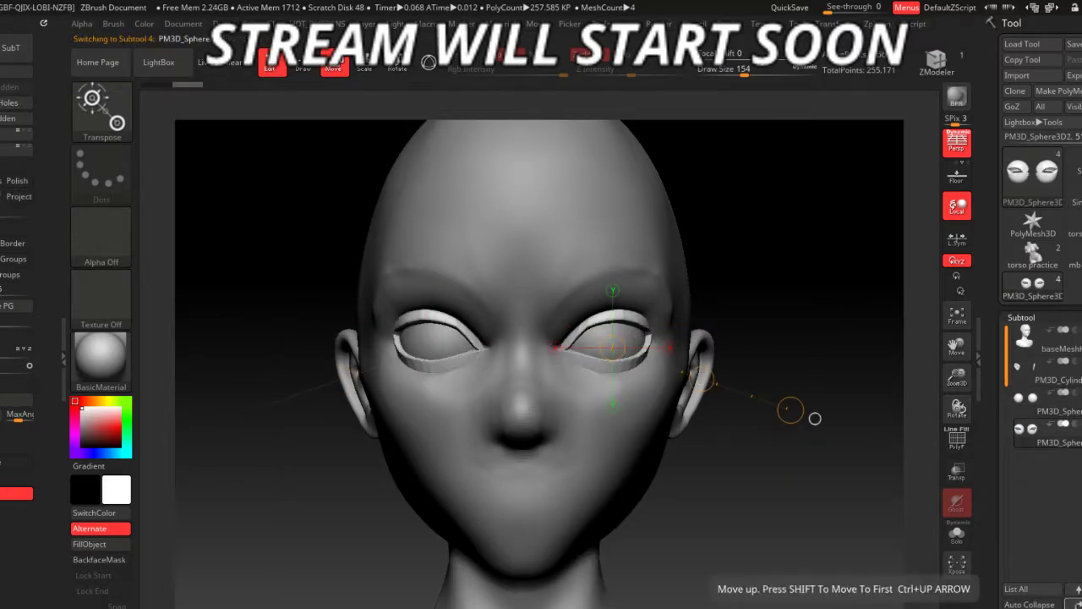
pyautogui.press('Up')
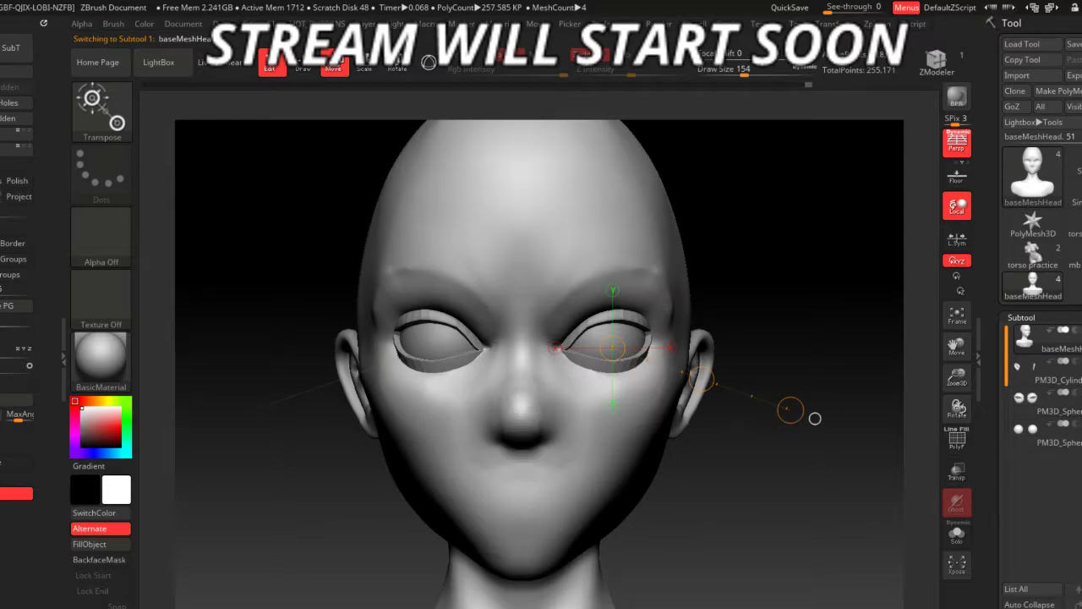
pyautogui.scroll(-3, 1017, 488)
pyautogui.scroll(-2, 1017, 488)
# - Merge the base head down with the subtool below and remesh it with DynaMesh
pyautogui.click(1018, 505)
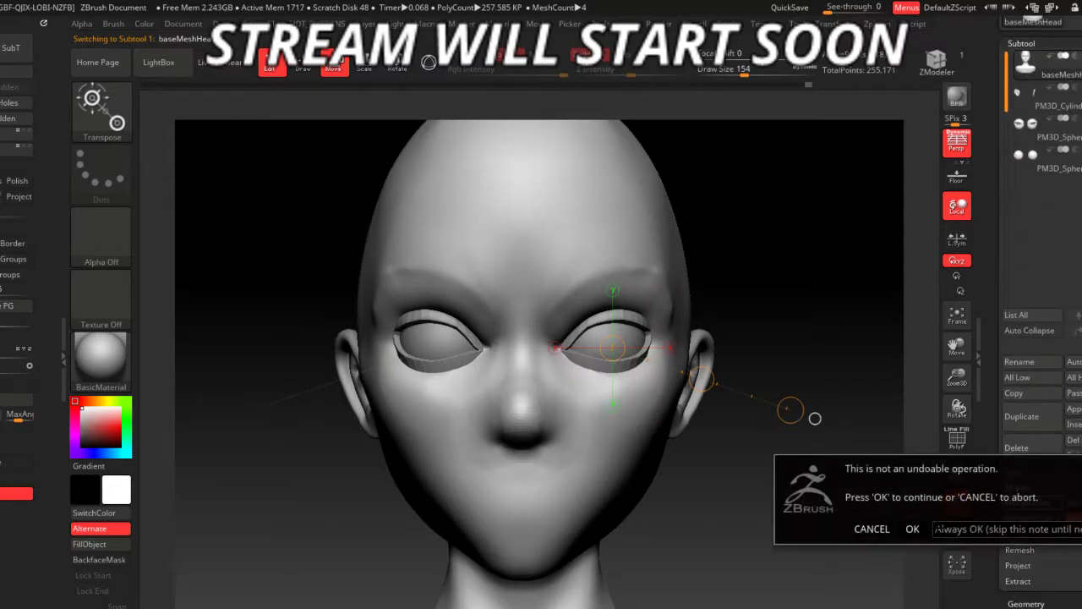
pyautogui.click(911, 524)
pyautogui.moveTo(787, 442); pyautogui.dragTo(793, 446)
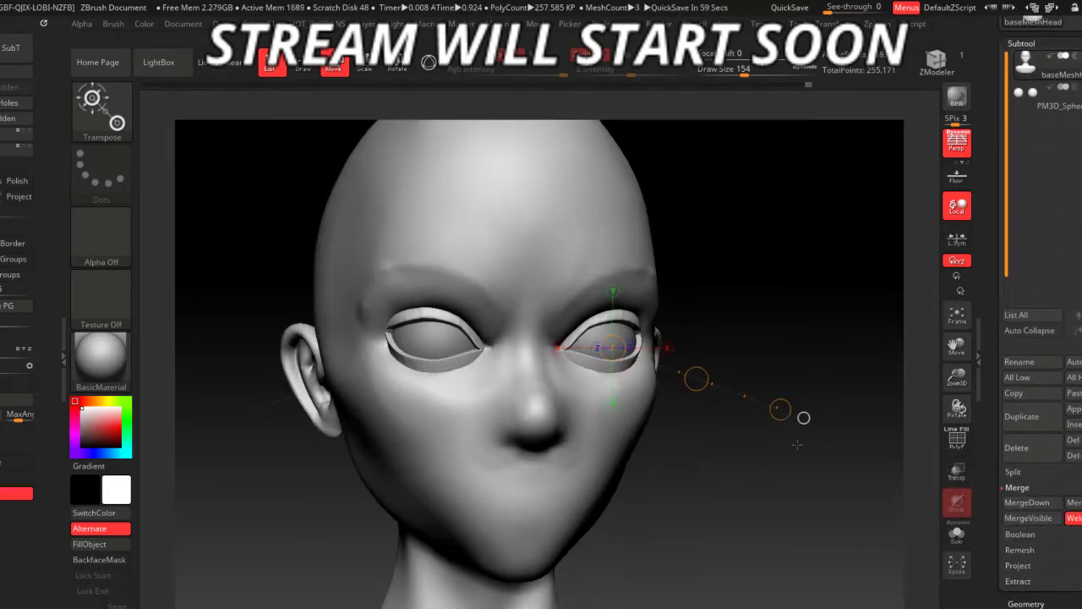
pyautogui.press('q')
pyautogui.moveTo(800, 403)
pyautogui.mouseDown()
pyautogui.moveTo(814, 411)
pyautogui.moveTo(798, 398)
pyautogui.mouseUp()
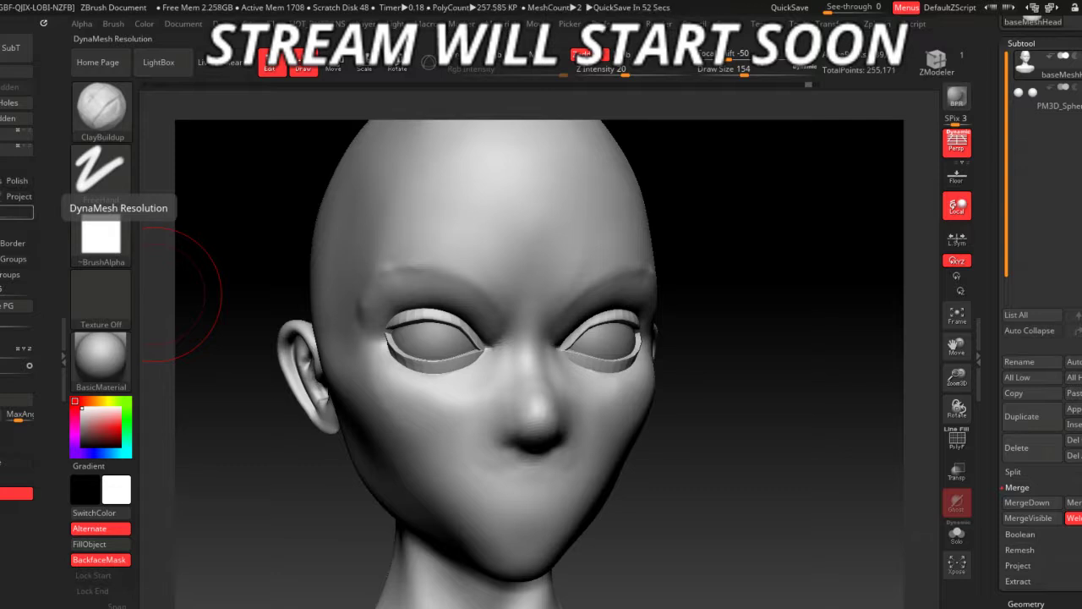
pyautogui.keyDown('ctrl'); pyautogui.moveTo(814, 275); pyautogui.dragTo(757, 381); pyautogui.keyUp('ctrl')
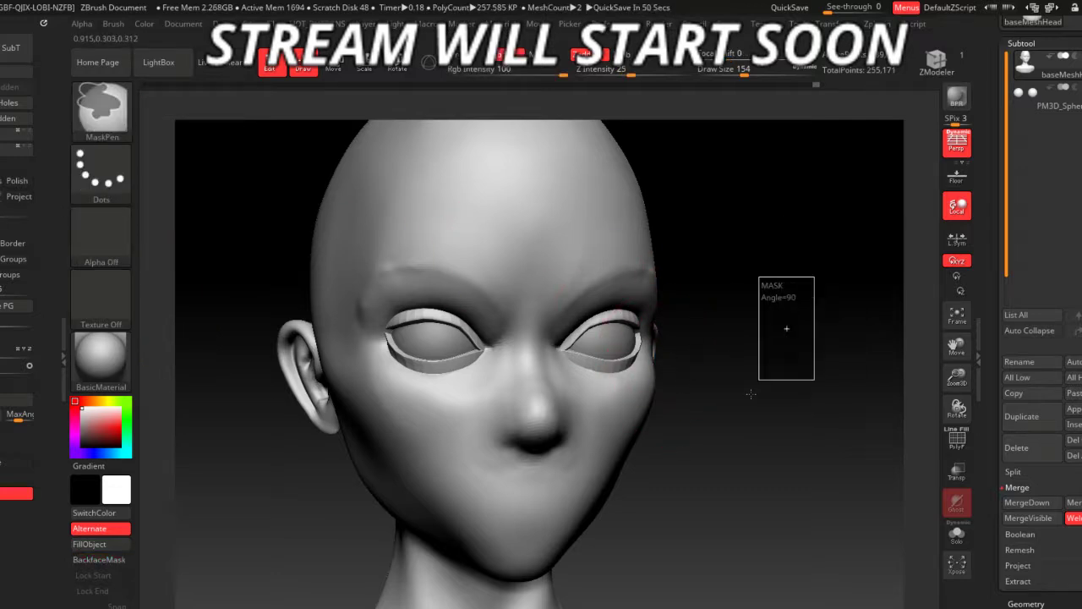
pyautogui.moveTo(738, 416)
pyautogui.mouseDown()
pyautogui.moveTo(704, 369)
pyautogui.moveTo(781, 403)
pyautogui.mouseUp()
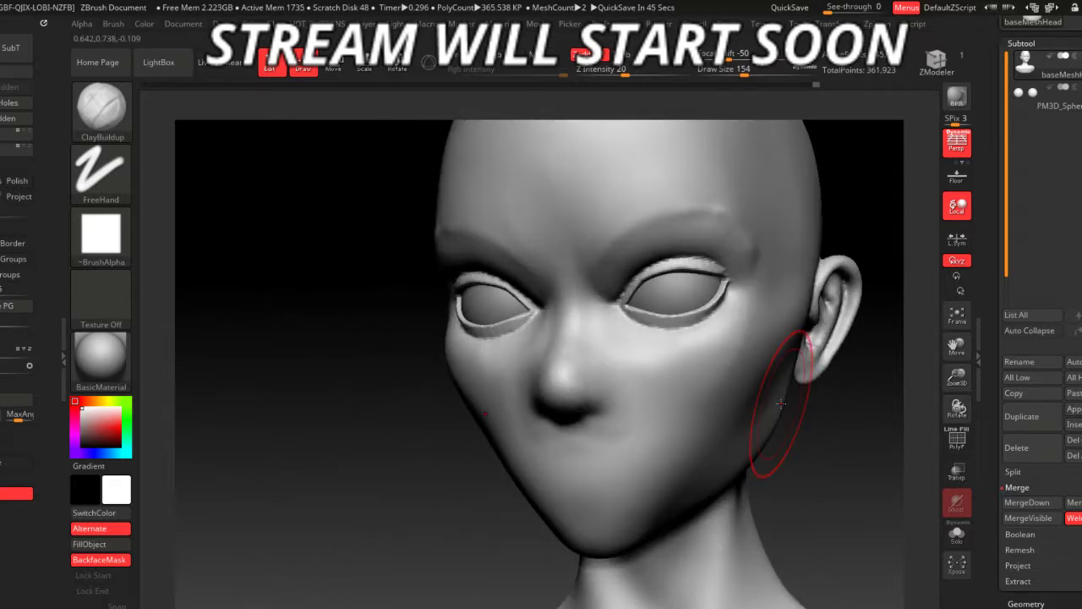
pyautogui.moveTo(870, 483)
pyautogui.mouseDown()
pyautogui.moveTo(838, 505)
pyautogui.moveTo(849, 549)
pyautogui.moveTo(875, 575)
pyautogui.moveTo(700, 346)
pyautogui.mouseUp()
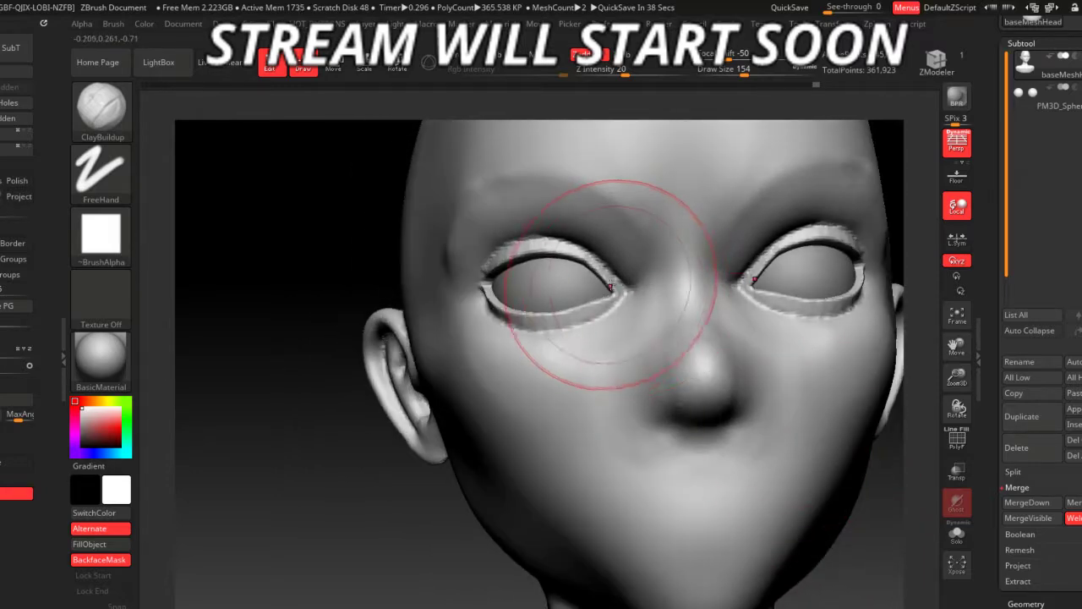
# - Adjust the brush size from 46 to 56 and smooth the eyelid rims
pyautogui.press('space')
pyautogui.moveTo(596, 281); pyautogui.dragTo(610, 270)
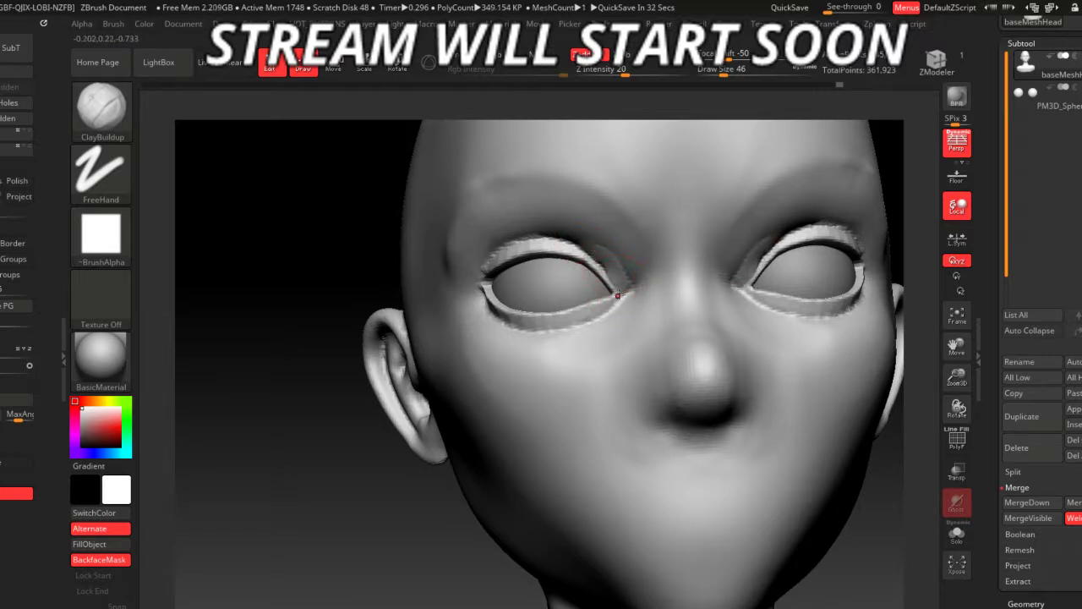
pyautogui.press('space')
pyautogui.moveTo(604, 260); pyautogui.dragTo(613, 260)
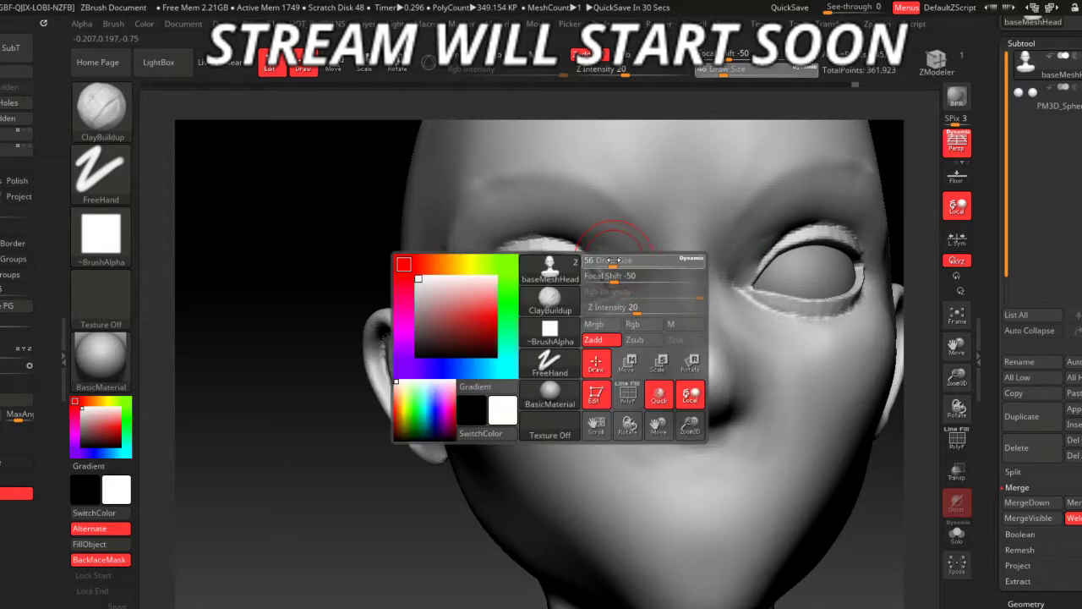
pyautogui.press('shift')
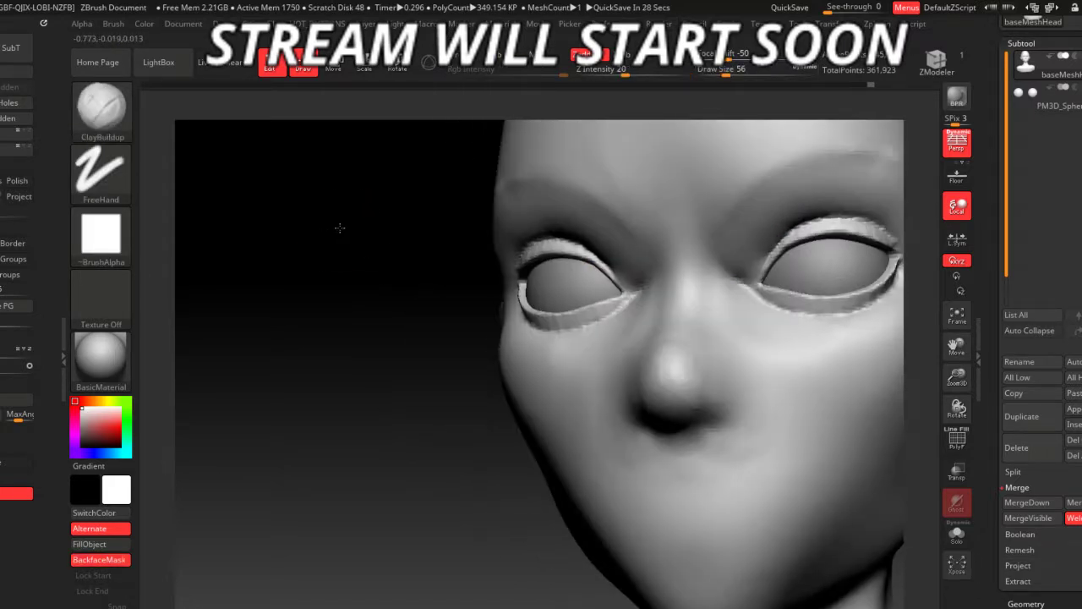
pyautogui.moveTo(338, 227); pyautogui.dragTo(415, 317)
# - Decline Dynamic Subdivision and choose the DamStandard brush
pyautogui.press('b')
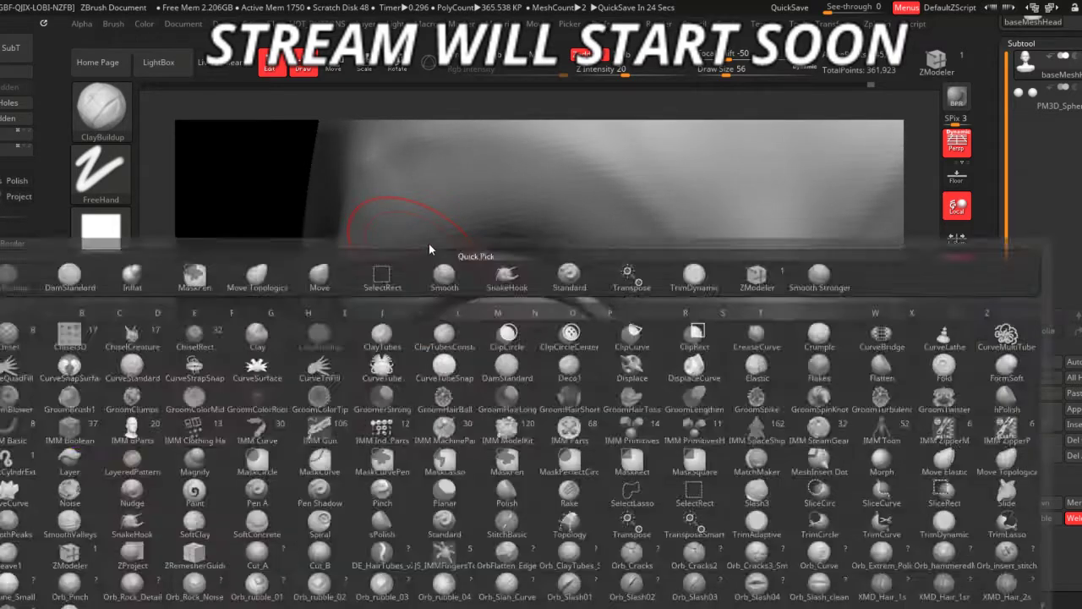
pyautogui.press('d')
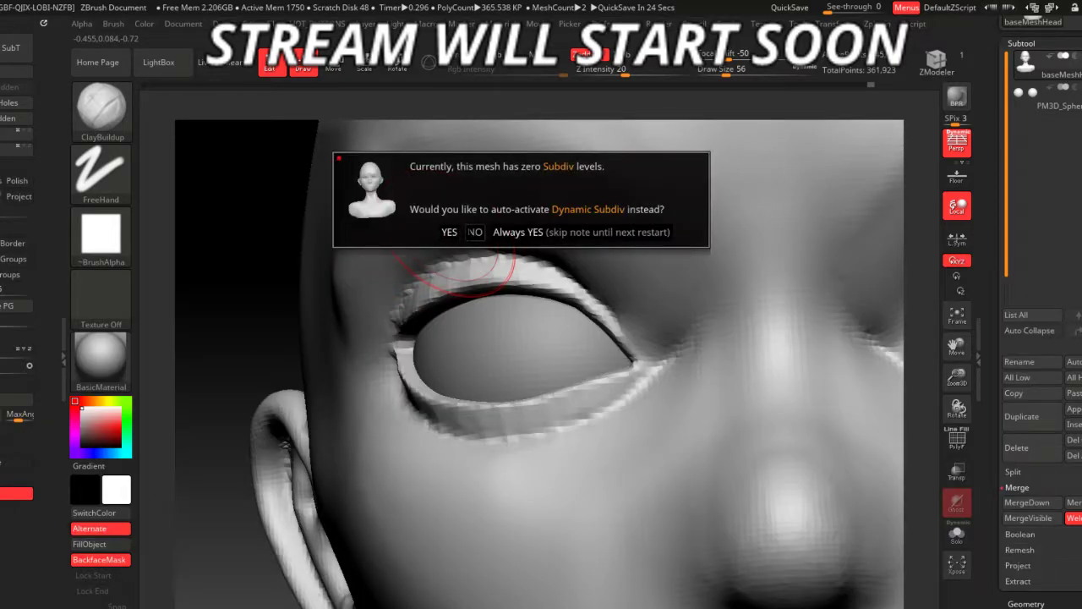
pyautogui.click(475, 232)
pyautogui.press('b')
pyautogui.press('d')
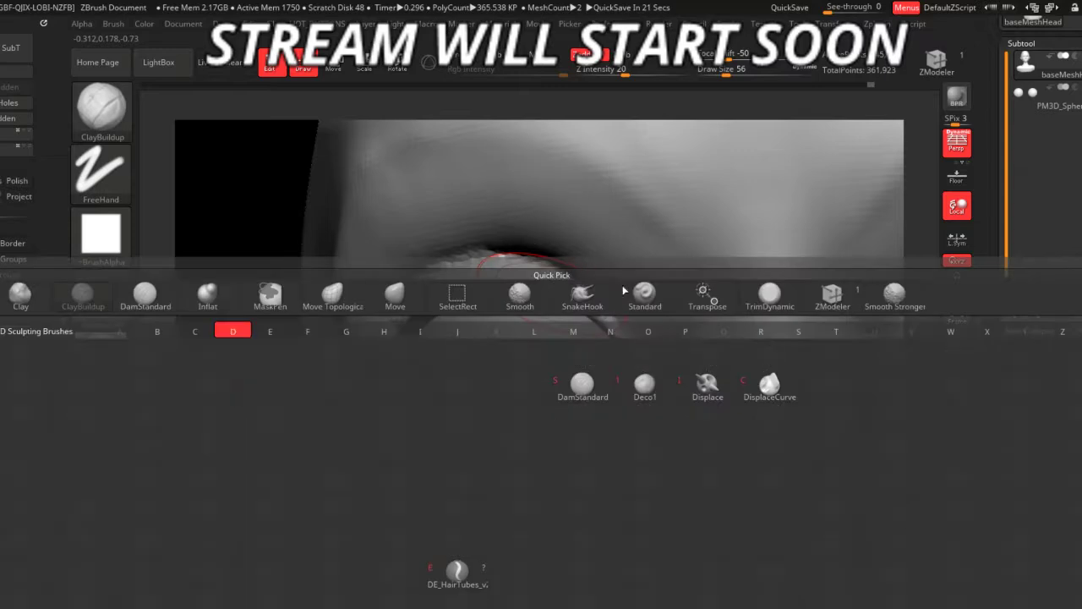
pyautogui.press('s')
pyautogui.press('space')
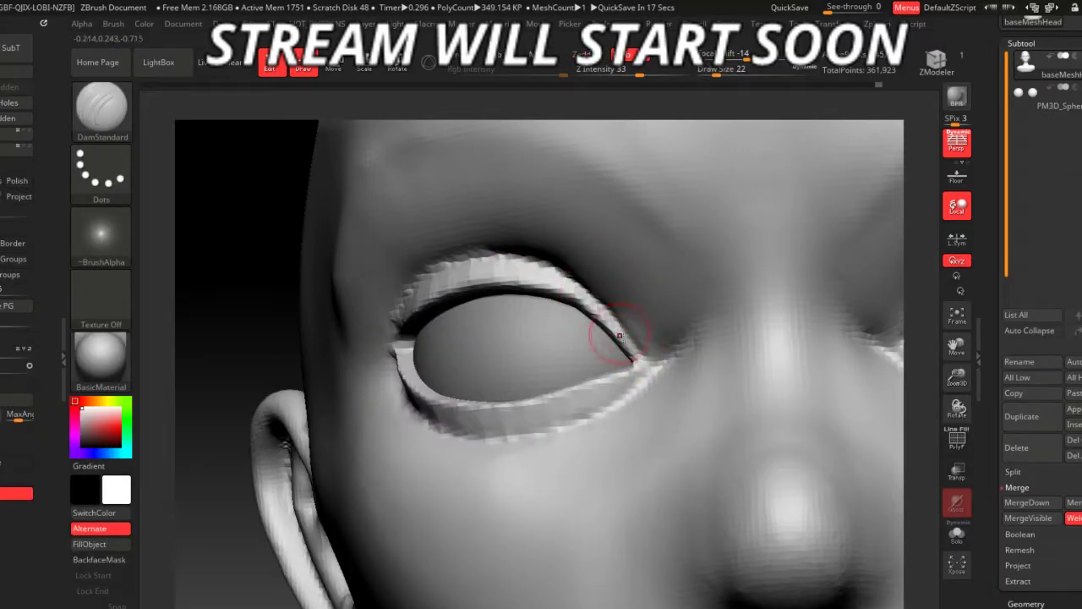
# - Frame the head and bring the brows into a near-frontal view
pyautogui.press('f')
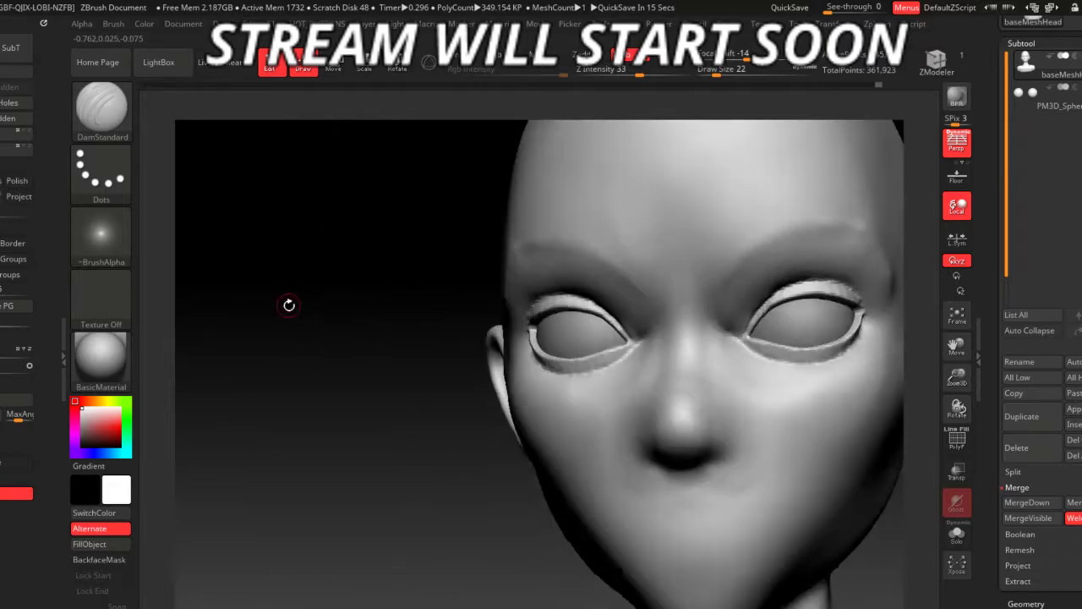
pyautogui.moveTo(287, 304); pyautogui.dragTo(307, 290)
pyautogui.scroll(3, 541, 364)
pyautogui.moveTo(533, 284); pyautogui.dragTo(508, 281)
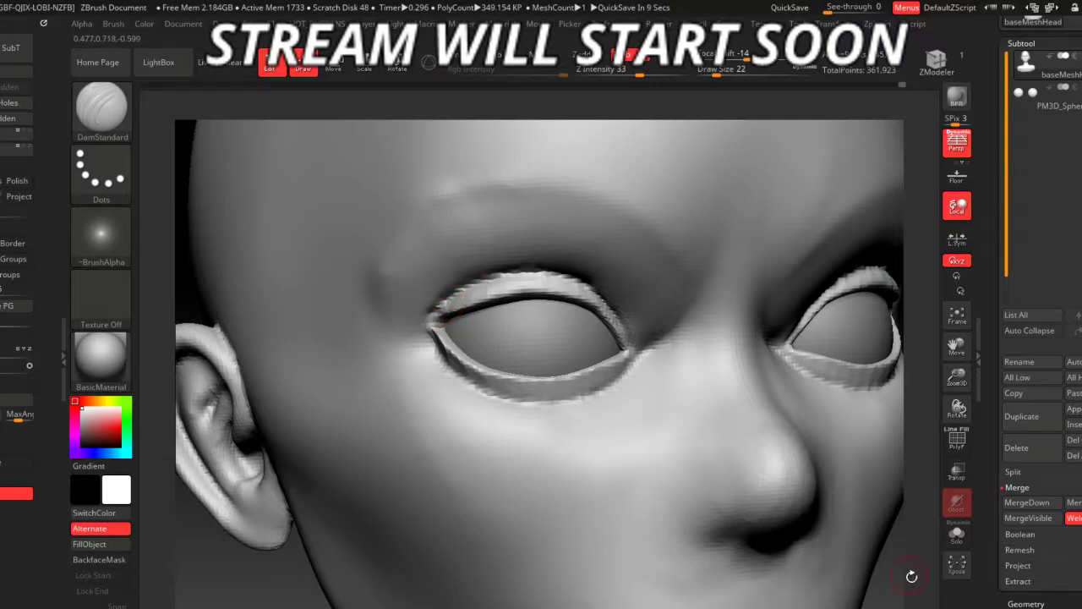
pyautogui.press('f')
pyautogui.moveTo(845, 507)
pyautogui.mouseDown()
pyautogui.moveTo(667, 471)
pyautogui.moveTo(683, 507)
pyautogui.mouseUp()
pyautogui.scroll(3, 514, 254)
# - With DamStandard at size 90, sharpen the brow ridges and smooth them
pyautogui.press('space')
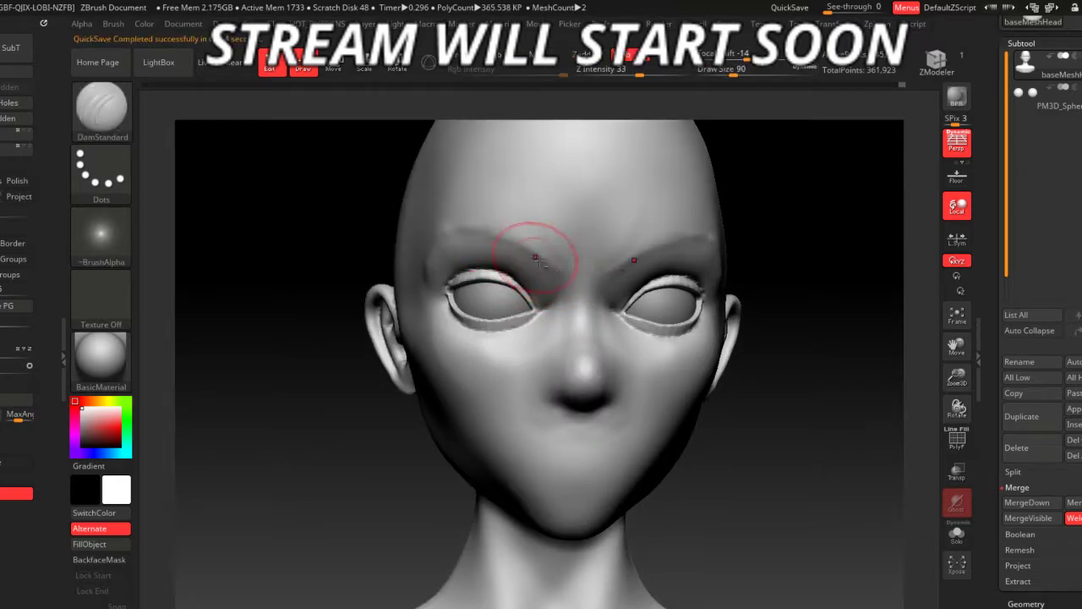
pyautogui.moveTo(417, 263)
pyautogui.mouseDown(button='right')
pyautogui.moveTo(350, 283)
pyautogui.moveTo(382, 275)
pyautogui.moveTo(736, 505)
pyautogui.moveTo(753, 495)
pyautogui.moveTo(738, 513)
pyautogui.moveTo(447, 253)
pyautogui.mouseUp(button='right')
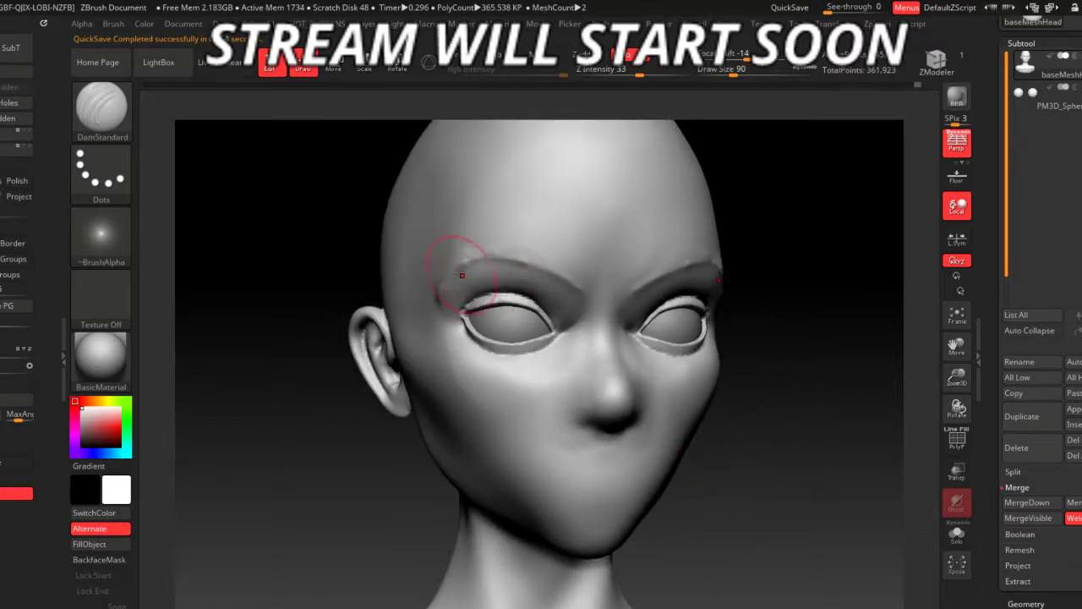
pyautogui.press('shift')
pyautogui.moveTo(724, 587)
pyautogui.mouseDown(button='right')
pyautogui.moveTo(721, 519)
pyautogui.moveTo(701, 482)
pyautogui.mouseUp(button='right')
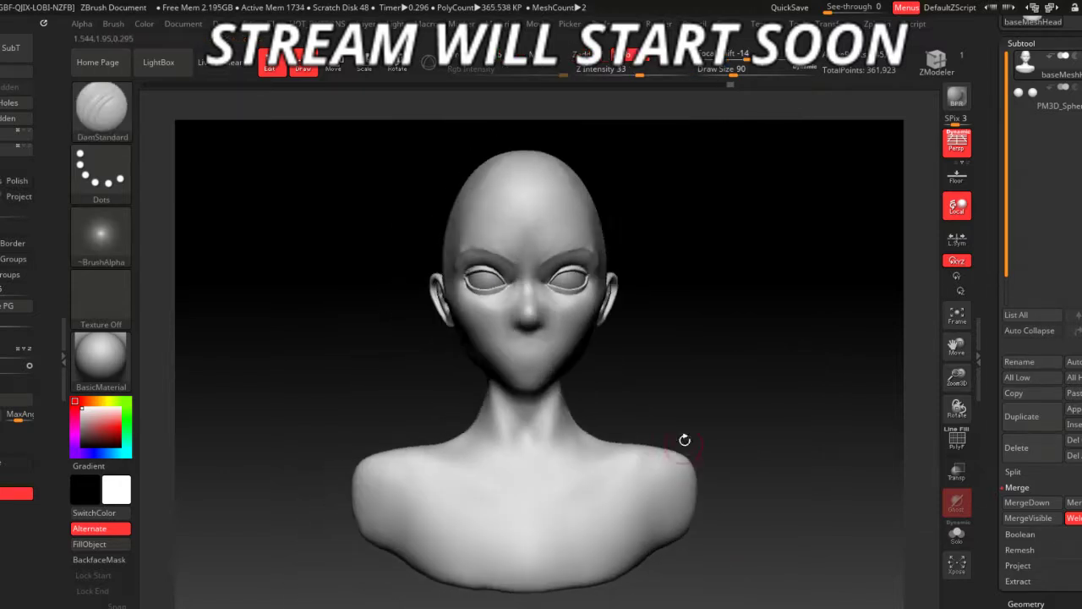
pyautogui.moveTo(684, 440); pyautogui.dragTo(529, 384, button='right')
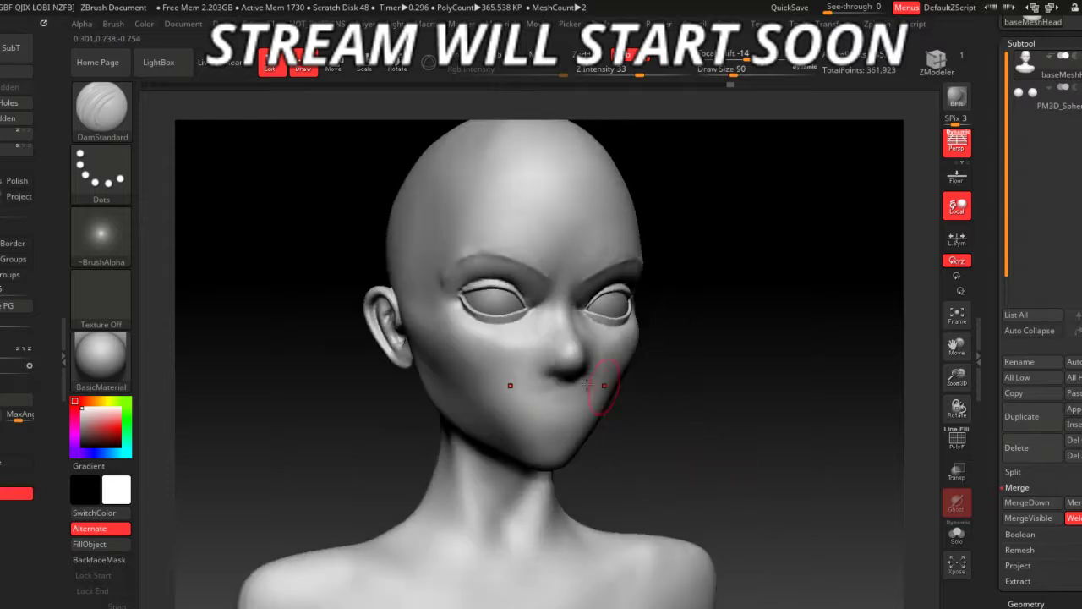
pyautogui.press('shift')
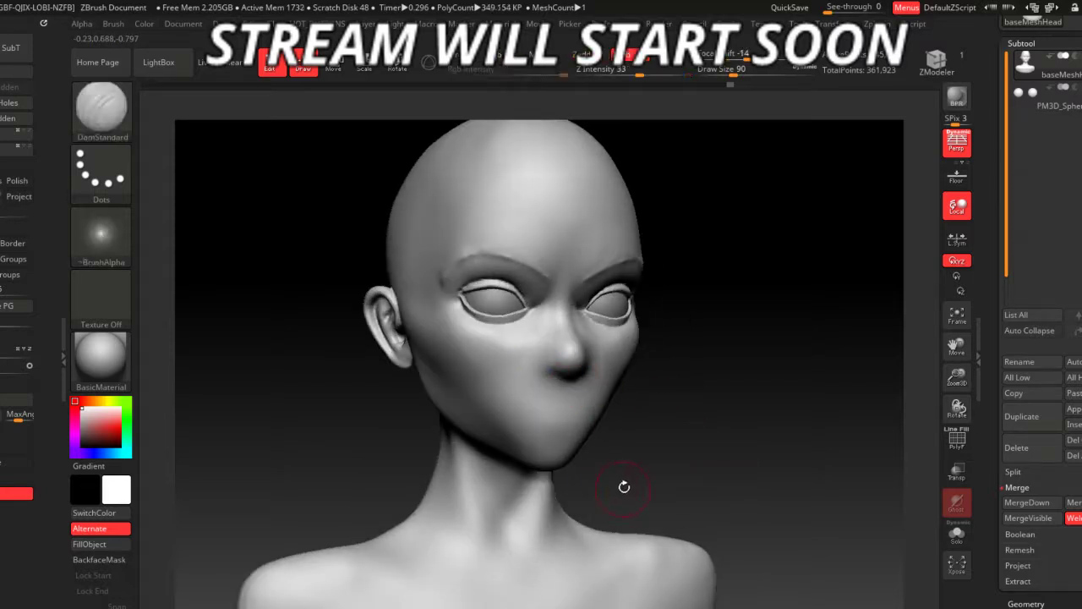
pyautogui.moveTo(623, 482)
pyautogui.mouseDown(button='right')
pyautogui.moveTo(575, 369)
pyautogui.moveTo(548, 371)
pyautogui.moveTo(584, 355)
pyautogui.moveTo(589, 369)
pyautogui.moveTo(481, 320)
pyautogui.moveTo(511, 326)
pyautogui.moveTo(495, 329)
pyautogui.mouseUp(button='right')
# - Flatten the old mouth shape, then sculpt and refine W-shaped pursed lips
pyautogui.keyDown('shift'); pyautogui.moveTo(630, 406); pyautogui.dragTo(509, 323); pyautogui.keyUp('shift')
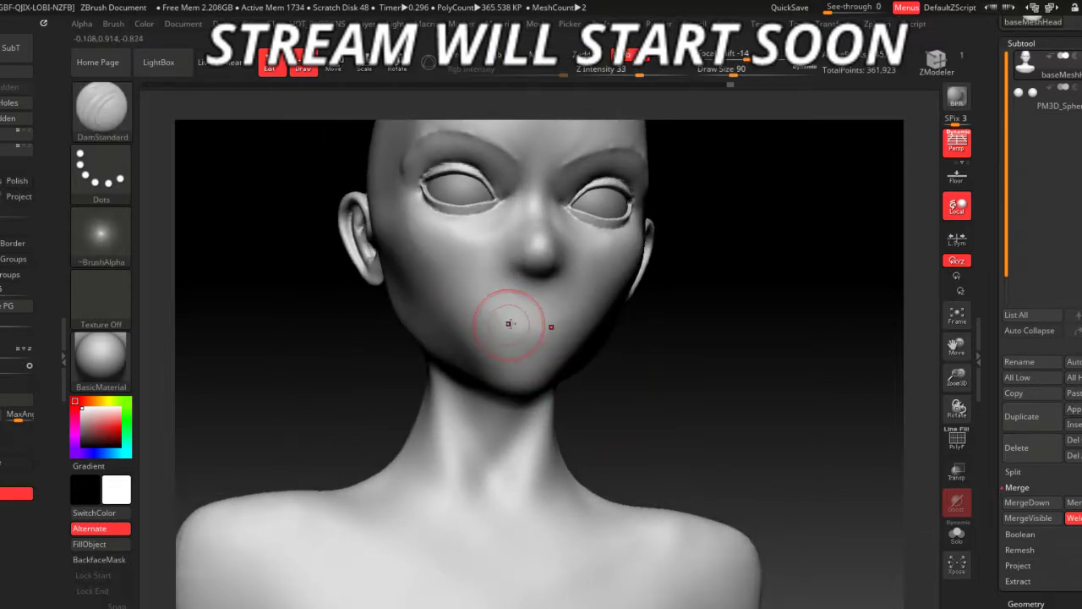
pyautogui.moveTo(603, 379)
pyautogui.keyDown('shift'); pyautogui.mouseDown()
pyautogui.moveTo(507, 315)
pyautogui.moveTo(538, 325)
pyautogui.mouseUp(); pyautogui.keyUp('shift')
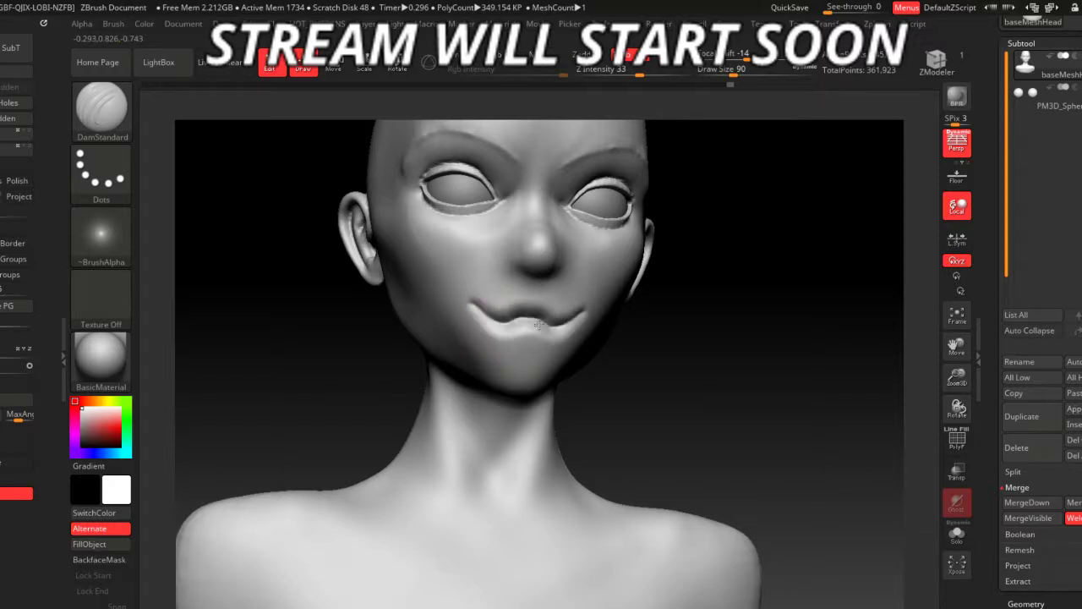
pyautogui.moveTo(630, 440); pyautogui.dragTo(647, 466)
pyautogui.keyDown('shift'); pyautogui.moveTo(511, 427); pyautogui.dragTo(541, 414); pyautogui.keyUp('shift')
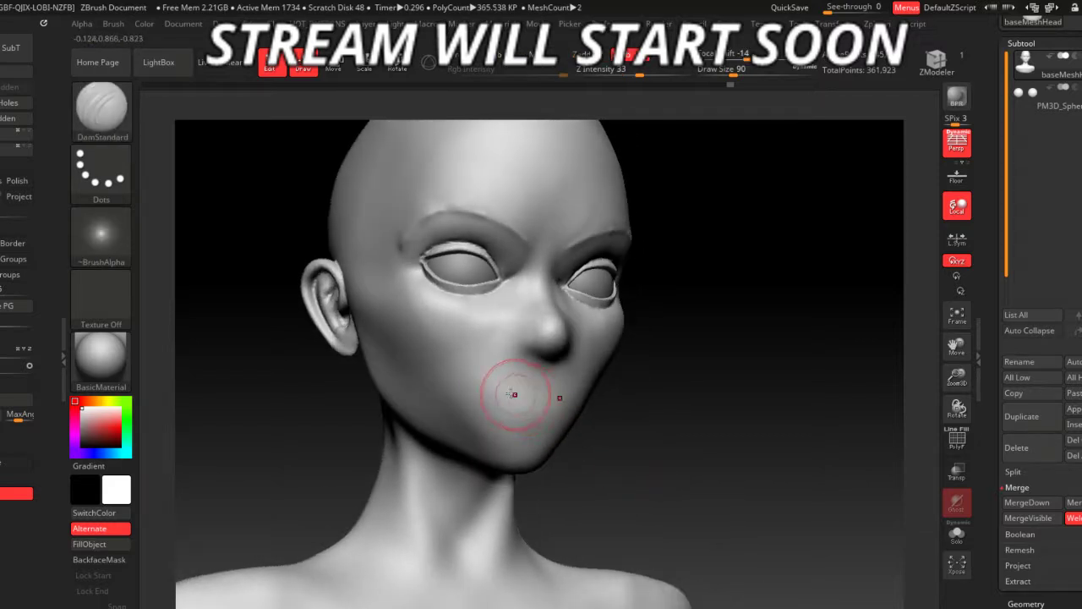
pyautogui.moveTo(502, 381)
pyautogui.mouseDown()
pyautogui.moveTo(533, 393)
pyautogui.moveTo(511, 373)
pyautogui.mouseUp()
pyautogui.moveTo(561, 434)
pyautogui.keyDown('shift'); pyautogui.mouseDown()
pyautogui.moveTo(515, 393)
pyautogui.moveTo(519, 381)
pyautogui.moveTo(537, 400)
pyautogui.moveTo(507, 396)
pyautogui.mouseUp(); pyautogui.keyUp('shift')
pyautogui.moveTo(381, 456)
pyautogui.mouseDown()
pyautogui.moveTo(424, 457)
pyautogui.moveTo(394, 468)
pyautogui.moveTo(674, 516)
pyautogui.moveTo(669, 322)
pyautogui.mouseUp()
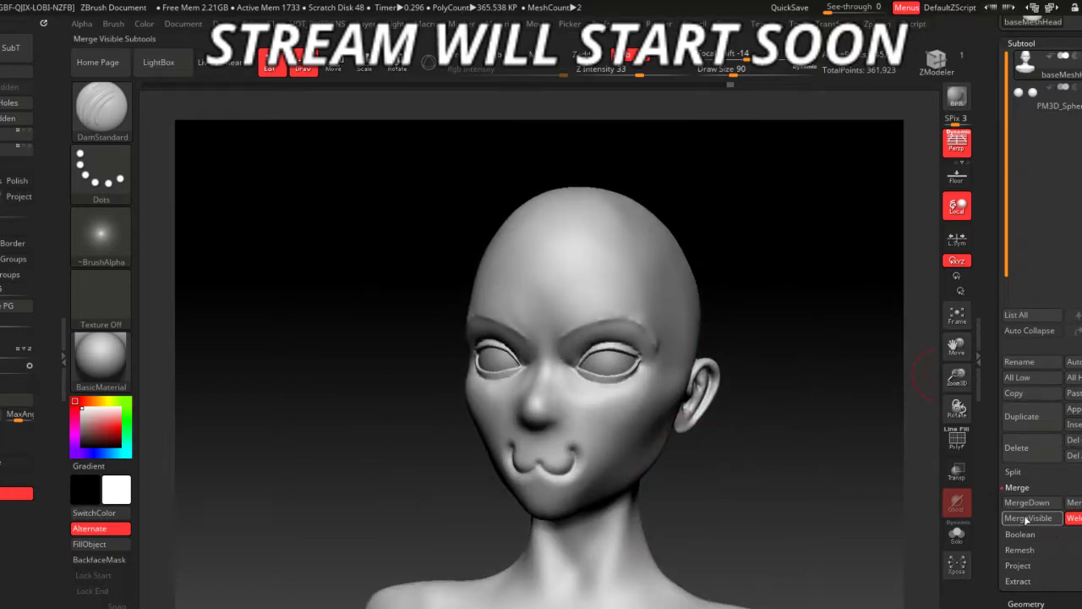
# - Insert a Sphere3D subtool, scale it with Gizmo 3D to cap the skull, then solo baseMeshHead
pyautogui.click(1072, 424)
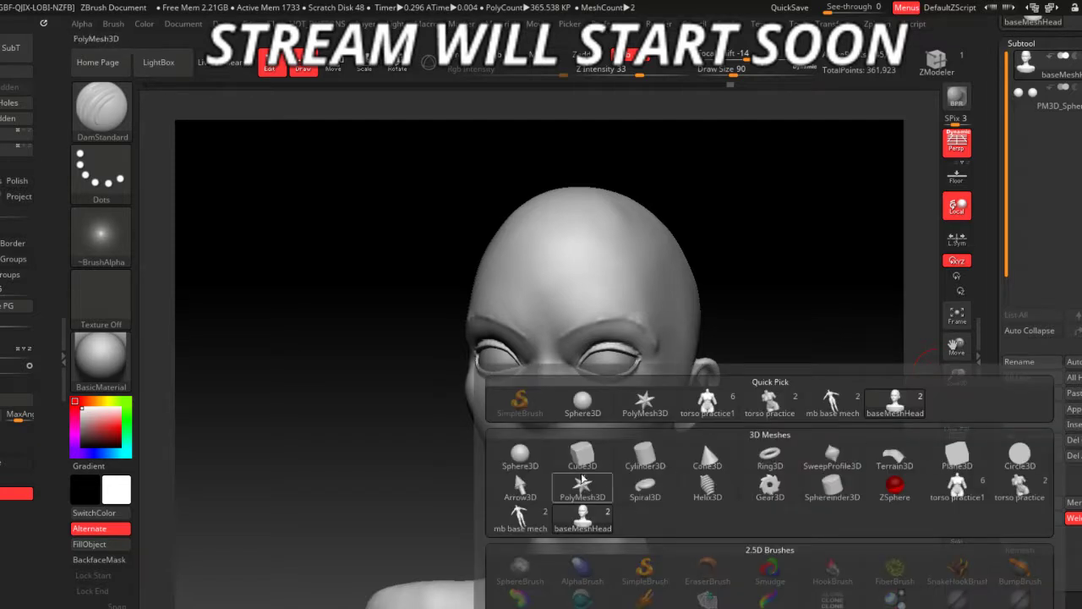
pyautogui.click(568, 404)
pyautogui.moveTo(864, 415); pyautogui.dragTo(830, 425)
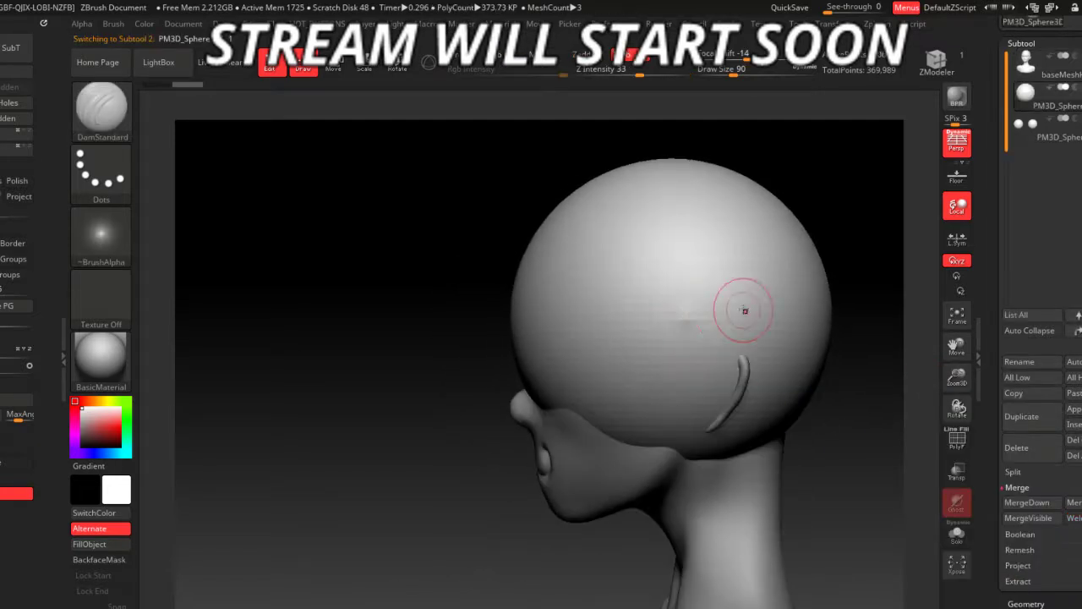
pyautogui.press('w')
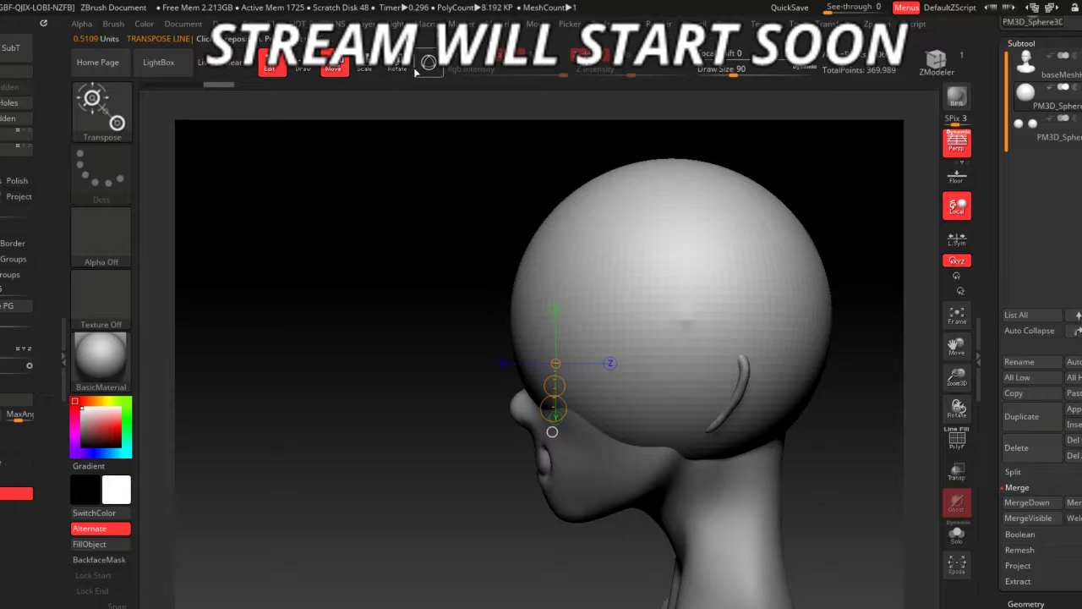
pyautogui.click(426, 65)
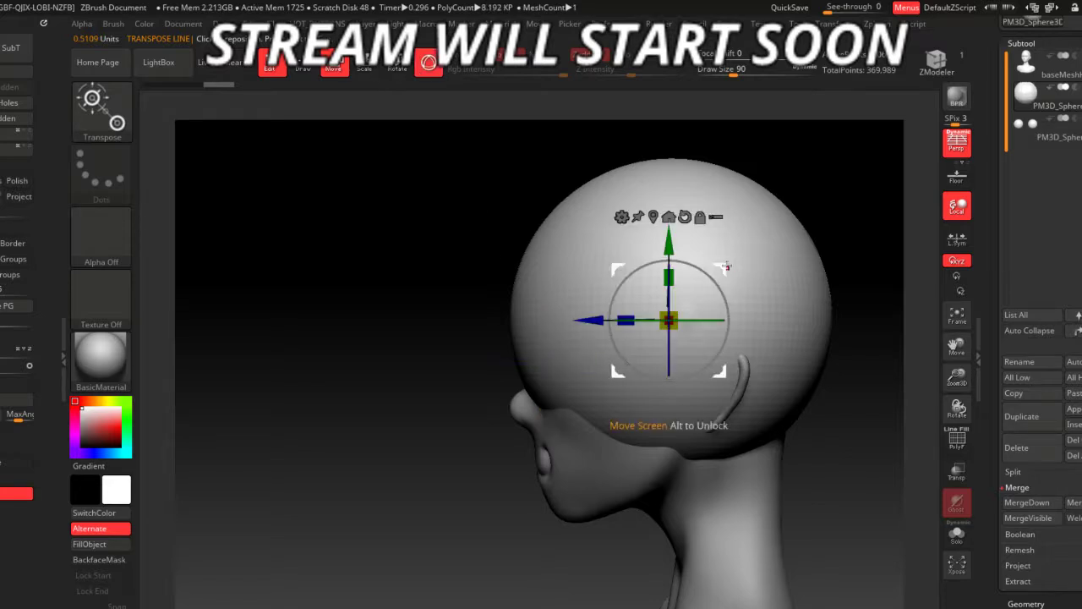
pyautogui.moveTo(727, 269); pyautogui.dragTo(740, 185)
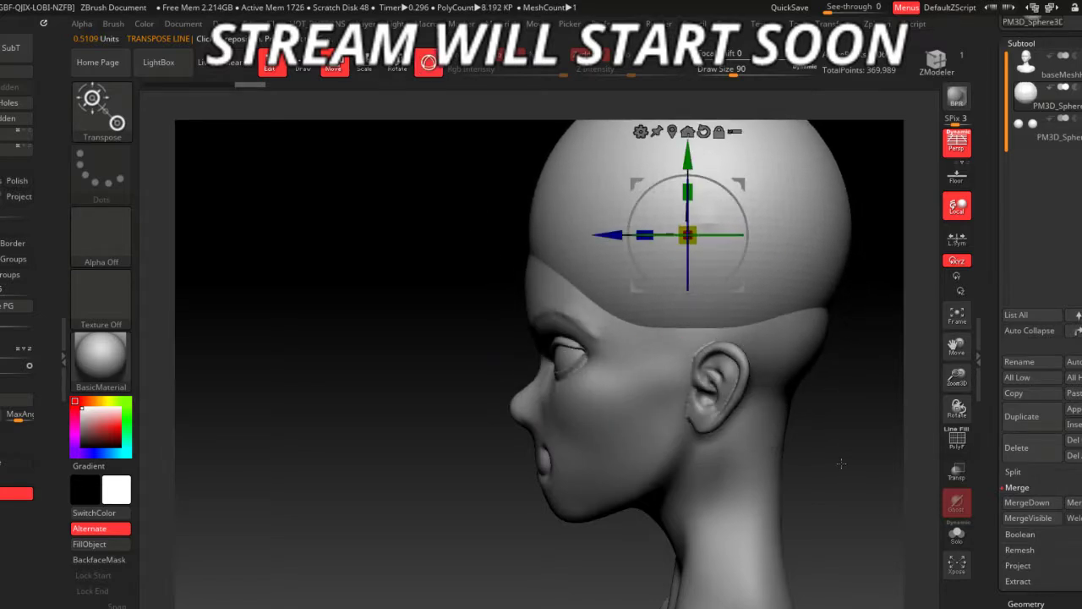
pyautogui.moveTo(843, 441)
pyautogui.keyDown('alt'); pyautogui.mouseDown()
pyautogui.moveTo(823, 498)
pyautogui.moveTo(811, 474)
pyautogui.mouseUp(); pyautogui.keyUp('alt')
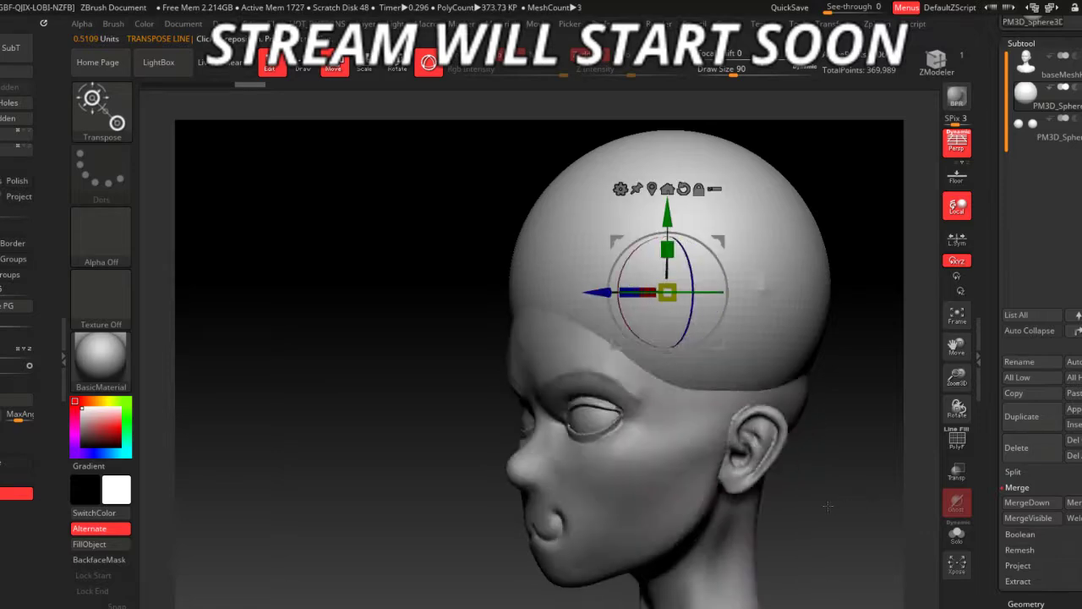
pyautogui.keyDown('alt'); pyautogui.click(676, 423); pyautogui.keyUp('alt')
pyautogui.click(960, 529)
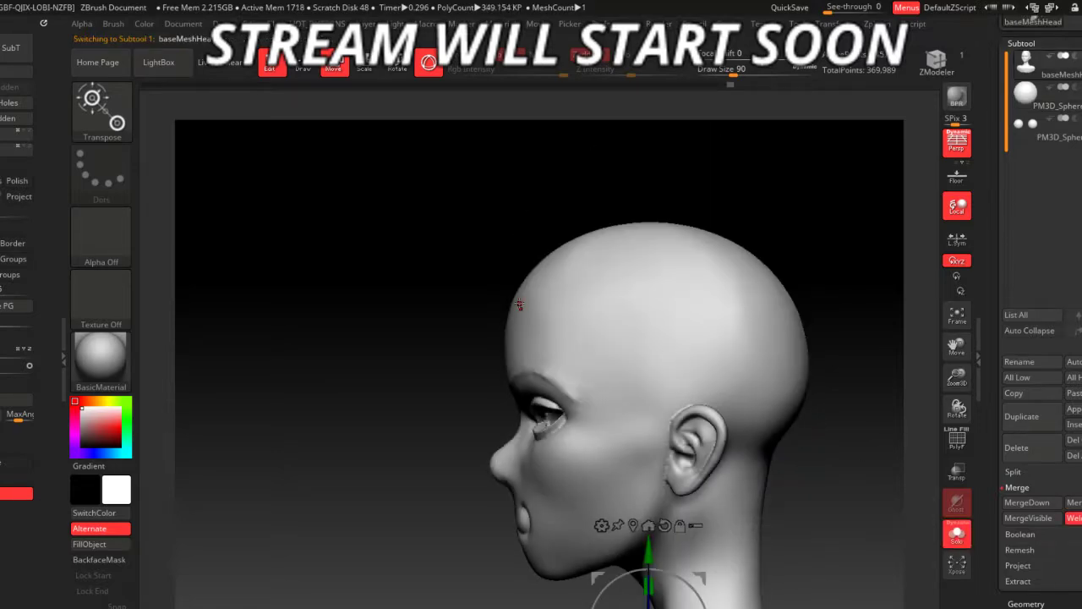
# - Lower and reshape the top of the skull with the Move brush
pyautogui.press('q')
pyautogui.press('space')
pyautogui.press('b')
pyautogui.press('m')
pyautogui.press('v')
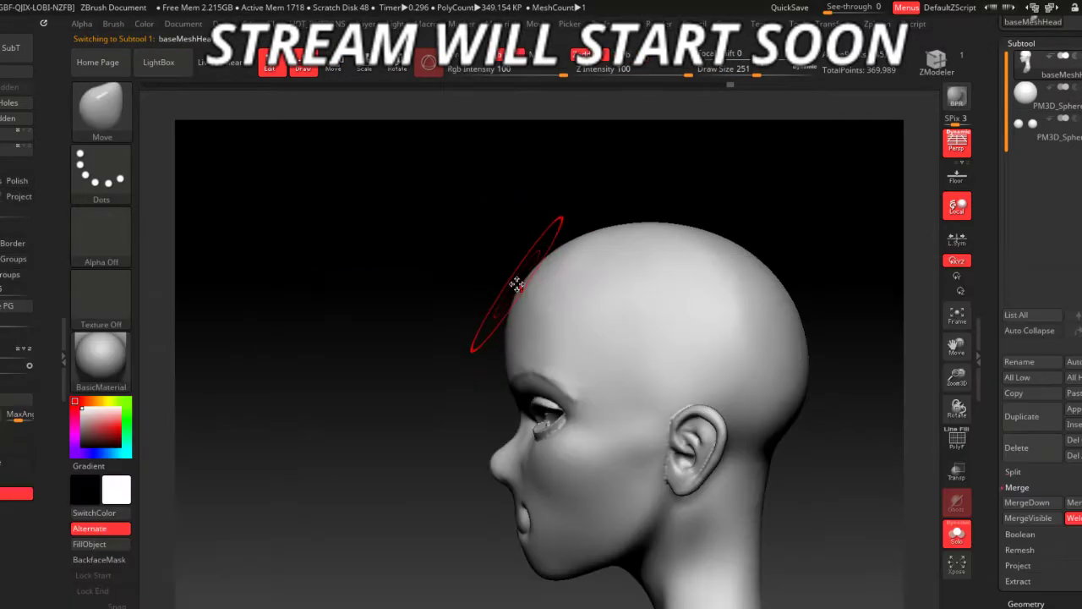
pyautogui.press('space')
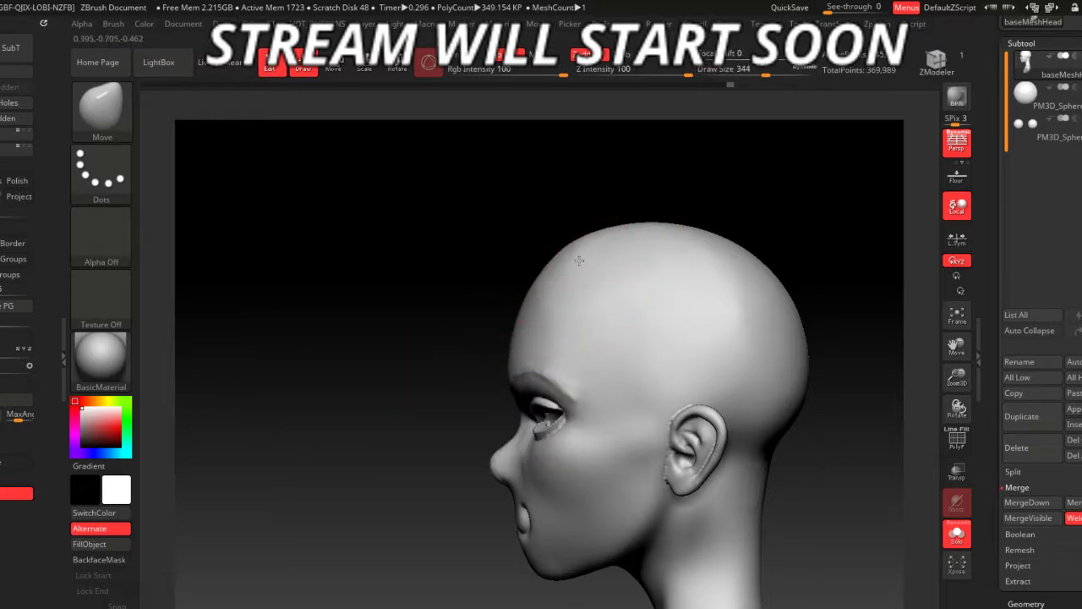
pyautogui.moveTo(646, 222); pyautogui.dragTo(651, 240)
pyautogui.moveTo(790, 274); pyautogui.dragTo(837, 263)
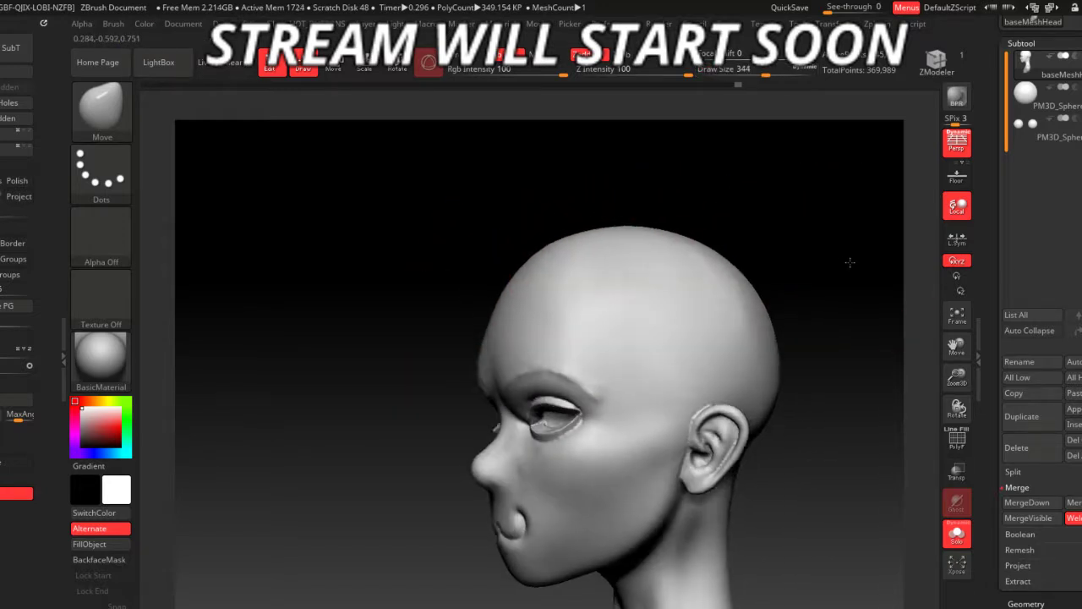
pyautogui.keyDown('shift'); pyautogui.moveTo(604, 314); pyautogui.dragTo(459, 279); pyautogui.keyUp('shift')
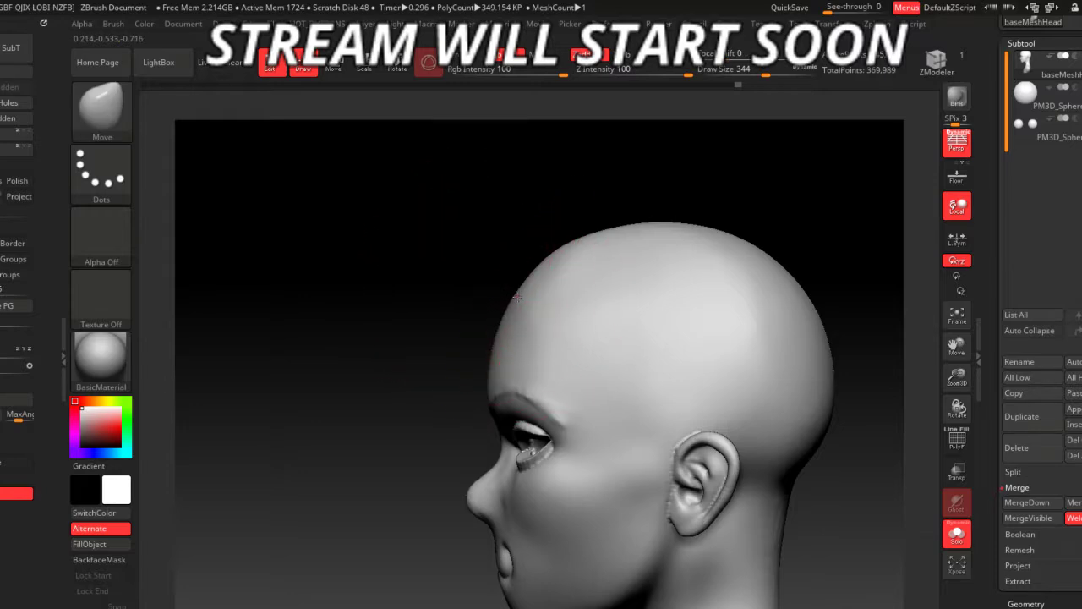
pyautogui.moveTo(442, 346); pyautogui.dragTo(755, 397)
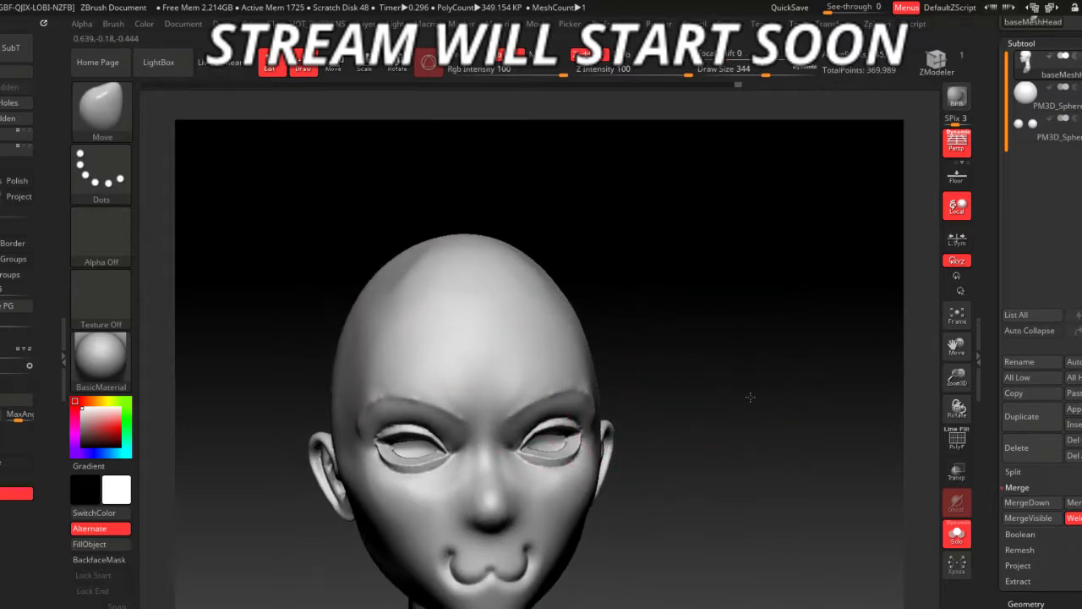
# - Build up a brow ridge across the forehead with ClayBuildup strokes
pyautogui.press('b')
pyautogui.press('c')
pyautogui.press('b')
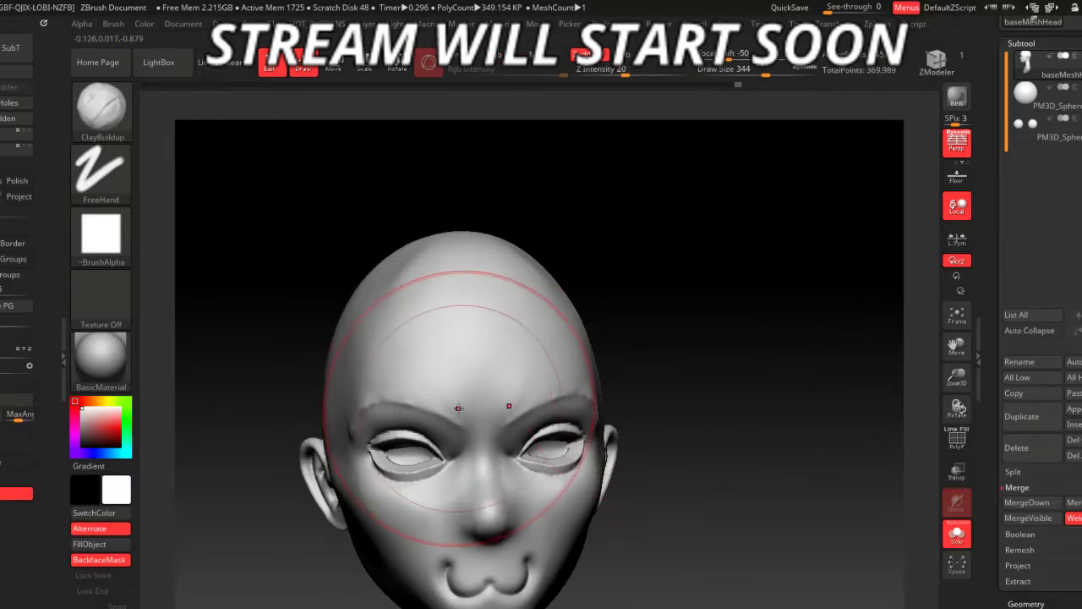
pyautogui.press('space')
pyautogui.moveTo(482, 387)
pyautogui.mouseDown()
pyautogui.moveTo(401, 353)
pyautogui.moveTo(451, 361)
pyautogui.moveTo(483, 350)
pyautogui.mouseUp()
pyautogui.moveTo(405, 334); pyautogui.dragTo(447, 338)
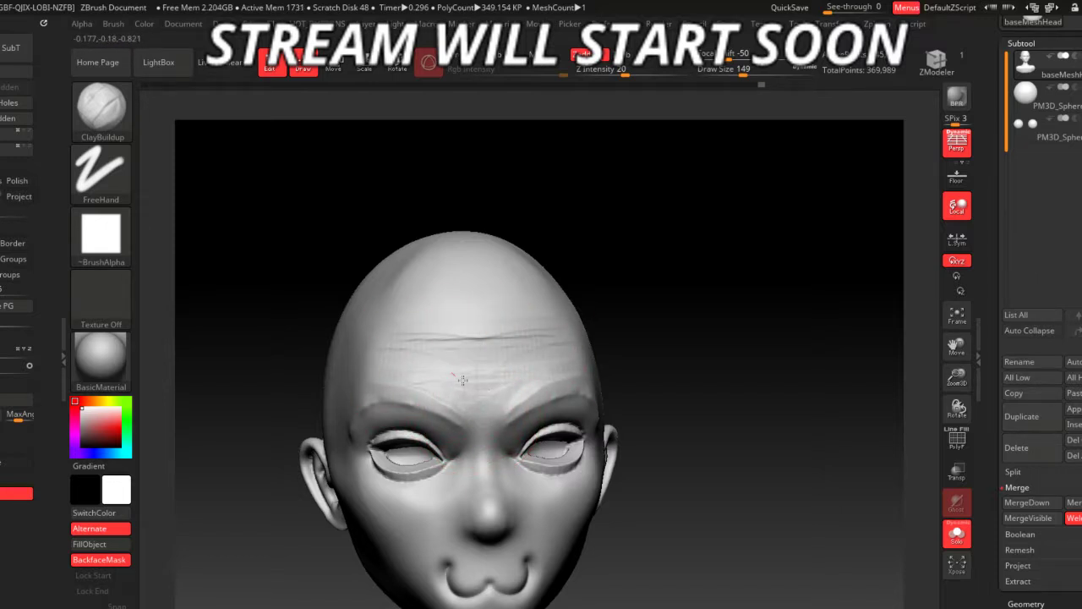
# - Smooth the brow with Smooth Stronger at brush sizes 83 and 136
pyautogui.press('space')
pyautogui.press('shift')
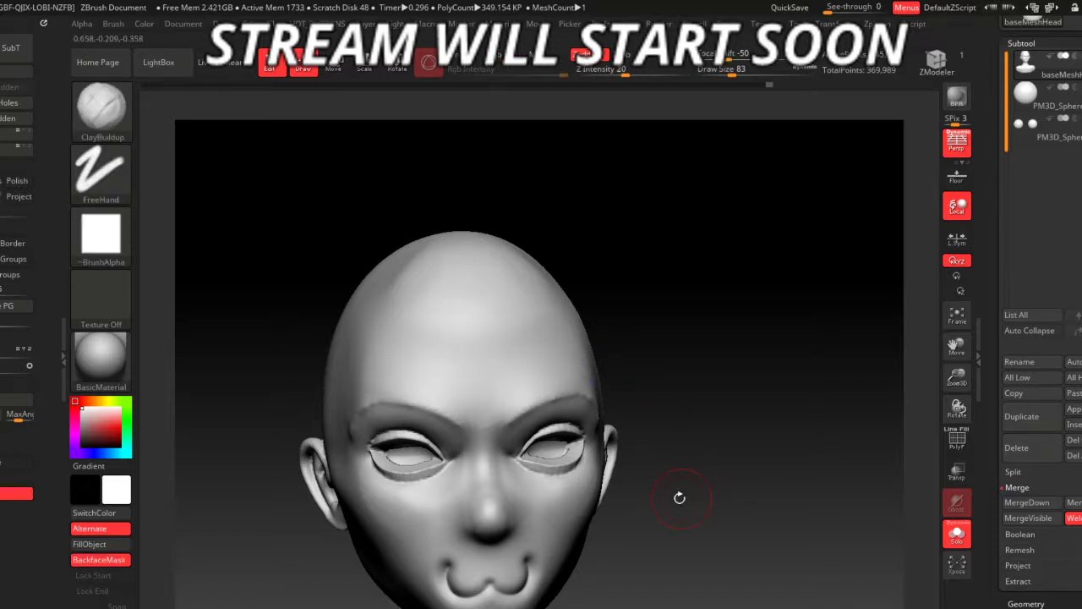
pyautogui.moveTo(679, 500); pyautogui.dragTo(617, 495)
pyautogui.press('space')
pyautogui.moveTo(395, 361)
pyautogui.mouseDown()
pyautogui.moveTo(411, 325)
pyautogui.moveTo(386, 372)
pyautogui.mouseUp()
pyautogui.press('shift')
pyautogui.press('shift')
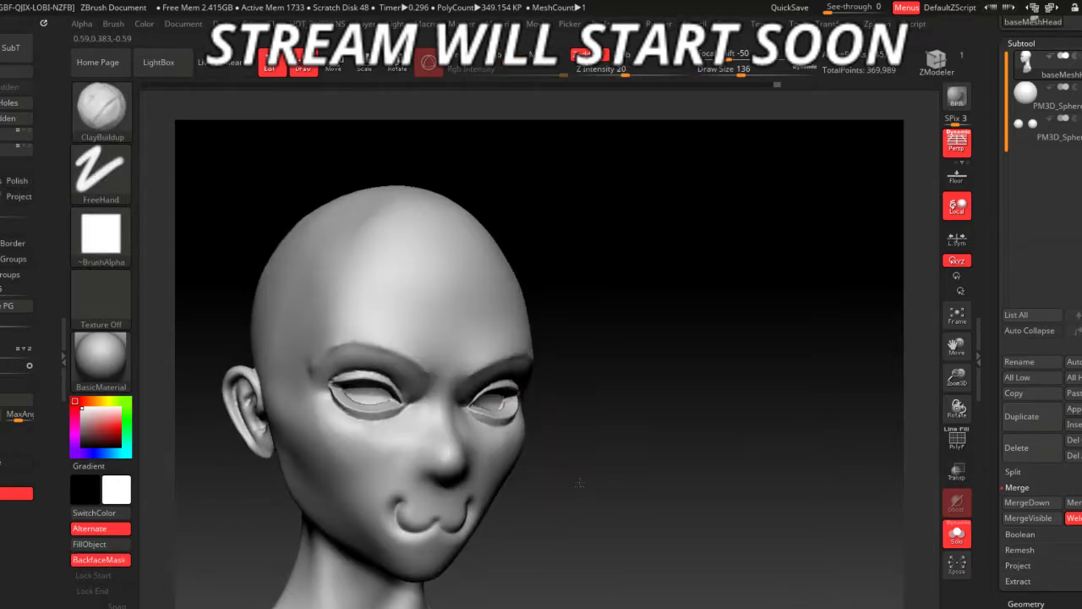
pyautogui.moveTo(560, 442)
pyautogui.mouseDown()
pyautogui.moveTo(605, 505)
pyautogui.moveTo(594, 357)
pyautogui.mouseUp()
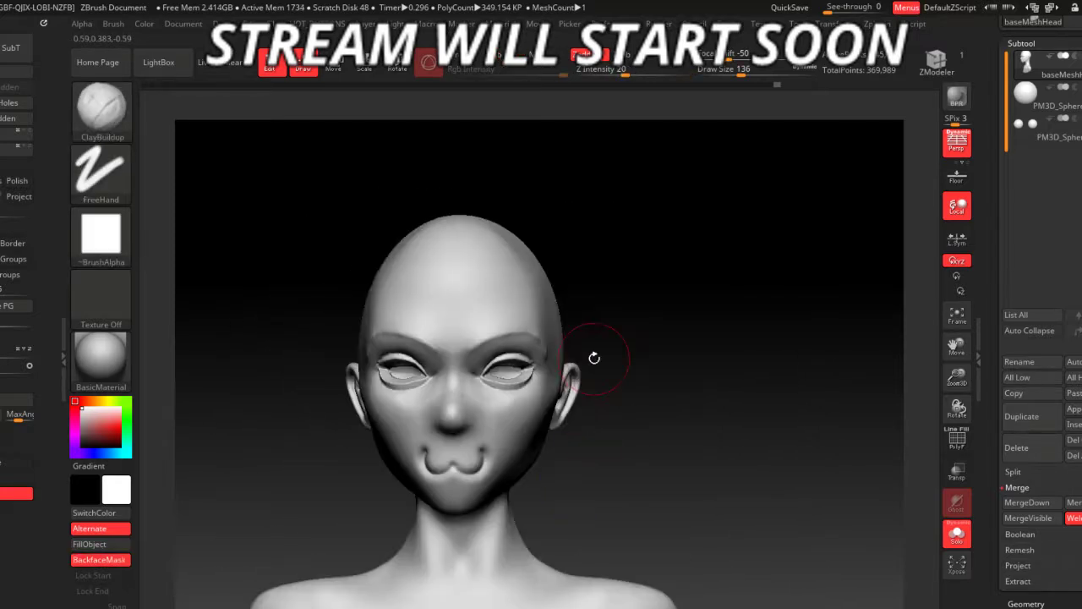
# - Select the sphere subtool, turn Solo off, and pick SnakeHook at size 207
pyautogui.click(1025, 94)
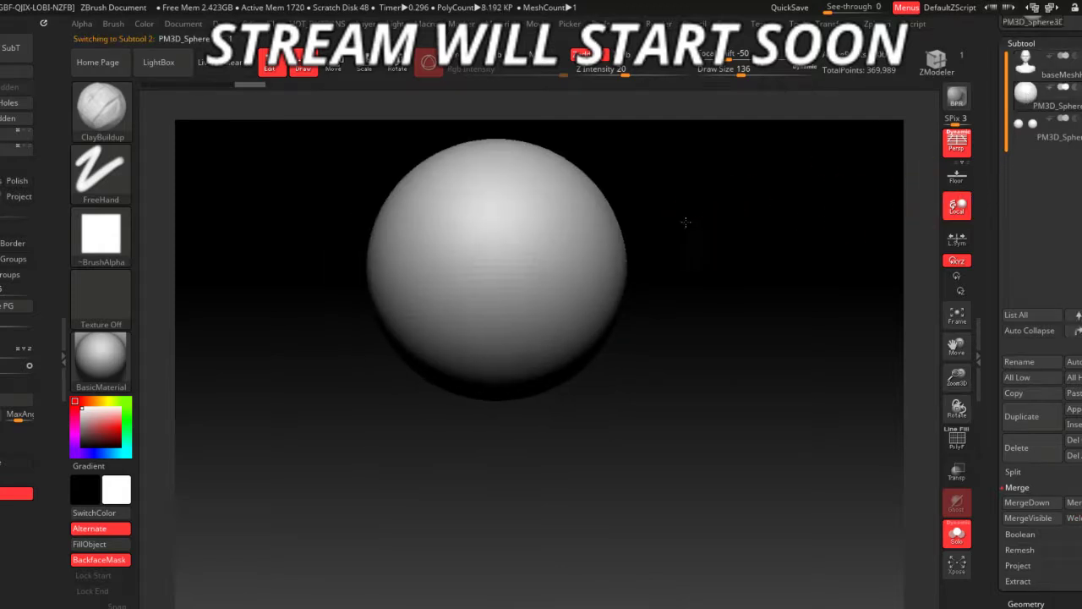
pyautogui.moveTo(744, 380); pyautogui.dragTo(864, 521)
pyautogui.click(956, 534)
pyautogui.moveTo(827, 351)
pyautogui.mouseDown()
pyautogui.moveTo(748, 372)
pyautogui.moveTo(508, 302)
pyautogui.moveTo(545, 309)
pyautogui.mouseUp()
pyautogui.press('space')
pyautogui.press('b')
pyautogui.press('h')
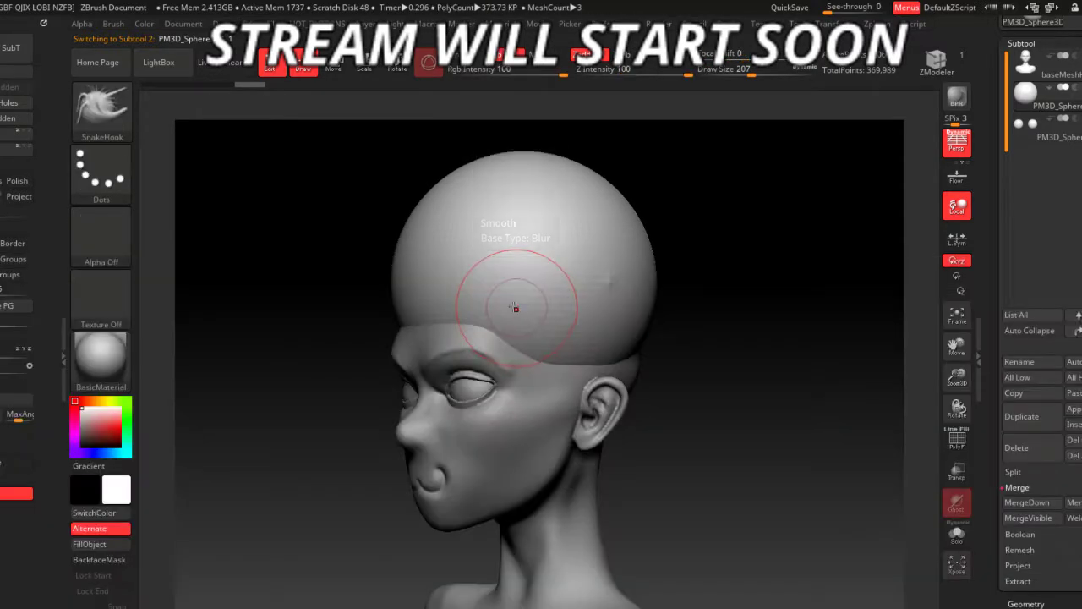
# - Pull the sphere down symmetrically into a bob haircut with a 525 brush
pyautogui.moveTo(668, 393); pyautogui.dragTo(549, 398)
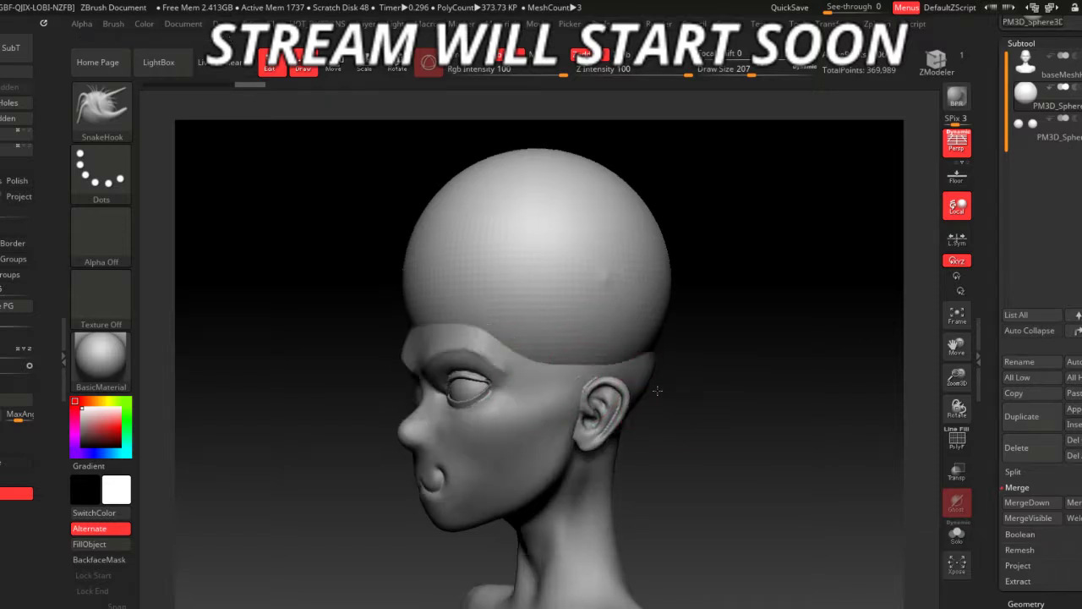
pyautogui.press('space')
pyautogui.moveTo(471, 314); pyautogui.dragTo(524, 314)
pyautogui.moveTo(718, 435)
pyautogui.mouseDown()
pyautogui.moveTo(715, 394)
pyautogui.moveTo(555, 385)
pyautogui.mouseUp()
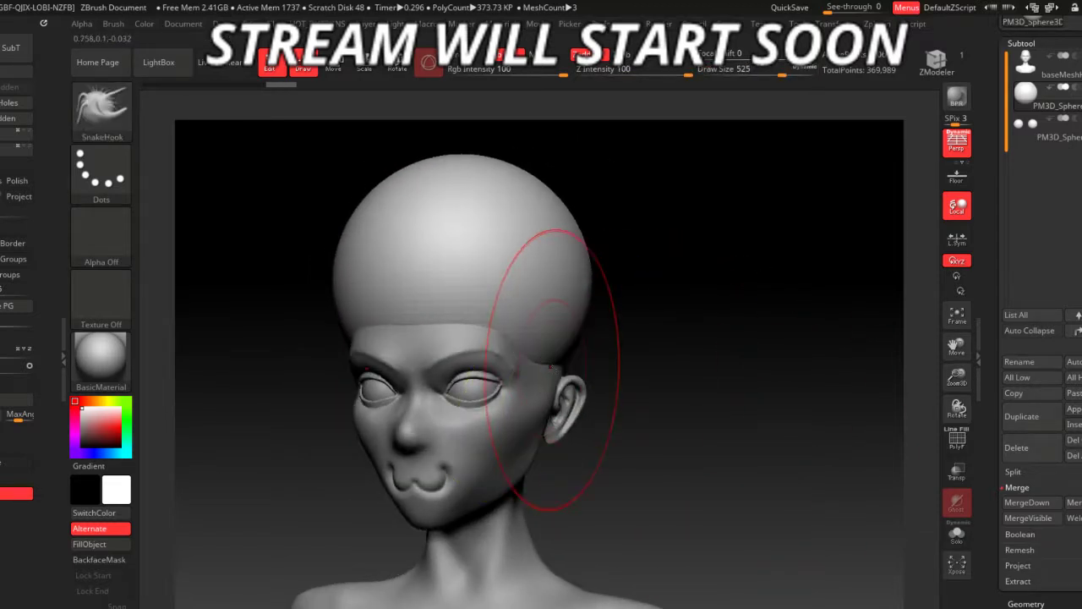
pyautogui.moveTo(549, 288); pyautogui.dragTo(518, 427)
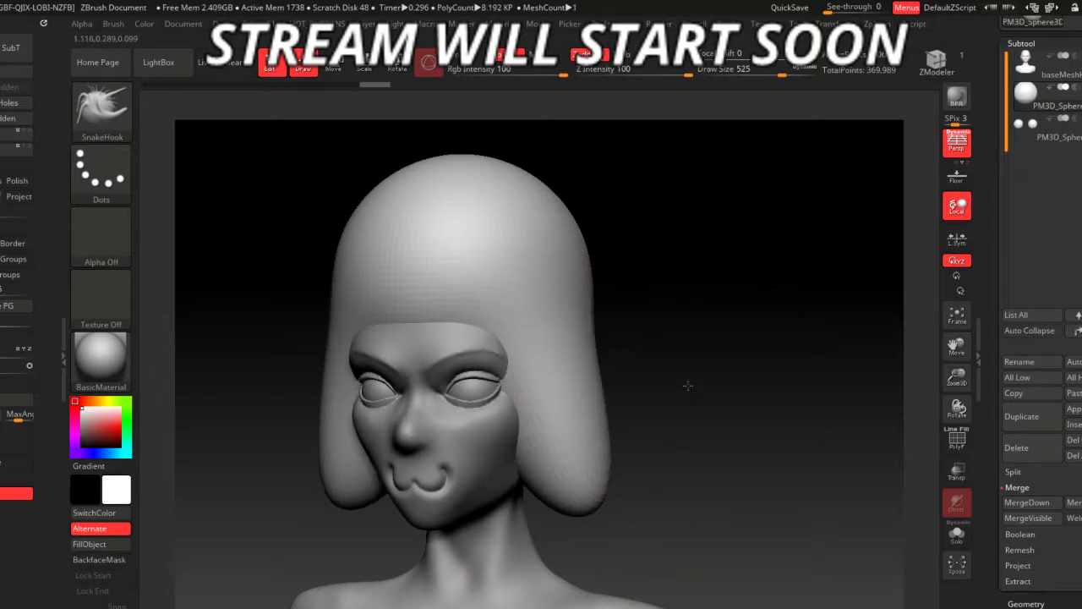
pyautogui.moveTo(688, 386); pyautogui.dragTo(563, 358)
pyautogui.moveTo(464, 394)
pyautogui.mouseDown()
pyautogui.moveTo(512, 428)
pyautogui.moveTo(560, 343)
pyautogui.mouseUp()
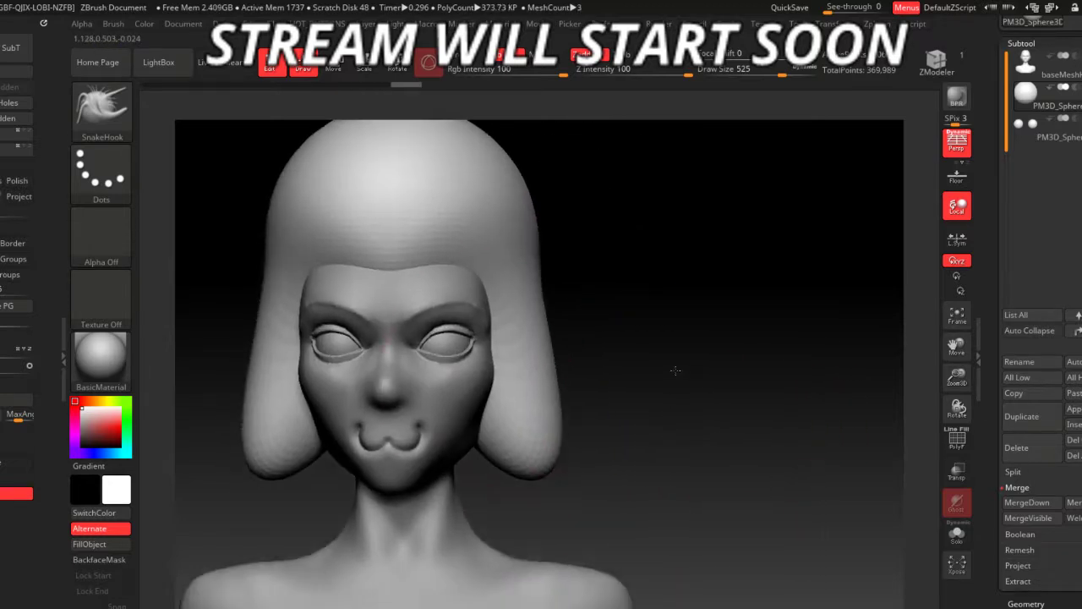
# - Lengthen both hair side flaps downward with a 379 brush
pyautogui.press('space')
pyautogui.moveTo(440, 393); pyautogui.dragTo(418, 392)
pyautogui.moveTo(548, 421); pyautogui.dragTo(507, 508)
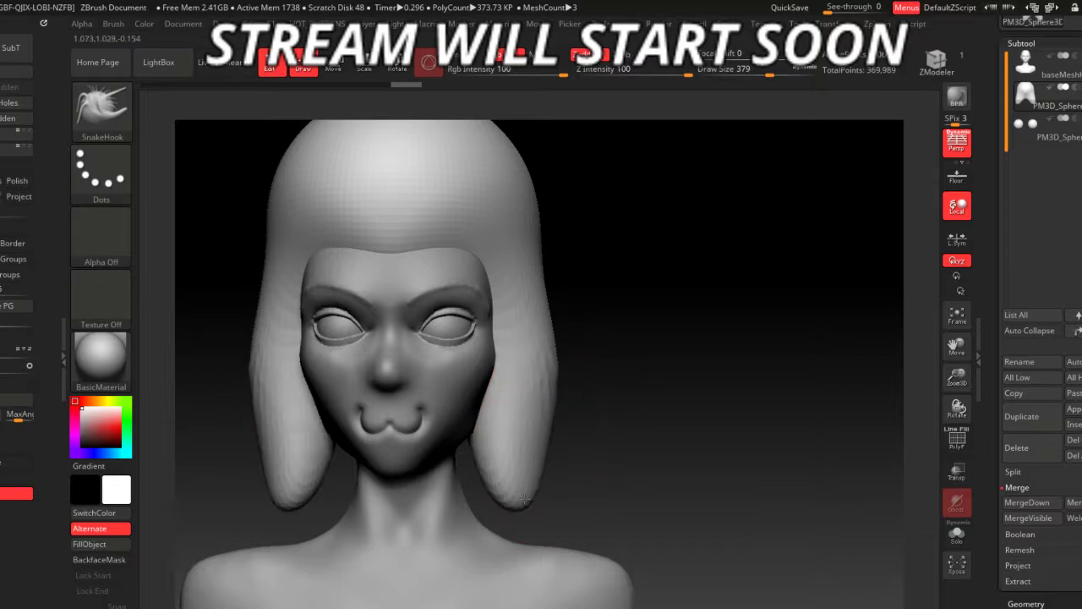
pyautogui.moveTo(473, 440)
pyautogui.mouseDown()
pyautogui.moveTo(556, 338)
pyautogui.moveTo(580, 343)
pyautogui.moveTo(603, 309)
pyautogui.moveTo(505, 280)
pyautogui.moveTo(532, 314)
pyautogui.moveTo(584, 335)
pyautogui.mouseUp()
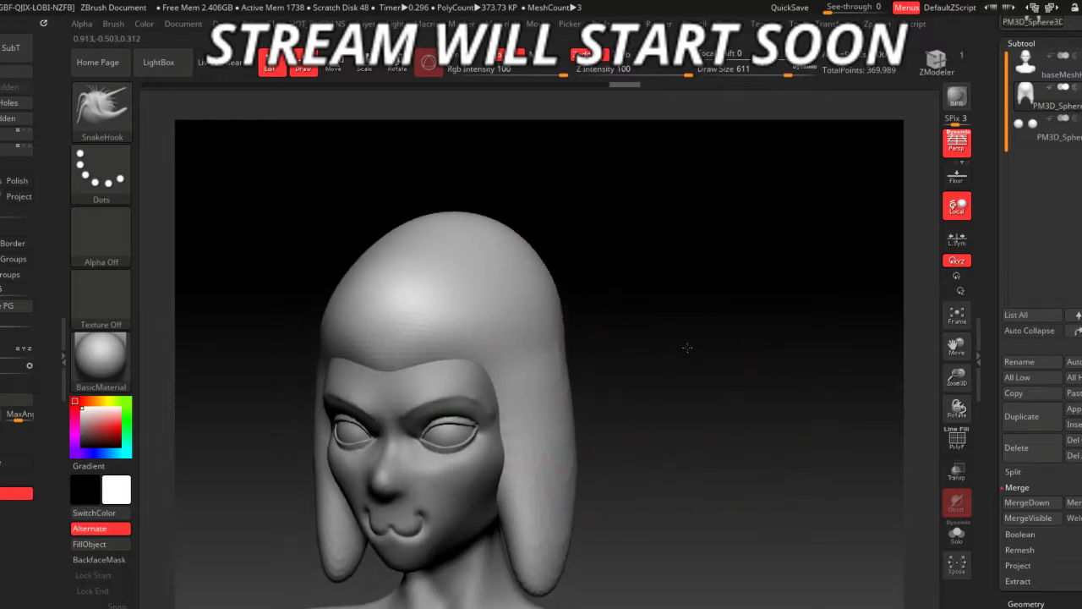
# - Flatten the hair side from temple to jaw with a 305 brush
pyautogui.press('space')
pyautogui.moveTo(668, 338)
pyautogui.mouseDown()
pyautogui.moveTo(350, 363)
pyautogui.moveTo(403, 372)
pyautogui.mouseUp()
pyautogui.press('space')
pyautogui.moveTo(497, 372); pyautogui.dragTo(494, 575)
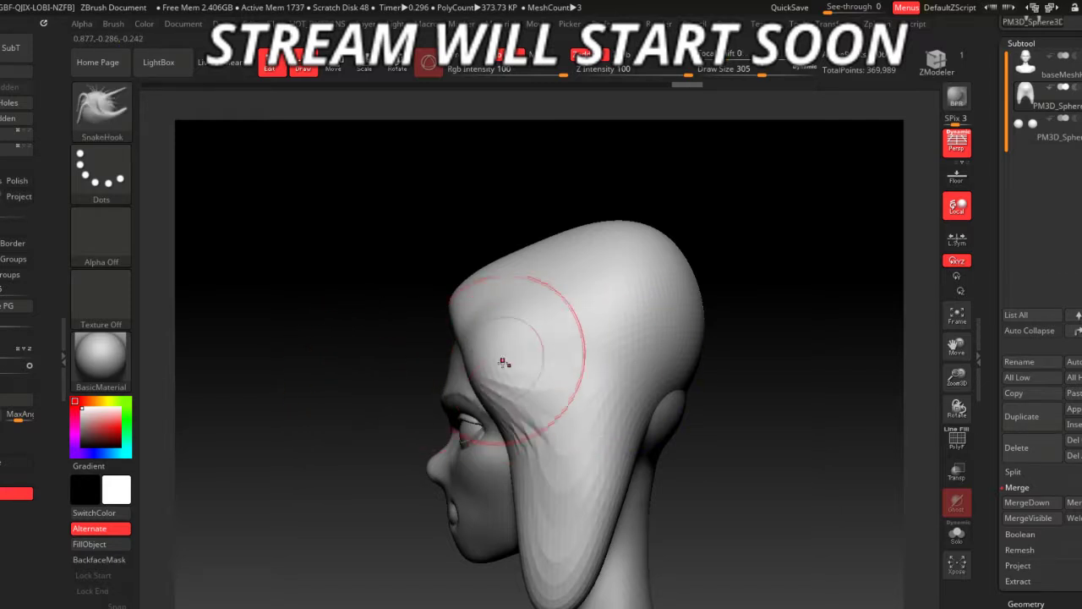
pyautogui.moveTo(312, 508)
pyautogui.mouseDown()
pyautogui.moveTo(633, 434)
pyautogui.moveTo(599, 346)
pyautogui.moveTo(633, 374)
pyautogui.moveTo(386, 314)
pyautogui.mouseUp()
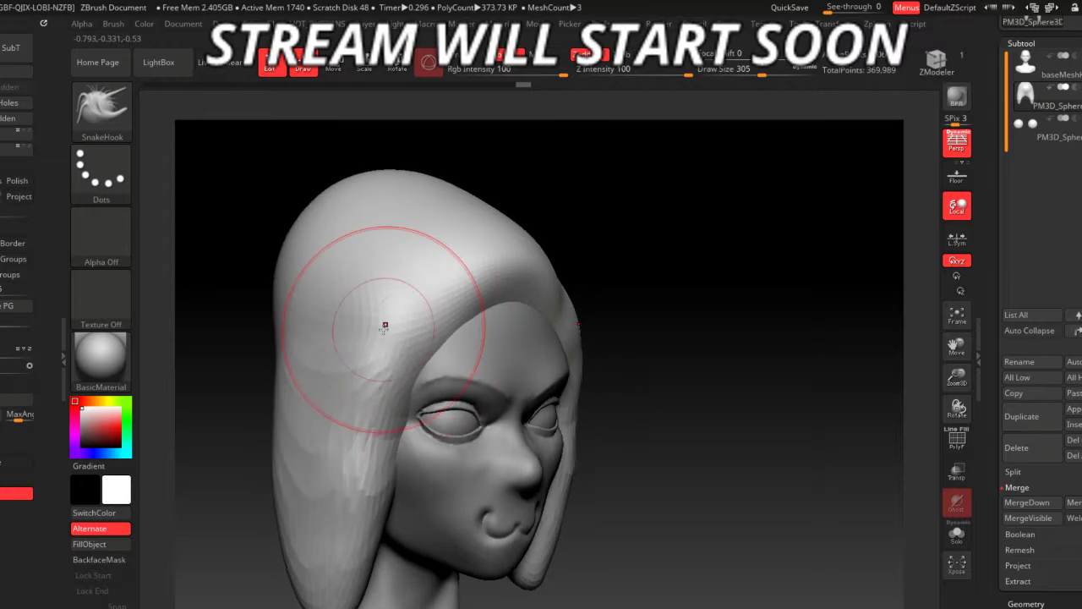
# - Reduce the brush Draw Size to 163
pyautogui.press('space')
pyautogui.moveTo(617, 319); pyautogui.dragTo(517, 322)
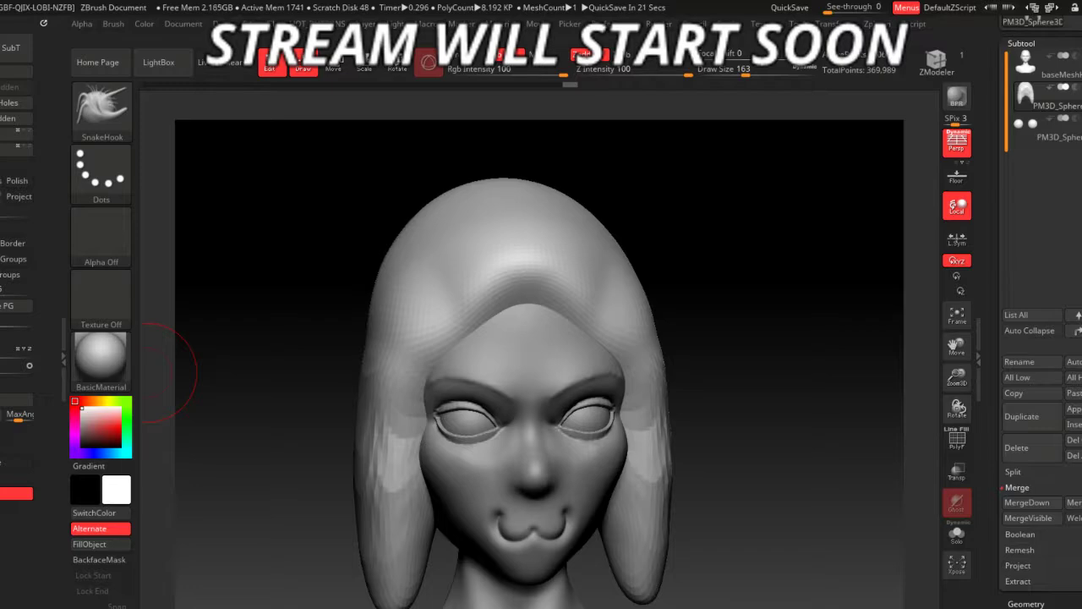
# - Switch to Chrome and turn the video's volume up to maximum
pyautogui.hotkey('alt', 'Tab')
pyautogui.moveTo(211, 457)
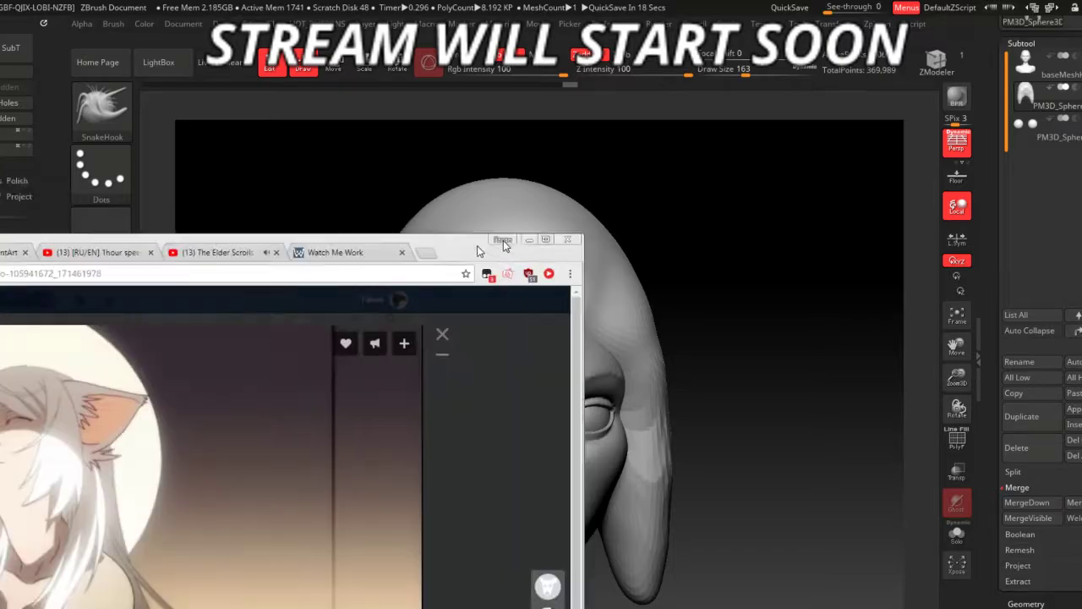
pyautogui.moveTo(733, 421); pyautogui.dragTo(755, 420)
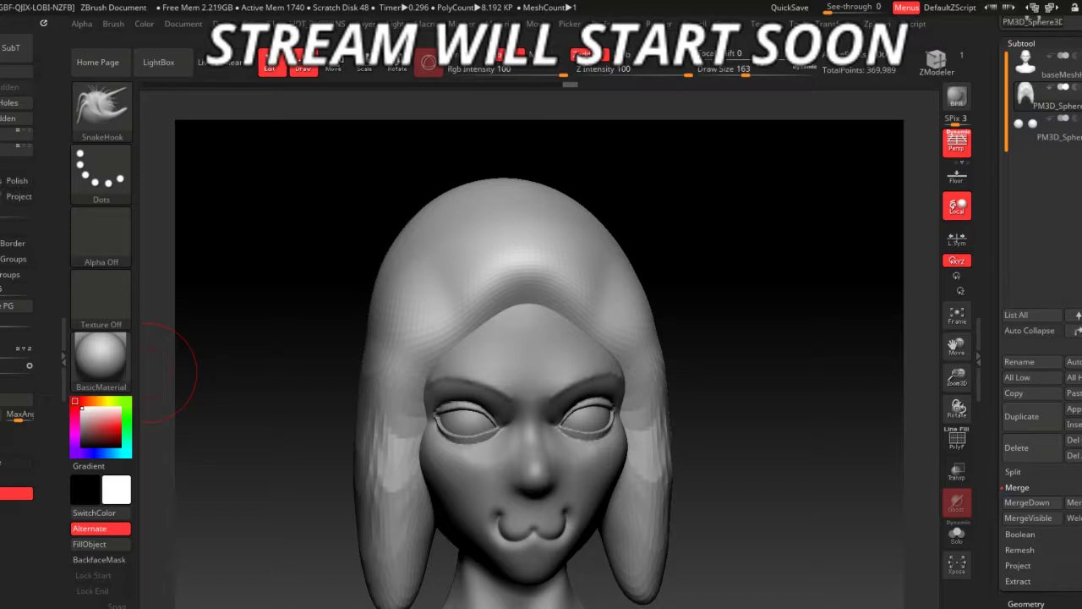
# - Smooth and round off the hair tips and right flap at brush size 223
pyautogui.moveTo(749, 367); pyautogui.dragTo(721, 394)
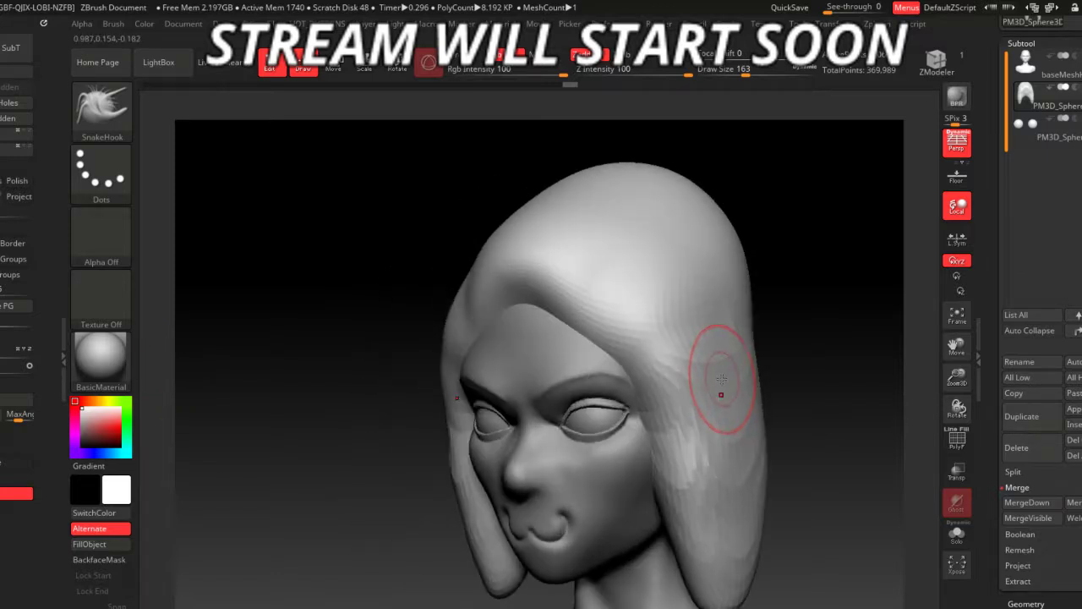
pyautogui.moveTo(789, 527); pyautogui.dragTo(727, 437)
pyautogui.press('space')
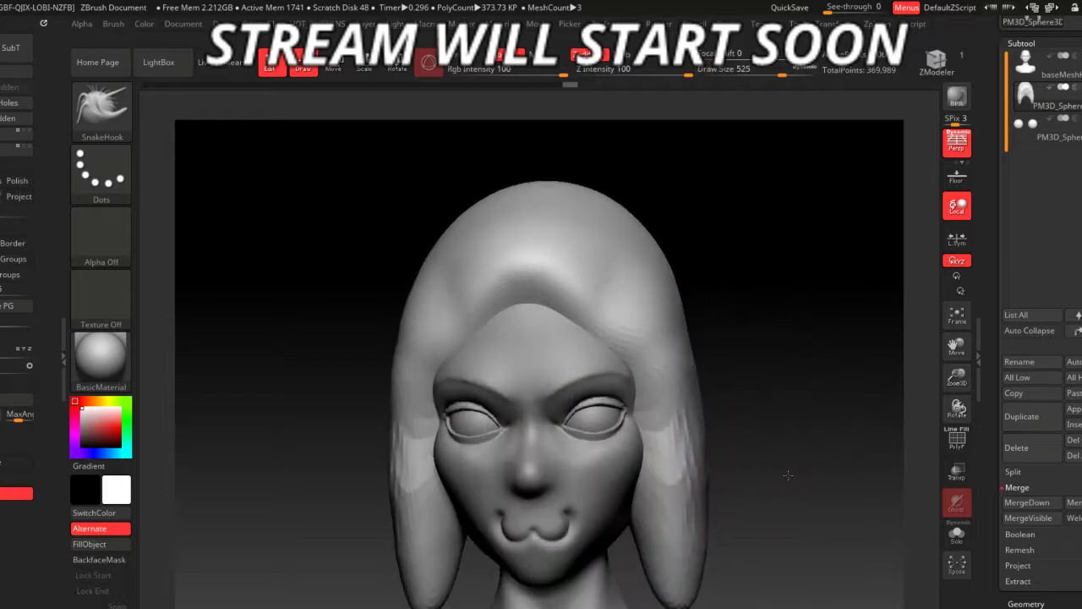
pyautogui.moveTo(787, 475)
pyautogui.mouseDown()
pyautogui.moveTo(748, 500)
pyautogui.moveTo(703, 582)
pyautogui.moveTo(674, 415)
pyautogui.moveTo(658, 472)
pyautogui.mouseUp()
pyautogui.press('space')
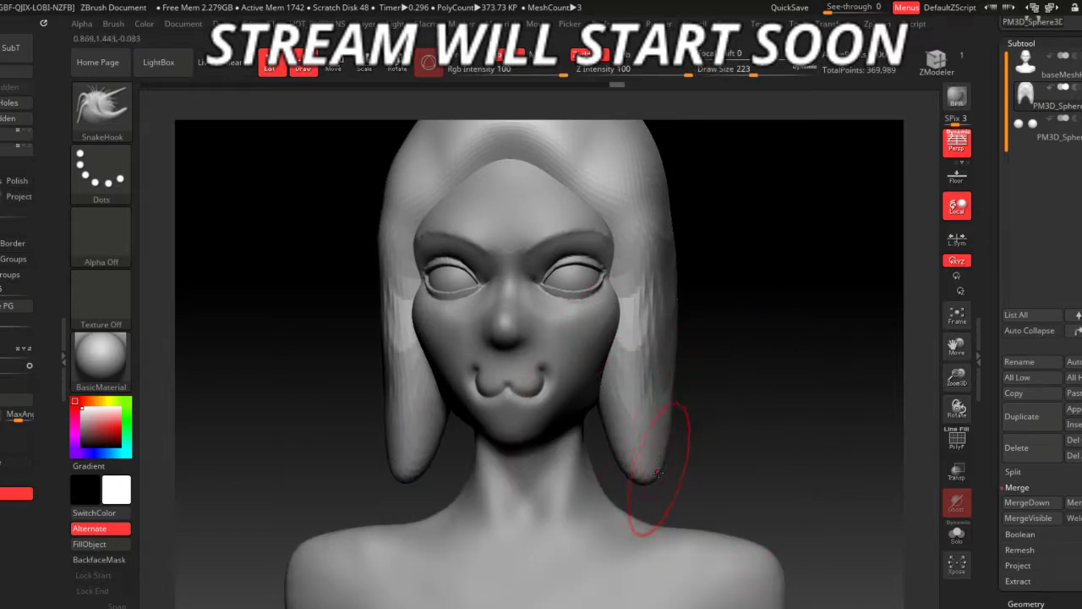
pyautogui.keyDown('shift'); pyautogui.moveTo(616, 434); pyautogui.dragTo(638, 499); pyautogui.keyUp('shift')
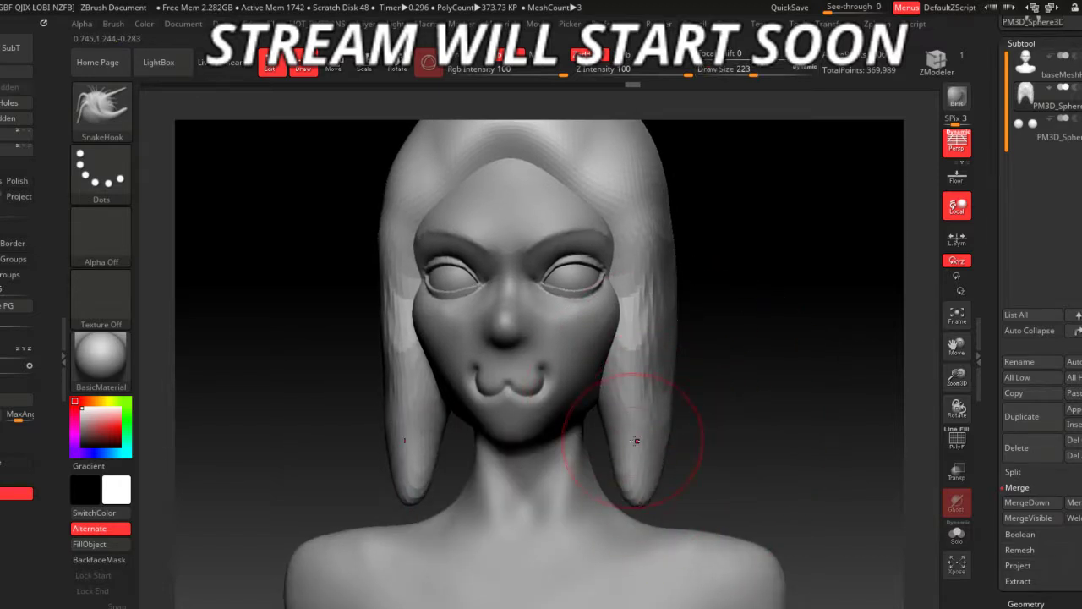
pyautogui.moveTo(647, 398)
pyautogui.keyDown('shift'); pyautogui.mouseDown()
pyautogui.moveTo(671, 289)
pyautogui.moveTo(639, 430)
pyautogui.mouseUp(); pyautogui.keyUp('shift')
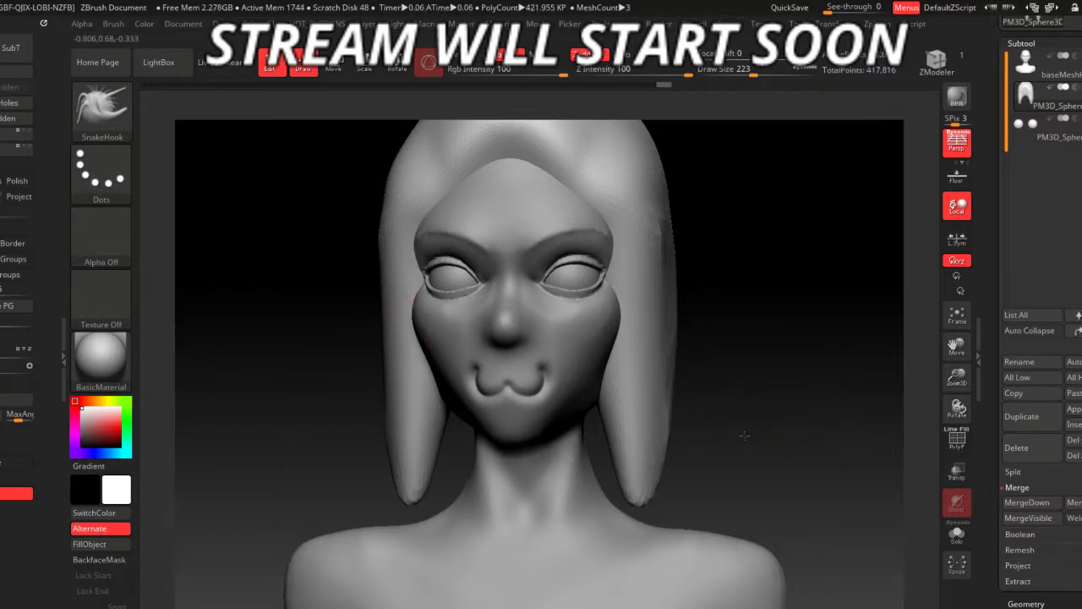
pyautogui.keyDown('alt'); pyautogui.moveTo(744, 435); pyautogui.dragTo(744, 520); pyautogui.keyUp('alt')
# - Enlarge the brush to 453, then 559, and inspect the hair from top, side and back
pyautogui.press('space')
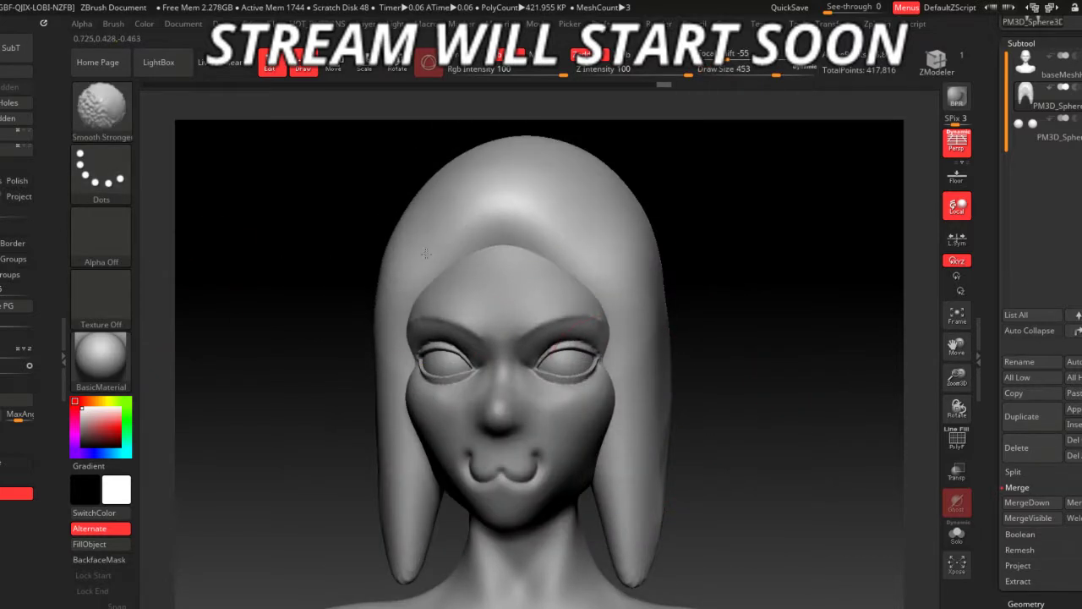
pyautogui.moveTo(350, 273); pyautogui.dragTo(359, 294)
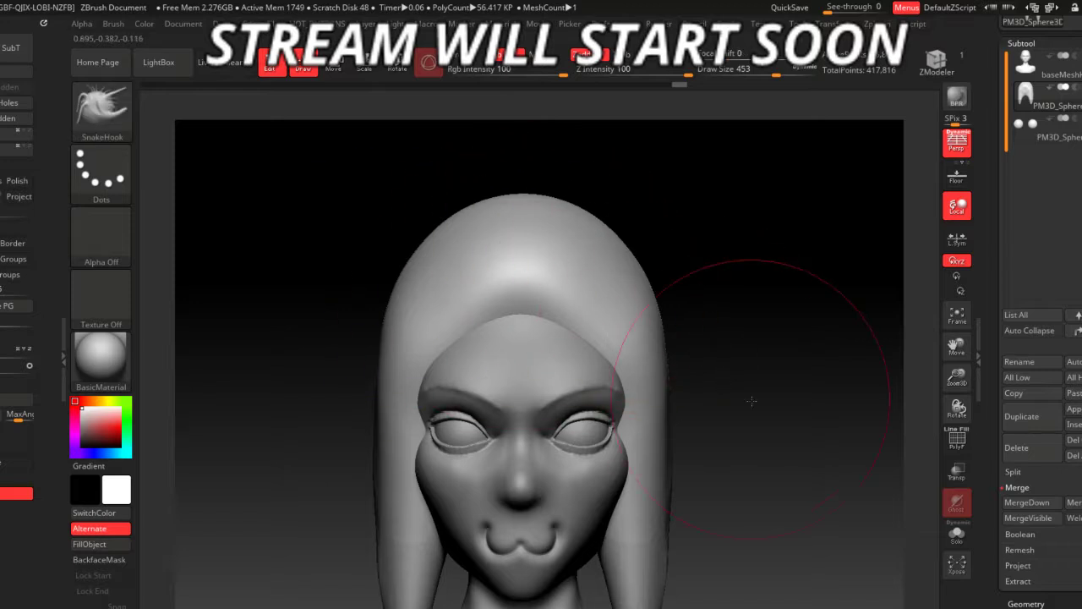
pyautogui.moveTo(749, 398)
pyautogui.mouseDown()
pyautogui.moveTo(616, 357)
pyautogui.moveTo(502, 194)
pyautogui.mouseUp()
pyautogui.press('space')
pyautogui.moveTo(643, 329); pyautogui.dragTo(671, 329)
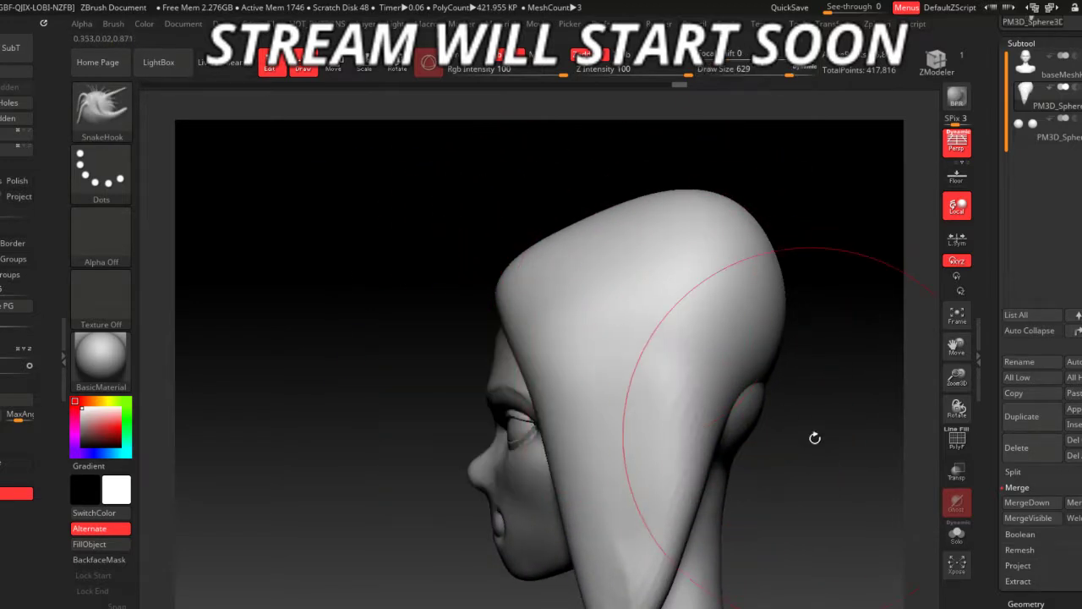
pyautogui.moveTo(816, 437); pyautogui.dragTo(778, 261)
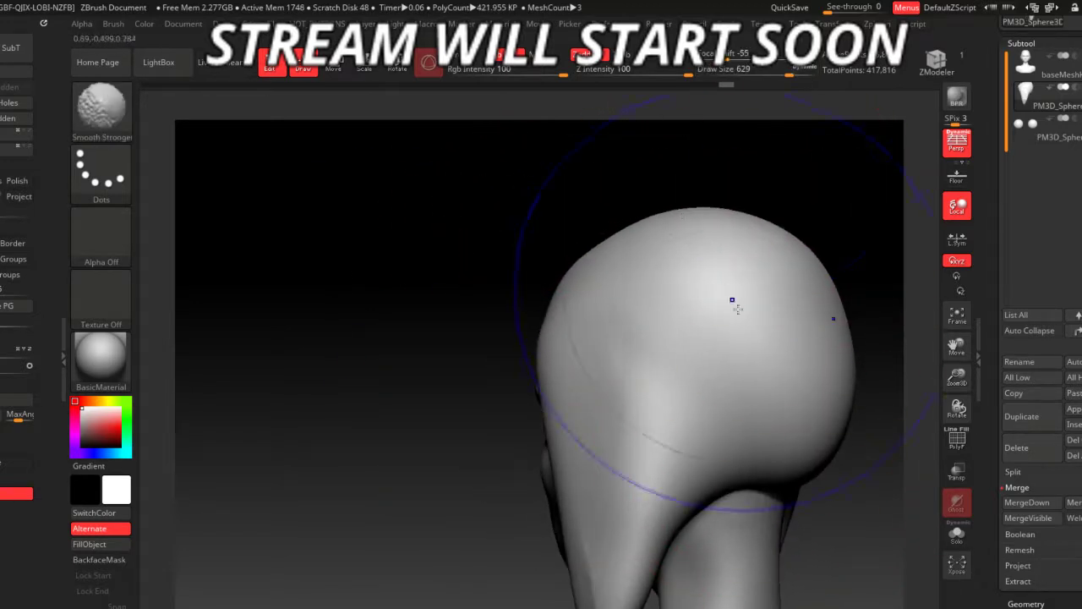
pyautogui.moveTo(845, 405)
pyautogui.mouseDown()
pyautogui.moveTo(770, 417)
pyautogui.moveTo(691, 409)
pyautogui.moveTo(719, 434)
pyautogui.moveTo(714, 470)
pyautogui.mouseUp()
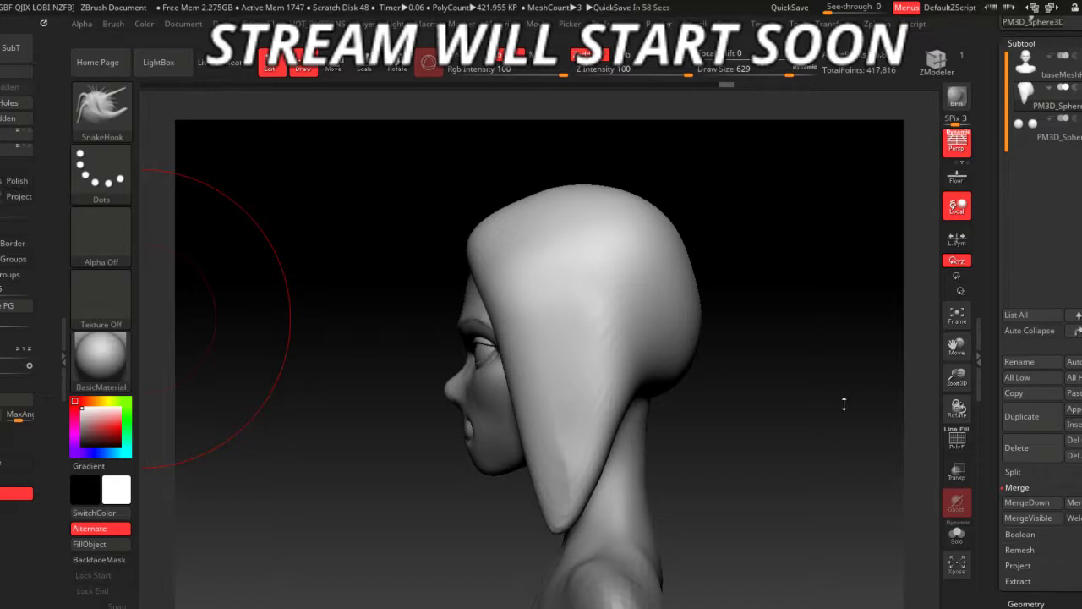
pyautogui.moveTo(844, 404)
pyautogui.mouseDown()
pyautogui.moveTo(742, 457)
pyautogui.moveTo(755, 464)
pyautogui.moveTo(679, 425)
pyautogui.mouseUp()
# - At brush size 408, narrow the long hair flaps symmetrically to reveal the ears
pyautogui.press('space')
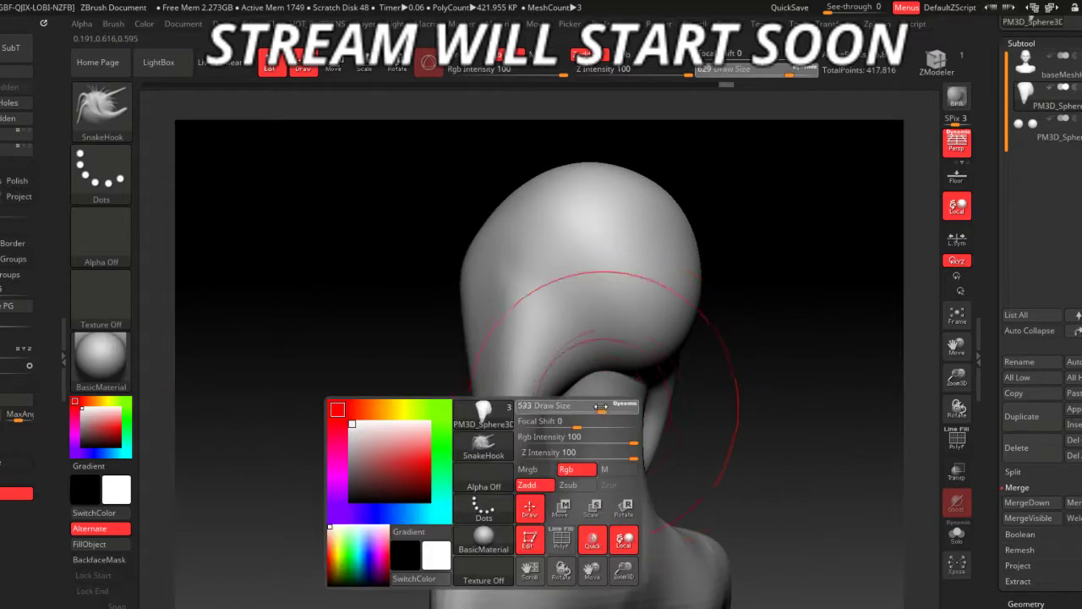
pyautogui.moveTo(600, 407); pyautogui.dragTo(581, 406)
pyautogui.moveTo(660, 406); pyautogui.dragTo(704, 466)
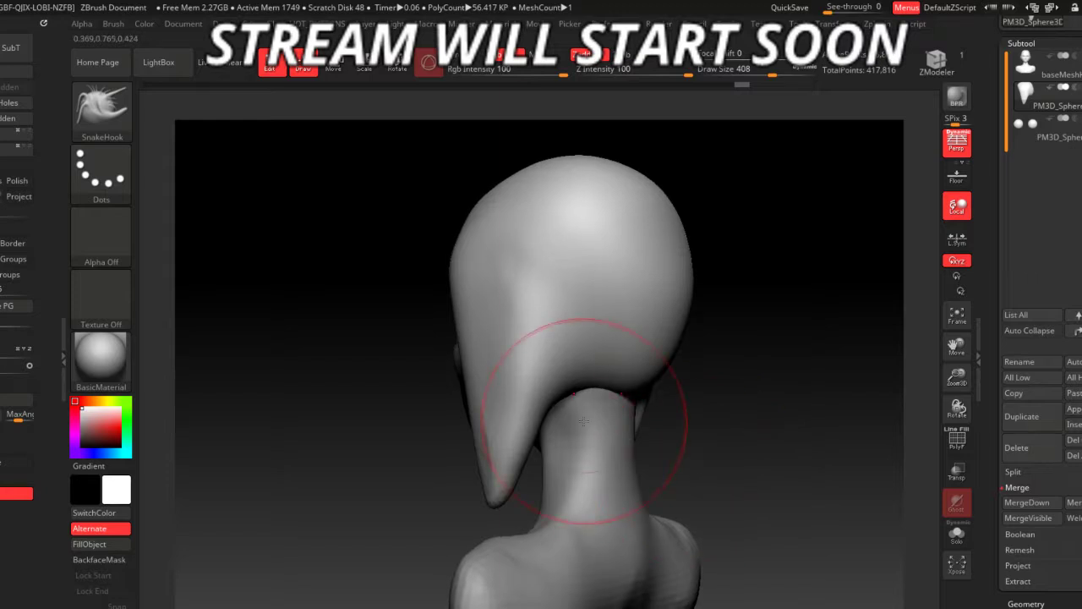
pyautogui.moveTo(584, 420)
pyautogui.mouseDown(button='right')
pyautogui.moveTo(515, 380)
pyautogui.moveTo(473, 372)
pyautogui.moveTo(507, 362)
pyautogui.mouseUp(button='right')
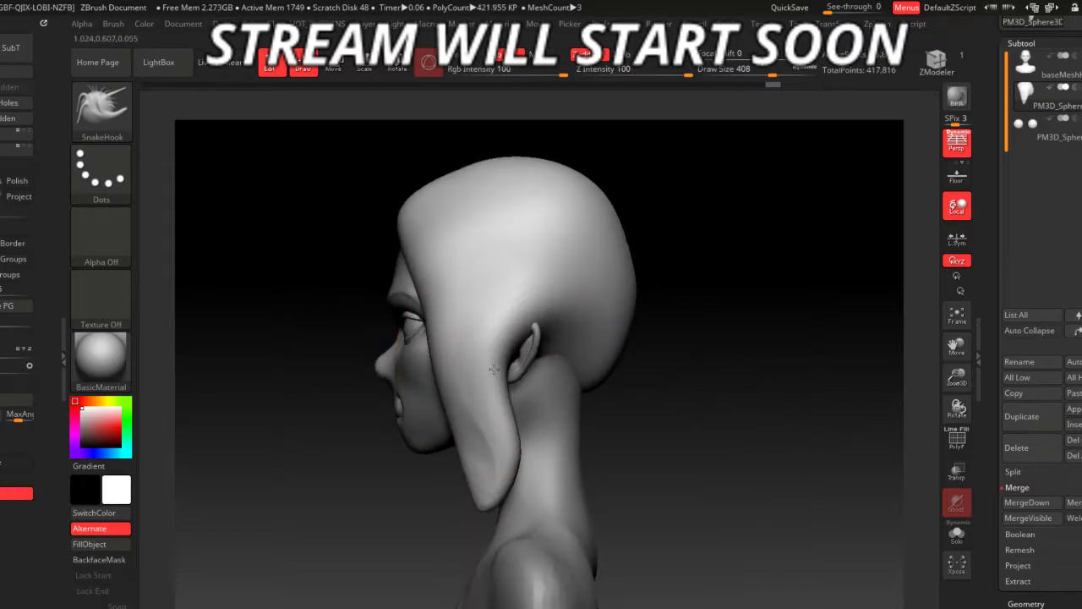
pyautogui.moveTo(460, 469); pyautogui.dragTo(477, 314)
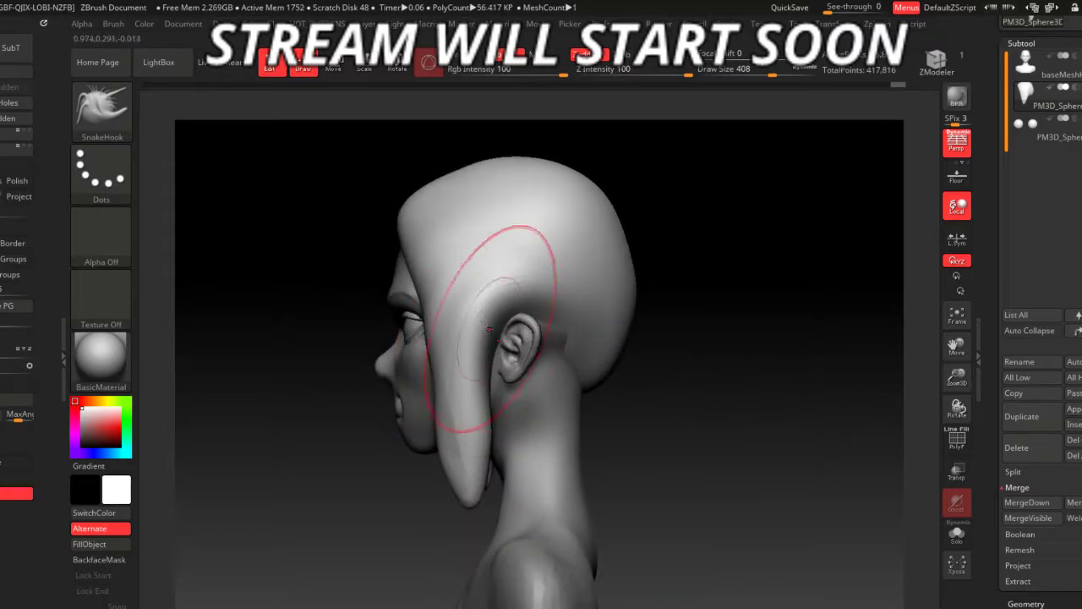
pyautogui.moveTo(658, 456); pyautogui.dragTo(657, 473, button='right')
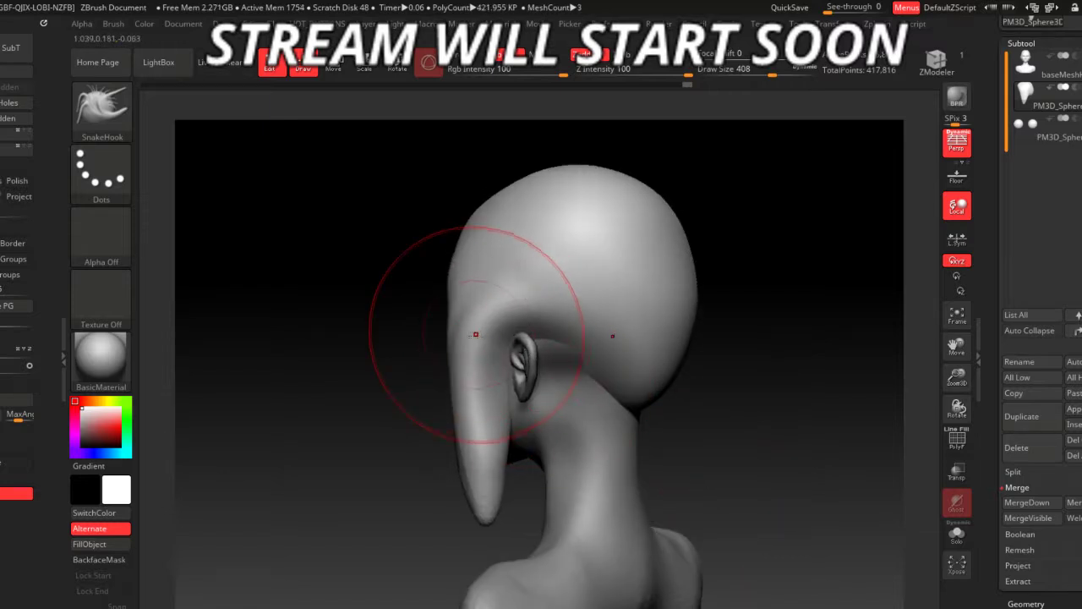
pyautogui.moveTo(476, 319)
pyautogui.mouseDown(button='right')
pyautogui.moveTo(400, 358)
pyautogui.moveTo(442, 363)
pyautogui.mouseUp(button='right')
pyautogui.moveTo(442, 363)
pyautogui.mouseDown()
pyautogui.moveTo(495, 434)
pyautogui.moveTo(501, 392)
pyautogui.mouseUp()
pyautogui.moveTo(501, 391)
pyautogui.mouseDown(button='right')
pyautogui.moveTo(705, 406)
pyautogui.moveTo(680, 397)
pyautogui.mouseUp(button='right')
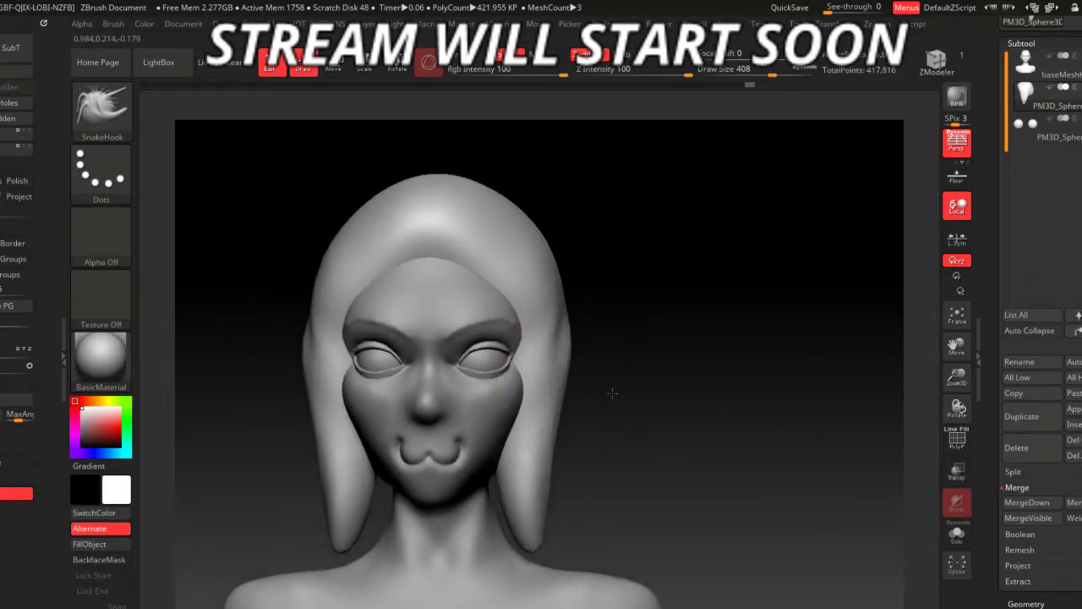
# - Pull the hanging hair lobes inward beside the face and smooth the lobe near the ear
pyautogui.scroll(3, 548, 367)
pyautogui.rightClick(548, 367)
pyautogui.moveTo(548, 367)
pyautogui.mouseDown(button='right')
pyautogui.moveTo(592, 410)
pyautogui.moveTo(510, 311)
pyautogui.mouseUp(button='right')
pyautogui.scroll(-3, 592, 410)
pyautogui.moveTo(595, 489); pyautogui.dragTo(539, 486, button='right')
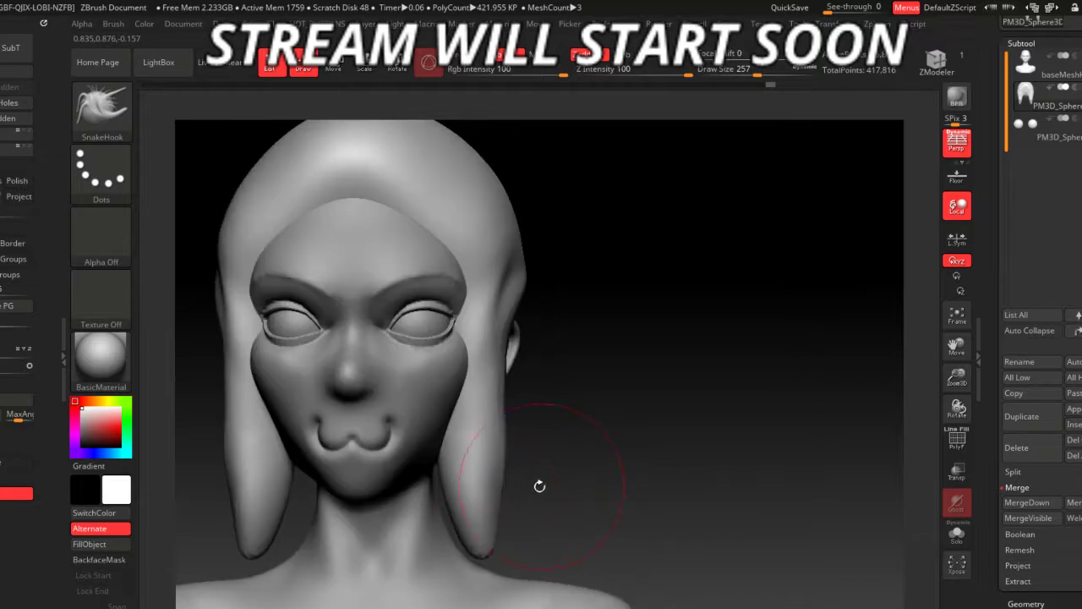
pyautogui.moveTo(491, 487); pyautogui.dragTo(491, 447)
pyautogui.moveTo(448, 478); pyautogui.dragTo(429, 444)
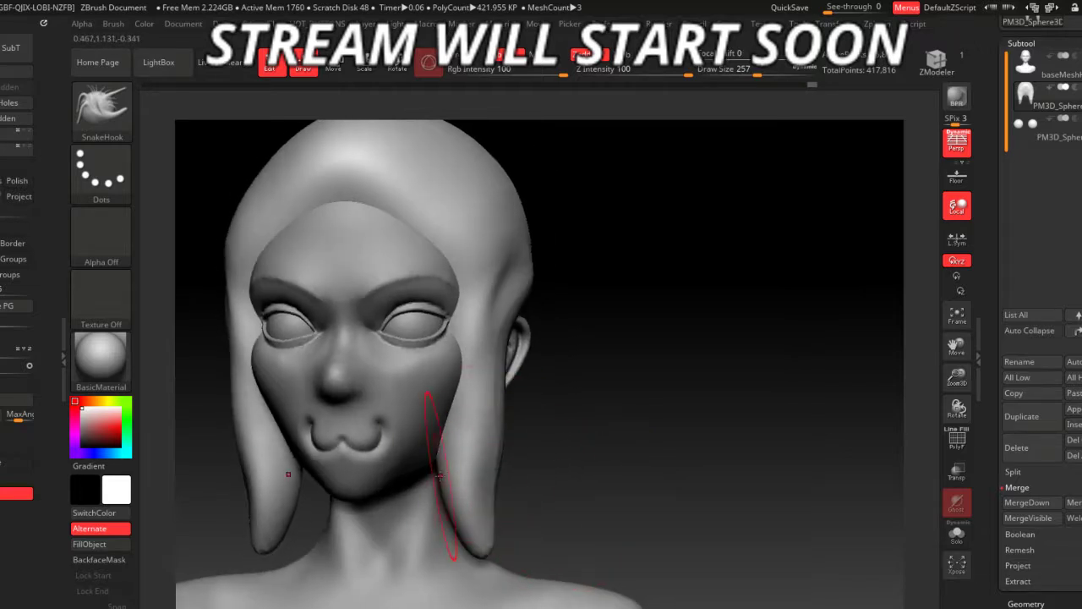
pyautogui.moveTo(554, 507)
pyautogui.mouseDown(button='right')
pyautogui.moveTo(637, 506)
pyautogui.moveTo(459, 399)
pyautogui.mouseUp(button='right')
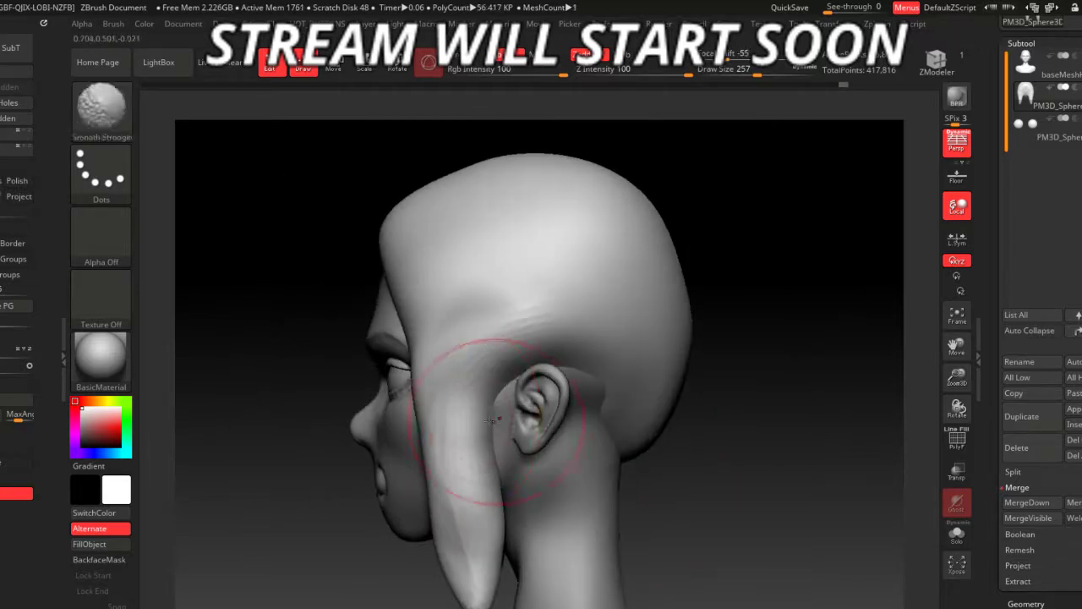
pyautogui.keyDown('shift'); pyautogui.moveTo(497, 431); pyautogui.dragTo(475, 488); pyautogui.keyUp('shift')
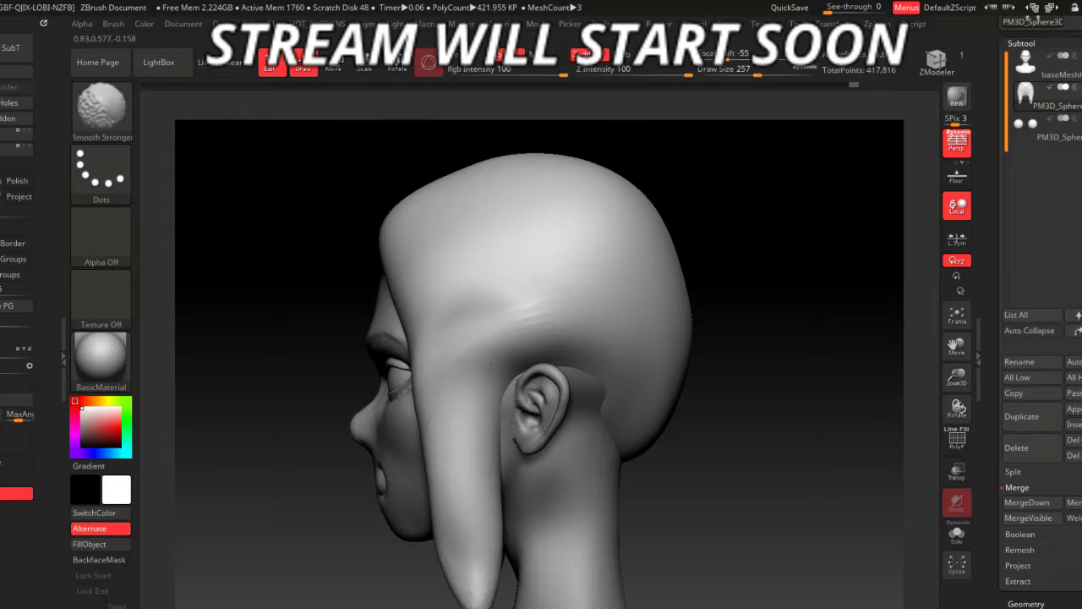
pyautogui.moveTo(724, 519)
pyautogui.mouseDown(button='right')
pyautogui.moveTo(620, 437)
pyautogui.moveTo(628, 444)
pyautogui.moveTo(626, 360)
pyautogui.mouseUp(button='right')
pyautogui.press('space')
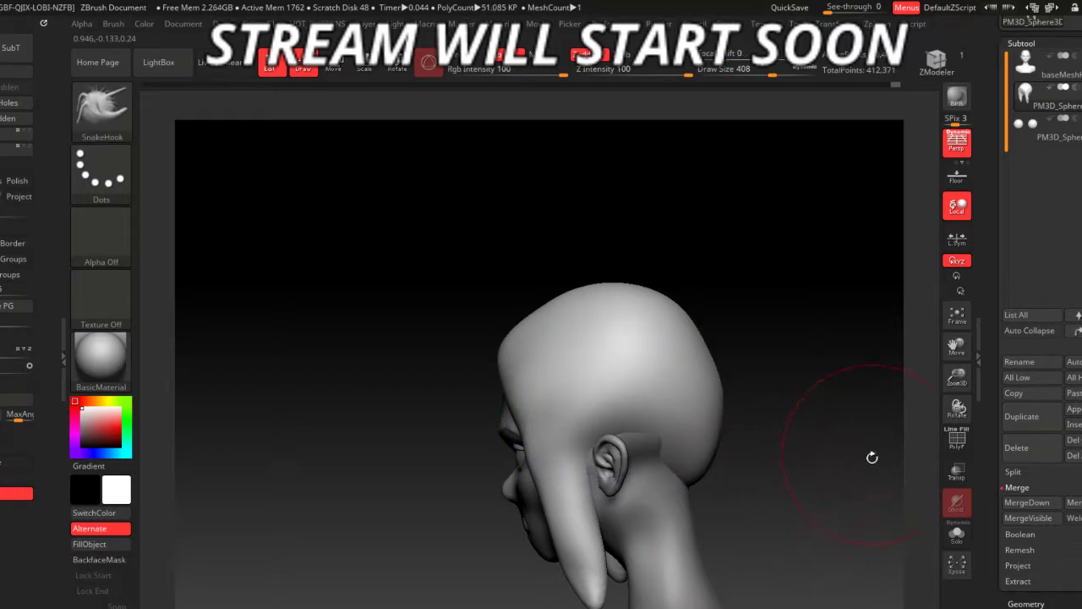
pyautogui.moveTo(872, 457)
pyautogui.mouseDown(button='right')
pyautogui.moveTo(753, 427)
pyautogui.moveTo(739, 518)
pyautogui.moveTo(652, 483)
pyautogui.mouseUp(button='right')
# - Smooth the hair edge beside the eyes with a 132 brush
pyautogui.press('space')
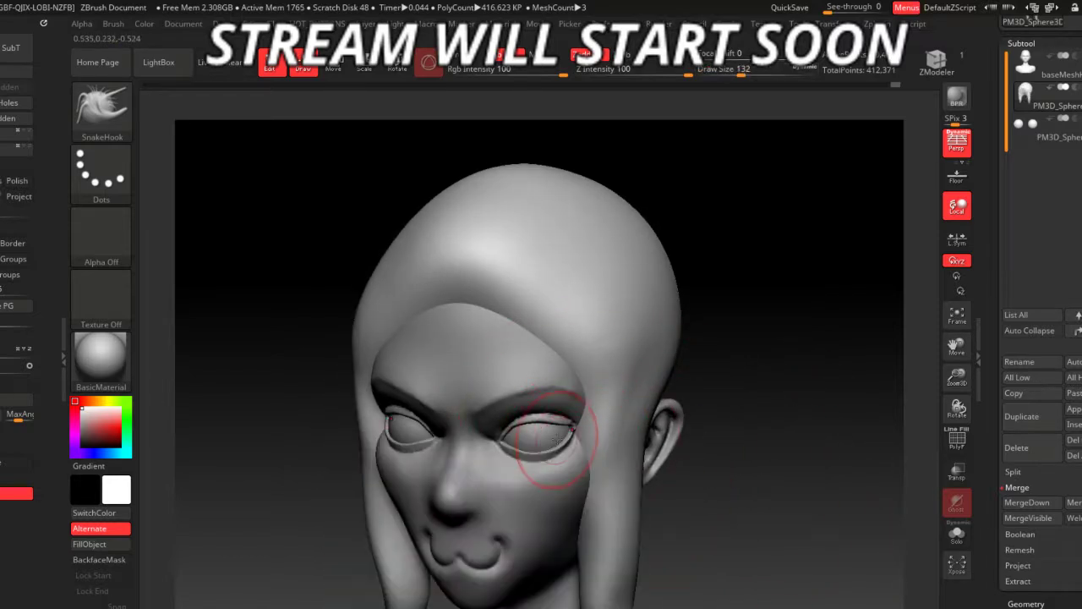
pyautogui.keyDown('shift'); pyautogui.moveTo(605, 443); pyautogui.dragTo(576, 443); pyautogui.keyUp('shift')
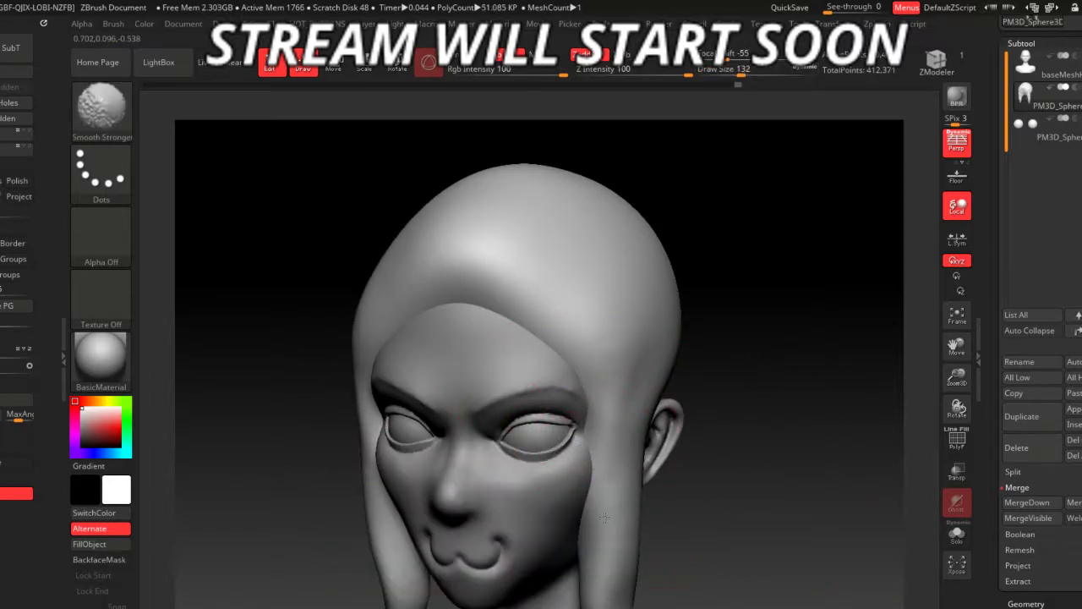
pyautogui.moveTo(605, 517); pyautogui.dragTo(643, 423, button='right')
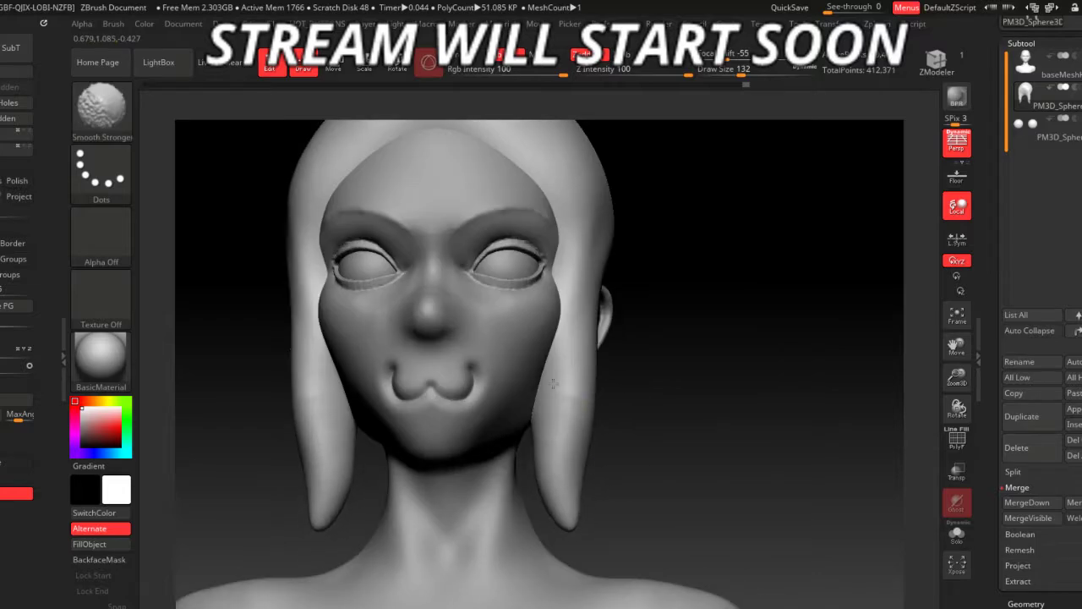
pyautogui.moveTo(624, 486); pyautogui.dragTo(611, 430, button='right')
# - Switch to the Move brush, sized 245 then 132, to refine the strand tips
pyautogui.press('space')
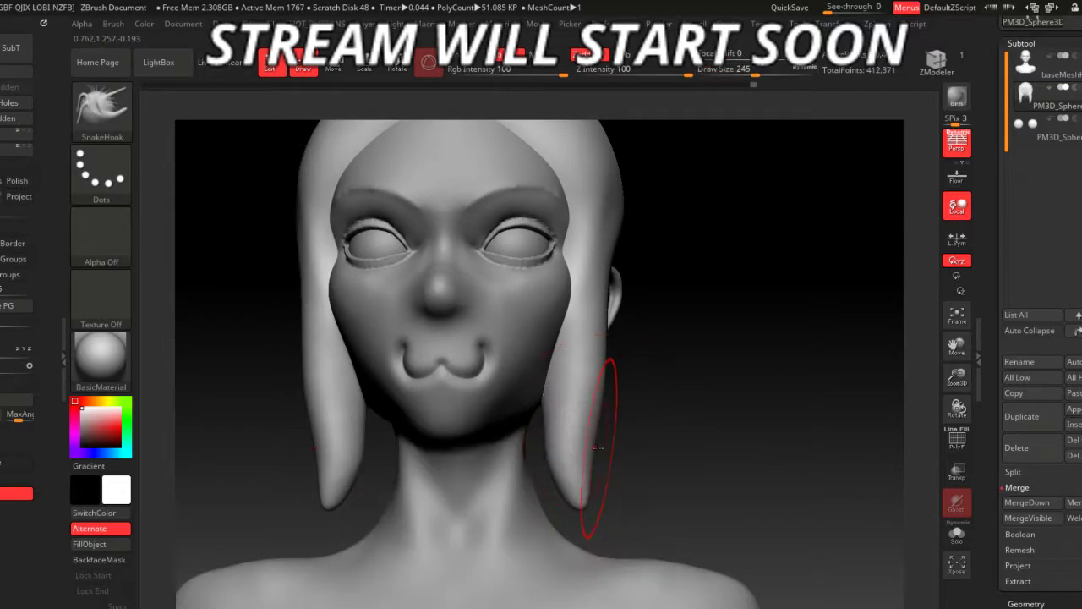
pyautogui.press('b')
pyautogui.press('m')
pyautogui.press('v')
pyautogui.press('space')
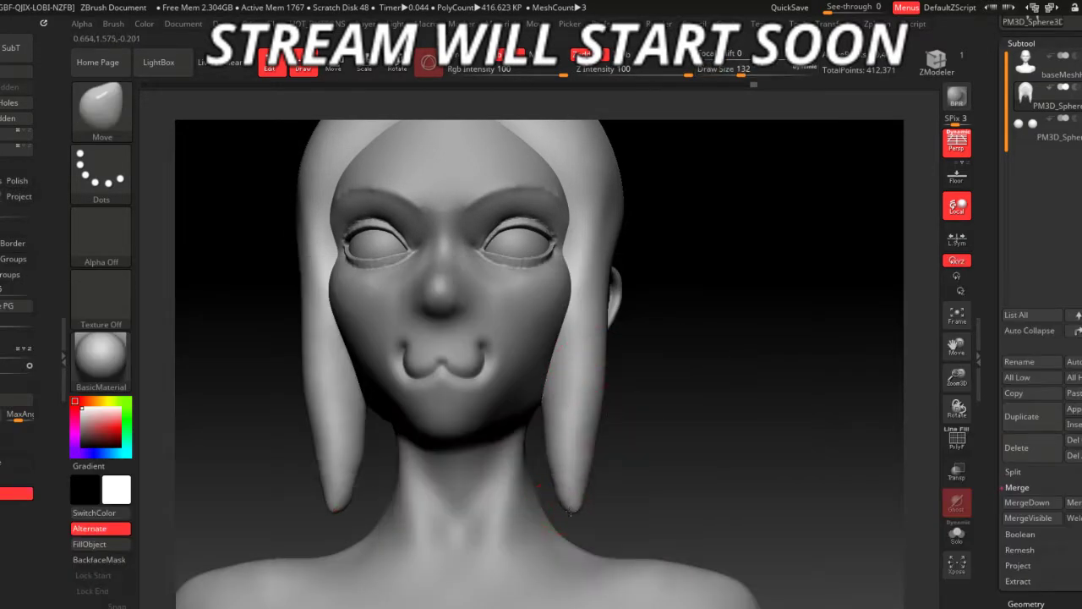
pyautogui.press('shift')
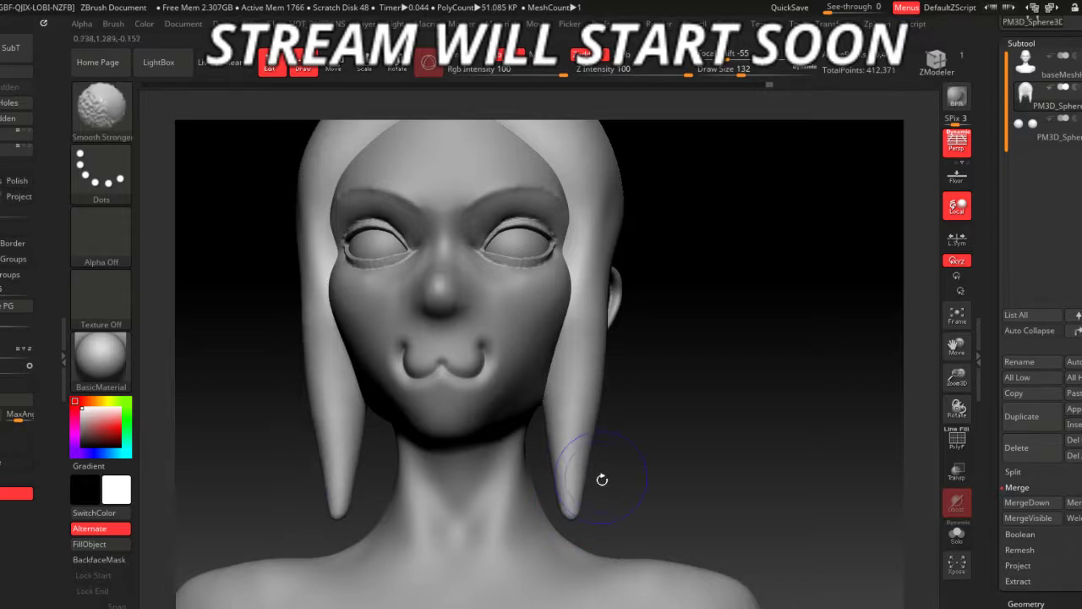
# - Check the hair from several angles, then Ctrl+Shift-hide most of the hair mesh
pyautogui.moveTo(601, 479); pyautogui.dragTo(633, 427)
pyautogui.moveTo(710, 517)
pyautogui.mouseDown()
pyautogui.moveTo(637, 444)
pyautogui.moveTo(648, 495)
pyautogui.moveTo(526, 387)
pyautogui.mouseUp()
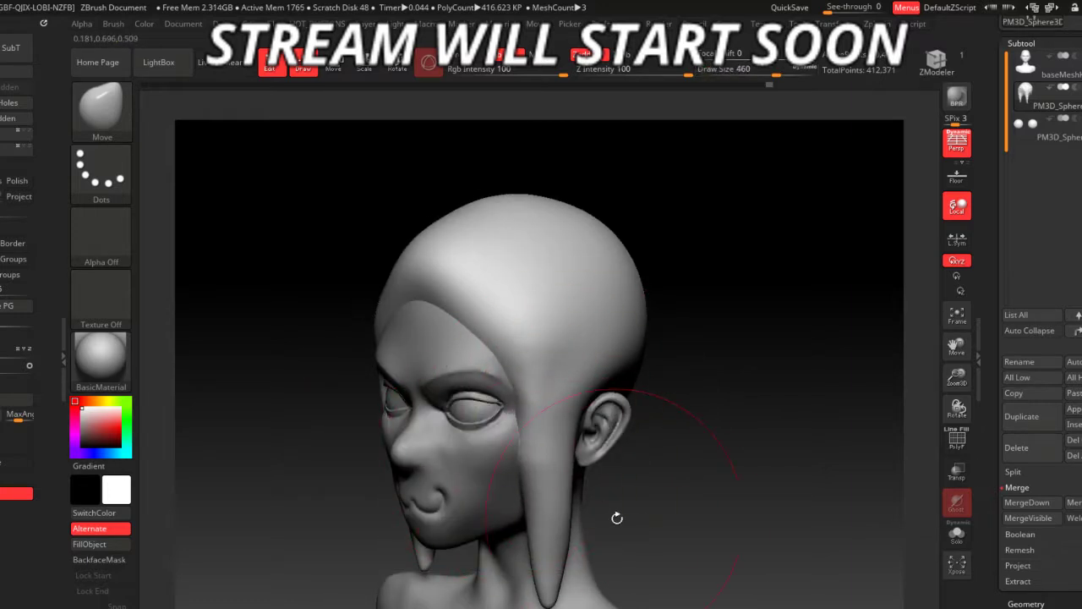
pyautogui.moveTo(617, 517)
pyautogui.mouseDown()
pyautogui.moveTo(640, 448)
pyautogui.moveTo(567, 435)
pyautogui.mouseUp()
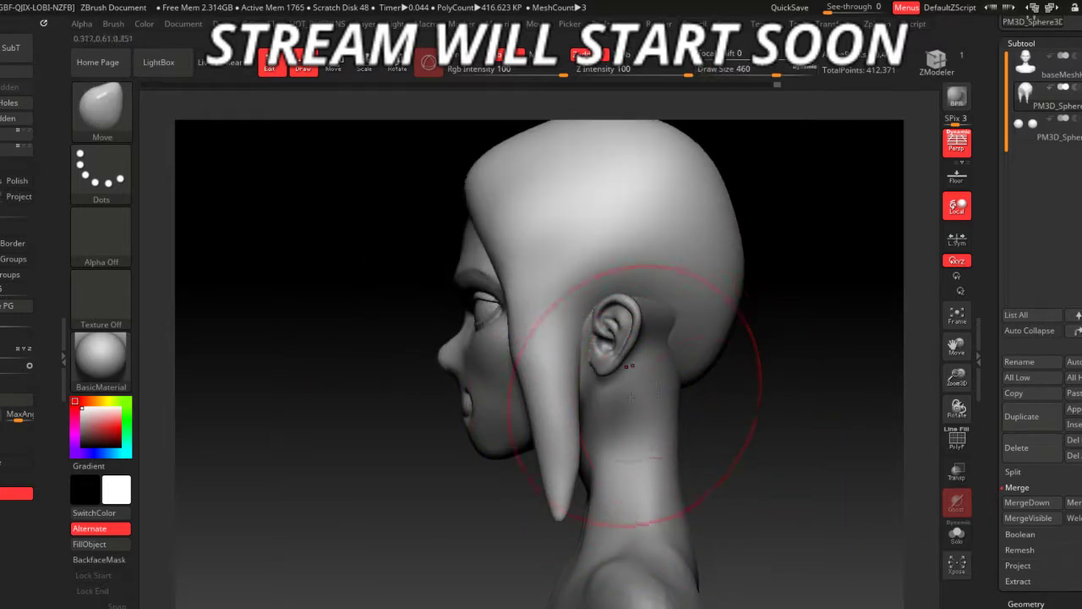
pyautogui.moveTo(685, 390)
pyautogui.mouseDown()
pyautogui.moveTo(653, 387)
pyautogui.moveTo(644, 464)
pyautogui.mouseUp()
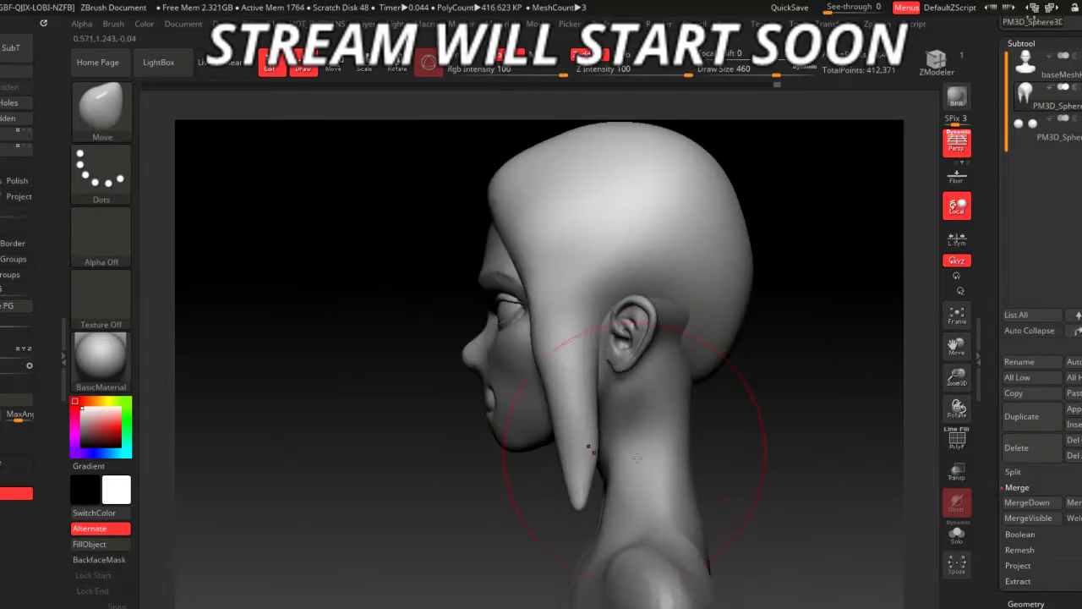
pyautogui.keyDown('ctrl'); pyautogui.keyDown('shift'); pyautogui.moveTo(463, 536); pyautogui.dragTo(463, 536); pyautogui.keyUp('shift'); pyautogui.keyUp('ctrl')
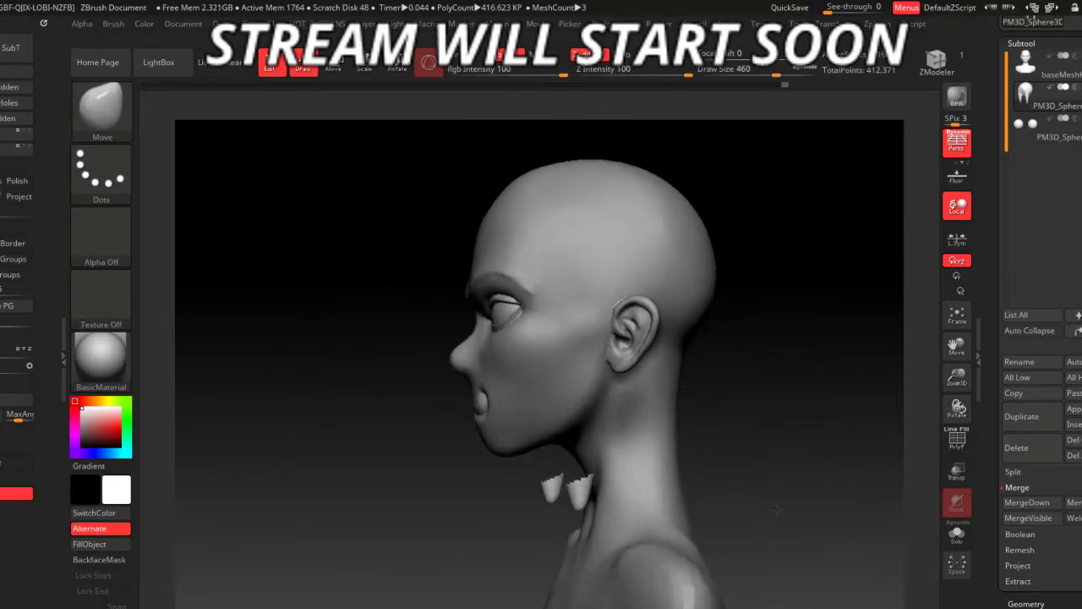
# - Unhide the hair, select baseMeshHead, and lasso-hide part of the head mesh
pyautogui.keyDown('ctrl'); pyautogui.keyDown('shift'); pyautogui.click(743, 532); pyautogui.keyUp('shift'); pyautogui.keyUp('ctrl')
pyautogui.moveTo(744, 532); pyautogui.dragTo(620, 537)
pyautogui.moveTo(693, 507)
pyautogui.mouseDown()
pyautogui.moveTo(554, 551)
pyautogui.moveTo(594, 519)
pyautogui.mouseUp()
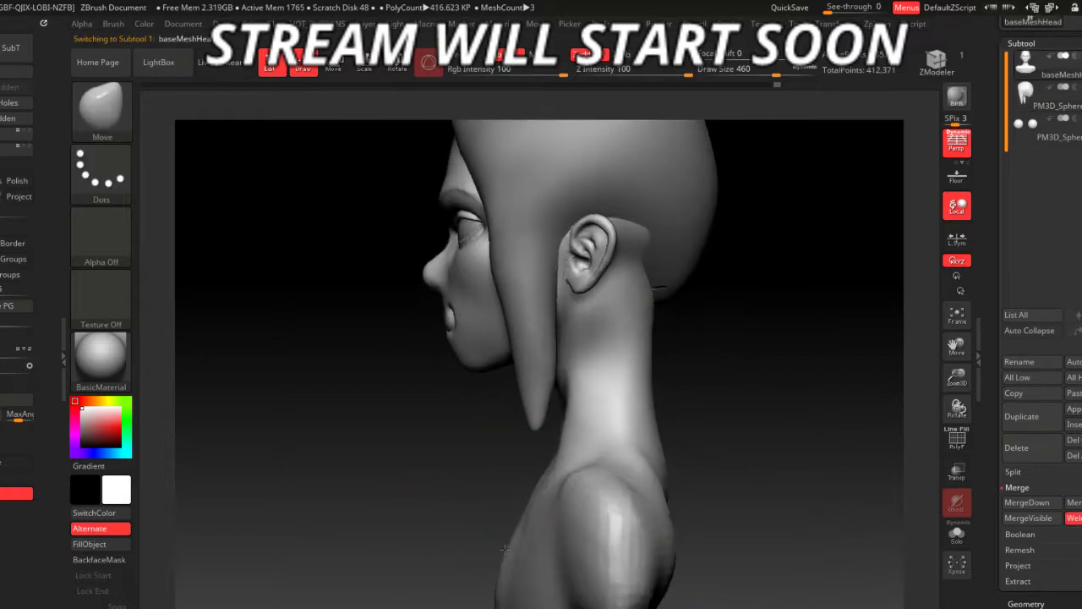
pyautogui.keyDown('ctrl'); pyautogui.keyDown('shift'); pyautogui.moveTo(697, 372); pyautogui.dragTo(507, 604); pyautogui.keyUp('shift'); pyautogui.keyUp('ctrl')
pyautogui.moveTo(744, 541)
pyautogui.mouseDown()
pyautogui.moveTo(758, 517)
pyautogui.moveTo(781, 559)
pyautogui.mouseUp()
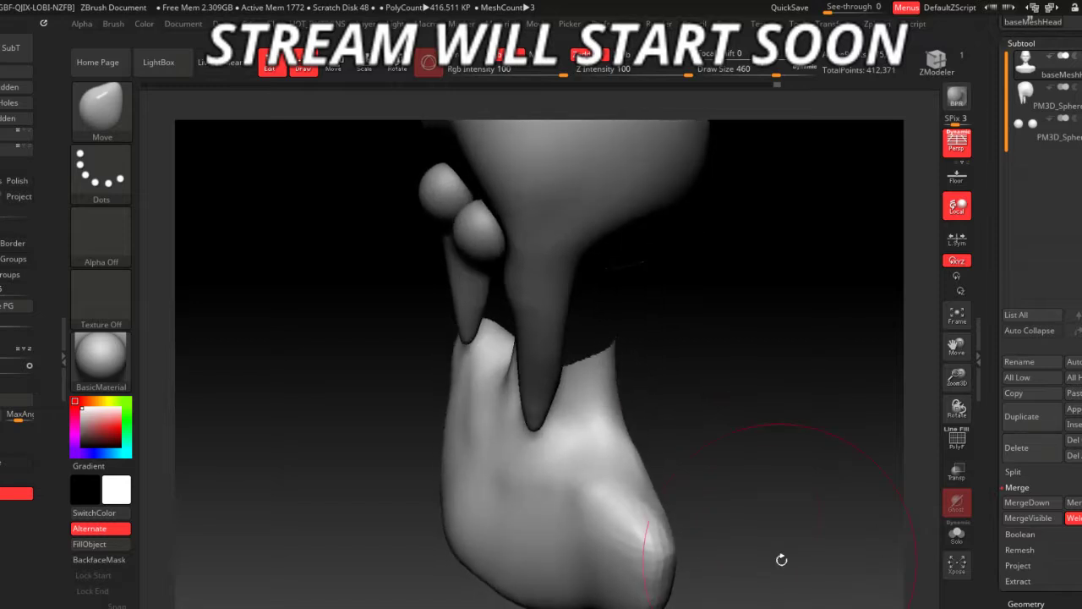
# - Solo the head mesh to inspect it from below, then turn Solo off
pyautogui.click(957, 533)
pyautogui.moveTo(772, 414); pyautogui.dragTo(573, 442)
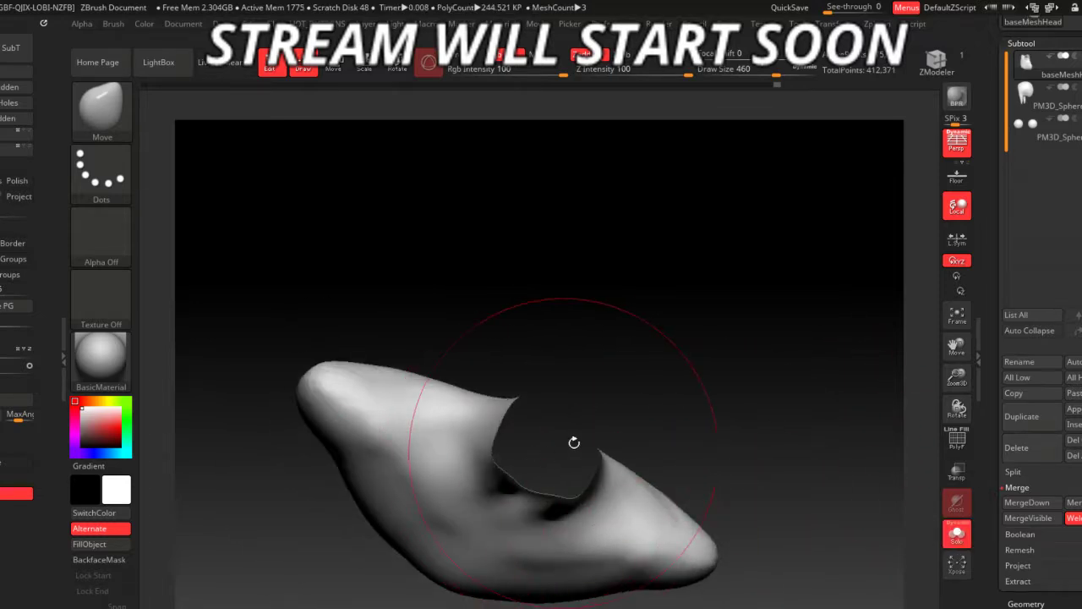
pyautogui.moveTo(693, 433); pyautogui.dragTo(680, 448)
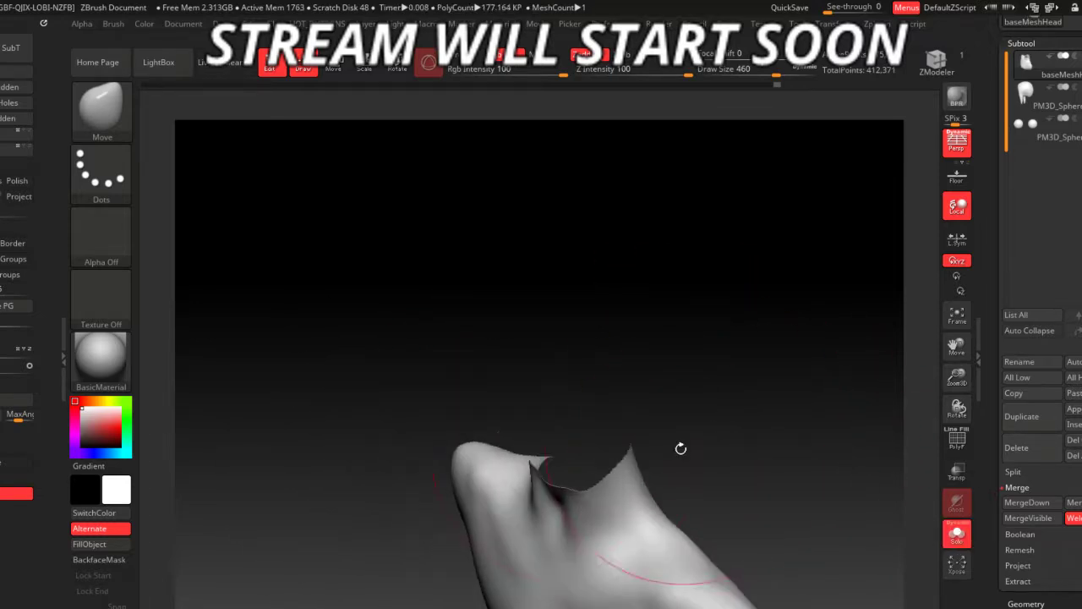
pyautogui.click(956, 534)
pyautogui.moveTo(828, 481)
pyautogui.mouseDown()
pyautogui.moveTo(799, 452)
pyautogui.moveTo(718, 488)
pyautogui.moveTo(900, 474)
pyautogui.mouseUp()
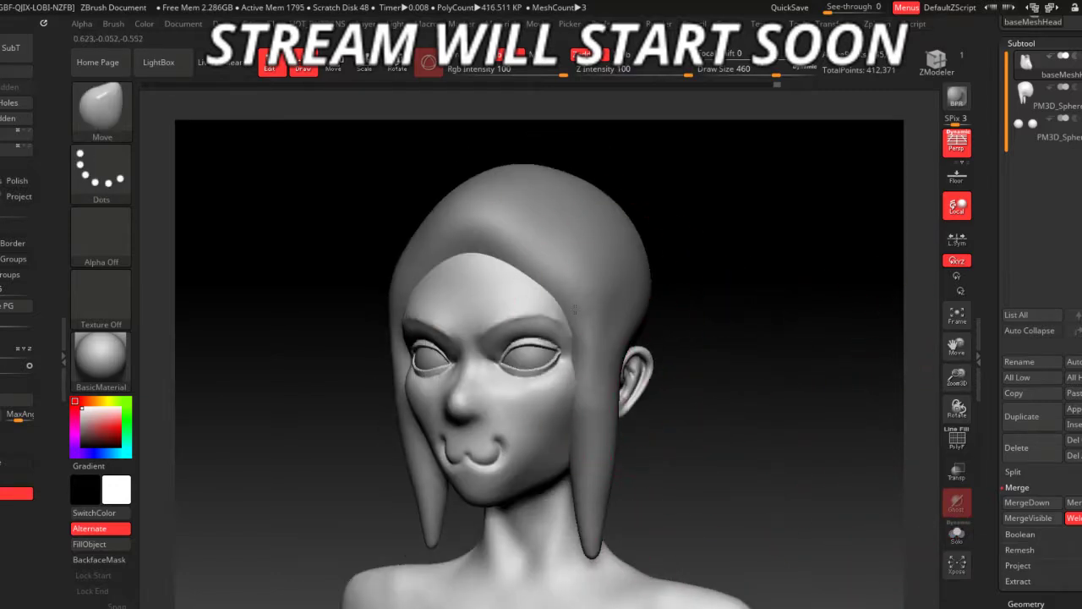
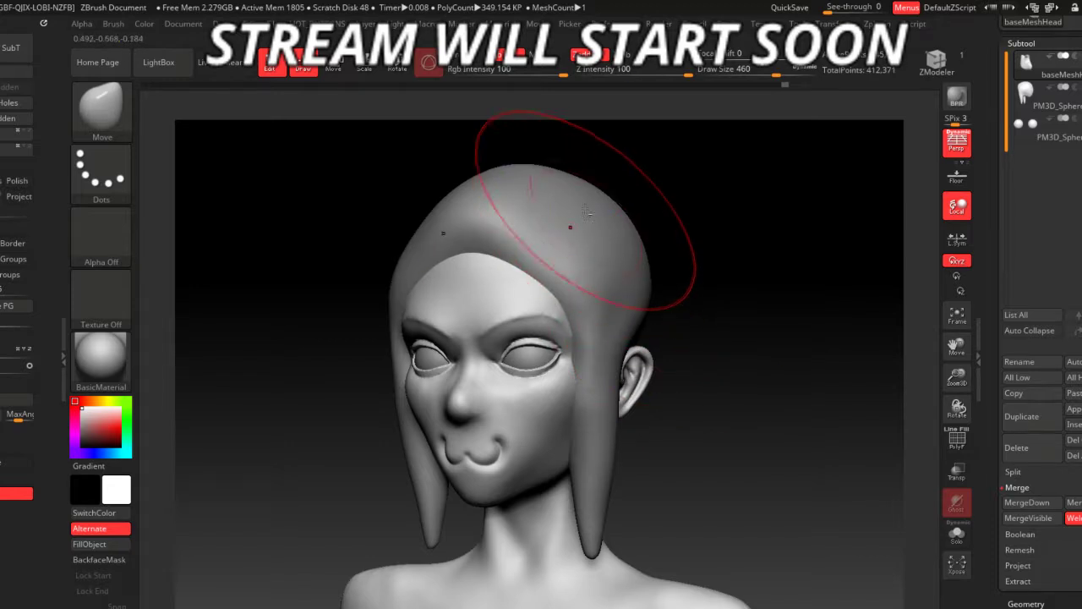
# - Select the hair subtool and set the ClayBuildup brush to size 182
pyautogui.keyDown('alt'); pyautogui.click(587, 211); pyautogui.keyUp('alt')
pyautogui.moveTo(713, 355)
pyautogui.mouseDown()
pyautogui.moveTo(717, 440)
pyautogui.moveTo(592, 425)
pyautogui.mouseUp()
pyautogui.rightClick(583, 425)
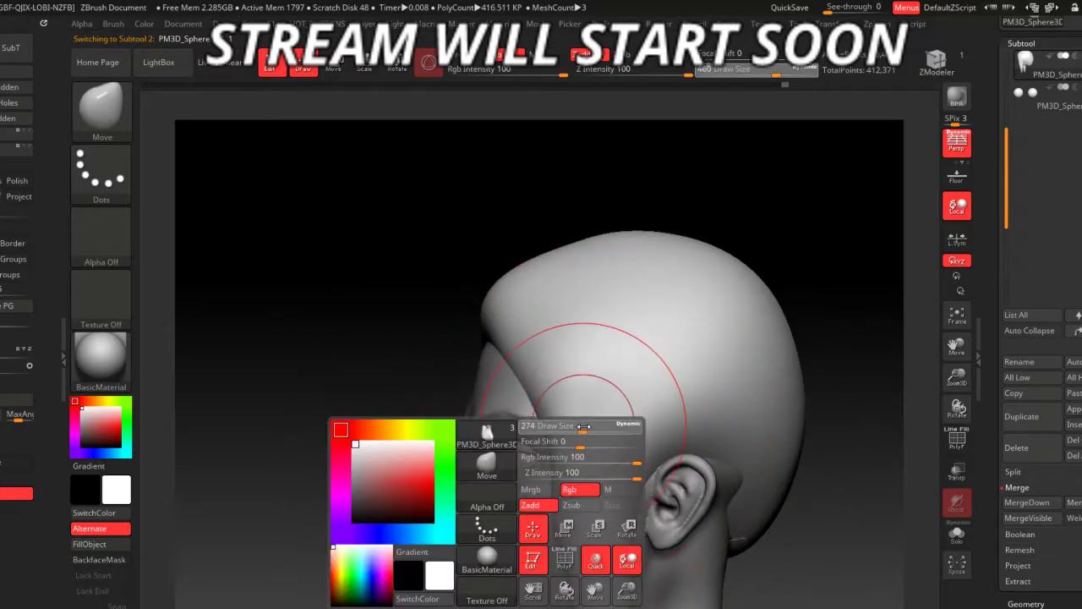
pyautogui.press('b')
pyautogui.press('c')
pyautogui.press('b')
pyautogui.rightClick(580, 372)
pyautogui.moveTo(583, 372); pyautogui.dragTo(580, 372)
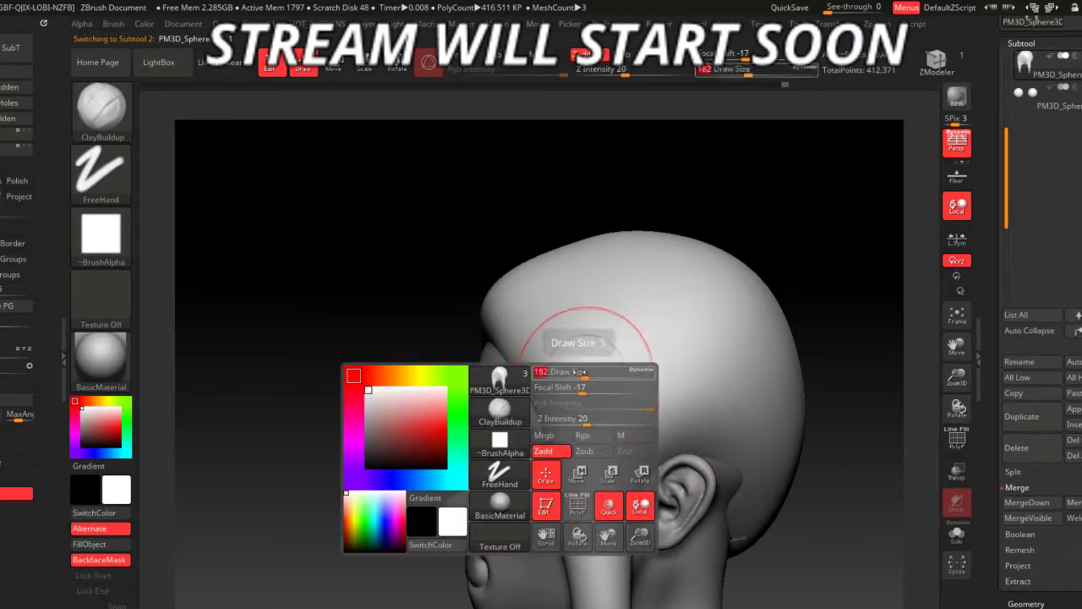
pyautogui.moveTo(415, 367); pyautogui.dragTo(499, 343)
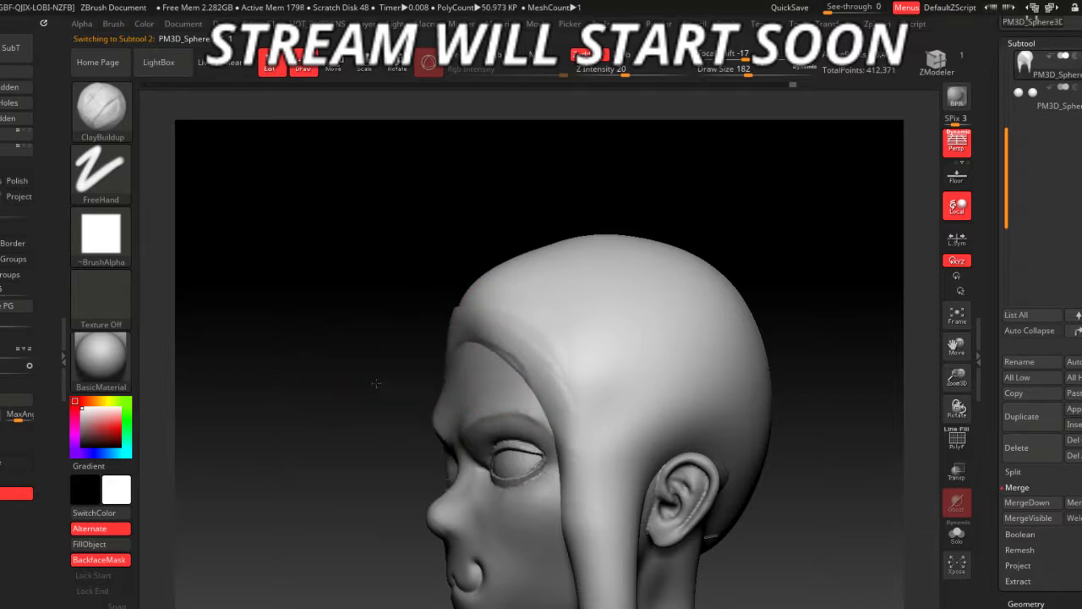
pyautogui.moveTo(718, 522); pyautogui.dragTo(557, 383)
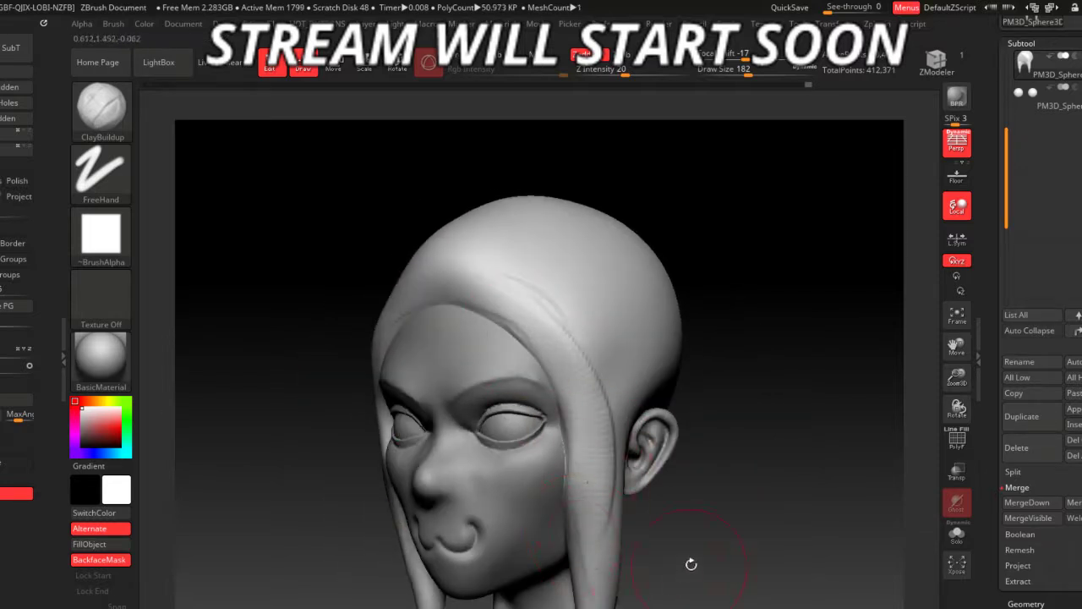
pyautogui.moveTo(690, 564); pyautogui.dragTo(701, 571)
# - Set up the DamStandard brush with Dots stroke at size 257 on the hair subtool
pyautogui.keyDown('alt'); pyautogui.click(474, 371); pyautogui.keyUp('alt')
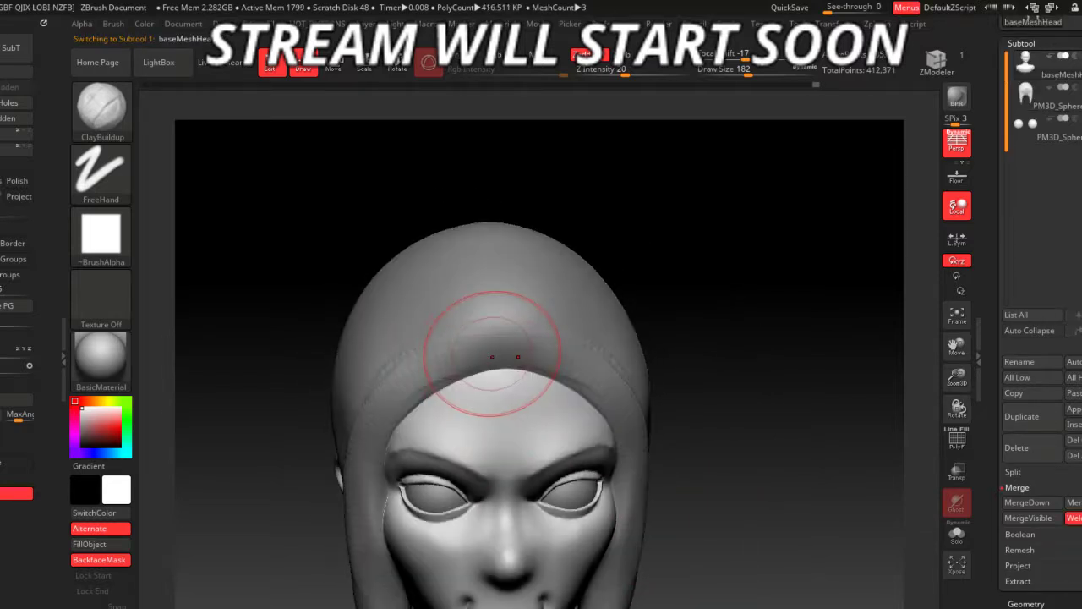
pyautogui.press('b')
pyautogui.press('d')
pyautogui.press('s')
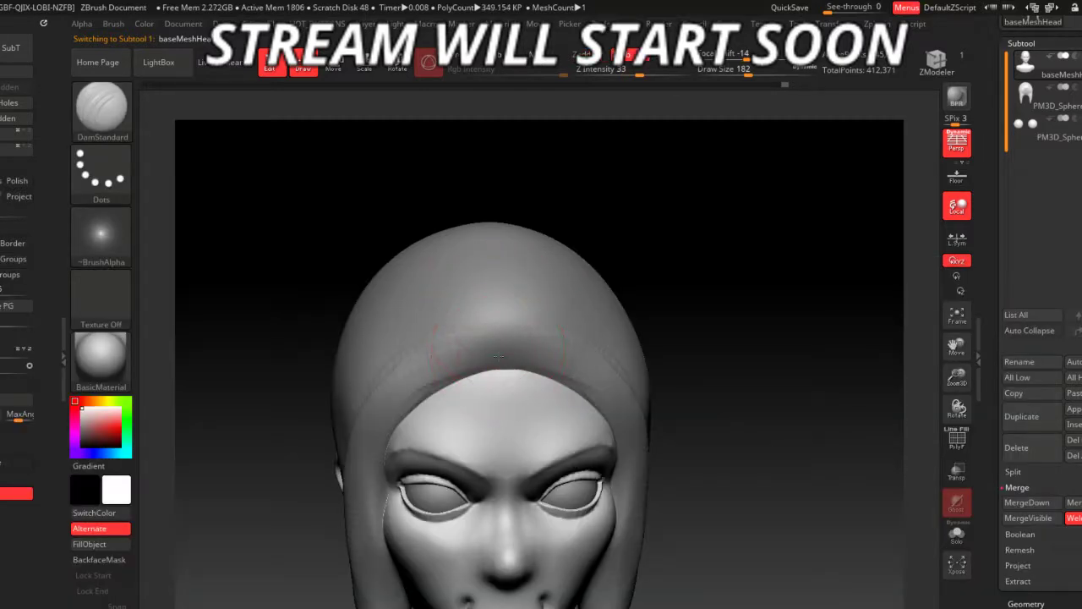
pyautogui.keyDown('alt'); pyautogui.click(478, 313); pyautogui.keyUp('alt')
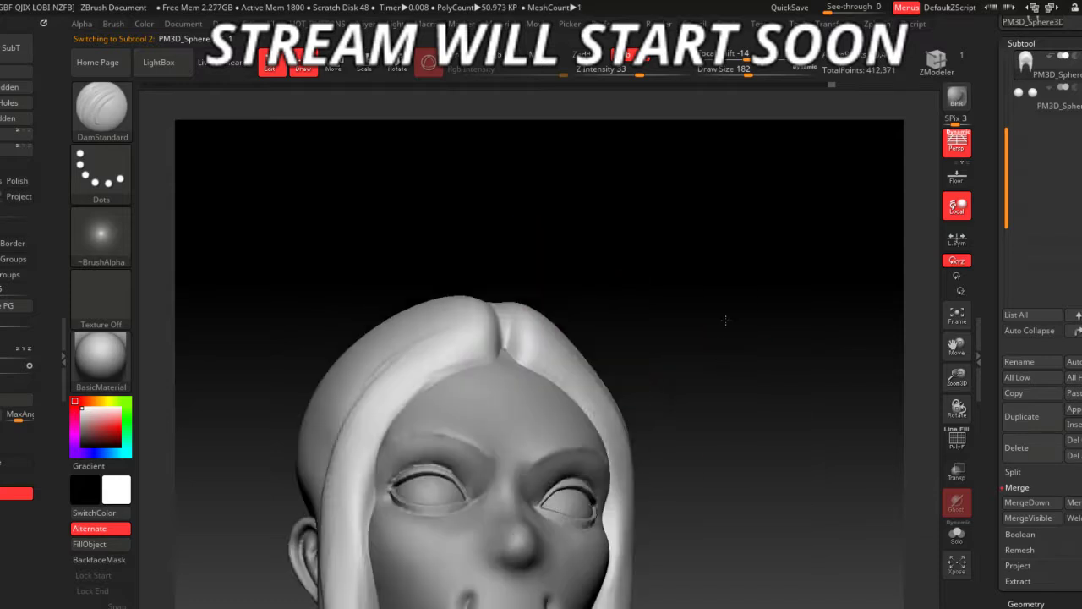
pyautogui.moveTo(557, 263); pyautogui.dragTo(499, 270, button='right')
pyautogui.press('space')
pyautogui.moveTo(499, 289); pyautogui.dragTo(519, 289)
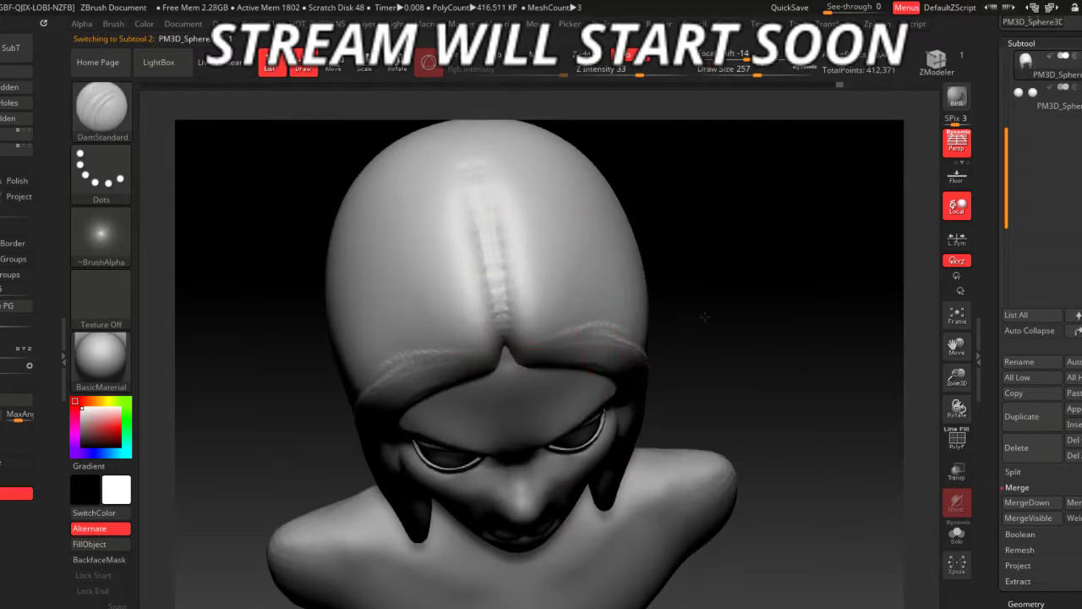
pyautogui.moveTo(519, 289); pyautogui.dragTo(488, 291, button='right')
# - Carve a centre-parting groove over the hair top, smooth it, and undo two stray strokes
pyautogui.moveTo(520, 398); pyautogui.dragTo(486, 205)
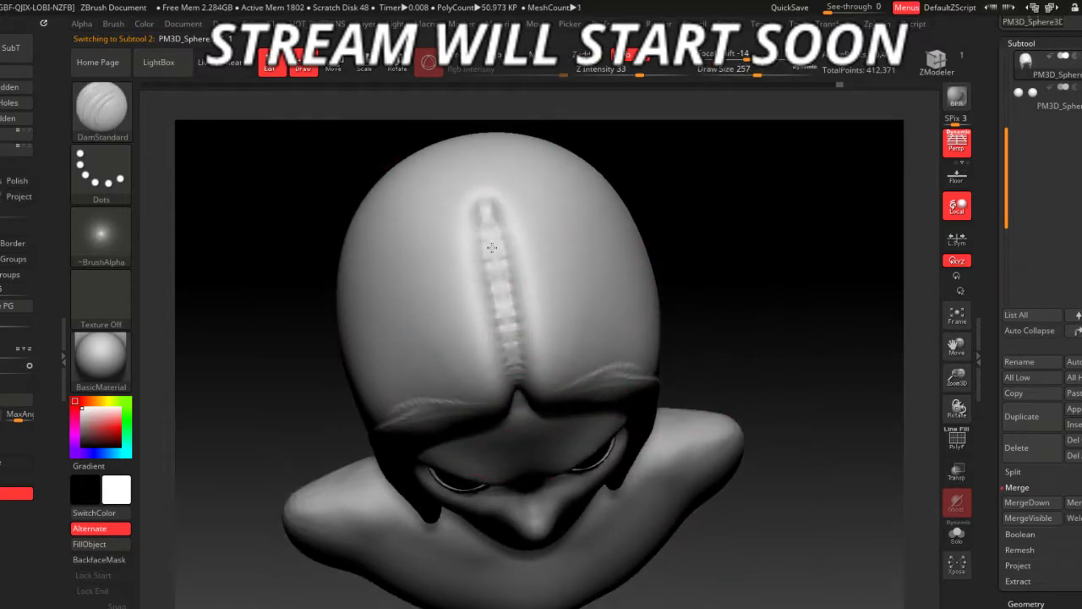
pyautogui.keyDown('shift'); pyautogui.moveTo(496, 257); pyautogui.dragTo(488, 212); pyautogui.keyUp('shift')
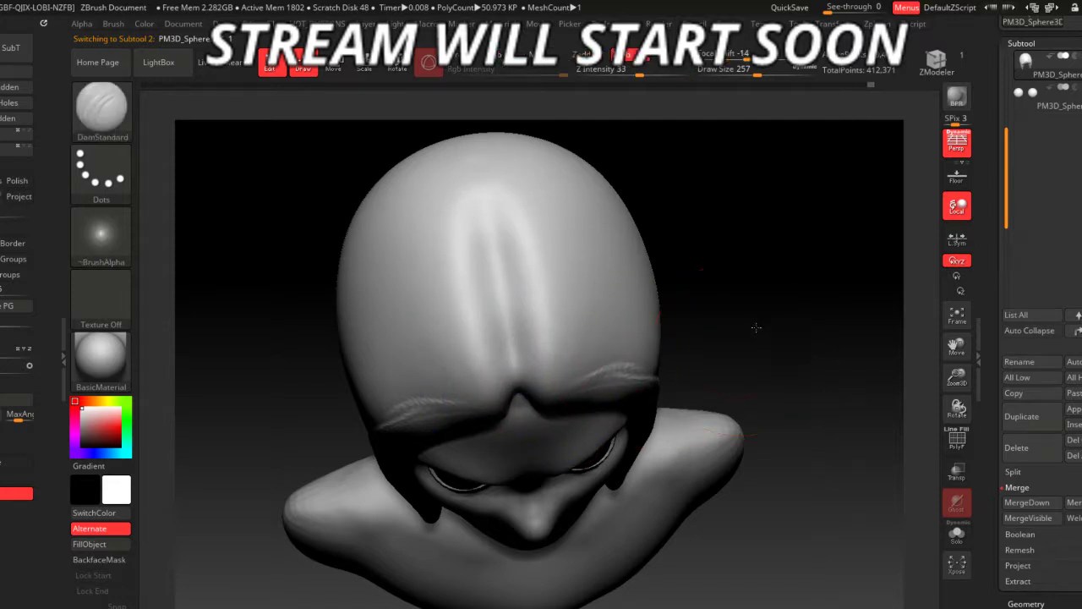
pyautogui.moveTo(744, 169); pyautogui.dragTo(749, 270, button='right')
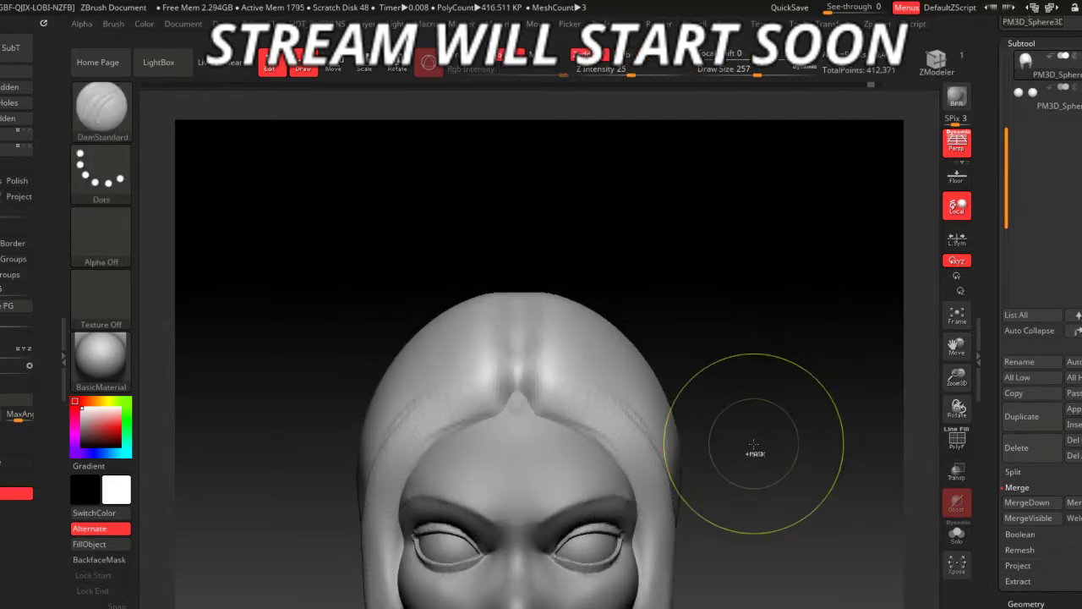
pyautogui.keyDown('ctrl'); pyautogui.keyDown('shift'); pyautogui.moveTo(617, 309); pyautogui.dragTo(658, 435); pyautogui.keyUp('shift'); pyautogui.keyUp('ctrl')
pyautogui.hotkey('ctrl', 'z')
pyautogui.hotkey('ctrl', 'z')
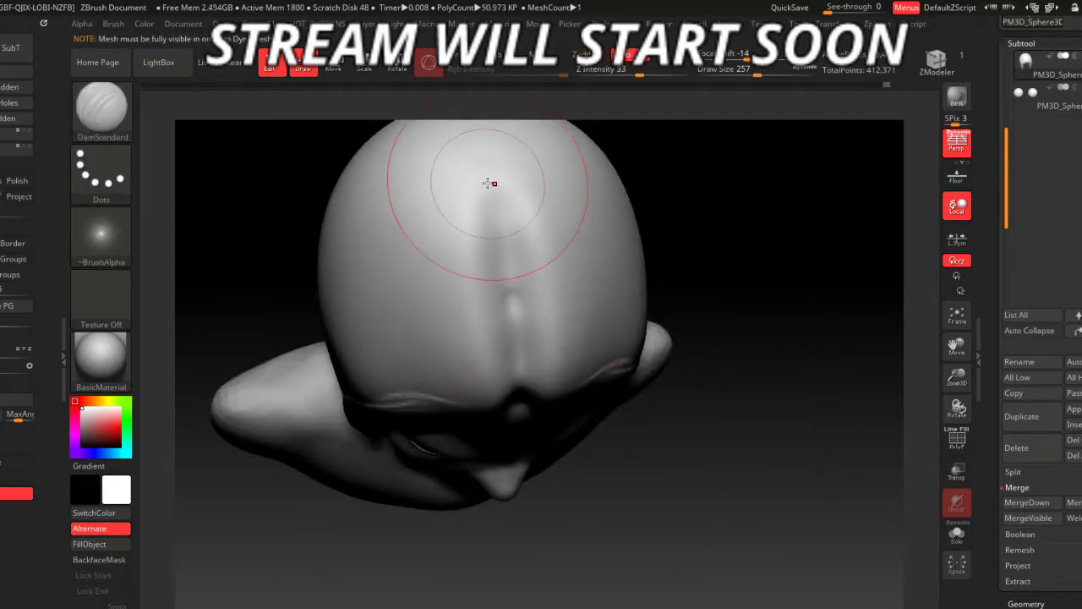
pyautogui.hotkey('ctrl', 'z')
pyautogui.hotkey('ctrl', 'z')
pyautogui.hotkey('ctrl', 'z')
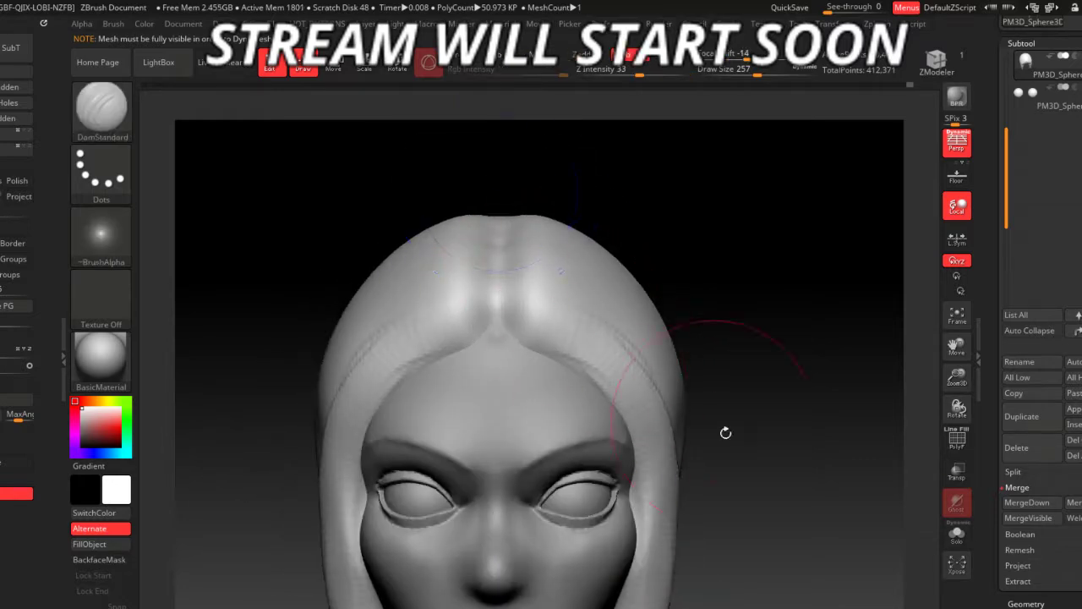
pyautogui.moveTo(724, 430)
pyautogui.mouseDown()
pyautogui.moveTo(404, 386)
pyautogui.moveTo(372, 290)
pyautogui.moveTo(387, 341)
pyautogui.mouseUp()
# - Cycle through the brush list and return to the DamStandard brush
pyautogui.press('b')
pyautogui.press('c')
pyautogui.press('b')
pyautogui.press('space')
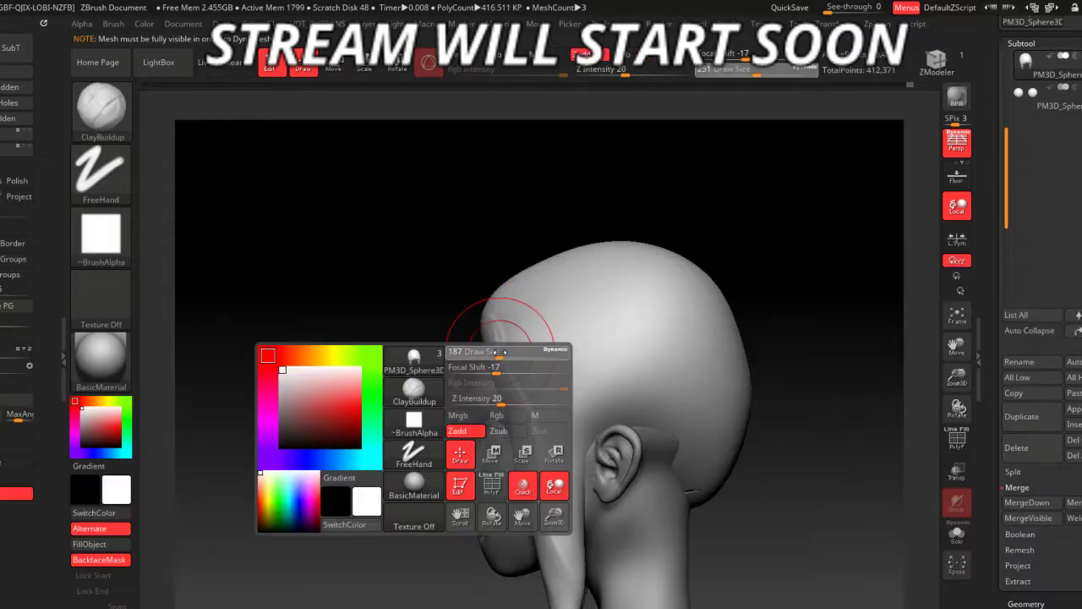
pyautogui.press('b')
pyautogui.click(540, 389)
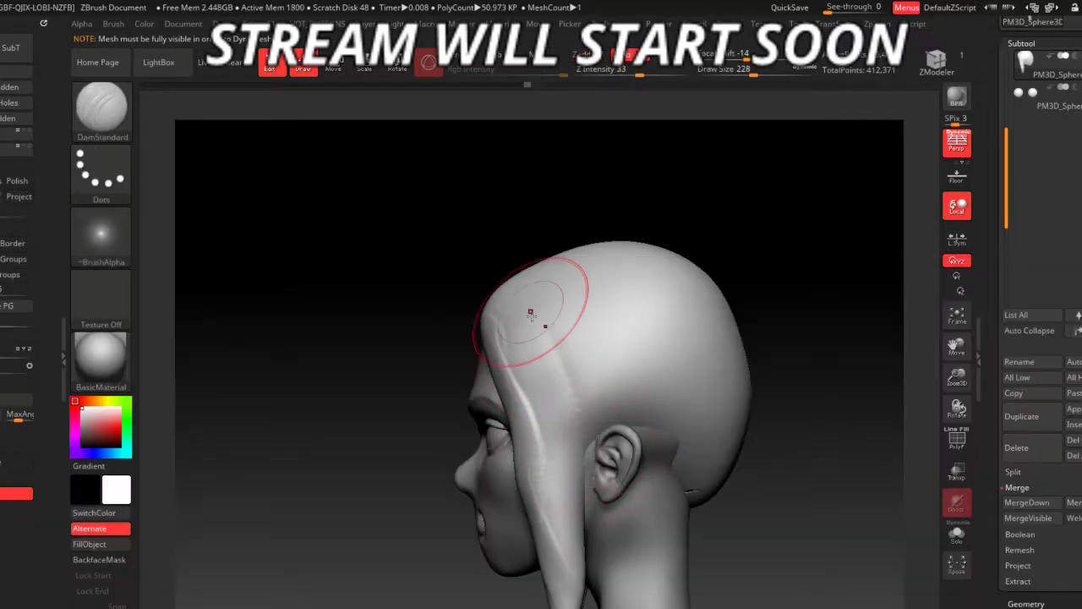
# - Smooth the parting groove and set up the Move brush at size 286
pyautogui.moveTo(410, 400); pyautogui.dragTo(516, 304)
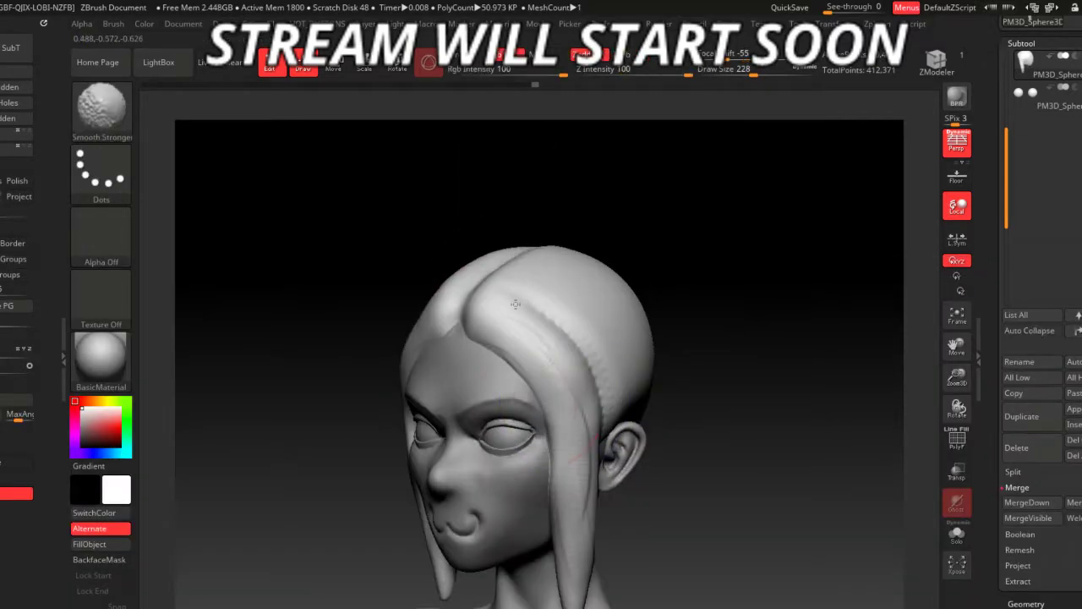
pyautogui.keyDown('shift'); pyautogui.moveTo(580, 514); pyautogui.dragTo(580, 512); pyautogui.keyUp('shift')
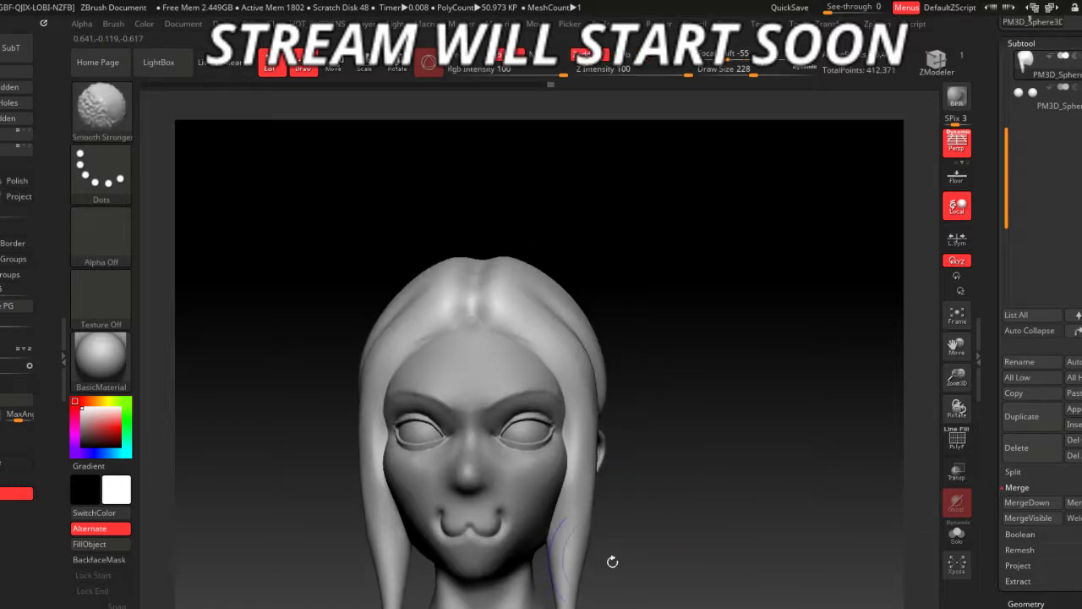
pyautogui.moveTo(612, 562); pyautogui.dragTo(637, 379)
pyautogui.press('b')
pyautogui.press('m')
pyautogui.press('v')
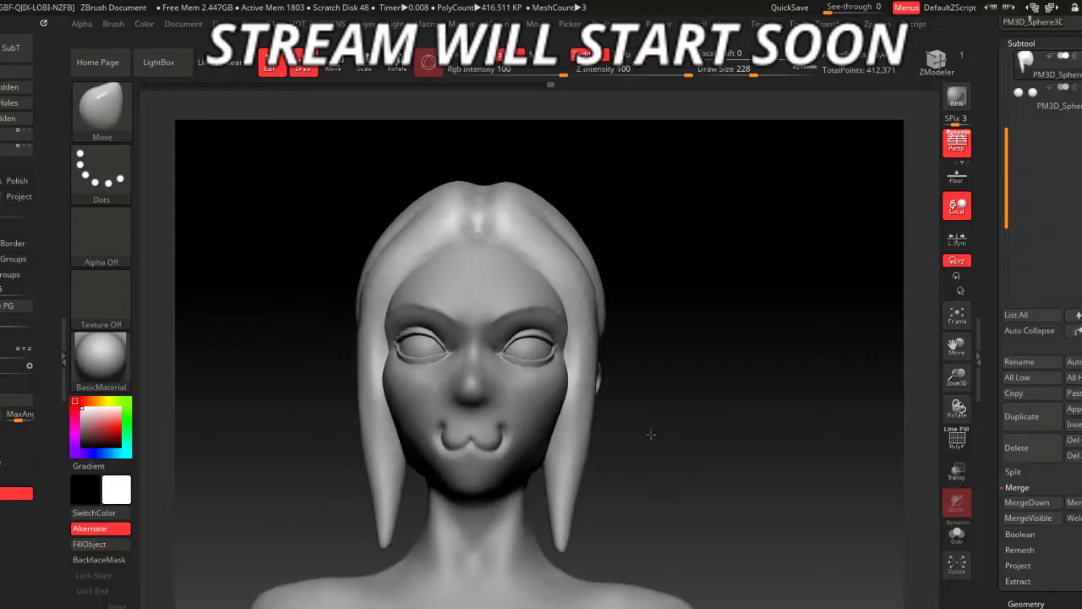
pyautogui.press('space')
pyautogui.moveTo(581, 422); pyautogui.dragTo(592, 423)
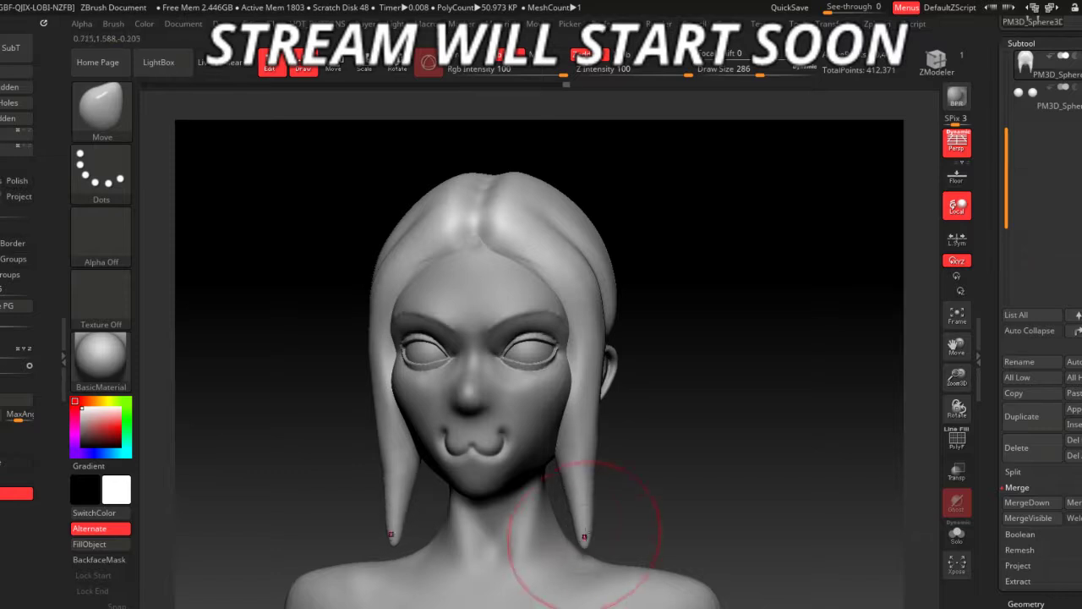
# - With the hair soloed, pull up and reshape the underside between the front locks
pyautogui.hotkey('ctrl', 'shift', 's')
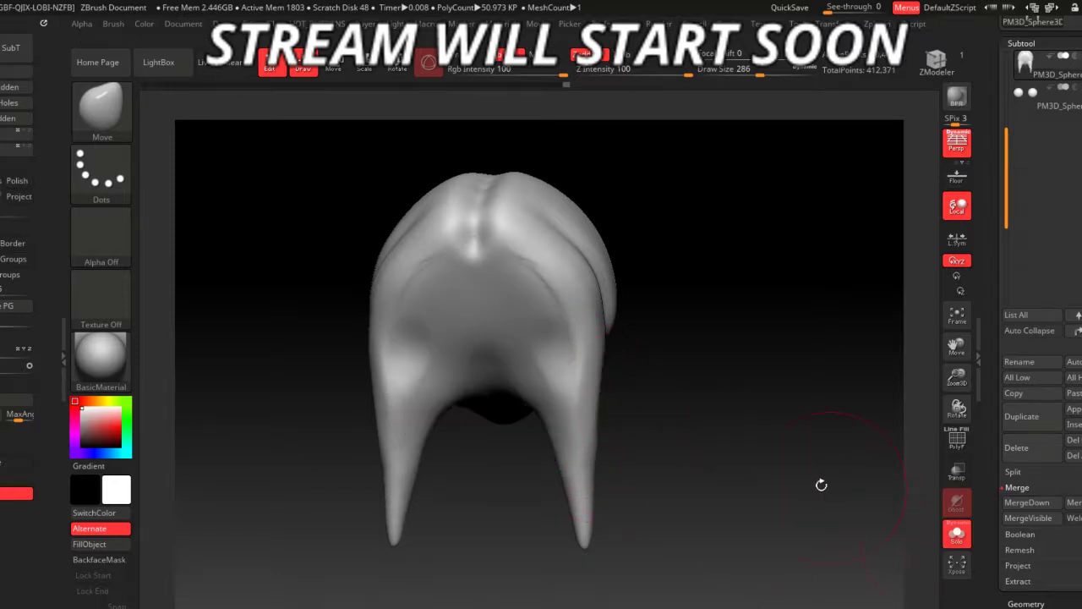
pyautogui.moveTo(541, 416); pyautogui.dragTo(542, 386)
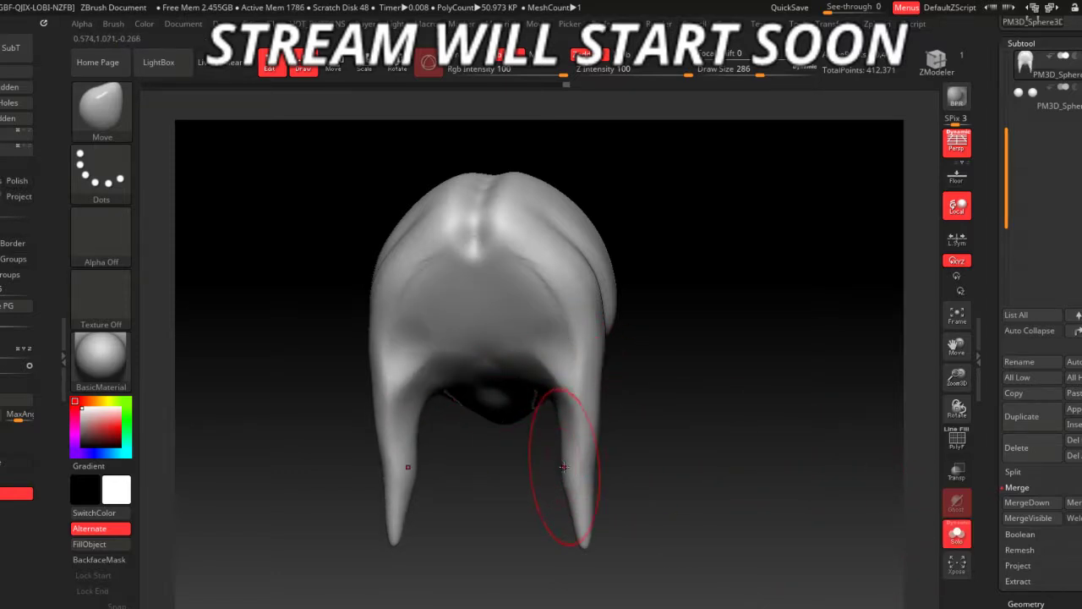
pyautogui.moveTo(563, 466); pyautogui.dragTo(557, 448)
pyautogui.moveTo(509, 347)
pyautogui.mouseDown()
pyautogui.moveTo(519, 364)
pyautogui.moveTo(553, 367)
pyautogui.mouseUp()
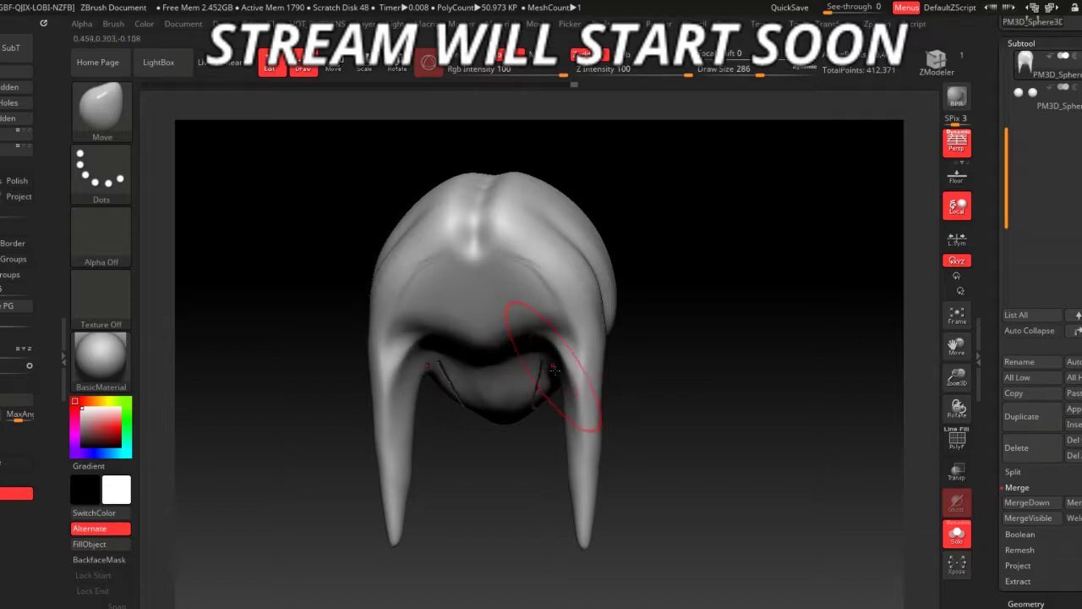
pyautogui.moveTo(553, 368); pyautogui.dragTo(707, 374, button='right')
pyautogui.press('ctrl')
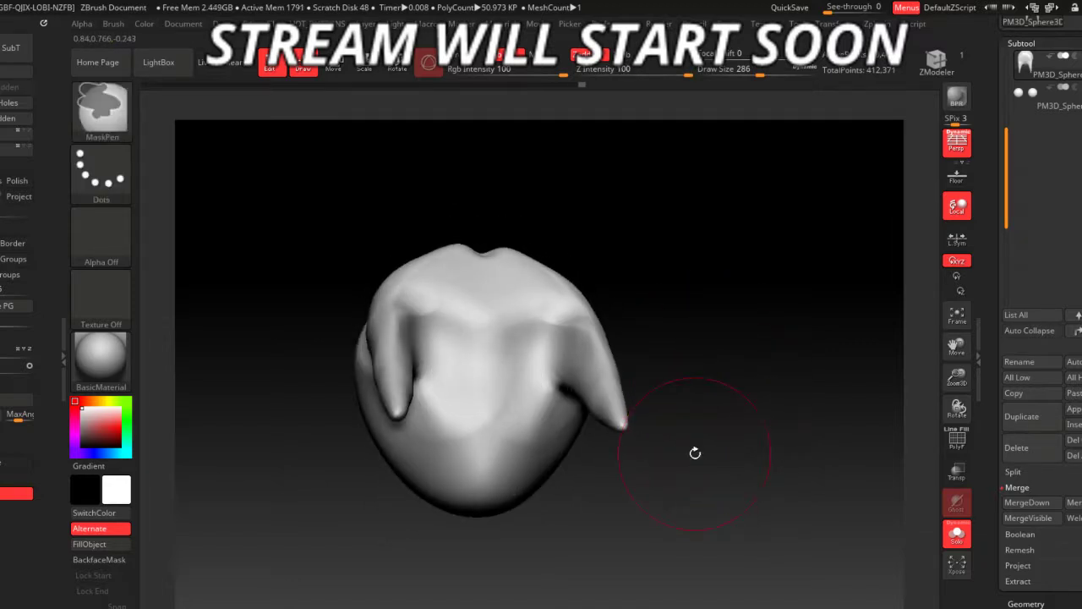
pyautogui.moveTo(695, 453)
pyautogui.mouseDown()
pyautogui.moveTo(695, 482)
pyautogui.moveTo(916, 526)
pyautogui.mouseUp()
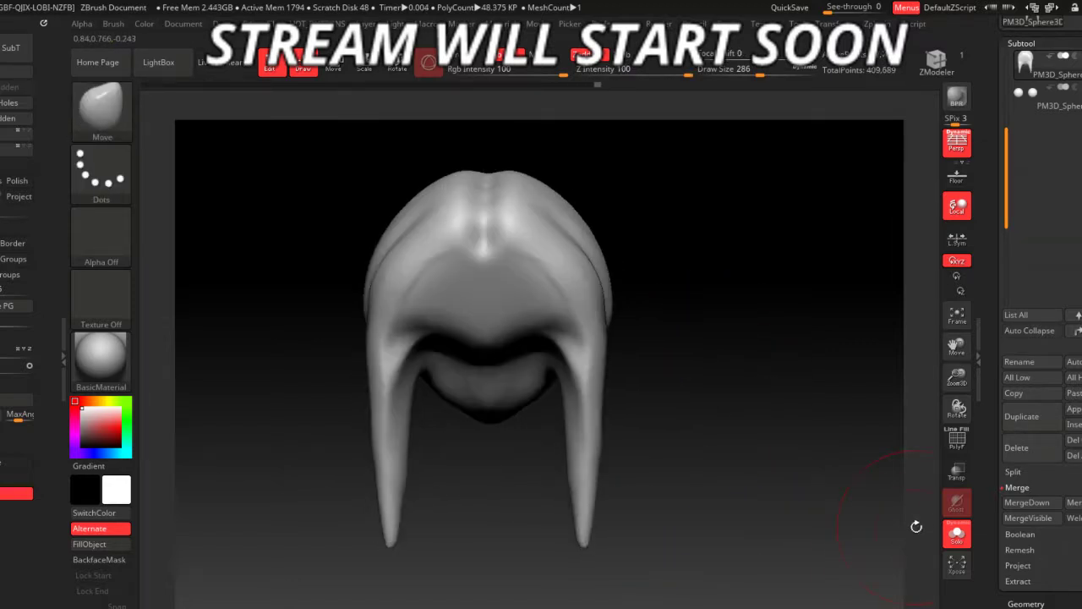
pyautogui.click(957, 532)
# - Reframe the head, enlarge the brush to 393, and bring up the Subtool Insert mesh list
pyautogui.moveTo(820, 423)
pyautogui.mouseDown()
pyautogui.moveTo(753, 496)
pyautogui.moveTo(730, 592)
pyautogui.moveTo(717, 504)
pyautogui.mouseUp()
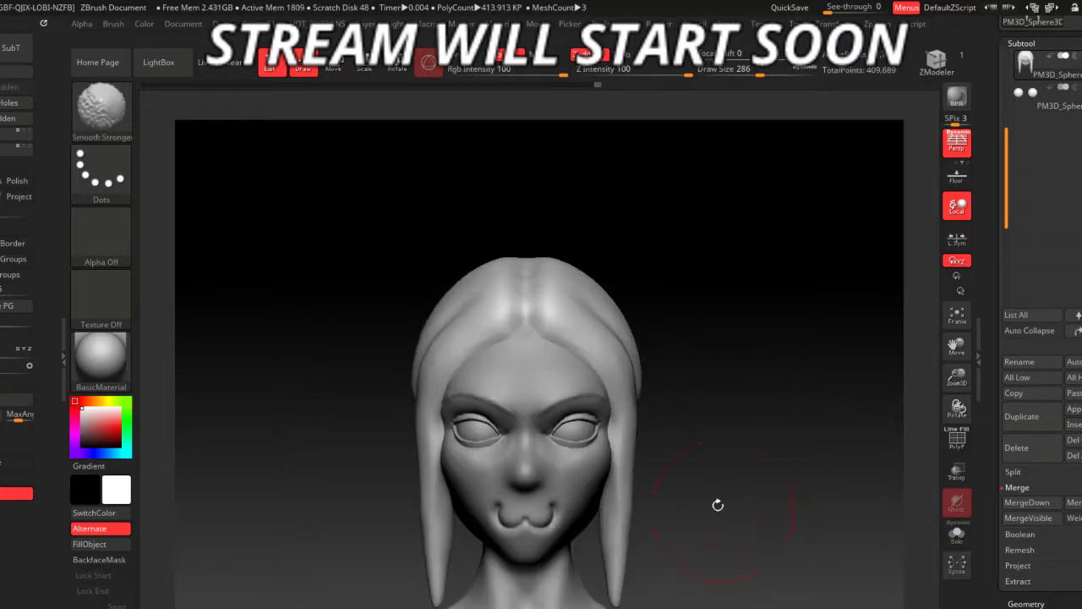
pyautogui.moveTo(683, 546)
pyautogui.mouseDown()
pyautogui.moveTo(728, 520)
pyautogui.moveTo(735, 557)
pyautogui.moveTo(617, 494)
pyautogui.moveTo(591, 498)
pyautogui.moveTo(715, 582)
pyautogui.moveTo(688, 475)
pyautogui.mouseUp()
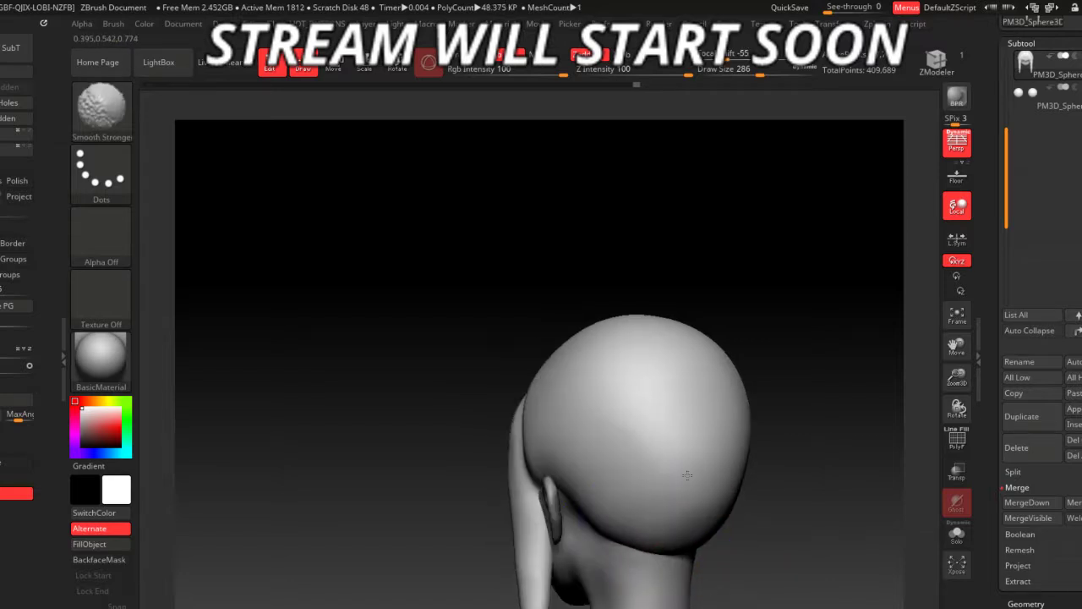
pyautogui.moveTo(703, 439)
pyautogui.mouseDown()
pyautogui.moveTo(527, 319)
pyautogui.moveTo(717, 507)
pyautogui.moveTo(684, 490)
pyautogui.moveTo(736, 544)
pyautogui.moveTo(655, 470)
pyautogui.mouseUp()
pyautogui.press('f')
pyautogui.scroll(3, 735, 532)
pyautogui.scroll(2, 732, 516)
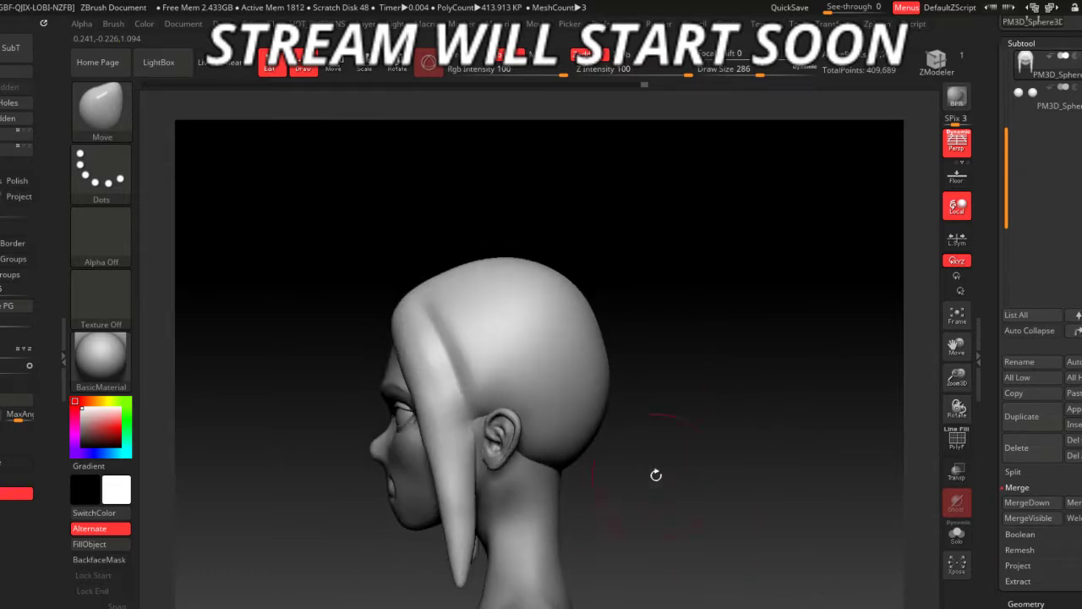
pyautogui.press('space')
pyautogui.moveTo(605, 373); pyautogui.dragTo(568, 337)
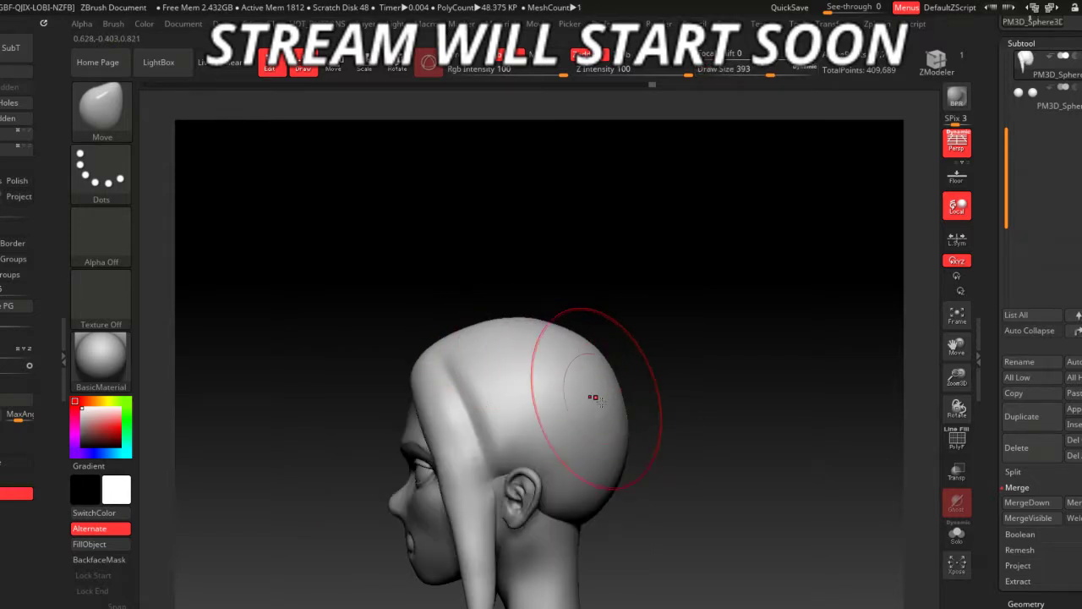
pyautogui.moveTo(643, 473)
pyautogui.mouseDown()
pyautogui.moveTo(677, 530)
pyautogui.moveTo(701, 490)
pyautogui.moveTo(727, 494)
pyautogui.mouseUp()
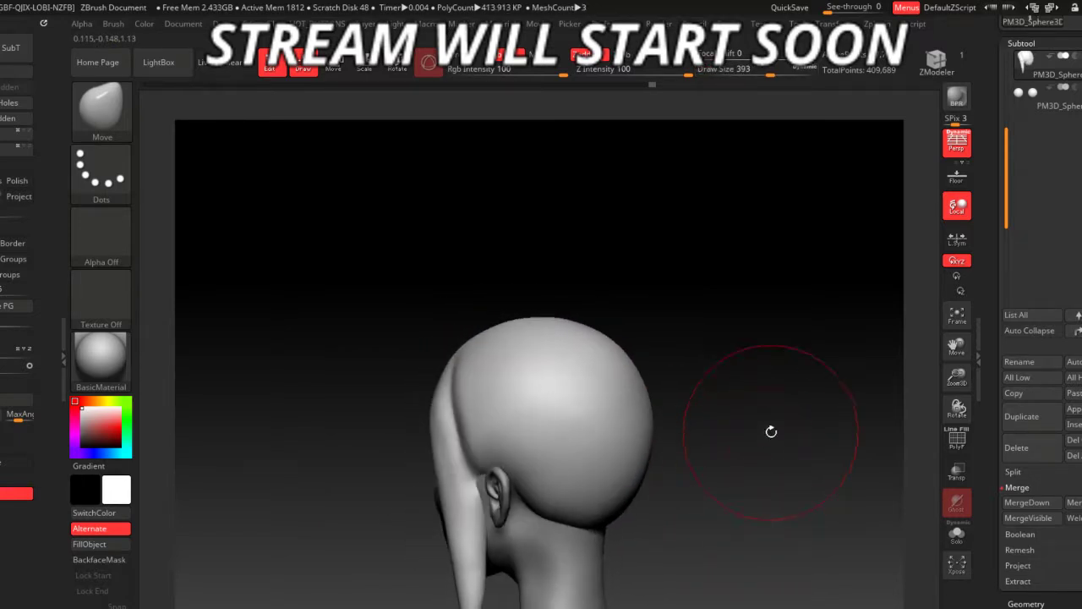
pyautogui.click(1072, 424)
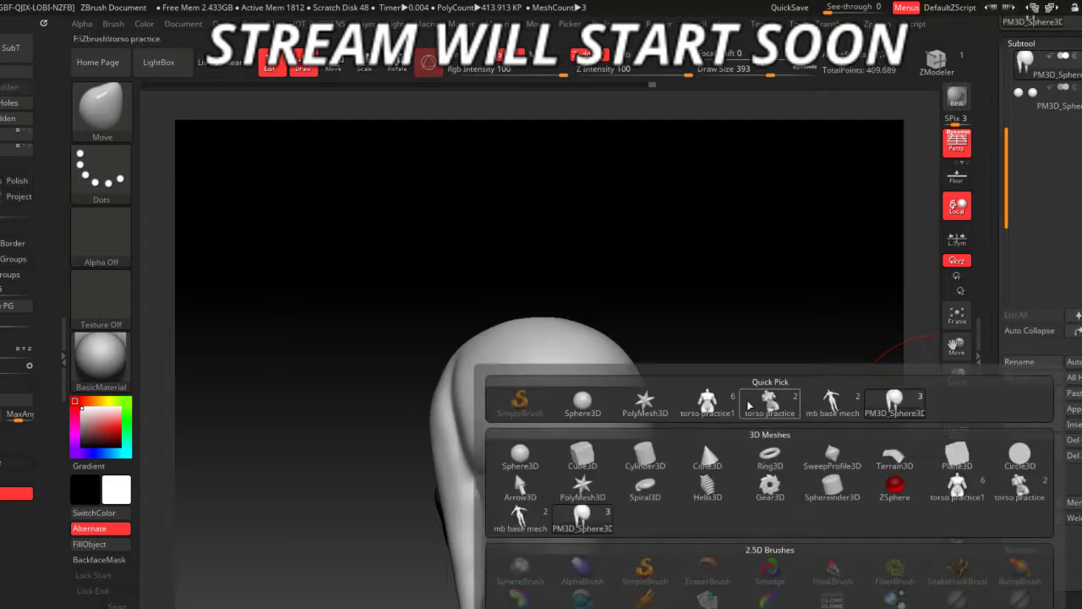
# - Insert a sphere subtool, then move and scale it onto the crown as a hair bun
pyautogui.click(598, 417)
pyautogui.press('w')
pyautogui.moveTo(495, 442)
pyautogui.mouseDown()
pyautogui.moveTo(611, 339)
pyautogui.moveTo(648, 397)
pyautogui.mouseUp()
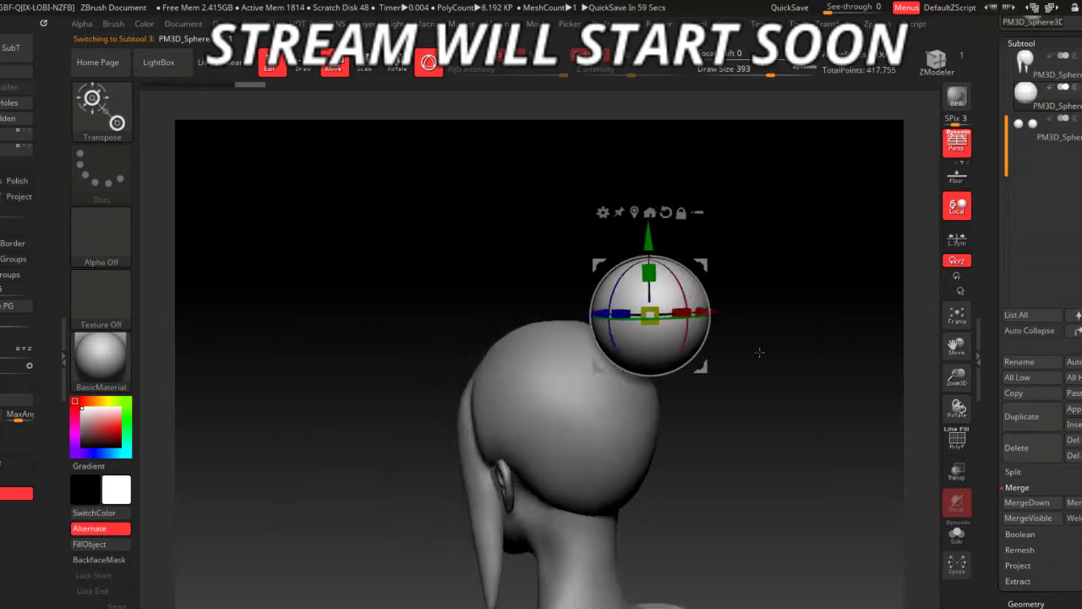
pyautogui.moveTo(797, 344); pyautogui.dragTo(754, 355)
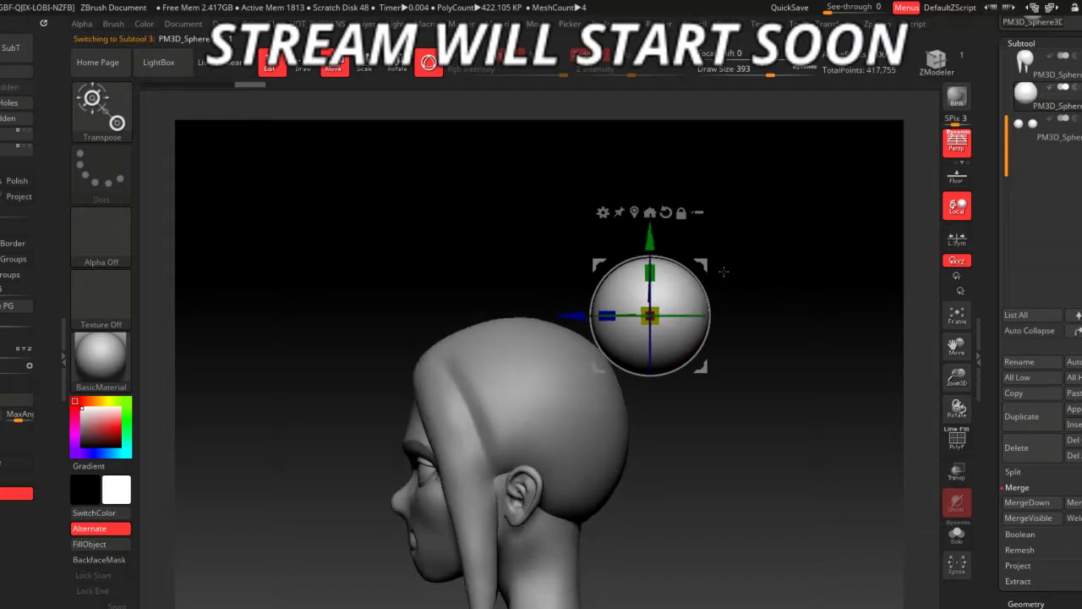
pyautogui.moveTo(649, 317); pyautogui.dragTo(634, 345)
pyautogui.moveTo(745, 324); pyautogui.dragTo(820, 325)
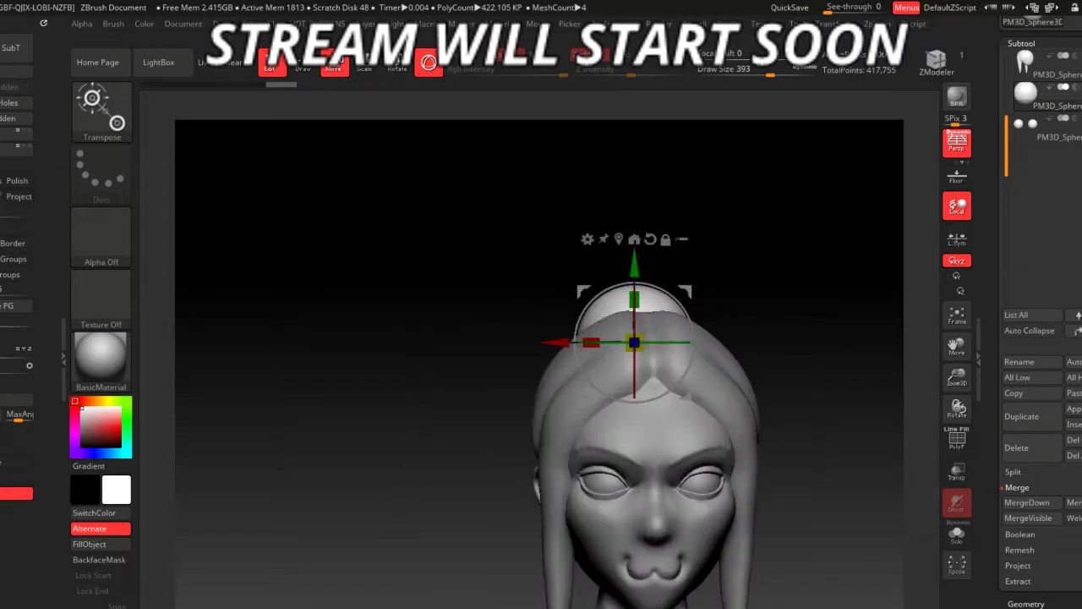
pyautogui.moveTo(781, 380); pyautogui.dragTo(854, 377)
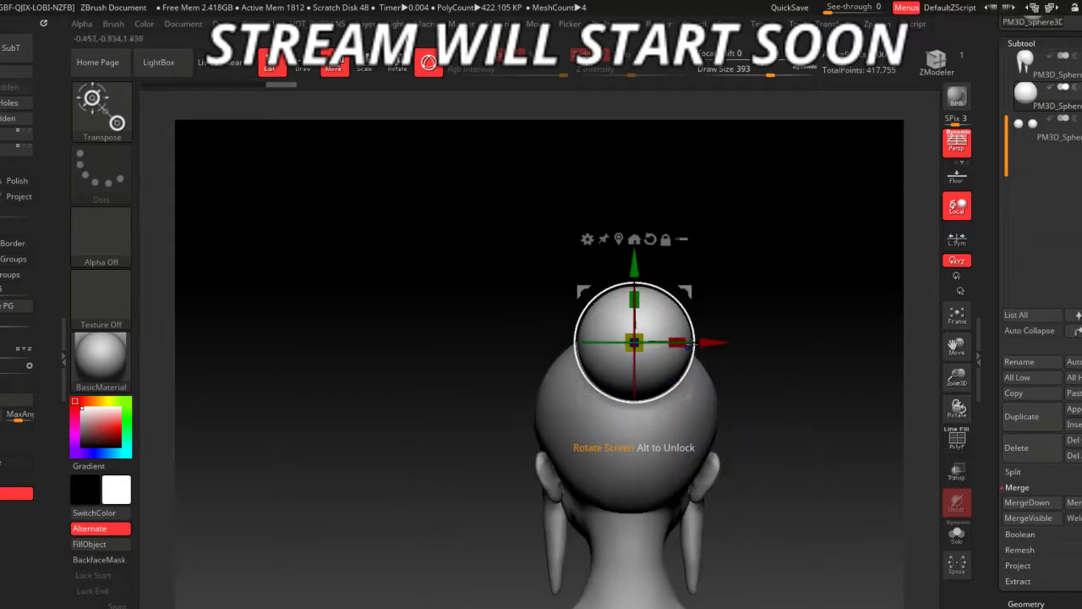
pyautogui.moveTo(634, 342); pyautogui.dragTo(698, 343)
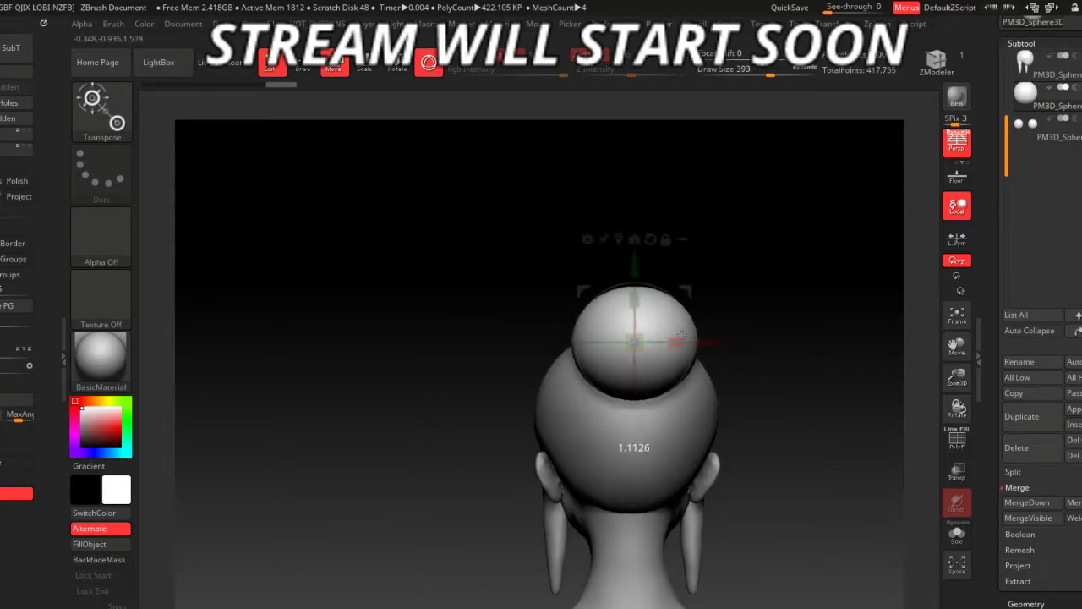
pyautogui.moveTo(743, 423)
pyautogui.mouseDown()
pyautogui.moveTo(797, 428)
pyautogui.moveTo(744, 422)
pyautogui.mouseUp()
pyautogui.press('q')
pyautogui.moveTo(718, 380)
pyautogui.mouseDown()
pyautogui.moveTo(764, 441)
pyautogui.moveTo(679, 338)
pyautogui.mouseUp()
# - Toggle the face polygroup visibility and revert the mesh to an earlier sculpt state
pyautogui.scroll(3, 677, 334)
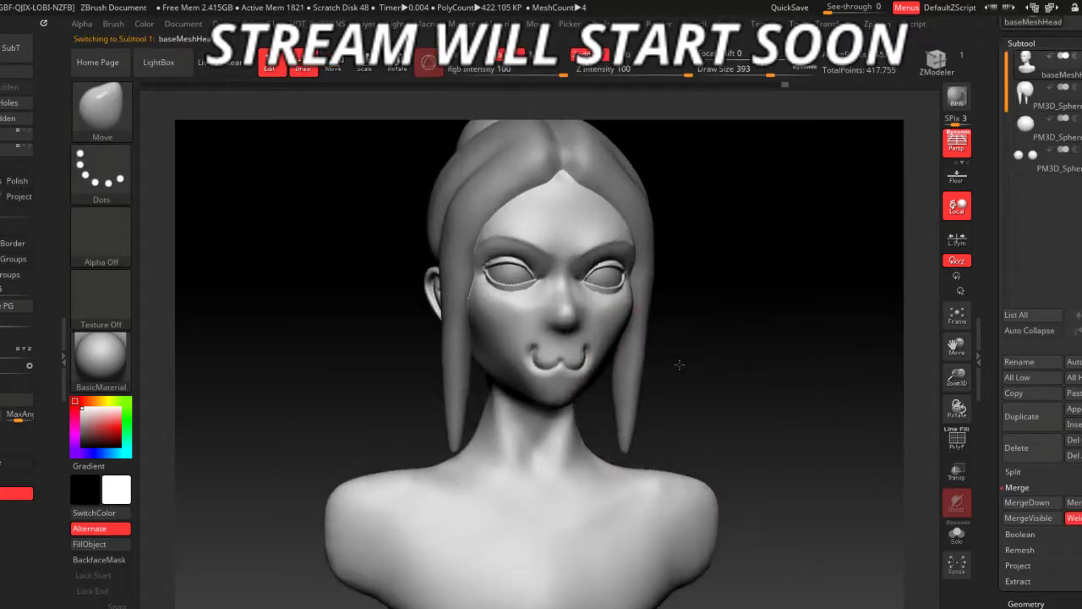
pyautogui.scroll(3, 677, 334)
pyautogui.press('ctrl')
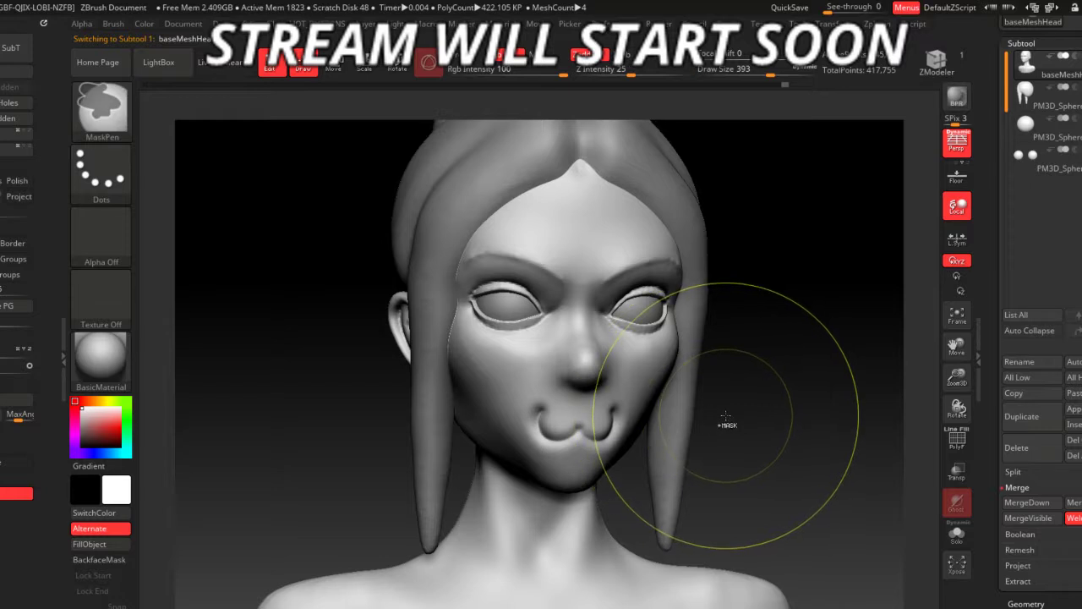
pyautogui.keyDown('ctrl'); pyautogui.keyDown('alt'); pyautogui.keyDown('shift'); pyautogui.click(612, 420); pyautogui.keyUp('shift'); pyautogui.keyUp('alt'); pyautogui.keyUp('ctrl')
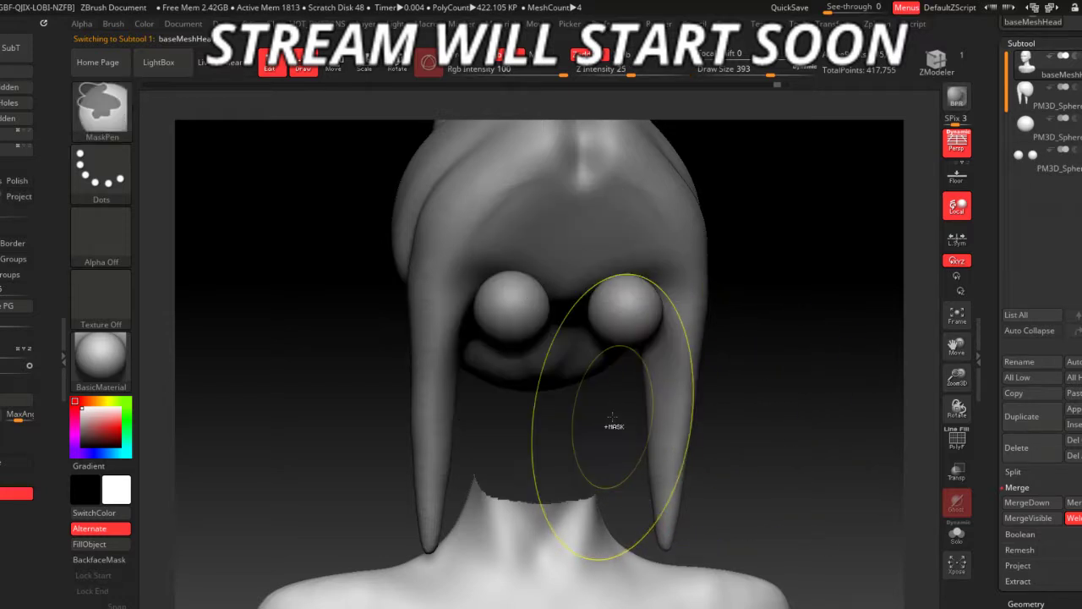
pyautogui.keyDown('ctrl'); pyautogui.keyDown('shift'); pyautogui.click(610, 426); pyautogui.keyUp('shift'); pyautogui.keyUp('ctrl')
pyautogui.keyDown('ctrl'); pyautogui.keyDown('alt'); pyautogui.keyDown('shift'); pyautogui.click(612, 420); pyautogui.keyUp('shift'); pyautogui.keyUp('alt'); pyautogui.keyUp('ctrl')
pyautogui.keyDown('ctrl'); pyautogui.keyDown('shift'); pyautogui.click(612, 420); pyautogui.keyUp('shift'); pyautogui.keyUp('ctrl')
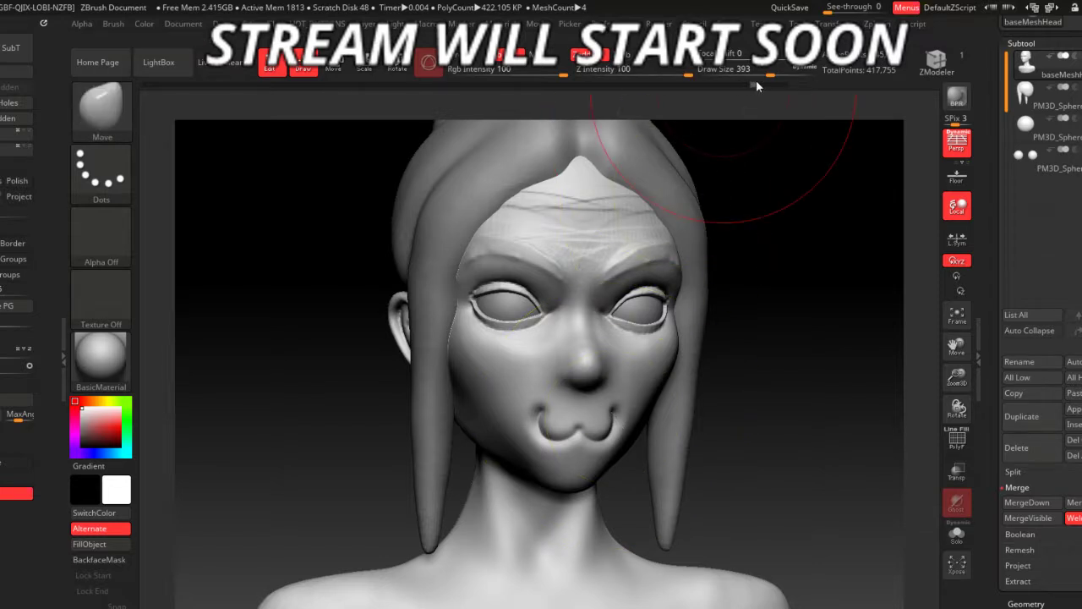
pyautogui.moveTo(768, 85)
pyautogui.mouseDown()
pyautogui.moveTo(721, 85)
pyautogui.moveTo(786, 85)
pyautogui.mouseUp()
# - Smooth out the lumpy mouth area with the brush reduced to size 108
pyautogui.press('space')
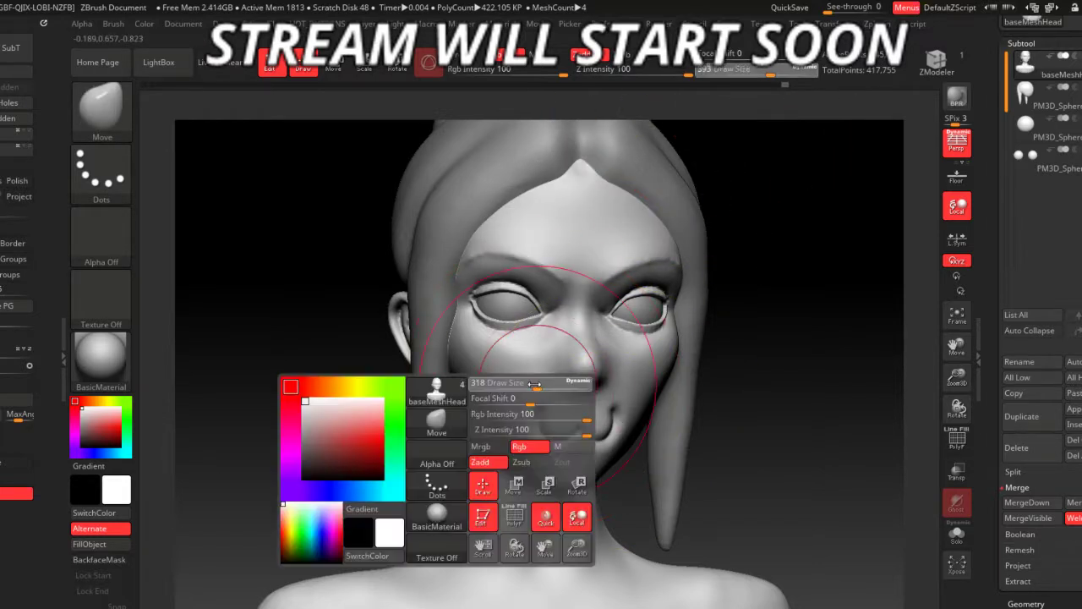
pyautogui.moveTo(534, 384); pyautogui.dragTo(499, 384)
pyautogui.keyDown('shift'); pyautogui.moveTo(514, 446); pyautogui.dragTo(596, 425); pyautogui.keyUp('shift')
pyautogui.moveTo(578, 449)
pyautogui.mouseDown(button='right')
pyautogui.moveTo(756, 514)
pyautogui.moveTo(514, 359)
pyautogui.mouseUp(button='right')
pyautogui.moveTo(753, 398)
pyautogui.mouseDown(button='right')
pyautogui.moveTo(737, 391)
pyautogui.moveTo(745, 418)
pyautogui.mouseUp(button='right')
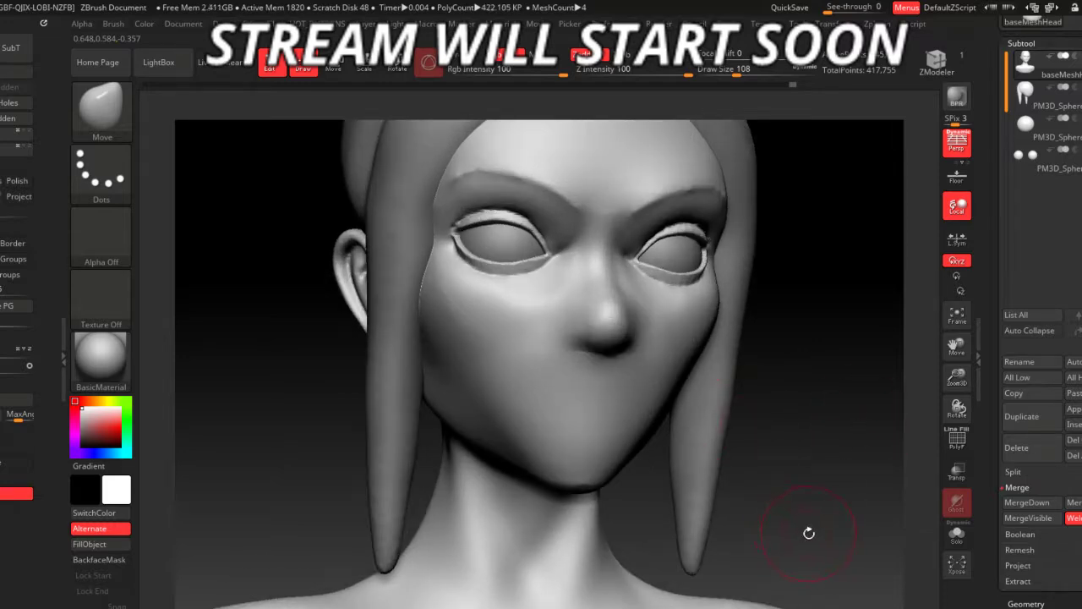
pyautogui.moveTo(826, 525); pyautogui.dragTo(807, 455, button='right')
# - Switch to DamStandard at size 54 and orbit around the ear and face
pyautogui.press('b')
pyautogui.press('d')
pyautogui.press('s')
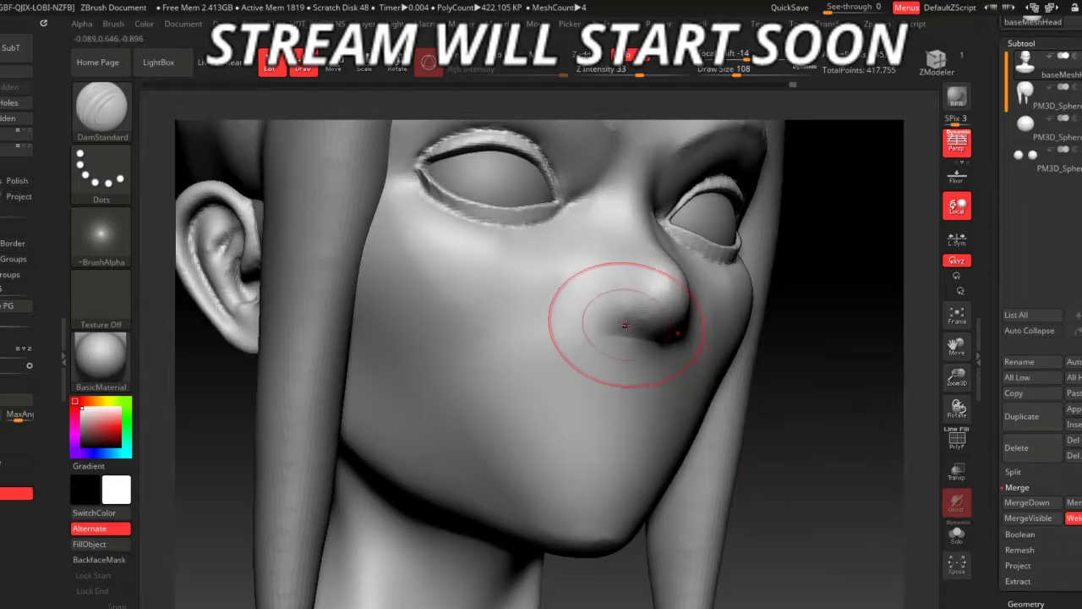
pyautogui.press('[')
pyautogui.press('[')
pyautogui.moveTo(693, 405); pyautogui.dragTo(749, 462, button='right')
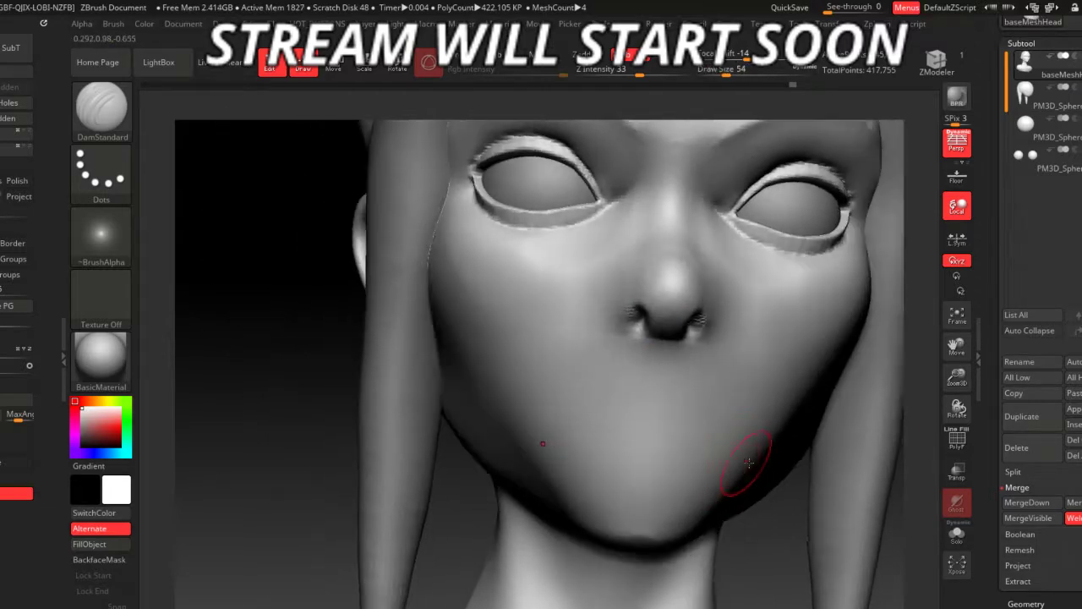
pyautogui.moveTo(748, 536); pyautogui.dragTo(611, 341, button='right')
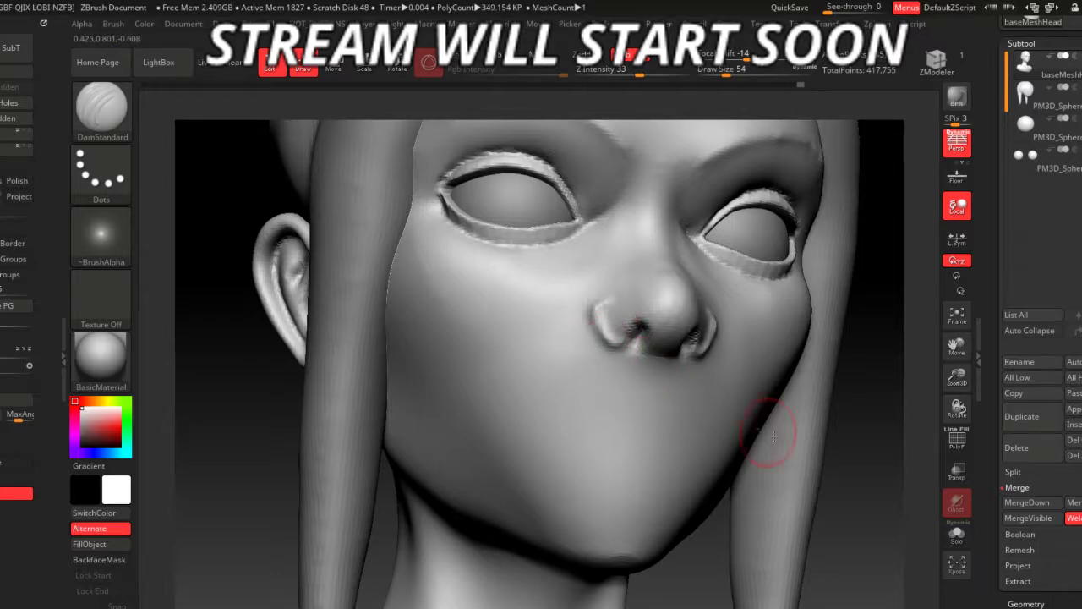
pyautogui.moveTo(773, 435)
pyautogui.mouseDown(button='right')
pyautogui.moveTo(850, 479)
pyautogui.moveTo(615, 299)
pyautogui.mouseUp(button='right')
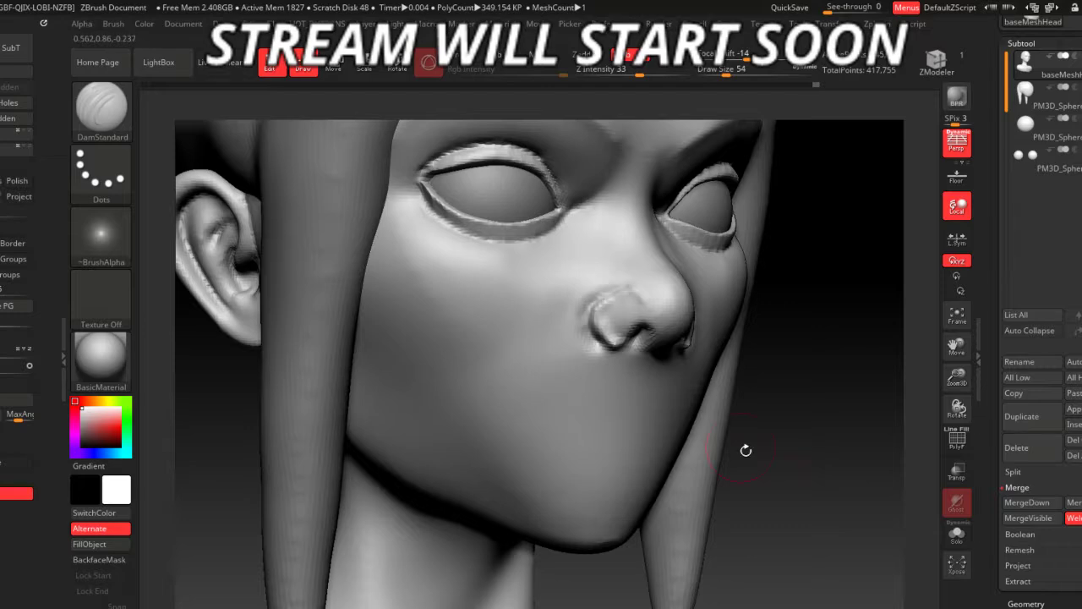
pyautogui.moveTo(746, 450); pyautogui.dragTo(719, 355, button='right')
# - Switch to ClayBuildup and inspect the nose from the front and below
pyautogui.press('b')
pyautogui.press('c')
pyautogui.press('b')
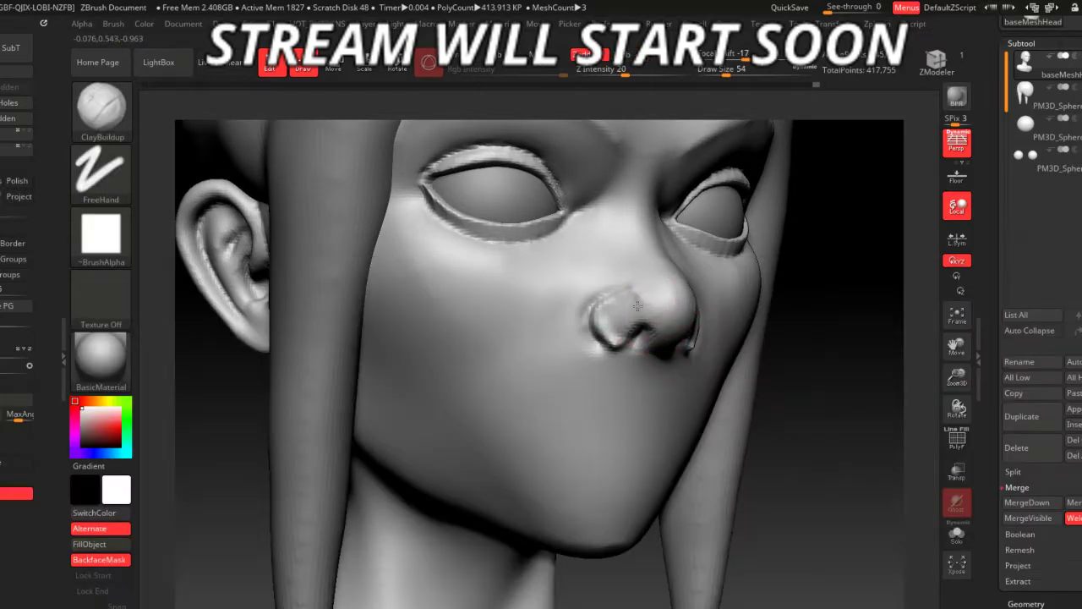
pyautogui.moveTo(791, 460)
pyautogui.mouseDown(button='right')
pyautogui.moveTo(350, 386)
pyautogui.moveTo(560, 381)
pyautogui.mouseUp(button='right')
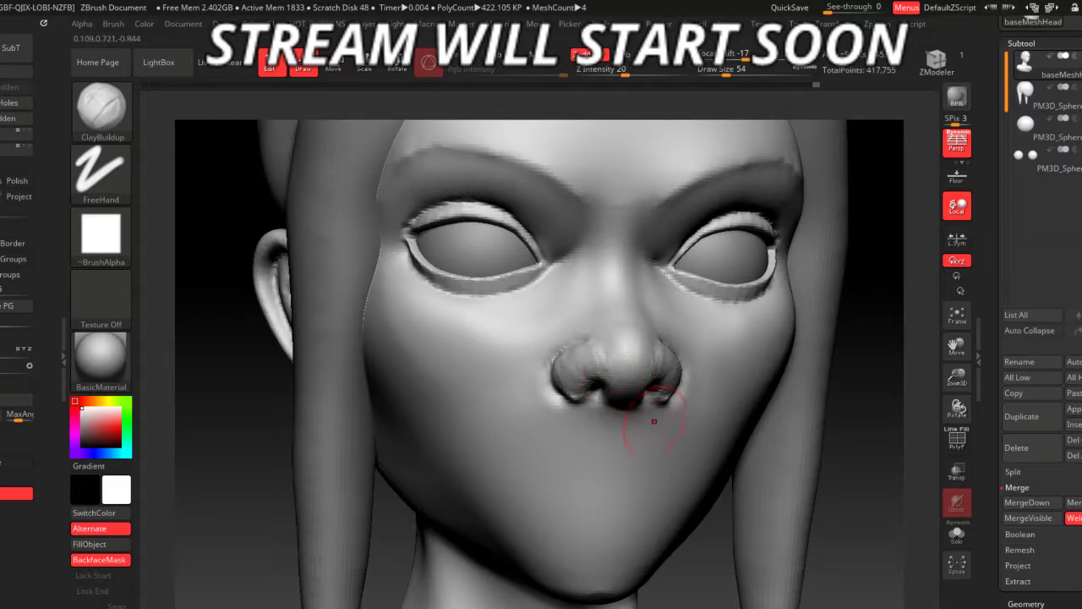
pyautogui.moveTo(653, 420); pyautogui.dragTo(575, 347, button='right')
pyautogui.press('ctrl')
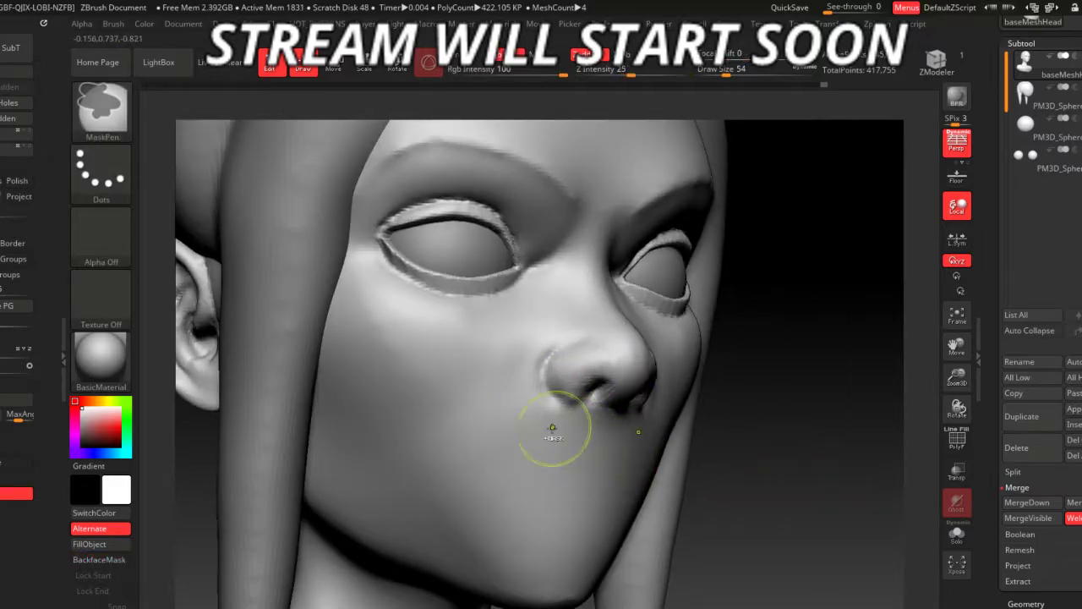
pyautogui.keyDown('shift'); pyautogui.moveTo(579, 449); pyautogui.dragTo(659, 448, button='right'); pyautogui.keyUp('shift')
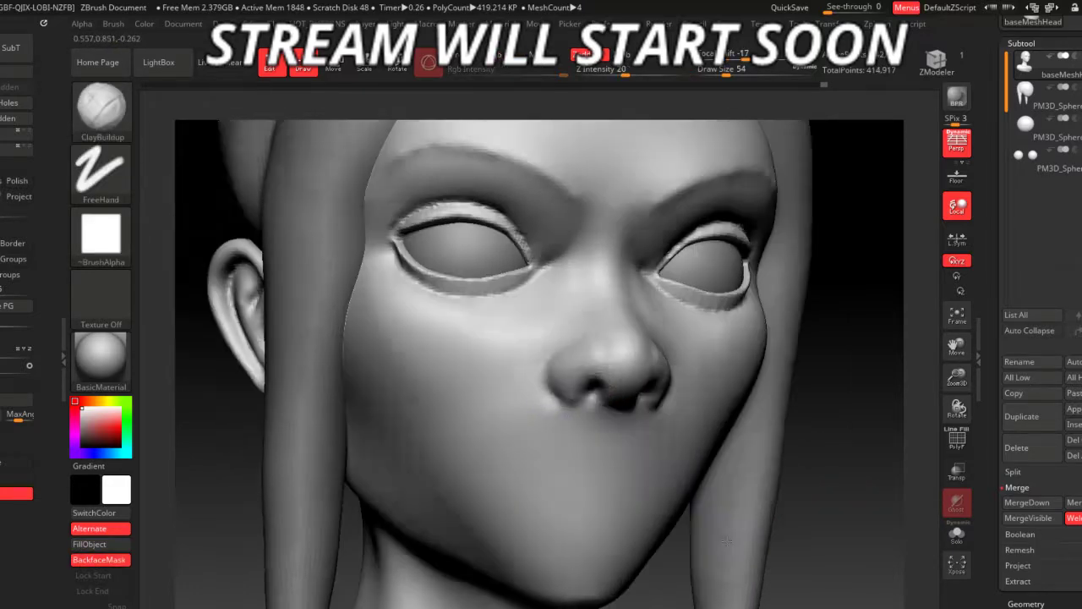
pyautogui.moveTo(758, 514); pyautogui.dragTo(737, 439, button='right')
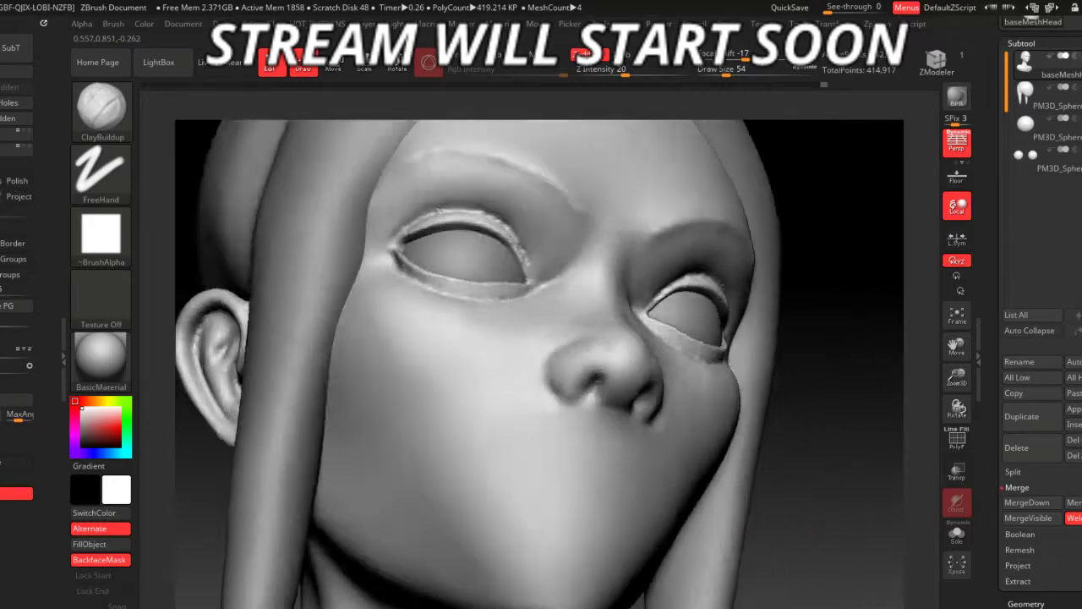
# - Return to DamStandard and frame the nose in a close frontal view
pyautogui.press('b')
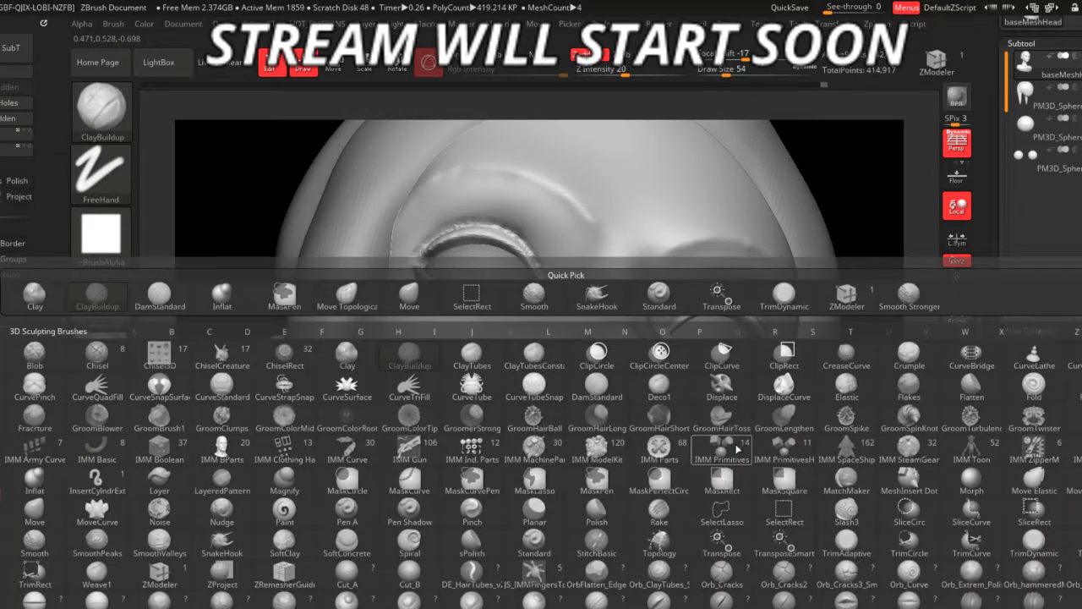
pyautogui.press('d')
pyautogui.press('s')
pyautogui.moveTo(831, 494); pyautogui.dragTo(656, 414)
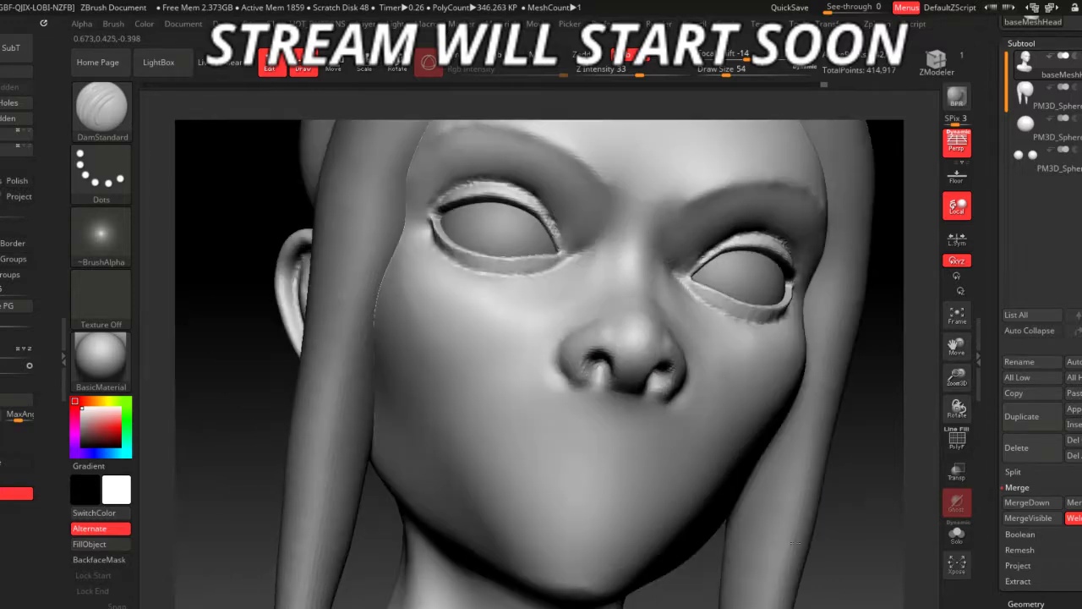
pyautogui.moveTo(626, 386); pyautogui.dragTo(459, 459, button='right')
pyautogui.moveTo(323, 411)
pyautogui.keyDown('alt'); pyautogui.mouseDown(button='right')
pyautogui.moveTo(335, 424)
pyautogui.moveTo(504, 445)
pyautogui.mouseUp(button='right'); pyautogui.keyUp('alt')
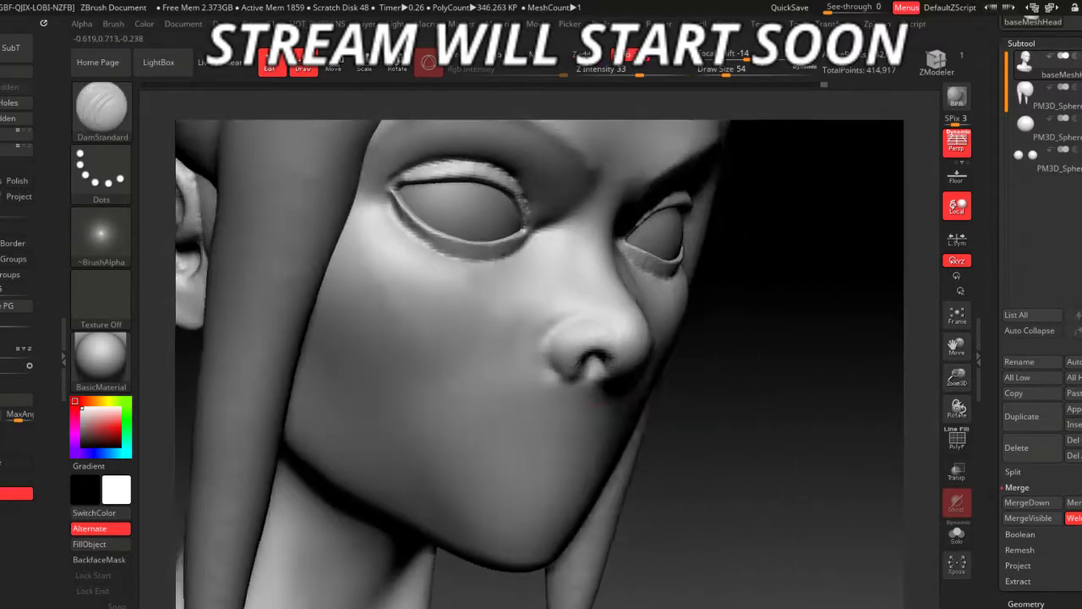
# - Pick the Move brush and resize it from 101 down to 56 while turning to profile
pyautogui.press('b')
pyautogui.press('m')
pyautogui.press('v')
pyautogui.rightClick(586, 353)
pyautogui.moveTo(585, 354); pyautogui.dragTo(590, 349)
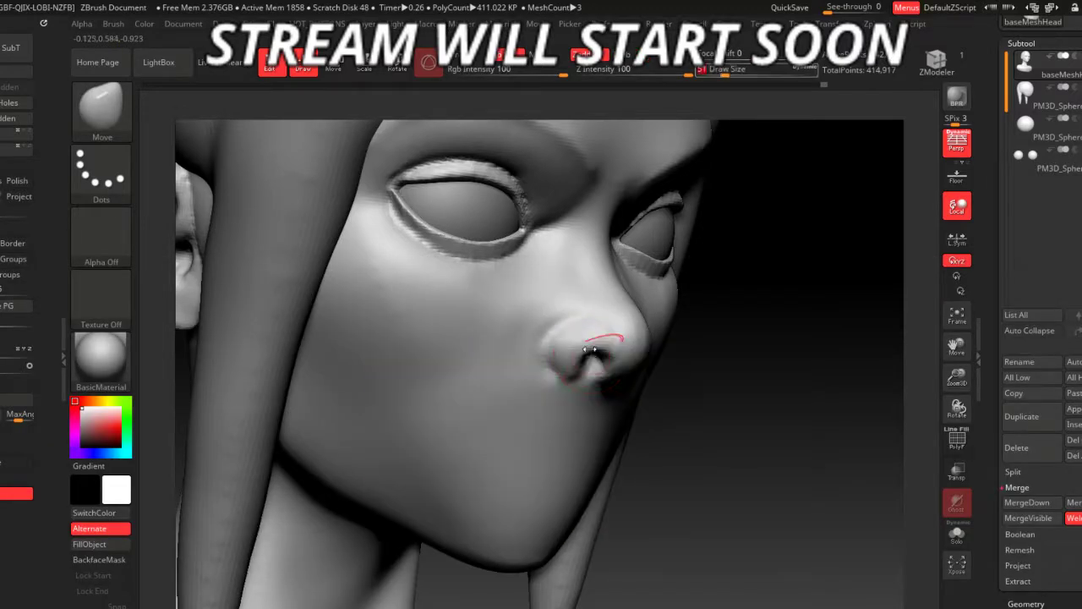
pyautogui.moveTo(697, 491); pyautogui.dragTo(632, 397, button='right')
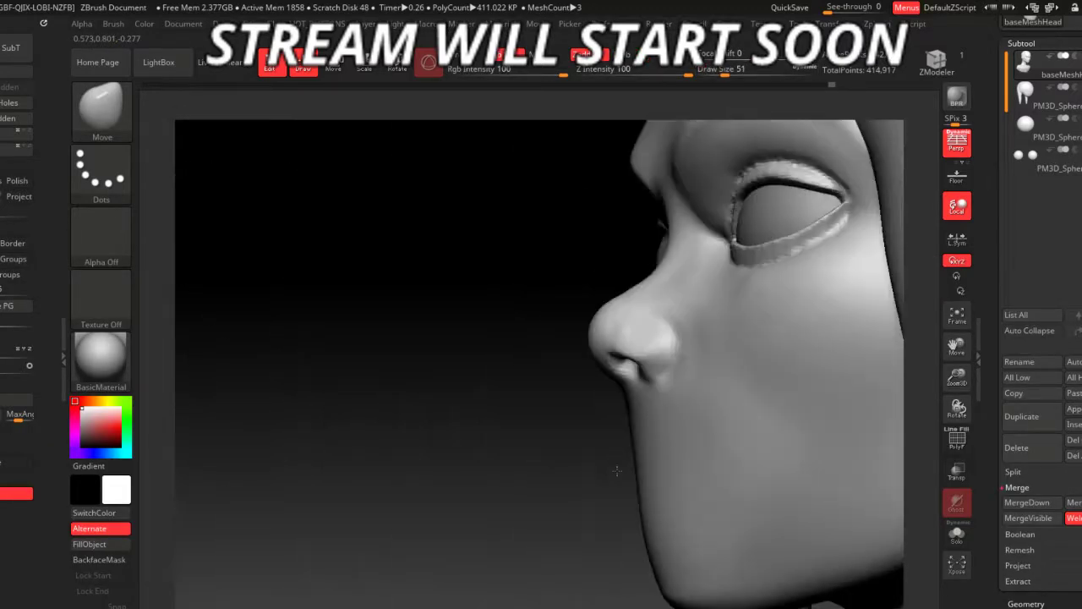
pyautogui.rightClick(642, 375)
pyautogui.moveTo(626, 359); pyautogui.dragTo(640, 359)
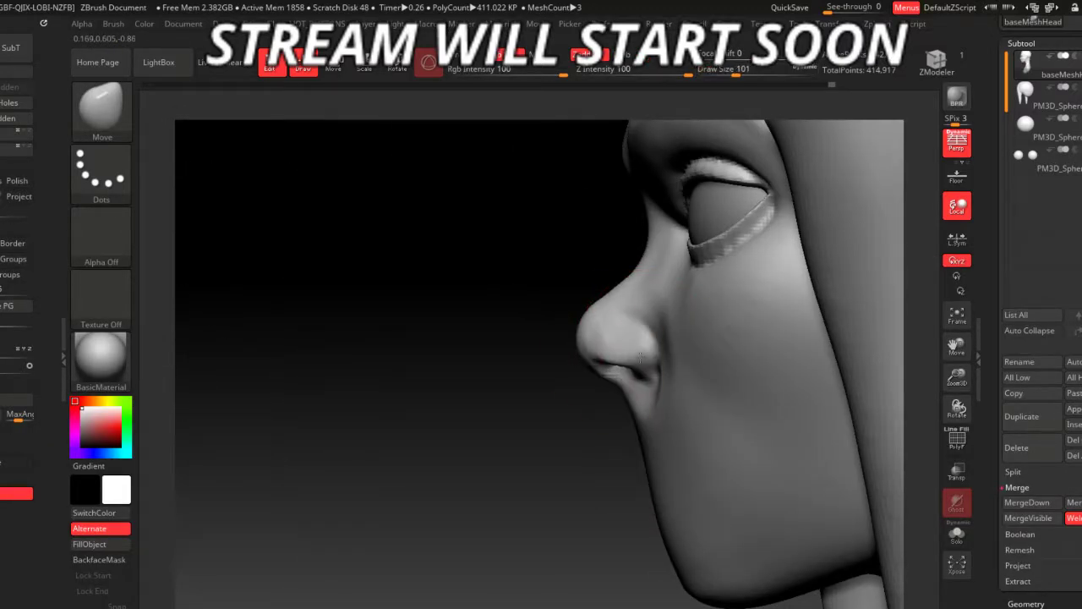
pyautogui.moveTo(575, 383); pyautogui.dragTo(602, 380, button='right')
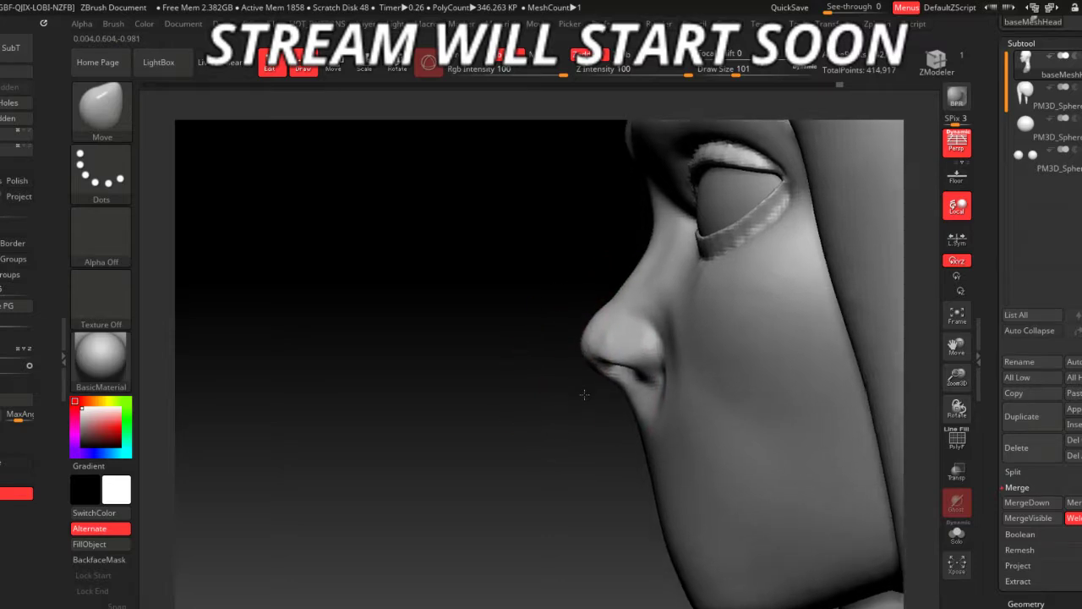
pyautogui.rightClick(603, 381)
pyautogui.moveTo(630, 382); pyautogui.dragTo(606, 381)
# - Sharpen the left nostril with the Move brush, then reduce it to size 41
pyautogui.moveTo(601, 387); pyautogui.dragTo(551, 391, button='right')
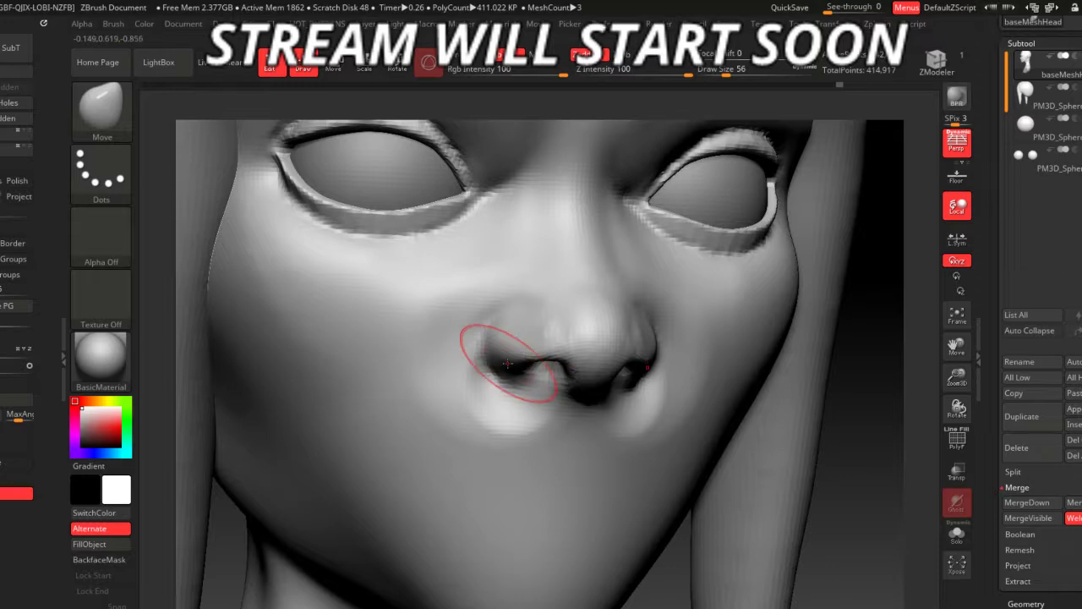
pyautogui.moveTo(507, 364); pyautogui.dragTo(518, 382)
pyautogui.moveTo(702, 476); pyautogui.dragTo(541, 393, button='right')
pyautogui.rightClick(541, 393)
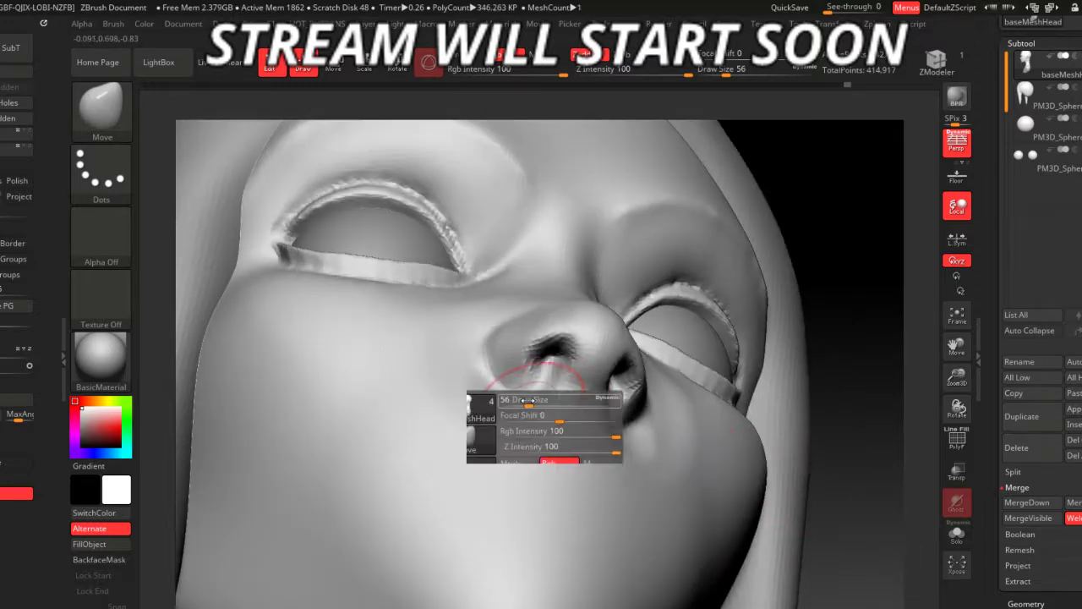
pyautogui.moveTo(549, 397); pyautogui.dragTo(528, 398)
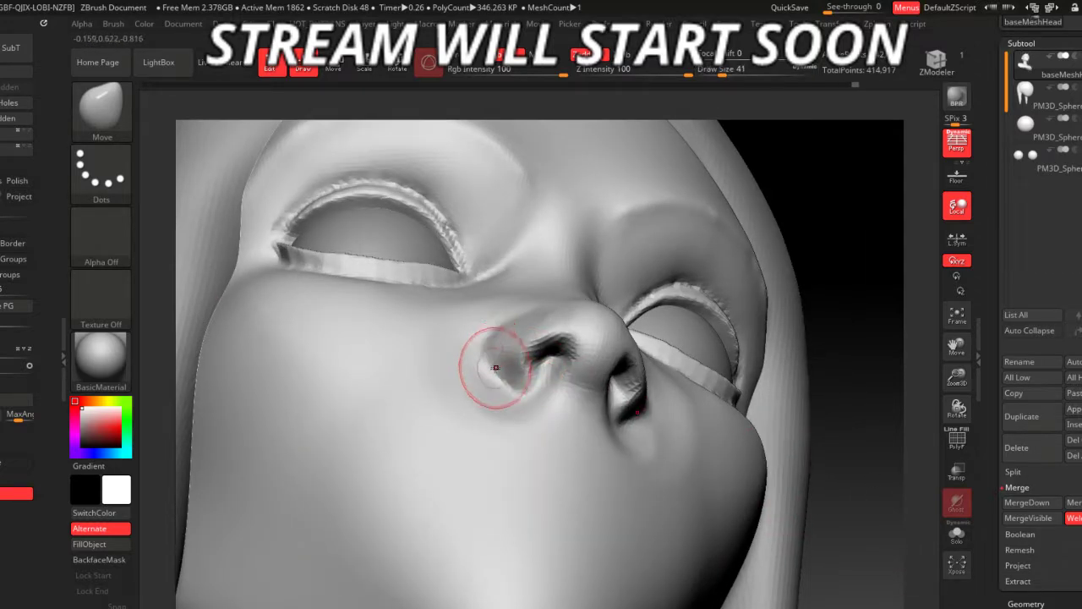
pyautogui.keyDown('shift'); pyautogui.moveTo(850, 448); pyautogui.dragTo(689, 545); pyautogui.keyUp('shift')
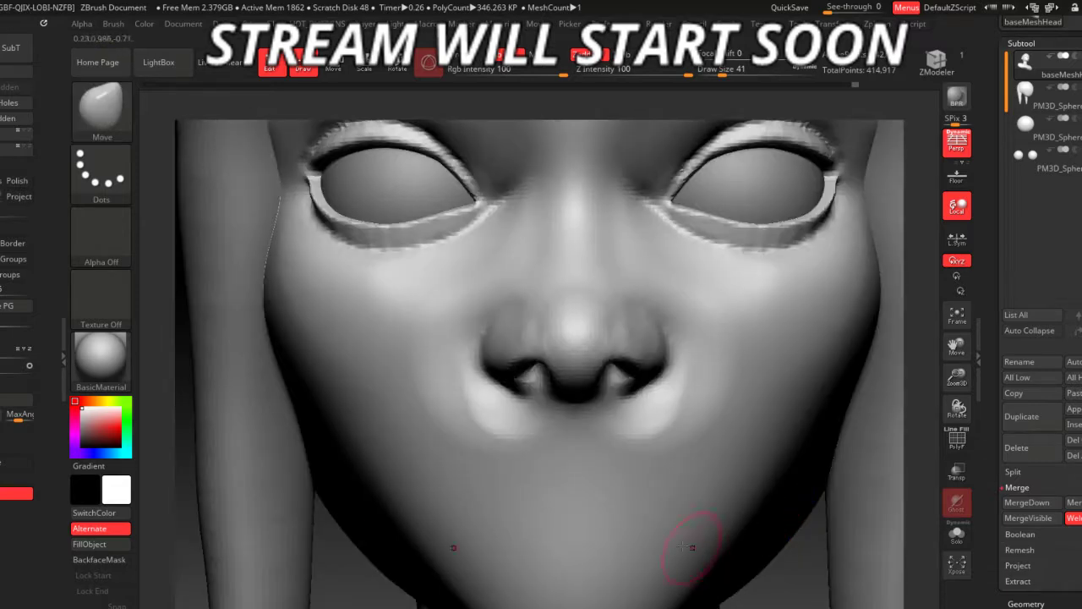
pyautogui.moveTo(756, 541); pyautogui.dragTo(414, 554)
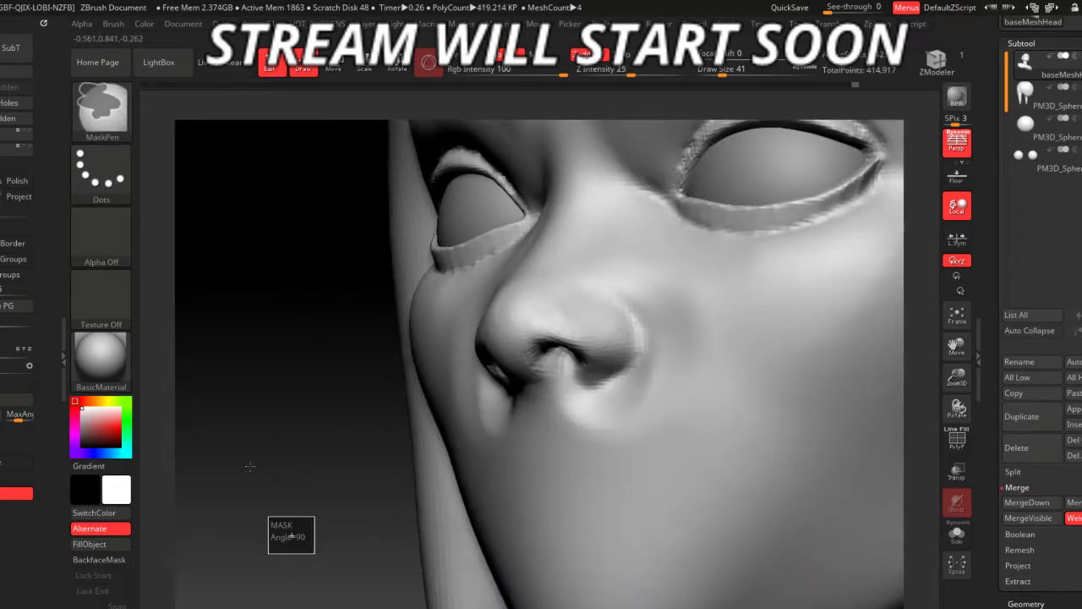
# - Smooth the sides of the nose, resizing the DamStandard brush and viewing each side
pyautogui.press('shift')
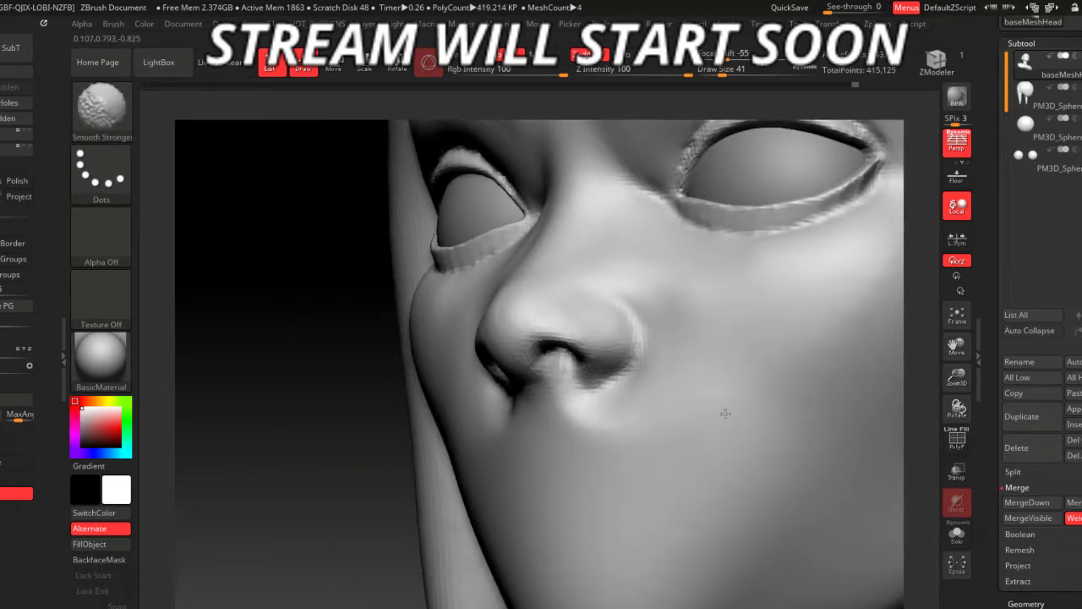
pyautogui.moveTo(350, 483); pyautogui.dragTo(392, 432)
pyautogui.press('b')
pyautogui.press('d')
pyautogui.press('s')
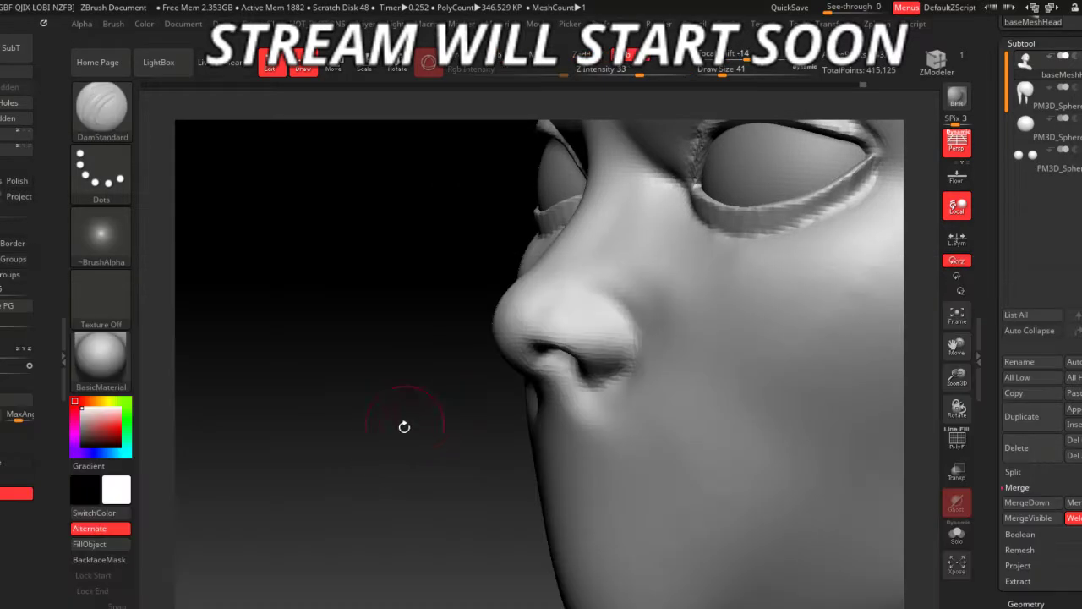
pyautogui.press('space')
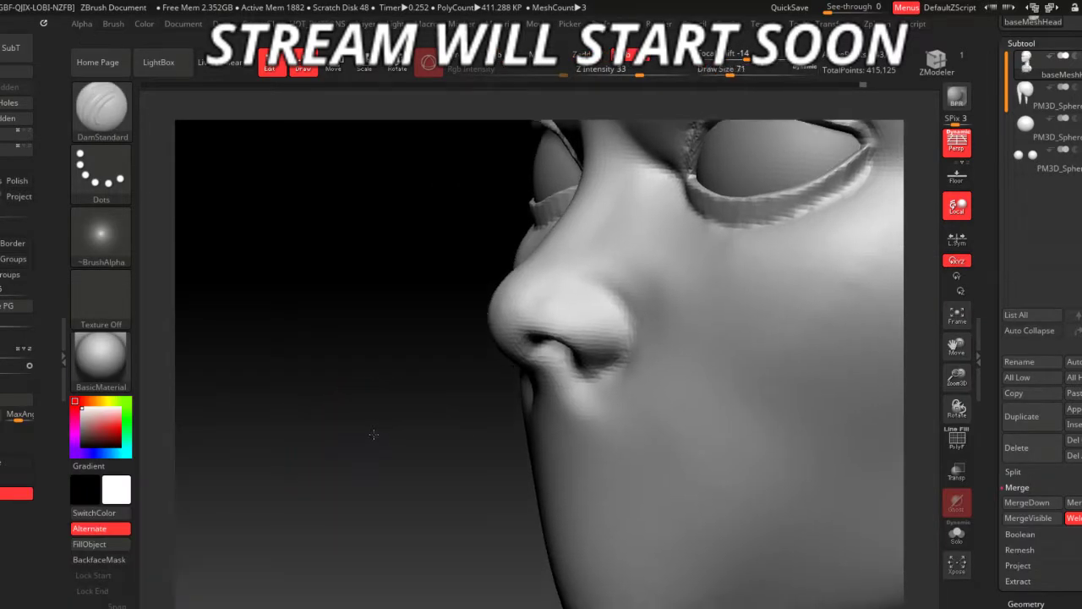
pyautogui.moveTo(369, 434)
pyautogui.mouseDown()
pyautogui.moveTo(354, 426)
pyautogui.moveTo(560, 362)
pyautogui.mouseUp()
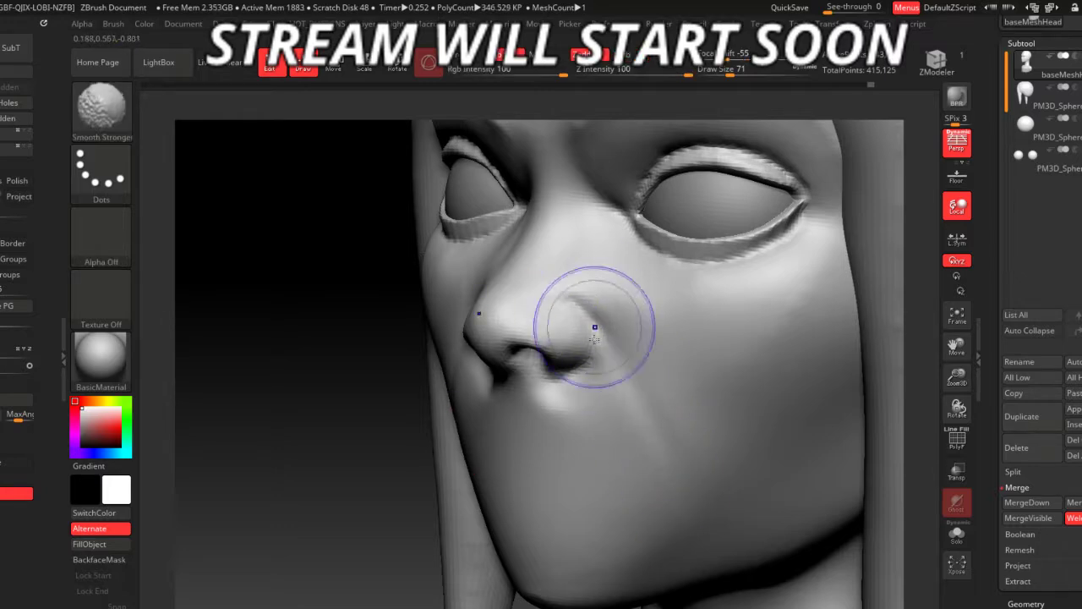
pyautogui.moveTo(562, 316); pyautogui.dragTo(551, 364, button='right')
pyautogui.press('[')
pyautogui.press('[')
pyautogui.press('[')
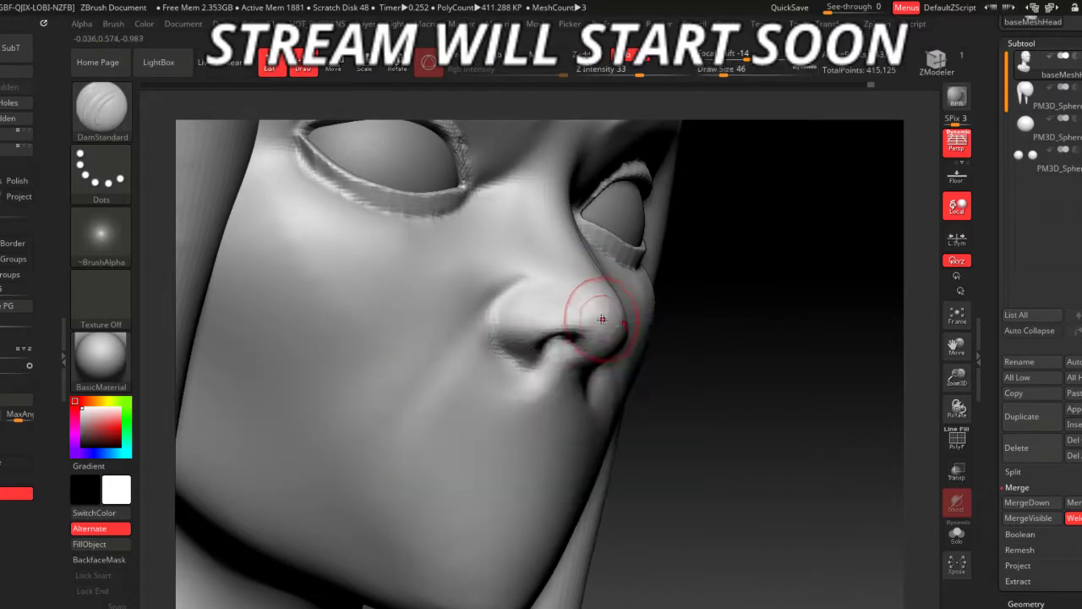
pyautogui.keyDown('shift'); pyautogui.moveTo(583, 311); pyautogui.dragTo(615, 319); pyautogui.keyUp('shift')
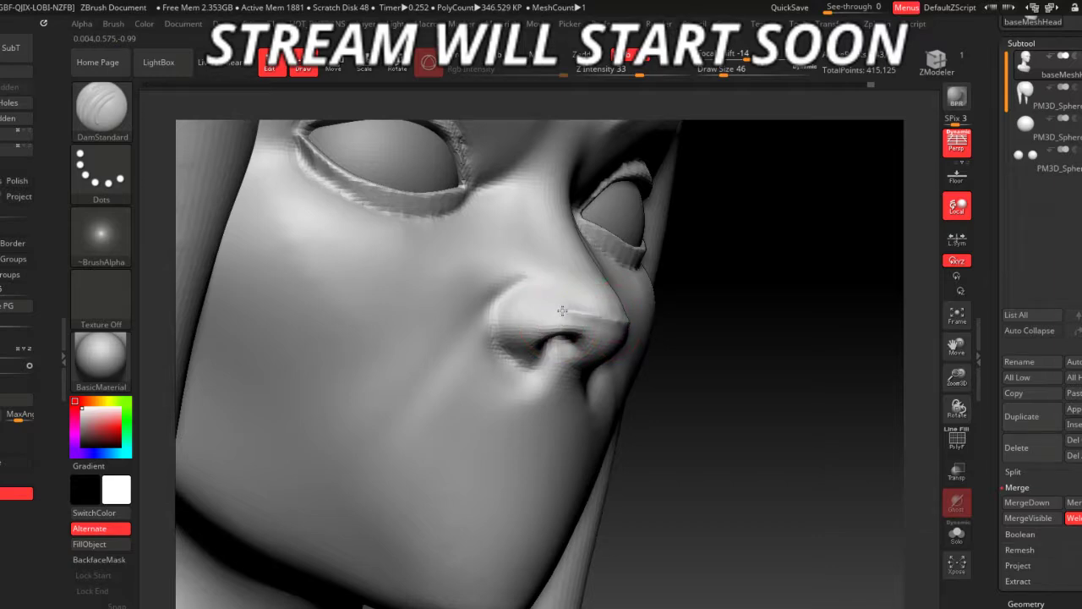
pyautogui.moveTo(684, 480)
pyautogui.mouseDown(button='right')
pyautogui.moveTo(524, 423)
pyautogui.moveTo(382, 350)
pyautogui.moveTo(393, 378)
pyautogui.moveTo(456, 355)
pyautogui.mouseUp(button='right')
# - Set up ClayBuildup with a brush sized to fit over the nose
pyautogui.press('b')
pyautogui.press('c')
pyautogui.press('b')
pyautogui.rightClick(706, 382)
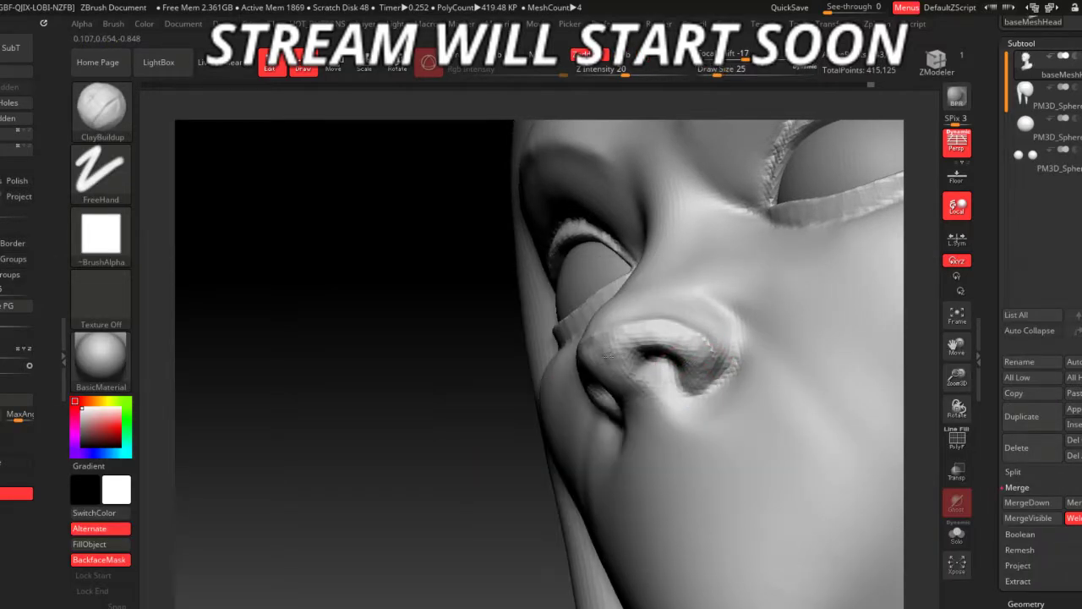
pyautogui.keyDown('shift'); pyautogui.moveTo(519, 401); pyautogui.dragTo(530, 409, button='right'); pyautogui.keyUp('shift')
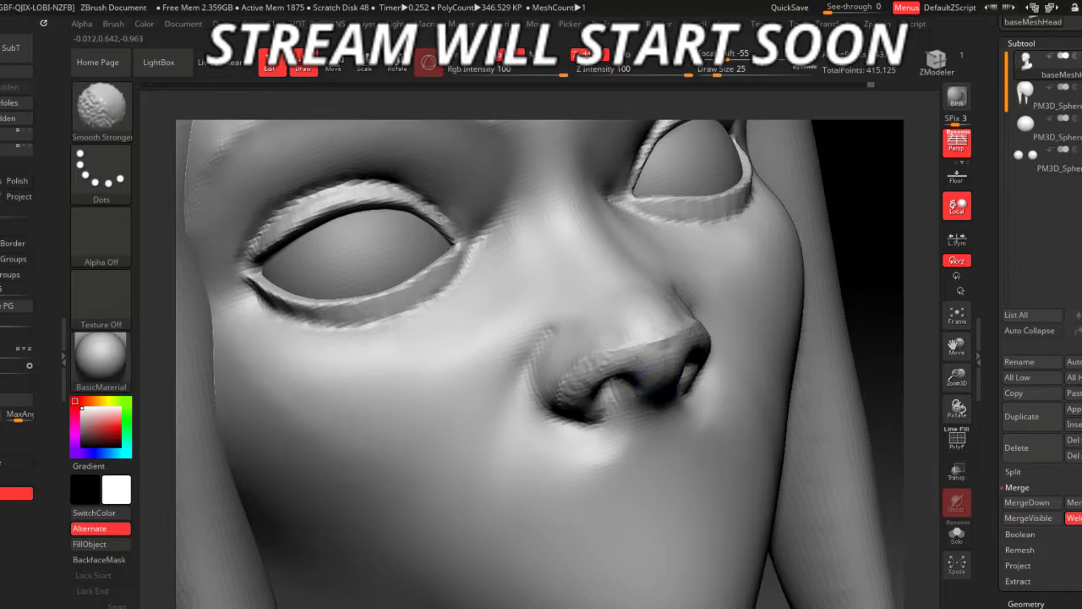
pyautogui.moveTo(845, 372)
pyautogui.mouseDown()
pyautogui.moveTo(862, 367)
pyautogui.moveTo(786, 425)
pyautogui.mouseUp()
pyautogui.press('space')
pyautogui.moveTo(541, 338); pyautogui.dragTo(571, 338)
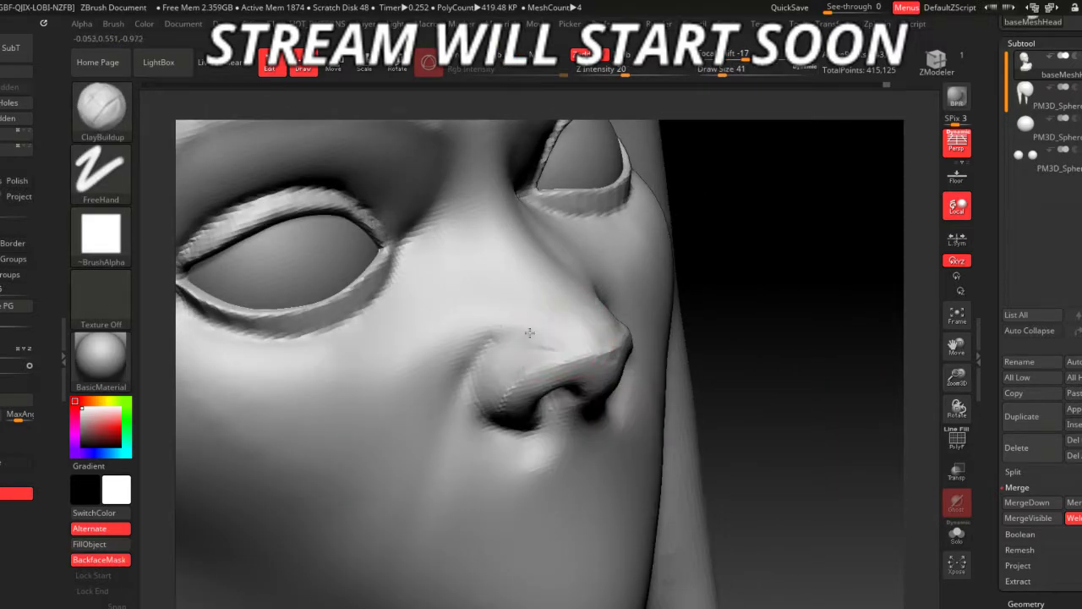
# - Build up the ridge along the nose bridge, then check the whole head from below
pyautogui.moveTo(515, 262); pyautogui.dragTo(491, 207)
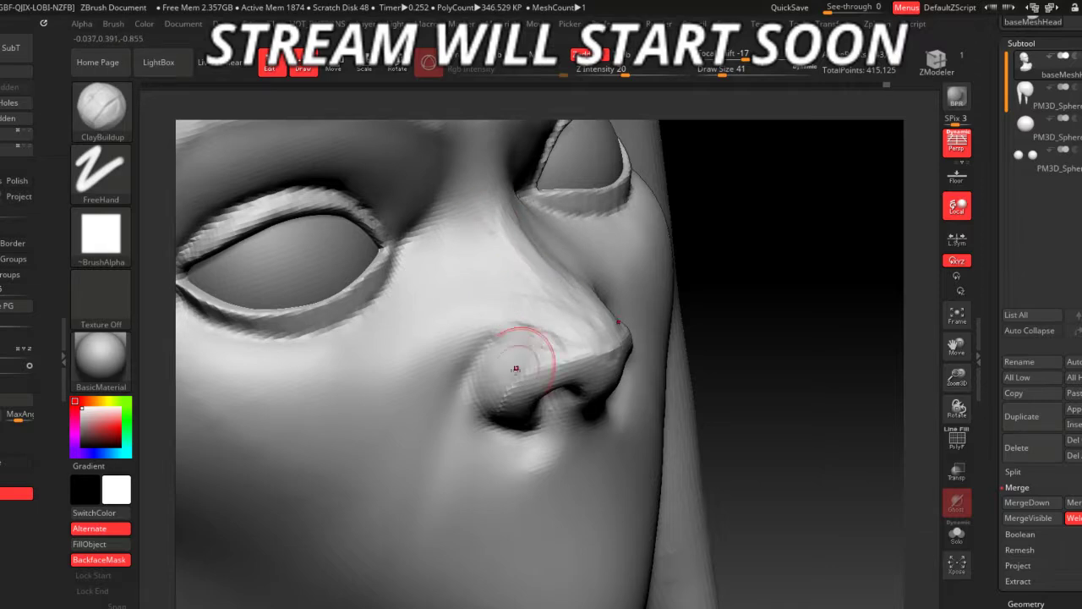
pyautogui.press('shift')
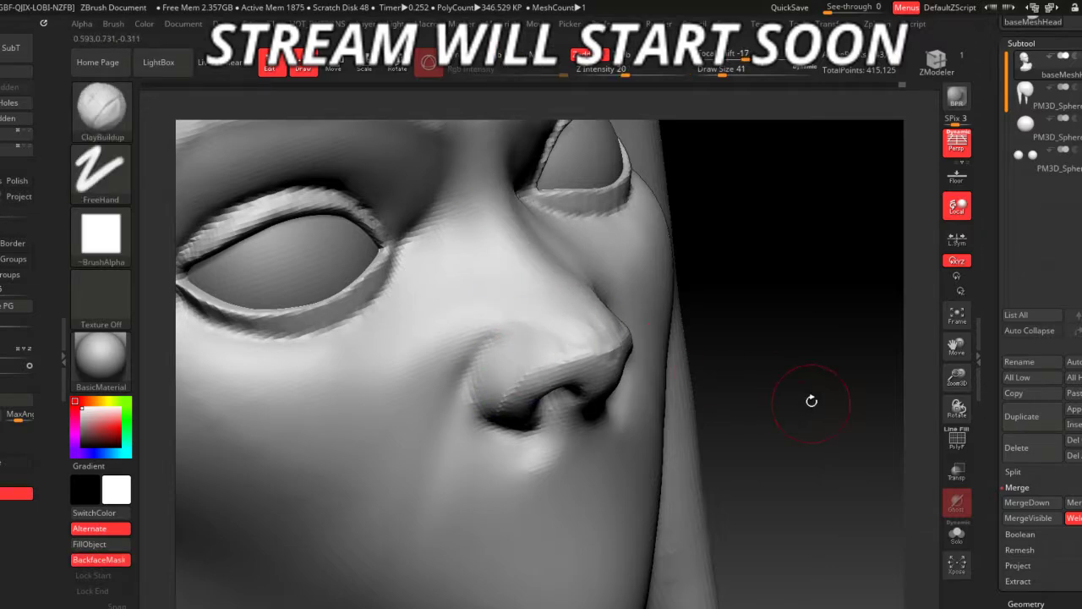
pyautogui.press('f')
pyautogui.keyDown('shift'); pyautogui.moveTo(809, 393); pyautogui.dragTo(755, 290); pyautogui.keyUp('shift')
pyautogui.moveTo(764, 412)
pyautogui.mouseDown()
pyautogui.moveTo(794, 366)
pyautogui.moveTo(780, 356)
pyautogui.mouseUp()
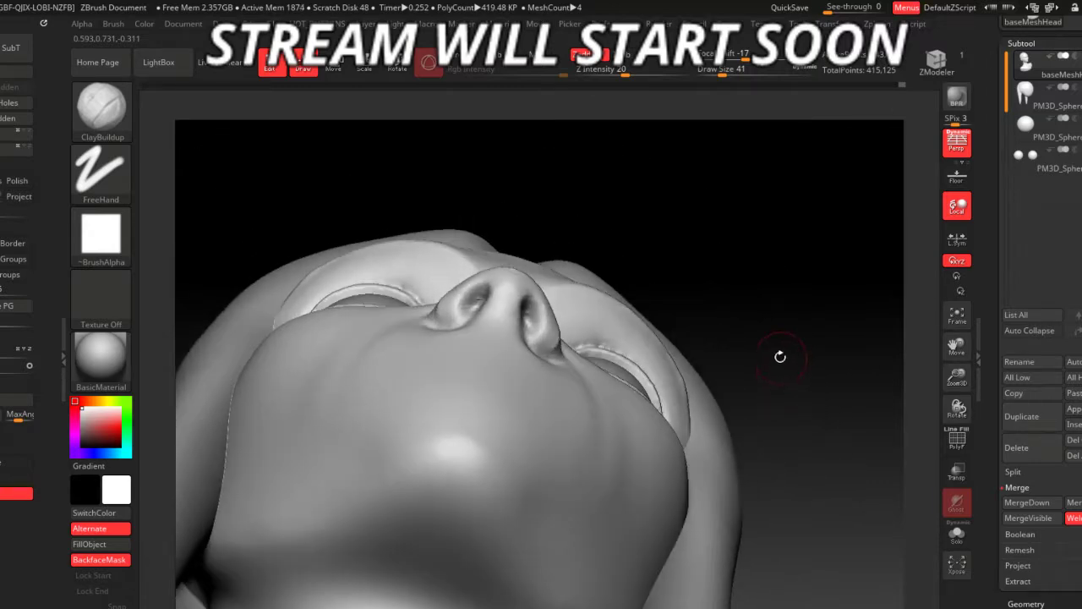
# - Select the Move brush and view the head at a three-quarter angle
pyautogui.press('b')
pyautogui.press('m')
pyautogui.press('v')
pyautogui.press('space')
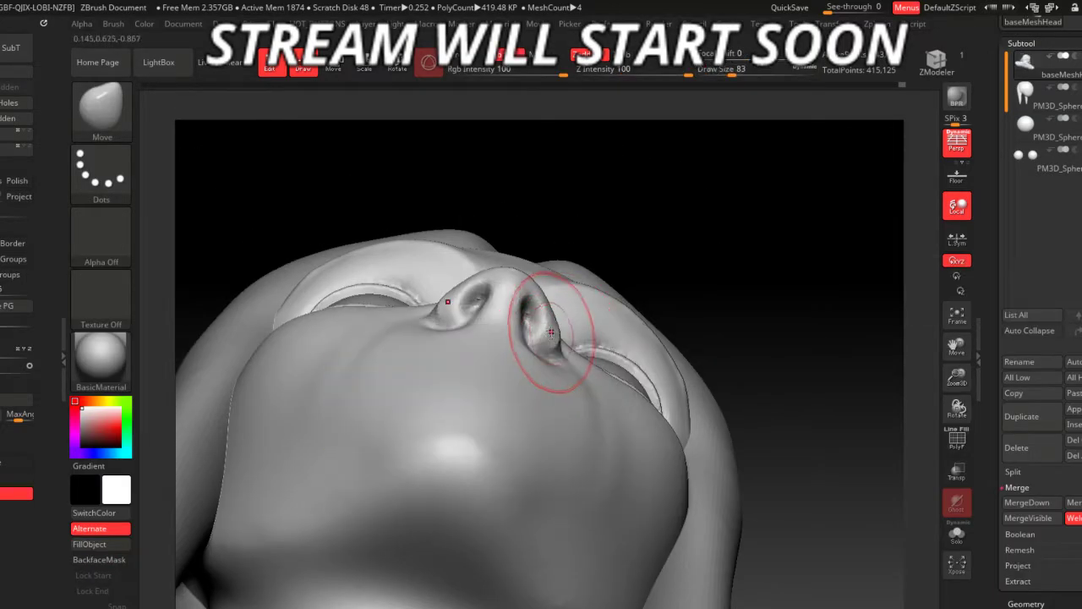
pyautogui.keyDown('shift'); pyautogui.moveTo(546, 336); pyautogui.dragTo(441, 347, button='right'); pyautogui.keyUp('shift')
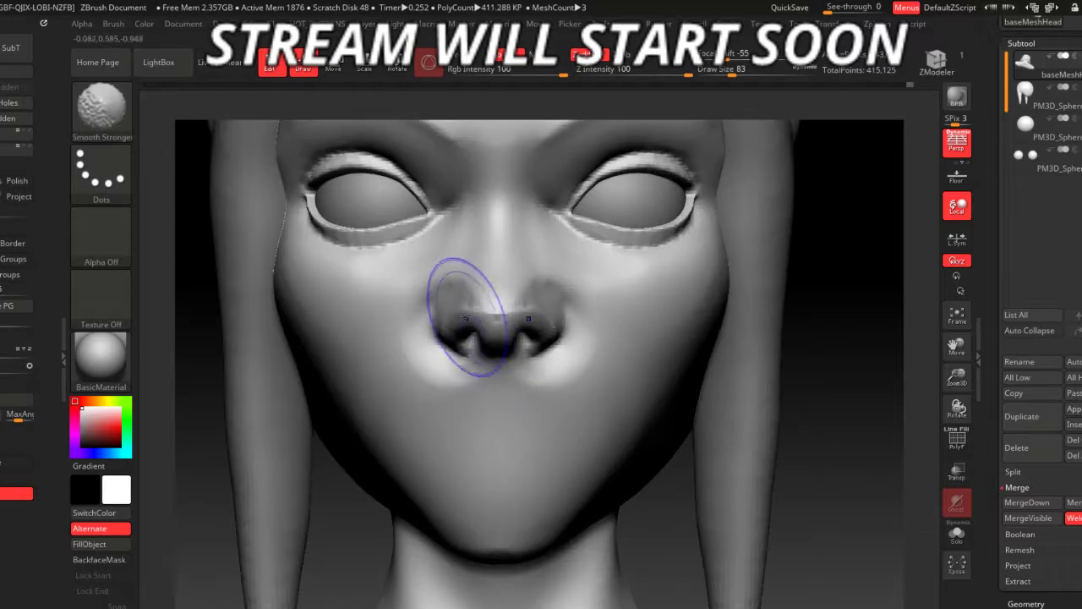
pyautogui.moveTo(845, 502); pyautogui.dragTo(383, 459)
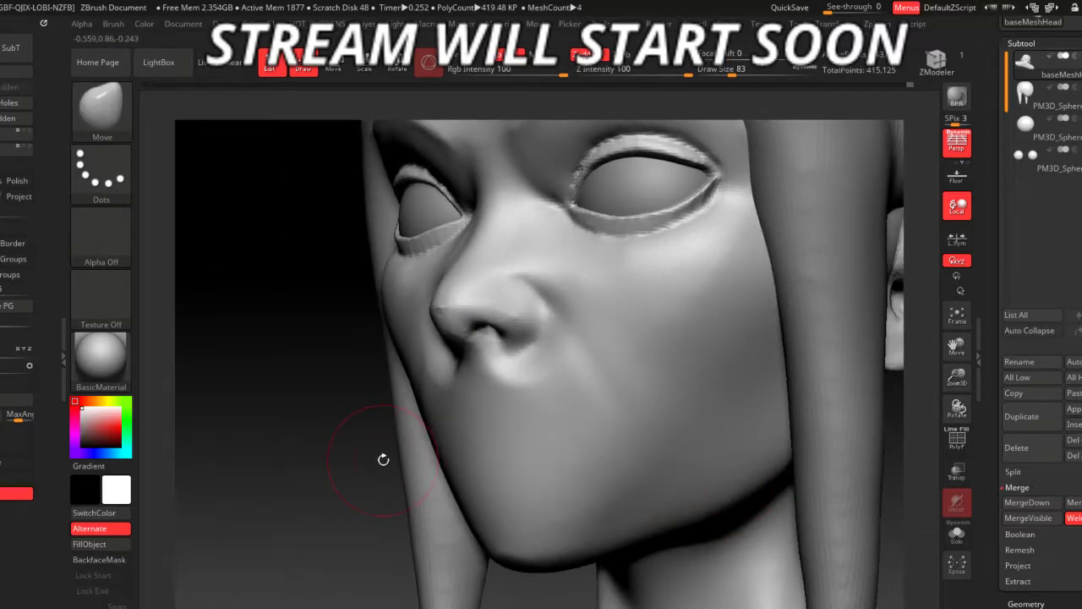
# - Set up a smaller DamStandard brush and view the nose in side profile
pyautogui.press('b')
pyautogui.press('d')
pyautogui.press('s')
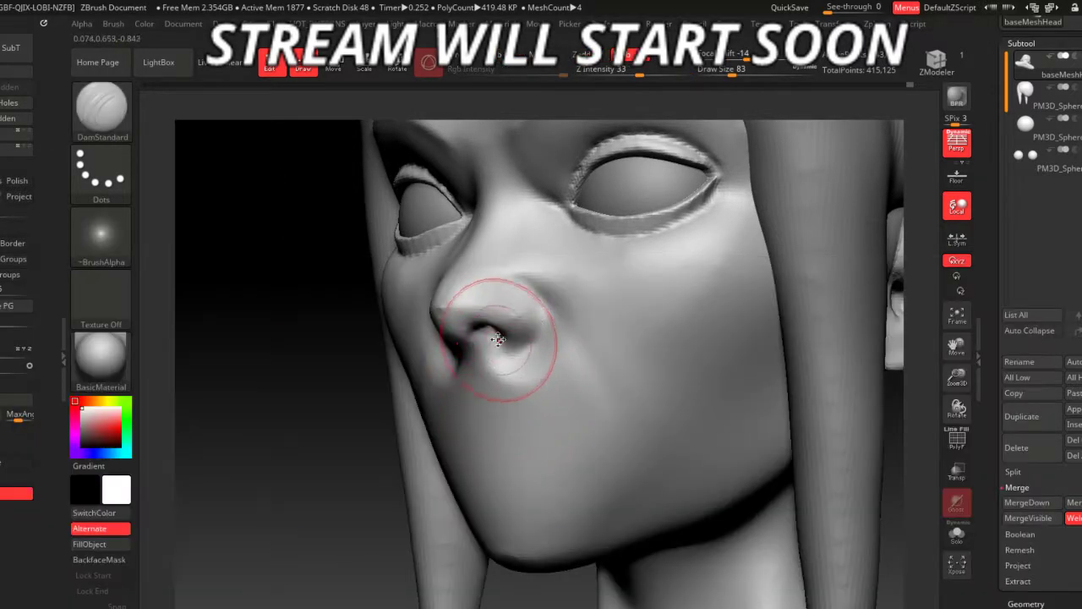
pyautogui.press('space')
pyautogui.moveTo(498, 339); pyautogui.dragTo(495, 340)
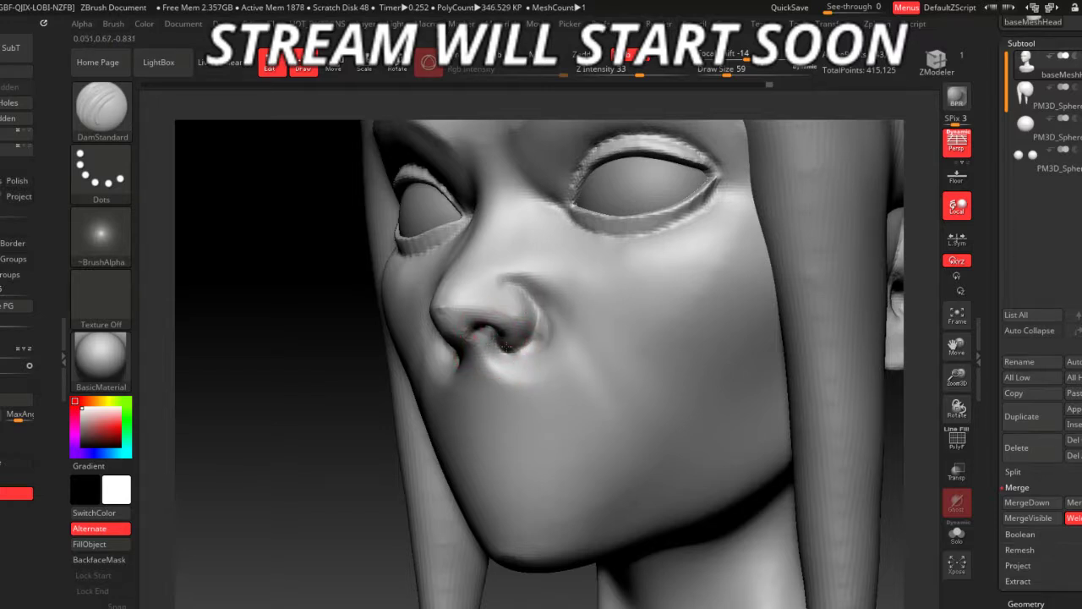
pyautogui.moveTo(339, 396); pyautogui.dragTo(384, 380)
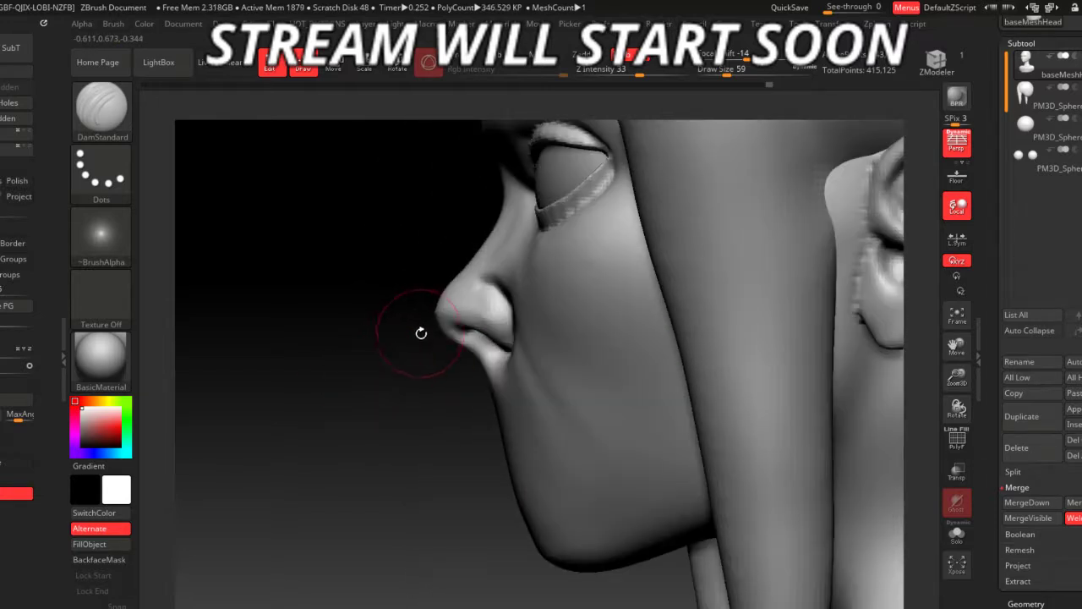
# - Set up a larger Move brush, checking the nose from front and side
pyautogui.press('b')
pyautogui.press('m')
pyautogui.press('v')
pyautogui.press('space')
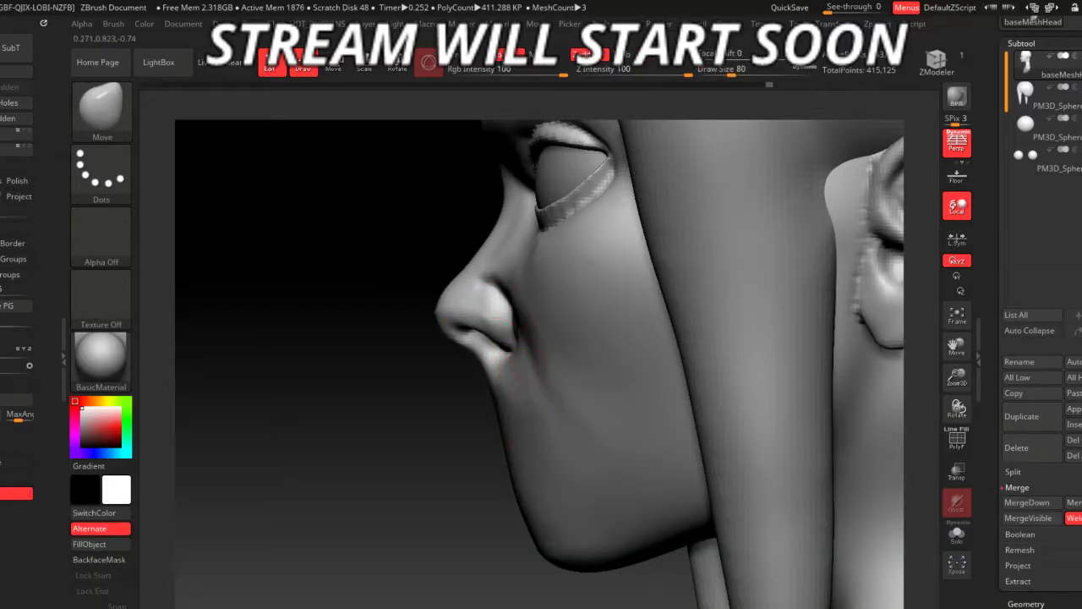
pyautogui.press('space')
pyautogui.press('shift')
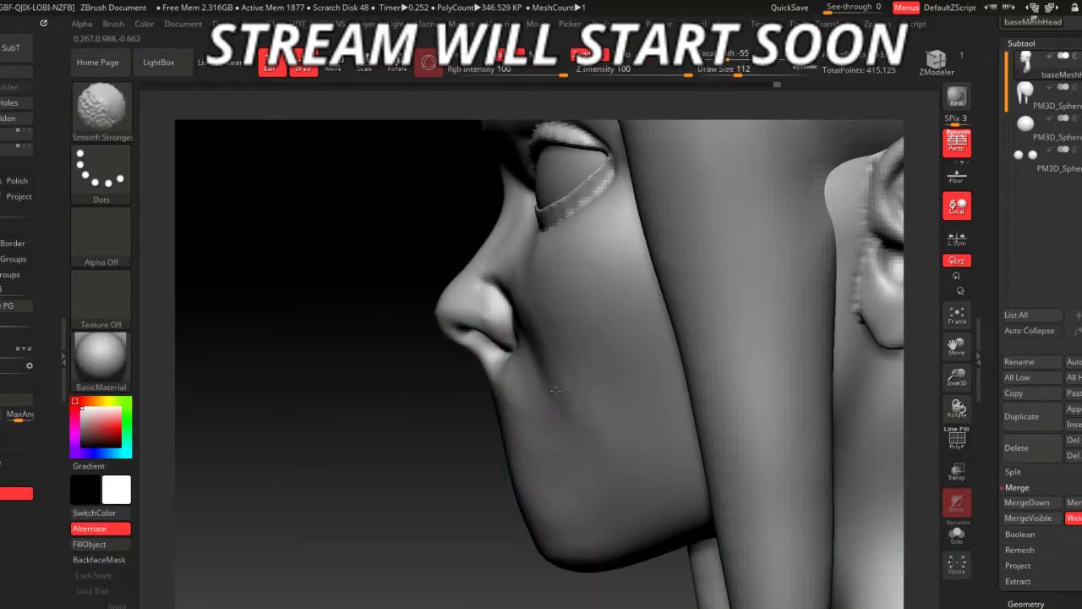
pyautogui.moveTo(507, 410); pyautogui.dragTo(452, 398, button='right')
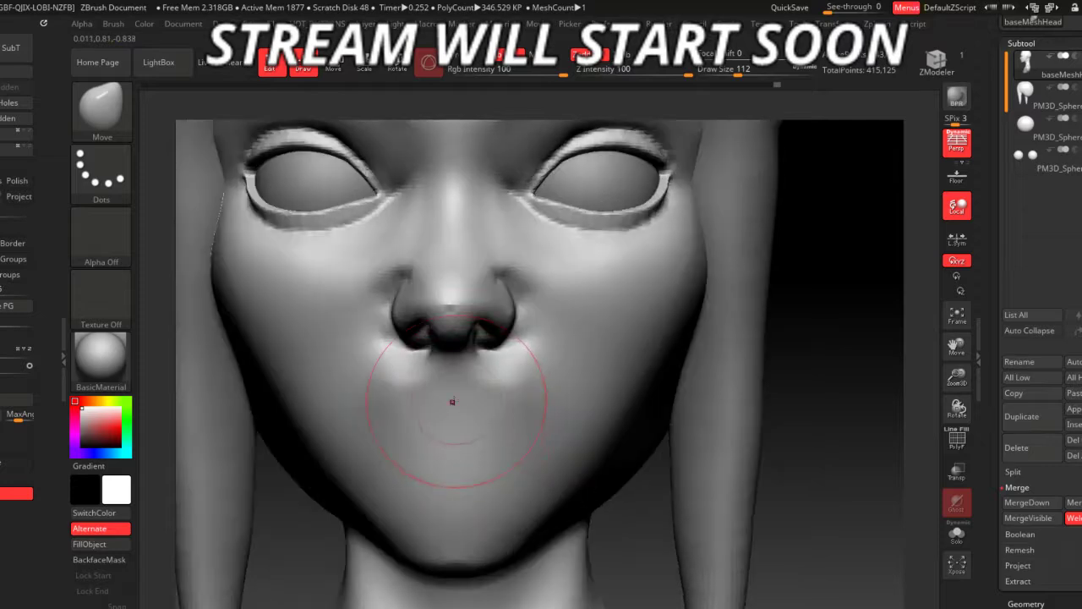
pyautogui.moveTo(558, 443); pyautogui.dragTo(485, 402, button='right')
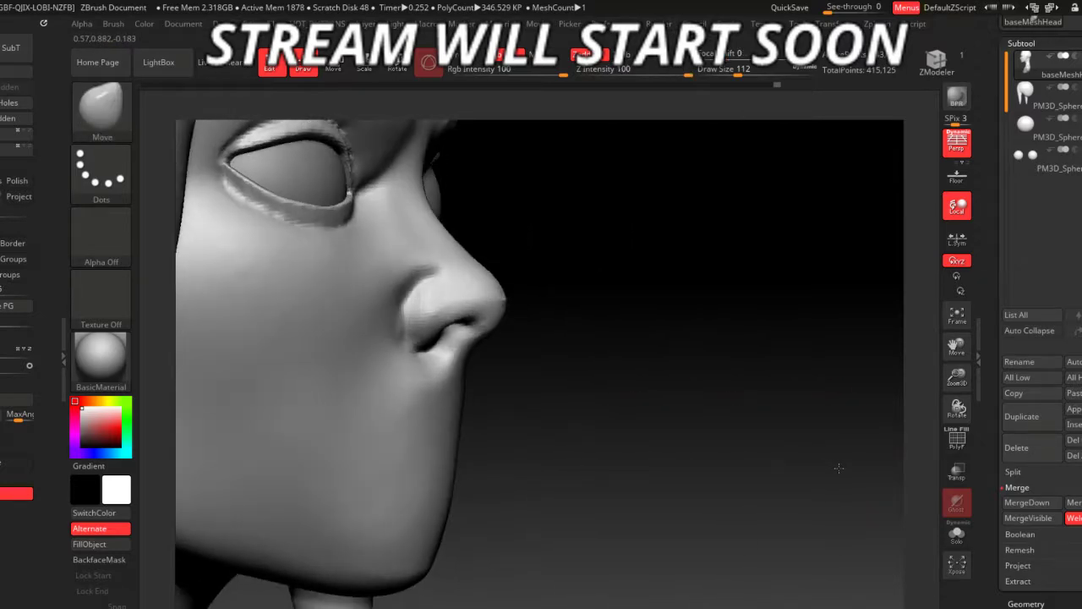
# - Smooth the area below the nose and reshape the nostril wing
pyautogui.press('space')
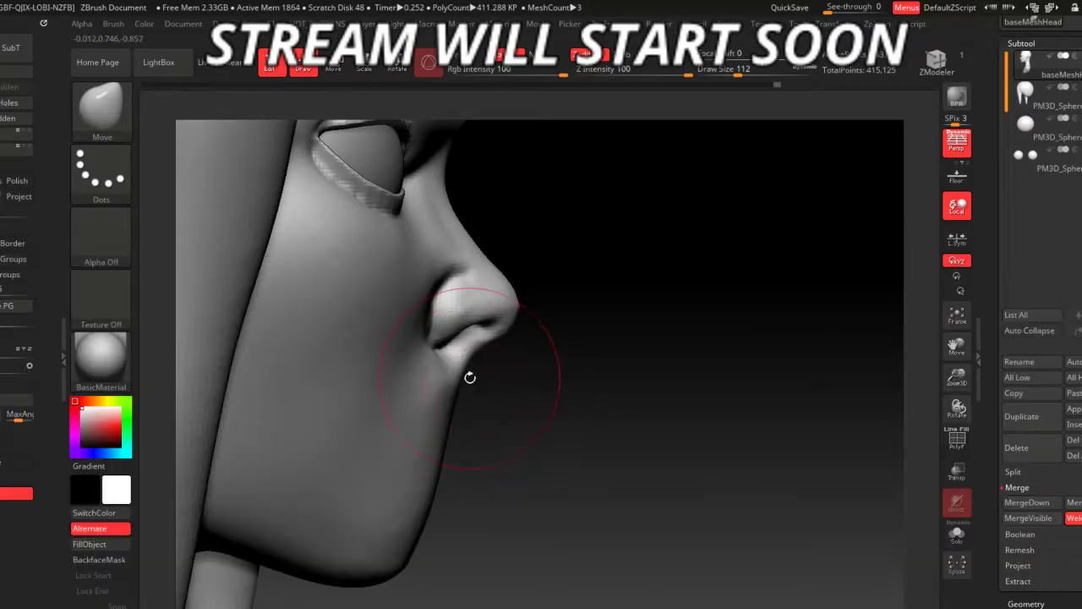
pyautogui.press('space')
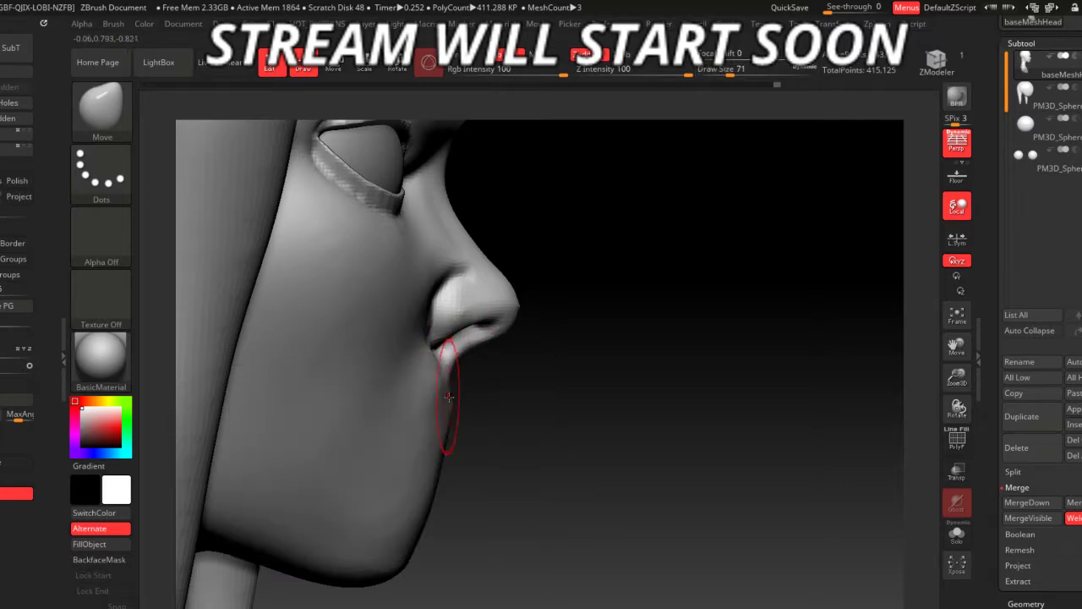
pyautogui.moveTo(448, 397); pyautogui.dragTo(437, 429, button='right')
pyautogui.keyDown('shift'); pyautogui.moveTo(529, 515); pyautogui.dragTo(595, 538, button='right'); pyautogui.keyUp('shift')
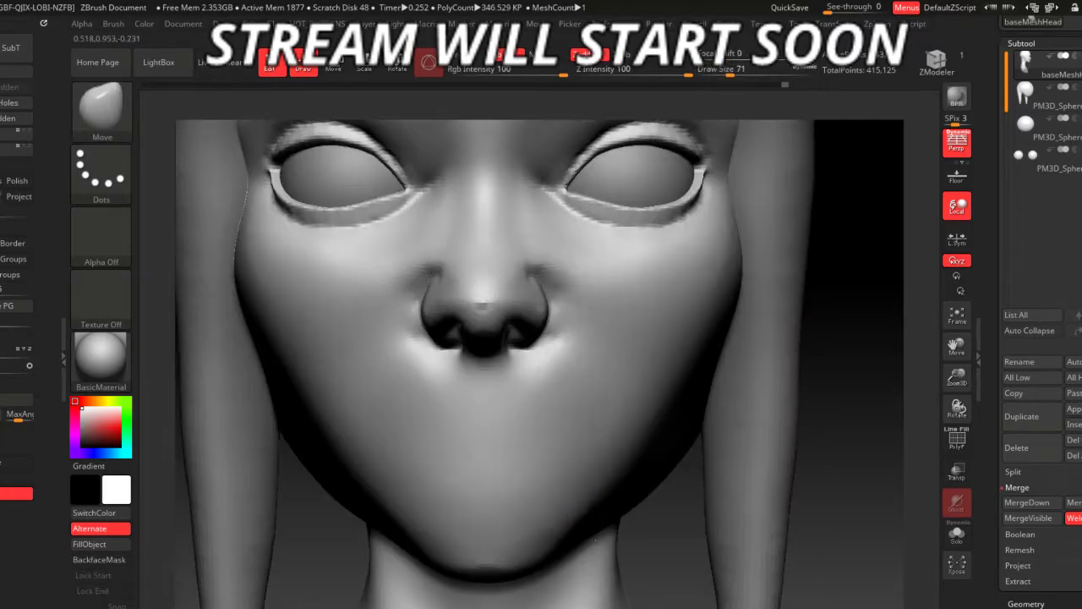
pyautogui.moveTo(666, 538); pyautogui.dragTo(598, 505, button='right')
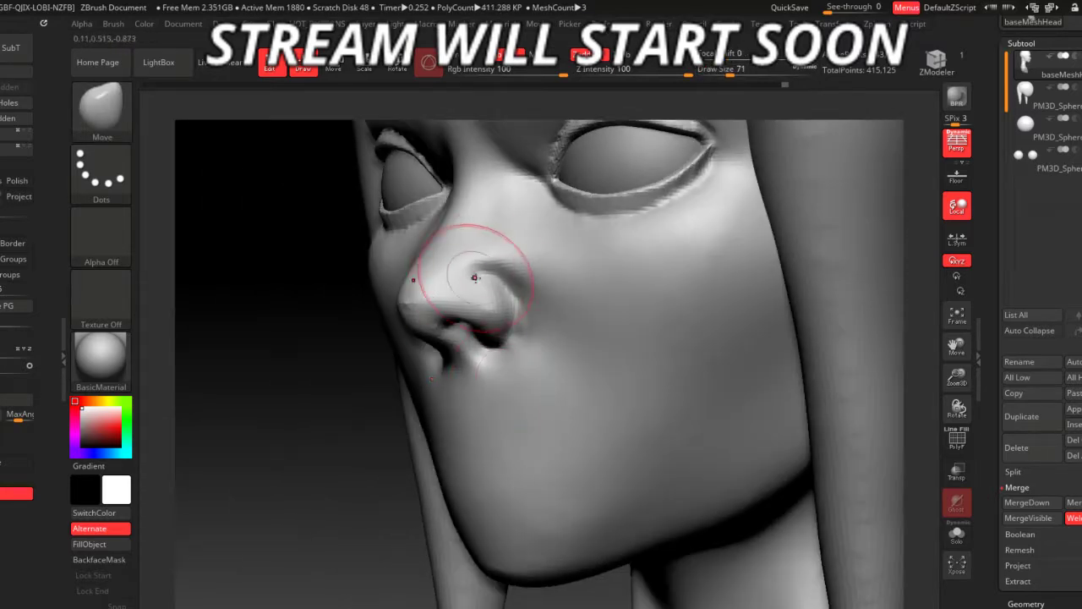
pyautogui.moveTo(509, 301); pyautogui.dragTo(515, 298)
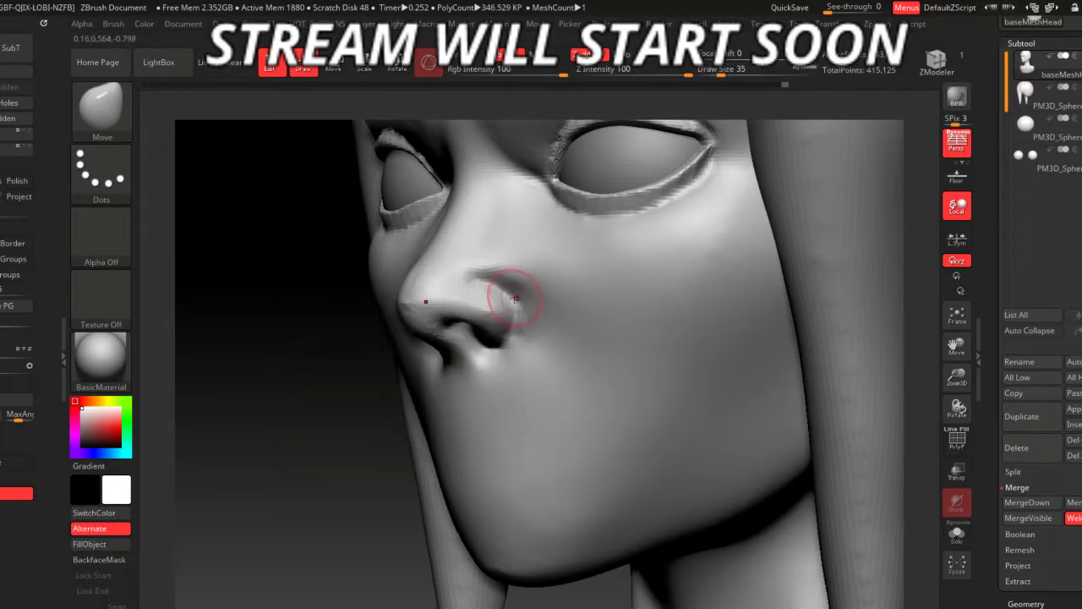
pyautogui.press('shift')
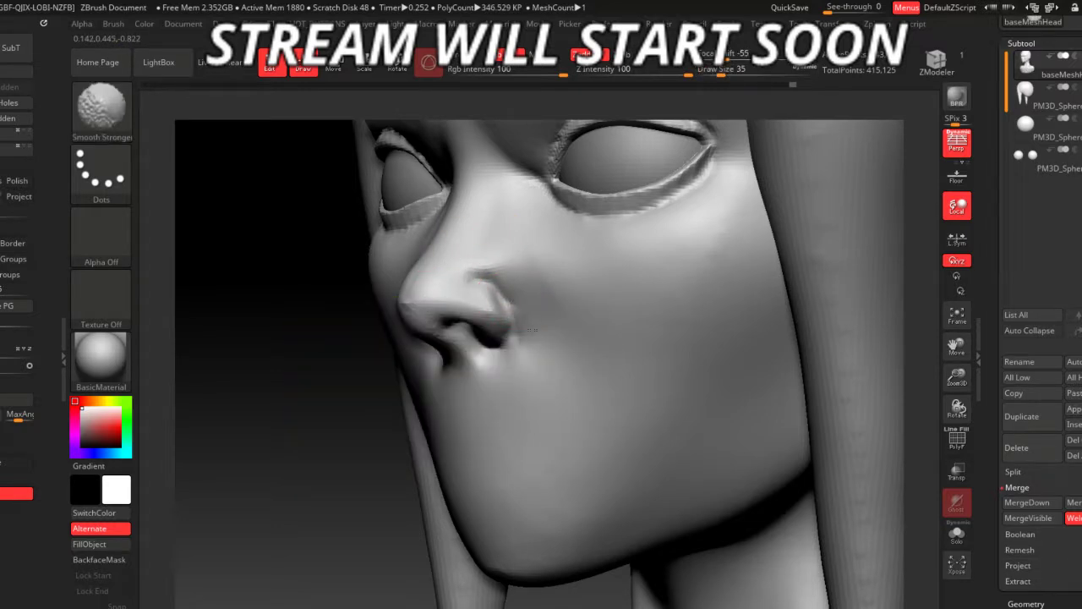
# - Orbit around the head and enlarge the sculpting brush
pyautogui.moveTo(271, 295)
pyautogui.mouseDown()
pyautogui.moveTo(567, 420)
pyautogui.moveTo(589, 459)
pyautogui.moveTo(448, 334)
pyautogui.mouseUp()
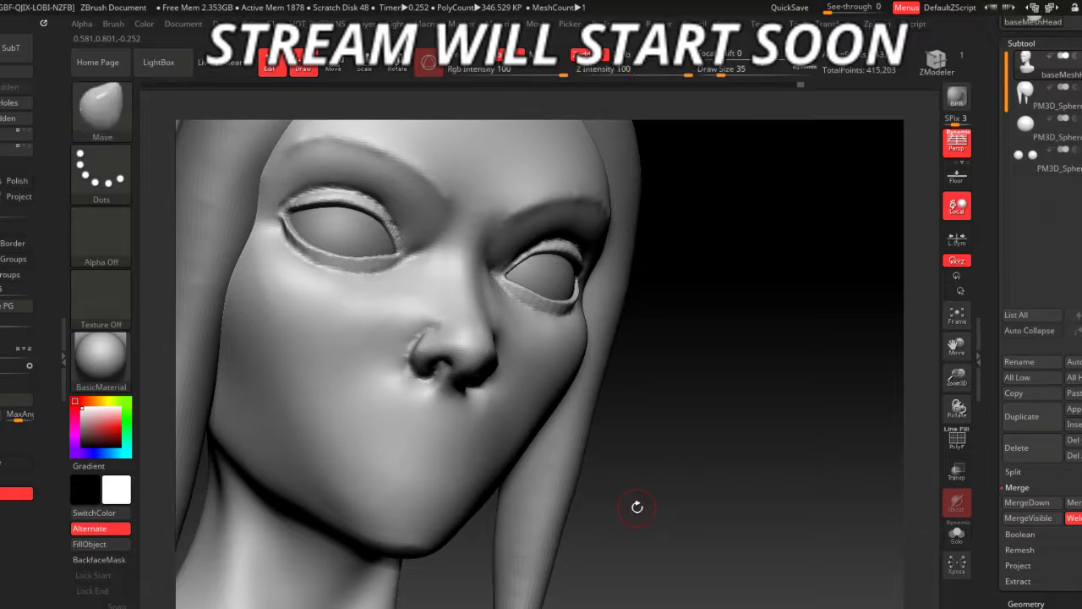
pyautogui.moveTo(634, 505)
pyautogui.mouseDown()
pyautogui.moveTo(650, 538)
pyautogui.moveTo(664, 523)
pyautogui.mouseUp()
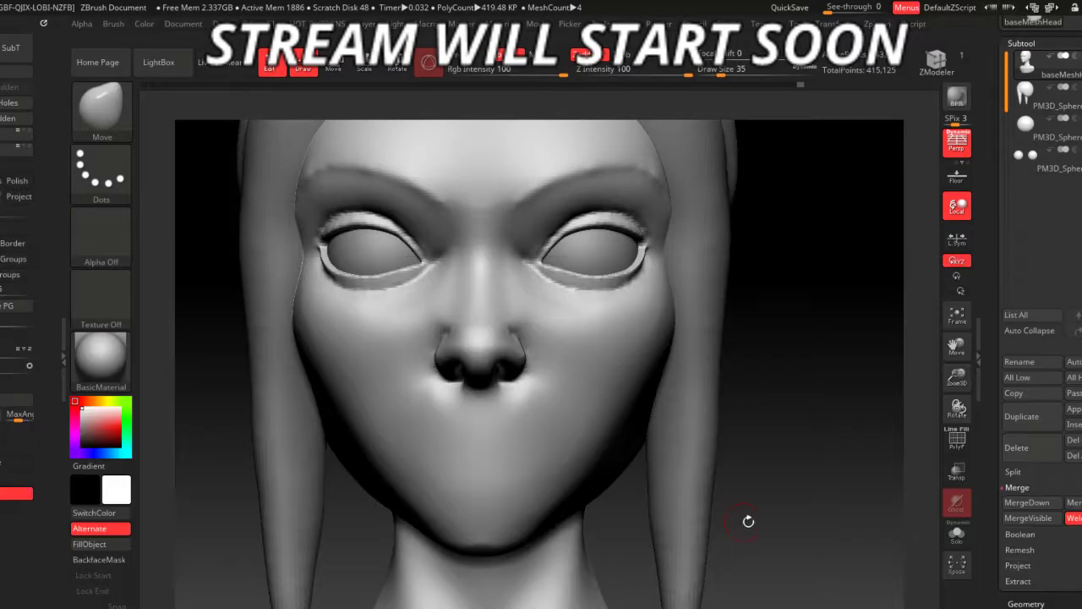
pyautogui.moveTo(748, 520); pyautogui.dragTo(460, 334)
pyautogui.press('space')
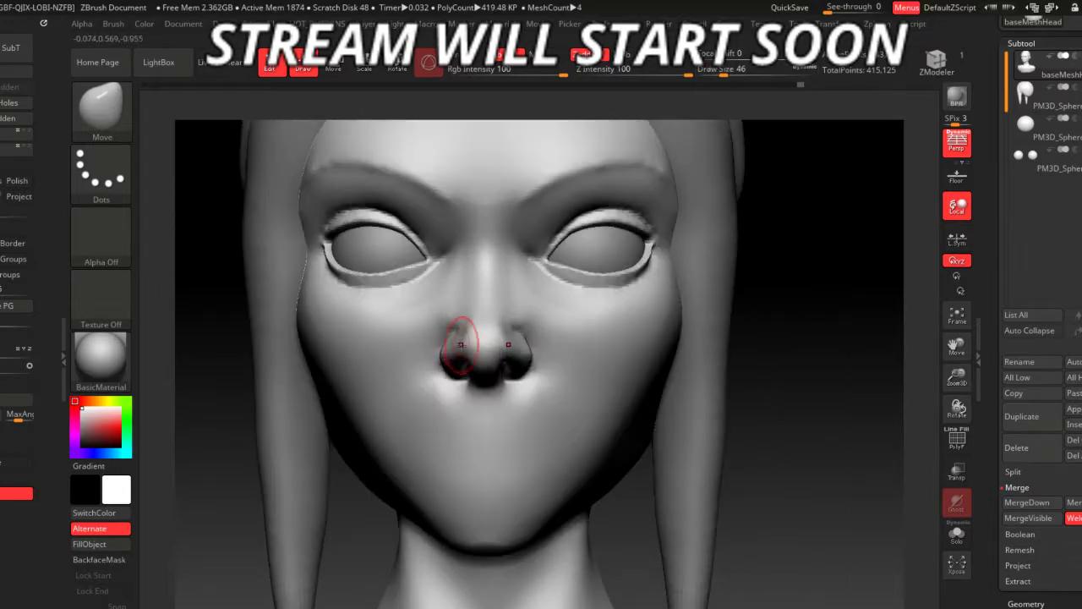
pyautogui.moveTo(748, 486); pyautogui.dragTo(786, 507)
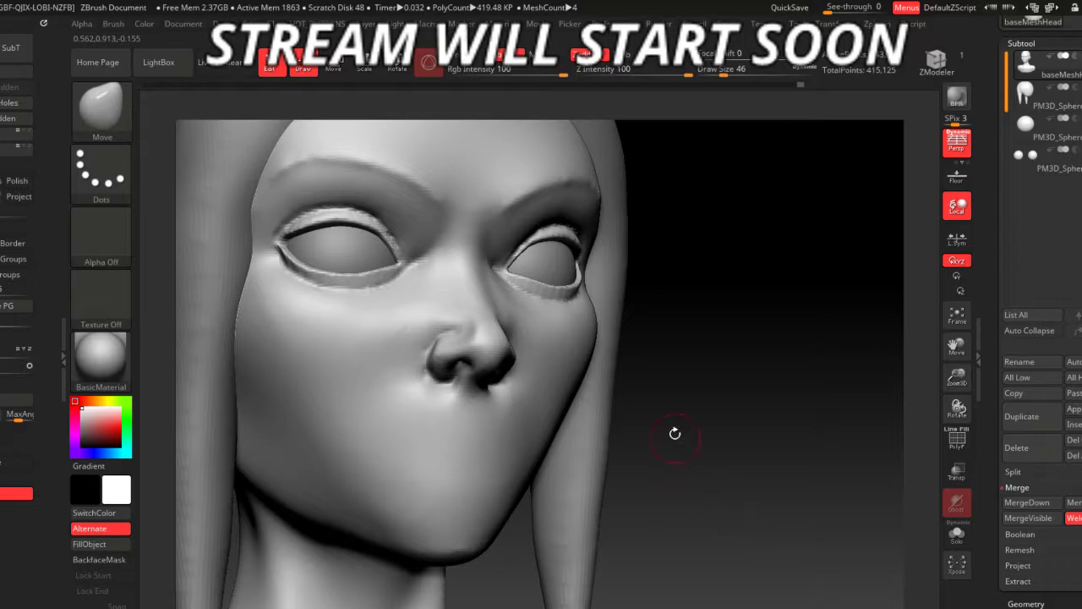
# - Build up clay just above the nostril and on the nose with ClayBuildup
pyautogui.press('b')
pyautogui.press('c')
pyautogui.press('b')
pyautogui.moveTo(461, 315); pyautogui.dragTo(465, 363)
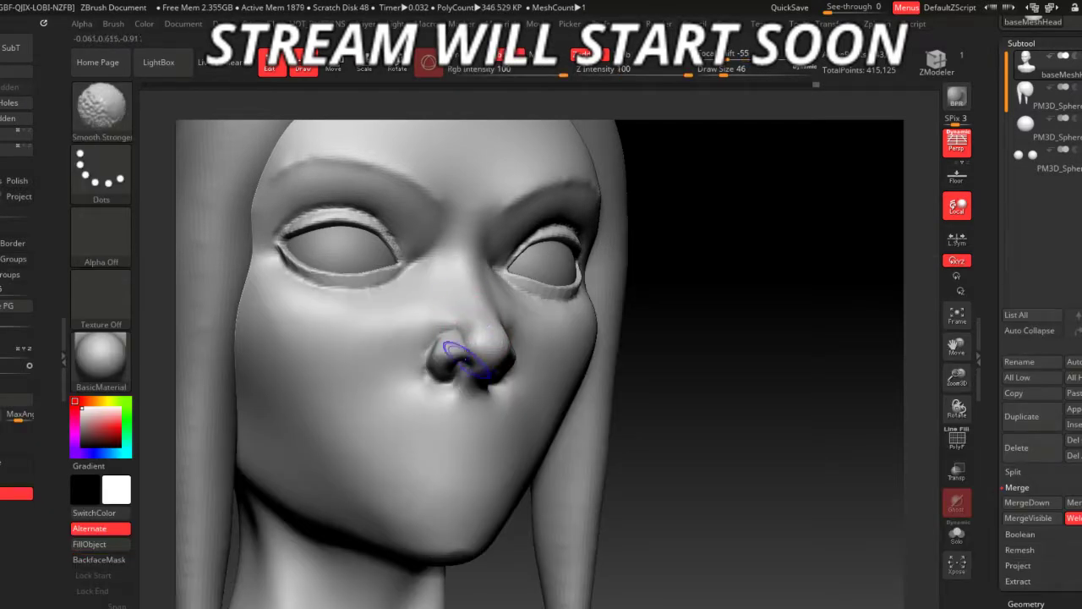
pyautogui.moveTo(660, 507)
pyautogui.mouseDown()
pyautogui.moveTo(693, 524)
pyautogui.moveTo(682, 548)
pyautogui.moveTo(642, 474)
pyautogui.mouseUp()
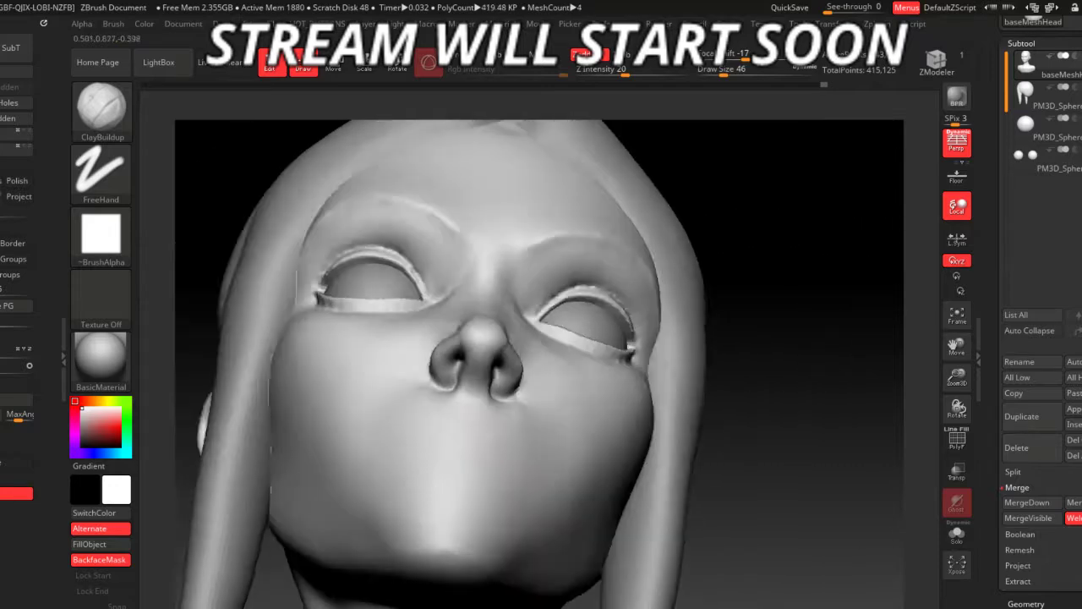
pyautogui.moveTo(329, 430); pyautogui.dragTo(294, 357)
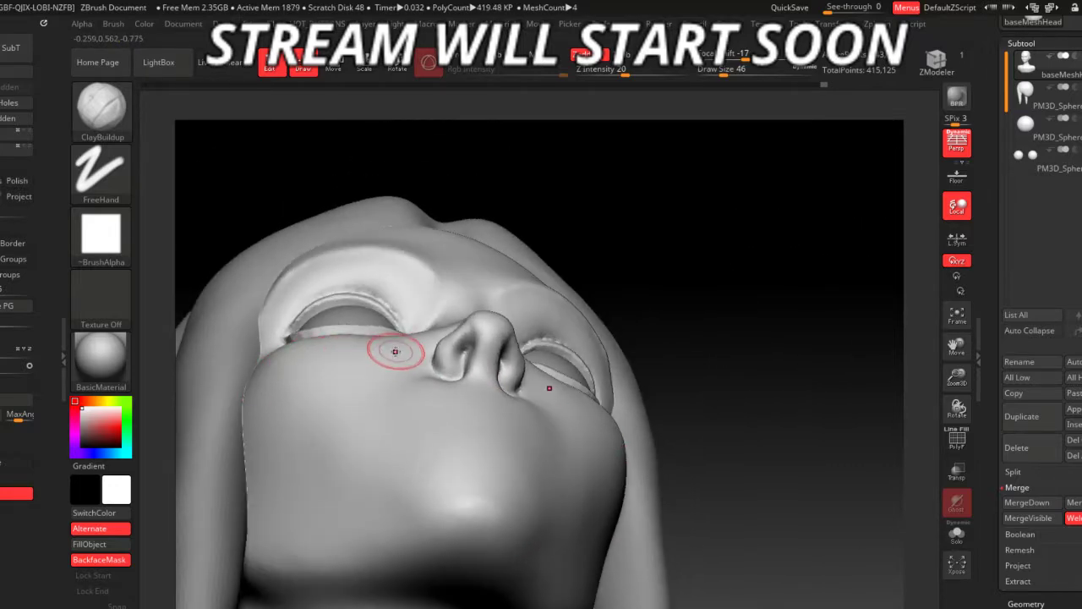
# - Set up an enlarged Move brush, inspecting the nose from side, front and below
pyautogui.press('b')
pyautogui.press('m')
pyautogui.press('v')
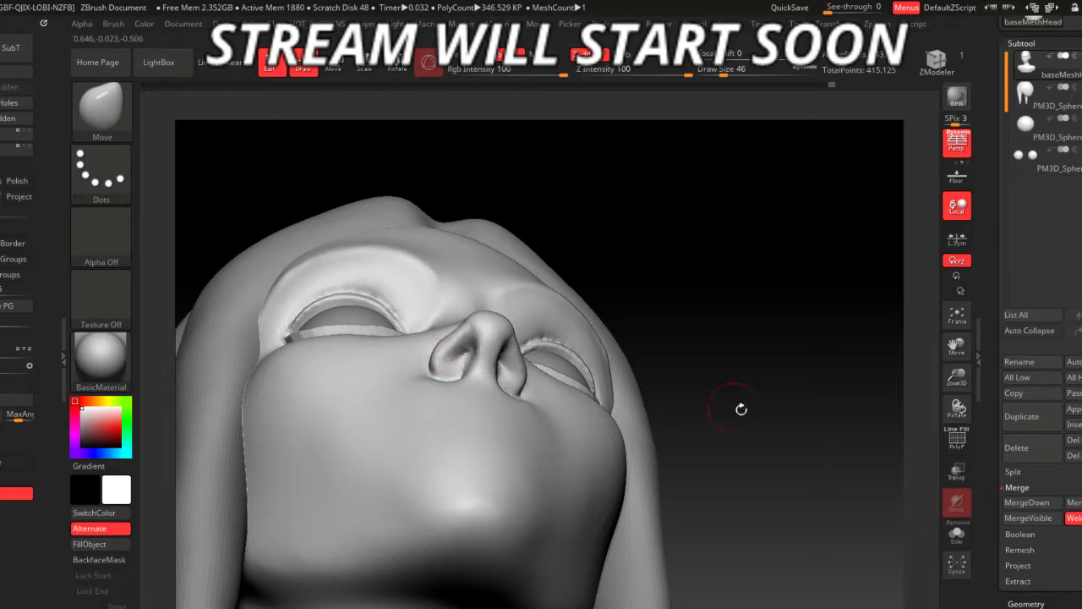
pyautogui.moveTo(740, 409)
pyautogui.mouseDown()
pyautogui.moveTo(801, 543)
pyautogui.moveTo(682, 526)
pyautogui.moveTo(681, 456)
pyautogui.mouseUp()
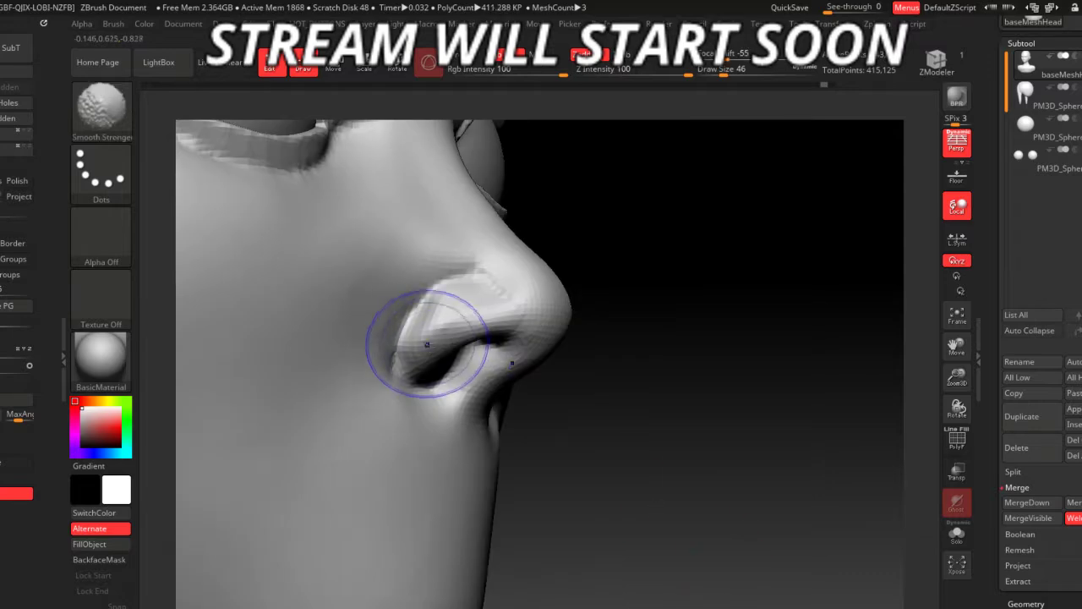
pyautogui.moveTo(633, 522)
pyautogui.mouseDown()
pyautogui.moveTo(556, 457)
pyautogui.moveTo(551, 471)
pyautogui.moveTo(652, 442)
pyautogui.moveTo(685, 476)
pyautogui.moveTo(498, 335)
pyautogui.mouseUp()
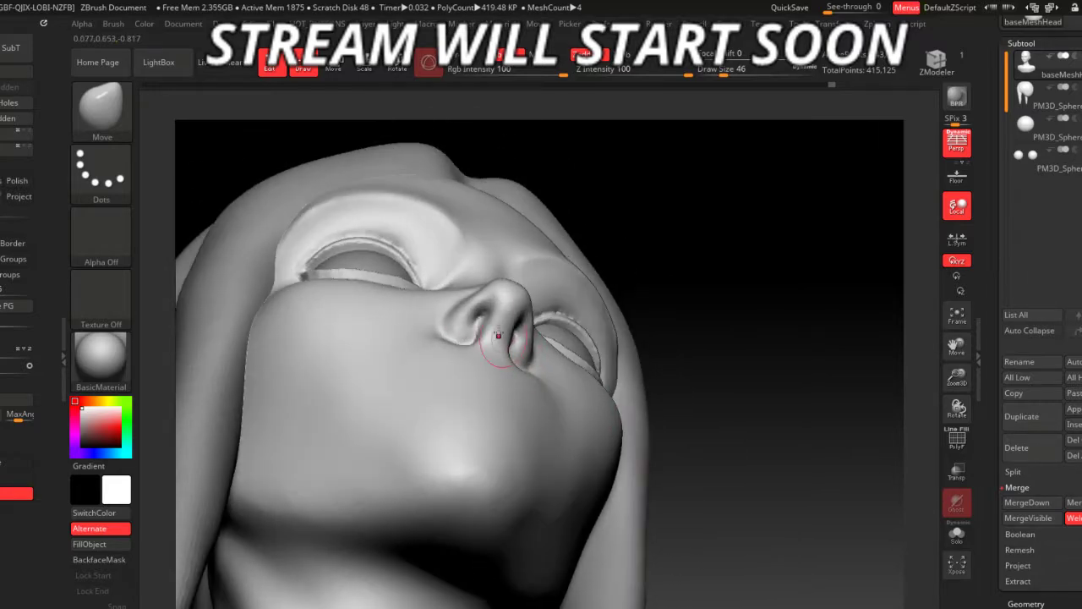
pyautogui.moveTo(536, 344)
pyautogui.mouseDown()
pyautogui.moveTo(725, 495)
pyautogui.moveTo(775, 478)
pyautogui.moveTo(500, 348)
pyautogui.moveTo(522, 300)
pyautogui.mouseUp()
pyautogui.press('space')
pyautogui.moveTo(222, 248); pyautogui.dragTo(245, 339)
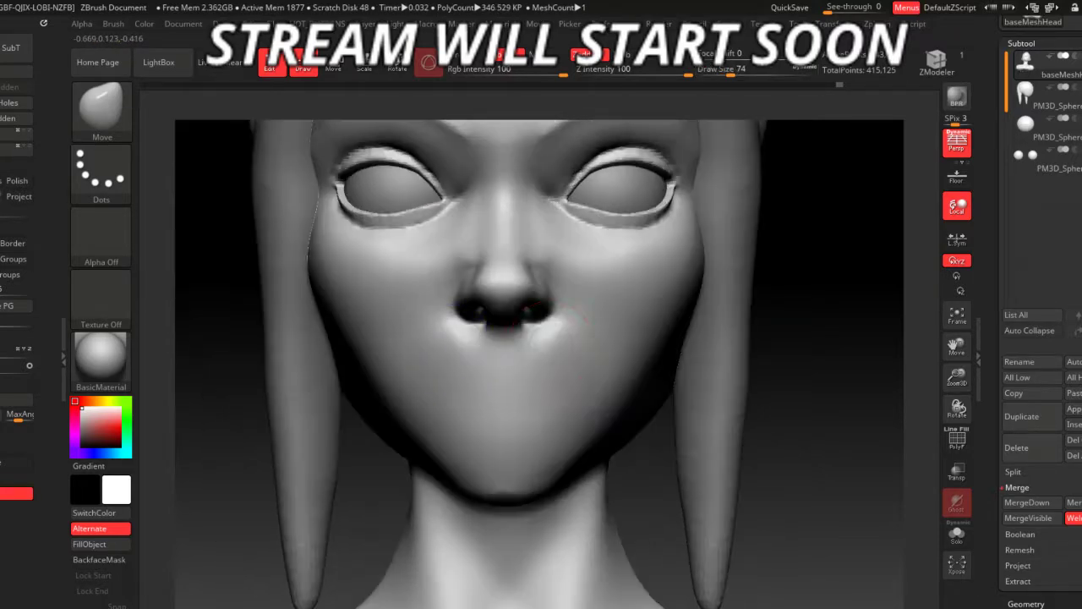
pyautogui.moveTo(747, 410); pyautogui.dragTo(723, 421)
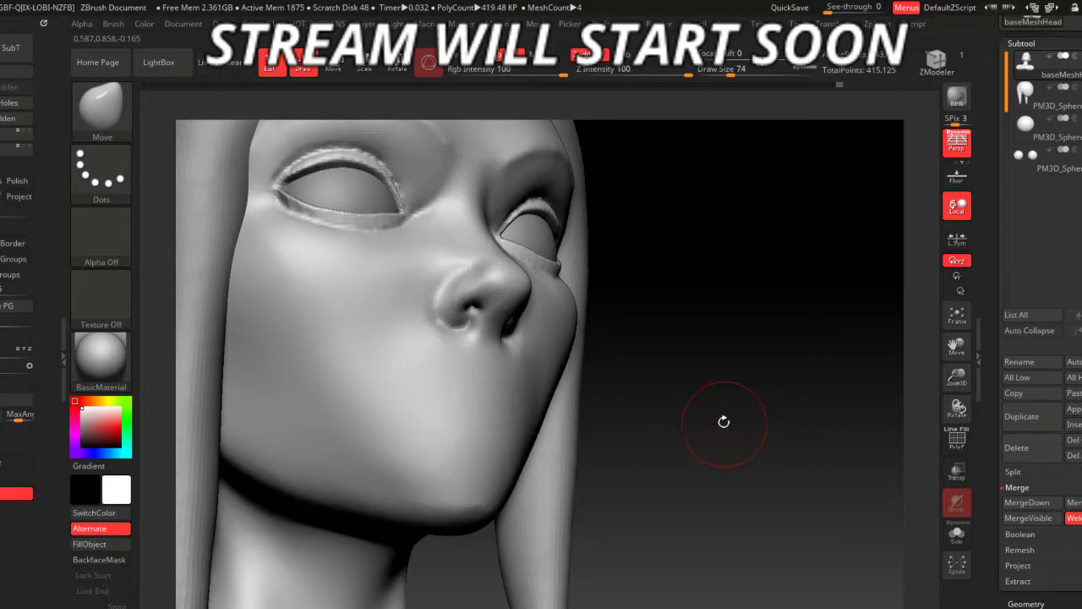
# - Alternate DamStandard and an enlarged Move brush to reshape broader areas of the nose
pyautogui.press('b')
pyautogui.press('d')
pyautogui.press('s')
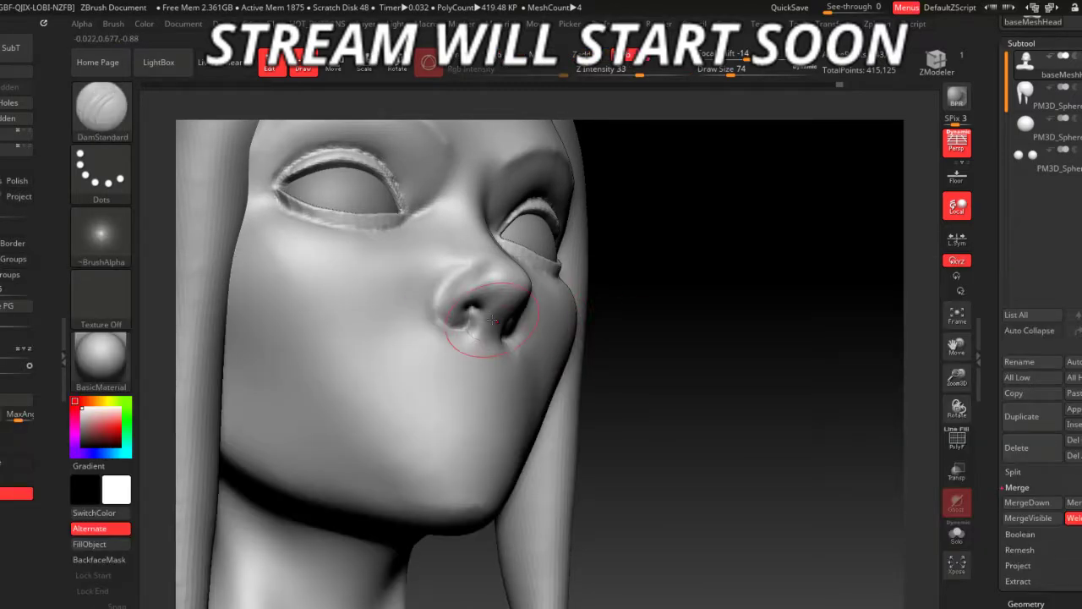
pyautogui.moveTo(634, 409)
pyautogui.mouseDown()
pyautogui.moveTo(712, 422)
pyautogui.moveTo(671, 388)
pyautogui.moveTo(577, 374)
pyautogui.mouseUp()
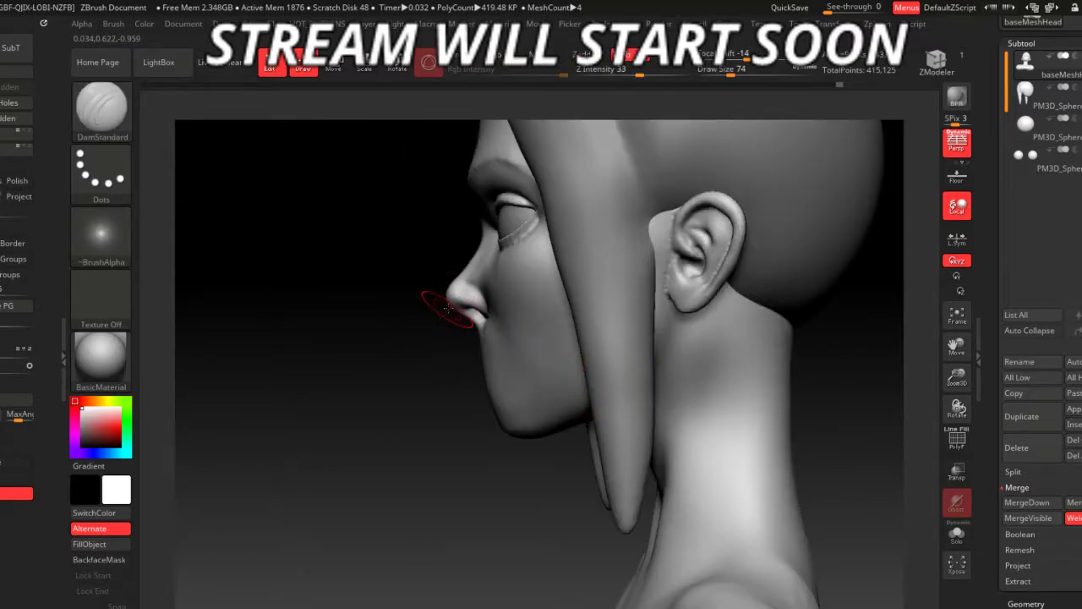
pyautogui.press('b')
pyautogui.press('m')
pyautogui.press('v')
pyautogui.moveTo(398, 344)
pyautogui.keyDown('alt'); pyautogui.mouseDown()
pyautogui.moveTo(401, 377)
pyautogui.moveTo(446, 326)
pyautogui.mouseUp(); pyautogui.keyUp('alt')
pyautogui.press('space')
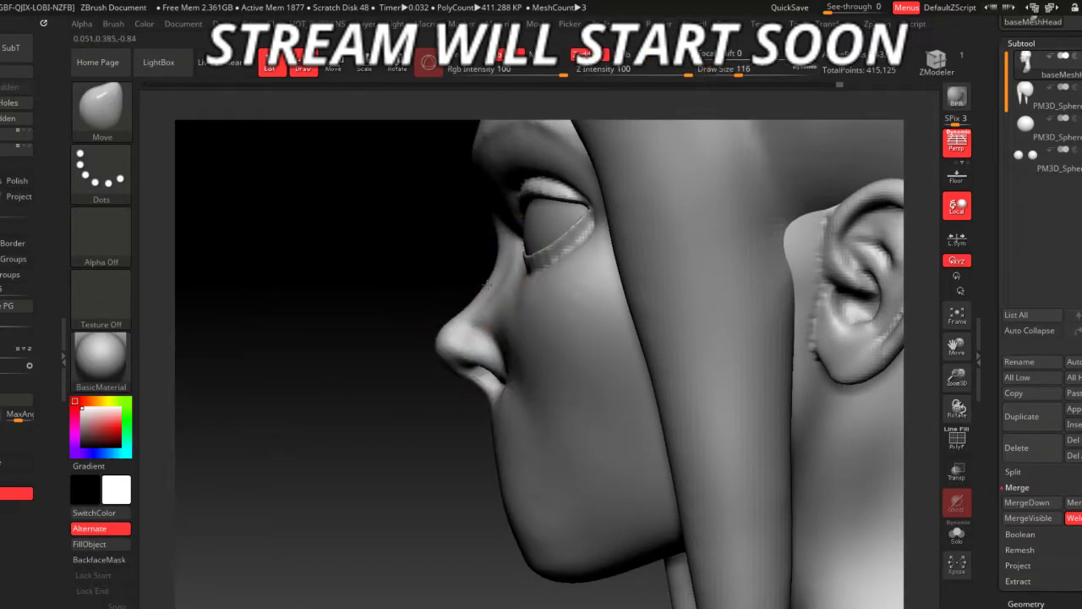
pyautogui.moveTo(488, 283)
pyautogui.mouseDown()
pyautogui.moveTo(640, 430)
pyautogui.moveTo(671, 508)
pyautogui.moveTo(527, 326)
pyautogui.mouseUp()
pyautogui.press('shift')
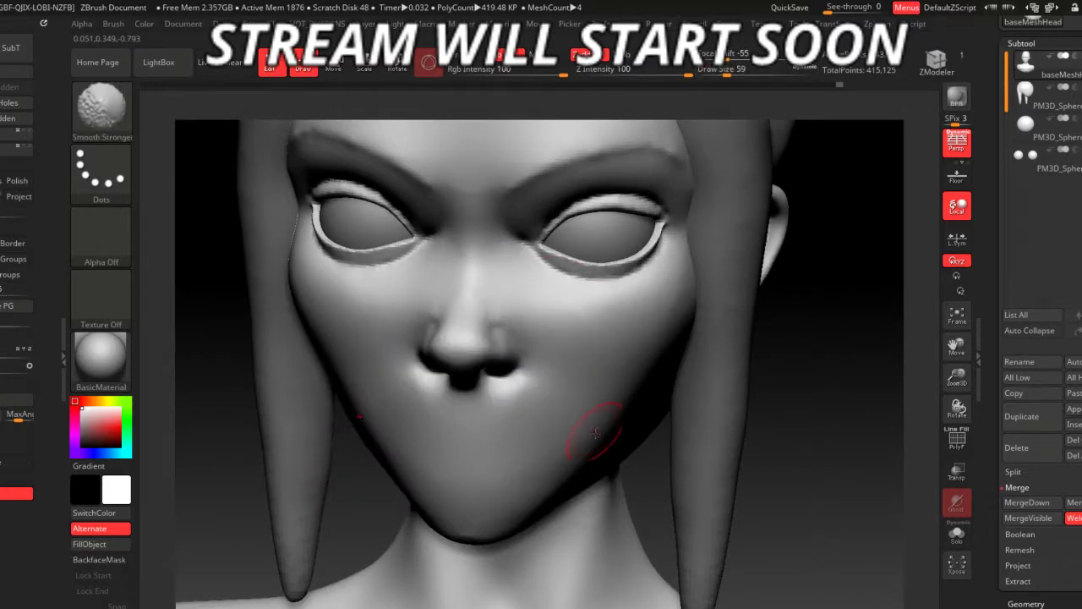
# - Select DamStandard and zoom in on the nose from several angles
pyautogui.moveTo(820, 522); pyautogui.dragTo(765, 491)
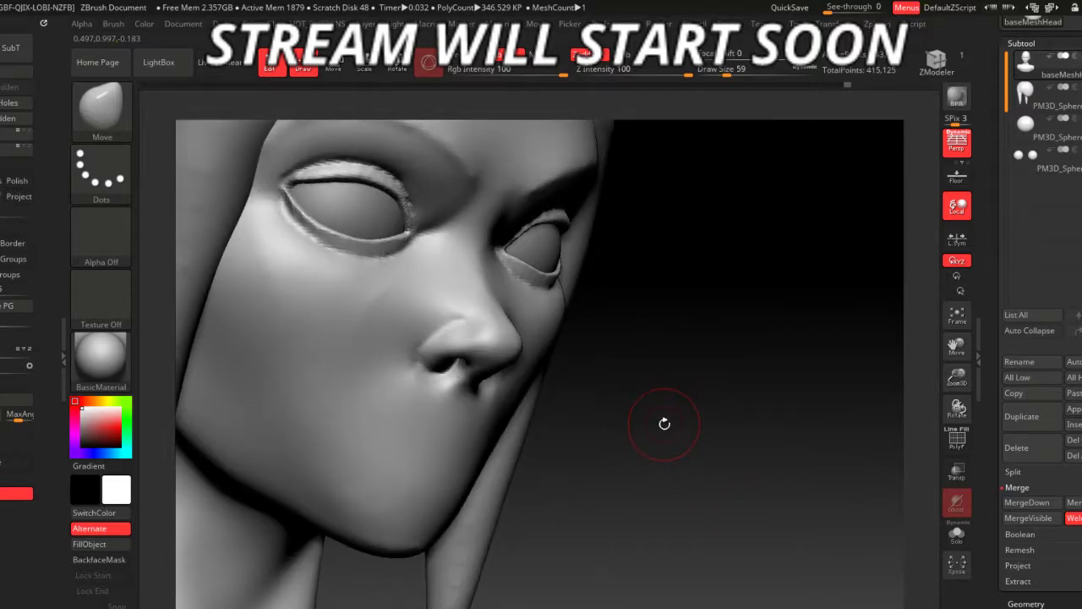
pyautogui.press('b')
pyautogui.press('d')
pyautogui.press('s')
pyautogui.moveTo(661, 417); pyautogui.dragTo(453, 339)
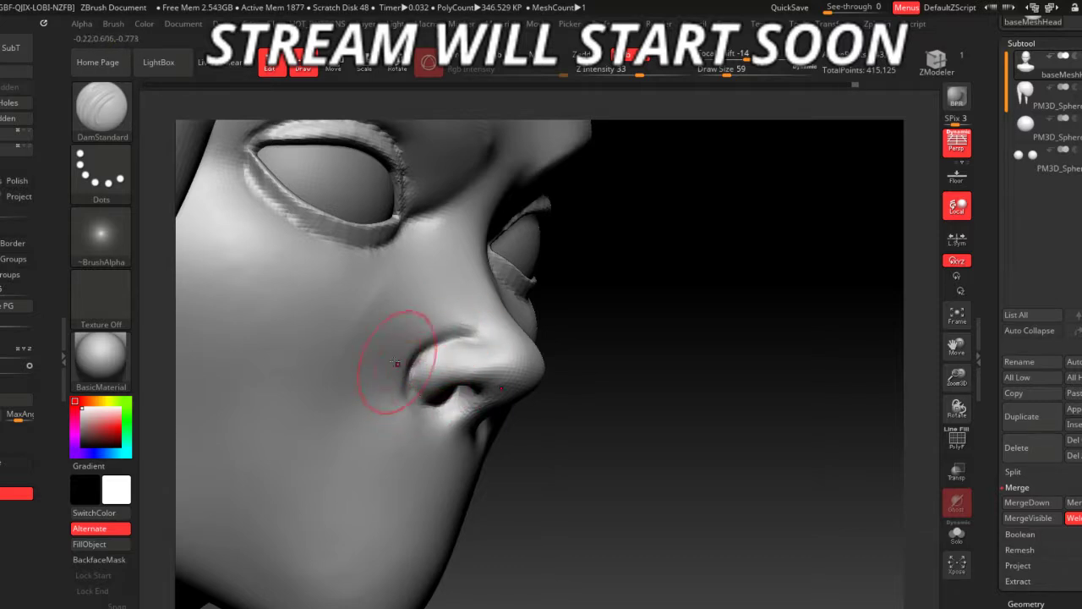
pyautogui.moveTo(546, 560)
pyautogui.mouseDown()
pyautogui.moveTo(537, 473)
pyautogui.moveTo(420, 356)
pyautogui.mouseUp()
# - Pull the nostril side outward with Move, undoing an unwanted pulled strand
pyautogui.press('b')
pyautogui.press('m')
pyautogui.press('v')
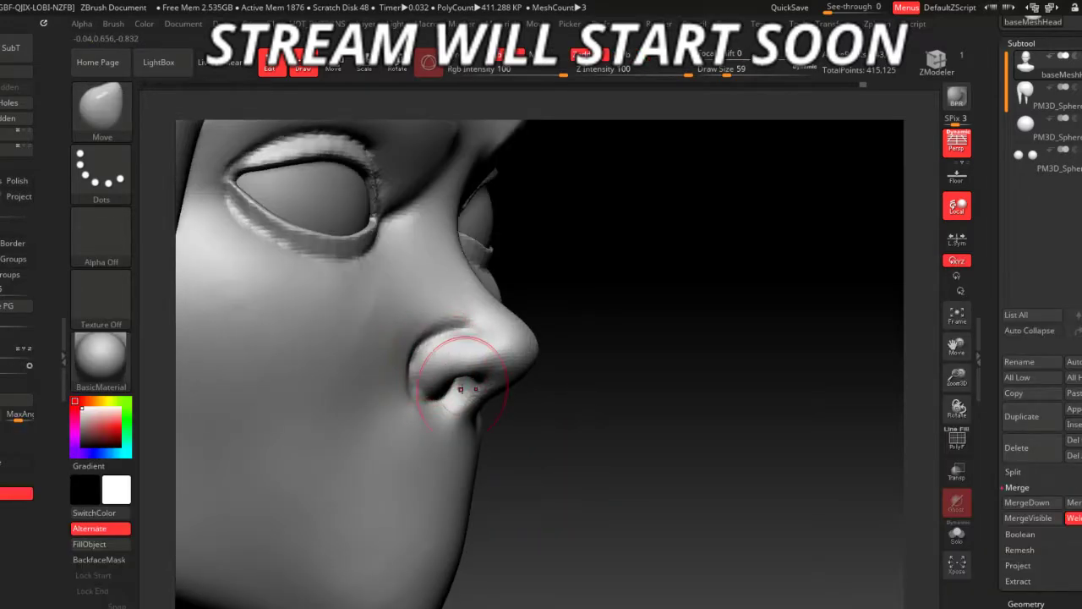
pyautogui.keyDown('shift'); pyautogui.moveTo(460, 389); pyautogui.dragTo(393, 391); pyautogui.keyUp('shift')
pyautogui.moveTo(425, 314); pyautogui.dragTo(385, 413)
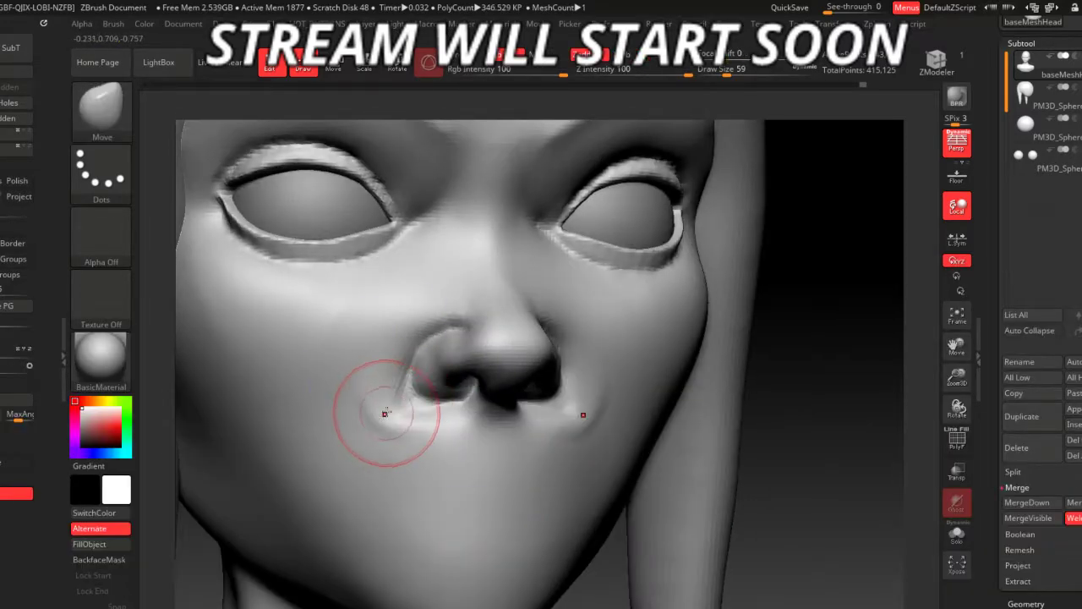
pyautogui.hotkey('ctrl', 'z')
# - Enlarge the DamStandard brush and smooth, checking chin, front and profile views
pyautogui.press('b')
pyautogui.press('d')
pyautogui.press('s')
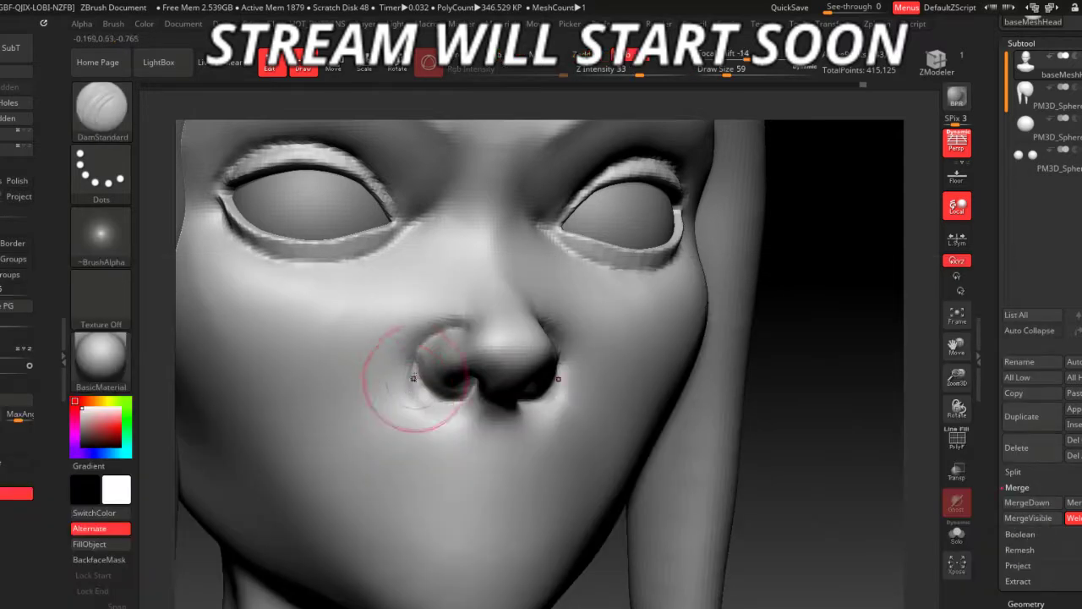
pyautogui.press('shift')
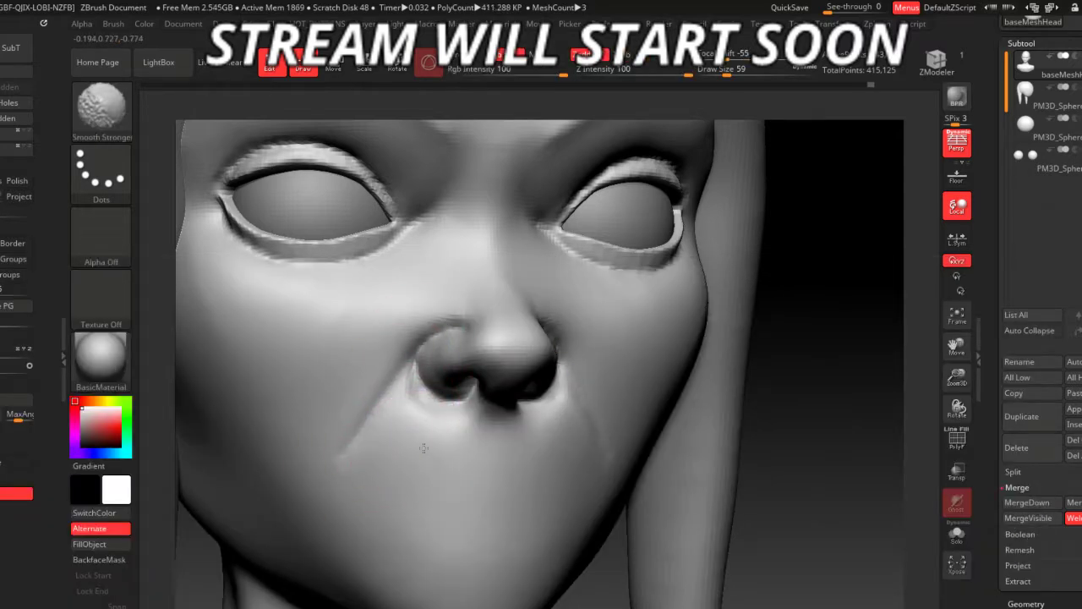
pyautogui.moveTo(792, 560); pyautogui.dragTo(492, 443)
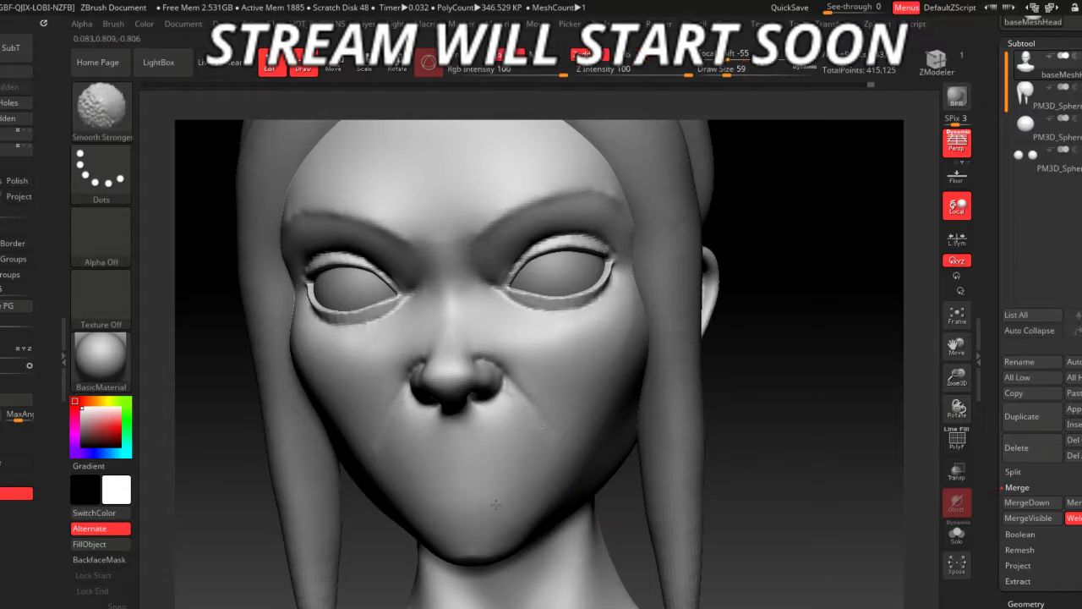
pyautogui.moveTo(496, 505); pyautogui.dragTo(376, 473)
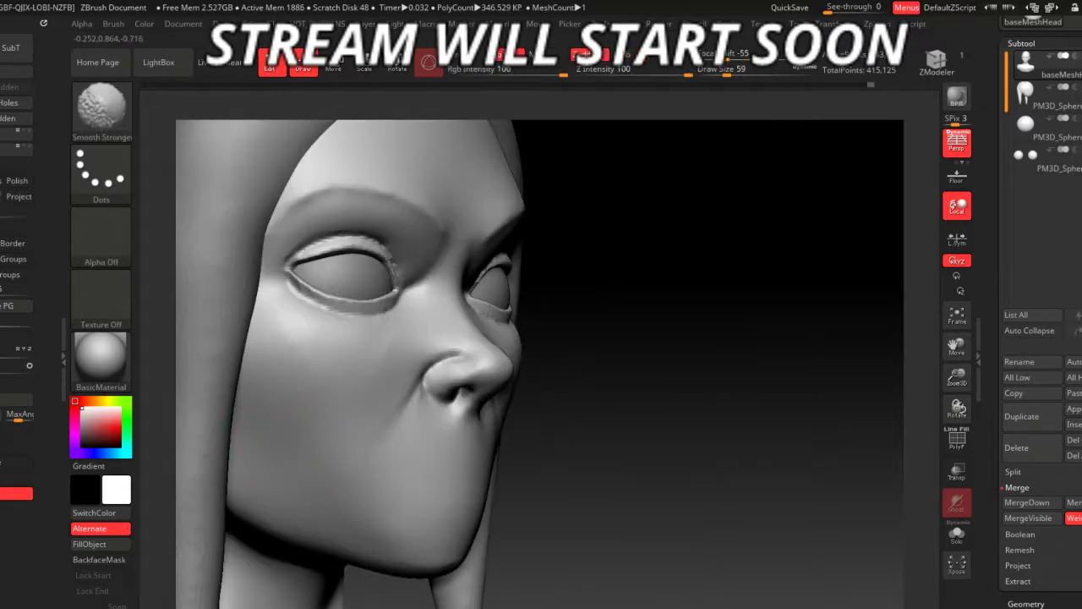
pyautogui.moveTo(438, 553); pyautogui.dragTo(423, 446)
pyautogui.press(']')
pyautogui.press(']')
pyautogui.press(']')
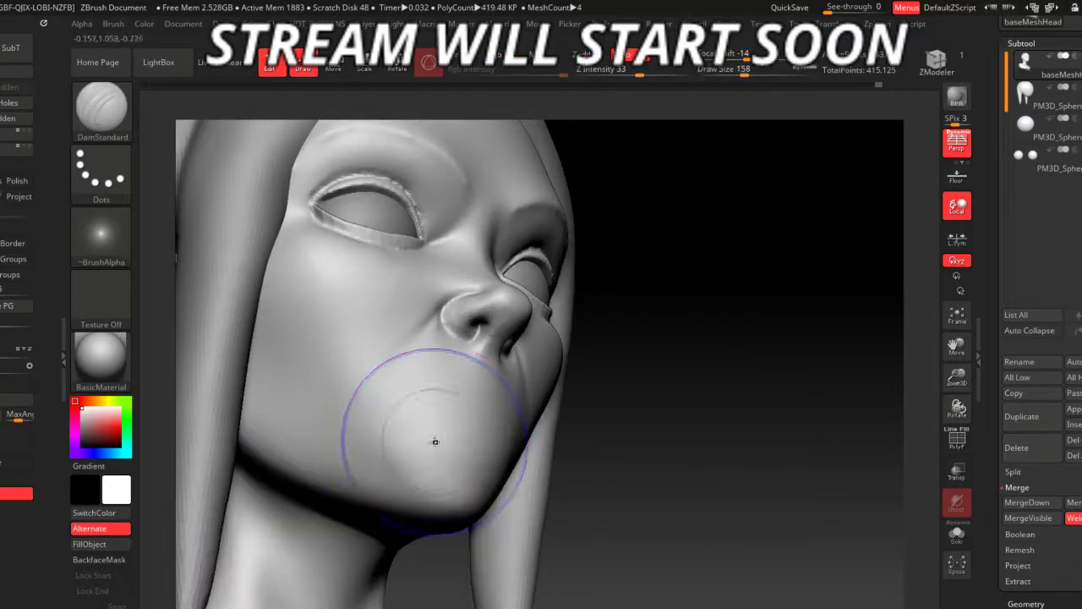
pyautogui.moveTo(389, 497)
pyautogui.keyDown('shift'); pyautogui.mouseDown()
pyautogui.moveTo(603, 541)
pyautogui.moveTo(378, 409)
pyautogui.mouseUp(); pyautogui.keyUp('shift')
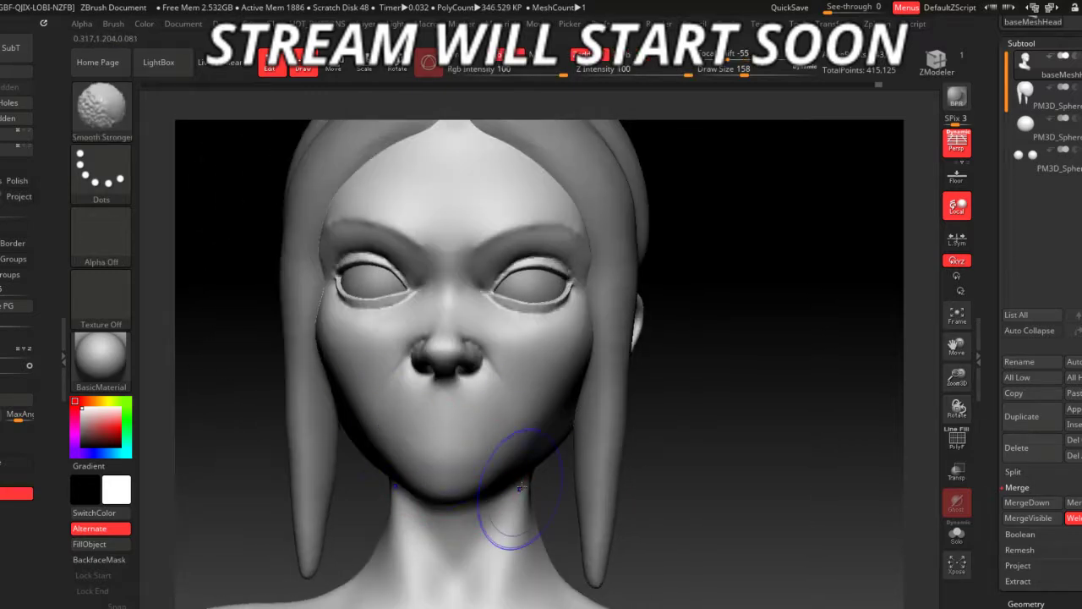
pyautogui.moveTo(520, 487); pyautogui.dragTo(575, 372)
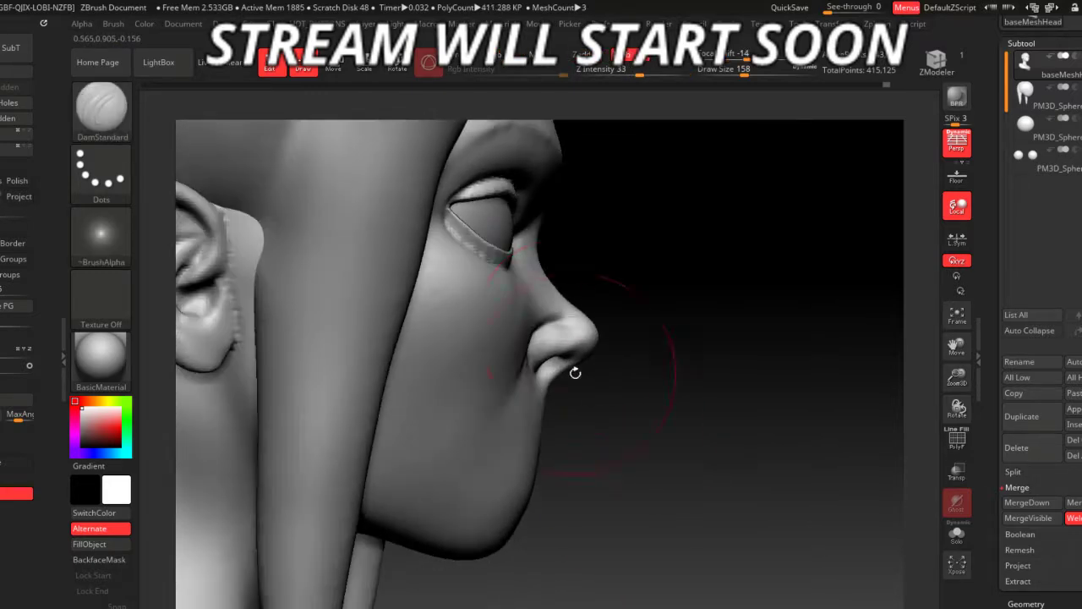
pyautogui.moveTo(615, 419); pyautogui.dragTo(580, 503)
# - Reshape the nostril wing and upper lip with a Move brush of size about 63
pyautogui.press('b')
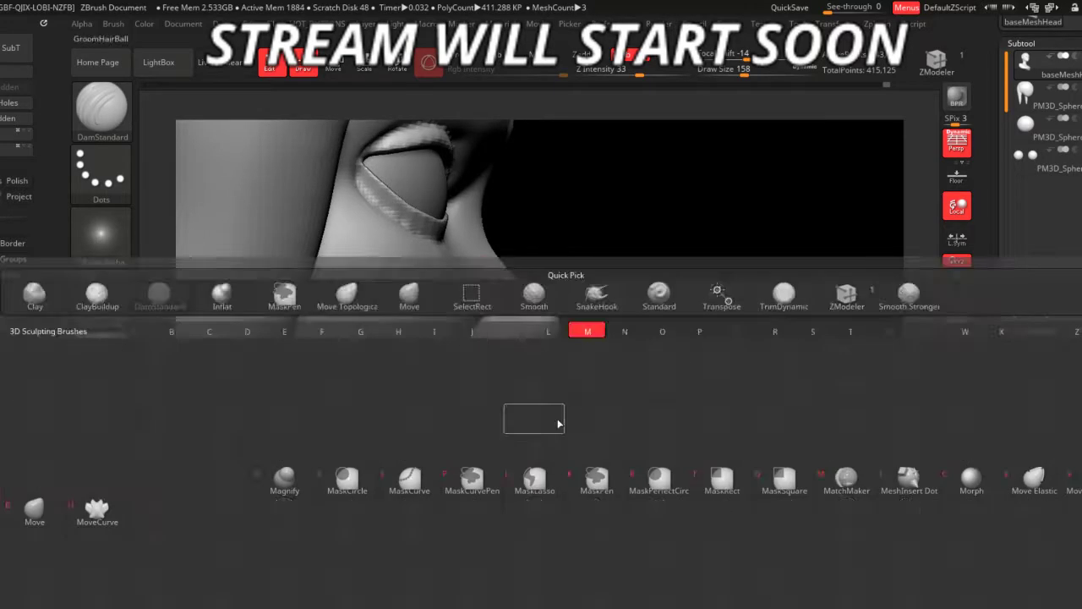
pyautogui.press('m')
pyautogui.press('v')
pyautogui.press('space')
pyautogui.moveTo(526, 378); pyautogui.dragTo(360, 362)
pyautogui.press('shift')
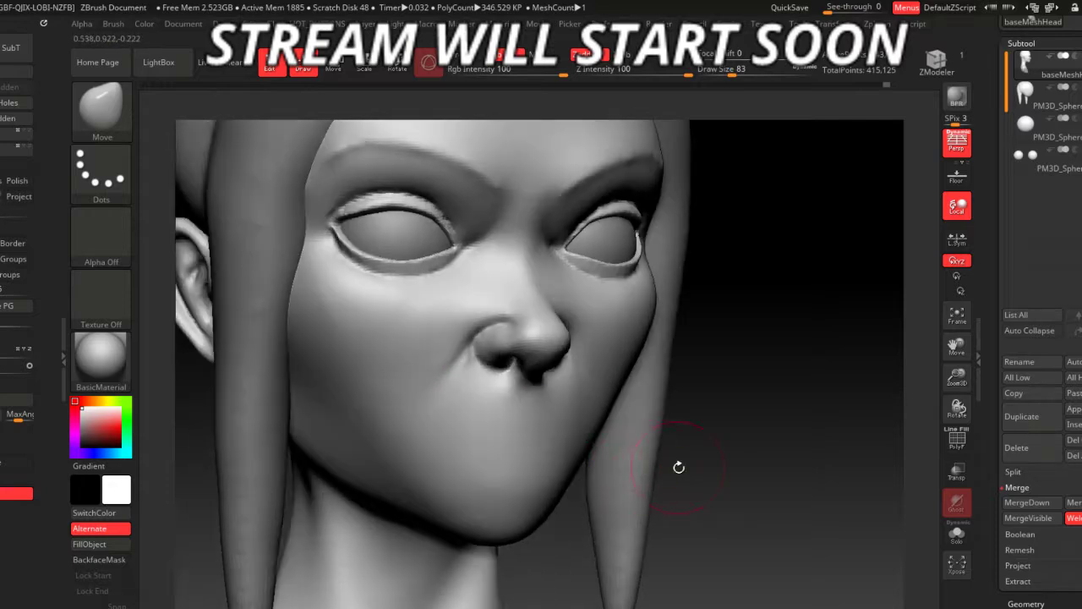
pyautogui.moveTo(637, 464)
pyautogui.mouseDown()
pyautogui.moveTo(508, 412)
pyautogui.moveTo(308, 373)
pyautogui.moveTo(230, 395)
pyautogui.moveTo(334, 467)
pyautogui.moveTo(550, 512)
pyautogui.moveTo(688, 389)
pyautogui.moveTo(790, 474)
pyautogui.moveTo(737, 488)
pyautogui.mouseUp()
pyautogui.keyDown('shift'); pyautogui.moveTo(522, 345); pyautogui.dragTo(494, 283); pyautogui.keyUp('shift')
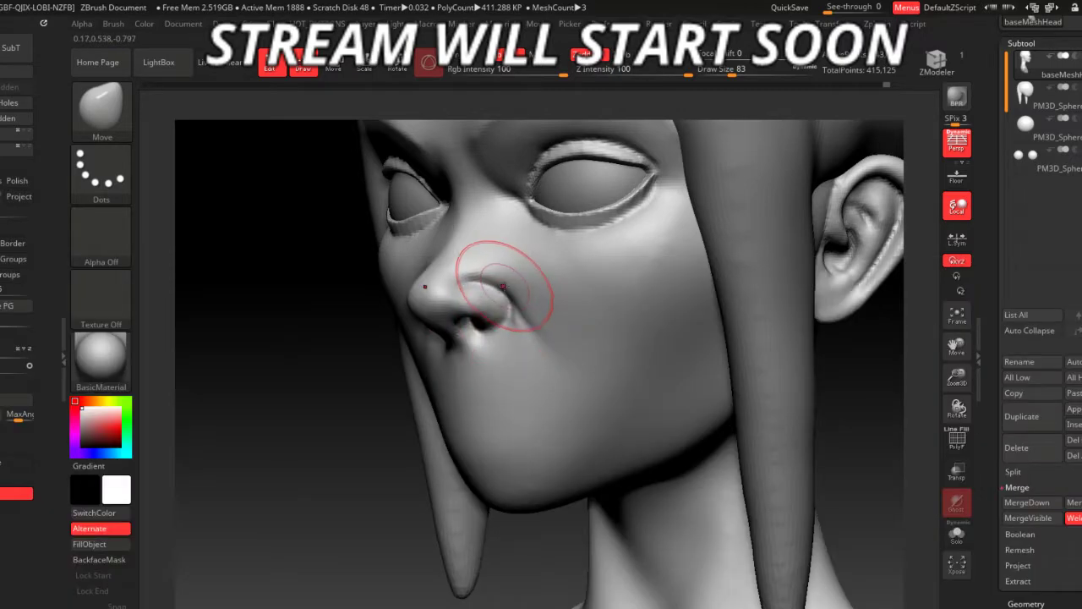
# - Orbit to a three-quarter face view and select DamStandard
pyautogui.moveTo(296, 380); pyautogui.dragTo(369, 382)
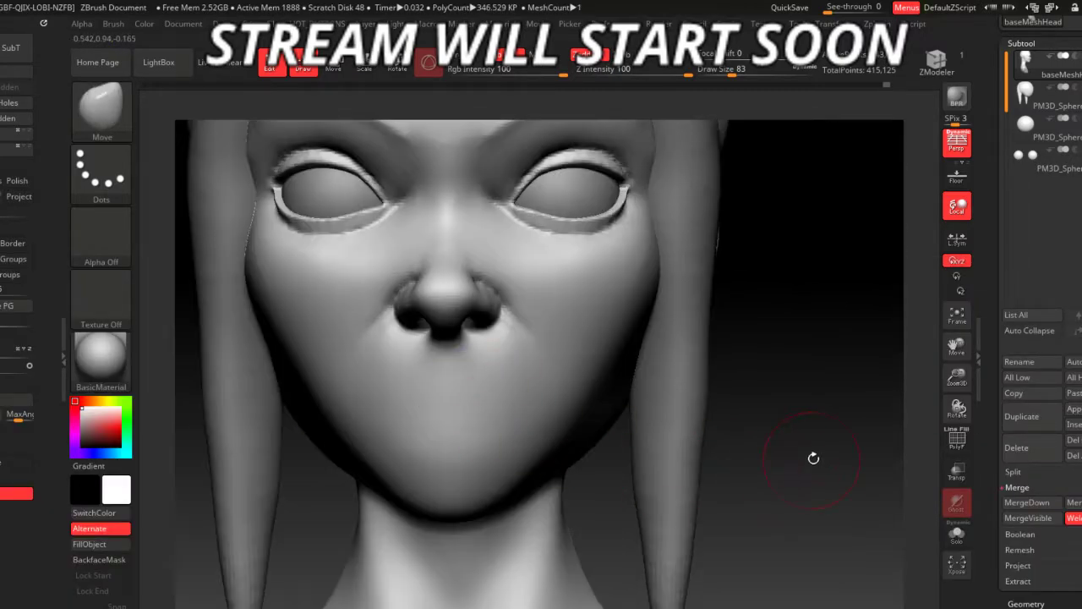
pyautogui.moveTo(814, 469); pyautogui.dragTo(718, 521)
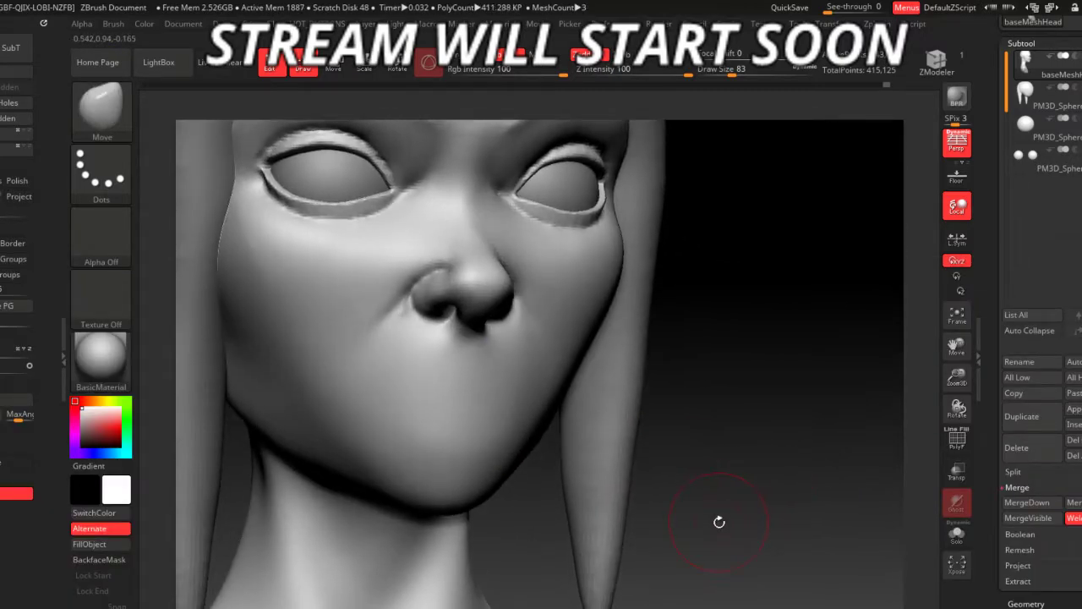
pyautogui.press('b')
pyautogui.press('d')
pyautogui.press('s')
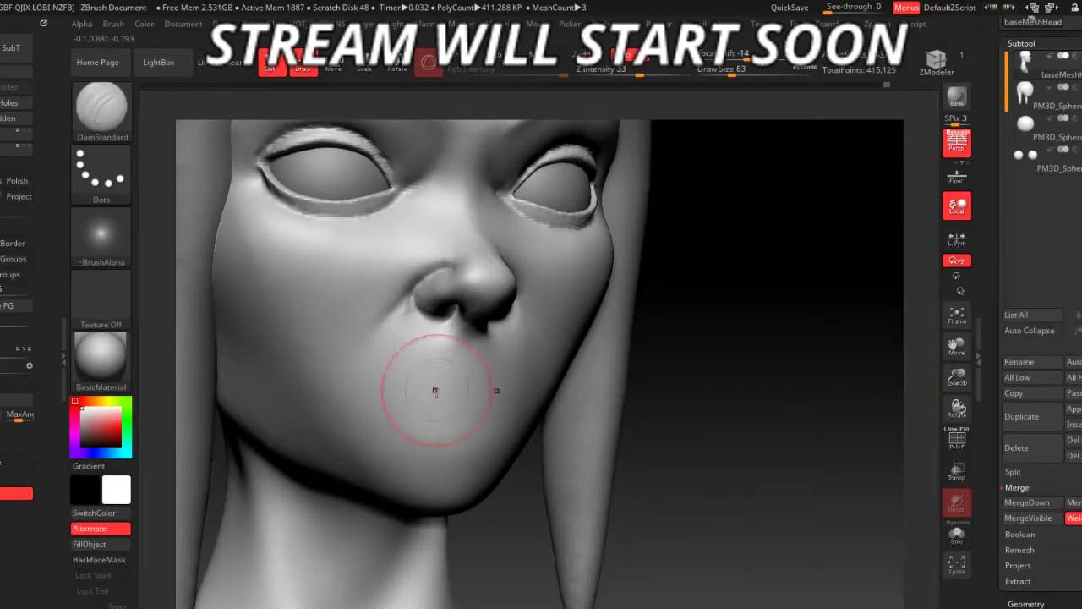
# - Carve the lip parting line with DamStandard and shape the upper lip
pyautogui.moveTo(405, 456); pyautogui.dragTo(481, 456)
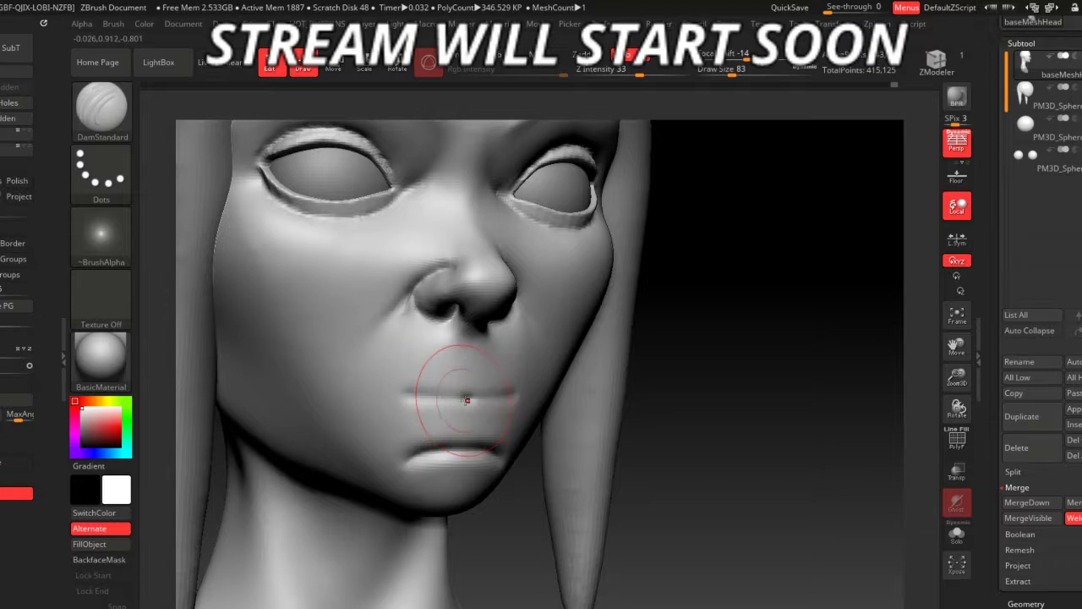
pyautogui.moveTo(510, 411)
pyautogui.mouseDown()
pyautogui.moveTo(413, 412)
pyautogui.moveTo(377, 395)
pyautogui.mouseUp()
pyautogui.press('space')
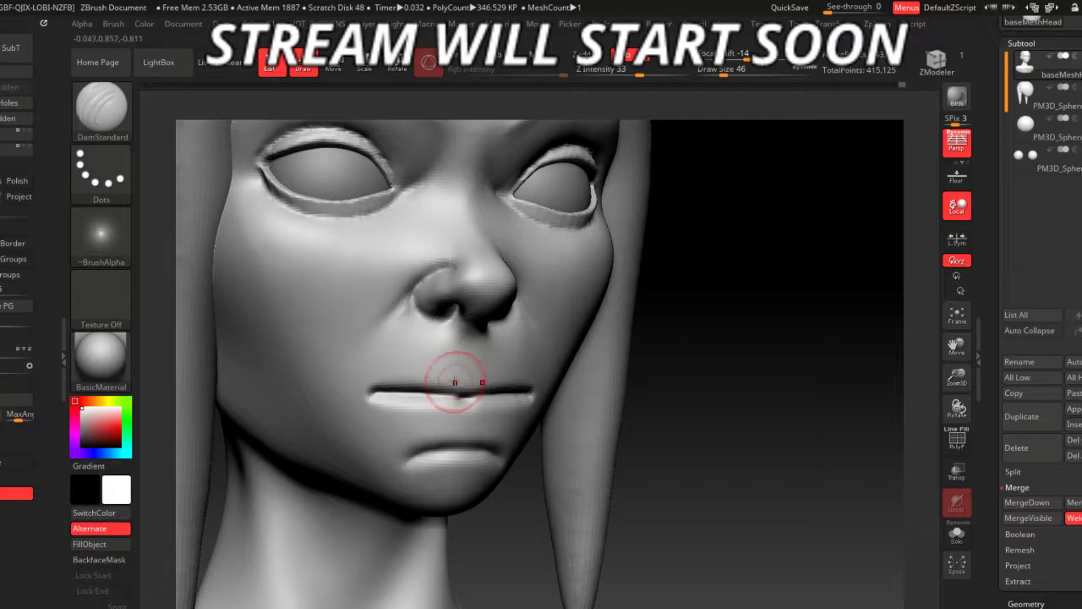
pyautogui.moveTo(521, 368)
pyautogui.mouseDown()
pyautogui.moveTo(401, 367)
pyautogui.moveTo(484, 434)
pyautogui.mouseUp()
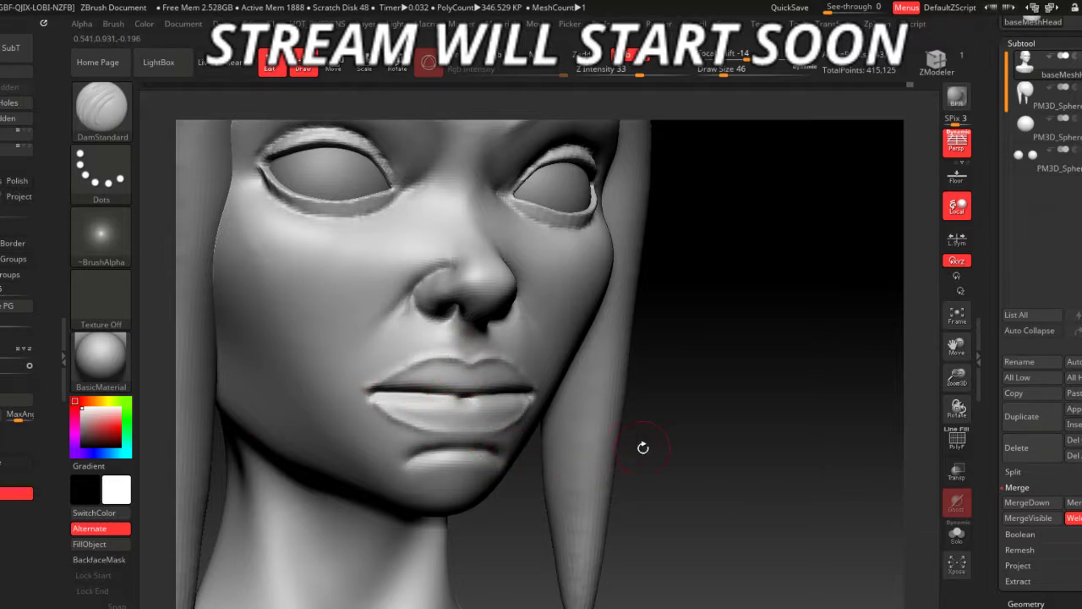
# - Smooth the lips flatter with the Smooth Stronger brush
pyautogui.moveTo(642, 447); pyautogui.dragTo(488, 429)
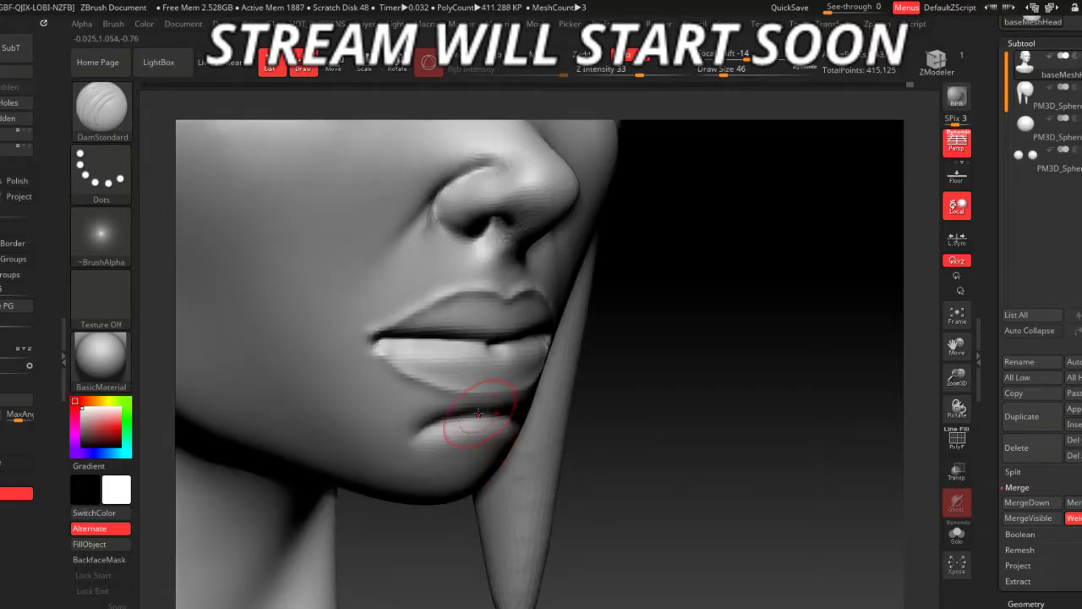
pyautogui.press('b')
pyautogui.click(442, 386)
pyautogui.moveTo(524, 346)
pyautogui.mouseDown()
pyautogui.moveTo(437, 382)
pyautogui.moveTo(461, 386)
pyautogui.moveTo(430, 386)
pyautogui.moveTo(459, 362)
pyautogui.moveTo(385, 342)
pyautogui.moveTo(442, 345)
pyautogui.moveTo(386, 338)
pyautogui.mouseUp()
# - Go from Move back to DamStandard at Z Intensity 33
pyautogui.press('b')
pyautogui.press('m')
pyautogui.press('v')
pyautogui.press('b')
pyautogui.press('d')
pyautogui.press('s')
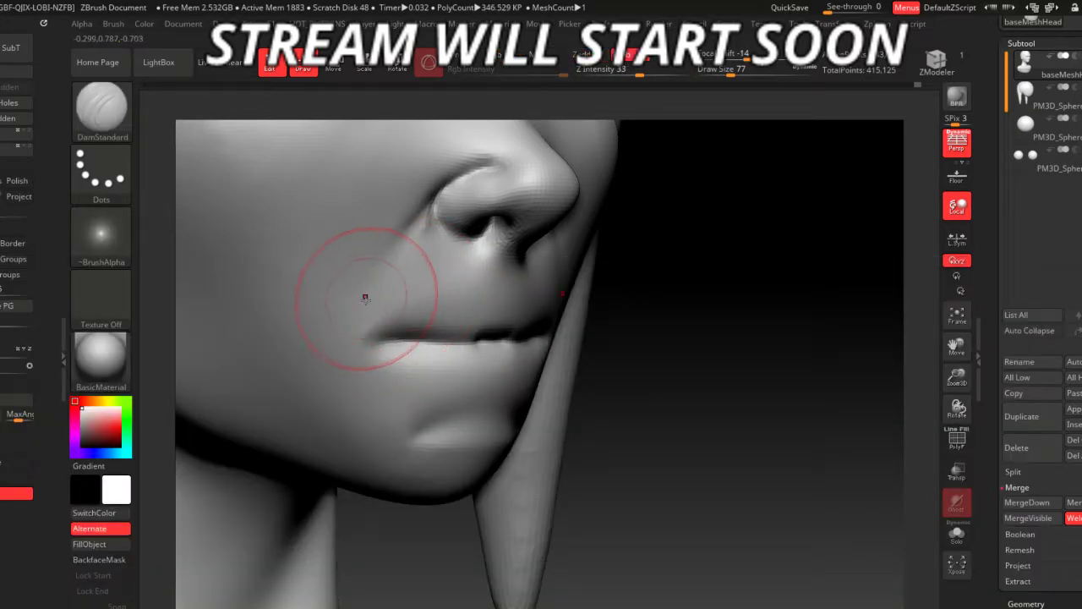
# - Build up the folds beside the mouth along both cheeks with a smaller ClayBuildup brush
pyautogui.press('b')
pyautogui.press('c')
pyautogui.press('b')
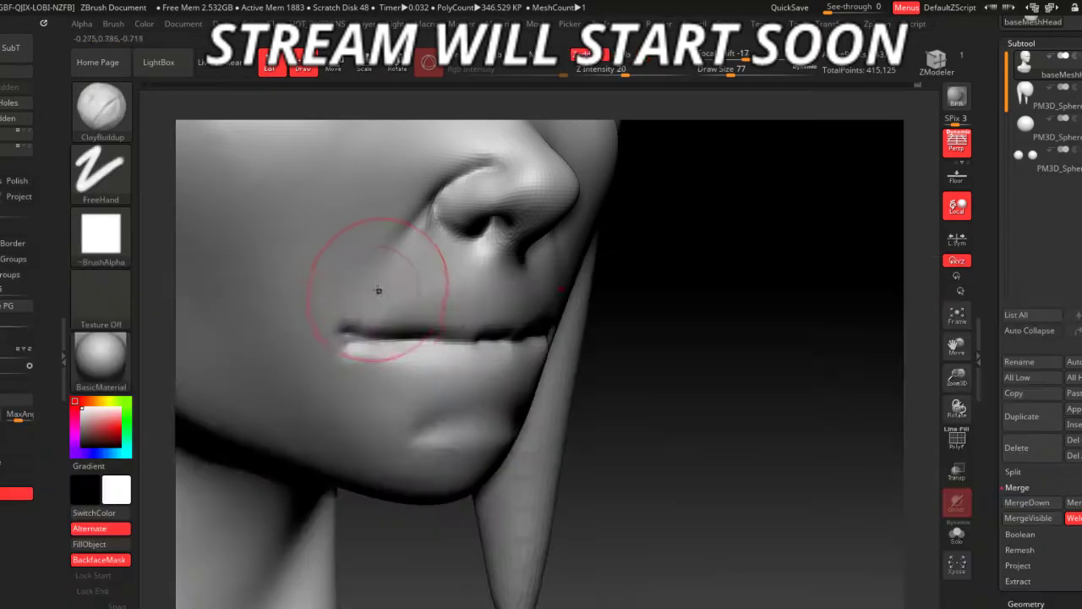
pyautogui.press('space')
pyautogui.moveTo(379, 289); pyautogui.dragTo(377, 288)
pyautogui.moveTo(381, 255); pyautogui.dragTo(359, 325)
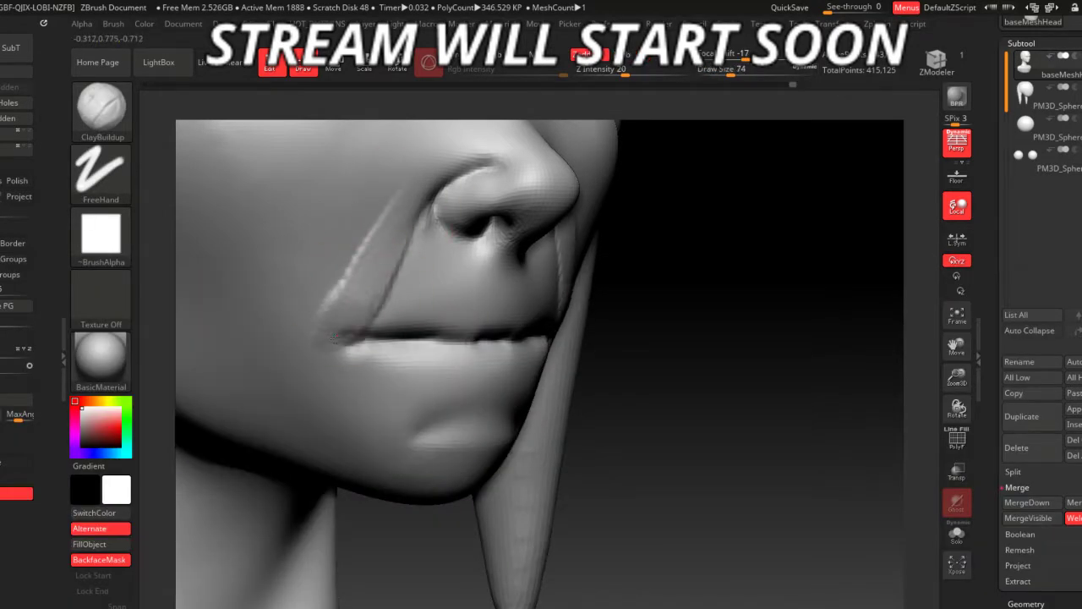
pyautogui.moveTo(371, 279); pyautogui.dragTo(321, 342)
pyautogui.moveTo(397, 186); pyautogui.dragTo(350, 285)
pyautogui.moveTo(385, 202); pyautogui.dragTo(355, 325)
# - From the front, build up a fuller upper lip and crease the lower-lip corners and chin
pyautogui.moveTo(636, 409); pyautogui.dragTo(451, 315)
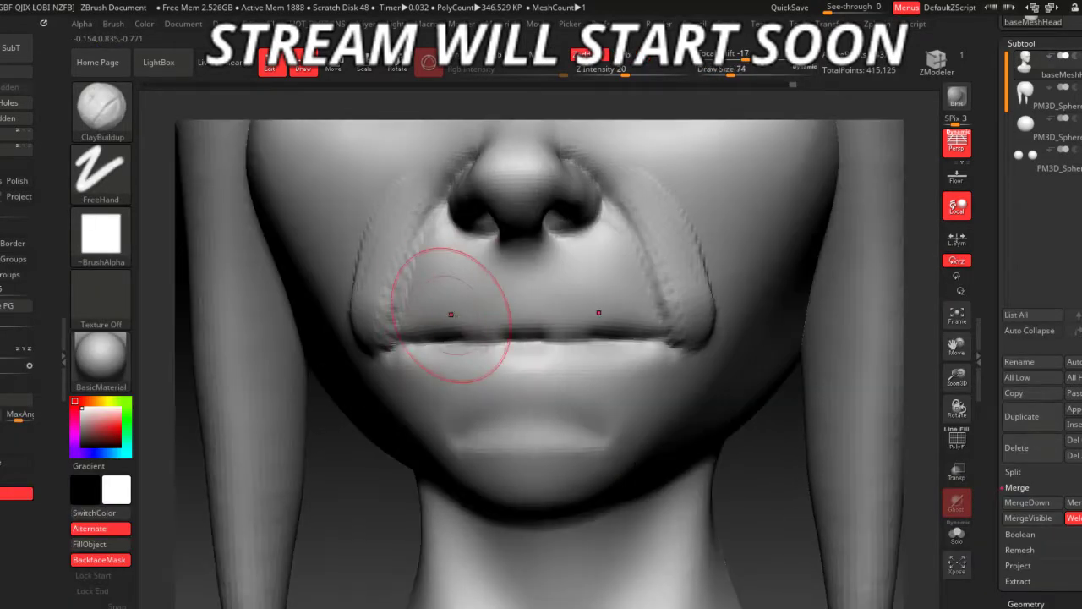
pyautogui.moveTo(523, 307)
pyautogui.mouseDown()
pyautogui.moveTo(474, 292)
pyautogui.moveTo(449, 302)
pyautogui.moveTo(498, 313)
pyautogui.moveTo(482, 320)
pyautogui.moveTo(438, 275)
pyautogui.mouseUp()
pyautogui.moveTo(417, 412); pyautogui.dragTo(394, 343)
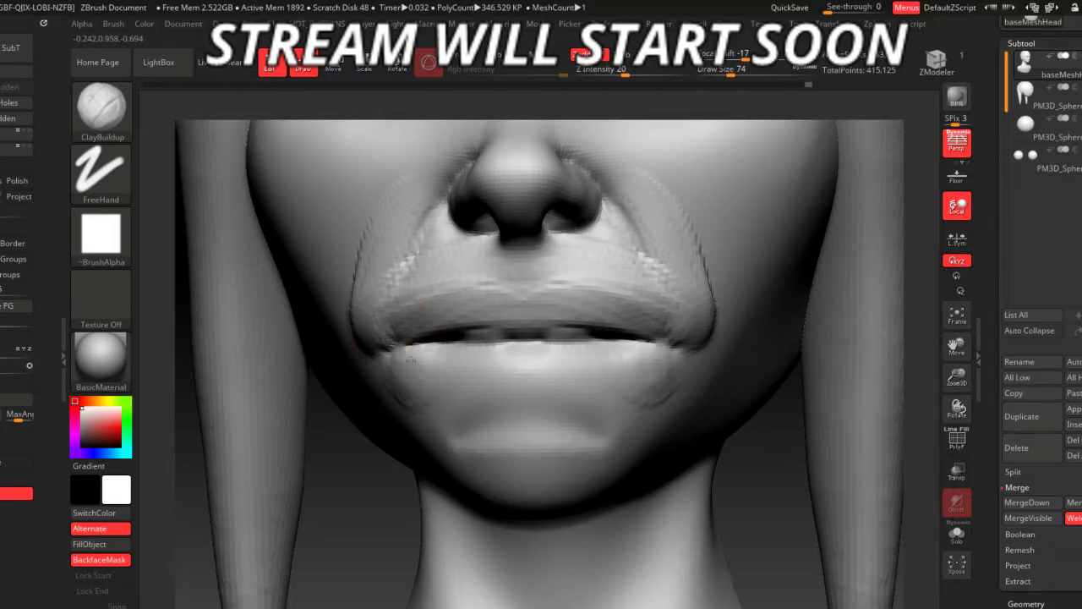
pyautogui.press('super')
pyautogui.press('super')
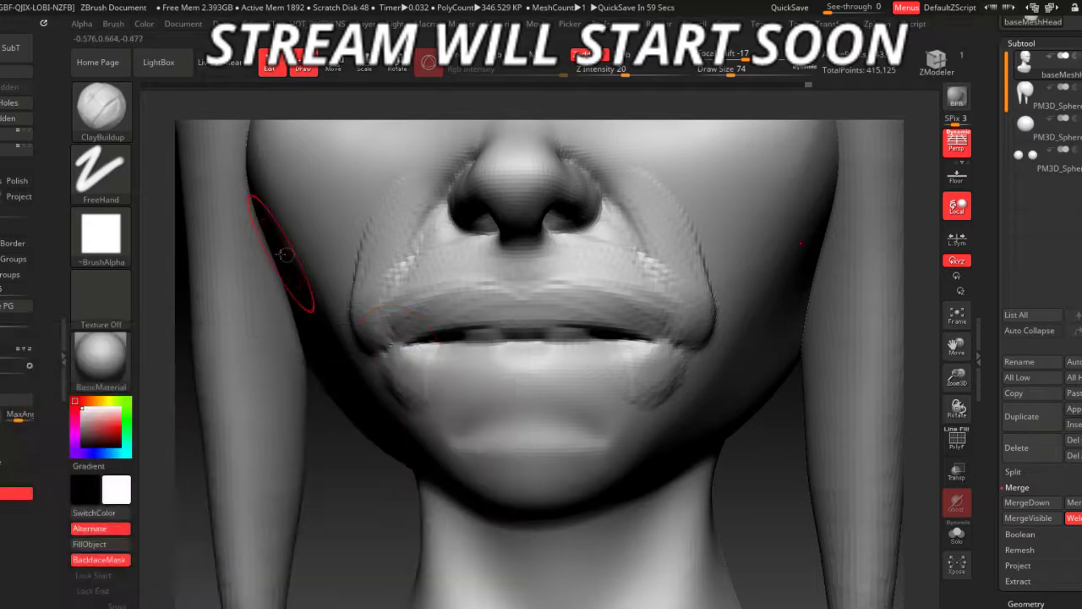
pyautogui.moveTo(402, 361); pyautogui.dragTo(395, 382)
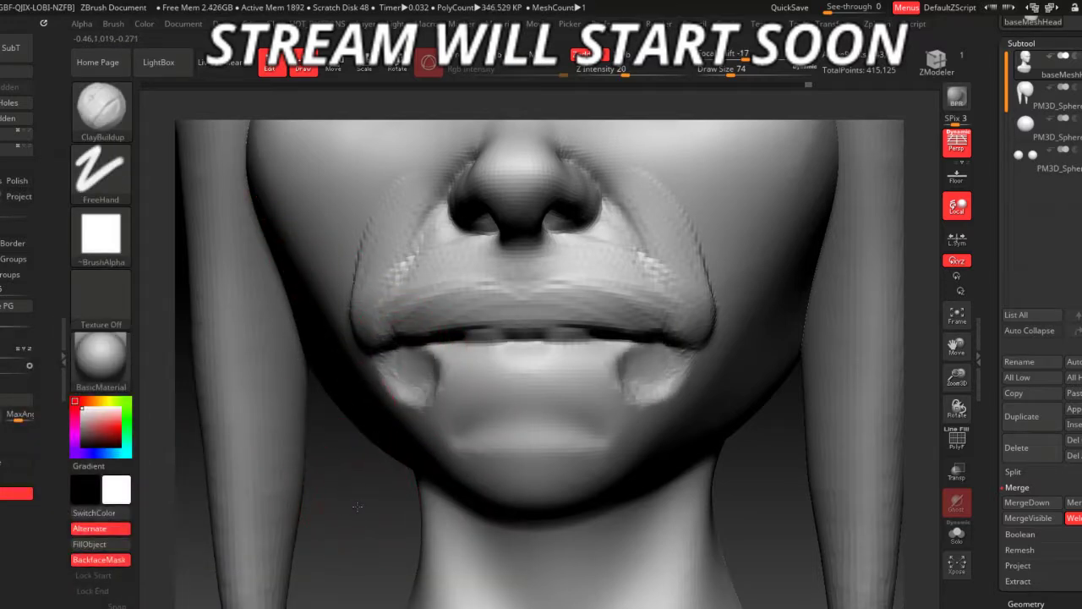
pyautogui.moveTo(357, 506)
pyautogui.mouseDown()
pyautogui.moveTo(447, 411)
pyautogui.moveTo(424, 362)
pyautogui.mouseUp()
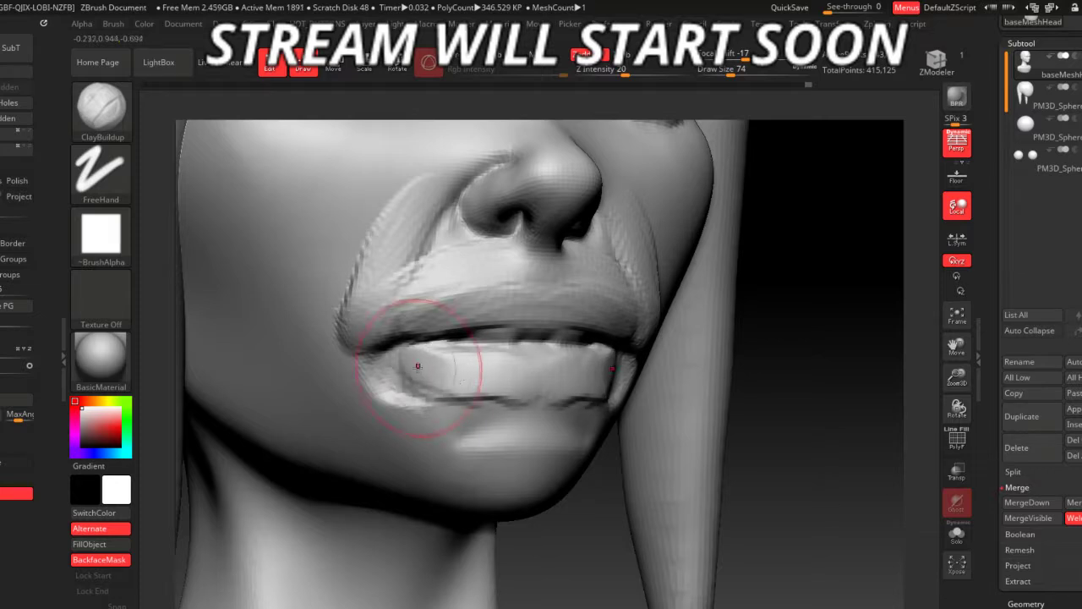
pyautogui.moveTo(499, 367)
pyautogui.mouseDown()
pyautogui.moveTo(500, 442)
pyautogui.moveTo(432, 423)
pyautogui.mouseUp()
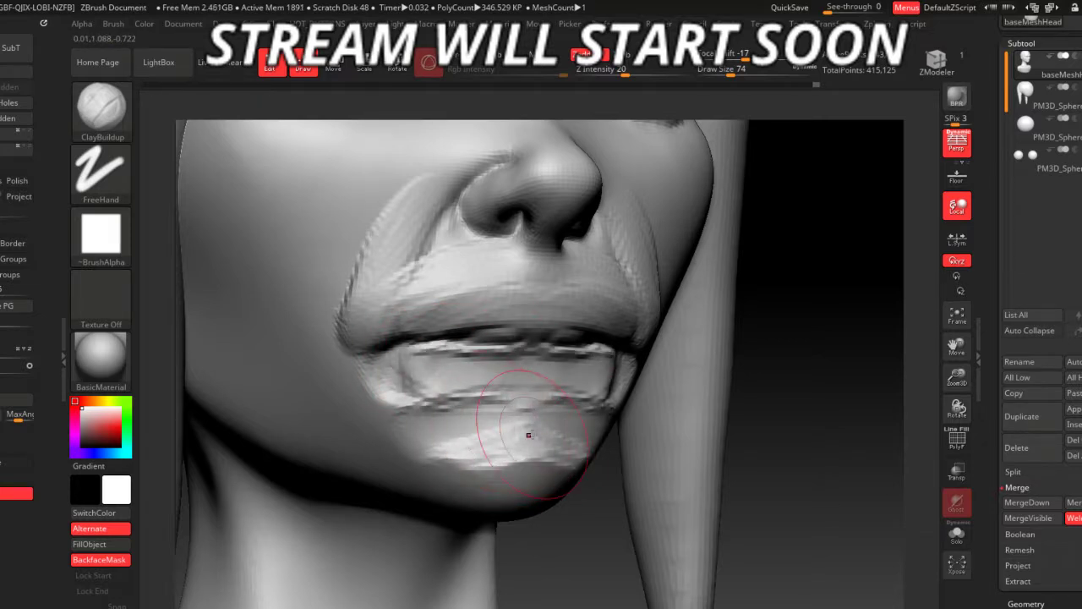
# - Smooth the chin bulge, round off the lower lip, and enlarge the brush to 177
pyautogui.moveTo(528, 435); pyautogui.dragTo(508, 482)
pyautogui.moveTo(592, 389); pyautogui.dragTo(473, 381)
pyautogui.moveTo(592, 363)
pyautogui.mouseDown()
pyautogui.moveTo(431, 356)
pyautogui.moveTo(393, 376)
pyautogui.moveTo(355, 364)
pyautogui.moveTo(363, 397)
pyautogui.moveTo(397, 406)
pyautogui.moveTo(387, 378)
pyautogui.moveTo(409, 406)
pyautogui.mouseUp()
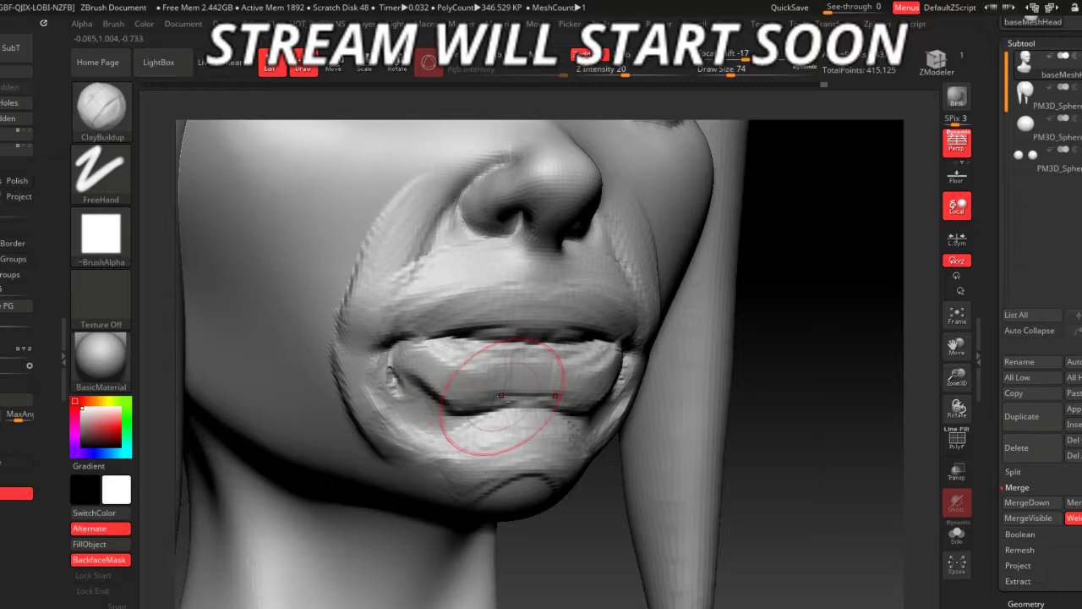
pyautogui.moveTo(501, 395)
pyautogui.mouseDown()
pyautogui.moveTo(495, 359)
pyautogui.moveTo(465, 369)
pyautogui.moveTo(591, 397)
pyautogui.mouseUp()
pyautogui.press('space')
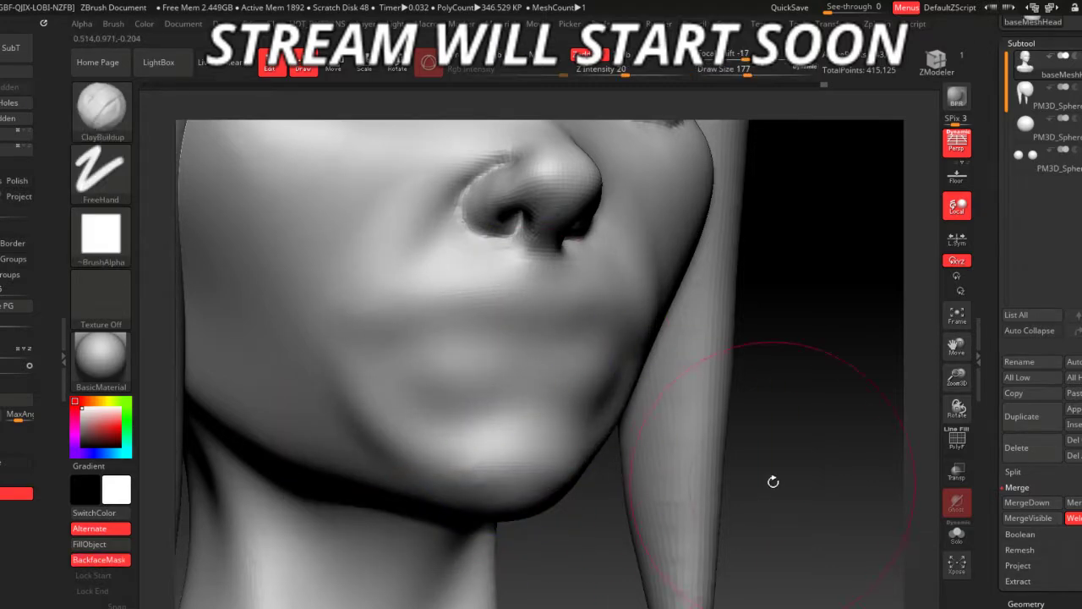
pyautogui.moveTo(772, 481)
pyautogui.mouseDown()
pyautogui.moveTo(646, 464)
pyautogui.moveTo(623, 476)
pyautogui.mouseUp()
# - Switch to the Move brush and set its draw size to 68
pyautogui.press('b')
pyautogui.press('m')
pyautogui.press('v')
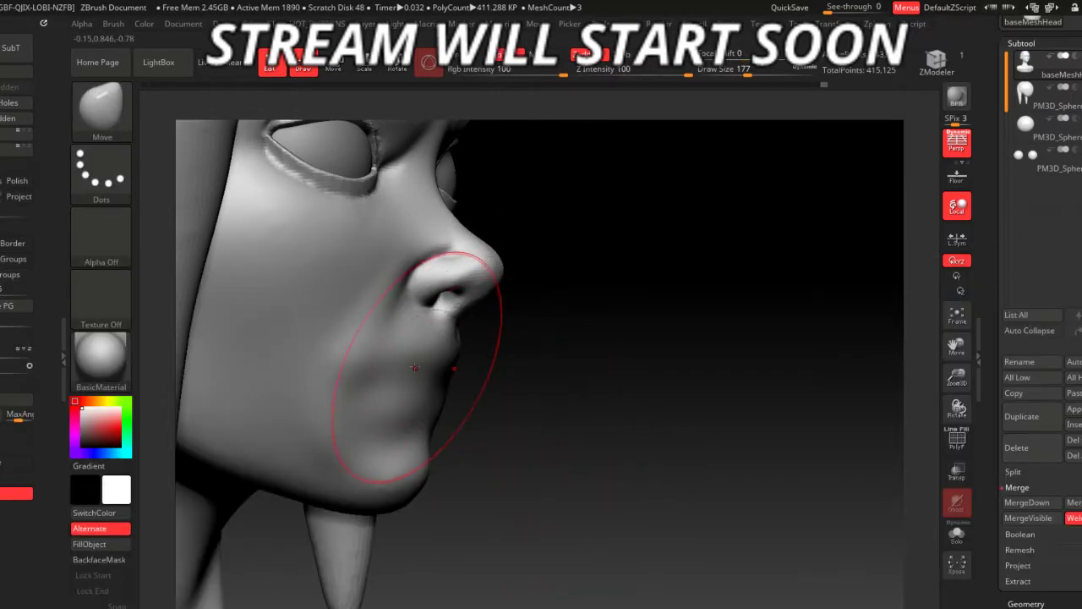
pyautogui.moveTo(454, 386)
pyautogui.mouseDown()
pyautogui.moveTo(419, 392)
pyautogui.moveTo(456, 422)
pyautogui.moveTo(383, 437)
pyautogui.moveTo(708, 504)
pyautogui.moveTo(558, 405)
pyautogui.moveTo(559, 375)
pyautogui.moveTo(387, 418)
pyautogui.mouseUp()
pyautogui.press('space')
pyautogui.press('space')
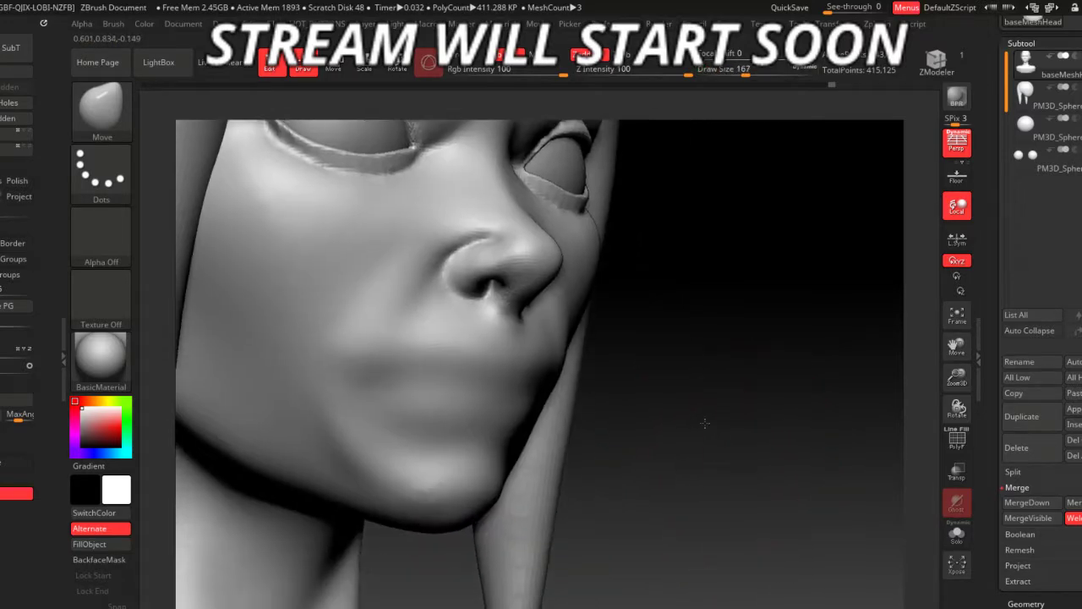
pyautogui.press('space')
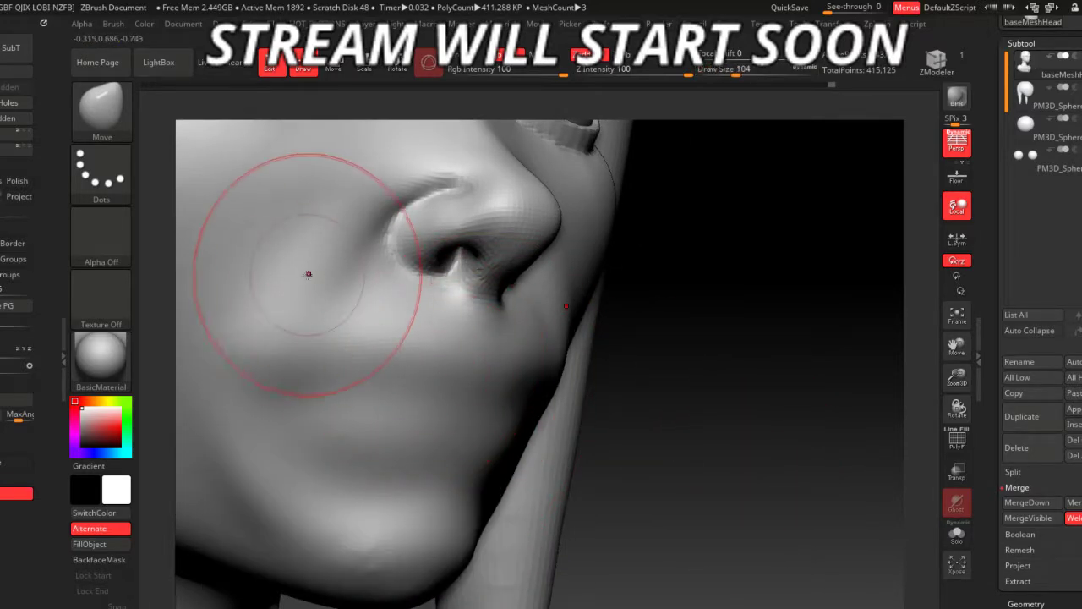
pyautogui.press('space')
pyautogui.moveTo(310, 252); pyautogui.dragTo(293, 252)
# - Smooth the chin and cheek area from a front view
pyautogui.moveTo(573, 361)
pyautogui.keyDown('shift'); pyautogui.mouseDown()
pyautogui.moveTo(565, 248)
pyautogui.moveTo(555, 447)
pyautogui.mouseUp(); pyautogui.keyUp('shift')
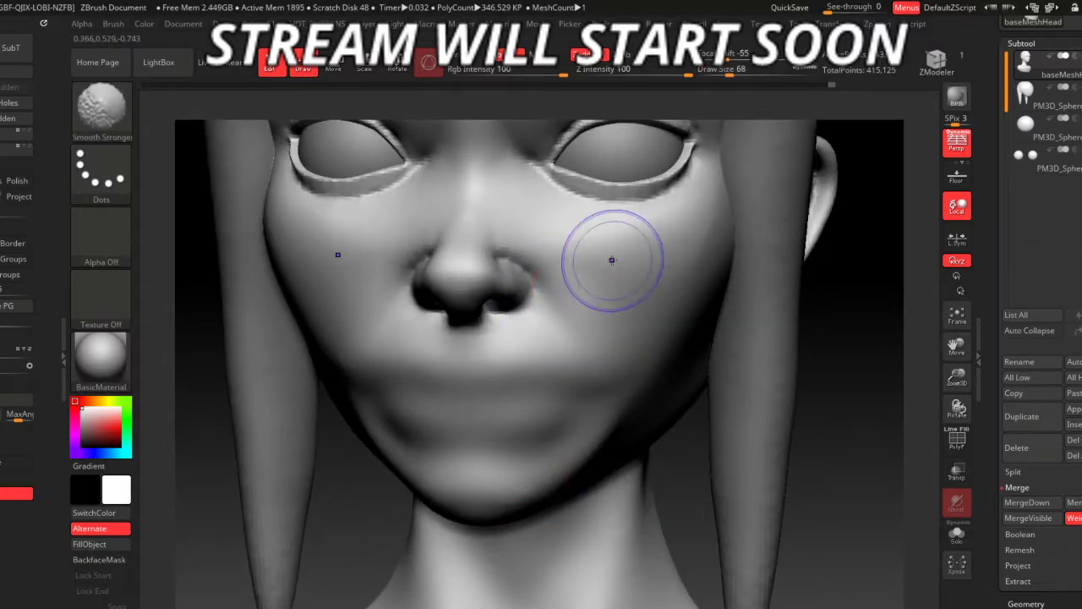
pyautogui.moveTo(862, 528); pyautogui.dragTo(896, 516)
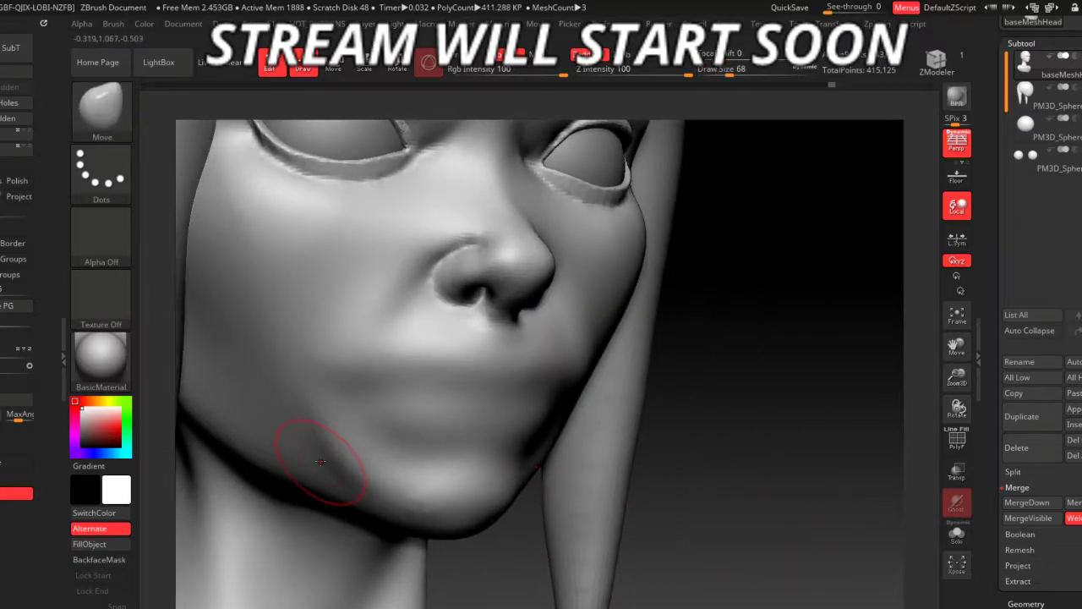
pyautogui.keyDown('shift'); pyautogui.moveTo(314, 459); pyautogui.dragTo(329, 448); pyautogui.keyUp('shift')
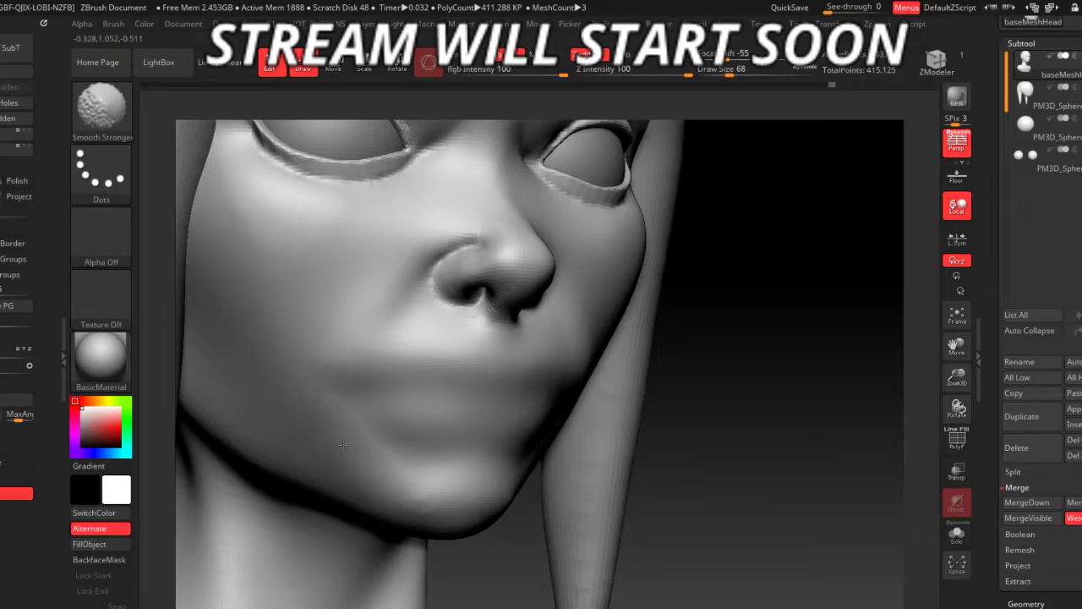
pyautogui.moveTo(668, 486); pyautogui.dragTo(622, 476)
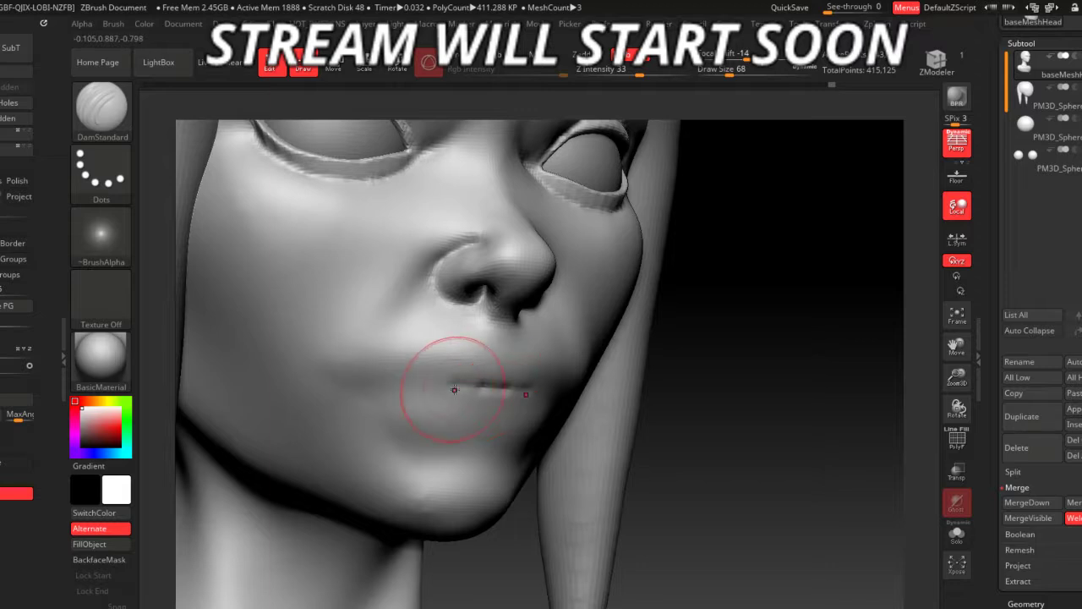
# - Deepen the lip-line crease, define the upper lip under the nose, and soften the centre notch
pyautogui.moveTo(454, 390); pyautogui.dragTo(404, 383)
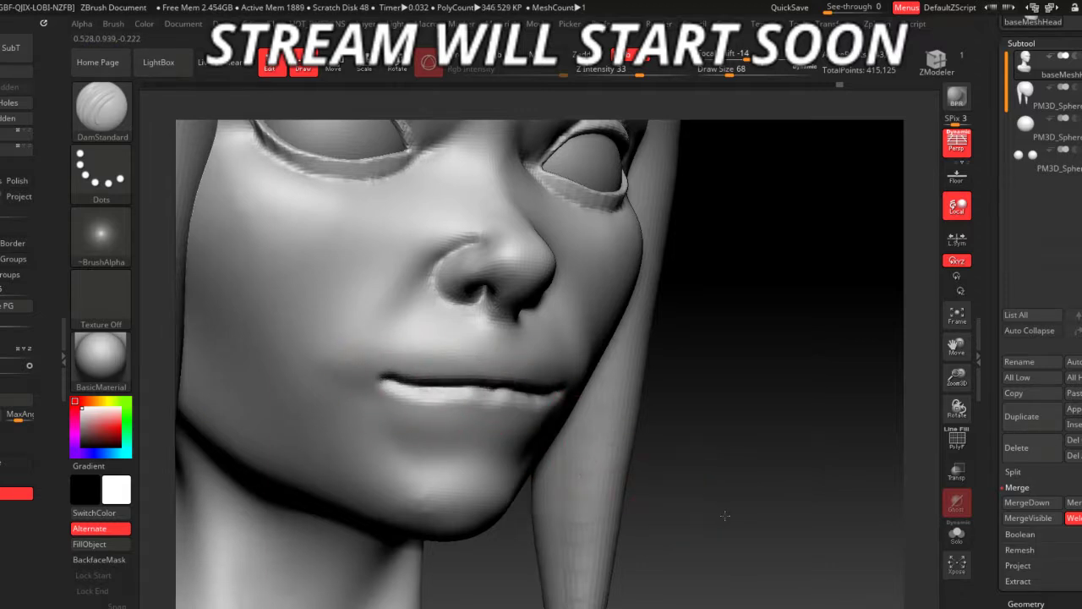
pyautogui.moveTo(443, 388); pyautogui.dragTo(500, 338, button='right')
pyautogui.moveTo(499, 338)
pyautogui.mouseDown()
pyautogui.moveTo(519, 350)
pyautogui.moveTo(508, 338)
pyautogui.moveTo(409, 362)
pyautogui.mouseUp()
pyautogui.keyDown('shift'); pyautogui.moveTo(507, 343); pyautogui.dragTo(519, 350); pyautogui.keyUp('shift')
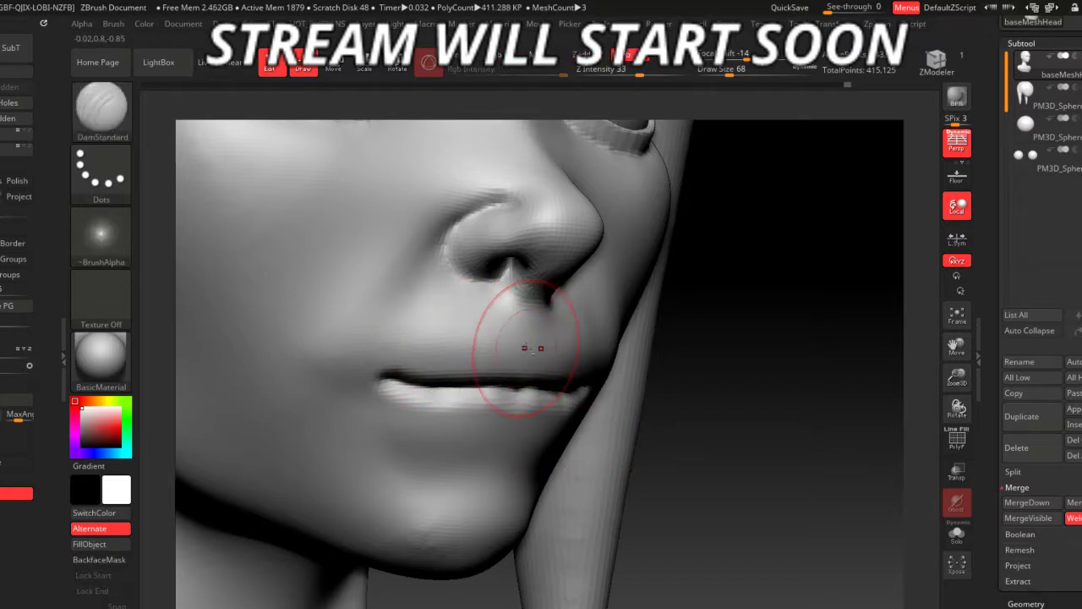
# - Raise the brush size to 90 and review the lips from front and profile
pyautogui.moveTo(423, 398); pyautogui.dragTo(590, 471, button='right')
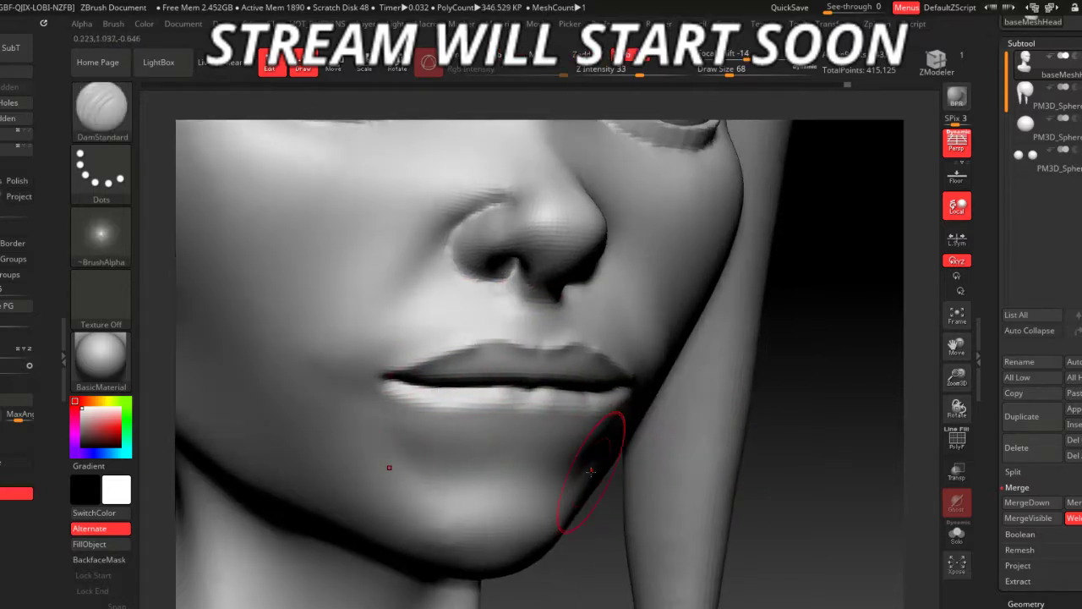
pyautogui.press('space')
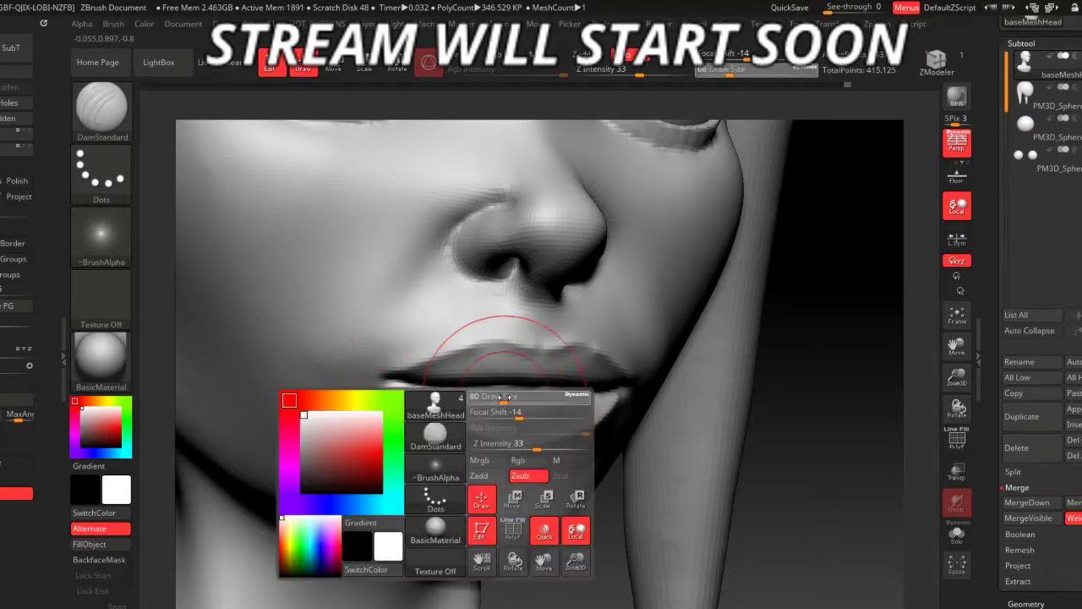
pyautogui.moveTo(507, 389); pyautogui.dragTo(543, 388)
pyautogui.moveTo(797, 543); pyautogui.dragTo(642, 592, button='right')
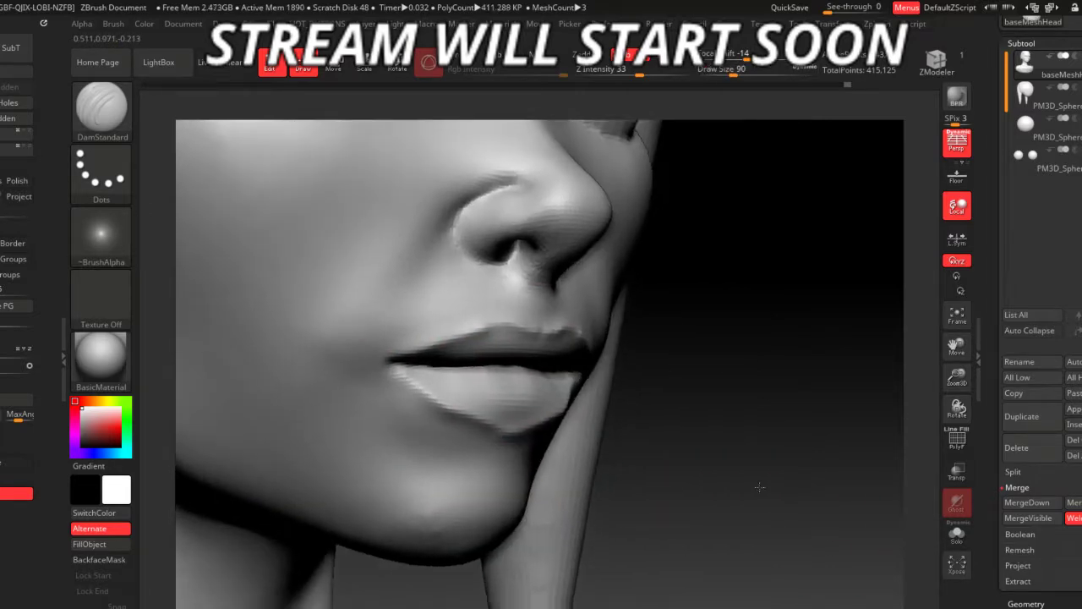
pyautogui.moveTo(473, 422)
pyautogui.mouseDown(button='right')
pyautogui.moveTo(398, 475)
pyautogui.moveTo(449, 429)
pyautogui.moveTo(466, 445)
pyautogui.moveTo(434, 459)
pyautogui.mouseUp(button='right')
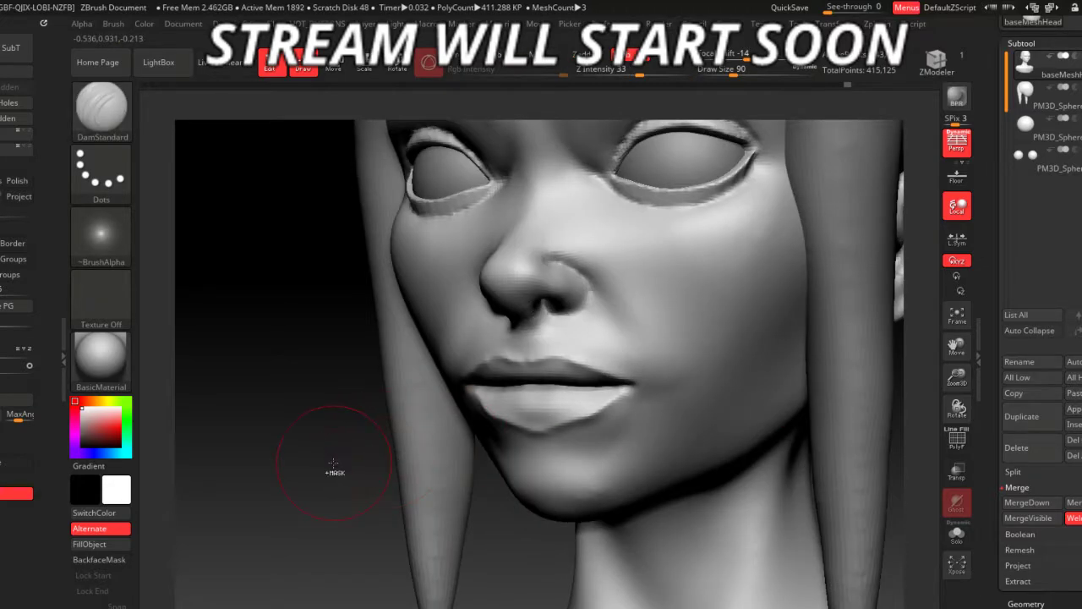
pyautogui.press('ctrl')
pyautogui.press('shift')
pyautogui.moveTo(302, 398)
pyautogui.mouseDown(button='right')
pyautogui.moveTo(447, 375)
pyautogui.moveTo(639, 534)
pyautogui.moveTo(638, 428)
pyautogui.moveTo(411, 435)
pyautogui.mouseUp(button='right')
# - With the Move brush at size 59, push the lower lip out fuller
pyautogui.press('b')
pyautogui.press('m')
pyautogui.press('v')
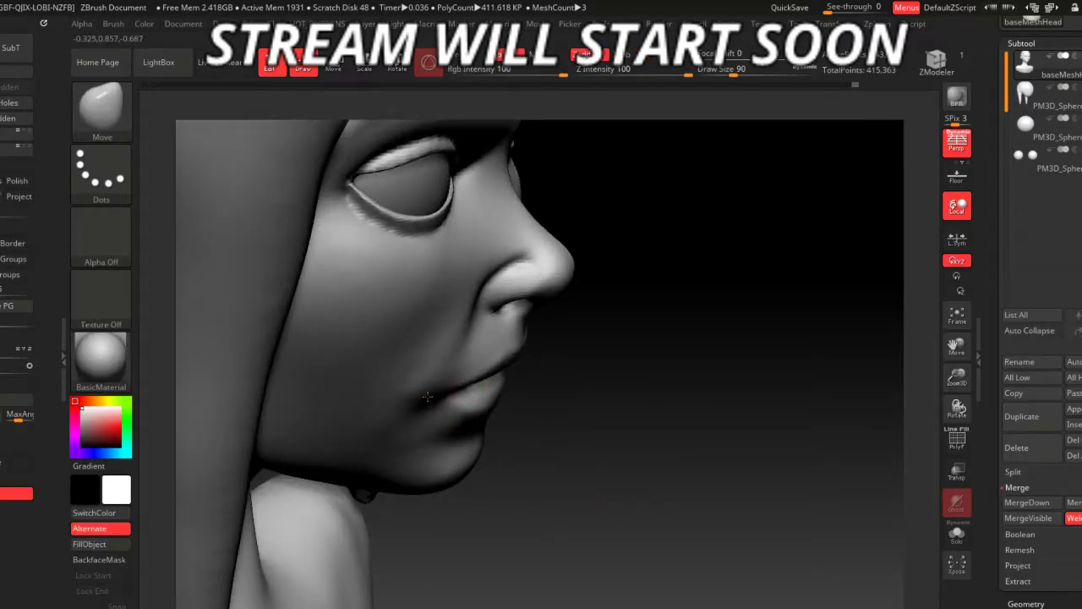
pyautogui.moveTo(574, 422); pyautogui.dragTo(502, 386, button='right')
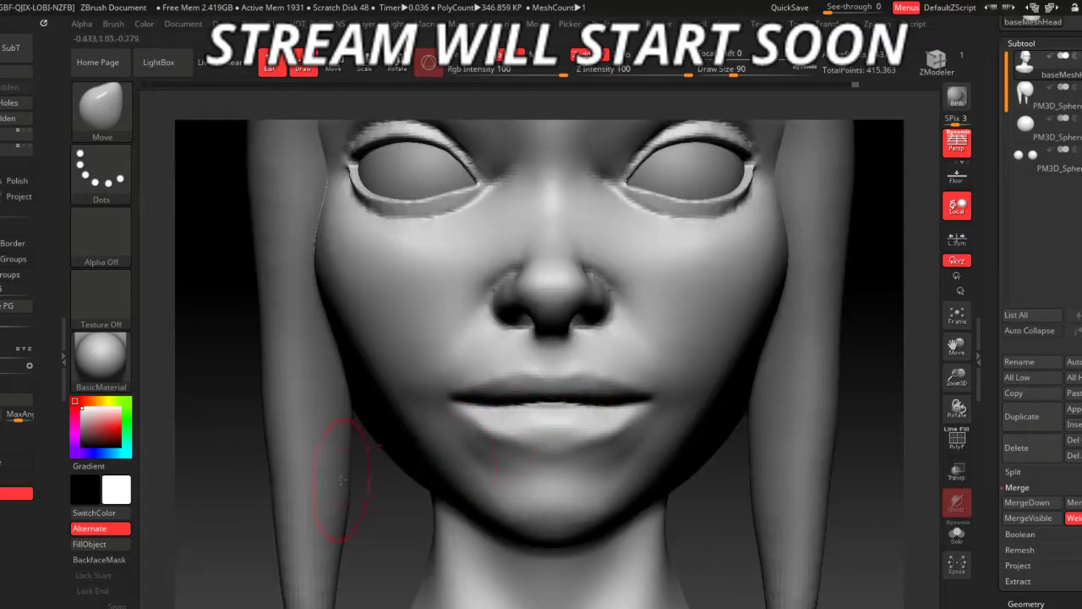
pyautogui.moveTo(341, 480); pyautogui.dragTo(250, 477, button='right')
pyautogui.rightClick(519, 448)
pyautogui.moveTo(499, 444); pyautogui.dragTo(473, 444)
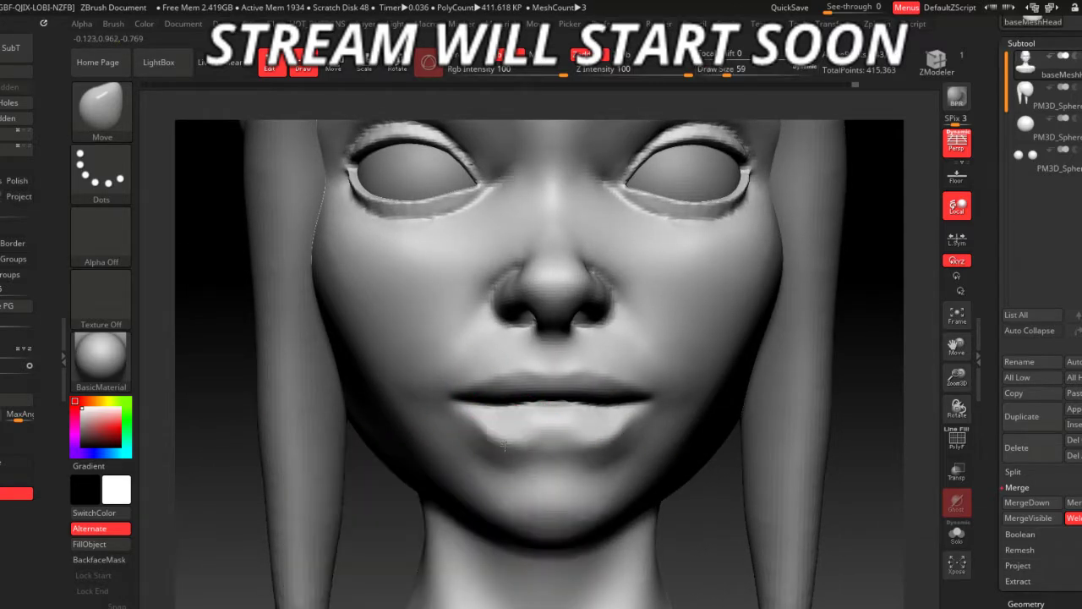
pyautogui.moveTo(538, 443); pyautogui.dragTo(504, 444)
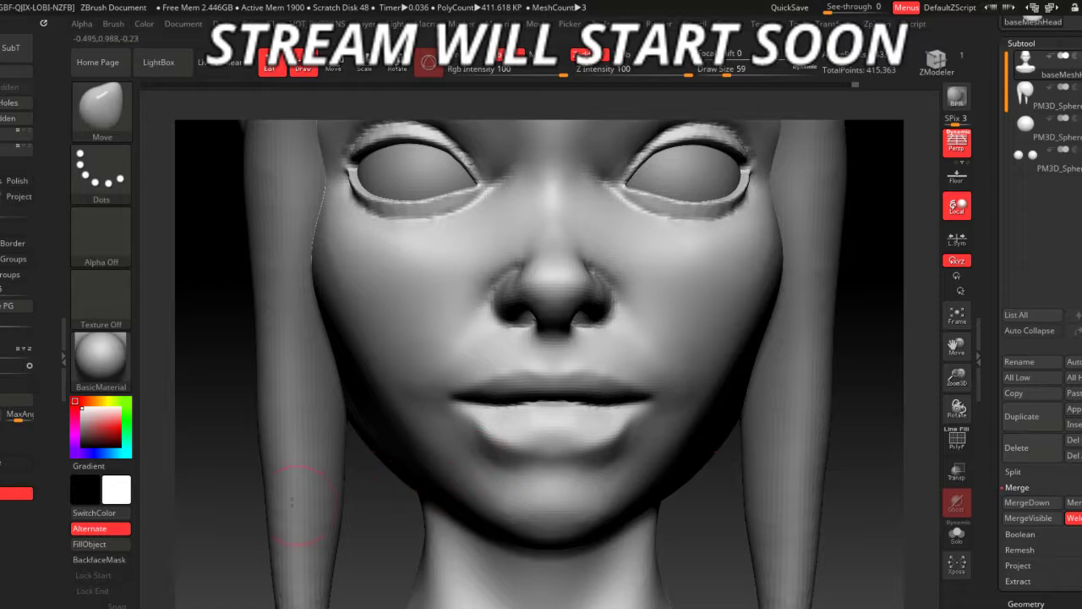
# - Enlarge the brush to size 97 and check the lips in side profile
pyautogui.moveTo(292, 501); pyautogui.dragTo(507, 456, button='right')
pyautogui.rightClick(549, 448)
pyautogui.moveTo(524, 448); pyautogui.dragTo(550, 446)
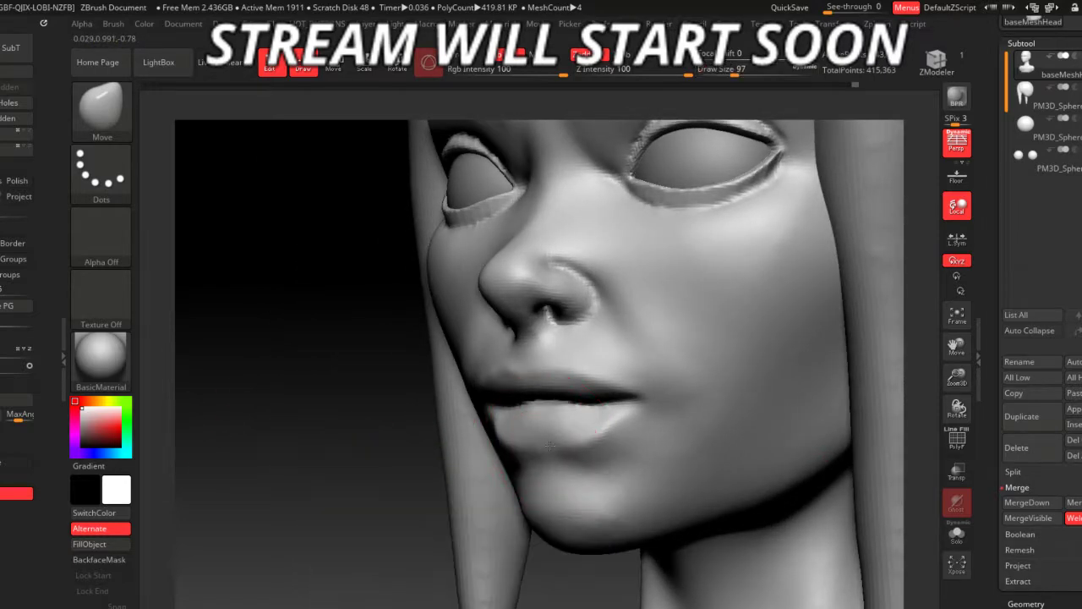
pyautogui.moveTo(413, 452)
pyautogui.mouseDown(button='right')
pyautogui.moveTo(555, 502)
pyautogui.moveTo(514, 508)
pyautogui.mouseUp(button='right')
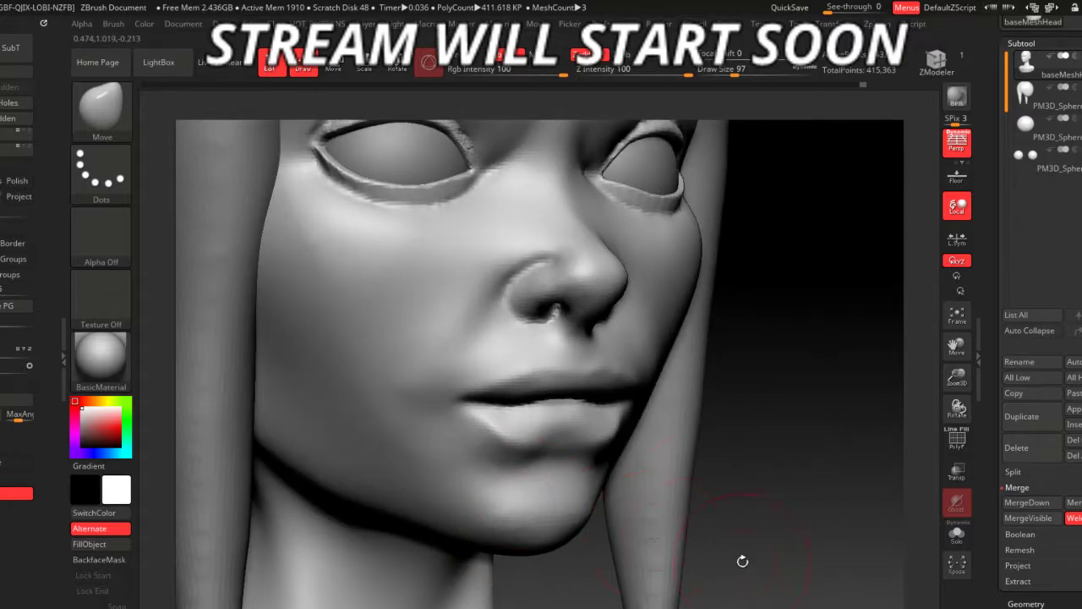
# - Select DamStandard and orbit around the head to inspect the eye and lips
pyautogui.press('b')
pyautogui.press('d')
pyautogui.press('s')
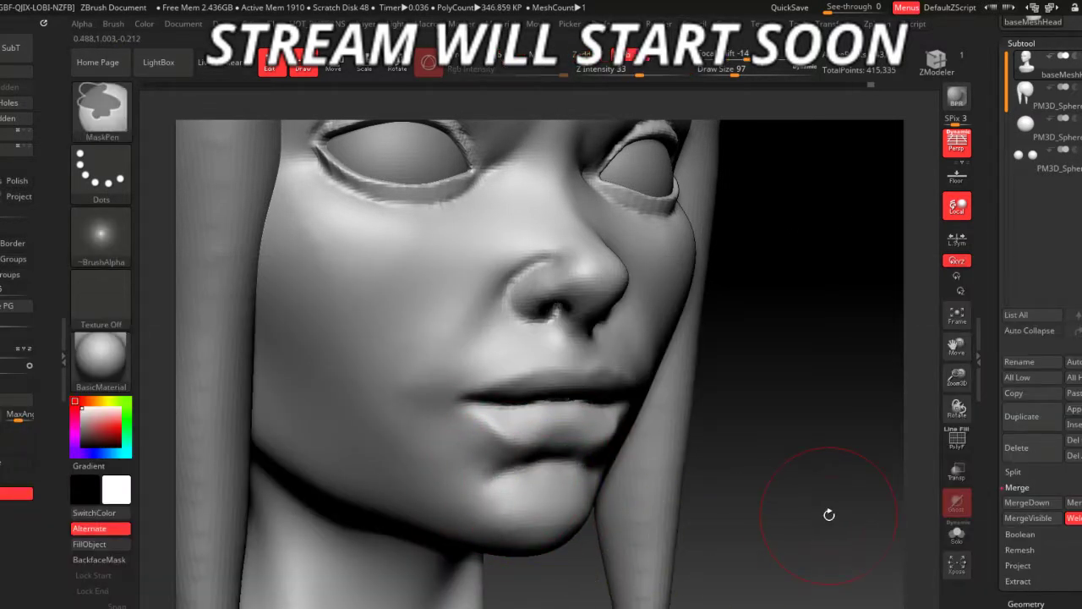
pyautogui.moveTo(826, 512)
pyautogui.mouseDown(button='right')
pyautogui.moveTo(806, 484)
pyautogui.moveTo(833, 471)
pyautogui.mouseUp(button='right')
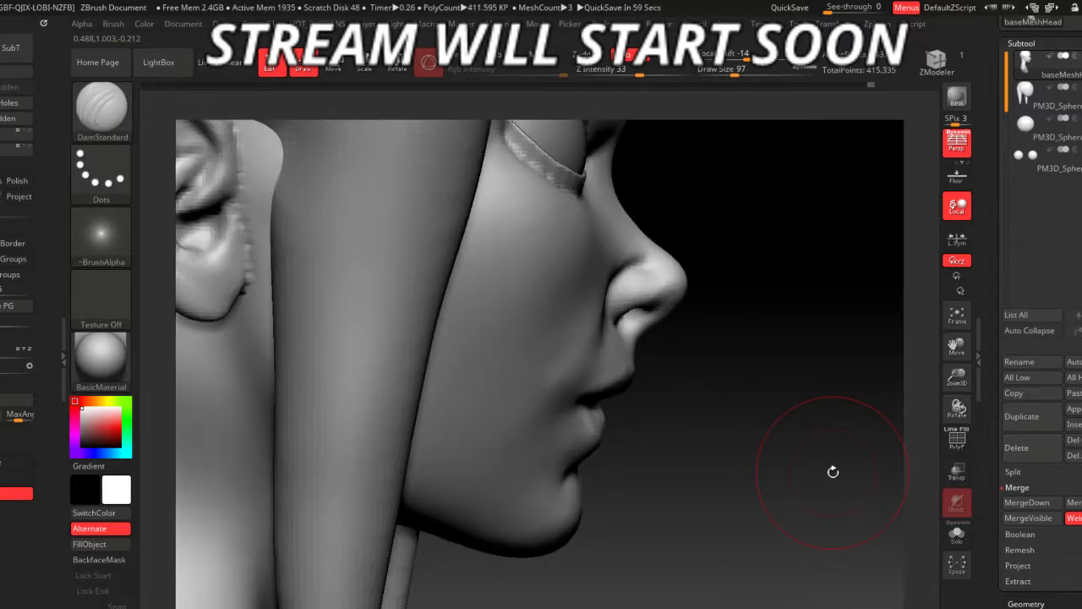
pyautogui.moveTo(677, 537)
pyautogui.mouseDown(button='right')
pyautogui.moveTo(673, 519)
pyautogui.moveTo(585, 420)
pyautogui.mouseUp(button='right')
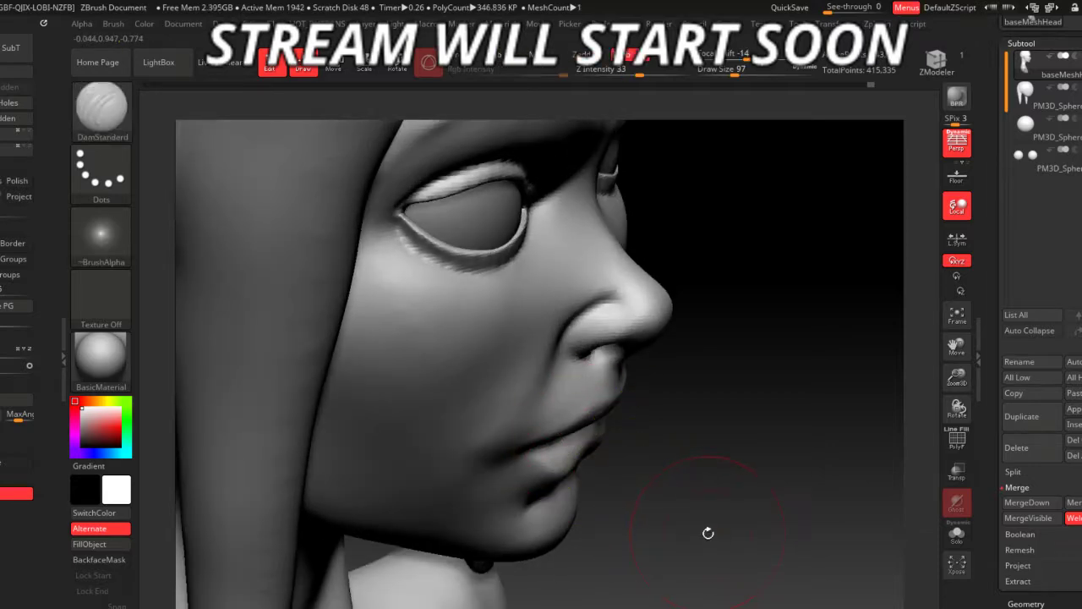
pyautogui.moveTo(708, 529); pyautogui.dragTo(606, 460, button='right')
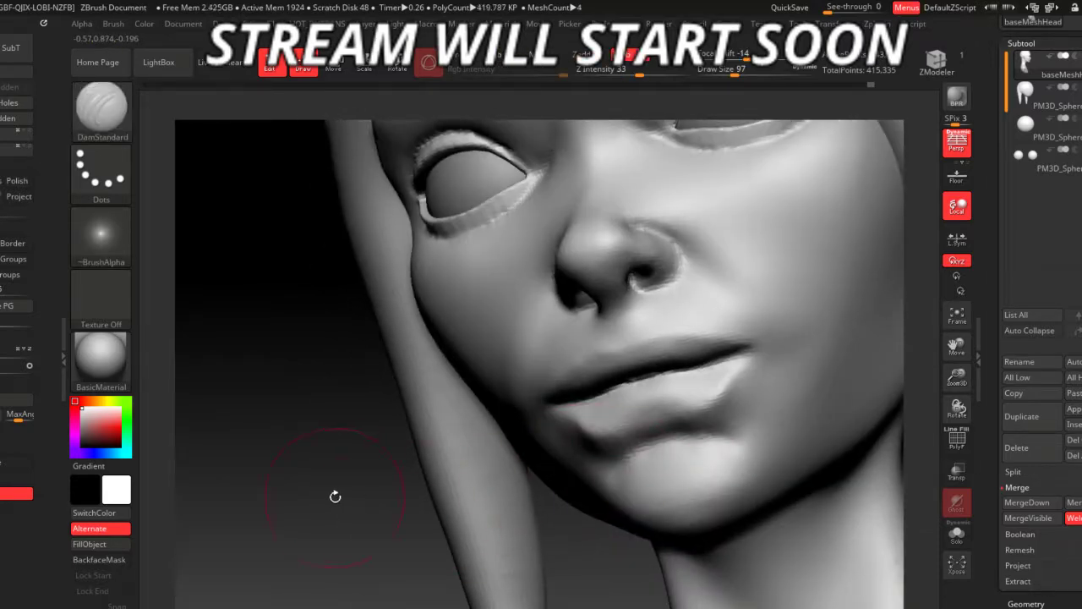
pyautogui.moveTo(333, 496); pyautogui.dragTo(355, 482, button='right')
# - Switch back to the Move brush and fill out and soften the lower lip
pyautogui.press('b')
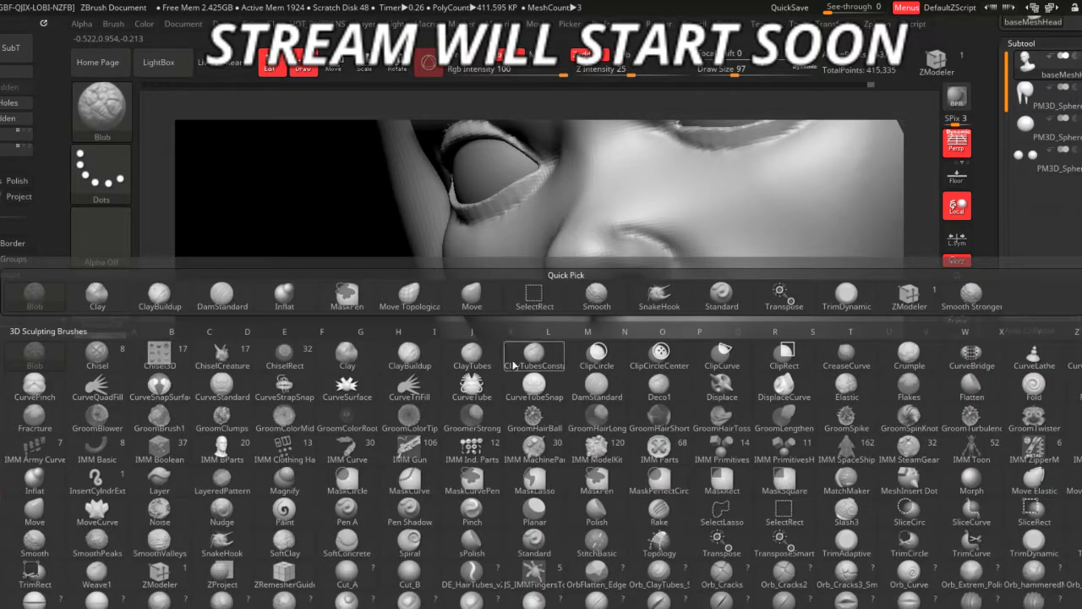
pyautogui.press('m')
pyautogui.press('v')
pyautogui.press('space')
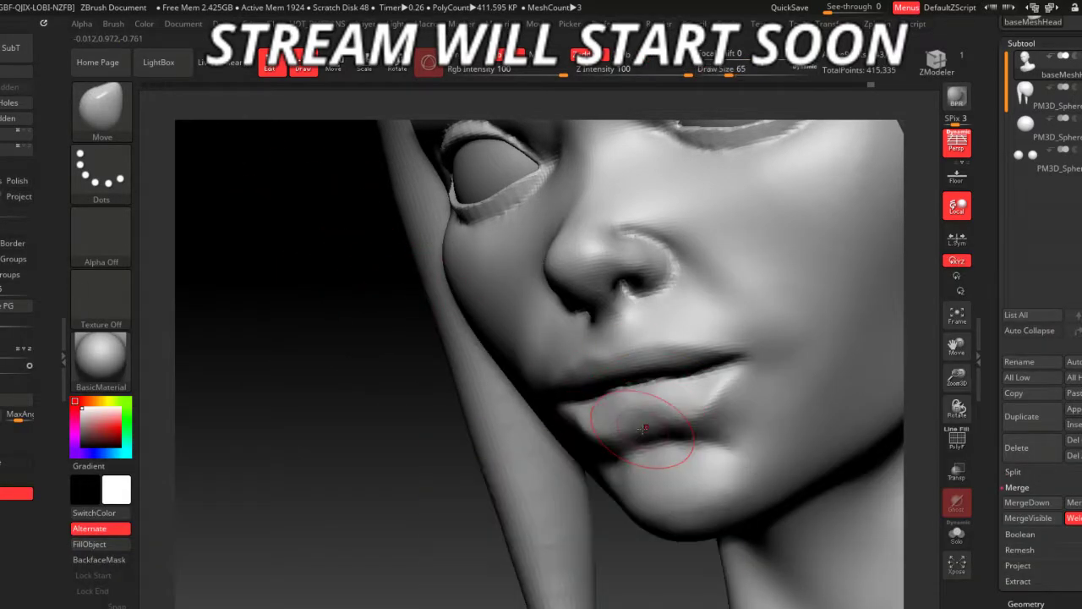
pyautogui.keyDown('shift'); pyautogui.moveTo(642, 428); pyautogui.dragTo(640, 430); pyautogui.keyUp('shift')
# - Inspect the nose, lips and chin from front and low angles, then select ClayBuildup at size 49
pyautogui.keyDown('shift'); pyautogui.moveTo(370, 419); pyautogui.dragTo(587, 447); pyautogui.keyUp('shift')
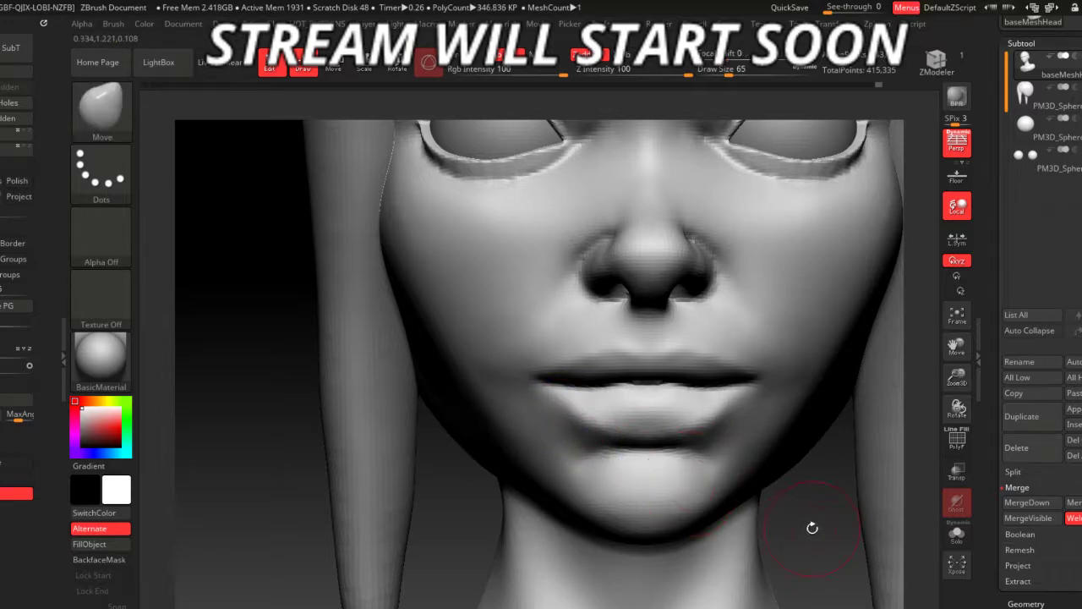
pyautogui.moveTo(814, 591)
pyautogui.mouseDown()
pyautogui.moveTo(809, 438)
pyautogui.moveTo(496, 385)
pyautogui.moveTo(539, 392)
pyautogui.mouseUp()
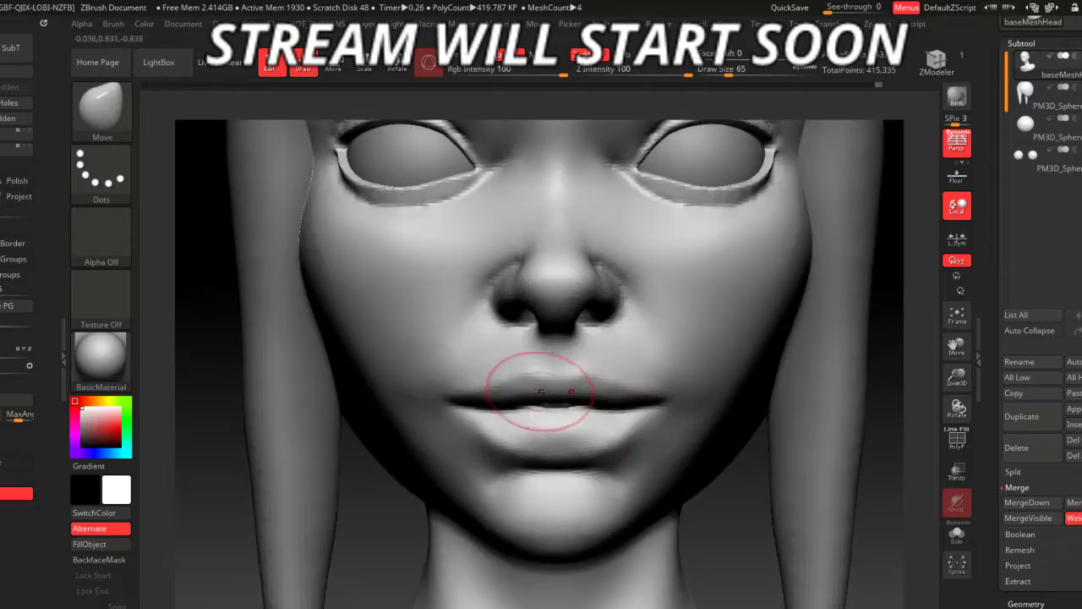
pyautogui.moveTo(617, 463)
pyautogui.mouseDown()
pyautogui.moveTo(688, 531)
pyautogui.moveTo(821, 507)
pyautogui.moveTo(790, 516)
pyautogui.moveTo(658, 483)
pyautogui.mouseUp()
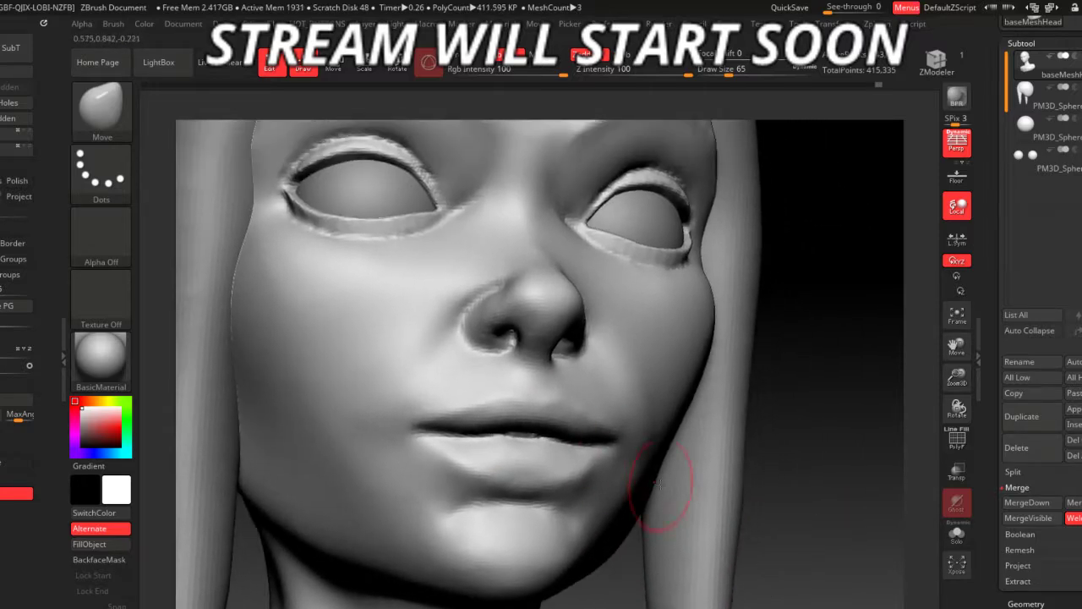
pyautogui.moveTo(809, 553); pyautogui.dragTo(765, 462)
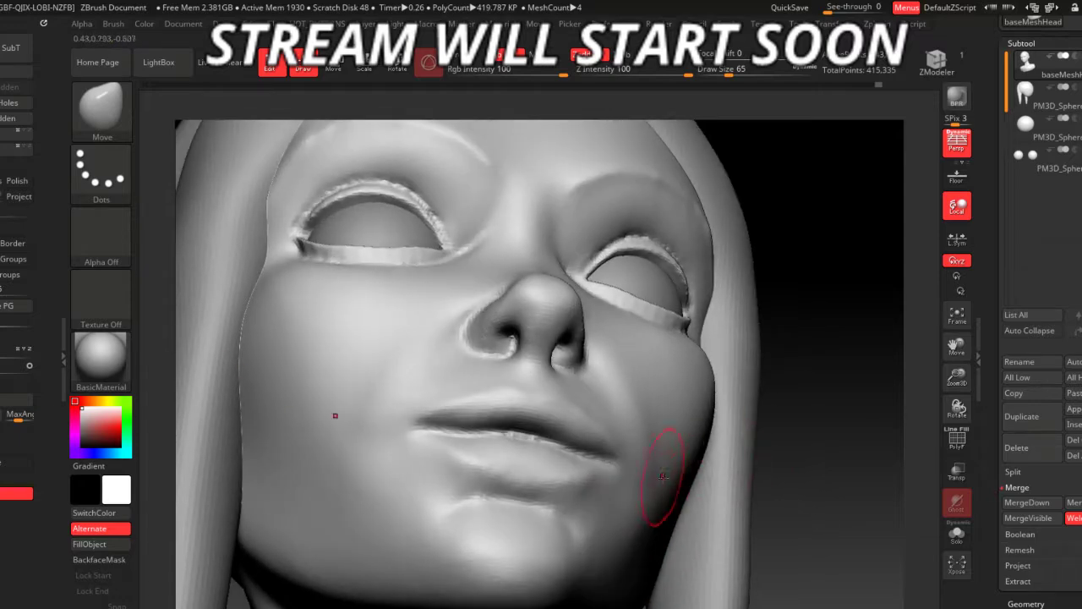
pyautogui.press('b')
pyautogui.press('c')
# - Smooth the lower lip with the TrimDynamic brush from a near-frontal view
pyautogui.press('b')
pyautogui.press('space')
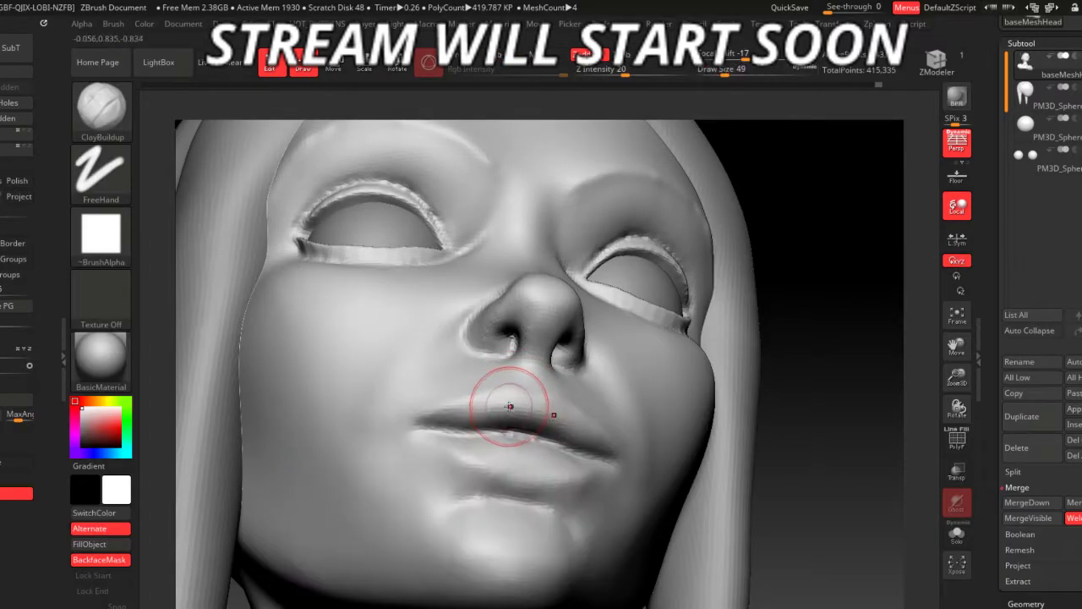
pyautogui.press('b')
pyautogui.press('t')
pyautogui.press('d')
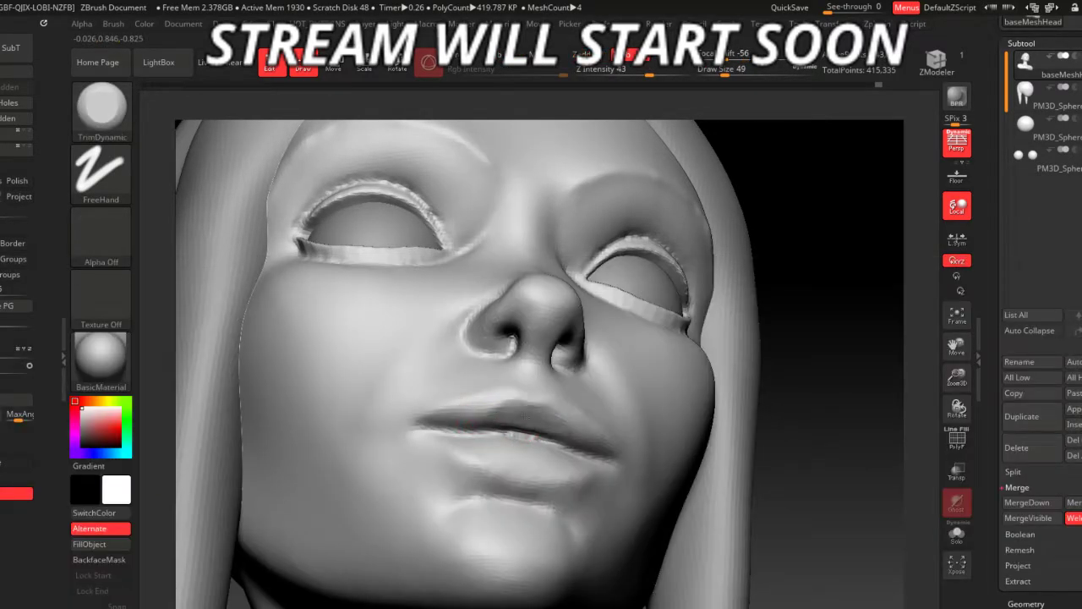
pyautogui.moveTo(724, 470); pyautogui.dragTo(617, 513)
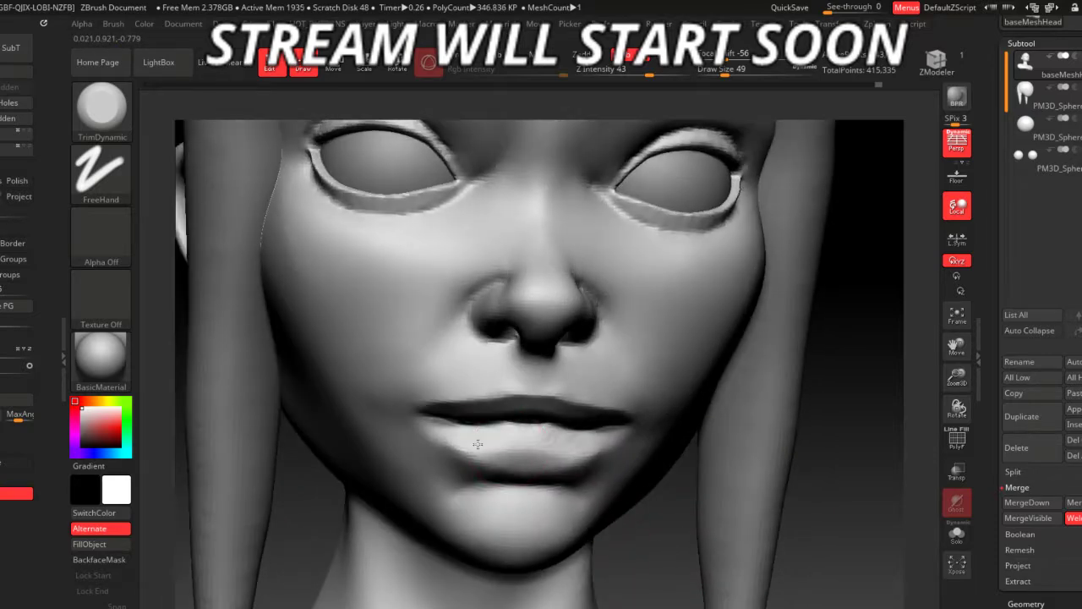
pyautogui.moveTo(827, 489); pyautogui.dragTo(736, 527)
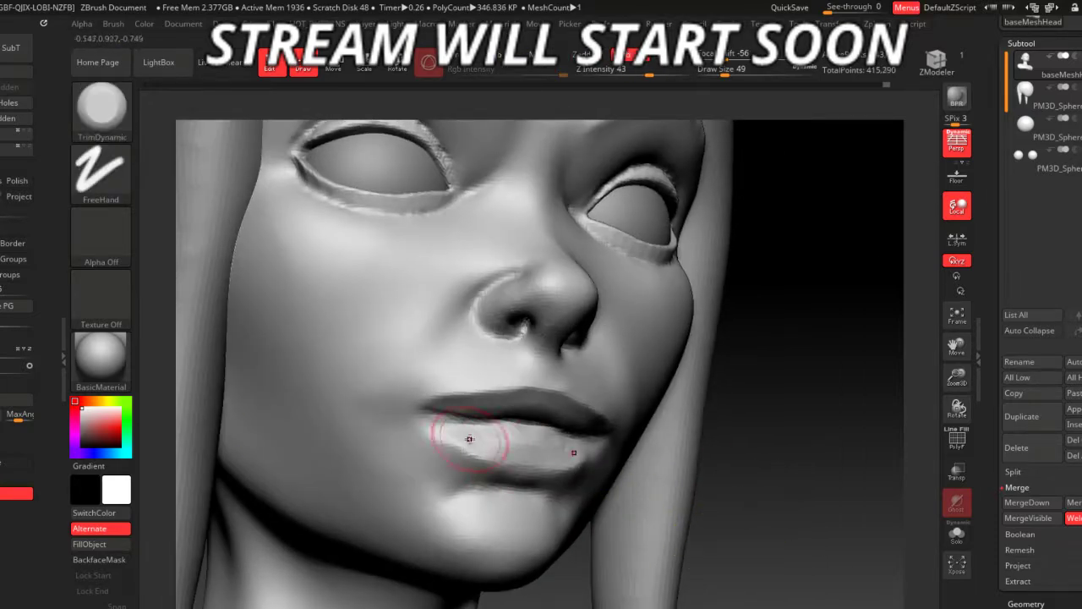
pyautogui.moveTo(483, 422)
pyautogui.keyDown('shift'); pyautogui.mouseDown()
pyautogui.moveTo(426, 431)
pyautogui.moveTo(606, 493)
pyautogui.moveTo(652, 447)
pyautogui.mouseUp(); pyautogui.keyUp('shift')
# - Switch to ClayBuildup with BackfaceMask on, reorient the head, and select DamStandard
pyautogui.press('b')
pyautogui.press('c')
pyautogui.press('b')
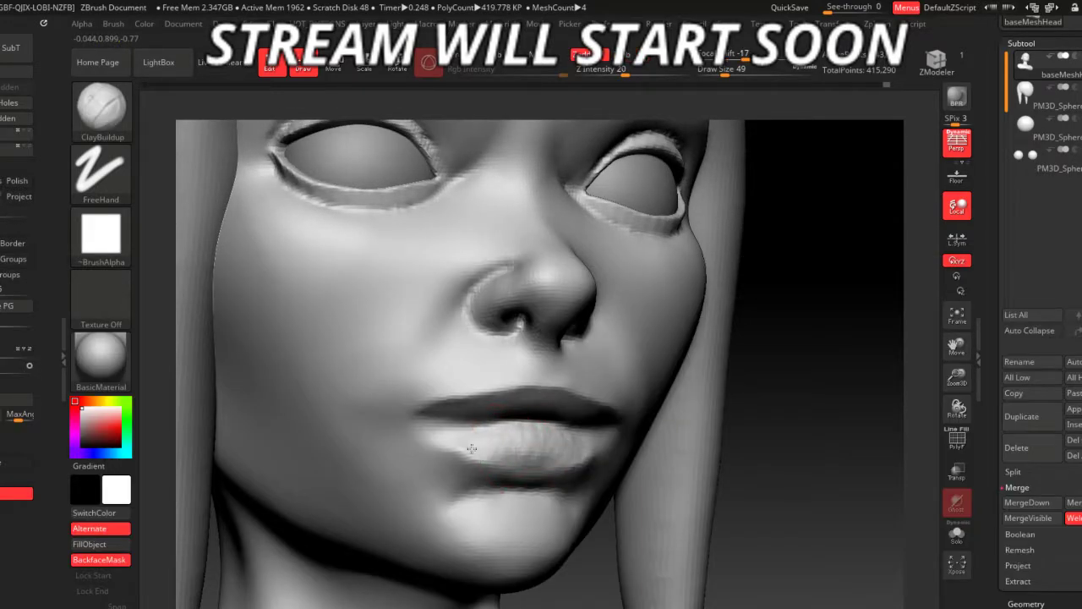
pyautogui.moveTo(659, 466); pyautogui.dragTo(544, 408)
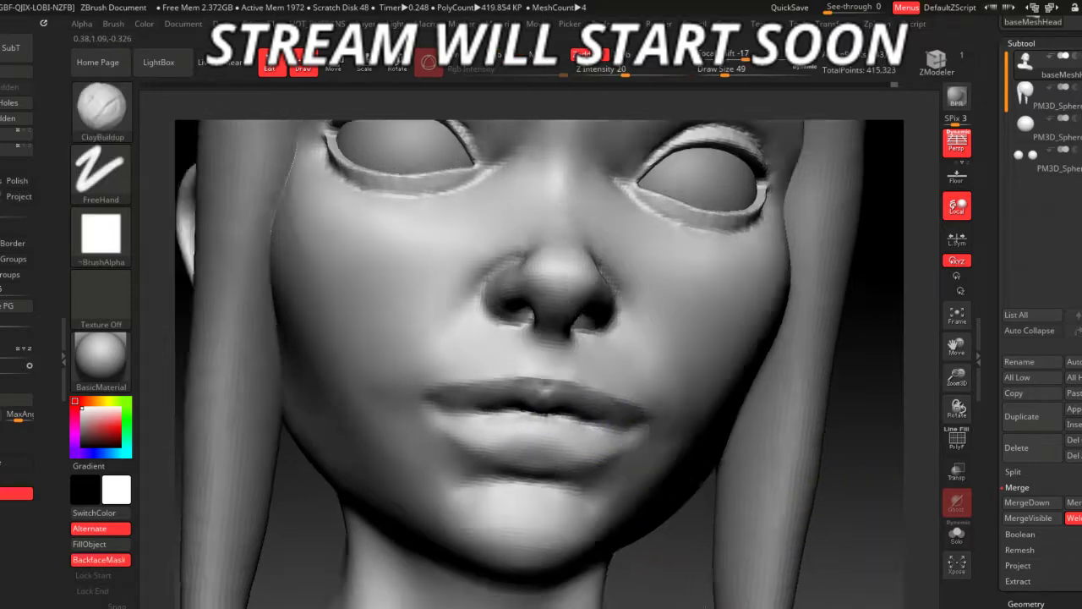
pyautogui.moveTo(498, 443)
pyautogui.mouseDown()
pyautogui.moveTo(622, 540)
pyautogui.moveTo(623, 510)
pyautogui.mouseUp()
pyautogui.press('b')
pyautogui.press('d')
pyautogui.press('s')
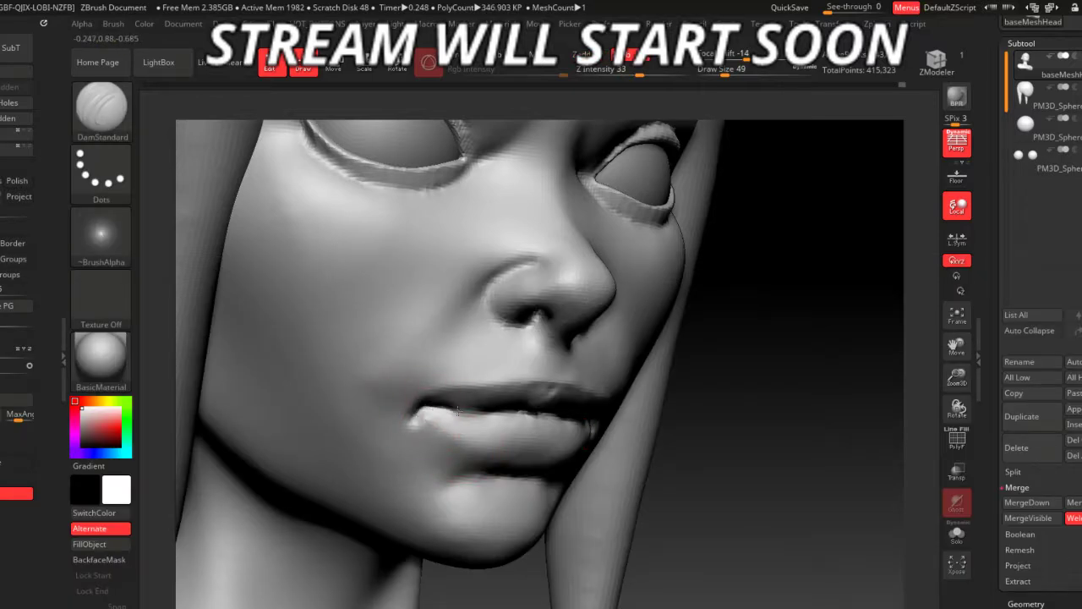
# - Rotate the head toward the front and select the Move brush
pyautogui.moveTo(686, 538); pyautogui.dragTo(523, 466)
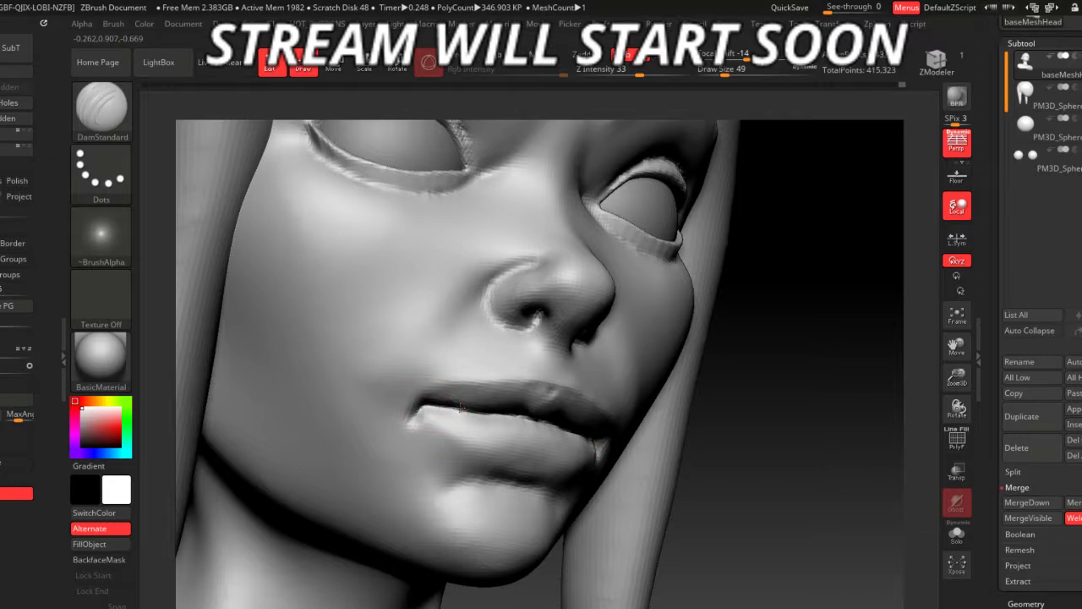
pyautogui.moveTo(689, 525); pyautogui.dragTo(484, 465)
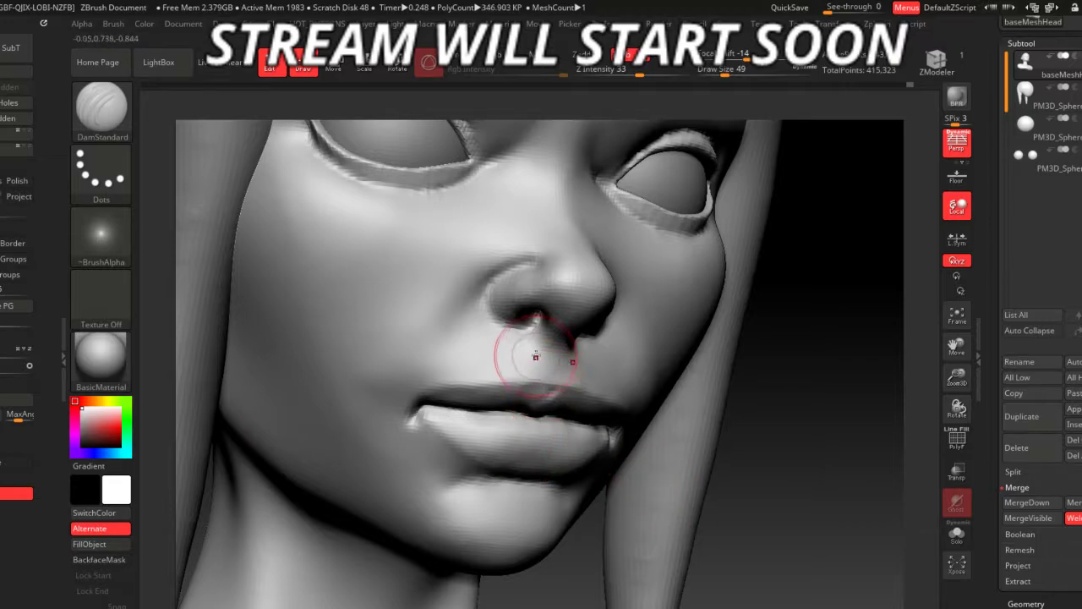
pyautogui.moveTo(552, 375); pyautogui.dragTo(428, 414)
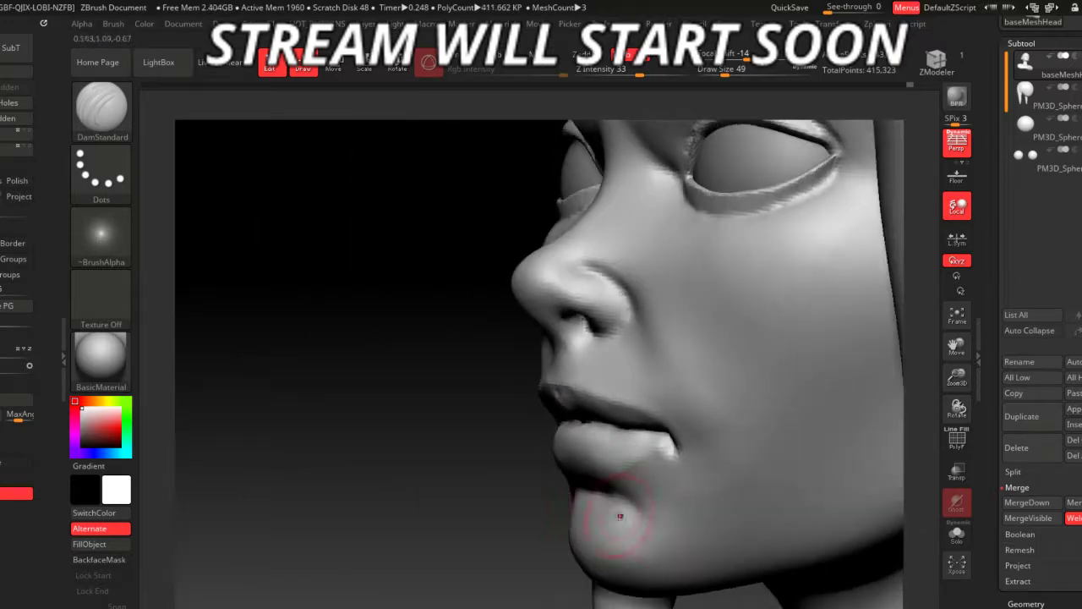
pyautogui.press('b')
pyautogui.press('m')
pyautogui.press('v')
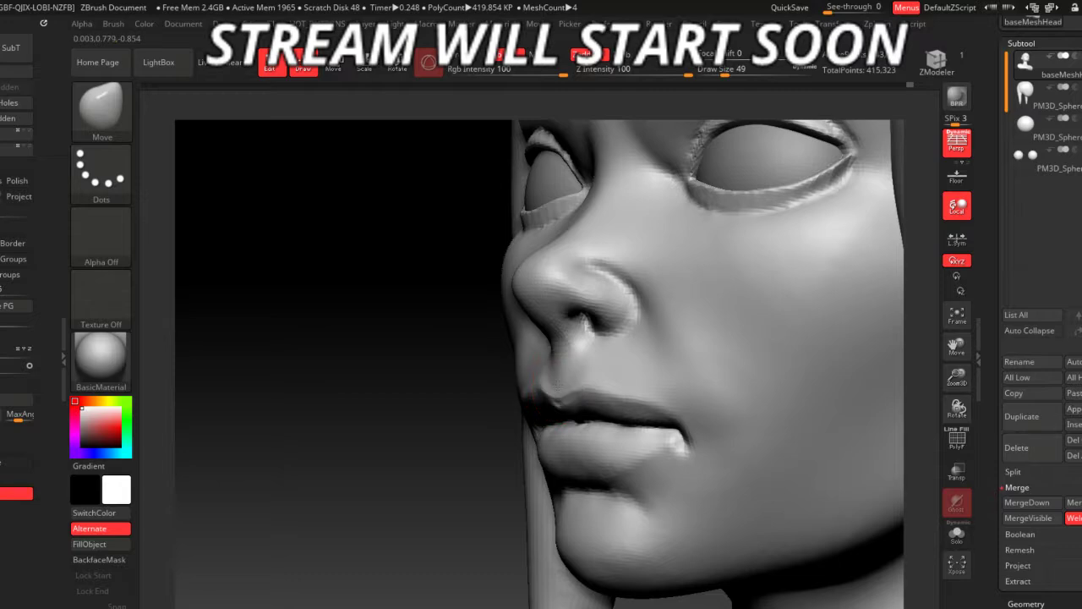
pyautogui.moveTo(442, 426)
pyautogui.mouseDown()
pyautogui.moveTo(473, 402)
pyautogui.moveTo(761, 486)
pyautogui.moveTo(786, 484)
pyautogui.moveTo(598, 457)
pyautogui.mouseUp()
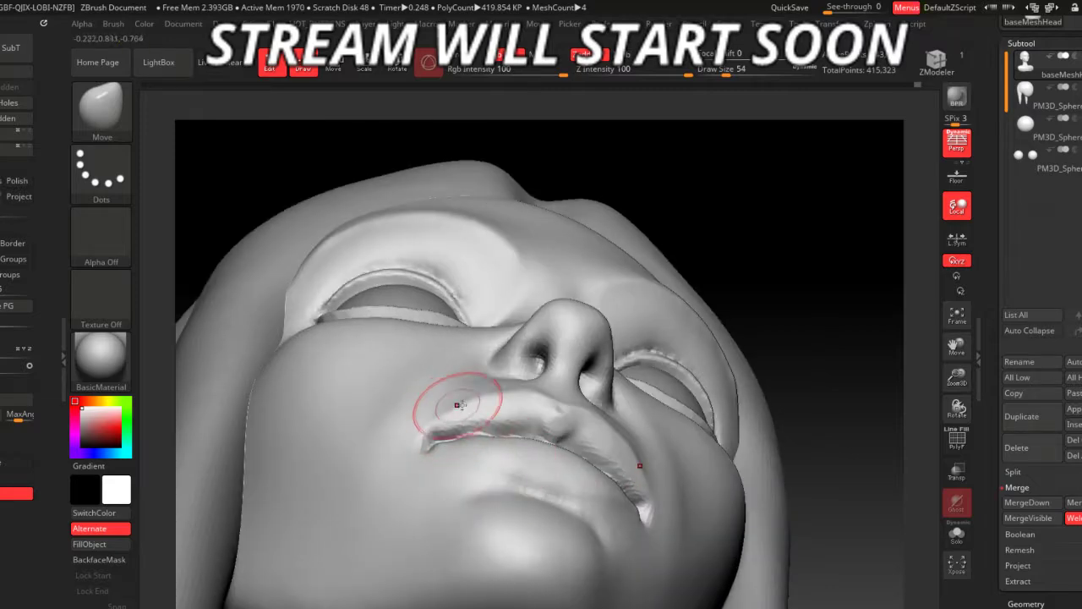
pyautogui.moveTo(562, 401); pyautogui.dragTo(480, 360, button='right')
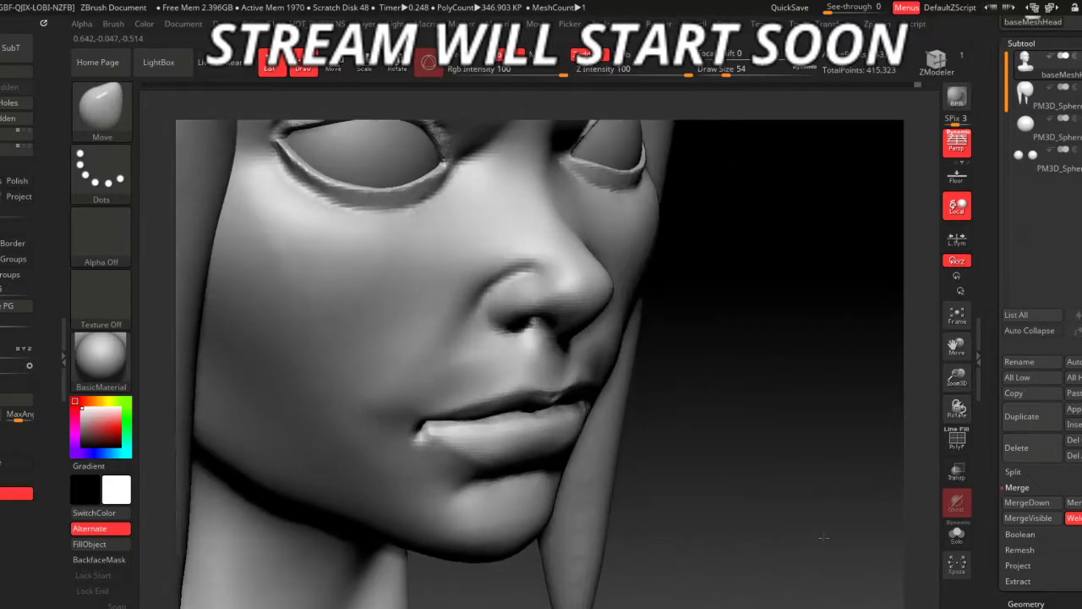
# - Set ClayBuildup with BackfaceMask at size 80 and smooth around the mouth from the front
pyautogui.press('space')
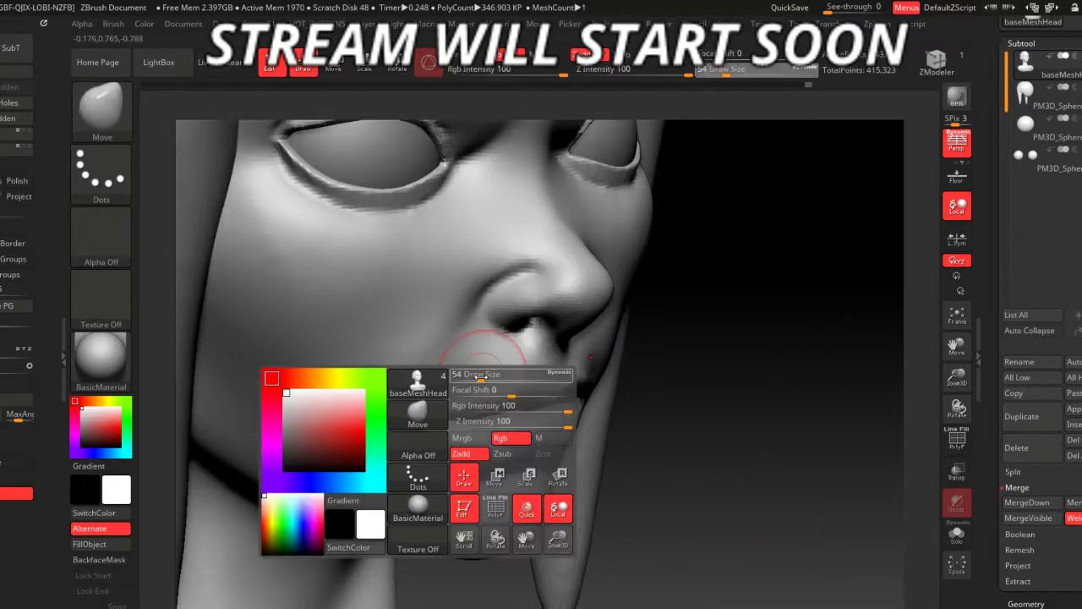
pyautogui.press('b')
pyautogui.press('c')
pyautogui.press('b')
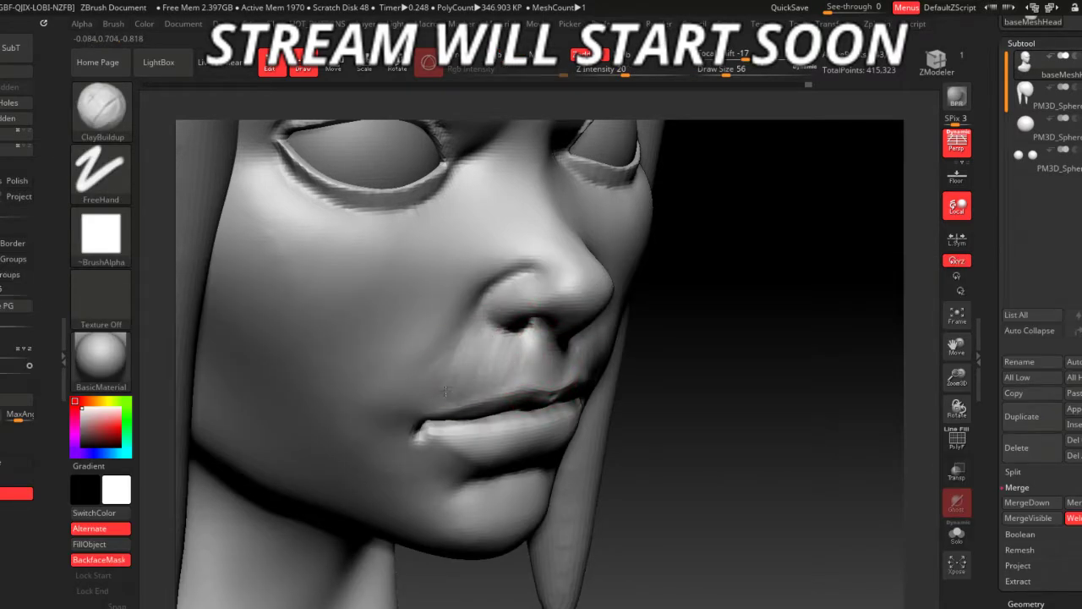
pyautogui.press('ctrl')
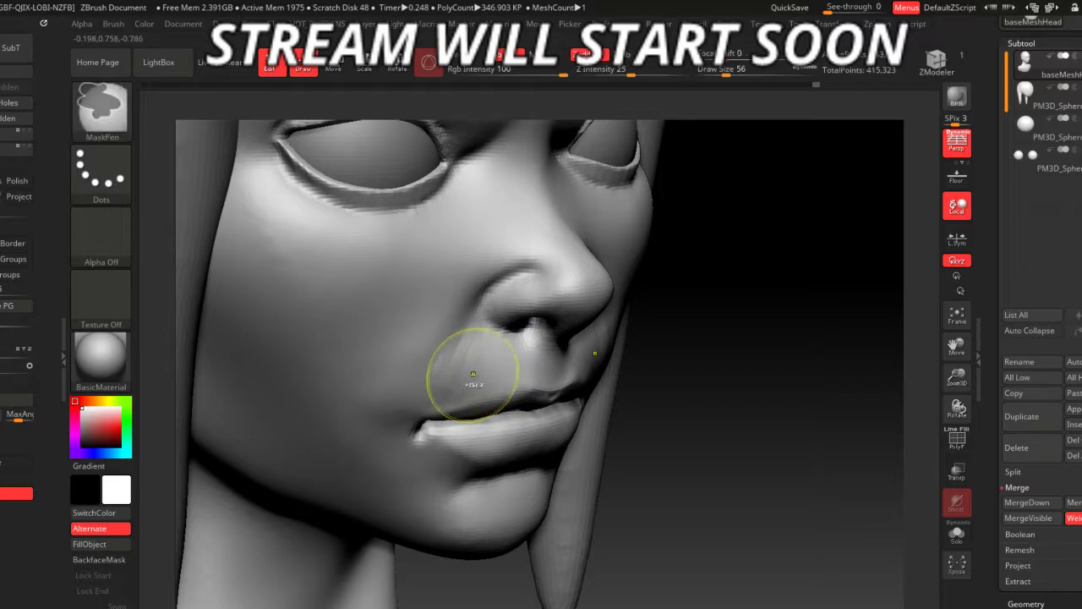
pyautogui.moveTo(415, 379); pyautogui.dragTo(411, 358, button='right')
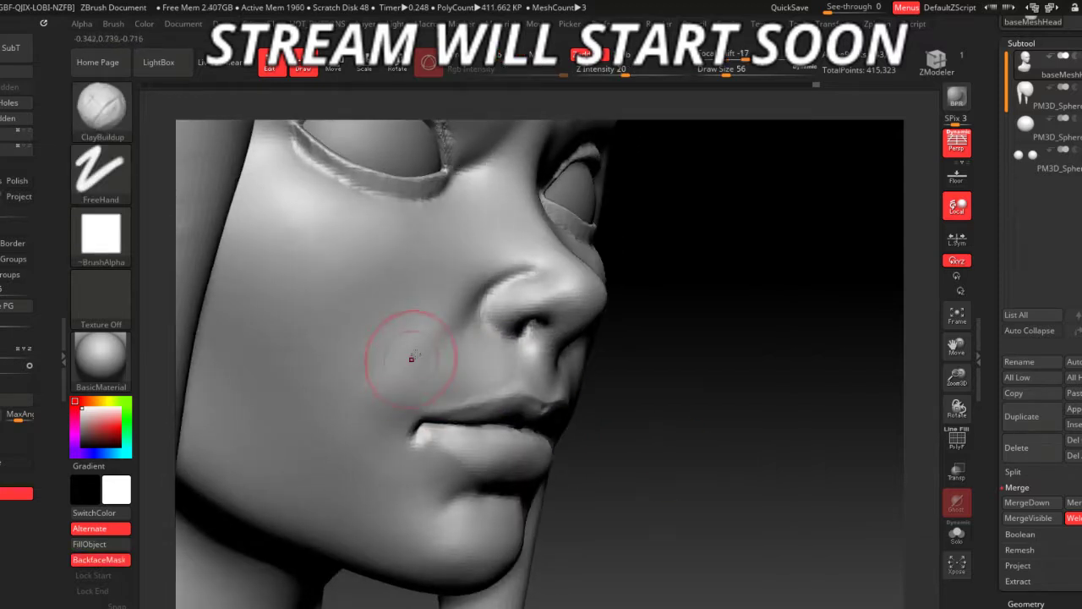
pyautogui.press('space')
pyautogui.moveTo(411, 358); pyautogui.dragTo(441, 328)
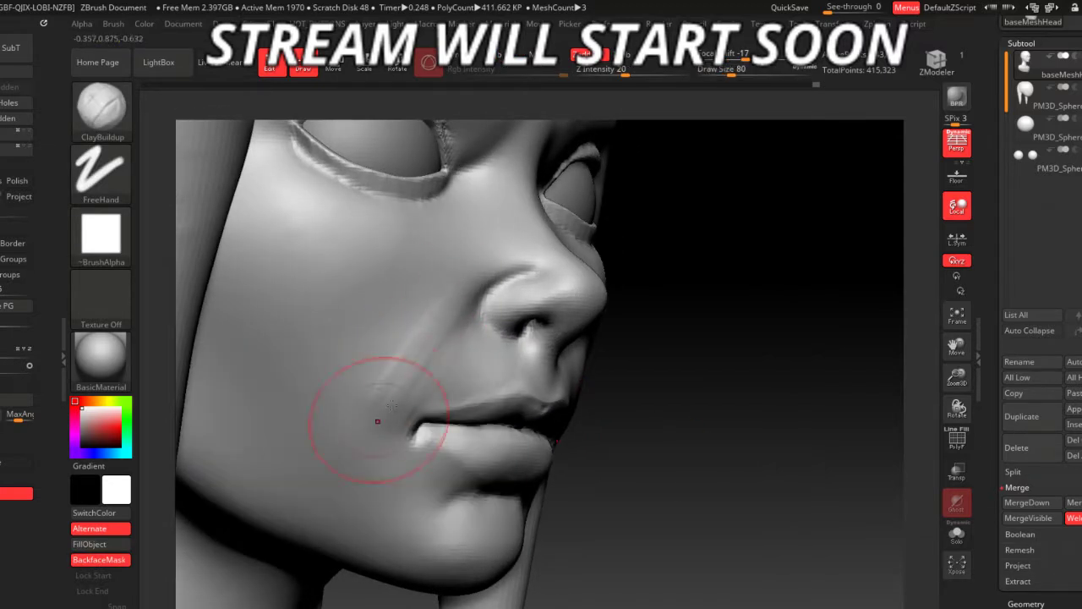
pyautogui.press('shift')
pyautogui.moveTo(449, 279); pyautogui.dragTo(395, 488, button='right')
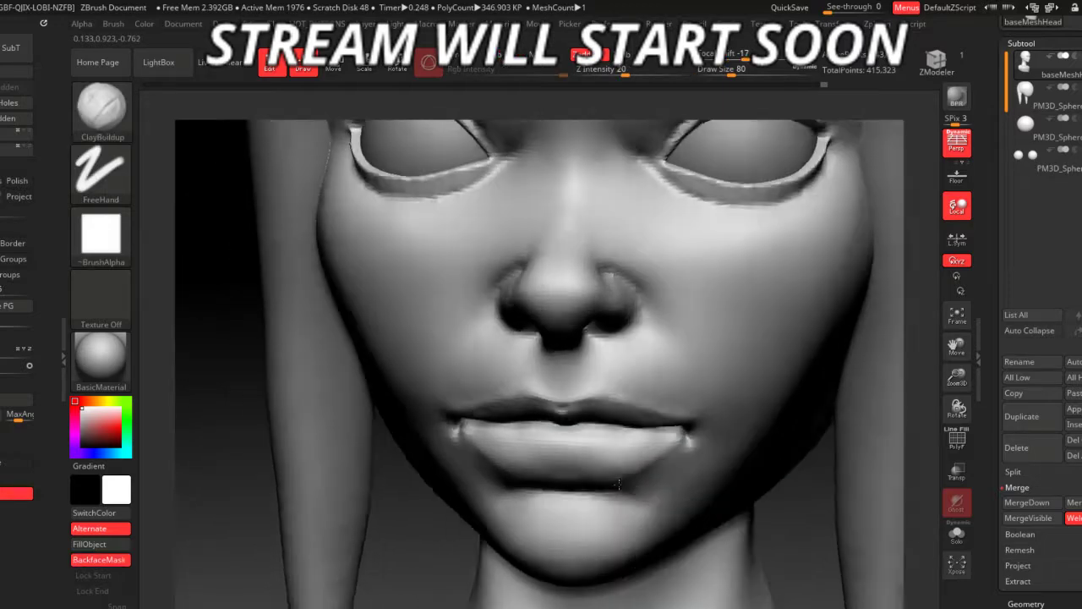
pyautogui.moveTo(355, 558); pyautogui.dragTo(417, 480, button='right')
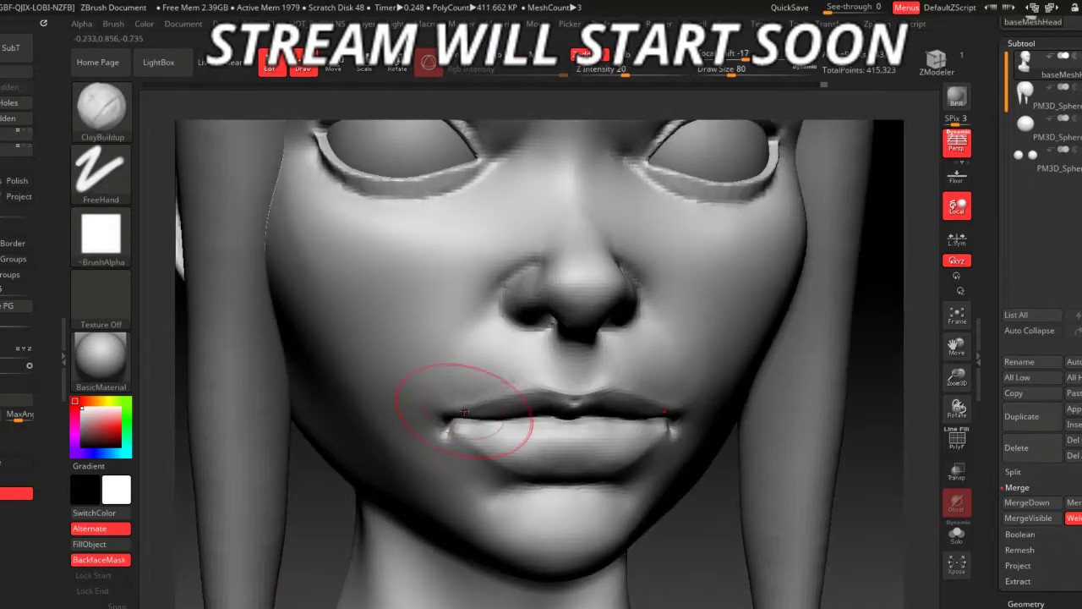
# - Carve deeper symmetric creases into both mouth corners with DamStandard, then smooth them
pyautogui.press('b')
pyautogui.press('d')
pyautogui.press('s')
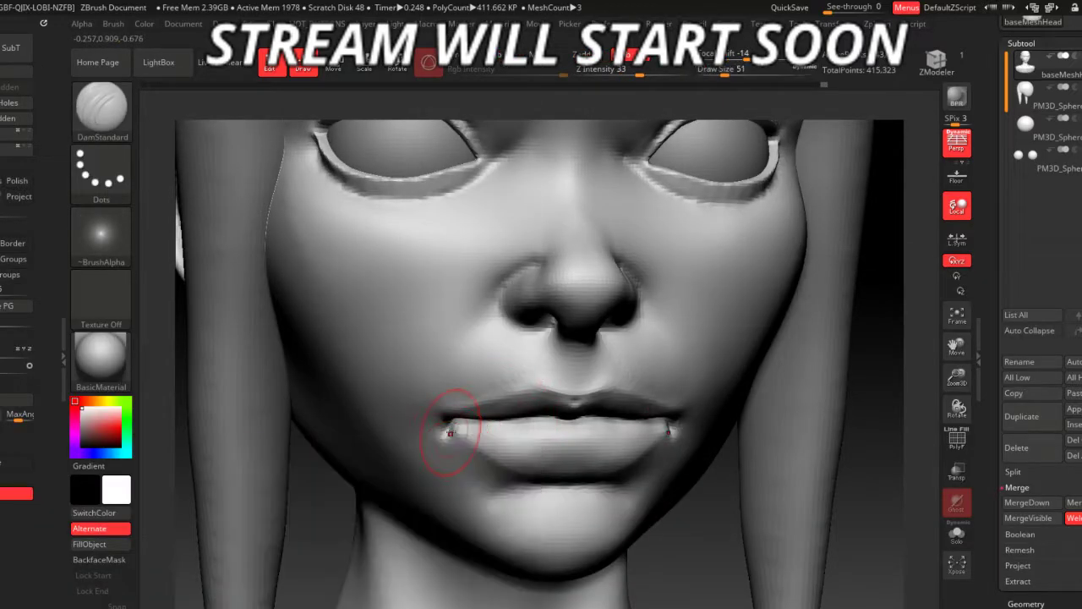
pyautogui.moveTo(448, 421); pyautogui.dragTo(463, 441)
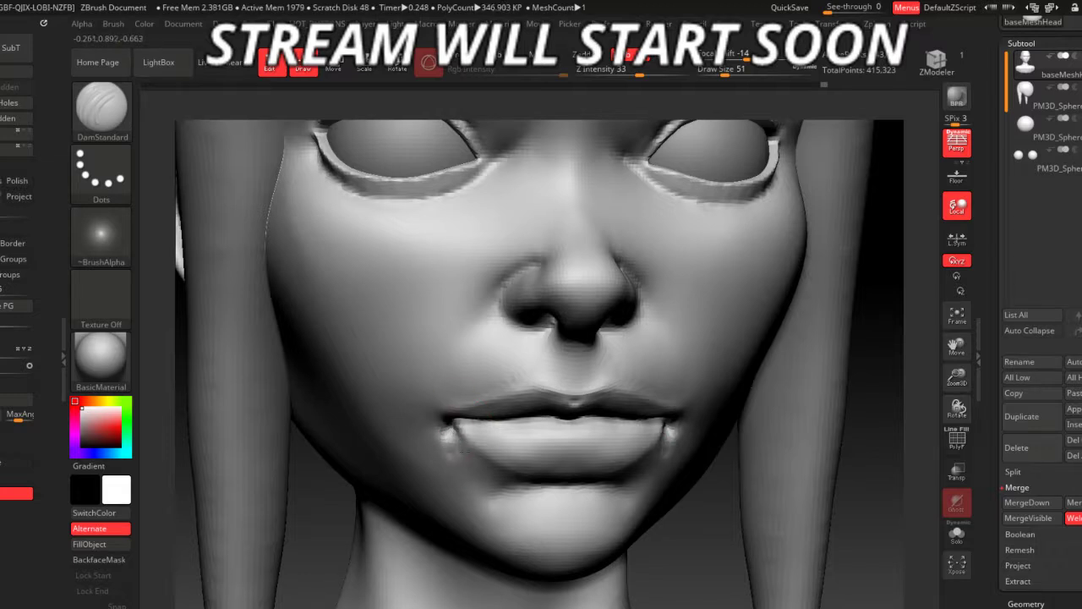
pyautogui.press('ctrl')
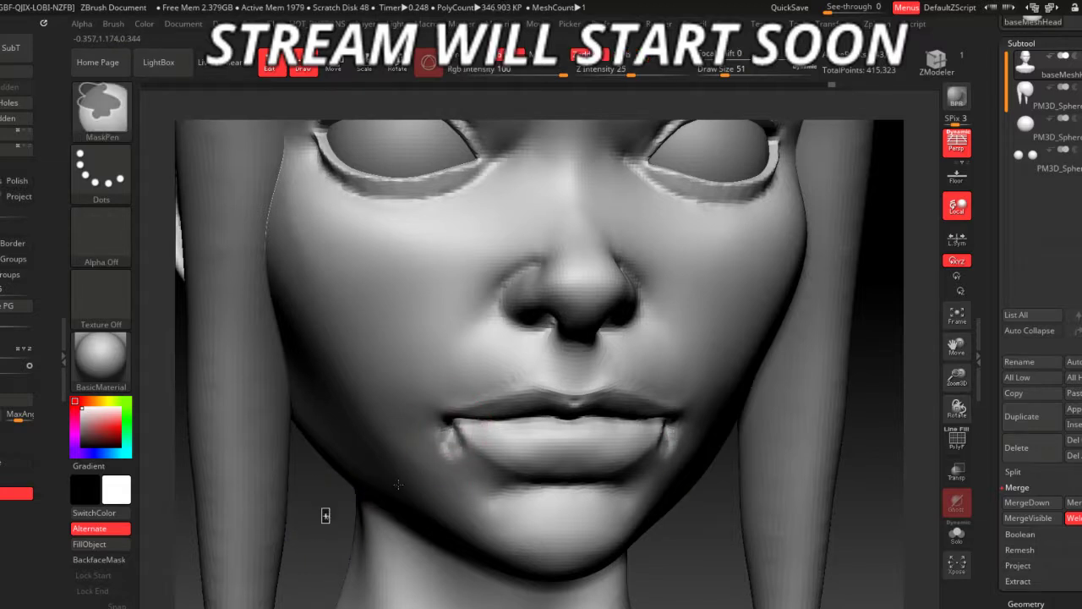
pyautogui.press('shift')
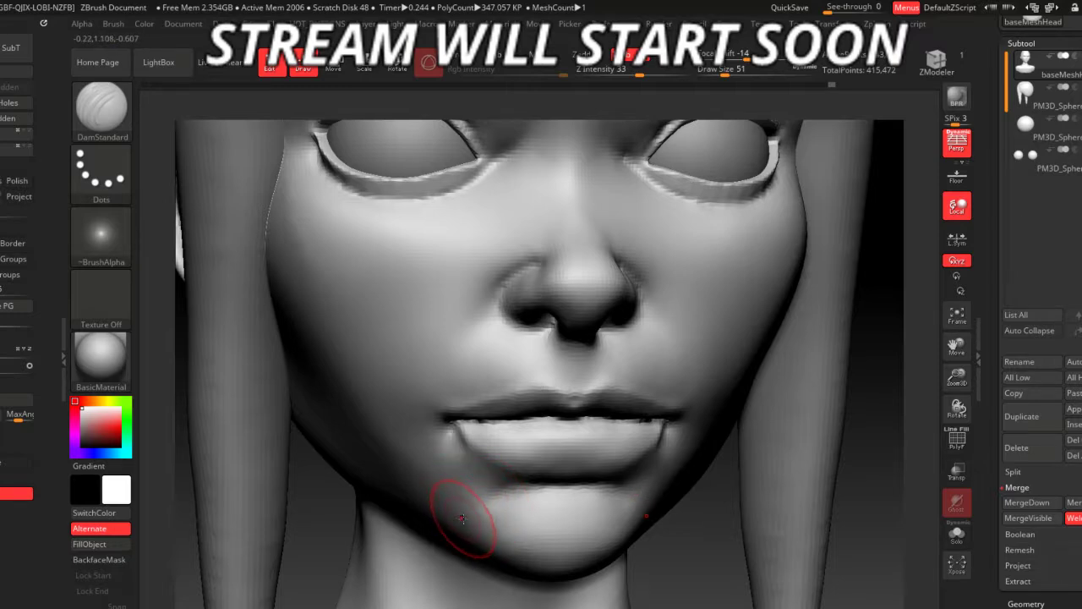
# - Pick the Move brush from the brush library and zoom out to review the whole face
pyautogui.press('b')
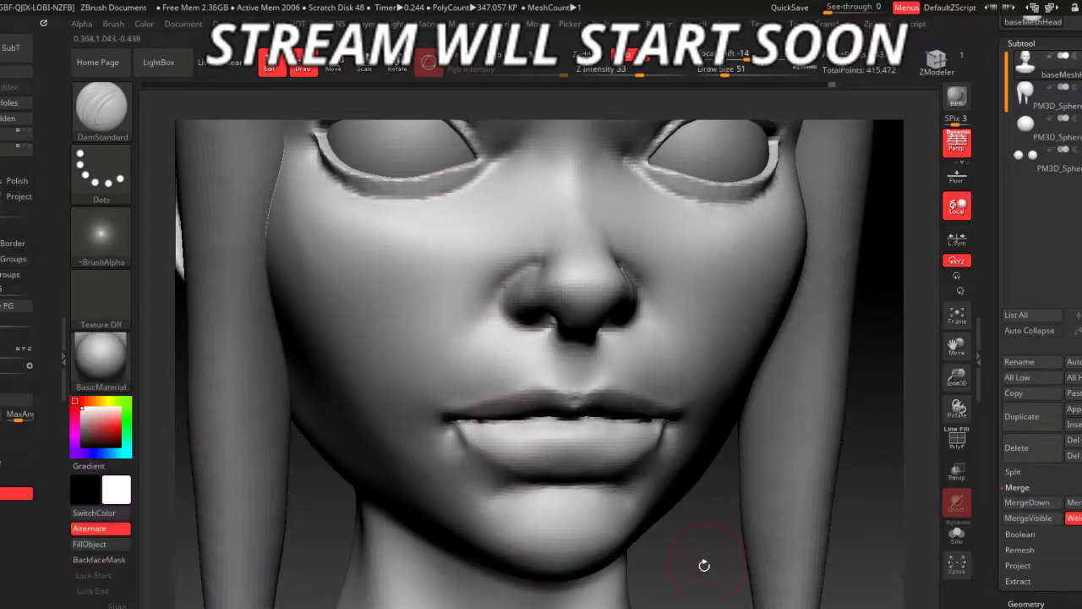
pyautogui.moveTo(701, 567)
pyautogui.mouseDown()
pyautogui.moveTo(759, 513)
pyautogui.moveTo(626, 512)
pyautogui.mouseUp()
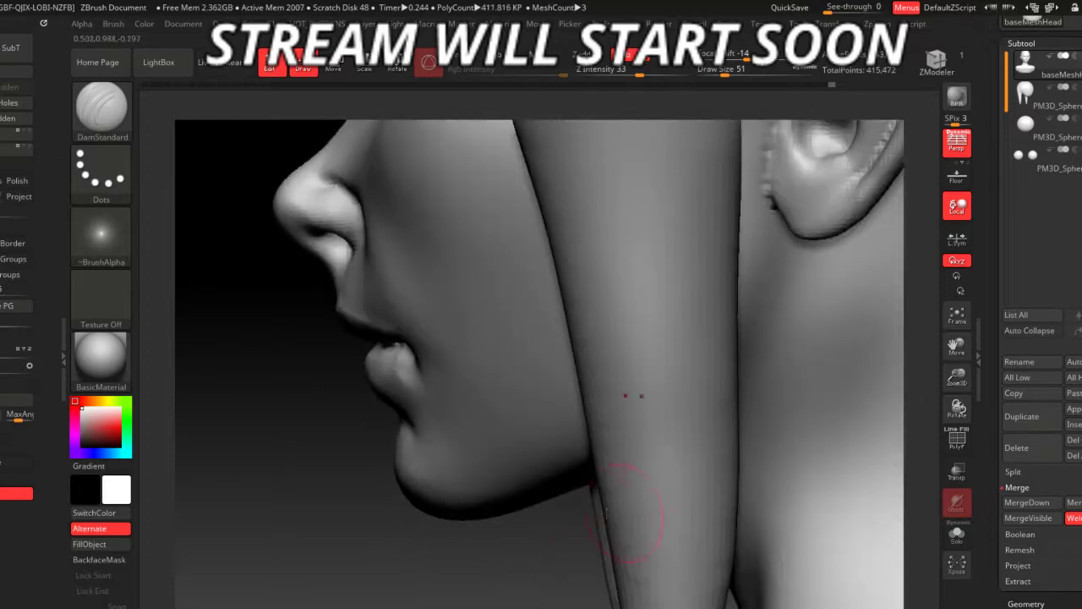
pyautogui.press('b')
pyautogui.press('m')
pyautogui.press('v')
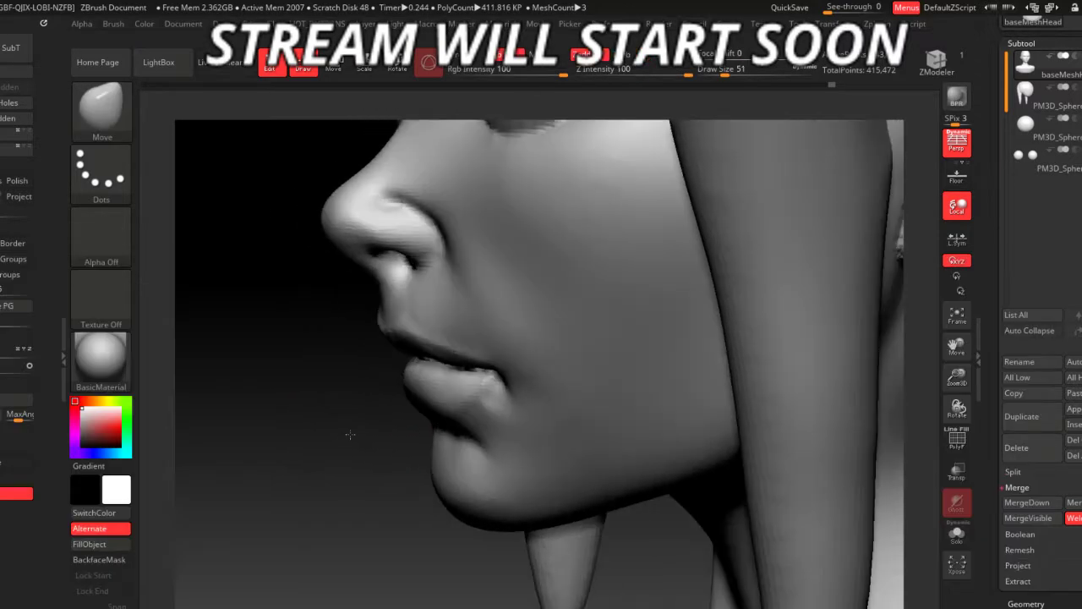
pyautogui.press('space')
pyautogui.moveTo(360, 373)
pyautogui.mouseDown()
pyautogui.moveTo(418, 388)
pyautogui.moveTo(349, 396)
pyautogui.mouseUp()
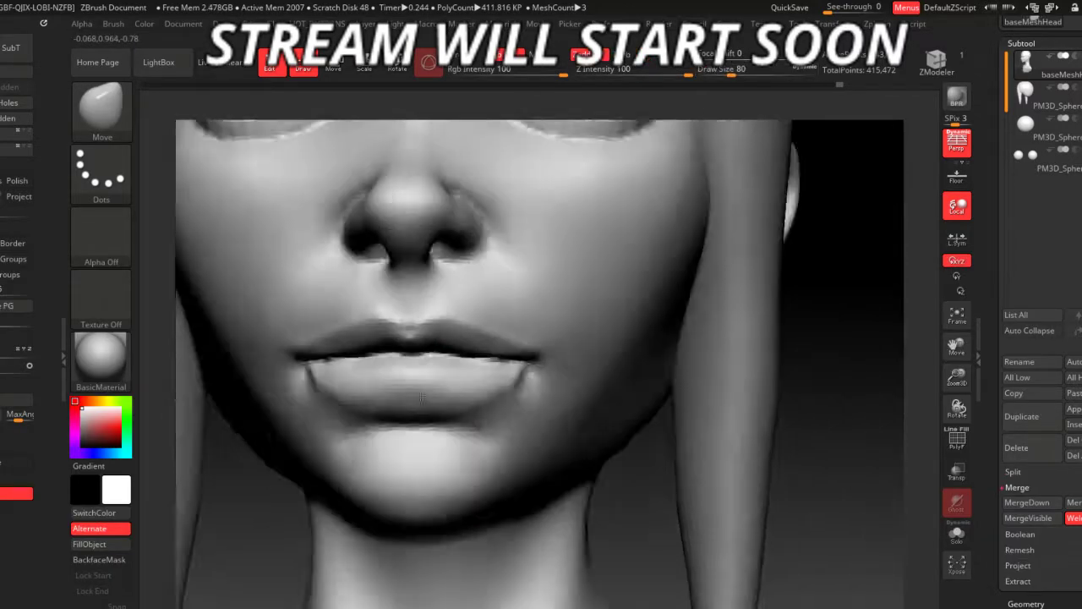
pyautogui.moveTo(470, 525)
pyautogui.mouseDown()
pyautogui.moveTo(575, 464)
pyautogui.moveTo(299, 373)
pyautogui.moveTo(594, 422)
pyautogui.moveTo(621, 390)
pyautogui.moveTo(579, 382)
pyautogui.mouseUp()
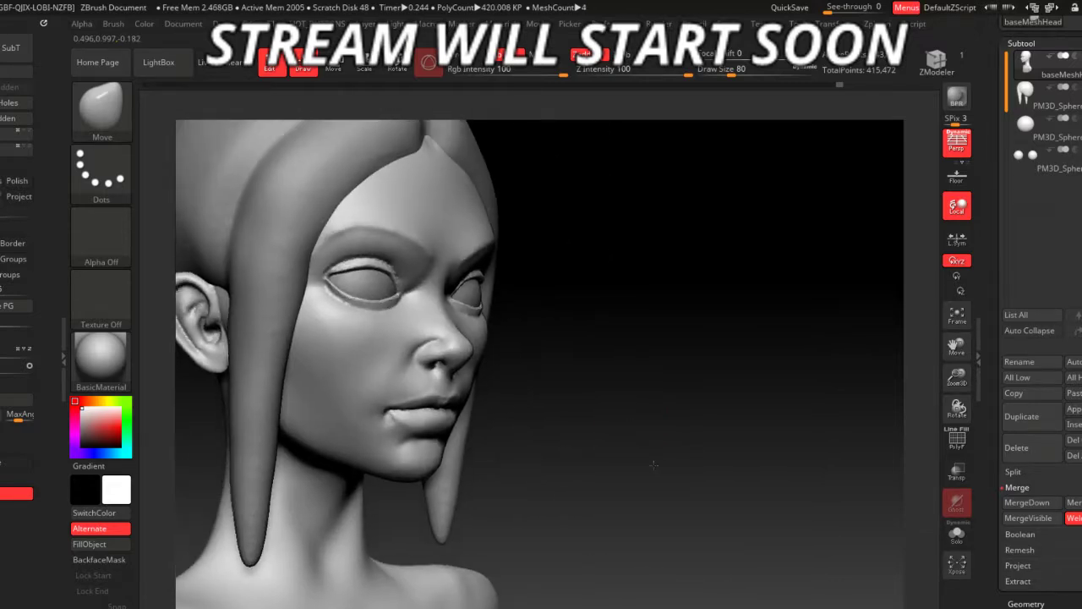
pyautogui.press('b')
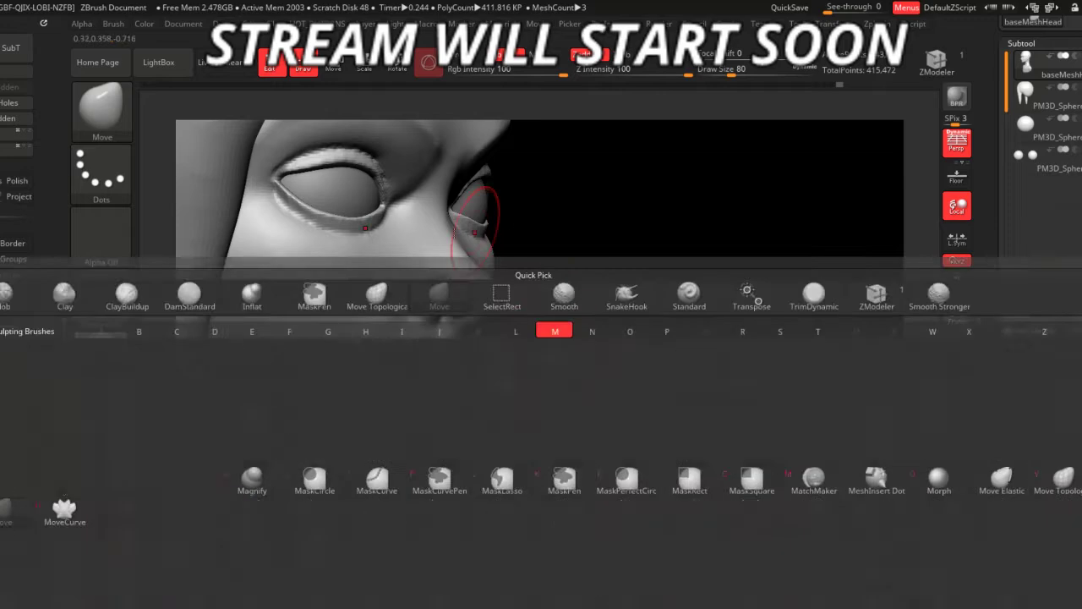
pyautogui.moveTo(495, 351)
pyautogui.mouseDown()
pyautogui.moveTo(271, 350)
pyautogui.moveTo(613, 434)
pyautogui.mouseUp()
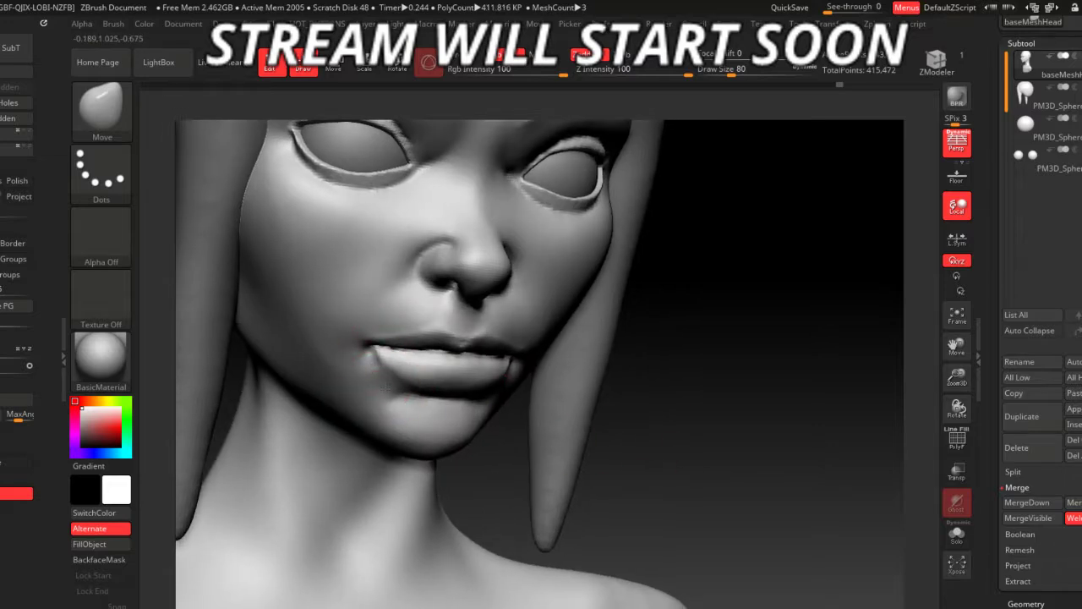
pyautogui.moveTo(390, 388); pyautogui.dragTo(507, 411)
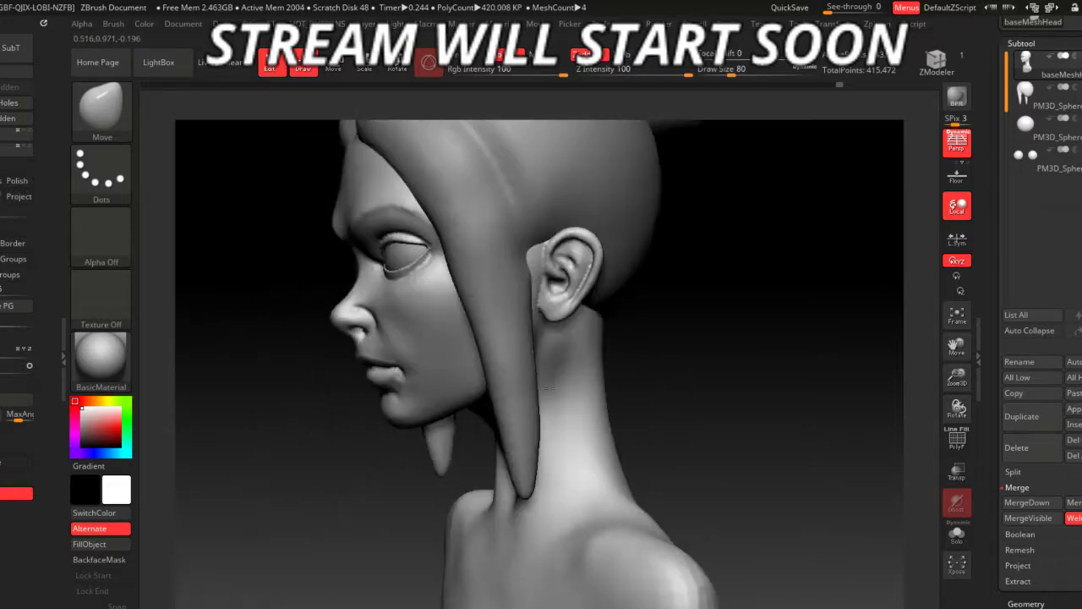
pyautogui.moveTo(351, 452)
pyautogui.mouseDown()
pyautogui.moveTo(474, 456)
pyautogui.moveTo(361, 458)
pyautogui.mouseUp()
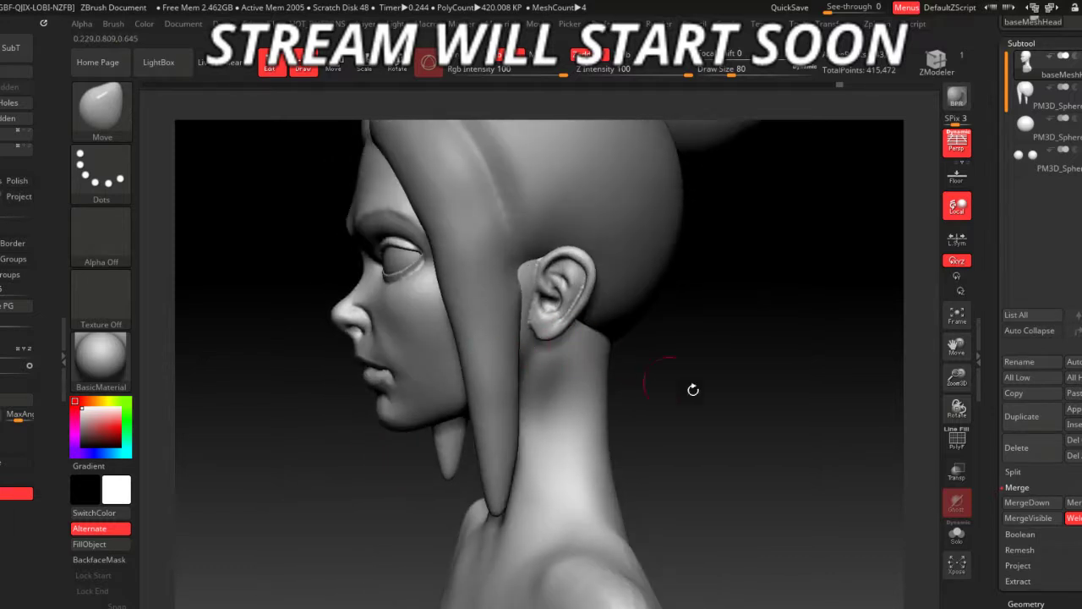
pyautogui.click(955, 532)
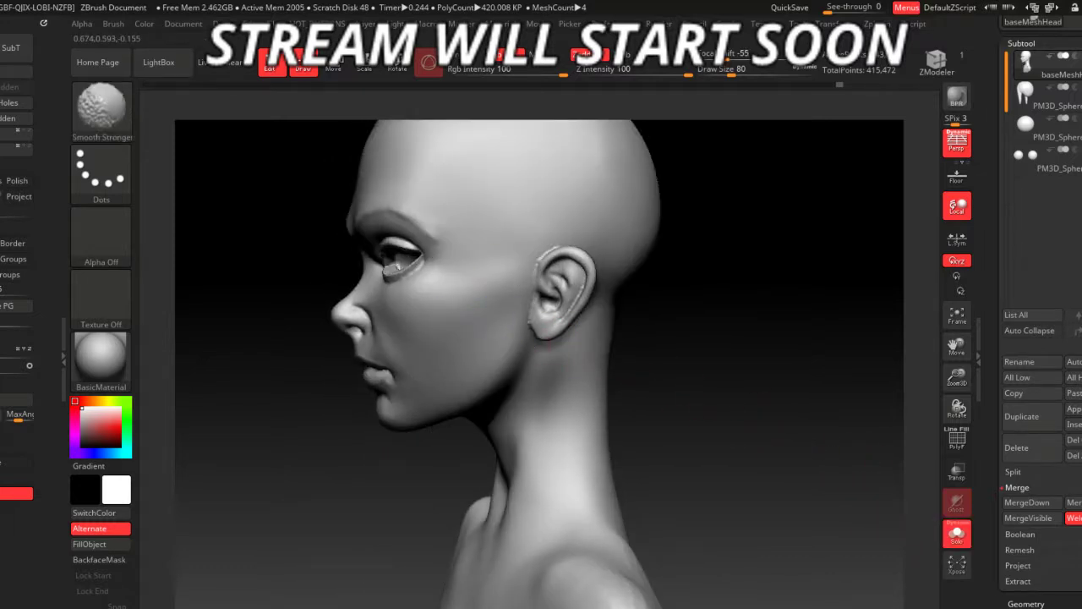
pyautogui.moveTo(698, 425)
pyautogui.mouseDown()
pyautogui.moveTo(874, 511)
pyautogui.moveTo(724, 478)
pyautogui.moveTo(672, 488)
pyautogui.moveTo(590, 422)
pyautogui.moveTo(679, 489)
pyautogui.moveTo(698, 491)
pyautogui.mouseUp()
pyautogui.click(955, 533)
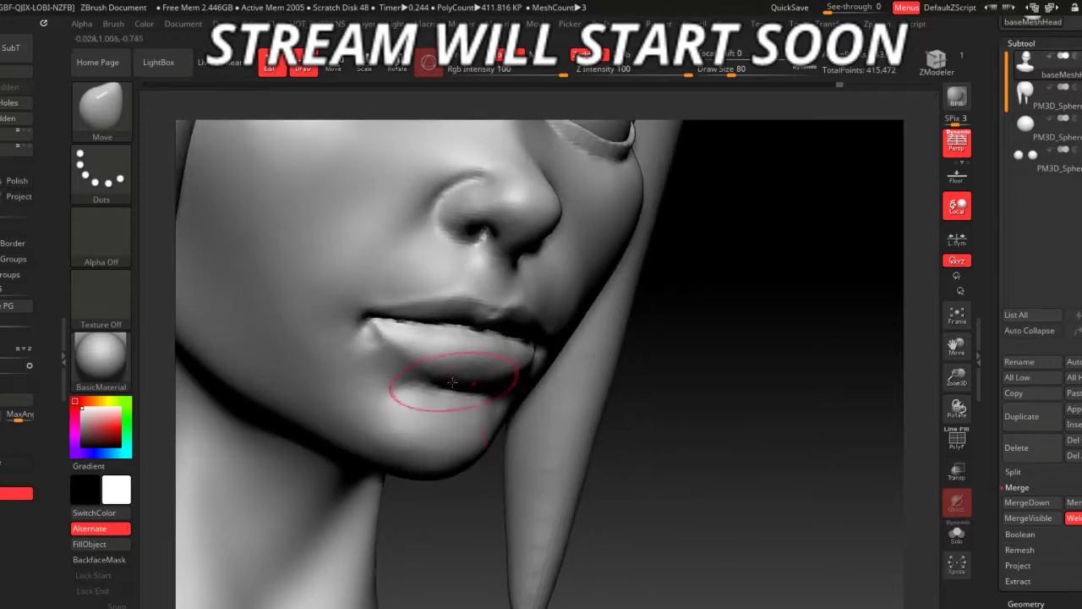
# - Enlarge the Move brush to size 145 and subtly nudge the lips into shape
pyautogui.moveTo(616, 488)
pyautogui.mouseDown()
pyautogui.moveTo(356, 306)
pyautogui.moveTo(329, 411)
pyautogui.moveTo(404, 386)
pyautogui.mouseUp()
pyautogui.press('space')
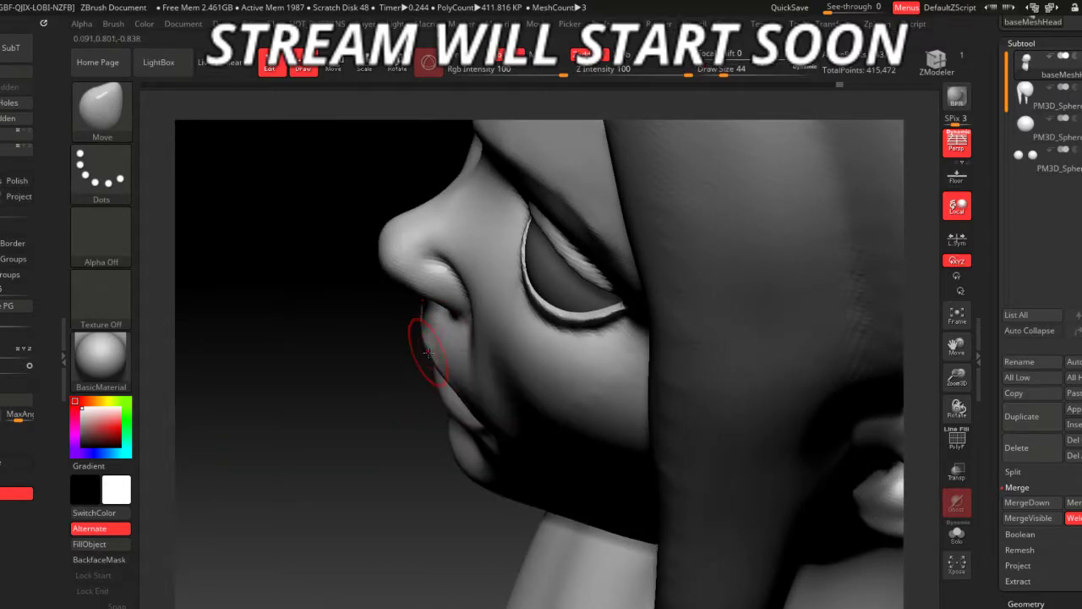
pyautogui.press('space')
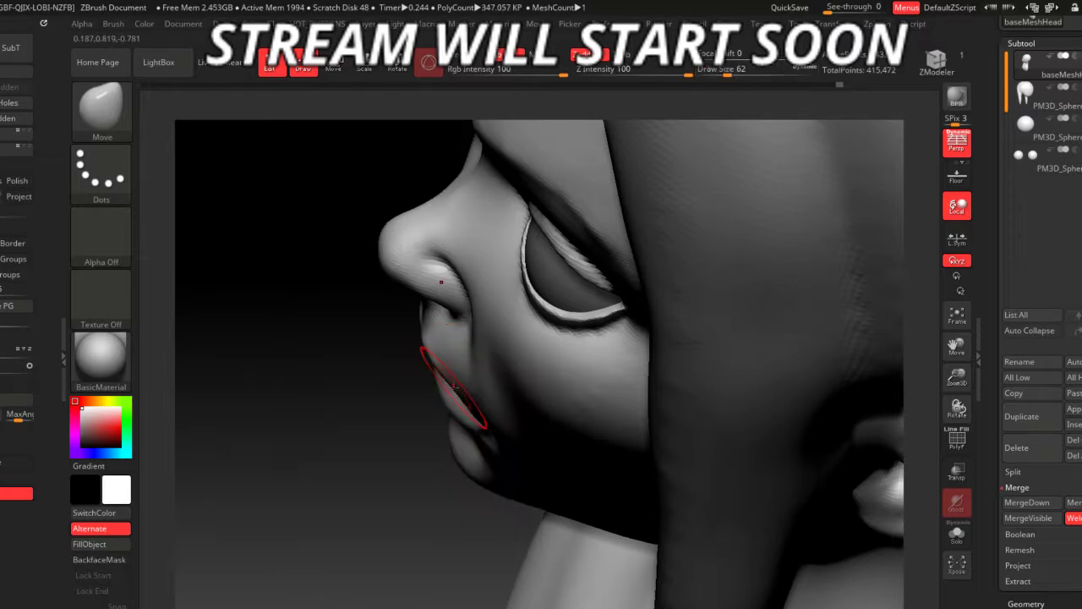
pyautogui.moveTo(384, 408)
pyautogui.mouseDown()
pyautogui.moveTo(718, 514)
pyautogui.moveTo(440, 456)
pyautogui.mouseUp()
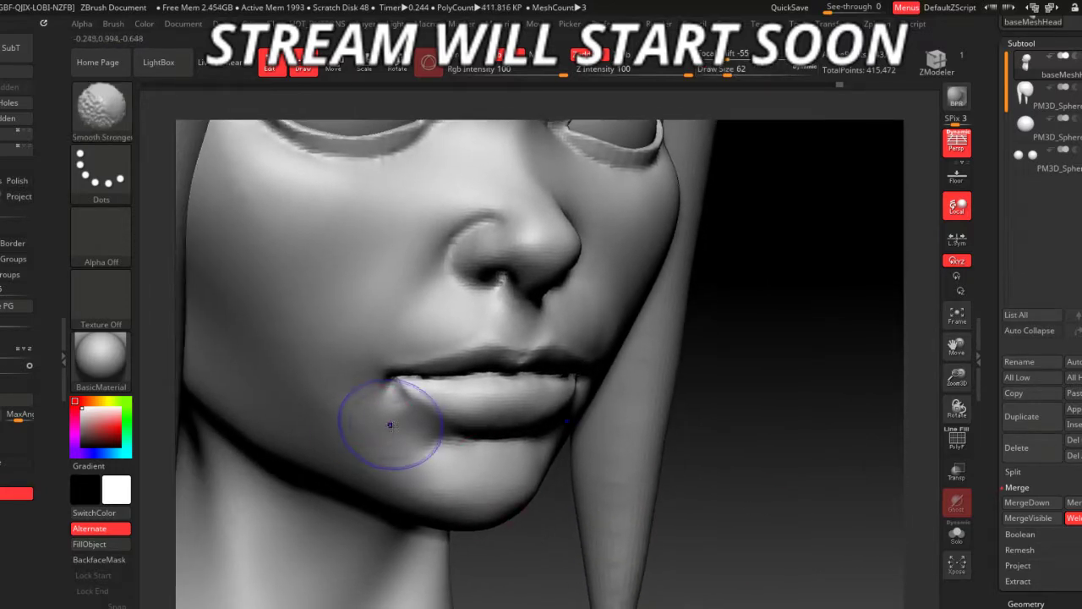
pyautogui.press('f')
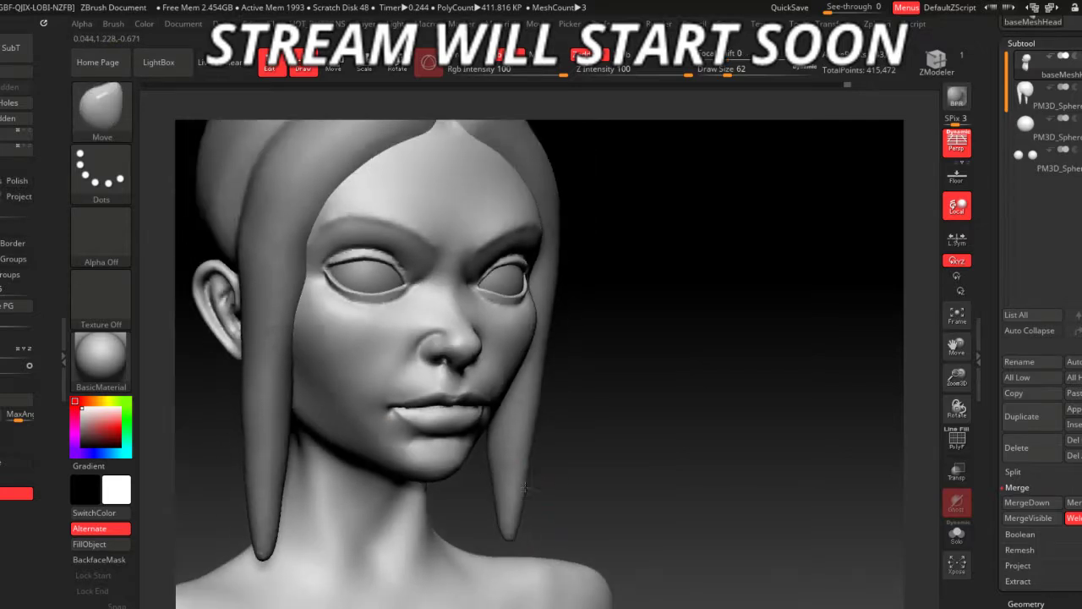
pyautogui.keyDown('alt'); pyautogui.moveTo(570, 445); pyautogui.dragTo(566, 499); pyautogui.keyUp('alt')
pyautogui.press('space')
pyautogui.moveTo(448, 440); pyautogui.dragTo(507, 440)
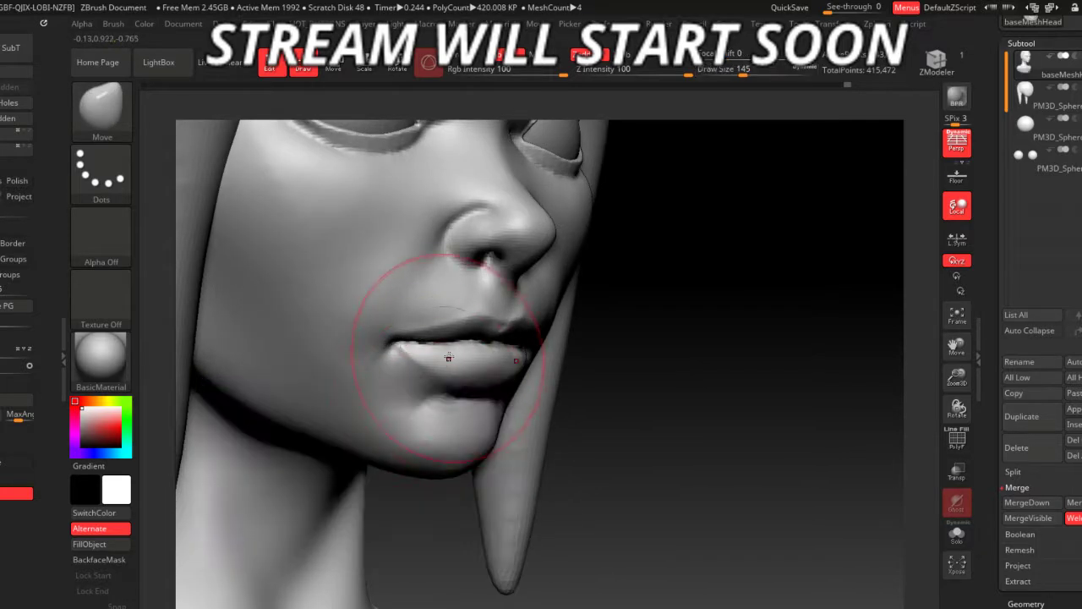
pyautogui.moveTo(387, 347); pyautogui.dragTo(386, 347)
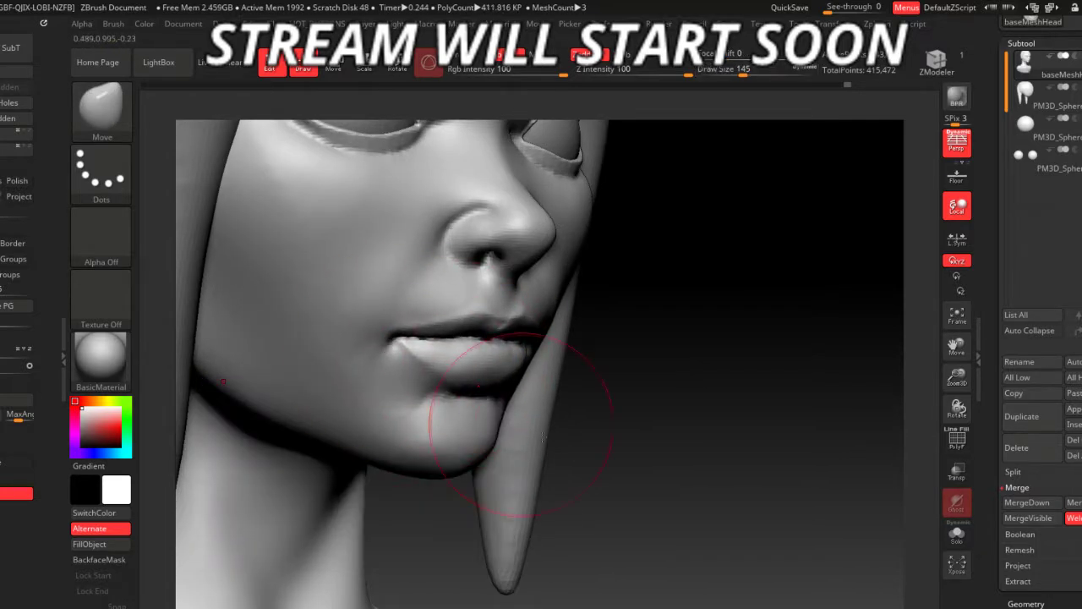
pyautogui.press('f')
pyautogui.moveTo(544, 437); pyautogui.dragTo(300, 394)
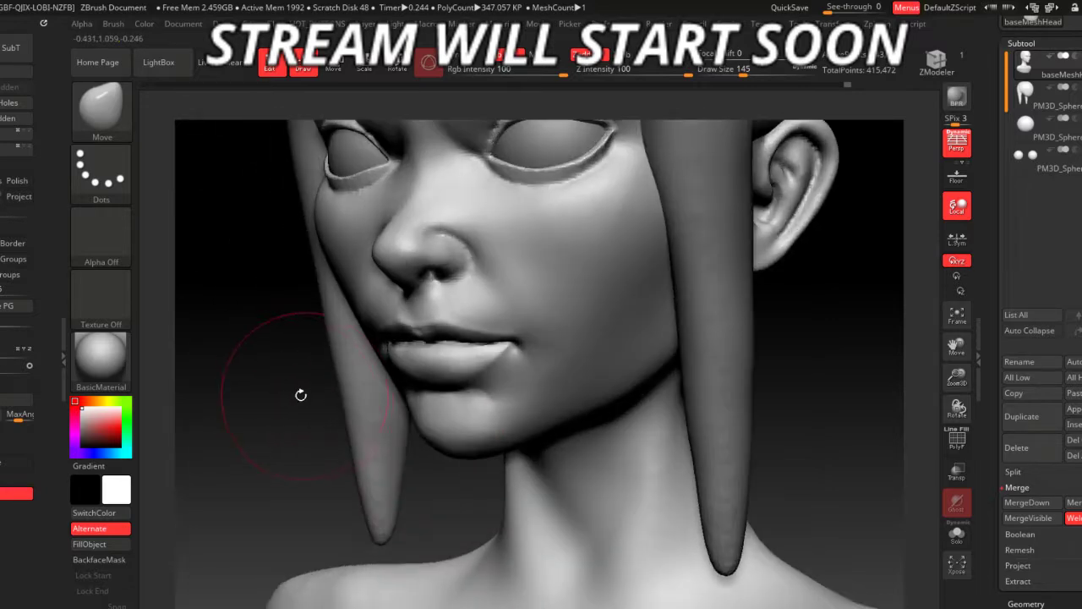
# - Build up clay on both cheeks with symmetric ClayBuildup strokes, then shrink the brush to 97
pyautogui.press('b')
pyautogui.press('c')
pyautogui.press('b')
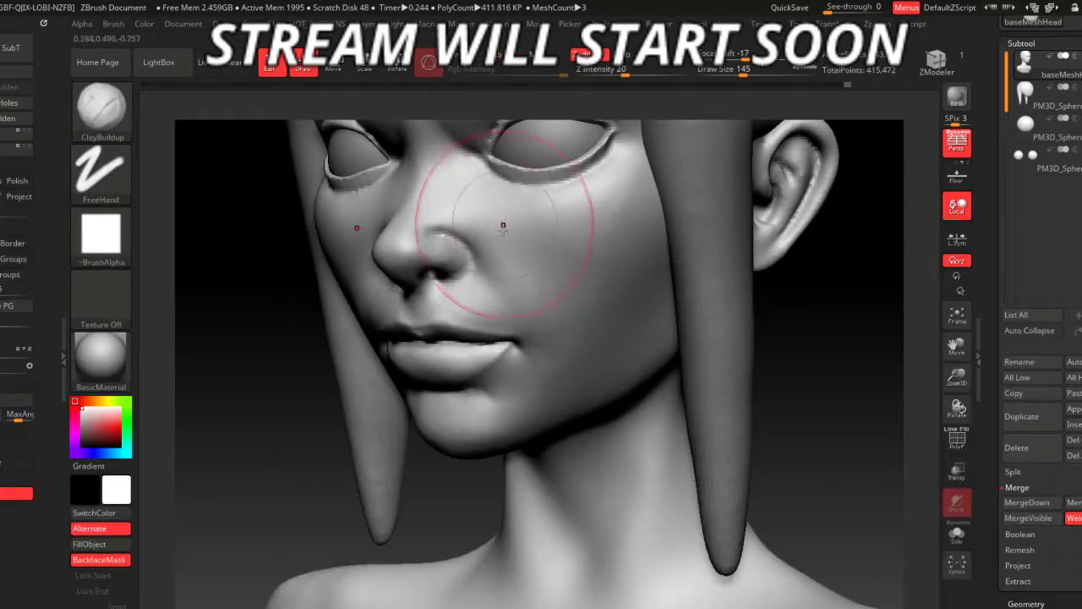
pyautogui.press('space')
pyautogui.moveTo(498, 240)
pyautogui.mouseDown()
pyautogui.moveTo(558, 233)
pyautogui.moveTo(541, 278)
pyautogui.moveTo(626, 241)
pyautogui.mouseUp()
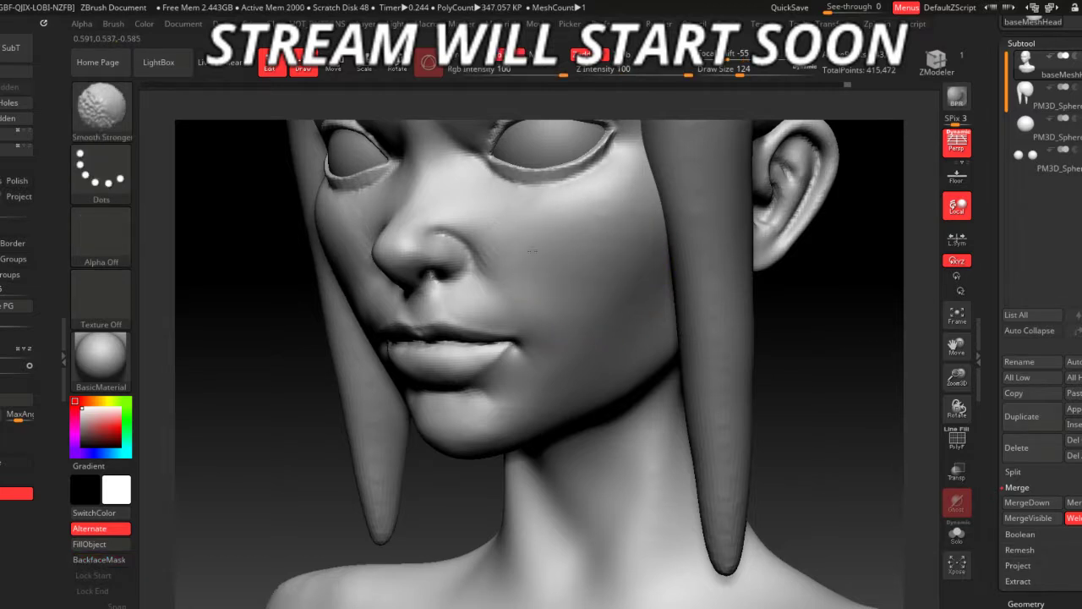
pyautogui.moveTo(291, 407)
pyautogui.mouseDown()
pyautogui.moveTo(312, 457)
pyautogui.moveTo(356, 374)
pyautogui.mouseUp()
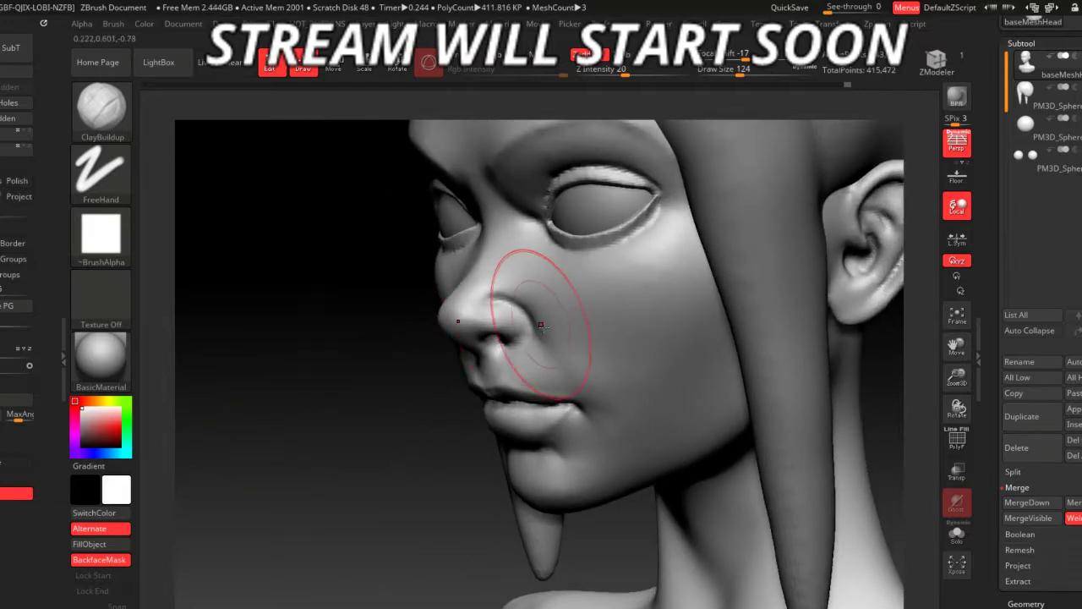
pyautogui.press('[')
pyautogui.press('b')
pyautogui.press('d')
pyautogui.press('s')
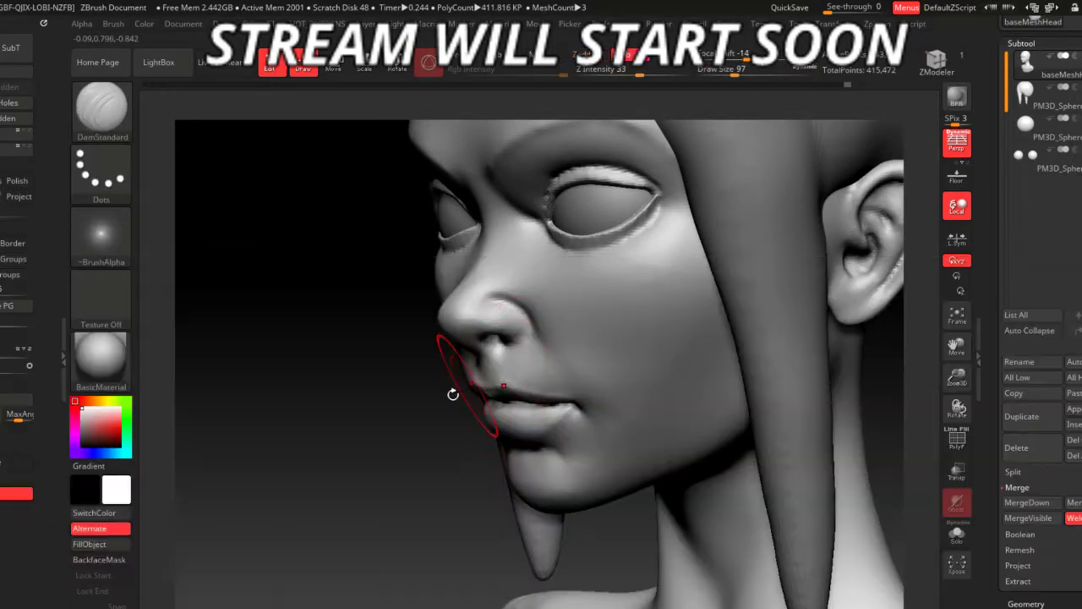
pyautogui.moveTo(456, 386); pyautogui.dragTo(488, 367)
pyautogui.press('shift')
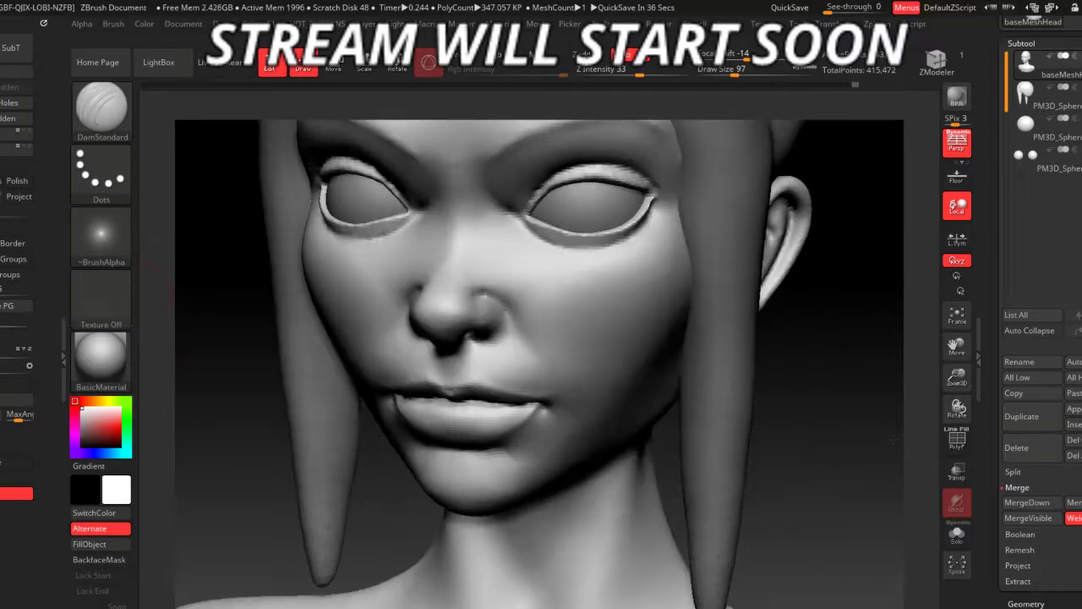
# - Refine the eyelid rims with DamStandard and smooth the surrounding cheeks and brow with Smooth Stronger
pyautogui.moveTo(855, 446)
pyautogui.mouseDown()
pyautogui.moveTo(742, 366)
pyautogui.moveTo(744, 378)
pyautogui.mouseUp()
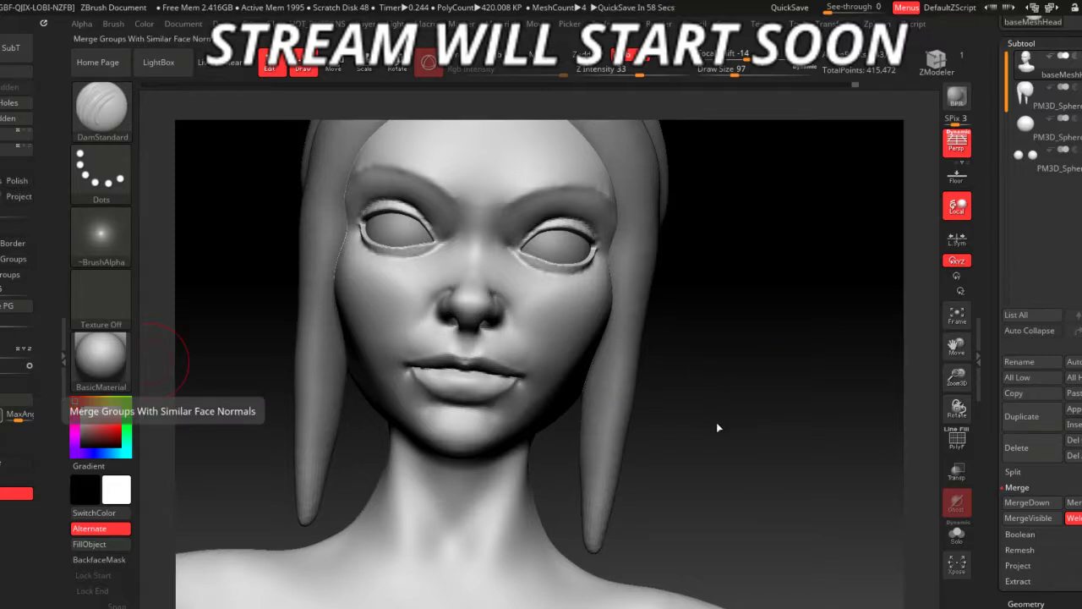
pyautogui.moveTo(717, 428)
pyautogui.mouseDown()
pyautogui.moveTo(730, 476)
pyautogui.moveTo(696, 442)
pyautogui.moveTo(719, 483)
pyautogui.moveTo(708, 483)
pyautogui.moveTo(759, 542)
pyautogui.moveTo(705, 467)
pyautogui.mouseUp()
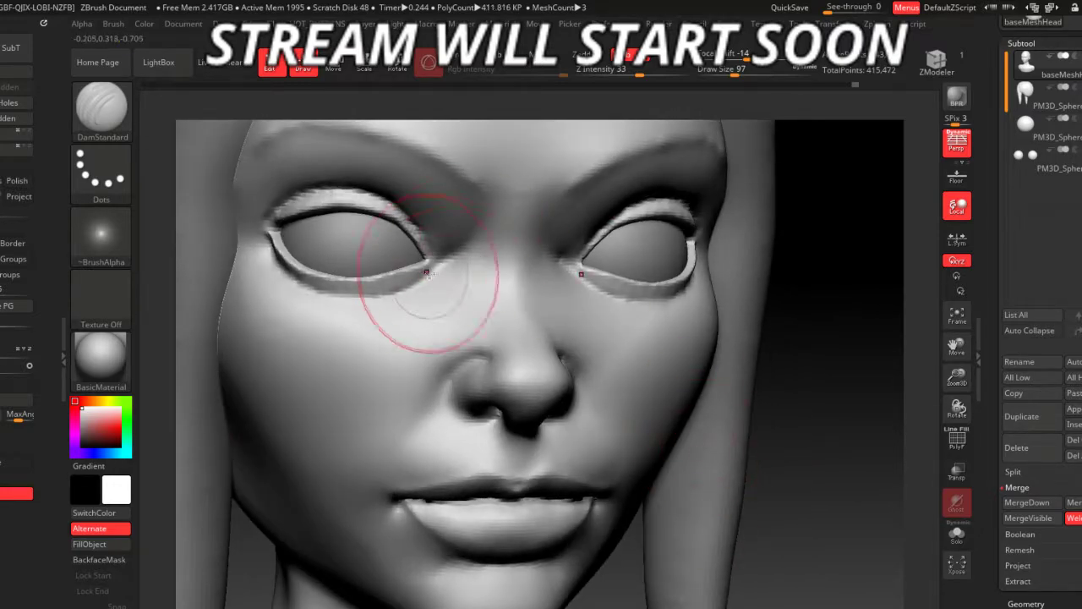
pyautogui.press('space')
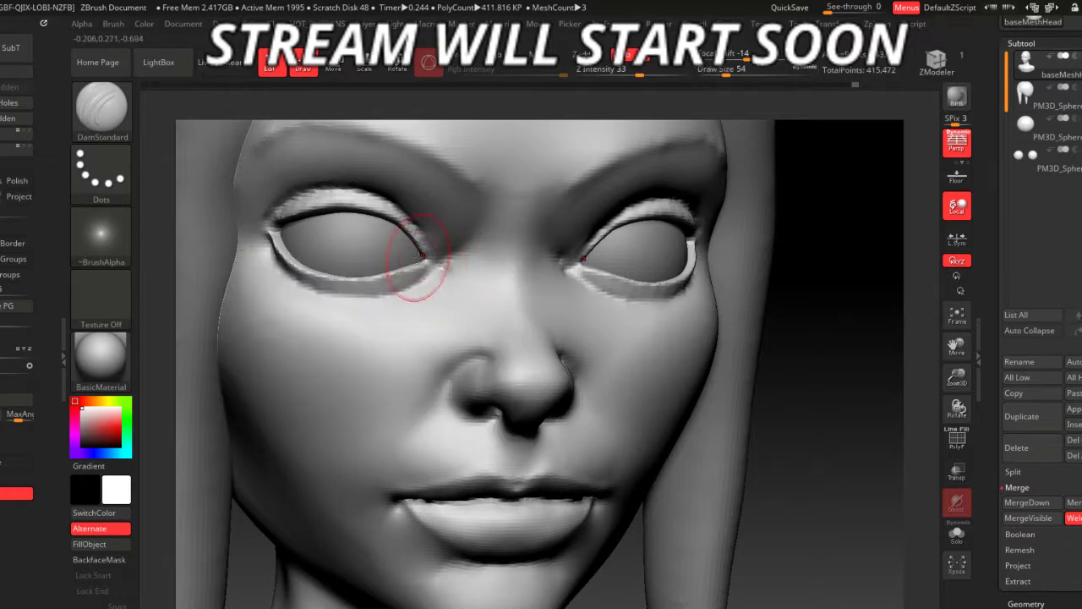
pyautogui.press('shift')
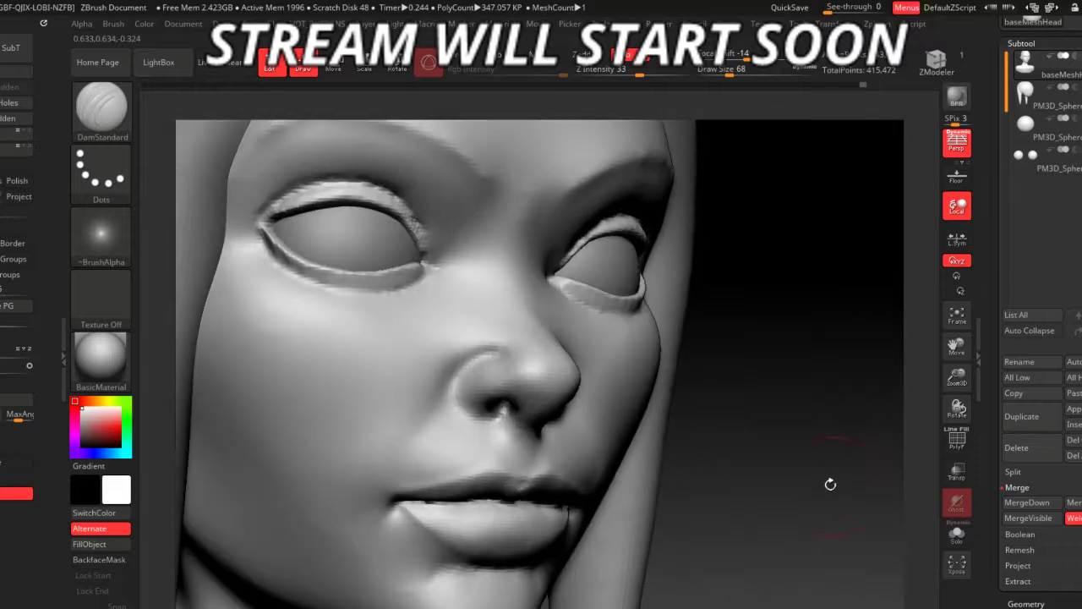
pyautogui.moveTo(606, 370)
pyautogui.mouseDown()
pyautogui.moveTo(745, 503)
pyautogui.moveTo(459, 242)
pyautogui.mouseUp()
pyautogui.press('shift')
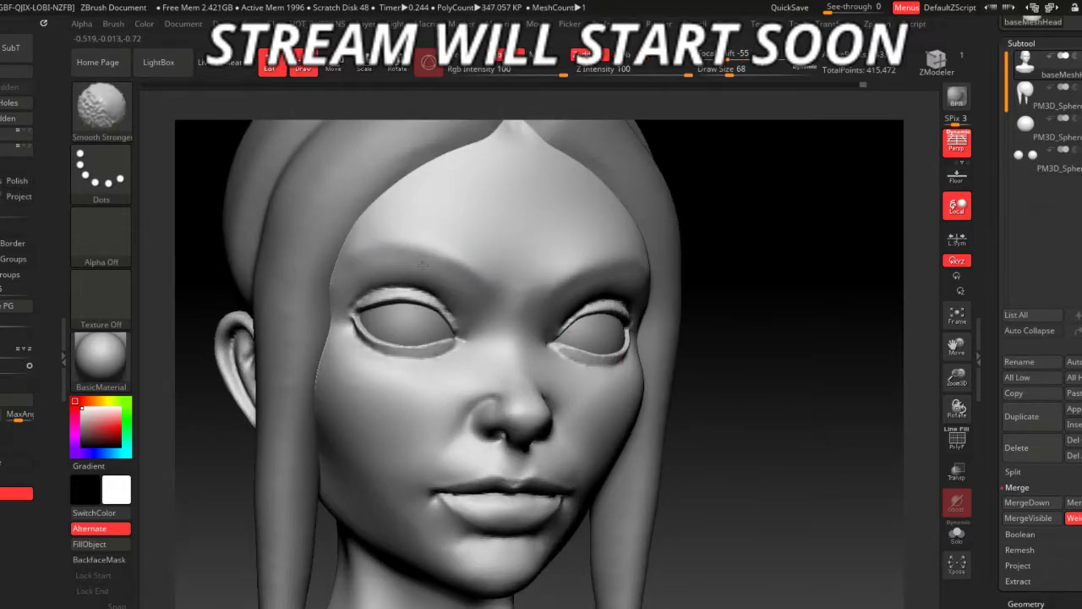
pyautogui.press('space')
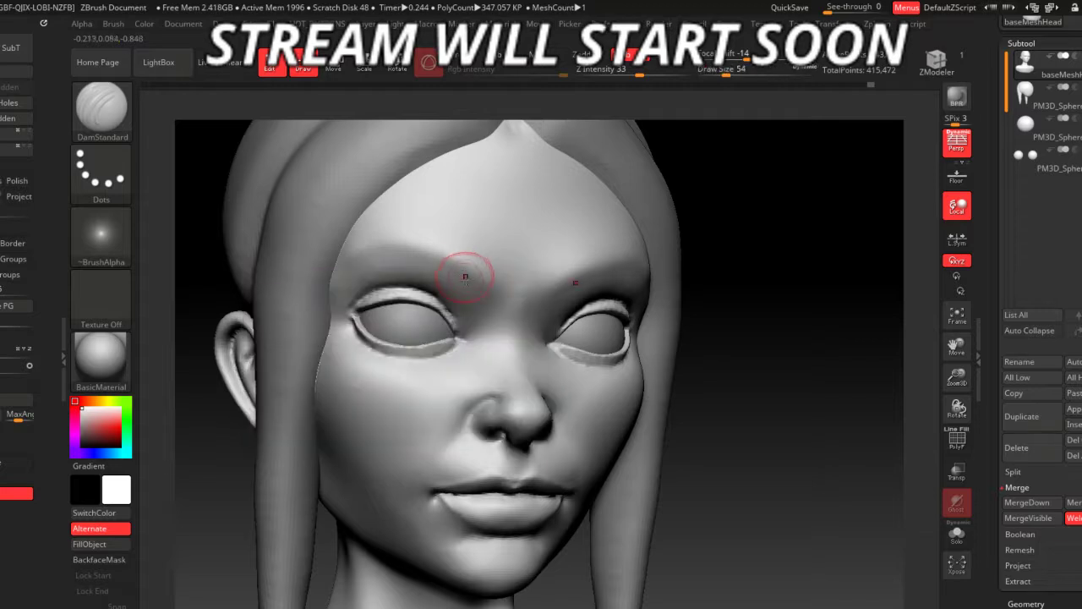
pyautogui.press('ctrl')
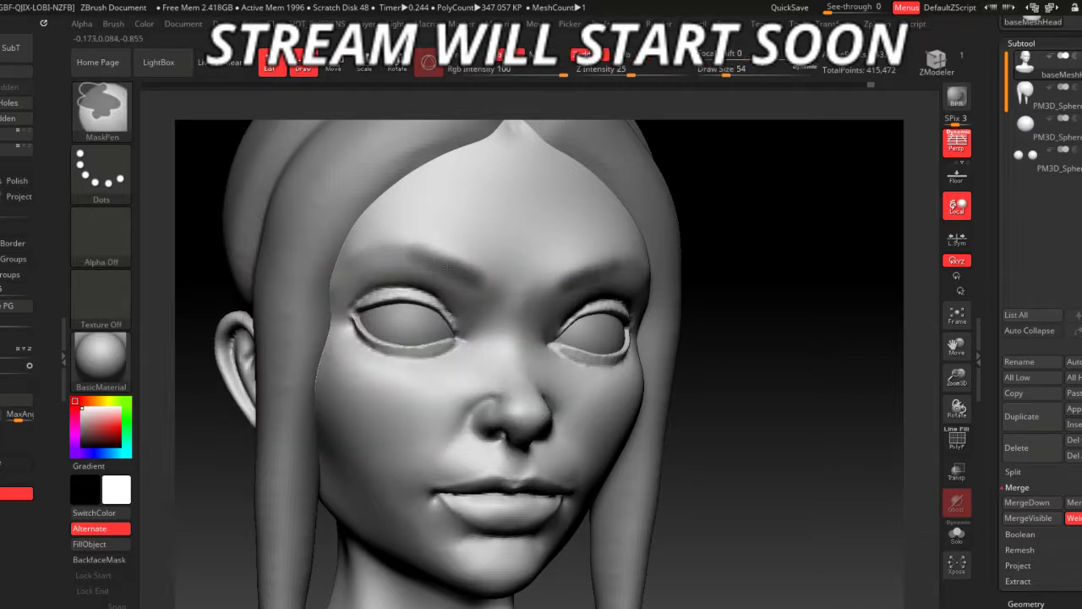
# - Mask both eyebrow areas on the forehead with Solo on, checking from several angles
pyautogui.keyDown('ctrl'); pyautogui.moveTo(439, 260); pyautogui.dragTo(344, 269); pyautogui.keyUp('ctrl')
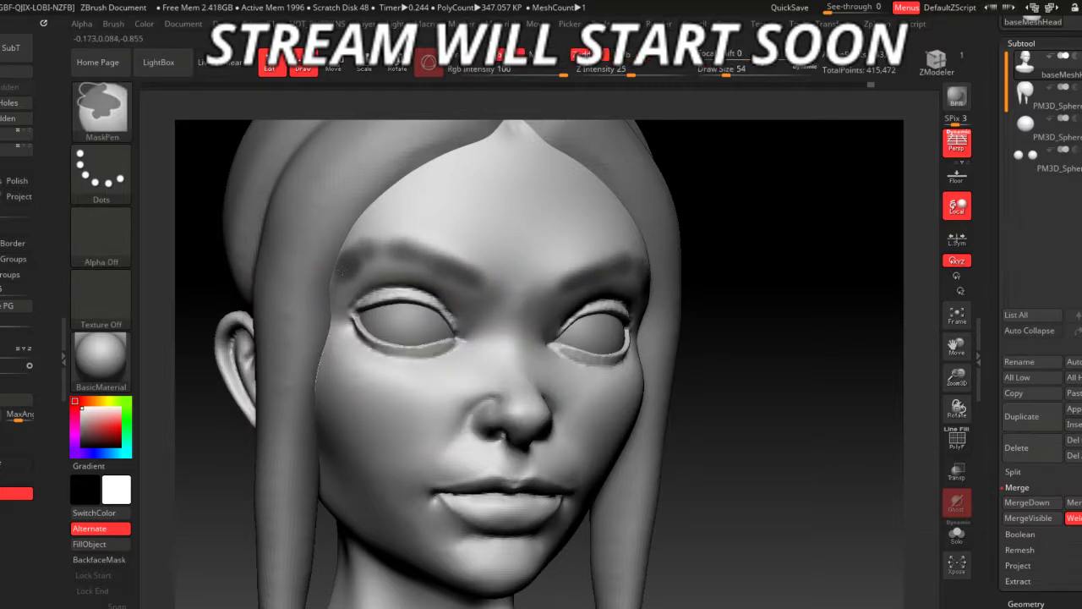
pyautogui.click(957, 533)
pyautogui.moveTo(845, 499); pyautogui.dragTo(768, 468)
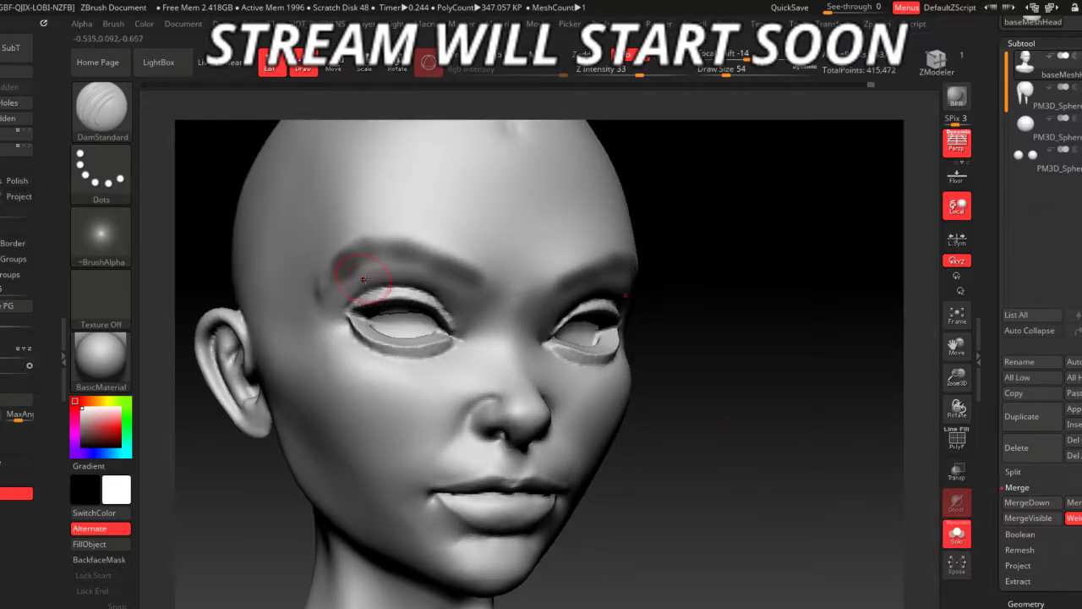
pyautogui.press('space')
pyautogui.press('ctrl')
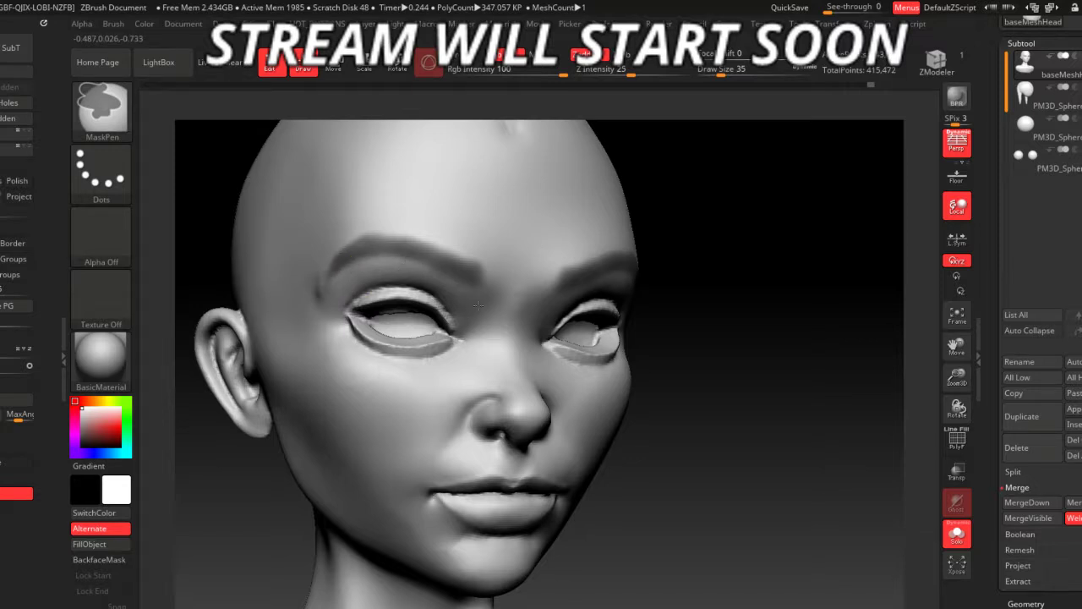
pyautogui.keyDown('shift'); pyautogui.moveTo(715, 471); pyautogui.dragTo(434, 266); pyautogui.keyUp('shift')
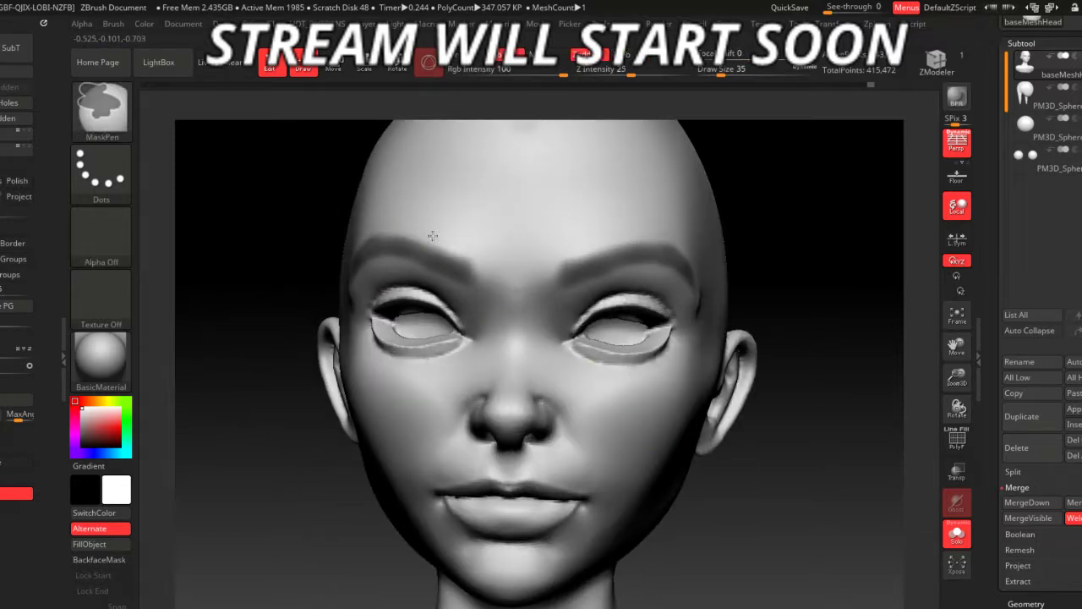
pyautogui.keyDown('shift'); pyautogui.moveTo(302, 242); pyautogui.dragTo(363, 230); pyautogui.keyUp('shift')
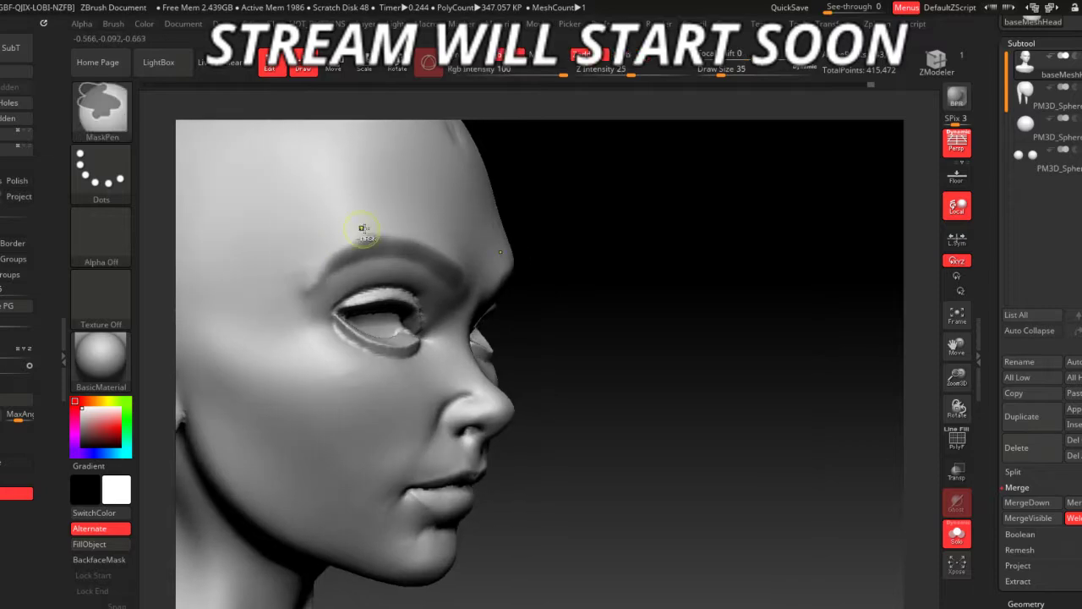
pyautogui.keyDown('shift'); pyautogui.moveTo(519, 367); pyautogui.dragTo(580, 447); pyautogui.keyUp('shift')
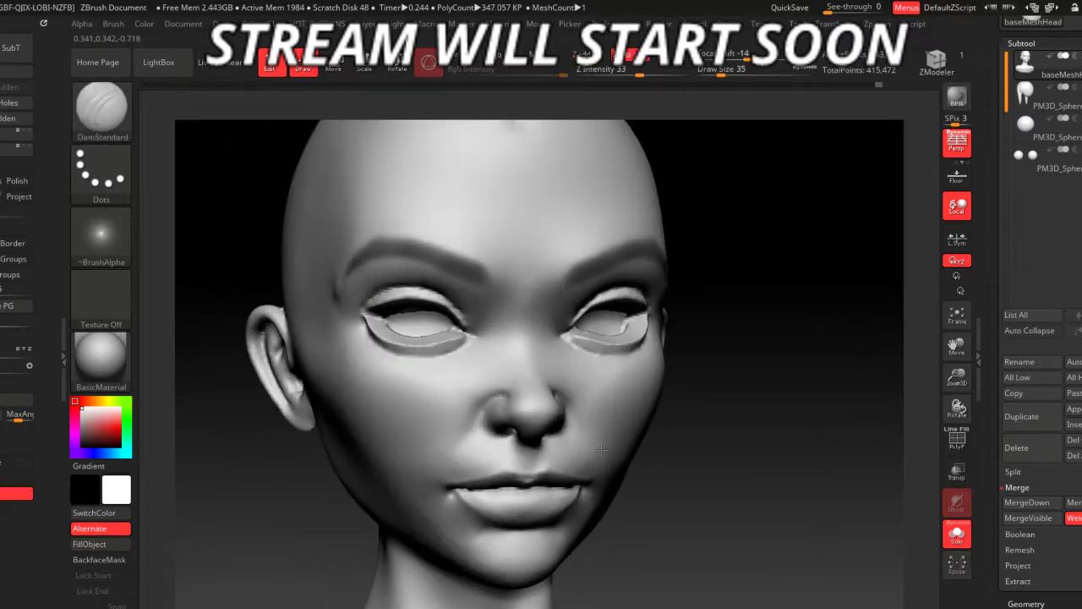
pyautogui.moveTo(659, 510); pyautogui.dragTo(726, 545)
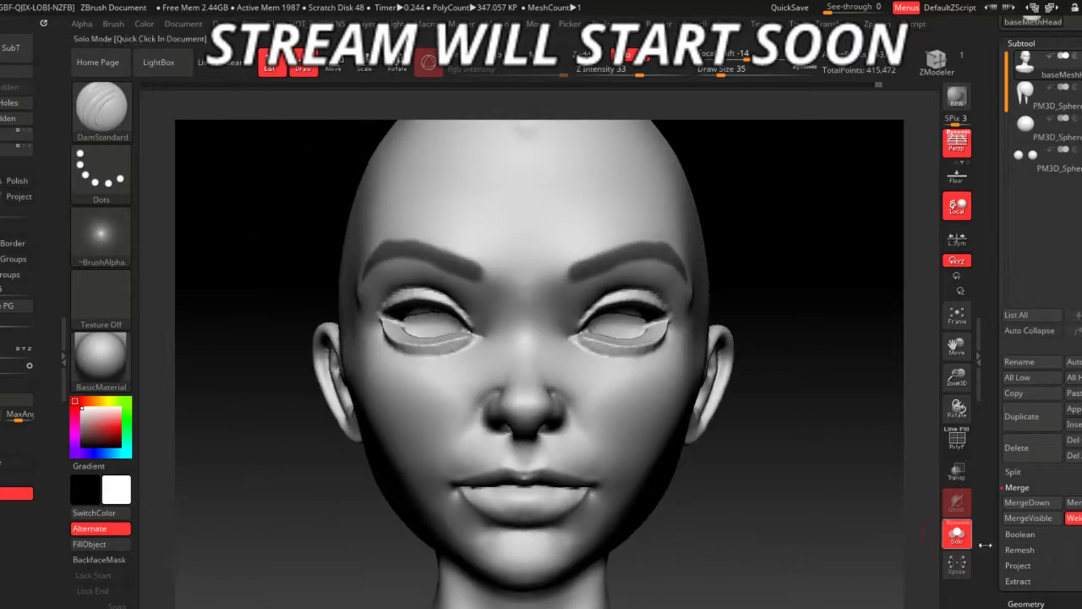
# - Preview a shell extracted from the masked brows with SubTool > Extract
pyautogui.click(1018, 580)
pyautogui.click(1014, 572)
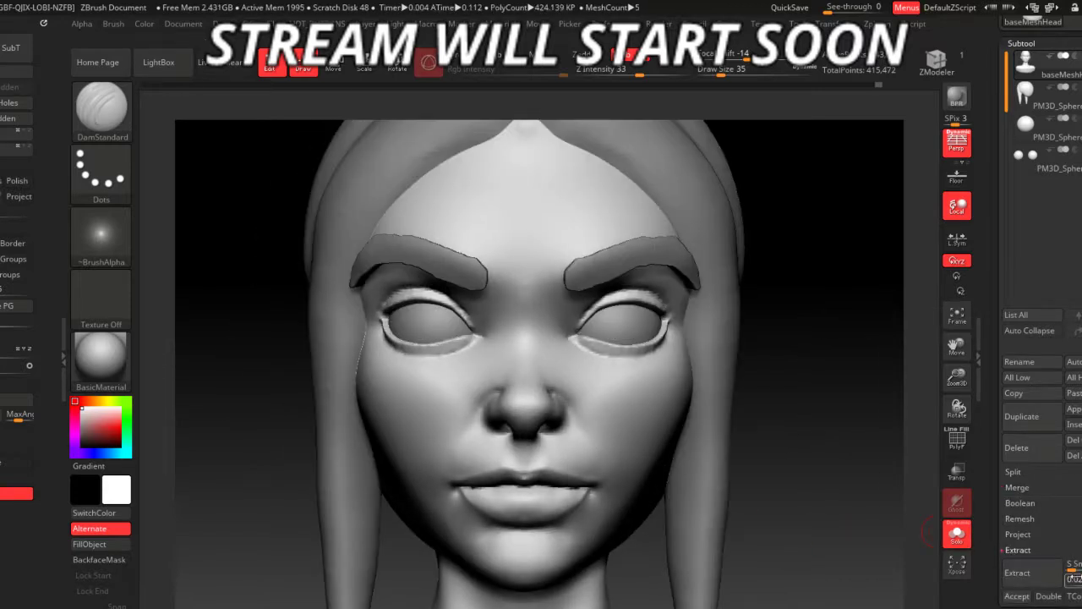
pyautogui.click(1048, 576)
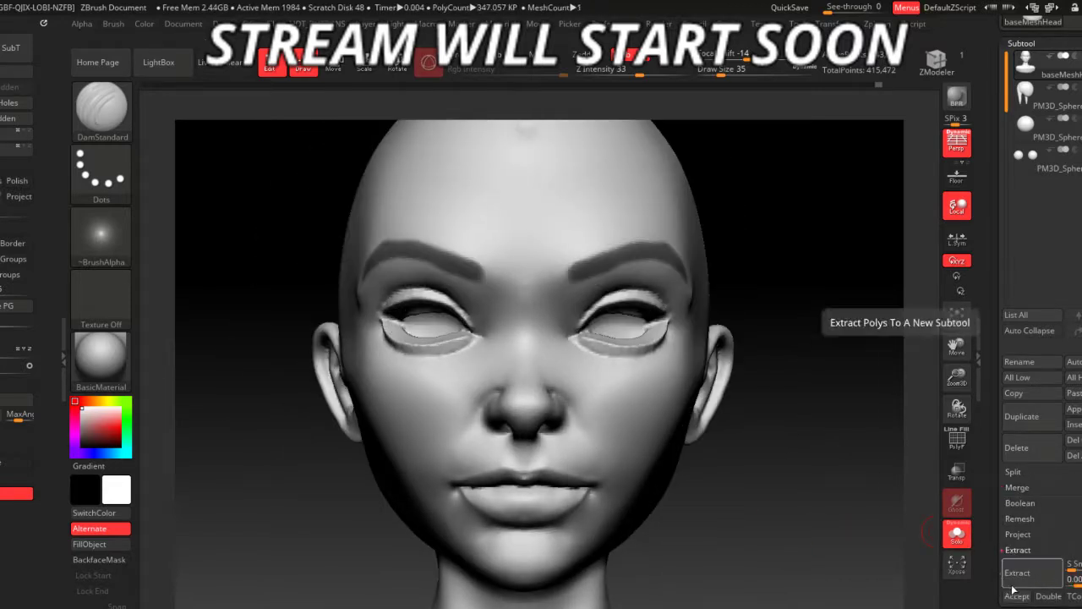
# - Accept the brow extraction as the Extract2 subtool and ZRemesh it into low-poly shells
pyautogui.click(1017, 595)
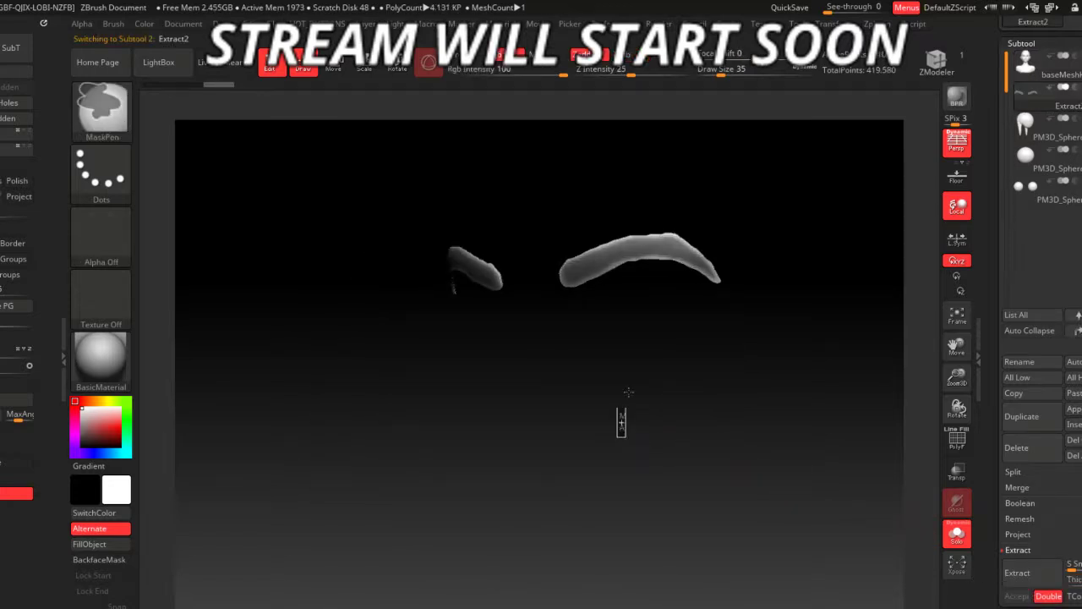
pyautogui.press('f')
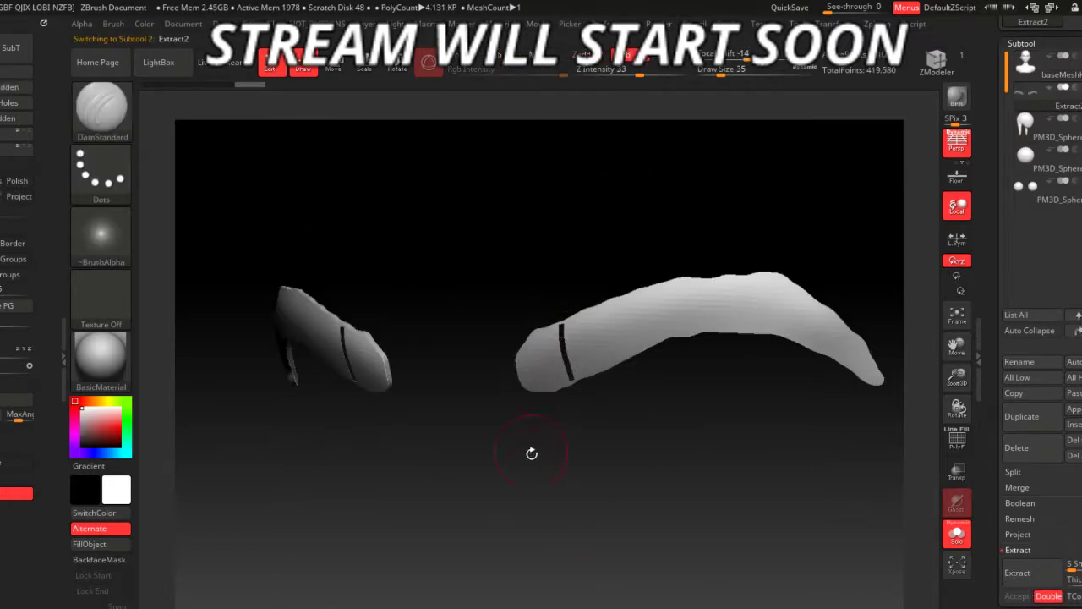
pyautogui.moveTo(452, 451); pyautogui.dragTo(491, 448)
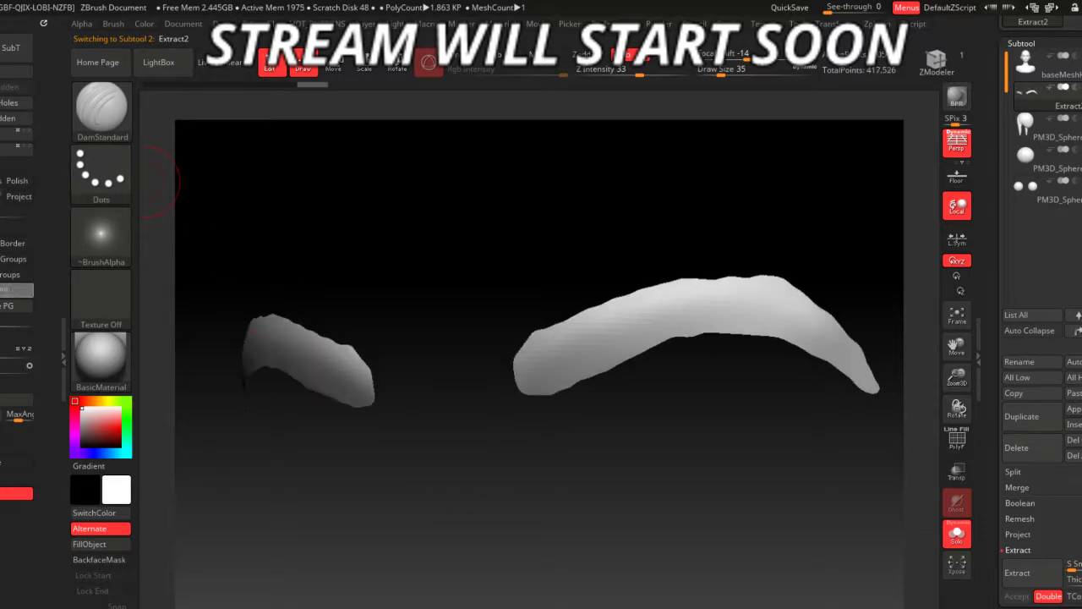
pyautogui.keyDown('ctrl'); pyautogui.moveTo(199, 338); pyautogui.dragTo(169, 314); pyautogui.keyUp('ctrl')
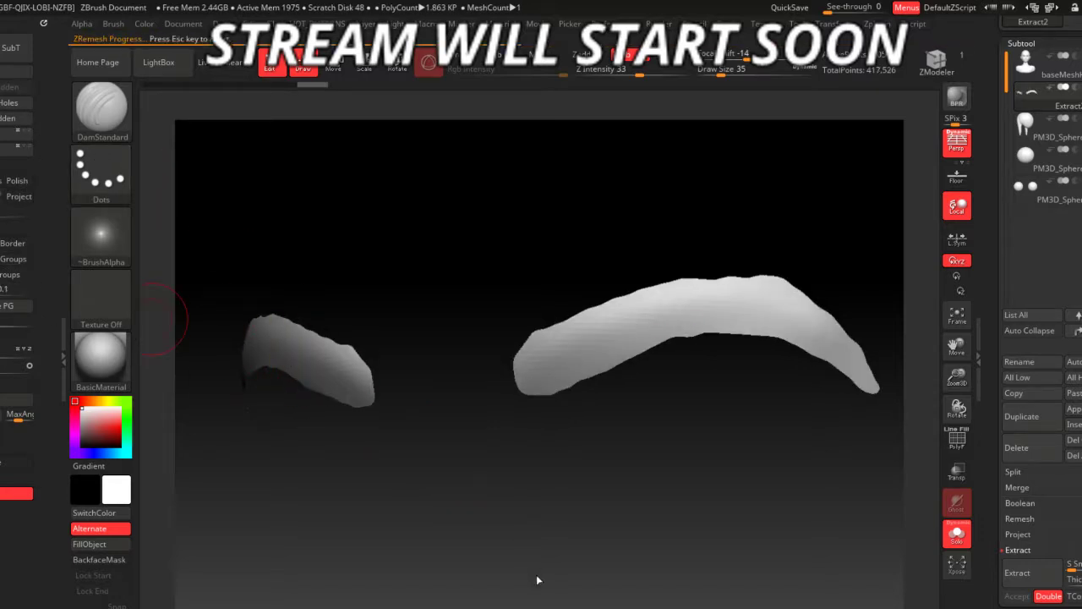
pyautogui.moveTo(536, 509)
pyautogui.mouseDown()
pyautogui.moveTo(553, 508)
pyautogui.moveTo(532, 502)
pyautogui.mouseUp()
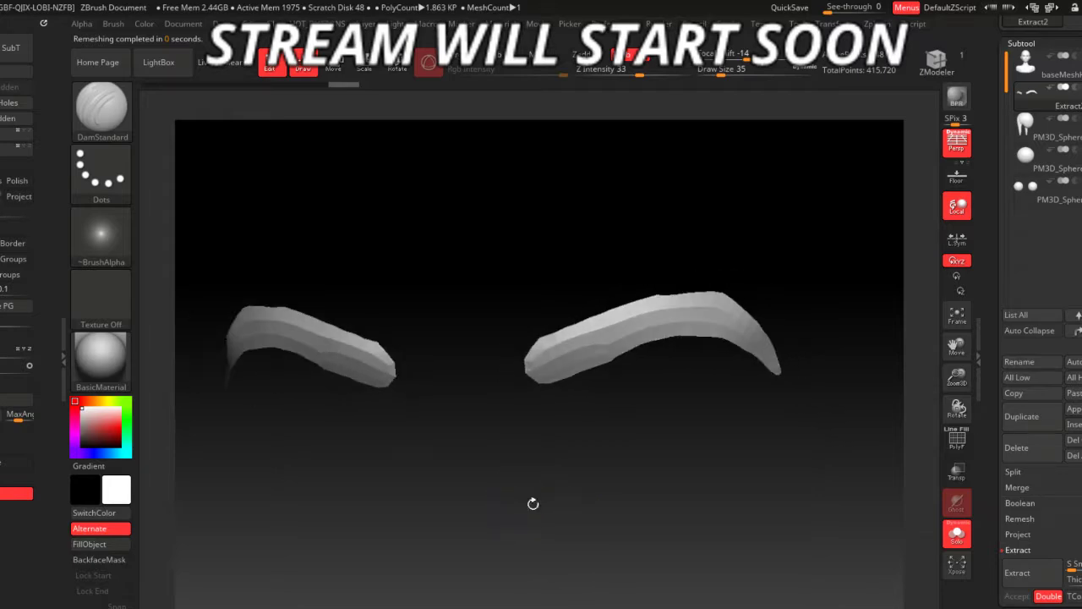
# - Turn Solo off and thin one eyebrow tail with the Move brush
pyautogui.click(957, 532)
pyautogui.moveTo(908, 562); pyautogui.dragTo(843, 520)
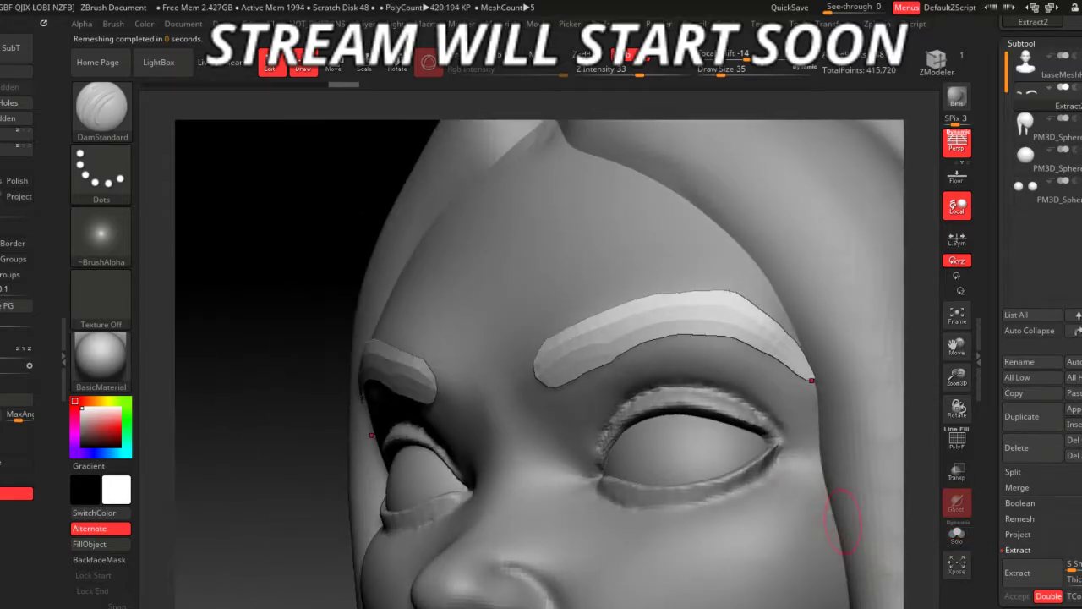
pyautogui.press('b')
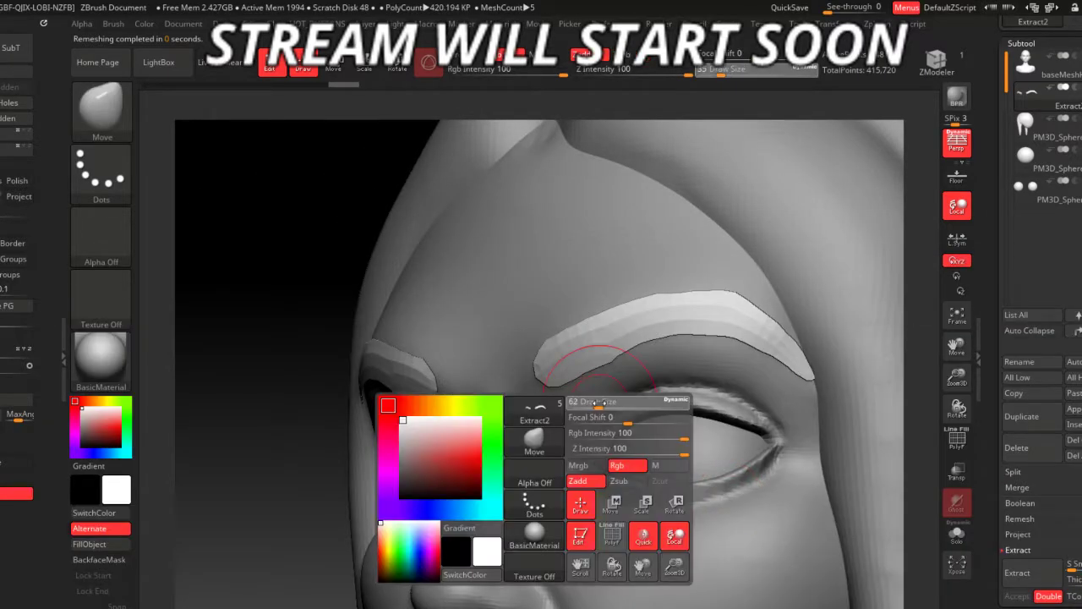
pyautogui.press('m')
pyautogui.press('v')
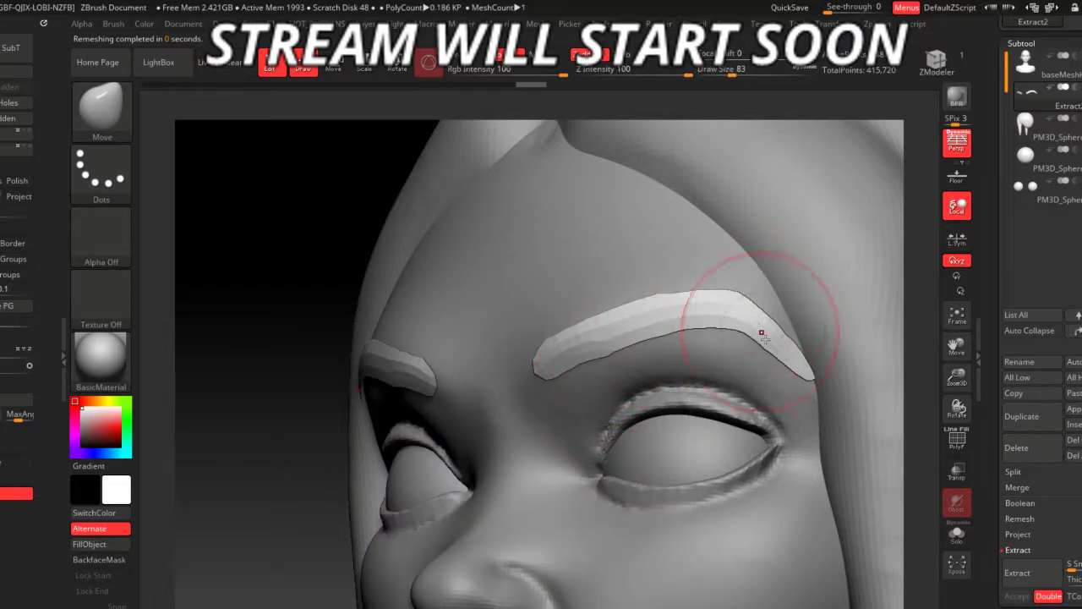
pyautogui.moveTo(792, 389); pyautogui.dragTo(769, 342)
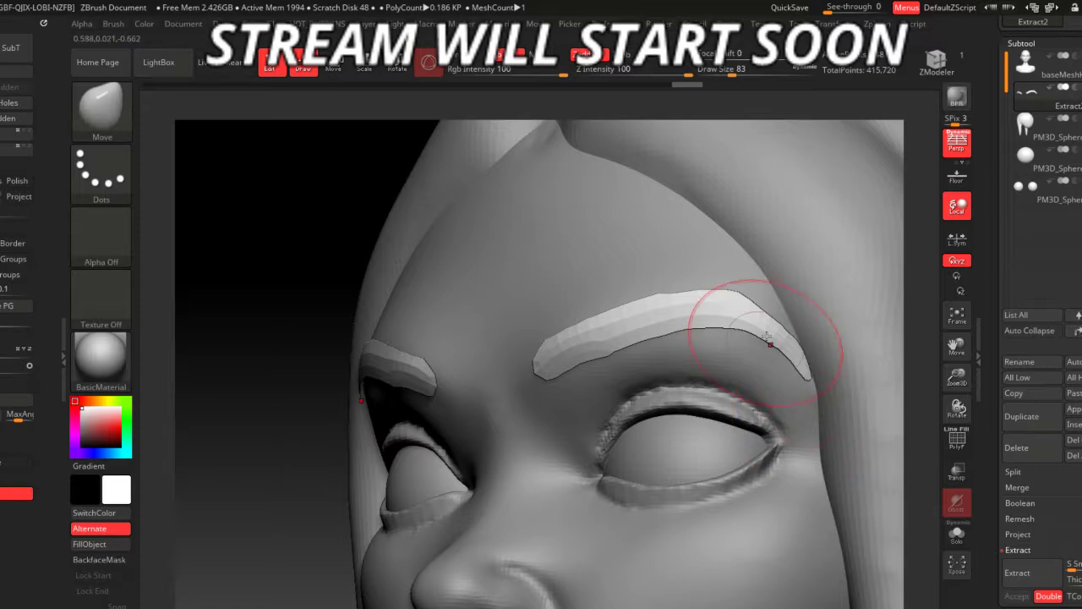
pyautogui.moveTo(536, 278); pyautogui.dragTo(408, 224, button='right')
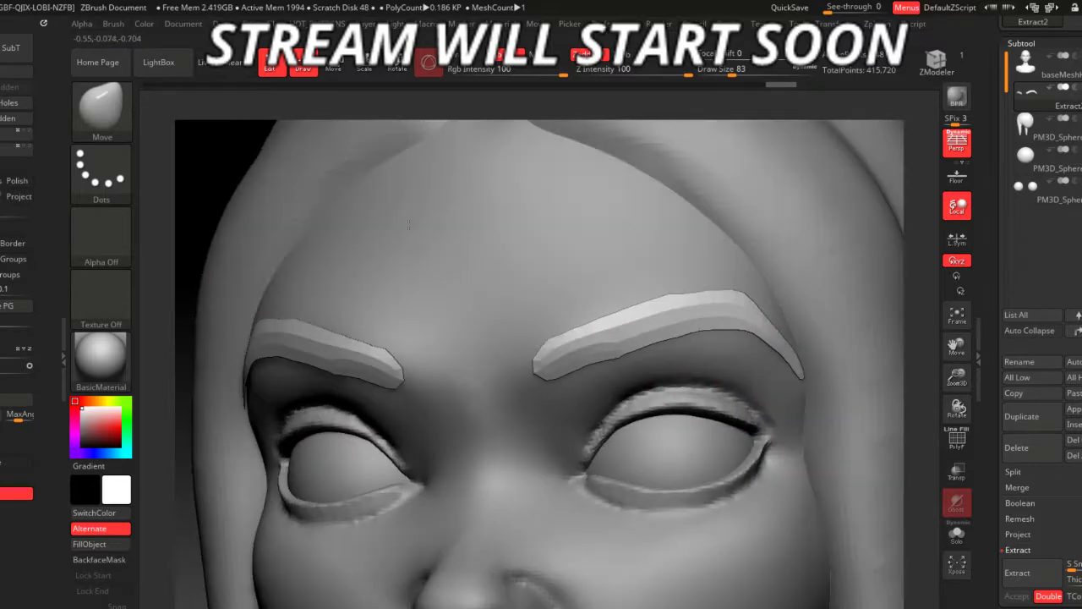
# - Resize the Move brush to 56, then 116, while inspecting the brows from several angles
pyautogui.press('space')
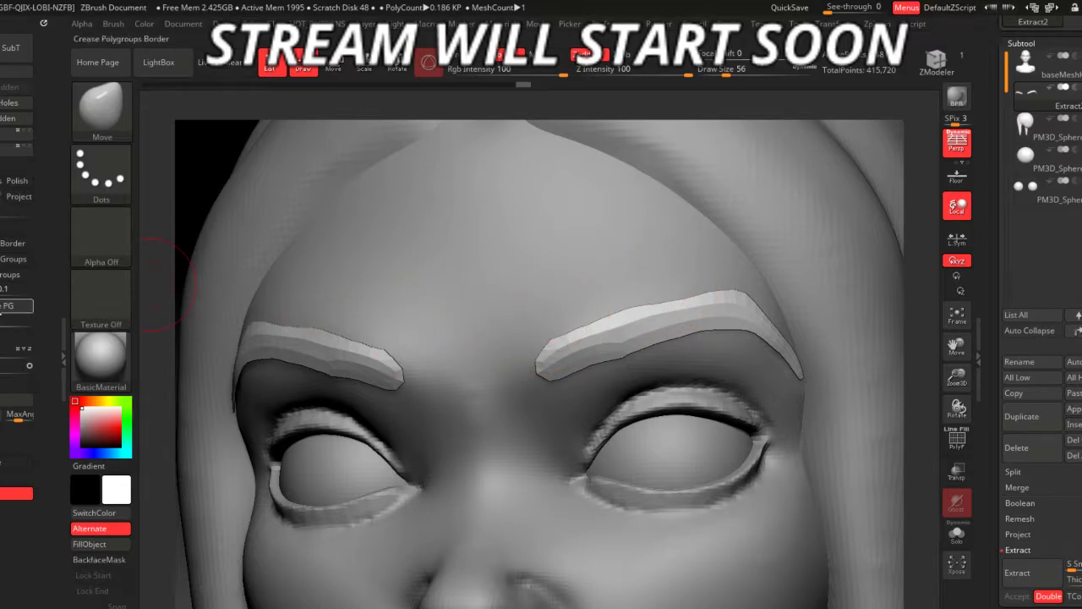
pyautogui.moveTo(169, 195)
pyautogui.keyDown('alt'); pyautogui.mouseDown()
pyautogui.moveTo(171, 273)
pyautogui.moveTo(221, 313)
pyautogui.mouseUp(); pyautogui.keyUp('alt')
pyautogui.moveTo(764, 529); pyautogui.dragTo(427, 385)
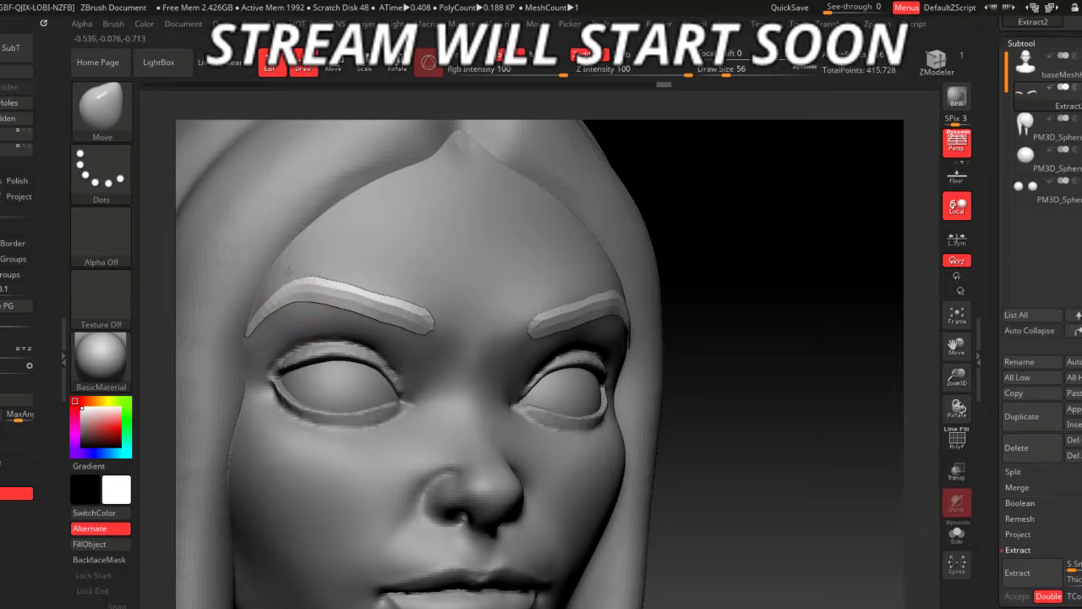
pyautogui.moveTo(685, 507)
pyautogui.mouseDown()
pyautogui.moveTo(724, 497)
pyautogui.moveTo(683, 512)
pyautogui.mouseUp()
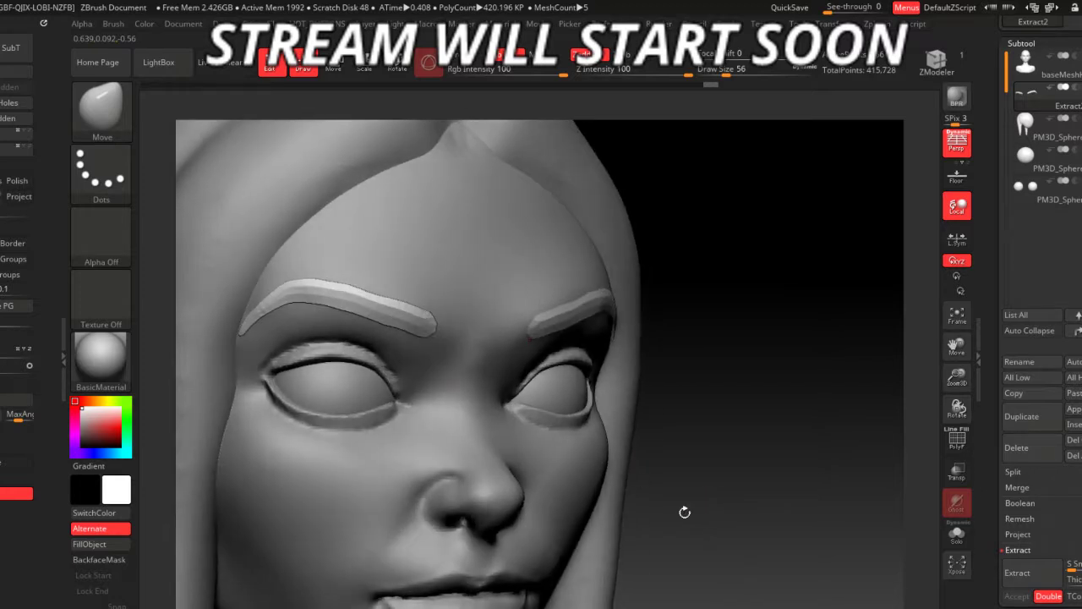
pyautogui.press('space')
pyautogui.press('space')
pyautogui.moveTo(419, 328); pyautogui.dragTo(431, 328)
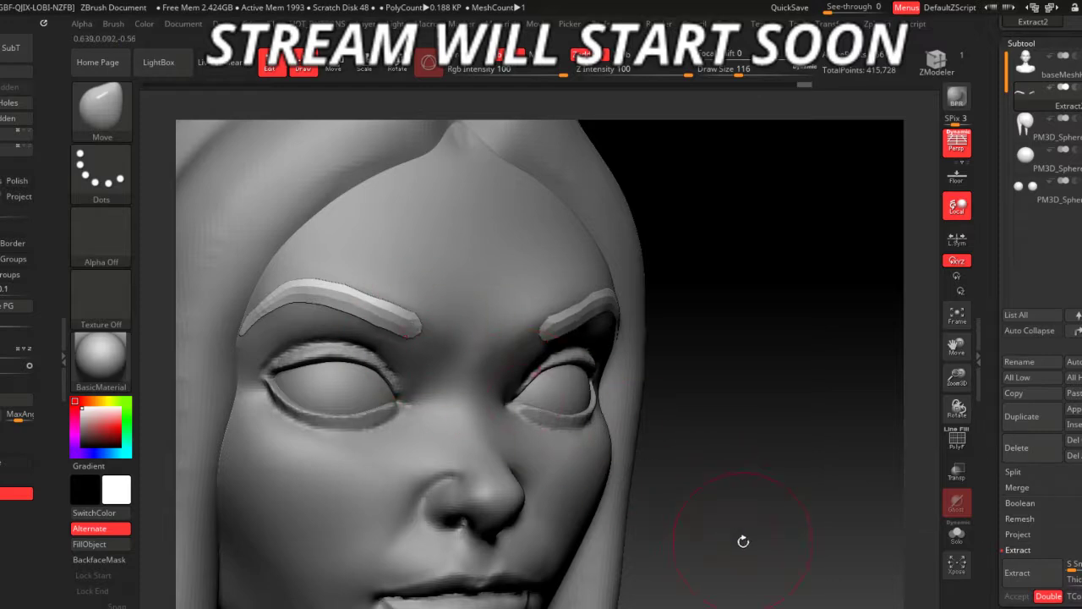
pyautogui.moveTo(744, 541)
pyautogui.keyDown('alt'); pyautogui.mouseDown()
pyautogui.moveTo(660, 480)
pyautogui.moveTo(523, 331)
pyautogui.mouseUp(); pyautogui.keyUp('alt')
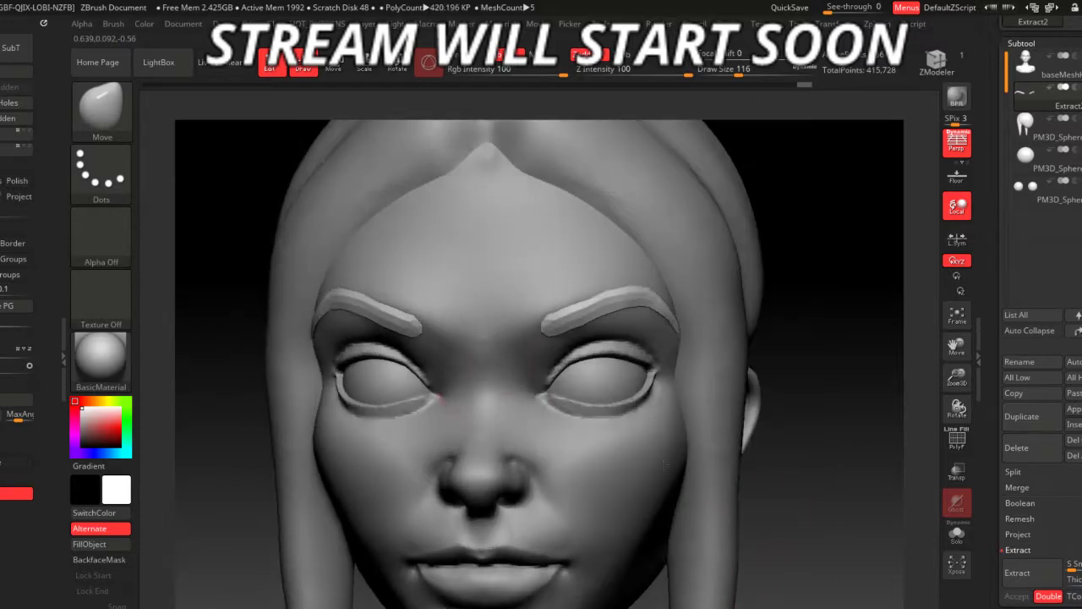
pyautogui.moveTo(775, 490)
pyautogui.mouseDown()
pyautogui.moveTo(752, 500)
pyautogui.moveTo(508, 446)
pyautogui.mouseUp()
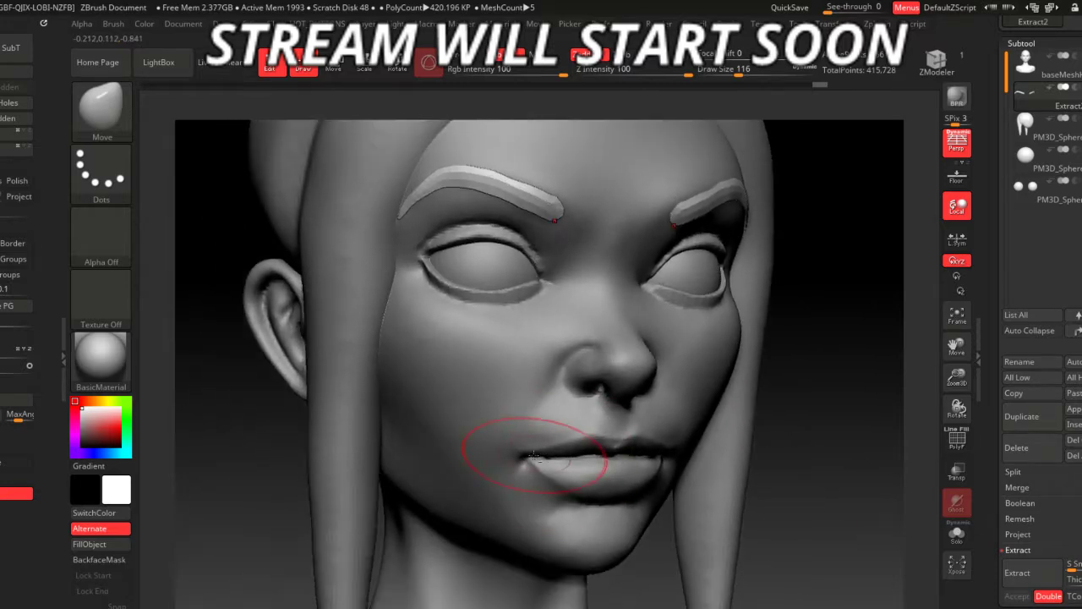
# - Select the baseMeshHead subtool and set ClayBuildup to brush size 44
pyautogui.keyDown('alt'); pyautogui.click(507, 446); pyautogui.keyUp('alt')
pyautogui.moveTo(766, 554)
pyautogui.mouseDown()
pyautogui.moveTo(617, 388)
pyautogui.moveTo(557, 409)
pyautogui.moveTo(596, 379)
pyautogui.mouseUp()
pyautogui.press('space')
pyautogui.press('b')
pyautogui.press('c')
pyautogui.press('b')
pyautogui.press('space')
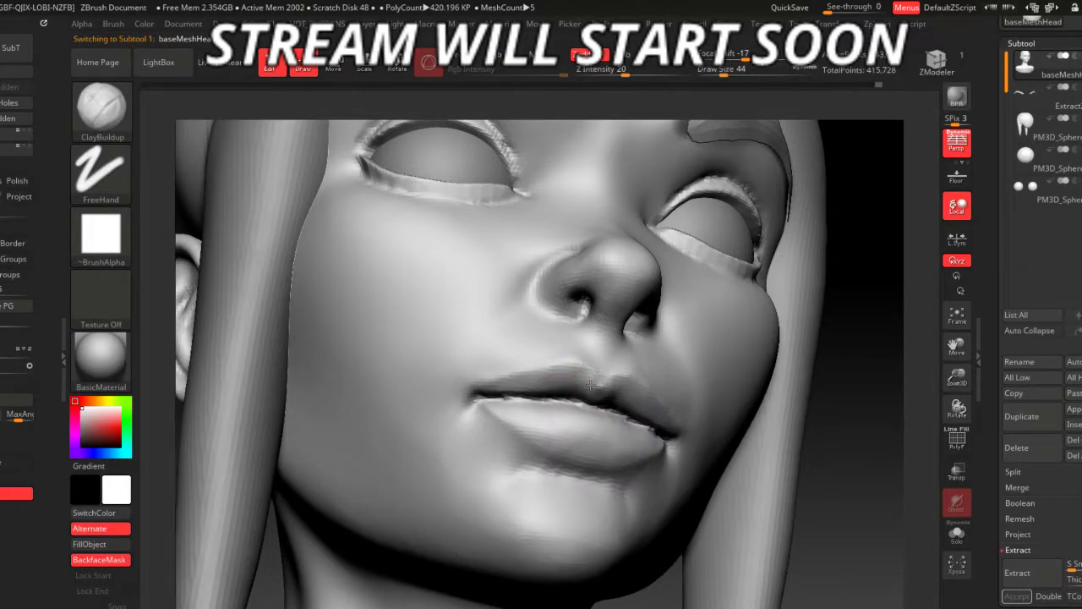
pyautogui.moveTo(759, 457)
pyautogui.mouseDown()
pyautogui.moveTo(833, 507)
pyautogui.moveTo(797, 493)
pyautogui.moveTo(787, 502)
pyautogui.moveTo(794, 558)
pyautogui.mouseUp()
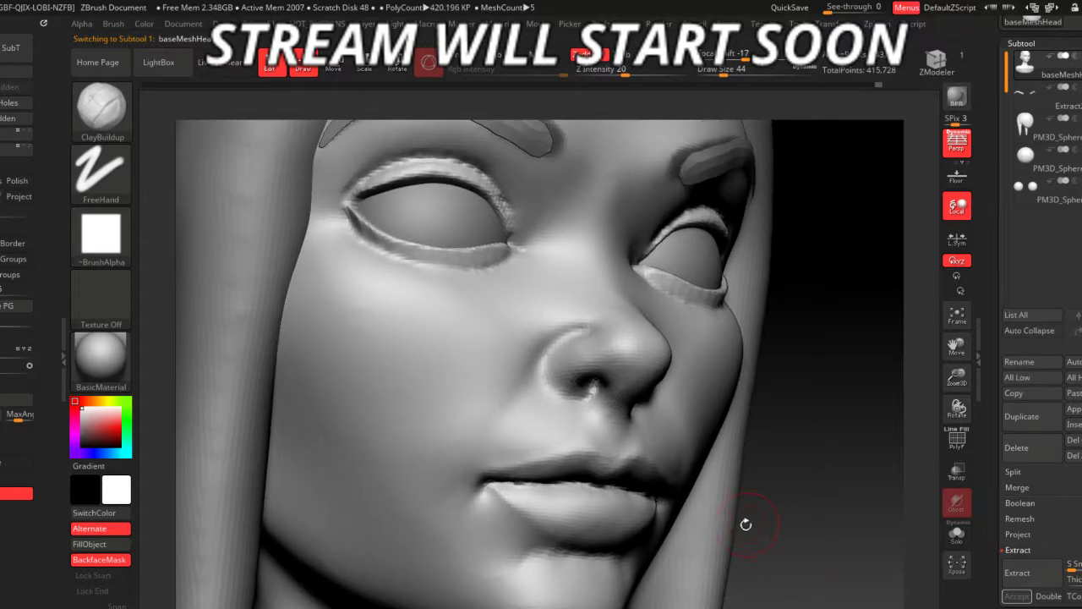
pyautogui.moveTo(783, 450)
pyautogui.mouseDown()
pyautogui.moveTo(830, 557)
pyautogui.moveTo(628, 405)
pyautogui.mouseUp()
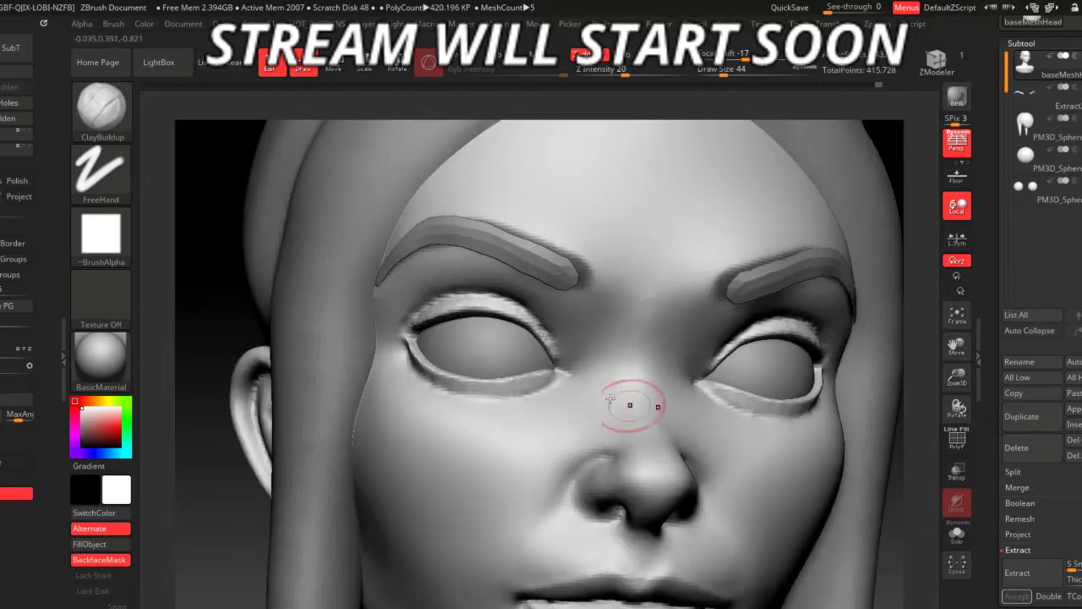
pyautogui.keyDown('alt'); pyautogui.moveTo(219, 288); pyautogui.dragTo(595, 244); pyautogui.keyUp('alt')
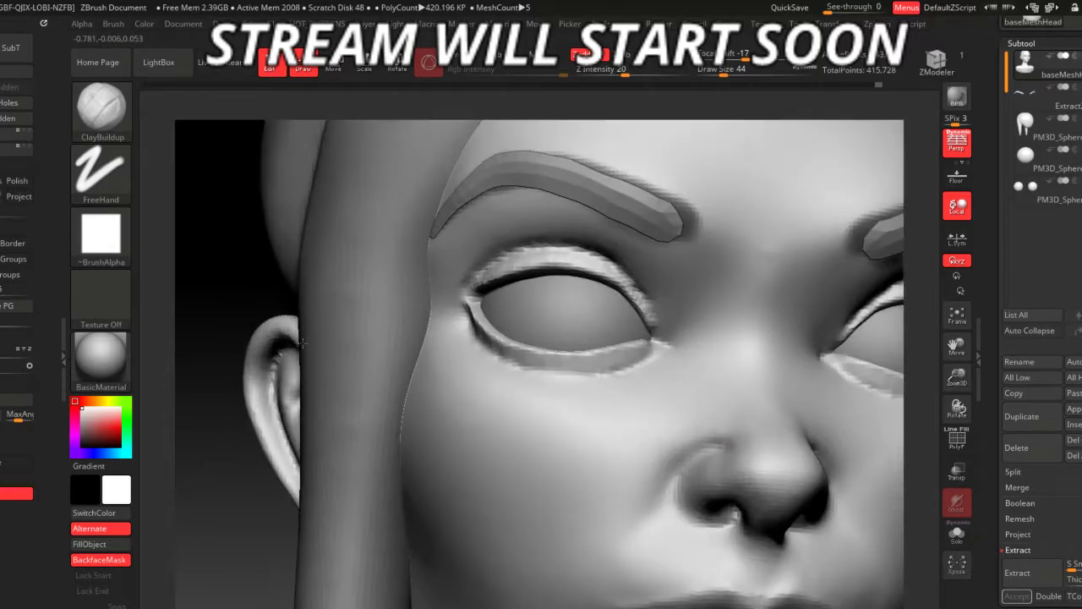
# - Mask along the upper eyelids with MaskPen and show the head alone with Solo
pyautogui.press('space')
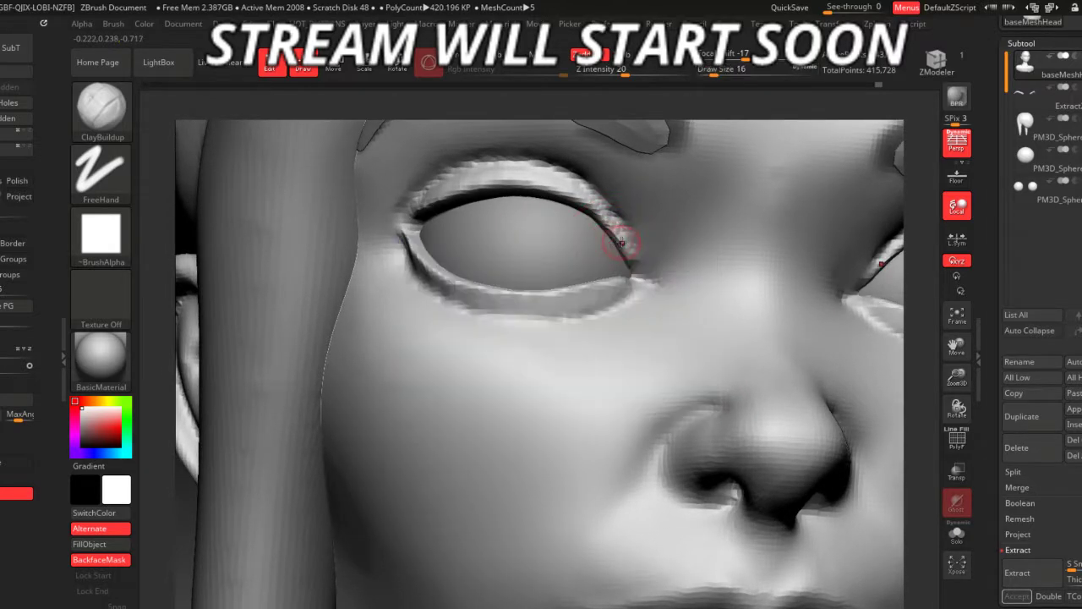
pyautogui.press('ctrl')
pyautogui.moveTo(607, 222)
pyautogui.keyDown('ctrl'); pyautogui.mouseDown()
pyautogui.moveTo(456, 182)
pyautogui.moveTo(377, 211)
pyautogui.moveTo(419, 241)
pyautogui.mouseUp(); pyautogui.keyUp('ctrl')
pyautogui.click(957, 532)
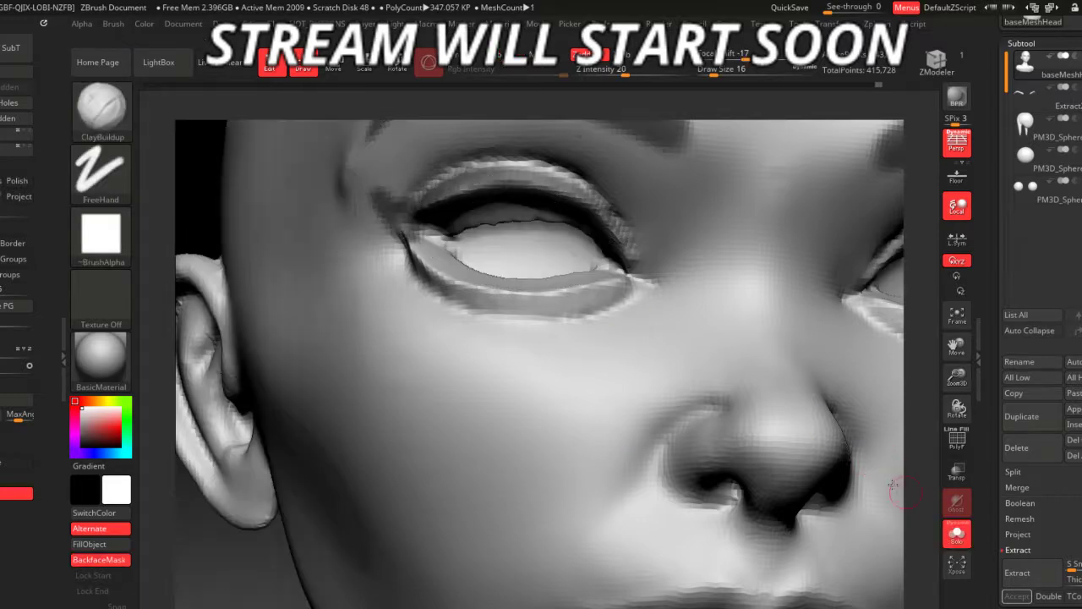
pyautogui.moveTo(912, 415)
pyautogui.mouseDown()
pyautogui.moveTo(541, 203)
pyautogui.moveTo(473, 208)
pyautogui.moveTo(444, 229)
pyautogui.mouseUp()
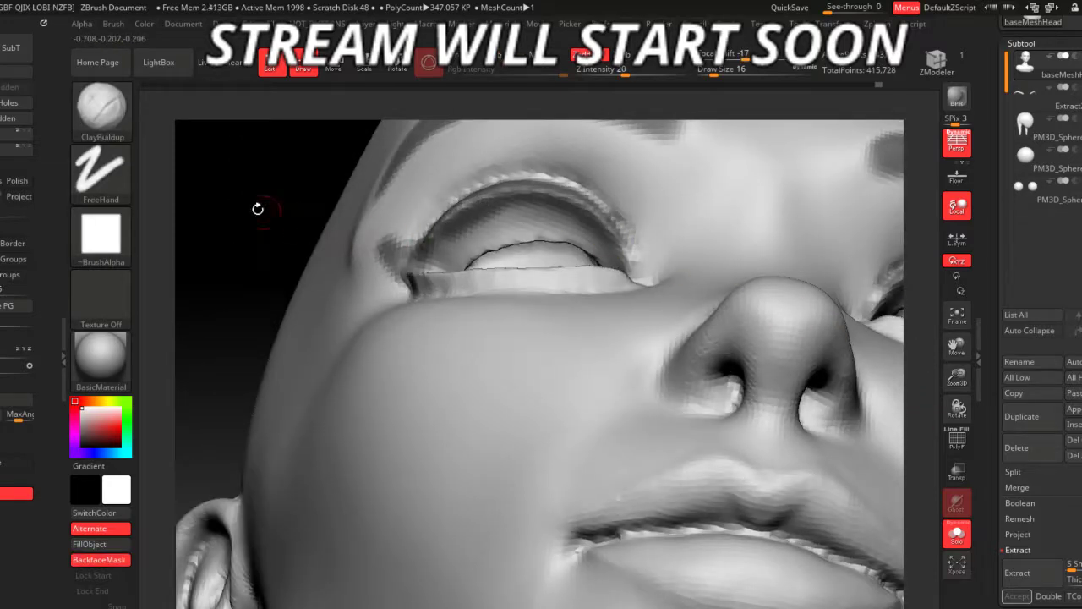
pyautogui.moveTo(258, 205); pyautogui.dragTo(345, 240)
pyautogui.press('ctrl')
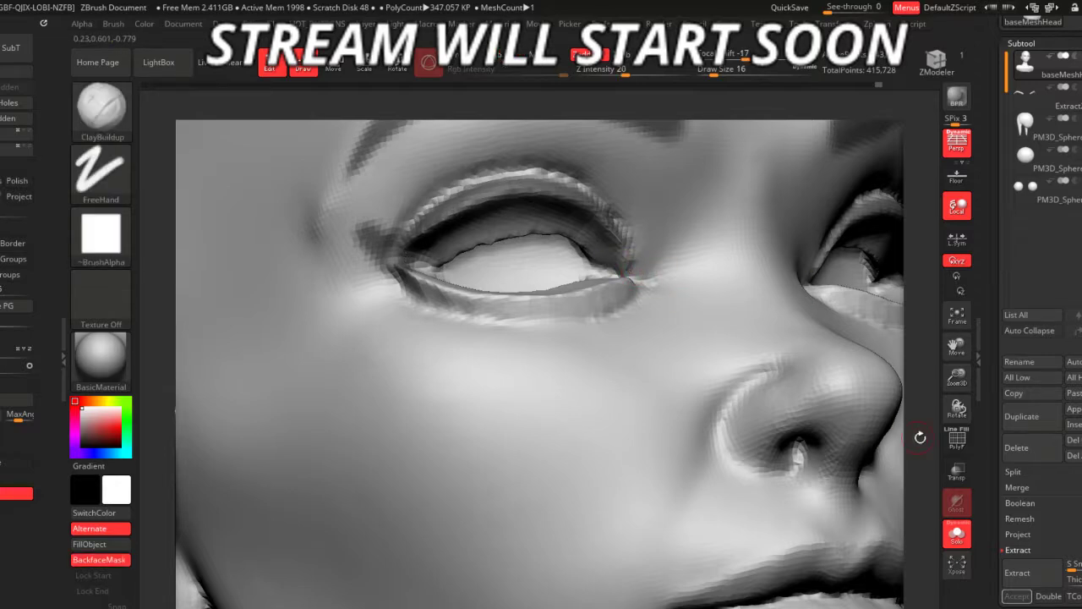
pyautogui.press('f')
pyautogui.moveTo(777, 358)
pyautogui.mouseDown()
pyautogui.moveTo(812, 377)
pyautogui.moveTo(787, 372)
pyautogui.mouseUp()
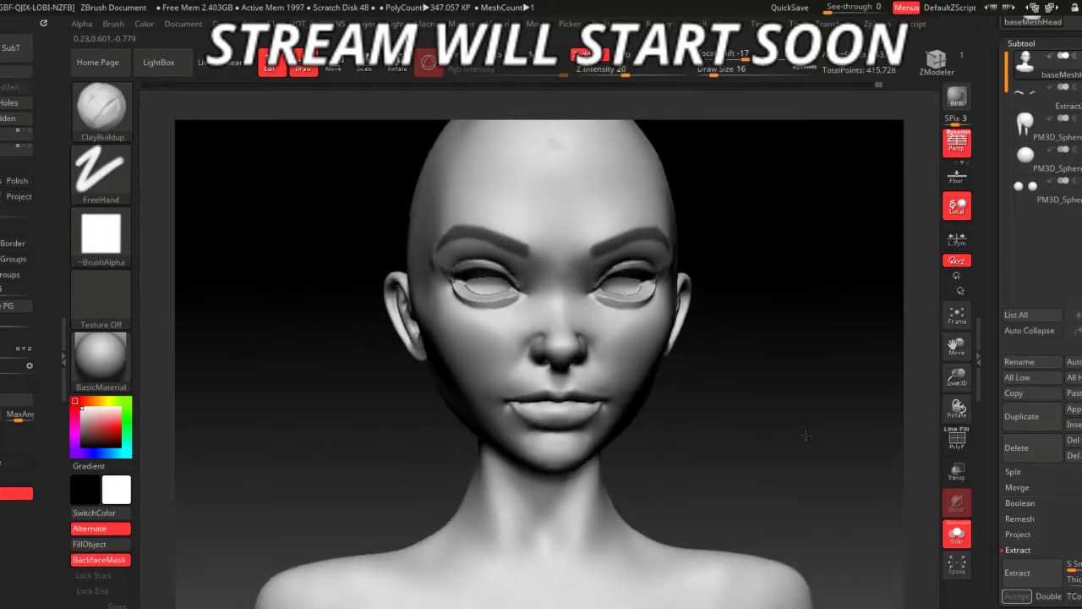
# - Paint the eyebrow masks and show all subtools again
pyautogui.press('ctrl')
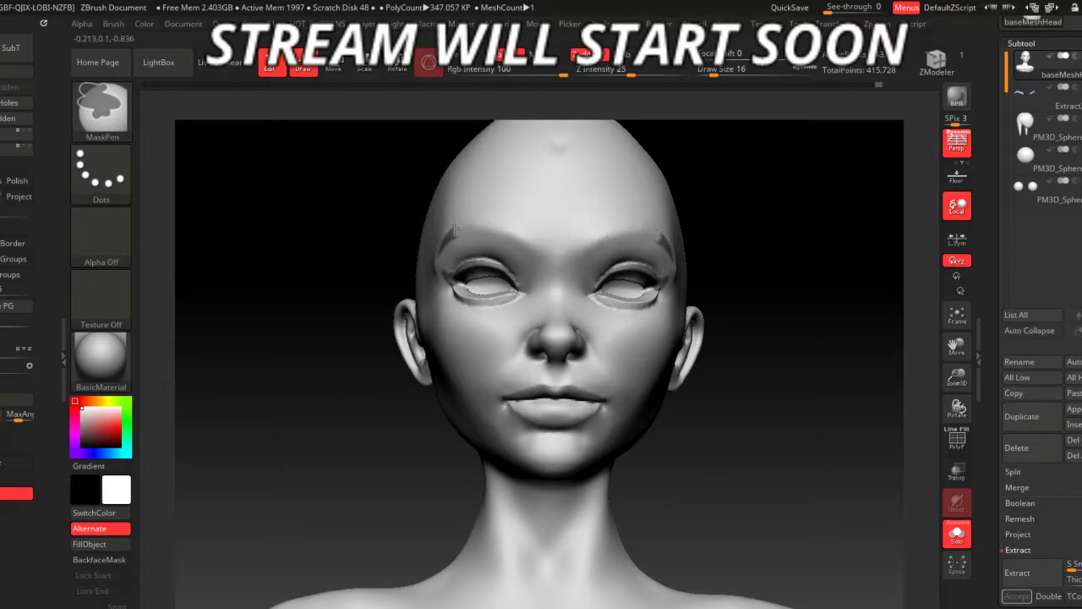
pyautogui.moveTo(444, 245); pyautogui.dragTo(453, 215, button='right')
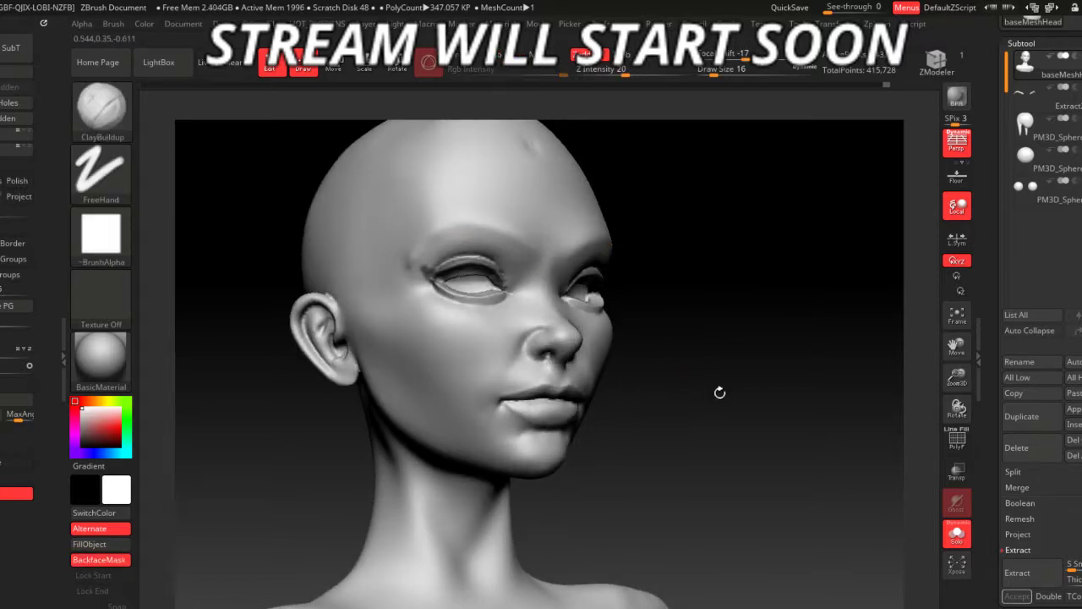
pyautogui.moveTo(720, 389)
pyautogui.keyDown('alt'); pyautogui.mouseDown(button='right')
pyautogui.moveTo(755, 502)
pyautogui.moveTo(736, 454)
pyautogui.mouseUp(button='right'); pyautogui.keyUp('alt')
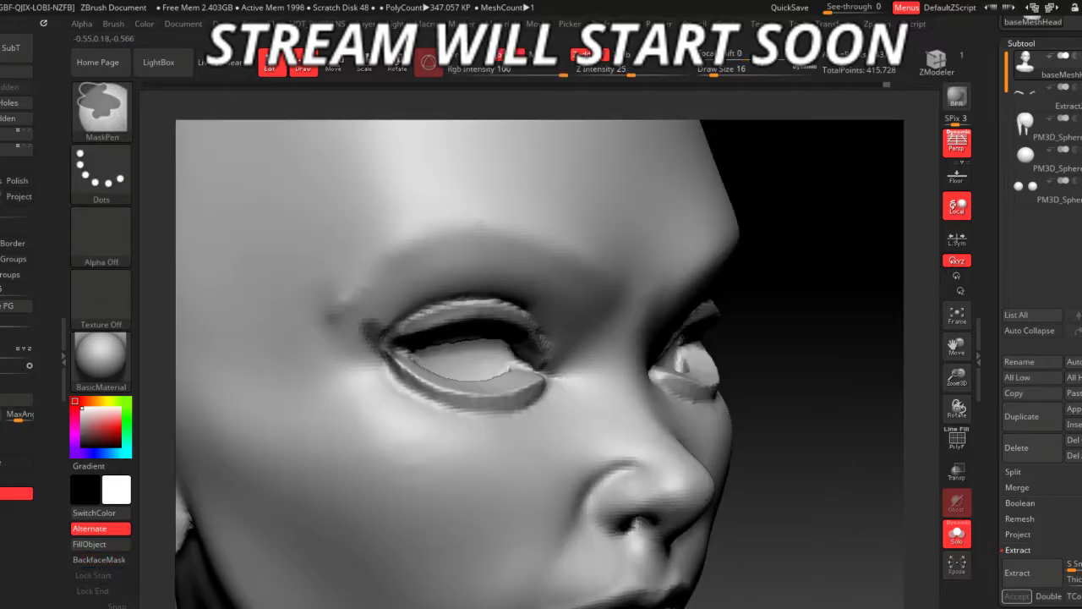
pyautogui.press('f')
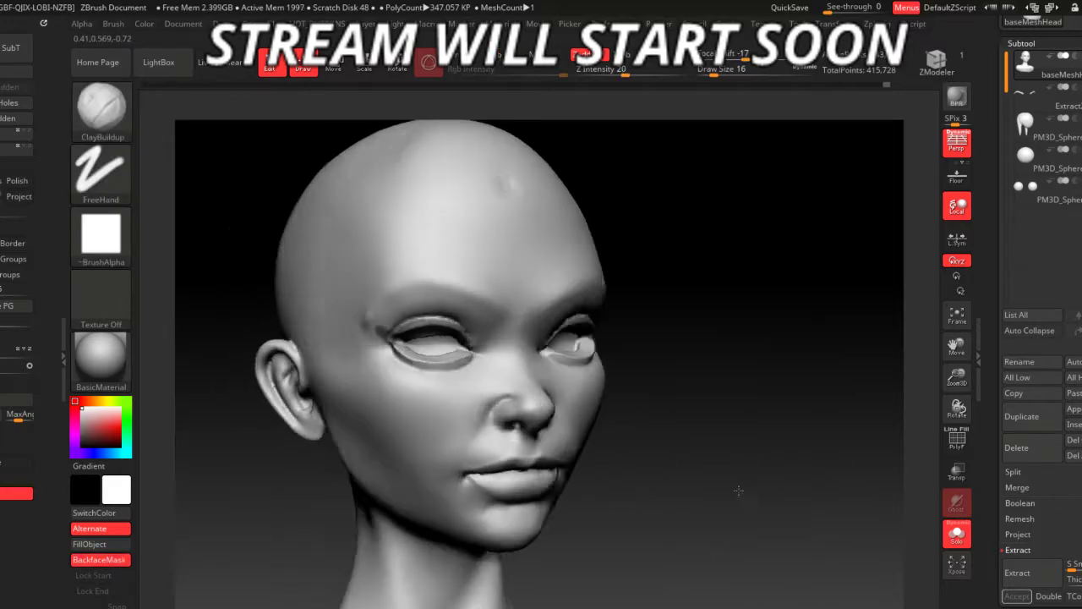
pyautogui.moveTo(364, 330)
pyautogui.mouseDown(button='right')
pyautogui.moveTo(785, 519)
pyautogui.moveTo(765, 456)
pyautogui.mouseUp(button='right')
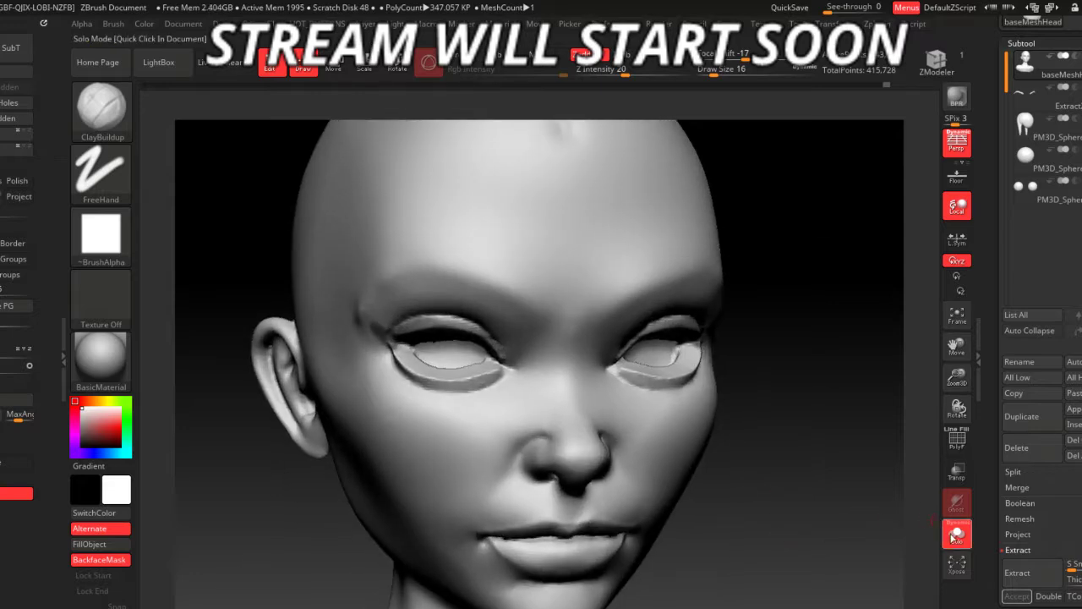
pyautogui.click(957, 533)
# - Preview the extraction, isolate the head, and accept it as the new Extract4 subtool
pyautogui.click(1017, 572)
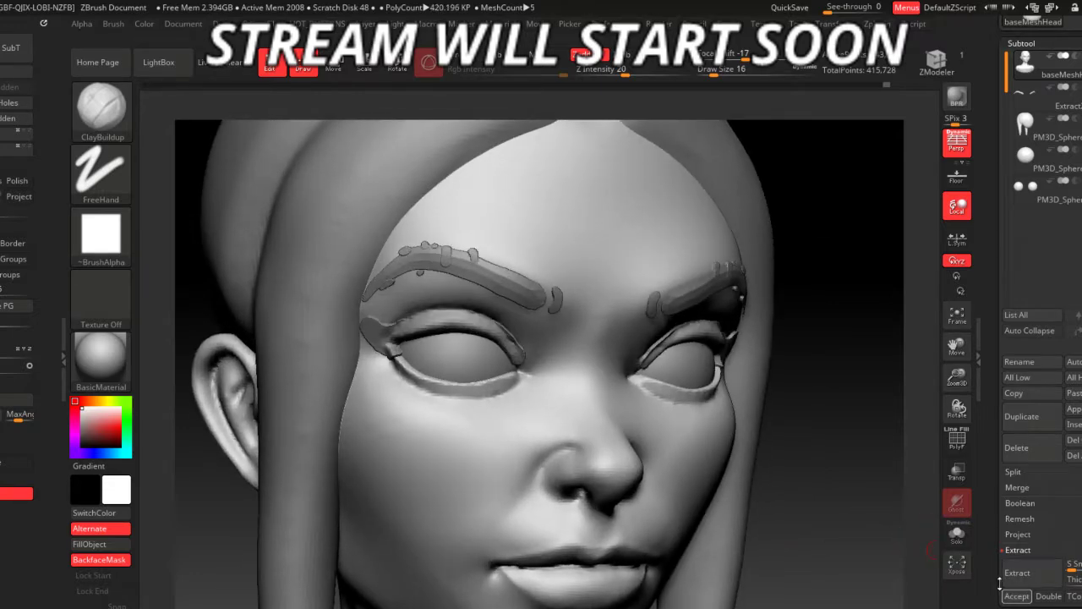
pyautogui.moveTo(823, 510); pyautogui.dragTo(635, 387, button='right')
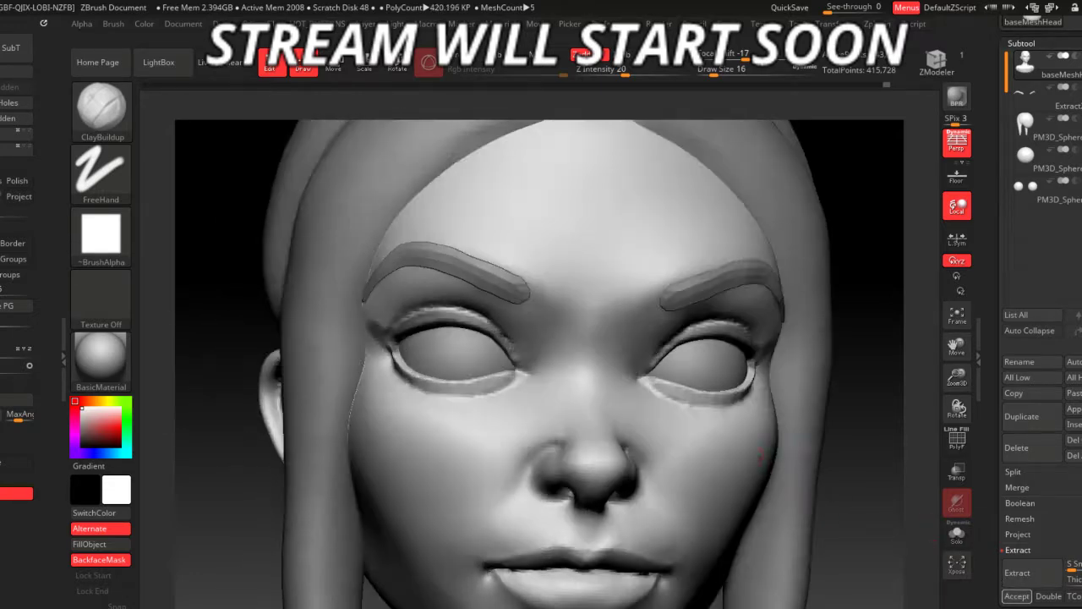
pyautogui.click(956, 535)
pyautogui.press('space')
pyautogui.press('ctrl')
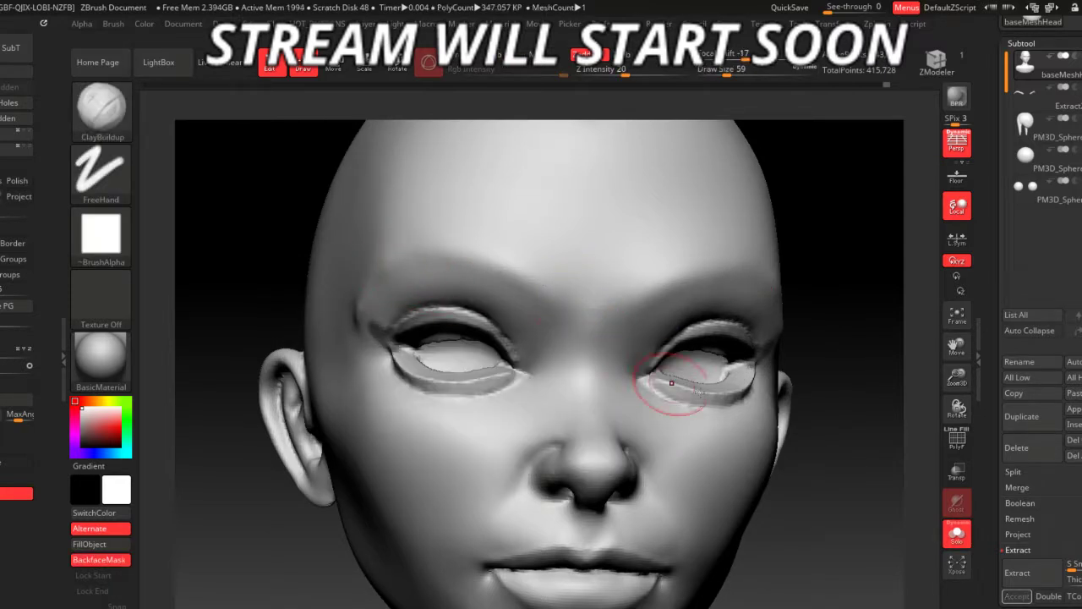
pyautogui.click(1010, 572)
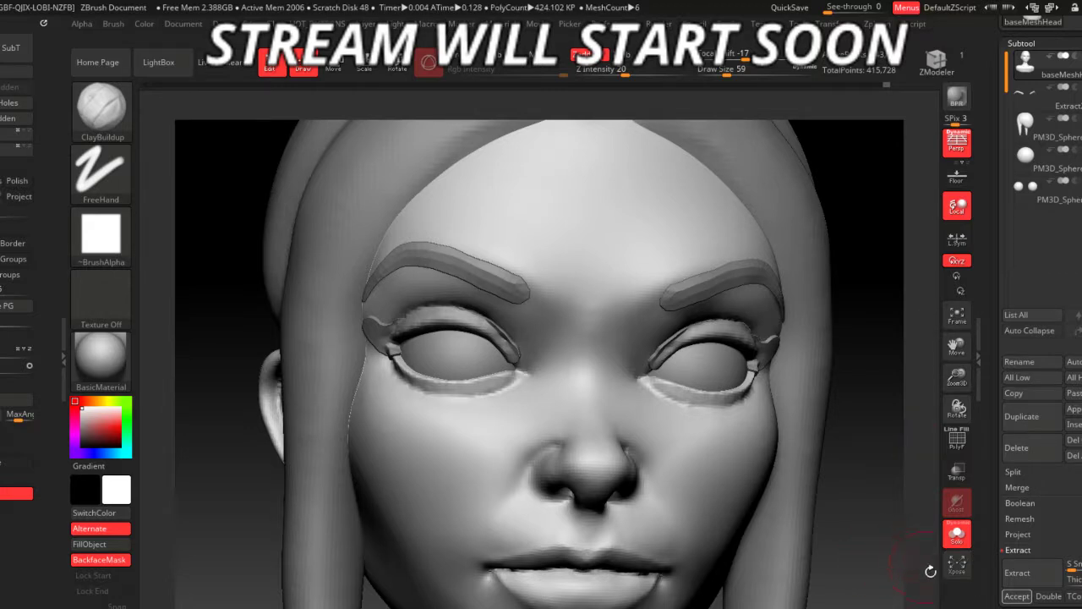
pyautogui.click(1014, 596)
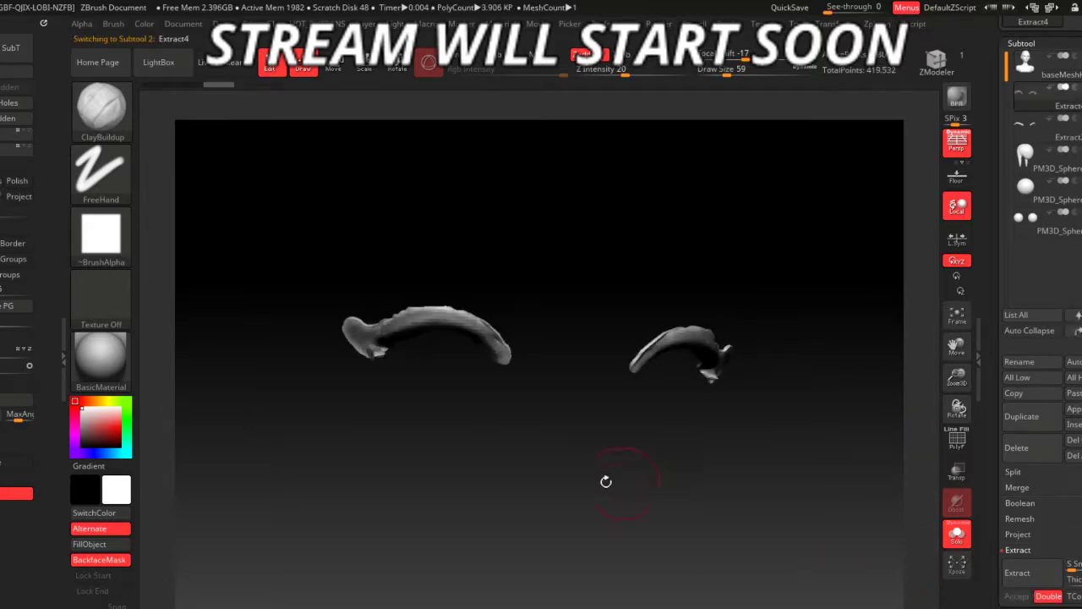
# - Hide stray eyebrow pieces with SelectRect, show all again, and try Delete Hidden
pyautogui.moveTo(603, 479)
pyautogui.mouseDown()
pyautogui.moveTo(475, 528)
pyautogui.moveTo(507, 495)
pyautogui.moveTo(416, 363)
pyautogui.moveTo(386, 410)
pyautogui.moveTo(459, 370)
pyautogui.moveTo(522, 279)
pyautogui.moveTo(592, 241)
pyautogui.mouseUp()
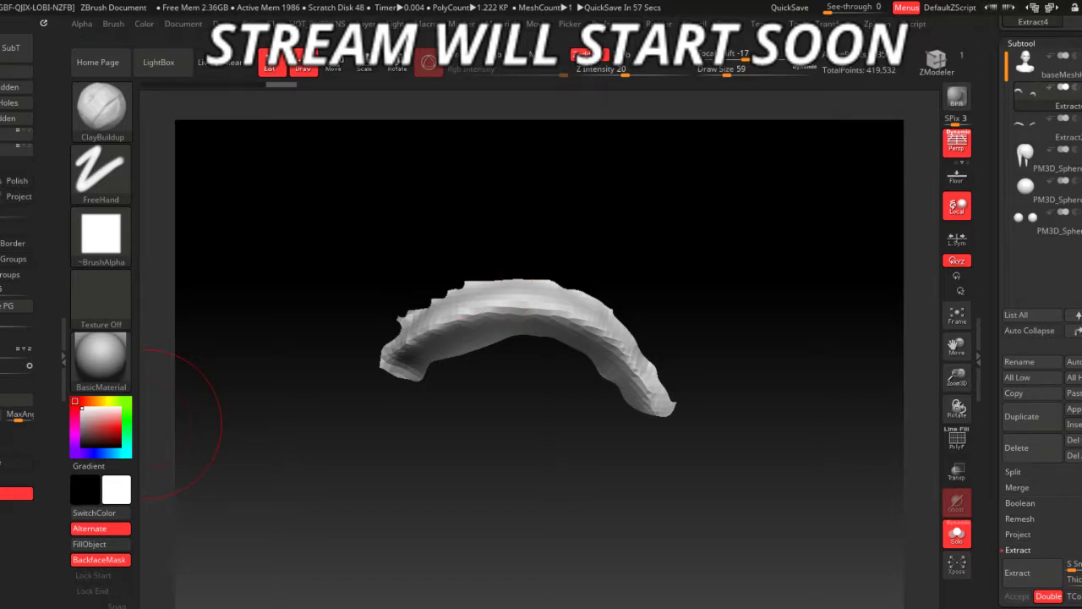
pyautogui.moveTo(528, 423)
pyautogui.mouseDown()
pyautogui.moveTo(507, 423)
pyautogui.moveTo(398, 346)
pyautogui.mouseUp()
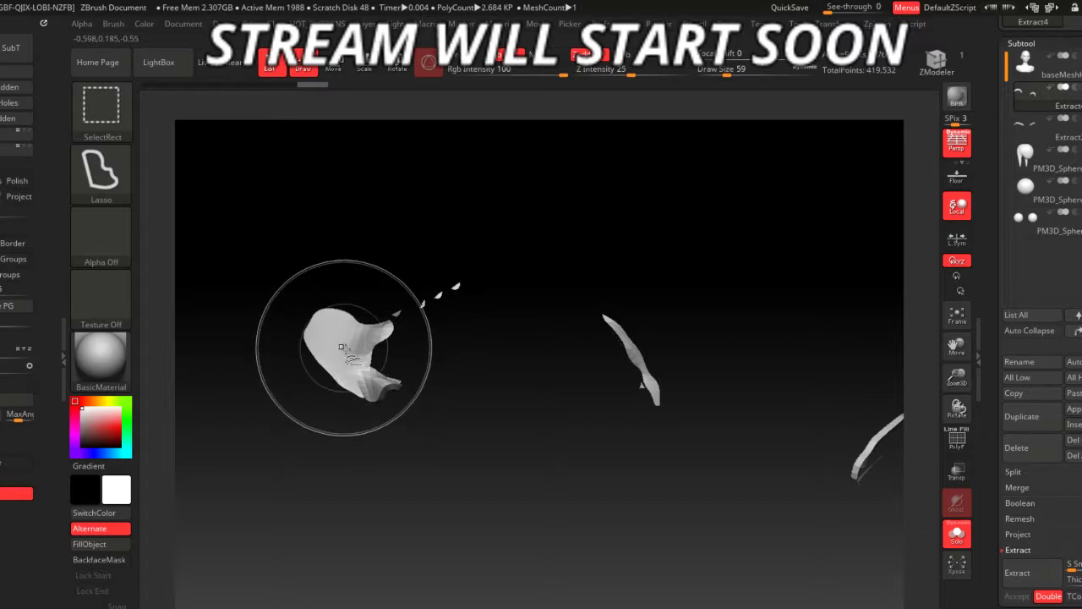
pyautogui.moveTo(328, 411); pyautogui.dragTo(368, 396)
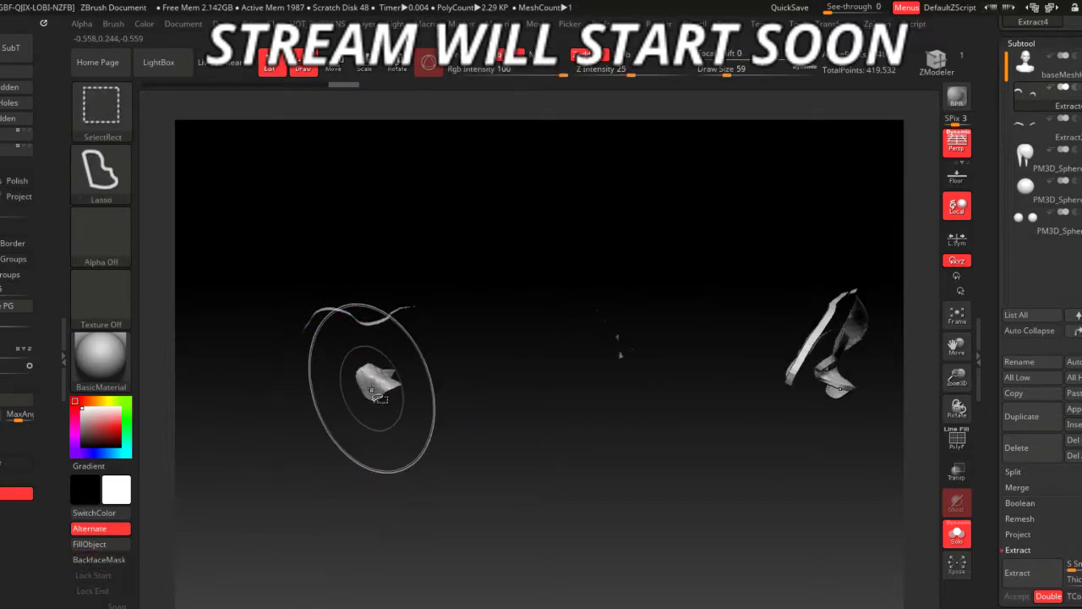
pyautogui.keyDown('ctrl'); pyautogui.keyDown('shift'); pyautogui.click(313, 561); pyautogui.keyUp('shift'); pyautogui.keyUp('ctrl')
pyautogui.moveTo(314, 560); pyautogui.dragTo(302, 471)
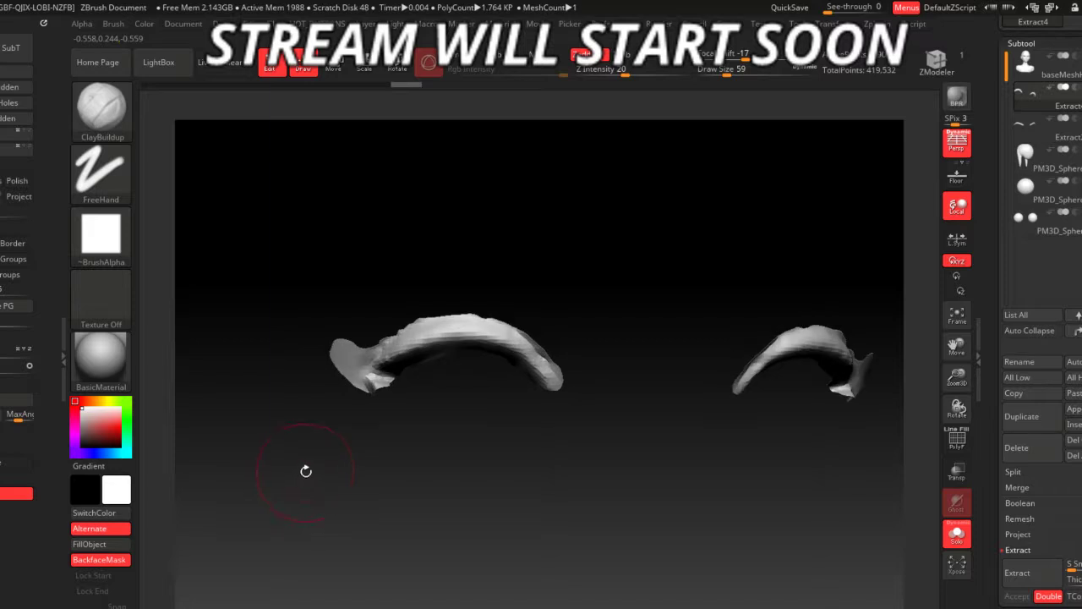
pyautogui.click(13, 119)
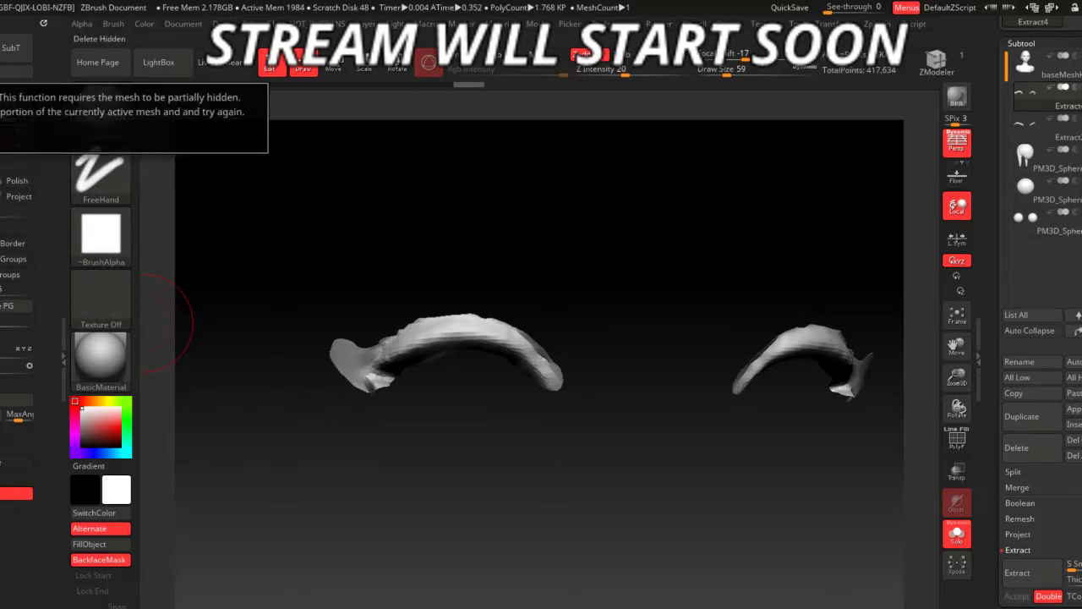
# - Remesh and ZRemesh the eyebrow shells down to about 0.48K polygons
pyautogui.click(13, 102)
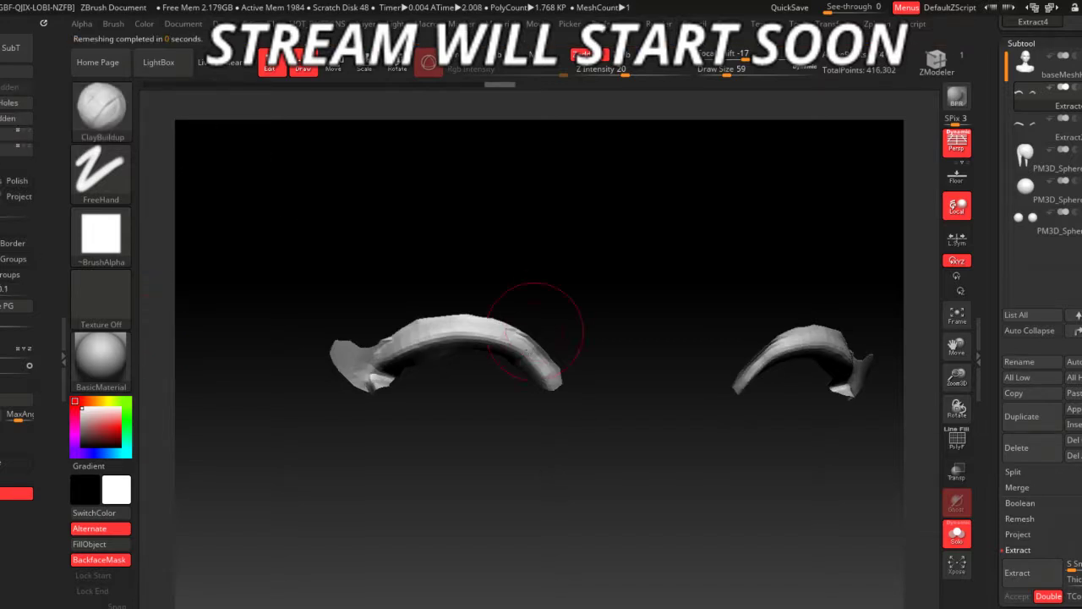
pyautogui.moveTo(486, 488); pyautogui.dragTo(140, 307)
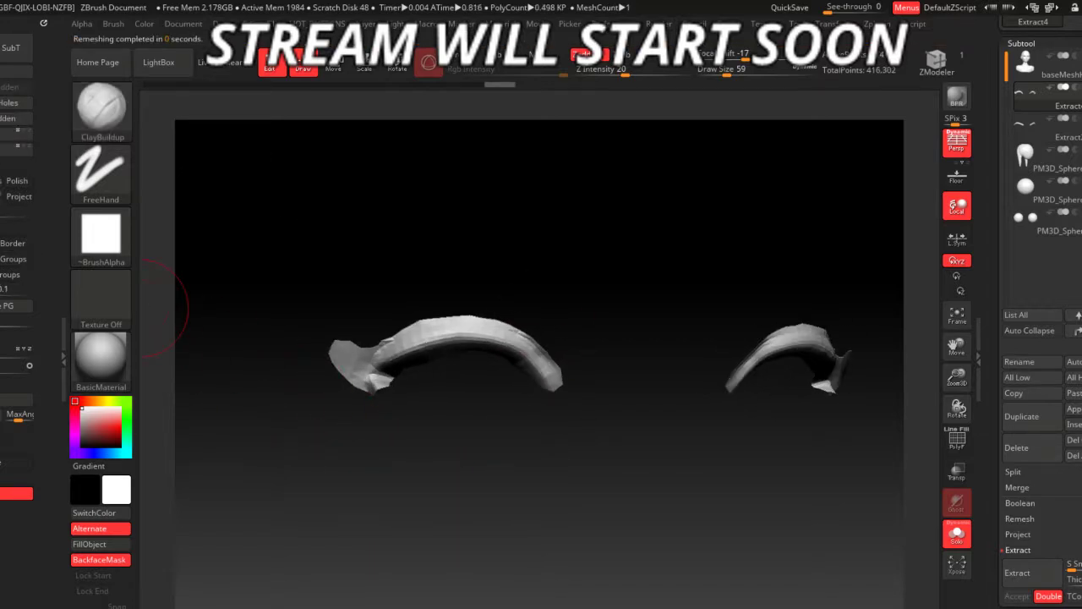
pyautogui.click(13, 226)
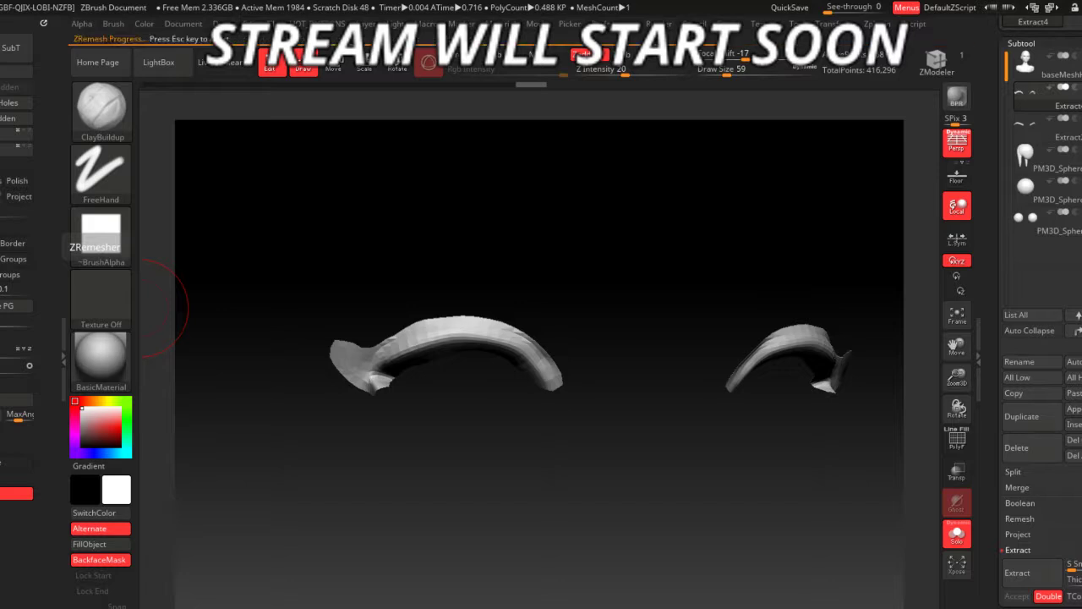
pyautogui.moveTo(505, 507)
pyautogui.mouseDown()
pyautogui.moveTo(490, 536)
pyautogui.moveTo(396, 502)
pyautogui.moveTo(439, 526)
pyautogui.mouseUp()
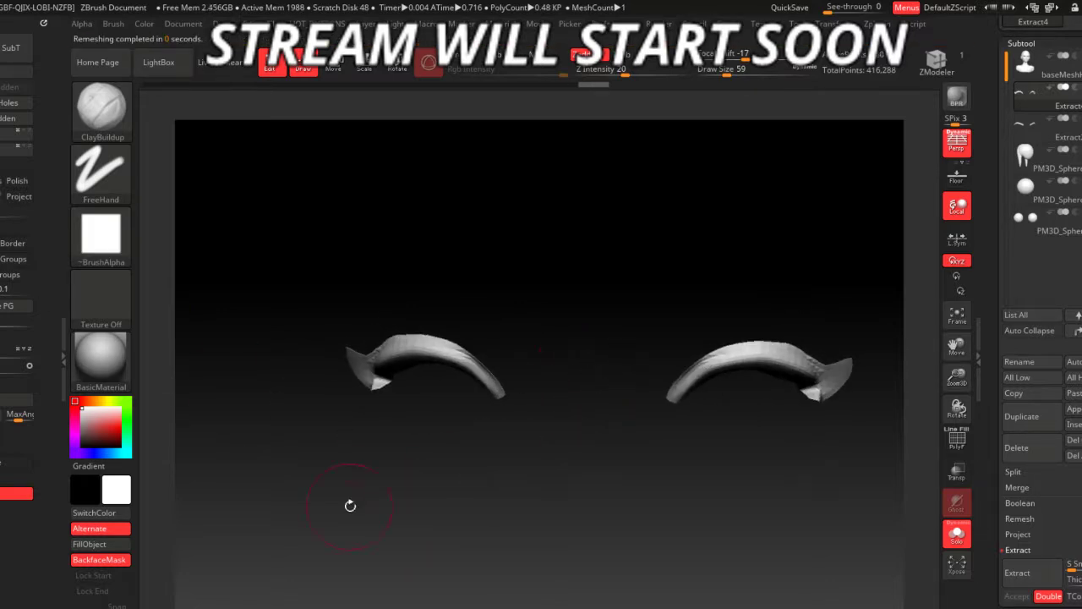
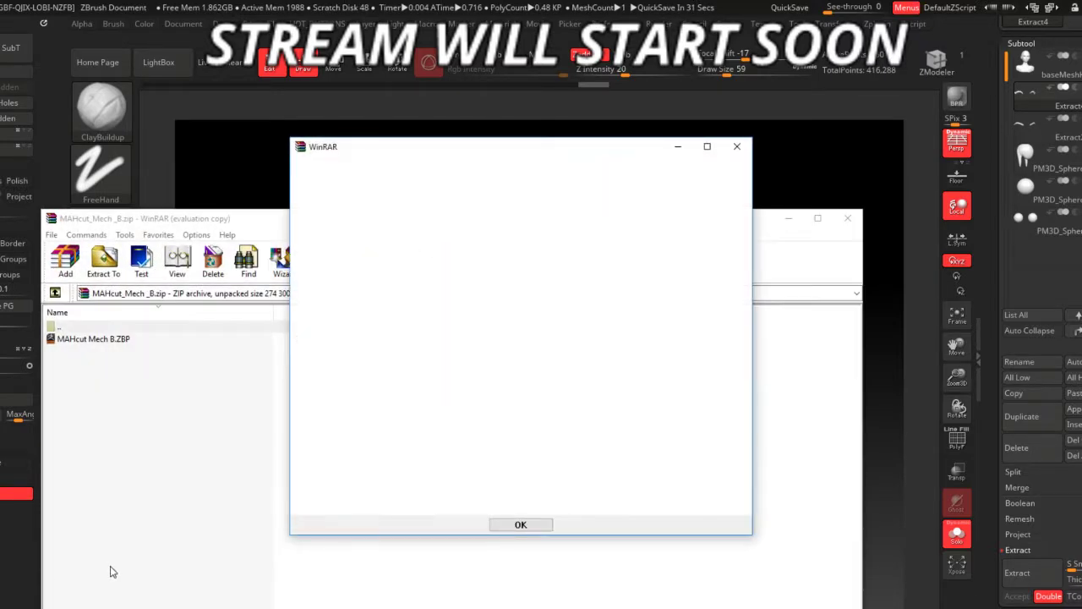
# - Dismiss the WinRAR expiry notice, load MAHcut Mech B.ZBP from the archive, and close WinRAR
pyautogui.click(742, 150)
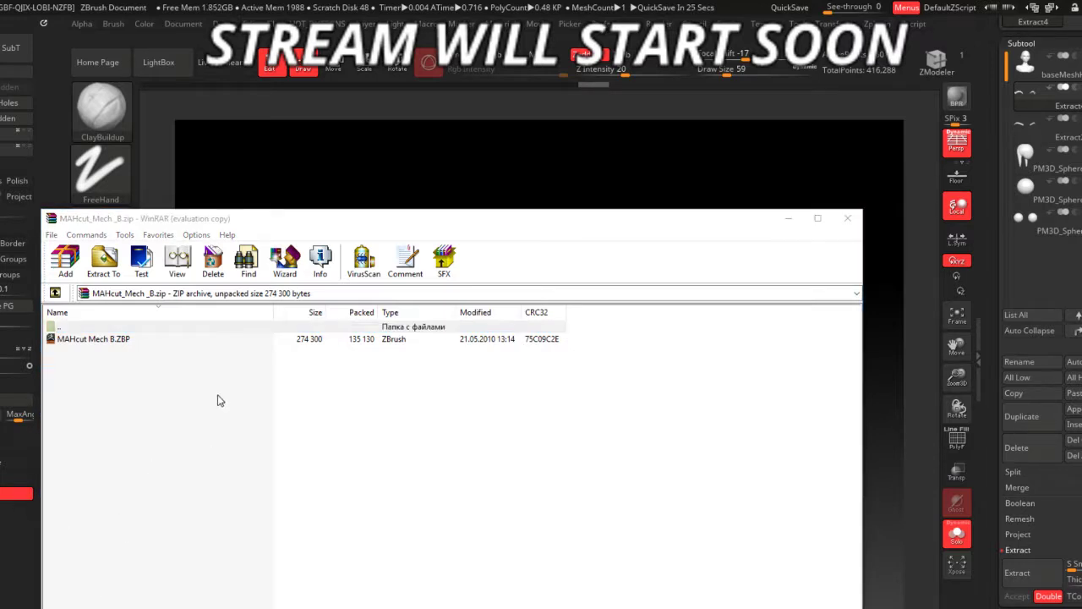
pyautogui.doubleClick(135, 343)
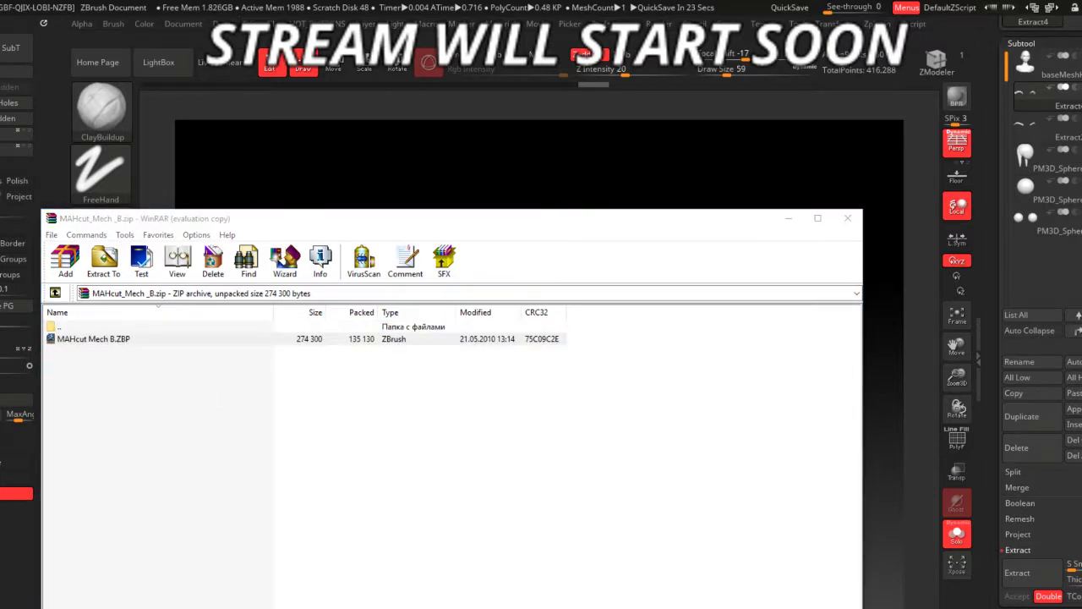
pyautogui.click(849, 220)
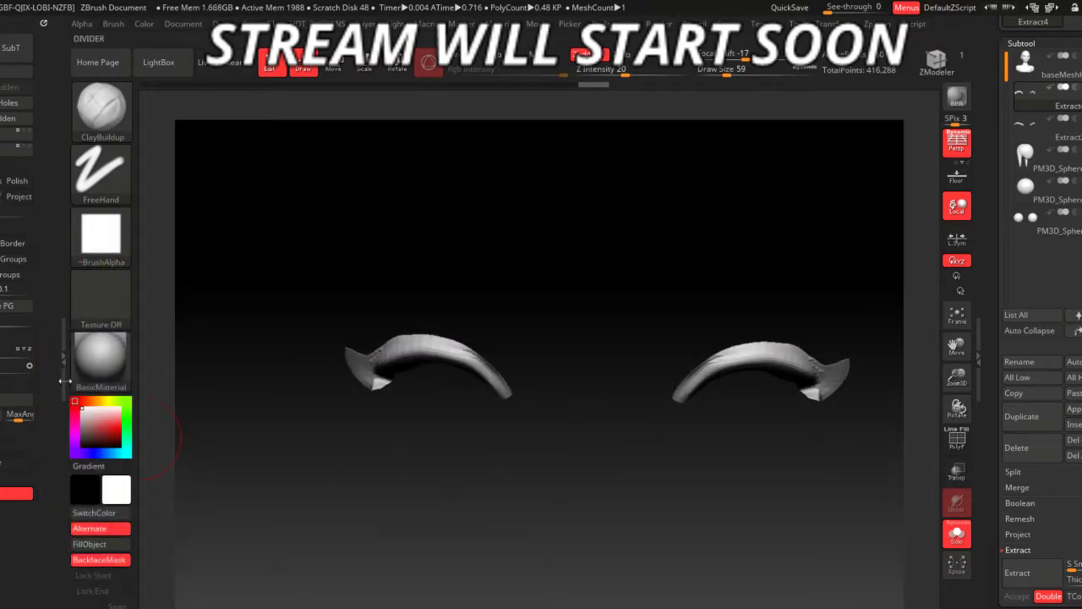
# - Try the Orb_Rock_Noise and Orb_Pinch brushes from the brush library
pyautogui.click(108, 135)
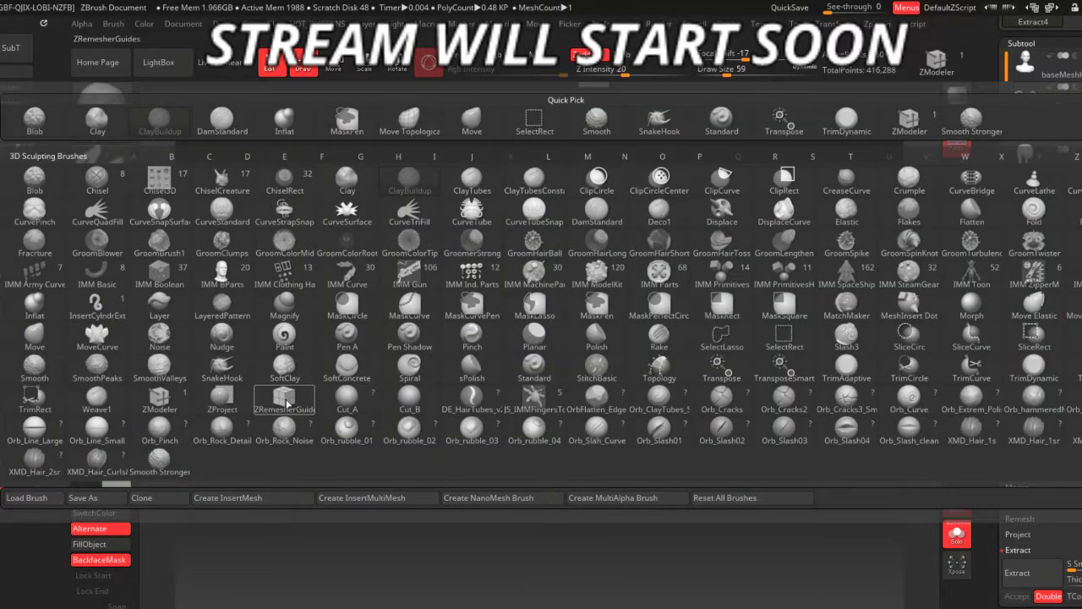
pyautogui.click(307, 432)
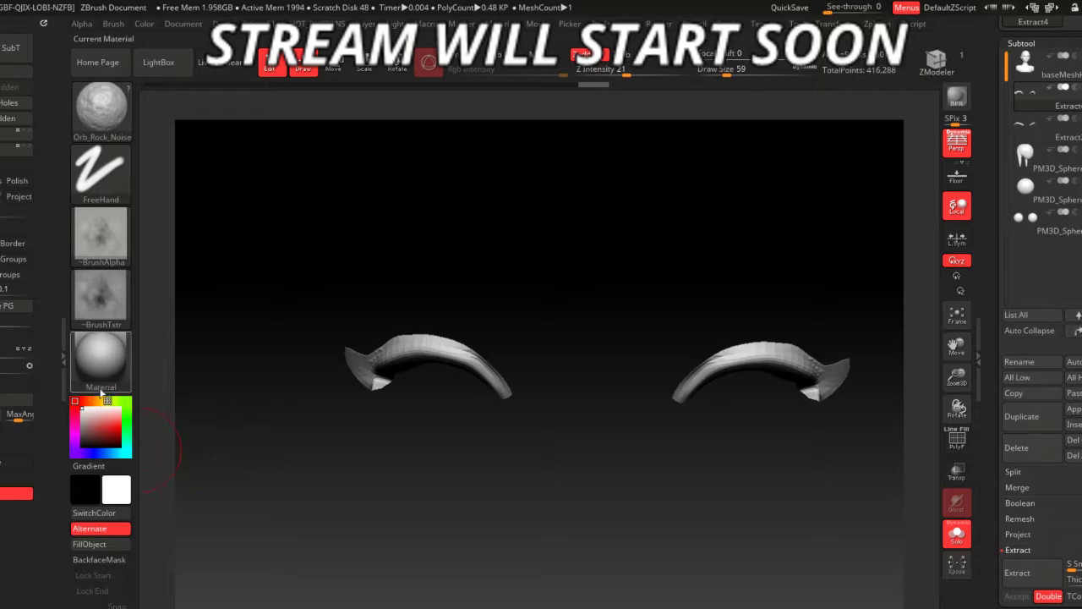
pyautogui.click(101, 380)
pyautogui.click(101, 106)
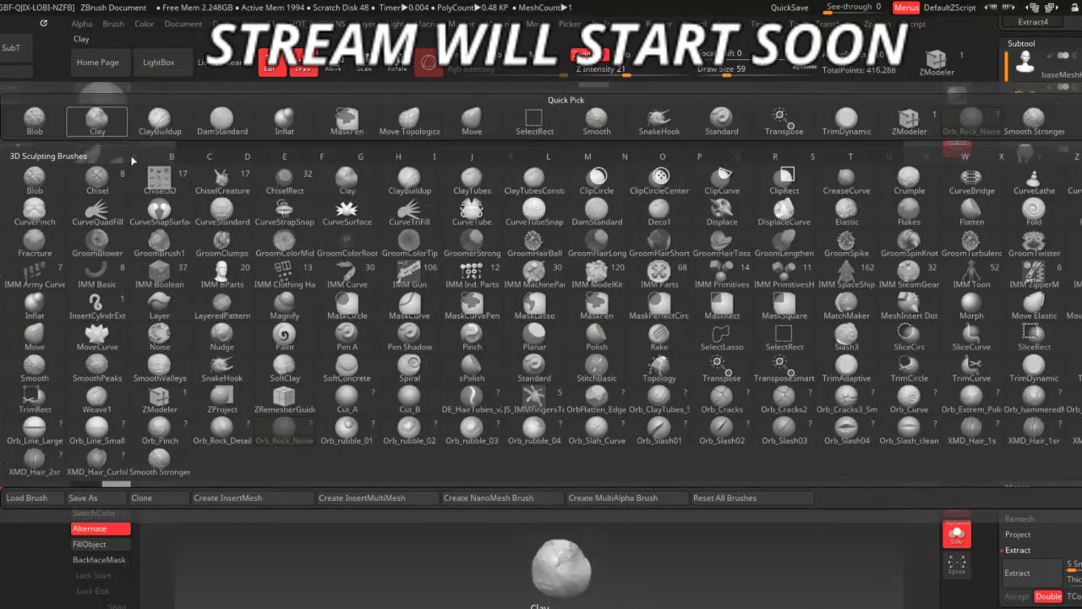
pyautogui.click(160, 448)
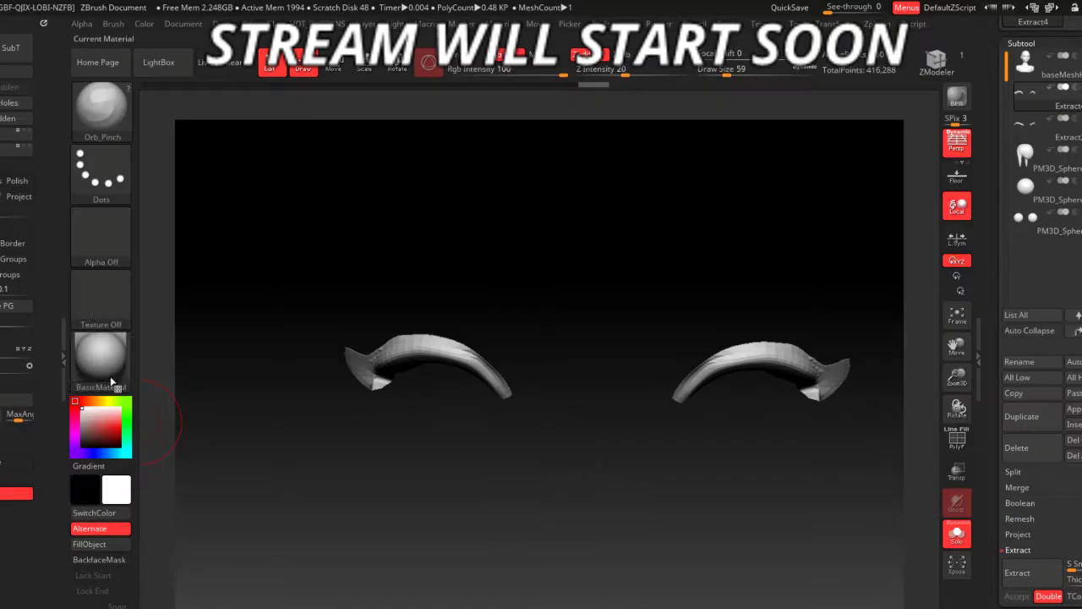
# - Load the MAHcut Mech B brush preset from the F: drive and show the whole head
pyautogui.click(100, 108)
pyautogui.click(48, 501)
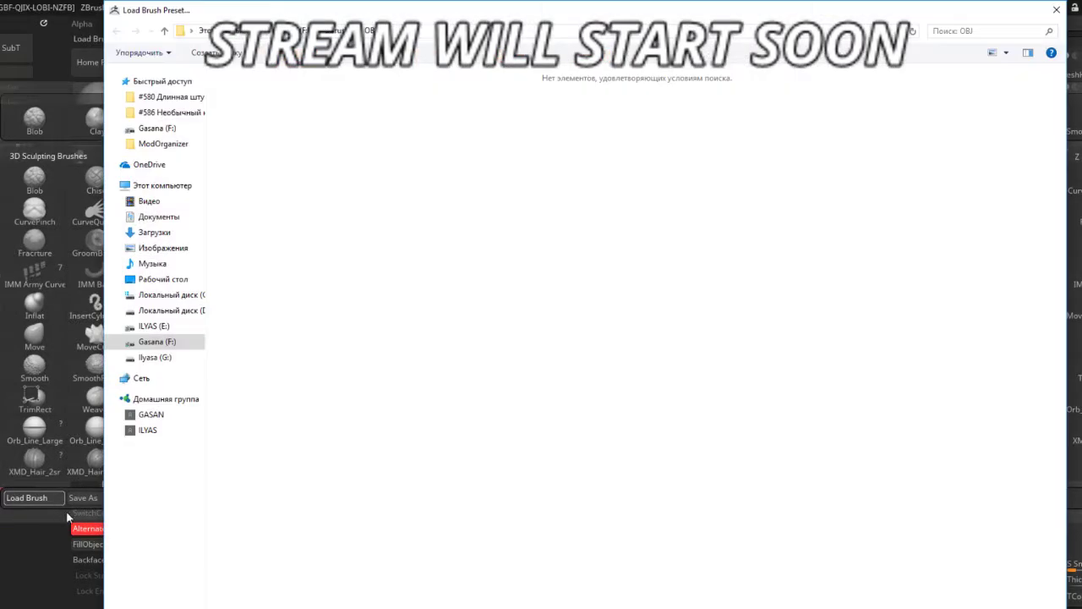
pyautogui.click(169, 341)
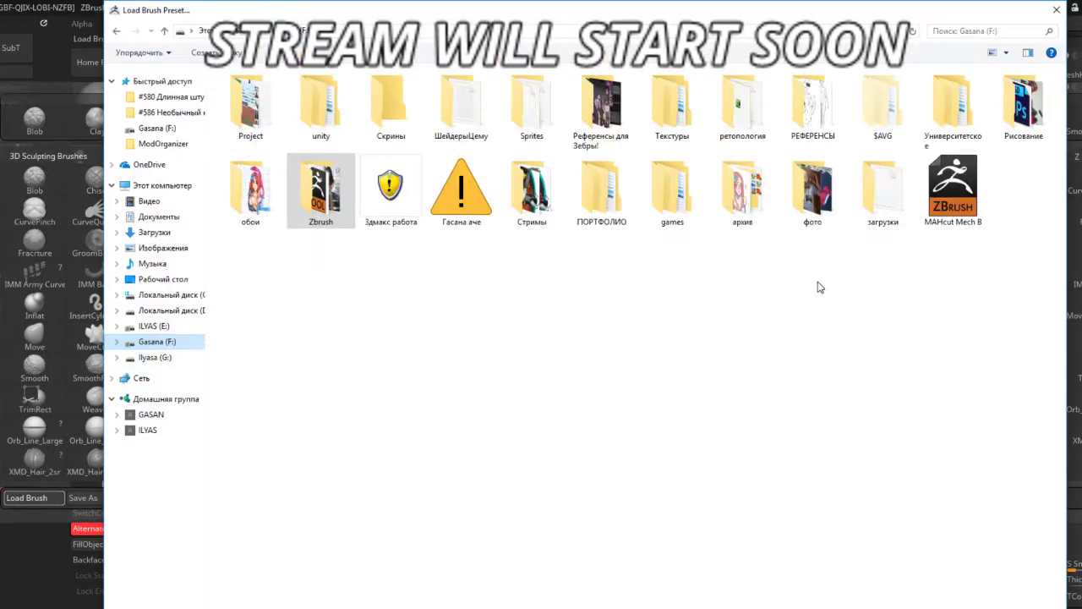
pyautogui.doubleClick(938, 211)
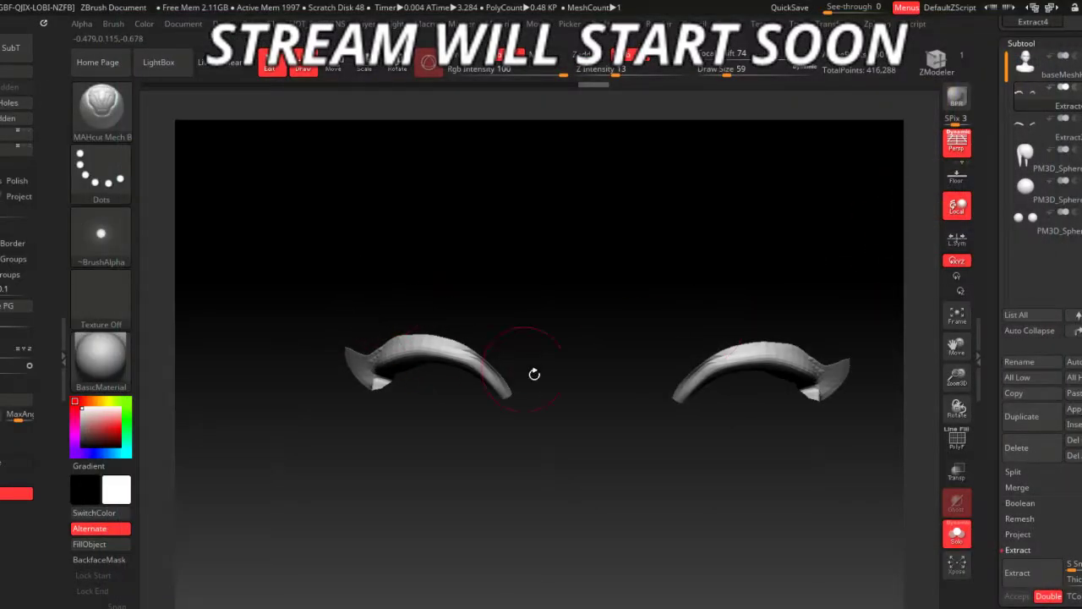
pyautogui.click(957, 533)
# - Select baseMeshHead, set Draw Size to 31, and smooth the upper lip surface
pyautogui.keyDown('alt'); pyautogui.click(739, 497); pyautogui.keyUp('alt')
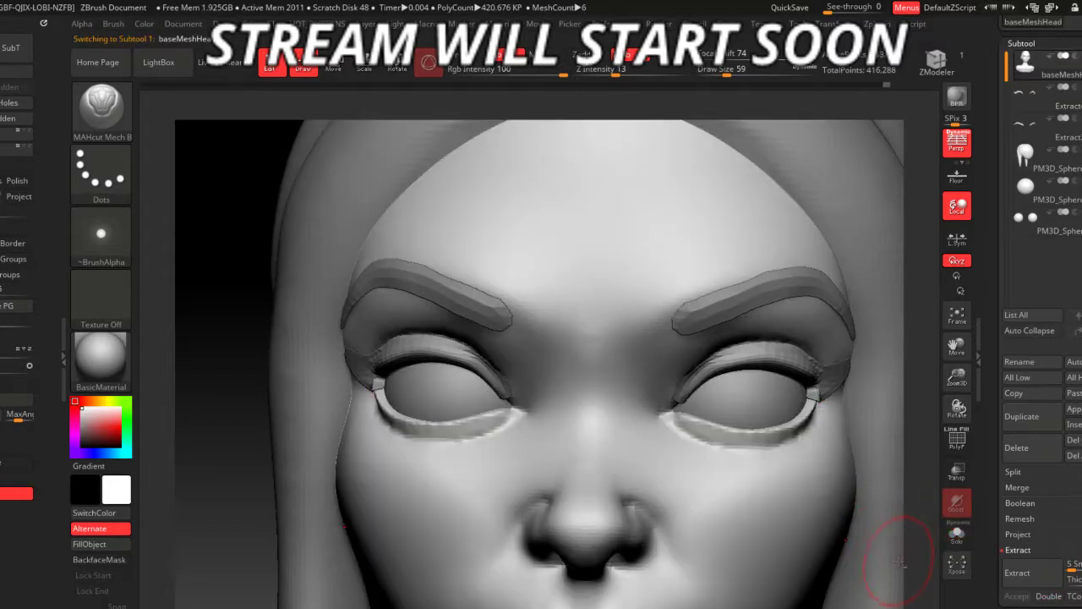
pyautogui.moveTo(900, 562)
pyautogui.mouseDown()
pyautogui.moveTo(736, 519)
pyautogui.moveTo(820, 458)
pyautogui.moveTo(862, 447)
pyautogui.mouseUp()
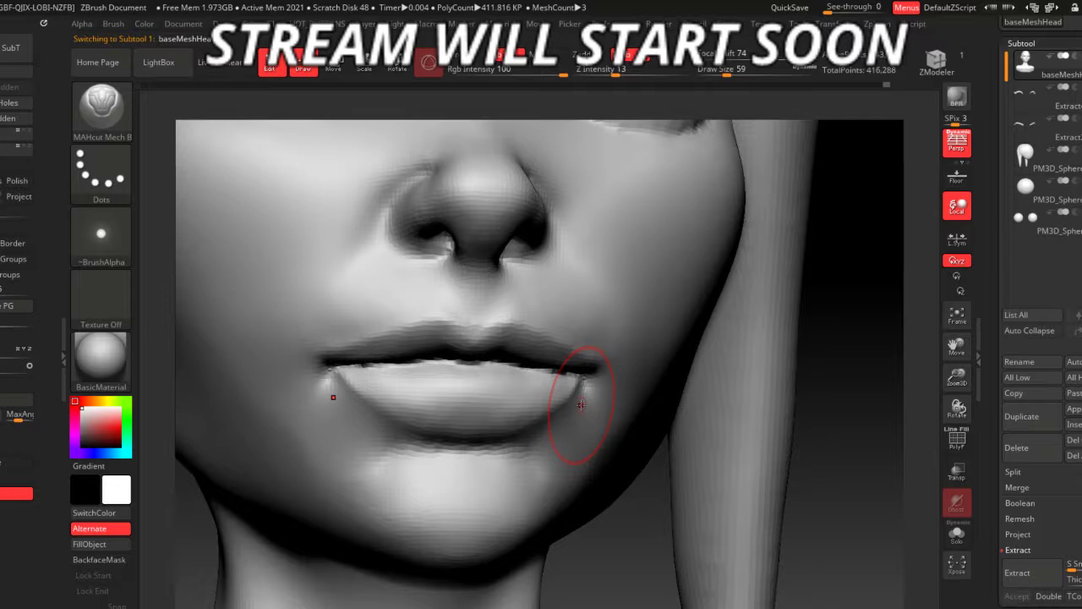
pyautogui.press('space')
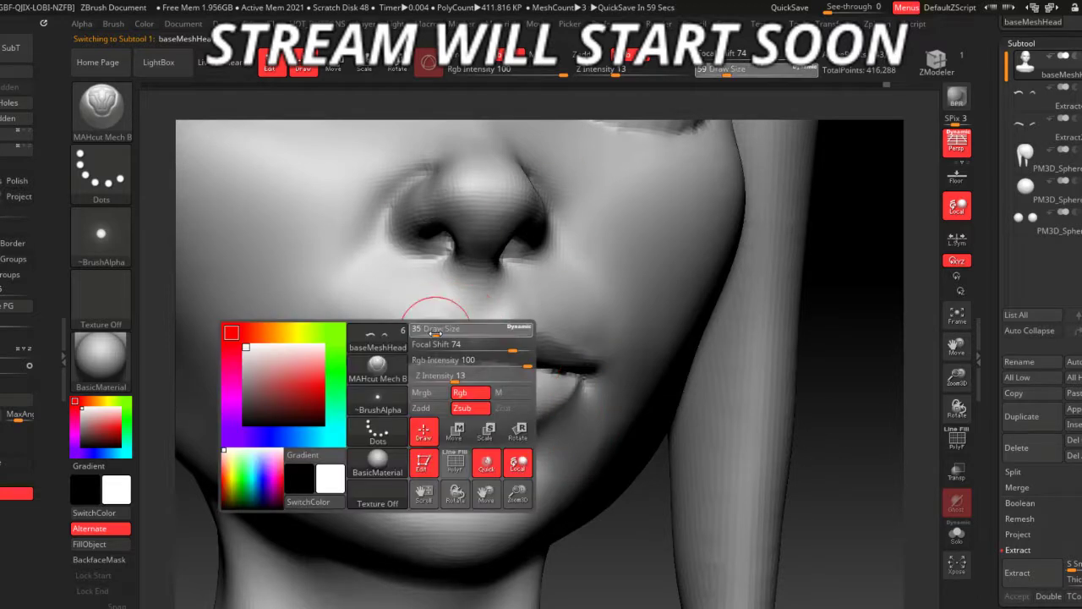
pyautogui.moveTo(434, 335); pyautogui.dragTo(437, 335)
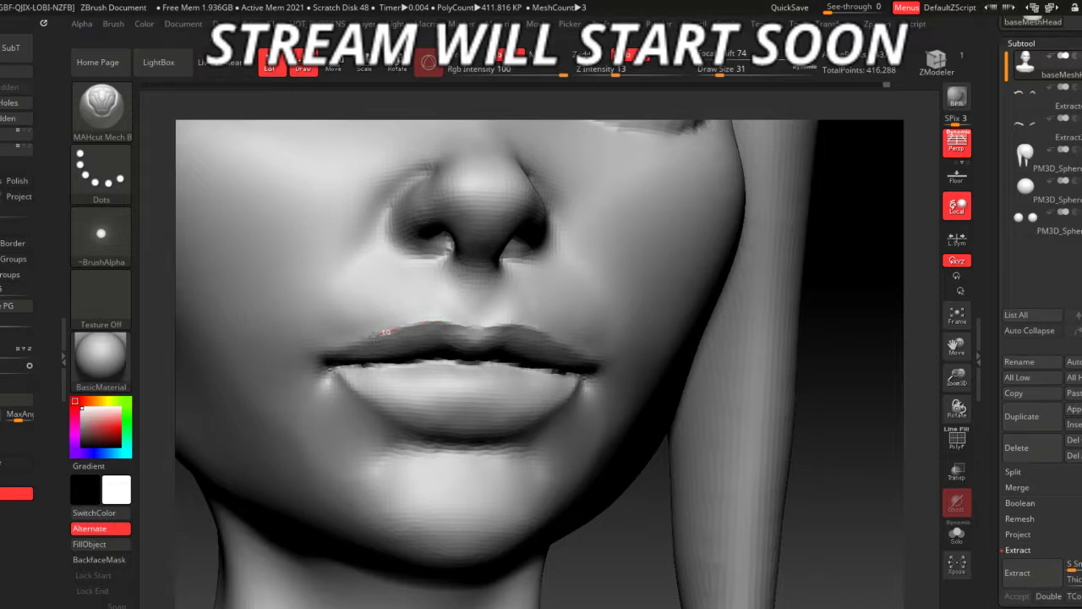
pyautogui.moveTo(617, 562)
pyautogui.mouseDown()
pyautogui.moveTo(568, 556)
pyautogui.moveTo(555, 495)
pyautogui.mouseUp()
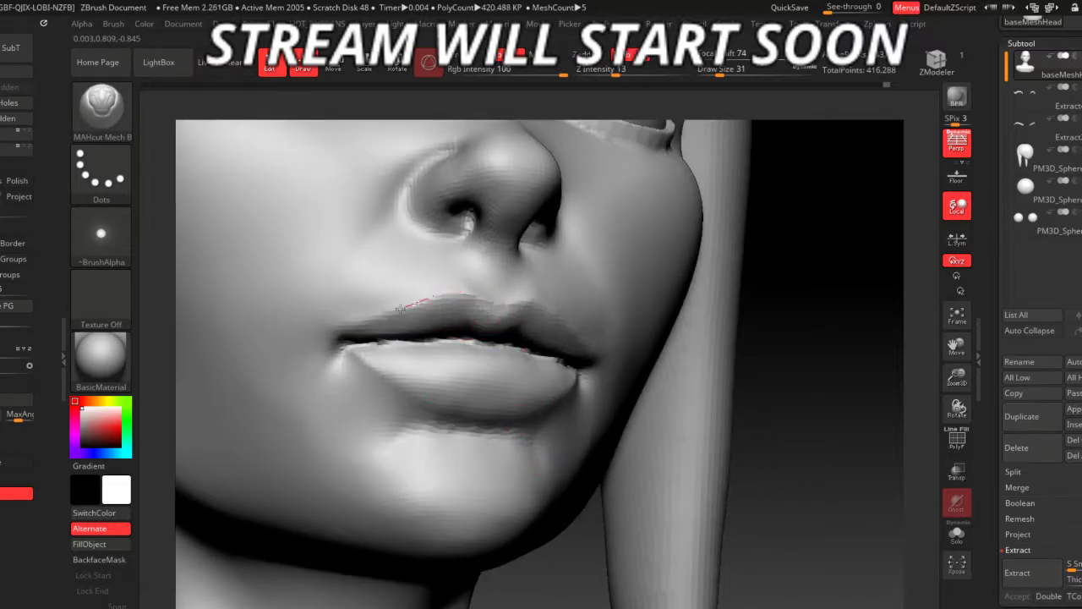
pyautogui.keyDown('shift'); pyautogui.moveTo(394, 319); pyautogui.dragTo(497, 306); pyautogui.keyUp('shift')
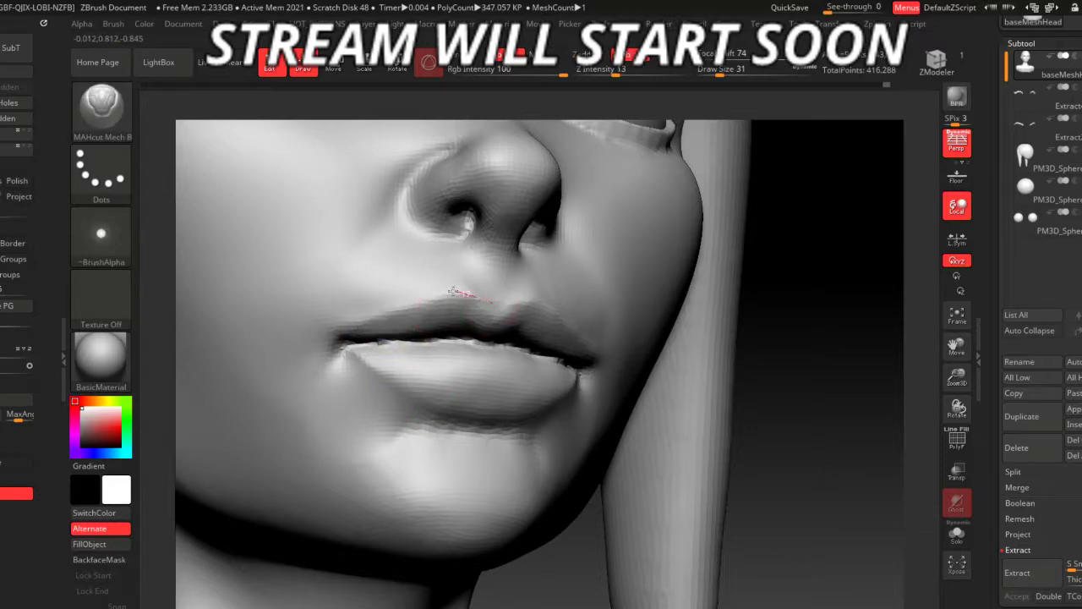
# - Refine the nostrils and chin while rotating around the lower face
pyautogui.moveTo(394, 386); pyautogui.dragTo(490, 342, button='right')
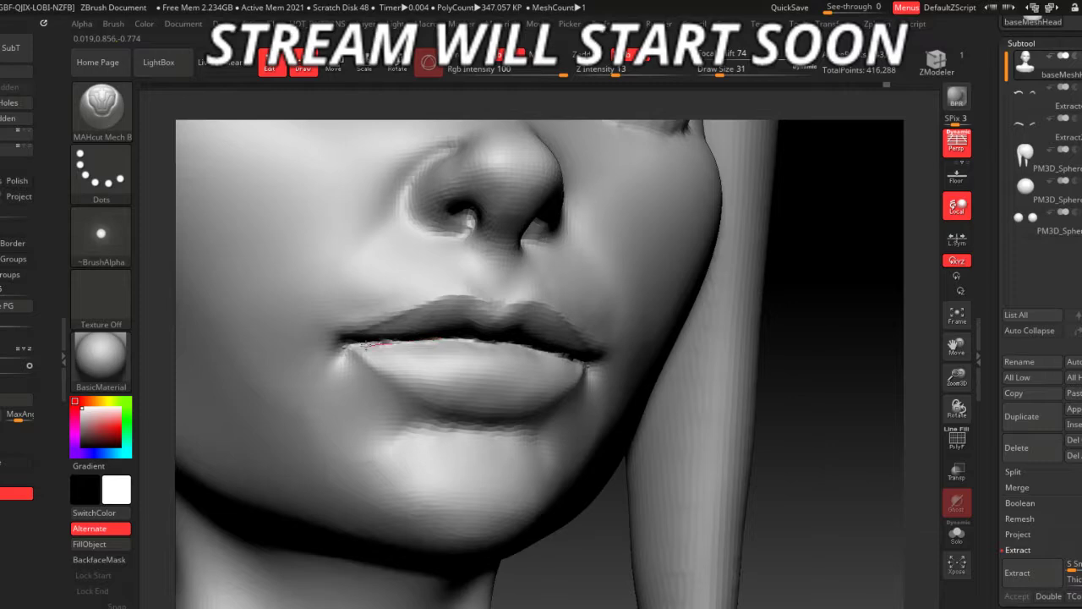
pyautogui.moveTo(539, 529); pyautogui.dragTo(475, 438)
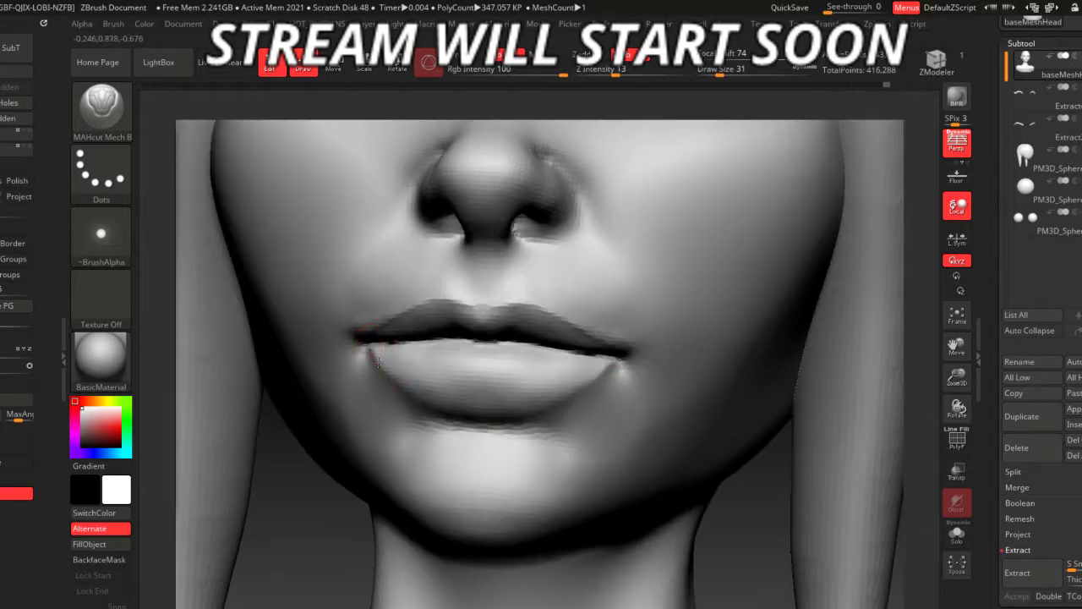
pyautogui.moveTo(726, 561); pyautogui.dragTo(725, 492)
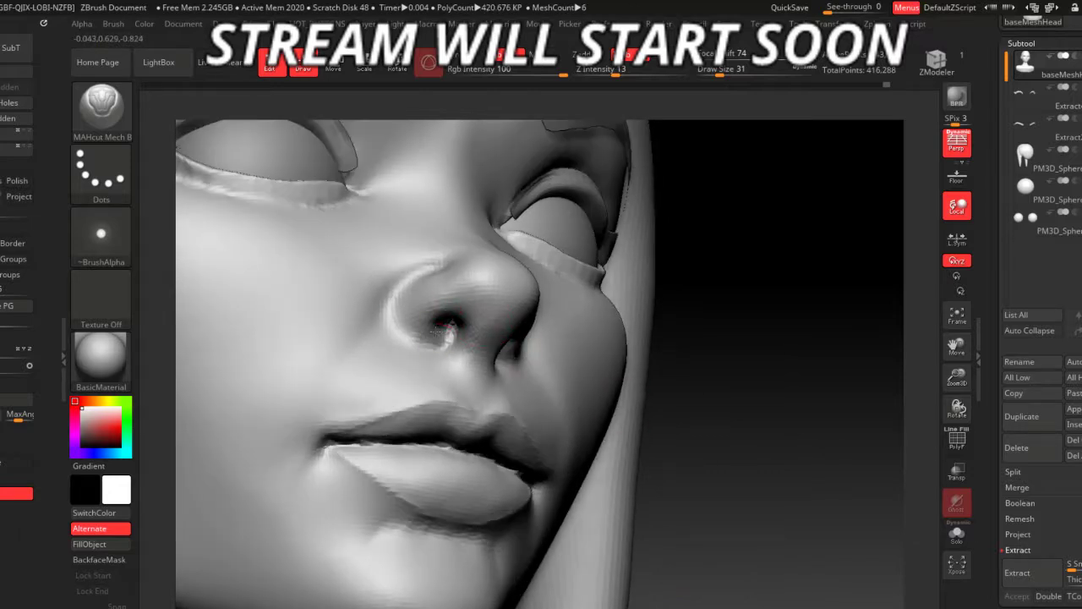
pyautogui.moveTo(735, 499); pyautogui.dragTo(728, 474)
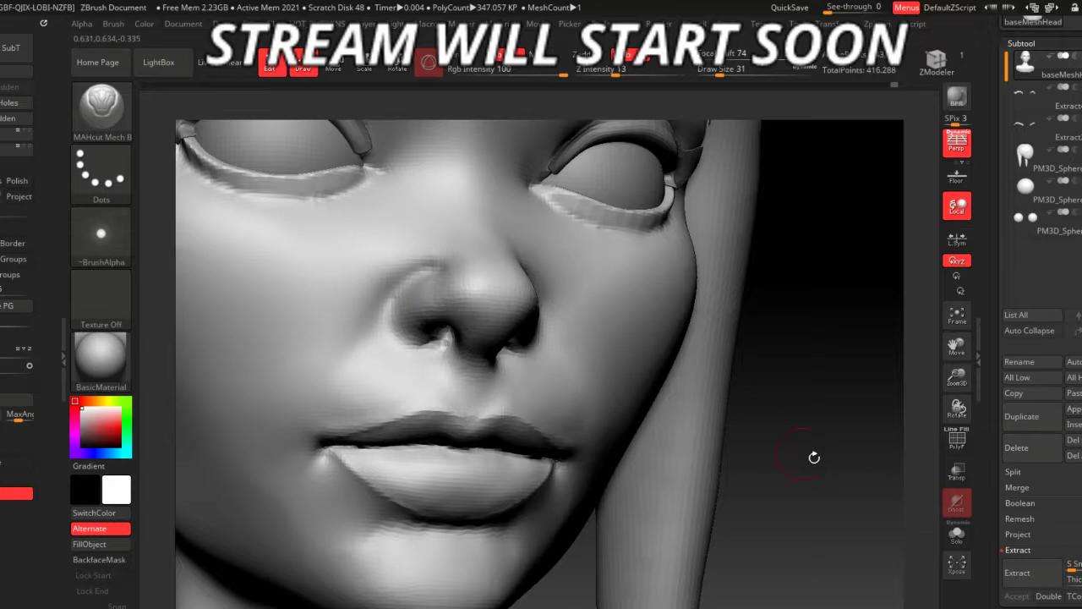
pyautogui.moveTo(813, 457); pyautogui.dragTo(414, 251)
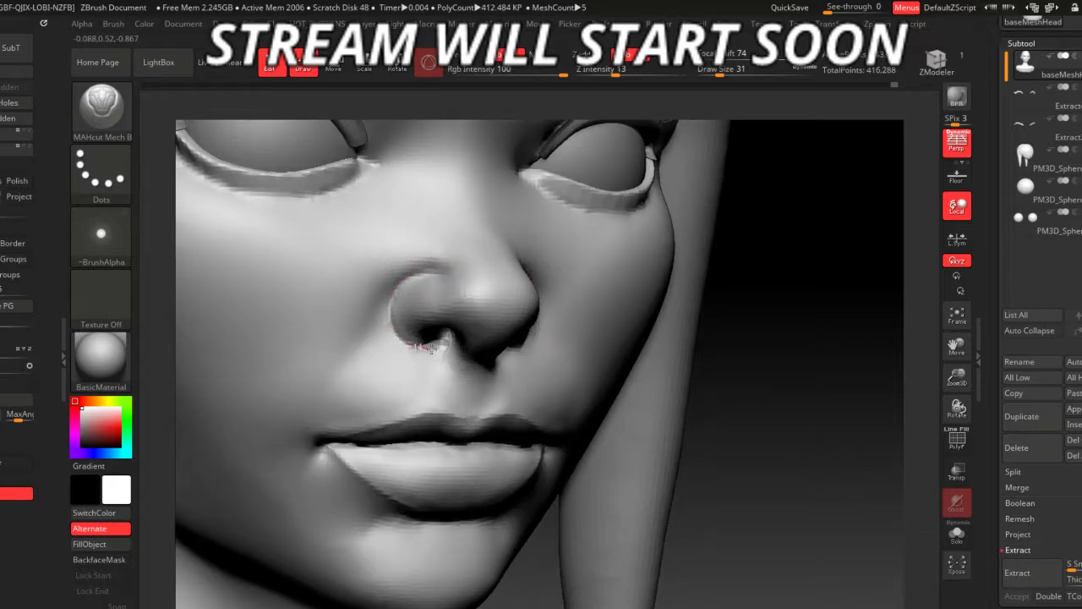
pyautogui.moveTo(744, 503)
pyautogui.mouseDown()
pyautogui.moveTo(693, 463)
pyautogui.moveTo(398, 339)
pyautogui.mouseUp()
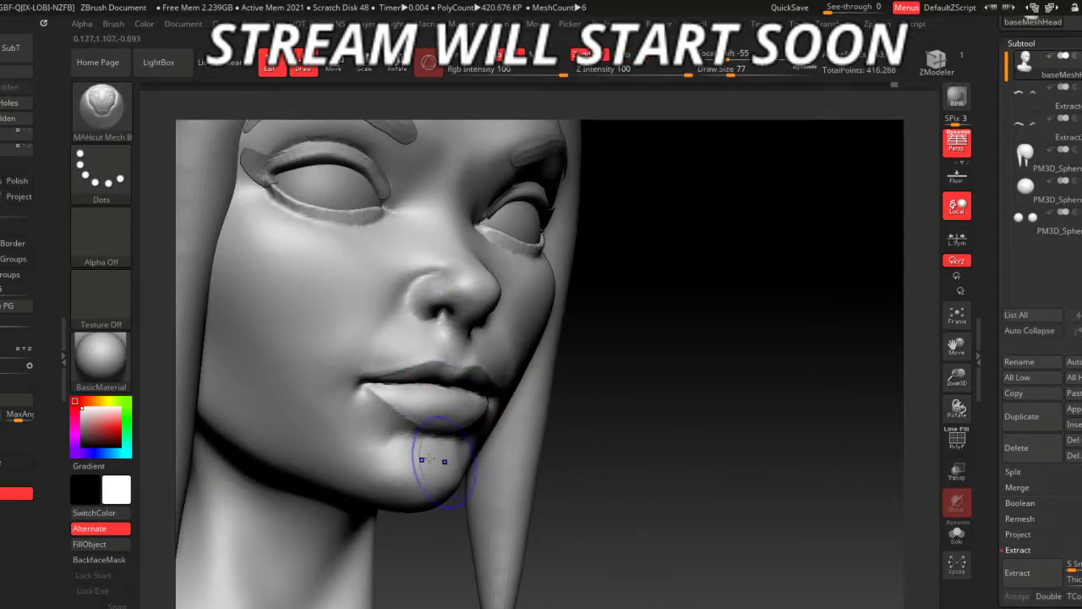
# - Smooth the chin and lip area, then switch to the Move brush
pyautogui.moveTo(433, 459)
pyautogui.keyDown('shift'); pyautogui.mouseDown()
pyautogui.moveTo(338, 387)
pyautogui.moveTo(394, 411)
pyautogui.moveTo(378, 385)
pyautogui.mouseUp(); pyautogui.keyUp('shift')
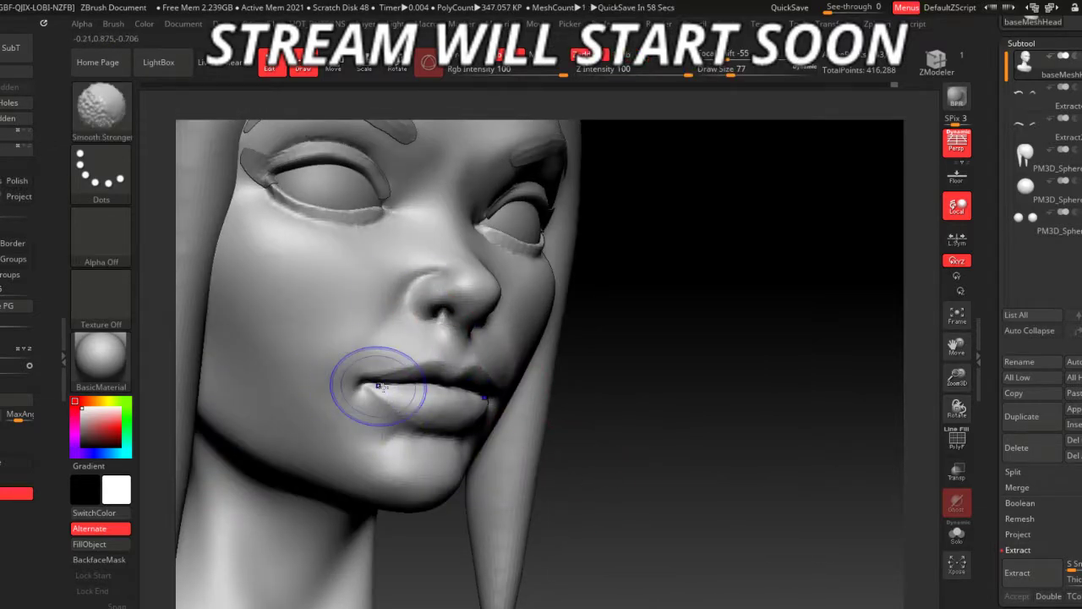
pyautogui.moveTo(378, 386); pyautogui.dragTo(587, 502, button='right')
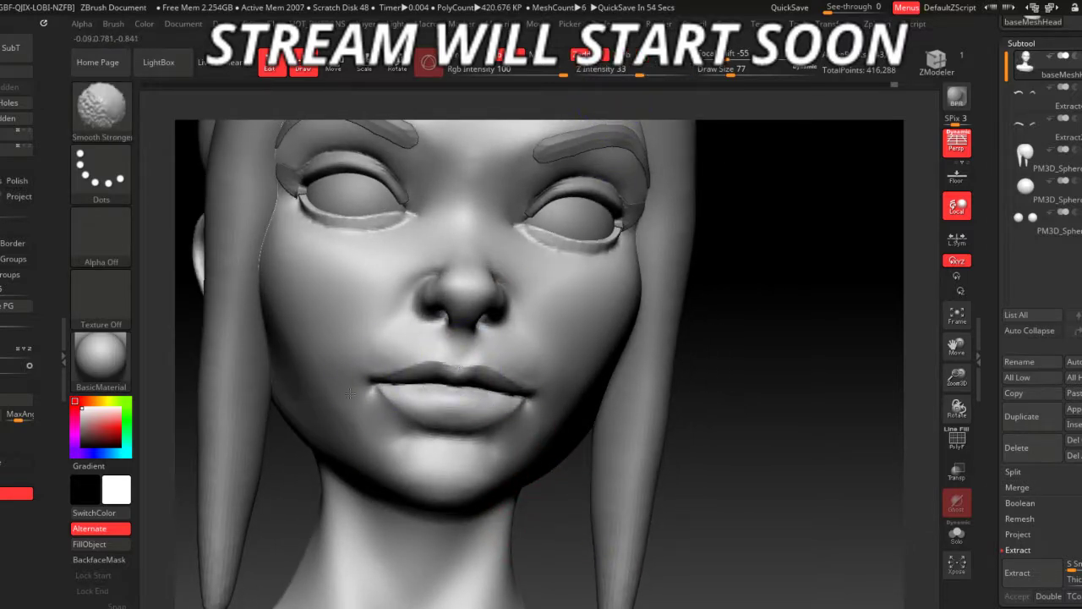
pyautogui.moveTo(729, 483); pyautogui.dragTo(669, 484)
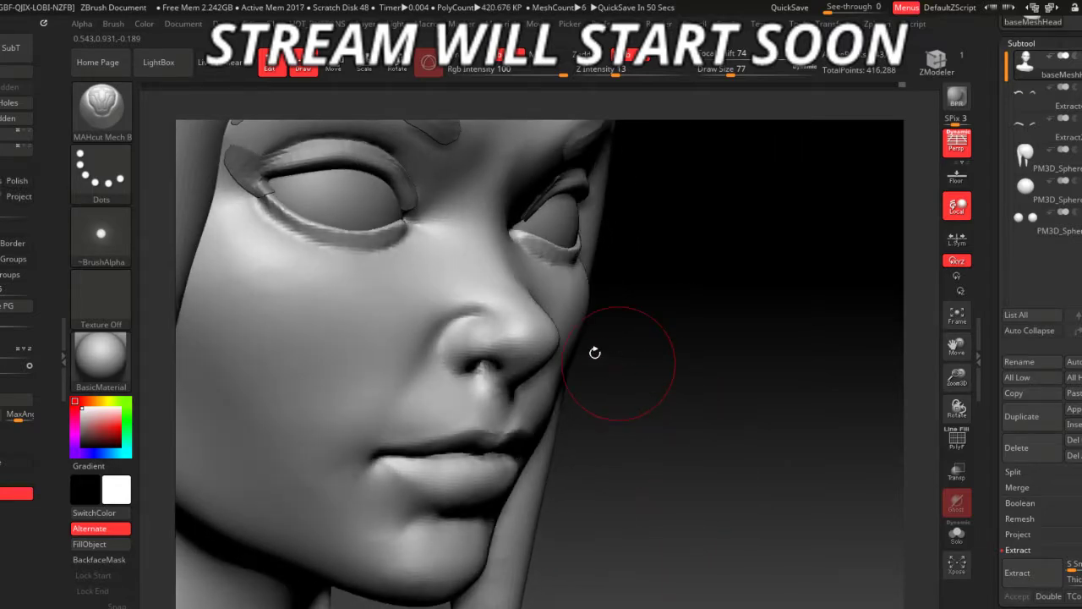
pyautogui.press('b')
pyautogui.press('m')
pyautogui.press('v')
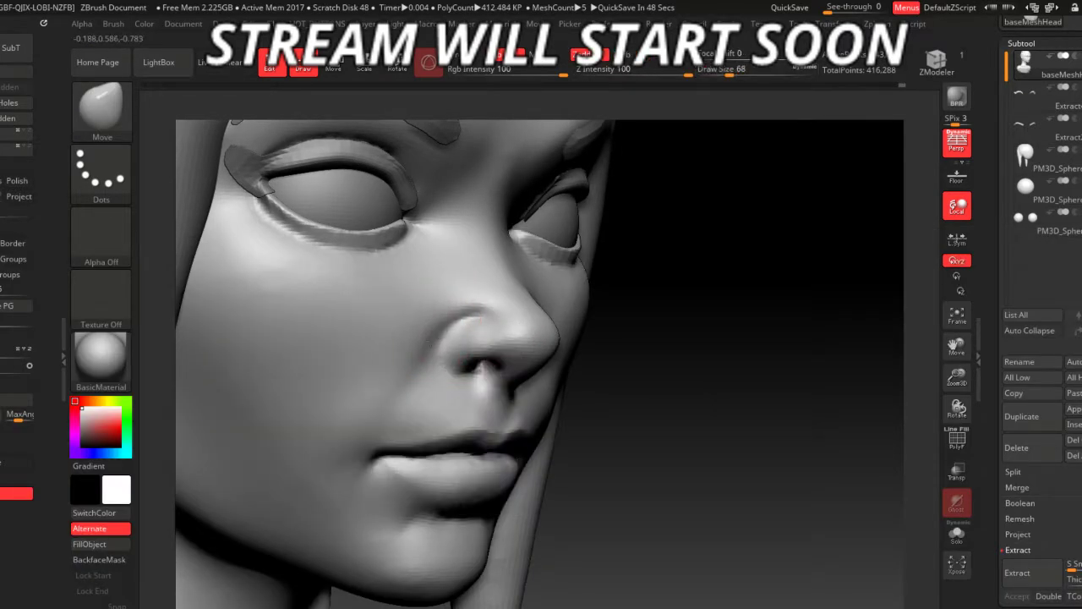
pyautogui.moveTo(488, 394)
pyautogui.mouseDown()
pyautogui.moveTo(375, 524)
pyautogui.moveTo(463, 448)
pyautogui.moveTo(597, 492)
pyautogui.mouseUp()
# - Lower the Draw Size to 56 then 39, and bring up the MAHcut_Mech_A.zip archive
pyautogui.press('space')
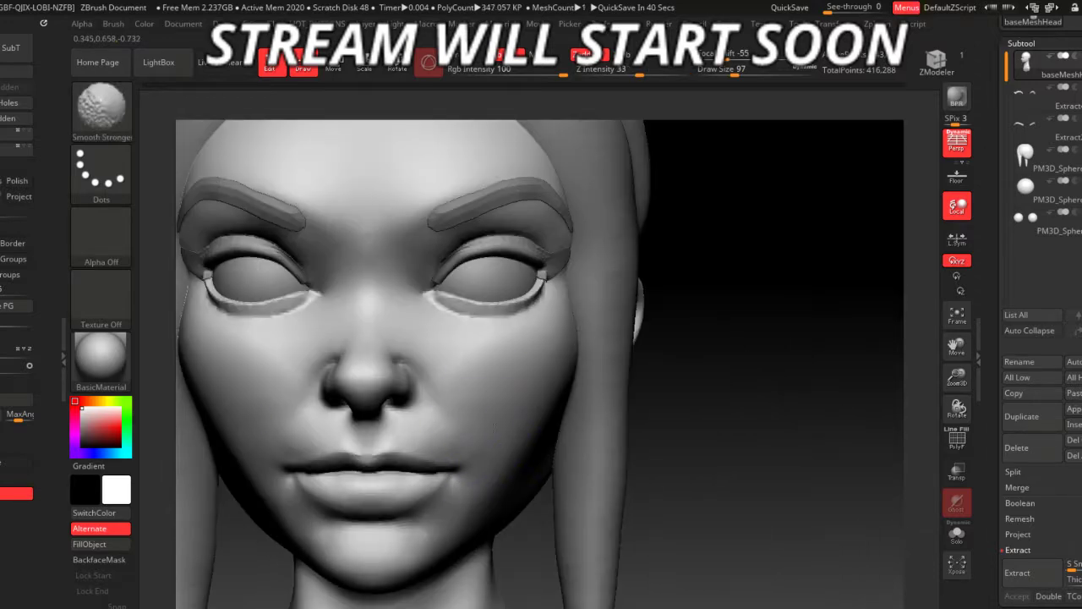
pyautogui.moveTo(693, 464)
pyautogui.keyDown('alt'); pyautogui.mouseDown()
pyautogui.moveTo(622, 441)
pyautogui.moveTo(645, 395)
pyautogui.mouseUp(); pyautogui.keyUp('alt')
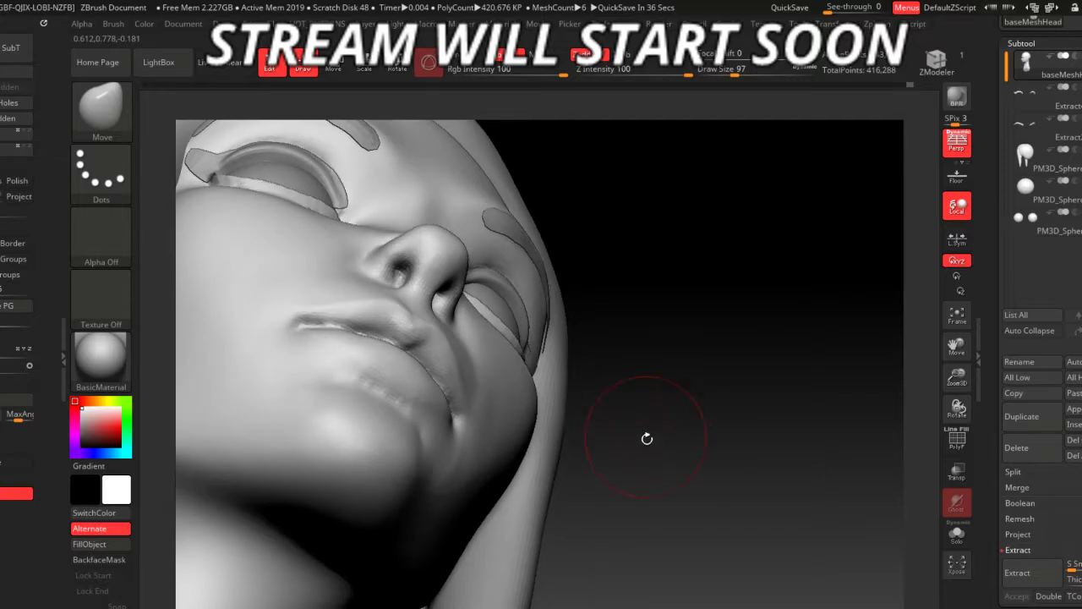
pyautogui.moveTo(663, 465)
pyautogui.mouseDown()
pyautogui.moveTo(668, 522)
pyautogui.moveTo(697, 481)
pyautogui.mouseUp()
pyautogui.press('space')
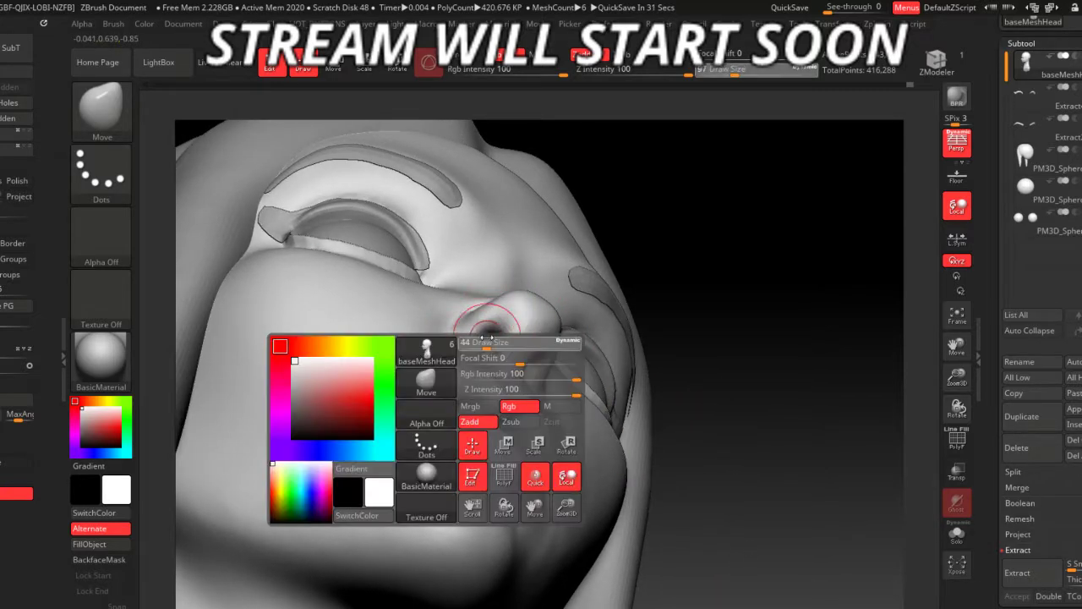
pyautogui.moveTo(517, 356); pyautogui.dragTo(490, 315)
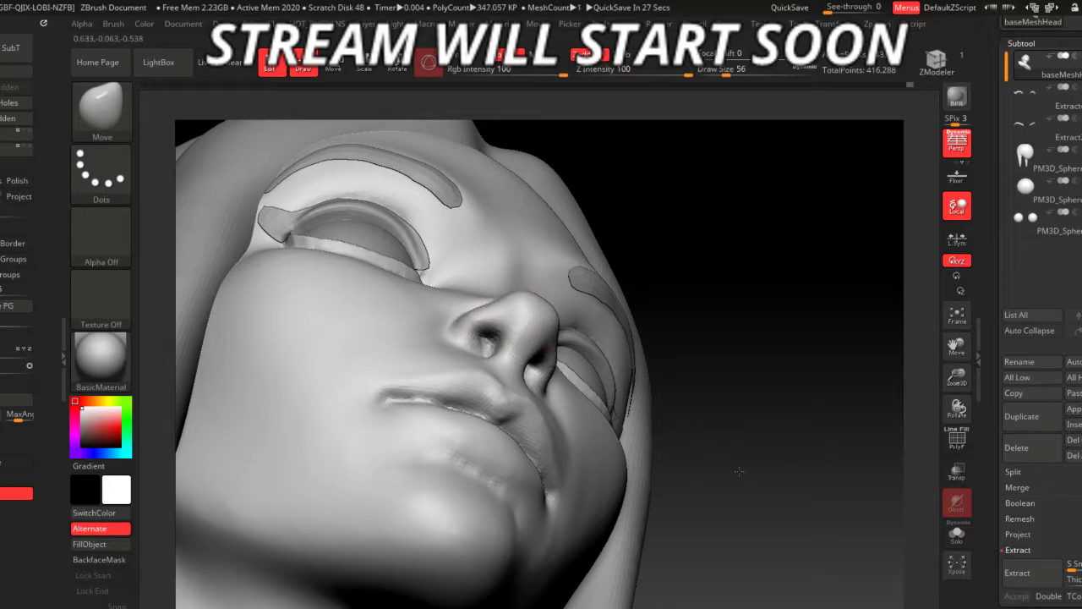
pyautogui.moveTo(739, 471)
pyautogui.mouseDown()
pyautogui.moveTo(753, 469)
pyautogui.moveTo(474, 317)
pyautogui.mouseUp()
pyautogui.press('space')
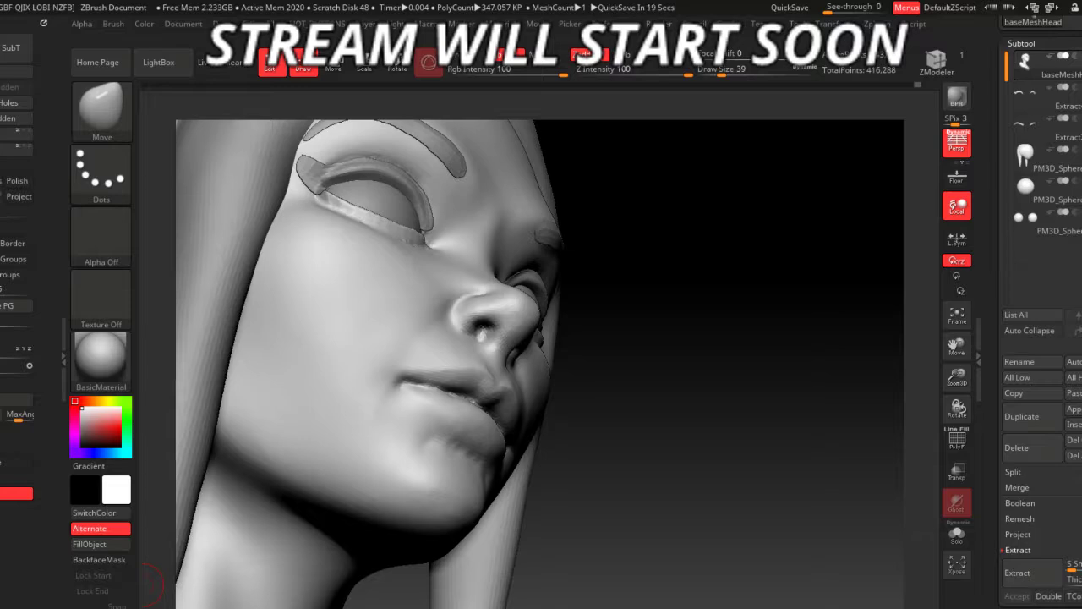
pyautogui.hotkey('alt', 'Tab')
# - Load MAHcut Mech A.ZBP from the archive without updating it, and close WinRAR
pyautogui.doubleClick(140, 340)
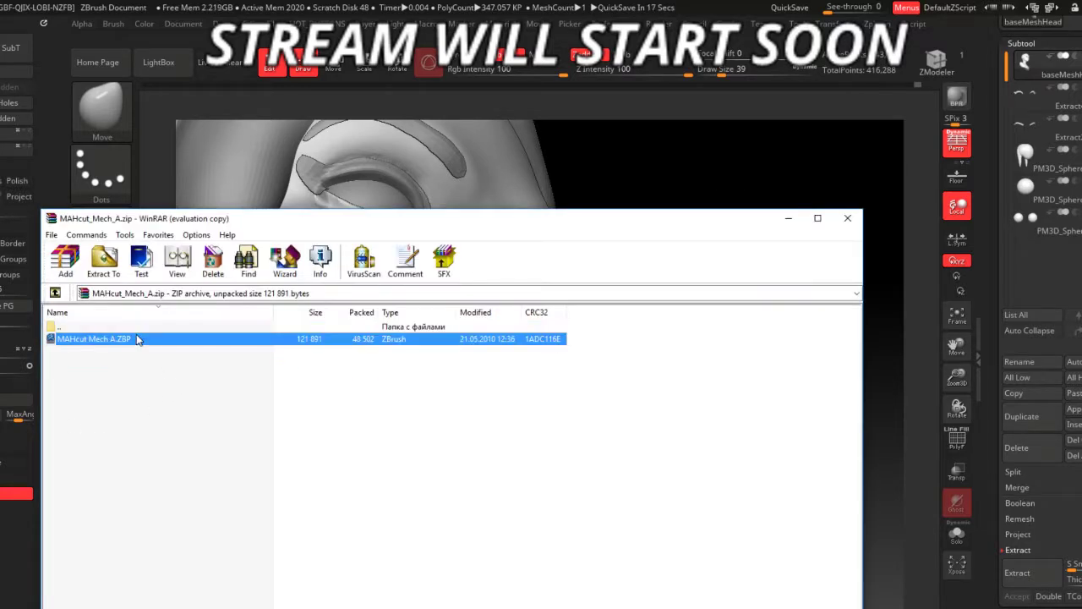
pyautogui.click(603, 368)
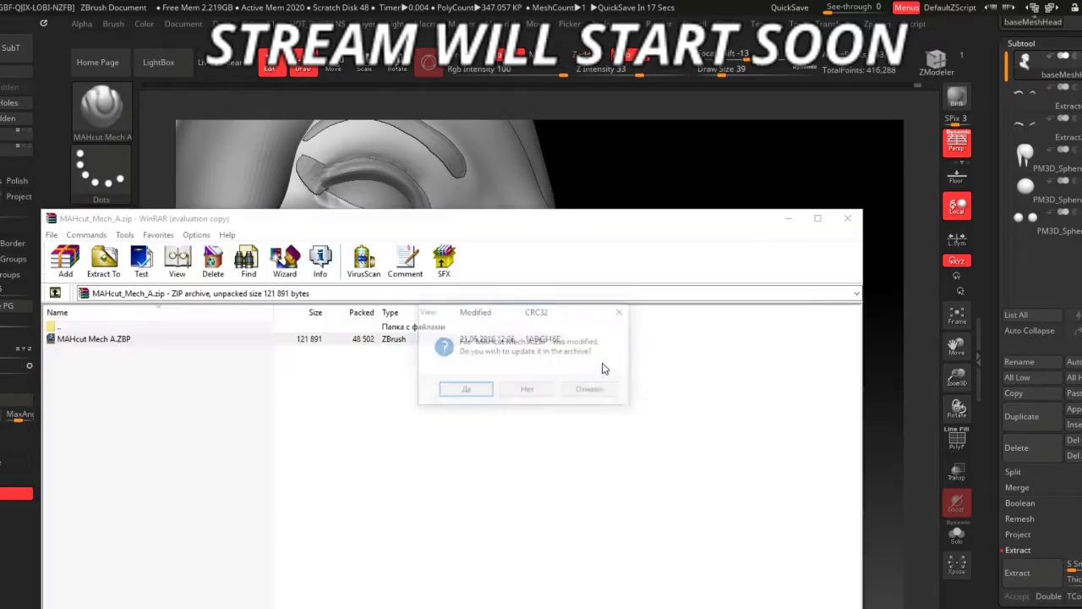
pyautogui.click(546, 391)
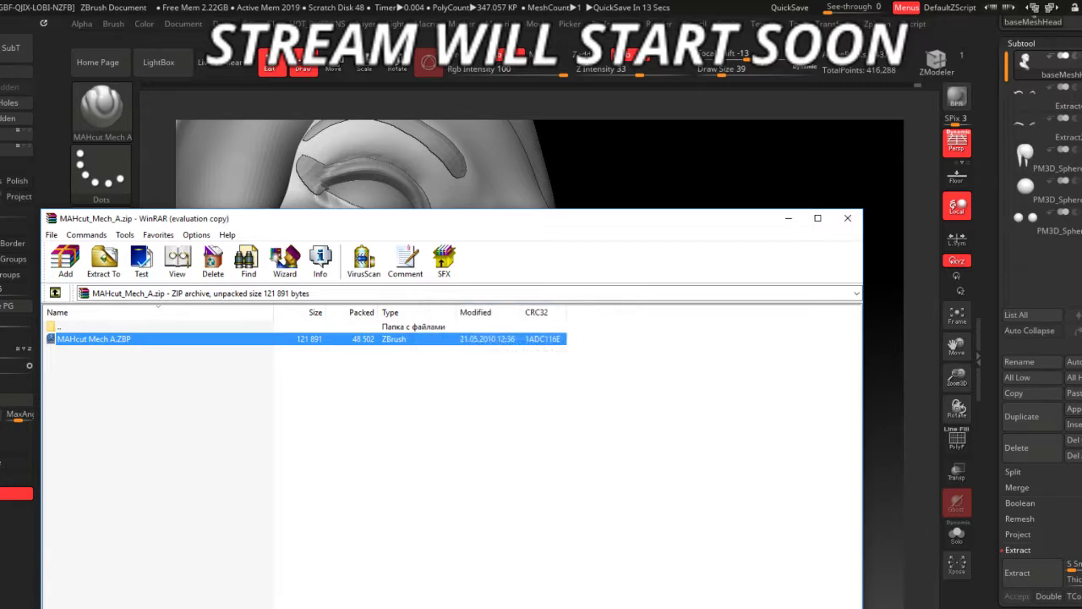
pyautogui.click(152, 341)
pyautogui.click(847, 218)
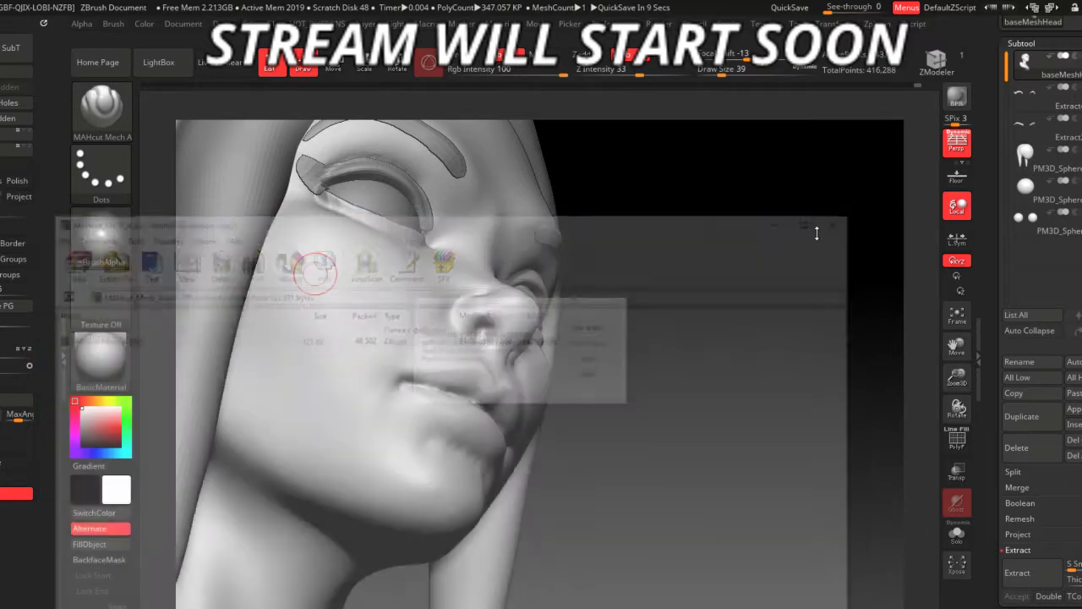
pyautogui.click(122, 126)
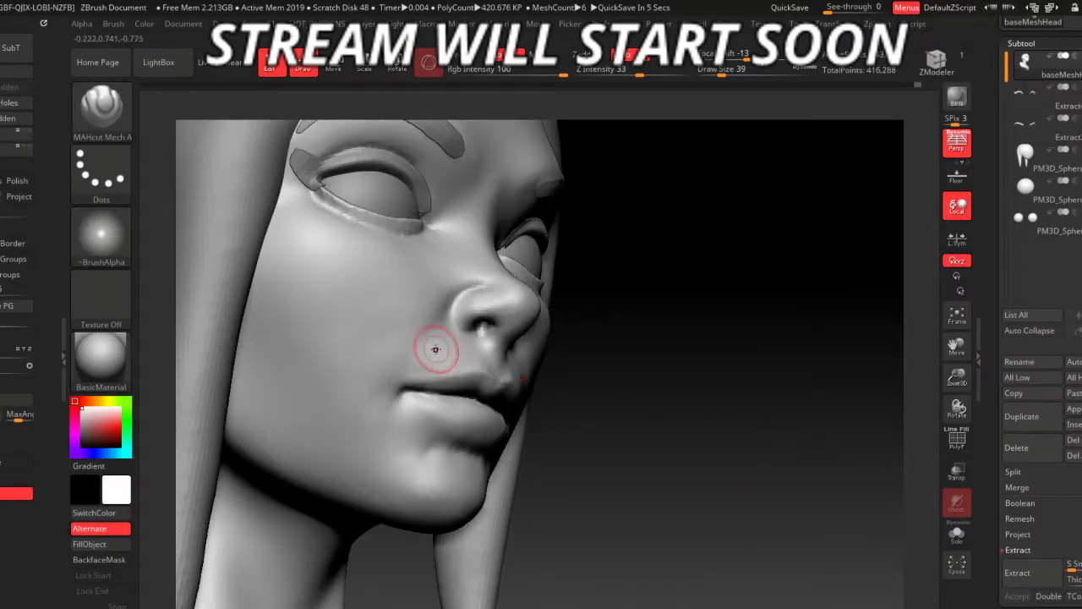
# - At brush size 22, carve a crease at the left mouth corner
pyautogui.moveTo(859, 395); pyautogui.dragTo(530, 448)
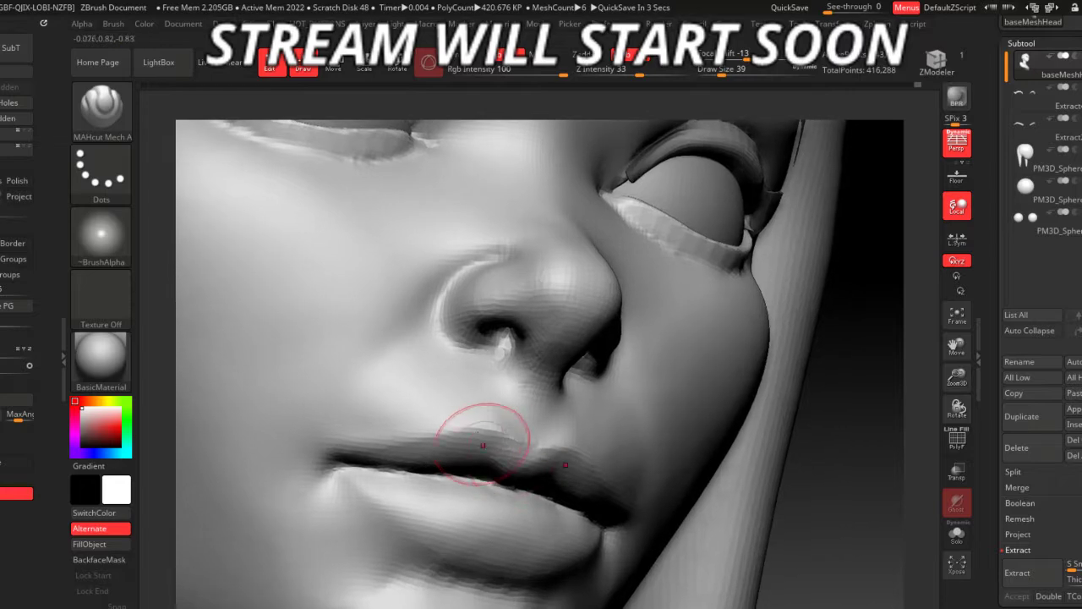
pyautogui.press('space')
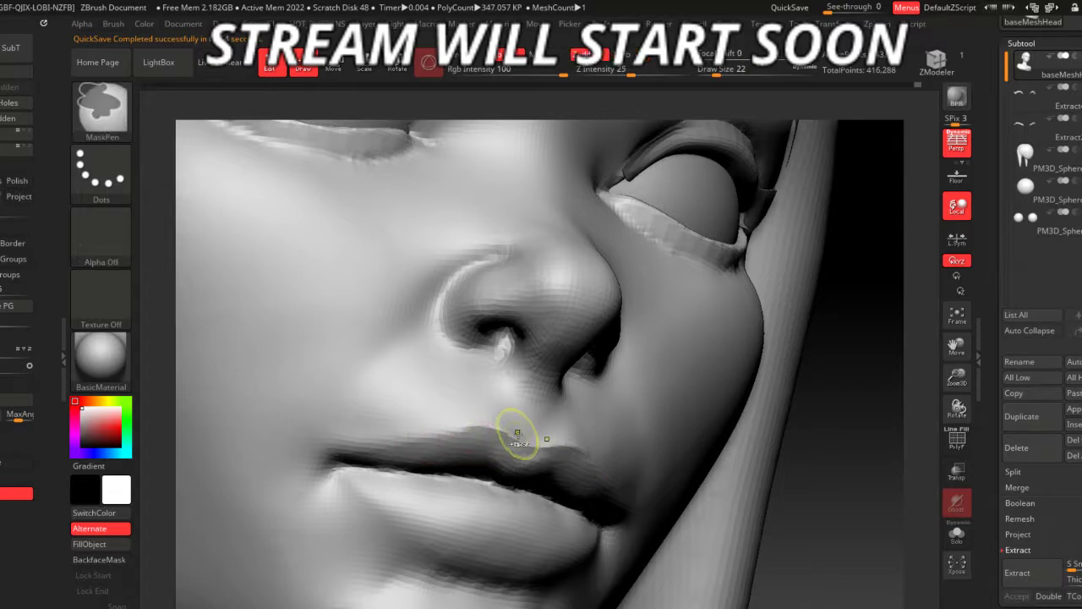
pyautogui.press('space')
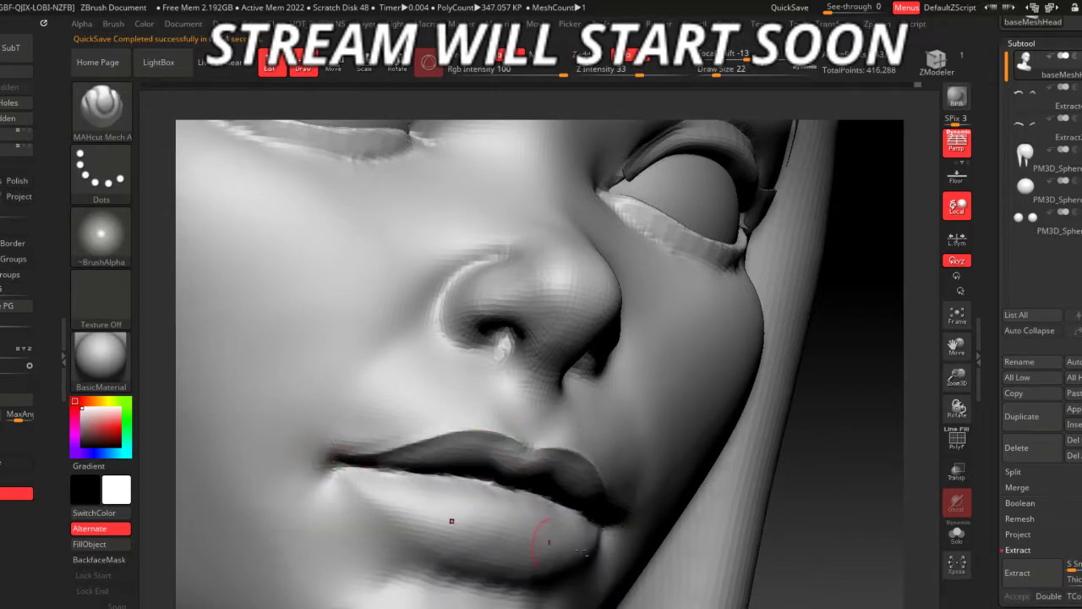
pyautogui.keyDown('alt'); pyautogui.moveTo(452, 519); pyautogui.dragTo(438, 360, button='right'); pyautogui.keyUp('alt')
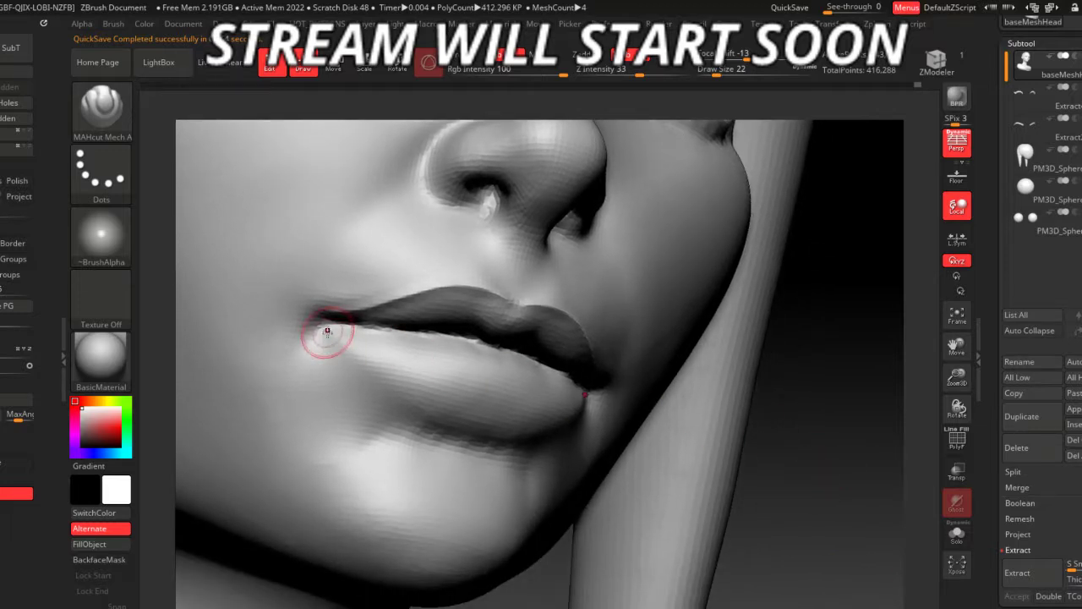
pyautogui.moveTo(344, 352); pyautogui.dragTo(372, 376)
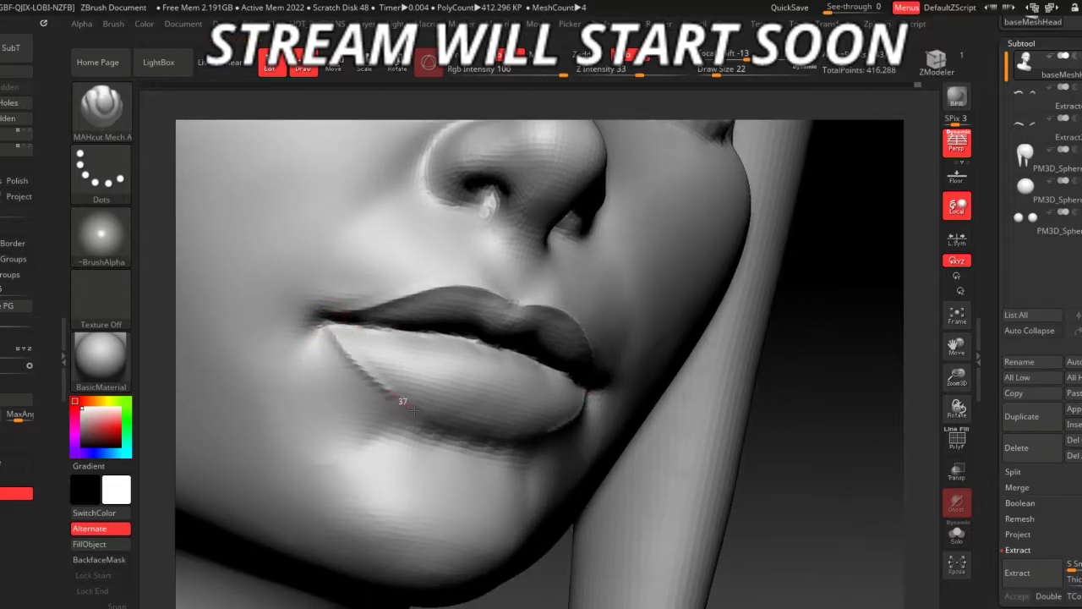
pyautogui.moveTo(414, 410); pyautogui.dragTo(512, 442)
pyautogui.moveTo(512, 442); pyautogui.dragTo(664, 101, button='right')
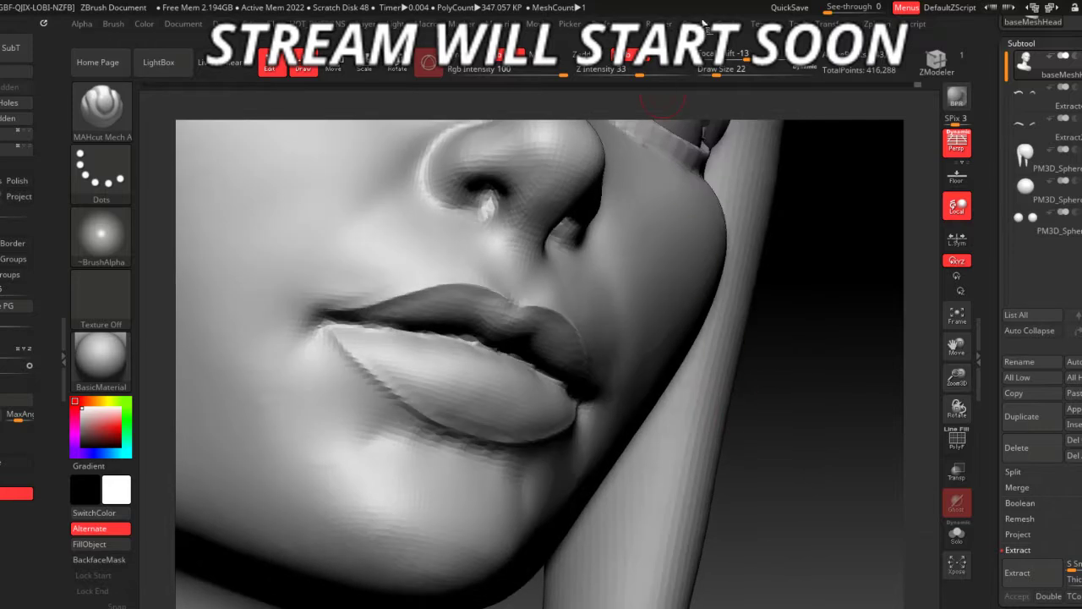
# - Adjust the stroke LazyRadius and carve a crease along the lower lip edge
pyautogui.click(707, 24)
pyautogui.moveTo(771, 333); pyautogui.dragTo(786, 332)
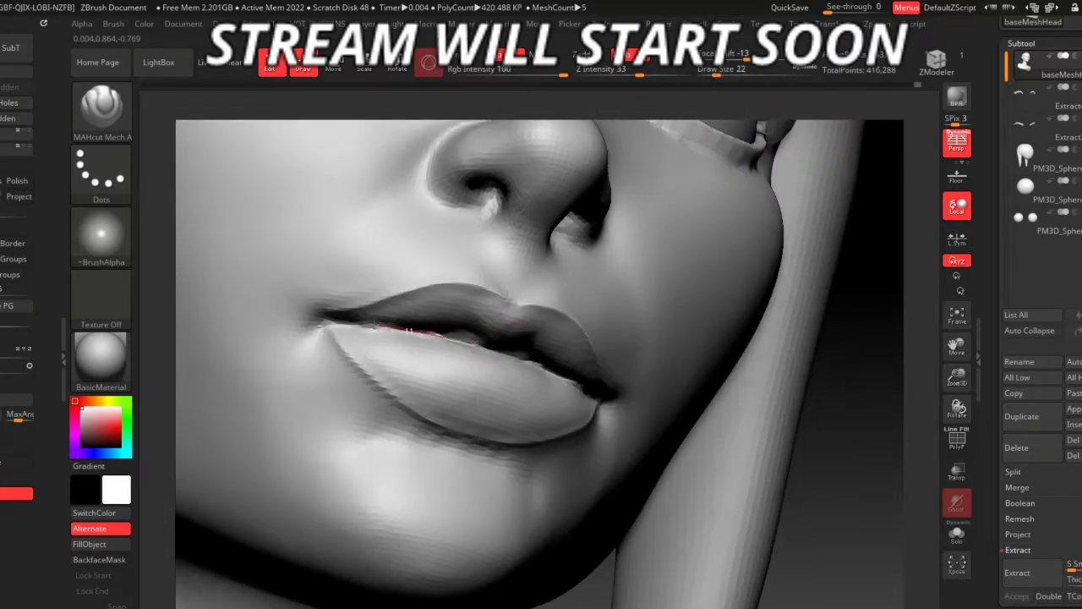
pyautogui.moveTo(430, 415); pyautogui.dragTo(514, 437)
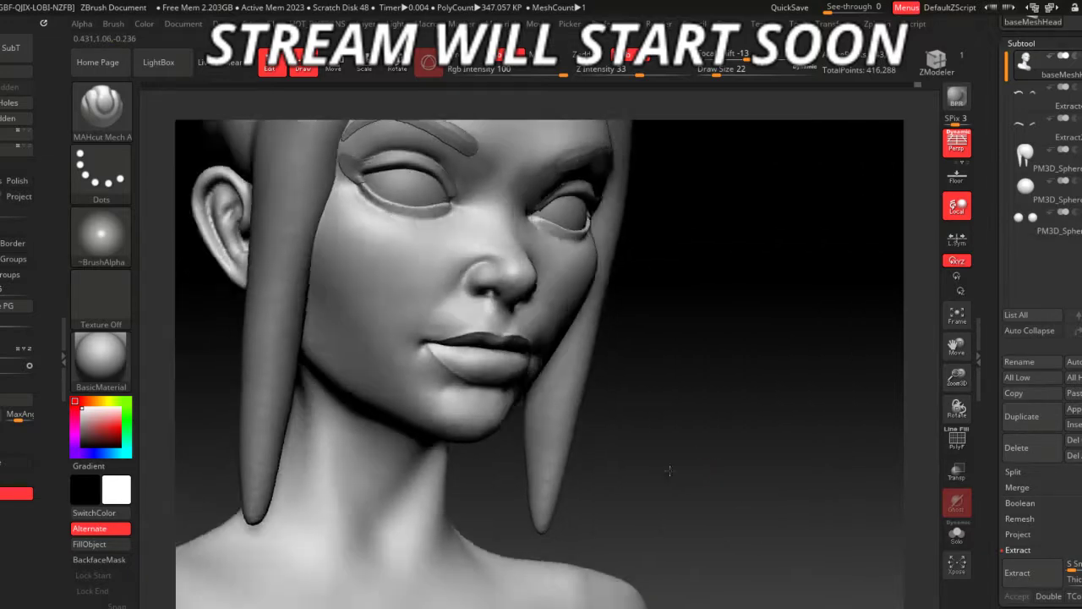
pyautogui.moveTo(749, 560)
pyautogui.mouseDown()
pyautogui.moveTo(378, 421)
pyautogui.moveTo(693, 465)
pyautogui.moveTo(693, 452)
pyautogui.moveTo(471, 333)
pyautogui.mouseUp()
# - Smooth from the nose across the lips and chin with Smooth Stronger at size 44
pyautogui.press('space')
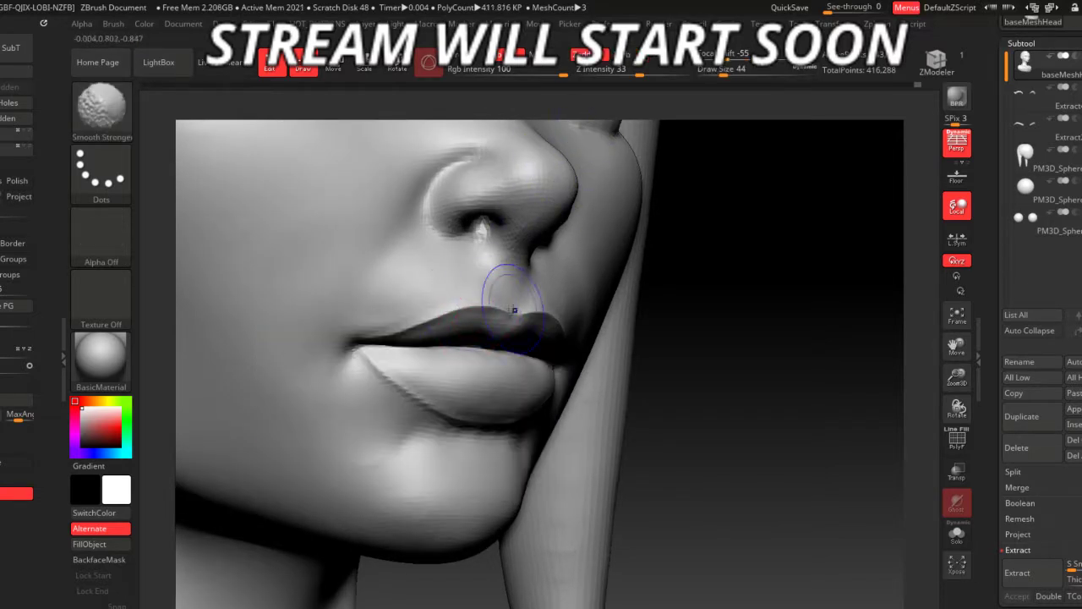
pyautogui.keyDown('shift'); pyautogui.moveTo(483, 285); pyautogui.dragTo(545, 456); pyautogui.keyUp('shift')
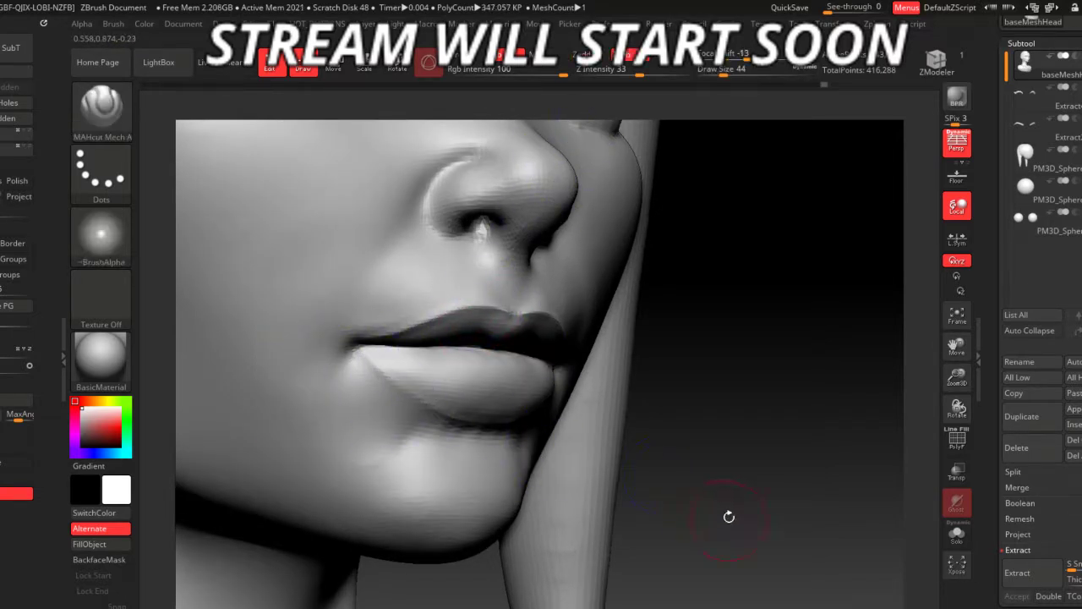
pyautogui.moveTo(727, 515); pyautogui.dragTo(472, 356)
pyautogui.moveTo(565, 598); pyautogui.dragTo(600, 465)
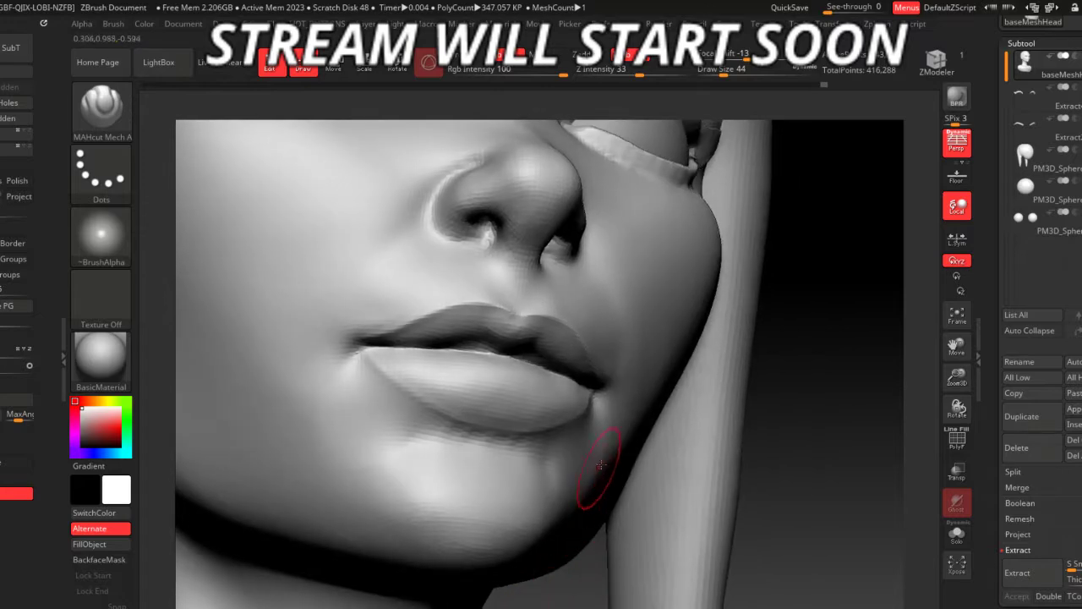
# - Build up the lips with ClayBuildup and smooth them
pyautogui.press('b')
pyautogui.press('c')
pyautogui.press('b')
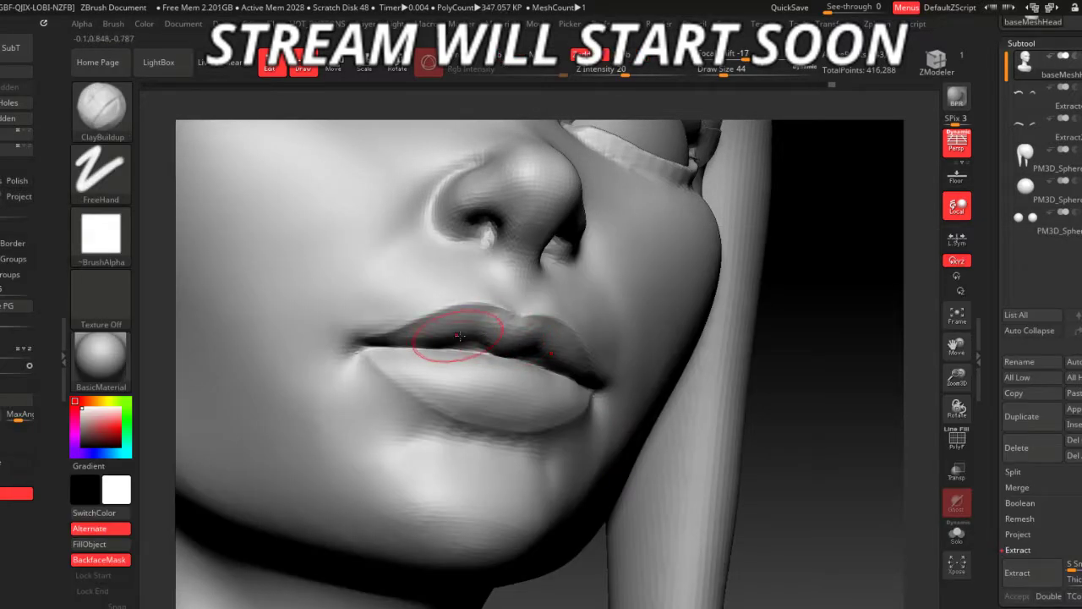
pyautogui.press('shift')
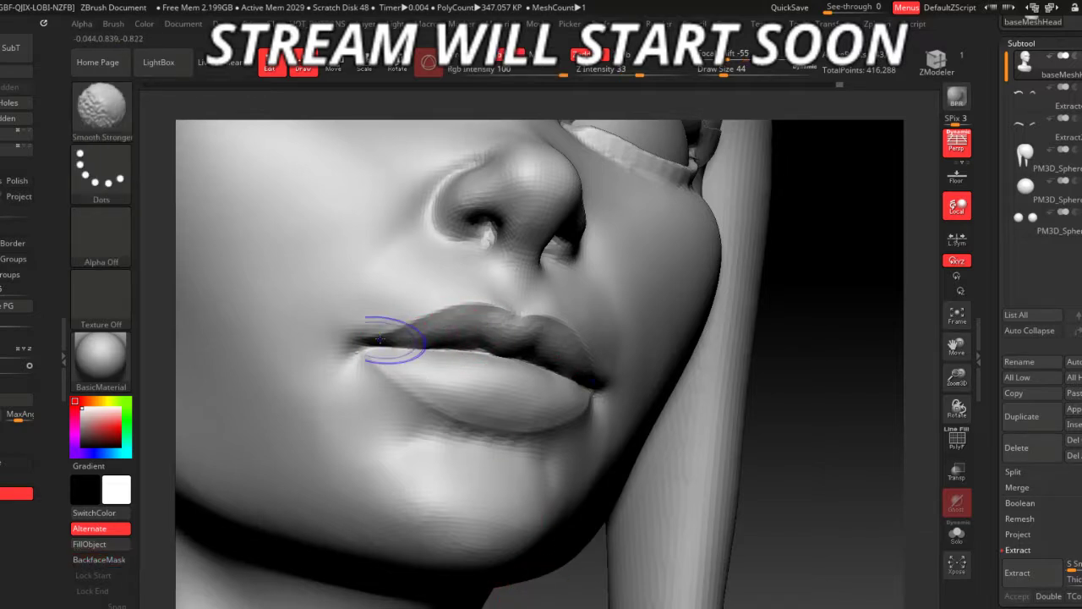
pyautogui.press('shift')
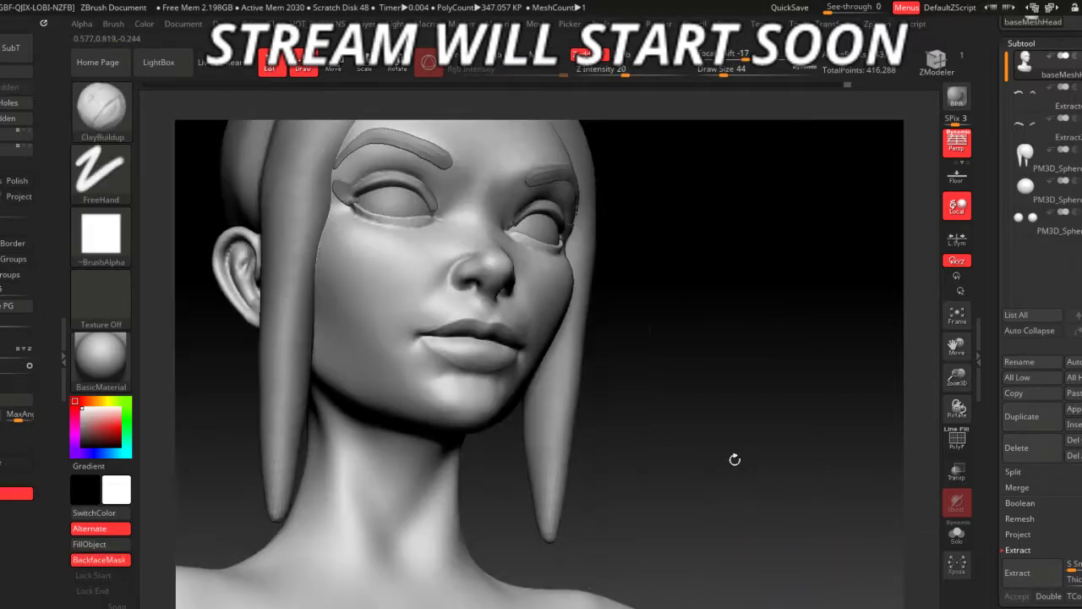
pyautogui.moveTo(732, 454)
pyautogui.mouseDown()
pyautogui.moveTo(744, 520)
pyautogui.moveTo(704, 491)
pyautogui.moveTo(688, 507)
pyautogui.moveTo(768, 578)
pyautogui.moveTo(743, 549)
pyautogui.mouseUp()
# - Select the Extract4 eyelid piece and shape it with the Move brush at sizes 62 and 44
pyautogui.keyDown('alt'); pyautogui.click(279, 268); pyautogui.keyUp('alt')
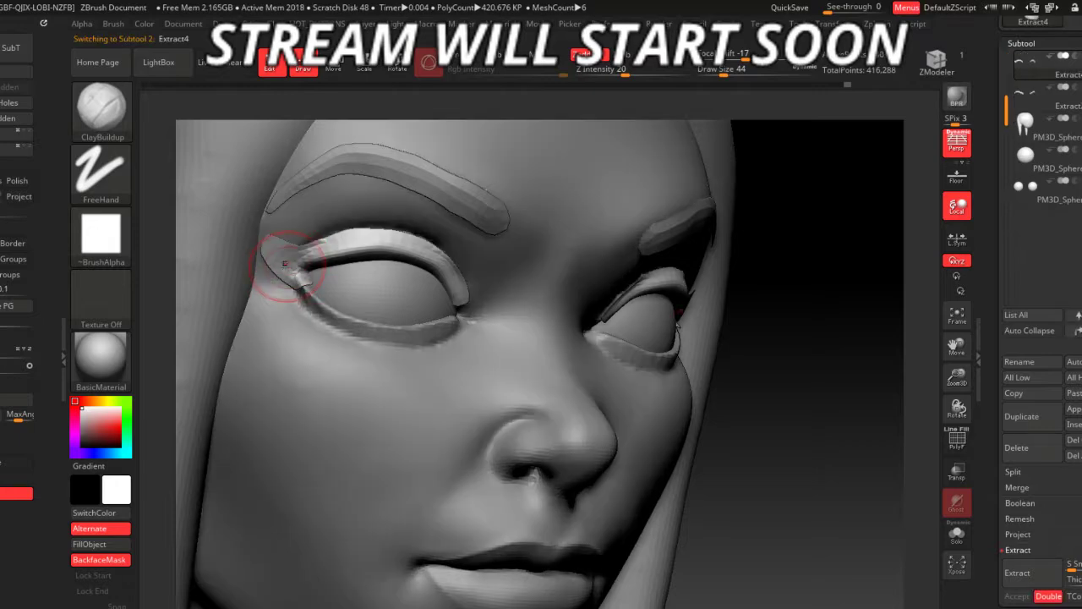
pyautogui.press('space')
pyautogui.press('b')
pyautogui.press('m')
pyautogui.press('v')
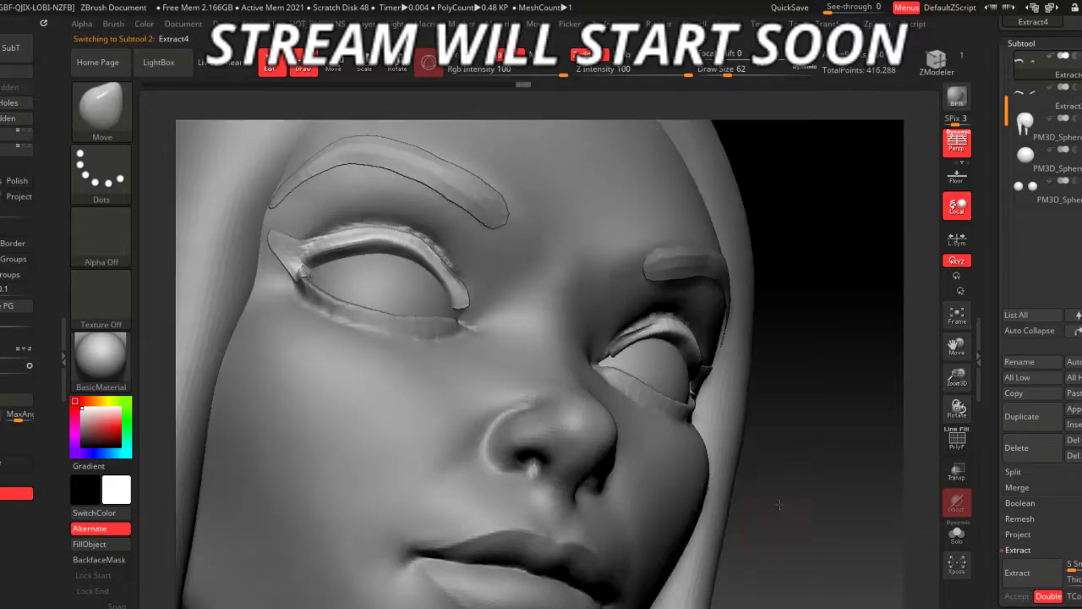
pyautogui.moveTo(505, 279)
pyautogui.mouseDown()
pyautogui.moveTo(505, 313)
pyautogui.moveTo(685, 416)
pyautogui.mouseUp()
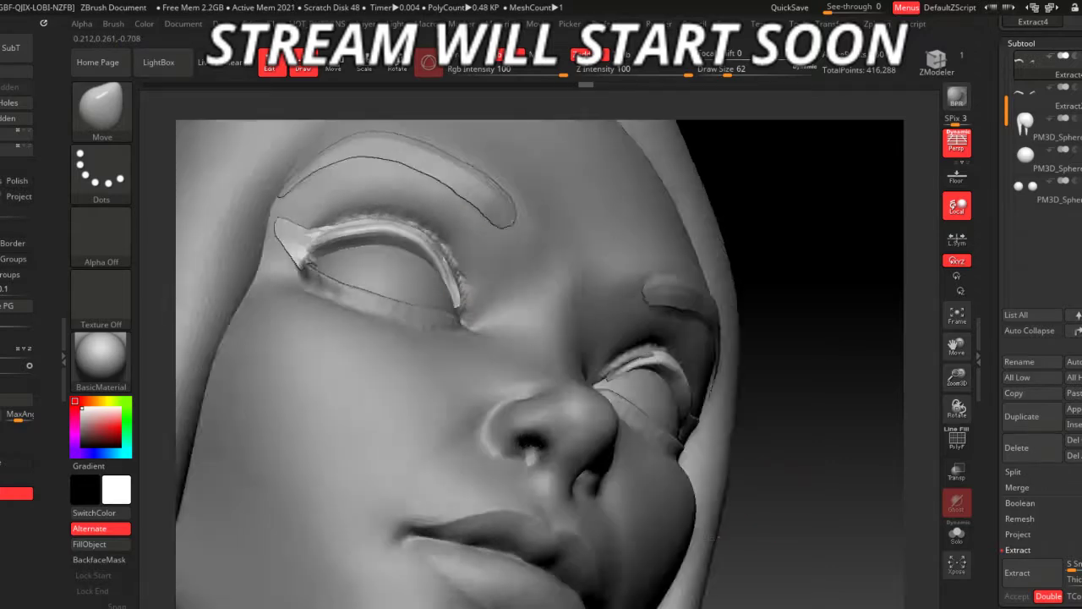
pyautogui.moveTo(462, 260); pyautogui.dragTo(463, 290)
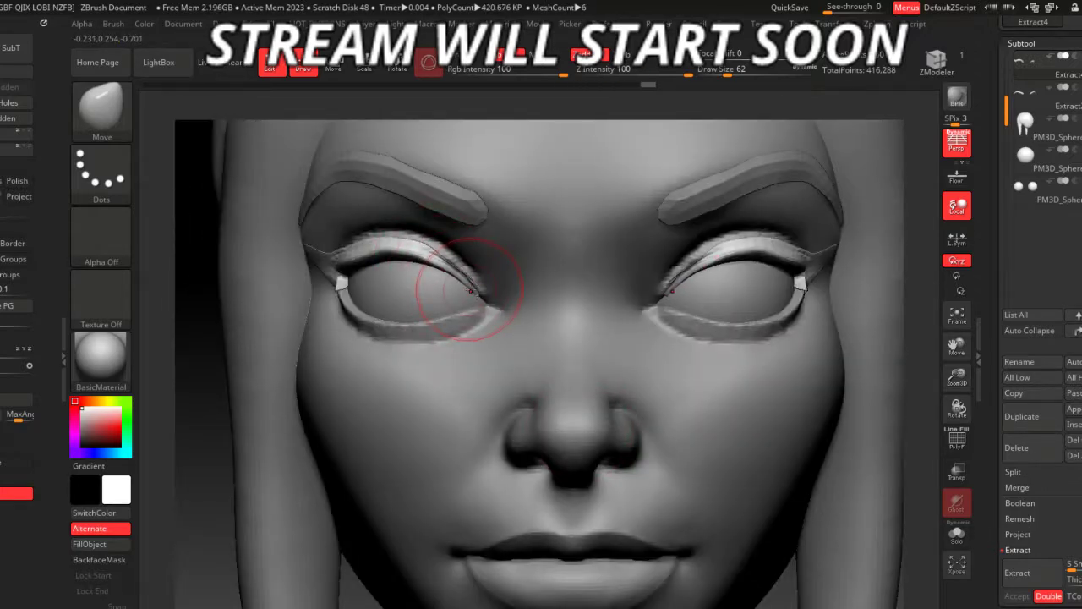
pyautogui.moveTo(448, 269)
pyautogui.mouseDown()
pyautogui.moveTo(477, 273)
pyautogui.moveTo(442, 284)
pyautogui.mouseUp()
pyautogui.press('space')
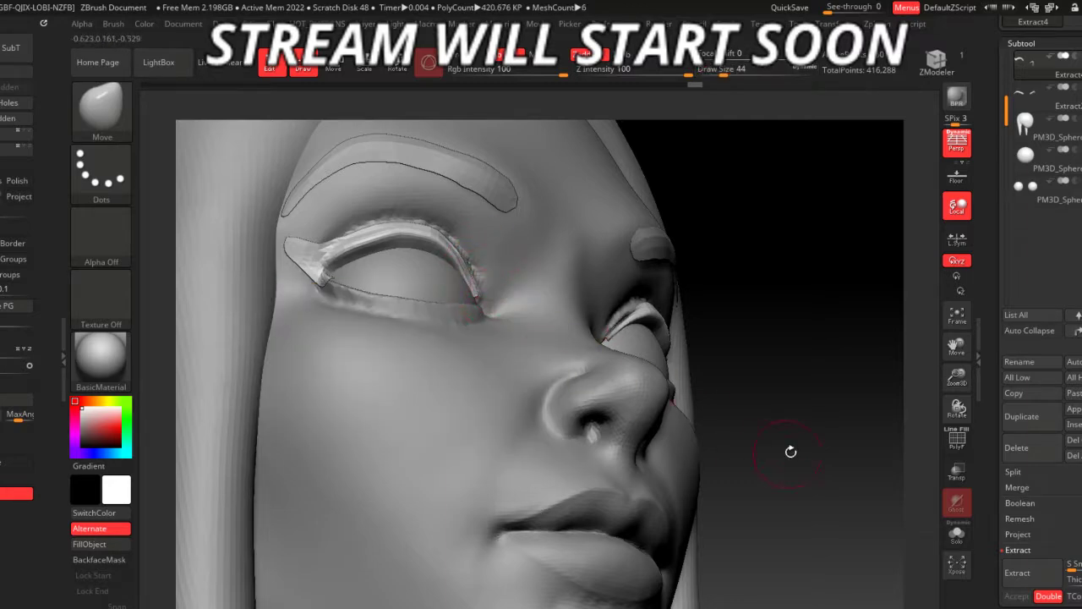
pyautogui.moveTo(791, 452); pyautogui.dragTo(465, 285)
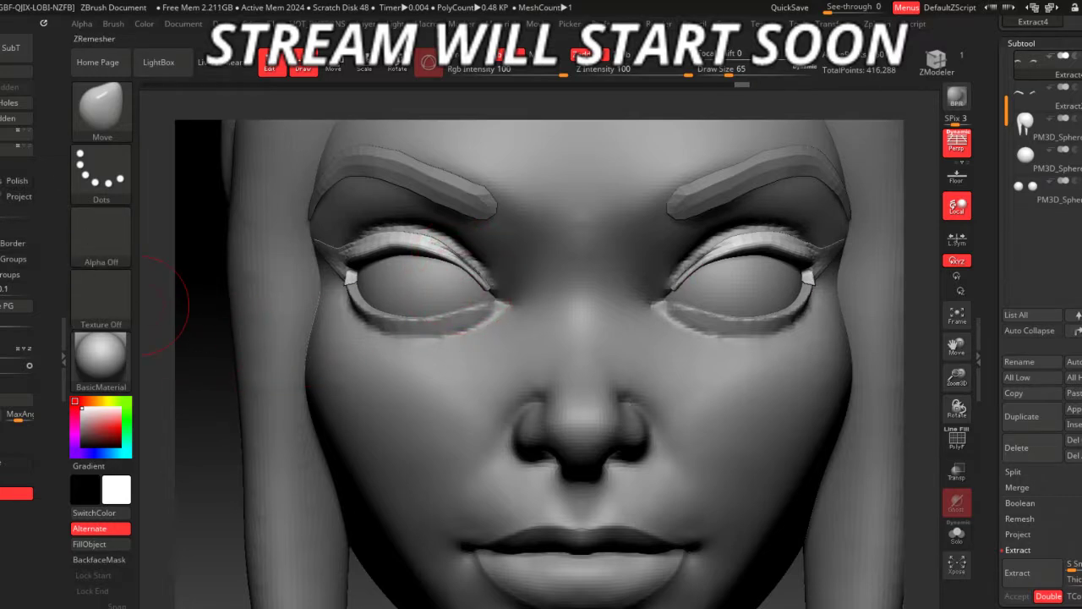
# - Remesh the eyelid piece, isolate the eyelid pieces with Solo, and set Draw Size to 23
pyautogui.click(25, 227)
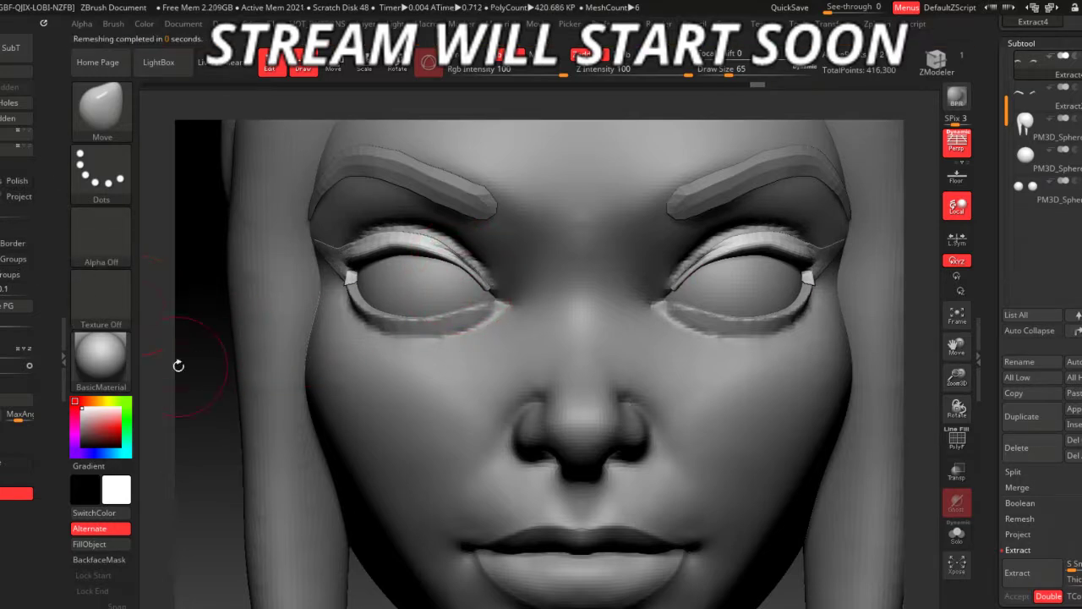
pyautogui.press('super')
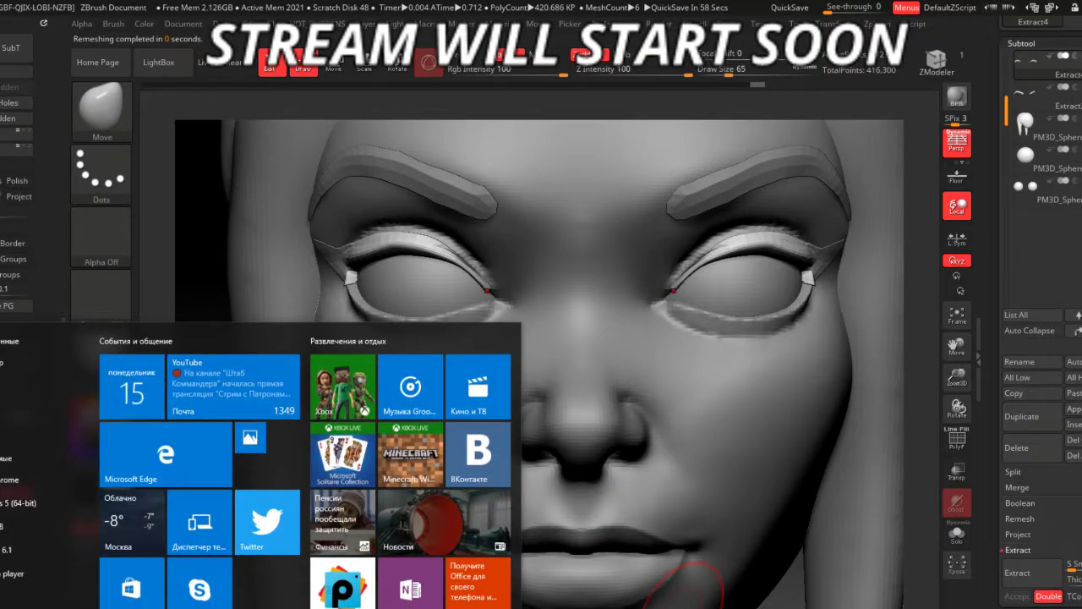
pyautogui.press('super')
pyautogui.moveTo(693, 583); pyautogui.dragTo(929, 583)
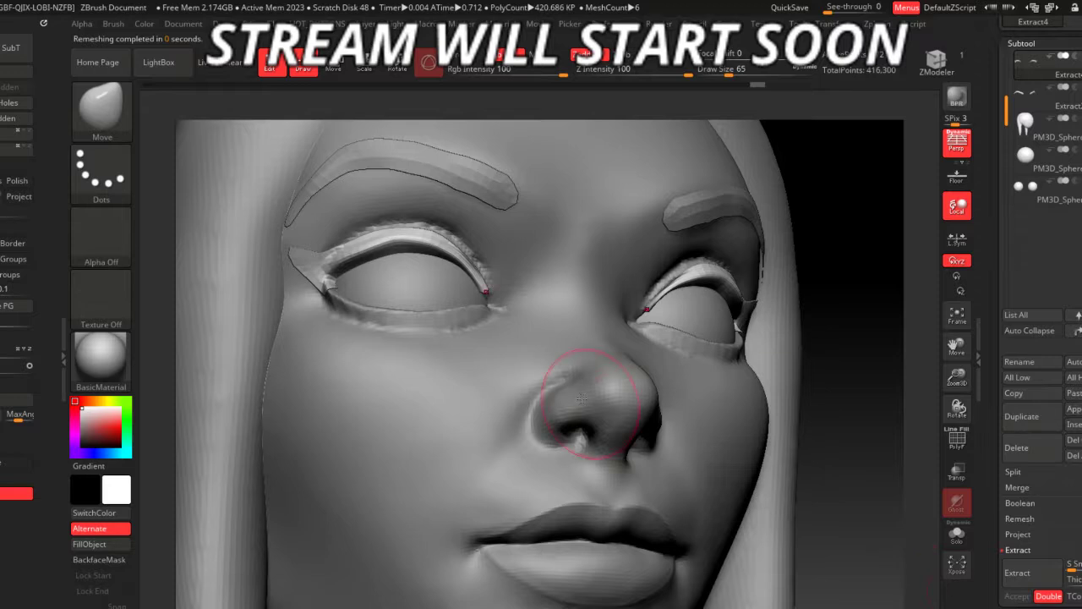
pyautogui.click(957, 532)
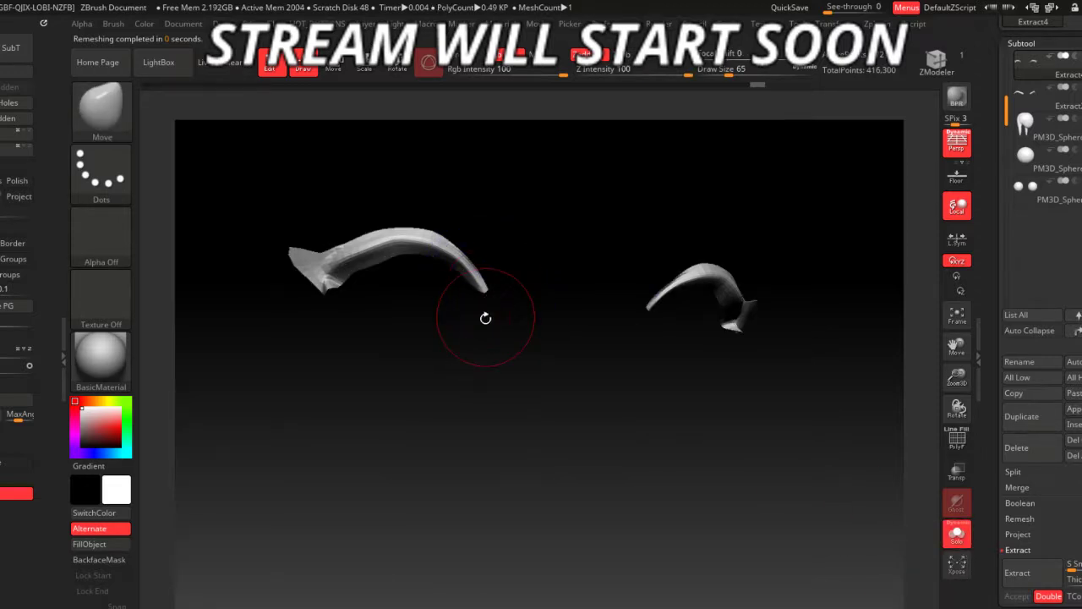
pyautogui.moveTo(483, 316)
pyautogui.mouseDown()
pyautogui.moveTo(474, 390)
pyautogui.moveTo(466, 363)
pyautogui.moveTo(495, 394)
pyautogui.moveTo(531, 394)
pyautogui.mouseUp()
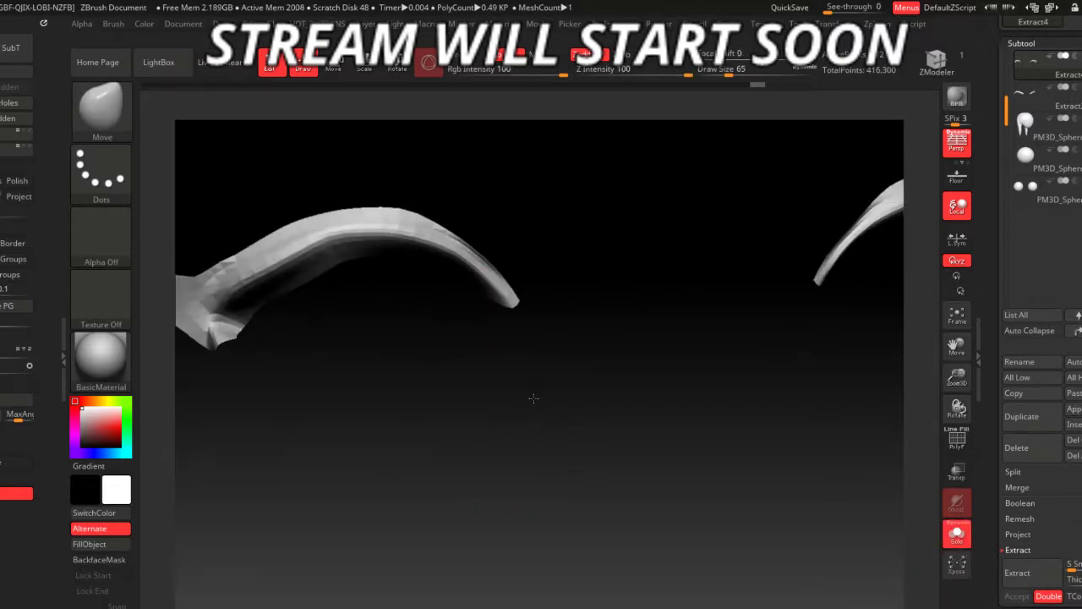
pyautogui.press('space')
pyautogui.moveTo(483, 289); pyautogui.dragTo(457, 291)
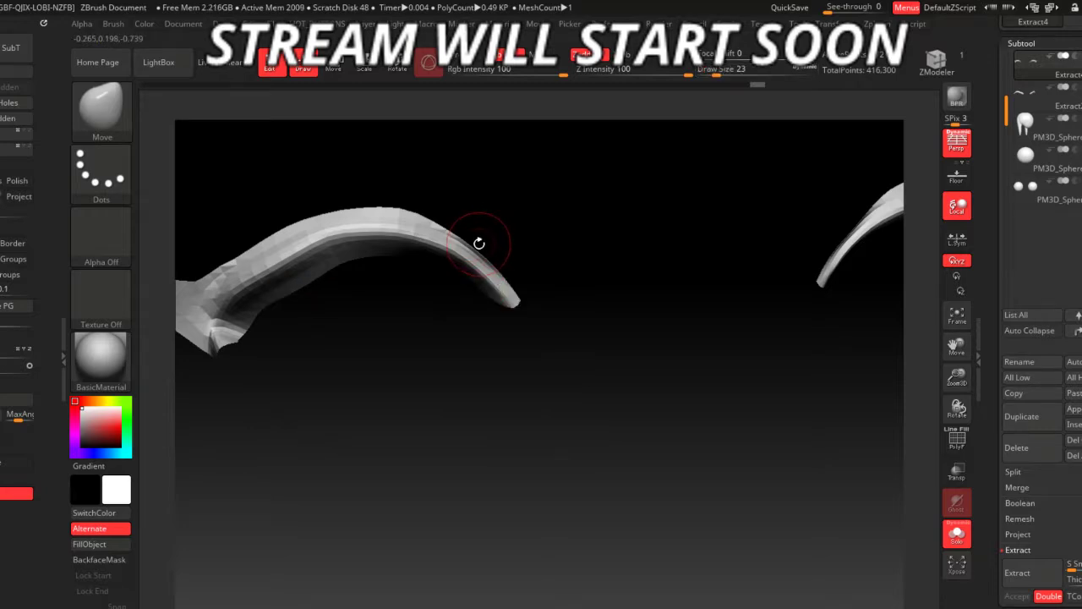
pyautogui.moveTo(478, 243); pyautogui.dragTo(475, 250)
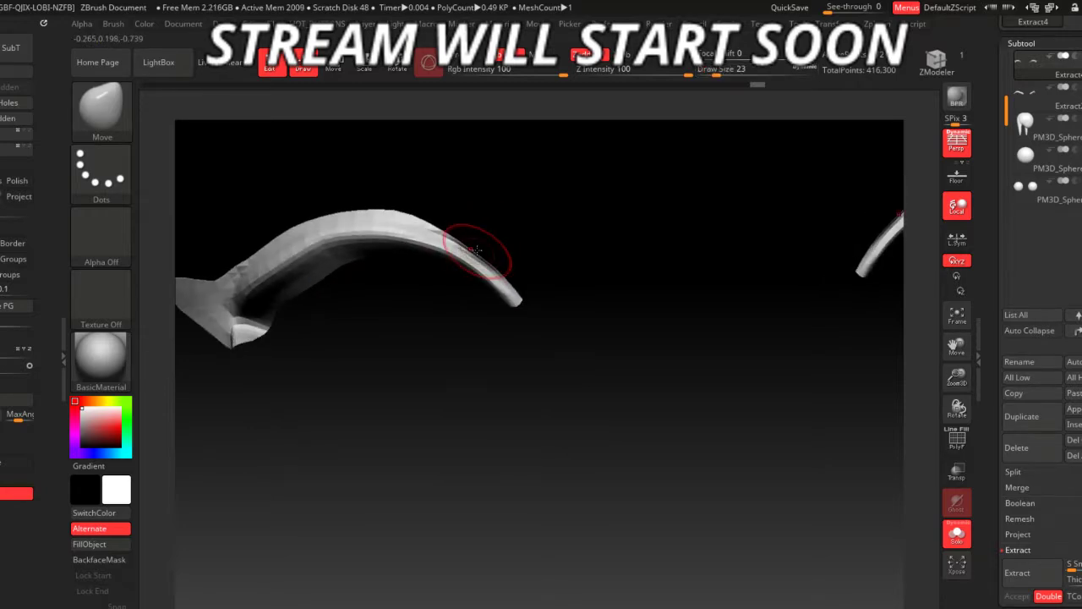
# - Show the whole face again and switch to ClayBuildup at brush size 17
pyautogui.press('b')
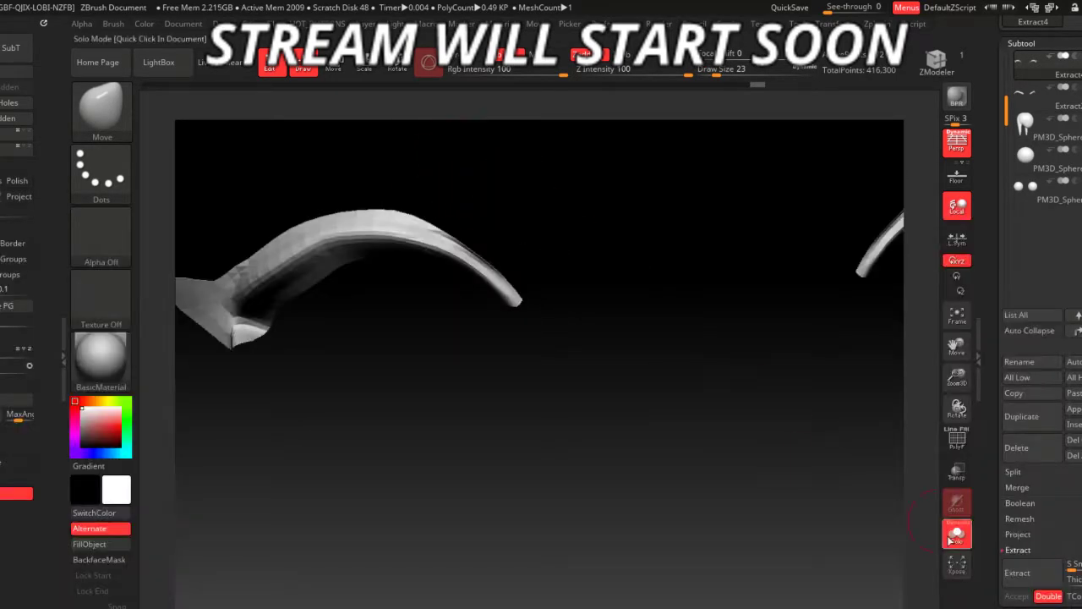
pyautogui.click(949, 538)
pyautogui.press('b')
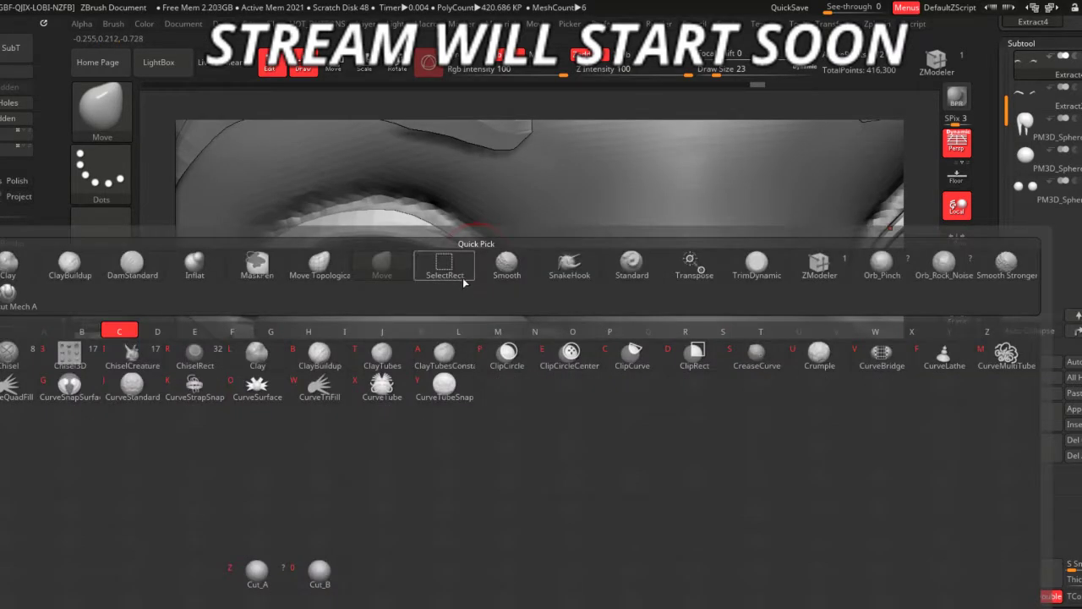
pyautogui.click(463, 279)
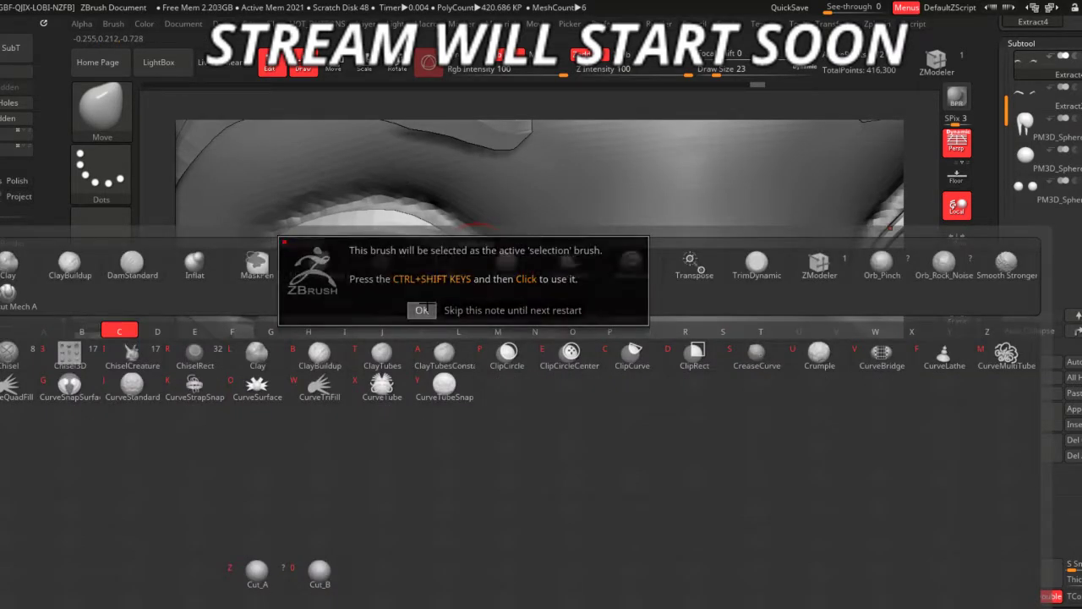
pyautogui.click(422, 310)
pyautogui.press('b')
pyautogui.press('c')
pyautogui.press('b')
pyautogui.press('space')
pyautogui.moveTo(471, 323); pyautogui.dragTo(466, 323)
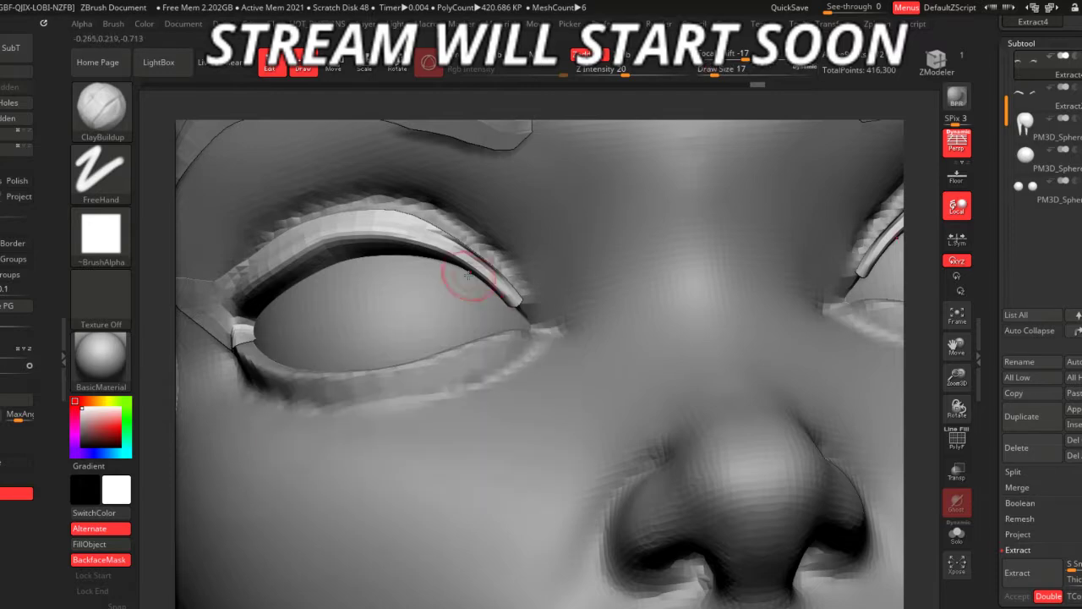
# - Pull the inner eye corner of the lid into shape and reshape the upper eyelid edge
pyautogui.press('space')
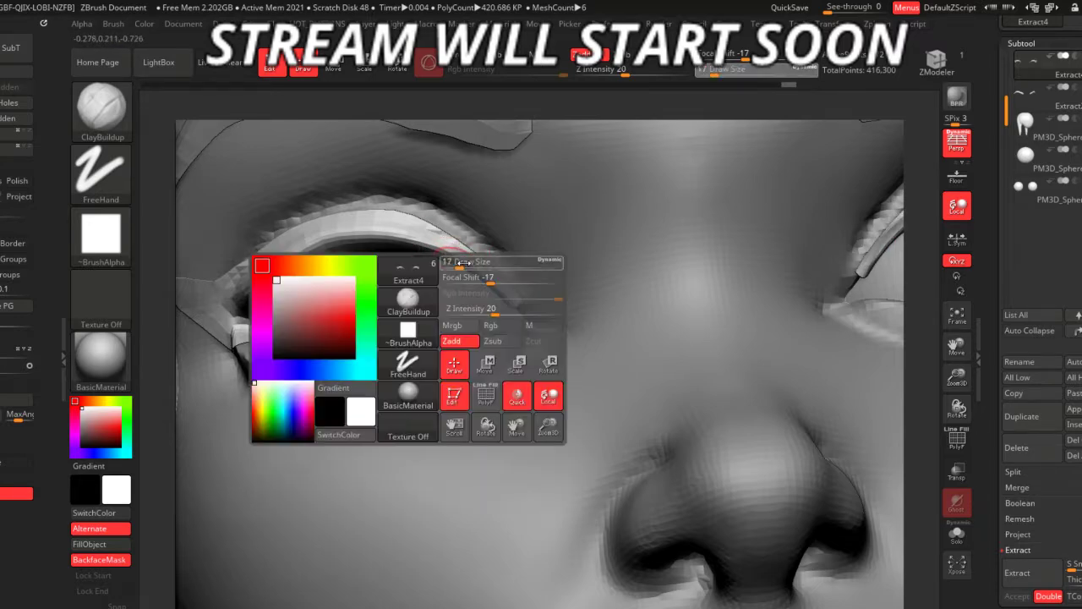
pyautogui.press('ctrl')
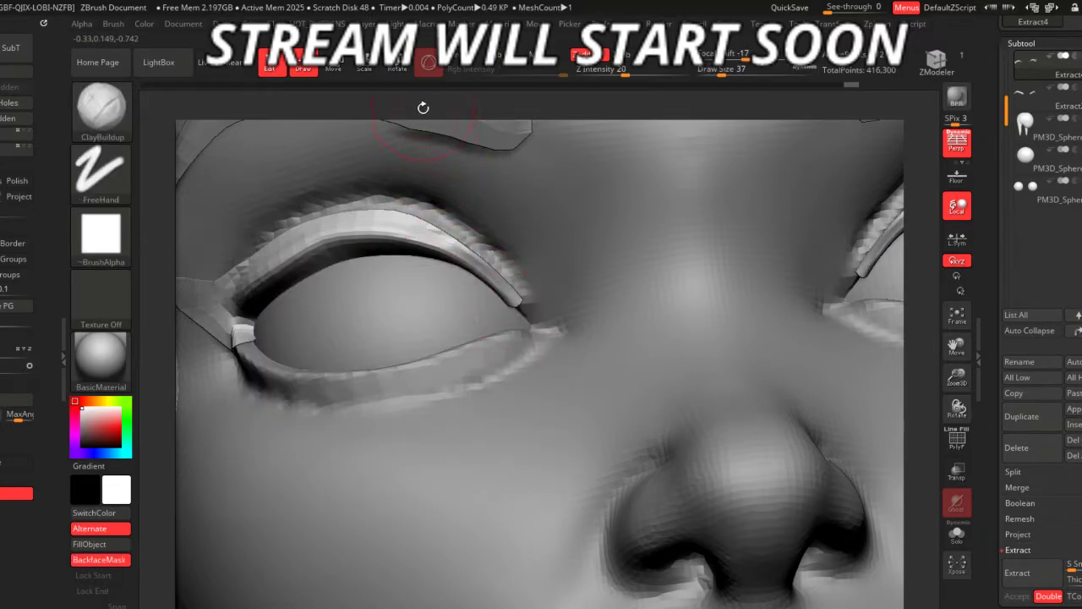
pyautogui.moveTo(423, 107)
pyautogui.mouseDown()
pyautogui.moveTo(401, 109)
pyautogui.moveTo(386, 132)
pyautogui.mouseUp()
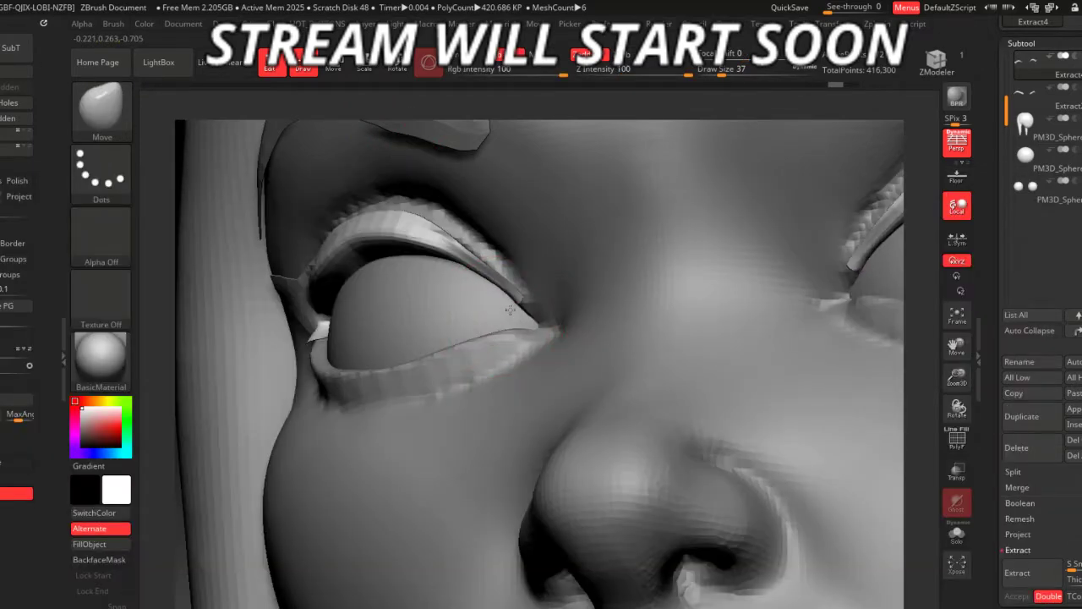
pyautogui.moveTo(495, 99)
pyautogui.mouseDown()
pyautogui.moveTo(536, 71)
pyautogui.moveTo(541, 152)
pyautogui.mouseUp()
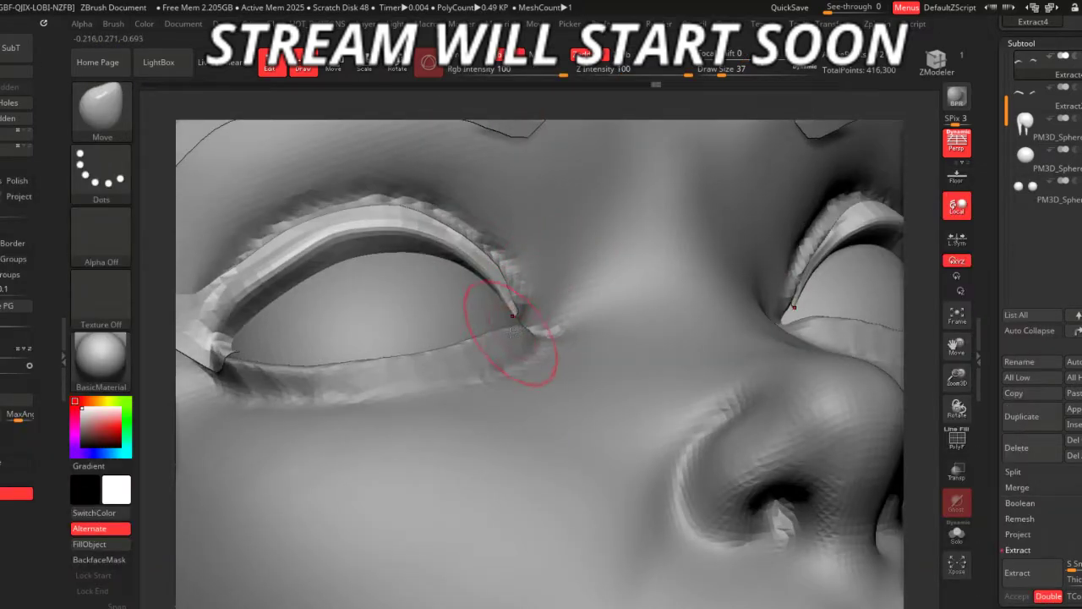
pyautogui.moveTo(516, 320); pyautogui.dragTo(504, 262)
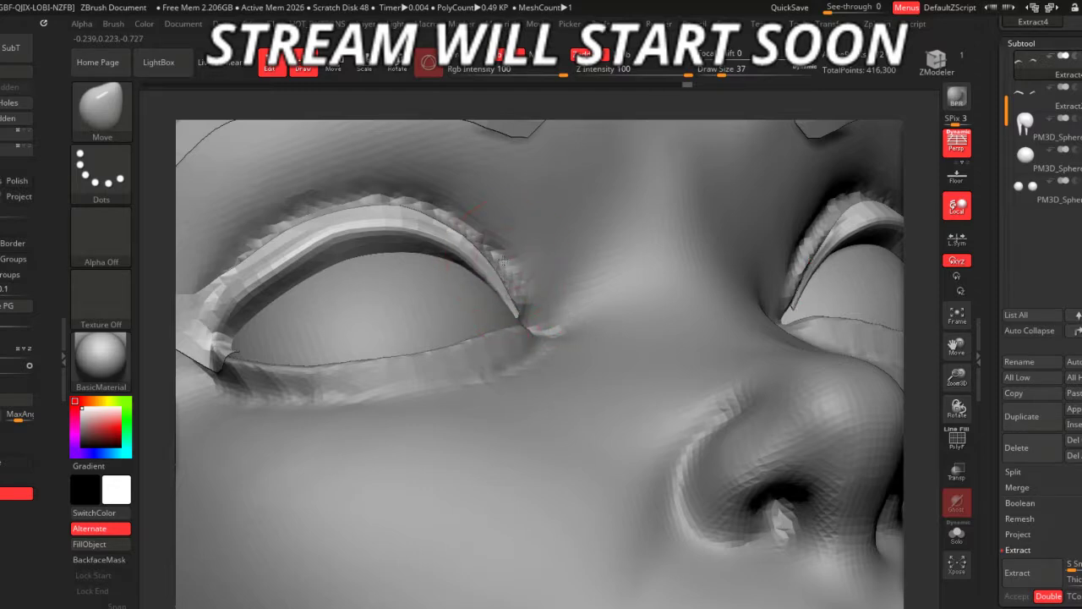
pyautogui.moveTo(420, 95); pyautogui.dragTo(487, 268)
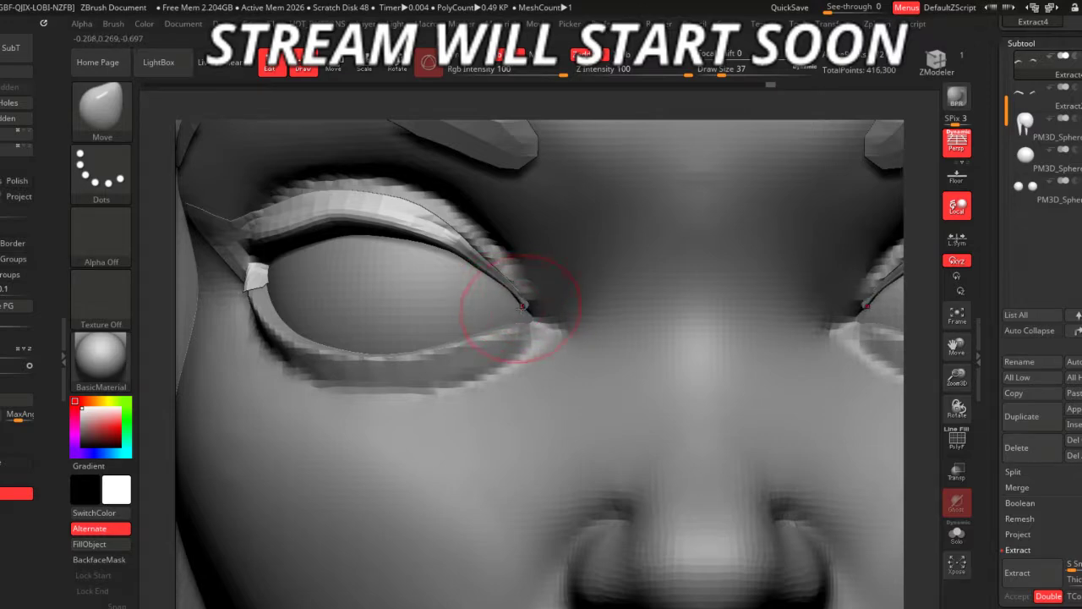
pyautogui.moveTo(497, 98)
pyautogui.mouseDown()
pyautogui.moveTo(407, 173)
pyautogui.moveTo(459, 194)
pyautogui.mouseUp()
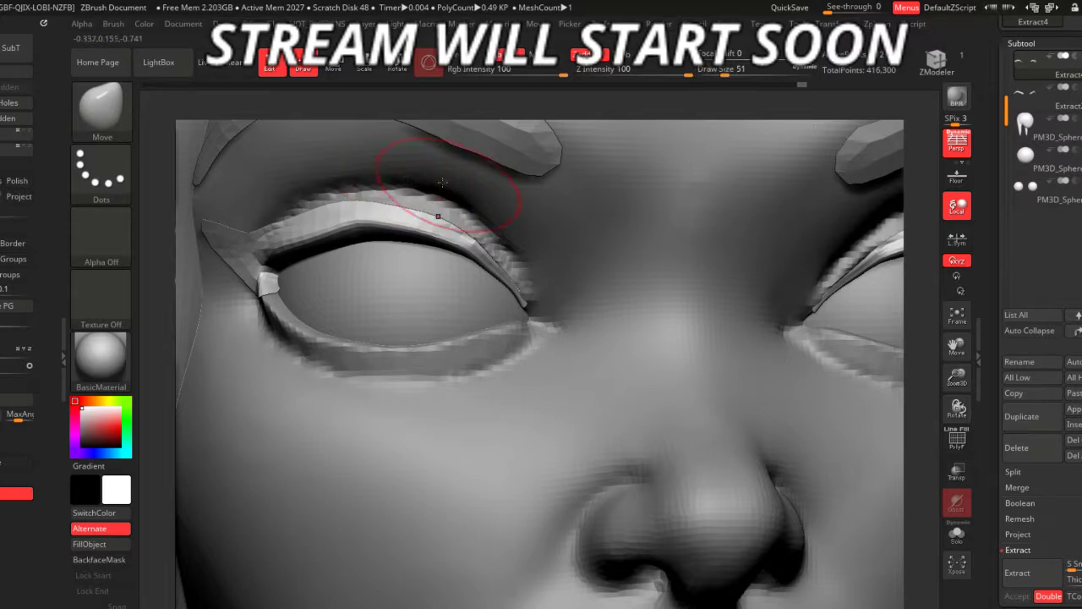
pyautogui.moveTo(372, 203); pyautogui.dragTo(301, 200)
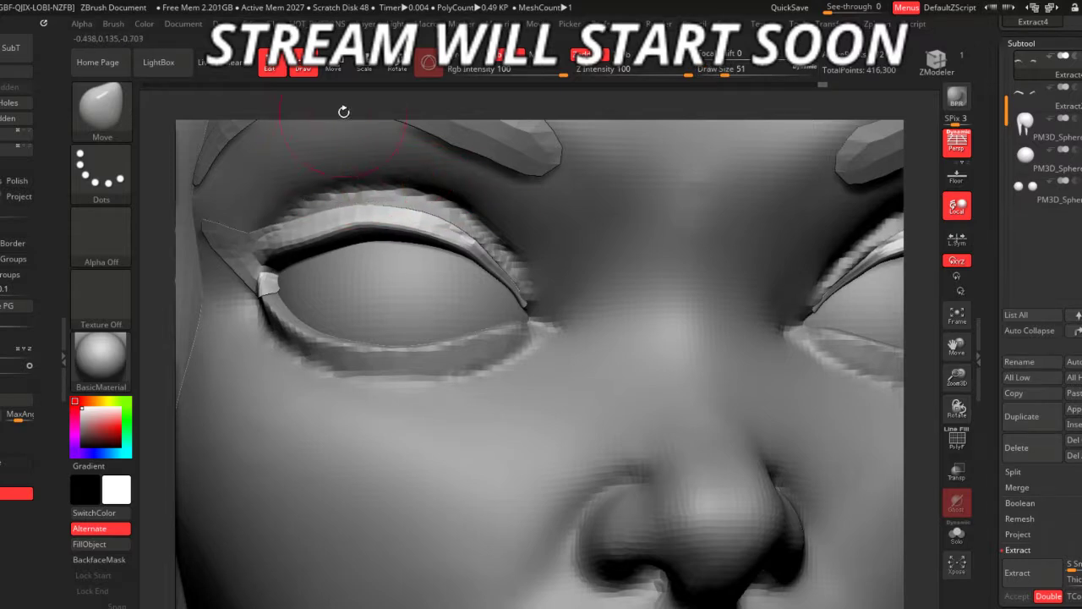
# - Inspect the eye from the side and underneath, and set brush size to 22
pyautogui.keyDown('ctrl'); pyautogui.moveTo(343, 135); pyautogui.dragTo(253, 262, button='right'); pyautogui.keyUp('ctrl')
pyautogui.moveTo(824, 466)
pyautogui.mouseDown(button='right')
pyautogui.moveTo(821, 495)
pyautogui.moveTo(715, 386)
pyautogui.moveTo(746, 459)
pyautogui.moveTo(338, 398)
pyautogui.mouseUp(button='right')
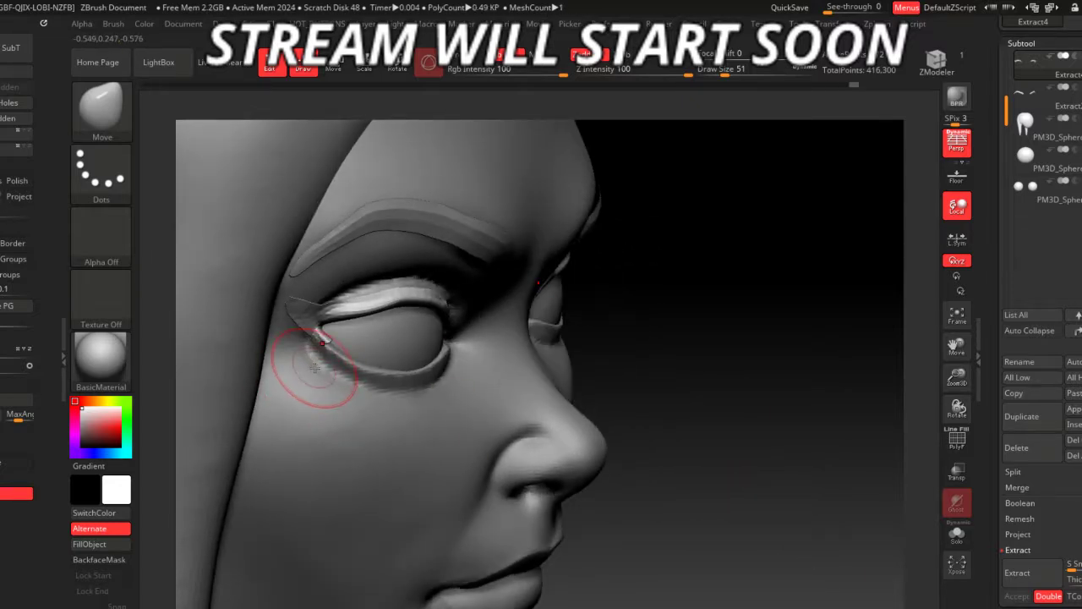
pyautogui.moveTo(683, 517); pyautogui.dragTo(336, 393, button='right')
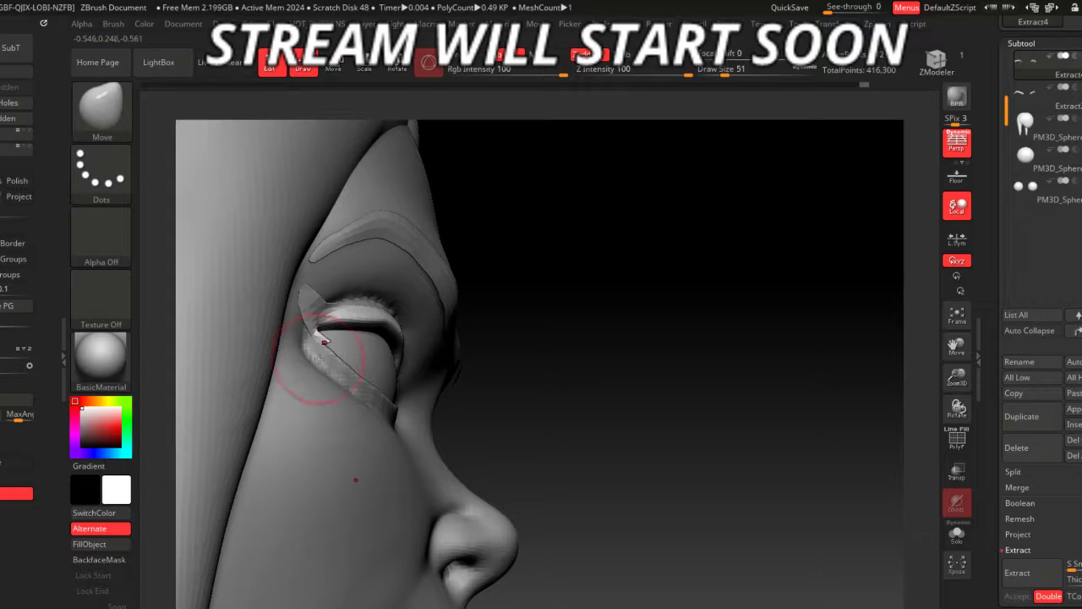
pyautogui.moveTo(326, 340); pyautogui.dragTo(389, 300, button='right')
pyautogui.press('space')
pyautogui.moveTo(398, 341); pyautogui.dragTo(390, 341)
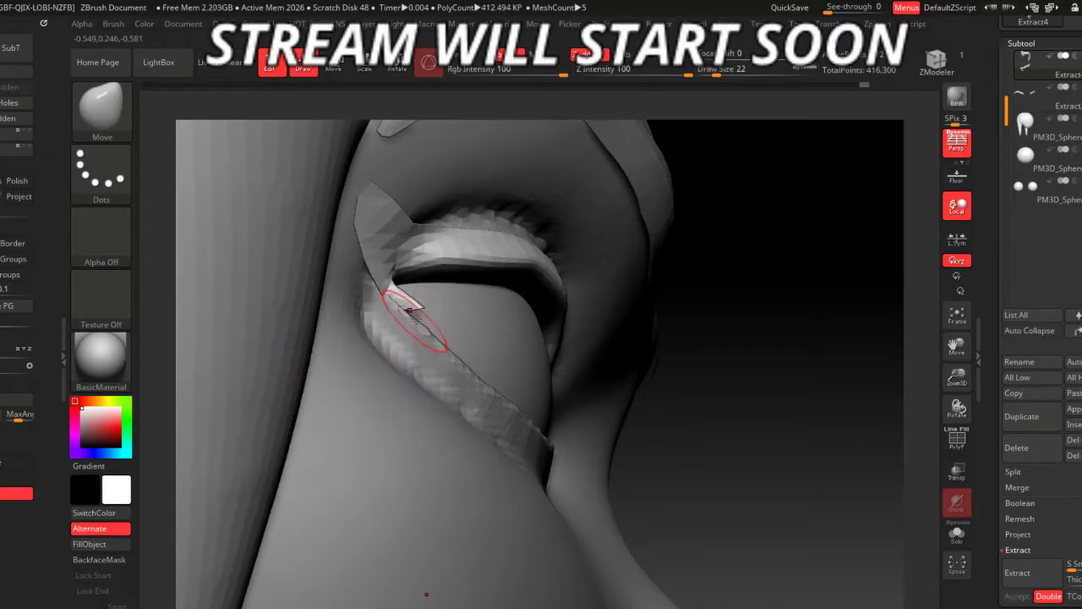
pyautogui.moveTo(780, 536); pyautogui.dragTo(664, 524, button='right')
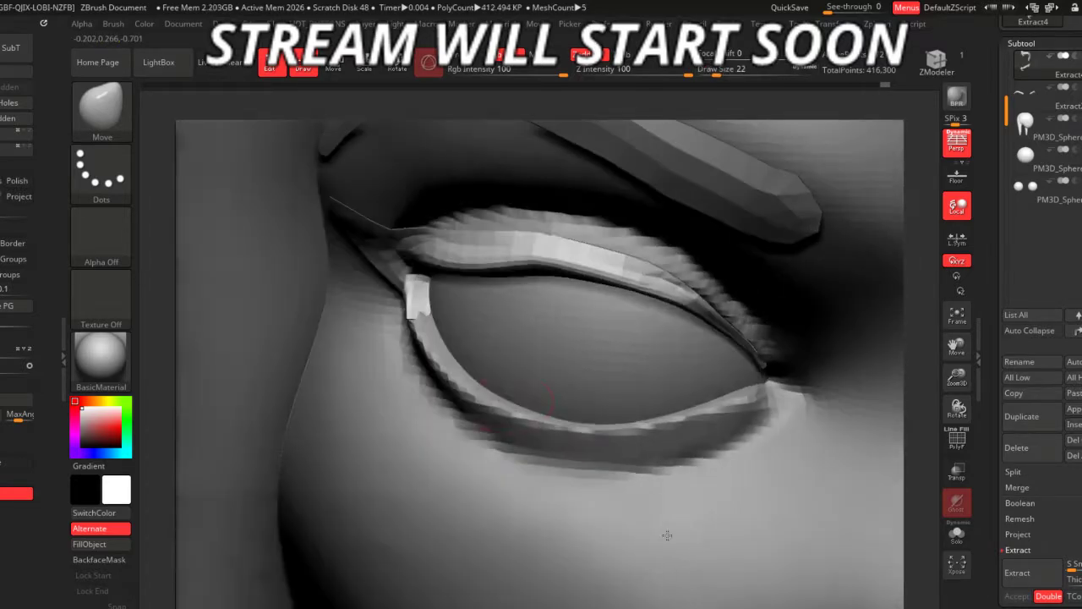
# - Isolate and remesh the small inner-corner lid piece, and reshape it
pyautogui.click(403, 294)
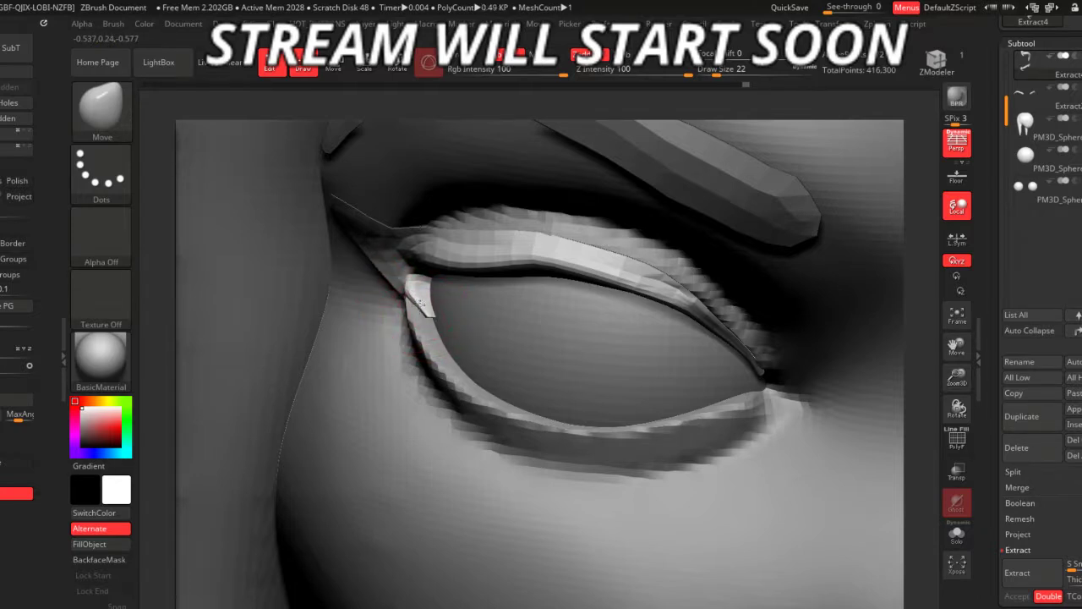
pyautogui.click(16, 306)
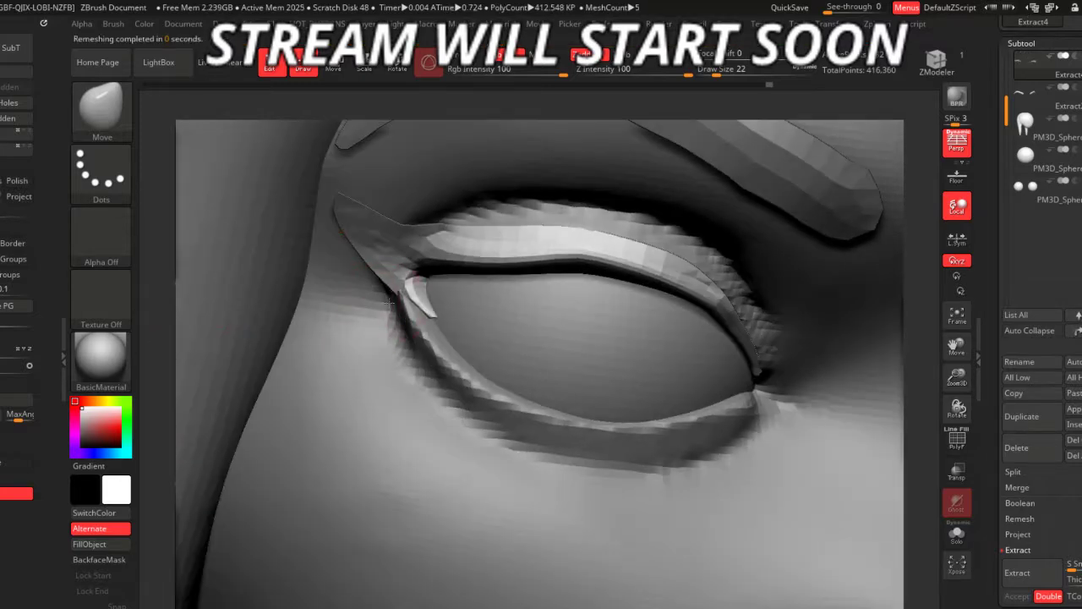
pyautogui.moveTo(398, 300); pyautogui.dragTo(414, 287)
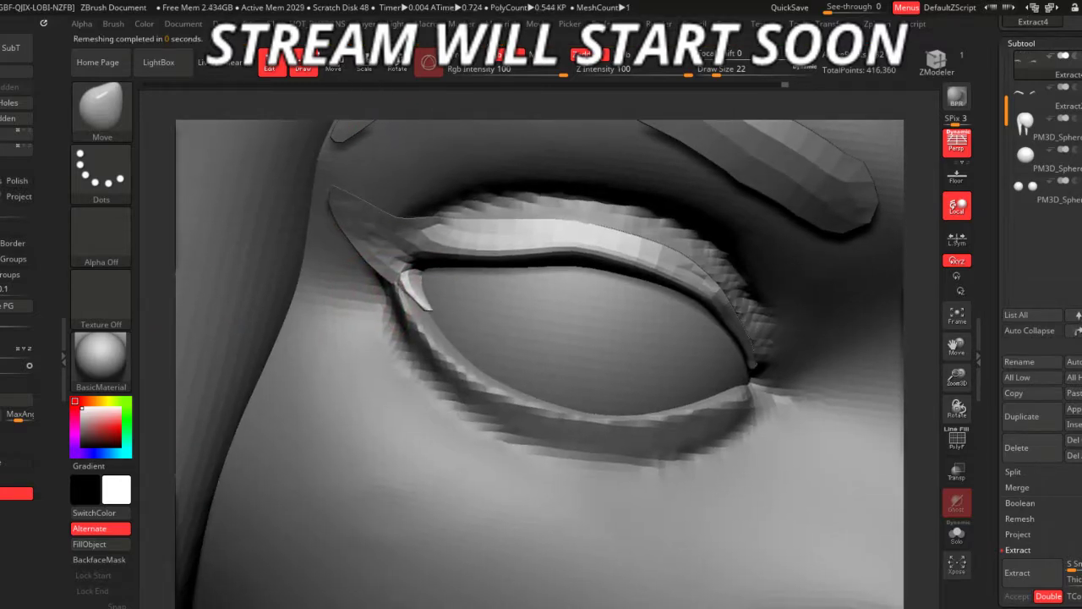
pyautogui.hotkey('ctrl', 'z')
pyautogui.keyDown('ctrl'); pyautogui.moveTo(207, 422); pyautogui.dragTo(211, 473, button='right'); pyautogui.keyUp('ctrl')
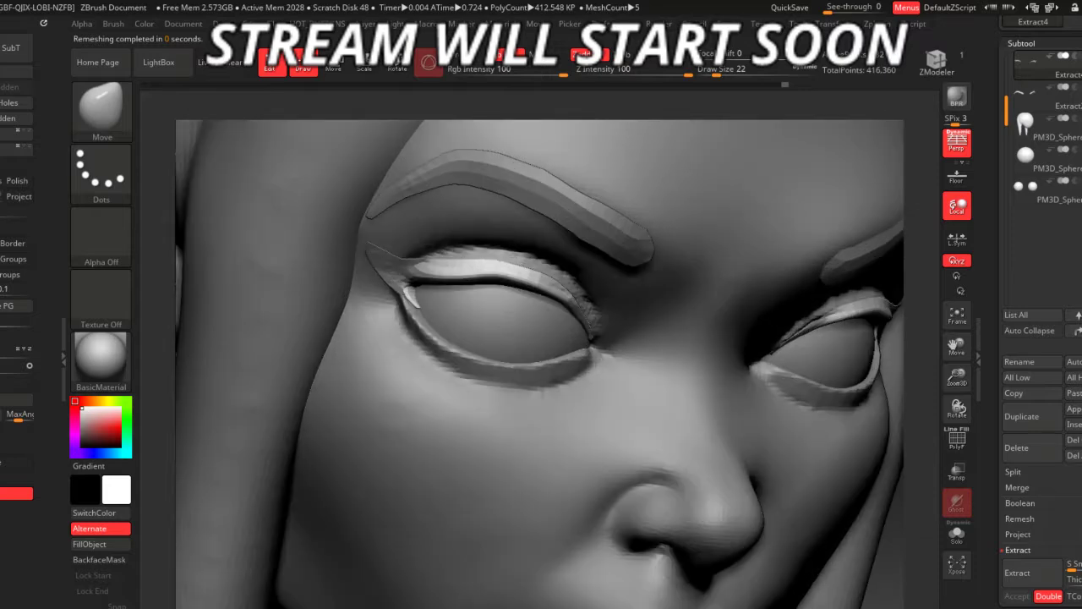
pyautogui.moveTo(215, 370)
pyautogui.mouseDown(button='right')
pyautogui.moveTo(149, 280)
pyautogui.moveTo(217, 386)
pyautogui.moveTo(303, 443)
pyautogui.mouseUp(button='right')
pyautogui.hotkey('ctrl', 'shift', 'z')
pyautogui.hotkey('ctrl', 'shift', 'z')
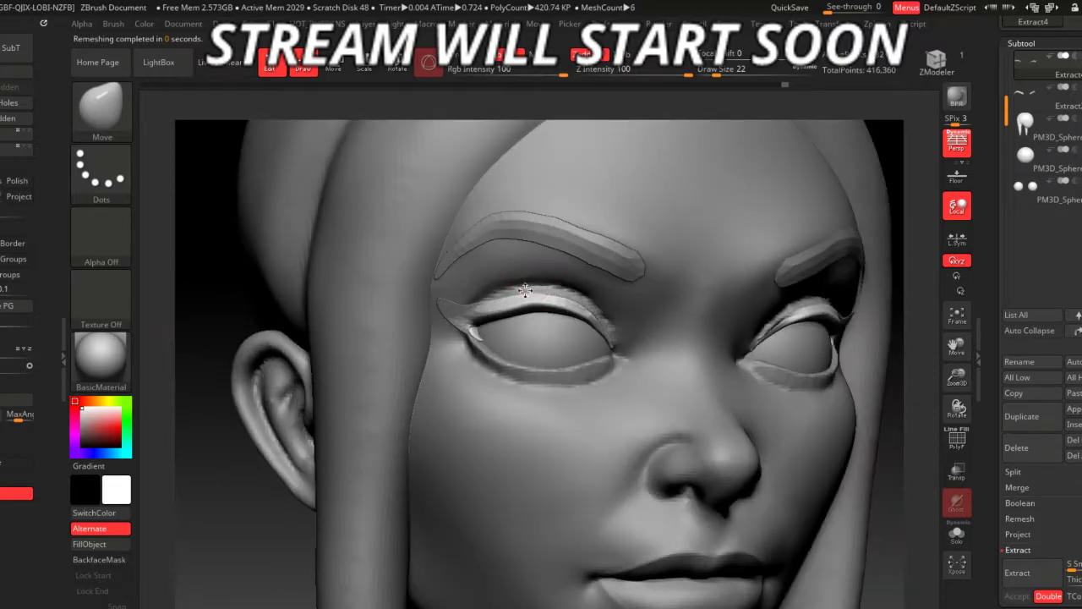
# - Adjust the upper eyelid at brush size 44, resize to 51 then 37, and select the head mesh
pyautogui.press('space')
pyautogui.press('space')
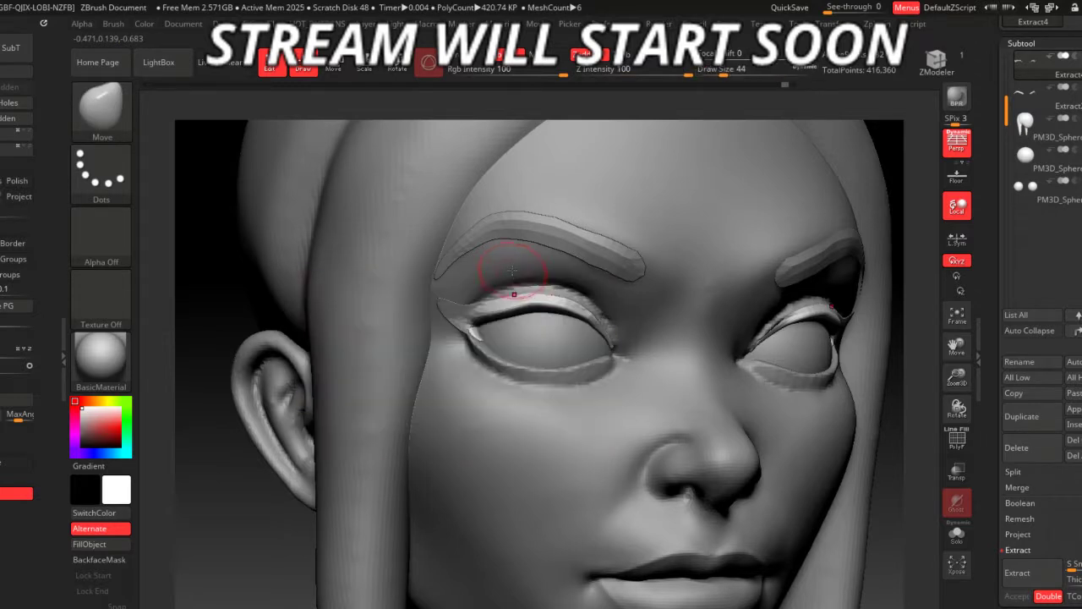
pyautogui.moveTo(517, 282); pyautogui.dragTo(504, 287)
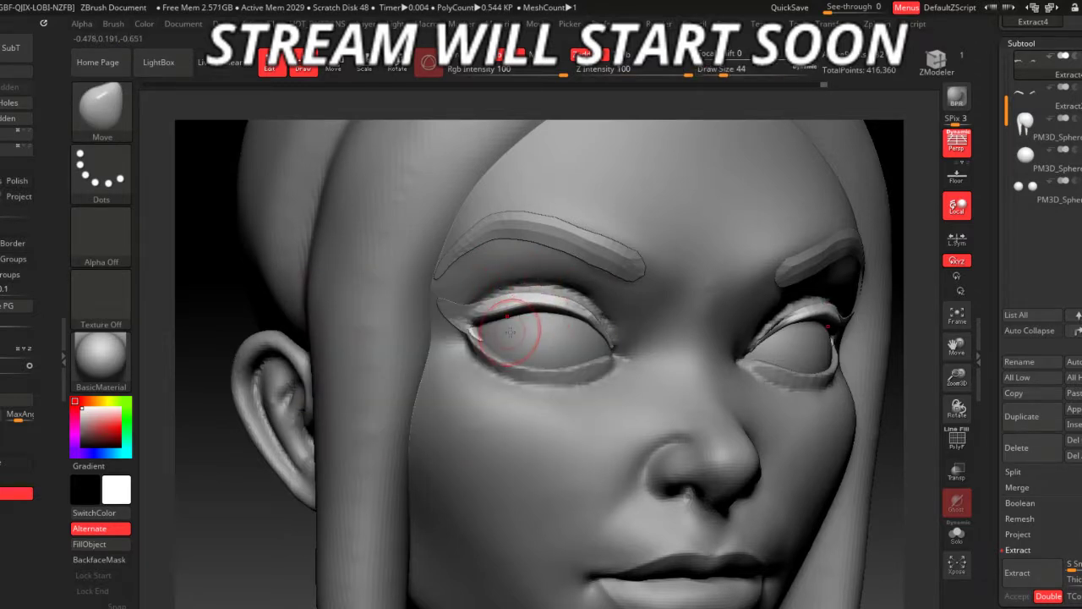
pyautogui.press('space')
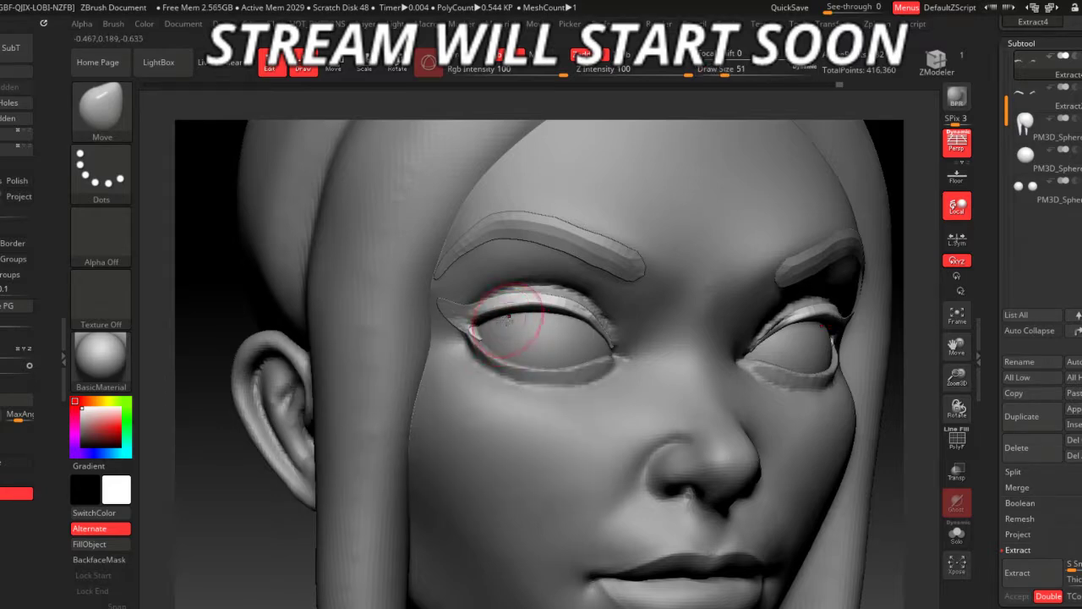
pyautogui.moveTo(219, 322)
pyautogui.mouseDown()
pyautogui.moveTo(200, 270)
pyautogui.moveTo(288, 385)
pyautogui.moveTo(389, 213)
pyautogui.mouseUp()
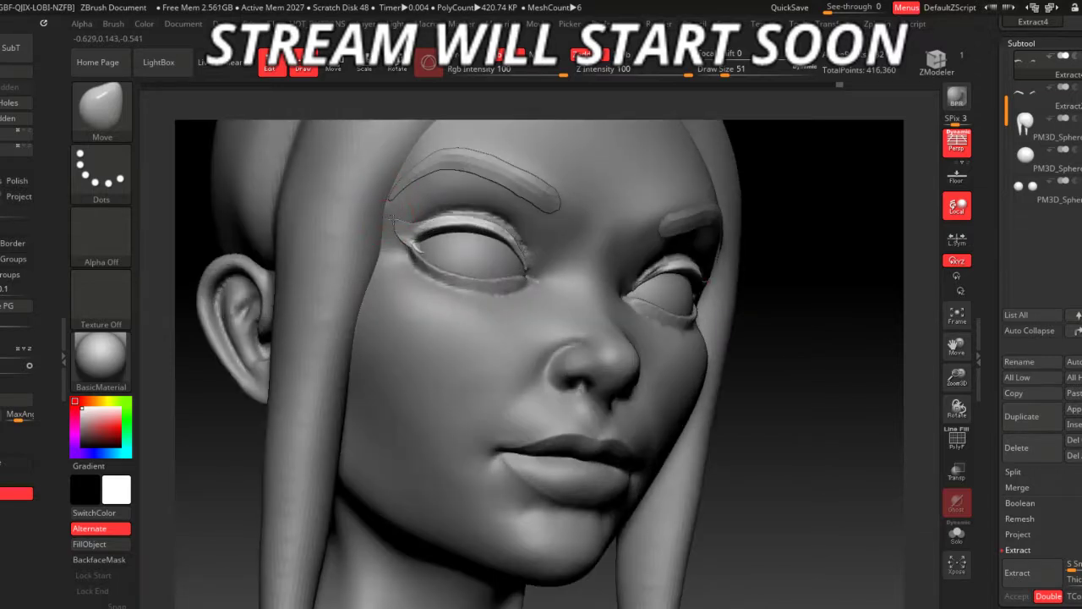
pyautogui.press('space')
pyautogui.click(384, 245)
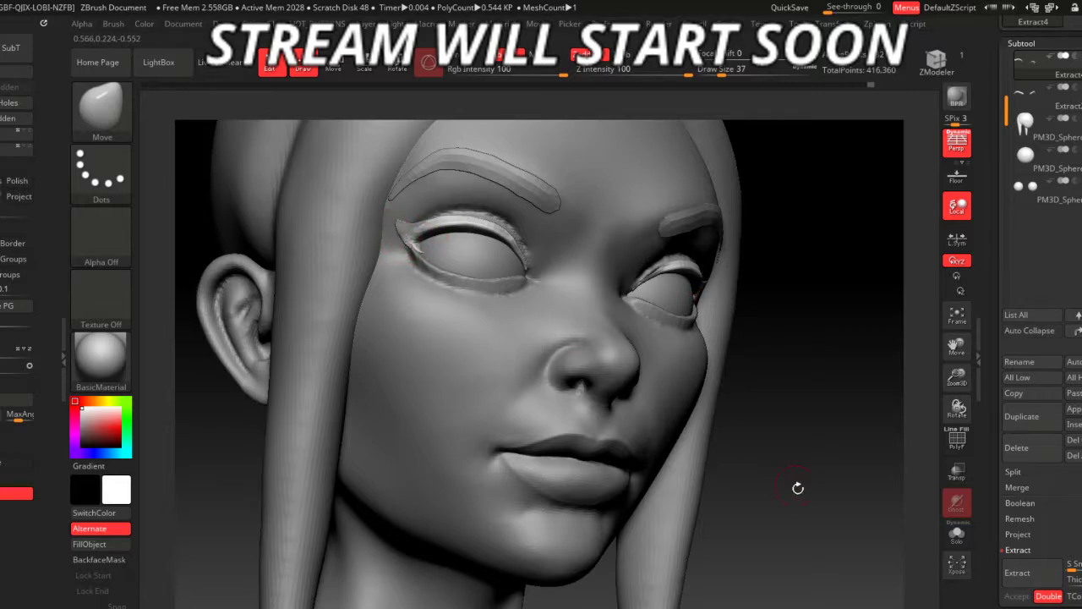
pyautogui.moveTo(797, 488); pyautogui.dragTo(737, 469)
pyautogui.moveTo(715, 432)
pyautogui.mouseDown()
pyautogui.moveTo(717, 418)
pyautogui.moveTo(701, 448)
pyautogui.moveTo(632, 416)
pyautogui.moveTo(749, 476)
pyautogui.moveTo(807, 604)
pyautogui.moveTo(754, 544)
pyautogui.mouseUp()
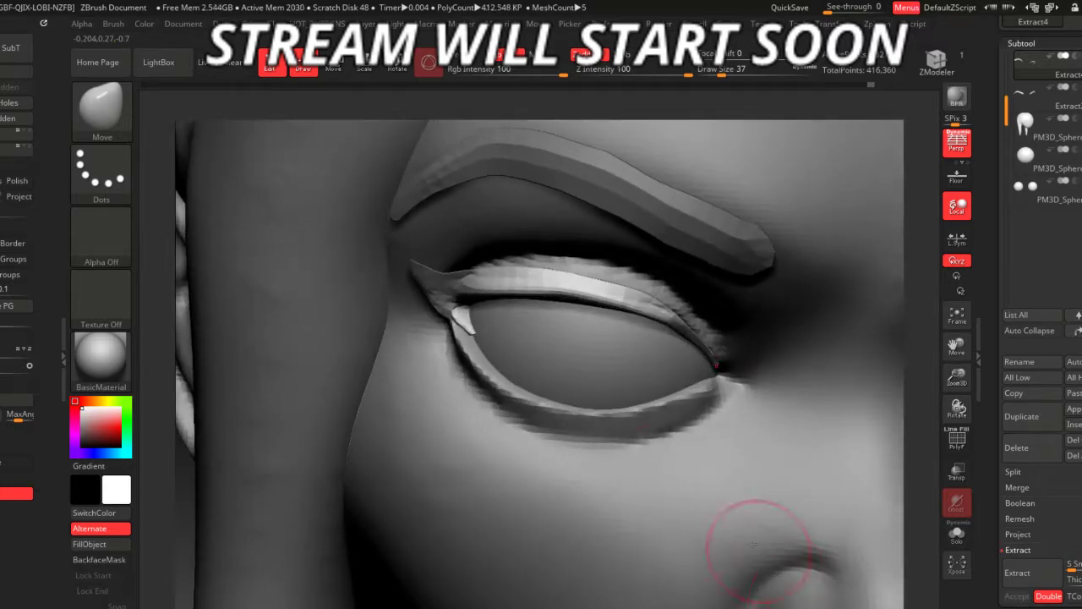
pyautogui.keyDown('alt'); pyautogui.click(592, 429); pyautogui.keyUp('alt')
# - With MAHcut Mech A, carve a crisp edge along the lower eyelid to the inner corner
pyautogui.press('b')
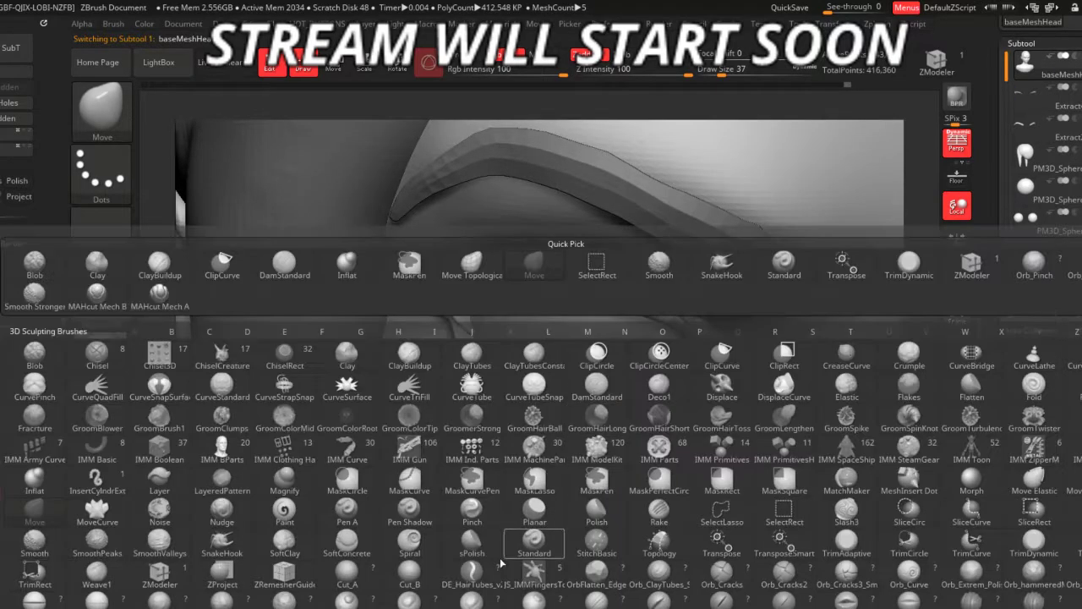
pyautogui.click(159, 292)
pyautogui.press('space')
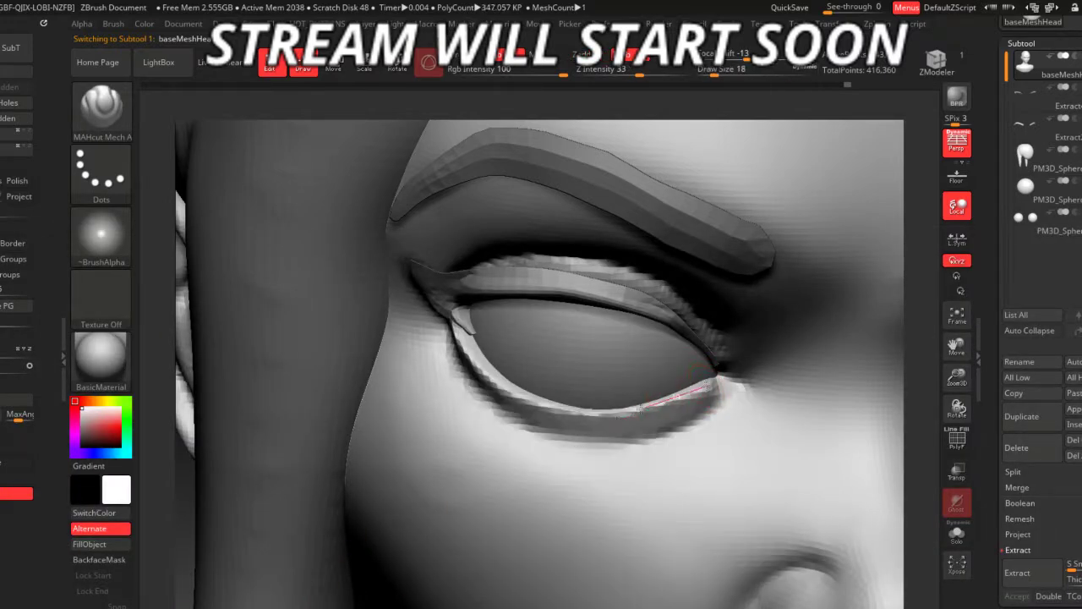
pyautogui.moveTo(683, 393); pyautogui.dragTo(706, 388)
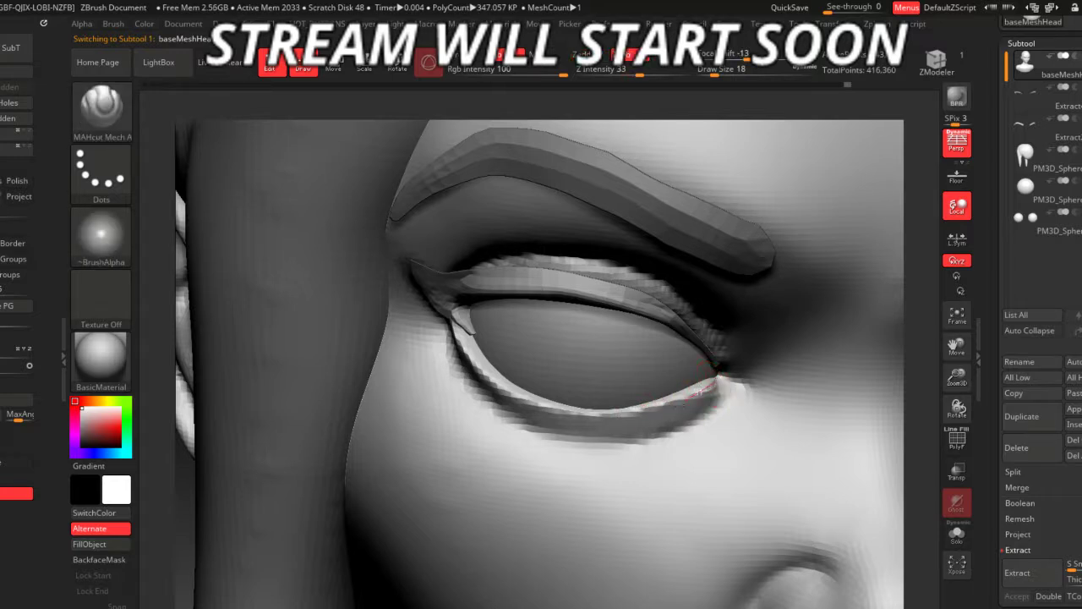
pyautogui.moveTo(588, 425); pyautogui.dragTo(549, 420)
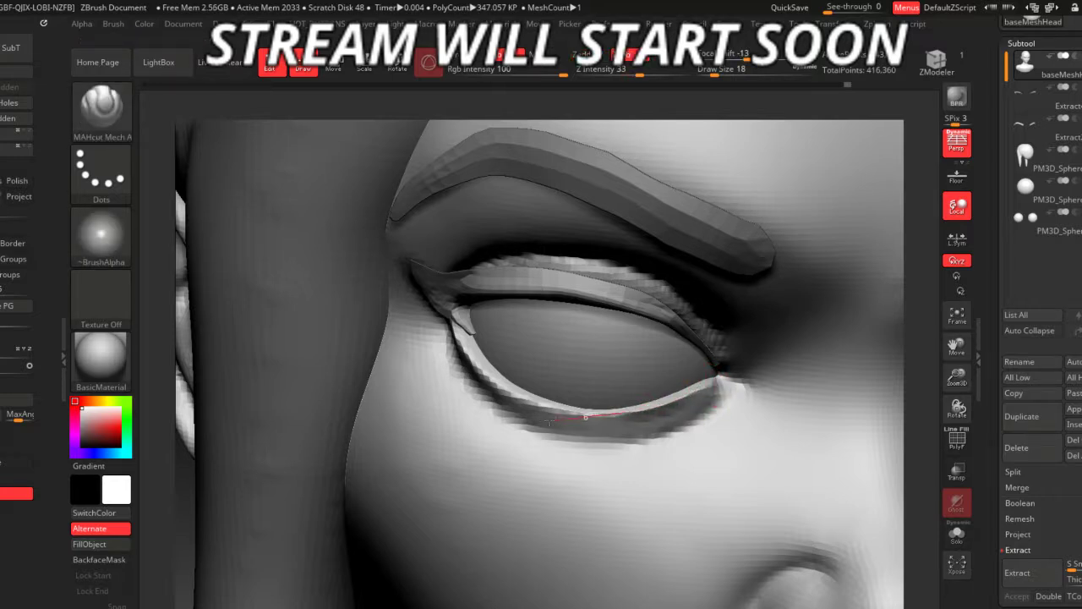
pyautogui.moveTo(487, 393); pyautogui.dragTo(460, 377)
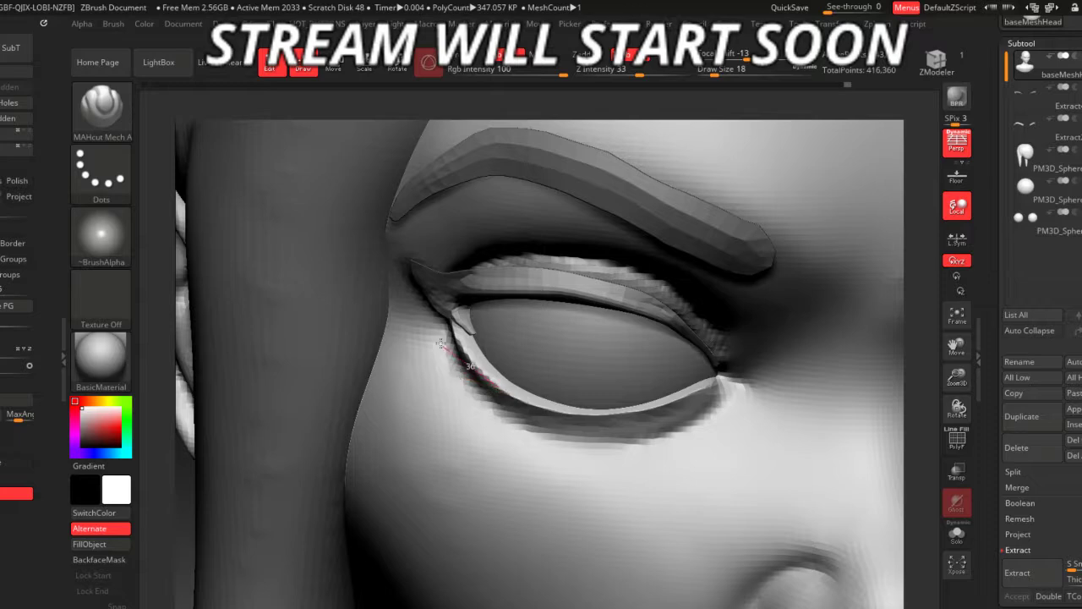
pyautogui.moveTo(459, 103)
pyautogui.mouseDown()
pyautogui.moveTo(365, 329)
pyautogui.moveTo(333, 353)
pyautogui.moveTo(350, 379)
pyautogui.moveTo(358, 343)
pyautogui.moveTo(367, 384)
pyautogui.mouseUp()
pyautogui.scroll(5, 634, 391)
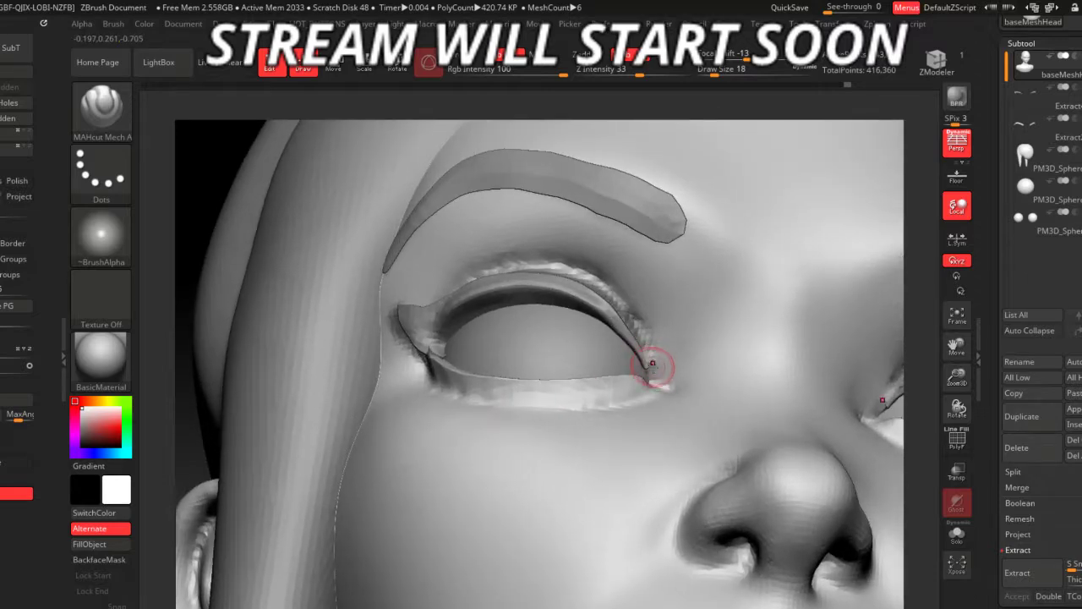
# - Isolate the head with Solo and carve a crisp upper eyelid edge
pyautogui.click(957, 533)
pyautogui.moveTo(934, 516); pyautogui.dragTo(821, 442)
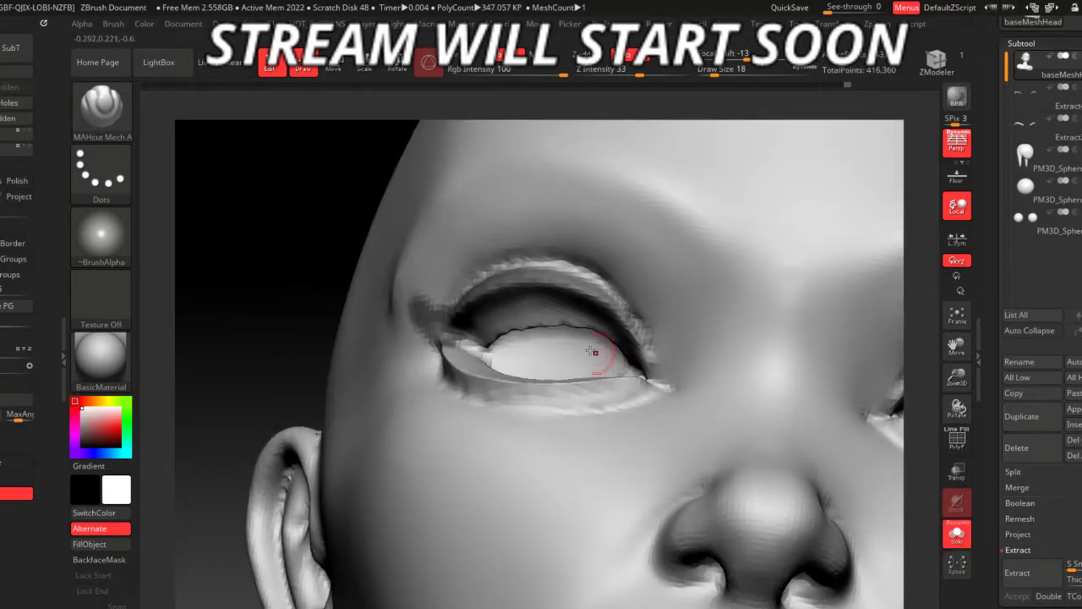
pyautogui.moveTo(258, 186); pyautogui.dragTo(576, 315)
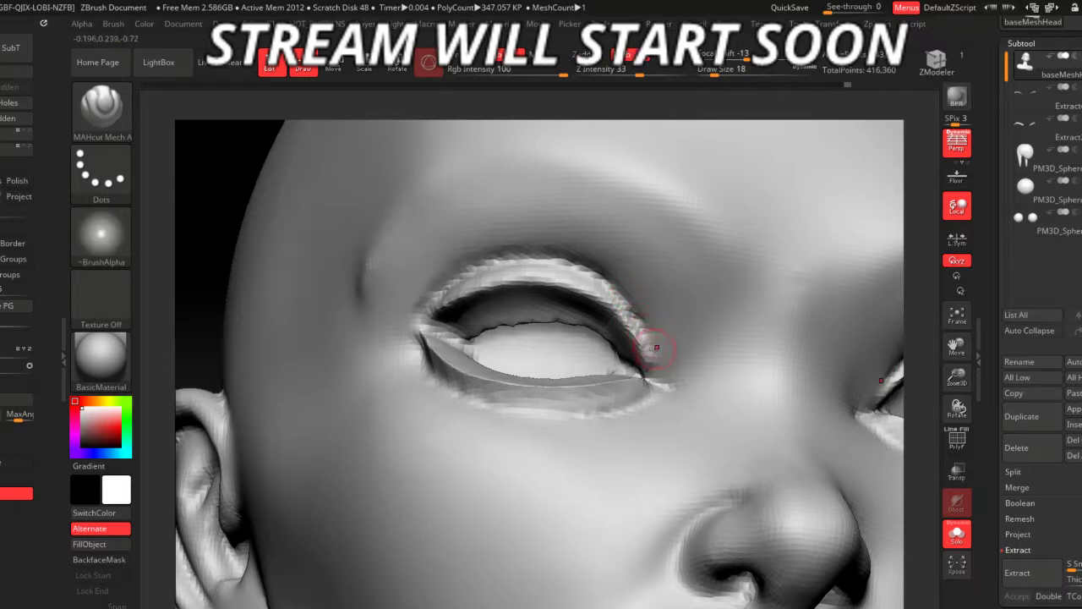
pyautogui.moveTo(639, 324); pyautogui.dragTo(546, 238)
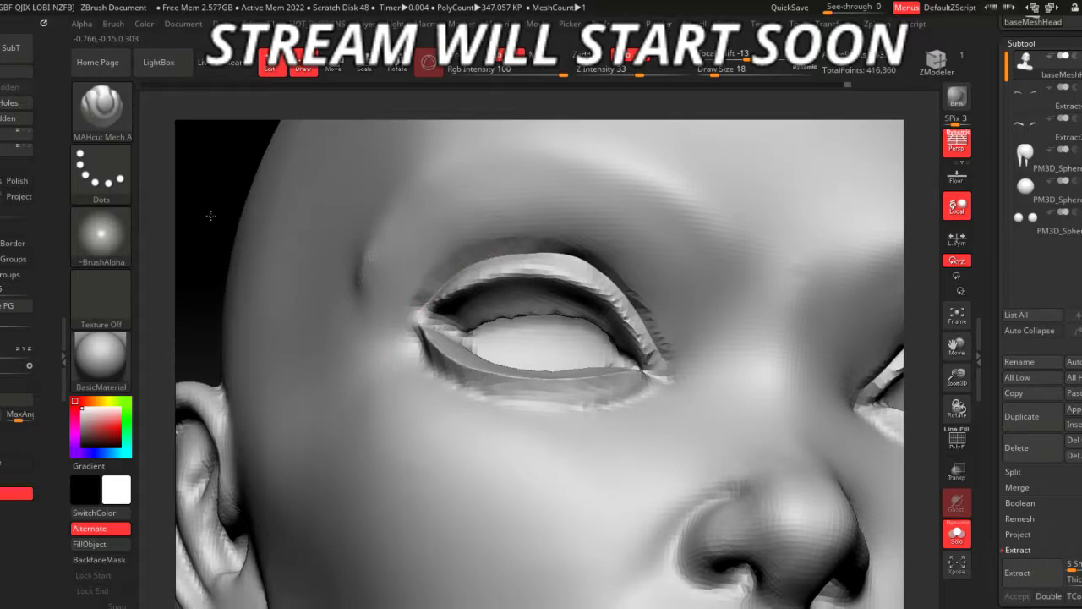
pyautogui.moveTo(259, 295)
pyautogui.keyDown('ctrl'); pyautogui.mouseDown(button='right')
pyautogui.moveTo(368, 396)
pyautogui.moveTo(432, 415)
pyautogui.mouseUp(button='right'); pyautogui.keyUp('ctrl')
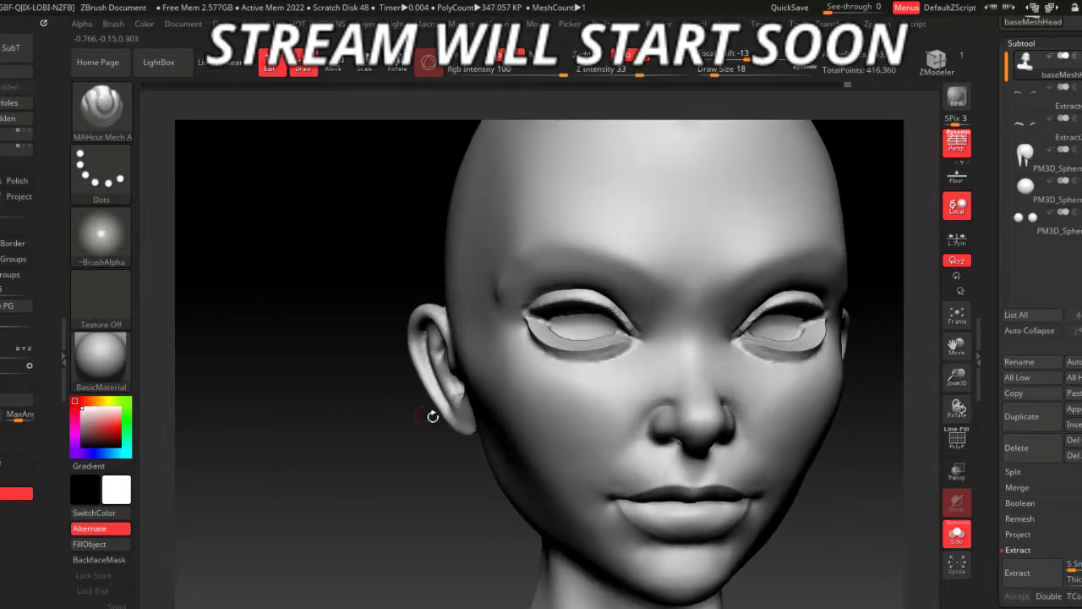
# - Show the hair and eyebrows again and switch to the Move brush (B-M-V)
pyautogui.click(954, 534)
pyautogui.keyDown('ctrl'); pyautogui.moveTo(881, 510); pyautogui.dragTo(856, 523, button='right'); pyautogui.keyUp('ctrl')
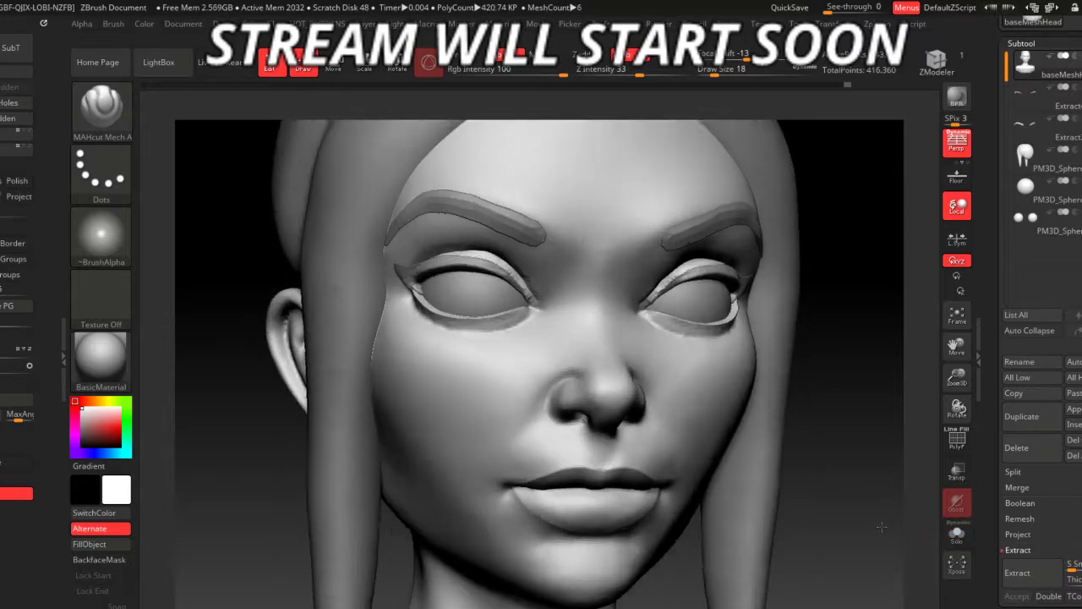
pyautogui.hotkey('ctrl', 'shift', 's')
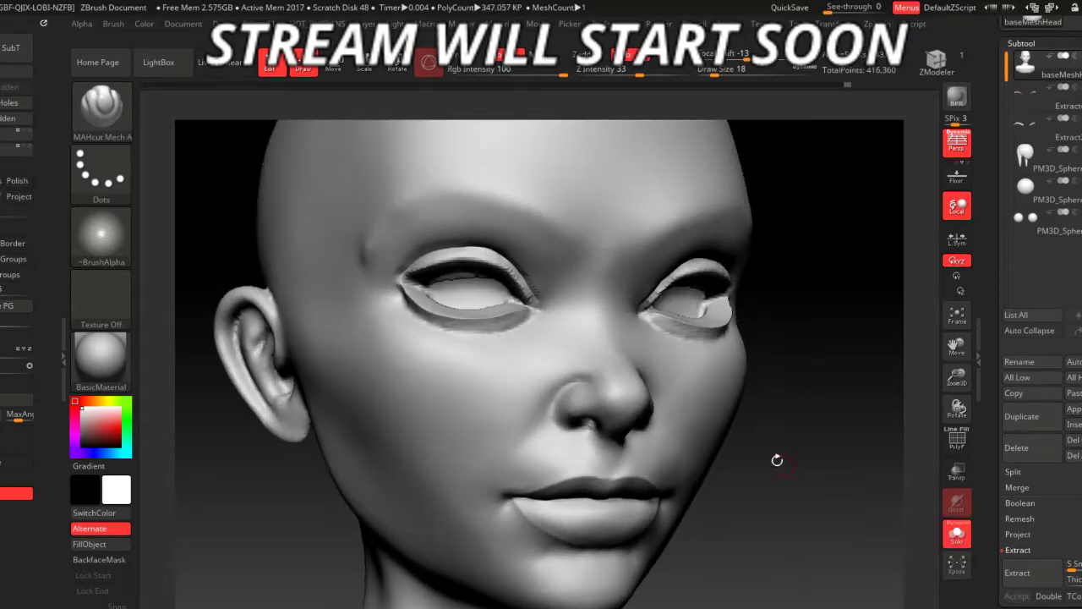
pyautogui.press('b')
pyautogui.press('m')
pyautogui.press('v')
pyautogui.press('space')
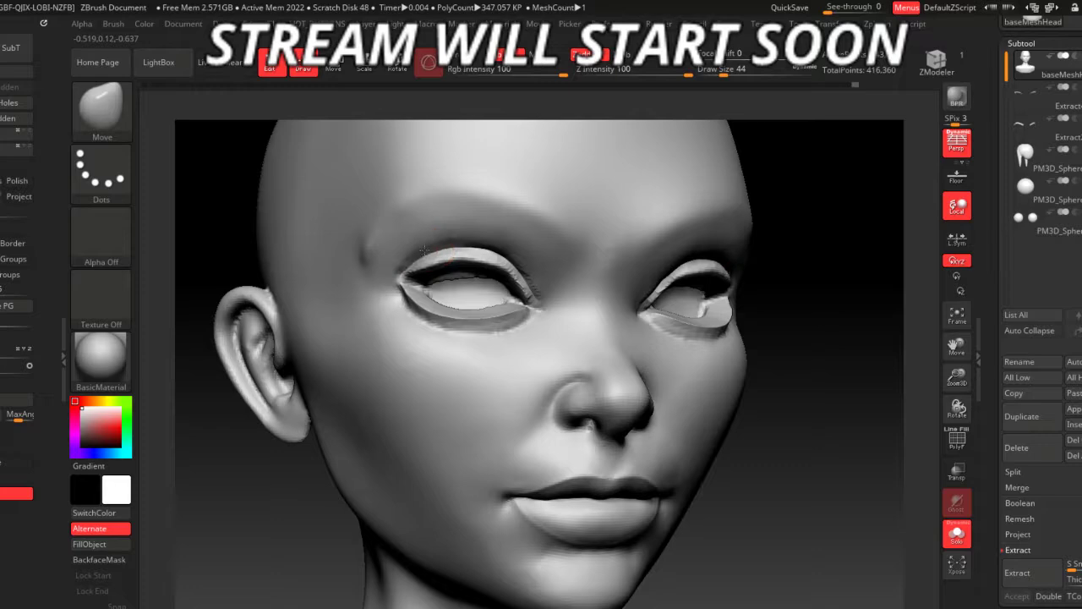
# - Orbit around the head from a low side angle to the left ear and back to front
pyautogui.moveTo(592, 374)
pyautogui.mouseDown(button='right')
pyautogui.moveTo(811, 491)
pyautogui.moveTo(765, 512)
pyautogui.moveTo(735, 440)
pyautogui.mouseUp(button='right')
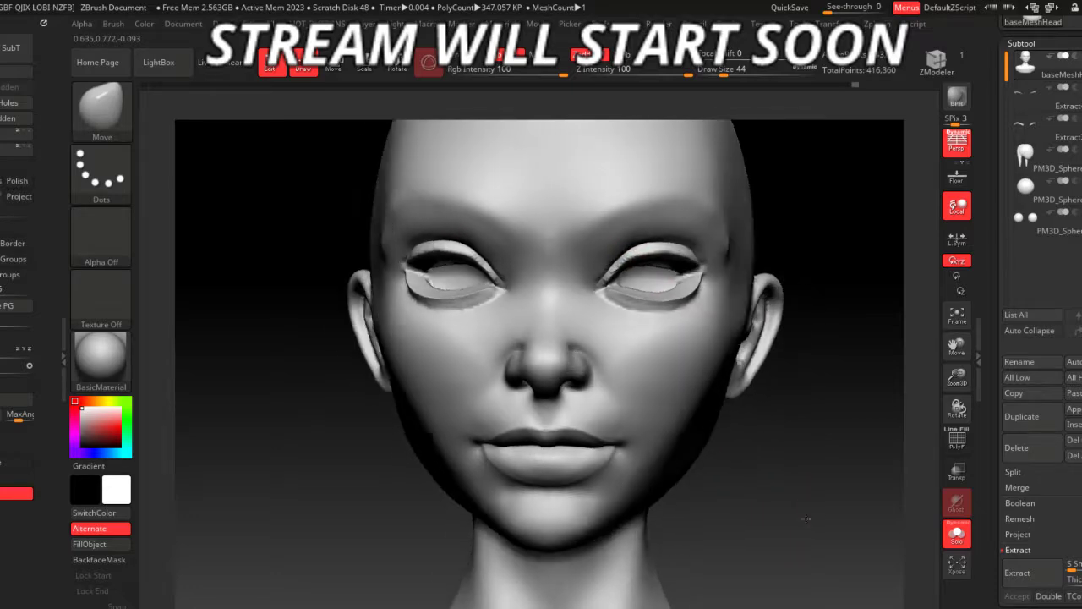
pyautogui.moveTo(645, 261)
pyautogui.mouseDown(button='right')
pyautogui.moveTo(901, 513)
pyautogui.moveTo(1059, 533)
pyautogui.moveTo(1032, 487)
pyautogui.mouseUp(button='right')
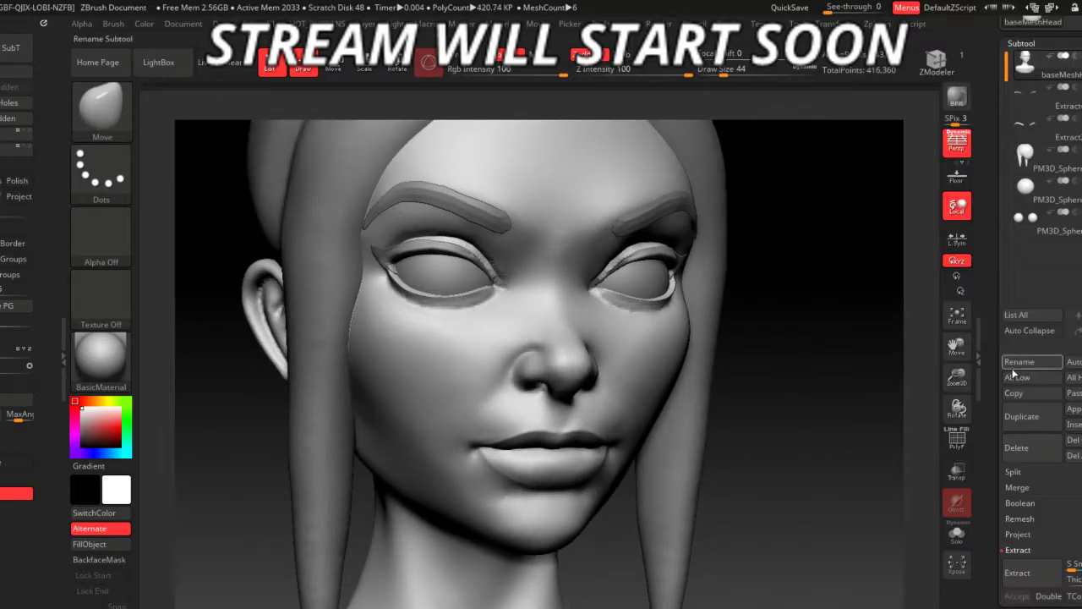
pyautogui.moveTo(906, 310); pyautogui.dragTo(837, 350, button='right')
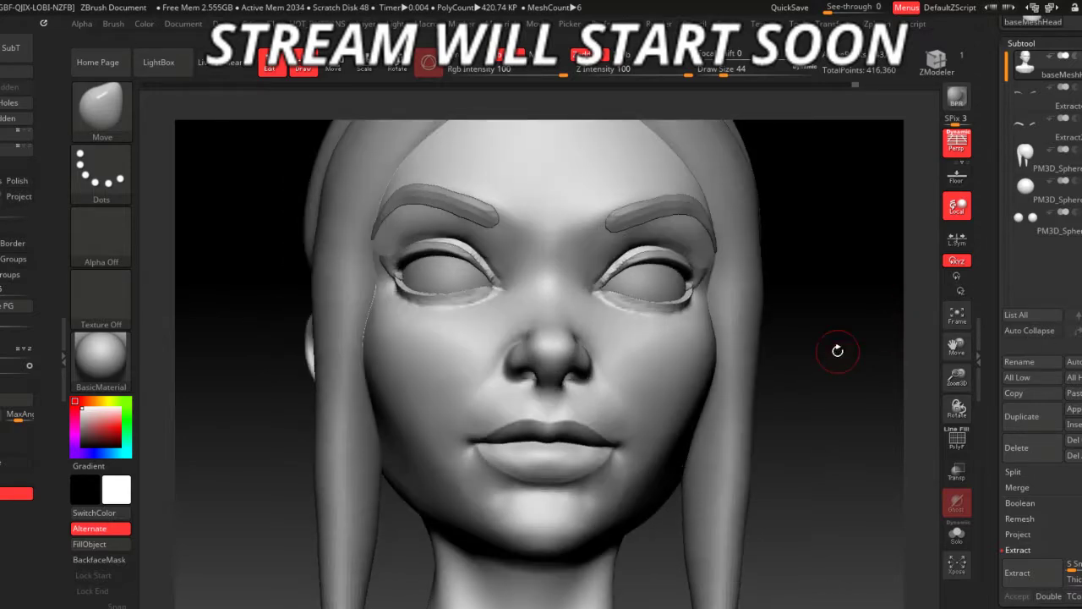
pyautogui.moveTo(852, 389); pyautogui.dragTo(845, 404, button='right')
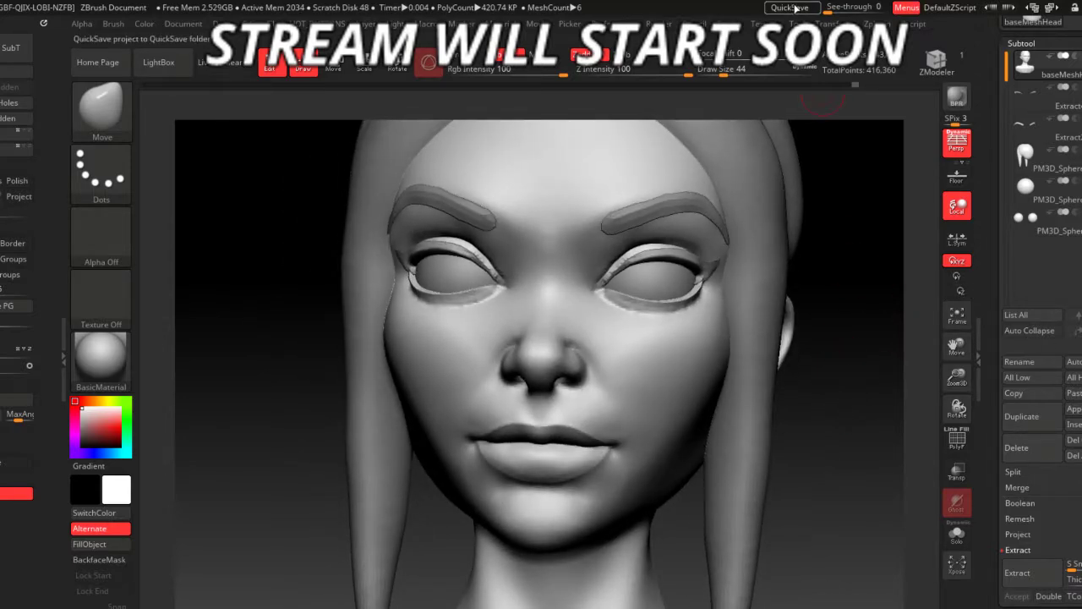
# - Quick-save, duplicate the head, hide hair and eyebrows, and ZRemesh the copy to 532.02 KP
pyautogui.click(790, 7)
pyautogui.click(1020, 416)
pyautogui.moveTo(1036, 99)
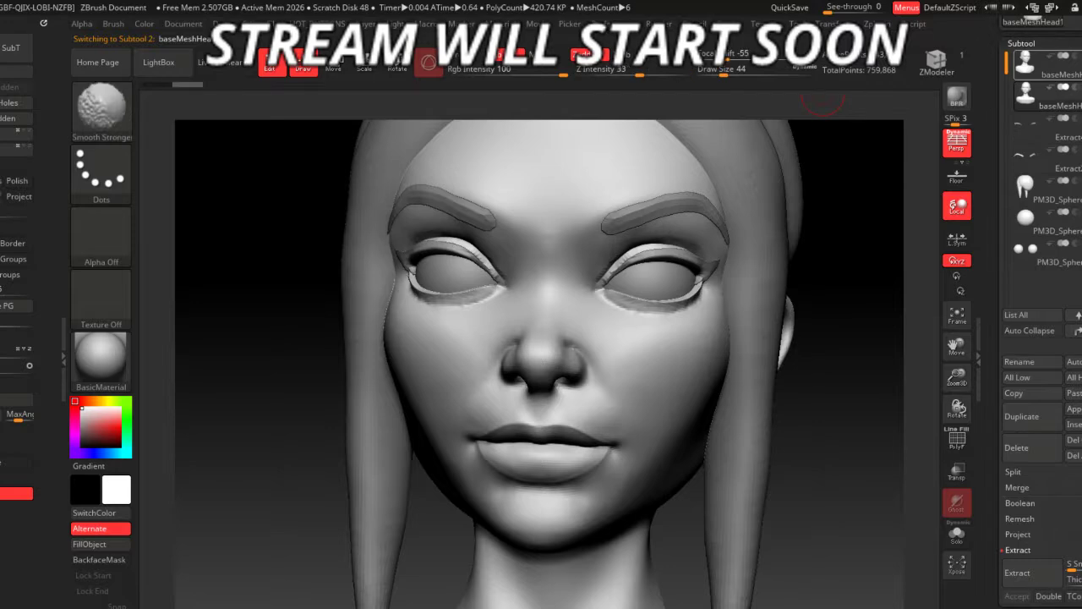
pyautogui.keyDown('shift'); pyautogui.click(1063, 55); pyautogui.keyUp('shift')
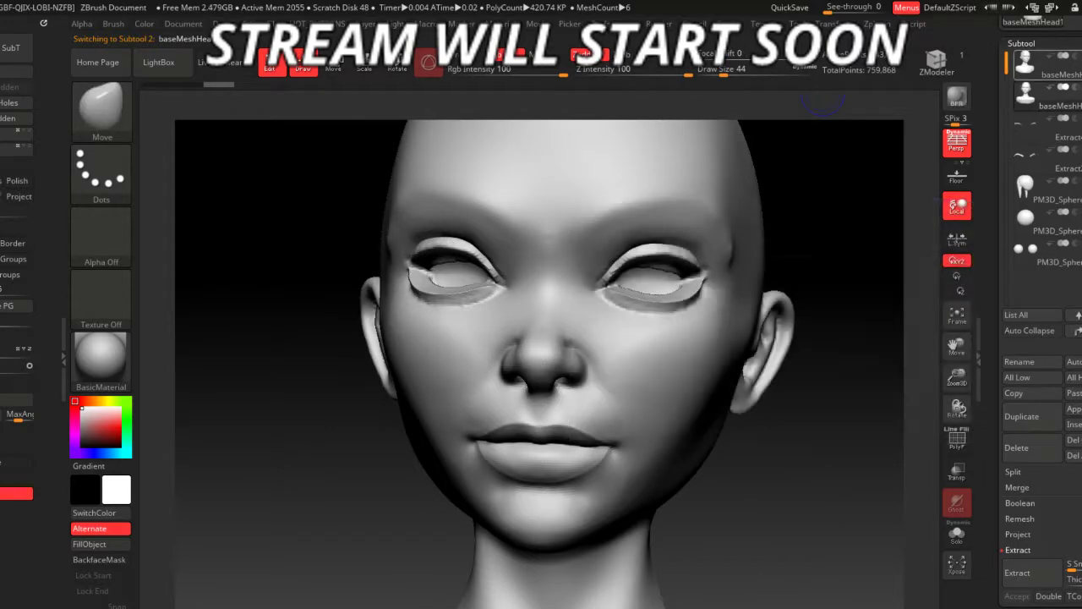
pyautogui.click(1041, 73)
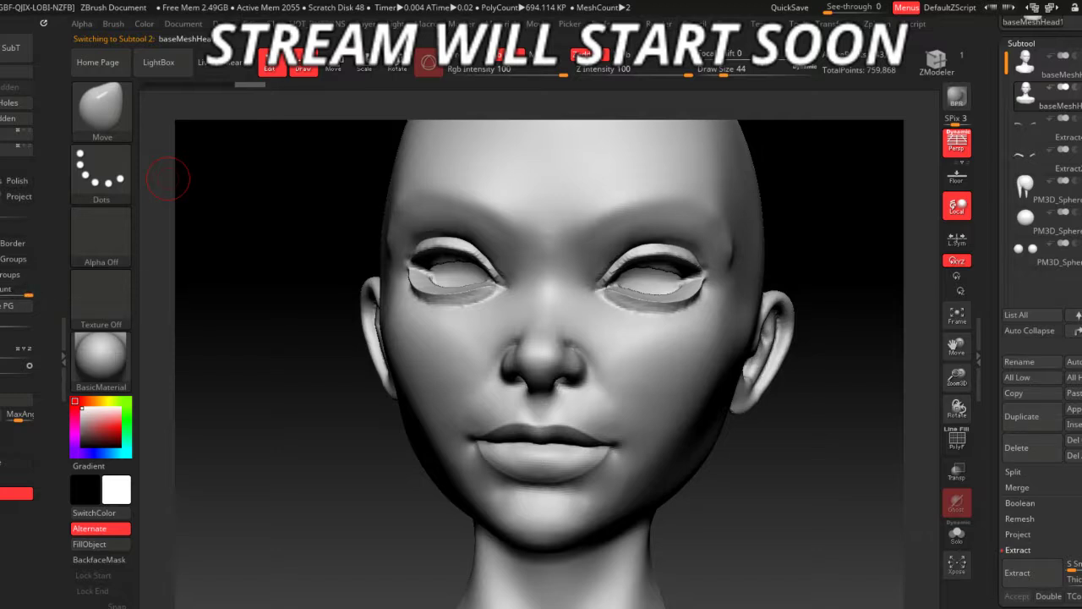
pyautogui.hotkey('ctrl', 'shift', 'r')
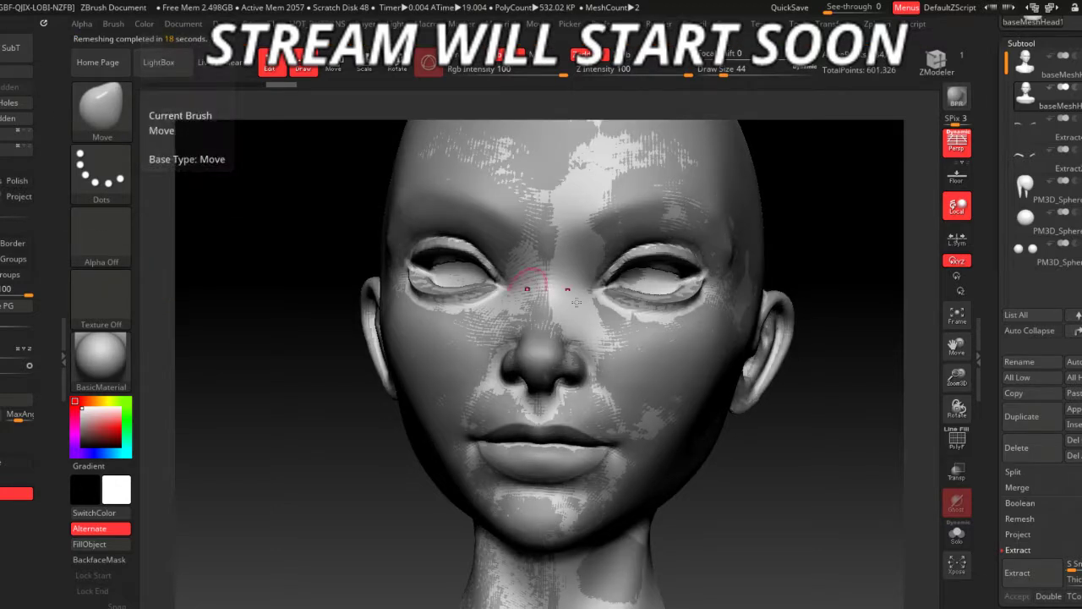
# - Project the original head's sculpted detail onto the remeshed copy with ProjectAll
pyautogui.click(1015, 537)
pyautogui.click(1015, 554)
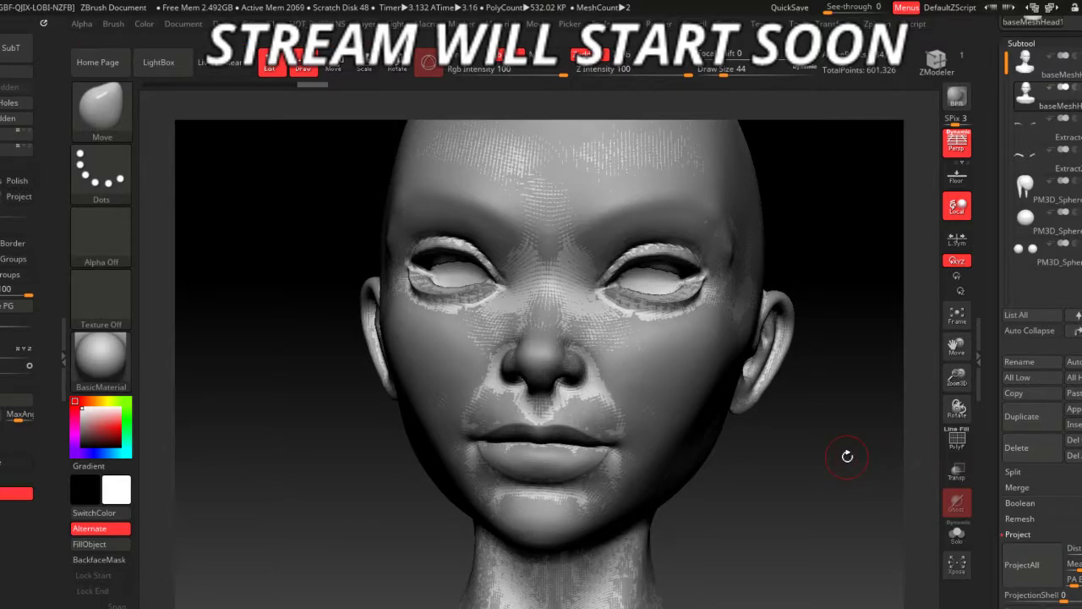
pyautogui.click(964, 536)
pyautogui.moveTo(926, 541); pyautogui.dragTo(929, 528)
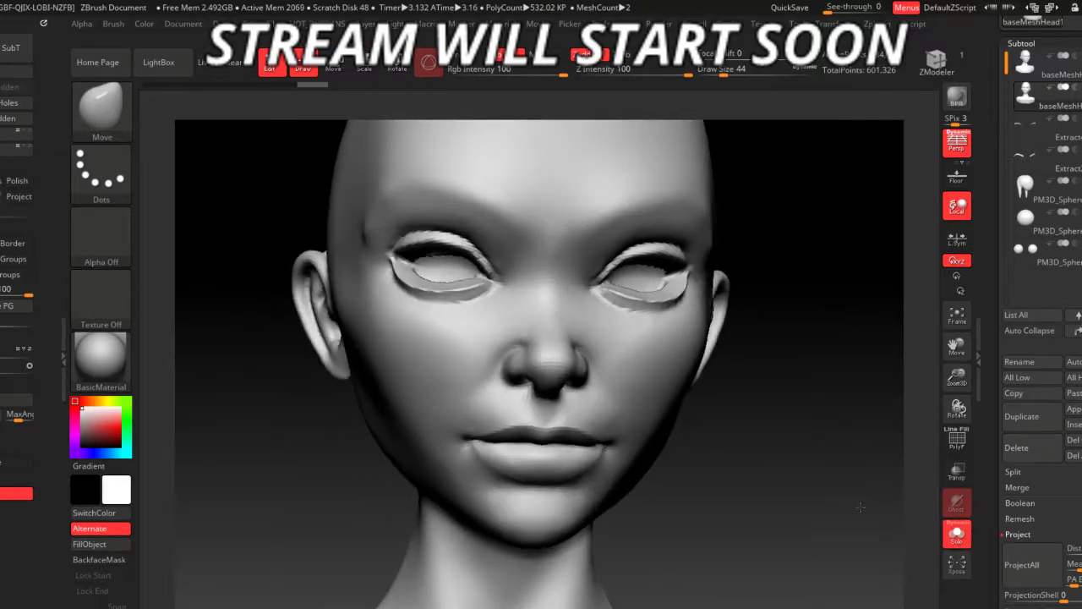
pyautogui.click(956, 533)
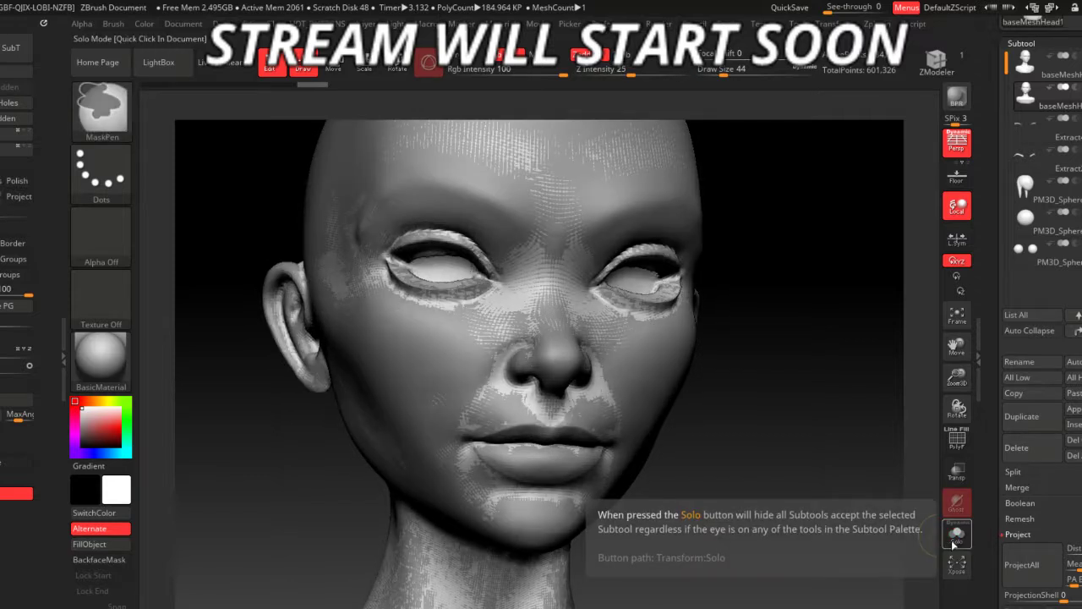
pyautogui.click(1020, 583)
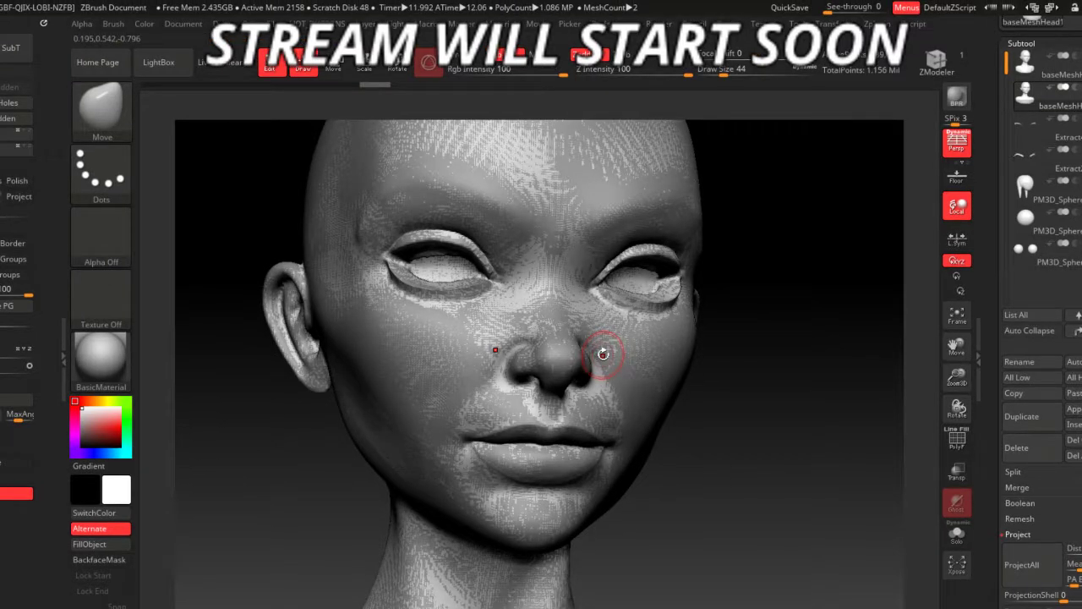
# - Select and delete the original head subtool
pyautogui.click(1023, 67)
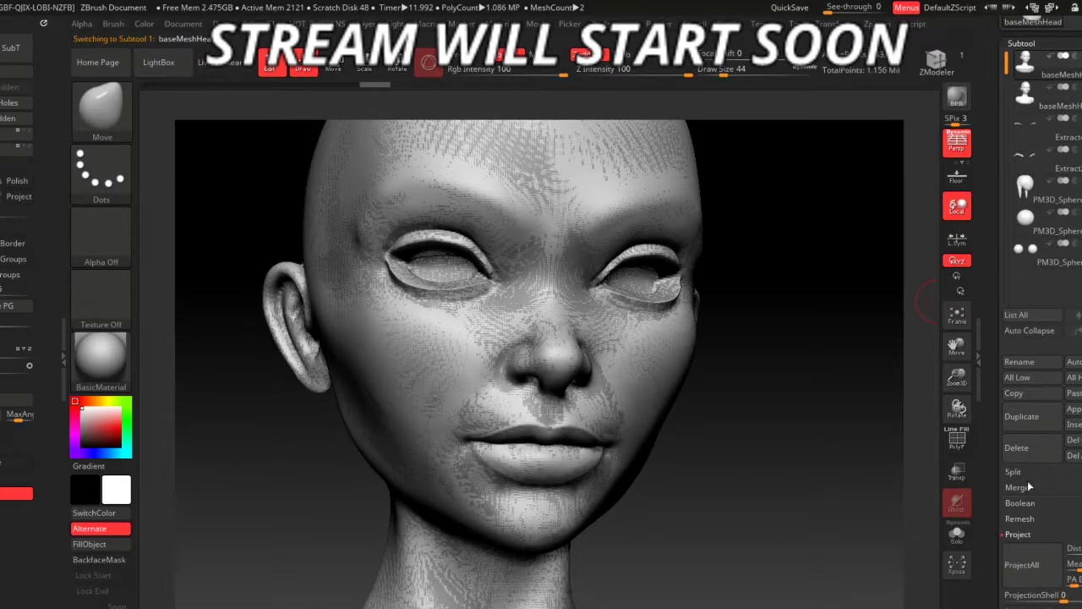
pyautogui.click(1016, 448)
pyautogui.click(908, 481)
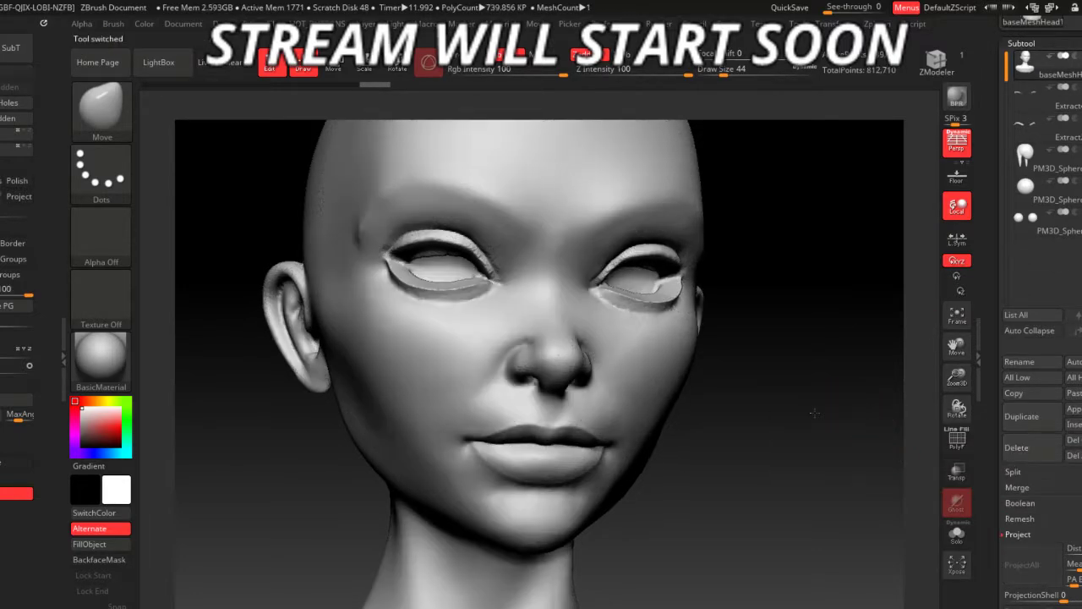
# - Set the brush size to 167 and orbit the bust, ending close on the eyes, brows and nose
pyautogui.moveTo(906, 478); pyautogui.dragTo(792, 459)
pyautogui.press('space')
pyautogui.moveTo(469, 397); pyautogui.dragTo(490, 397)
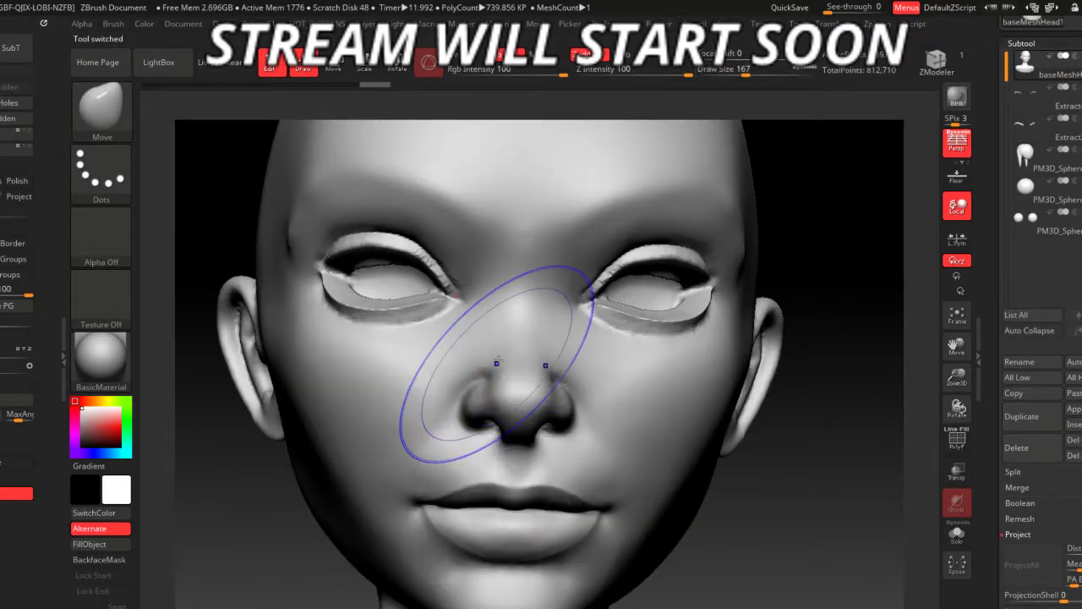
pyautogui.moveTo(254, 474)
pyautogui.keyDown('shift'); pyautogui.mouseDown()
pyautogui.moveTo(858, 520)
pyautogui.moveTo(519, 519)
pyautogui.mouseUp(); pyautogui.keyUp('shift')
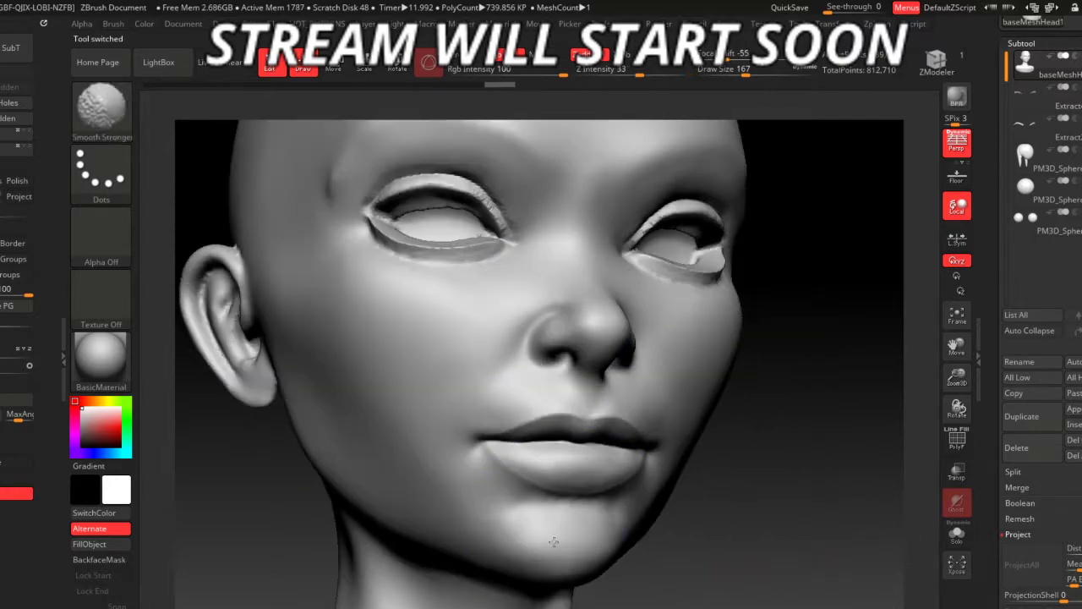
pyautogui.moveTo(809, 563); pyautogui.dragTo(619, 209)
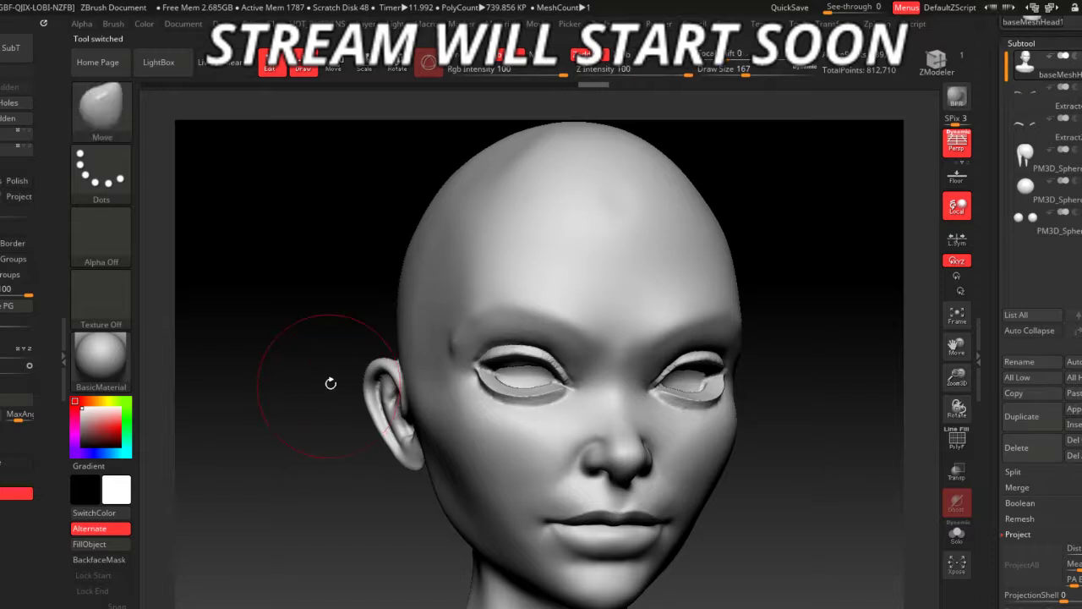
pyautogui.moveTo(327, 309); pyautogui.dragTo(363, 398)
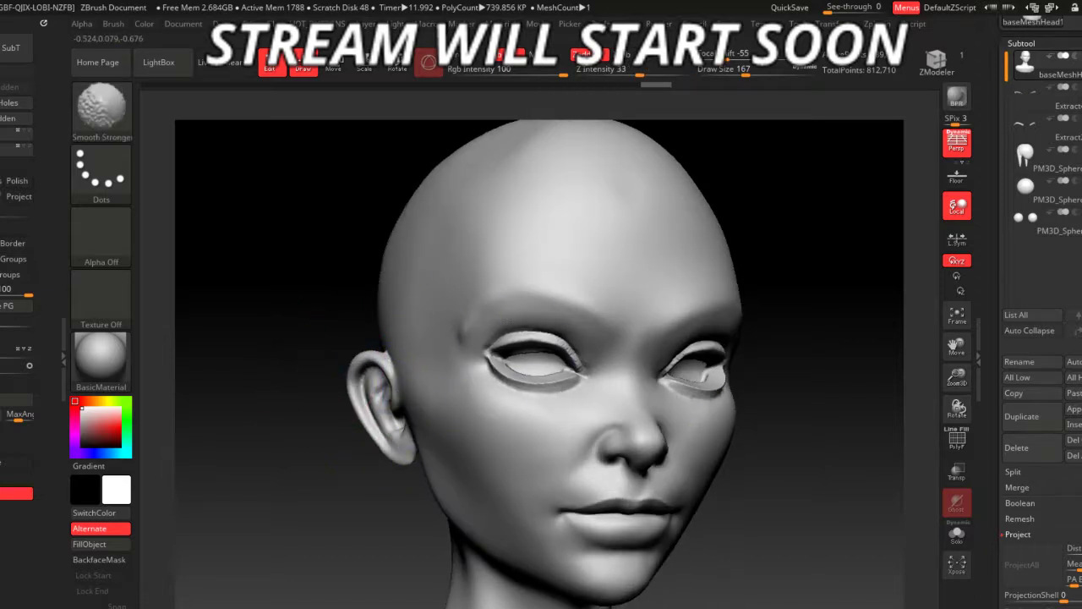
pyautogui.scroll(3, 510, 414)
pyautogui.scroll(2, 511, 415)
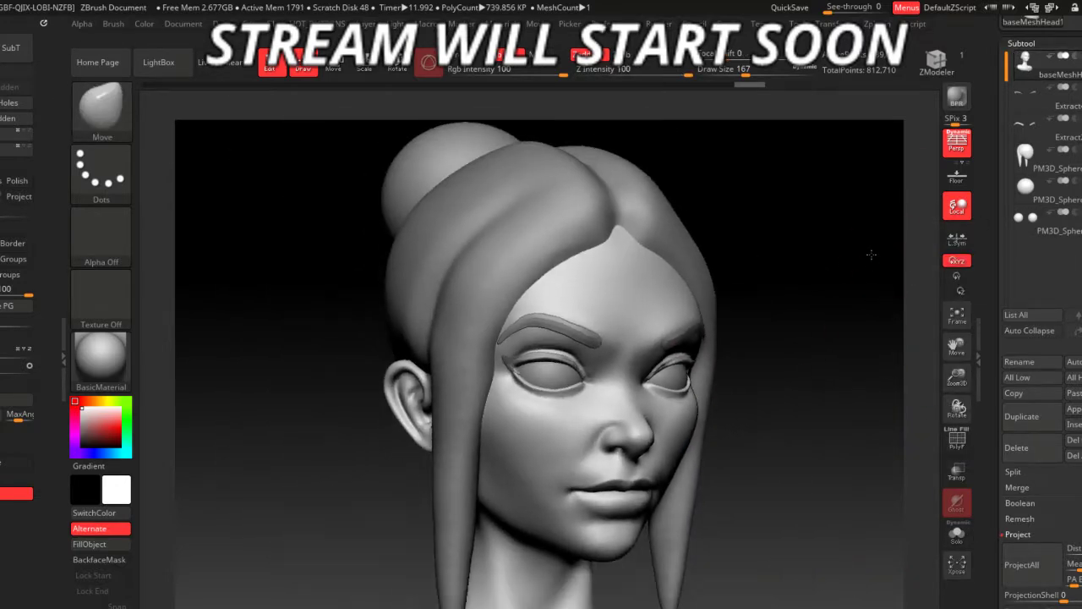
pyautogui.moveTo(871, 253)
pyautogui.mouseDown()
pyautogui.moveTo(857, 367)
pyautogui.moveTo(797, 345)
pyautogui.moveTo(874, 387)
pyautogui.moveTo(817, 427)
pyautogui.mouseUp()
pyautogui.moveTo(420, 383)
pyautogui.mouseDown()
pyautogui.moveTo(374, 387)
pyautogui.moveTo(842, 350)
pyautogui.moveTo(736, 335)
pyautogui.moveTo(737, 311)
pyautogui.mouseUp()
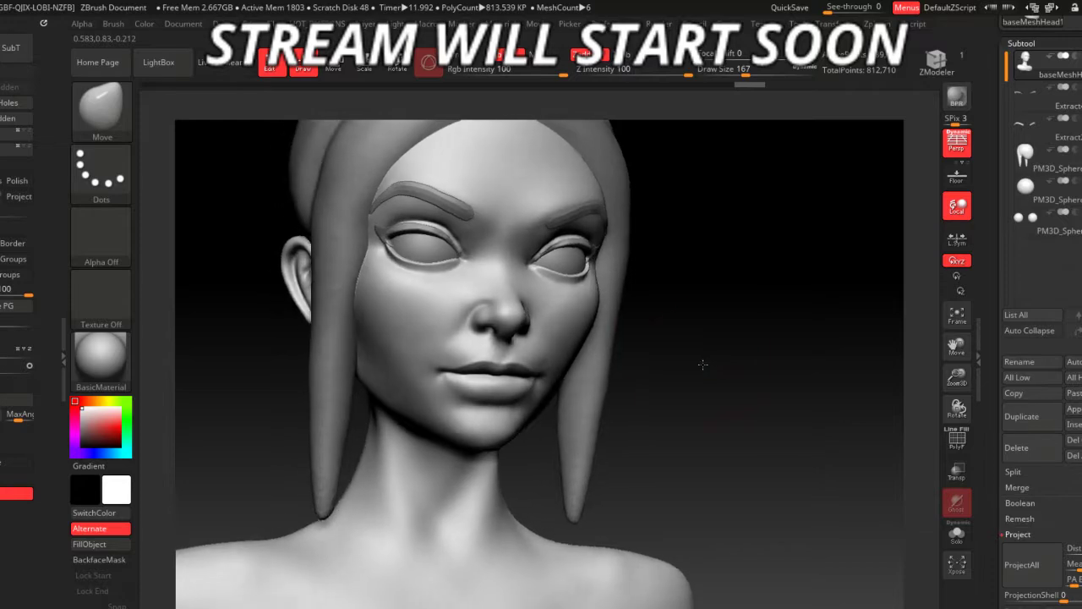
pyautogui.keyDown('alt'); pyautogui.moveTo(717, 364); pyautogui.dragTo(452, 249); pyautogui.keyUp('alt')
# - Make the eyelid extract Extract4 active and set the brush size to 31
pyautogui.keyDown('alt'); pyautogui.click(452, 249); pyautogui.keyUp('alt')
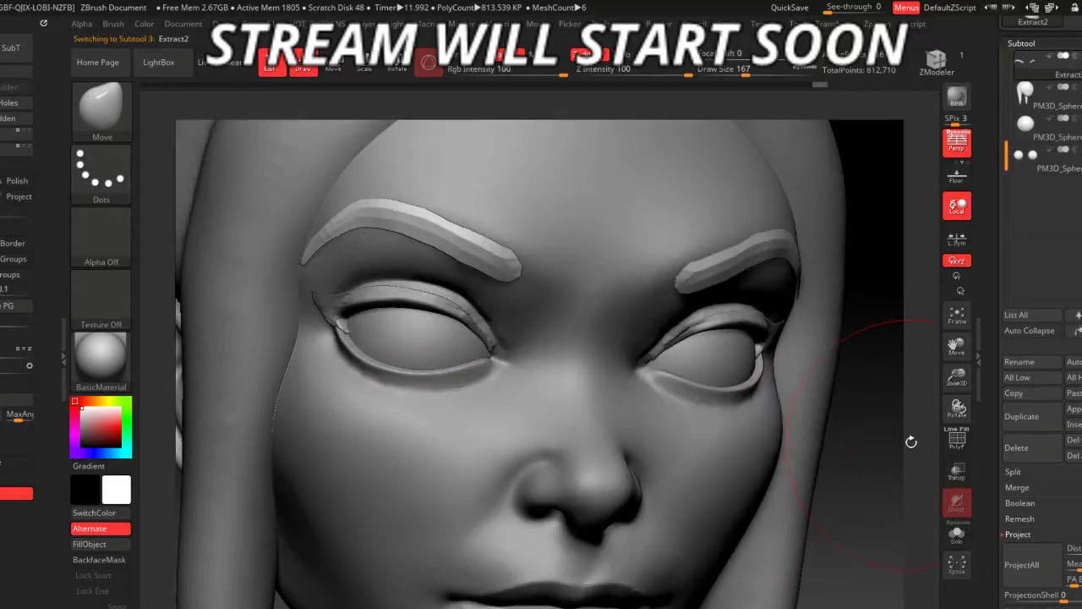
pyautogui.moveTo(910, 440)
pyautogui.mouseDown()
pyautogui.moveTo(886, 406)
pyautogui.moveTo(891, 425)
pyautogui.moveTo(854, 418)
pyautogui.mouseUp()
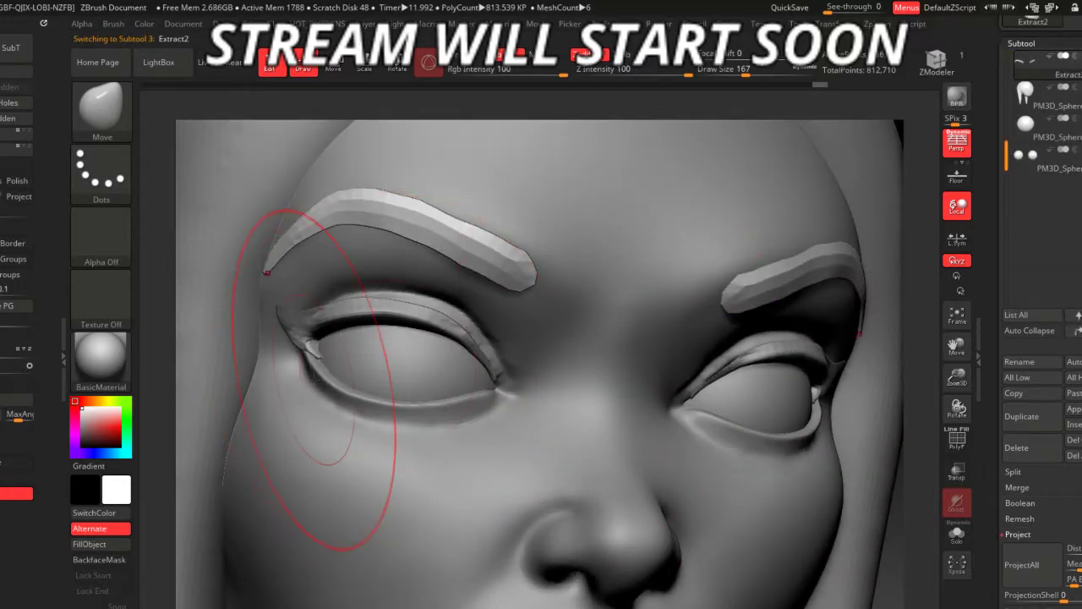
pyautogui.keyDown('alt'); pyautogui.click(406, 222); pyautogui.keyUp('alt')
pyautogui.press('space')
pyautogui.moveTo(431, 322); pyautogui.dragTo(398, 322)
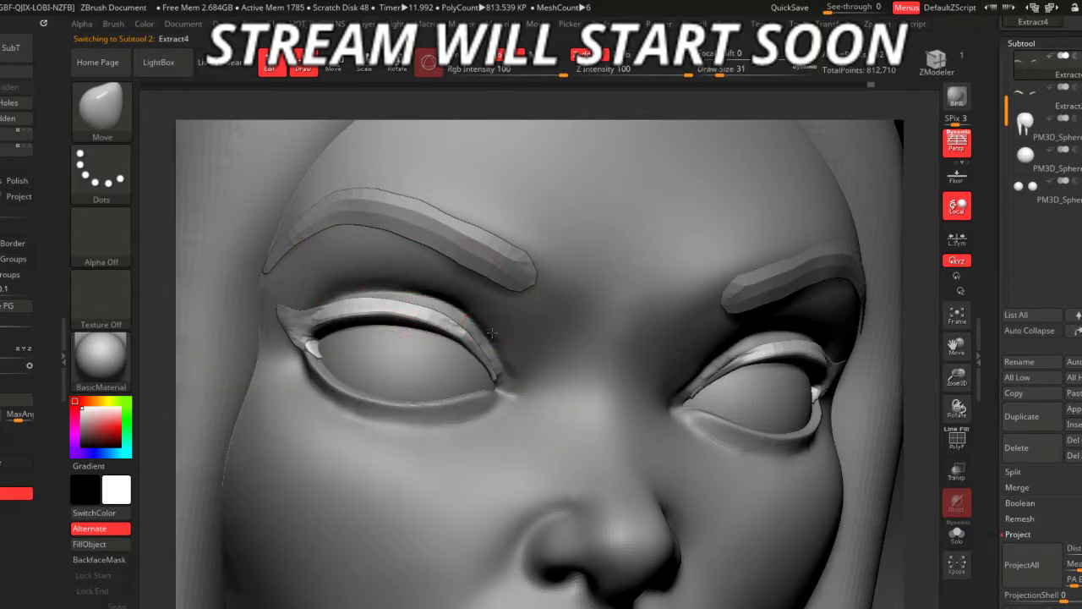
pyautogui.moveTo(898, 574); pyautogui.dragTo(472, 414)
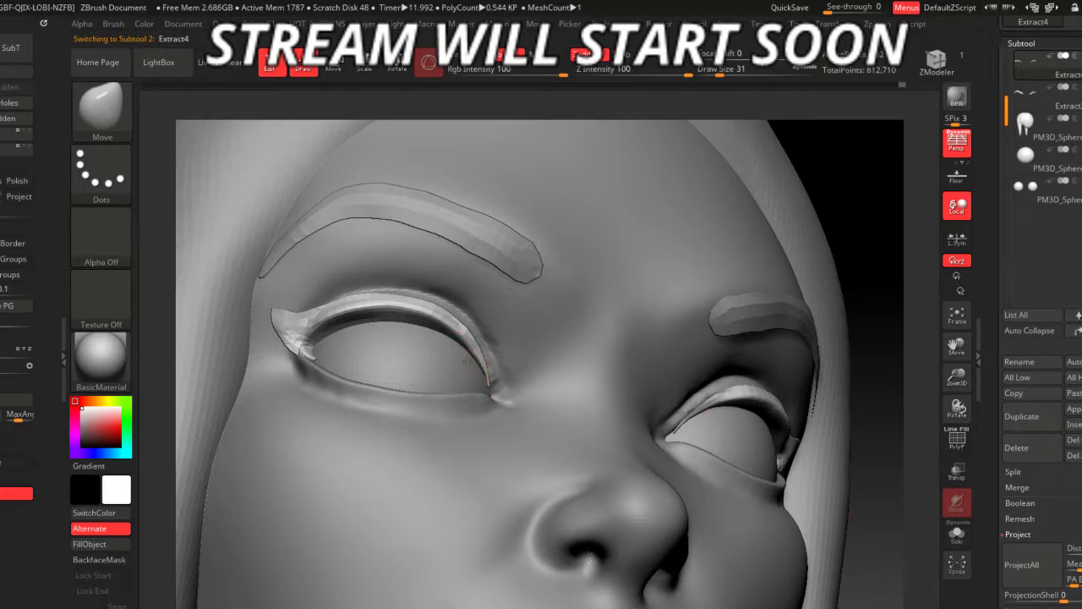
# - Select baseMeshHead1 and show it on its own with Solo
pyautogui.moveTo(930, 423)
pyautogui.mouseDown()
pyautogui.moveTo(908, 307)
pyautogui.moveTo(866, 382)
pyautogui.moveTo(875, 420)
pyautogui.moveTo(777, 447)
pyautogui.mouseUp()
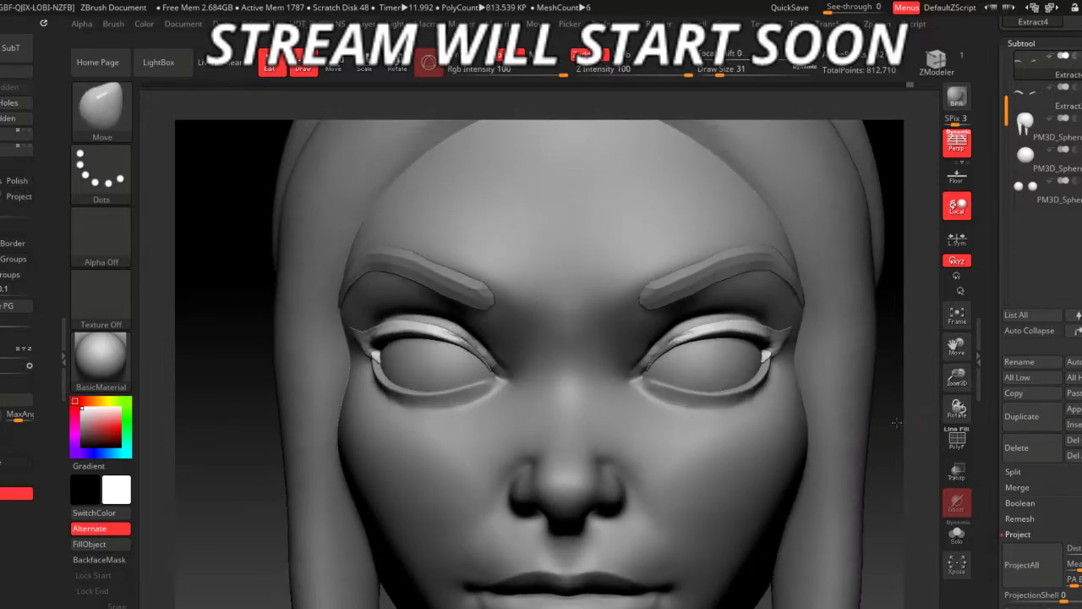
pyautogui.keyDown('alt'); pyautogui.click(777, 446); pyautogui.keyUp('alt')
pyautogui.click(956, 532)
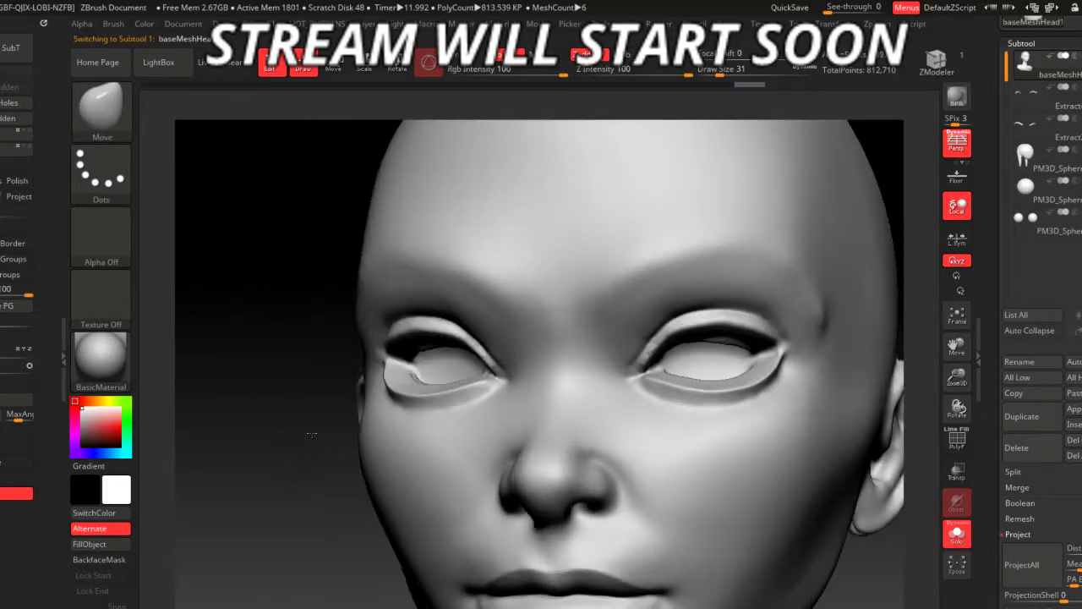
# - Build up and smooth the brow area around the eye with ClayBuildup and Smooth at size 49
pyautogui.moveTo(841, 516)
pyautogui.mouseDown()
pyautogui.moveTo(293, 321)
pyautogui.moveTo(259, 343)
pyautogui.moveTo(392, 316)
pyautogui.moveTo(359, 323)
pyautogui.mouseUp()
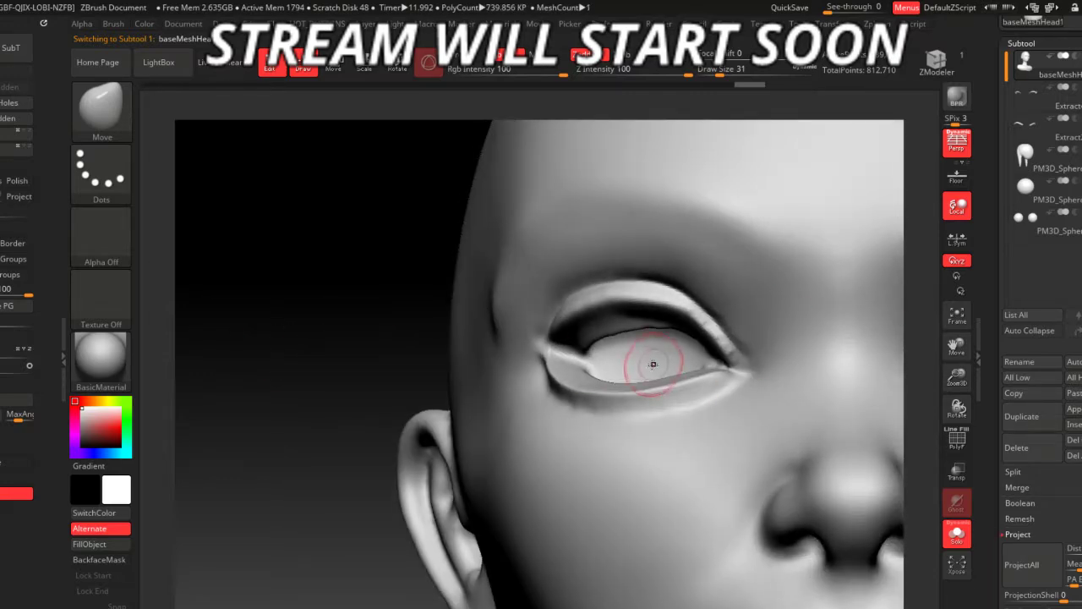
pyautogui.press('b')
pyautogui.press('c')
pyautogui.press('b')
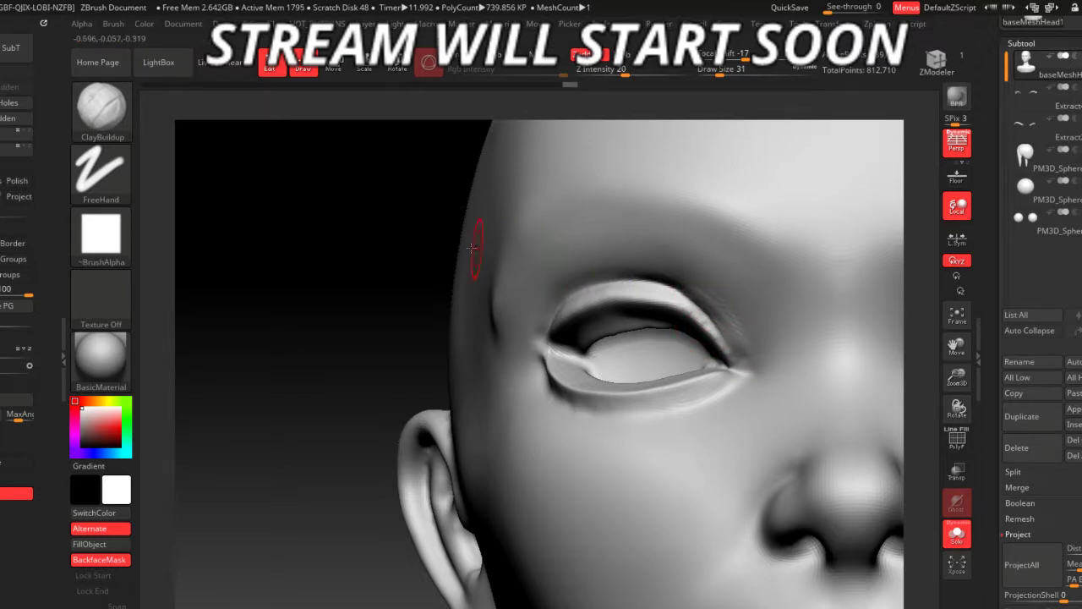
pyautogui.moveTo(411, 249); pyautogui.dragTo(628, 282)
pyautogui.press('shift')
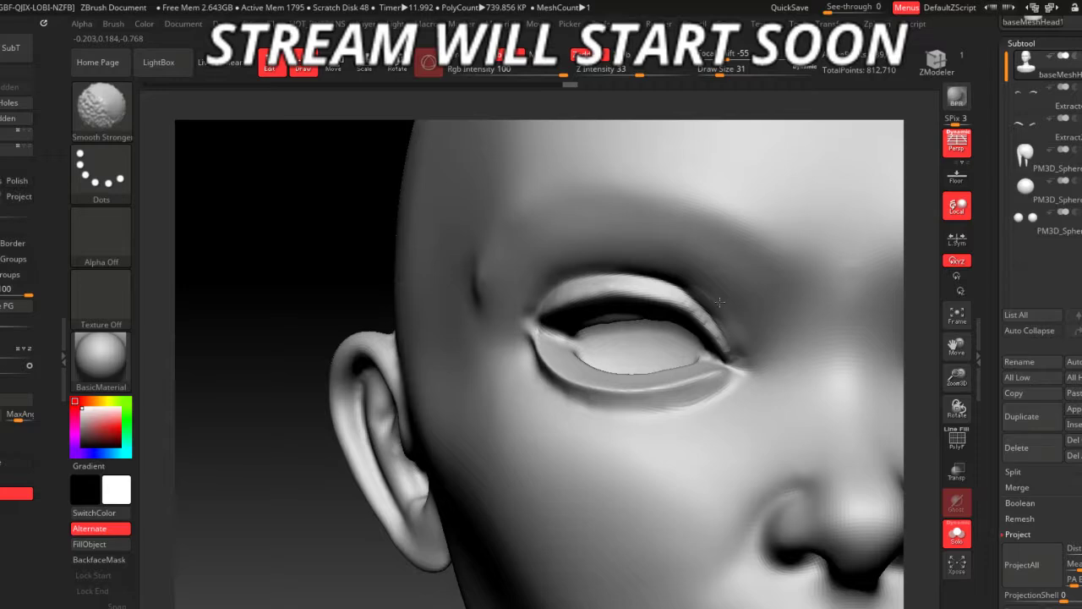
pyautogui.moveTo(360, 246); pyautogui.dragTo(375, 177)
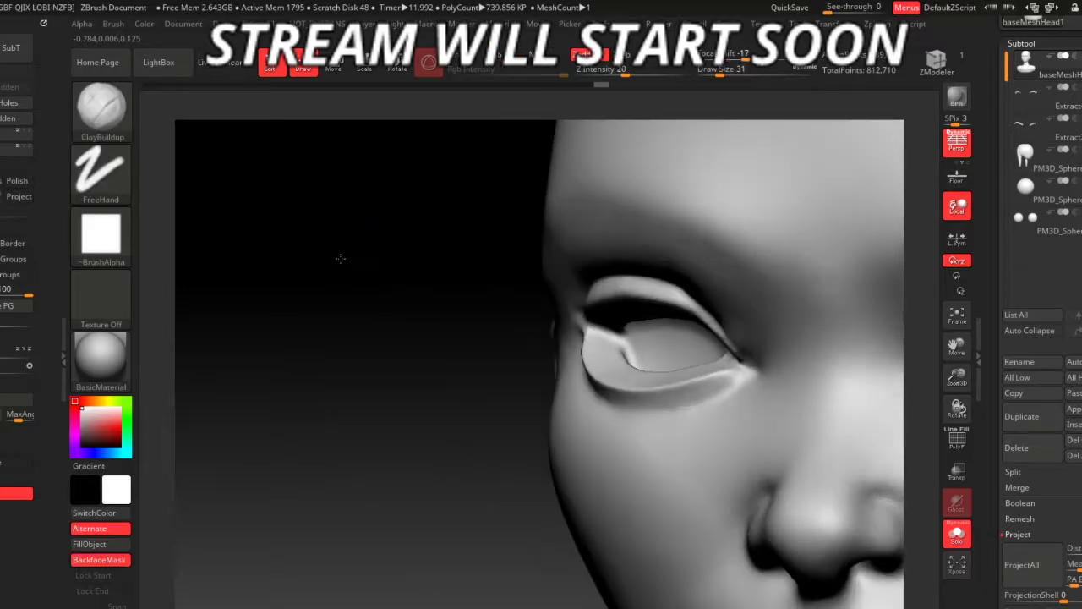
pyautogui.press('space')
pyautogui.moveTo(684, 259); pyautogui.dragTo(718, 253)
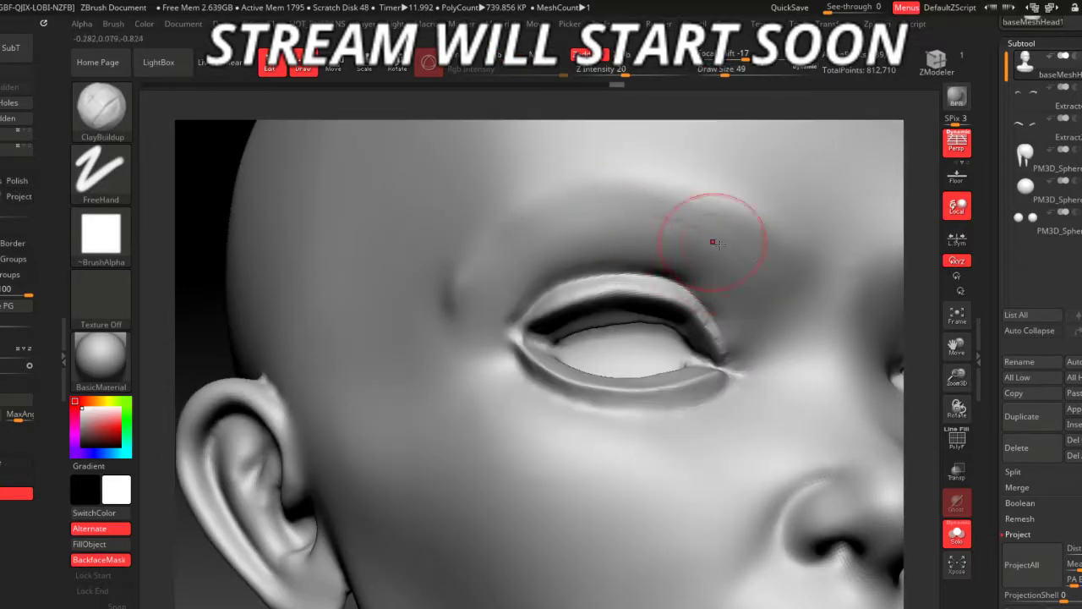
pyautogui.press('shift')
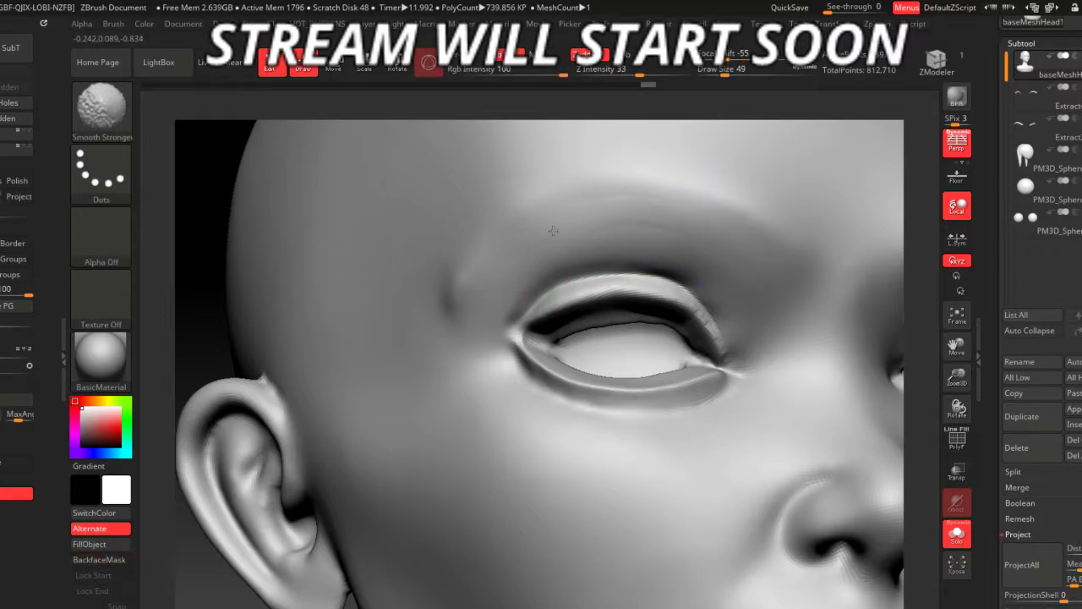
pyautogui.moveTo(222, 295); pyautogui.dragTo(383, 342)
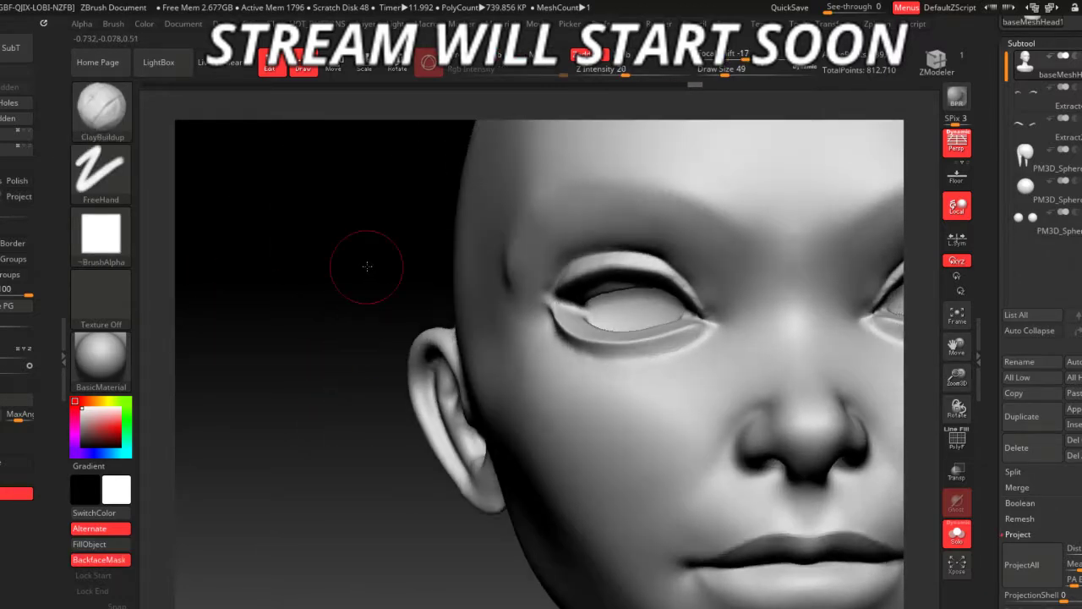
pyautogui.moveTo(383, 341); pyautogui.dragTo(362, 259)
# - Reshape the eye area with the Move brush
pyautogui.press('b')
pyautogui.press('m')
pyautogui.press('v')
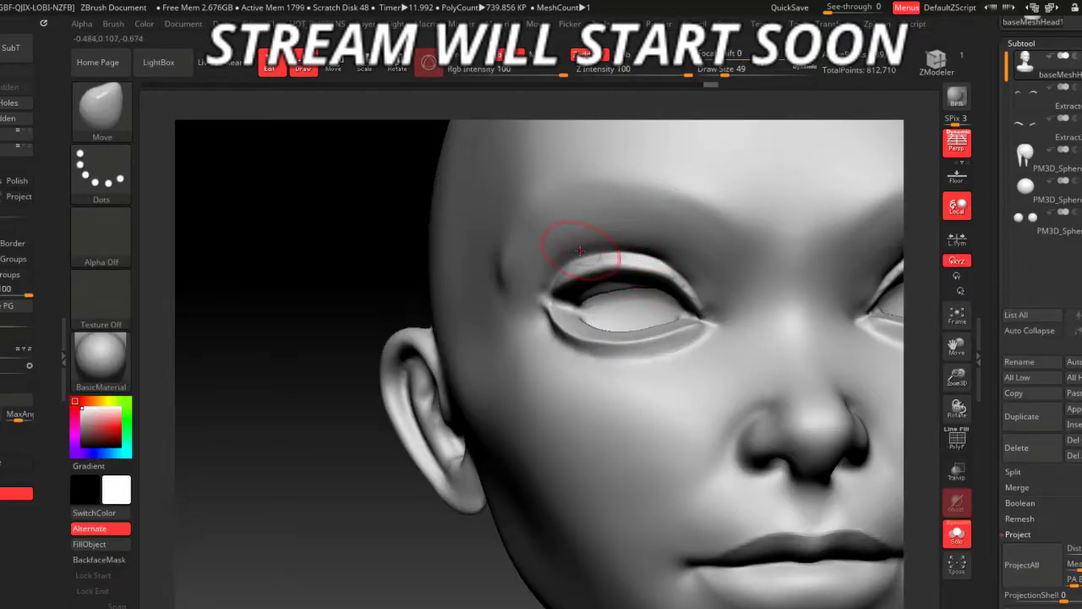
pyautogui.moveTo(410, 274); pyautogui.dragTo(558, 250)
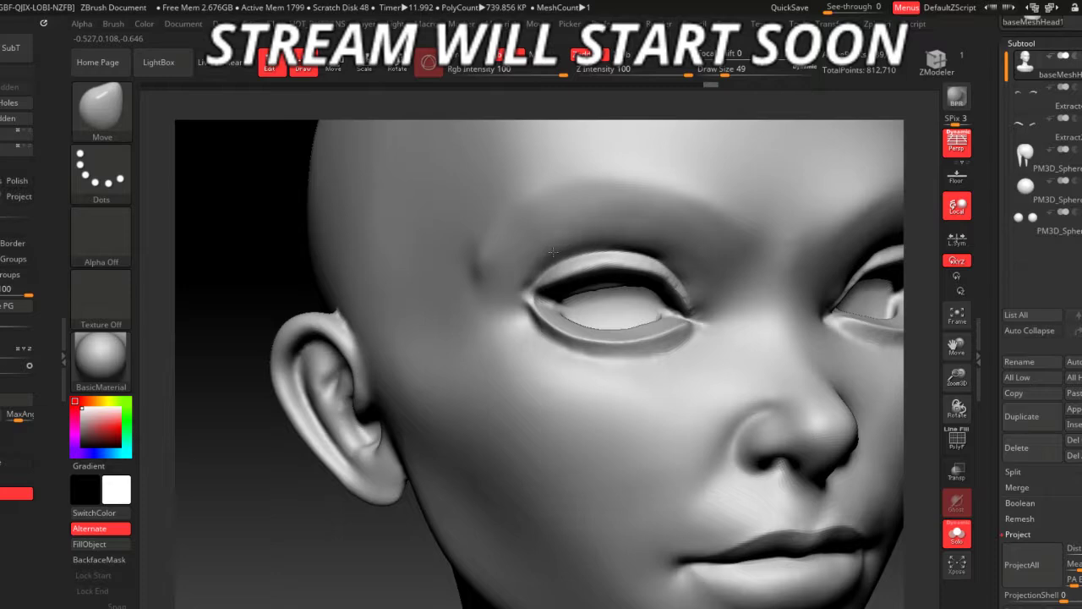
pyautogui.moveTo(329, 249); pyautogui.dragTo(338, 272)
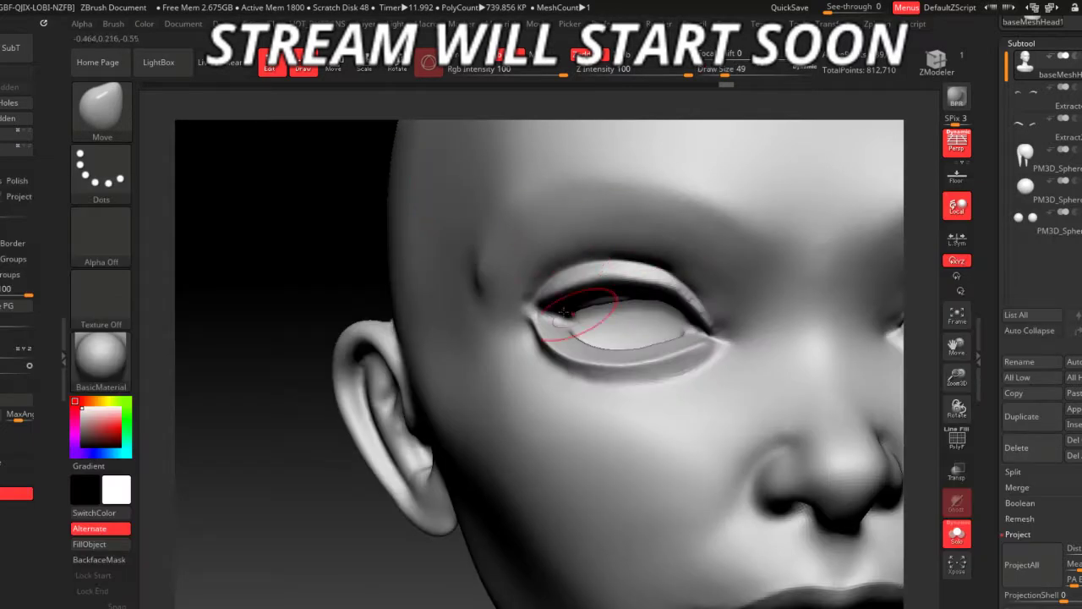
# - Carve the upper eyelid rim with DamStandard at size 22, with LazyMouse turned on
pyautogui.press('b')
pyautogui.press('d')
pyautogui.press('s')
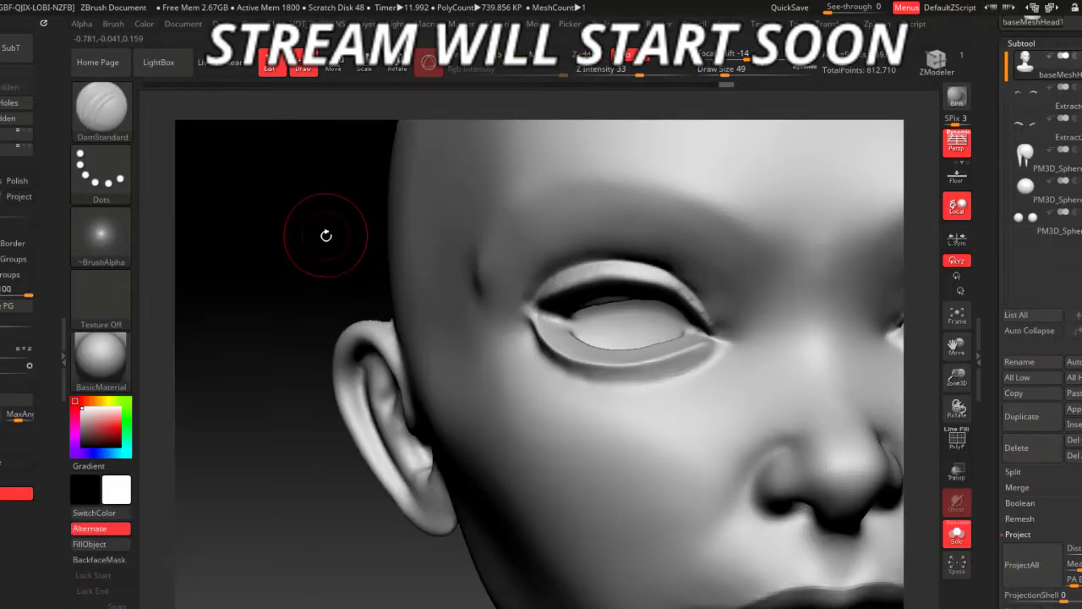
pyautogui.moveTo(326, 234)
pyautogui.mouseDown()
pyautogui.moveTo(331, 183)
pyautogui.moveTo(433, 234)
pyautogui.mouseUp()
pyautogui.press('space')
pyautogui.moveTo(765, 333); pyautogui.dragTo(742, 333)
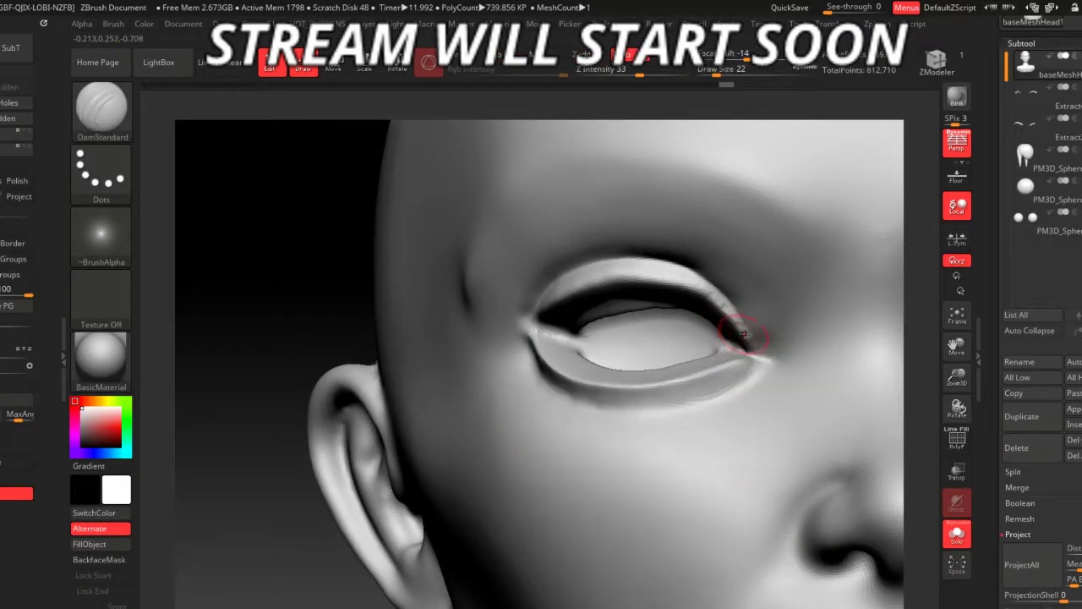
pyautogui.click(744, 24)
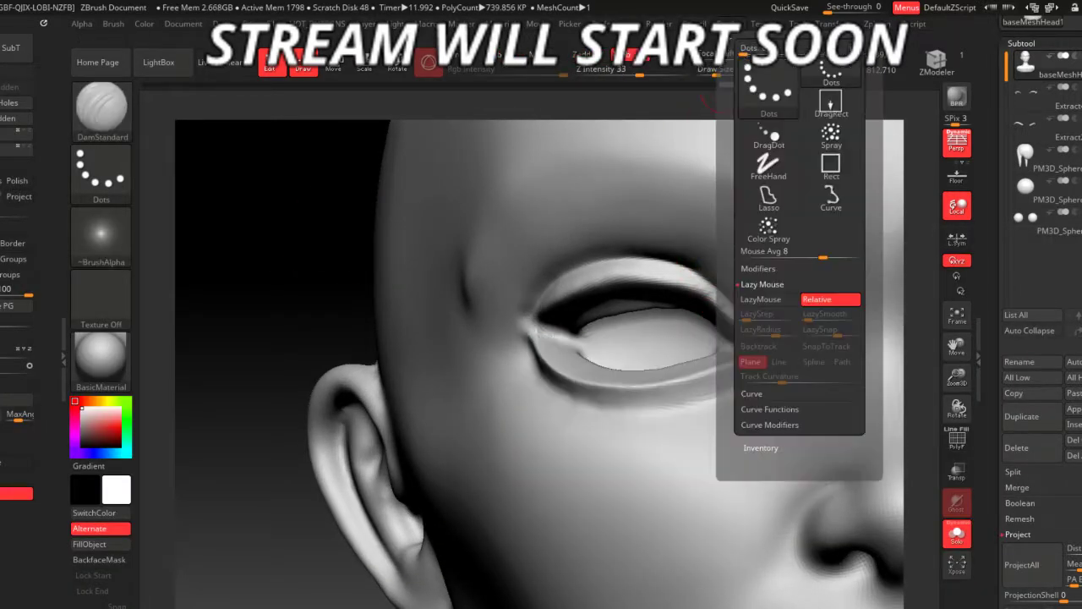
pyautogui.click(760, 299)
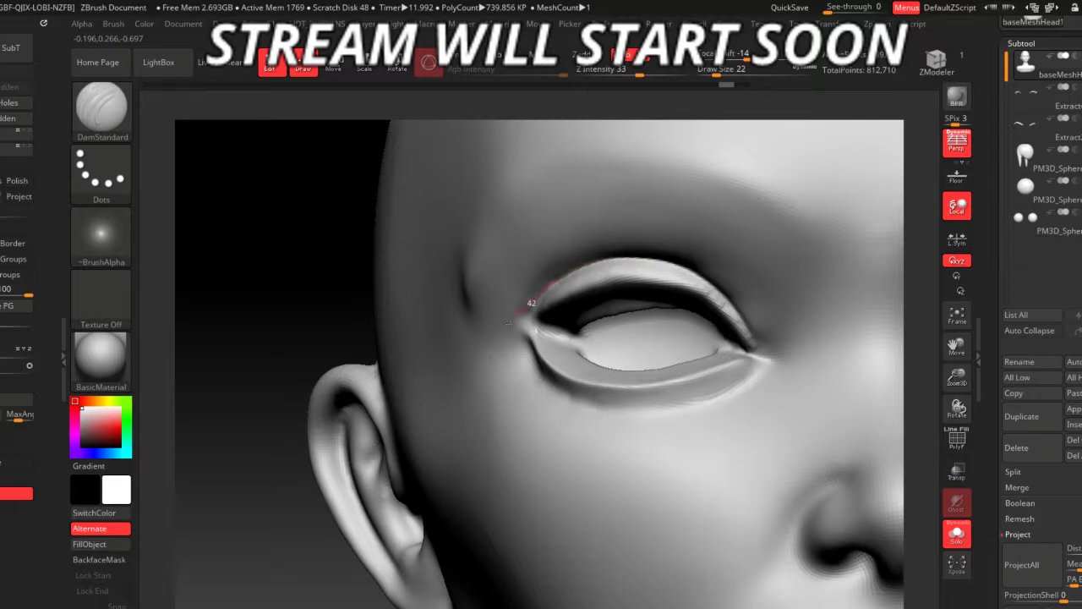
pyautogui.keyDown('ctrl'); pyautogui.moveTo(526, 321); pyautogui.dragTo(460, 364, button='right'); pyautogui.keyUp('ctrl')
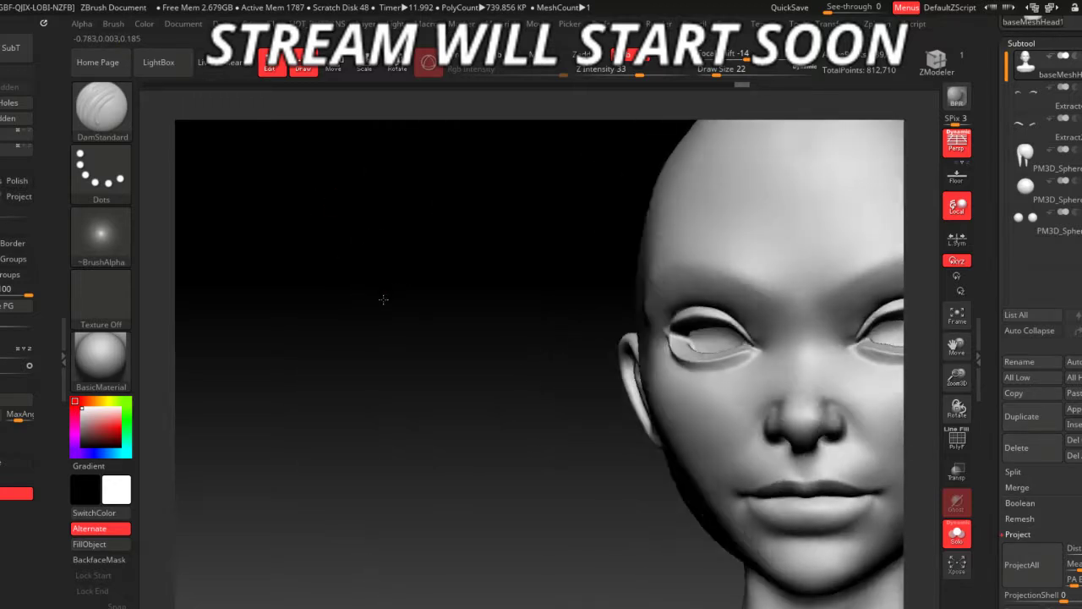
pyautogui.moveTo(459, 364); pyautogui.dragTo(592, 372)
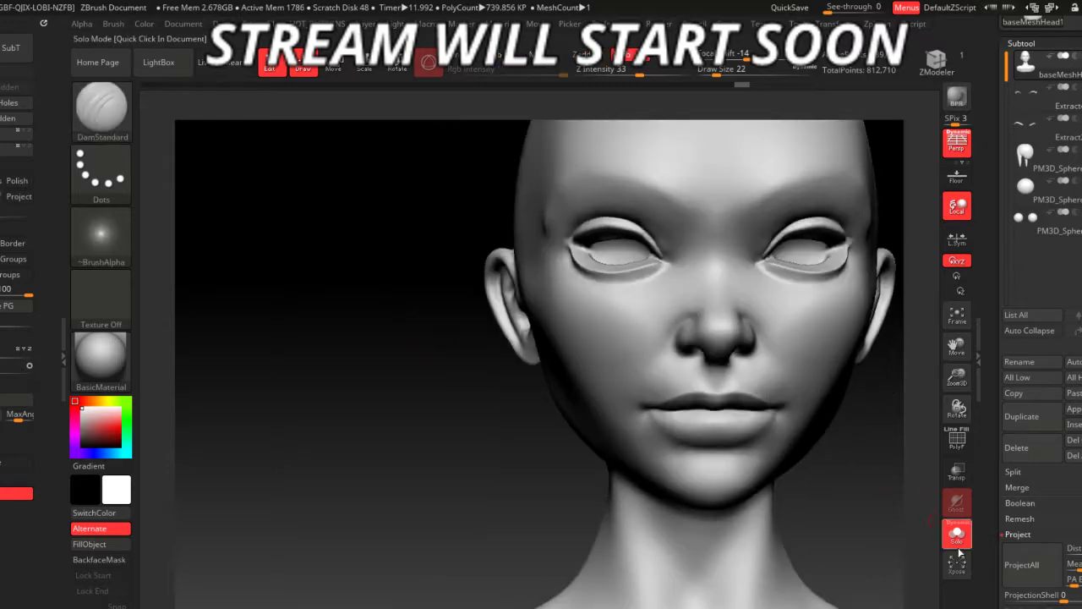
# - Show all subtools again and select the Move brush at size 59
pyautogui.click(957, 533)
pyautogui.moveTo(918, 497); pyautogui.dragTo(397, 393)
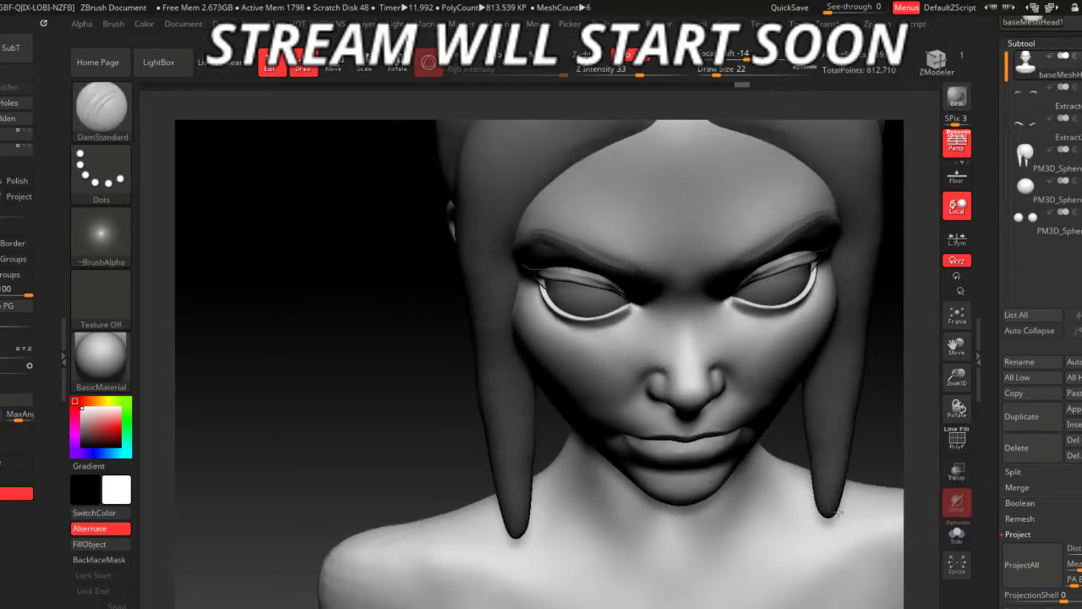
pyautogui.keyDown('ctrl'); pyautogui.moveTo(397, 393); pyautogui.dragTo(499, 292, button='right'); pyautogui.keyUp('ctrl')
pyautogui.press('b')
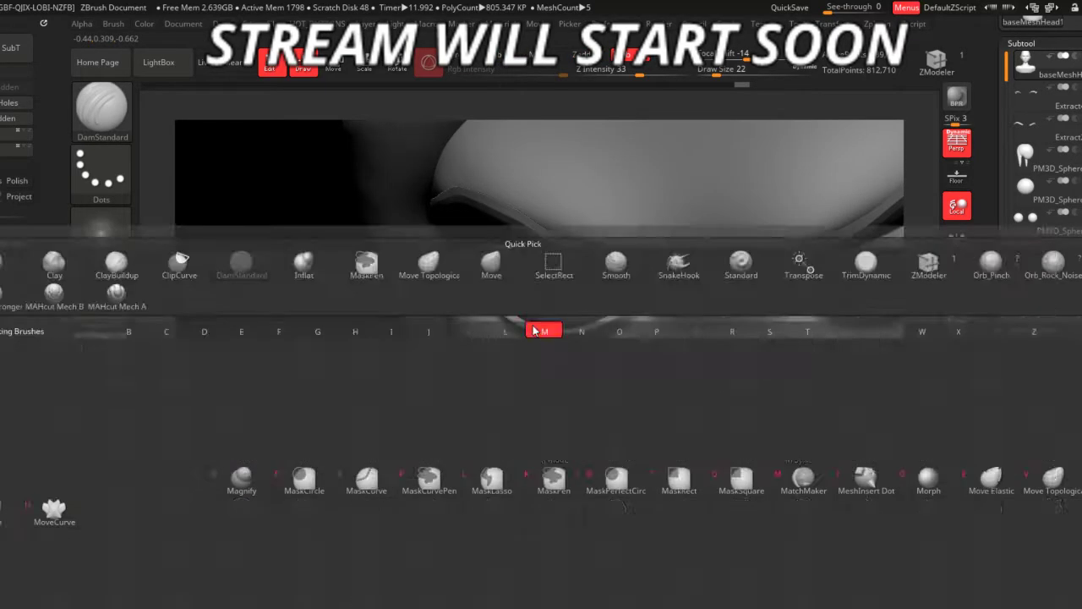
pyautogui.press('m')
pyautogui.press('v')
pyautogui.press('space')
pyautogui.moveTo(490, 318); pyautogui.dragTo(501, 318)
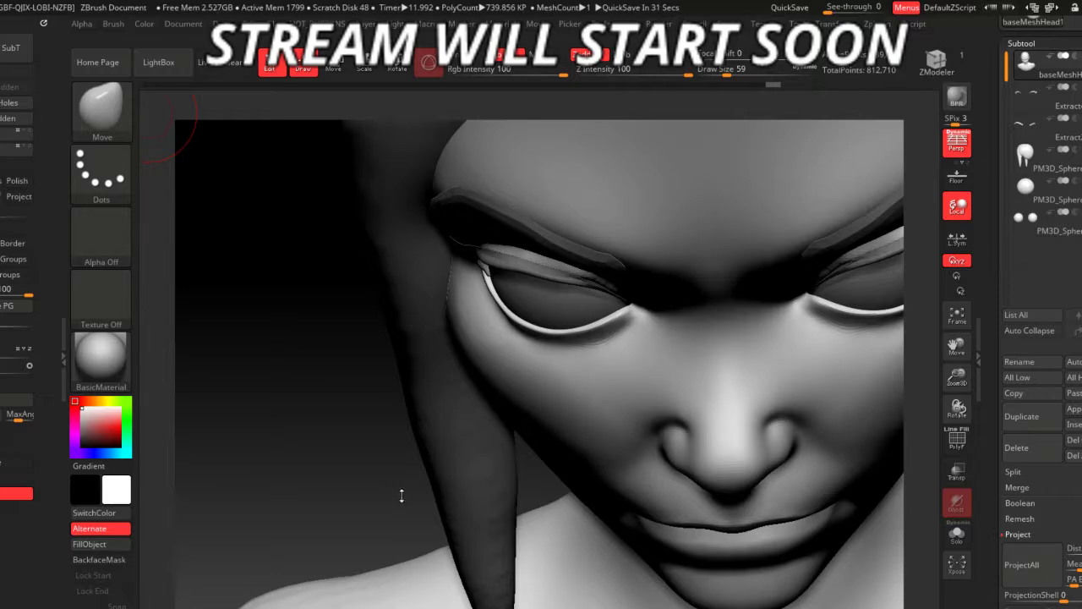
# - Rotate the head to front and left-ear views, then hold Ctrl for MaskPen
pyautogui.moveTo(333, 458); pyautogui.dragTo(326, 454)
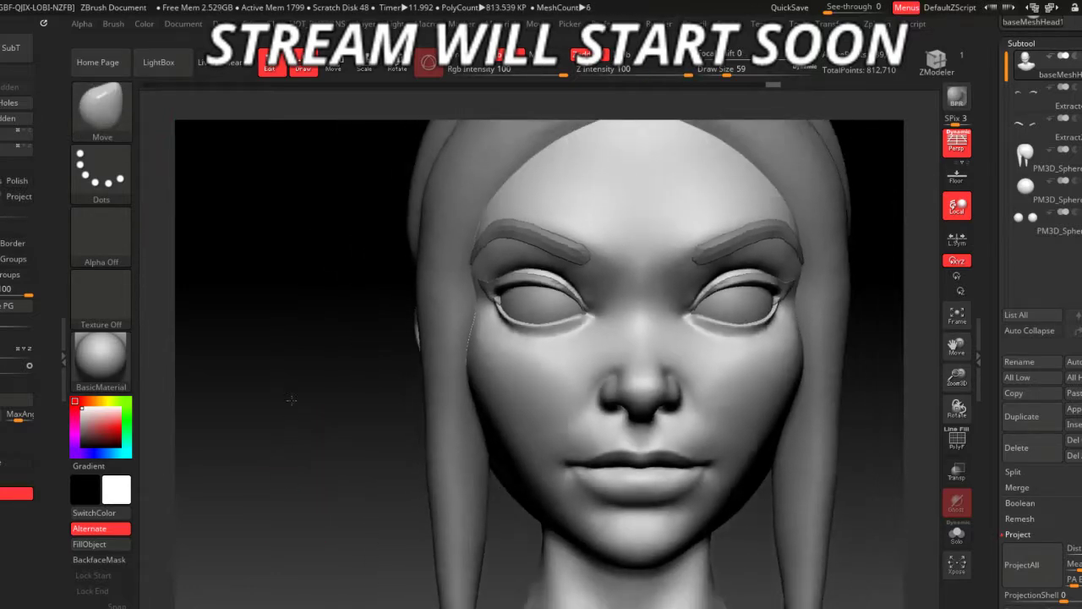
pyautogui.moveTo(291, 400)
pyautogui.mouseDown()
pyautogui.moveTo(307, 394)
pyautogui.moveTo(328, 429)
pyautogui.moveTo(298, 438)
pyautogui.moveTo(290, 507)
pyautogui.moveTo(439, 283)
pyautogui.mouseUp()
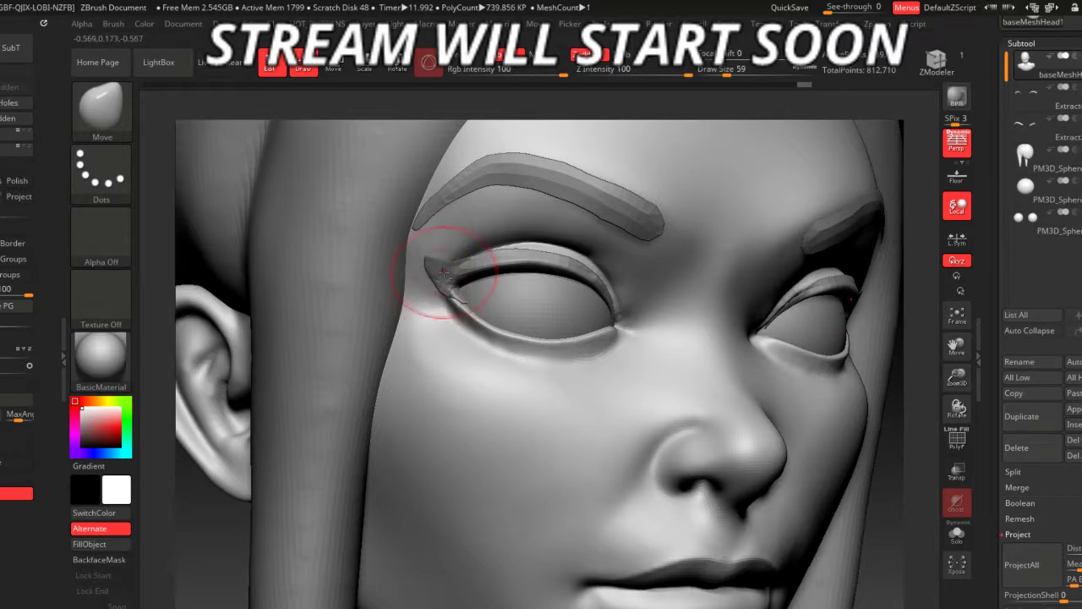
pyautogui.press('ctrl')
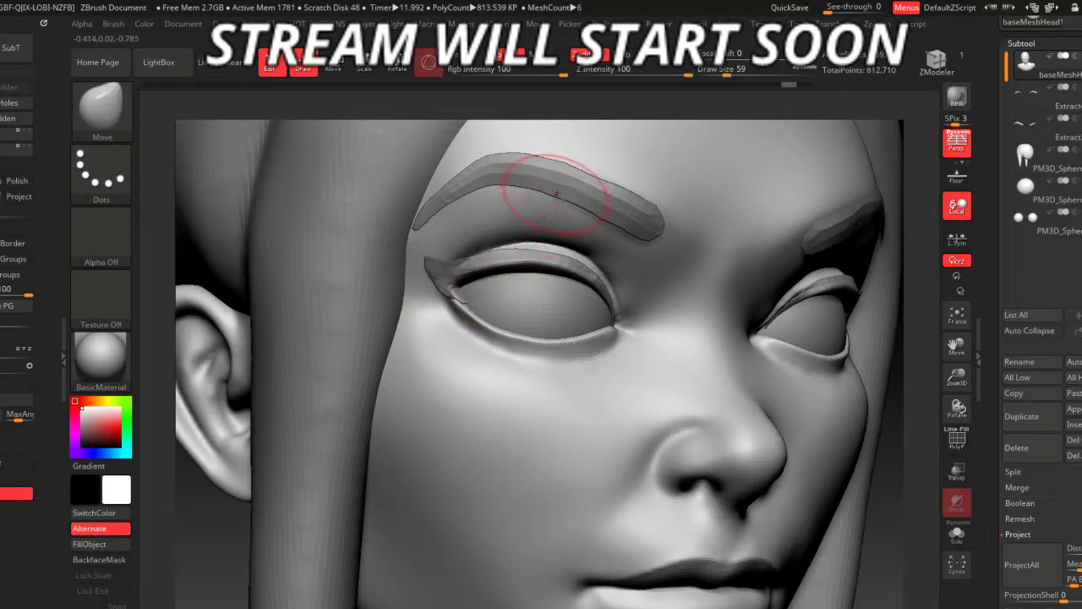
# - Select the eyelid extract Extract4 and orbit around it from profile to front
pyautogui.keyDown('alt'); pyautogui.click(566, 193); pyautogui.keyUp('alt')
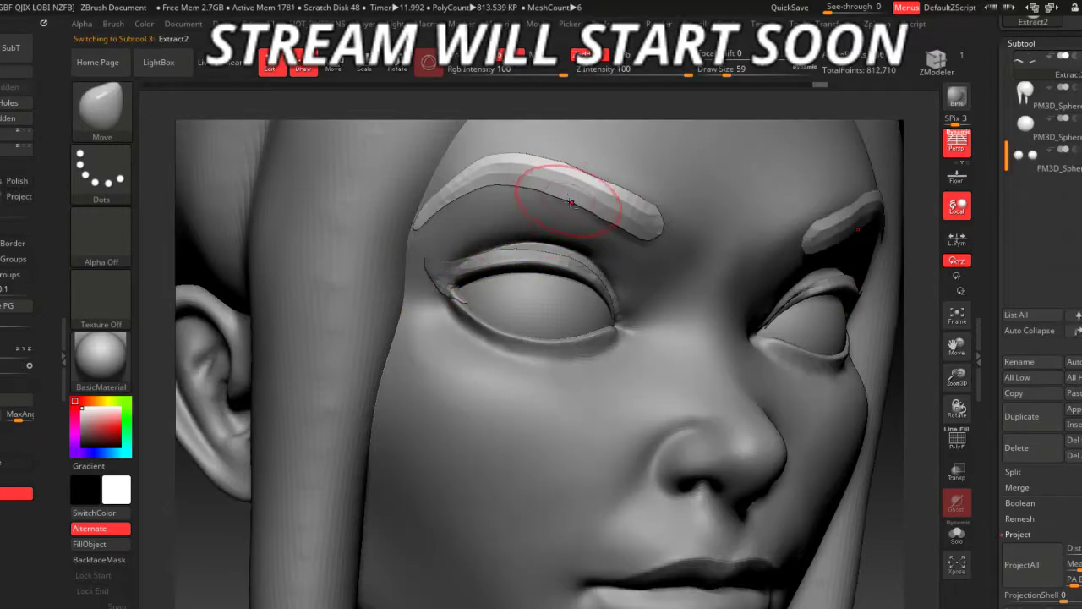
pyautogui.keyDown('alt'); pyautogui.click(558, 269); pyautogui.keyUp('alt')
pyautogui.moveTo(745, 498); pyautogui.dragTo(736, 454, button='right')
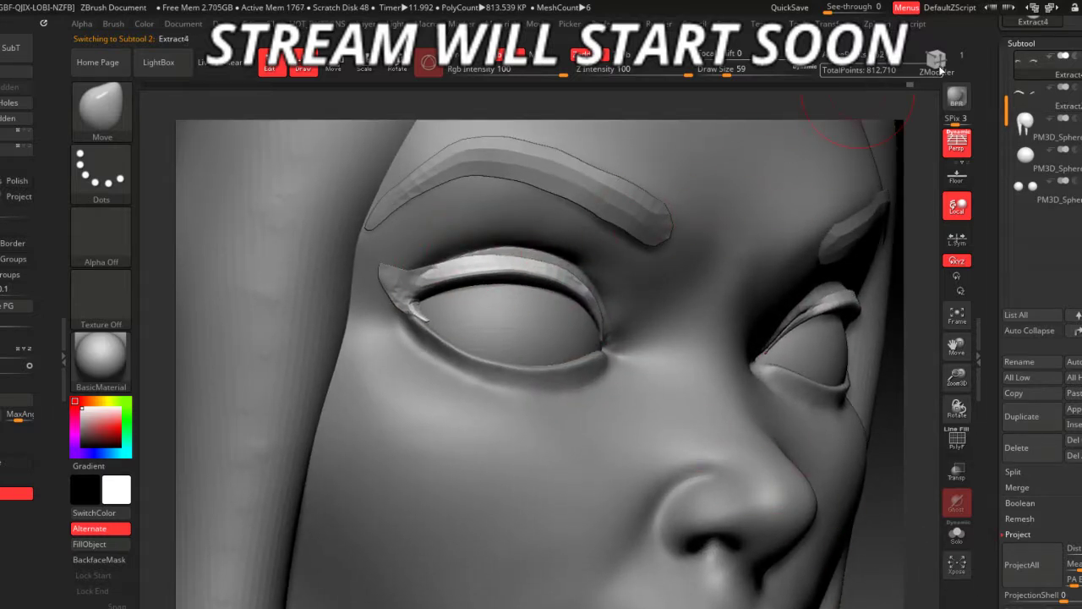
pyautogui.click(937, 64)
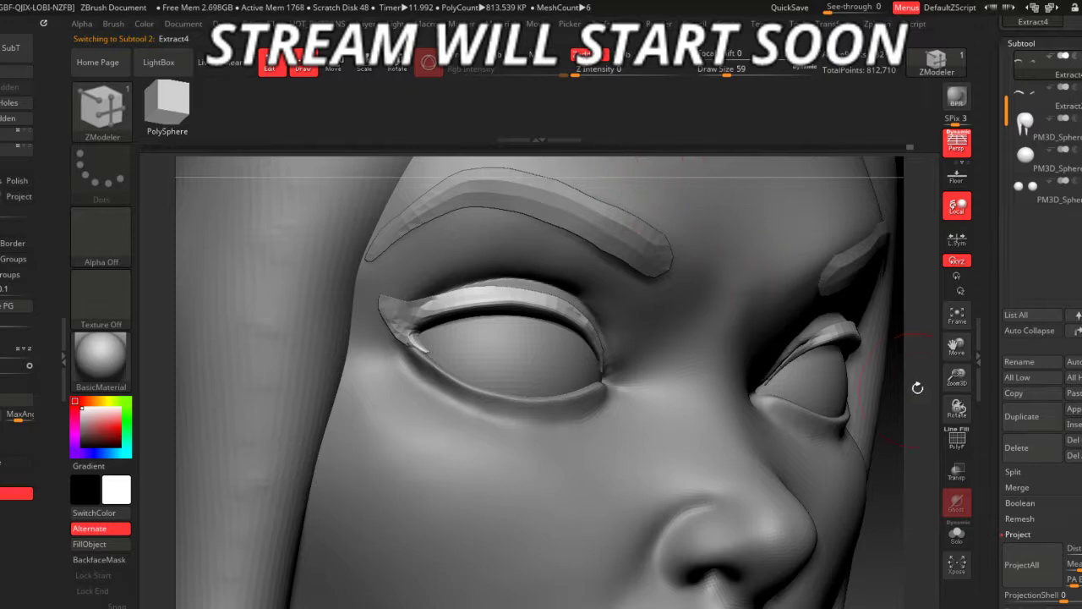
pyautogui.moveTo(917, 387); pyautogui.dragTo(868, 246)
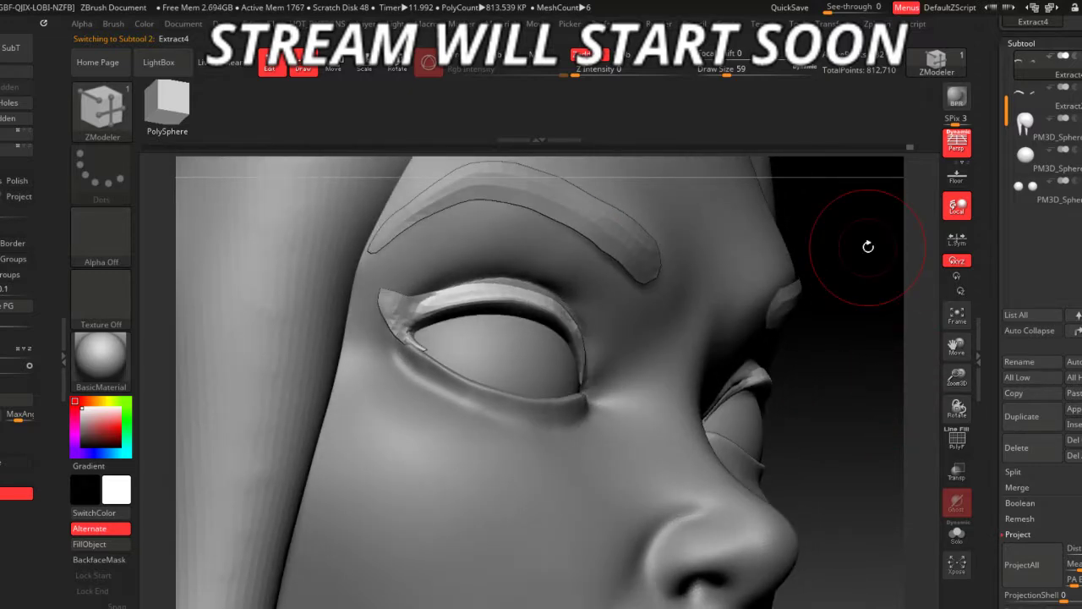
pyautogui.moveTo(861, 490)
pyautogui.mouseDown()
pyautogui.moveTo(850, 480)
pyautogui.moveTo(841, 389)
pyautogui.mouseUp()
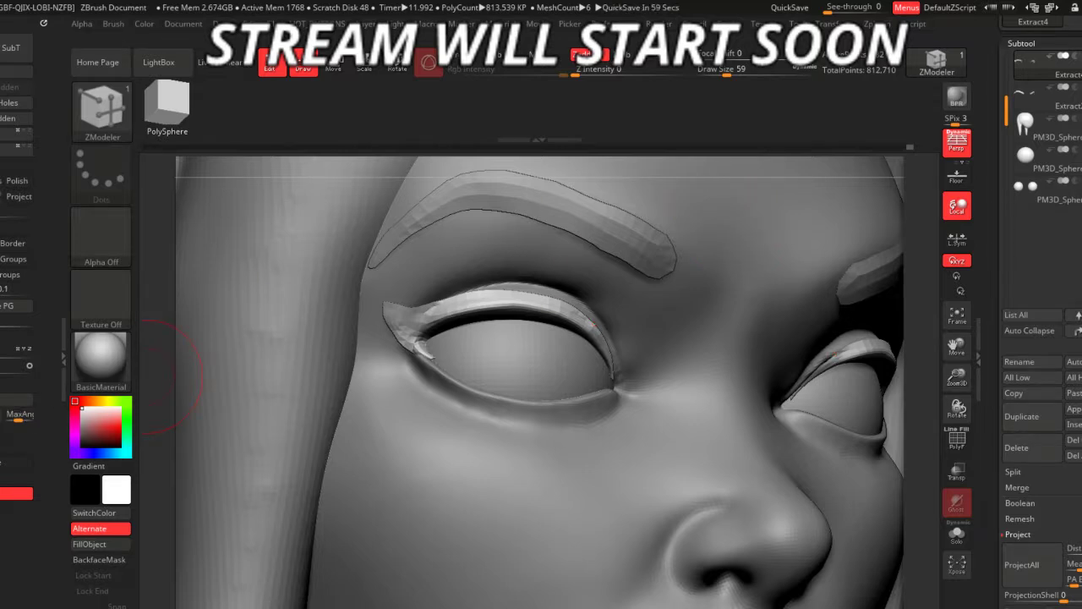
pyautogui.moveTo(925, 441); pyautogui.dragTo(882, 338)
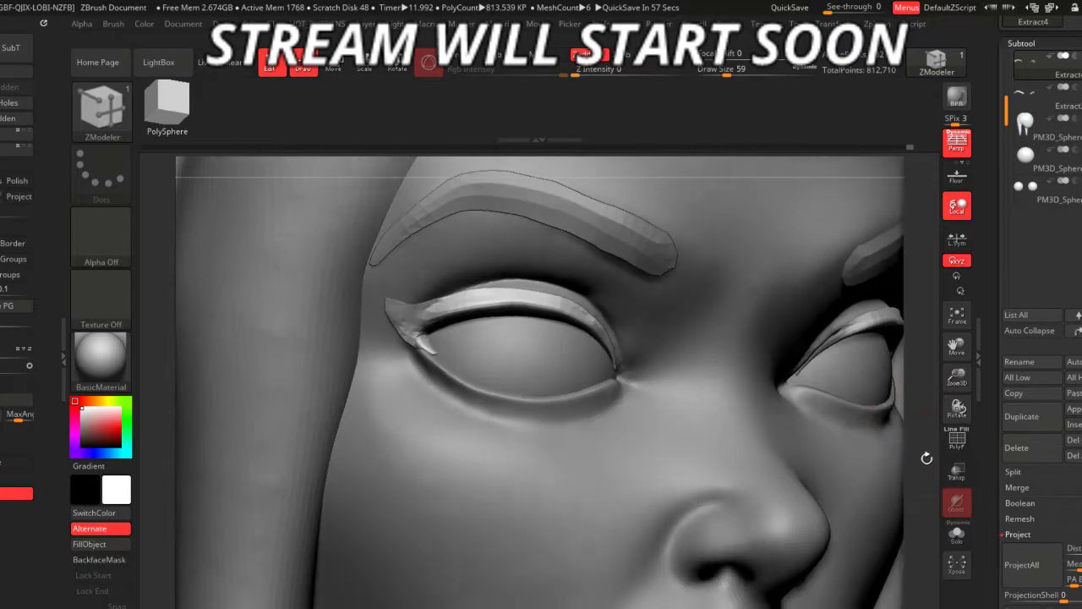
# - Reshape the eyelid strips with the Move brush, resizing it from 74 to 37
pyautogui.press('b')
pyautogui.press('m')
pyautogui.press('v')
pyautogui.press('space')
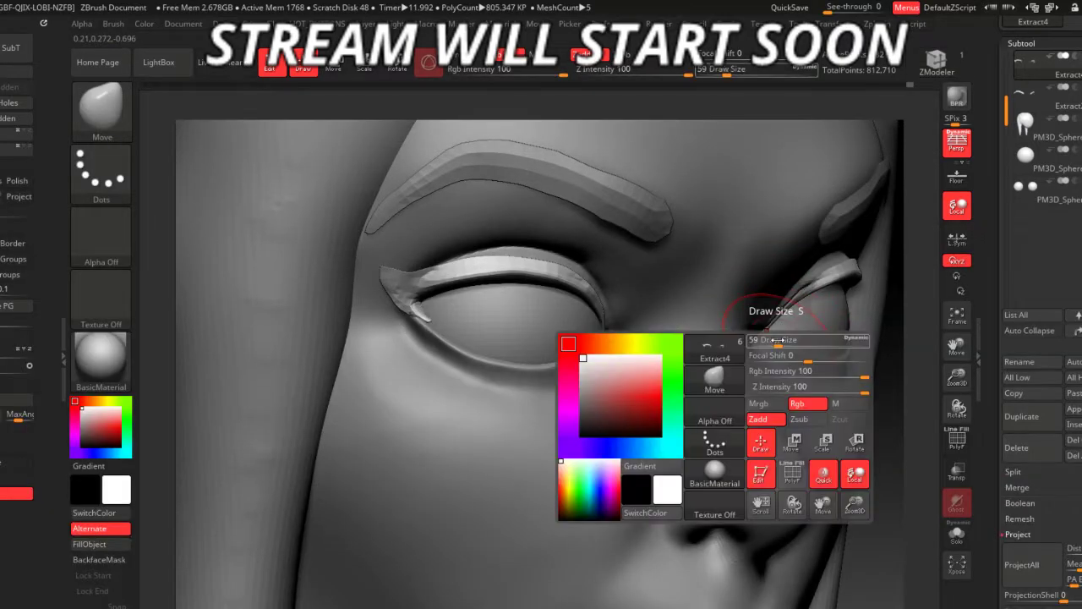
pyautogui.moveTo(735, 304); pyautogui.dragTo(784, 332)
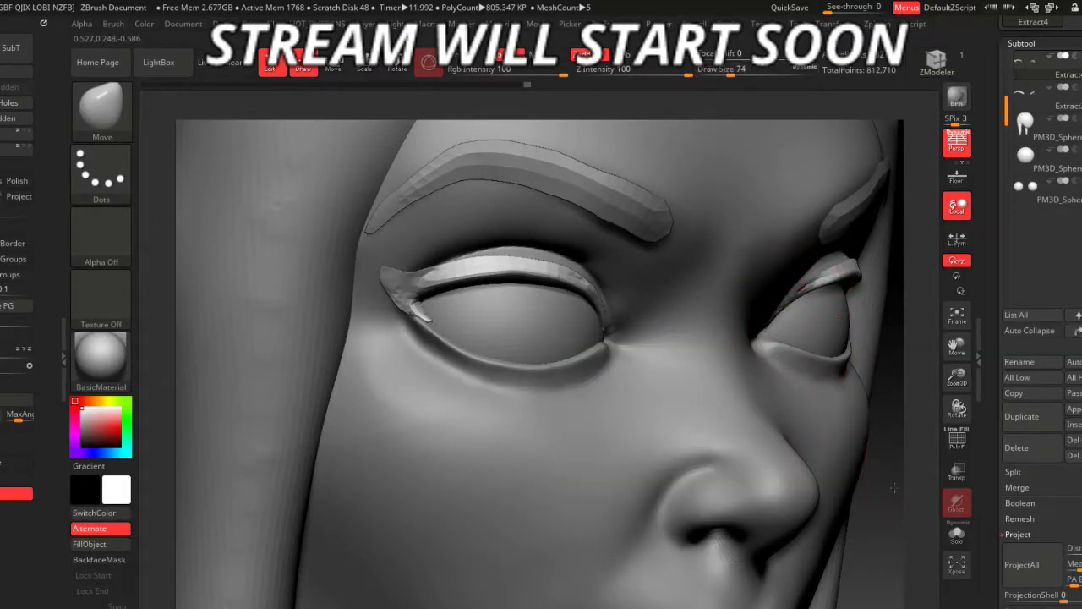
pyautogui.moveTo(888, 448)
pyautogui.mouseDown()
pyautogui.moveTo(871, 462)
pyautogui.moveTo(785, 398)
pyautogui.mouseUp()
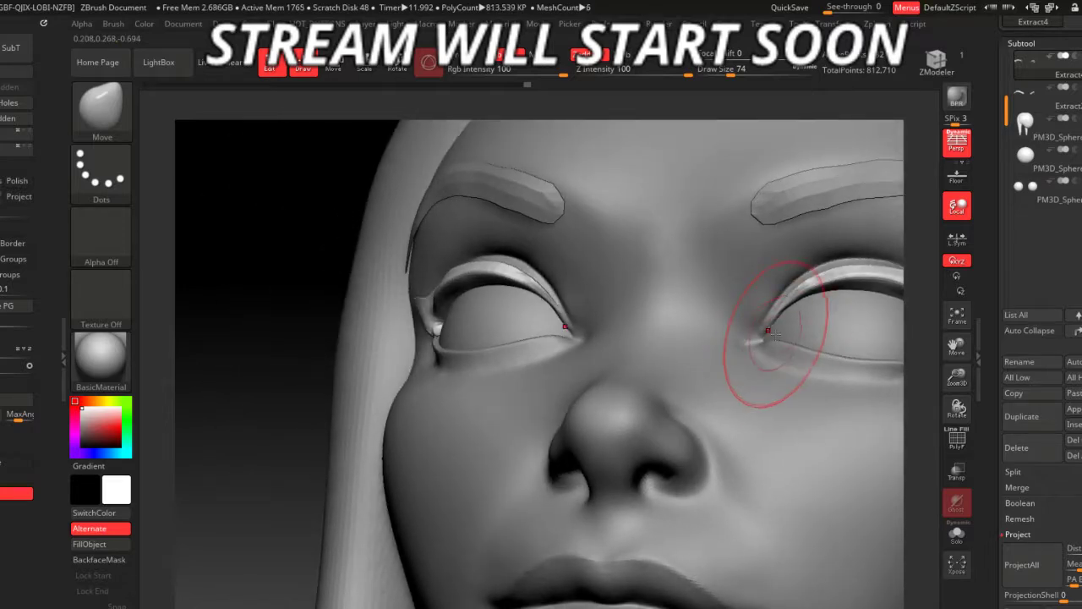
pyautogui.press('space')
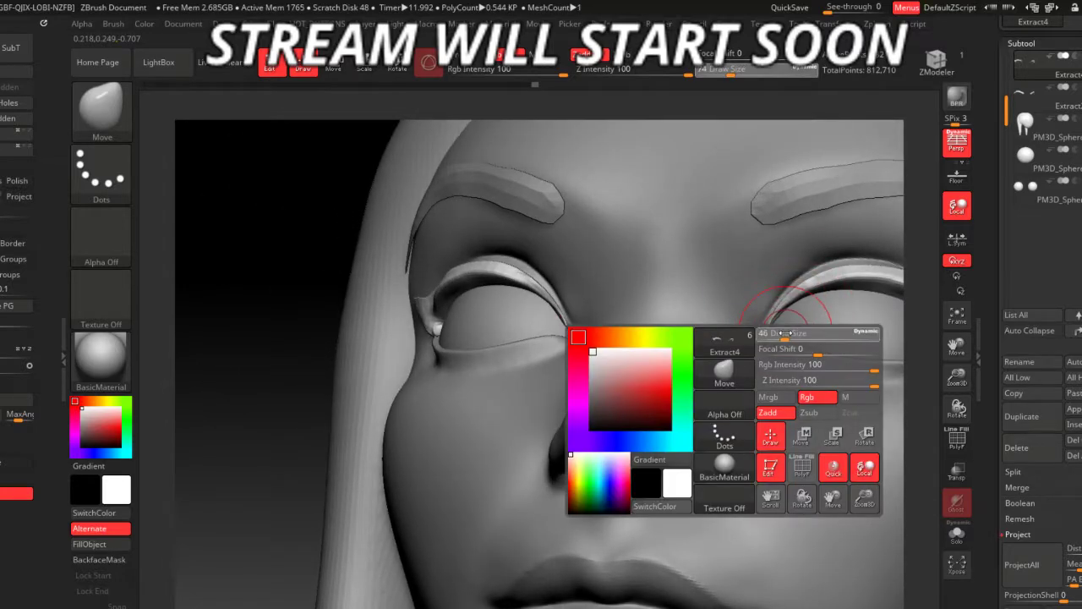
pyautogui.moveTo(805, 333); pyautogui.dragTo(785, 331)
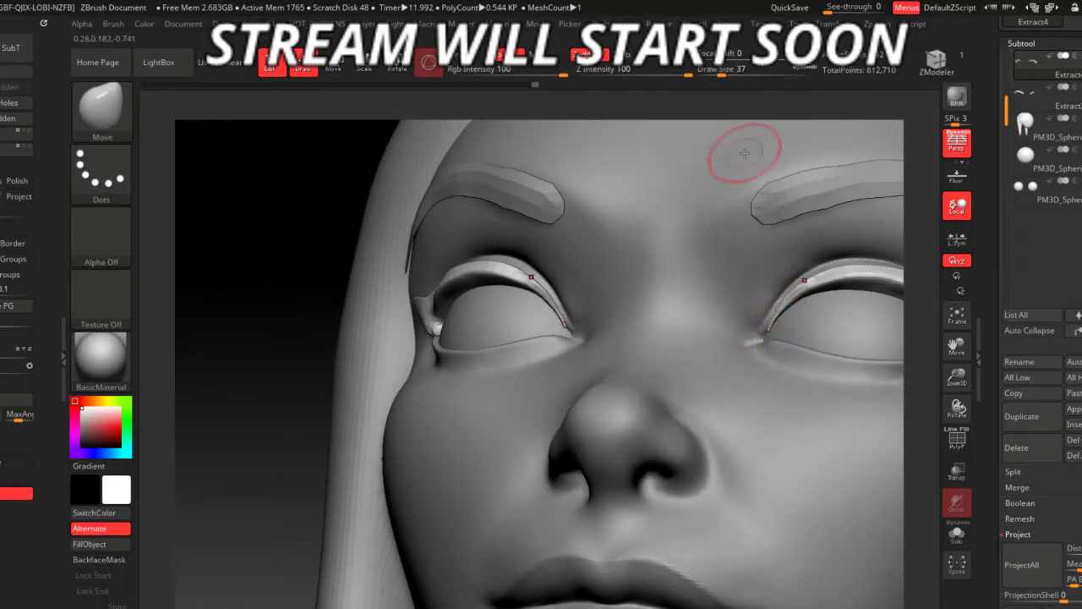
pyautogui.moveTo(727, 106); pyautogui.dragTo(785, 220)
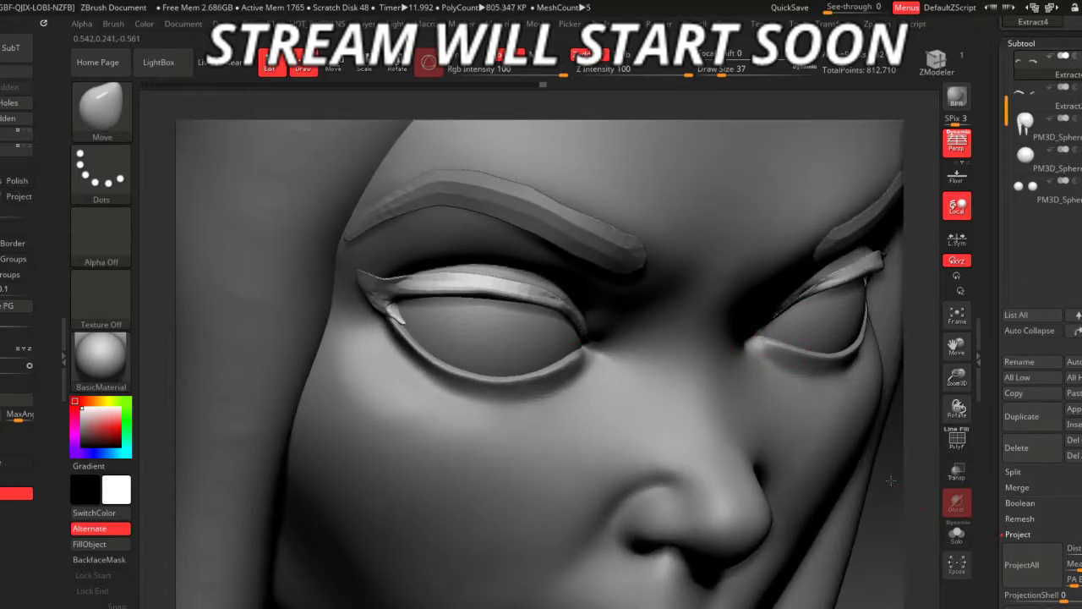
pyautogui.moveTo(778, 336); pyautogui.dragTo(631, 382)
pyautogui.moveTo(422, 304)
pyautogui.mouseDown()
pyautogui.moveTo(398, 302)
pyautogui.moveTo(406, 309)
pyautogui.moveTo(425, 290)
pyautogui.moveTo(428, 352)
pyautogui.moveTo(389, 435)
pyautogui.moveTo(406, 449)
pyautogui.moveTo(381, 467)
pyautogui.moveTo(512, 296)
pyautogui.mouseUp()
# - Set the ZModeler action on the eyelid to QMesh with a single-polygon target
pyautogui.keyDown('ctrl'); pyautogui.moveTo(506, 300); pyautogui.dragTo(446, 290, button='right'); pyautogui.keyUp('ctrl')
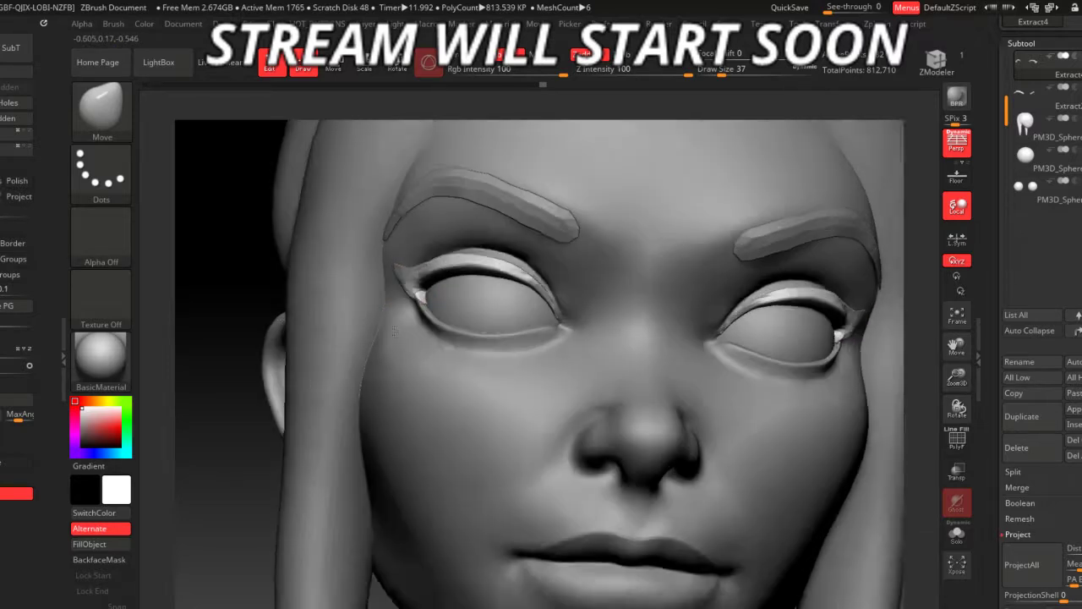
pyautogui.click(935, 59)
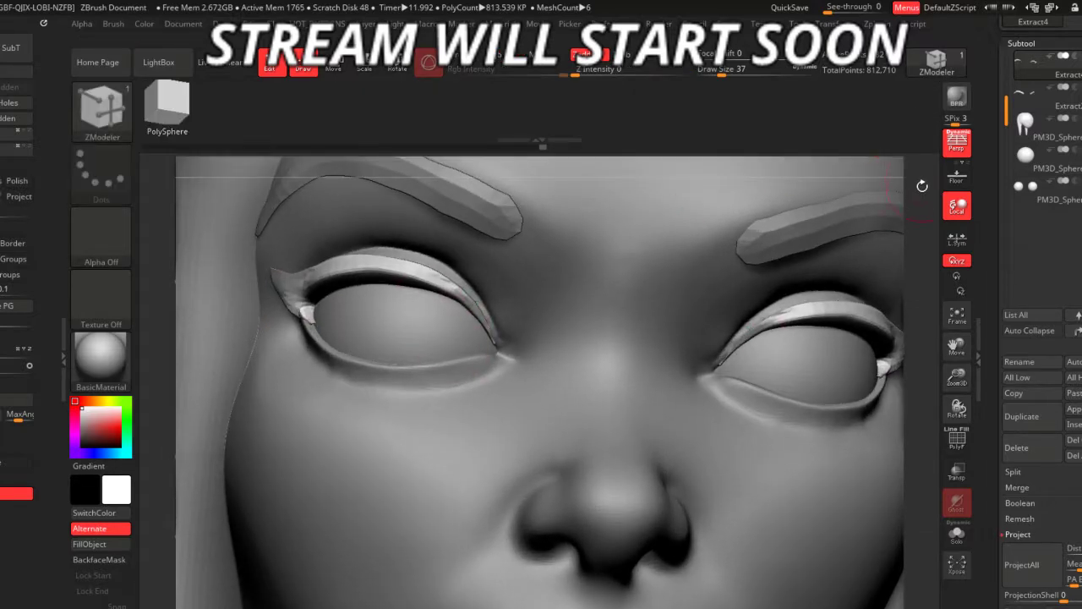
pyautogui.press('space')
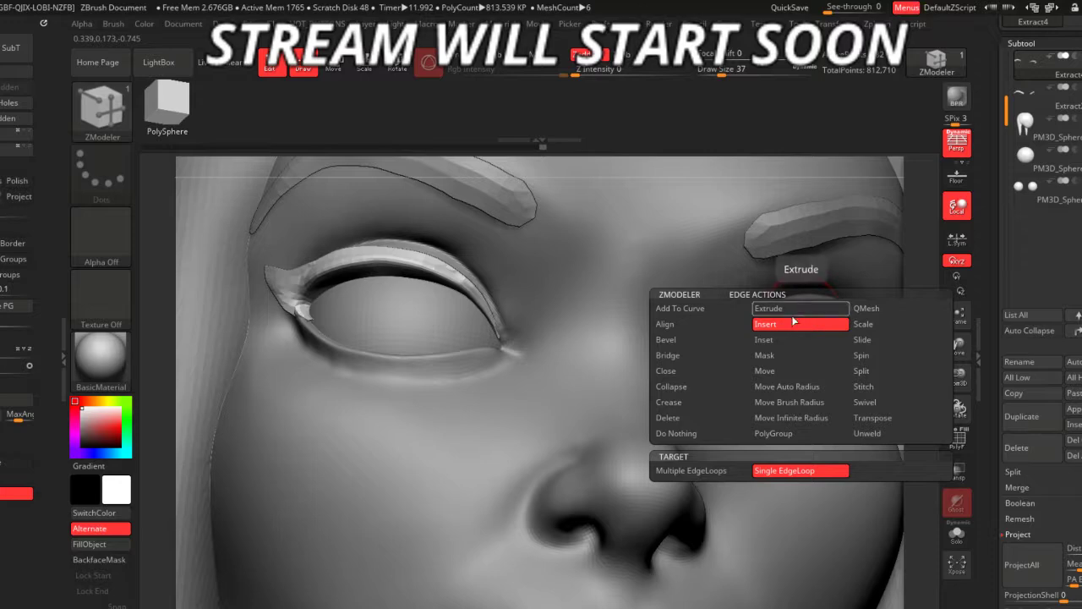
pyautogui.press('space')
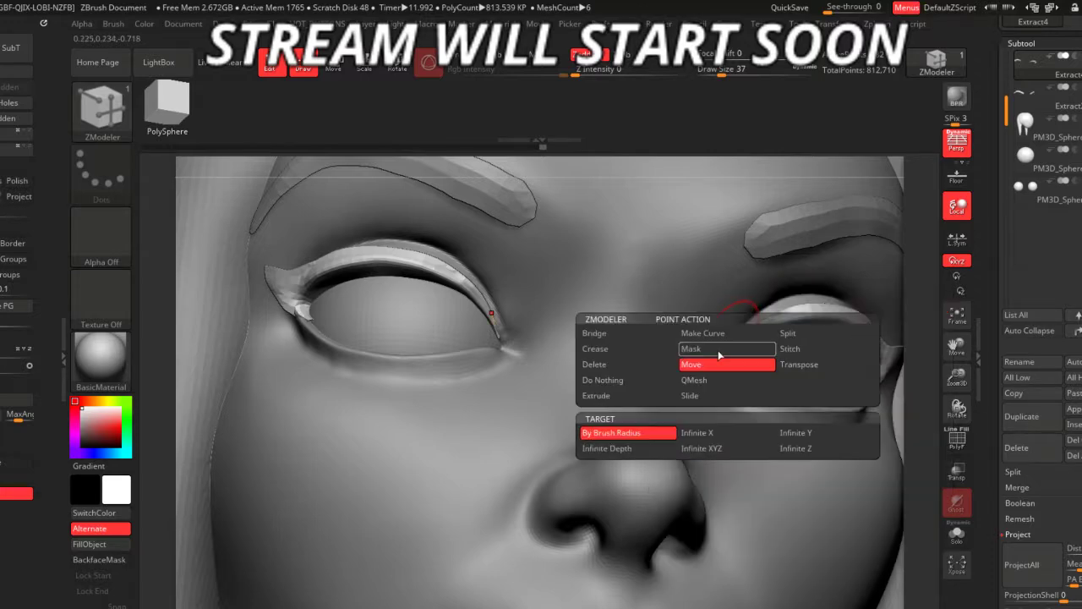
pyautogui.press('space')
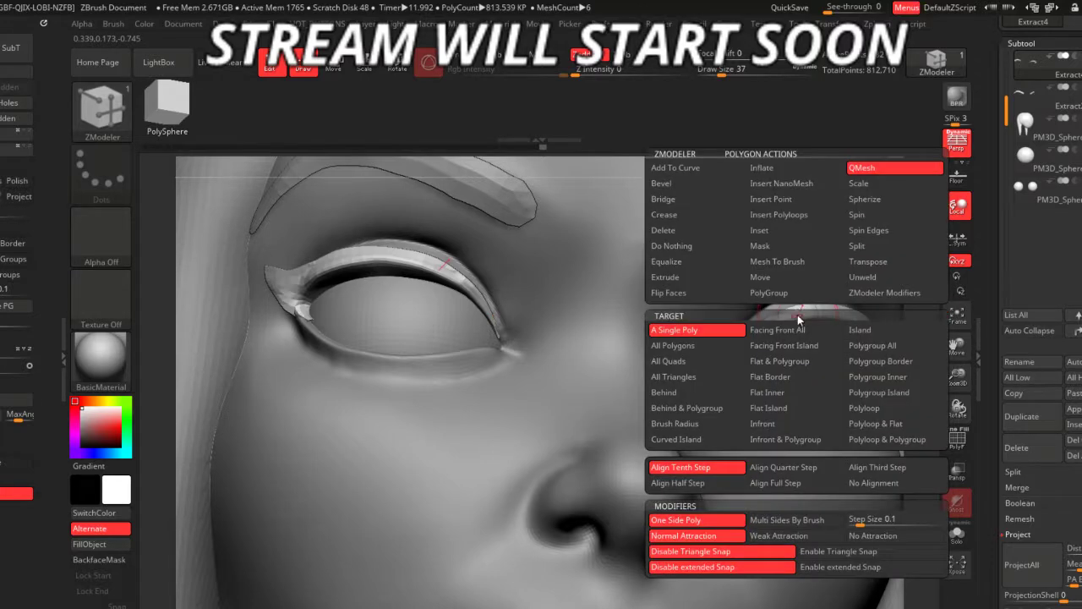
pyautogui.click(663, 346)
# - Extrude a small lip along the eyelid edge
pyautogui.moveTo(392, 166)
pyautogui.mouseDown()
pyautogui.moveTo(459, 295)
pyautogui.moveTo(350, 242)
pyautogui.mouseUp()
pyautogui.moveTo(363, 203)
pyautogui.mouseDown()
pyautogui.moveTo(269, 312)
pyautogui.moveTo(287, 318)
pyautogui.mouseUp()
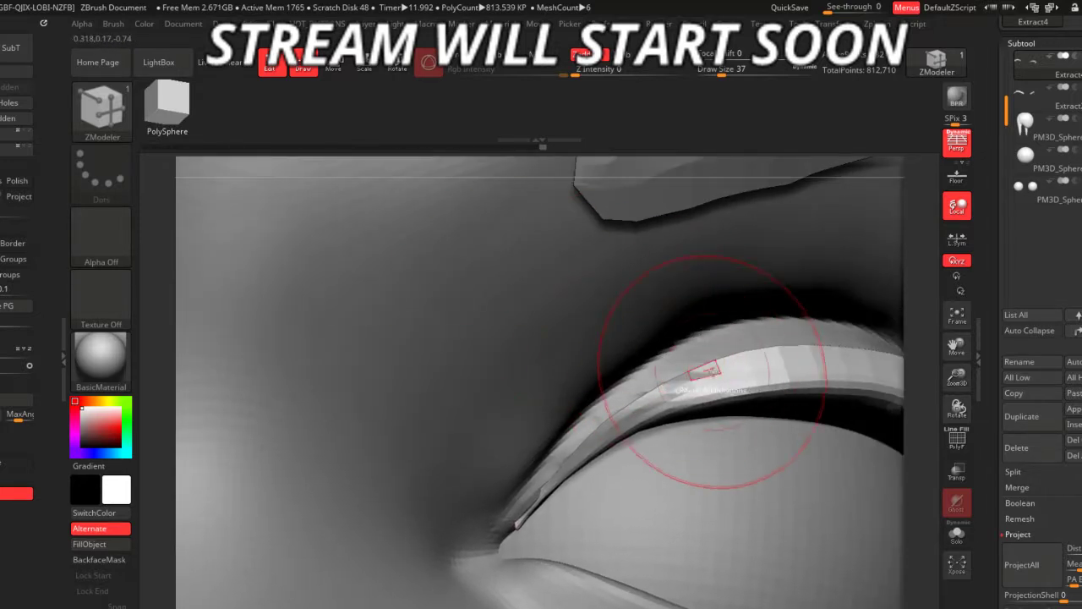
pyautogui.click(713, 365)
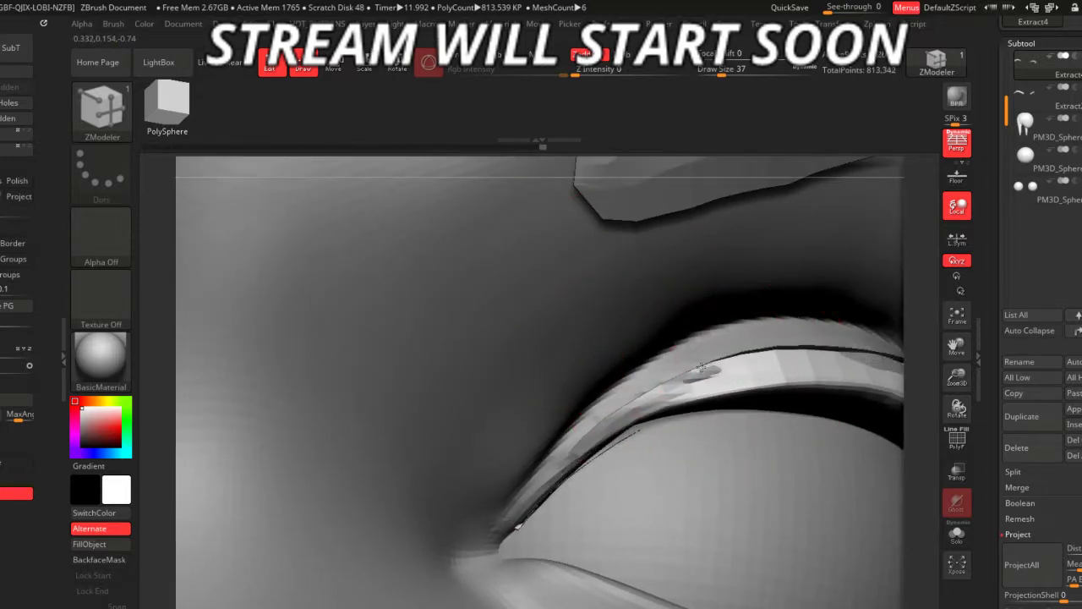
pyautogui.moveTo(922, 481); pyautogui.dragTo(818, 291)
pyautogui.press('f')
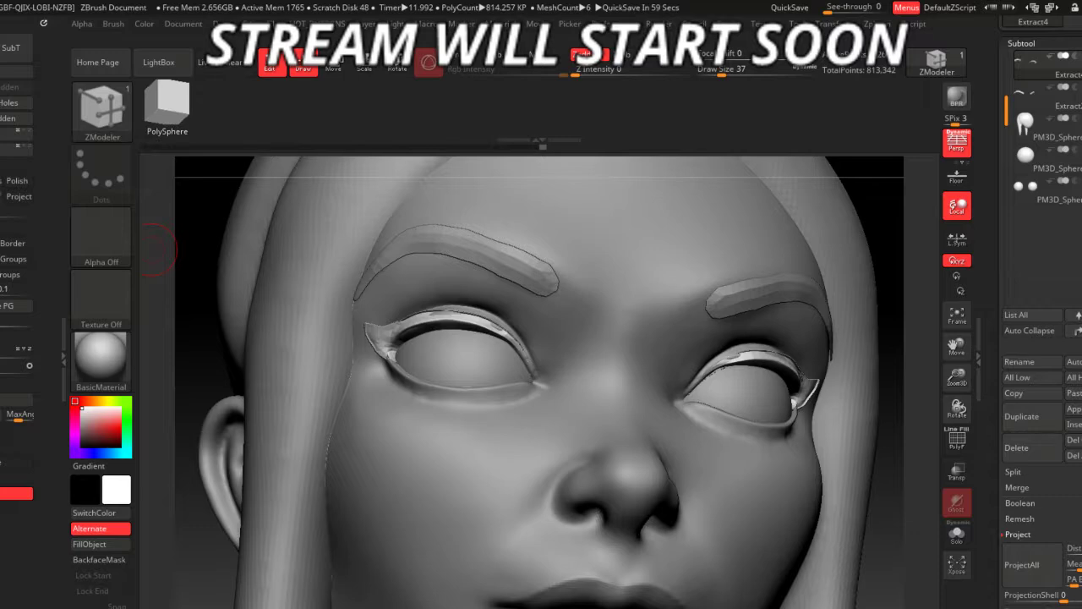
pyautogui.moveTo(921, 544); pyautogui.dragTo(917, 546)
pyautogui.scroll(-10, 1009, 545)
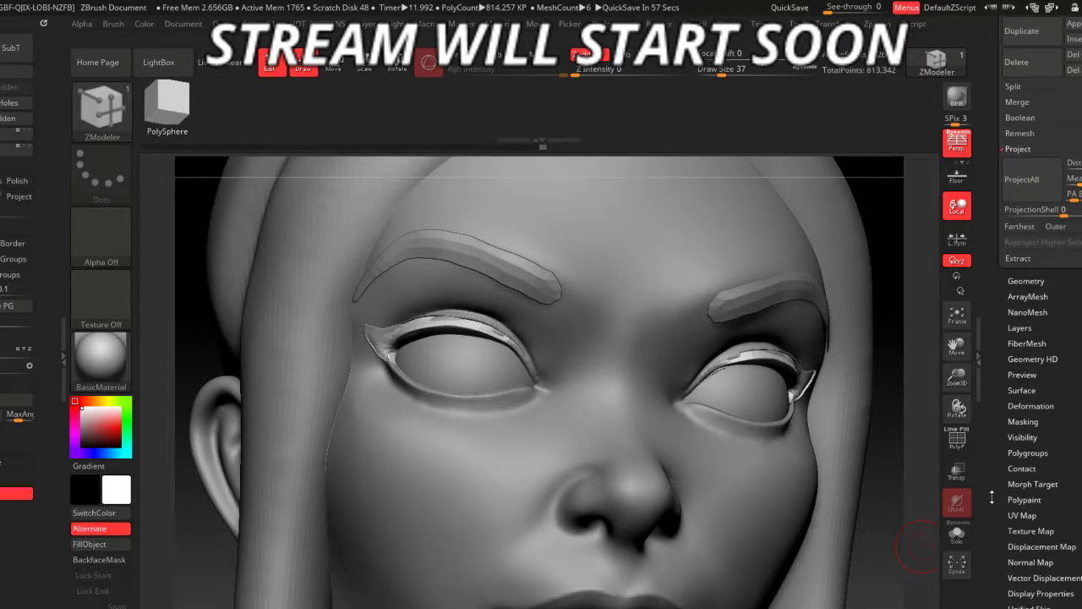
pyautogui.scroll(5, 1009, 545)
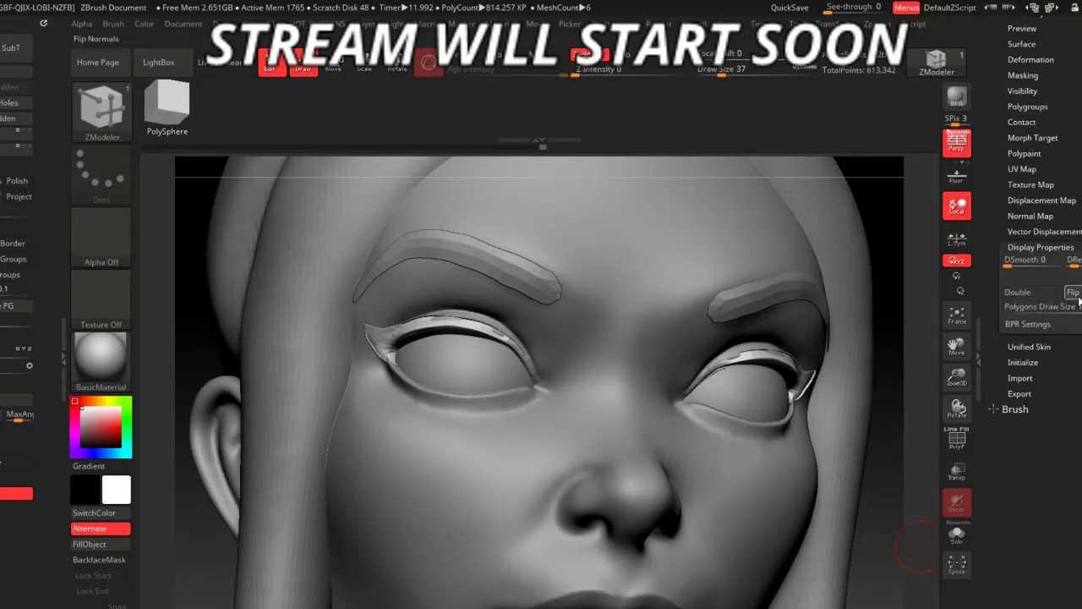
pyautogui.moveTo(897, 507)
pyautogui.mouseDown()
pyautogui.moveTo(890, 491)
pyautogui.moveTo(888, 507)
pyautogui.mouseUp()
# - Enable Dynamic Subdiv on the eyelid and switch to the Move brush
pyautogui.press('d')
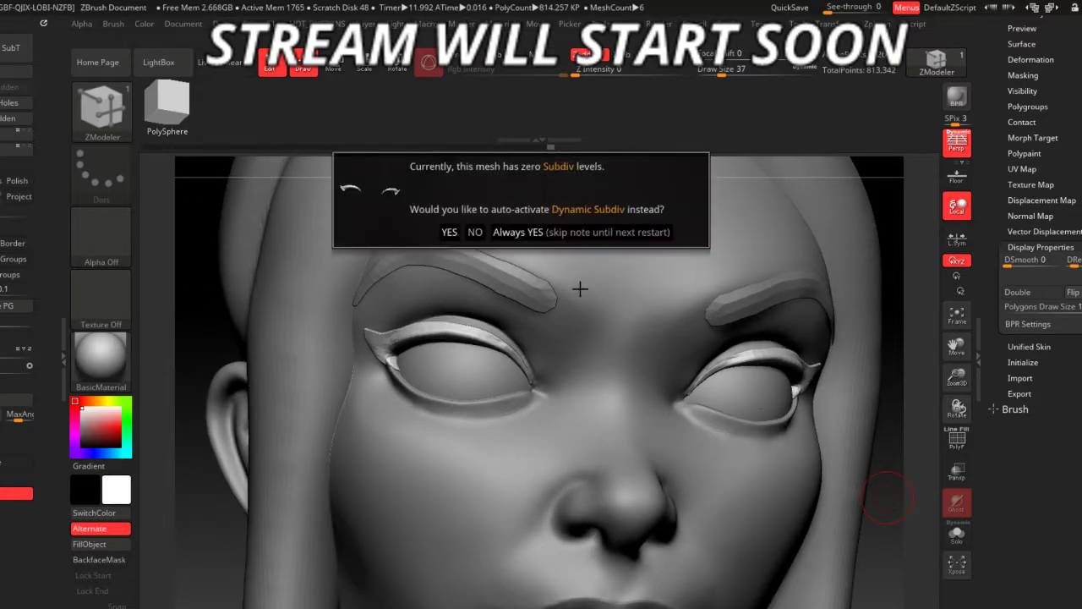
pyautogui.click(524, 235)
pyautogui.moveTo(932, 586)
pyautogui.mouseDown()
pyautogui.moveTo(897, 539)
pyautogui.moveTo(871, 531)
pyautogui.mouseUp()
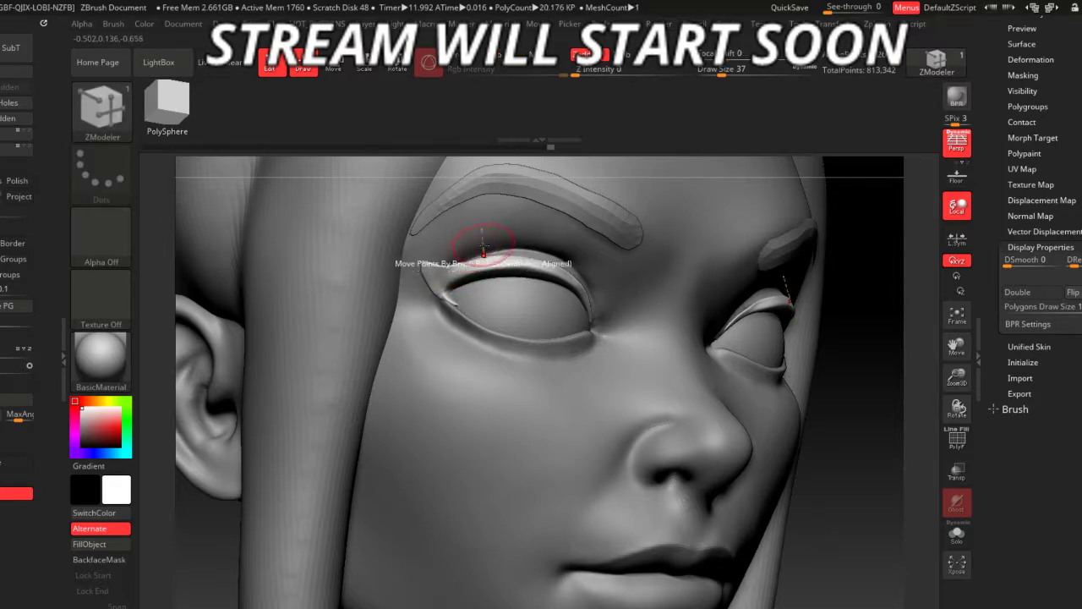
pyautogui.press('b')
pyautogui.press('m')
pyautogui.press('v')
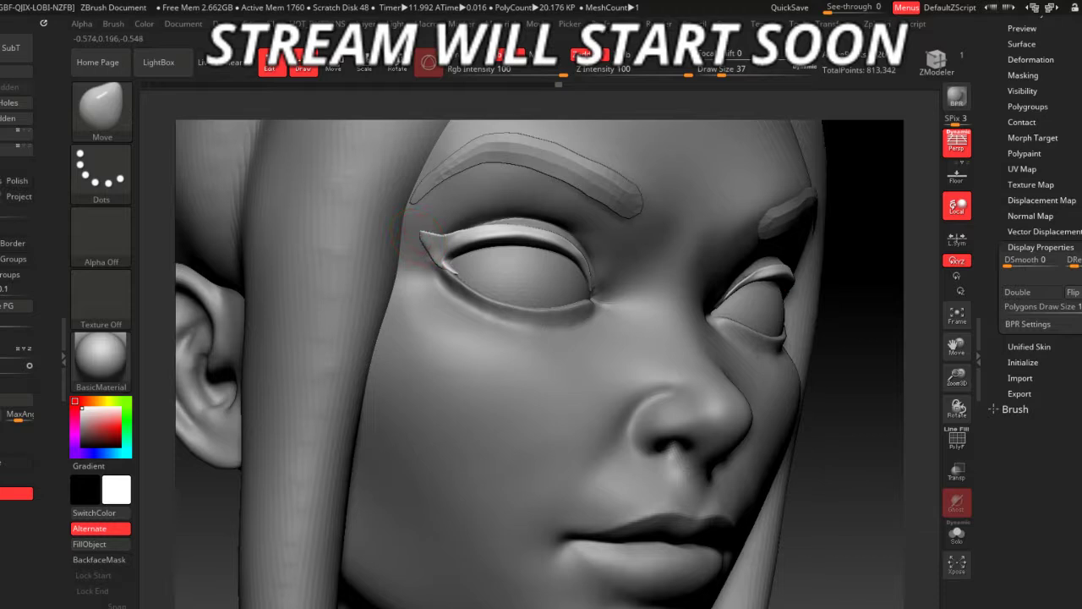
# - Pull the eyelid strips closer at the inner eye corners with brush size 22
pyautogui.moveTo(422, 254); pyautogui.dragTo(420, 255)
pyautogui.press('space')
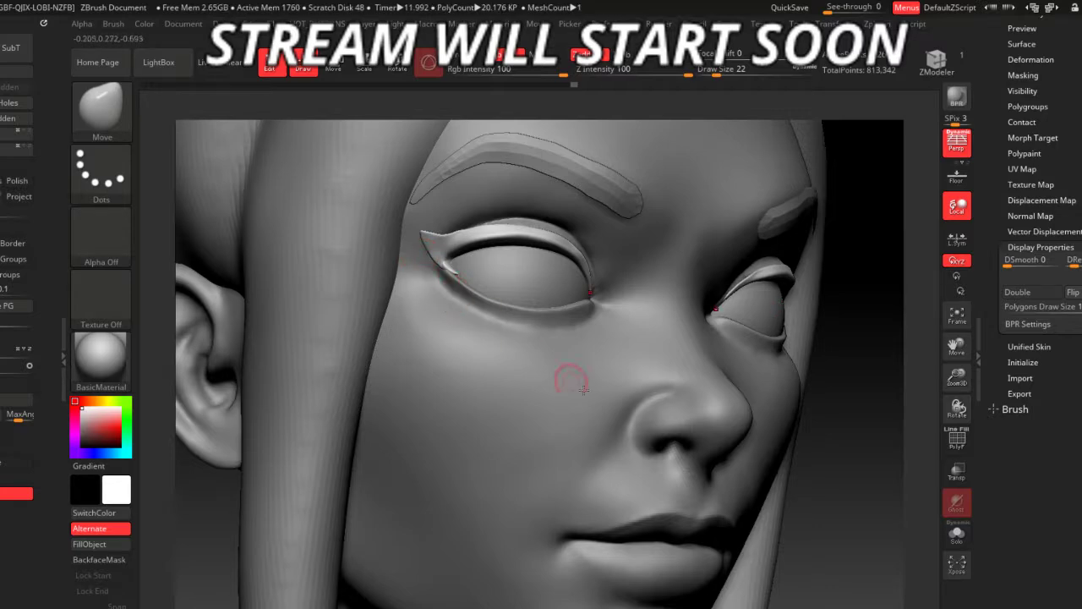
pyautogui.moveTo(583, 384)
pyautogui.mouseDown()
pyautogui.moveTo(849, 559)
pyautogui.moveTo(494, 331)
pyautogui.mouseUp()
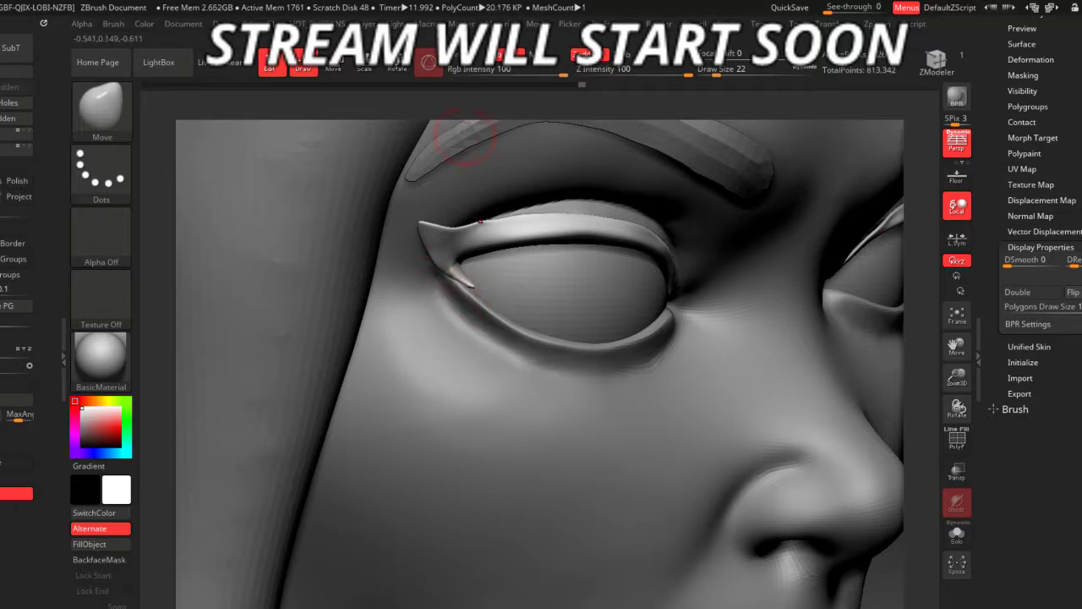
pyautogui.moveTo(455, 103)
pyautogui.mouseDown()
pyautogui.moveTo(431, 116)
pyautogui.moveTo(456, 223)
pyautogui.mouseUp()
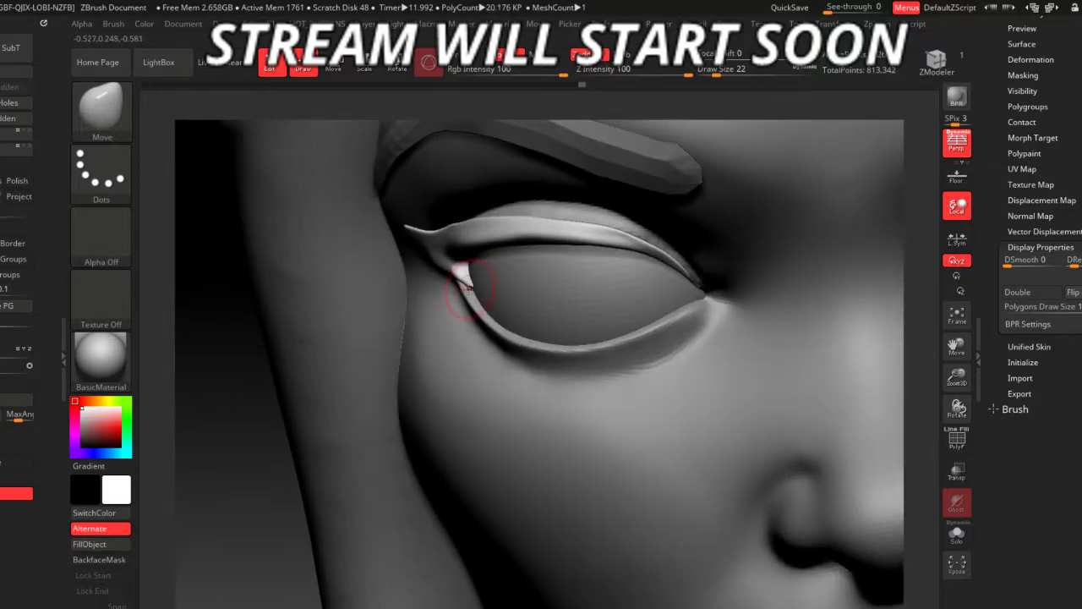
pyautogui.moveTo(243, 409); pyautogui.dragTo(527, 292)
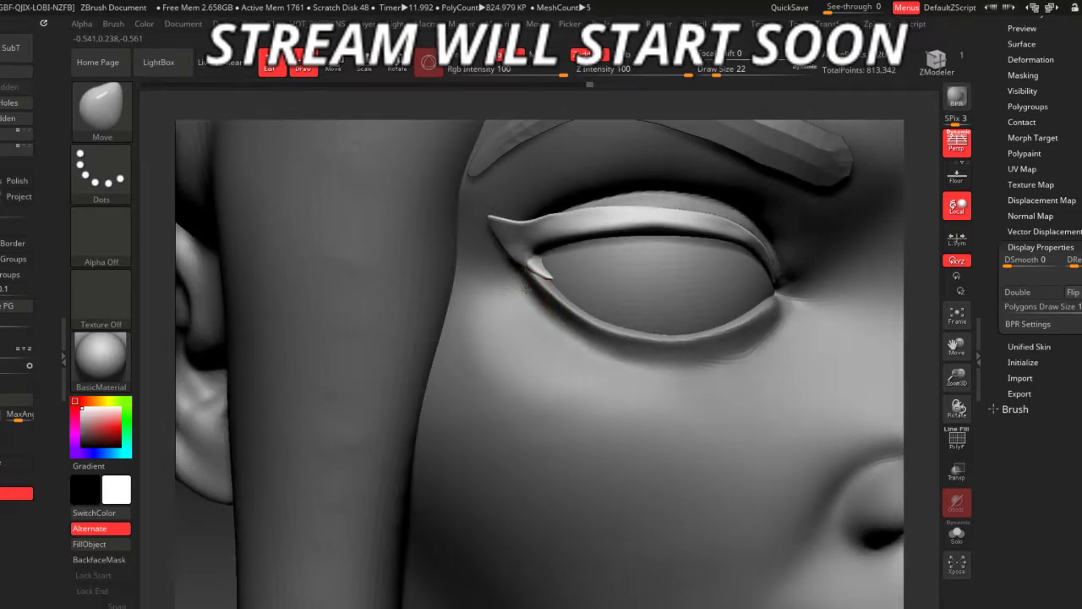
pyautogui.moveTo(437, 92); pyautogui.dragTo(432, 279)
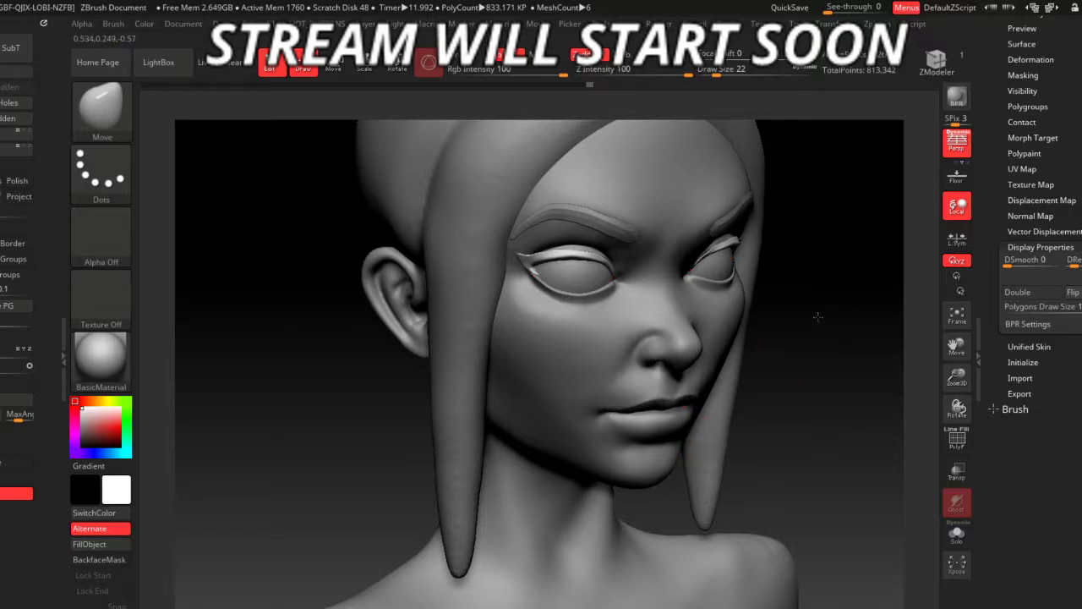
pyautogui.moveTo(818, 317)
pyautogui.mouseDown()
pyautogui.moveTo(809, 499)
pyautogui.moveTo(817, 489)
pyautogui.moveTo(484, 300)
pyautogui.mouseUp()
# - Set the brush size to 51, toggle Solo, and select the eyebrow extract Extract2
pyautogui.rightClick(485, 300)
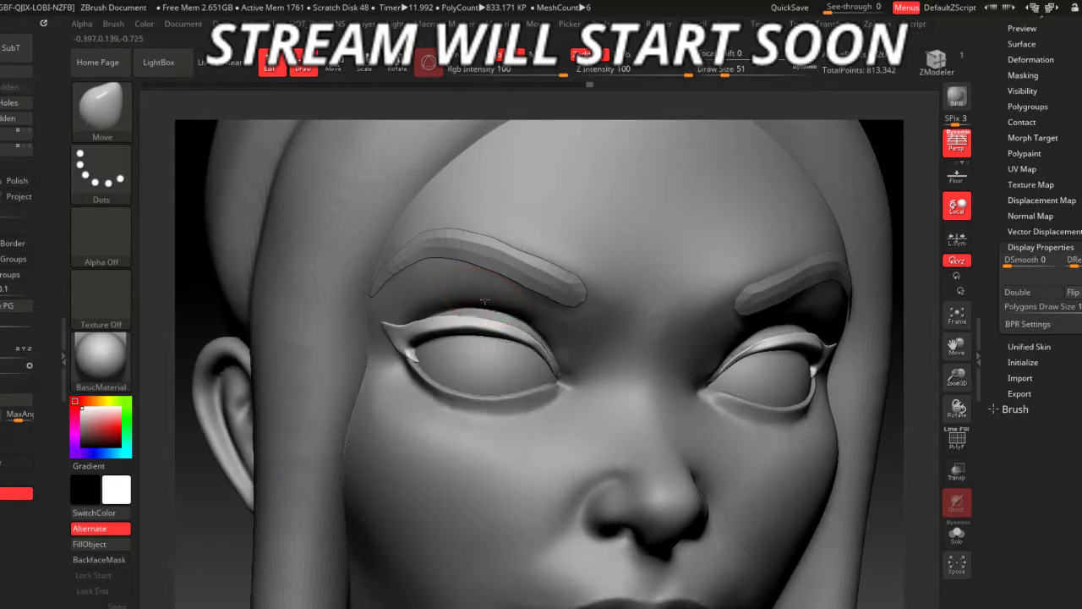
pyautogui.keyDown('alt'); pyautogui.click(467, 293); pyautogui.keyUp('alt')
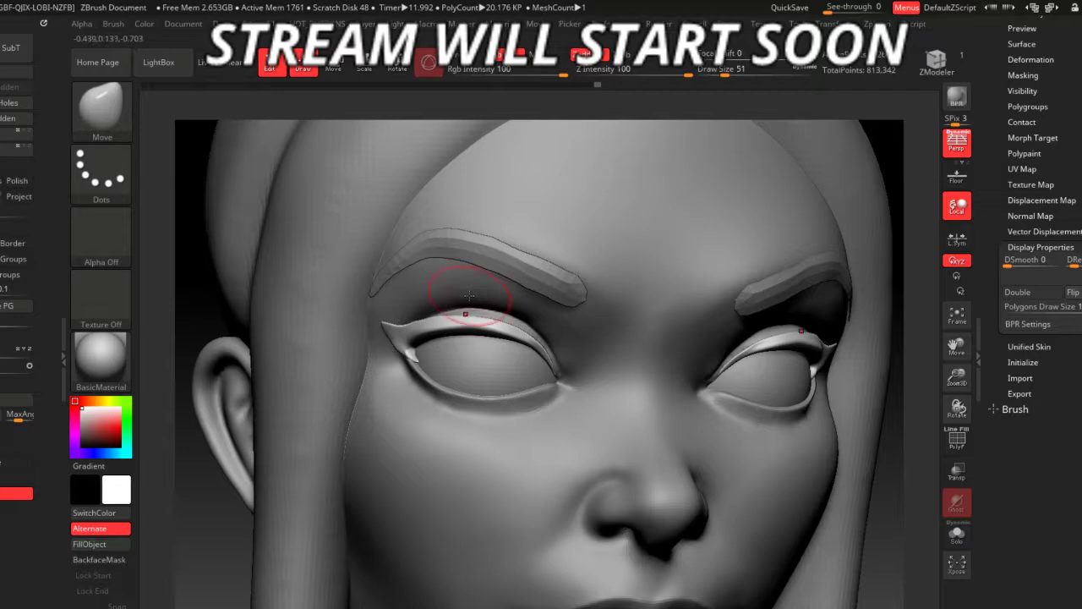
pyautogui.press('f')
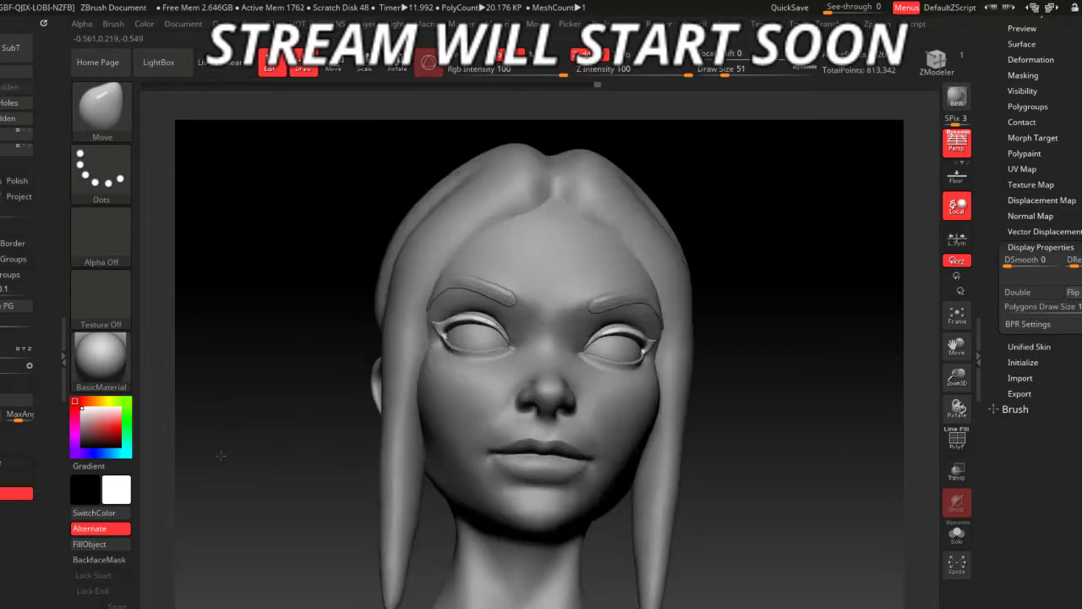
pyautogui.moveTo(212, 528)
pyautogui.mouseDown()
pyautogui.moveTo(258, 446)
pyautogui.moveTo(245, 397)
pyautogui.mouseUp()
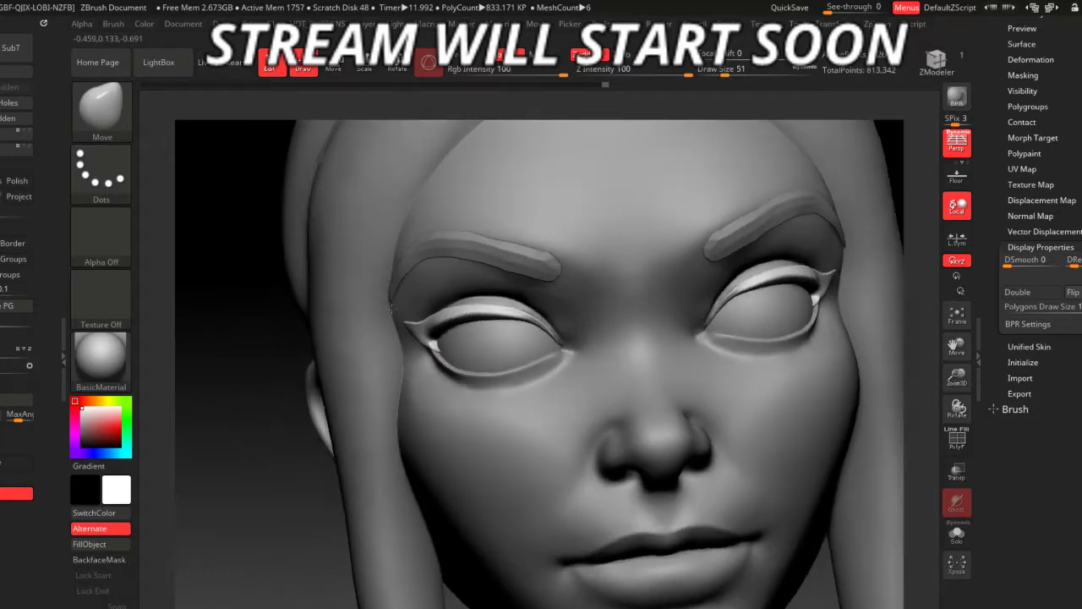
pyautogui.moveTo(397, 197); pyautogui.dragTo(273, 355)
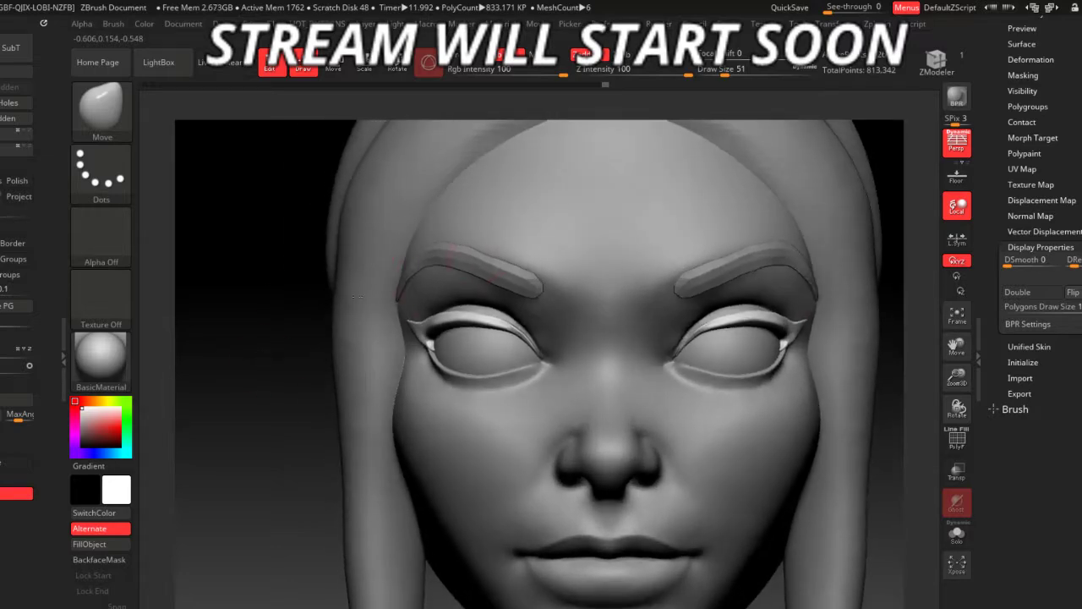
pyautogui.keyDown('alt'); pyautogui.click(480, 250); pyautogui.keyUp('alt')
pyautogui.keyDown('alt'); pyautogui.click(467, 258); pyautogui.keyUp('alt')
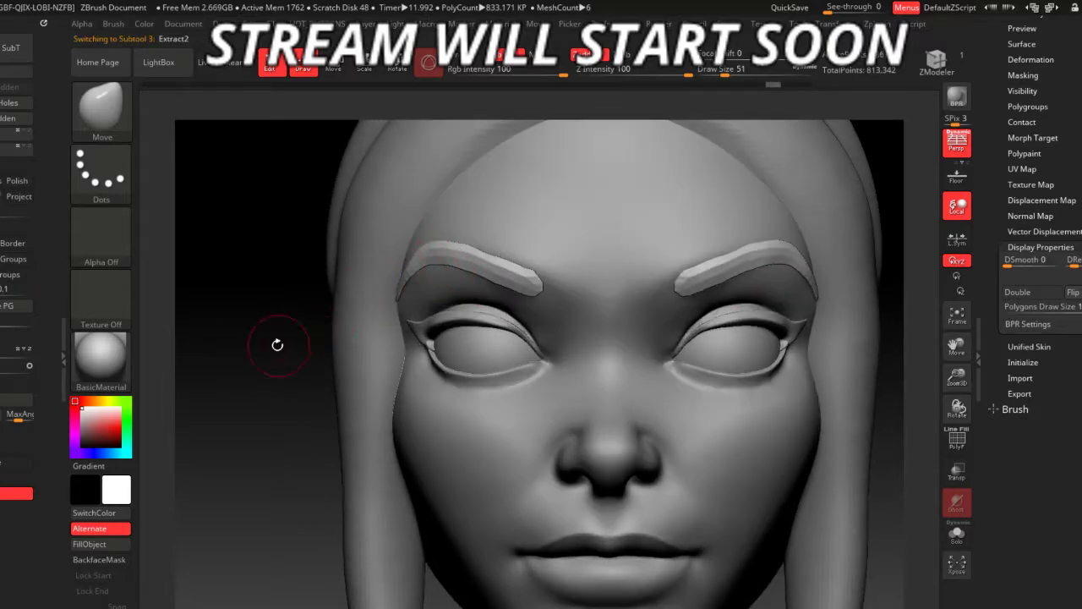
# - Reshape the eyebrow polygons into thin strips using the ZModeler brush's Mask action
pyautogui.moveTo(277, 344); pyautogui.dragTo(266, 367)
pyautogui.click(959, 57)
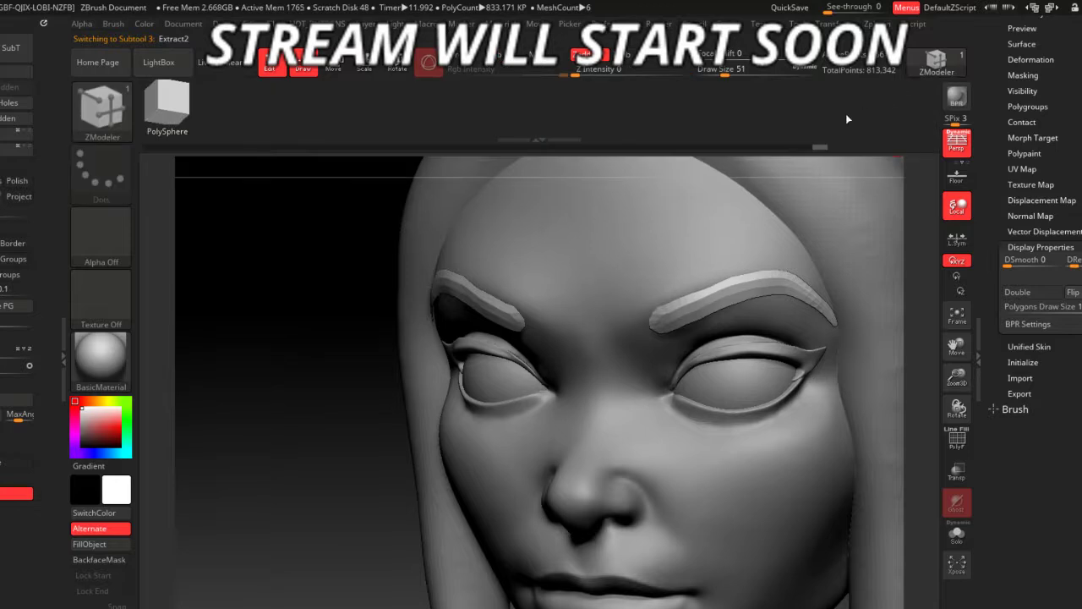
pyautogui.press('space')
pyautogui.click(483, 341)
pyautogui.moveTo(489, 310); pyautogui.dragTo(486, 334)
# - Turn on Double display so the eyebrows render solid from both sides
pyautogui.moveTo(324, 391)
pyautogui.mouseDown()
pyautogui.moveTo(319, 335)
pyautogui.moveTo(343, 353)
pyautogui.mouseUp()
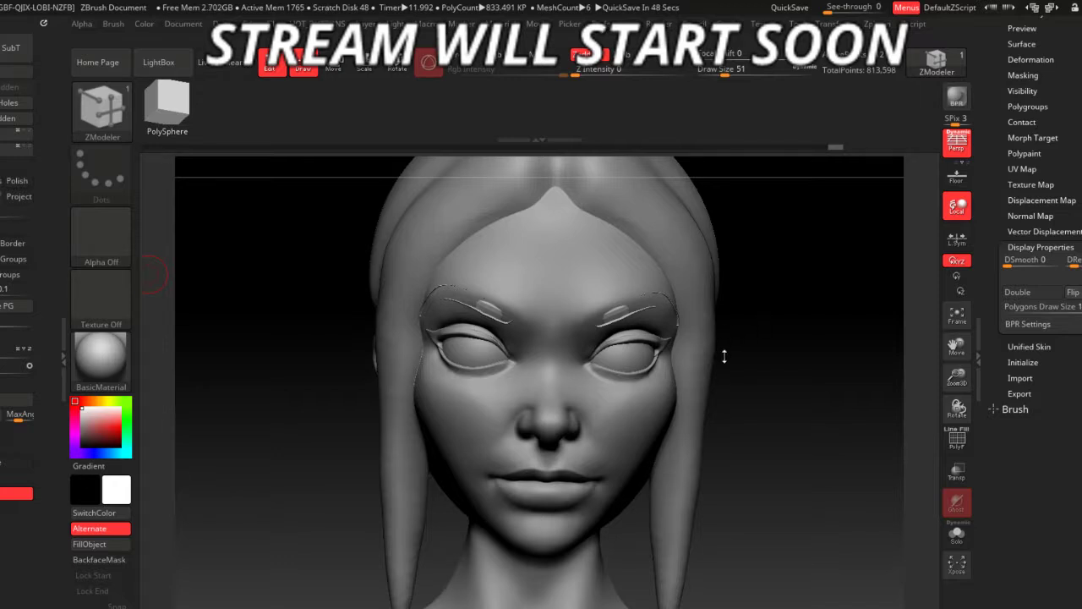
pyautogui.moveTo(722, 368)
pyautogui.mouseDown()
pyautogui.moveTo(743, 394)
pyautogui.moveTo(927, 440)
pyautogui.mouseUp()
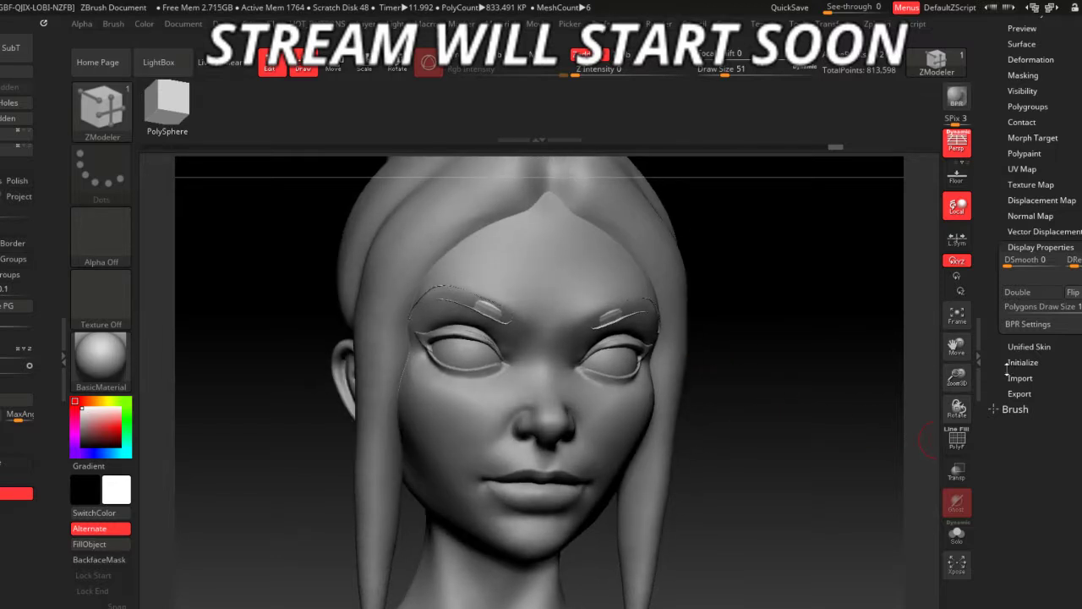
pyautogui.click(1017, 292)
pyautogui.moveTo(930, 350)
pyautogui.mouseDown()
pyautogui.moveTo(854, 356)
pyautogui.moveTo(808, 461)
pyautogui.mouseUp()
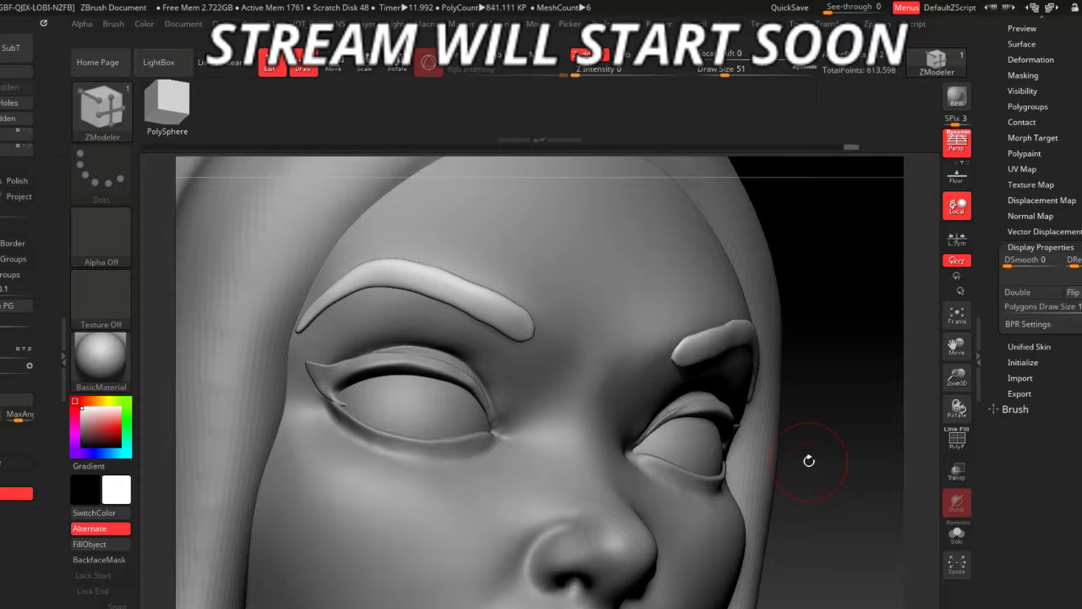
pyautogui.moveTo(871, 507); pyautogui.dragTo(864, 503)
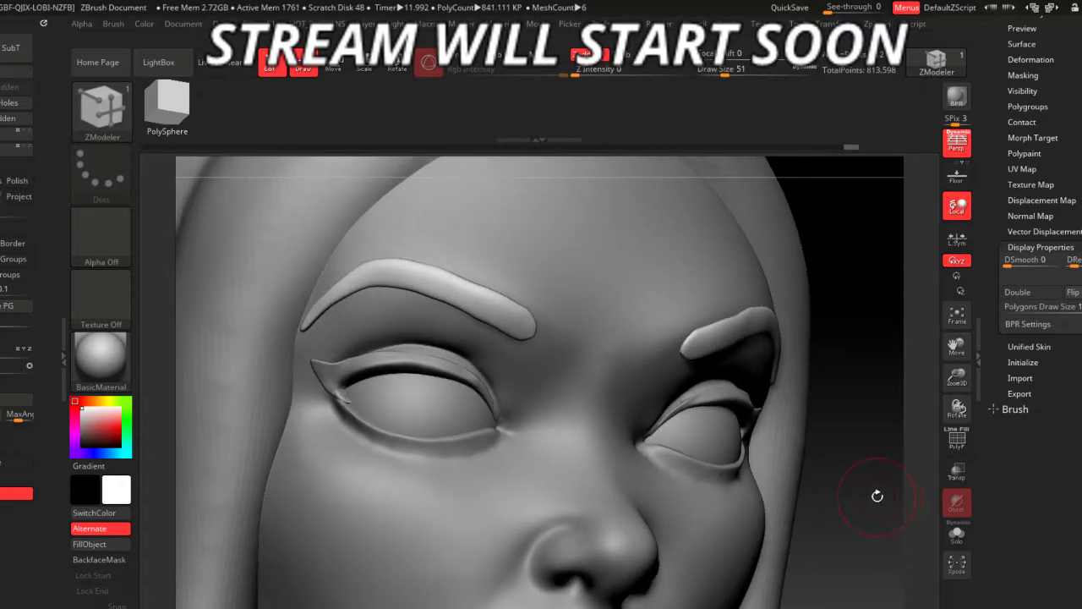
pyautogui.moveTo(860, 454); pyautogui.dragTo(724, 338)
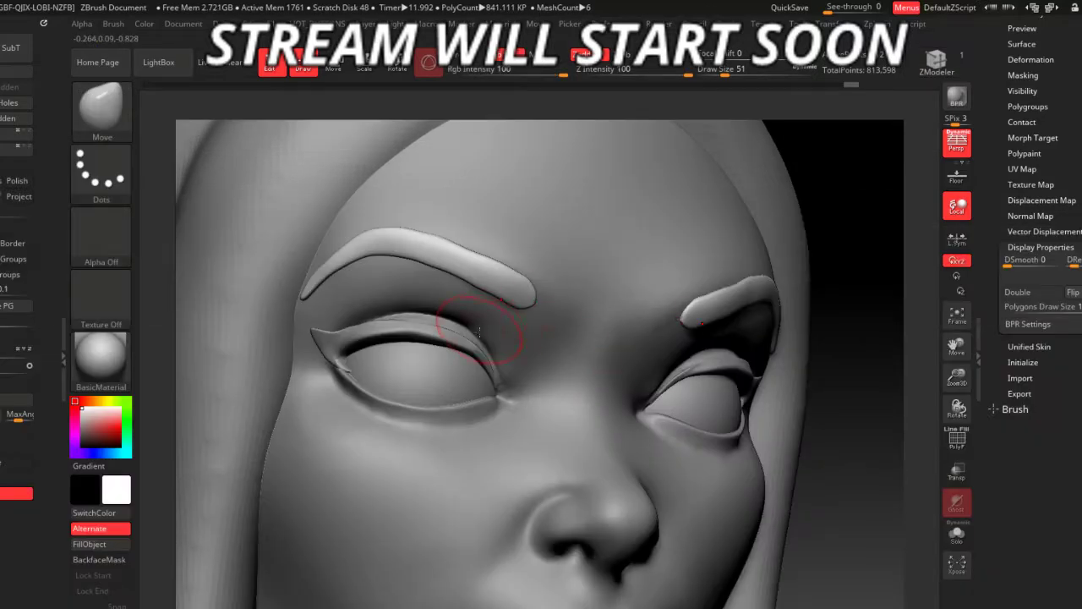
# - Orbit around the face while checking the eyelid Extract4 and eyebrow Extract2 pieces
pyautogui.press('space')
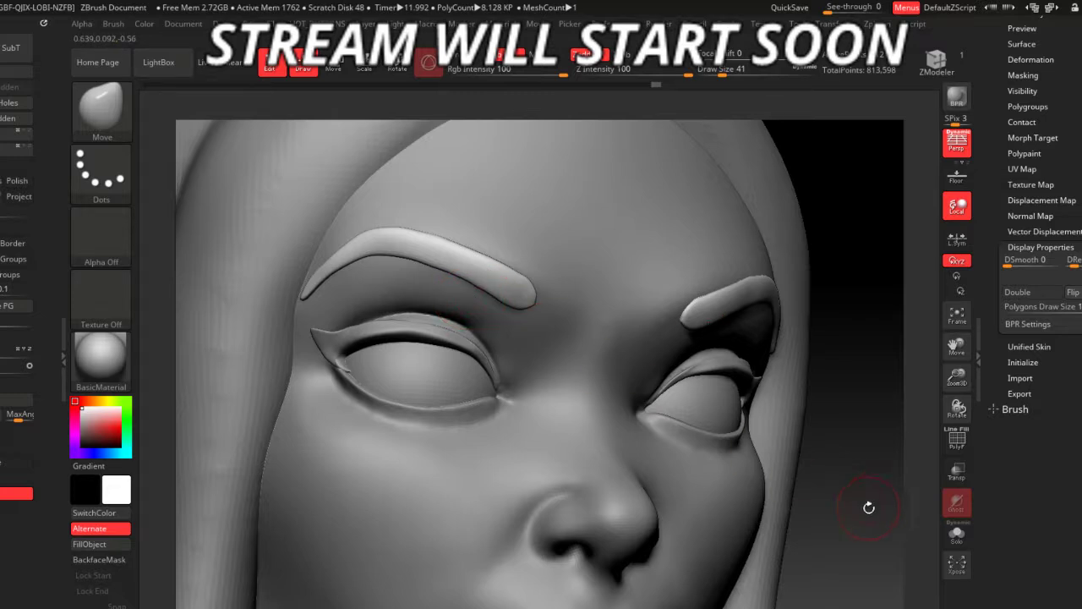
pyautogui.moveTo(868, 507); pyautogui.dragTo(834, 459)
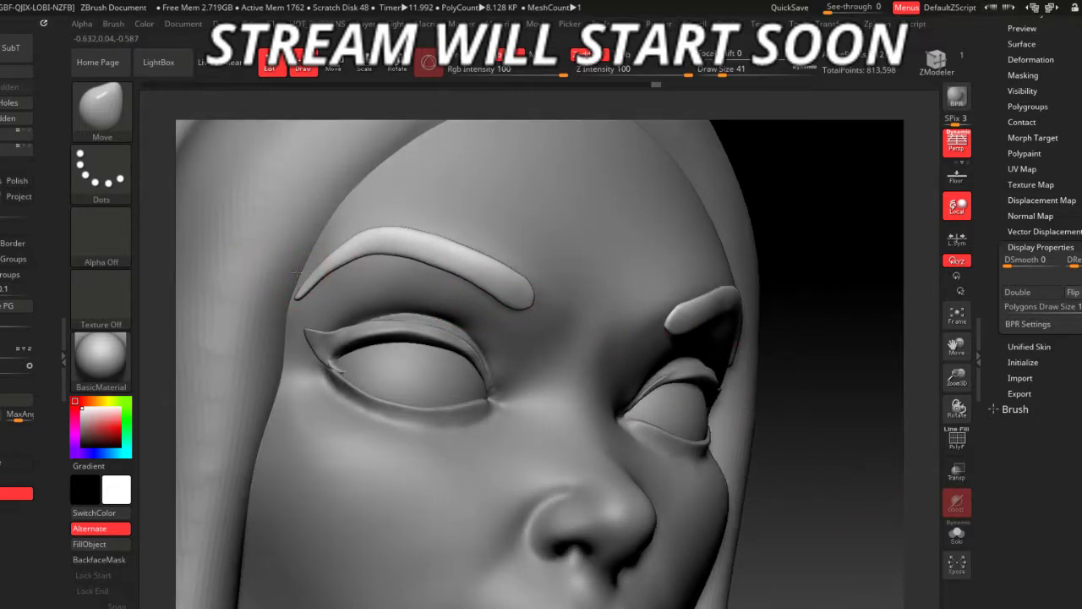
pyautogui.moveTo(785, 508); pyautogui.dragTo(722, 459)
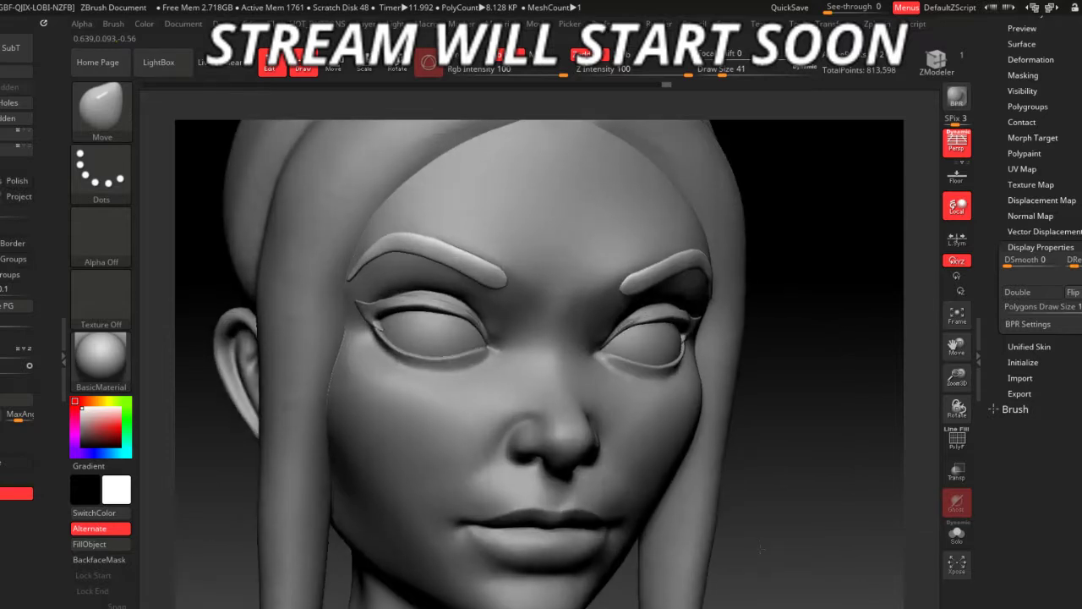
pyautogui.moveTo(761, 549); pyautogui.dragTo(637, 431)
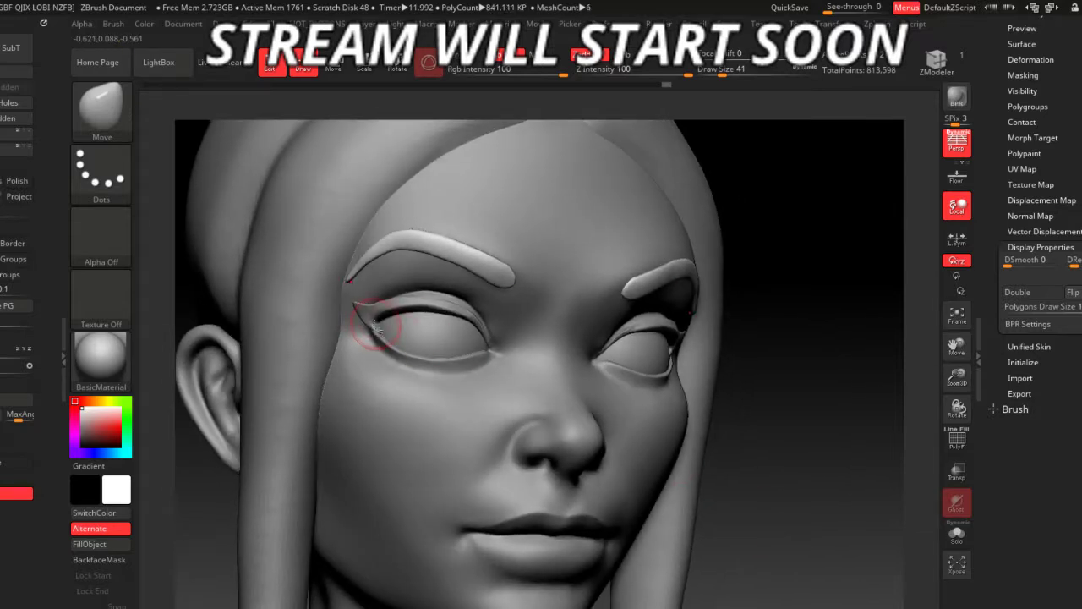
pyautogui.keyDown('alt'); pyautogui.click(382, 326); pyautogui.keyUp('alt')
pyautogui.moveTo(803, 521)
pyautogui.mouseDown()
pyautogui.moveTo(802, 495)
pyautogui.moveTo(814, 540)
pyautogui.moveTo(814, 504)
pyautogui.moveTo(857, 538)
pyautogui.moveTo(800, 513)
pyautogui.mouseUp()
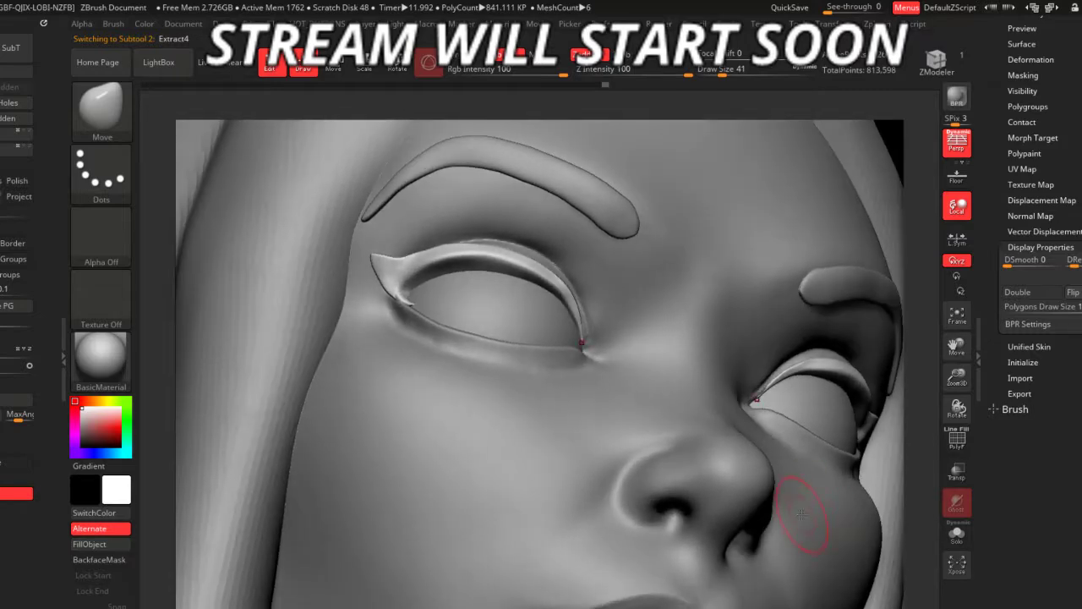
pyautogui.moveTo(921, 485)
pyautogui.mouseDown()
pyautogui.moveTo(893, 449)
pyautogui.moveTo(921, 514)
pyautogui.moveTo(844, 449)
pyautogui.moveTo(755, 446)
pyautogui.mouseUp()
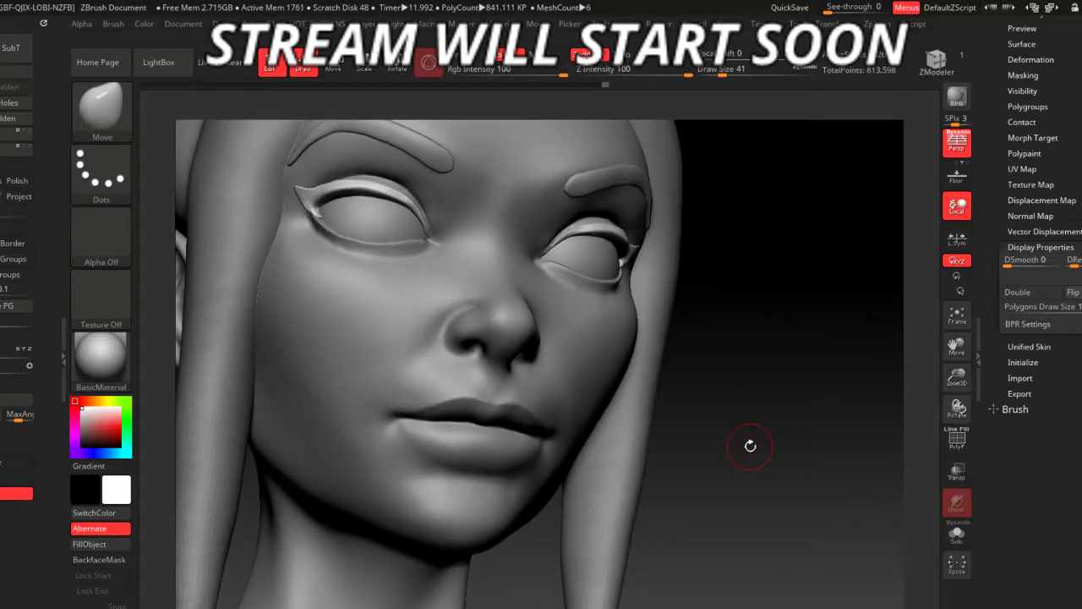
pyautogui.moveTo(753, 456)
pyautogui.mouseDown()
pyautogui.moveTo(754, 469)
pyautogui.moveTo(718, 440)
pyautogui.moveTo(740, 534)
pyautogui.moveTo(752, 533)
pyautogui.mouseUp()
pyautogui.keyDown('alt'); pyautogui.click(539, 271); pyautogui.keyUp('alt')
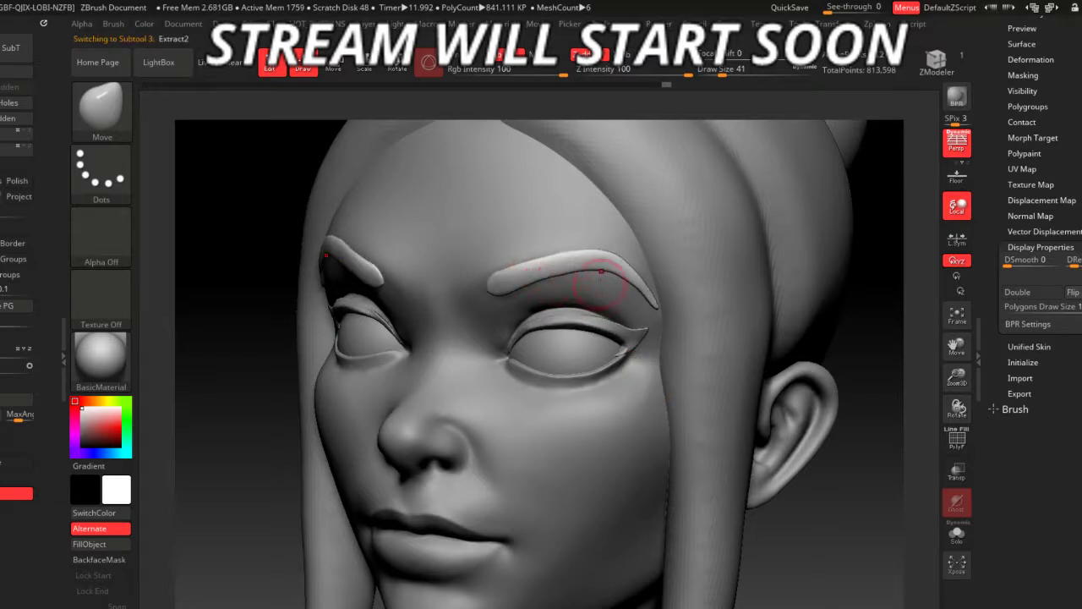
pyautogui.moveTo(799, 550)
pyautogui.mouseDown()
pyautogui.moveTo(775, 554)
pyautogui.moveTo(688, 467)
pyautogui.moveTo(664, 380)
pyautogui.moveTo(657, 403)
pyautogui.moveTo(707, 495)
pyautogui.moveTo(740, 502)
pyautogui.moveTo(623, 405)
pyautogui.mouseUp()
pyautogui.keyDown('alt'); pyautogui.click(534, 288); pyautogui.keyUp('alt')
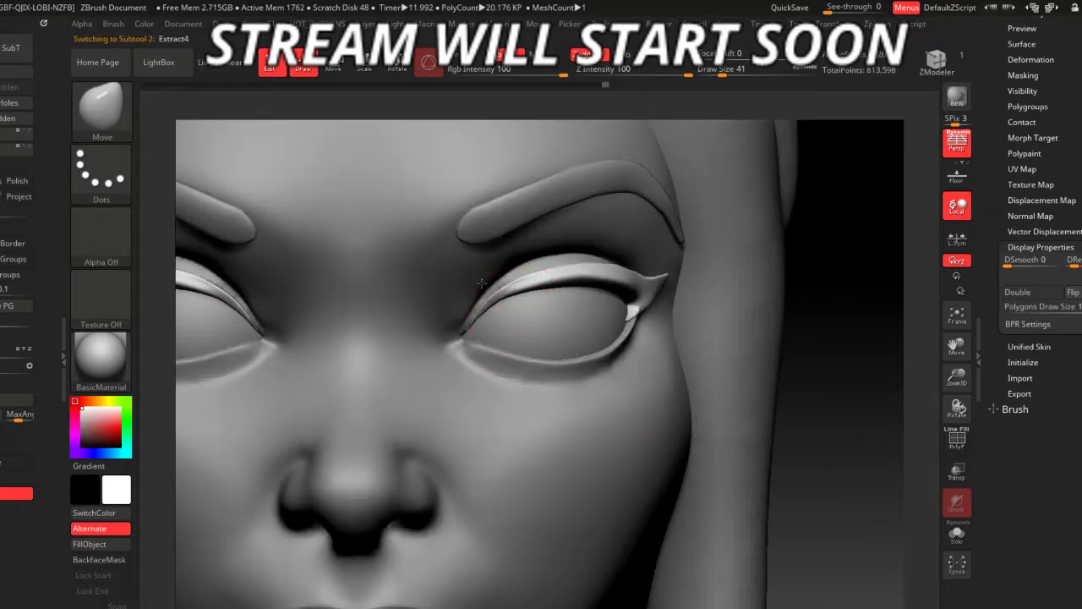
# - Make baseMeshHead the active subtool and set Draw Size to 74
pyautogui.moveTo(859, 469)
pyautogui.mouseDown()
pyautogui.moveTo(740, 345)
pyautogui.moveTo(406, 245)
pyautogui.mouseUp()
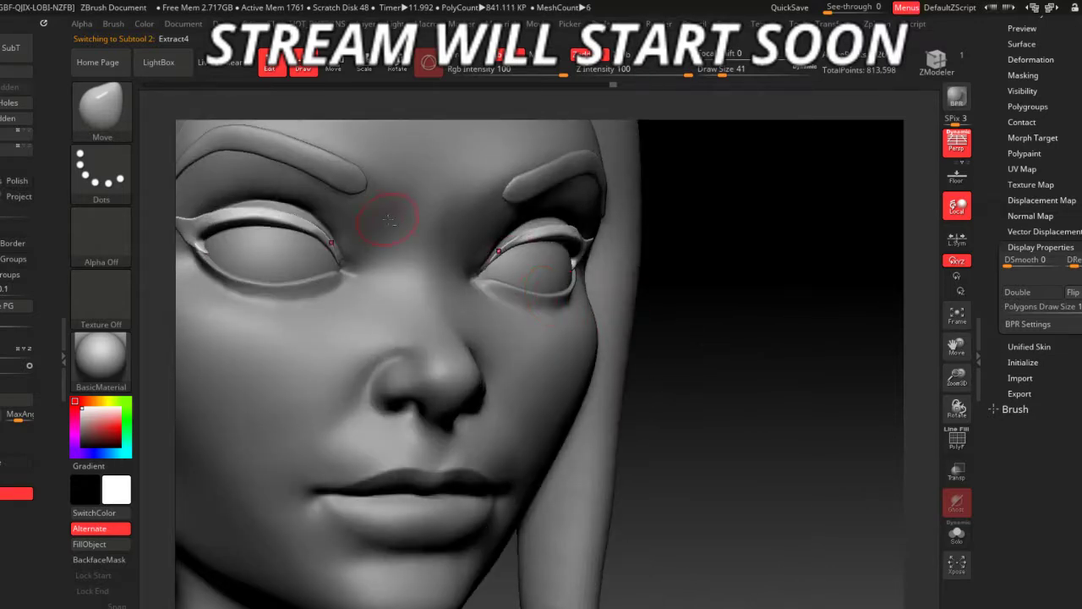
pyautogui.keyDown('alt'); pyautogui.click(405, 245); pyautogui.keyUp('alt')
pyautogui.press('space')
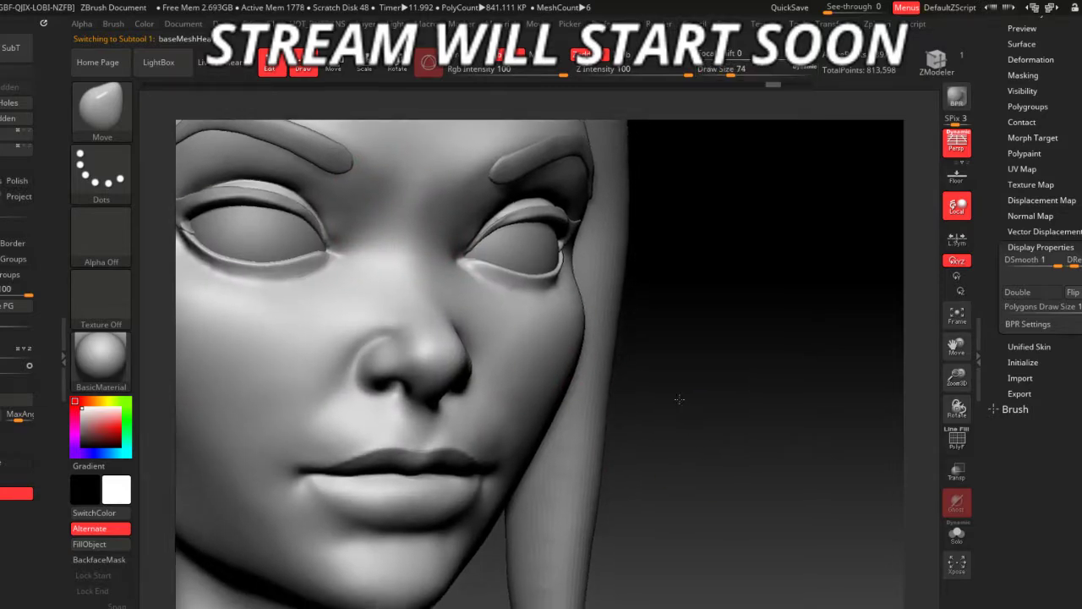
# - Pick the ClayBuildup brush and solo the head, hiding the hair
pyautogui.moveTo(694, 447)
pyautogui.keyDown('alt'); pyautogui.mouseDown()
pyautogui.moveTo(625, 339)
pyautogui.moveTo(640, 327)
pyautogui.moveTo(657, 464)
pyautogui.moveTo(634, 400)
pyautogui.moveTo(700, 350)
pyautogui.moveTo(629, 410)
pyautogui.moveTo(693, 398)
pyautogui.moveTo(661, 378)
pyautogui.mouseUp(); pyautogui.keyUp('alt')
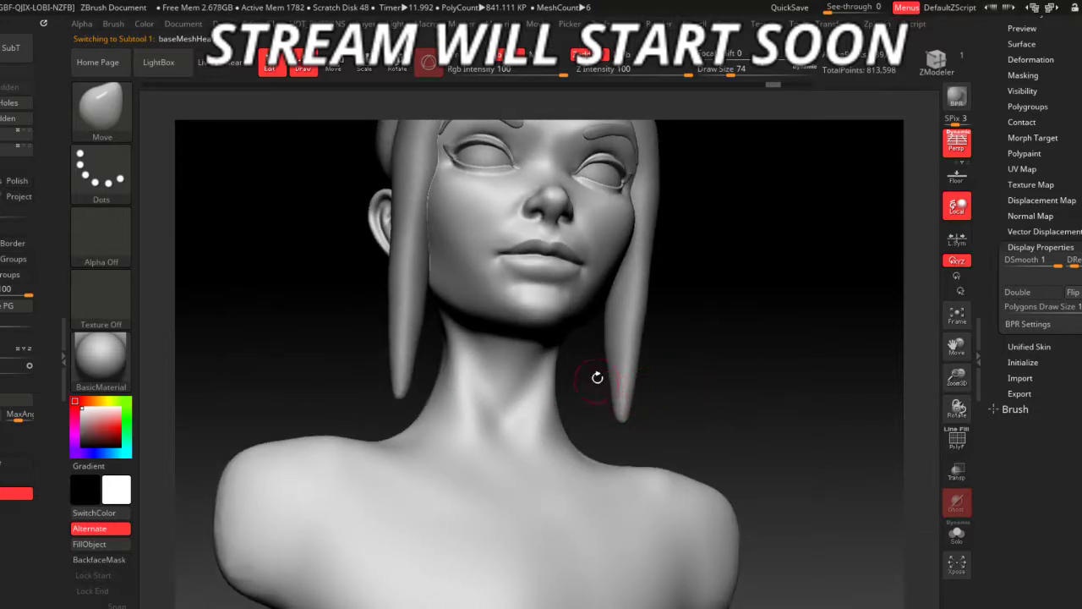
pyautogui.press('b')
pyautogui.press('c')
pyautogui.press('b')
pyautogui.moveTo(669, 394)
pyautogui.mouseDown()
pyautogui.moveTo(730, 409)
pyautogui.moveTo(685, 393)
pyautogui.moveTo(614, 394)
pyautogui.moveTo(609, 362)
pyautogui.moveTo(456, 380)
pyautogui.mouseUp()
pyautogui.click(956, 534)
pyautogui.press('super')
pyautogui.press('super')
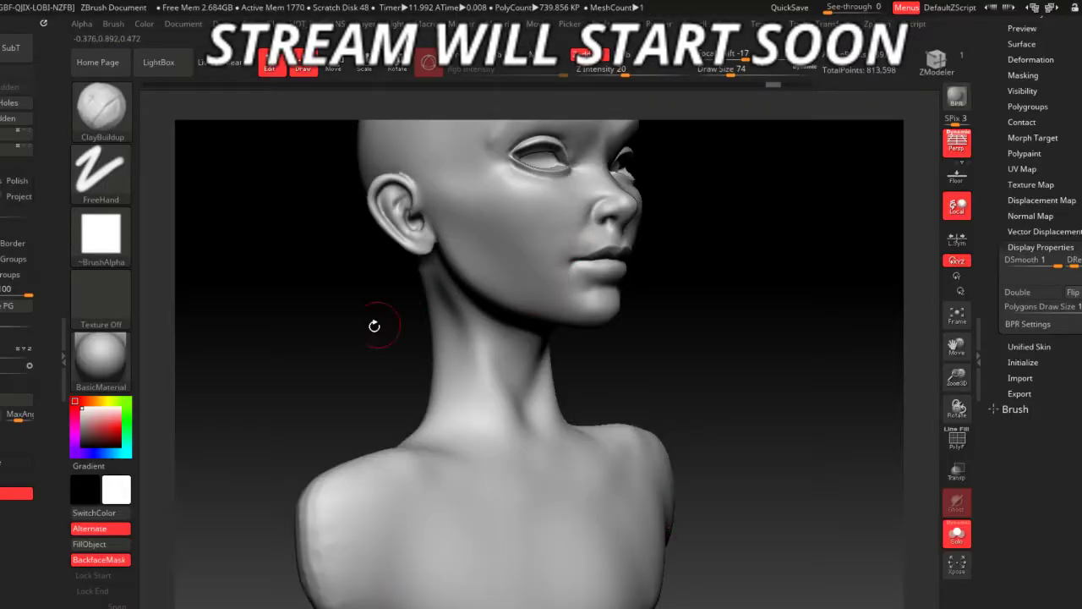
# - Build up and smooth the neck and collarbone with ClayBuildup at sizes 132–177
pyautogui.moveTo(374, 321); pyautogui.dragTo(290, 382)
pyautogui.press('space')
pyautogui.moveTo(440, 330); pyautogui.dragTo(443, 331)
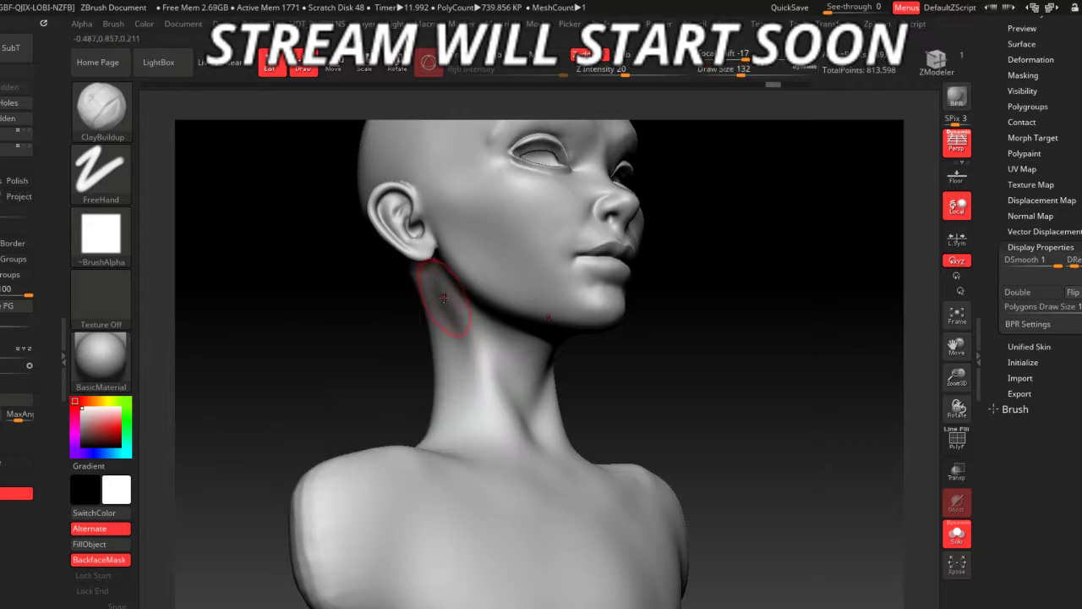
pyautogui.moveTo(398, 369)
pyautogui.mouseDown()
pyautogui.moveTo(411, 301)
pyautogui.moveTo(467, 336)
pyautogui.mouseUp()
pyautogui.press('space')
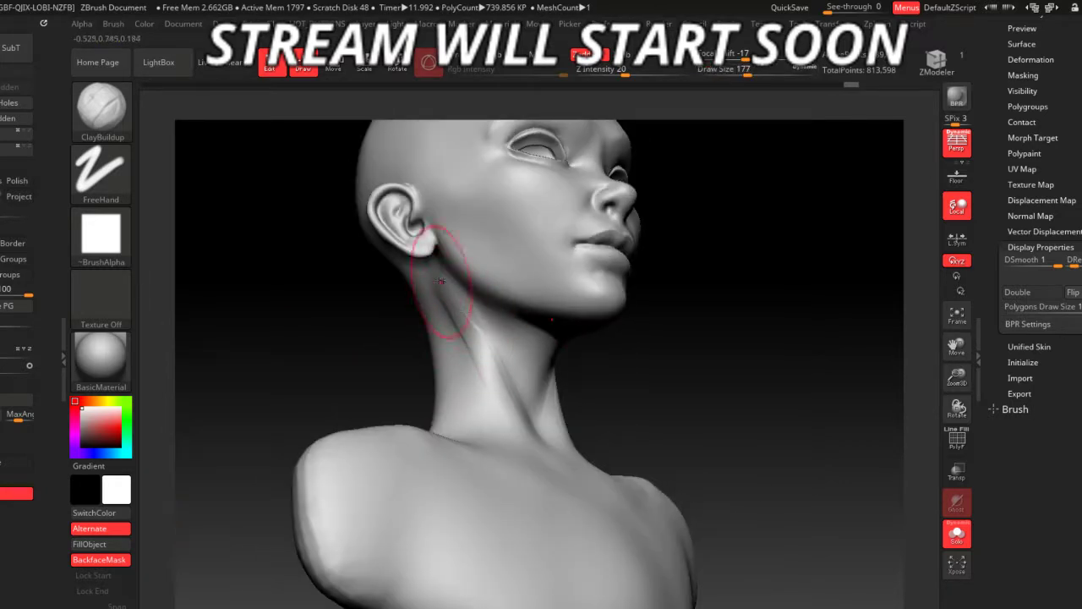
pyautogui.moveTo(496, 375)
pyautogui.keyDown('shift'); pyautogui.mouseDown()
pyautogui.moveTo(456, 321)
pyautogui.moveTo(486, 457)
pyautogui.mouseUp(); pyautogui.keyUp('shift')
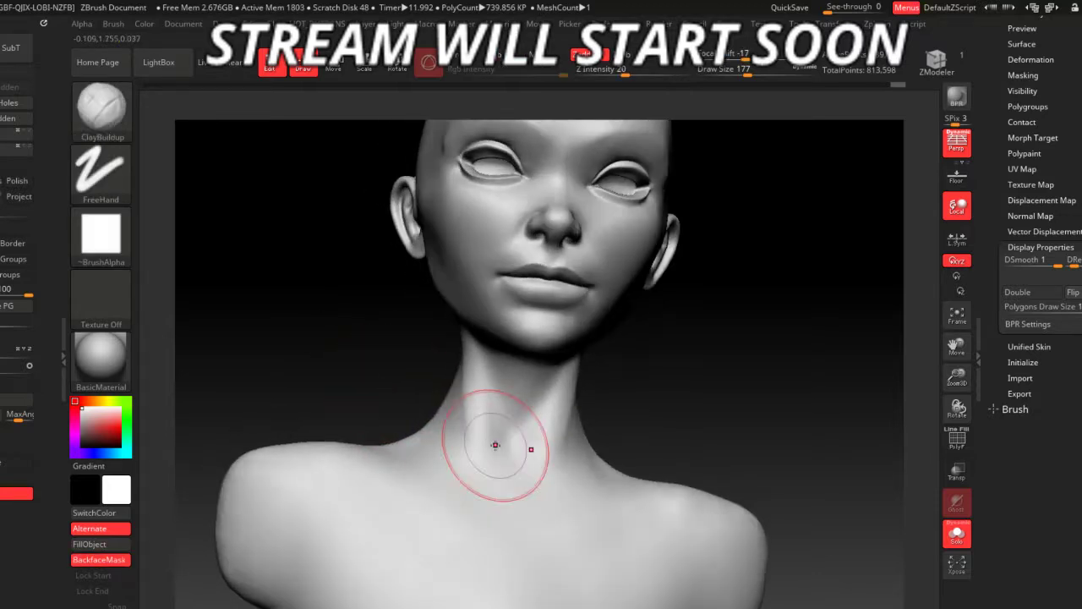
pyautogui.keyDown('shift'); pyautogui.moveTo(459, 374); pyautogui.dragTo(491, 473); pyautogui.keyUp('shift')
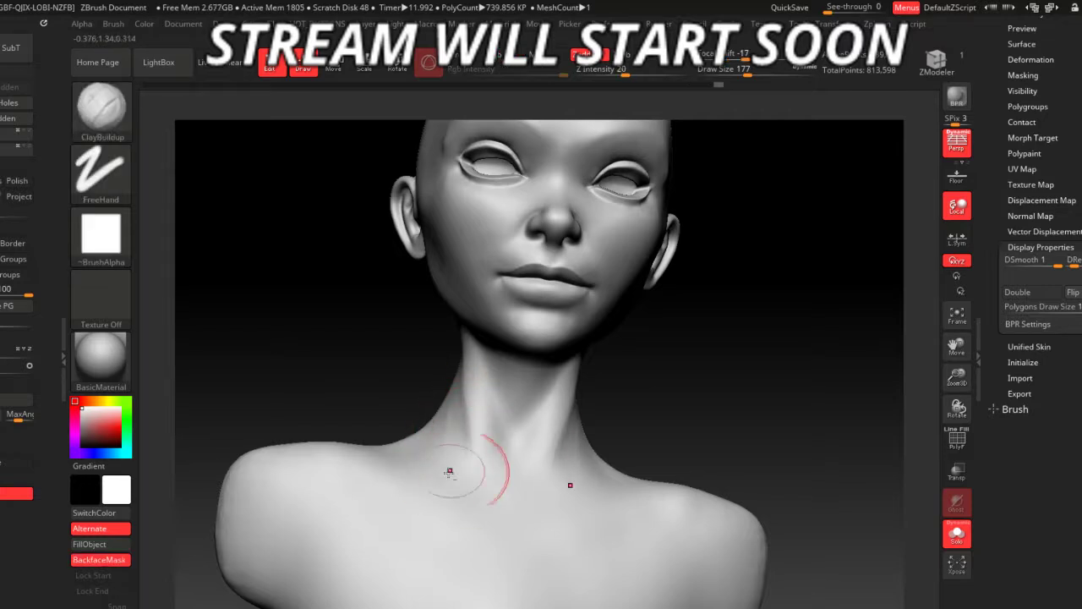
pyautogui.moveTo(495, 460); pyautogui.dragTo(427, 444, button='right')
pyautogui.press('space')
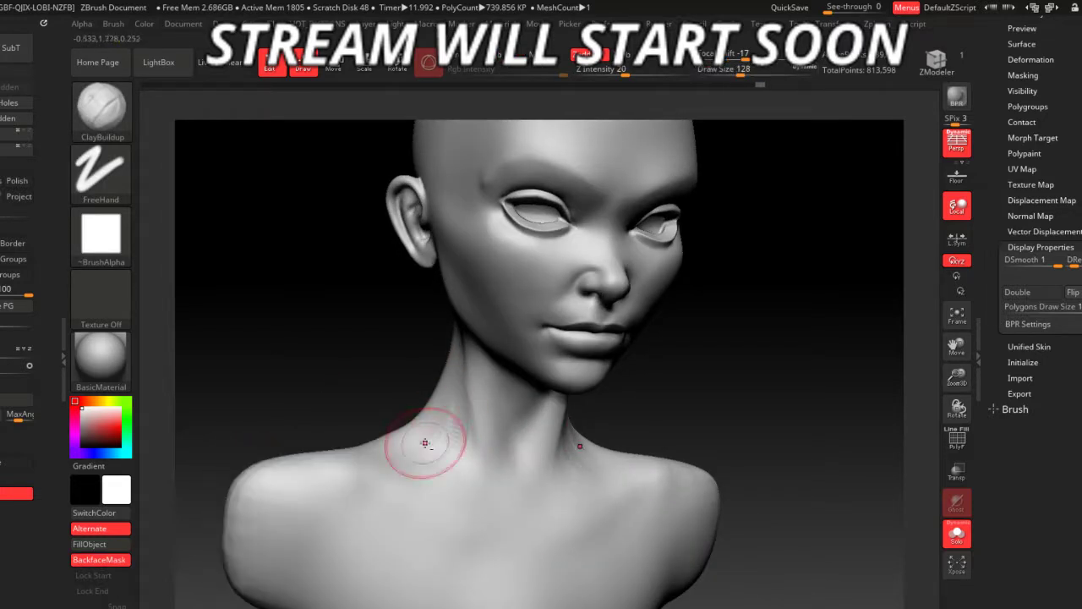
pyautogui.moveTo(449, 466); pyautogui.dragTo(418, 479)
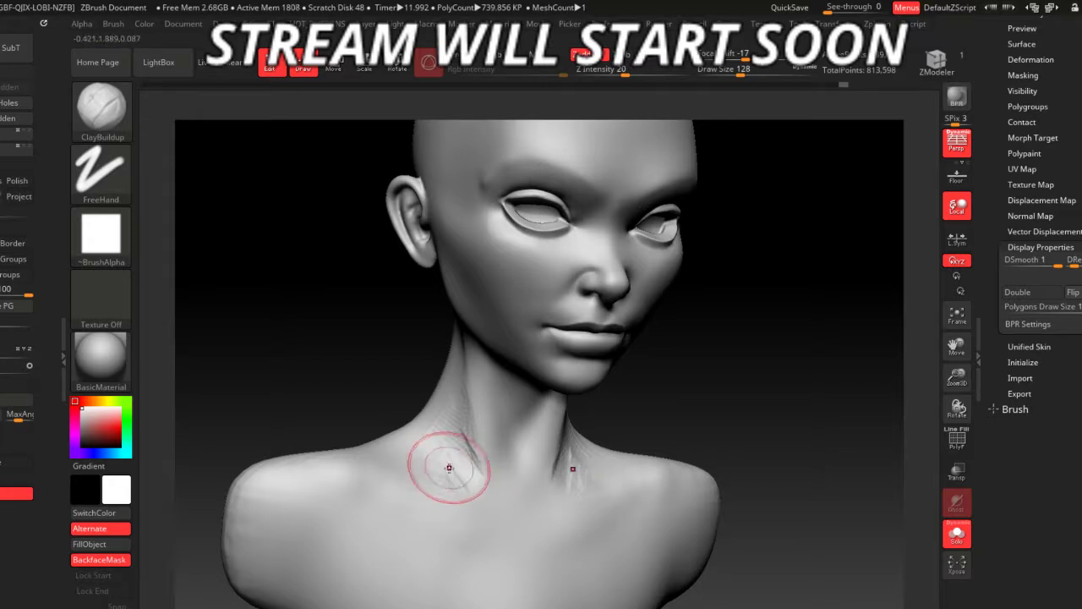
pyautogui.press('shift')
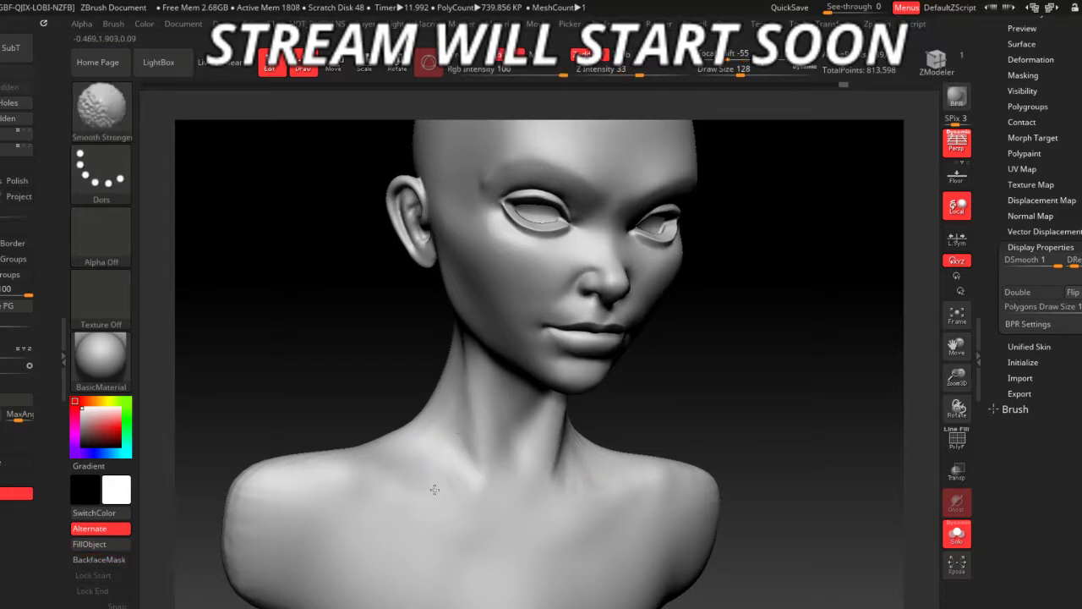
pyautogui.moveTo(374, 374)
pyautogui.mouseDown()
pyautogui.moveTo(361, 387)
pyautogui.moveTo(467, 328)
pyautogui.mouseUp()
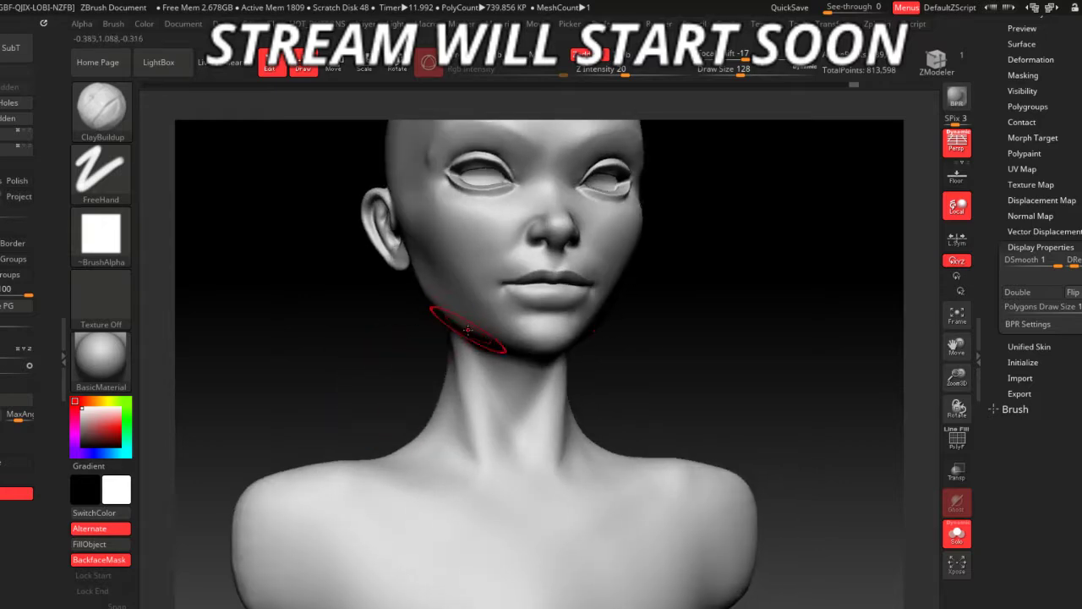
# - Switch to the Move brush and orbit the bust toward a side view
pyautogui.press('b')
pyautogui.press('m')
pyautogui.press('v')
pyautogui.press('space')
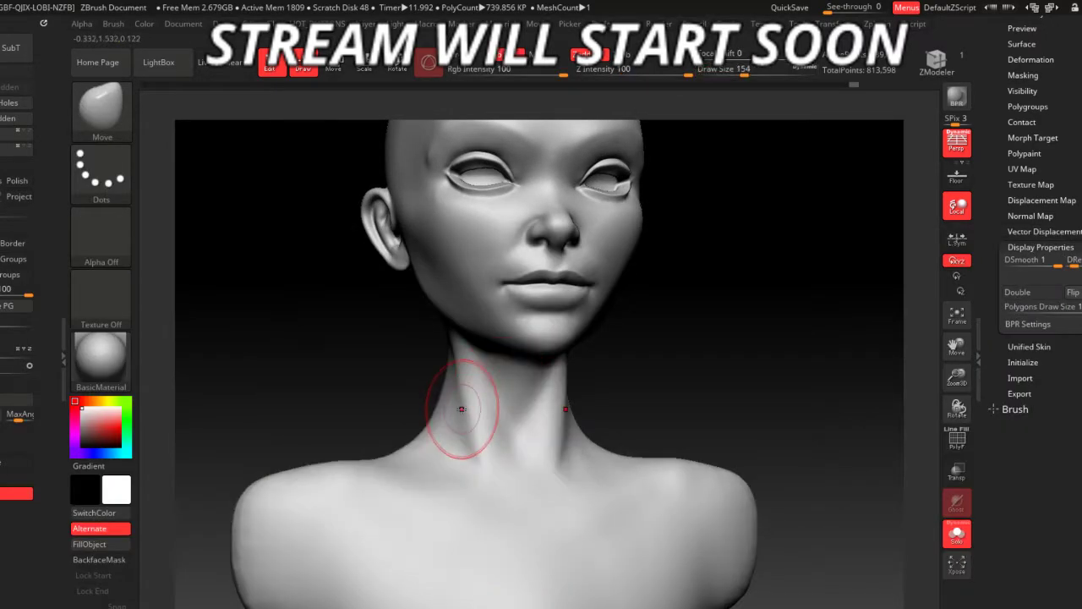
pyautogui.moveTo(446, 403); pyautogui.dragTo(459, 459)
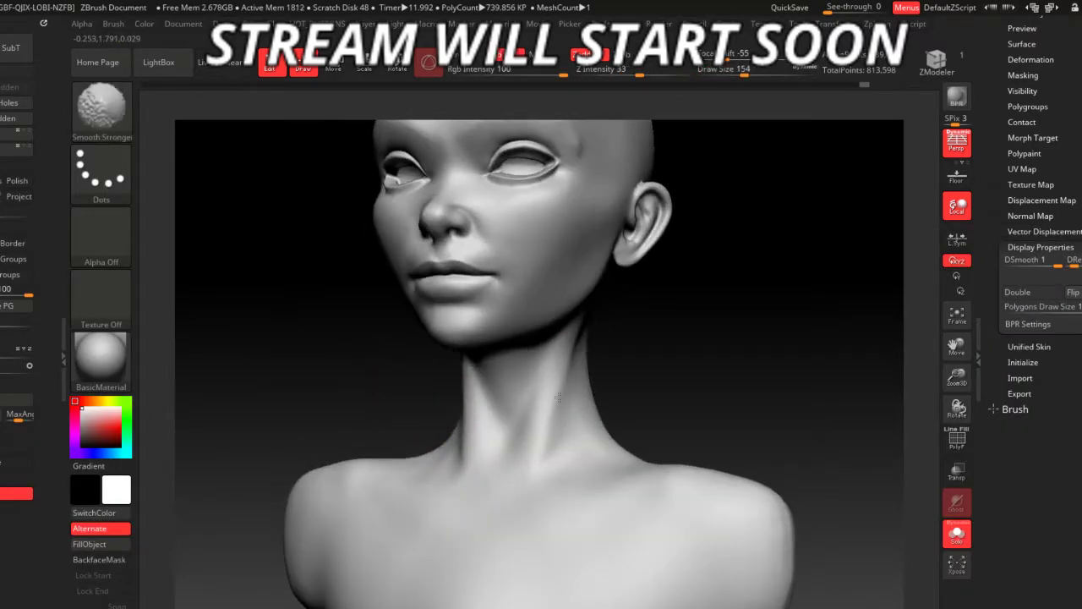
pyautogui.moveTo(558, 397); pyautogui.dragTo(580, 358)
# - Carve grooves down the front of the neck with DamStandard, deepening the throat base
pyautogui.press('b')
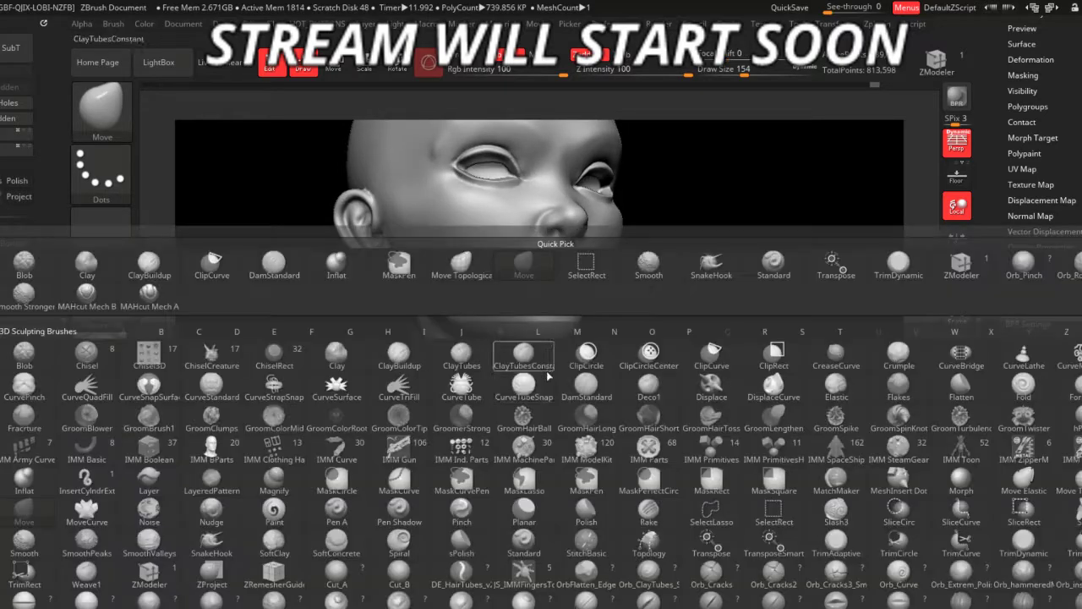
pyautogui.press('d')
pyautogui.press('s')
pyautogui.moveTo(350, 367)
pyautogui.mouseDown()
pyautogui.moveTo(410, 380)
pyautogui.moveTo(425, 344)
pyautogui.mouseUp()
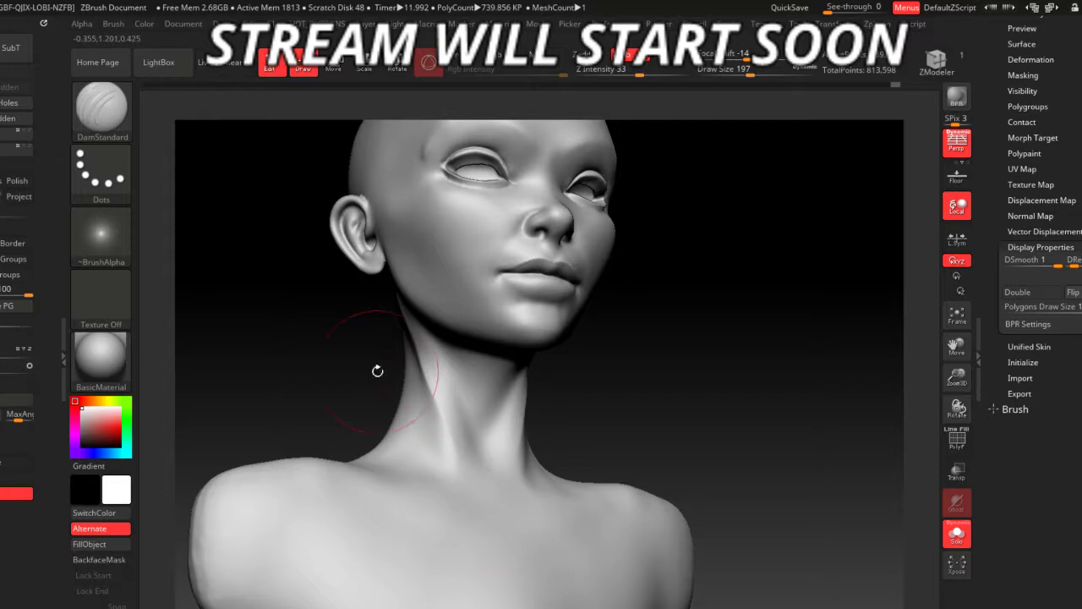
pyautogui.moveTo(378, 370)
pyautogui.mouseDown()
pyautogui.moveTo(398, 446)
pyautogui.moveTo(374, 435)
pyautogui.mouseUp()
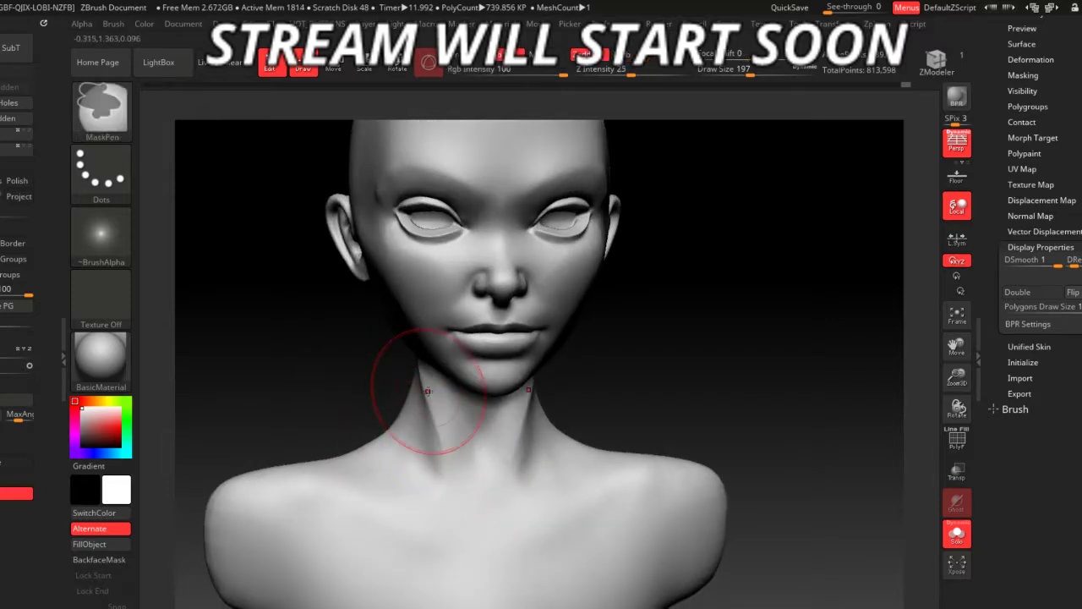
pyautogui.press('b')
pyautogui.press('d')
pyautogui.press('s')
pyautogui.moveTo(470, 429); pyautogui.dragTo(489, 502)
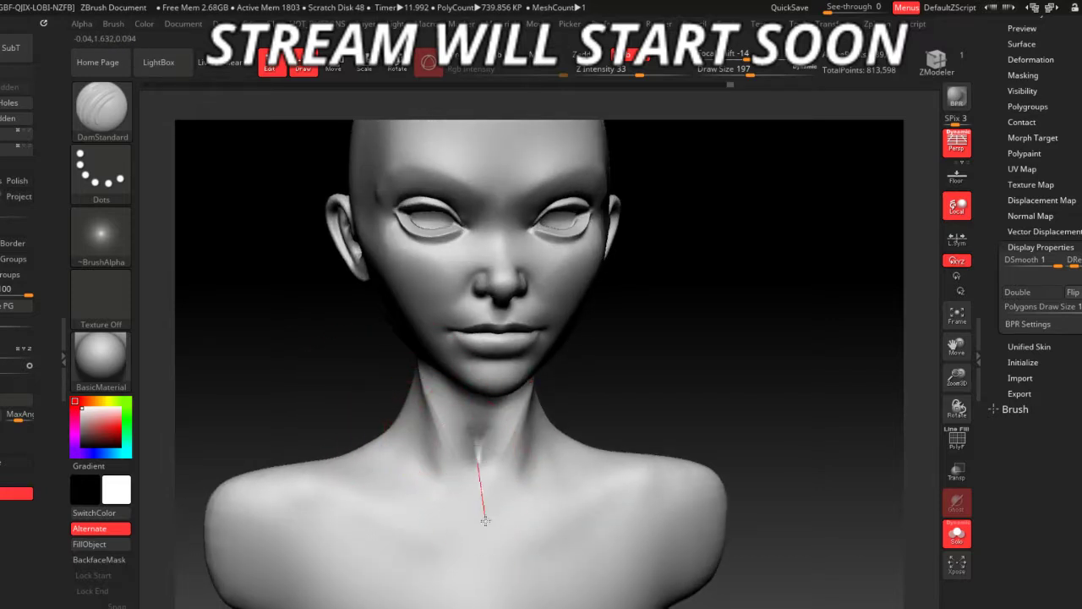
pyautogui.moveTo(470, 465); pyautogui.dragTo(478, 526)
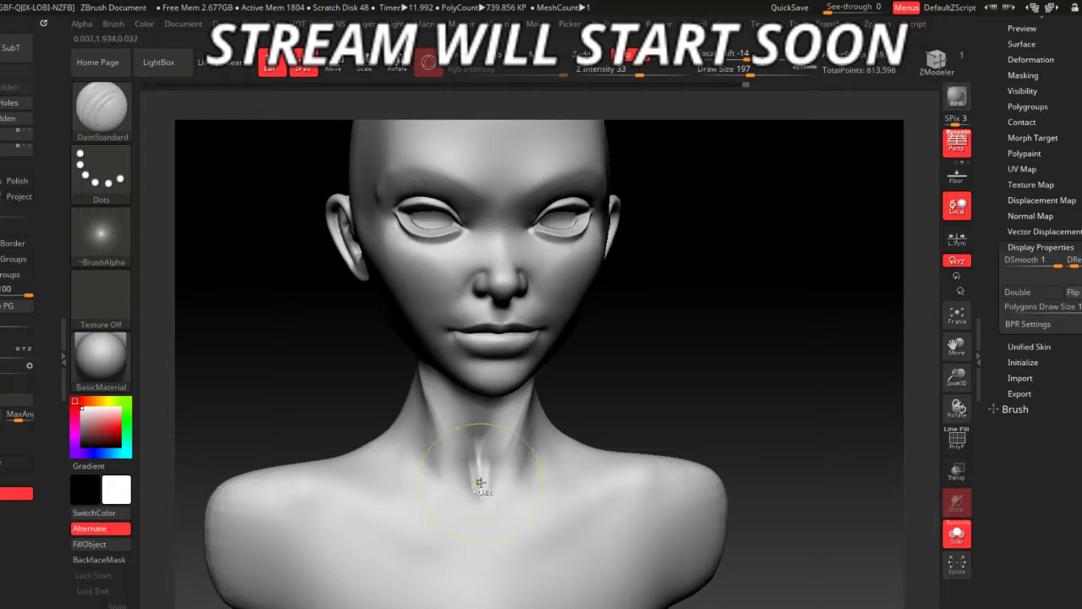
pyautogui.moveTo(479, 482); pyautogui.dragTo(482, 502)
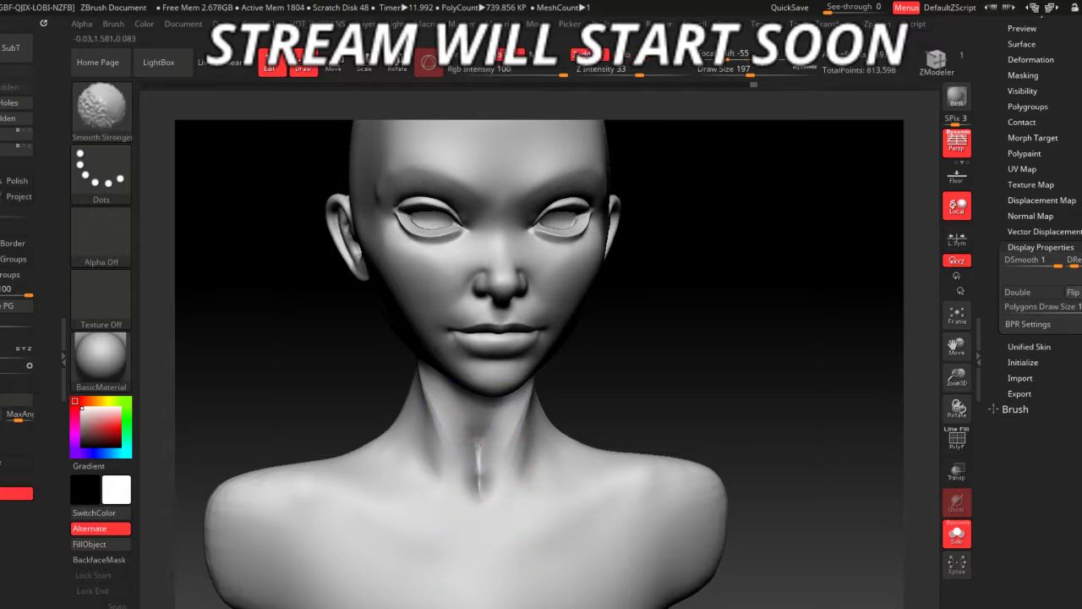
pyautogui.moveTo(389, 440); pyautogui.dragTo(365, 417)
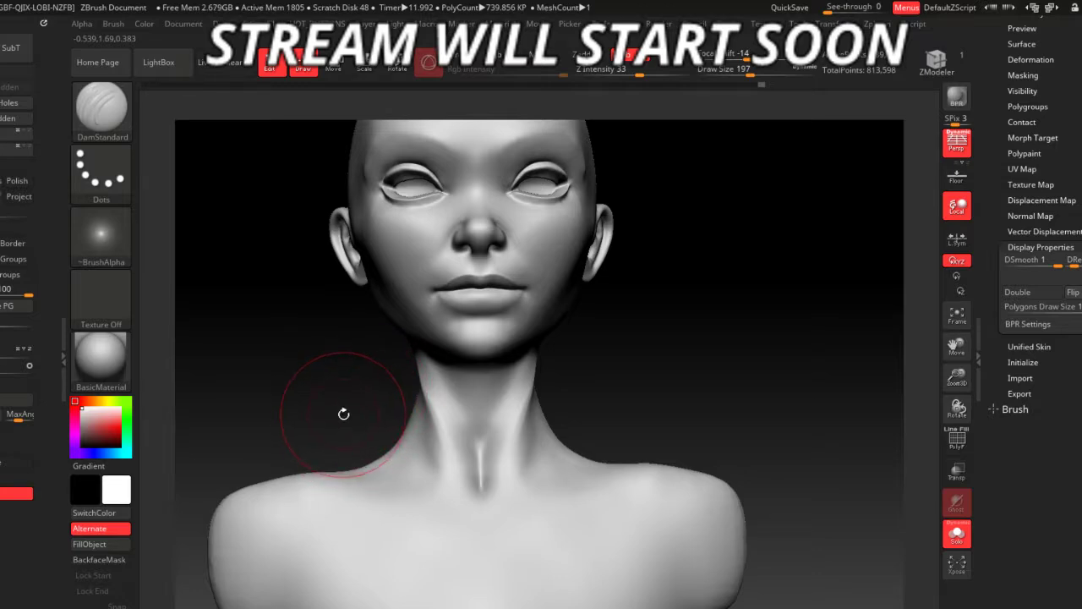
# - Switch back to ClayBuildup with brush size 101
pyautogui.press('b')
pyautogui.press('c')
pyautogui.press('b')
pyautogui.moveTo(550, 338)
pyautogui.mouseDown()
pyautogui.moveTo(517, 400)
pyautogui.moveTo(469, 403)
pyautogui.mouseUp()
pyautogui.press('space')
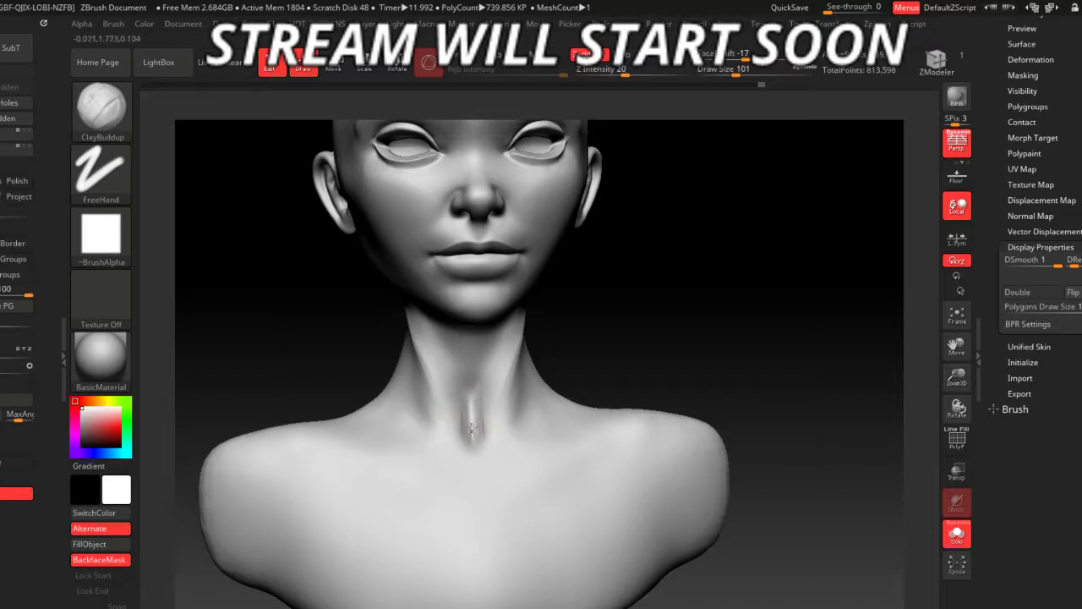
# - Carve a collarbone crease across the upper chest with ClayBuildup and smooth it softer
pyautogui.press('shift')
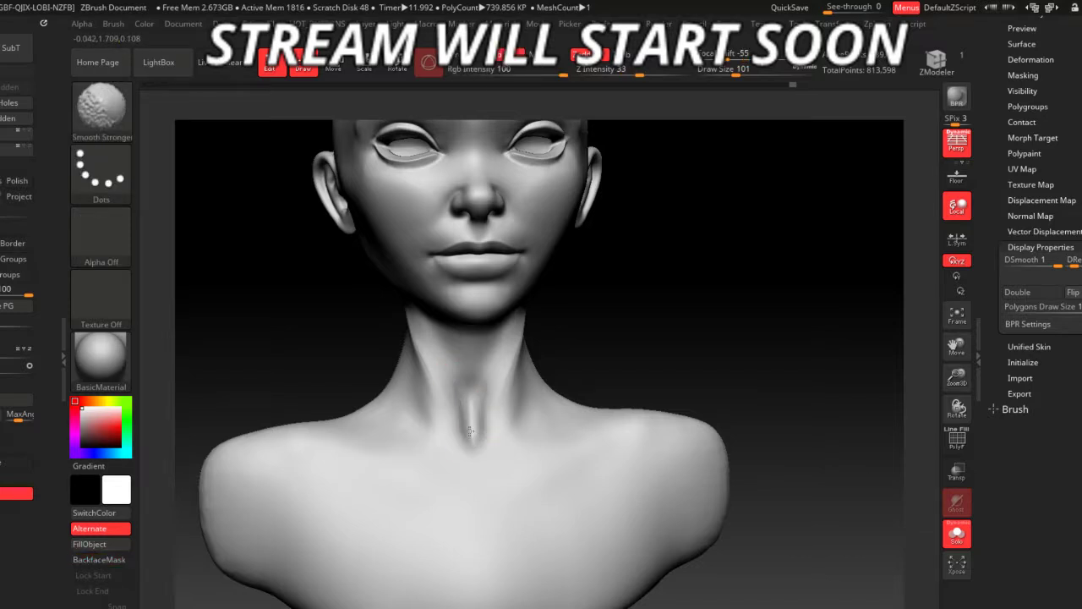
pyautogui.moveTo(313, 370); pyautogui.dragTo(359, 358)
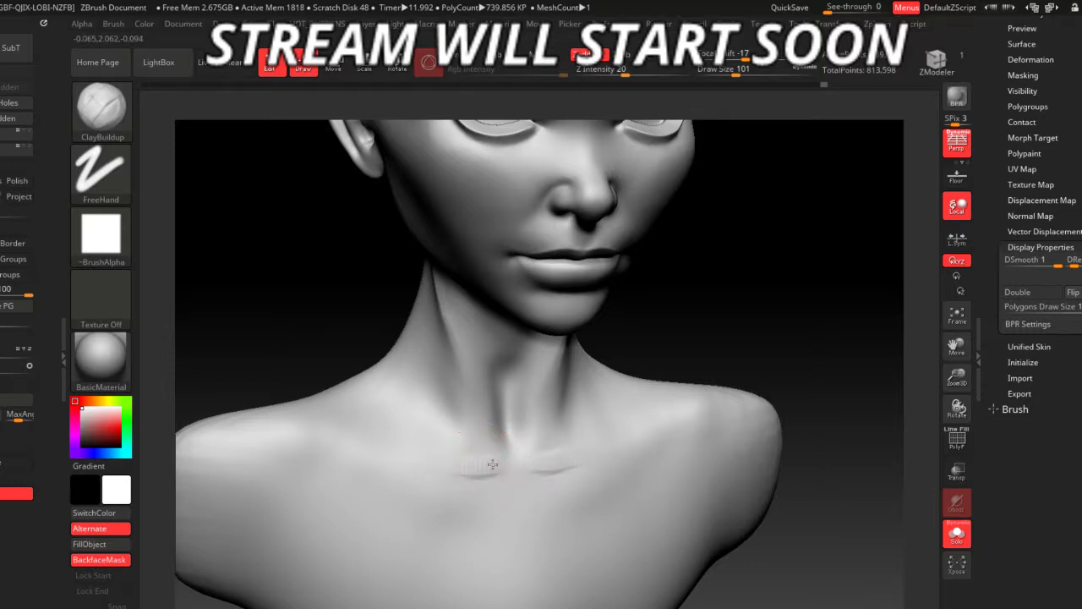
pyautogui.press('shift')
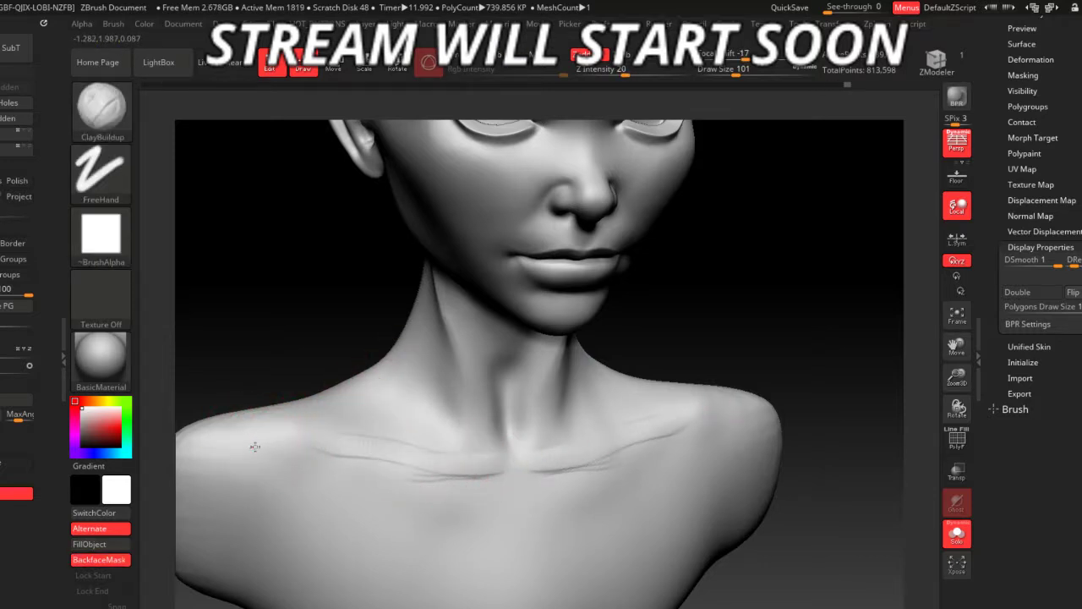
pyautogui.moveTo(473, 471)
pyautogui.mouseDown()
pyautogui.moveTo(324, 446)
pyautogui.moveTo(335, 448)
pyautogui.mouseUp()
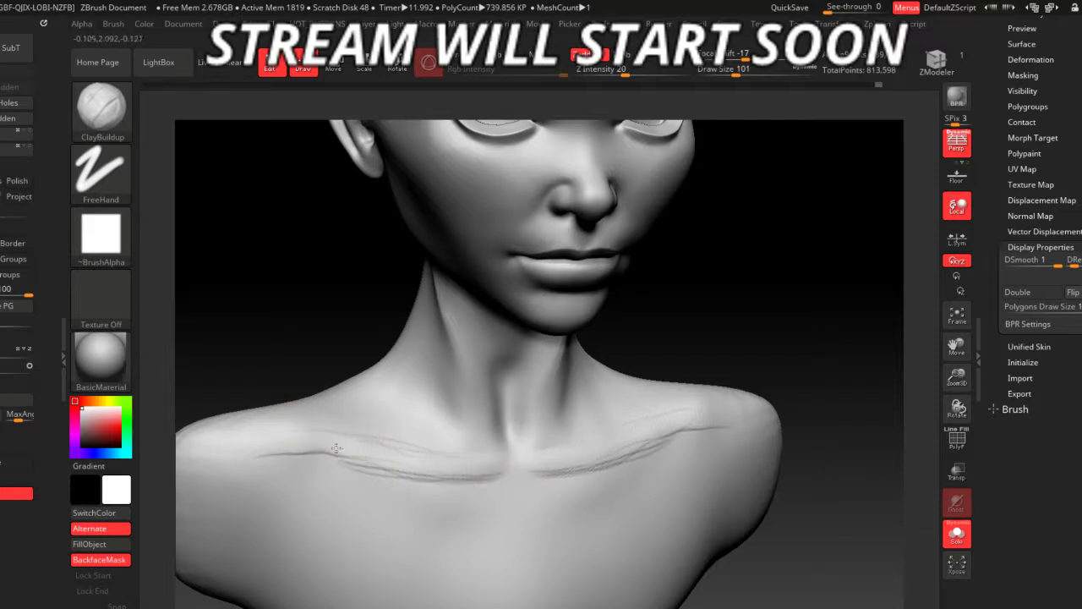
pyautogui.press('shift')
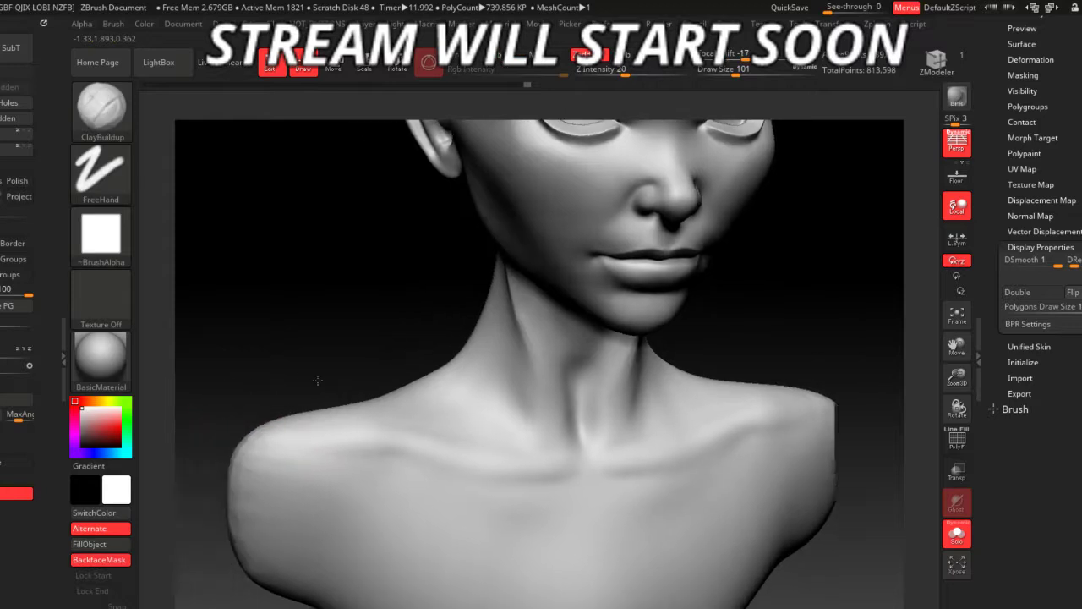
pyautogui.moveTo(226, 439); pyautogui.dragTo(285, 415, button='right')
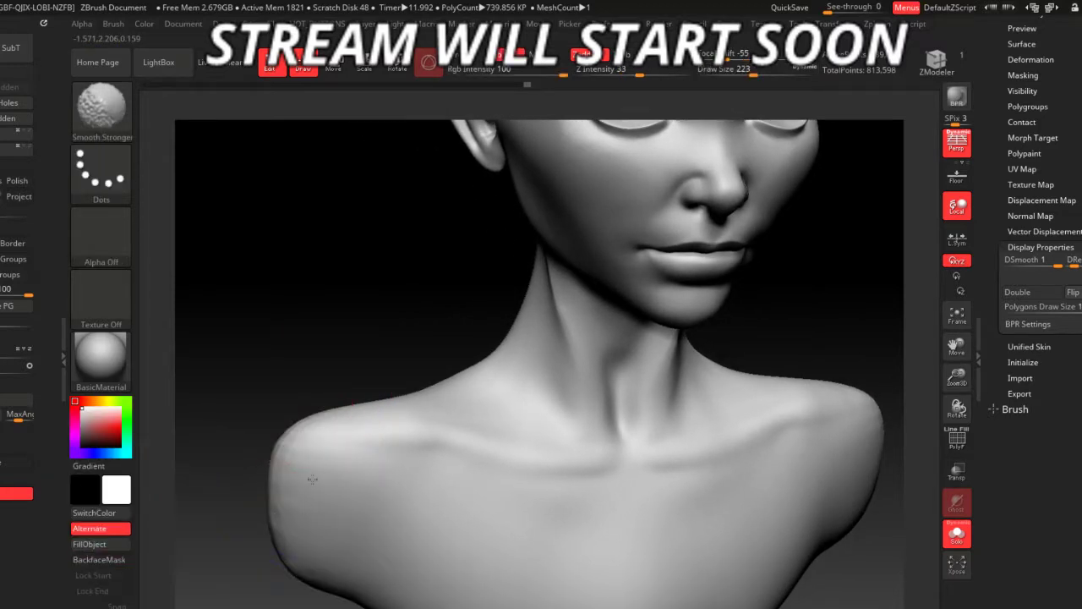
# - Frame the bust and push both shoulders inward with a size-500 Move brush
pyautogui.press('f')
pyautogui.press('space')
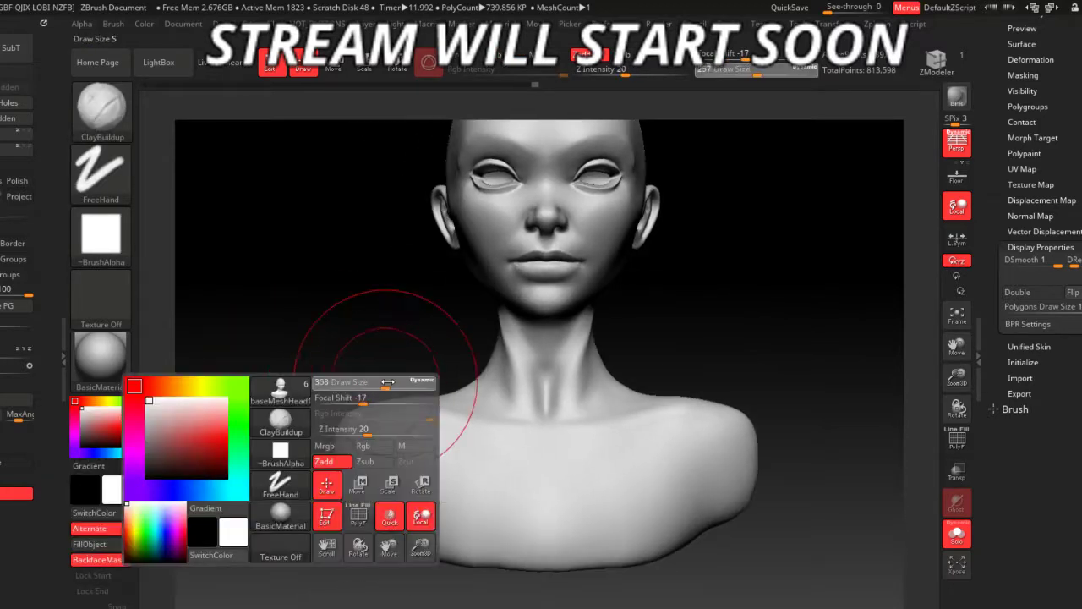
pyautogui.moveTo(387, 382); pyautogui.dragTo(393, 371)
pyautogui.press('b')
pyautogui.press('m')
pyautogui.press('v')
pyautogui.press('space')
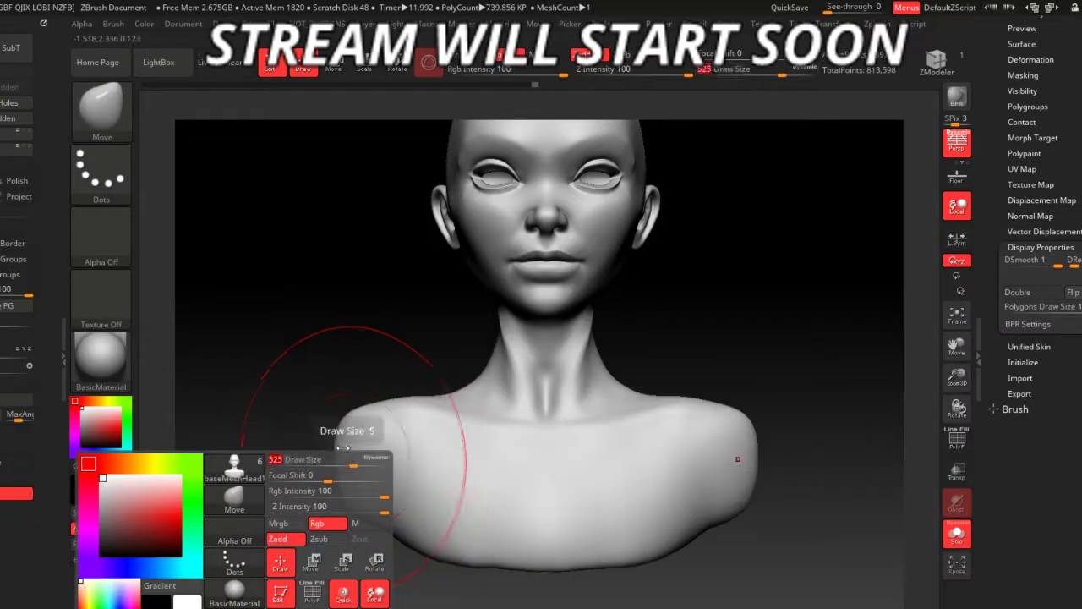
pyautogui.moveTo(351, 439)
pyautogui.mouseDown()
pyautogui.moveTo(373, 429)
pyautogui.moveTo(345, 434)
pyautogui.mouseUp()
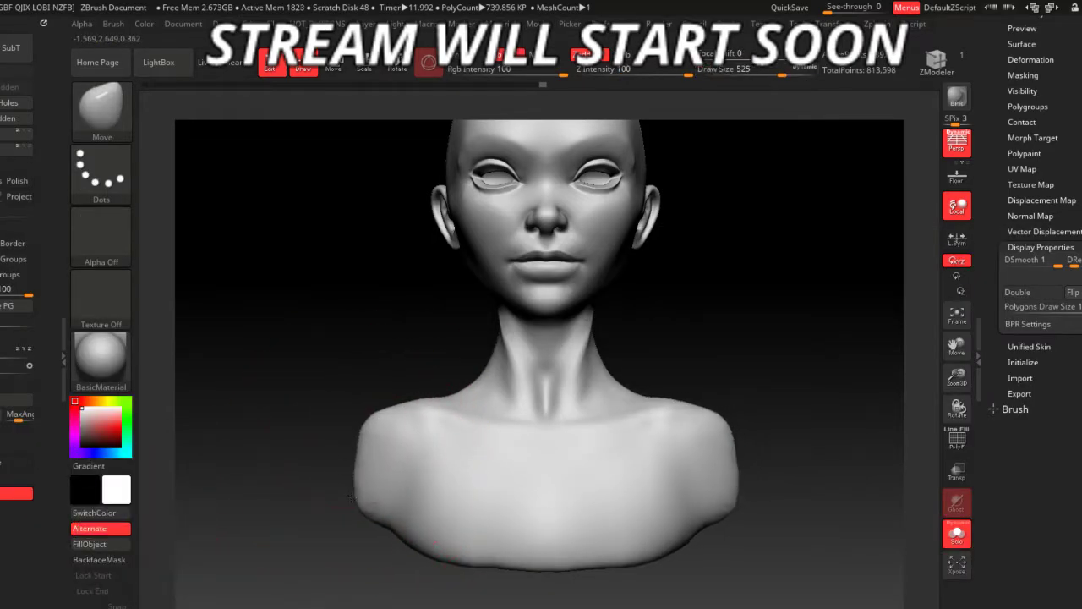
pyautogui.moveTo(362, 594); pyautogui.dragTo(451, 553)
# - Reshape the bust's lower edge at brush size 257 and raise intensity to 100
pyautogui.press('space')
pyautogui.moveTo(473, 461); pyautogui.dragTo(430, 459)
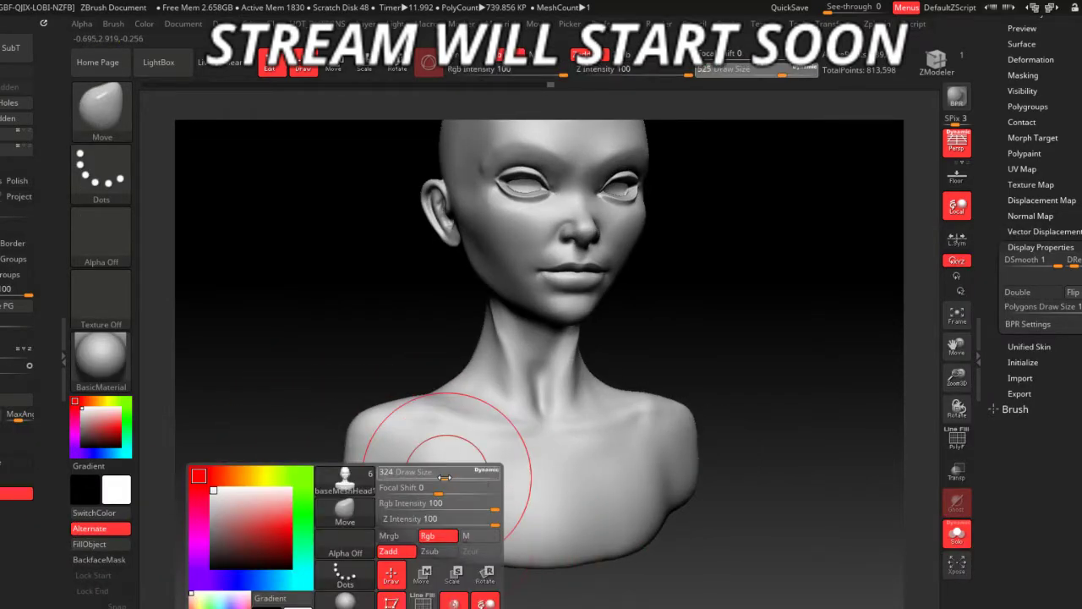
pyautogui.moveTo(394, 533); pyautogui.dragTo(482, 534)
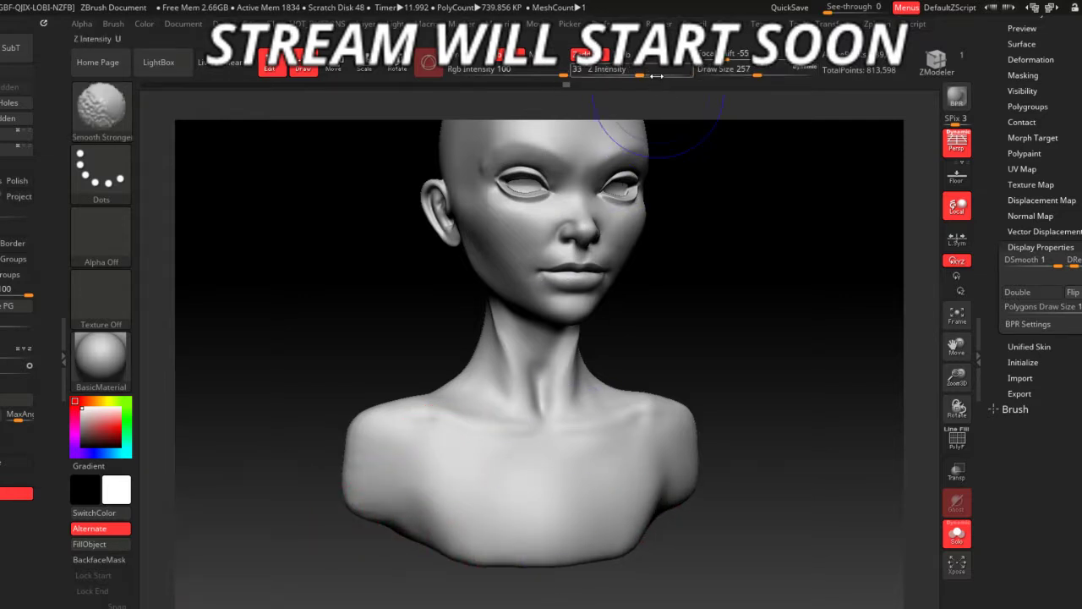
pyautogui.moveTo(657, 76); pyautogui.dragTo(698, 76)
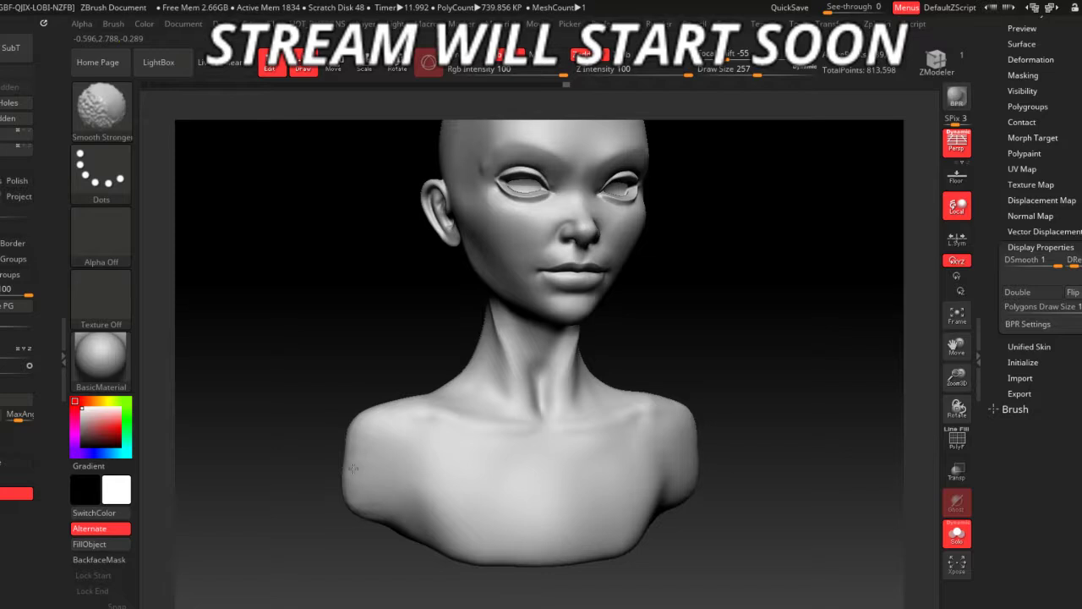
# - Reduce the brush to size 167 and orbit to inspect the face at three-quarter view
pyautogui.moveTo(423, 362)
pyautogui.mouseDown()
pyautogui.moveTo(497, 388)
pyautogui.moveTo(386, 326)
pyautogui.moveTo(448, 451)
pyautogui.mouseUp()
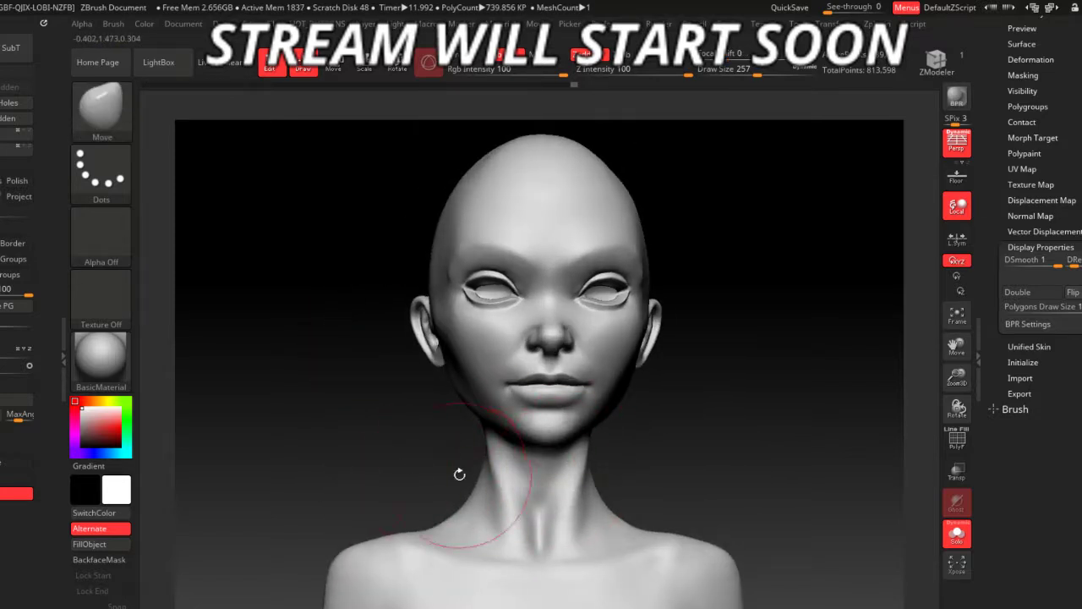
pyautogui.moveTo(459, 474); pyautogui.dragTo(482, 437, button='right')
pyautogui.rightClick(483, 437)
pyautogui.moveTo(474, 439)
pyautogui.mouseDown()
pyautogui.moveTo(497, 438)
pyautogui.moveTo(382, 485)
pyautogui.moveTo(497, 194)
pyautogui.mouseUp()
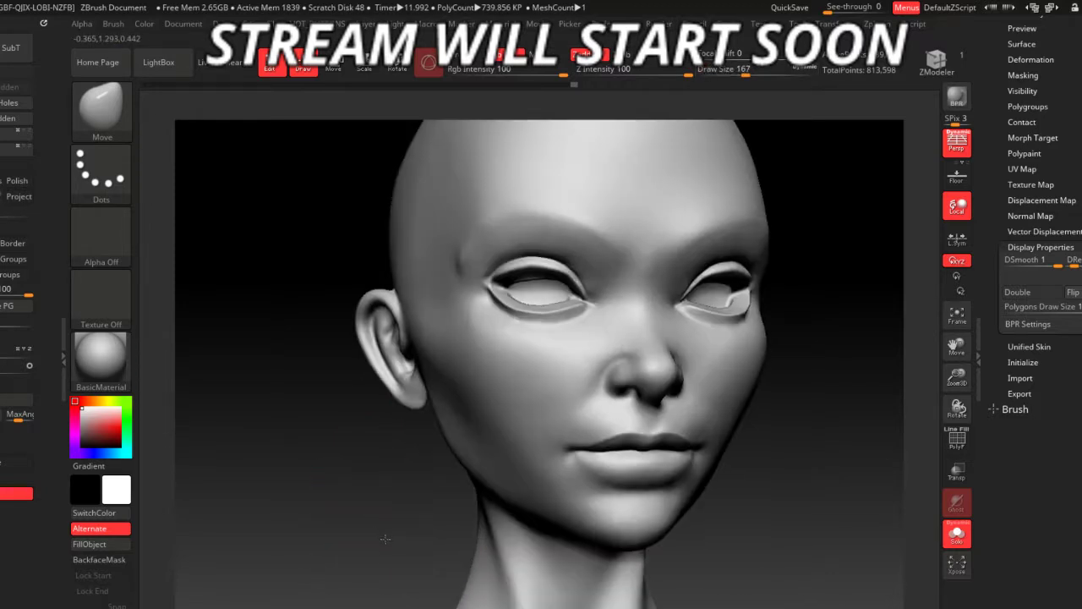
pyautogui.rightClick(451, 239)
pyautogui.moveTo(461, 240)
pyautogui.mouseDown()
pyautogui.moveTo(445, 240)
pyautogui.moveTo(459, 249)
pyautogui.mouseUp()
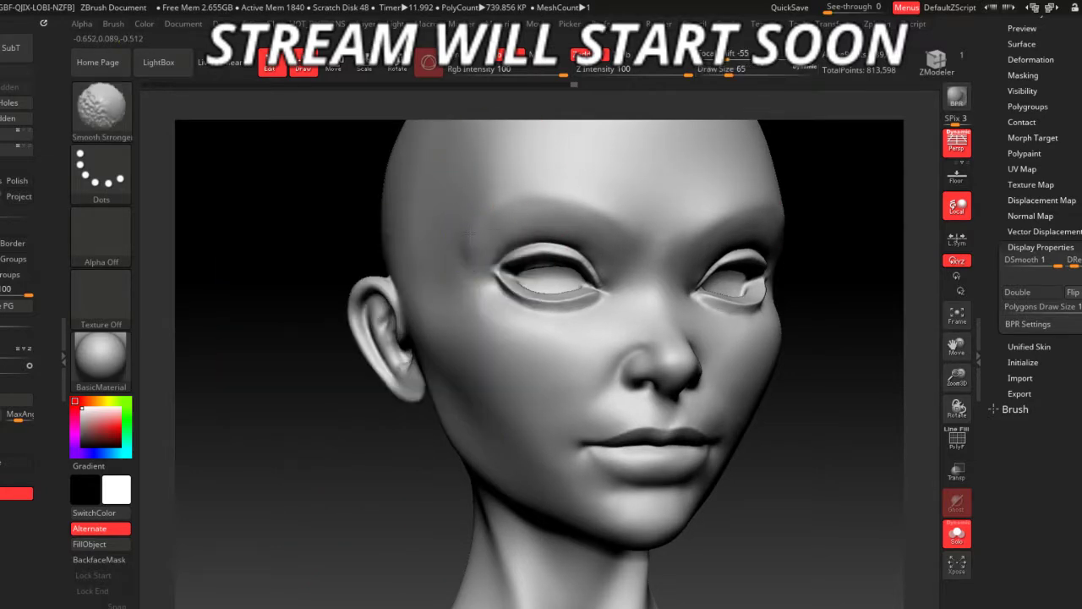
pyautogui.keyDown('shift'); pyautogui.moveTo(322, 274); pyautogui.dragTo(499, 266); pyautogui.keyUp('shift')
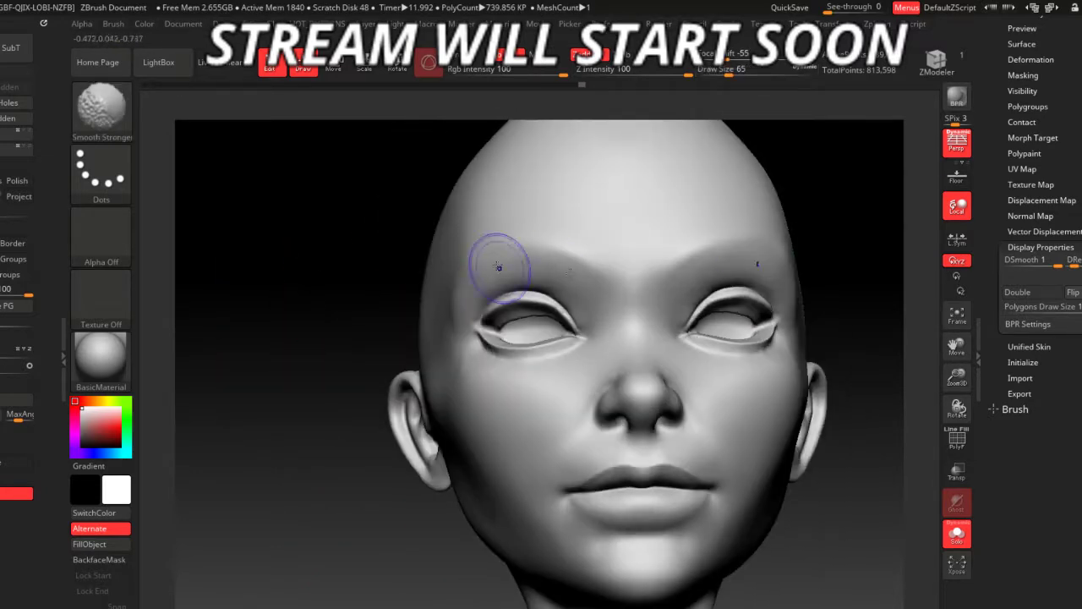
pyautogui.moveTo(380, 330)
pyautogui.mouseDown()
pyautogui.moveTo(312, 392)
pyautogui.moveTo(347, 470)
pyautogui.mouseUp()
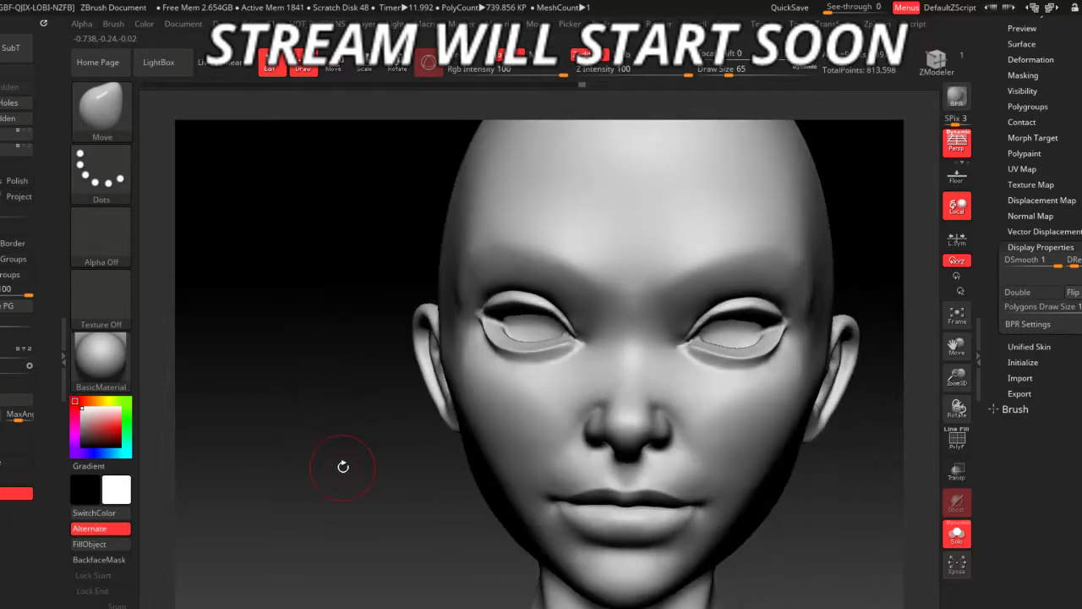
pyautogui.moveTo(439, 421)
pyautogui.mouseDown()
pyautogui.moveTo(362, 453)
pyautogui.moveTo(401, 495)
pyautogui.moveTo(615, 460)
pyautogui.mouseUp()
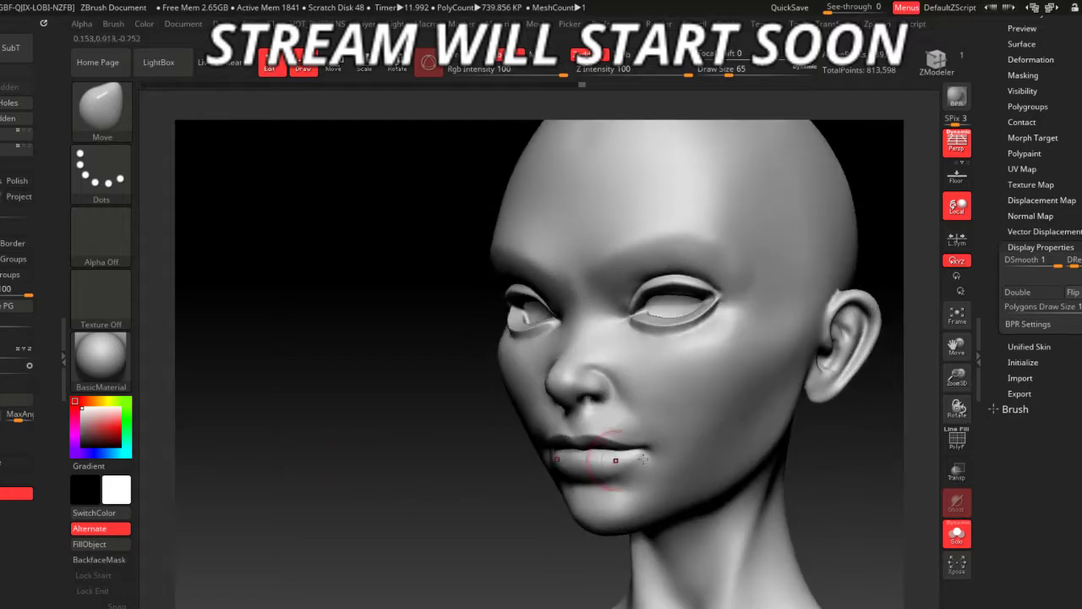
# - Unsolo to show the hair, enlarge the brush, smooth, and orbit to the bust's back
pyautogui.click(957, 535)
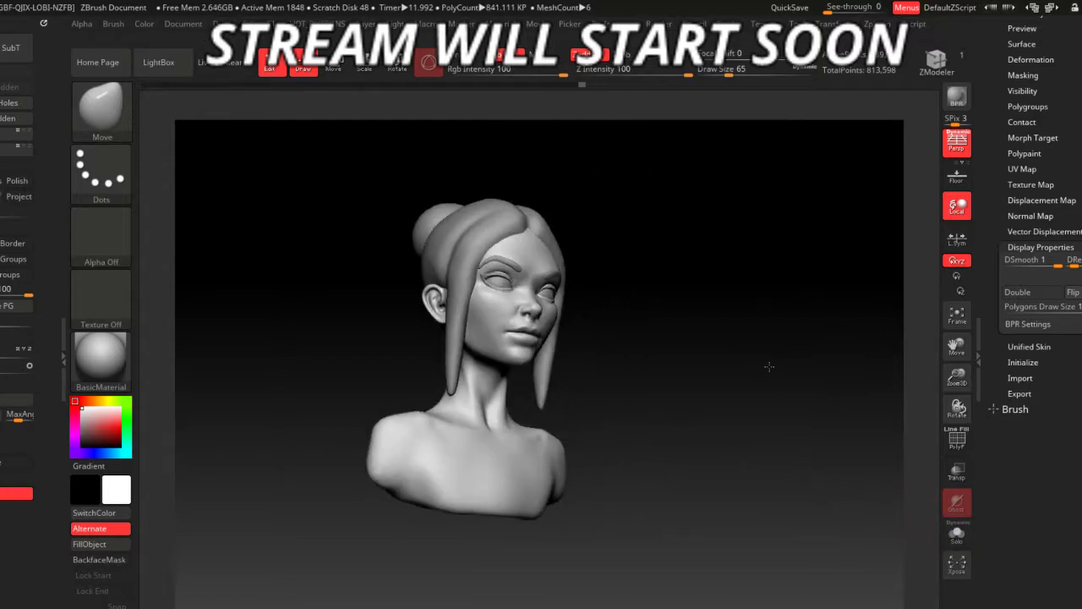
pyautogui.moveTo(767, 420)
pyautogui.mouseDown()
pyautogui.moveTo(670, 407)
pyautogui.moveTo(719, 398)
pyautogui.mouseUp()
pyautogui.press('space')
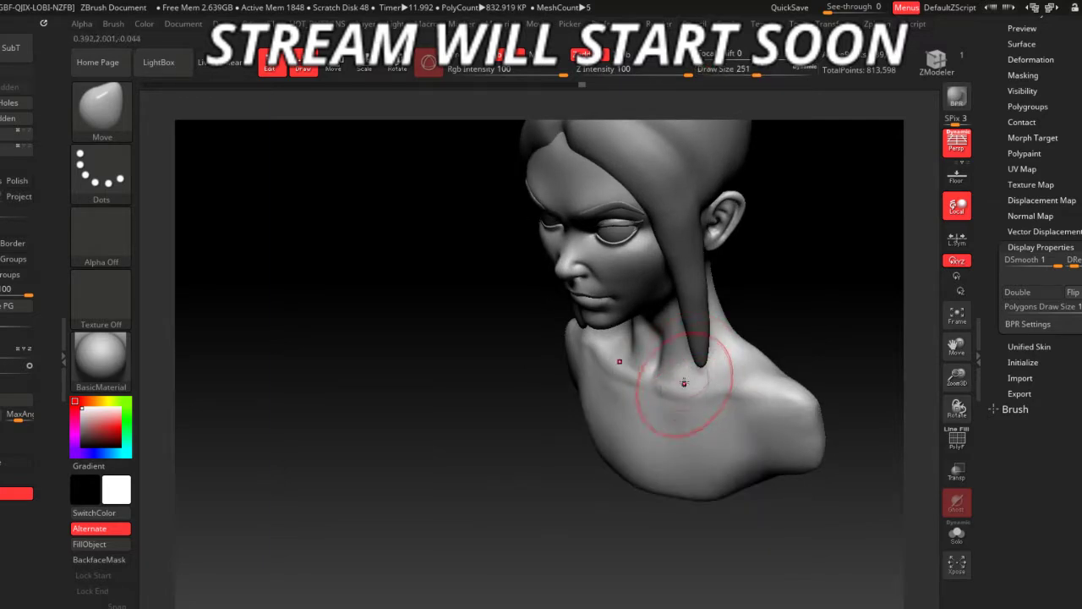
pyautogui.press('b')
pyautogui.press('Escape')
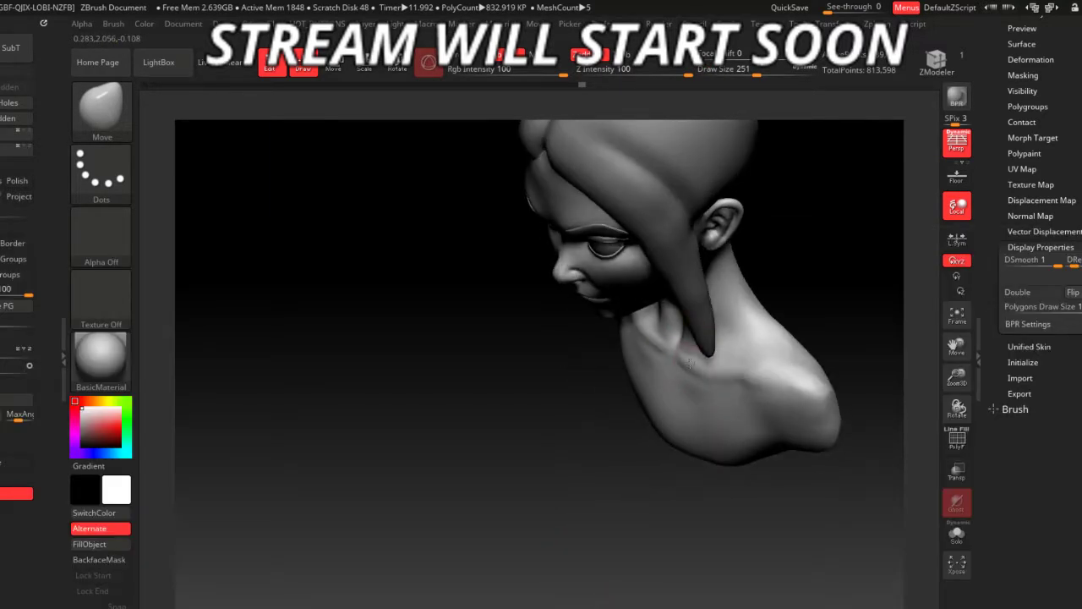
pyautogui.press('shift')
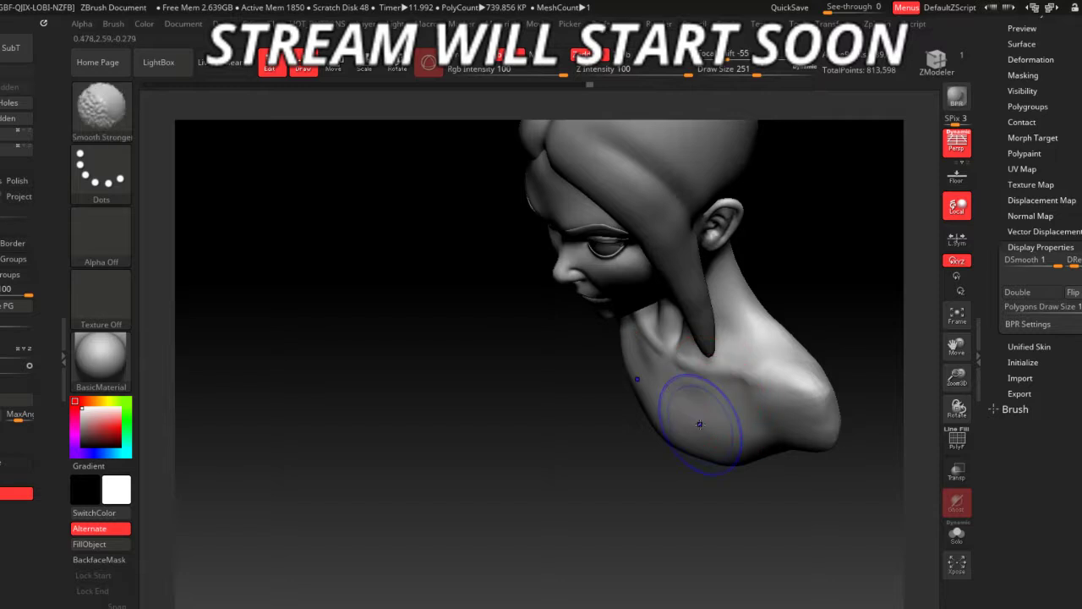
pyautogui.keyDown('shift'); pyautogui.moveTo(697, 508); pyautogui.dragTo(701, 380); pyautogui.keyUp('shift')
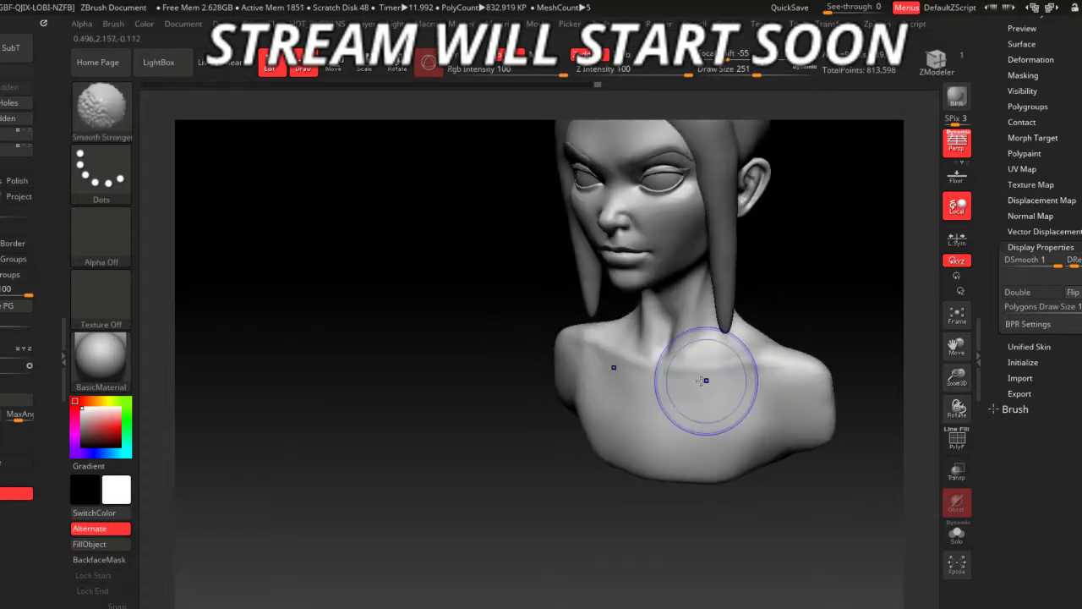
pyautogui.moveTo(818, 389)
pyautogui.mouseDown()
pyautogui.moveTo(721, 581)
pyautogui.moveTo(615, 490)
pyautogui.mouseUp()
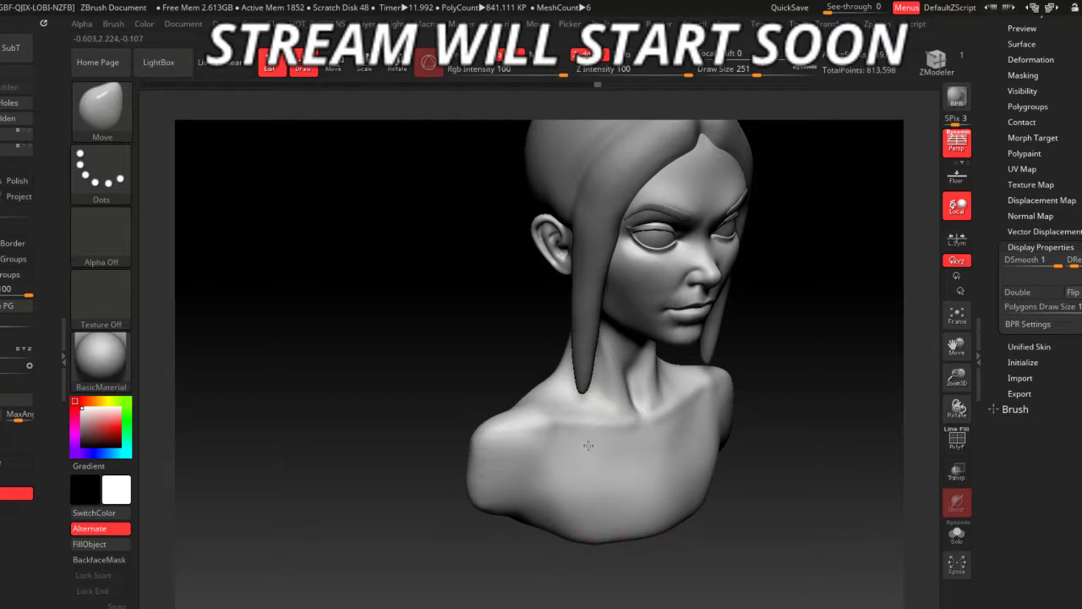
pyautogui.keyDown('shift'); pyautogui.moveTo(723, 592); pyautogui.dragTo(616, 363); pyautogui.keyUp('shift')
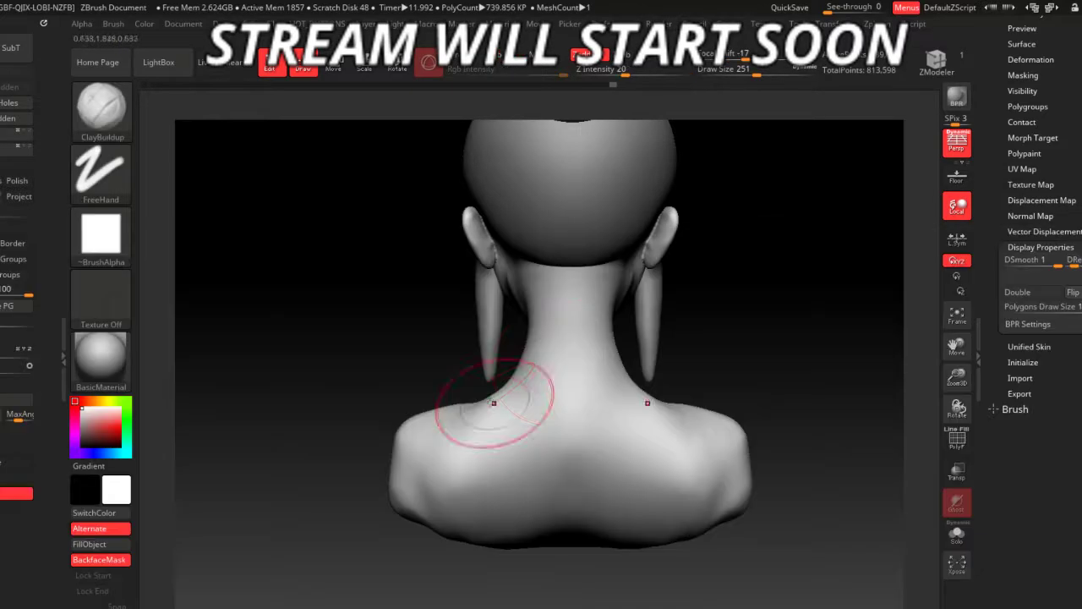
# - Add clay strokes down the neck and upper back, smoothing them and the left shoulder
pyautogui.press('space')
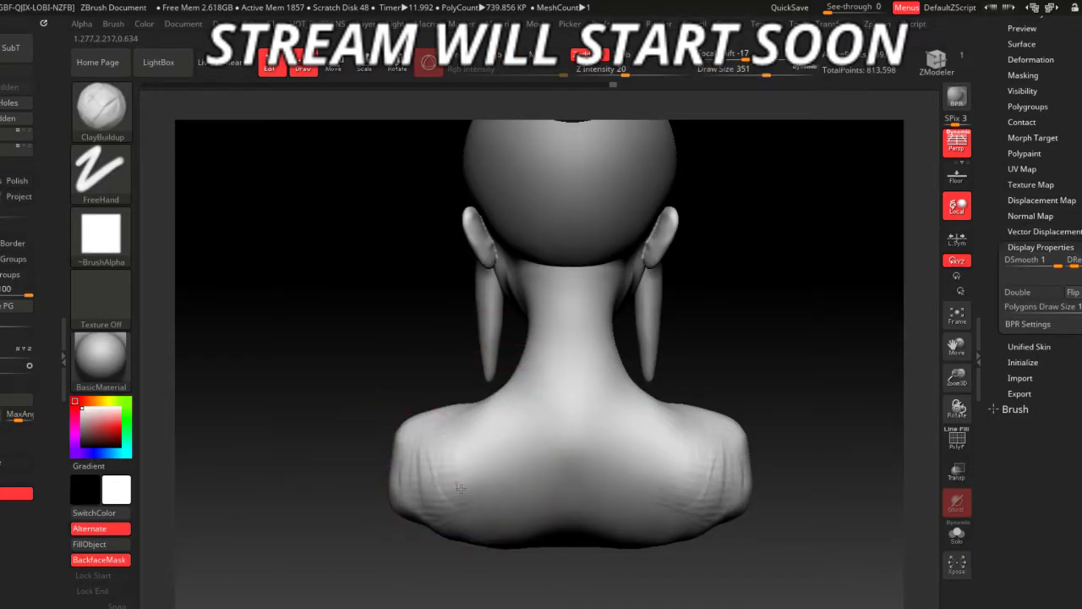
pyautogui.press('shift')
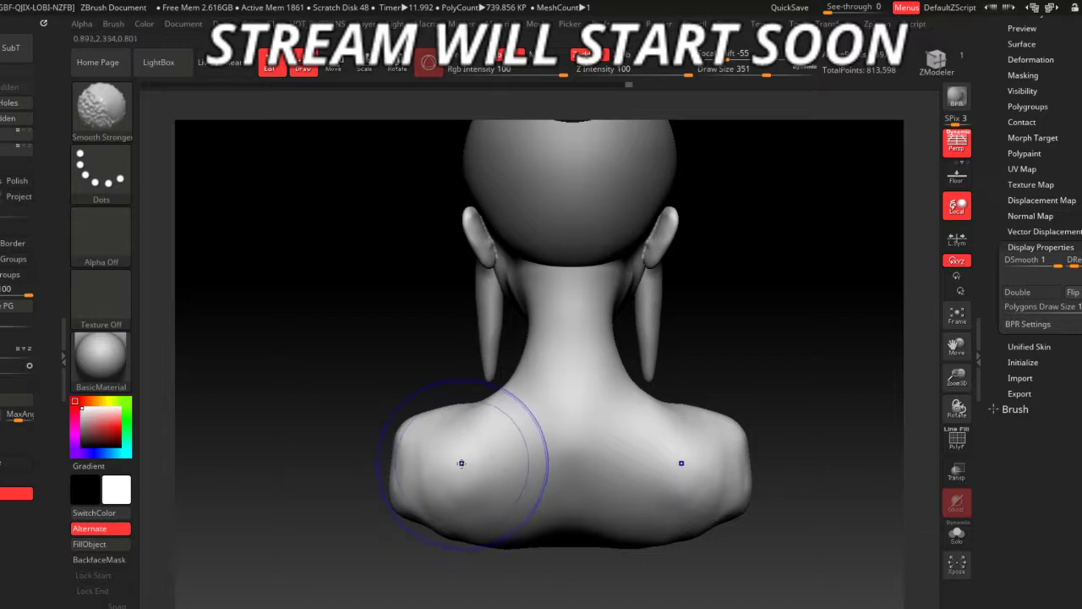
pyautogui.keyDown('shift'); pyautogui.moveTo(461, 463); pyautogui.dragTo(535, 437); pyautogui.keyUp('shift')
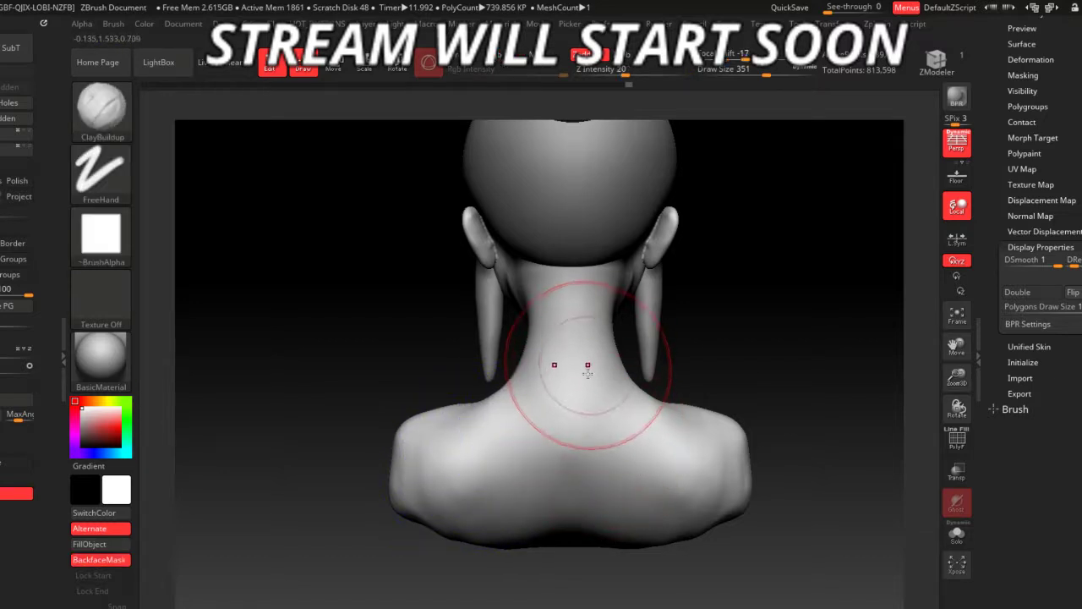
pyautogui.moveTo(598, 372); pyautogui.dragTo(598, 452)
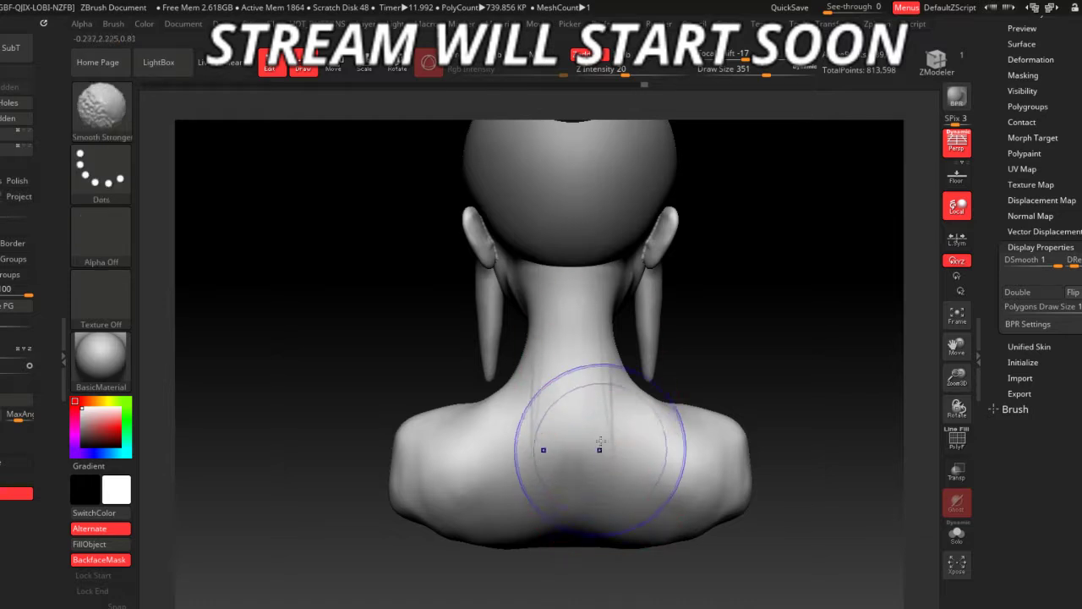
pyautogui.keyDown('shift'); pyautogui.moveTo(556, 422); pyautogui.dragTo(584, 384); pyautogui.keyUp('shift')
pyautogui.moveTo(368, 373)
pyautogui.mouseDown()
pyautogui.moveTo(633, 499)
pyautogui.moveTo(674, 491)
pyautogui.mouseUp()
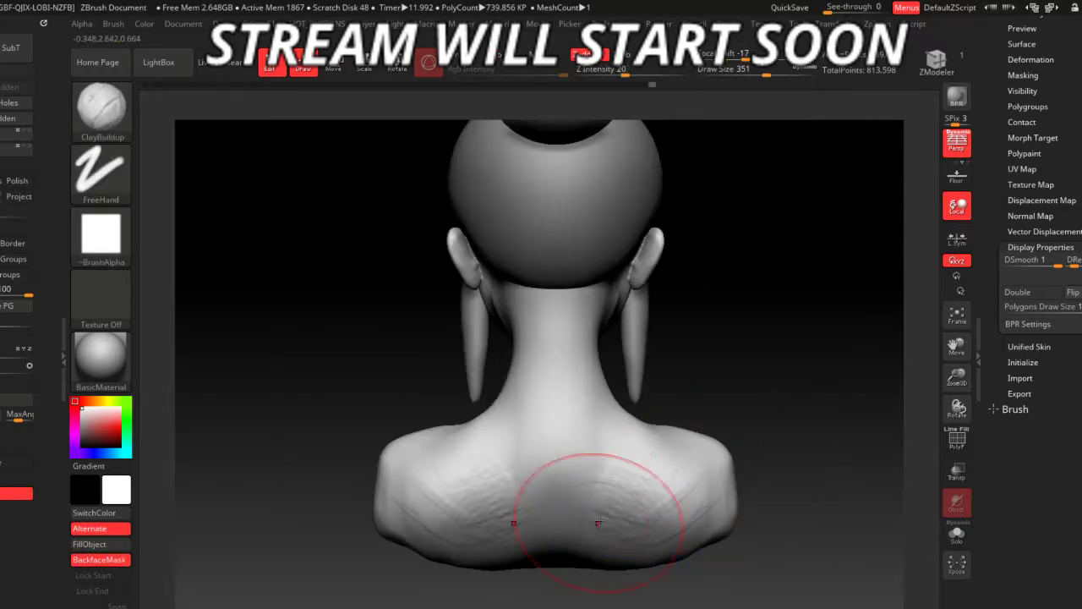
pyautogui.moveTo(597, 521)
pyautogui.mouseDown()
pyautogui.moveTo(550, 574)
pyautogui.moveTo(687, 477)
pyautogui.mouseUp()
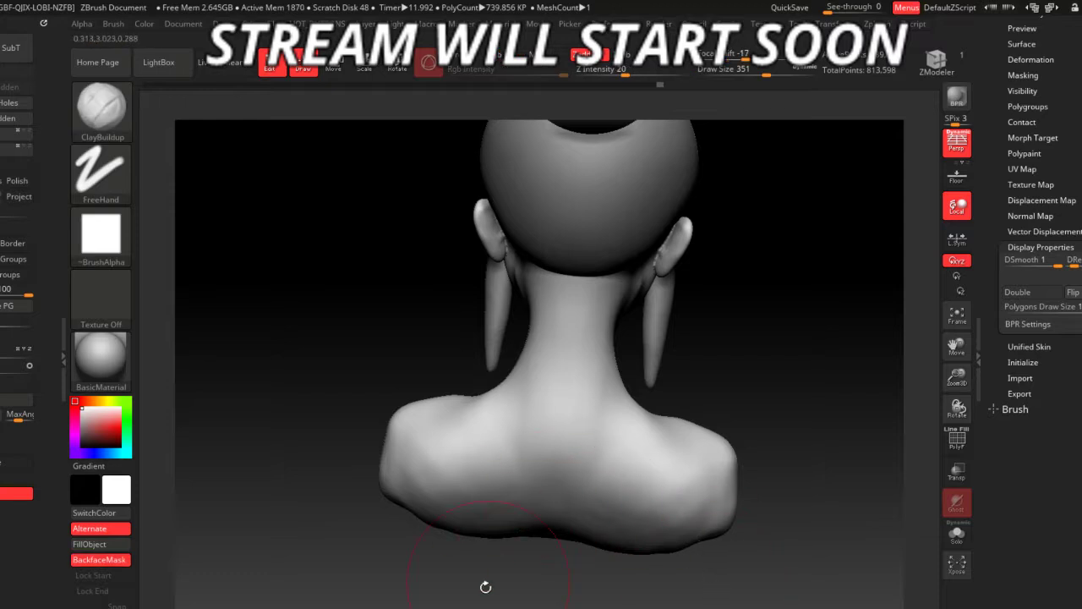
pyautogui.moveTo(486, 585); pyautogui.dragTo(509, 579)
# - Flatten the tops of both shoulder ends with the Move brush
pyautogui.press('b')
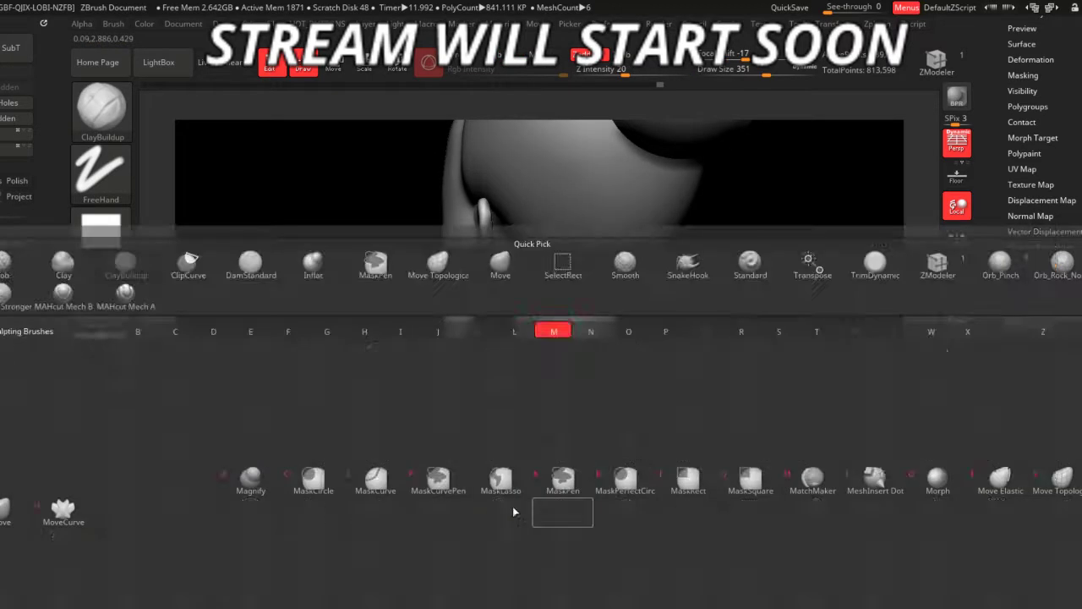
pyautogui.press('m')
pyautogui.press('v')
pyautogui.moveTo(532, 529); pyautogui.dragTo(382, 450)
pyautogui.press('space')
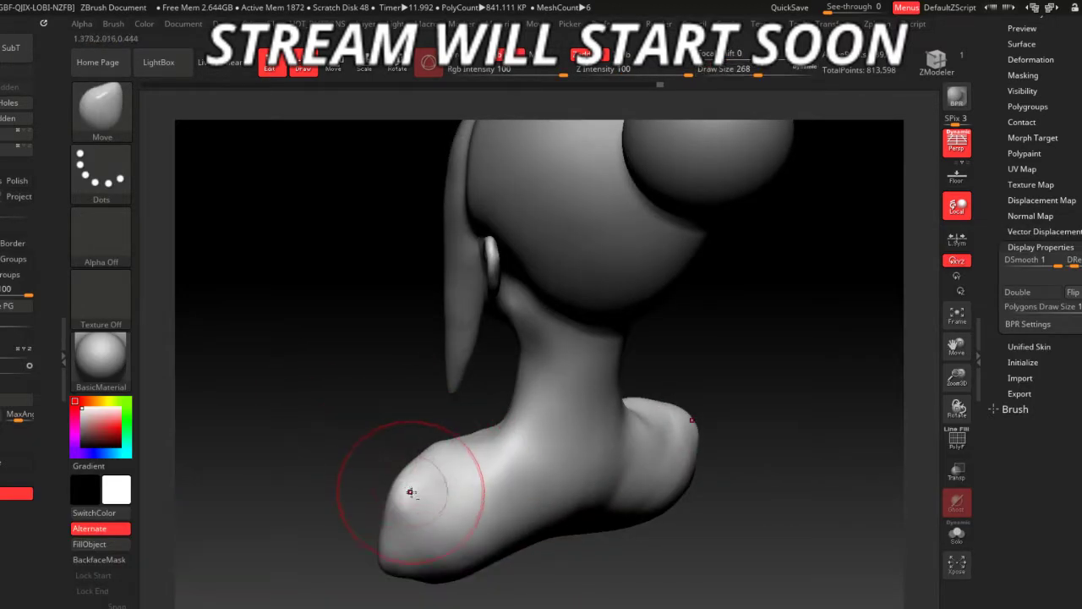
pyautogui.moveTo(410, 491); pyautogui.dragTo(420, 450)
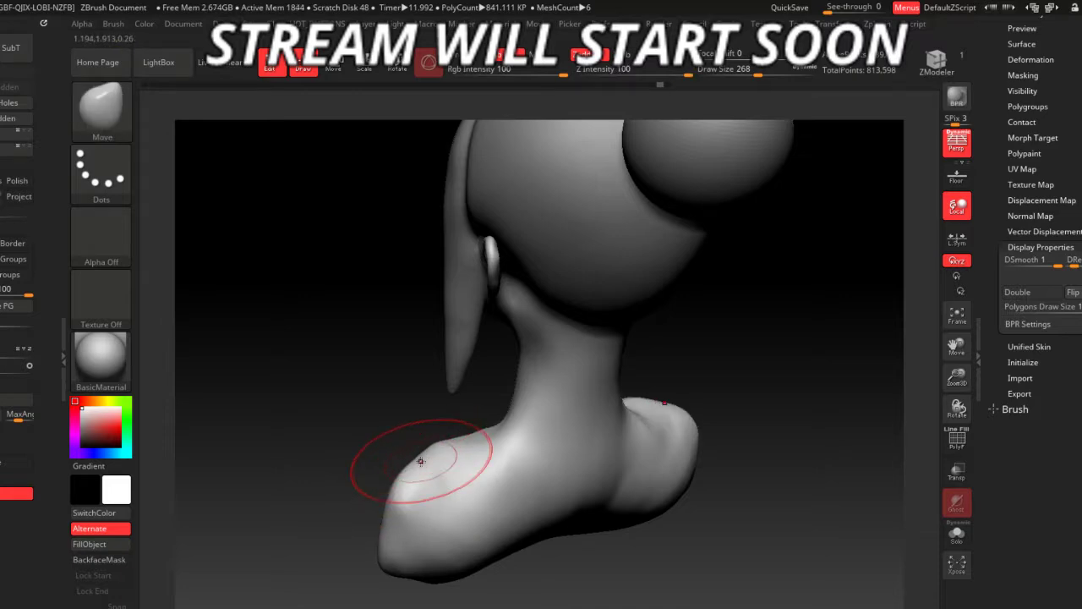
# - Smooth the shoulder and chest with ClayBuildup active while turning the bust upright
pyautogui.press('b')
pyautogui.press('c')
pyautogui.press('b')
pyautogui.moveTo(367, 506)
pyautogui.mouseDown()
pyautogui.moveTo(495, 598)
pyautogui.moveTo(454, 411)
pyautogui.mouseUp()
pyautogui.moveTo(413, 517); pyautogui.dragTo(446, 420)
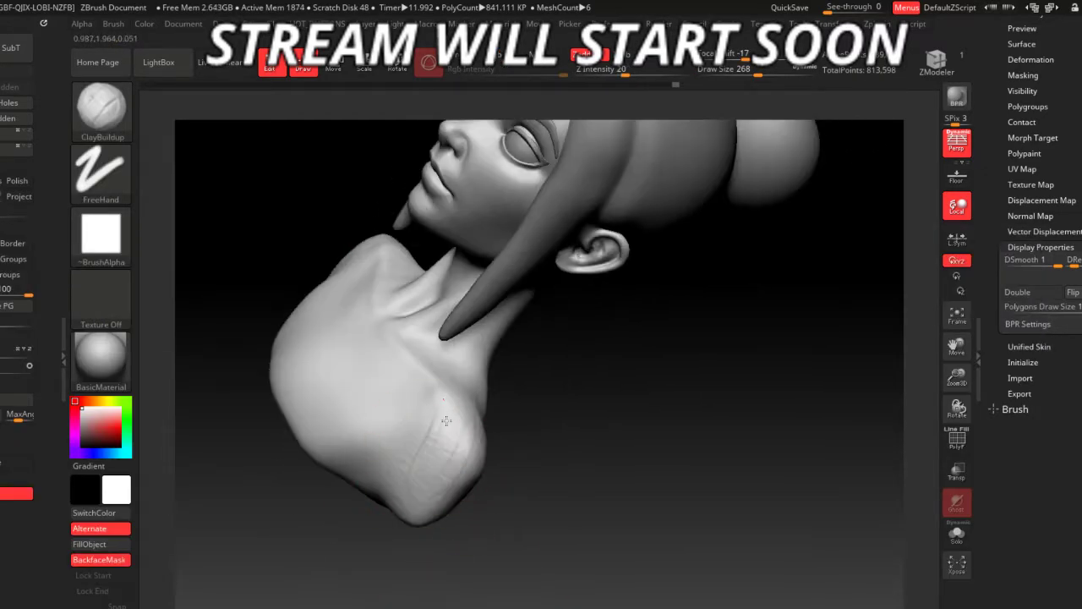
pyautogui.moveTo(428, 493); pyautogui.dragTo(442, 507)
pyautogui.press('shift')
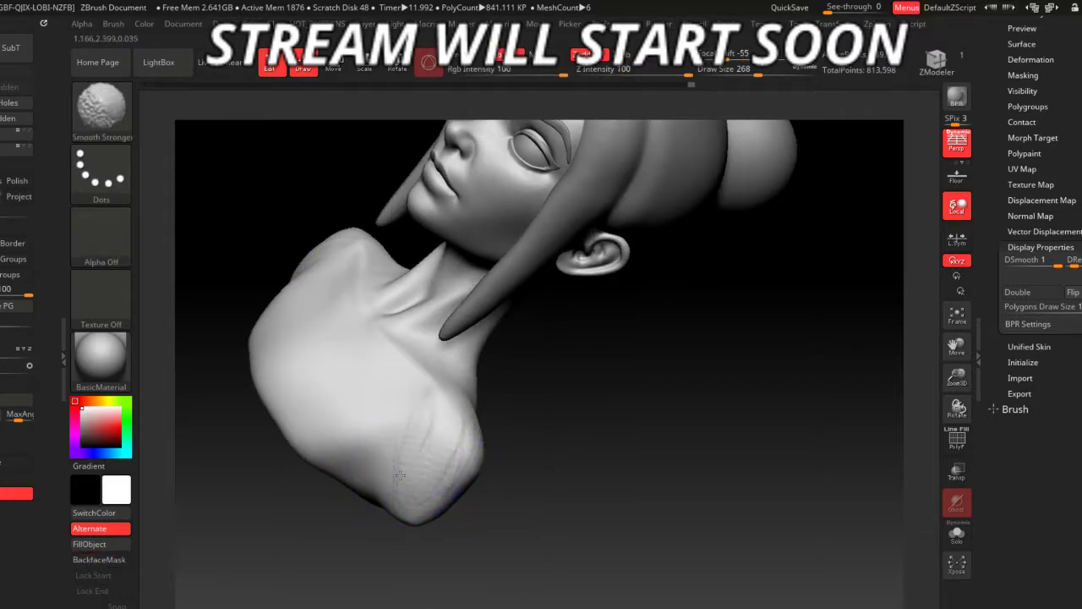
pyautogui.moveTo(471, 465)
pyautogui.keyDown('shift'); pyautogui.mouseDown()
pyautogui.moveTo(515, 541)
pyautogui.moveTo(499, 574)
pyautogui.moveTo(522, 531)
pyautogui.mouseUp(); pyautogui.keyUp('shift')
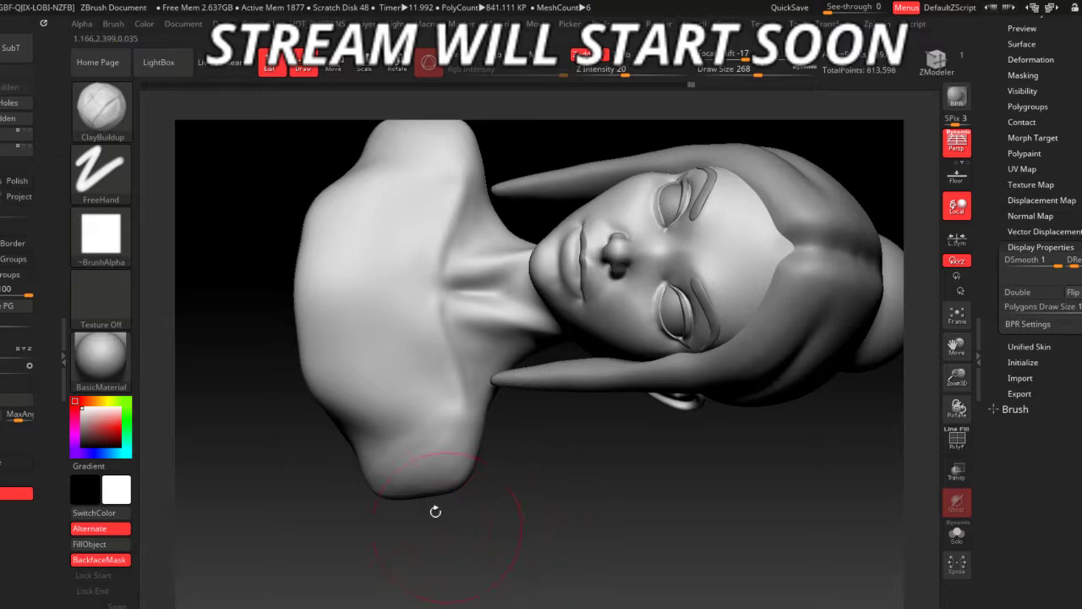
pyautogui.press('shift')
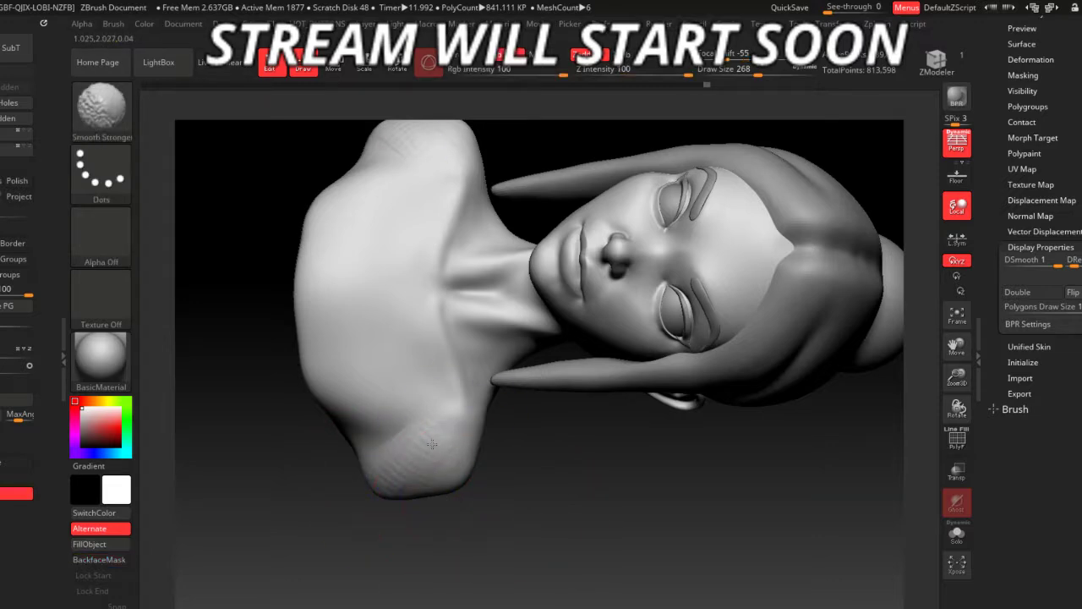
pyautogui.moveTo(505, 513); pyautogui.dragTo(459, 578)
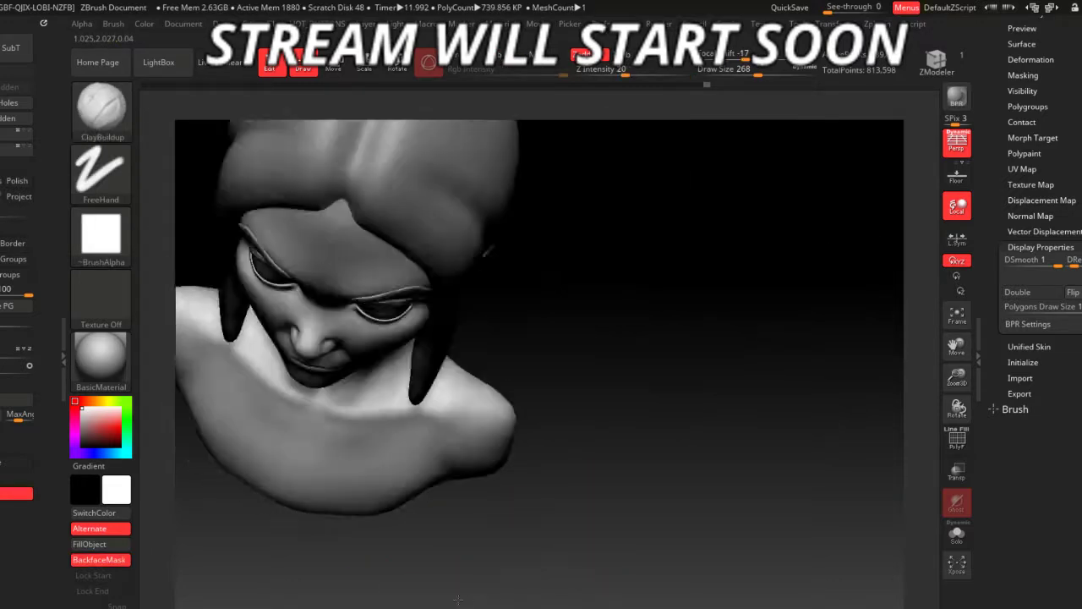
pyautogui.moveTo(563, 584); pyautogui.dragTo(585, 545)
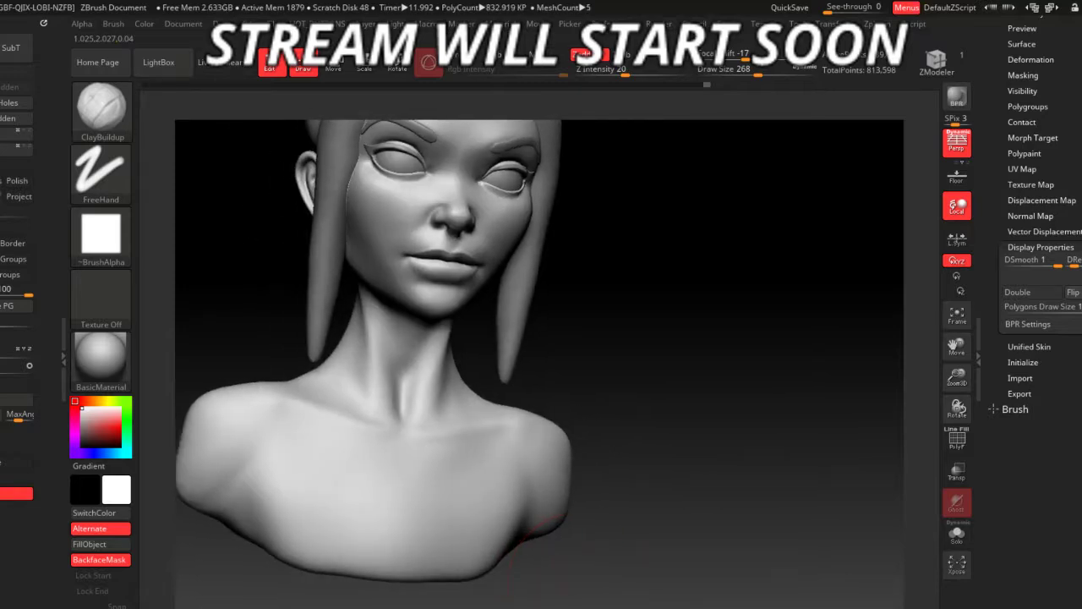
# - Switch to the Move brush at a slightly smaller size and turn the bust forward
pyautogui.press('b')
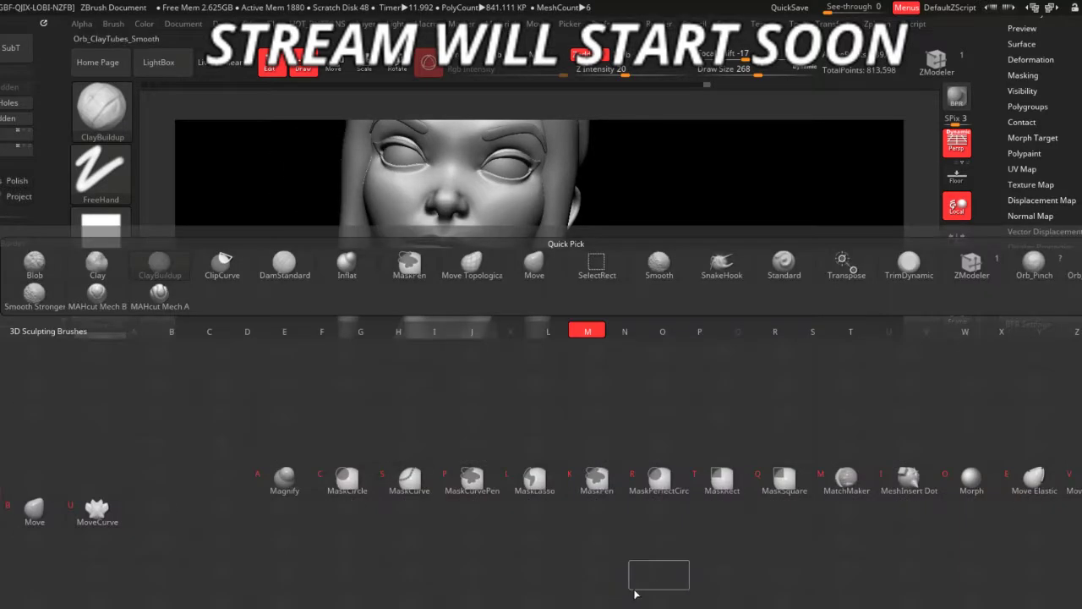
pyautogui.press('m')
pyautogui.press('v')
pyautogui.moveTo(660, 404)
pyautogui.mouseDown()
pyautogui.moveTo(659, 374)
pyautogui.moveTo(655, 486)
pyautogui.moveTo(558, 469)
pyautogui.moveTo(490, 471)
pyautogui.moveTo(563, 474)
pyautogui.mouseUp()
pyautogui.press('space')
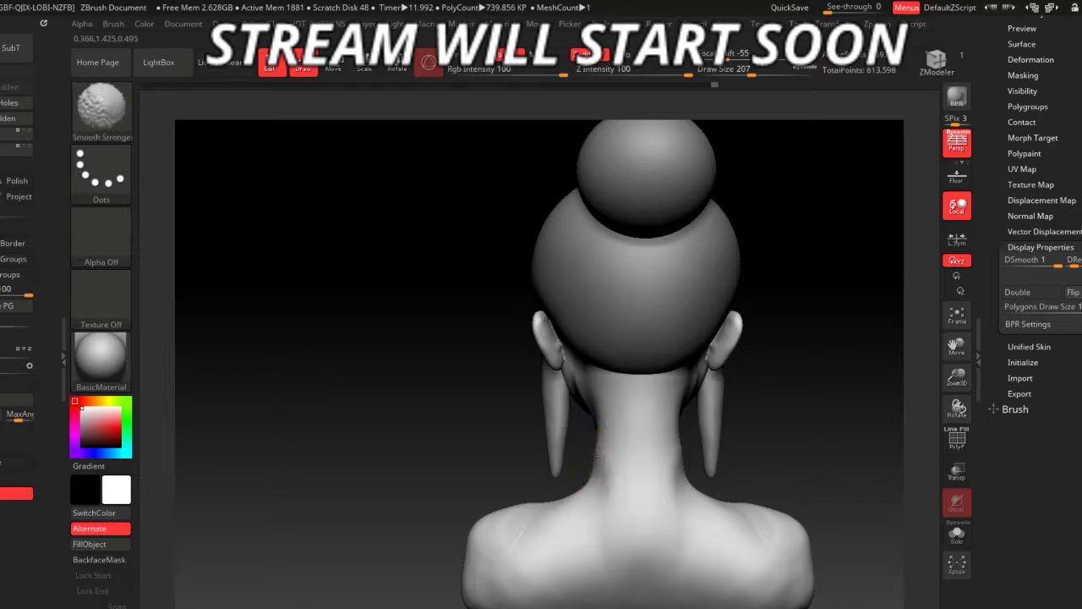
pyautogui.moveTo(621, 501)
pyautogui.mouseDown()
pyautogui.moveTo(729, 452)
pyautogui.moveTo(691, 466)
pyautogui.moveTo(710, 542)
pyautogui.moveTo(642, 473)
pyautogui.moveTo(506, 371)
pyautogui.mouseUp()
# - Shrink the brush and refine the cheek contours from a three-quarter view
pyautogui.press('space')
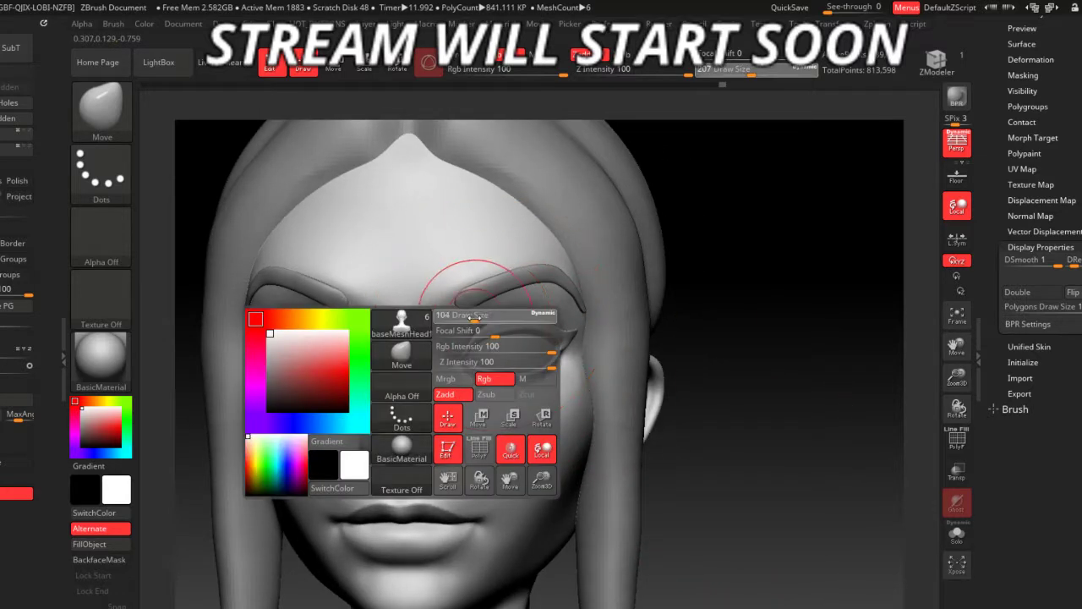
pyautogui.moveTo(442, 321); pyautogui.dragTo(477, 324)
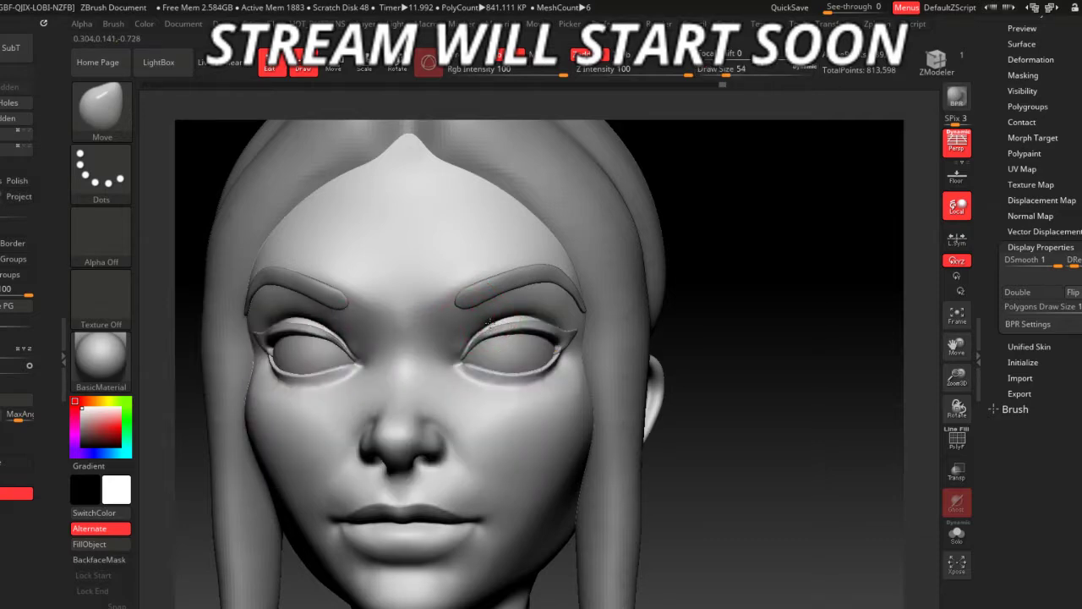
pyautogui.moveTo(721, 507)
pyautogui.mouseDown()
pyautogui.moveTo(665, 508)
pyautogui.moveTo(694, 599)
pyautogui.moveTo(427, 343)
pyautogui.mouseUp()
pyautogui.press('space')
pyautogui.press('space')
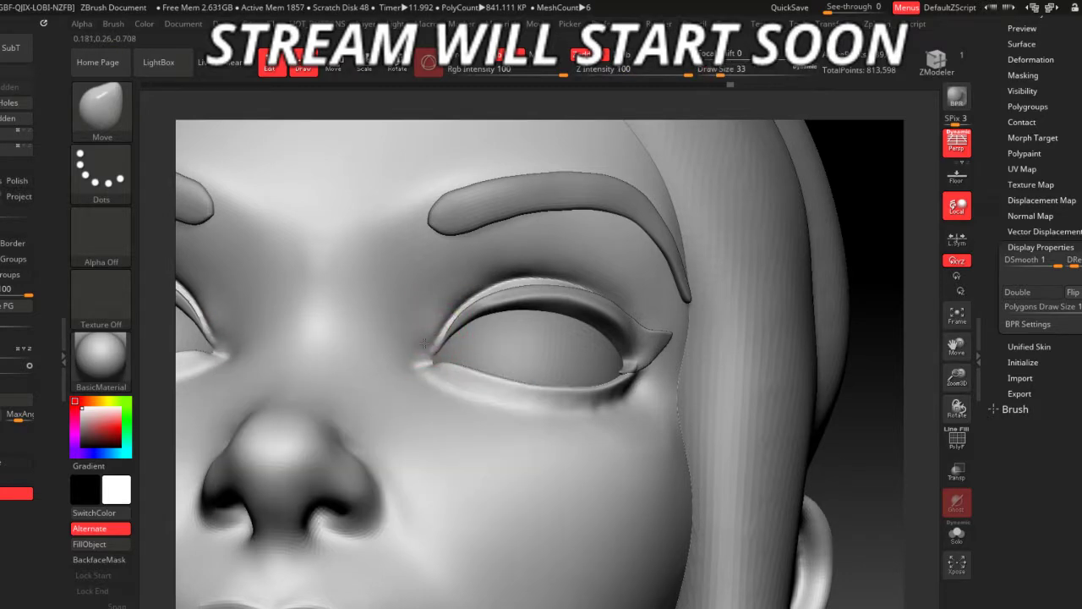
pyautogui.moveTo(858, 453); pyautogui.dragTo(710, 471)
pyautogui.press('shift')
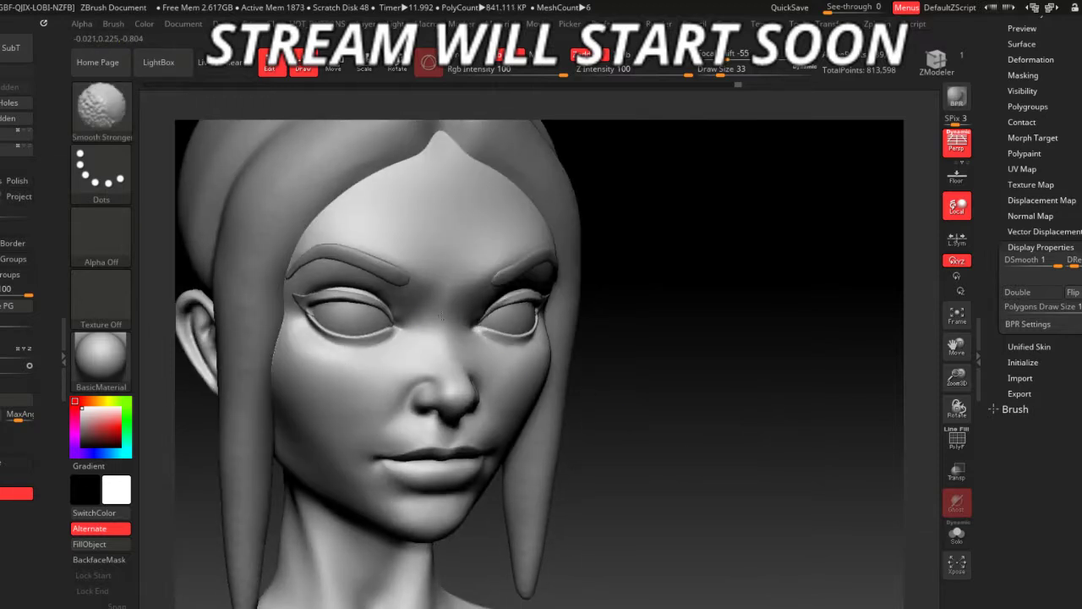
pyautogui.moveTo(688, 524); pyautogui.dragTo(683, 510)
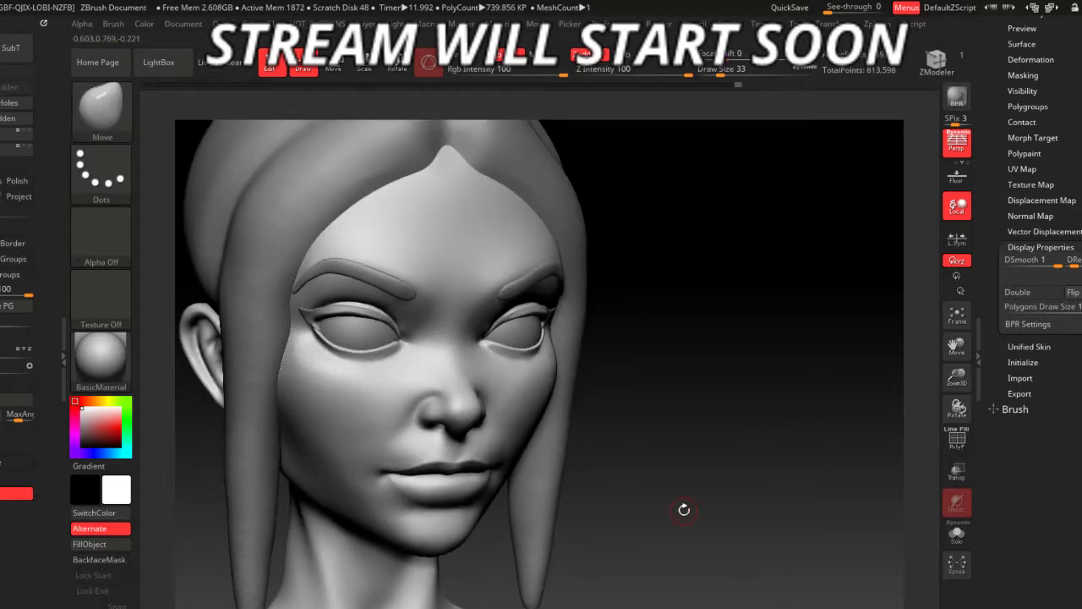
# - Enlarge the brush to size 140 and smooth the cheeks and lower face
pyautogui.press('space')
pyautogui.press('space')
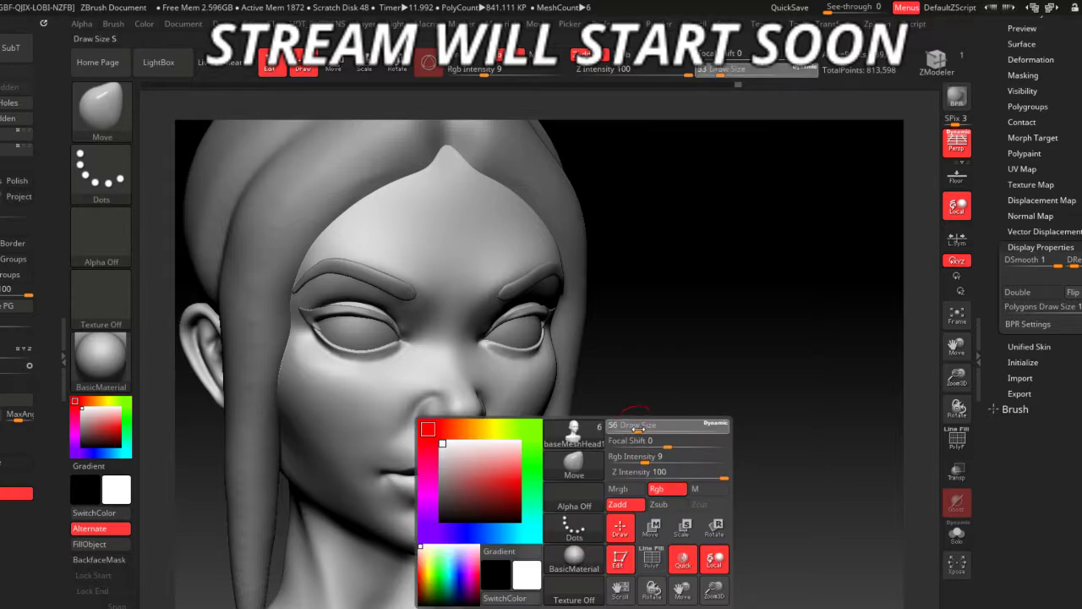
pyautogui.moveTo(682, 478)
pyautogui.mouseDown()
pyautogui.moveTo(676, 437)
pyautogui.moveTo(423, 374)
pyautogui.mouseUp()
pyautogui.press('shift')
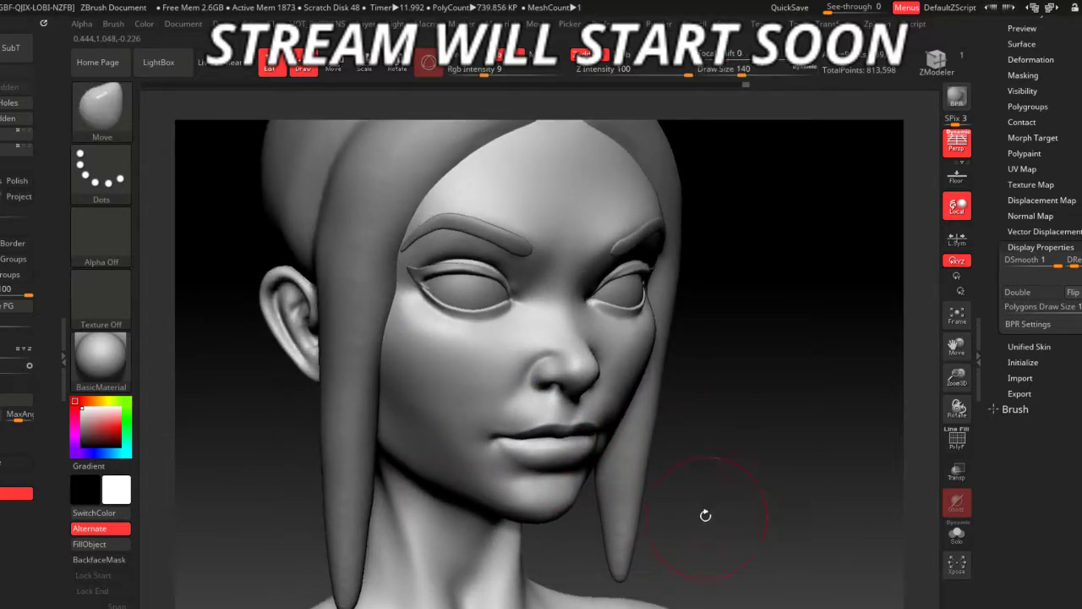
pyautogui.moveTo(705, 514); pyautogui.dragTo(543, 528)
pyautogui.moveTo(279, 512)
pyautogui.mouseDown()
pyautogui.moveTo(459, 447)
pyautogui.moveTo(739, 500)
pyautogui.moveTo(724, 523)
pyautogui.moveTo(637, 444)
pyautogui.moveTo(621, 515)
pyautogui.moveTo(645, 449)
pyautogui.moveTo(754, 530)
pyautogui.moveTo(744, 550)
pyautogui.mouseUp()
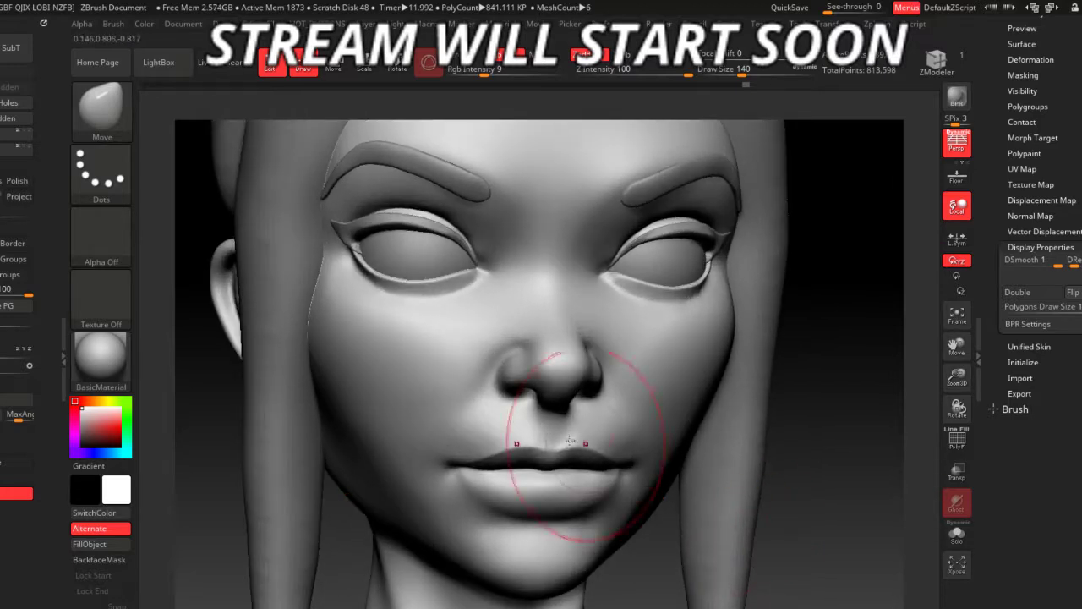
# - Smooth the lower face toward the ear, then enlarge the brush to size 132
pyautogui.press('space')
pyautogui.press('shift')
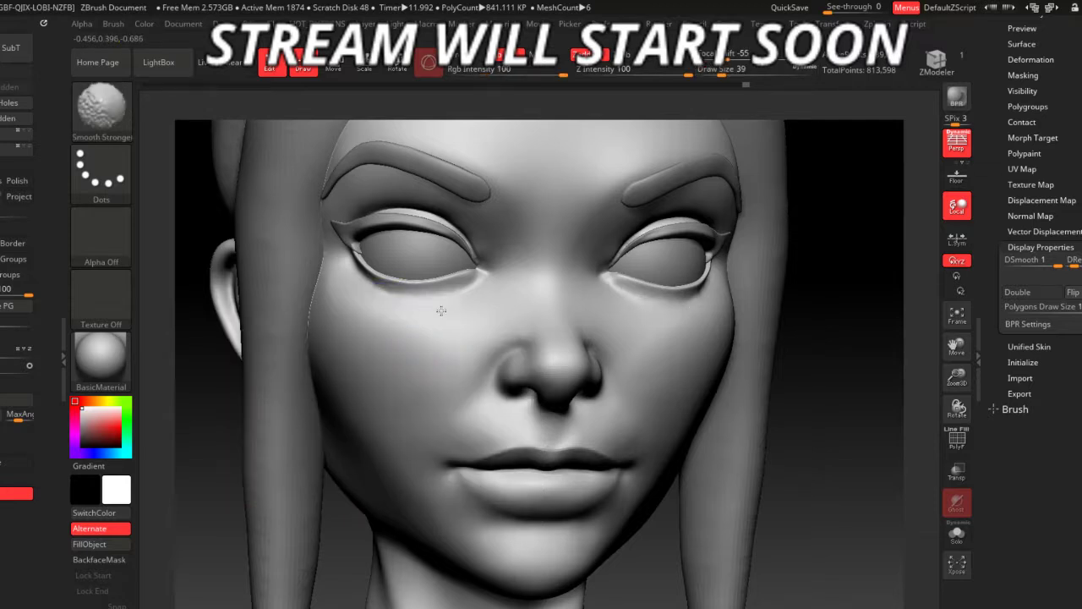
pyautogui.moveTo(177, 376); pyautogui.dragTo(346, 331)
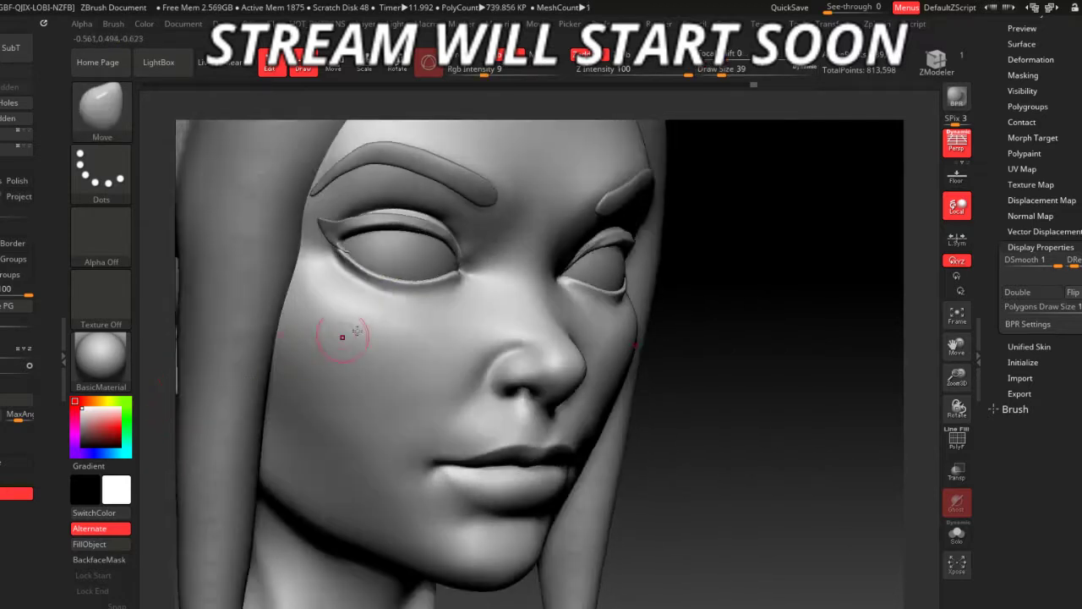
pyautogui.press('shift')
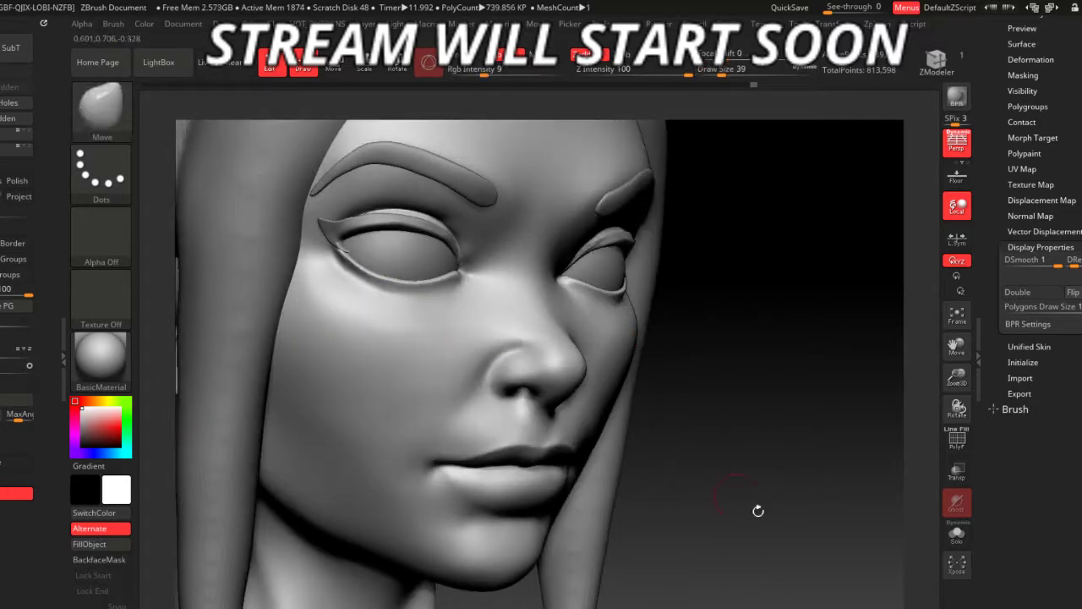
pyautogui.moveTo(755, 513)
pyautogui.mouseDown()
pyautogui.moveTo(741, 469)
pyautogui.moveTo(717, 525)
pyautogui.moveTo(708, 459)
pyautogui.moveTo(720, 524)
pyautogui.moveTo(691, 512)
pyautogui.moveTo(697, 521)
pyautogui.moveTo(715, 502)
pyautogui.mouseUp()
pyautogui.press('space')
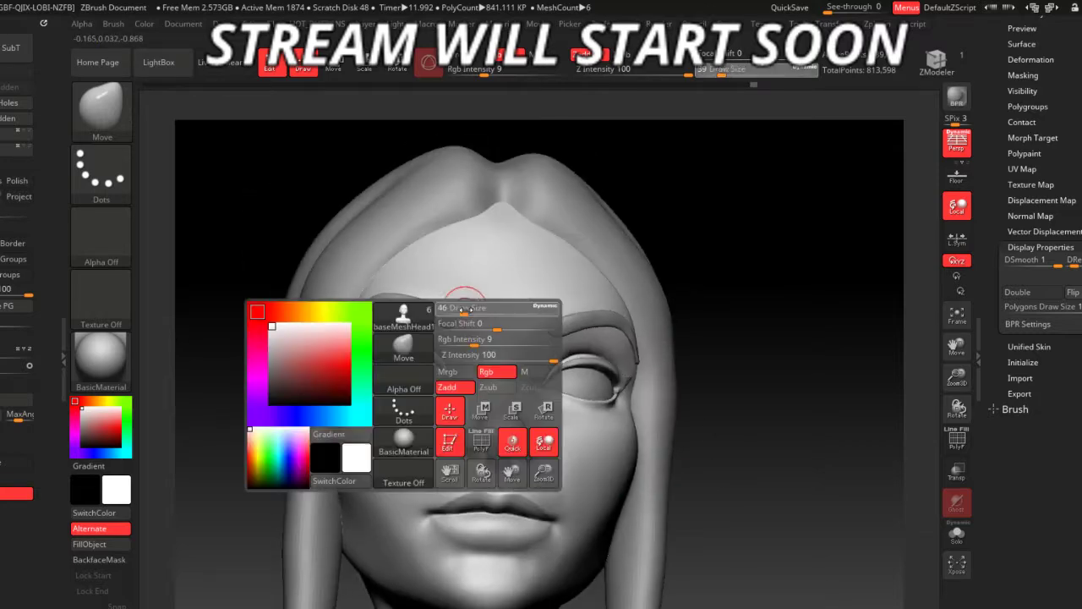
pyautogui.moveTo(465, 381)
pyautogui.mouseDown(button='right')
pyautogui.moveTo(531, 311)
pyautogui.moveTo(786, 507)
pyautogui.moveTo(472, 326)
pyautogui.mouseUp(button='right')
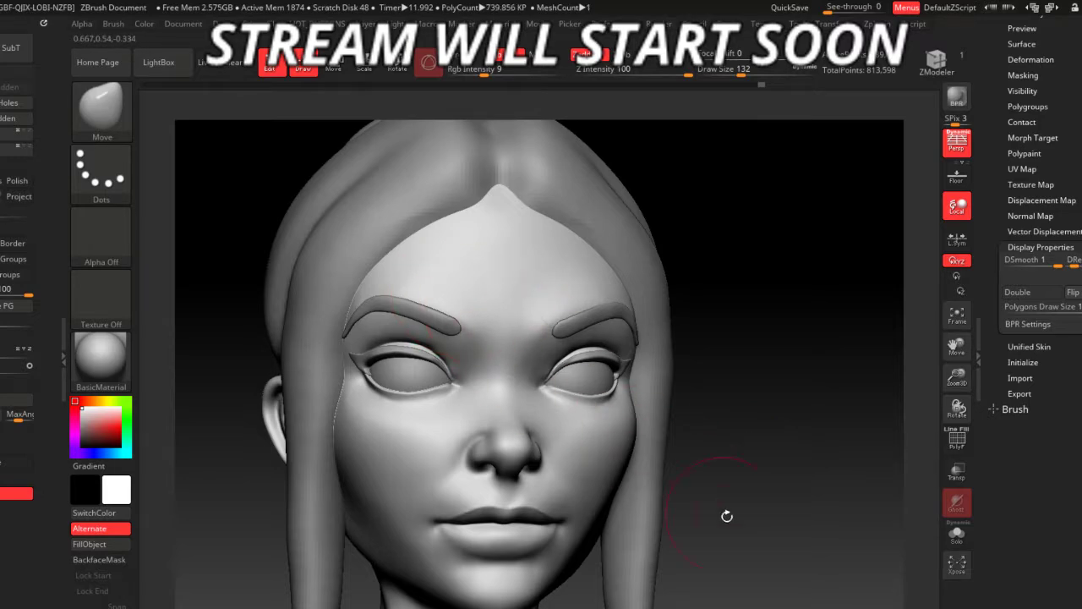
pyautogui.moveTo(727, 516)
pyautogui.mouseDown(button='right')
pyautogui.moveTo(691, 543)
pyautogui.moveTo(647, 494)
pyautogui.moveTo(657, 490)
pyautogui.moveTo(670, 523)
pyautogui.moveTo(749, 519)
pyautogui.moveTo(717, 481)
pyautogui.moveTo(738, 558)
pyautogui.mouseUp(button='right')
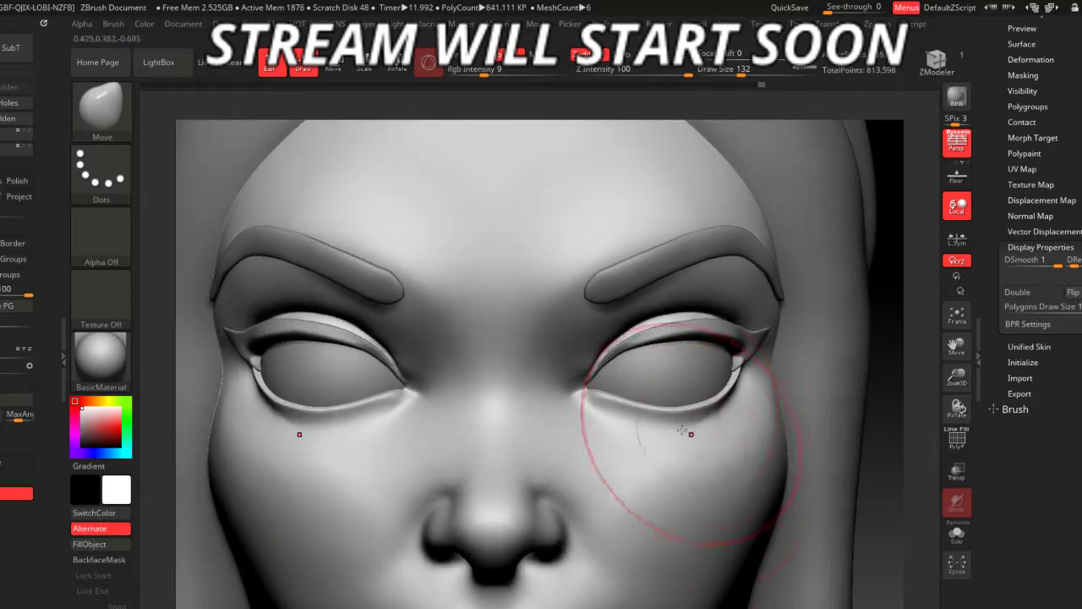
# - Set Draw Size to 54 and make the Extract4 eyelid the active subtool
pyautogui.moveTo(859, 536); pyautogui.dragTo(655, 316, button='right')
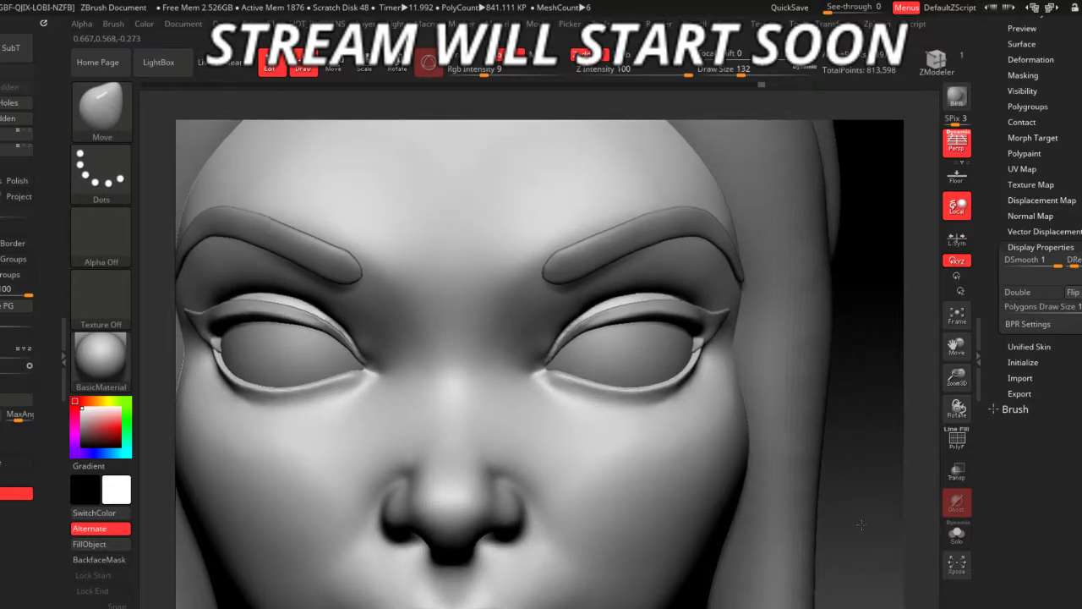
pyautogui.press('space')
pyautogui.moveTo(655, 316); pyautogui.dragTo(638, 316)
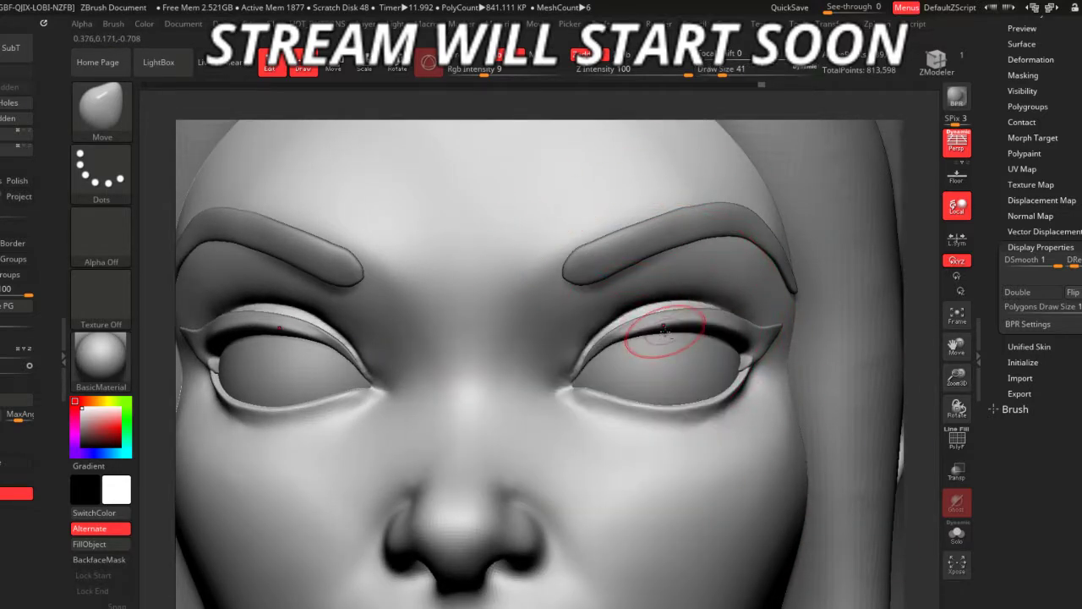
pyautogui.keyDown('alt'); pyautogui.click(724, 330); pyautogui.keyUp('alt')
pyautogui.press('space')
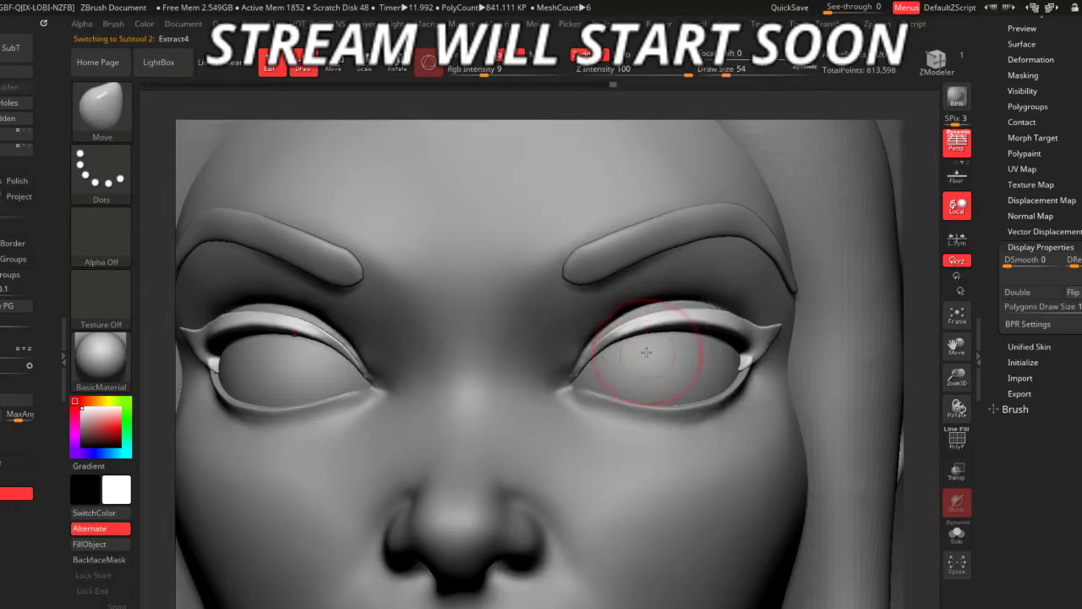
# - Push and smooth the Extract4 eyelid corners so they sit tight along both upper lids
pyautogui.moveTo(906, 471); pyautogui.dragTo(672, 338)
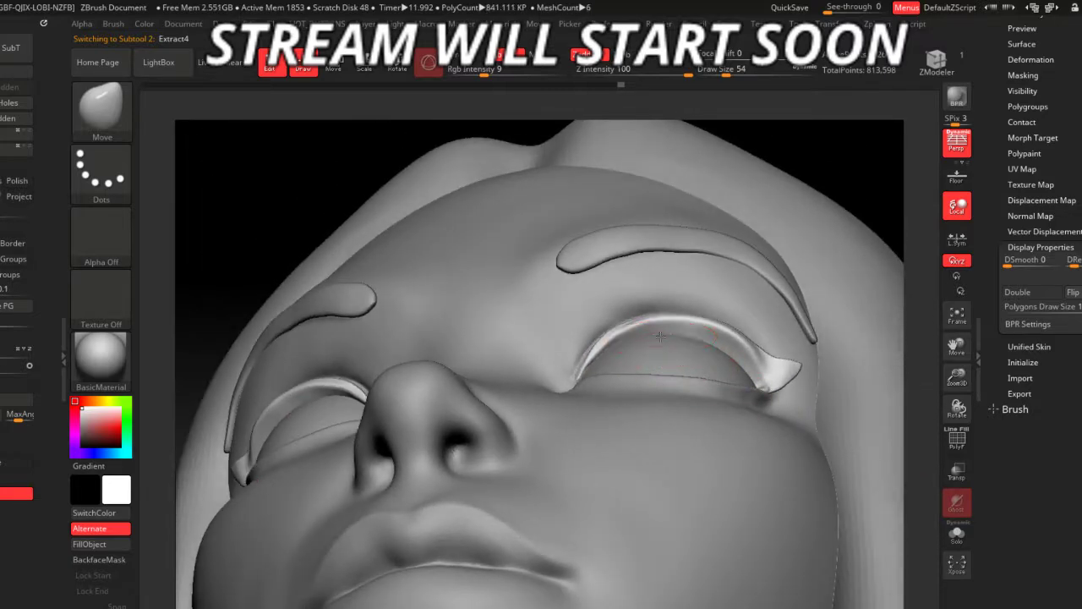
pyautogui.moveTo(434, 180); pyautogui.dragTo(651, 377)
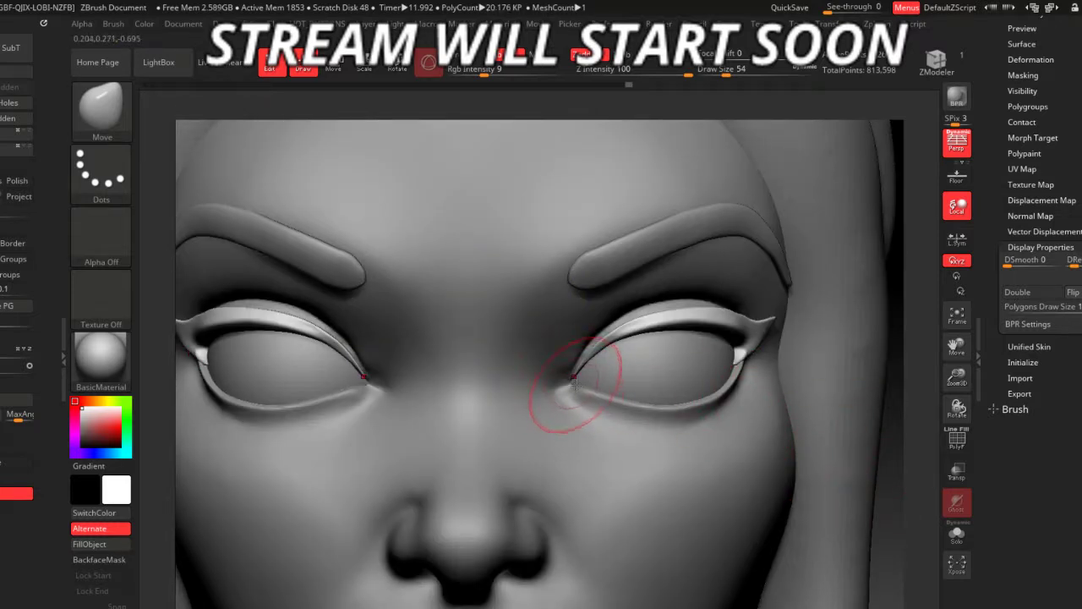
pyautogui.moveTo(923, 559); pyautogui.dragTo(917, 558)
pyautogui.press('space')
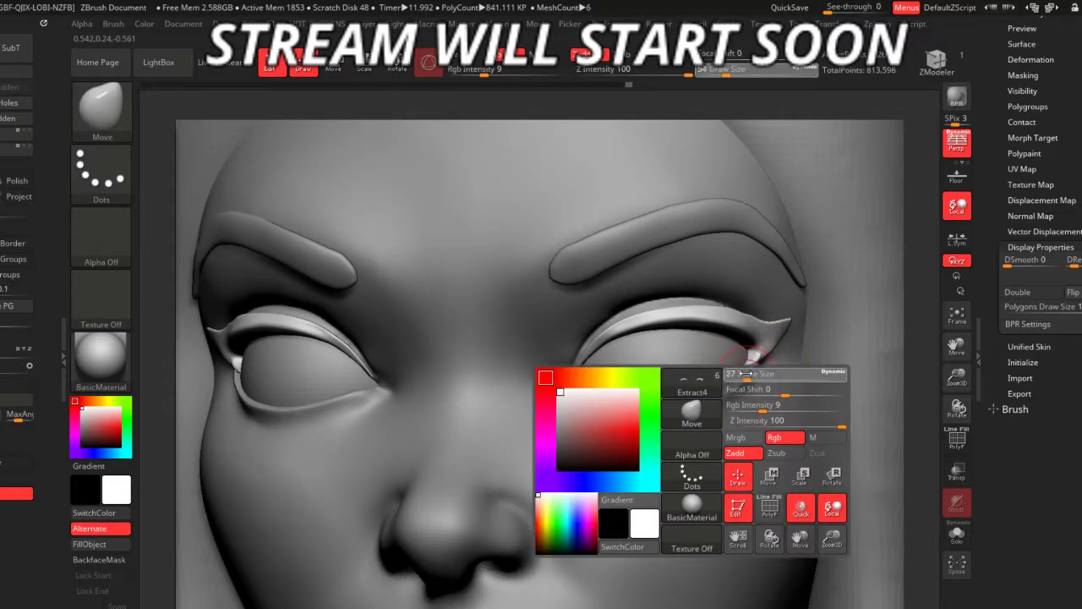
pyautogui.press('shift')
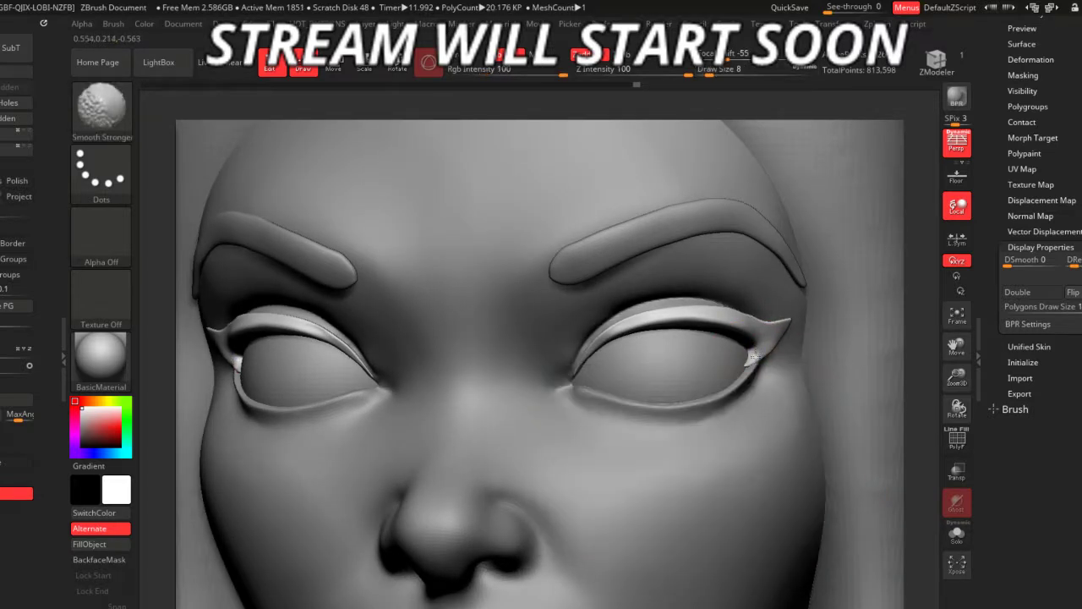
pyautogui.press('space')
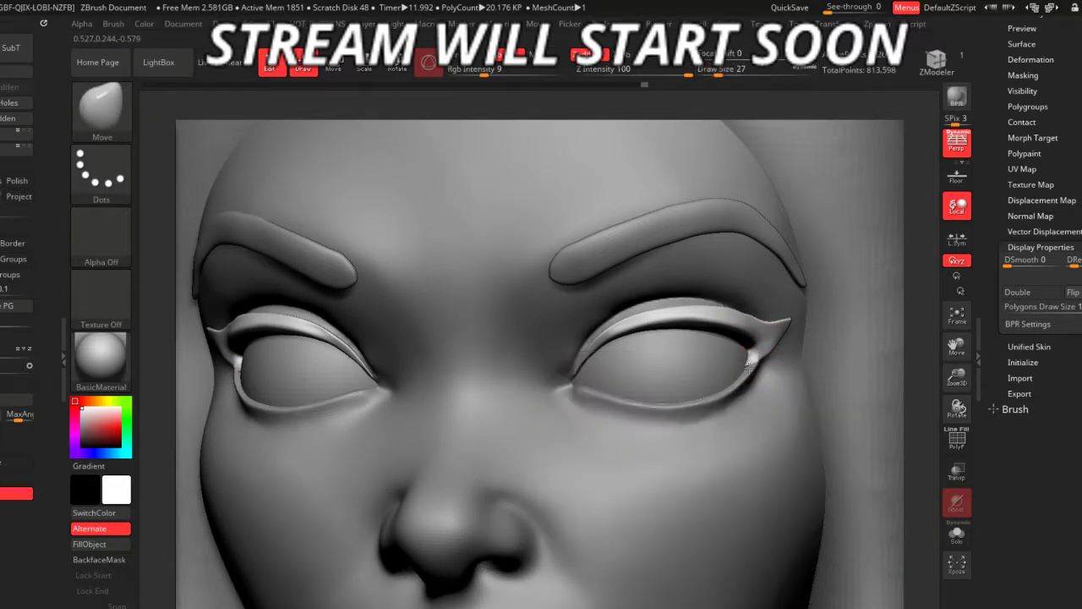
pyautogui.press('shift')
pyautogui.moveTo(939, 457); pyautogui.dragTo(617, 365)
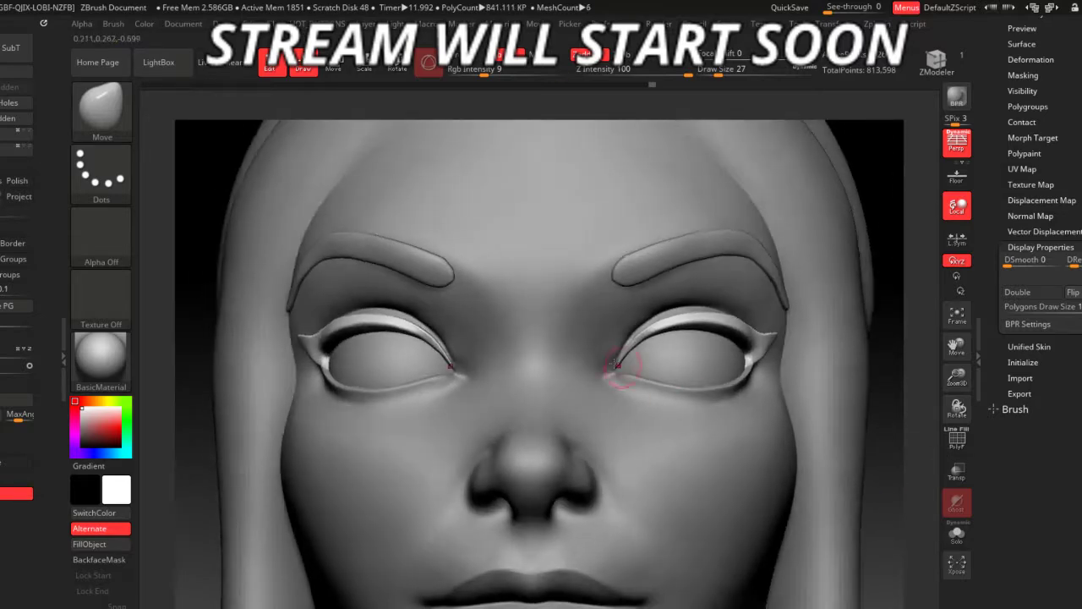
pyautogui.press('shift')
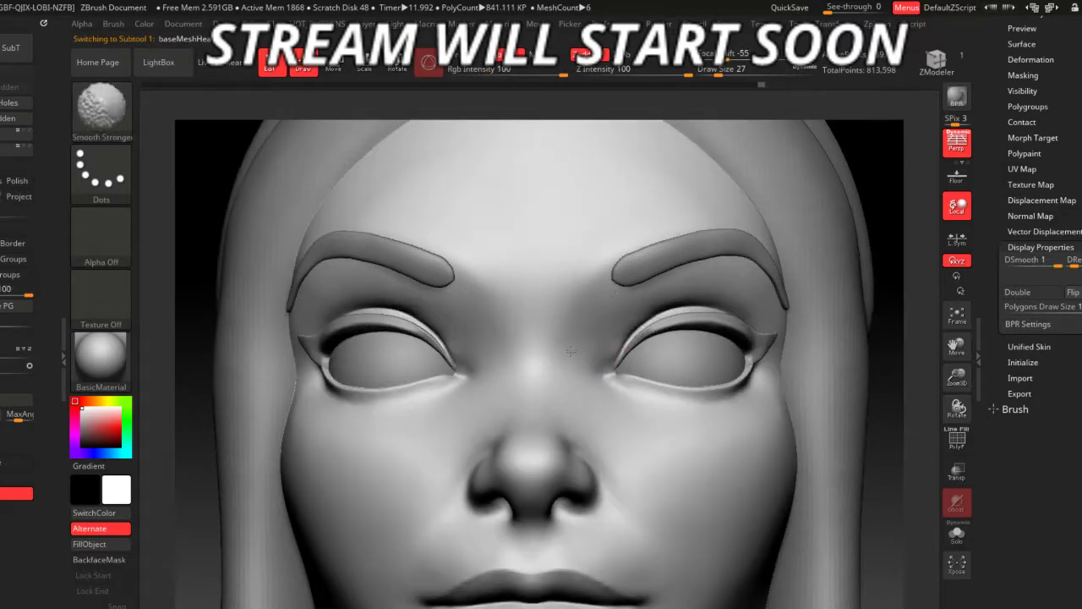
# - Subdivide the head one level with Ctrl+D and set Draw Size to 54
pyautogui.moveTo(876, 389)
pyautogui.keyDown('alt'); pyautogui.mouseDown()
pyautogui.moveTo(846, 397)
pyautogui.moveTo(840, 379)
pyautogui.moveTo(681, 305)
pyautogui.mouseUp(); pyautogui.keyUp('alt')
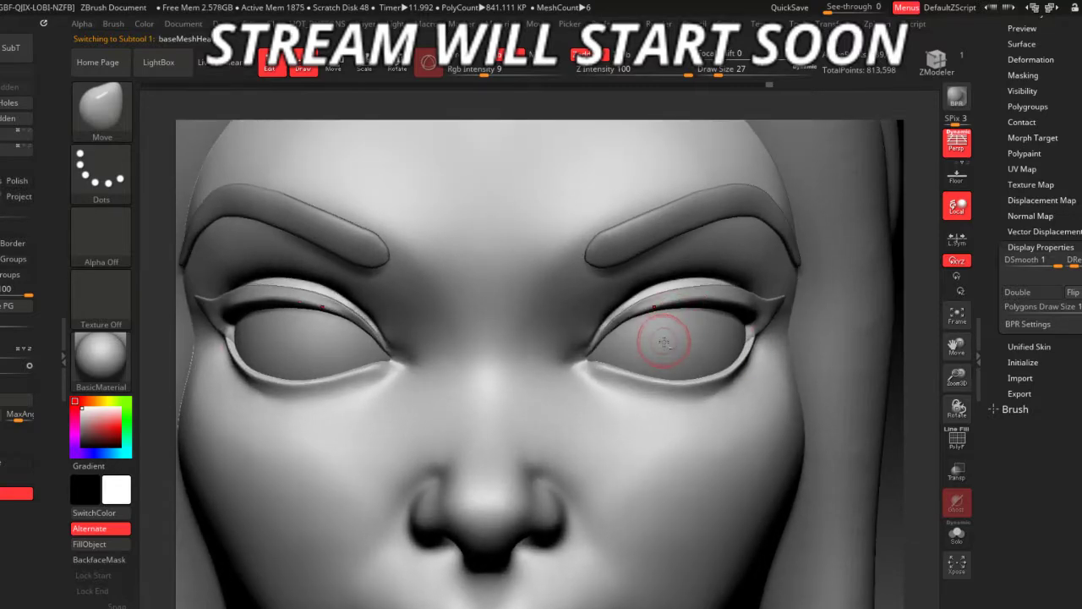
pyautogui.hotkey('ctrl', 'd')
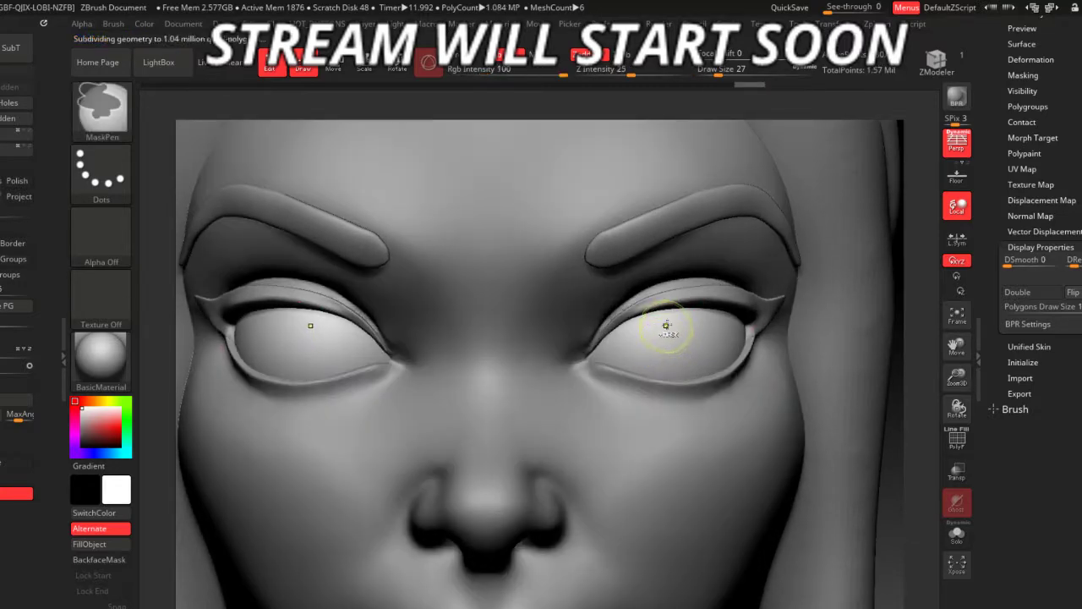
pyautogui.press('space')
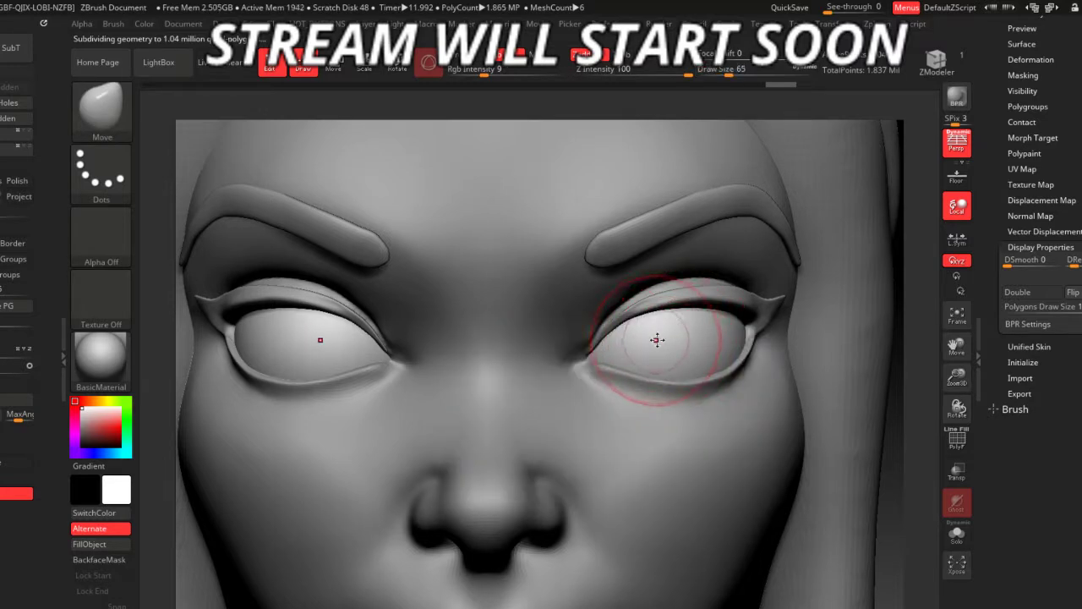
pyautogui.press('space')
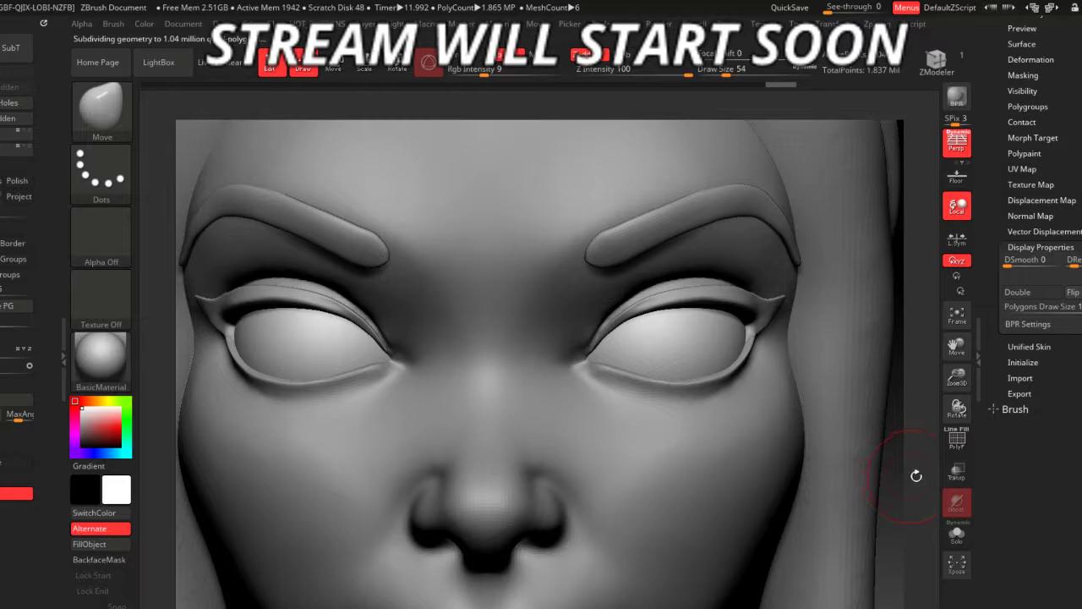
pyautogui.keyDown('alt'); pyautogui.moveTo(915, 476); pyautogui.dragTo(893, 430); pyautogui.keyUp('alt')
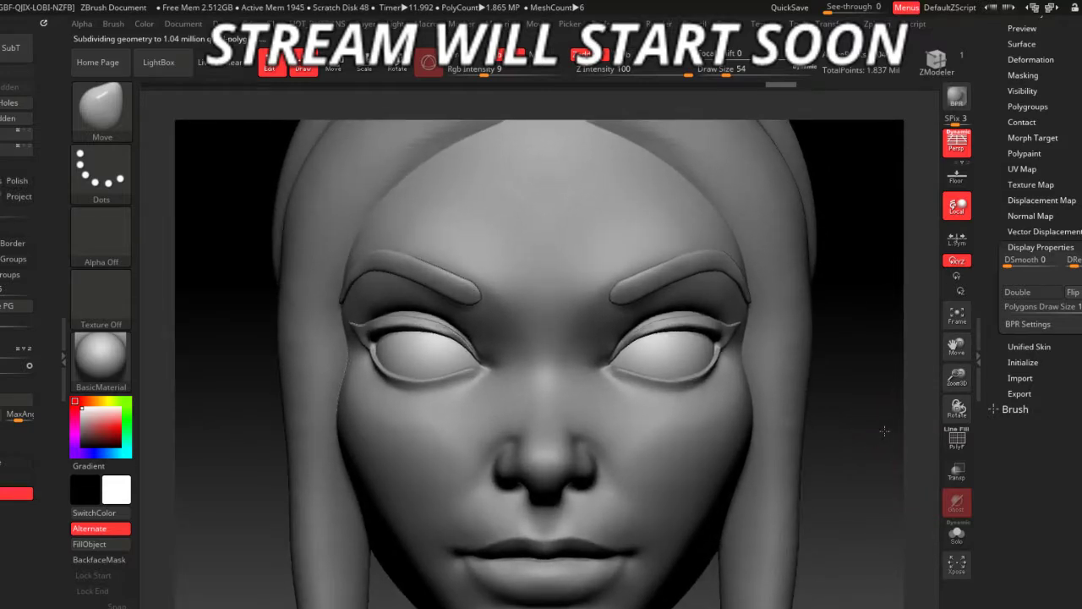
# - Apply the glossy ToyPlastic material to the bust
pyautogui.click(101, 360)
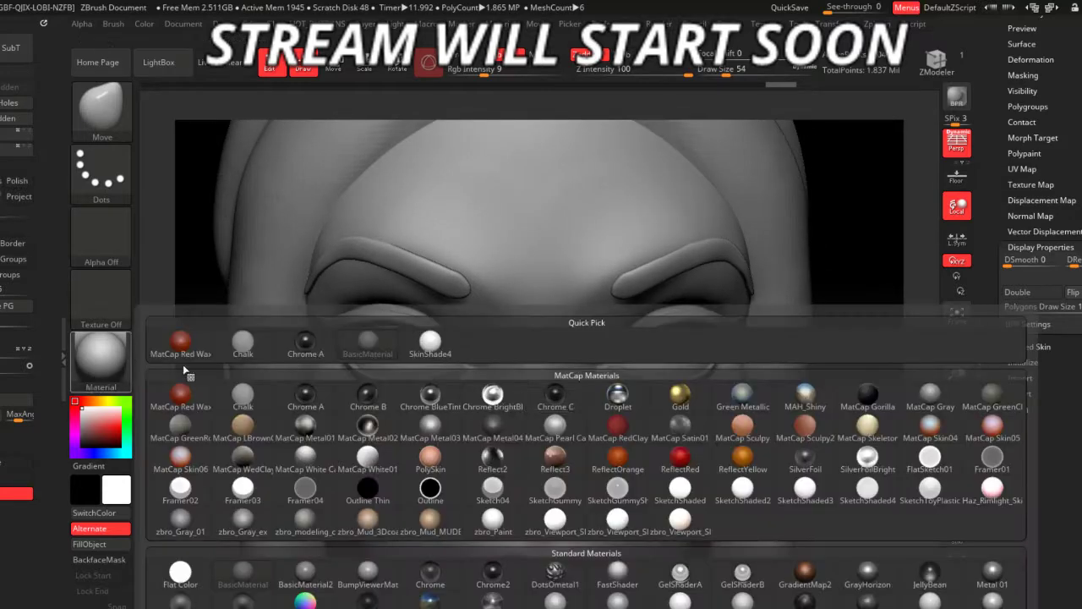
pyautogui.click(867, 600)
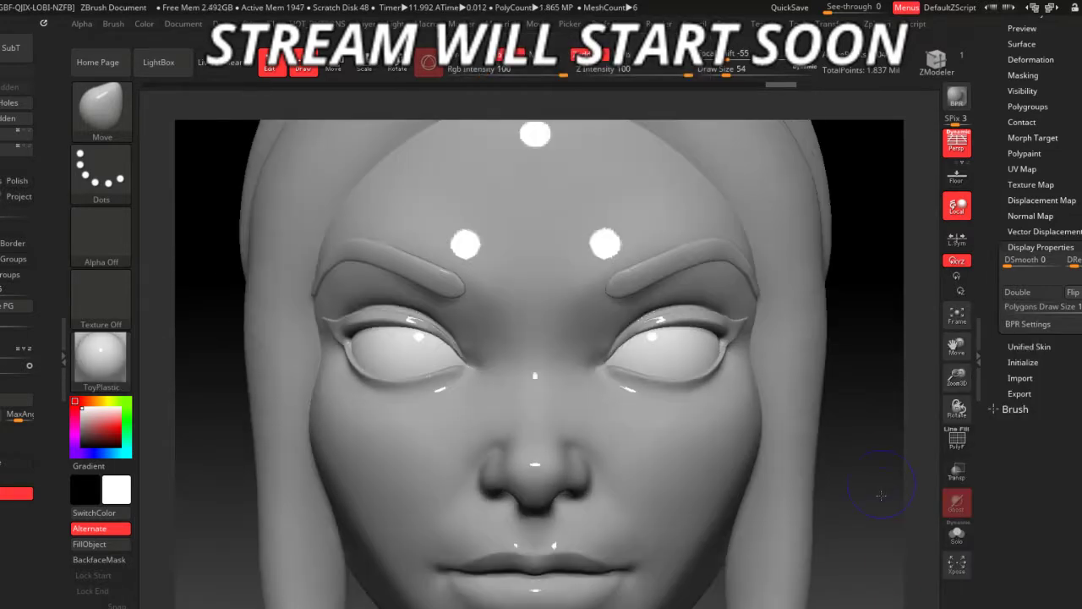
pyautogui.moveTo(879, 467); pyautogui.dragTo(148, 399)
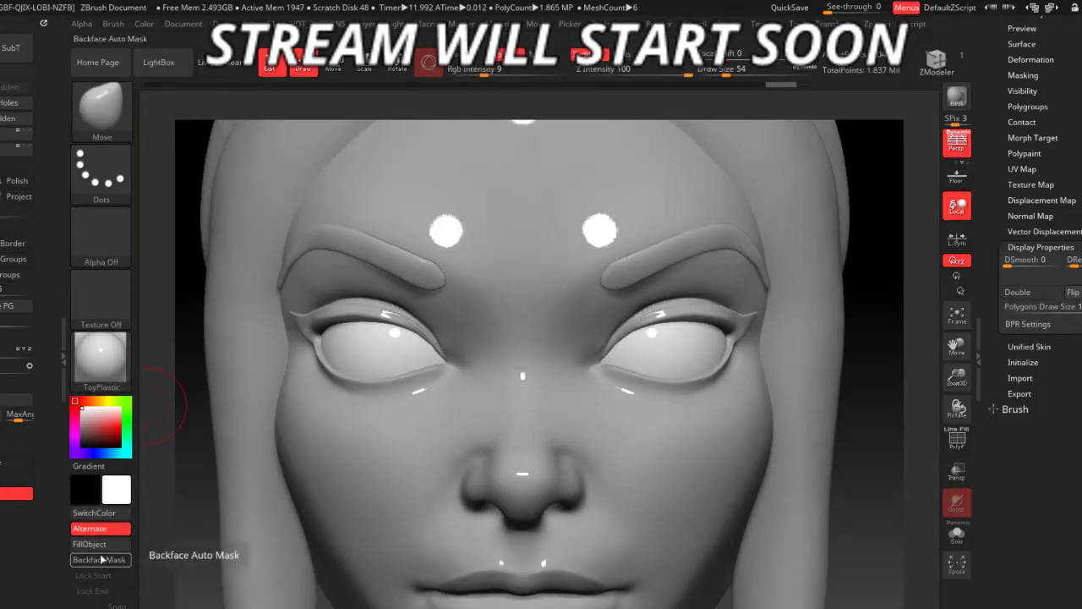
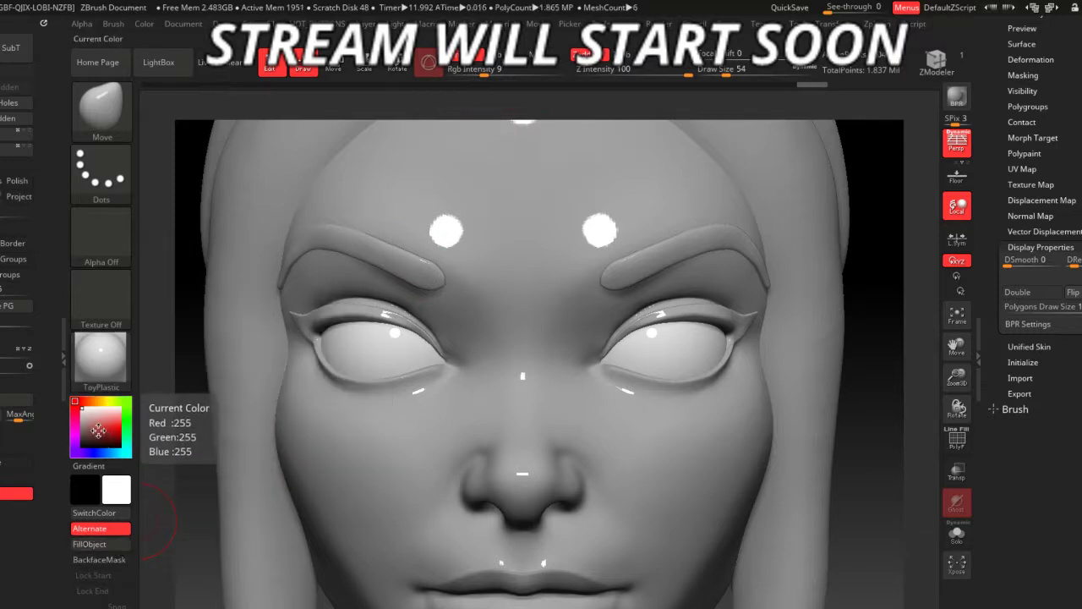
# - Fill the head with blue, then navy, then settle back on plain white
pyautogui.moveTo(98, 431); pyautogui.dragTo(91, 437)
pyautogui.hotkey('ctrl', 'f')
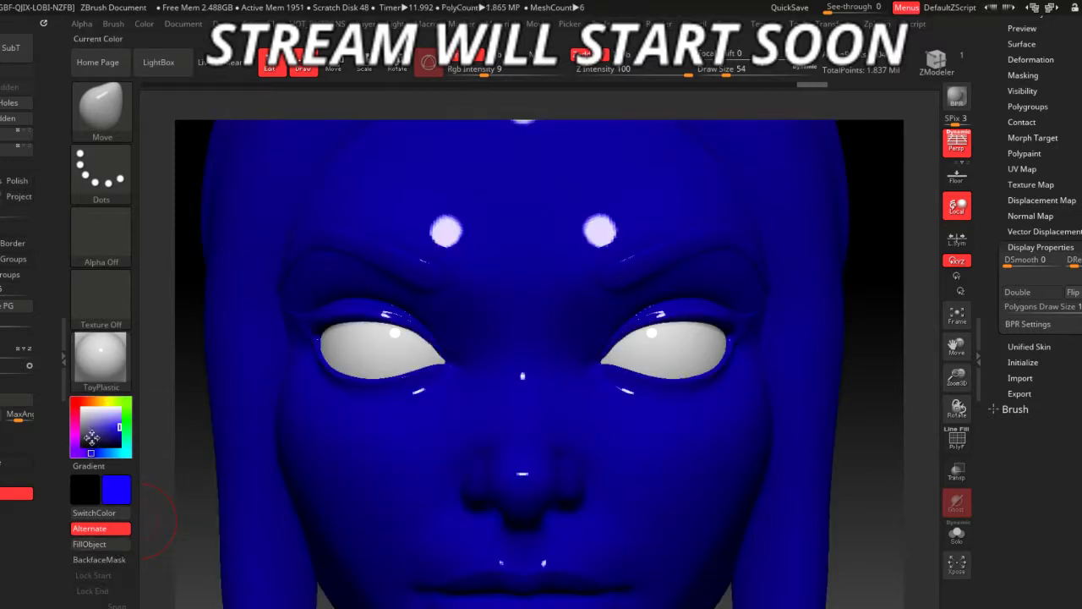
pyautogui.hotkey('ctrl', 'f')
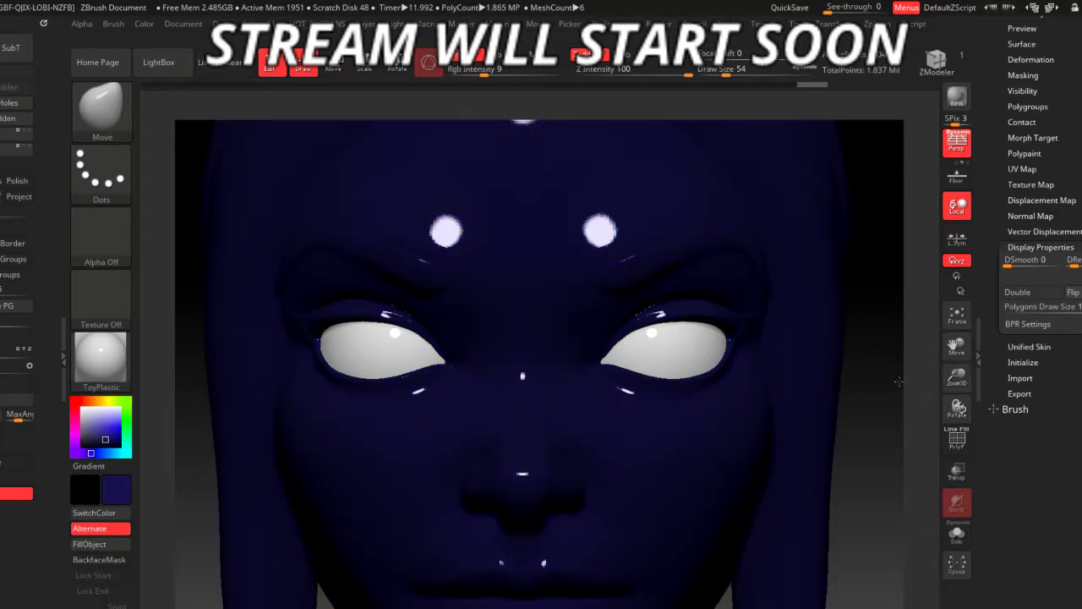
pyautogui.moveTo(899, 382); pyautogui.dragTo(854, 397)
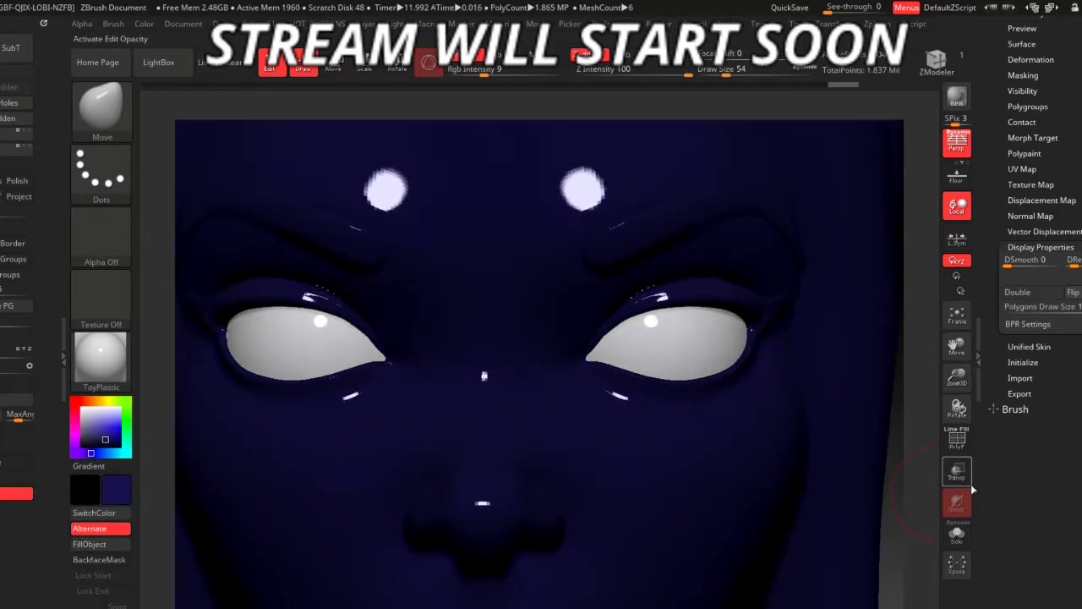
pyautogui.moveTo(896, 481); pyautogui.dragTo(849, 473)
pyautogui.moveTo(91, 427); pyautogui.dragTo(82, 409)
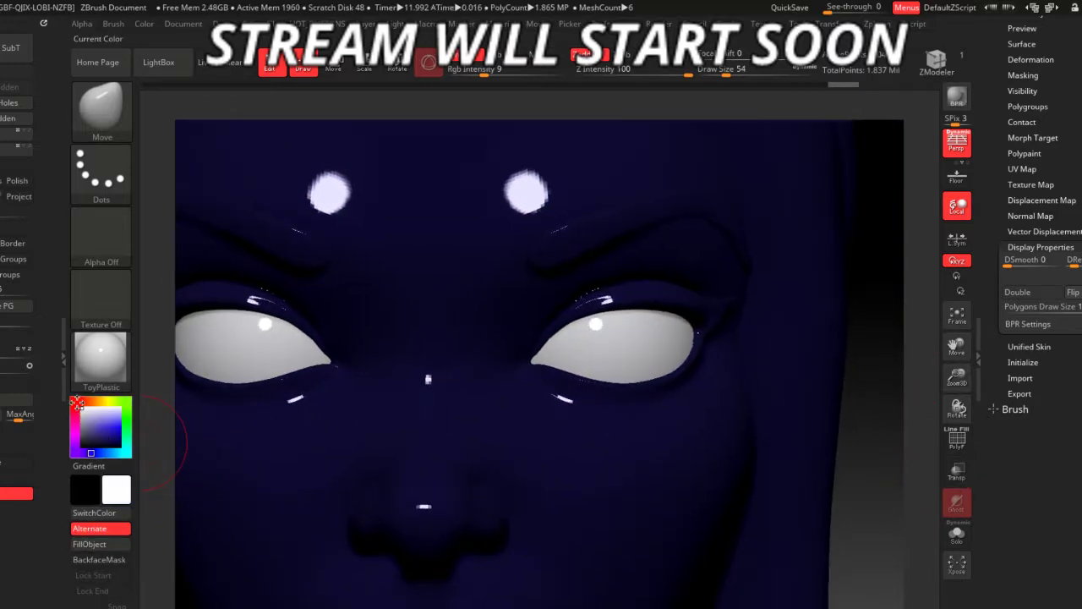
pyautogui.click(89, 544)
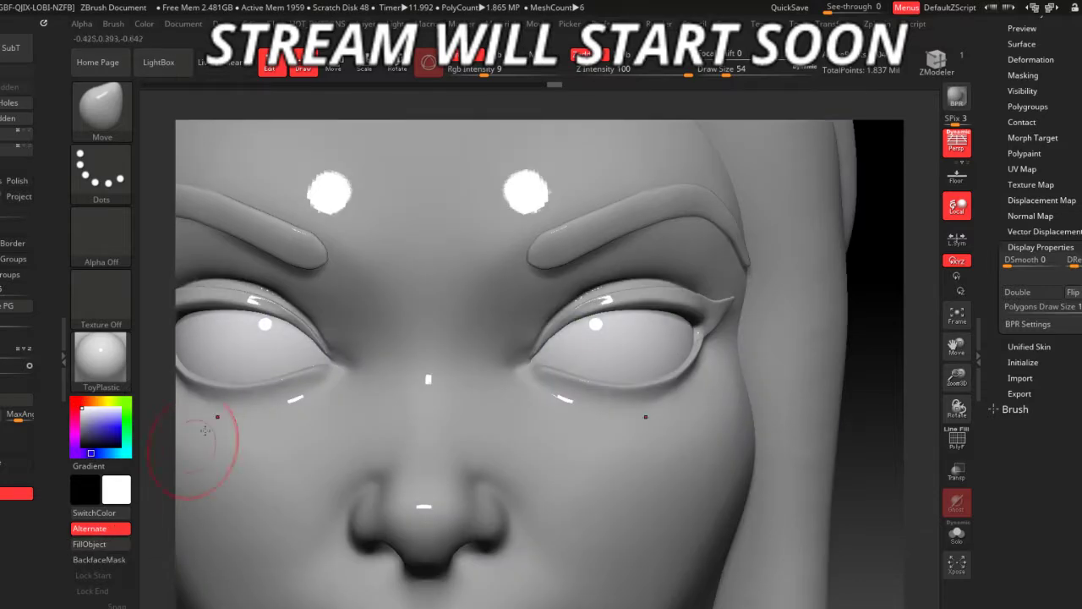
# - Switch to the Paint brush and zoom in on the eye
pyautogui.press('b')
pyautogui.press('p')
pyautogui.press('a')
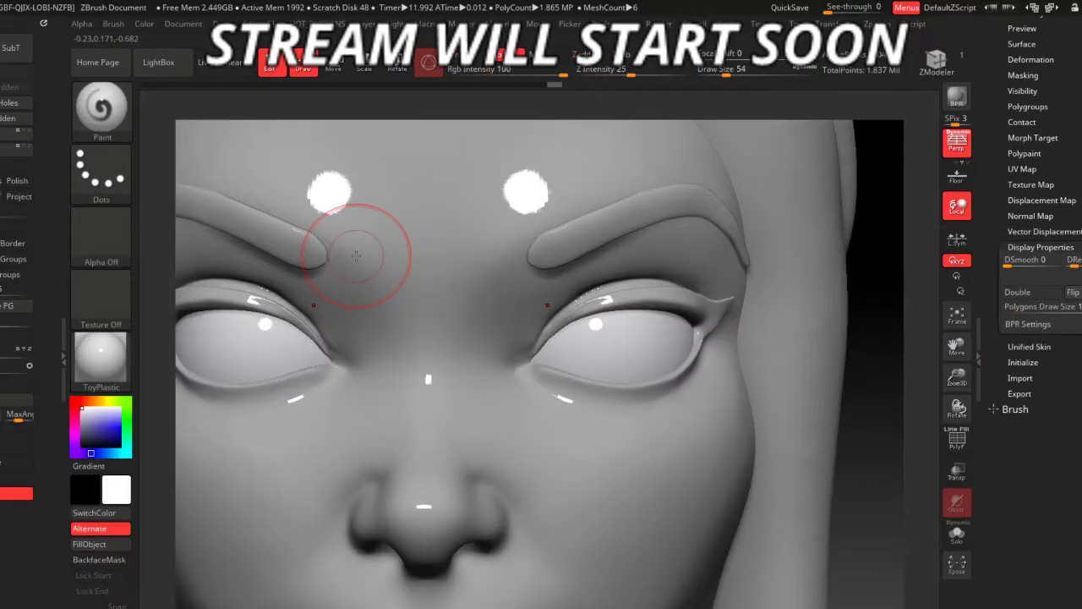
pyautogui.scroll(3, 619, 329)
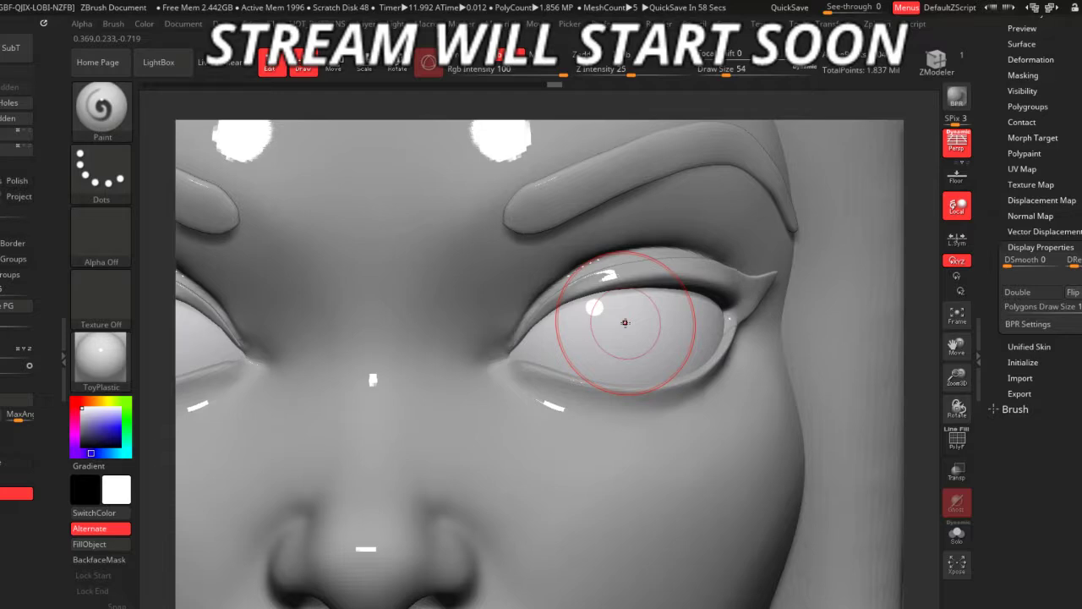
pyautogui.press('b')
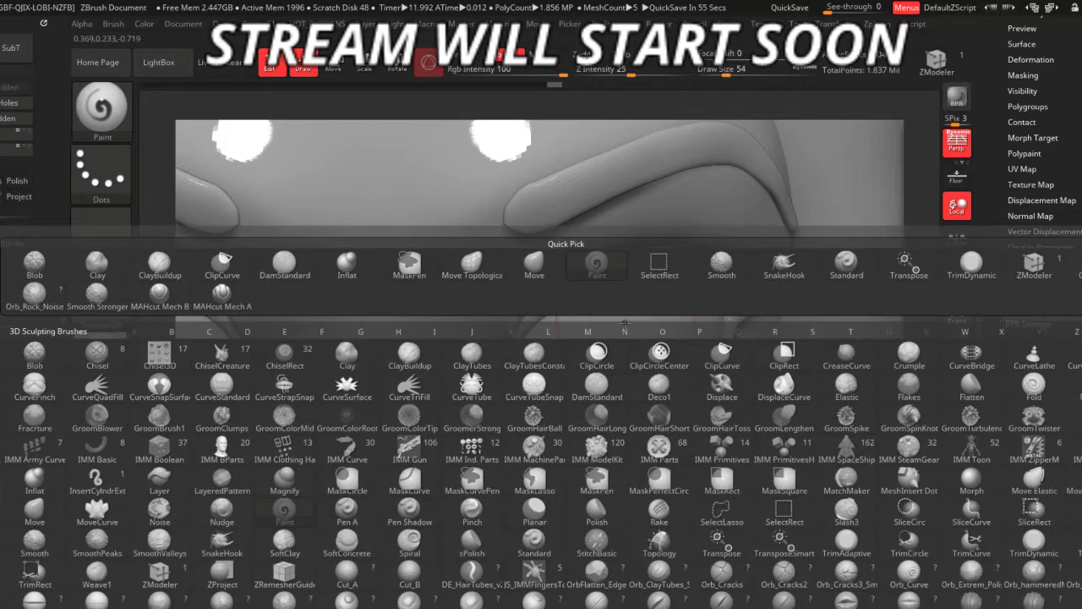
pyautogui.press('Escape')
pyautogui.press('b')
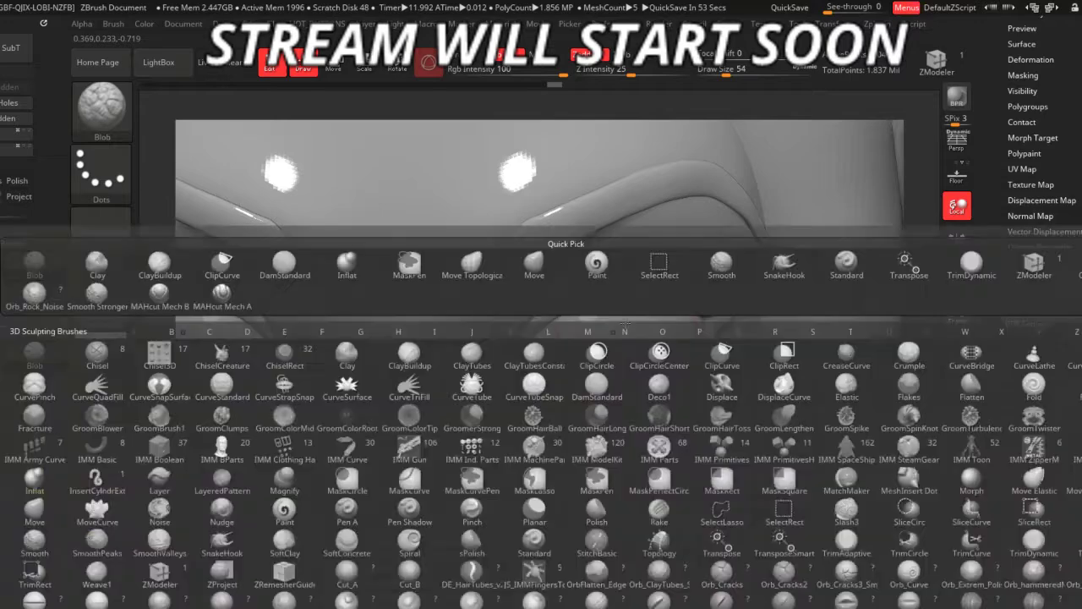
pyautogui.press('Escape')
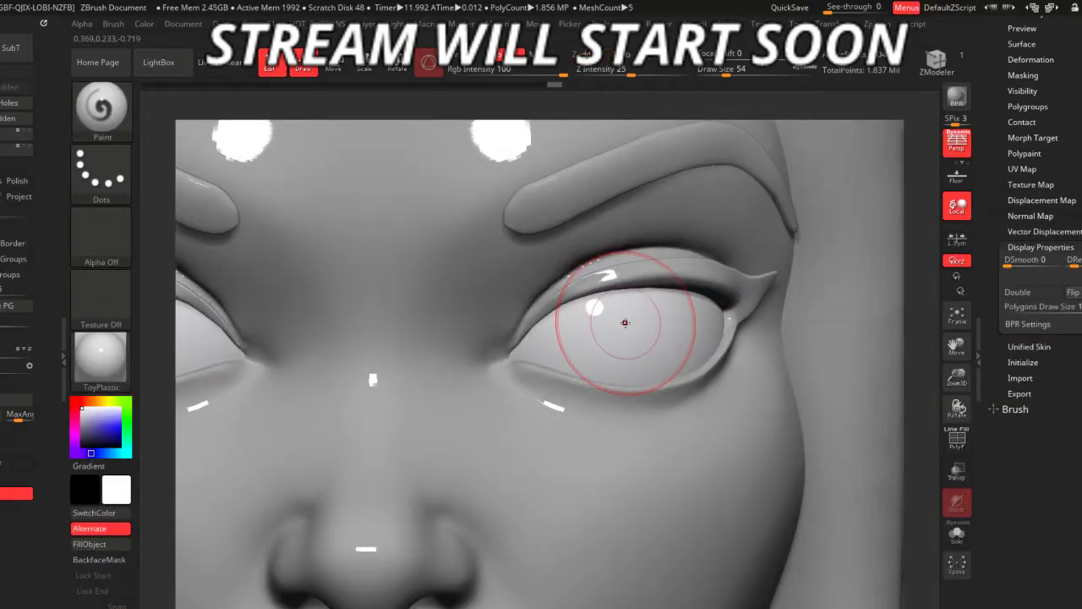
pyautogui.press('ctrl')
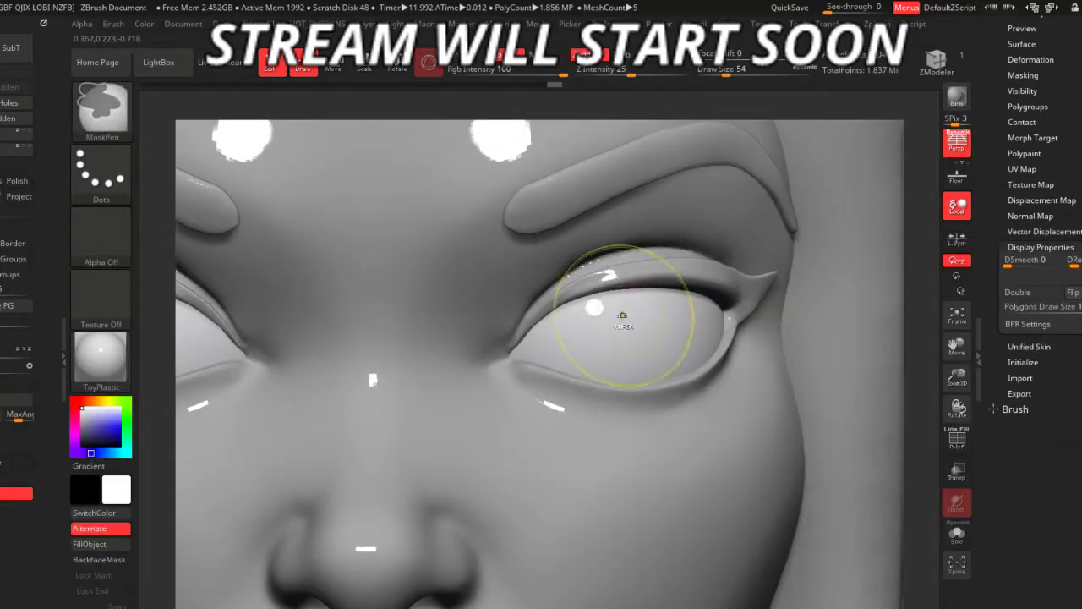
pyautogui.press('space')
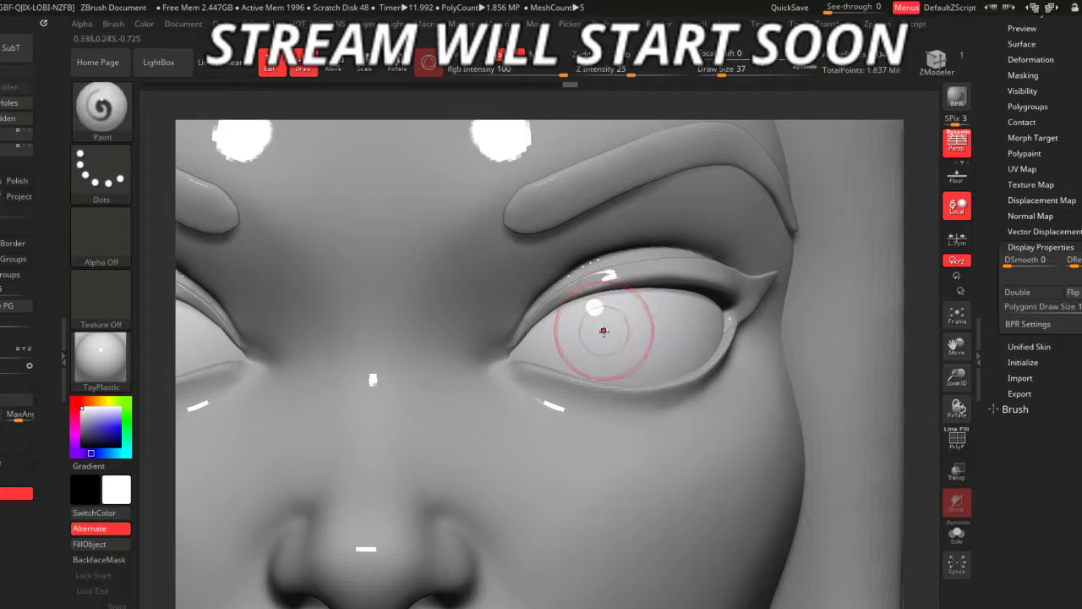
# - Solo the eye mesh, fill it dark navy (Red 8, Green 5, Blue 35), then zoom out
pyautogui.keyDown('alt'); pyautogui.click(616, 329); pyautogui.keyUp('alt')
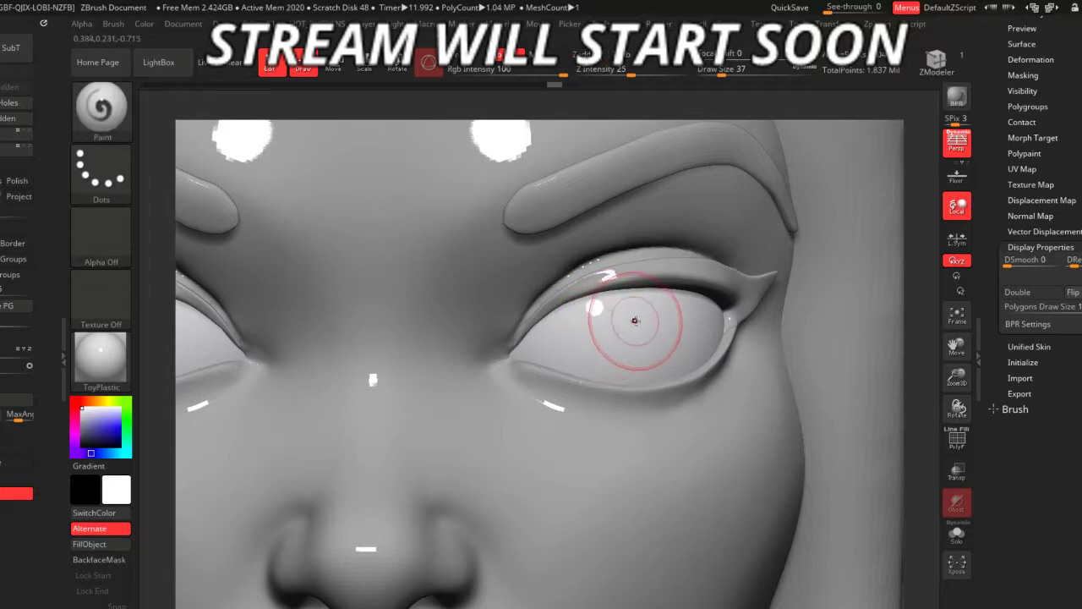
pyautogui.moveTo(101, 435); pyautogui.dragTo(107, 437)
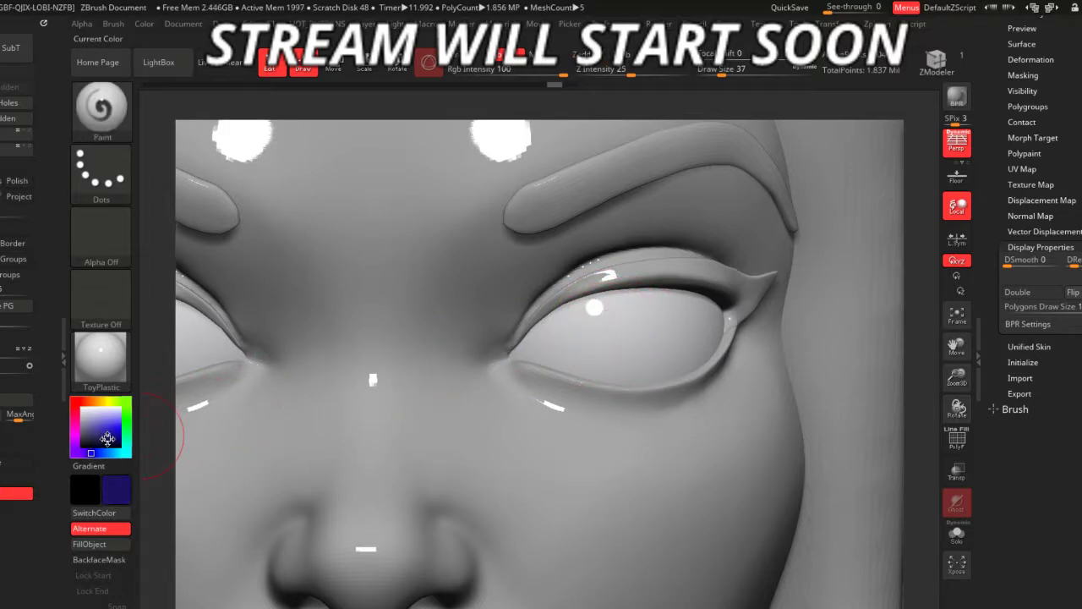
pyautogui.hotkey('ctrl', 'f')
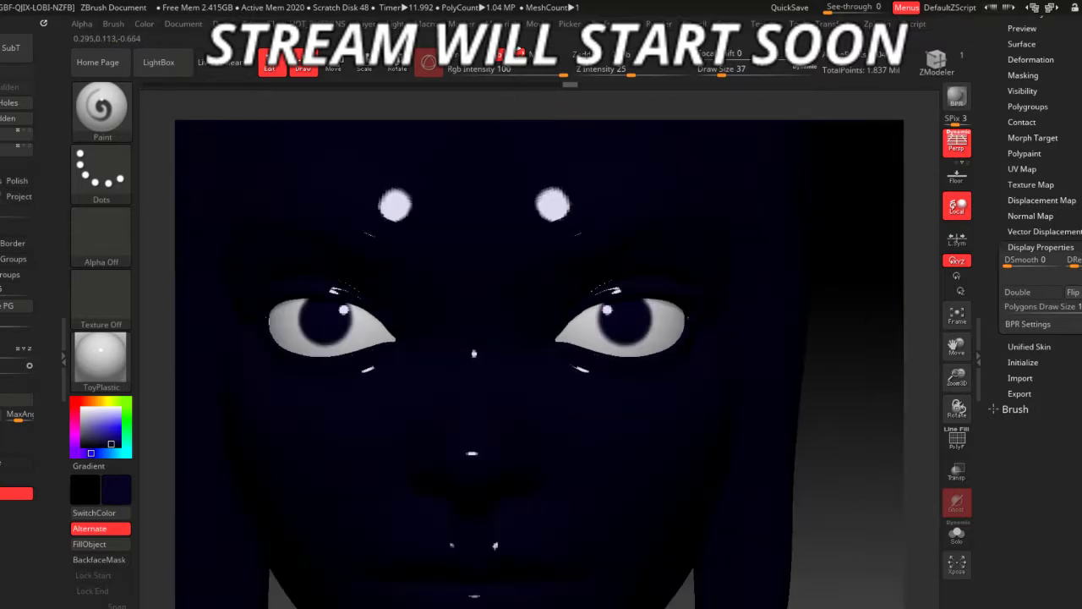
pyautogui.moveTo(833, 397)
pyautogui.mouseDown()
pyautogui.moveTo(851, 480)
pyautogui.moveTo(696, 363)
pyautogui.mouseUp()
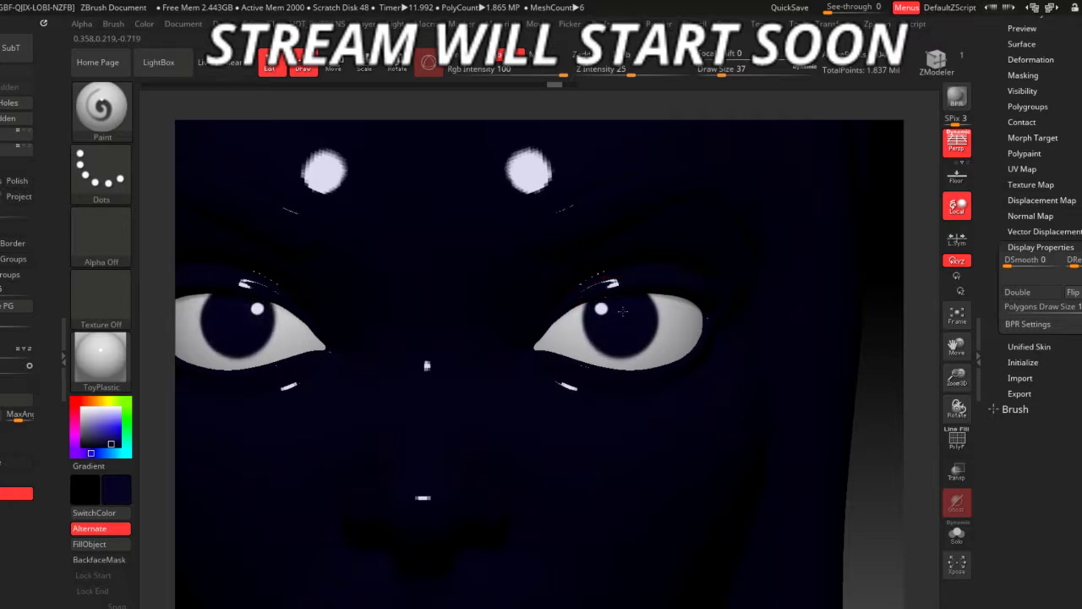
pyautogui.moveTo(764, 427); pyautogui.dragTo(771, 387)
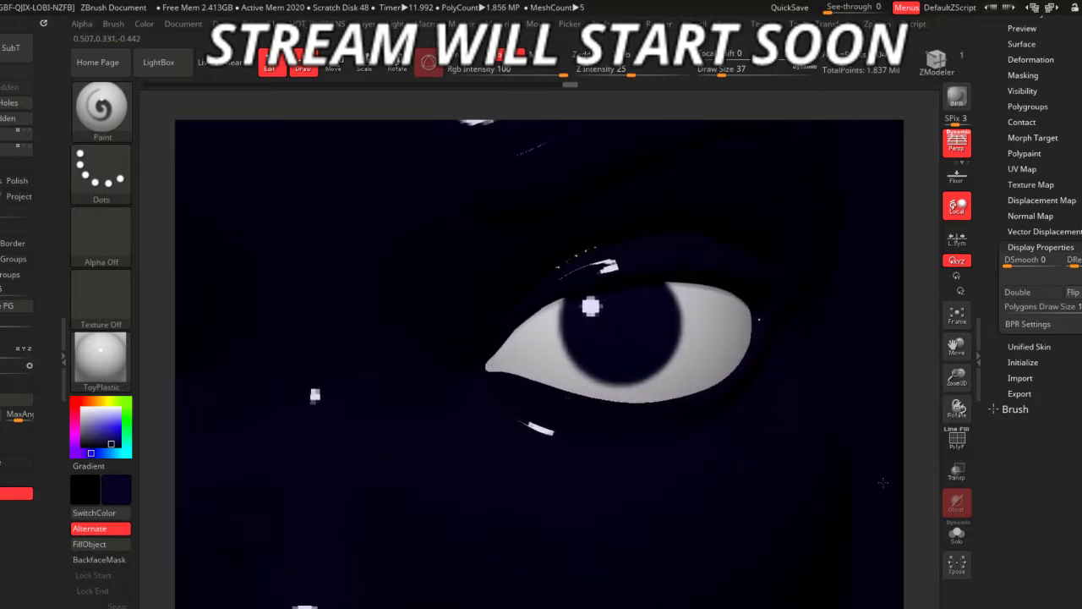
pyautogui.press('space')
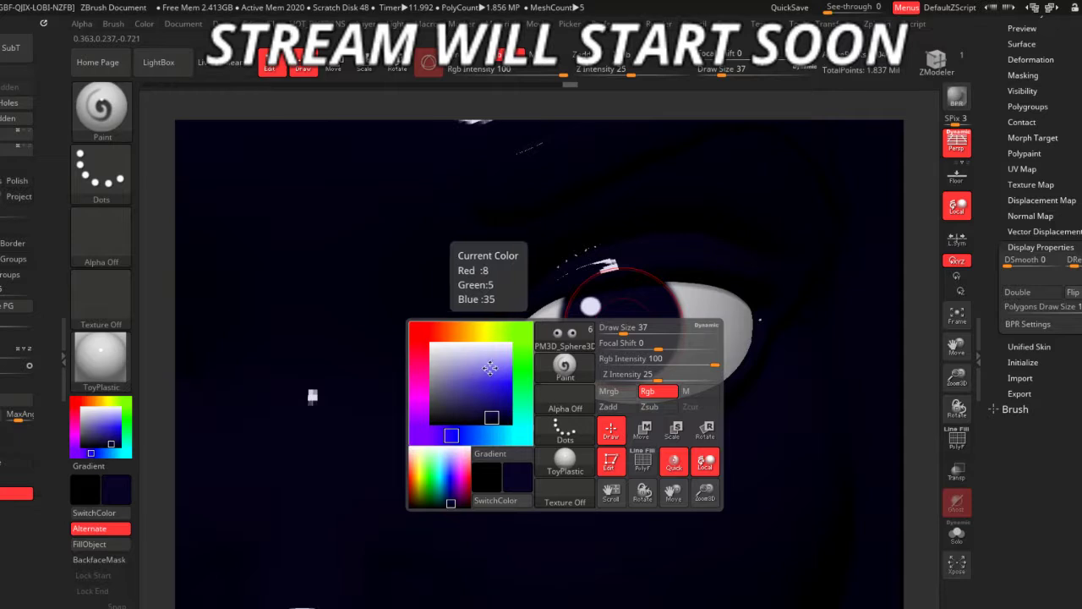
# - Pick a periwinkle blue and set Rgb Intensity to 6
pyautogui.click(490, 363)
pyautogui.moveTo(491, 363); pyautogui.dragTo(481, 365)
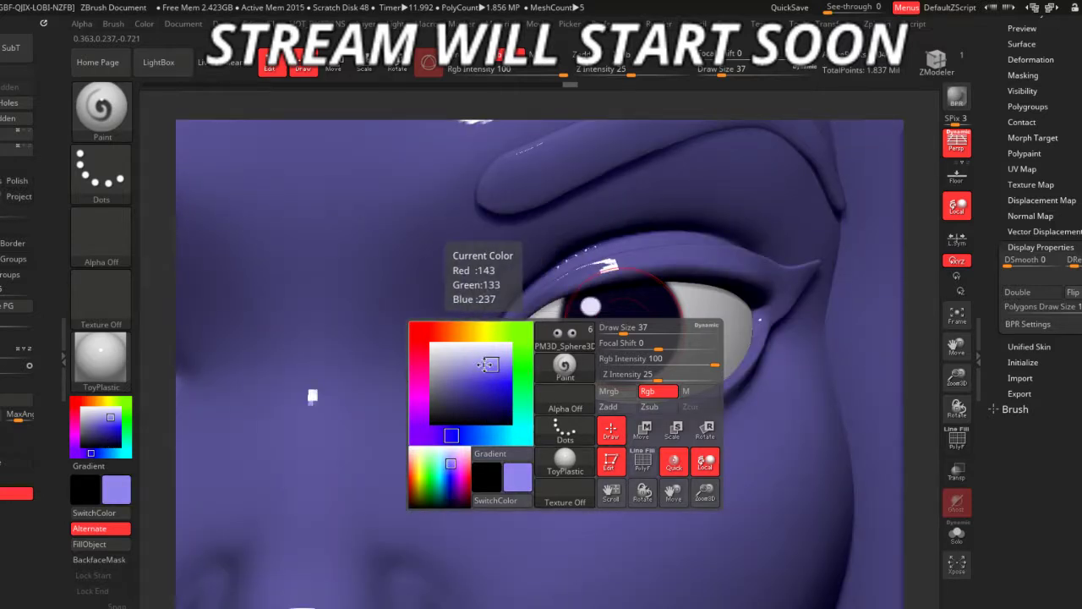
pyautogui.moveTo(457, 433); pyautogui.dragTo(463, 434)
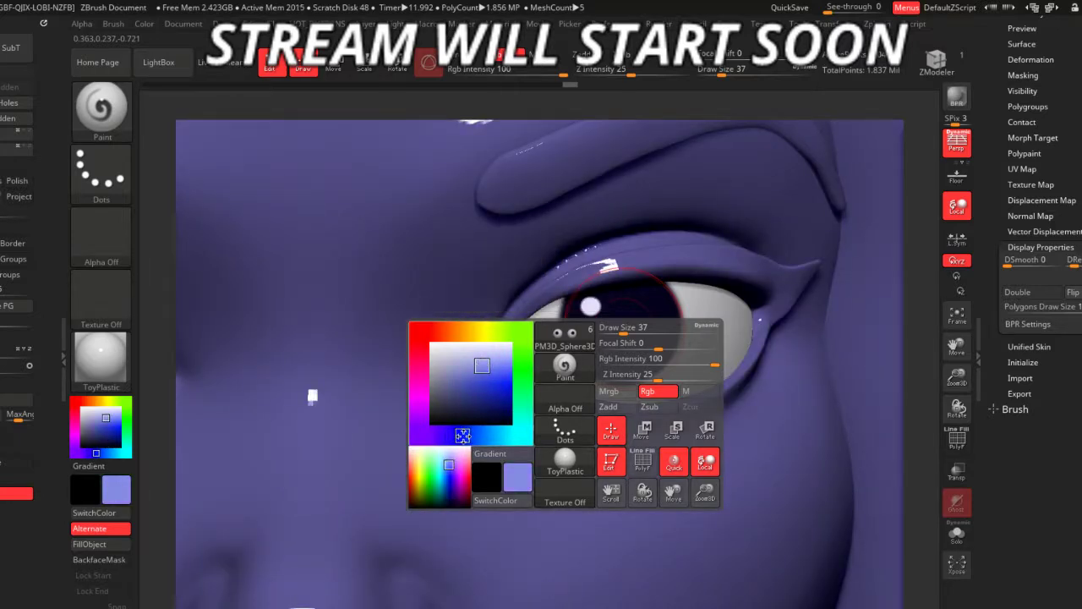
pyautogui.click(490, 369)
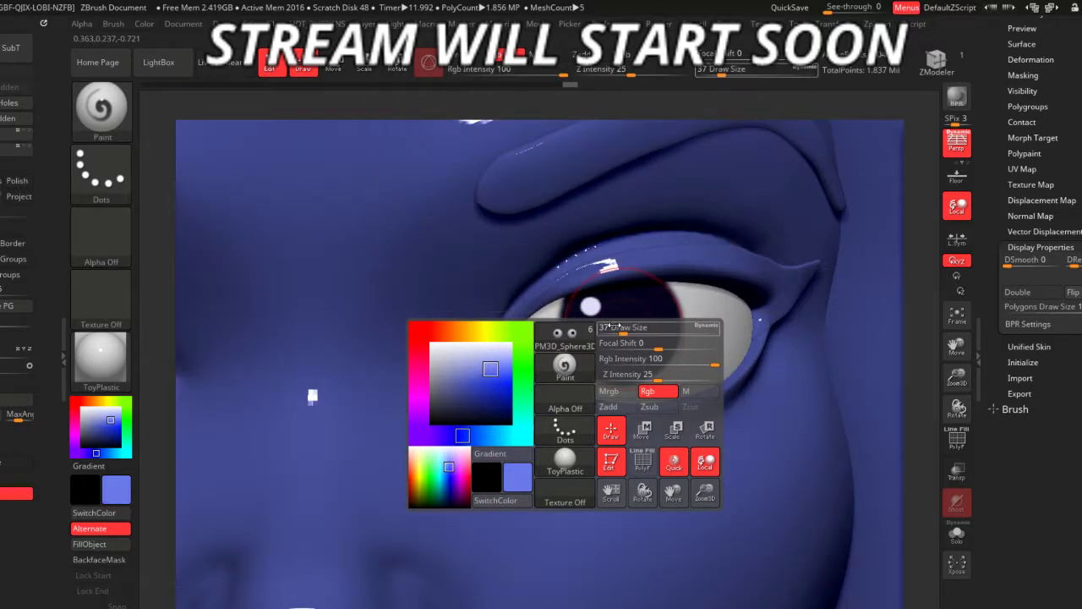
pyautogui.click(621, 359)
pyautogui.moveTo(625, 360); pyautogui.dragTo(633, 347)
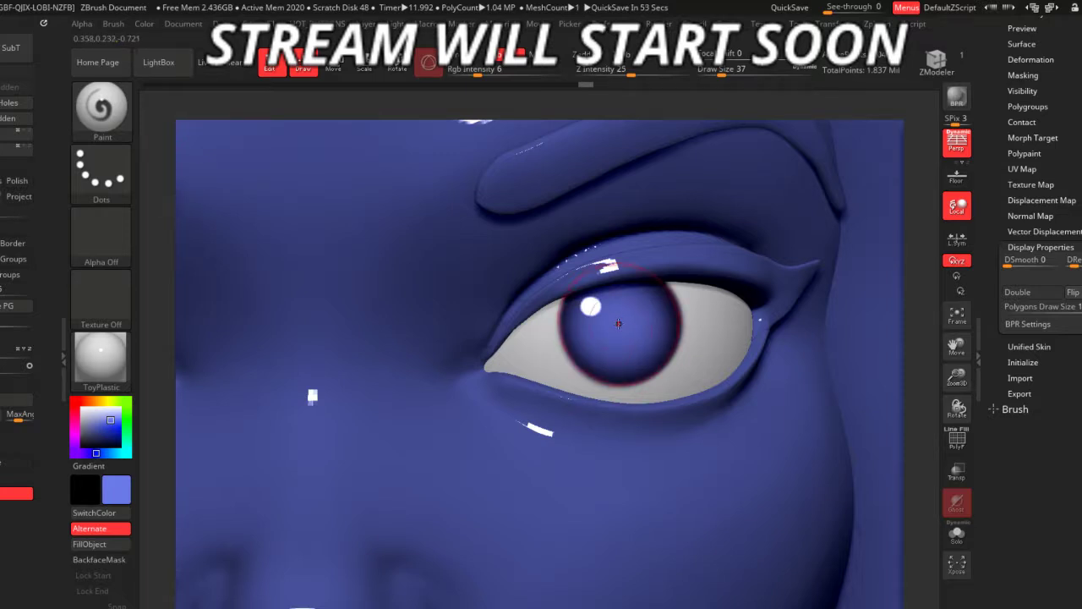
# - Set Draw Size to 20 for painting the iris, then frame the head
pyautogui.press('space')
pyautogui.moveTo(642, 372); pyautogui.dragTo(622, 372)
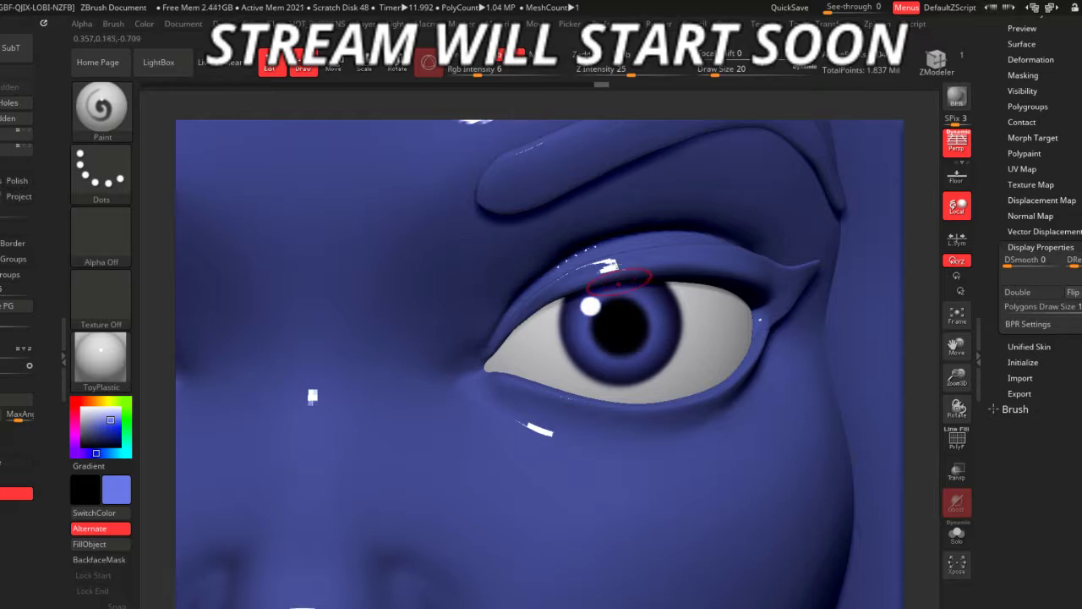
pyautogui.press('f')
pyautogui.moveTo(835, 473)
pyautogui.mouseDown()
pyautogui.moveTo(835, 507)
pyautogui.moveTo(817, 476)
pyautogui.moveTo(615, 543)
pyautogui.moveTo(713, 527)
pyautogui.moveTo(235, 430)
pyautogui.mouseUp()
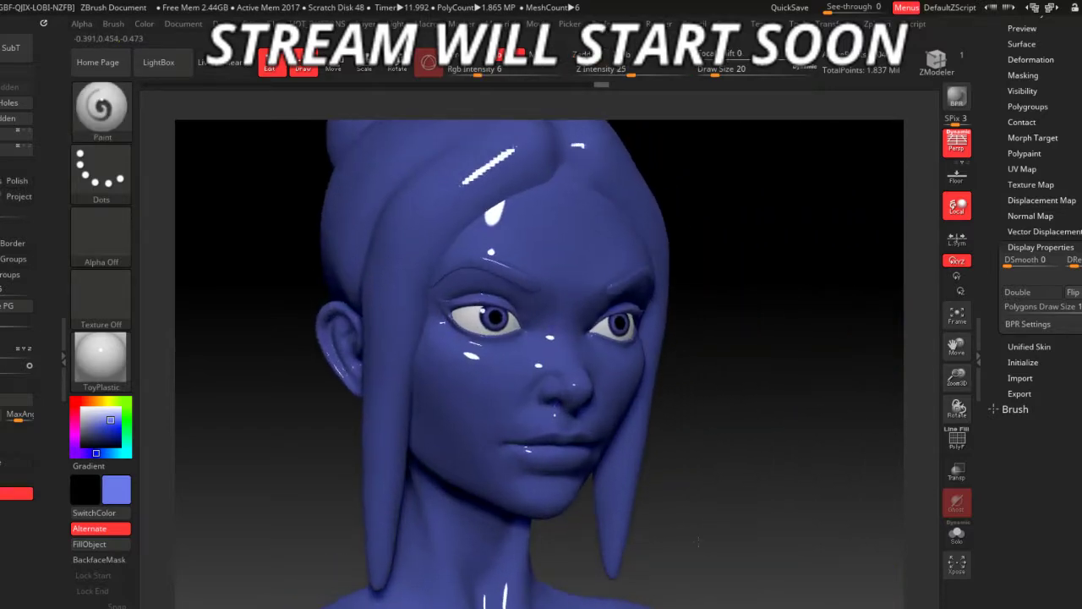
# - Apply BasicMaterial and set the colour back to white
pyautogui.click(108, 372)
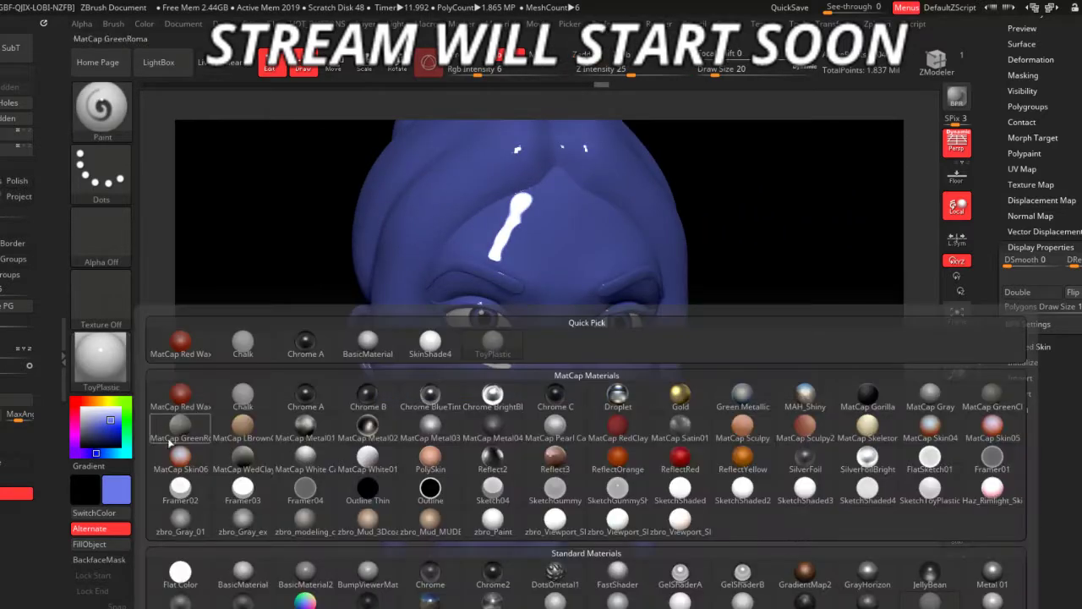
pyautogui.click(218, 571)
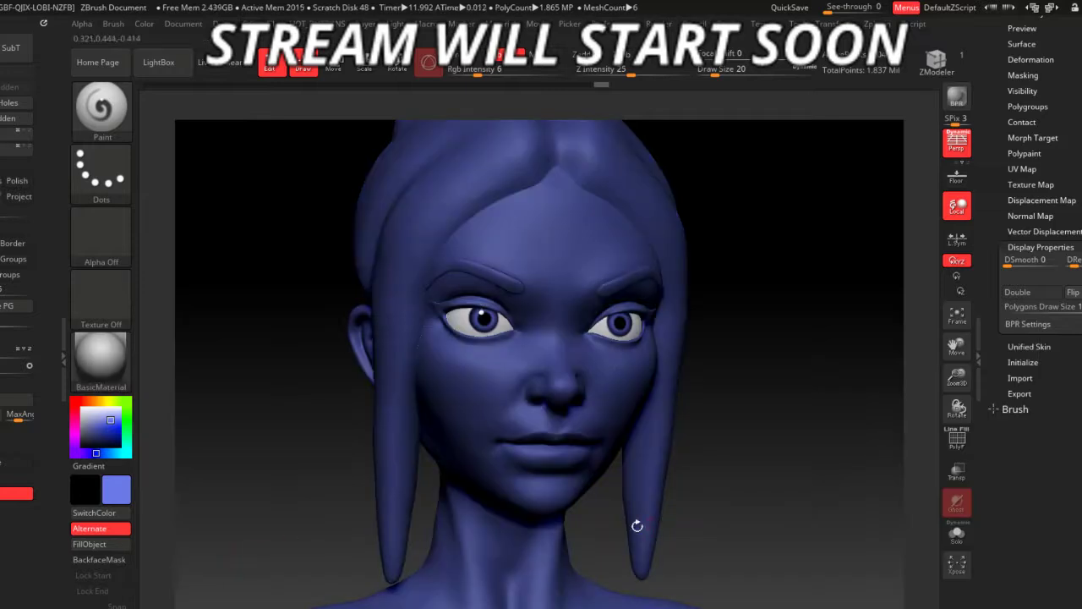
pyautogui.click(81, 409)
pyautogui.moveTo(633, 492)
pyautogui.mouseDown()
pyautogui.moveTo(619, 439)
pyautogui.moveTo(726, 477)
pyautogui.mouseUp()
# - Select the base head mesh and mask the right half of the face
pyautogui.keyDown('alt'); pyautogui.click(619, 439); pyautogui.keyUp('alt')
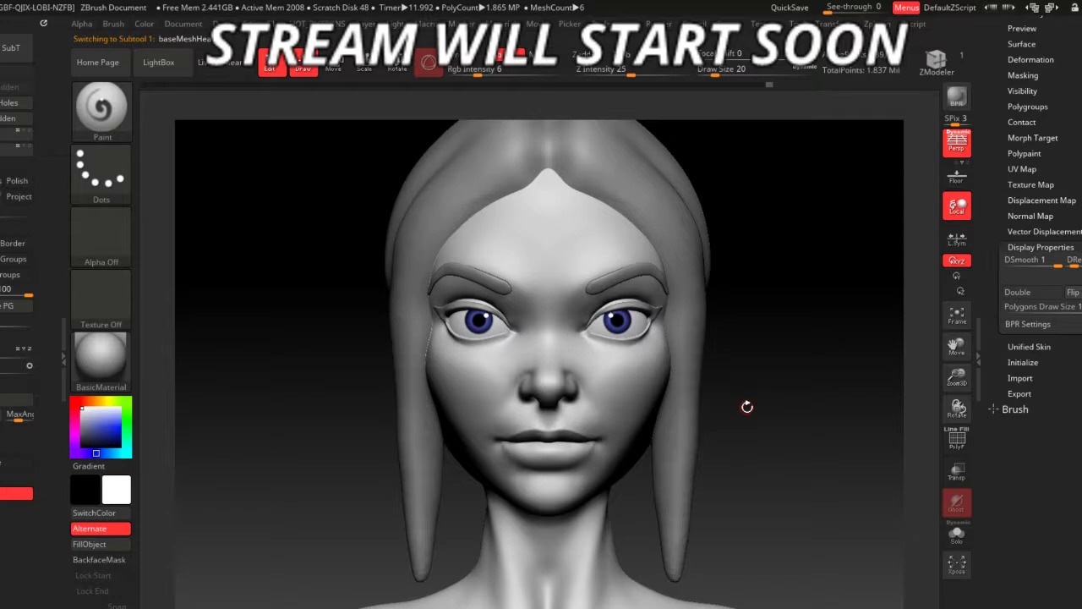
pyautogui.keyDown('alt'); pyautogui.moveTo(706, 432); pyautogui.dragTo(812, 401); pyautogui.keyUp('alt')
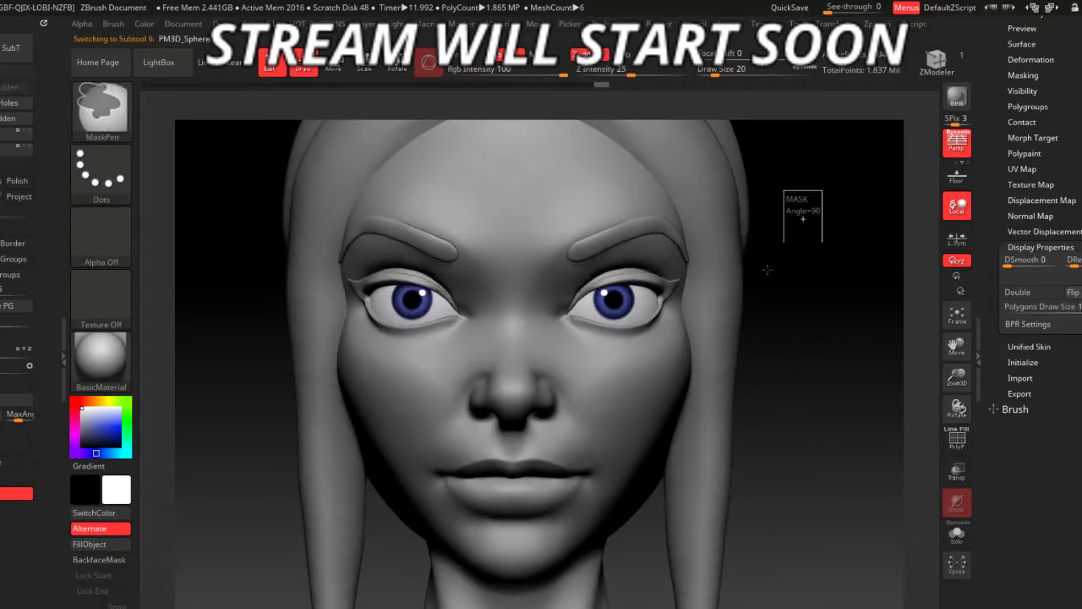
pyautogui.keyDown('ctrl'); pyautogui.moveTo(822, 190); pyautogui.dragTo(519, 487); pyautogui.keyUp('ctrl')
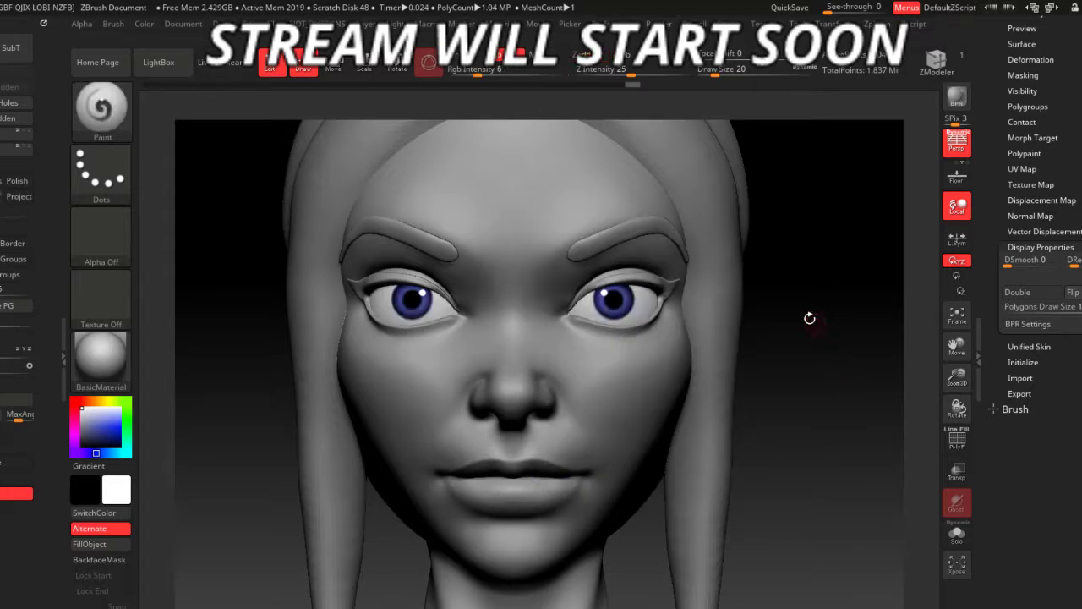
pyautogui.keyDown('ctrl'); pyautogui.moveTo(850, 160); pyautogui.dragTo(515, 454); pyautogui.keyUp('ctrl')
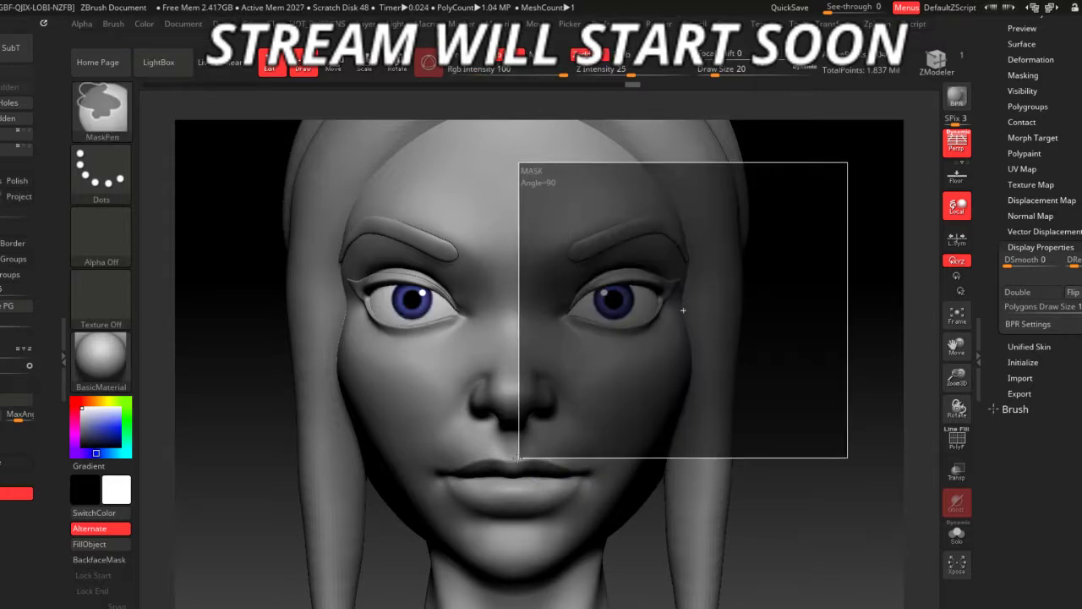
# - Rotate the right eye sphere about 7.8 degrees with Transpose Rotate
pyautogui.press('r')
pyautogui.moveTo(817, 357); pyautogui.dragTo(884, 380)
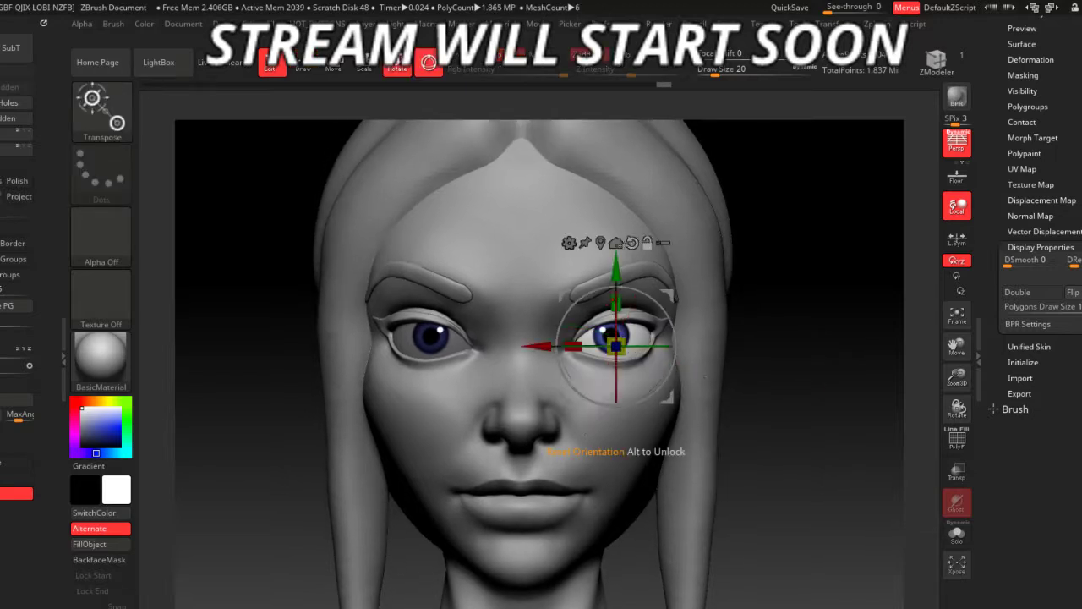
pyautogui.click(601, 244)
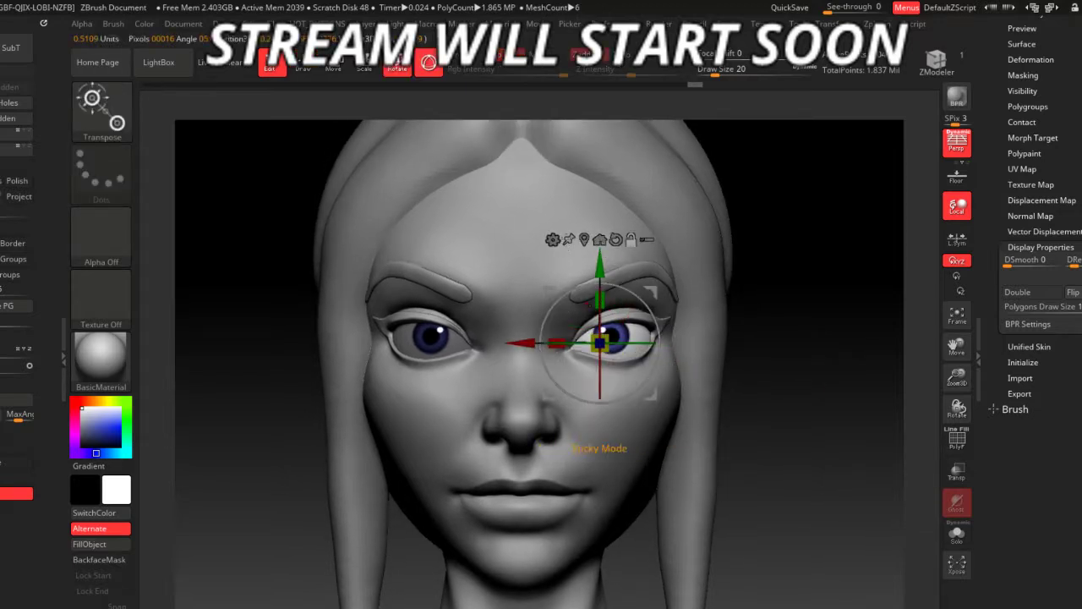
pyautogui.keyDown('alt'); pyautogui.click(583, 253); pyautogui.keyUp('alt')
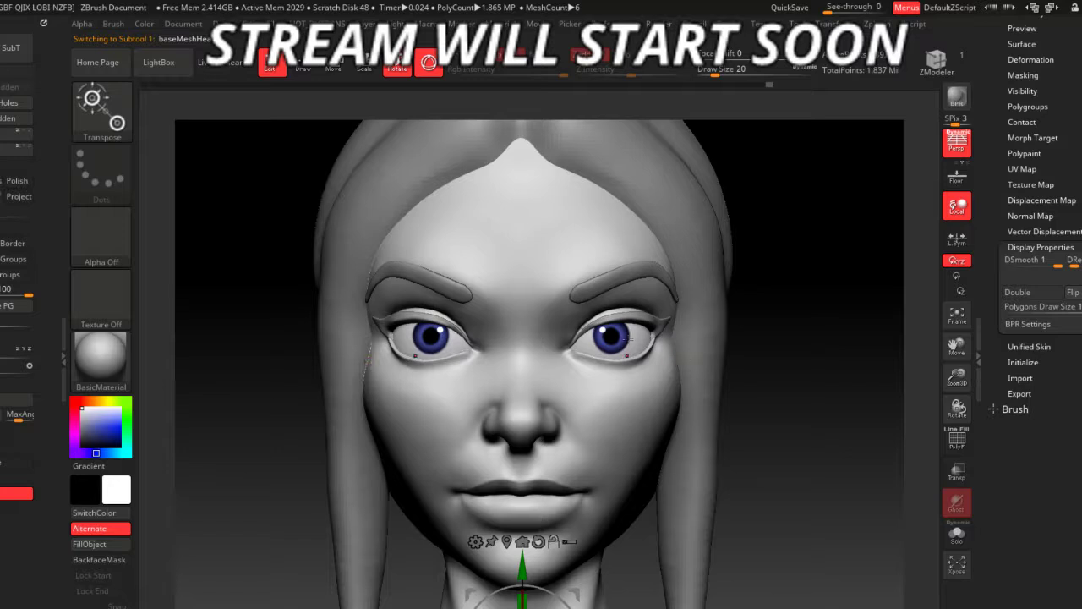
pyautogui.keyDown('alt'); pyautogui.click(626, 338); pyautogui.keyUp('alt')
pyautogui.moveTo(628, 338); pyautogui.dragTo(638, 339)
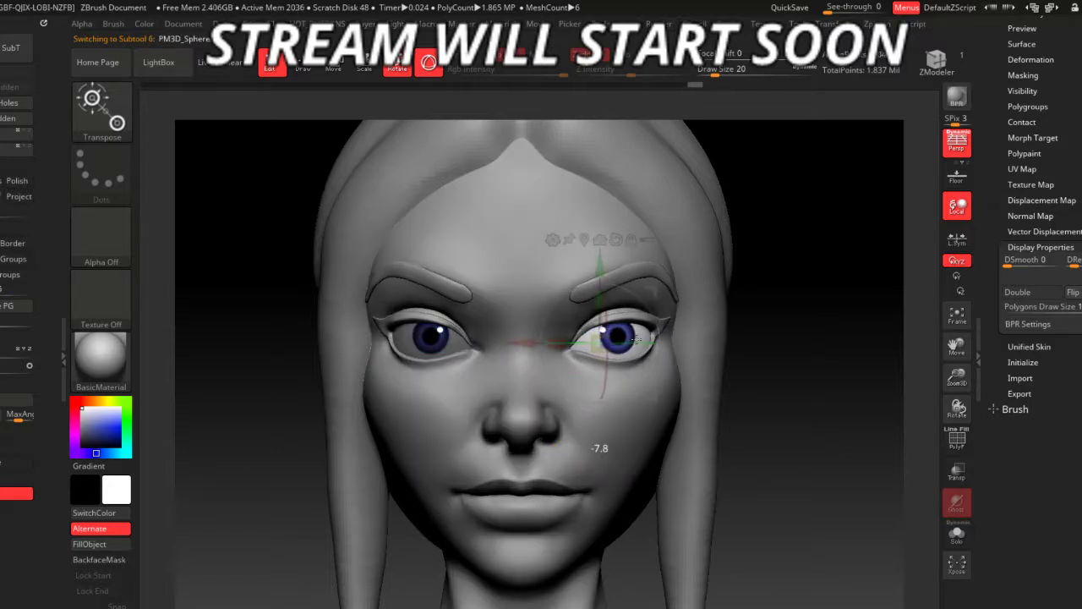
# - Rotate the left eye about 6 degrees around Y, then return to Draw
pyautogui.keyDown('alt'); pyautogui.click(440, 338); pyautogui.keyUp('alt')
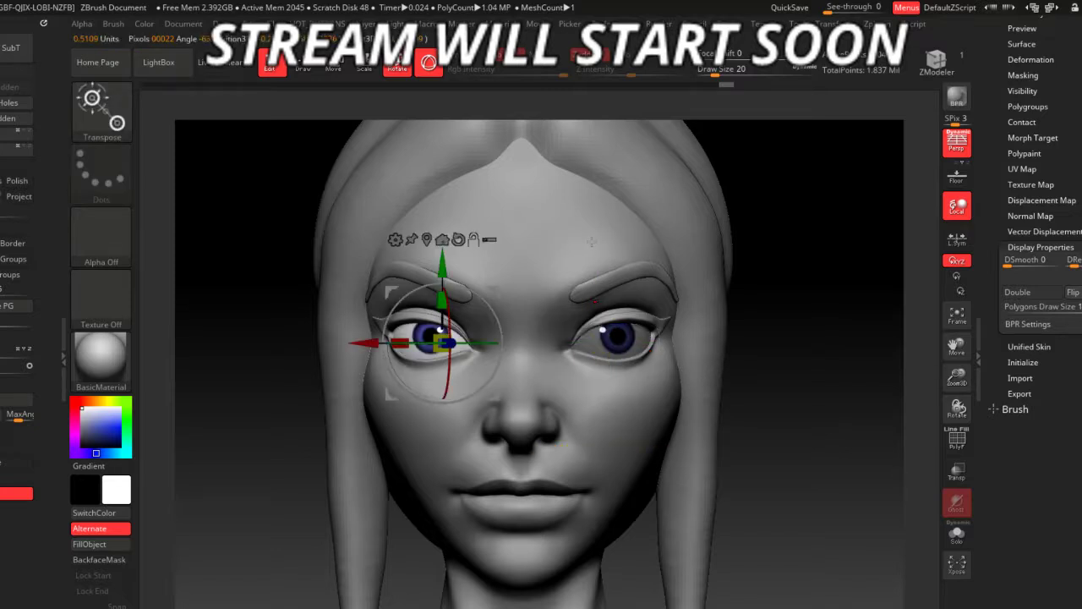
pyautogui.moveTo(463, 347); pyautogui.dragTo(472, 346)
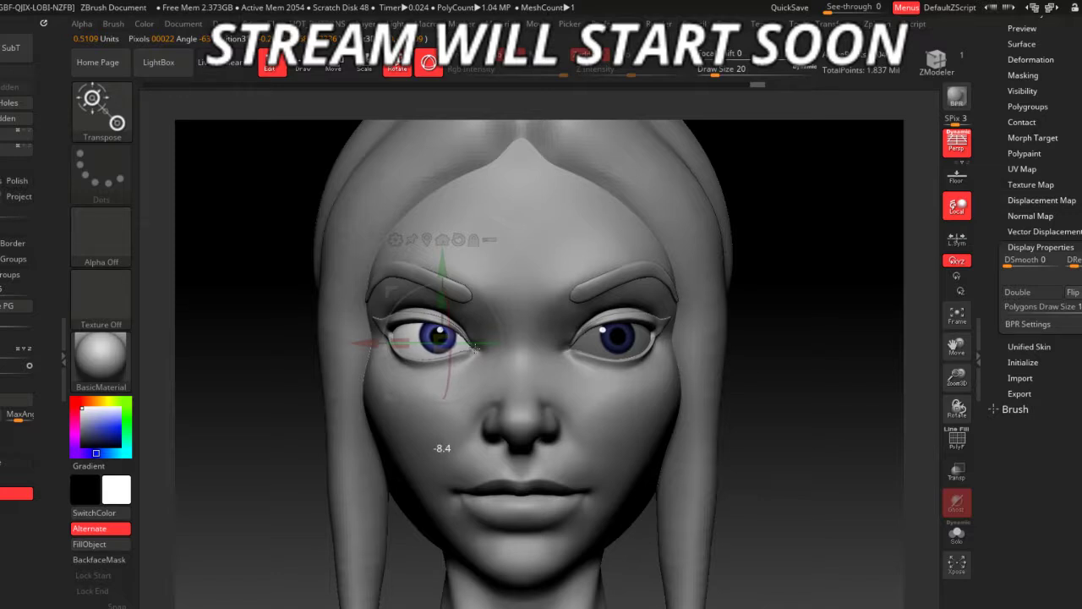
pyautogui.moveTo(475, 347); pyautogui.dragTo(474, 349)
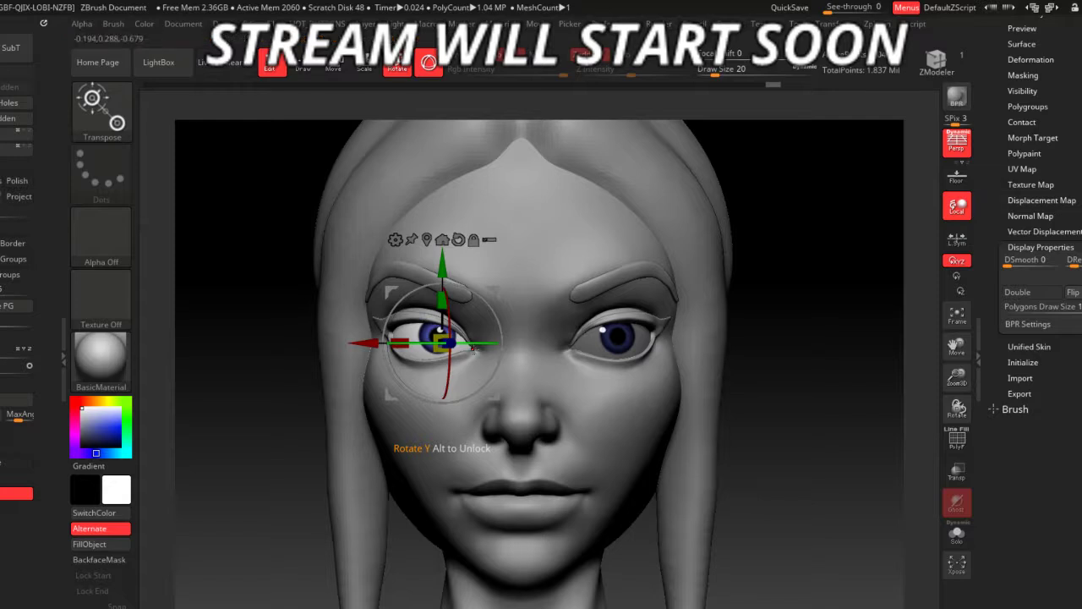
pyautogui.press('q')
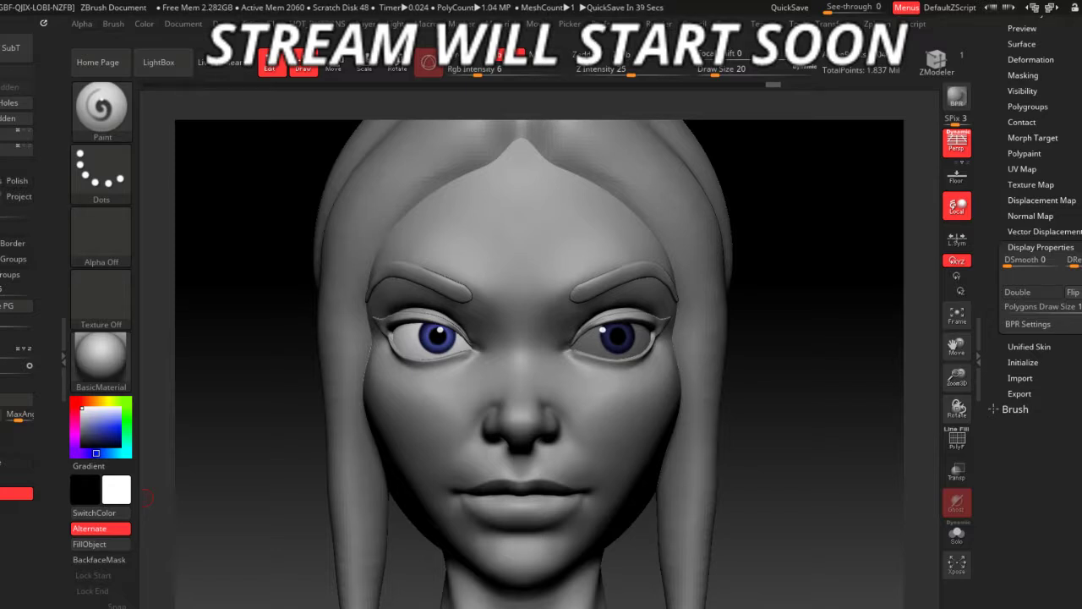
# - Fill the Extract4 eyeliner piece black at Rgb Intensity 100
pyautogui.moveTo(681, 414)
pyautogui.mouseDown()
pyautogui.moveTo(817, 528)
pyautogui.moveTo(827, 407)
pyautogui.moveTo(803, 365)
pyautogui.mouseUp()
pyautogui.scroll(1, 803, 364)
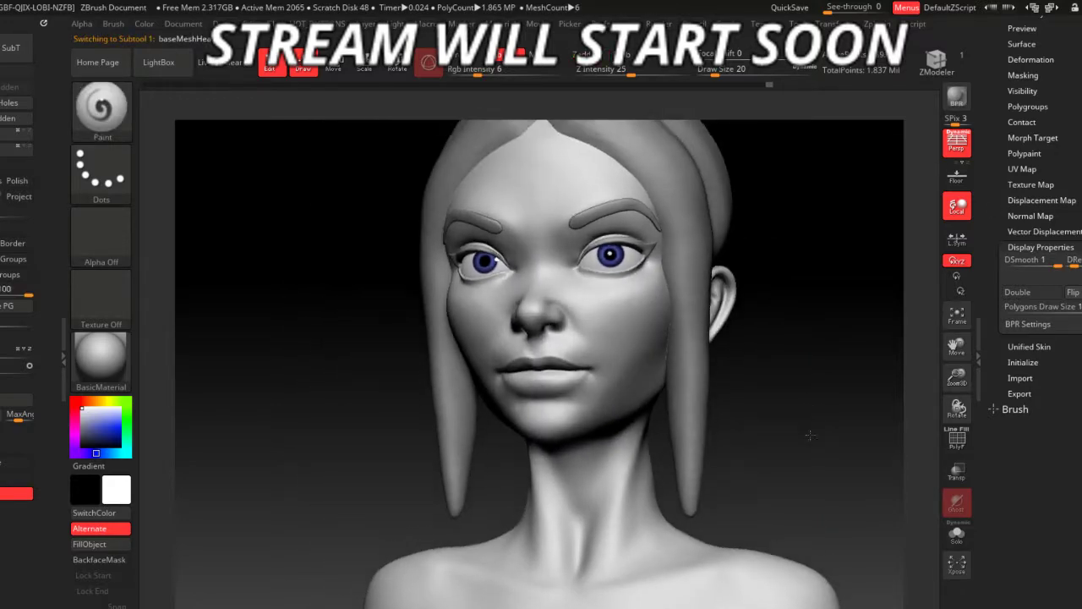
pyautogui.scroll(1, 761, 355)
pyautogui.scroll(1, 698, 341)
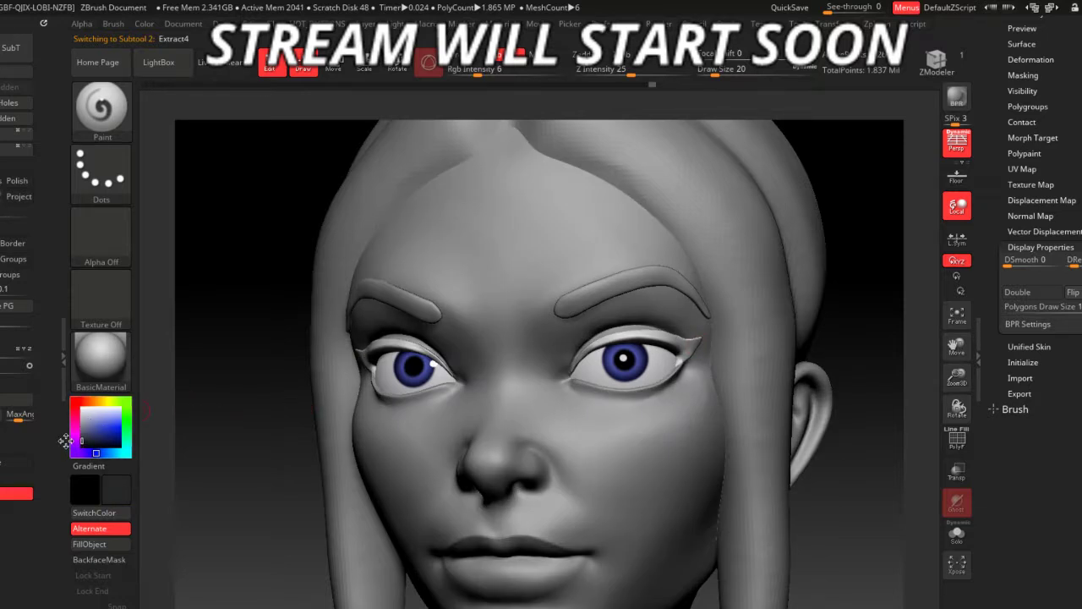
pyautogui.click(114, 545)
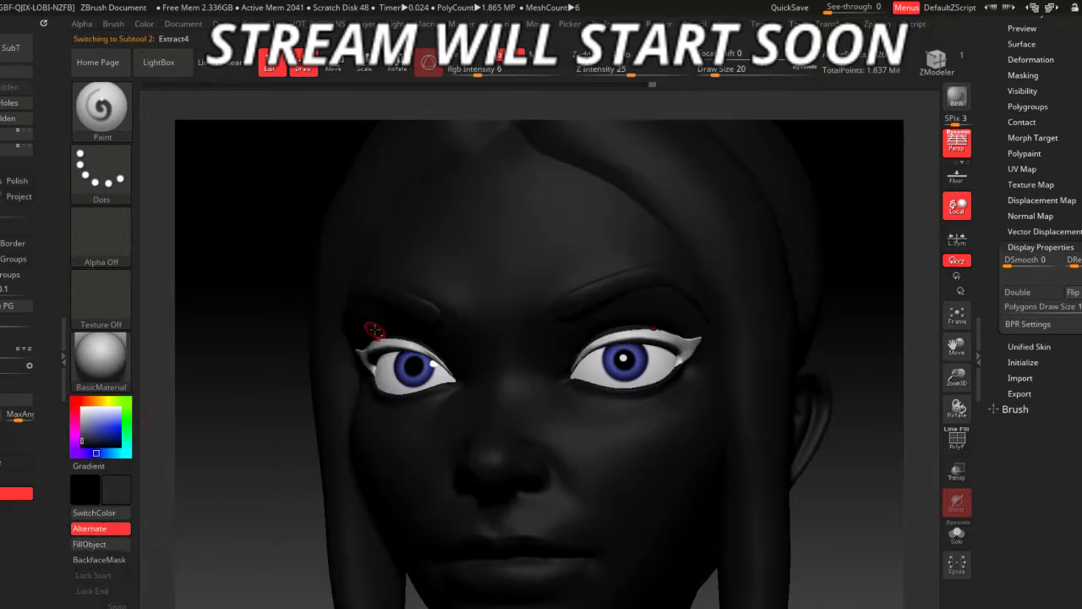
pyautogui.moveTo(515, 71); pyautogui.dragTo(575, 71)
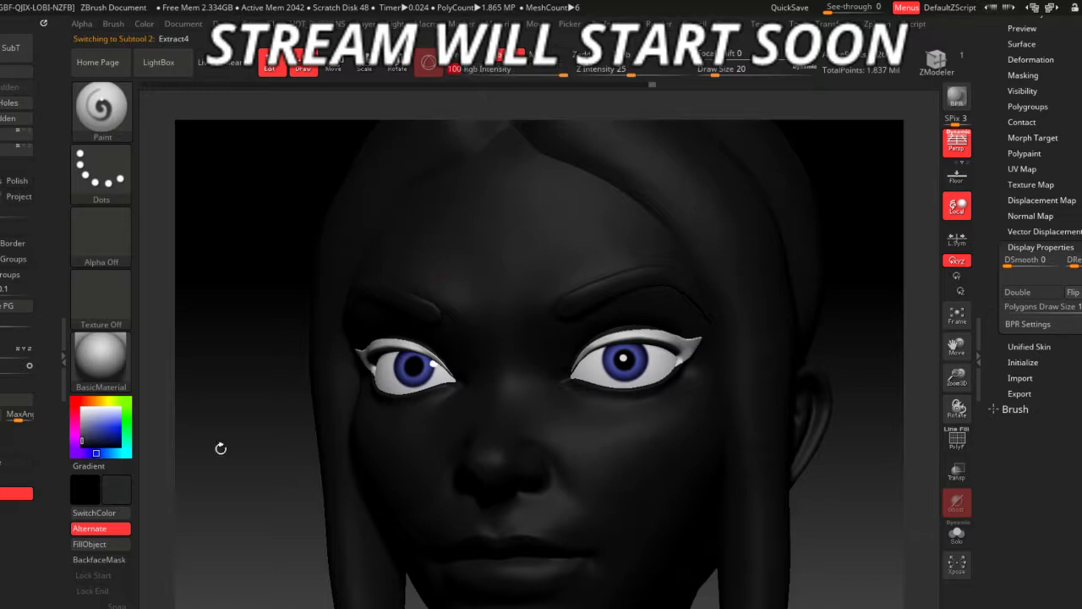
pyautogui.click(129, 545)
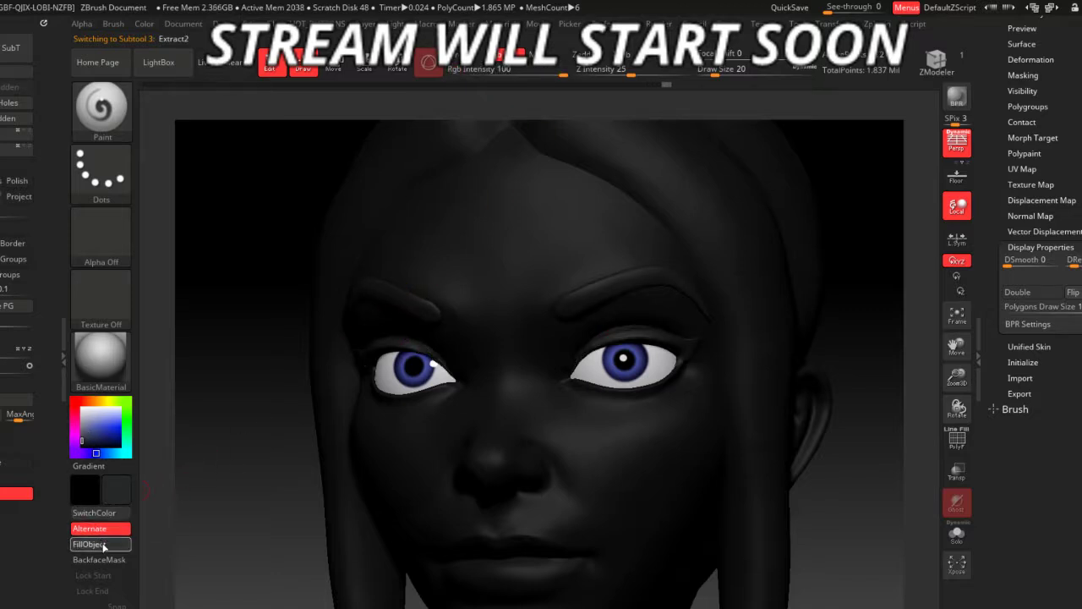
# - Select baseMeshHead, switch the colour to white, and frame the head from the front
pyautogui.press('f')
pyautogui.keyDown('alt'); pyautogui.click(510, 251); pyautogui.keyUp('alt')
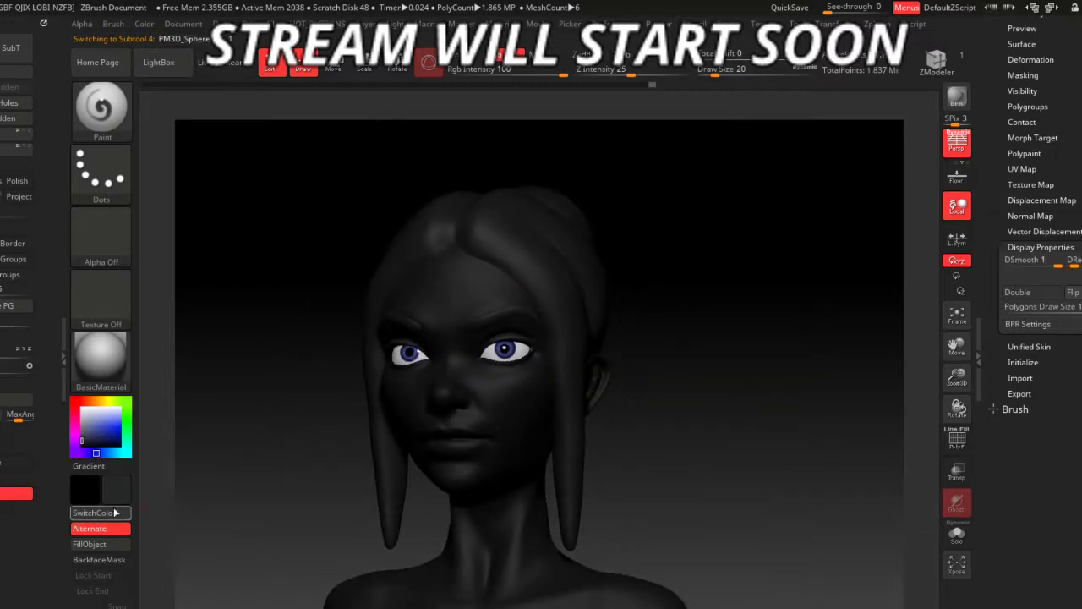
pyautogui.keyDown('alt'); pyautogui.click(521, 451); pyautogui.keyUp('alt')
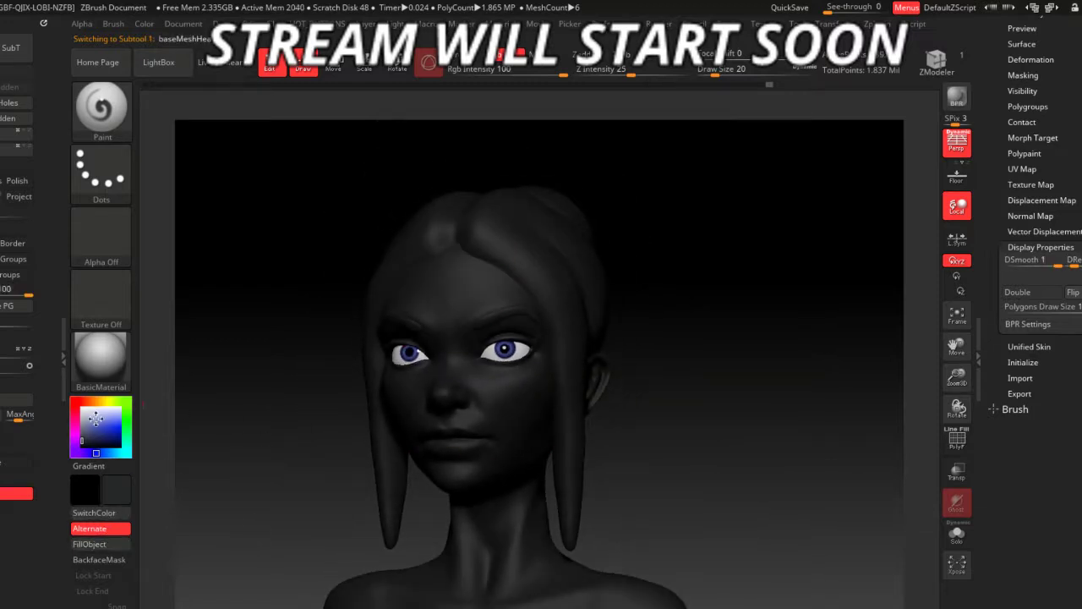
pyautogui.click(81, 409)
pyautogui.moveTo(194, 411)
pyautogui.mouseDown()
pyautogui.moveTo(703, 344)
pyautogui.moveTo(678, 363)
pyautogui.moveTo(771, 525)
pyautogui.moveTo(774, 416)
pyautogui.mouseUp()
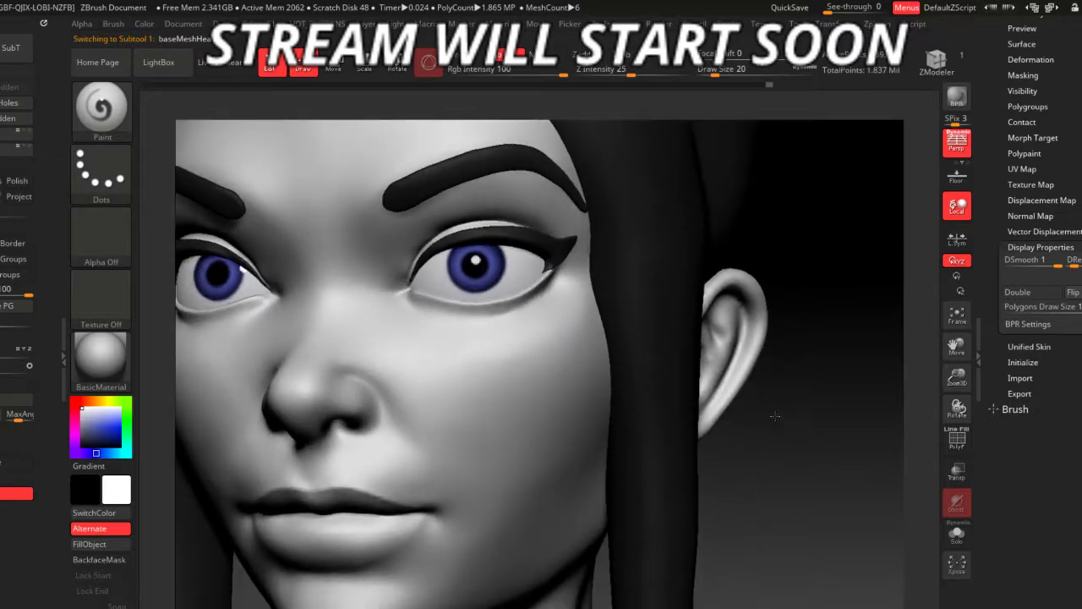
pyautogui.press('f')
pyautogui.moveTo(744, 292); pyautogui.dragTo(755, 467)
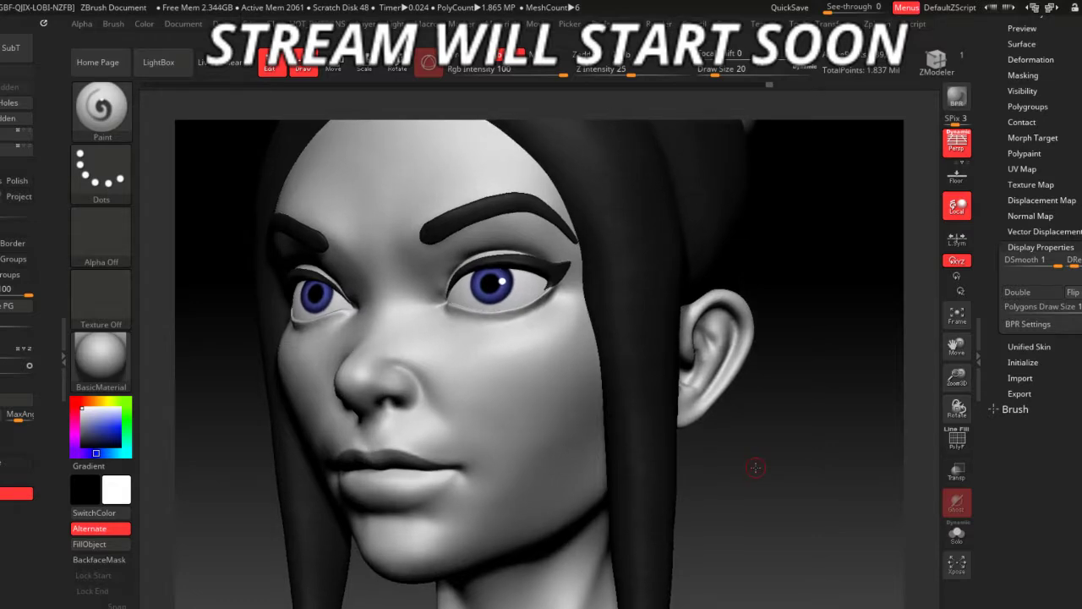
pyautogui.moveTo(864, 528); pyautogui.dragTo(822, 534)
pyautogui.press('space')
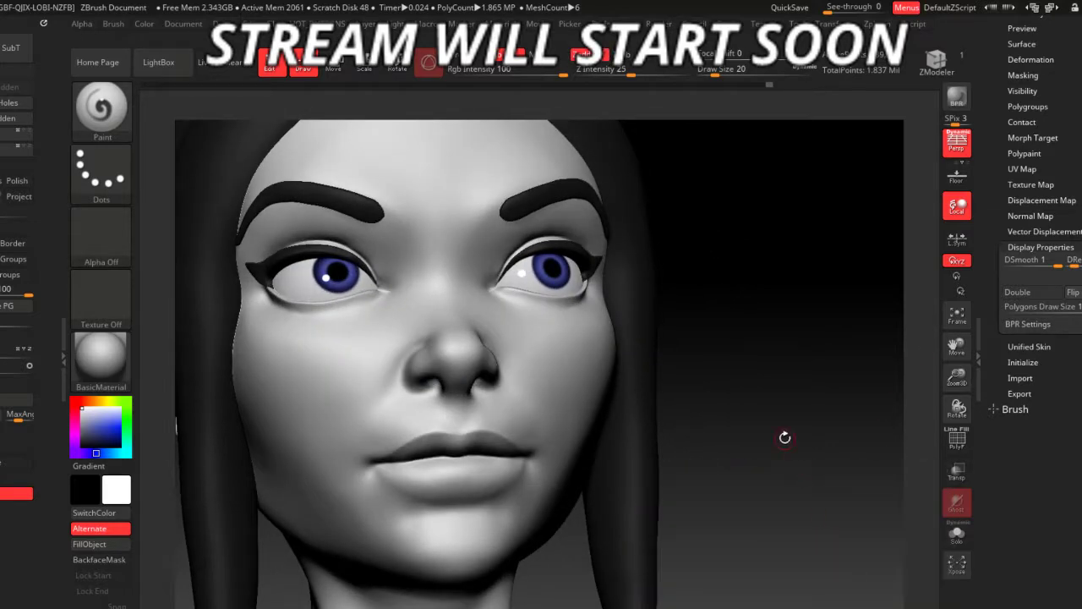
pyautogui.press('space')
pyautogui.moveTo(805, 437)
pyautogui.keyDown('alt'); pyautogui.mouseDown()
pyautogui.moveTo(732, 418)
pyautogui.moveTo(792, 459)
pyautogui.mouseUp(); pyautogui.keyUp('alt')
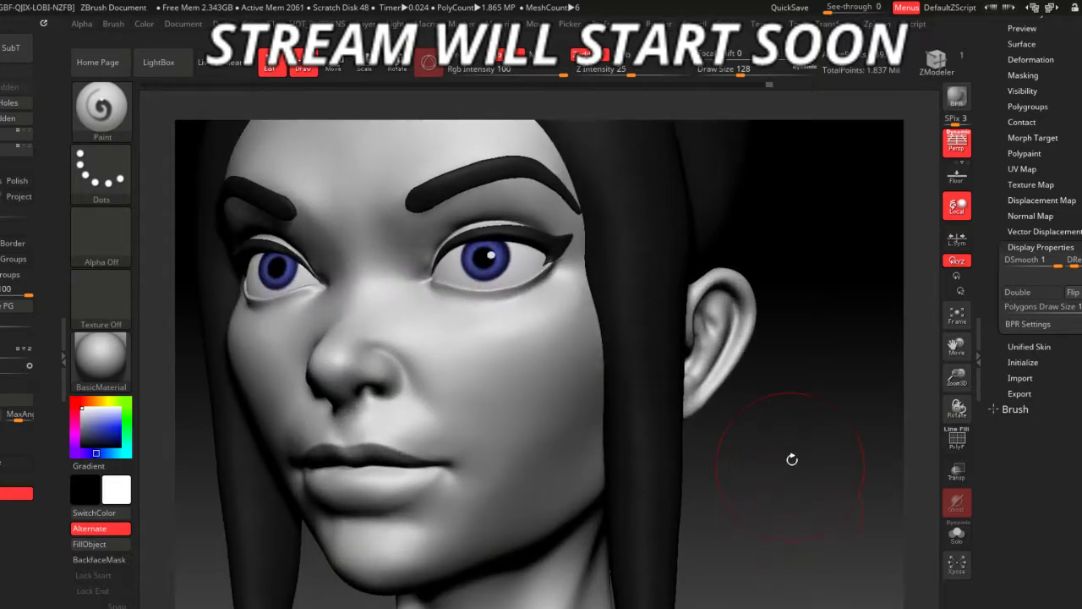
# - Switch to the Move brush, select Extract4, and shrink Draw Size to 25
pyautogui.press('b')
pyautogui.press('m')
pyautogui.press('v')
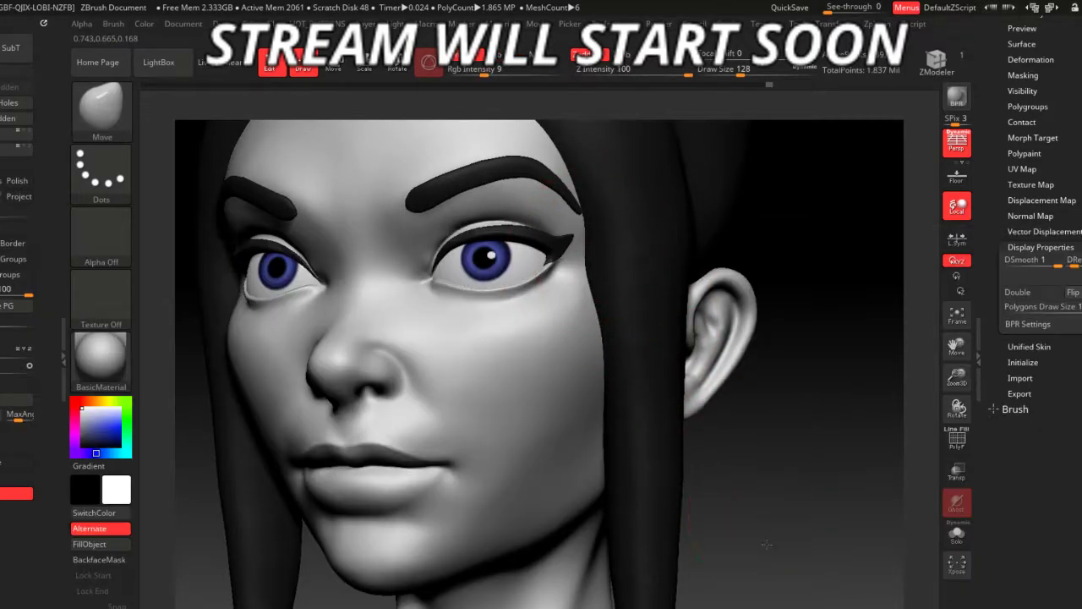
pyautogui.moveTo(710, 398)
pyautogui.mouseDown()
pyautogui.moveTo(772, 566)
pyautogui.moveTo(688, 415)
pyautogui.mouseUp()
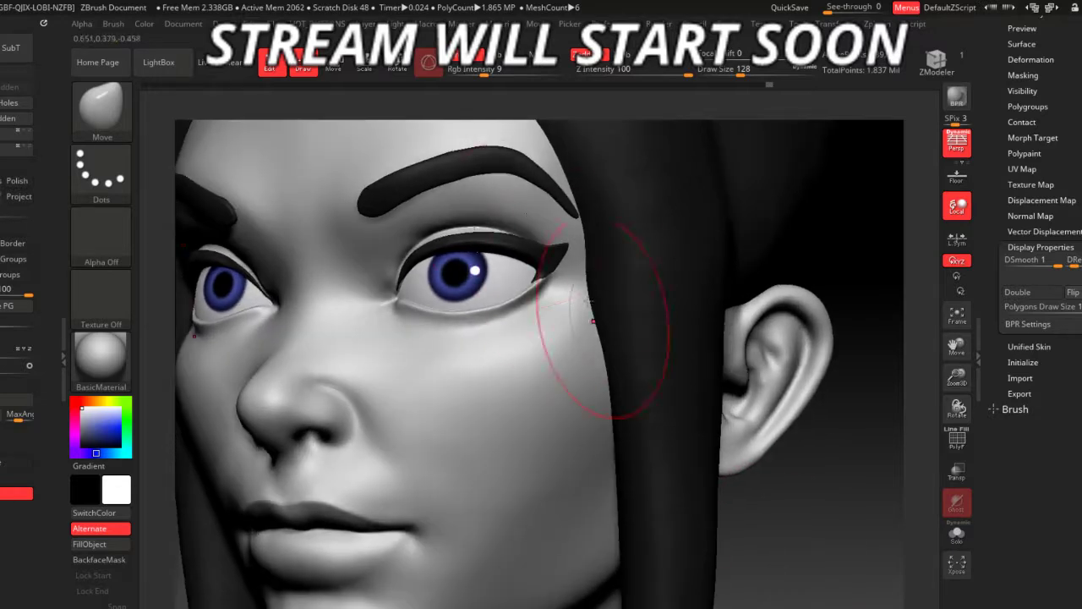
pyautogui.press('space')
pyautogui.moveTo(514, 209); pyautogui.dragTo(498, 210)
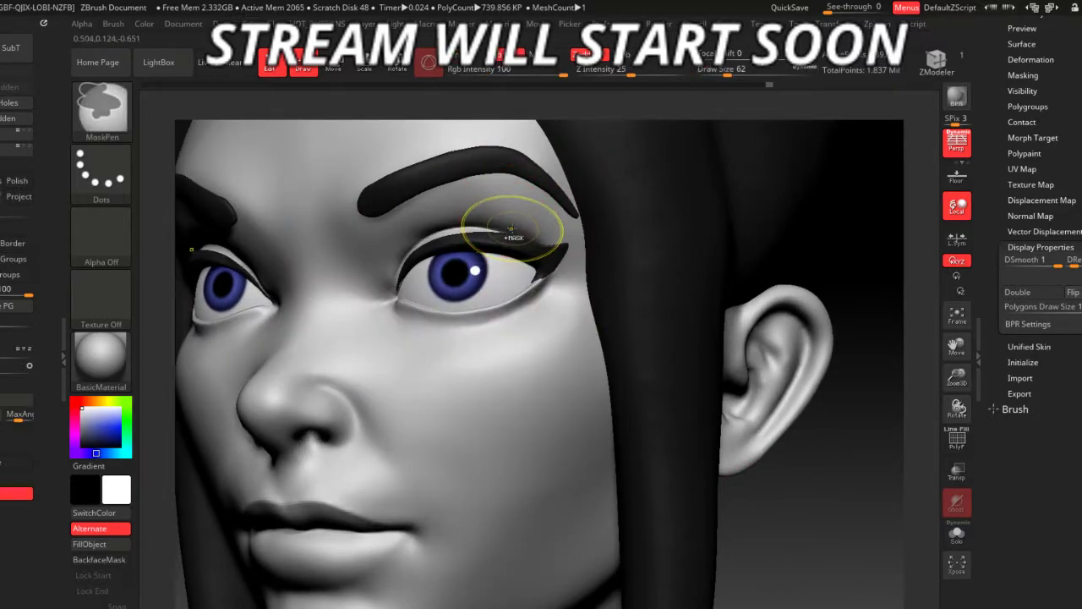
pyautogui.keyDown('alt'); pyautogui.click(515, 243); pyautogui.keyUp('alt')
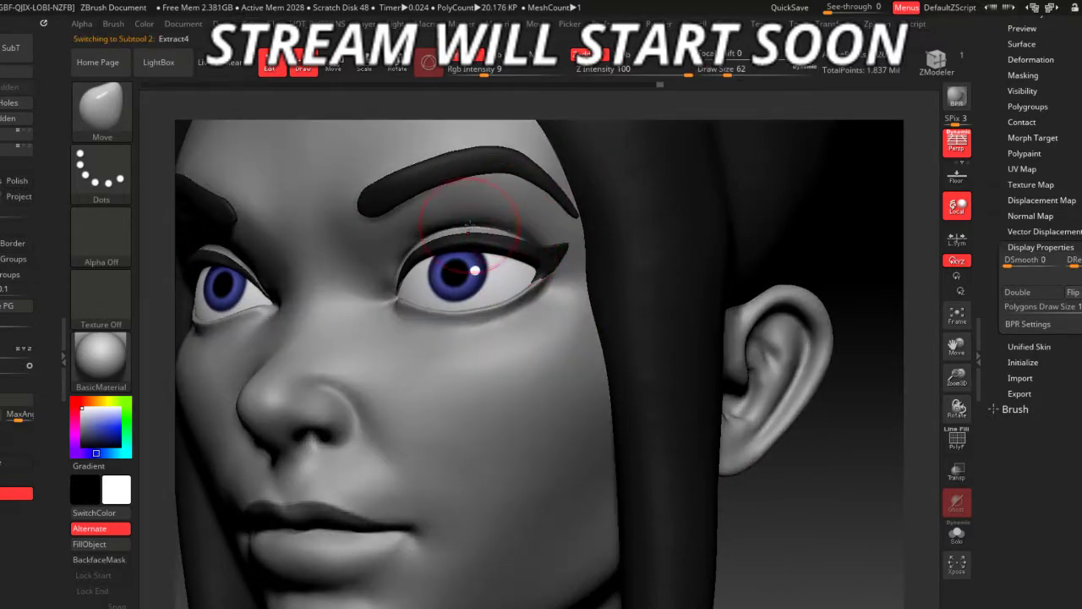
pyautogui.press('space')
pyautogui.moveTo(510, 226); pyautogui.dragTo(489, 222)
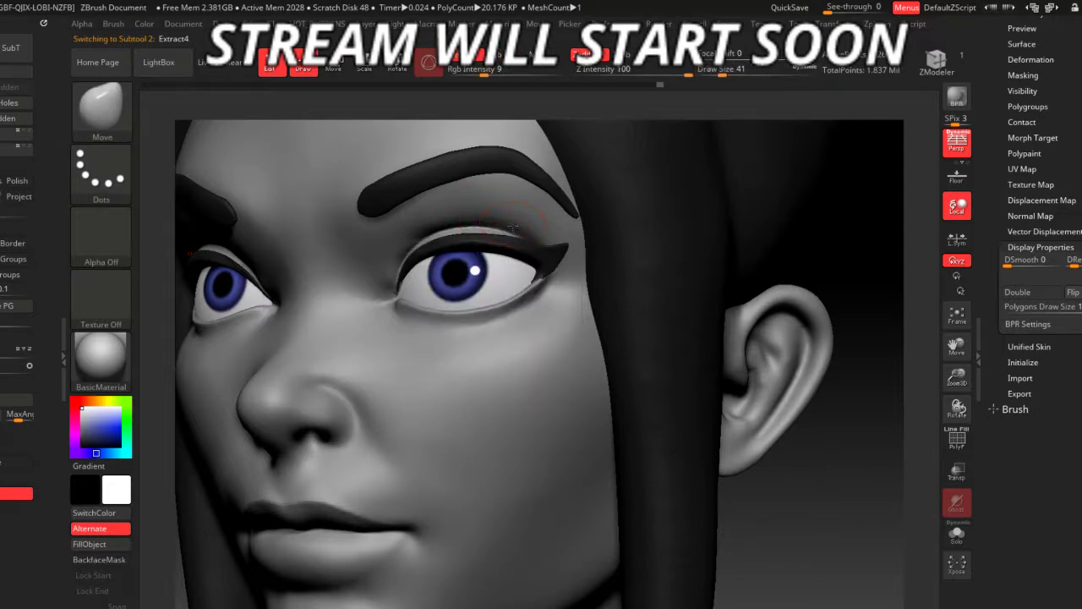
pyautogui.press('space')
pyautogui.moveTo(545, 253); pyautogui.dragTo(541, 250)
# - Orbit around the eyes while adjusting Draw Size to 37, 25, then 29
pyautogui.moveTo(564, 269); pyautogui.dragTo(516, 234, button='right')
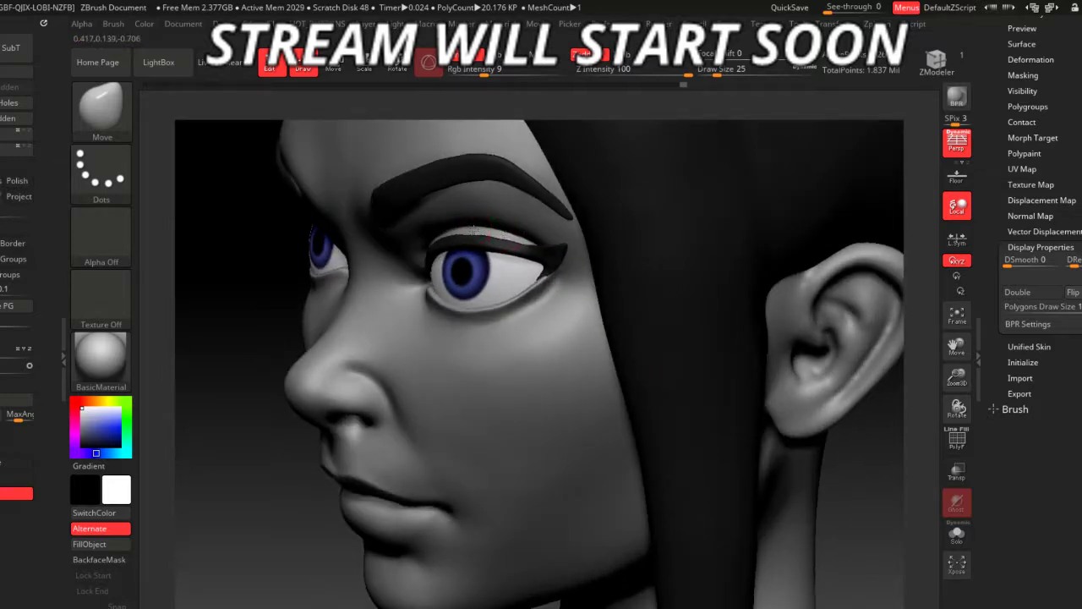
pyautogui.moveTo(876, 551); pyautogui.dragTo(947, 541)
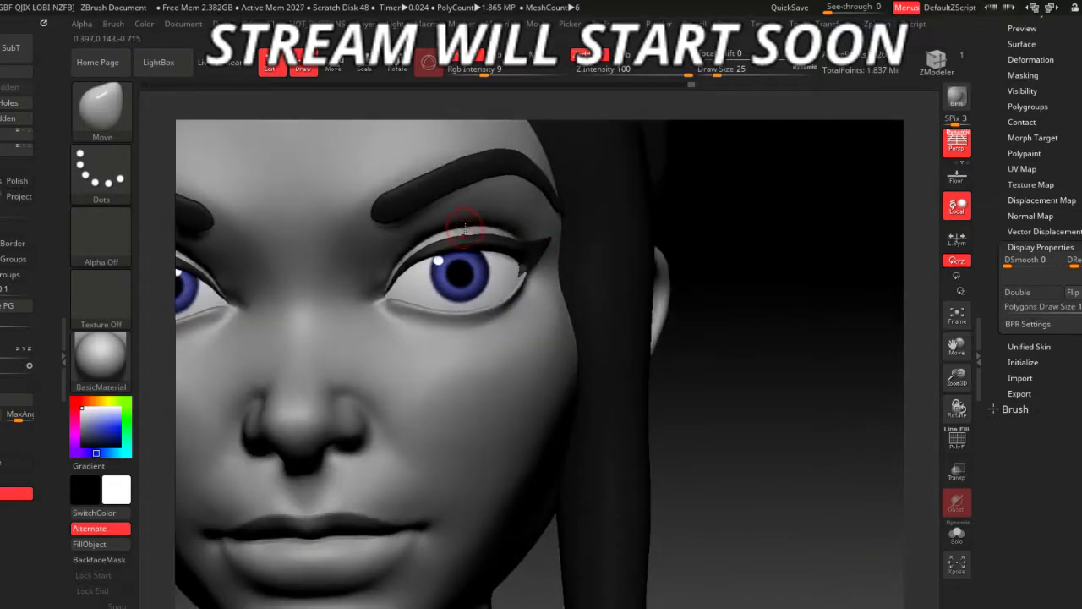
pyautogui.moveTo(534, 253)
pyautogui.mouseDown()
pyautogui.moveTo(729, 359)
pyautogui.moveTo(717, 389)
pyautogui.moveTo(688, 386)
pyautogui.moveTo(702, 381)
pyautogui.moveTo(457, 203)
pyautogui.moveTo(470, 236)
pyautogui.mouseUp()
pyautogui.press('space')
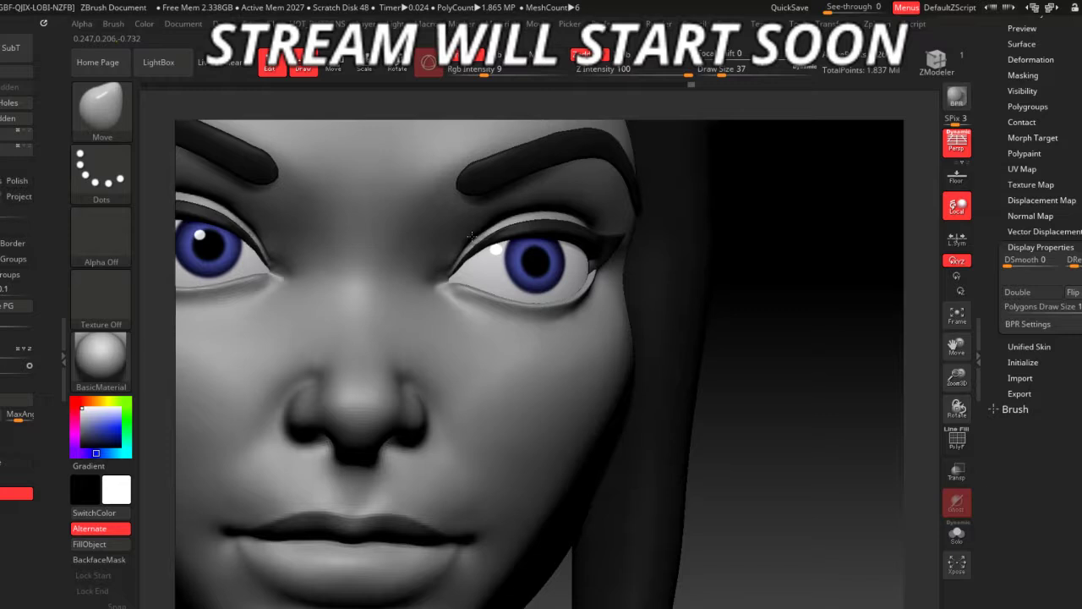
pyautogui.moveTo(858, 534); pyautogui.dragTo(493, 277)
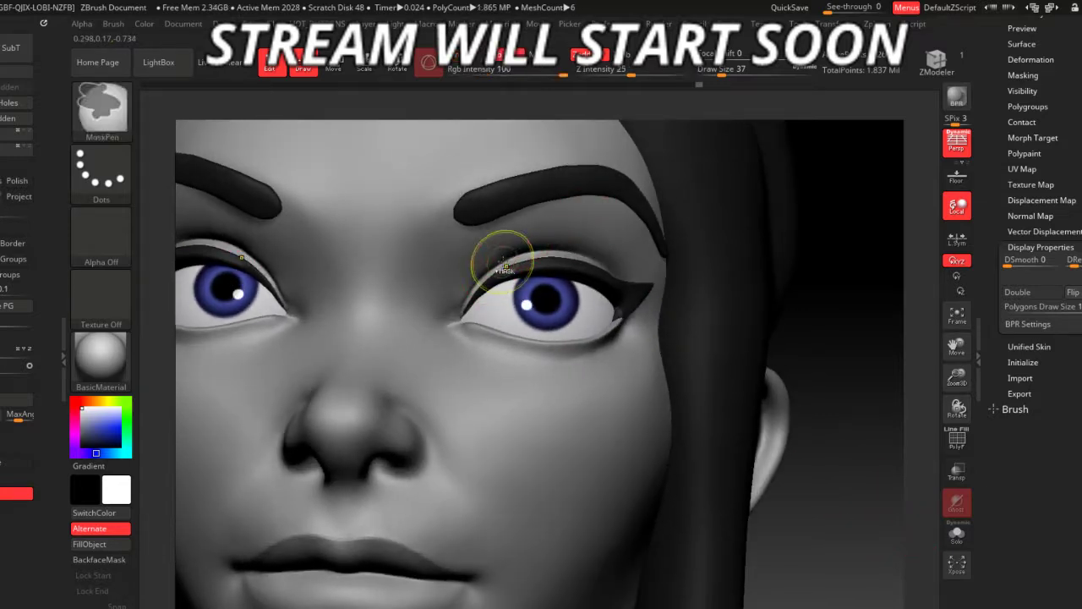
pyautogui.press('space')
pyautogui.moveTo(507, 258); pyautogui.dragTo(500, 258)
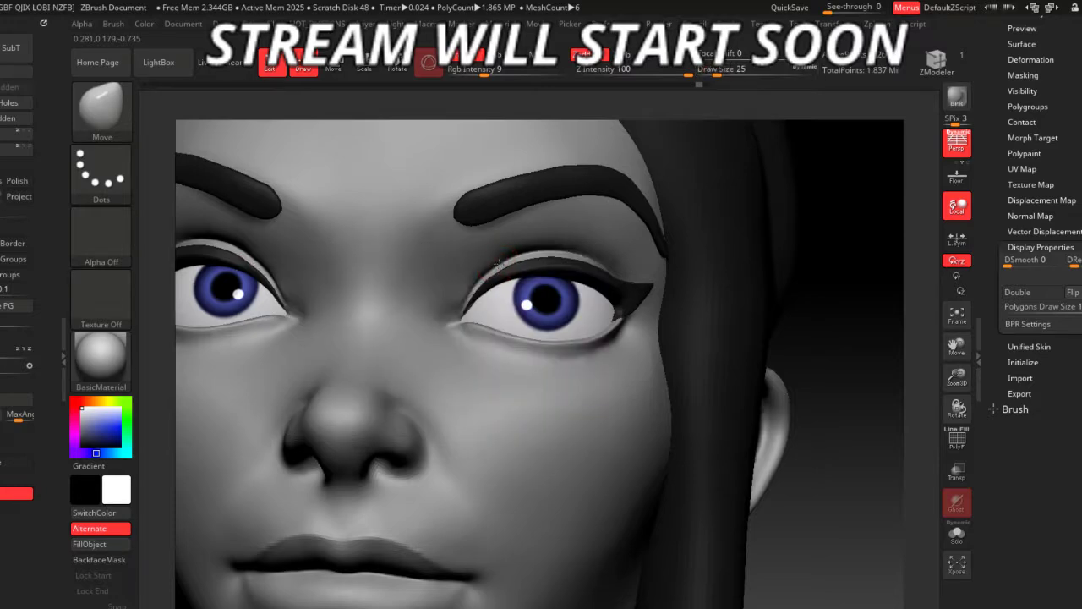
pyautogui.press('space')
pyautogui.moveTo(532, 247); pyautogui.dragTo(537, 247)
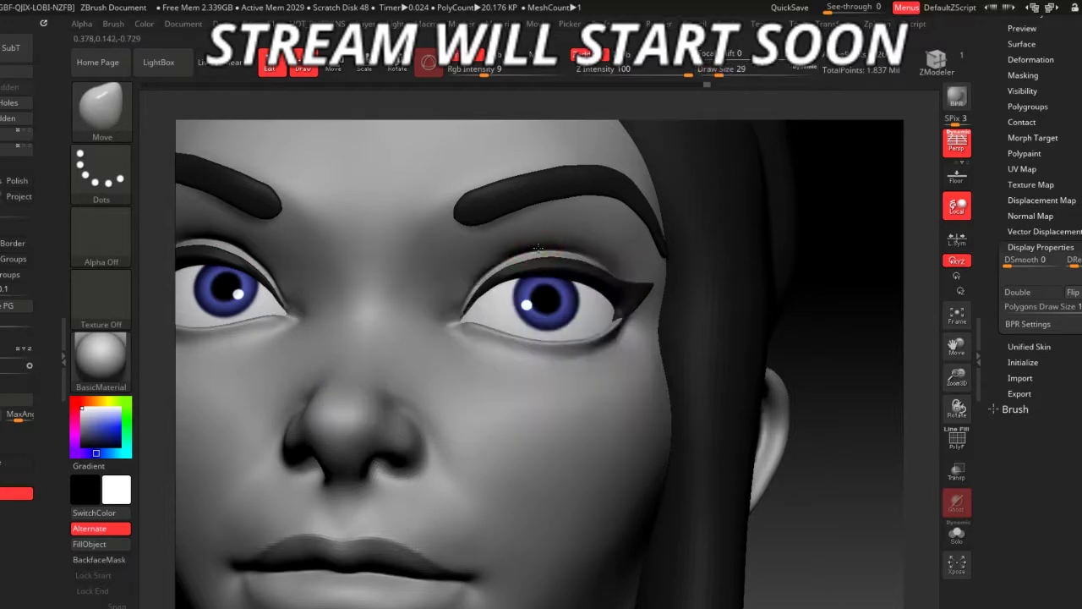
# - Orbit the head around the ear and face, setting Draw Size to 22
pyautogui.moveTo(841, 405); pyautogui.dragTo(803, 399)
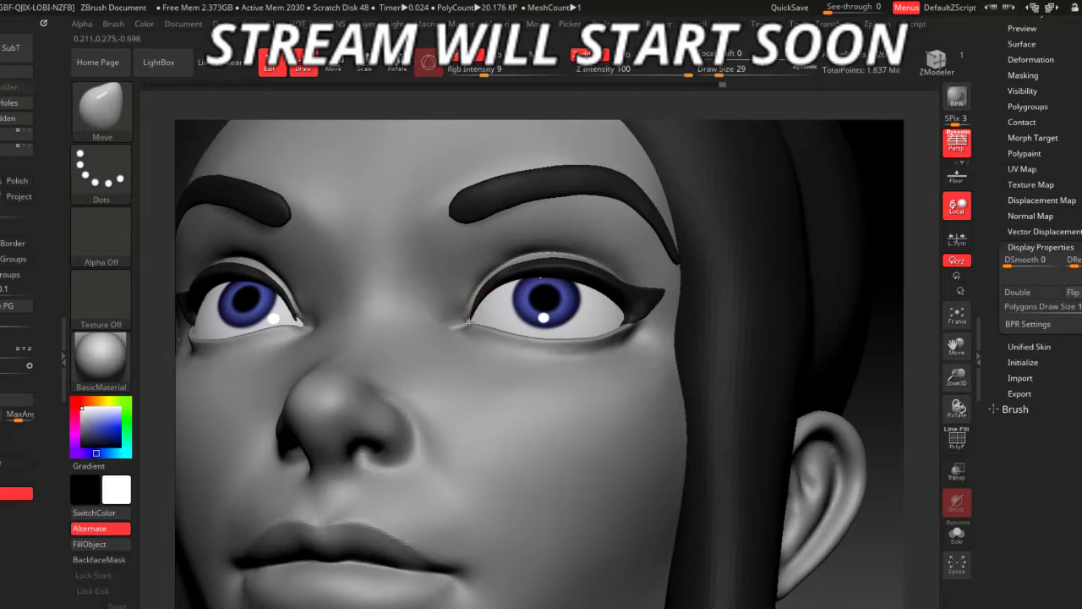
pyautogui.moveTo(890, 372); pyautogui.dragTo(930, 376)
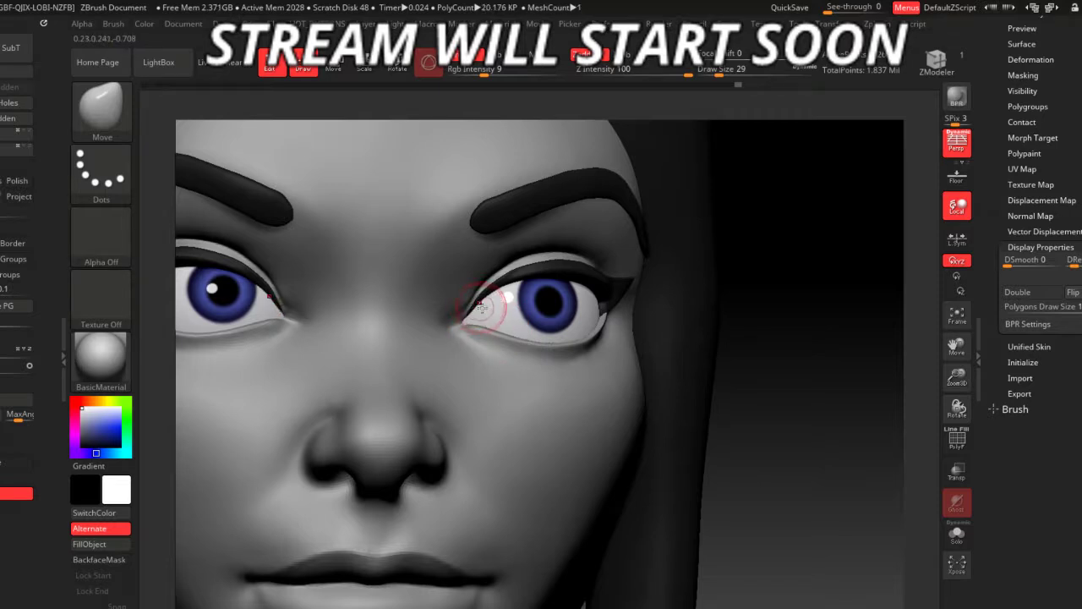
pyautogui.moveTo(860, 440); pyautogui.dragTo(820, 376)
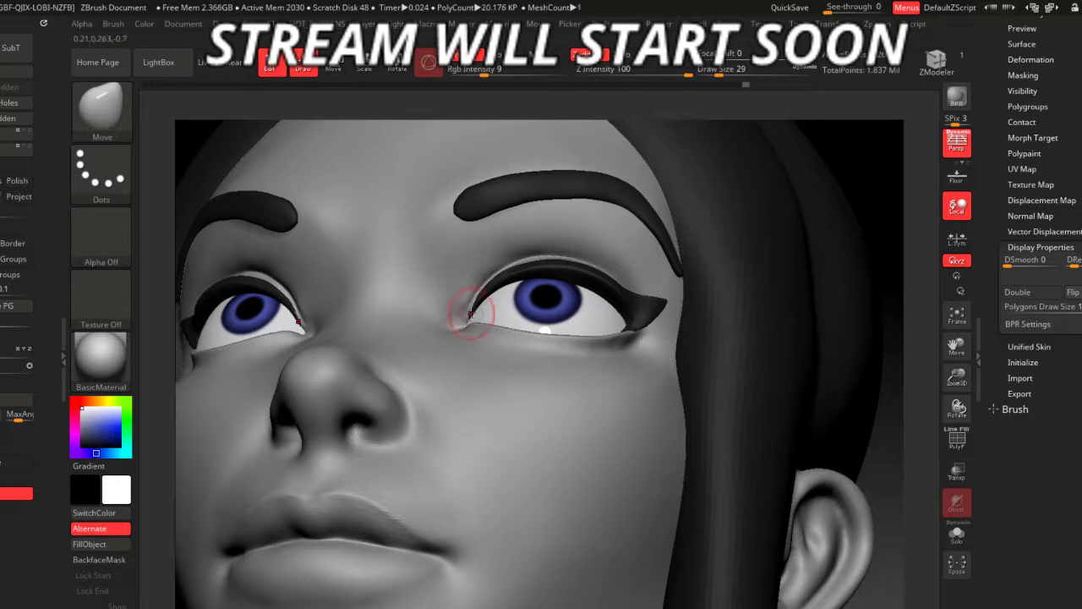
pyautogui.moveTo(923, 442)
pyautogui.mouseDown()
pyautogui.moveTo(908, 446)
pyautogui.moveTo(920, 442)
pyautogui.mouseUp()
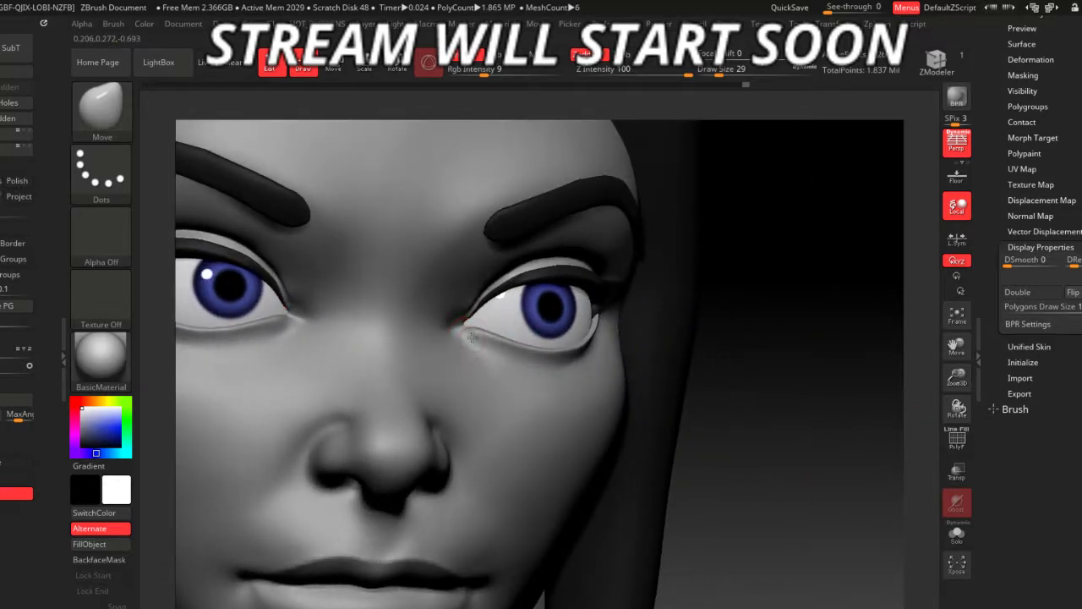
pyautogui.moveTo(471, 338); pyautogui.dragTo(464, 280, button='right')
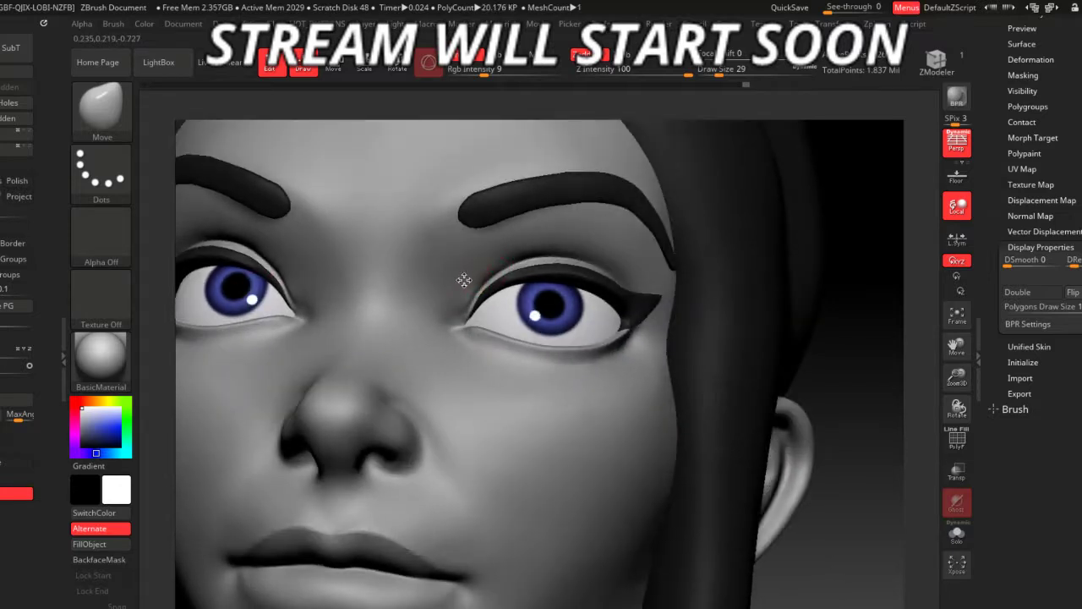
pyautogui.press('space')
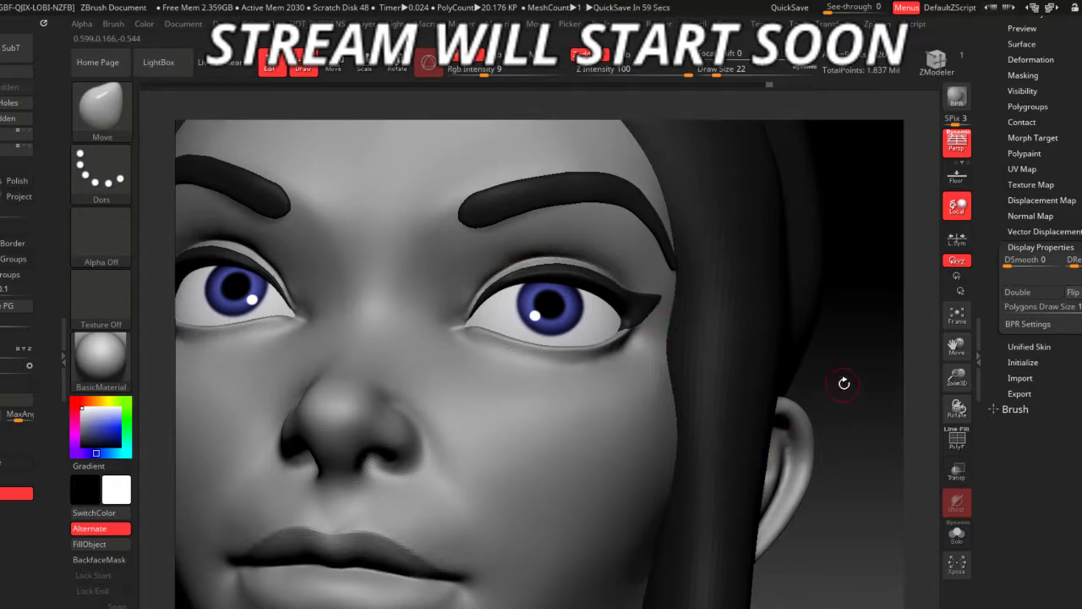
pyautogui.moveTo(843, 383)
pyautogui.mouseDown()
pyautogui.moveTo(821, 464)
pyautogui.moveTo(857, 471)
pyautogui.moveTo(845, 473)
pyautogui.mouseUp()
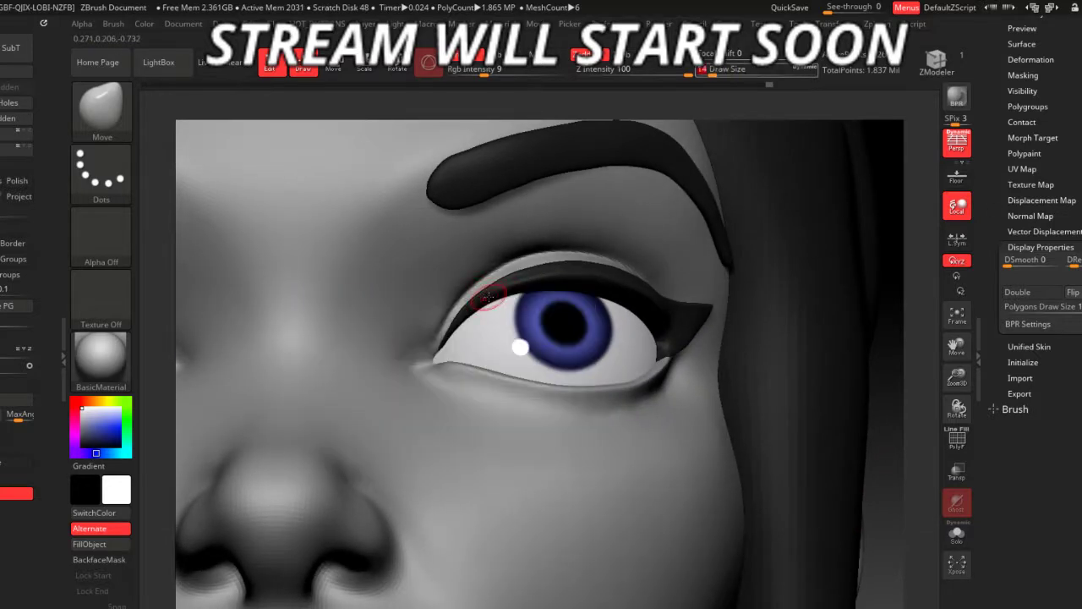
# - Select the eyelash SubTool, frame the head, and orbit to a three-quarter bust view
pyautogui.keyDown('alt'); pyautogui.click(515, 269); pyautogui.keyUp('alt')
pyautogui.rightClick(499, 283)
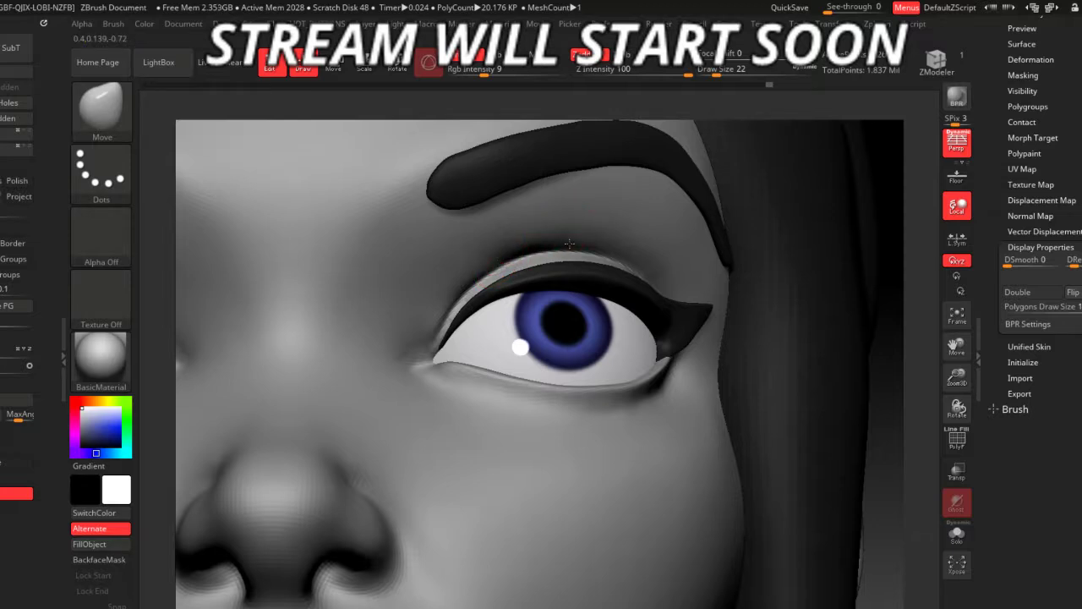
pyautogui.press('f')
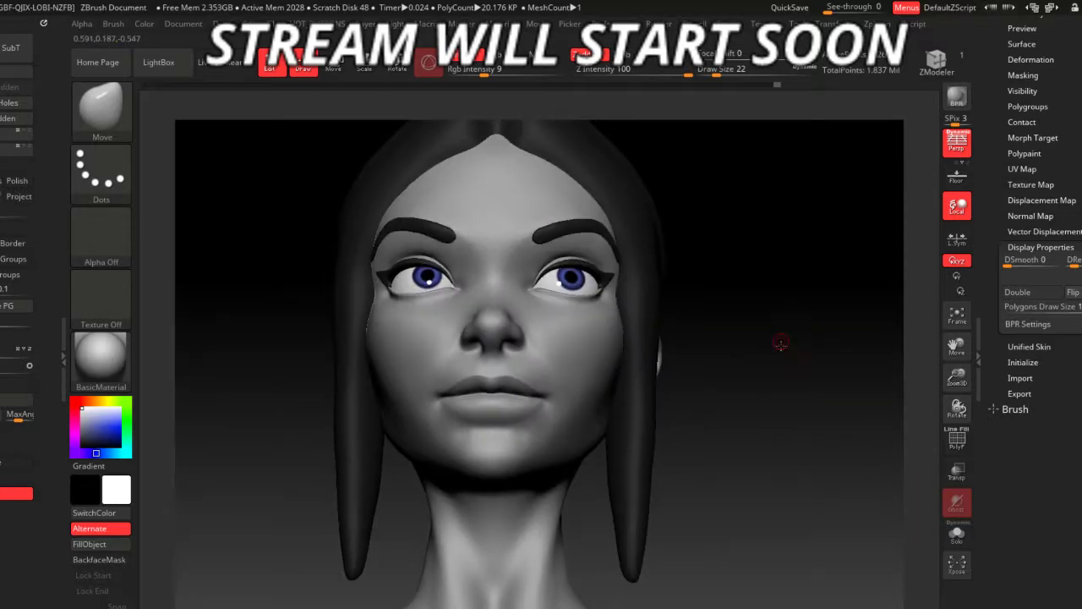
pyautogui.moveTo(780, 342)
pyautogui.mouseDown()
pyautogui.moveTo(812, 330)
pyautogui.moveTo(628, 493)
pyautogui.moveTo(640, 457)
pyautogui.mouseUp()
# - Switch to ClayBuildup and set Draw Size to 163 with the face in view
pyautogui.press('space')
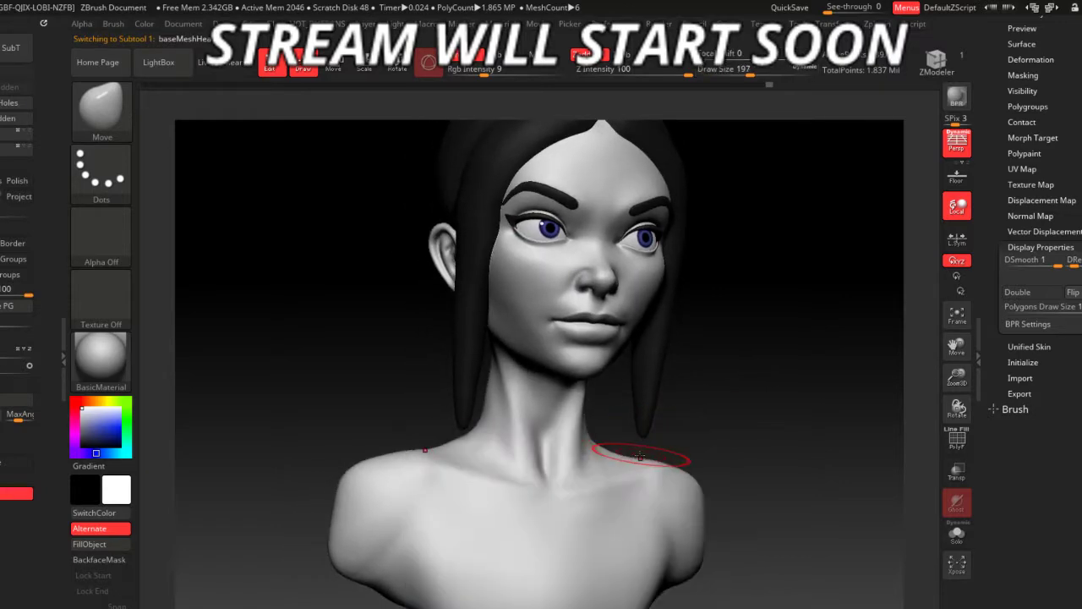
pyautogui.press('b')
pyautogui.press('c')
pyautogui.press('b')
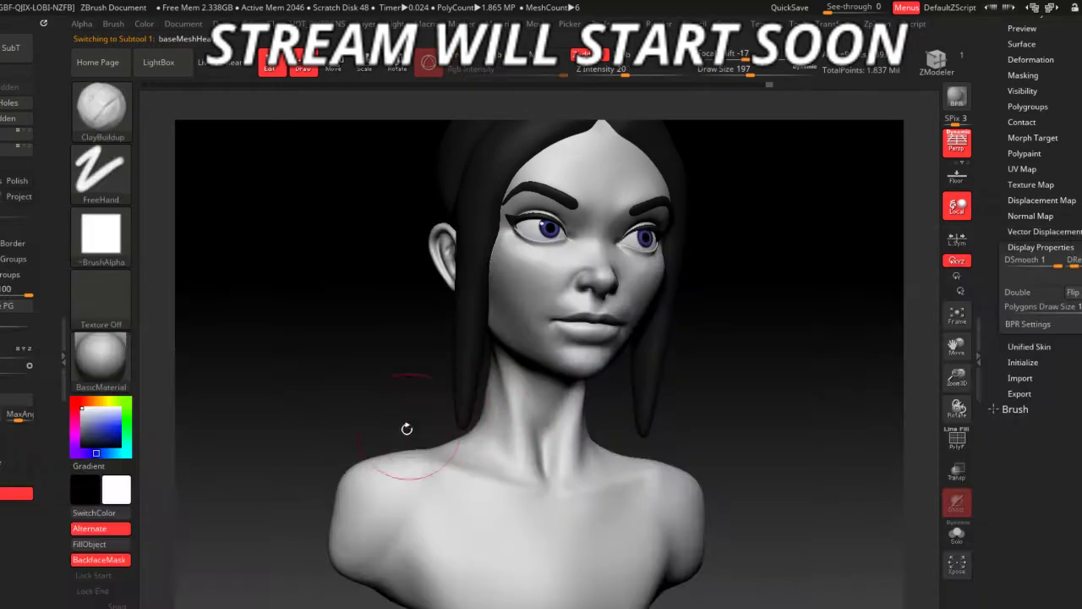
pyautogui.moveTo(406, 428)
pyautogui.mouseDown()
pyautogui.moveTo(405, 382)
pyautogui.moveTo(519, 422)
pyautogui.mouseUp()
pyautogui.press('space')
pyautogui.moveTo(442, 398)
pyautogui.keyDown('alt'); pyautogui.mouseDown()
pyautogui.moveTo(420, 456)
pyautogui.moveTo(631, 457)
pyautogui.moveTo(630, 499)
pyautogui.moveTo(556, 459)
pyautogui.mouseUp(); pyautogui.keyUp('alt')
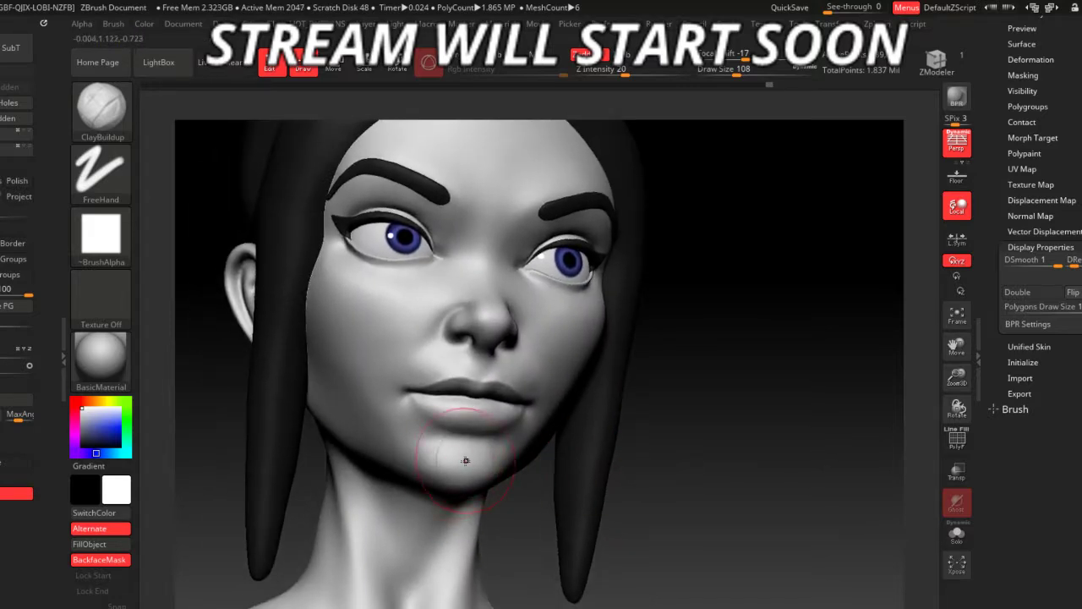
pyautogui.press('space')
pyautogui.moveTo(443, 474); pyautogui.dragTo(472, 423)
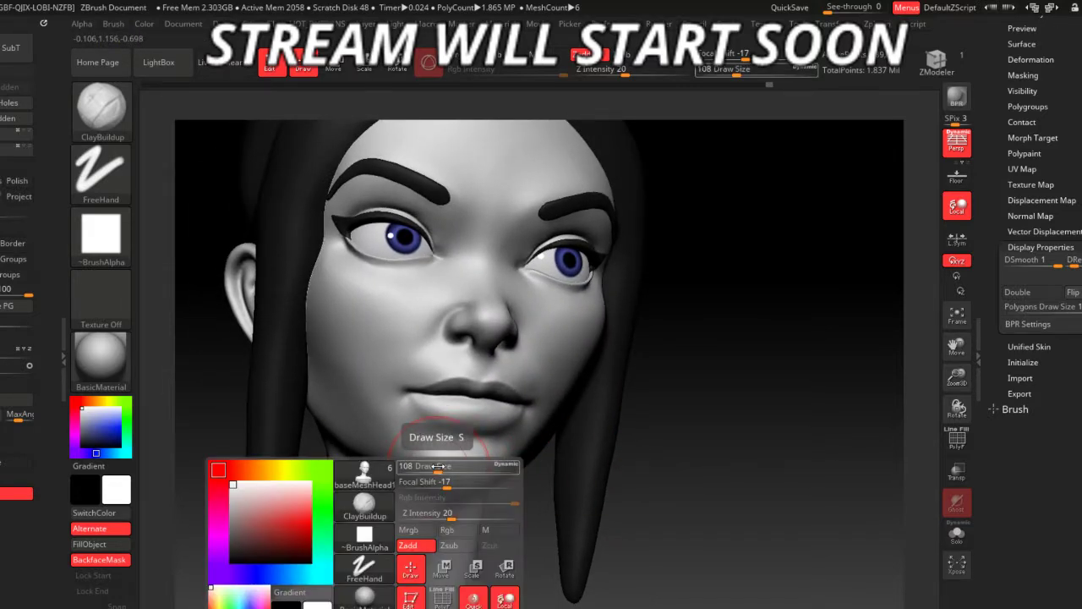
# - Reshape the lips and chin with the Move brush at size 80, then Shift-smooth
pyautogui.press('b')
pyautogui.click(437, 501)
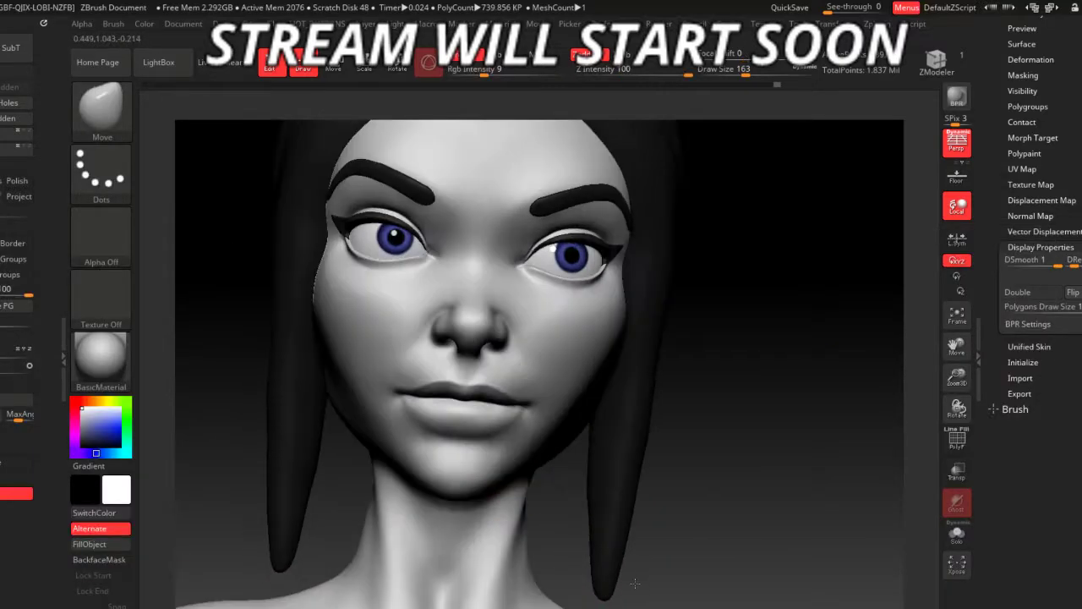
pyautogui.moveTo(405, 468)
pyautogui.mouseDown()
pyautogui.moveTo(657, 548)
pyautogui.moveTo(429, 421)
pyautogui.moveTo(410, 421)
pyautogui.mouseUp()
pyautogui.press('space')
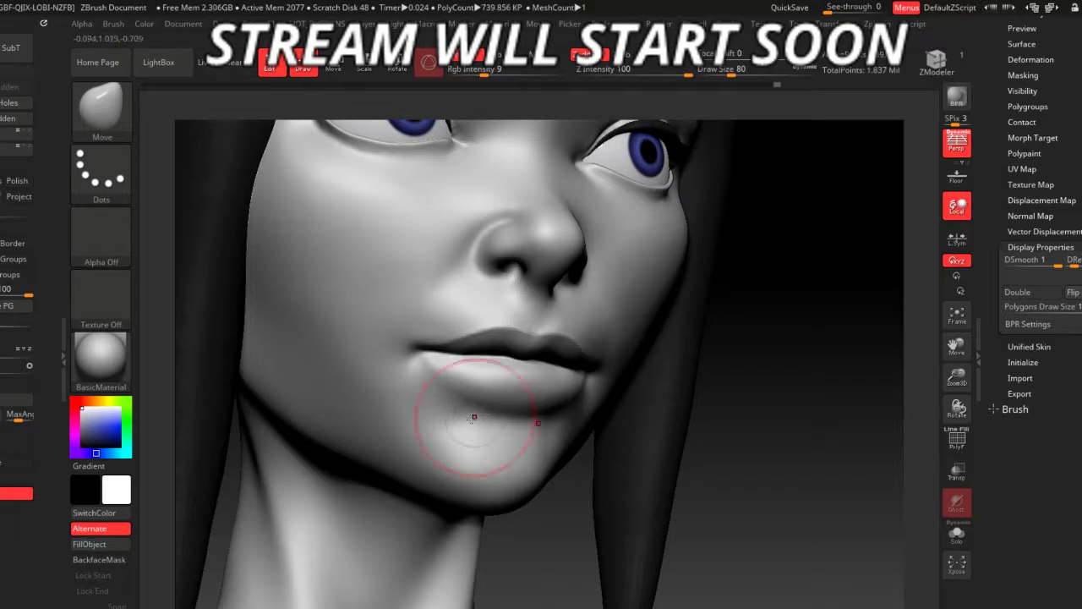
pyautogui.press('shift')
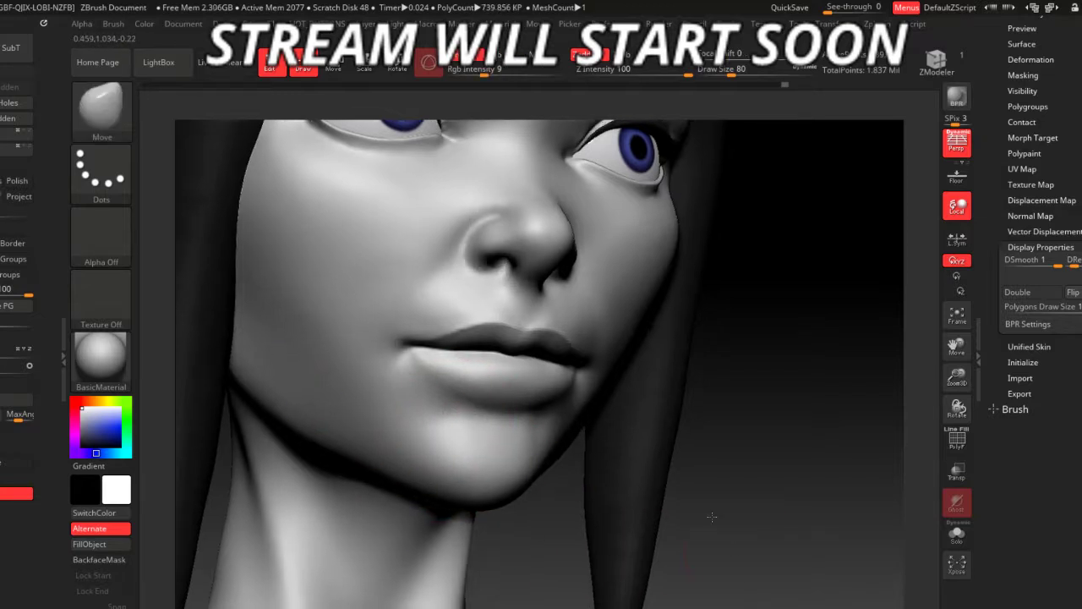
pyautogui.press('f')
pyautogui.moveTo(642, 478)
pyautogui.mouseDown()
pyautogui.moveTo(691, 481)
pyautogui.moveTo(572, 362)
pyautogui.mouseUp()
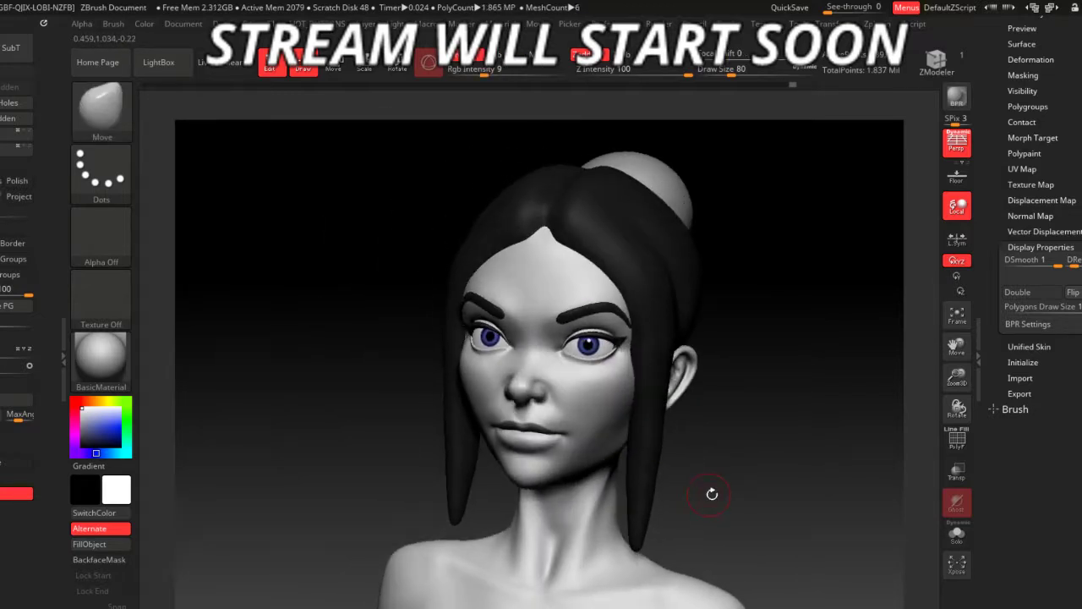
# - Set Draw Size to 228 and carve the chest crease with DamStandard
pyautogui.press('space')
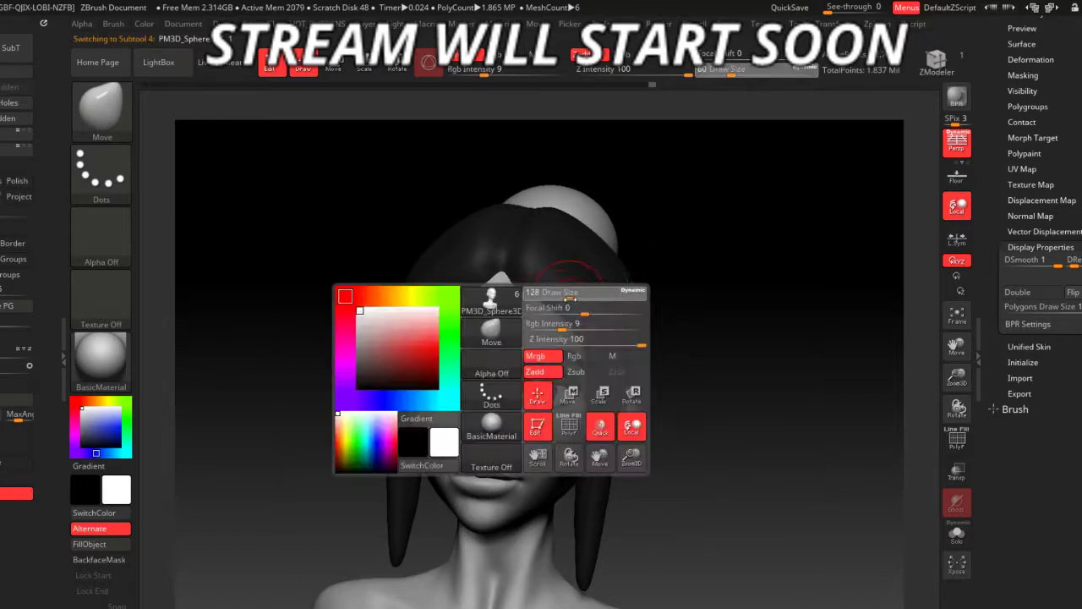
pyautogui.keyDown('alt'); pyautogui.click(527, 294); pyautogui.keyUp('alt')
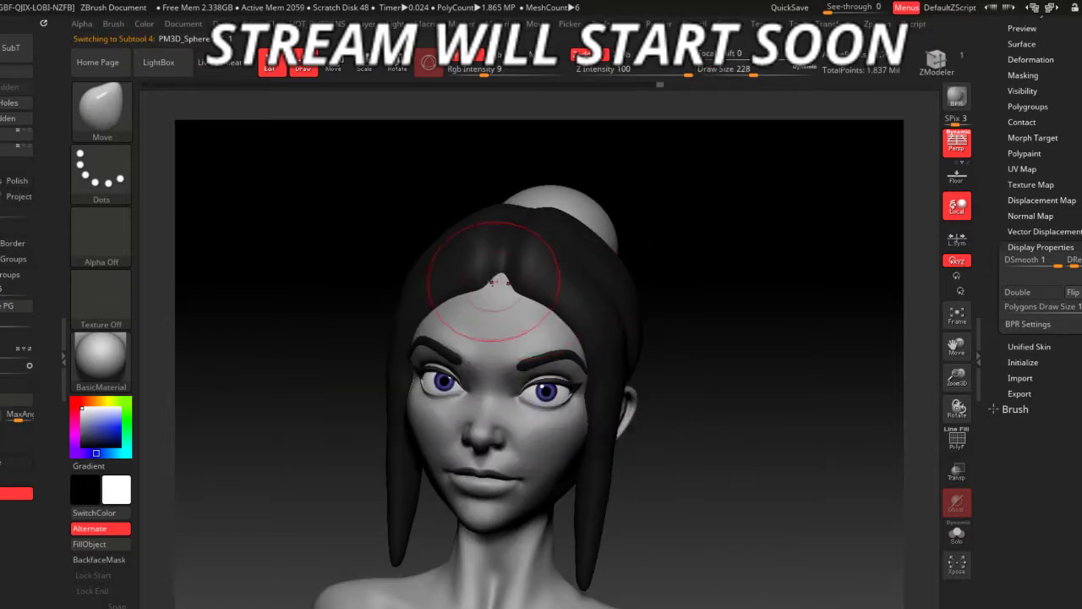
pyautogui.moveTo(558, 363); pyautogui.dragTo(499, 300)
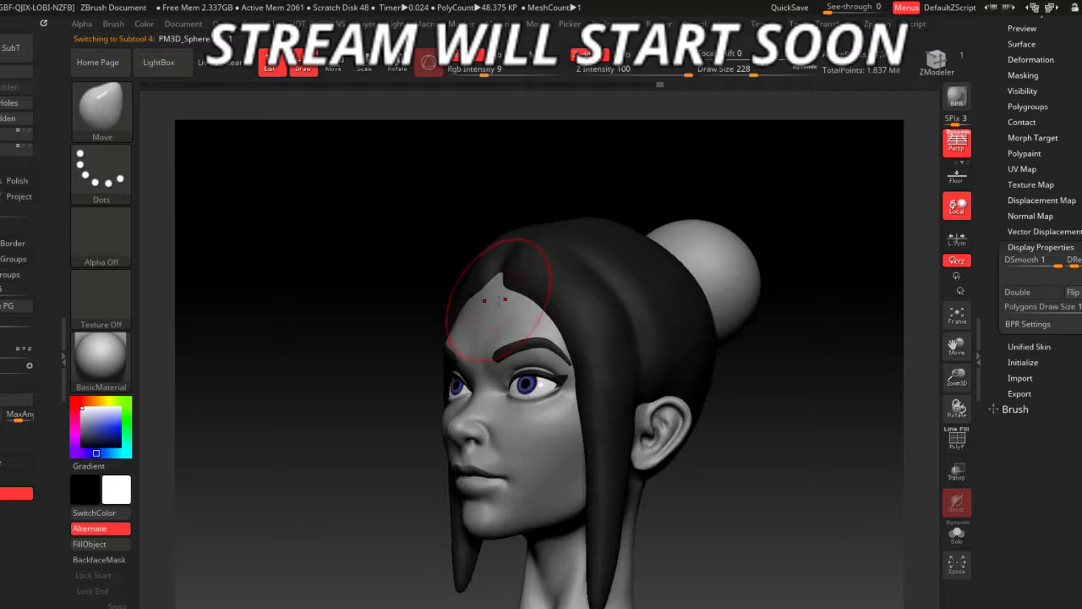
pyautogui.moveTo(411, 281)
pyautogui.mouseDown()
pyautogui.moveTo(453, 298)
pyautogui.moveTo(490, 296)
pyautogui.mouseUp()
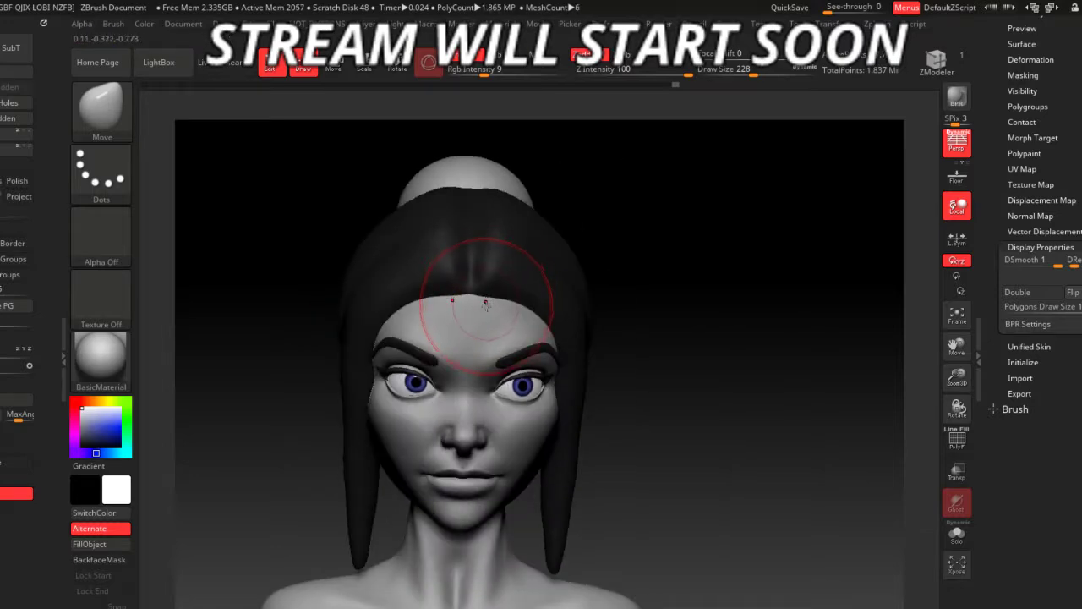
pyautogui.press('b')
pyautogui.press('d')
pyautogui.press('s')
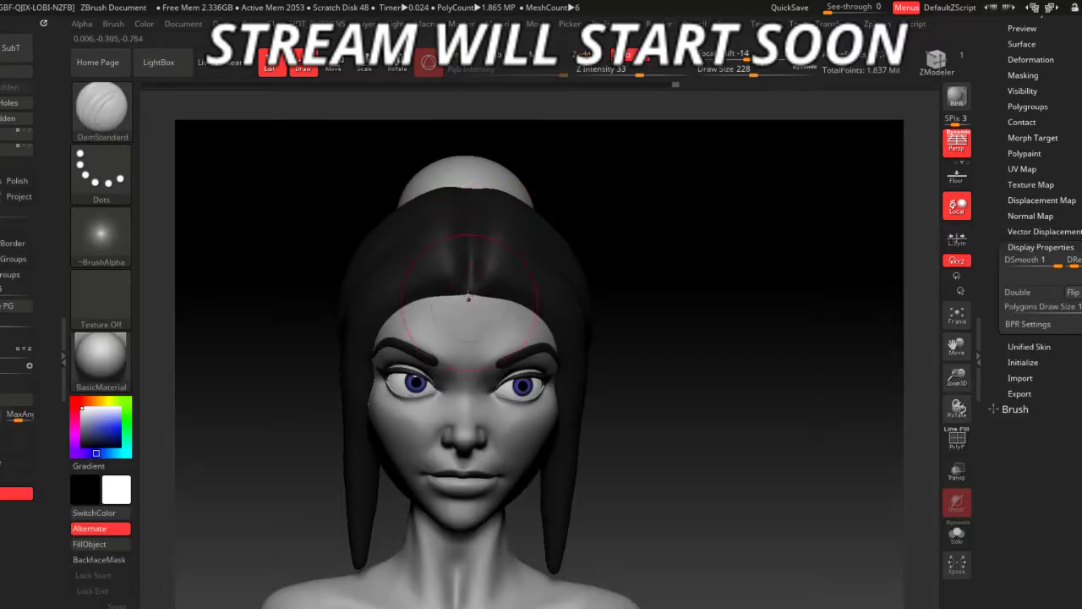
pyautogui.moveTo(649, 439)
pyautogui.mouseDown()
pyautogui.moveTo(682, 483)
pyautogui.moveTo(659, 397)
pyautogui.moveTo(463, 205)
pyautogui.mouseUp()
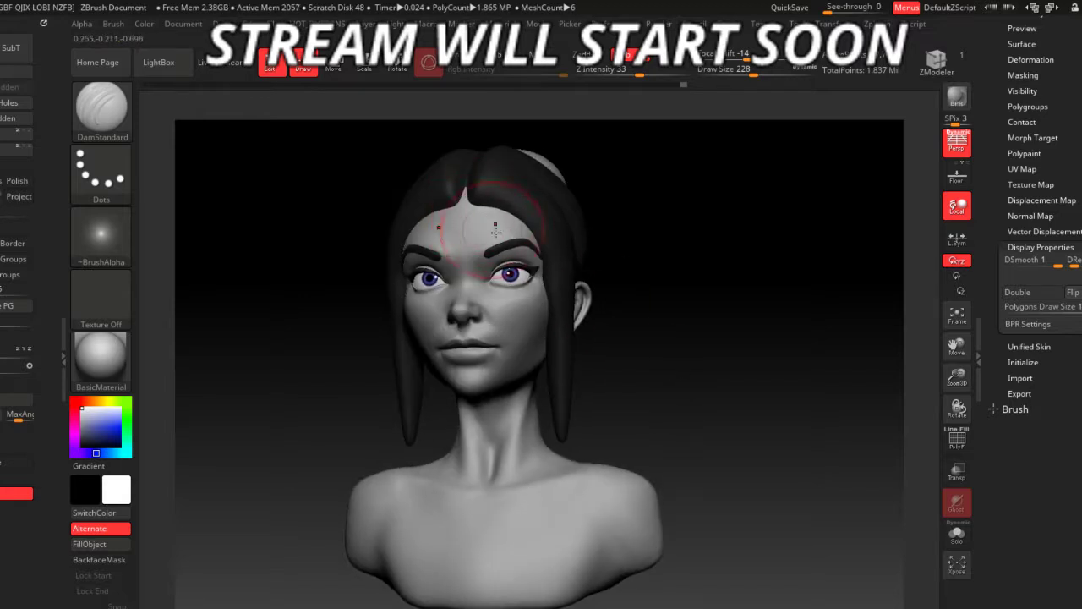
pyautogui.moveTo(672, 376)
pyautogui.mouseDown()
pyautogui.moveTo(603, 421)
pyautogui.moveTo(602, 444)
pyautogui.moveTo(653, 297)
pyautogui.mouseUp()
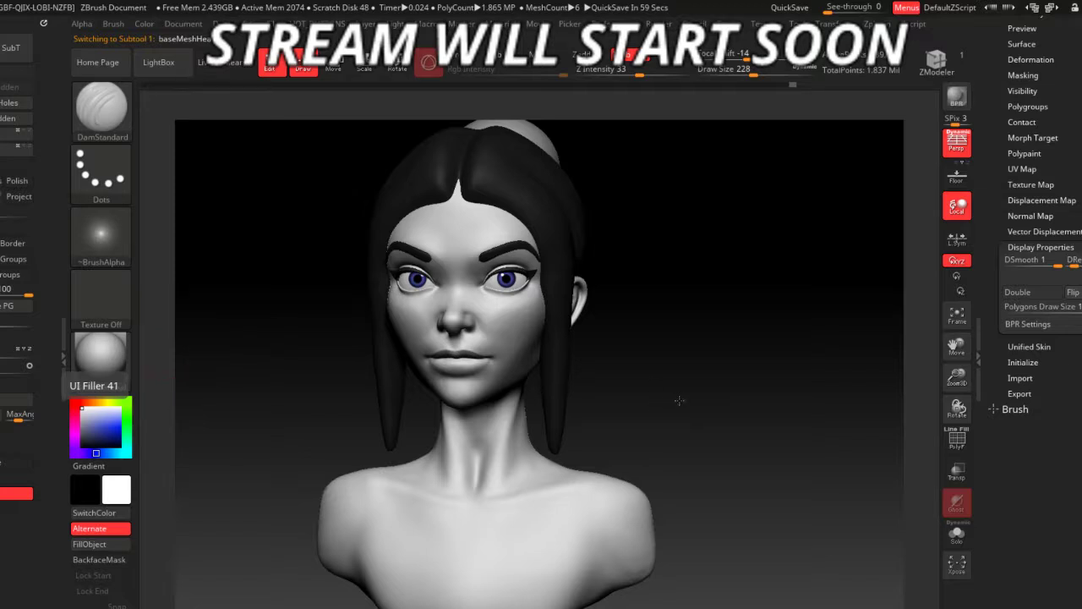
pyautogui.moveTo(679, 400); pyautogui.dragTo(446, 496)
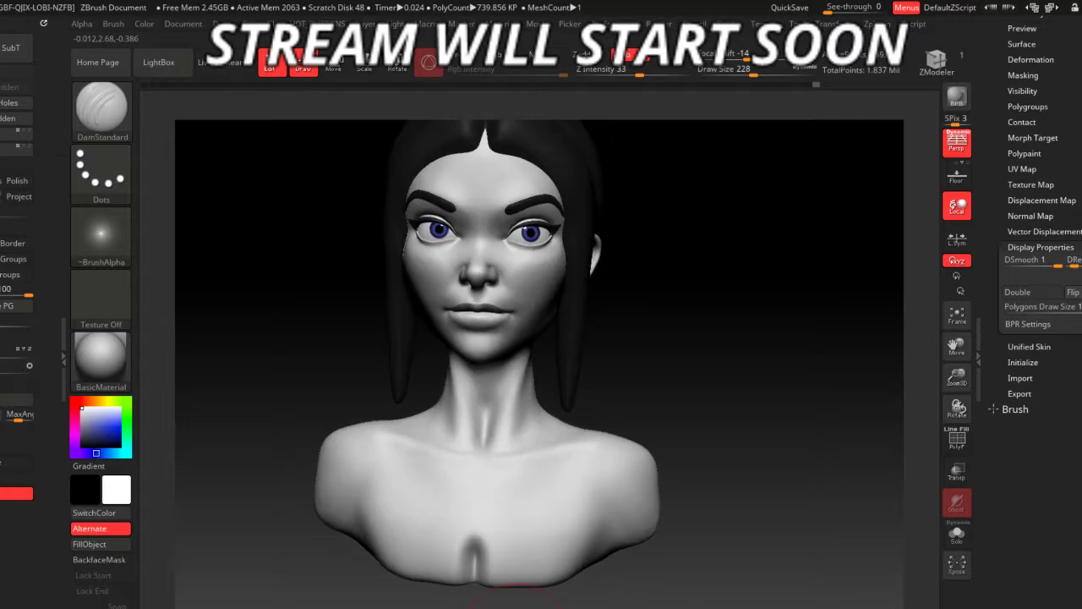
# - Adjust the face proportions with the Move brush at Draw Size 217
pyautogui.press('b')
pyautogui.press('m')
pyautogui.press('v')
pyautogui.press('space')
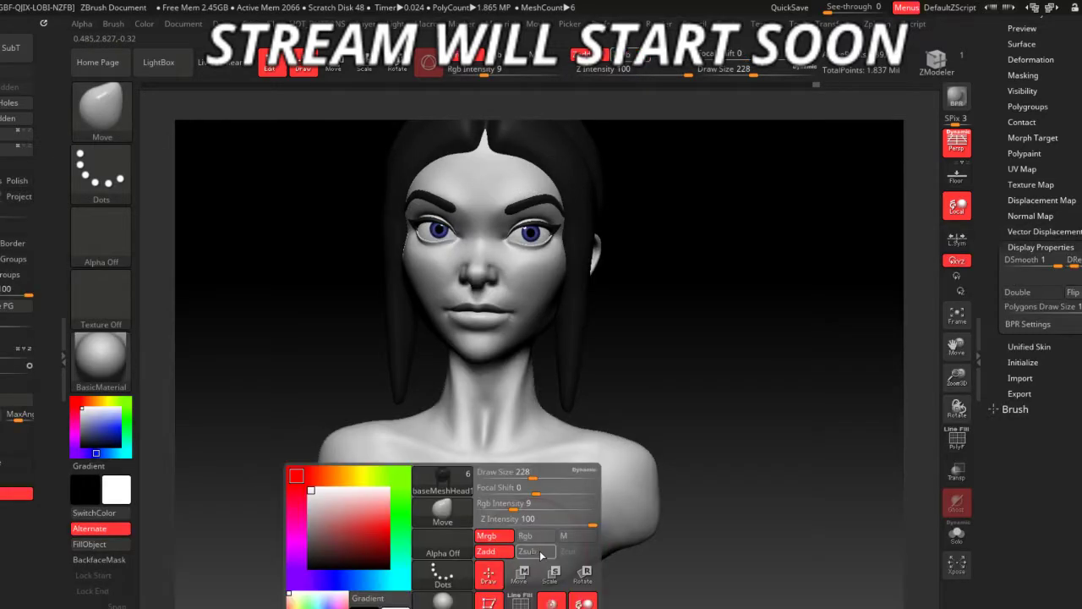
pyautogui.moveTo(532, 478); pyautogui.dragTo(530, 478)
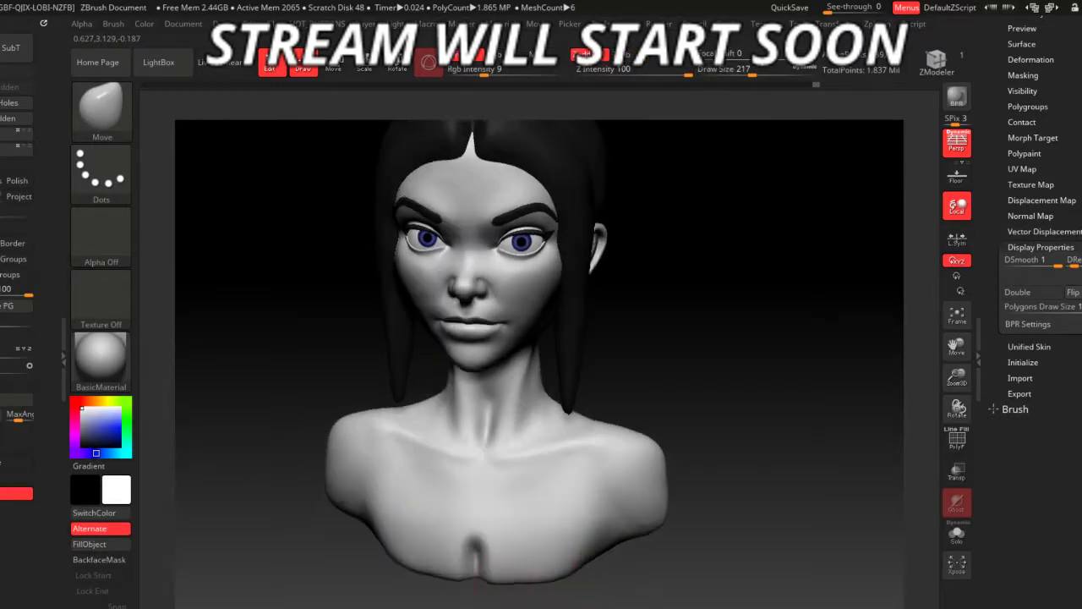
# - Set Draw Size to 228, build up chest clay with ClayBuildup, and Shift-smooth it
pyautogui.press('space')
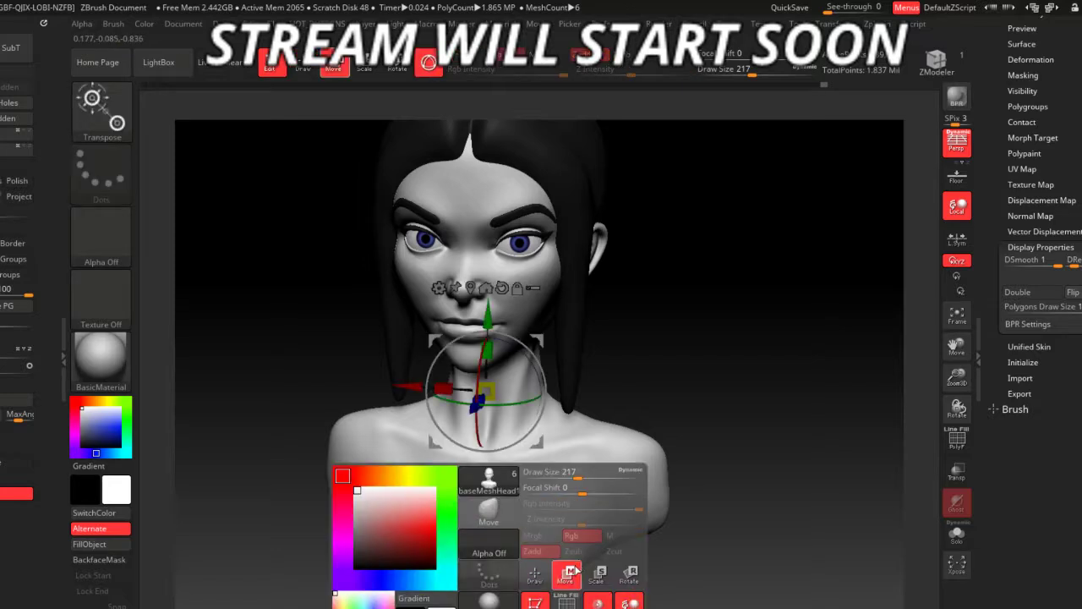
pyautogui.press('space')
pyautogui.moveTo(568, 477); pyautogui.dragTo(561, 478)
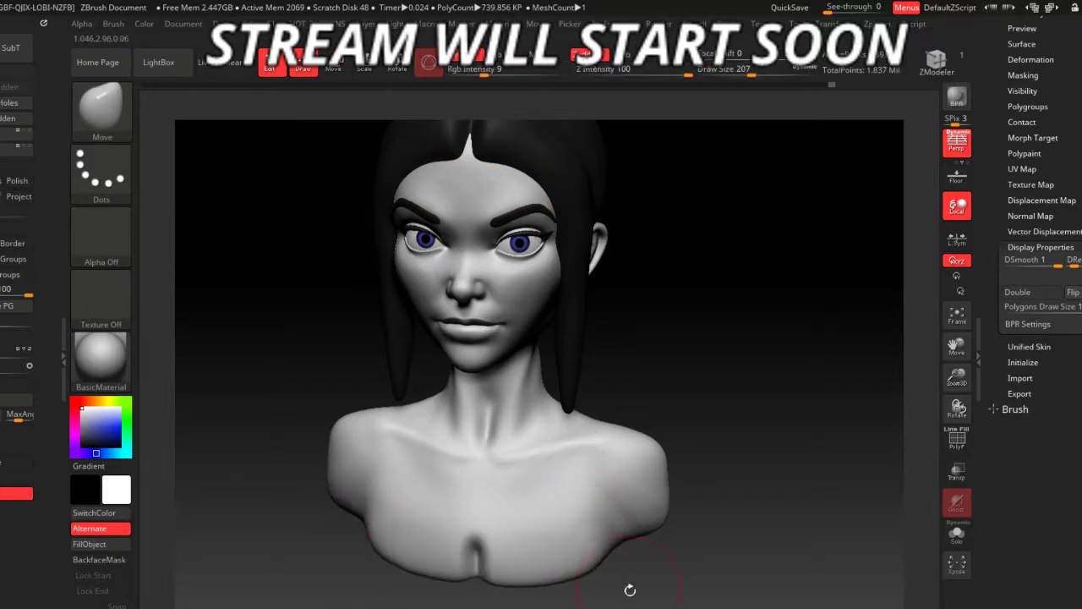
pyautogui.press('space')
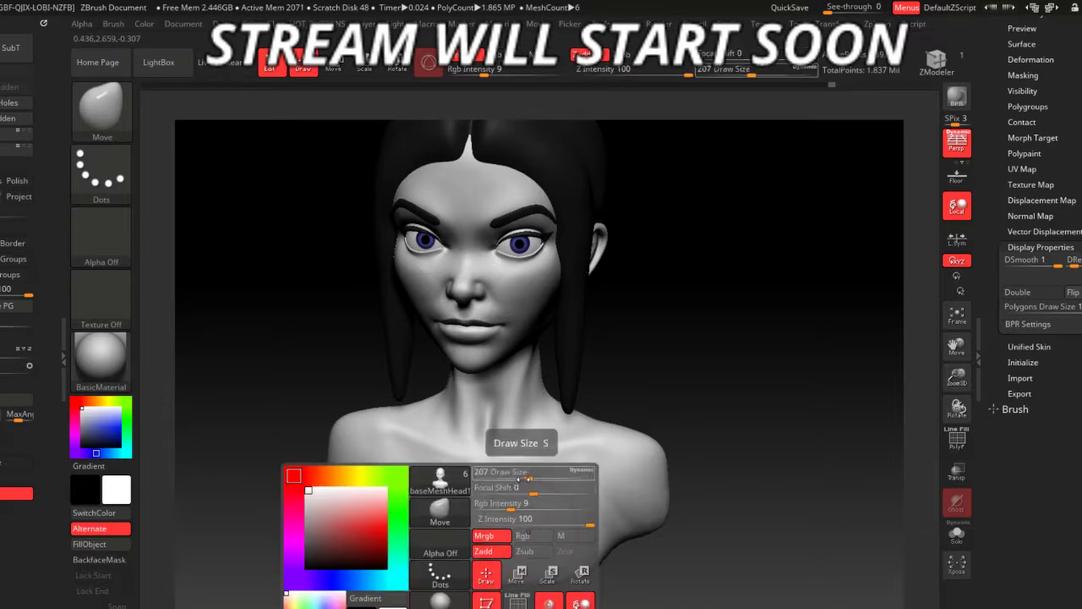
pyautogui.moveTo(519, 442); pyautogui.dragTo(536, 442)
pyautogui.press('b')
pyautogui.press('c')
pyautogui.press('b')
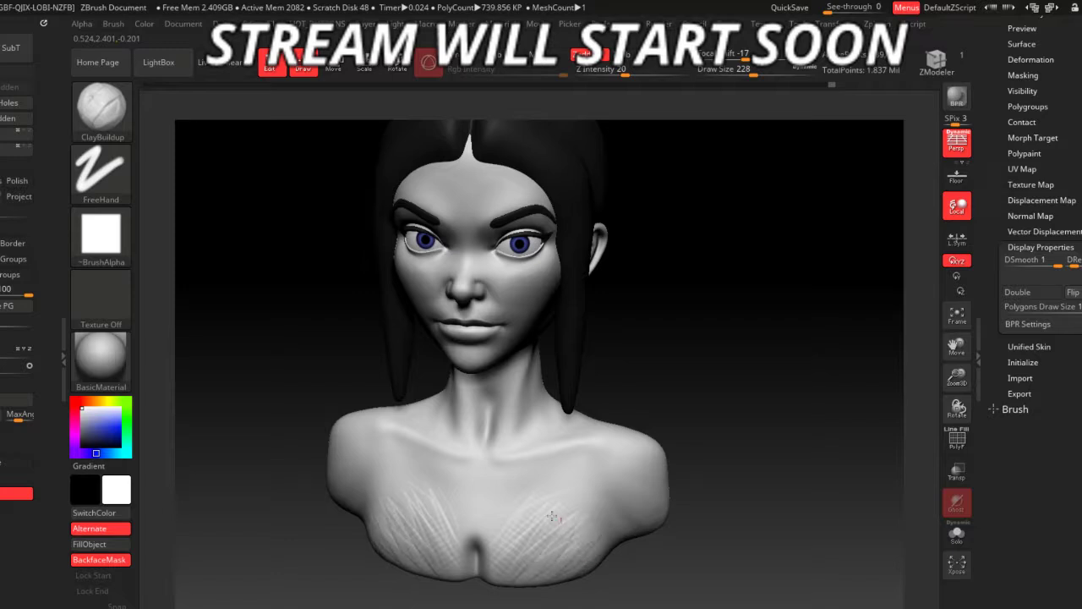
pyautogui.keyDown('shift'); pyautogui.moveTo(549, 583); pyautogui.dragTo(551, 571); pyautogui.keyUp('shift')
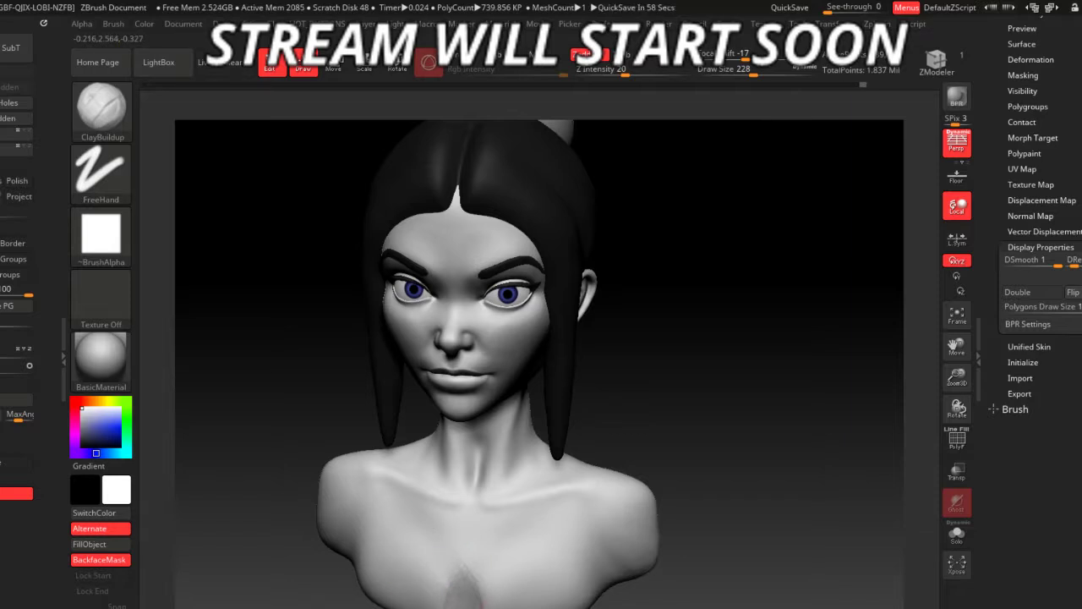
pyautogui.press('shift')
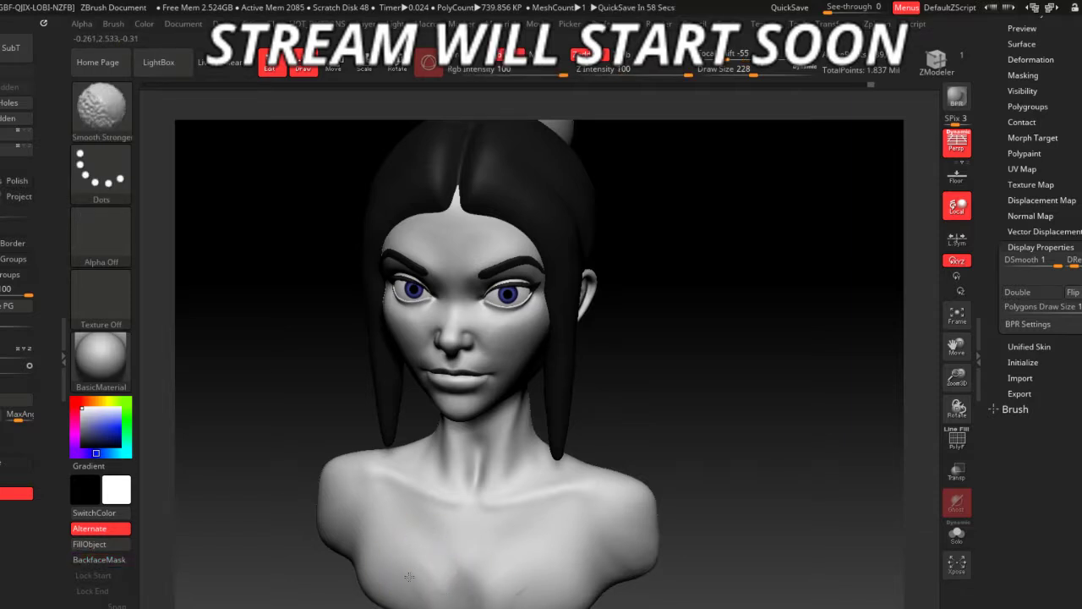
pyautogui.moveTo(701, 578)
pyautogui.mouseDown()
pyautogui.moveTo(654, 583)
pyautogui.moveTo(633, 525)
pyautogui.moveTo(633, 546)
pyautogui.moveTo(642, 553)
pyautogui.moveTo(669, 519)
pyautogui.mouseUp()
# - Select the PM3D_Sphere hair bun subtool, view it in left profile, and pick the Paint brush
pyautogui.keyDown('alt'); pyautogui.click(415, 330); pyautogui.keyUp('alt')
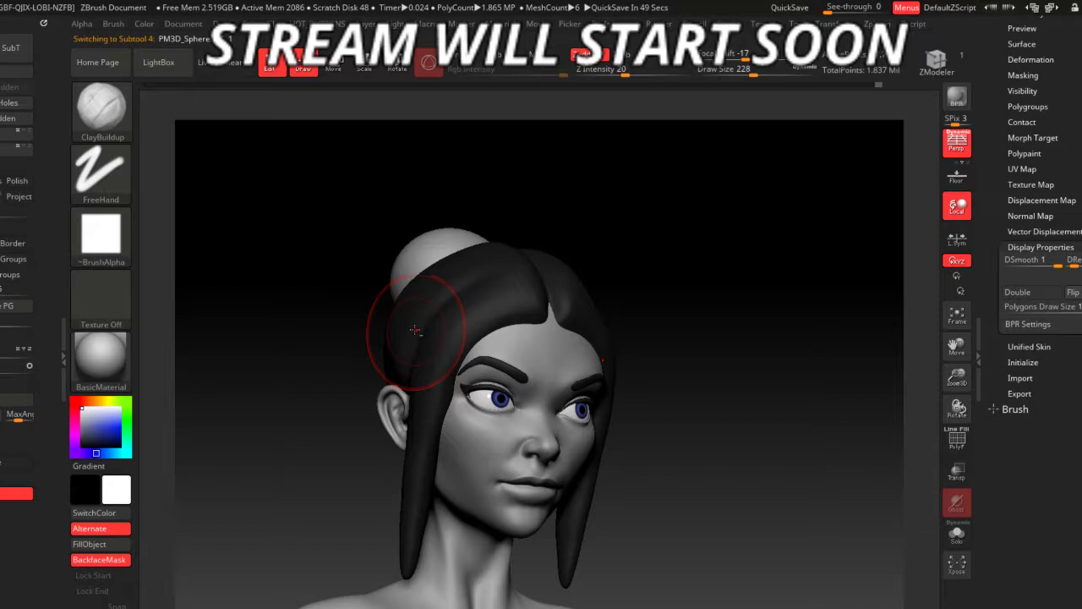
pyautogui.keyDown('alt'); pyautogui.click(396, 279); pyautogui.keyUp('alt')
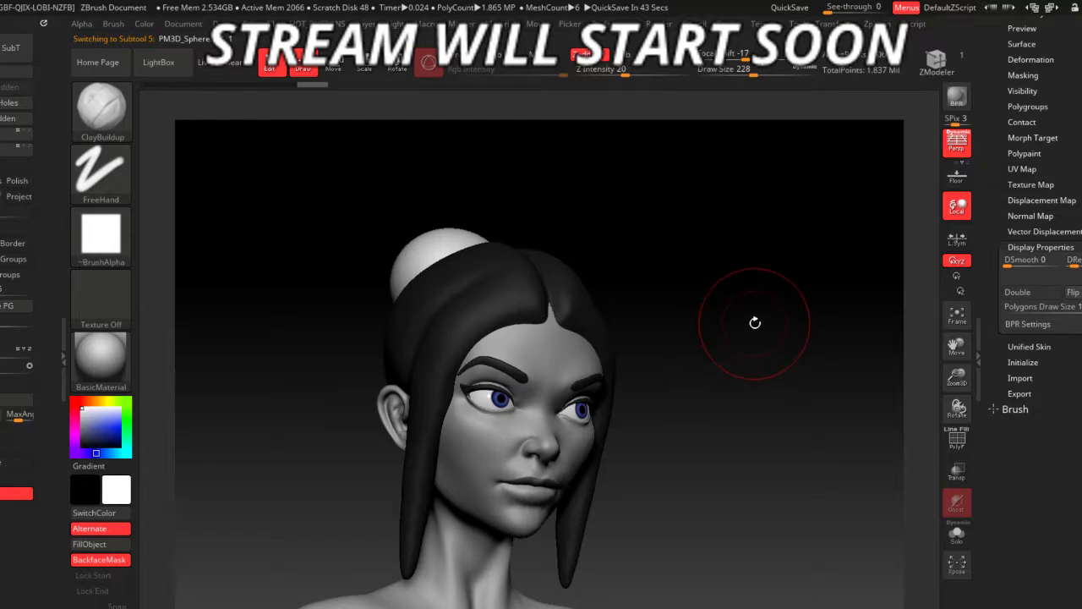
pyautogui.moveTo(755, 322)
pyautogui.mouseDown()
pyautogui.moveTo(672, 333)
pyautogui.moveTo(671, 314)
pyautogui.moveTo(693, 305)
pyautogui.moveTo(581, 331)
pyautogui.moveTo(475, 279)
pyautogui.mouseUp()
pyautogui.press('b')
pyautogui.click(581, 331)
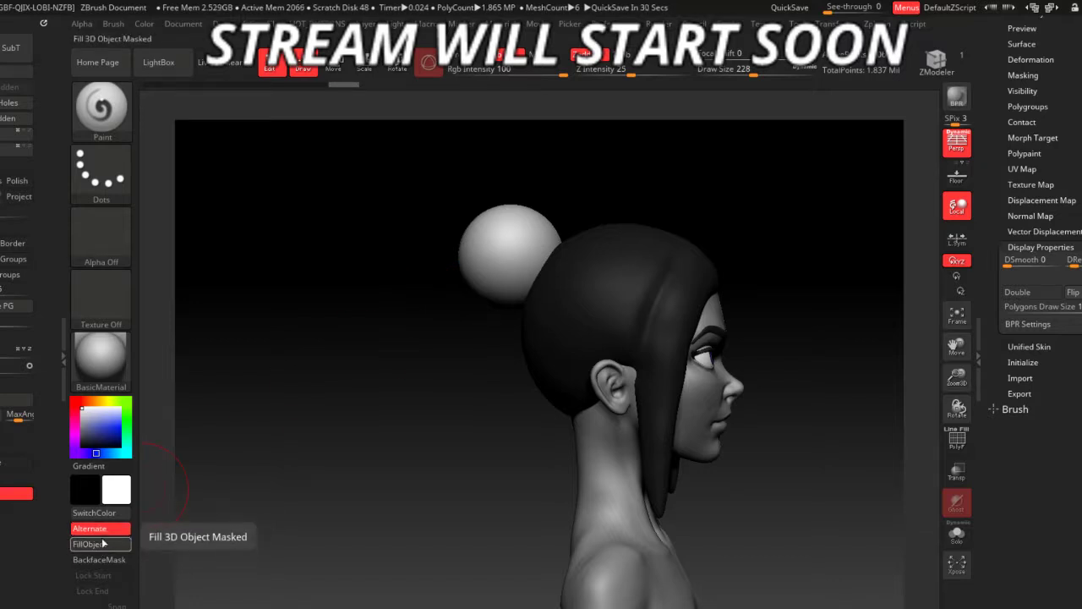
# - Fill the bun sphere dark like the hair, restore white main colour, and turn the bust front
pyautogui.click(104, 545)
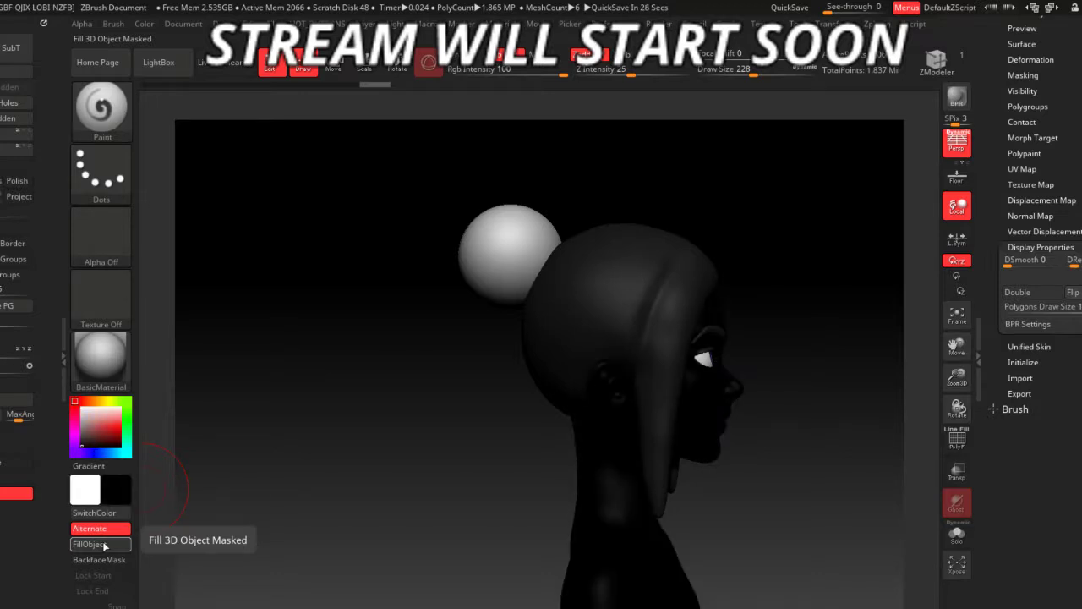
pyautogui.click(102, 541)
pyautogui.moveTo(254, 507); pyautogui.dragTo(556, 567)
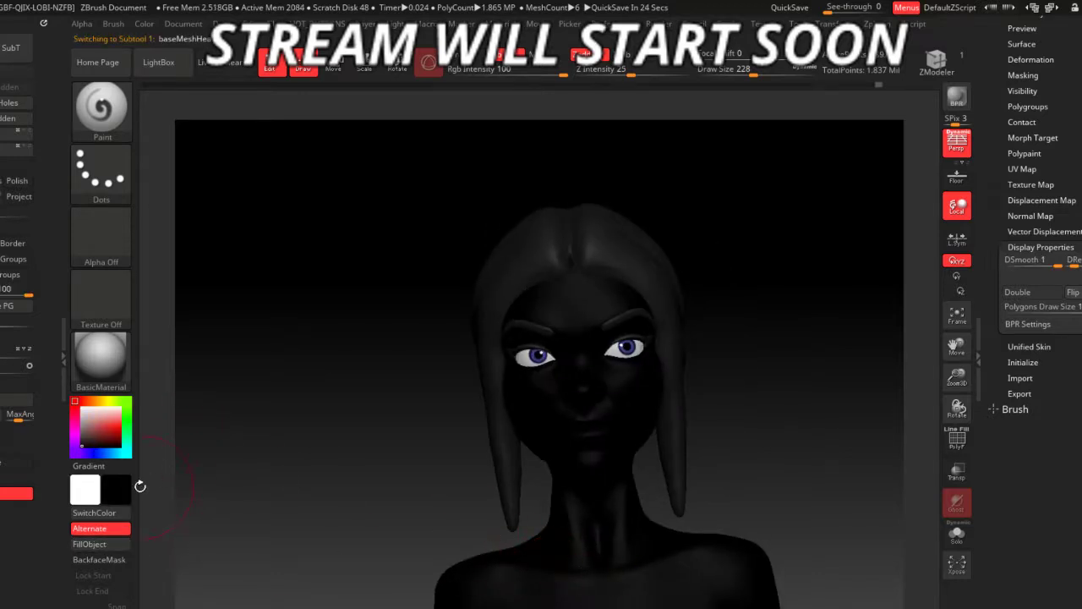
pyautogui.hotkey('ctrl', 'z')
pyautogui.moveTo(316, 445)
pyautogui.mouseDown()
pyautogui.moveTo(736, 392)
pyautogui.moveTo(740, 475)
pyautogui.moveTo(772, 384)
pyautogui.mouseUp()
# - Switch to the Move brush at Draw Size 145 and turn the head near-front
pyautogui.press('space')
pyautogui.press('b')
pyautogui.press('m')
pyautogui.press('v')
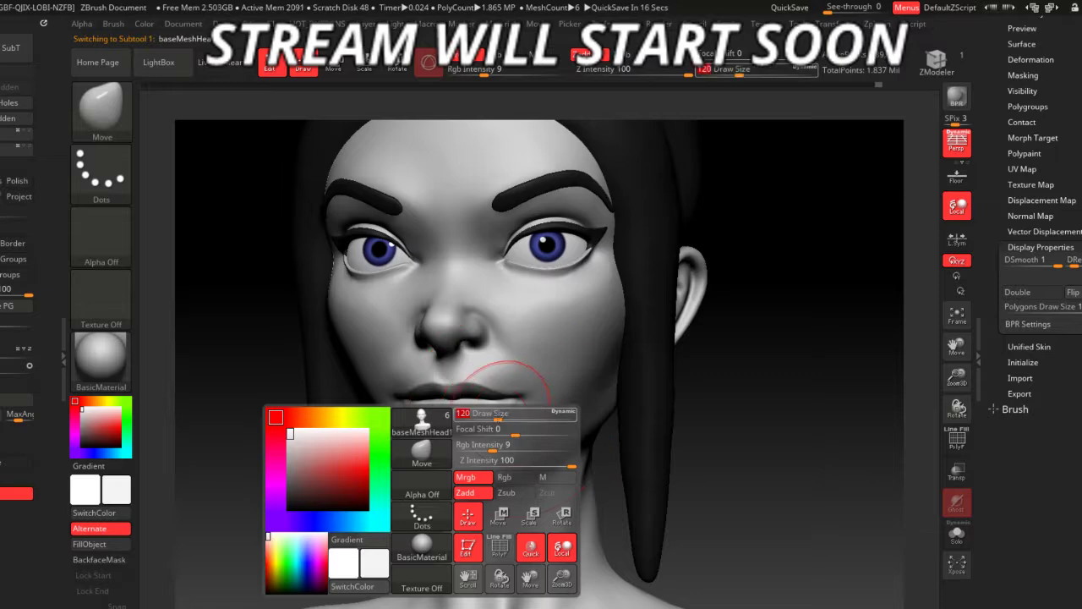
pyautogui.moveTo(626, 456); pyautogui.dragTo(579, 459, button='right')
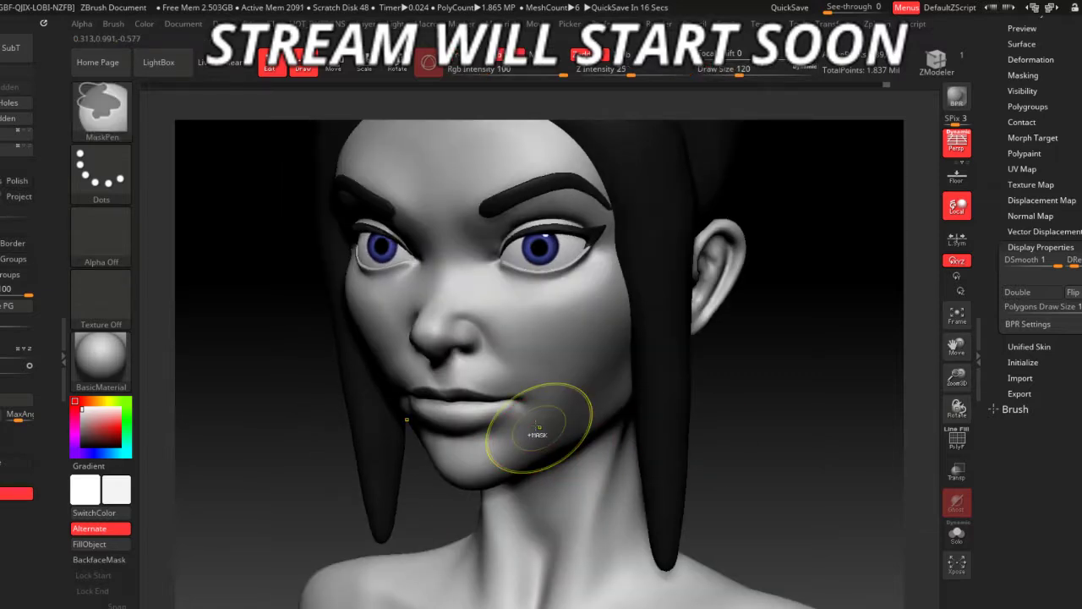
pyautogui.press('space')
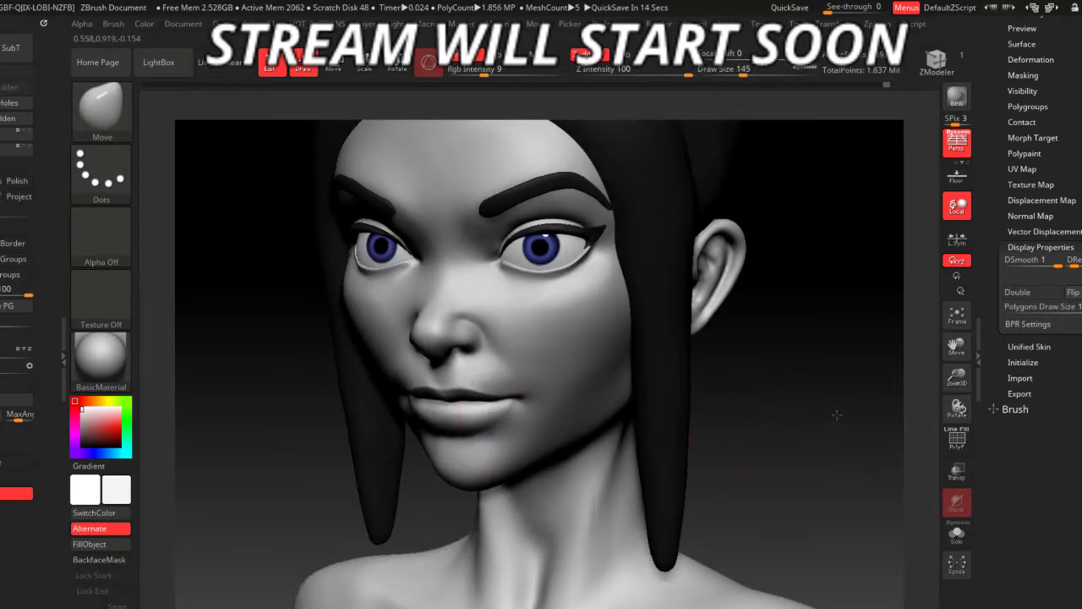
pyautogui.moveTo(527, 416)
pyautogui.mouseDown(button='right')
pyautogui.moveTo(833, 435)
pyautogui.moveTo(693, 430)
pyautogui.mouseUp(button='right')
# - Nudge the jaw beside the mouth corner with the Move brush at Draw Size 101, then 318
pyautogui.press('space')
pyautogui.moveTo(425, 416); pyautogui.dragTo(420, 416)
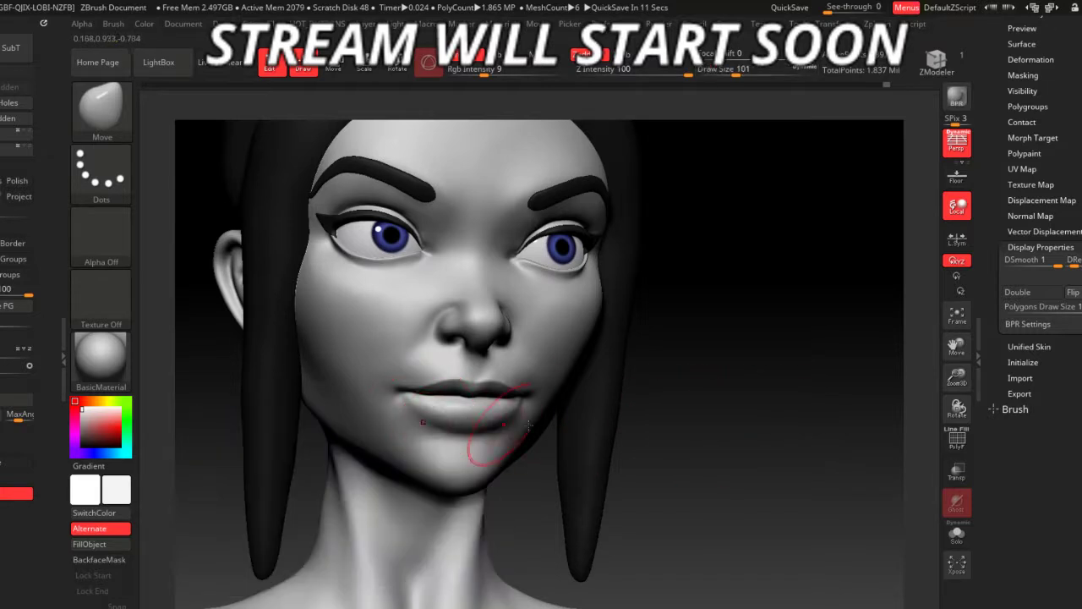
pyautogui.moveTo(703, 410)
pyautogui.mouseDown(button='right')
pyautogui.moveTo(686, 360)
pyautogui.moveTo(703, 374)
pyautogui.moveTo(754, 372)
pyautogui.moveTo(730, 335)
pyautogui.moveTo(703, 358)
pyautogui.moveTo(760, 359)
pyautogui.moveTo(710, 363)
pyautogui.mouseUp(button='right')
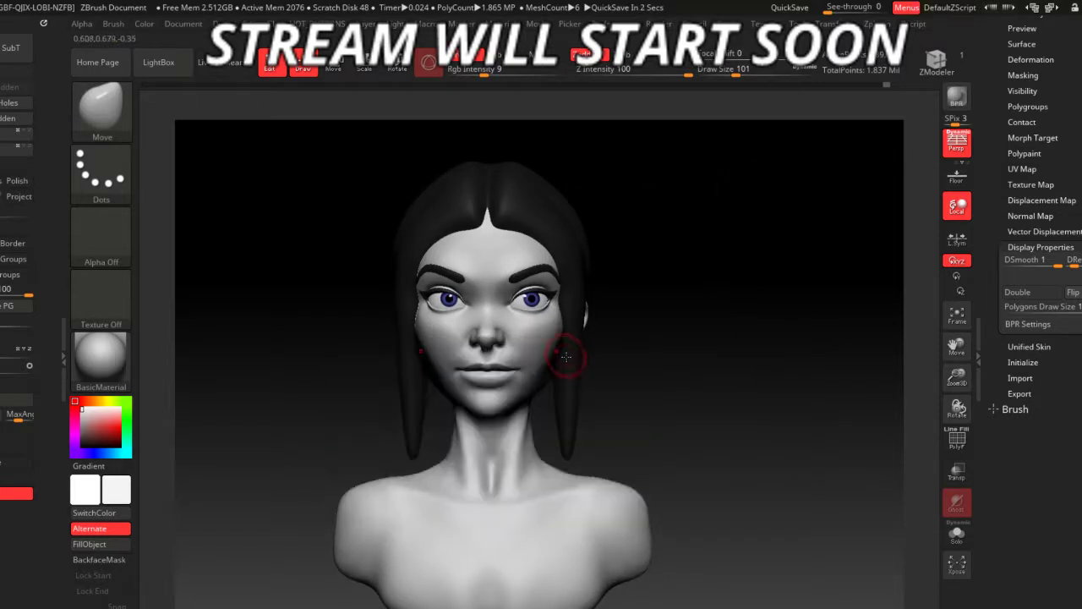
pyautogui.press('space')
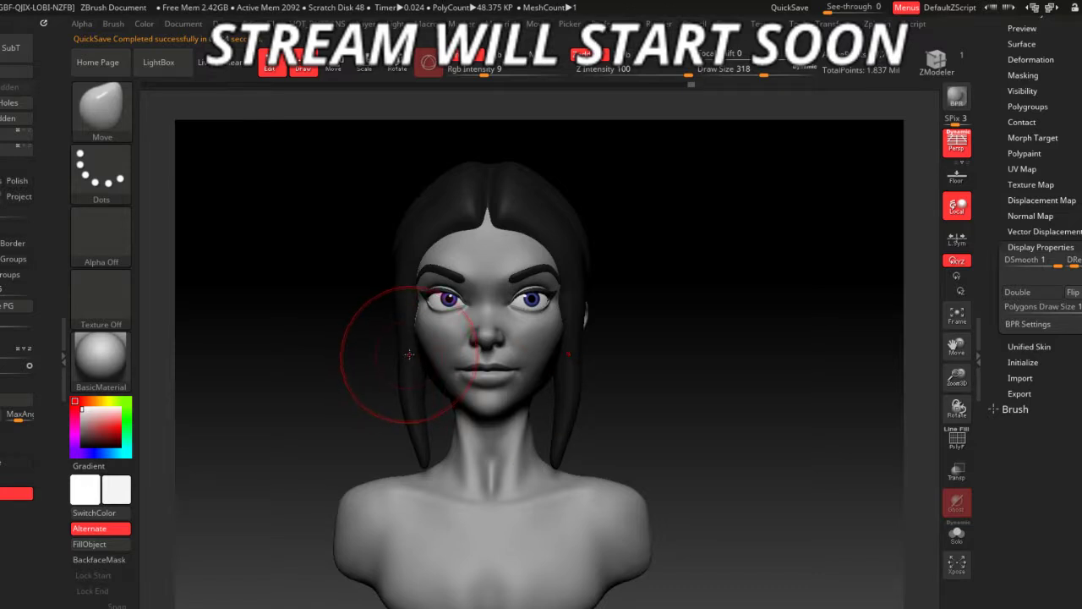
pyautogui.moveTo(684, 368)
pyautogui.mouseDown()
pyautogui.moveTo(680, 355)
pyautogui.moveTo(693, 380)
pyautogui.moveTo(694, 366)
pyautogui.mouseUp()
pyautogui.moveTo(620, 280)
pyautogui.mouseDown()
pyautogui.moveTo(845, 362)
pyautogui.moveTo(657, 352)
pyautogui.moveTo(700, 363)
pyautogui.moveTo(633, 265)
pyautogui.moveTo(524, 320)
pyautogui.mouseUp()
# - Raise Rgb Intensity to 100 and zoom in on the face in three-quarter view
pyautogui.moveTo(222, 534); pyautogui.dragTo(453, 486)
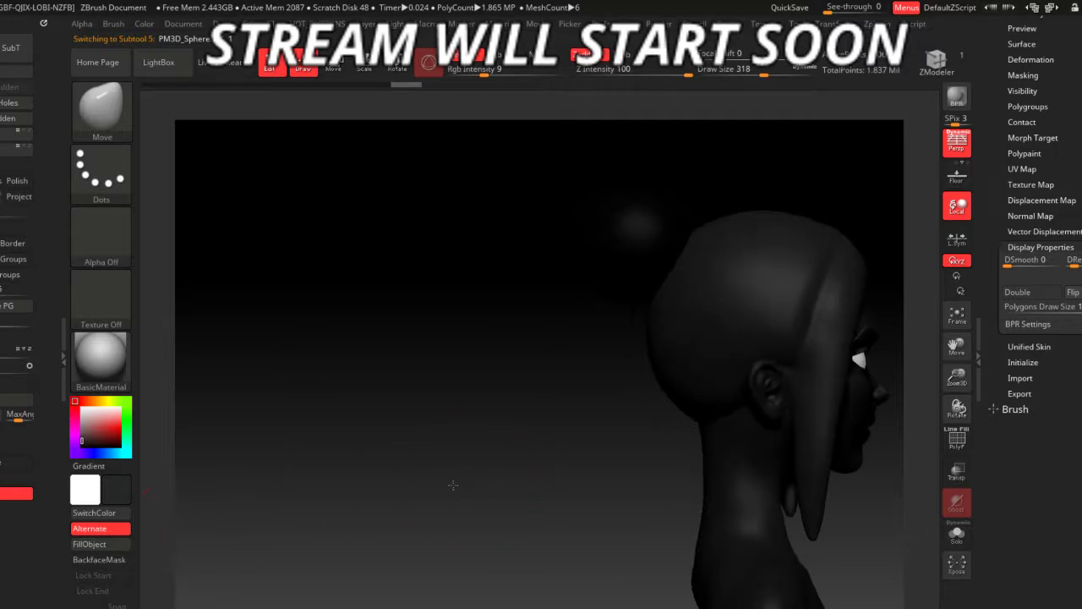
pyautogui.moveTo(484, 71); pyautogui.dragTo(574, 71)
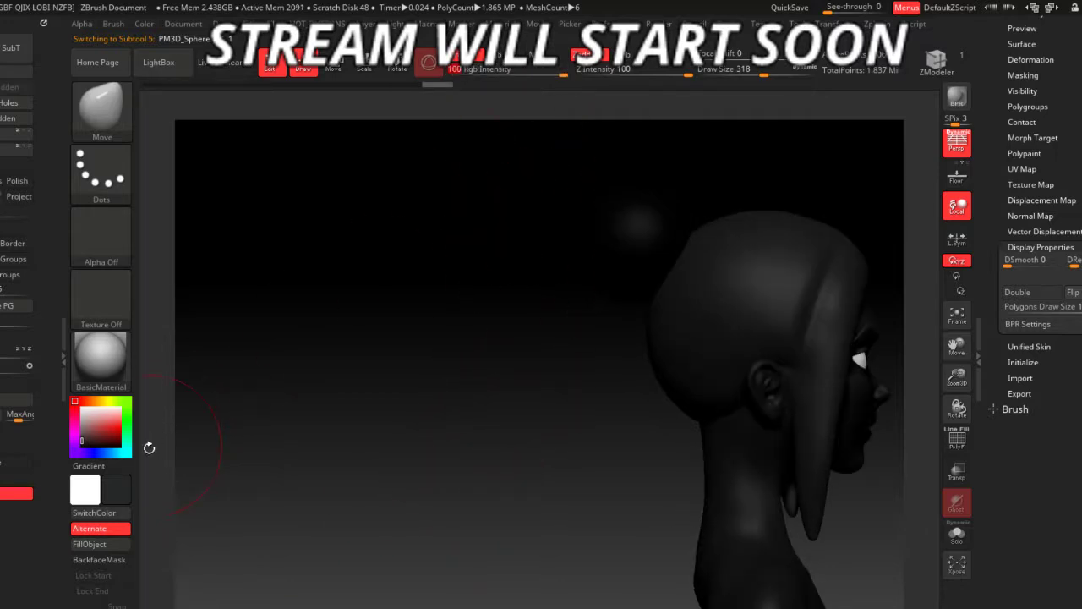
pyautogui.moveTo(845, 474); pyautogui.dragTo(642, 474)
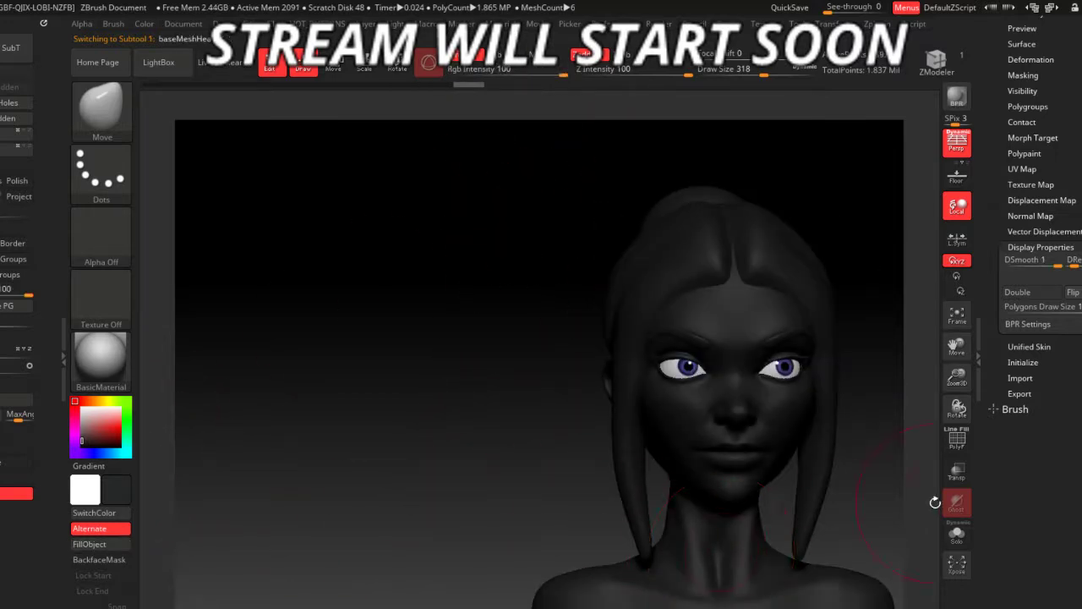
pyautogui.moveTo(837, 440); pyautogui.dragTo(505, 400)
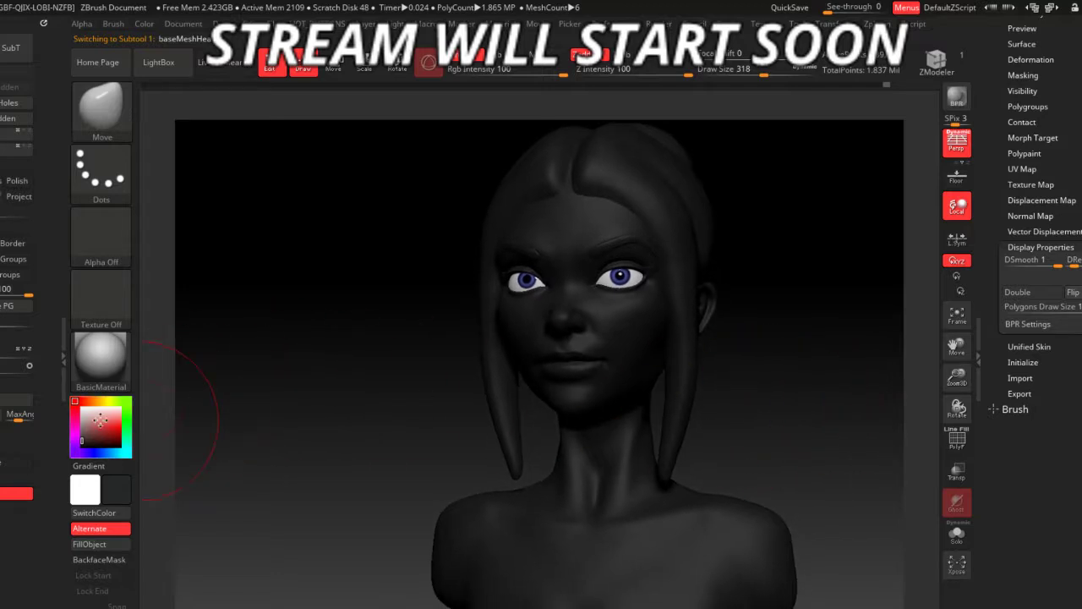
pyautogui.moveTo(729, 423); pyautogui.dragTo(563, 389)
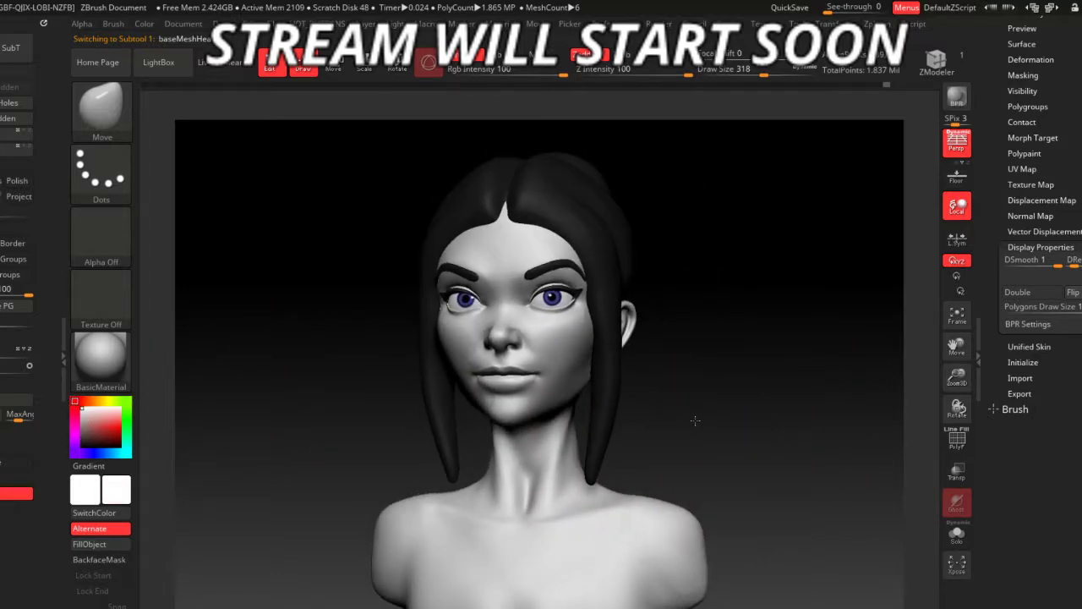
pyautogui.keyDown('alt'); pyautogui.moveTo(674, 381); pyautogui.dragTo(716, 454); pyautogui.keyUp('alt')
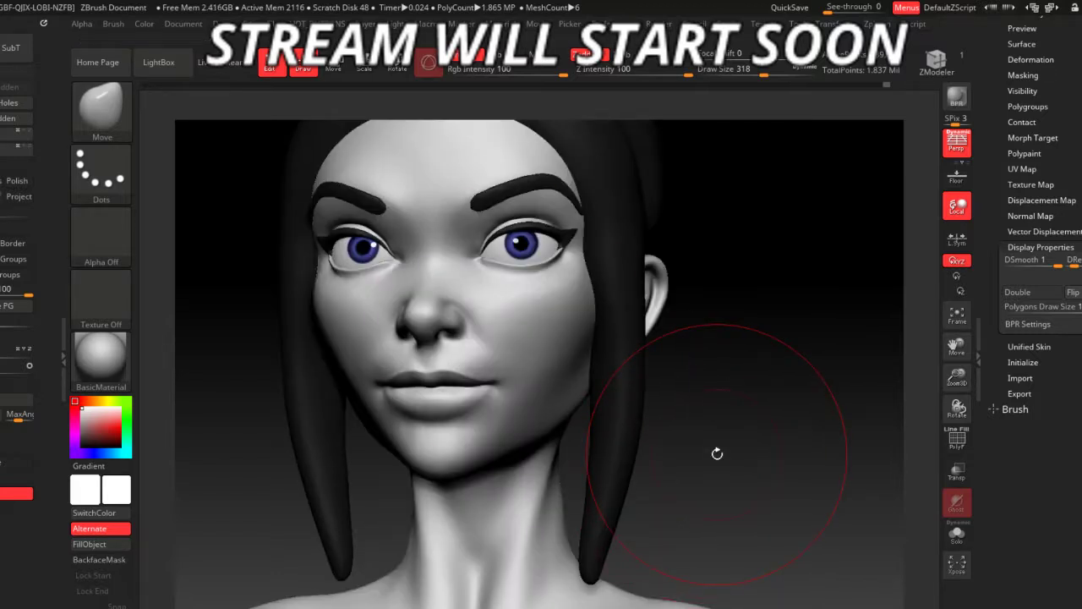
# - Lightly smooth the face with Smooth Stronger, then shrink the Move brush to Draw Size 51
pyautogui.press('space')
pyautogui.press('shift')
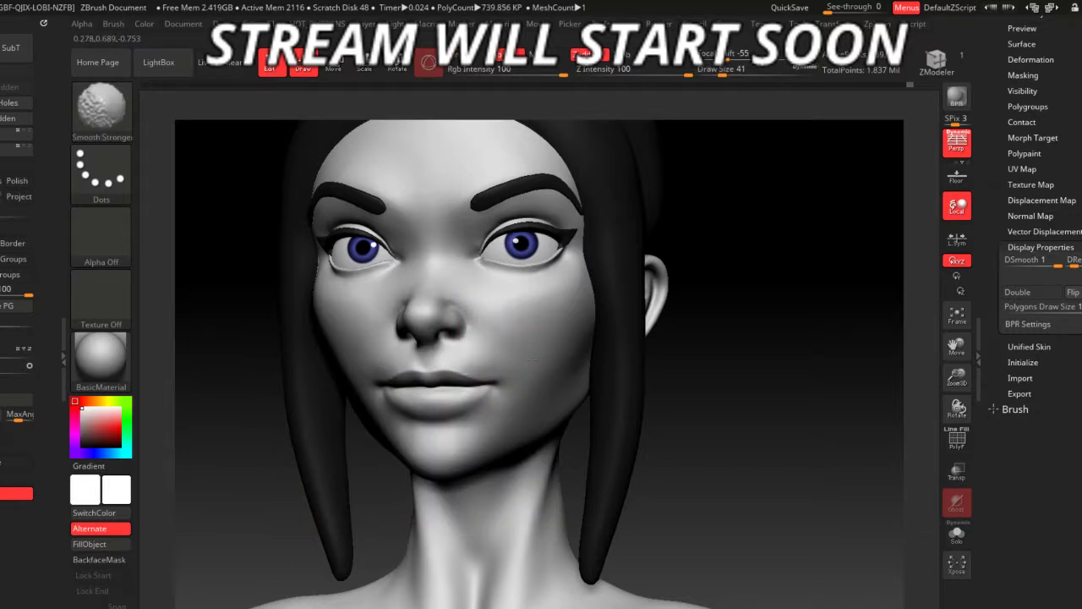
pyautogui.keyDown('alt'); pyautogui.moveTo(736, 464); pyautogui.dragTo(548, 350); pyautogui.keyUp('alt')
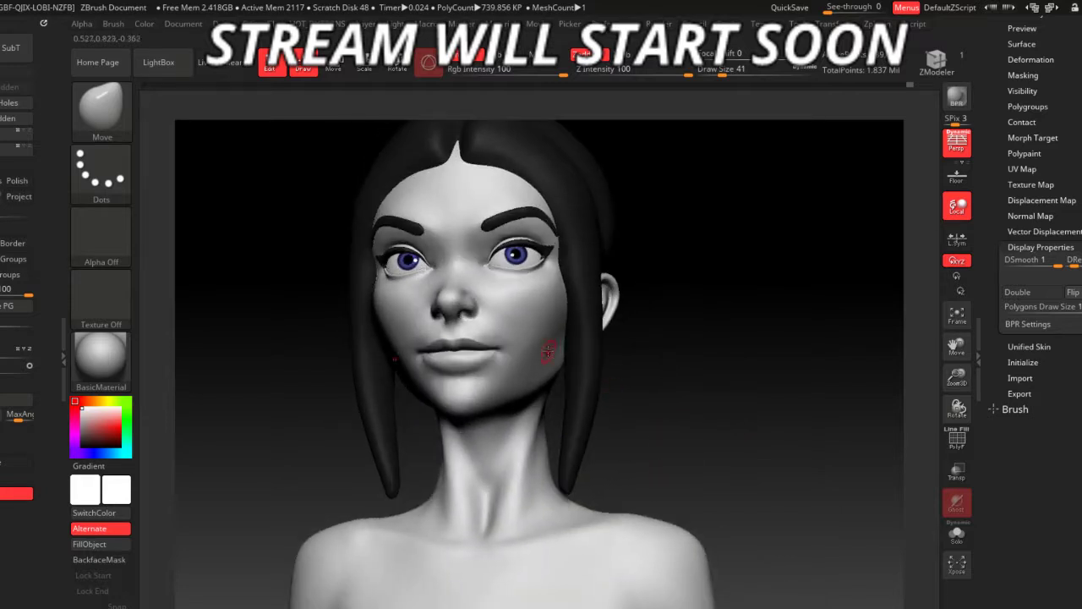
pyautogui.moveTo(548, 351)
pyautogui.mouseDown(button='right')
pyautogui.moveTo(536, 345)
pyautogui.moveTo(663, 445)
pyautogui.moveTo(623, 435)
pyautogui.moveTo(663, 448)
pyautogui.moveTo(650, 438)
pyautogui.mouseUp(button='right')
pyautogui.press('space')
pyautogui.press('shift')
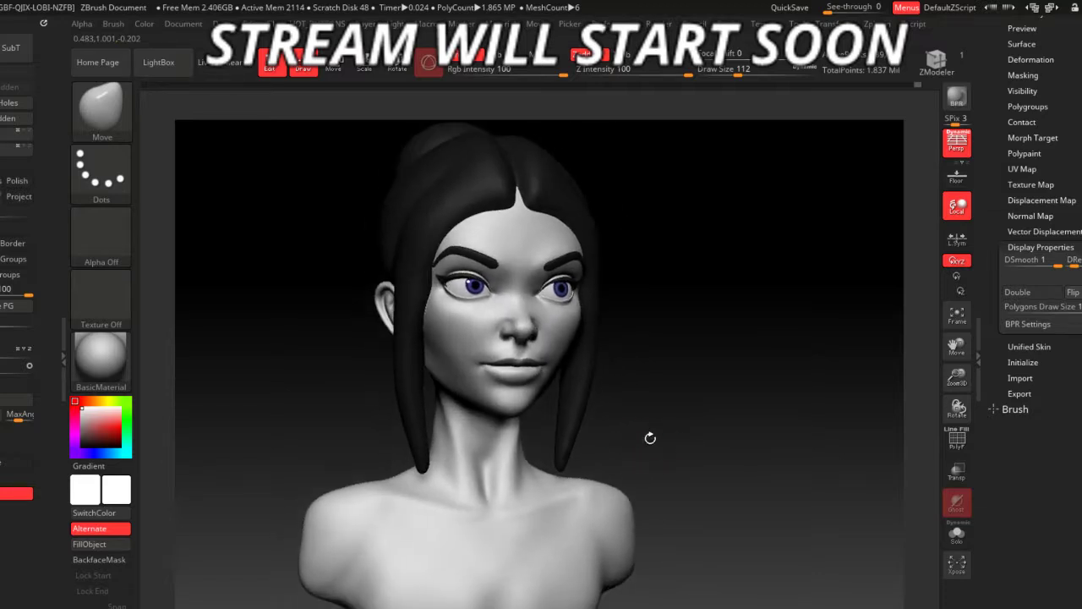
pyautogui.moveTo(650, 438)
pyautogui.mouseDown(button='right')
pyautogui.moveTo(641, 423)
pyautogui.moveTo(667, 445)
pyautogui.moveTo(654, 458)
pyautogui.moveTo(695, 437)
pyautogui.moveTo(606, 465)
pyautogui.moveTo(581, 503)
pyautogui.mouseUp(button='right')
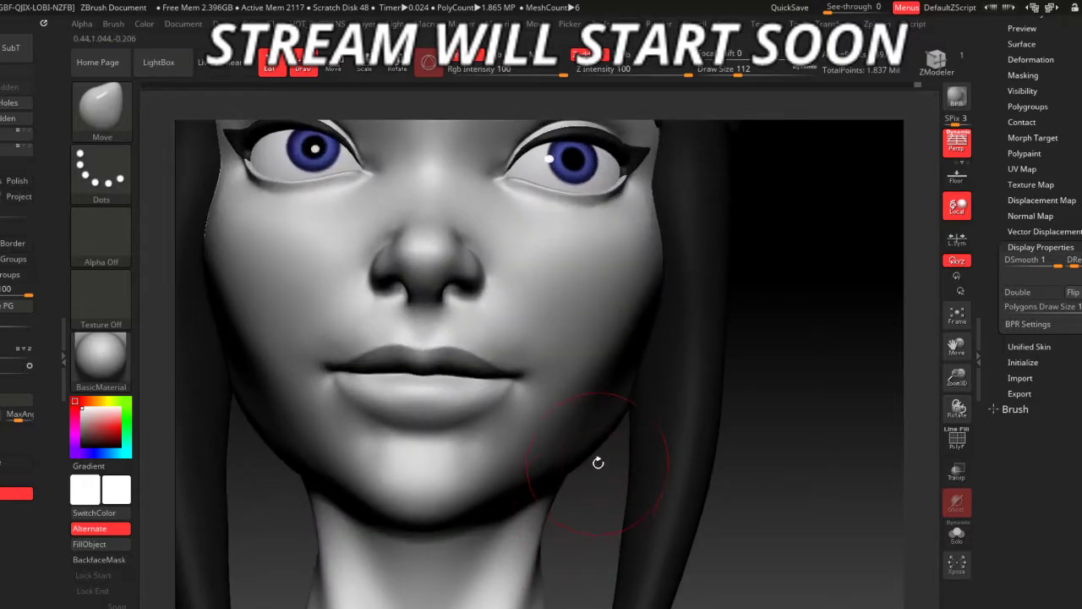
pyautogui.rightClick(461, 385)
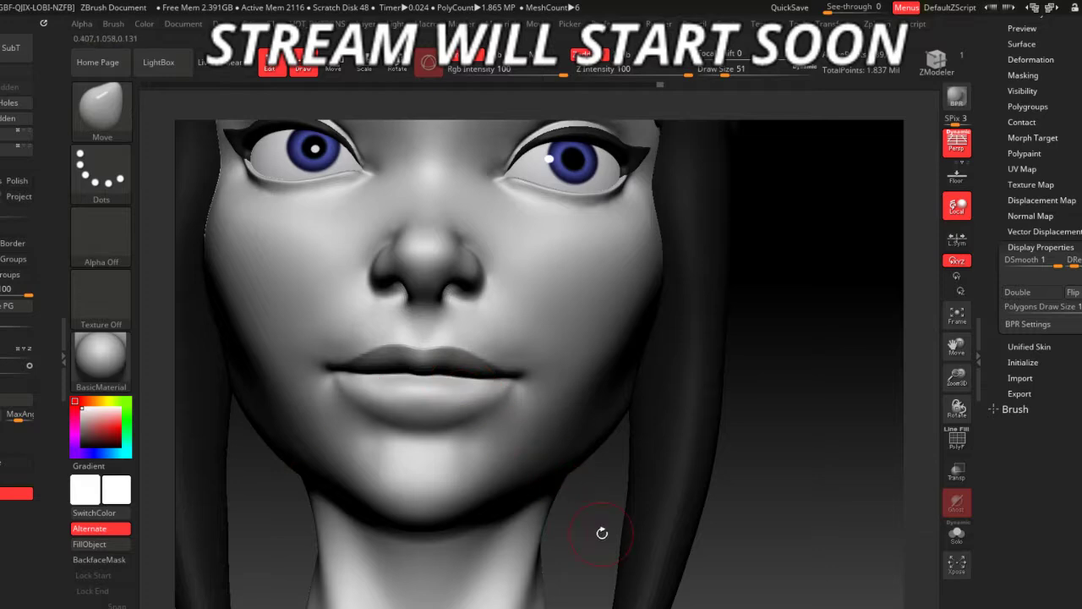
pyautogui.moveTo(602, 533); pyautogui.dragTo(517, 386, button='right')
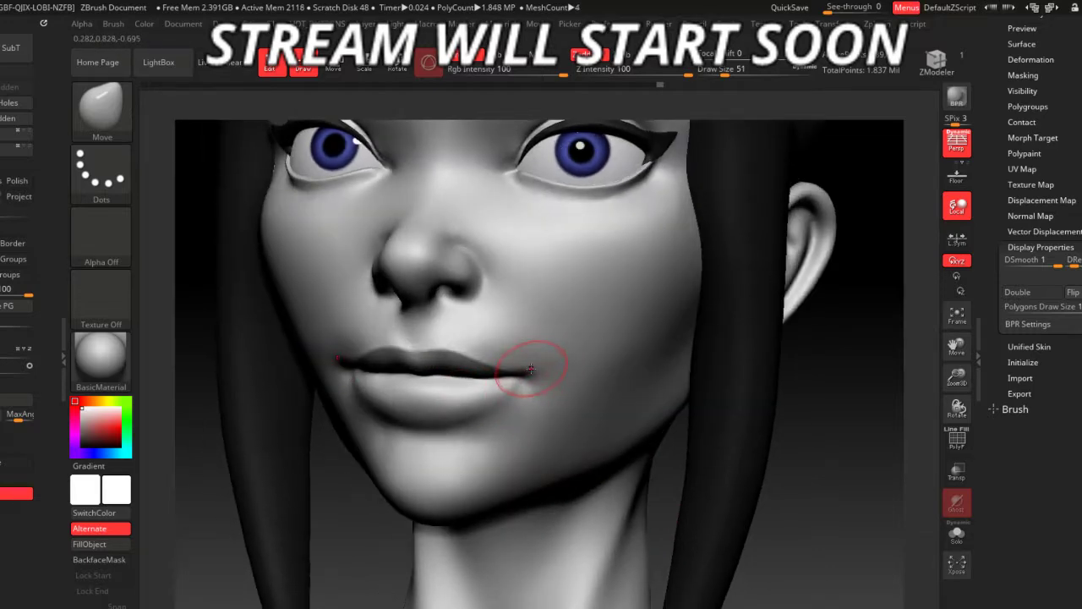
# - Build up clay beside the mouth corner with ClayBuildup at Z Intensity 20, then Shift-smooth it
pyautogui.press('b')
pyautogui.press('c')
pyautogui.press('b')
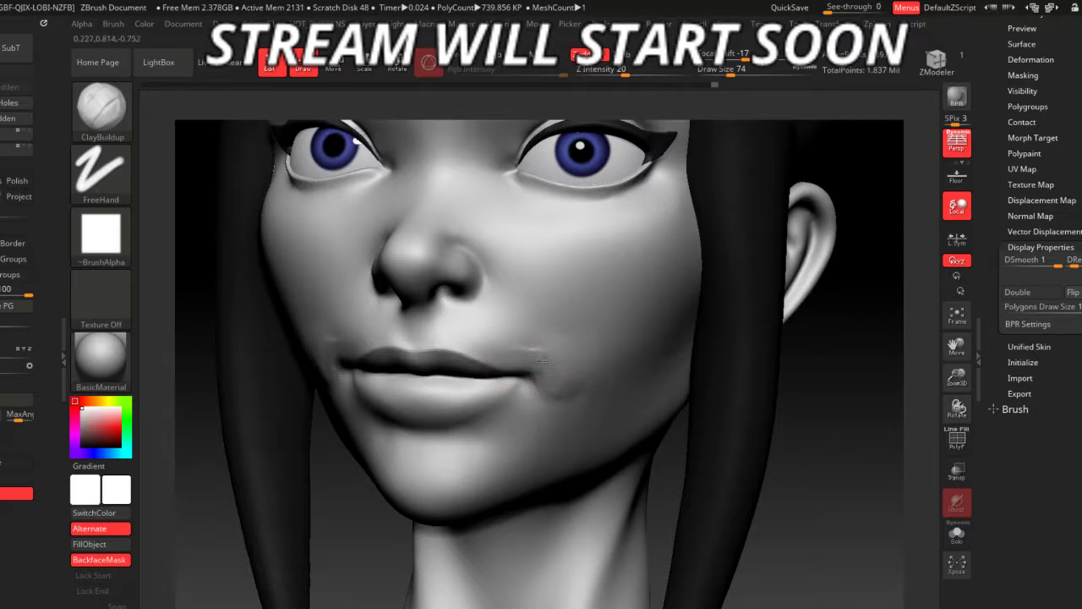
pyautogui.press('shift')
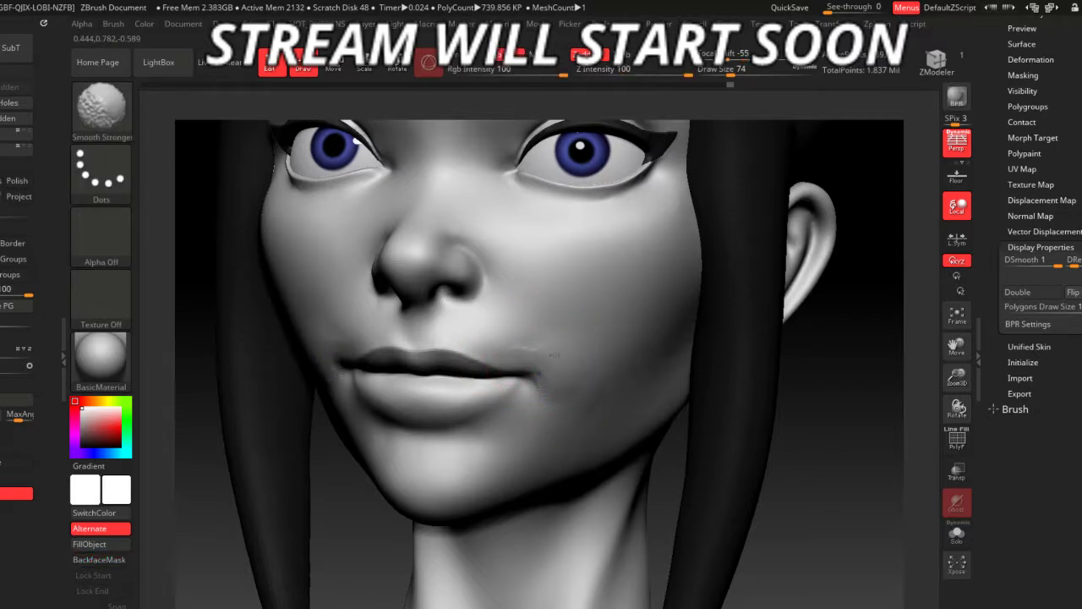
pyautogui.moveTo(713, 513); pyautogui.dragTo(724, 500)
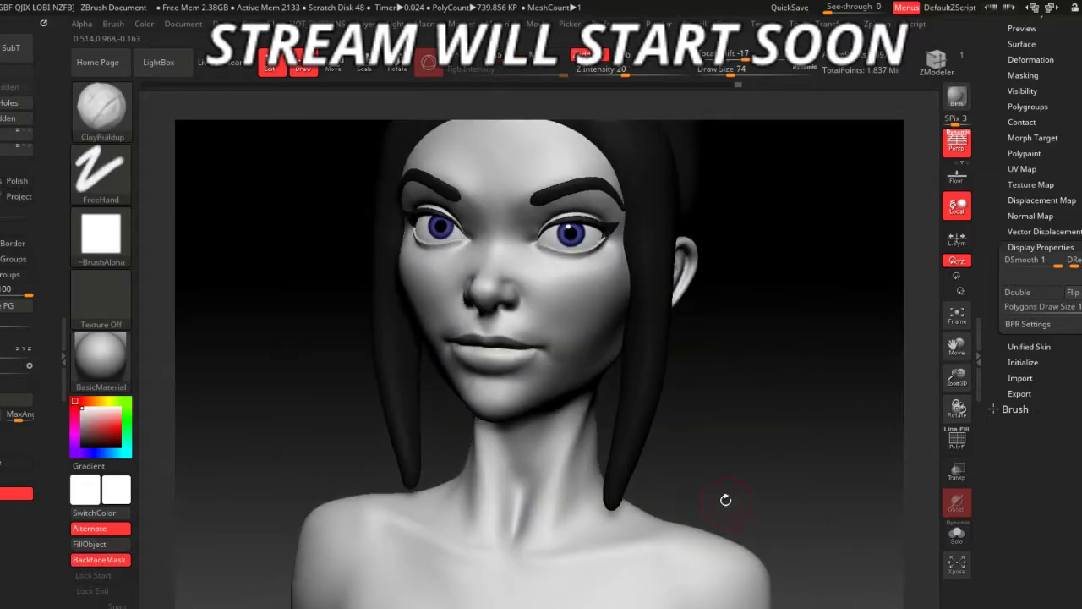
pyautogui.moveTo(633, 375)
pyautogui.mouseDown()
pyautogui.moveTo(703, 476)
pyautogui.moveTo(681, 443)
pyautogui.mouseUp()
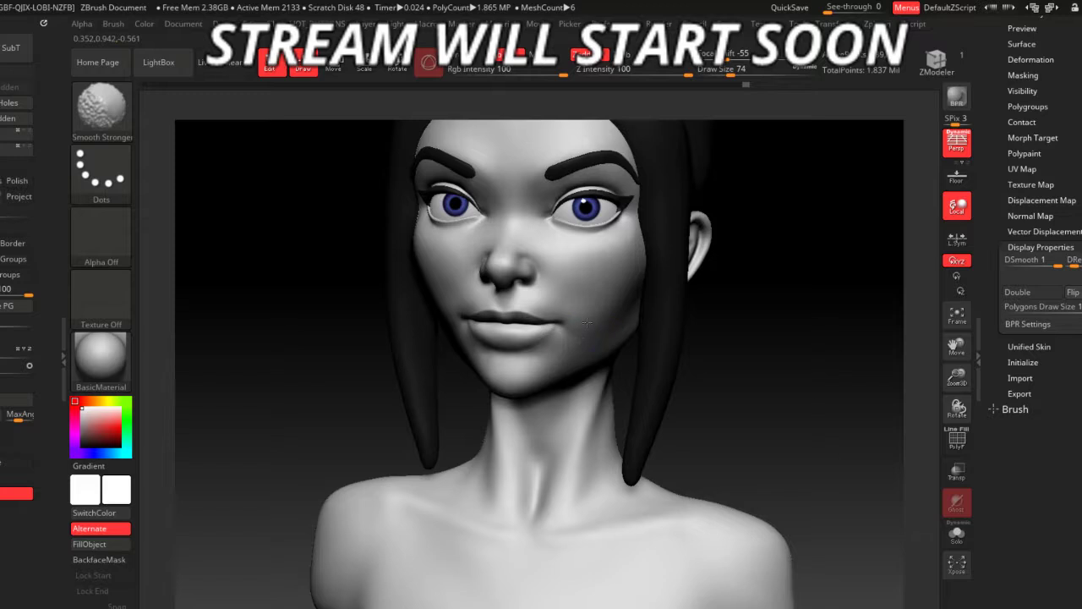
pyautogui.moveTo(640, 383)
pyautogui.mouseDown(button='right')
pyautogui.moveTo(660, 429)
pyautogui.moveTo(685, 450)
pyautogui.mouseUp(button='right')
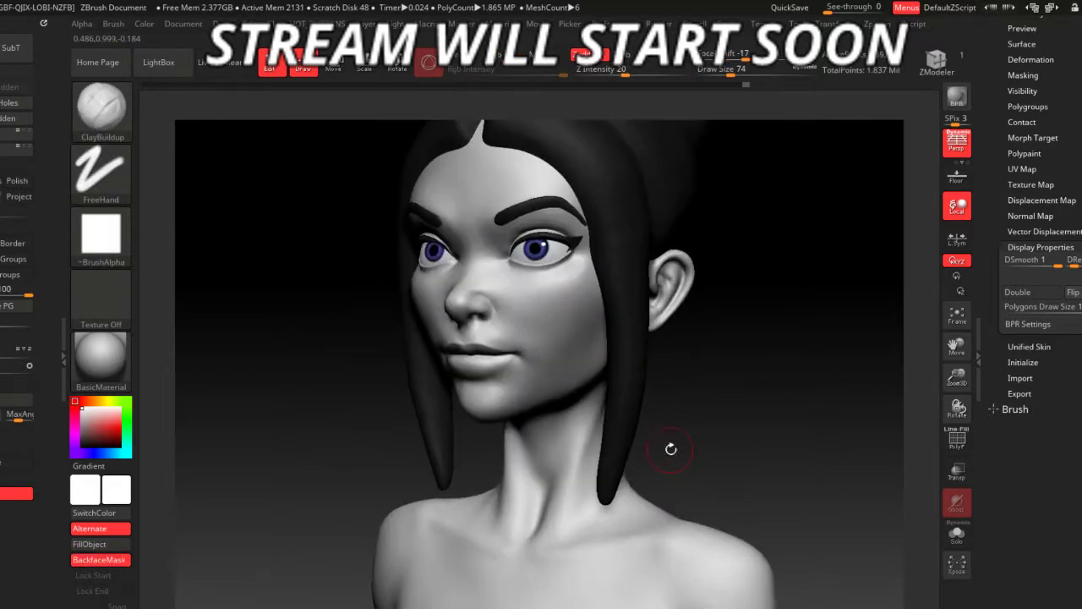
pyautogui.moveTo(685, 450)
pyautogui.mouseDown(button='right')
pyautogui.moveTo(620, 427)
pyautogui.moveTo(660, 418)
pyautogui.mouseUp(button='right')
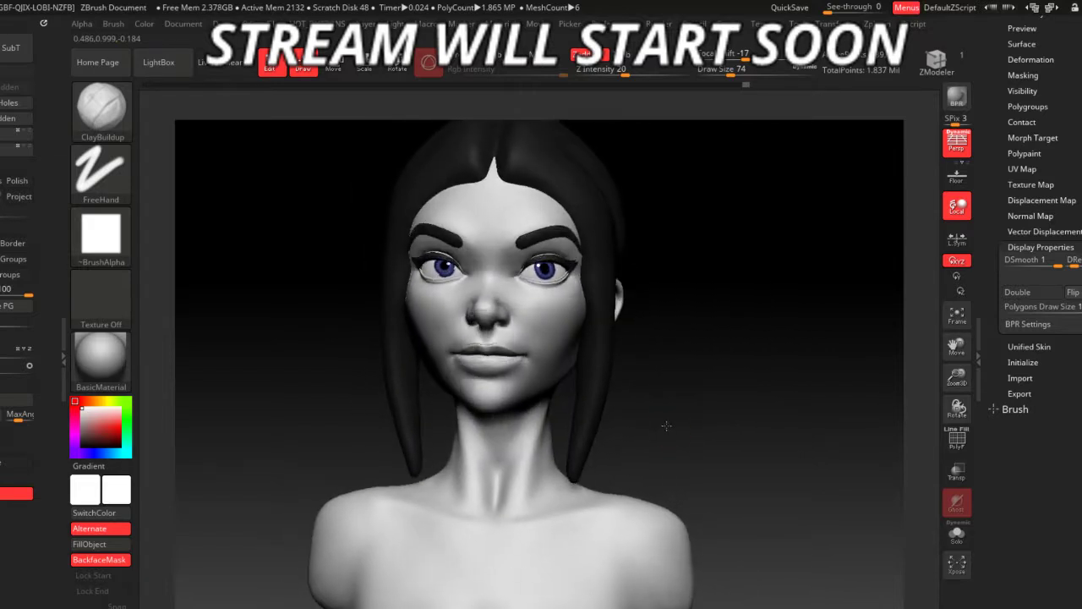
pyautogui.moveTo(652, 423); pyautogui.dragTo(492, 393, button='right')
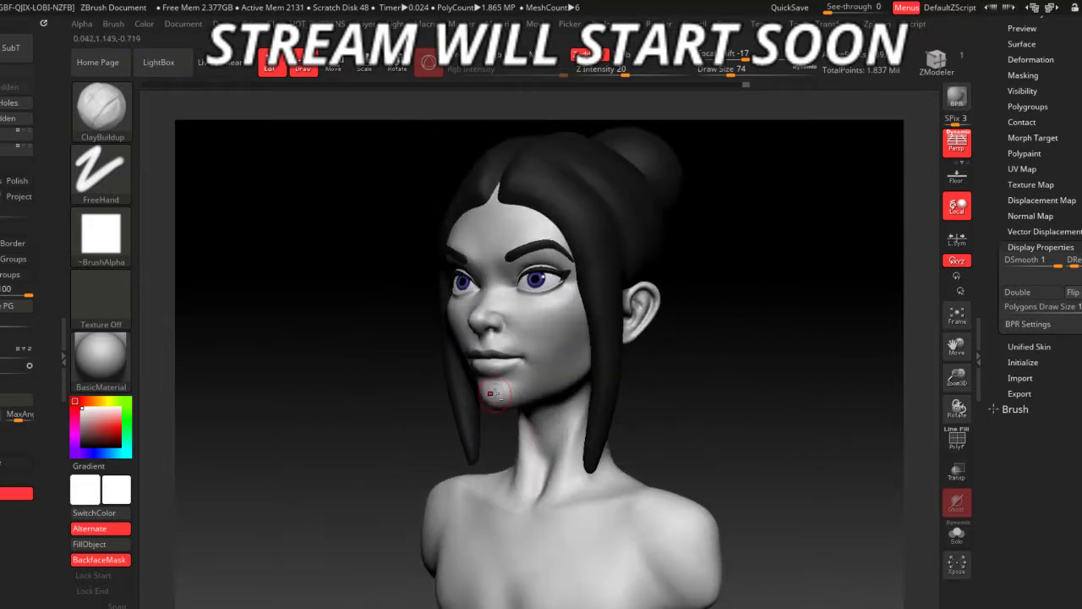
# - View the bust solo, switch to the Move brush at size 192, then show hair and eyes again
pyautogui.click(957, 533)
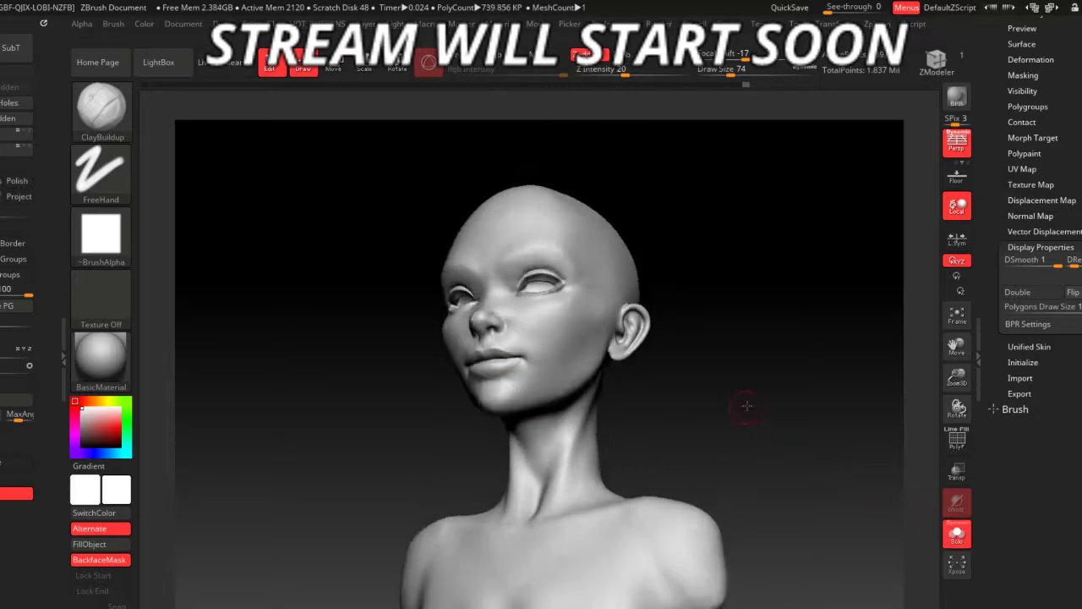
pyautogui.moveTo(718, 219); pyautogui.dragTo(715, 336, button='right')
pyautogui.press('space')
pyautogui.moveTo(541, 386); pyautogui.dragTo(557, 384)
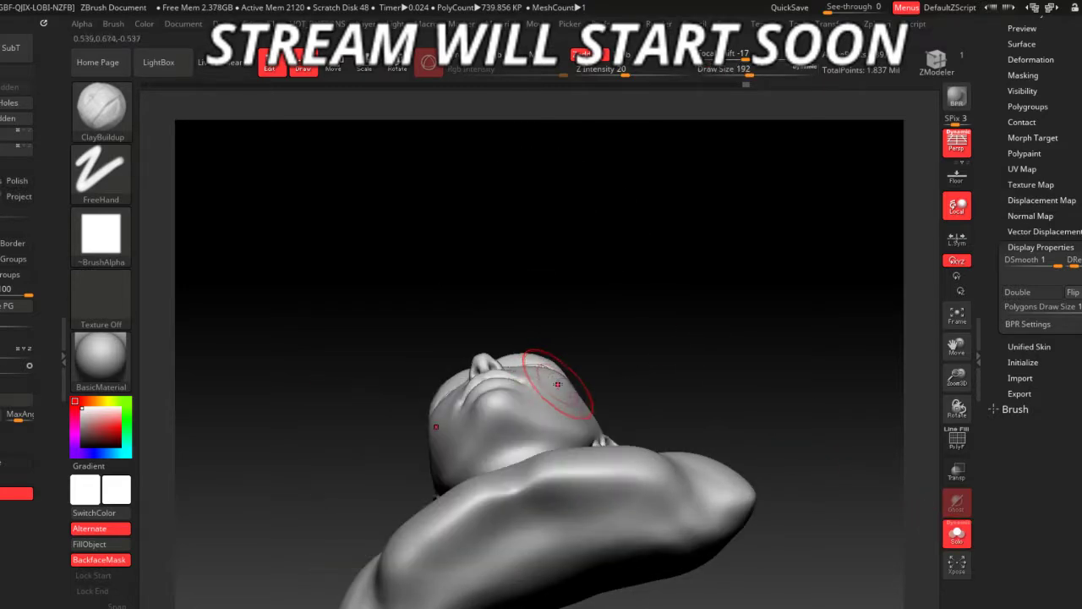
pyautogui.press('b')
pyautogui.press('m')
pyautogui.press('v')
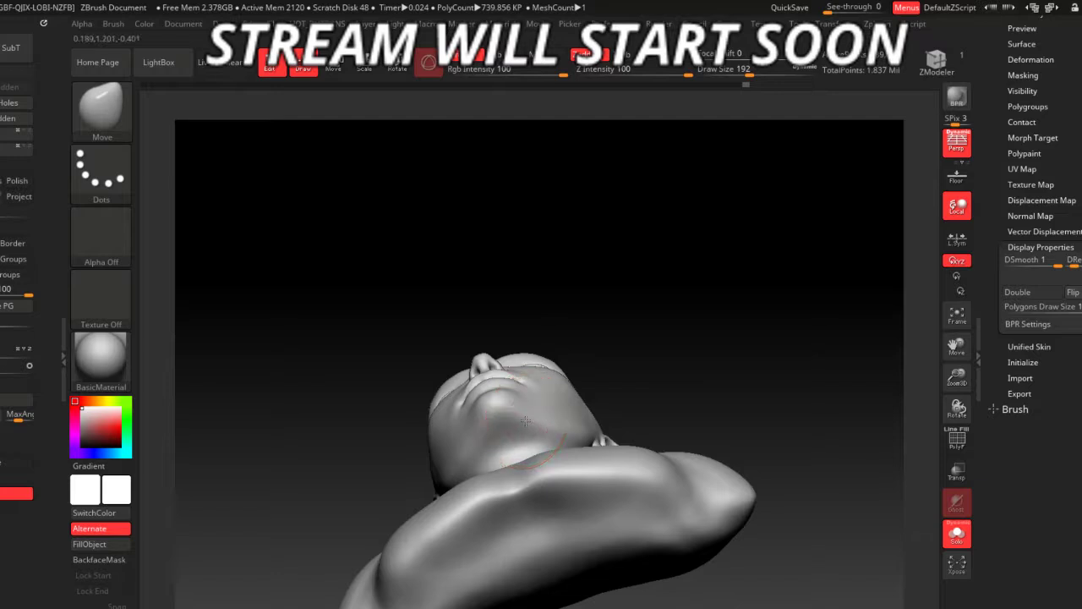
pyautogui.moveTo(628, 345); pyautogui.dragTo(643, 426)
pyautogui.click(956, 532)
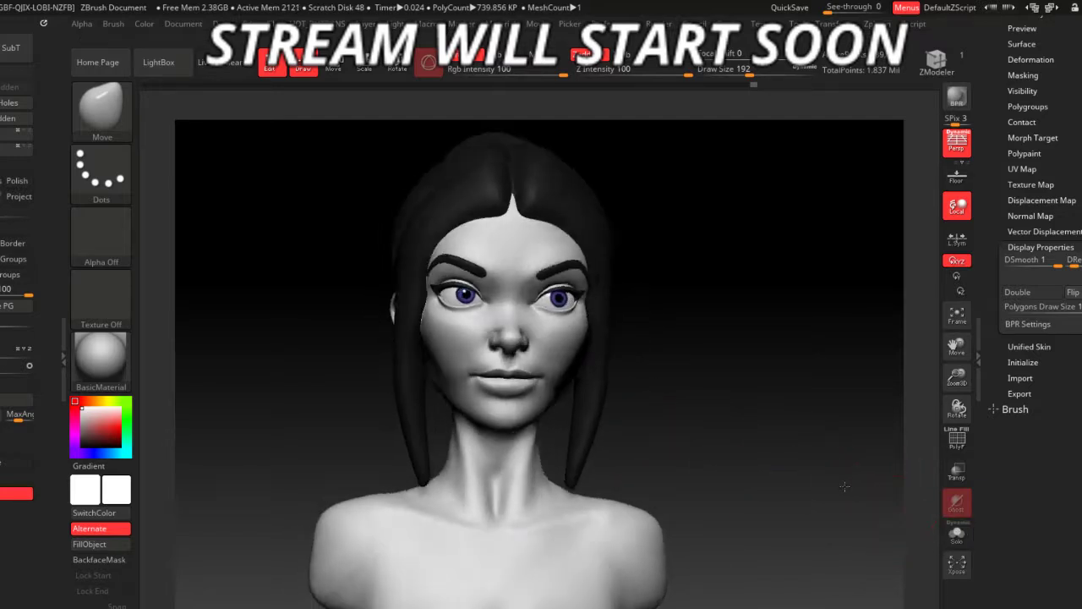
# - Frame the bust, select ClayBuildup, and Shift-smooth the right cheek
pyautogui.moveTo(841, 488)
pyautogui.mouseDown()
pyautogui.moveTo(730, 362)
pyautogui.moveTo(434, 322)
pyautogui.mouseUp()
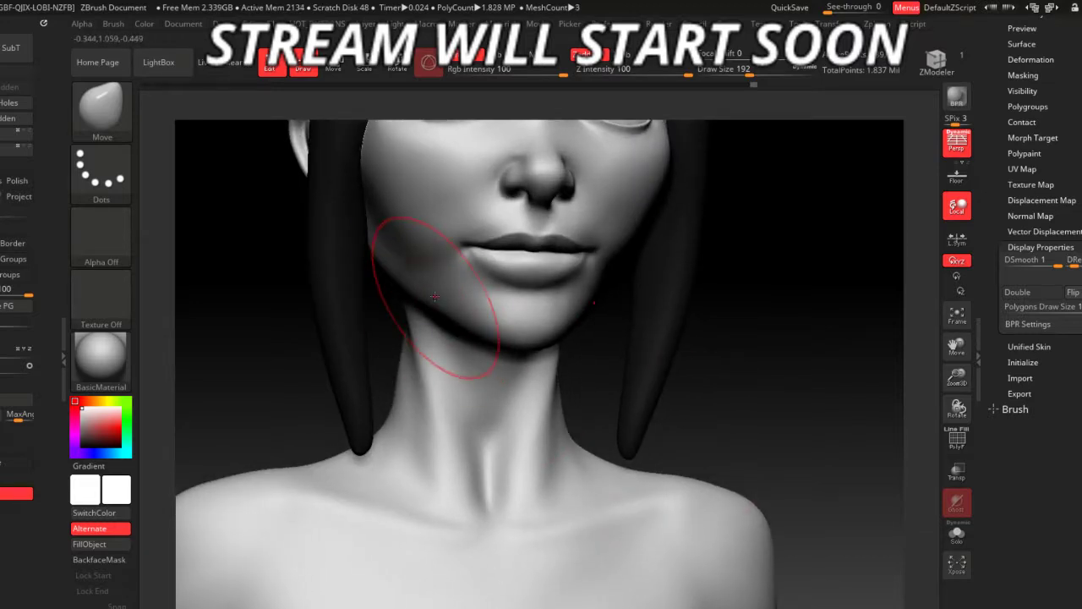
pyautogui.press('shift')
pyautogui.press('space')
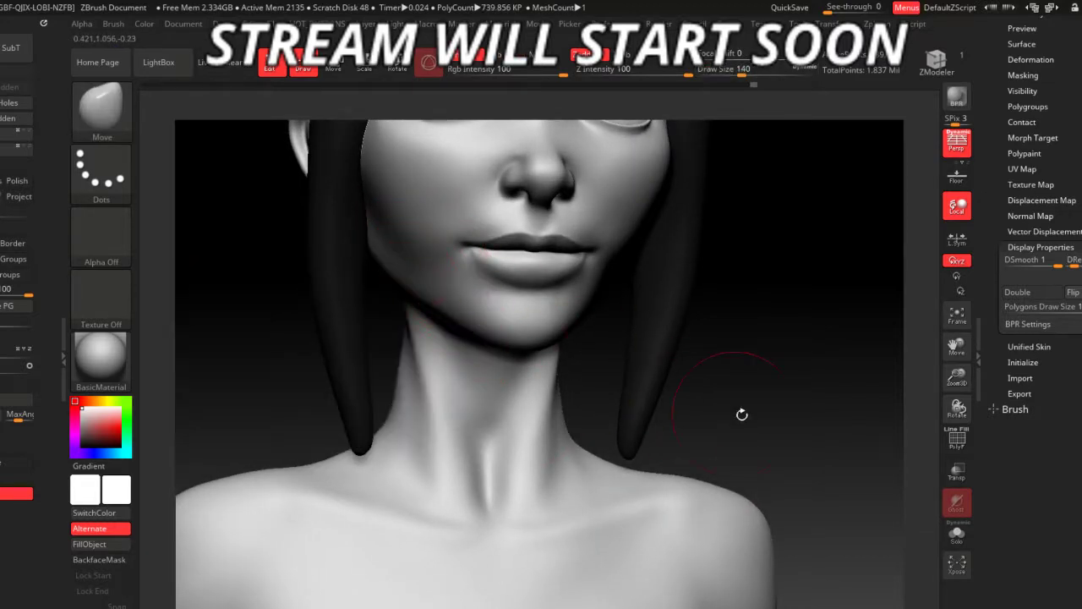
pyautogui.moveTo(741, 415)
pyautogui.mouseDown()
pyautogui.moveTo(720, 428)
pyautogui.moveTo(681, 418)
pyautogui.mouseUp()
pyautogui.press('f')
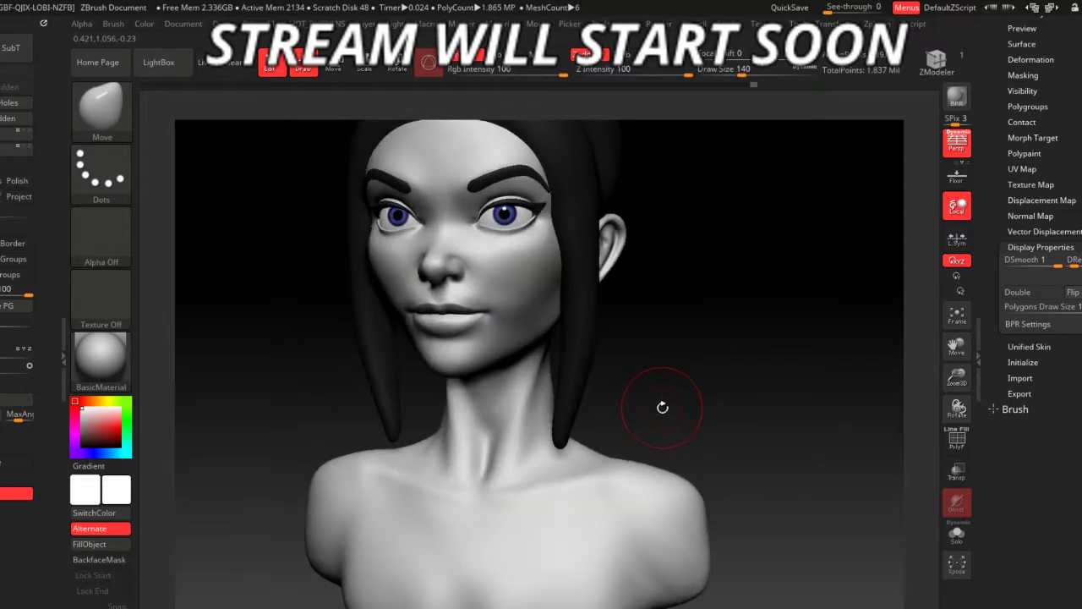
pyautogui.press('b')
pyautogui.press('c')
pyautogui.press('b')
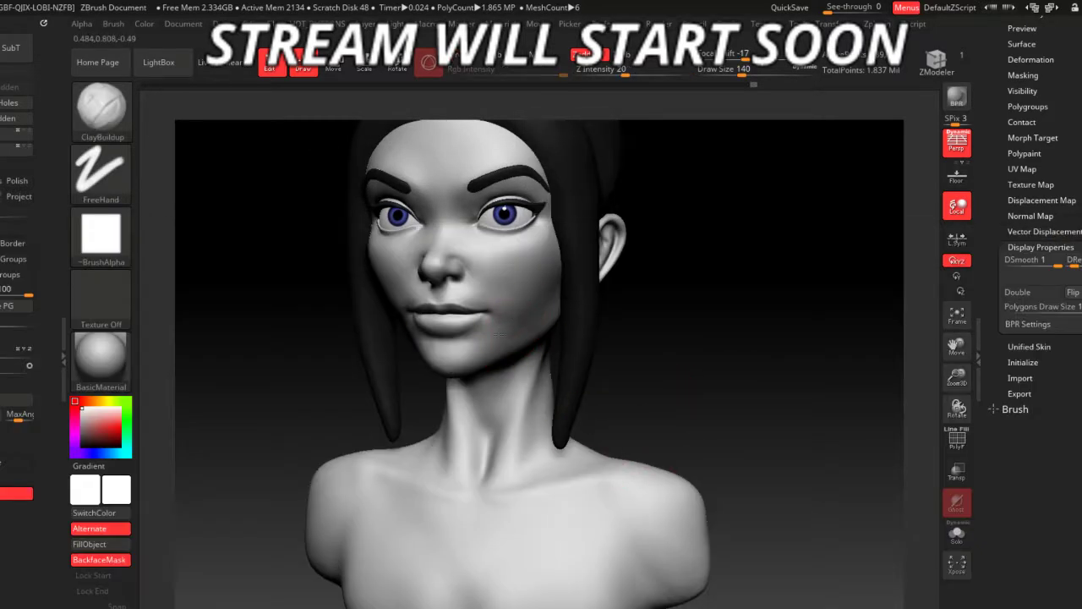
pyautogui.keyDown('shift'); pyautogui.moveTo(528, 275); pyautogui.dragTo(517, 296); pyautogui.keyUp('shift')
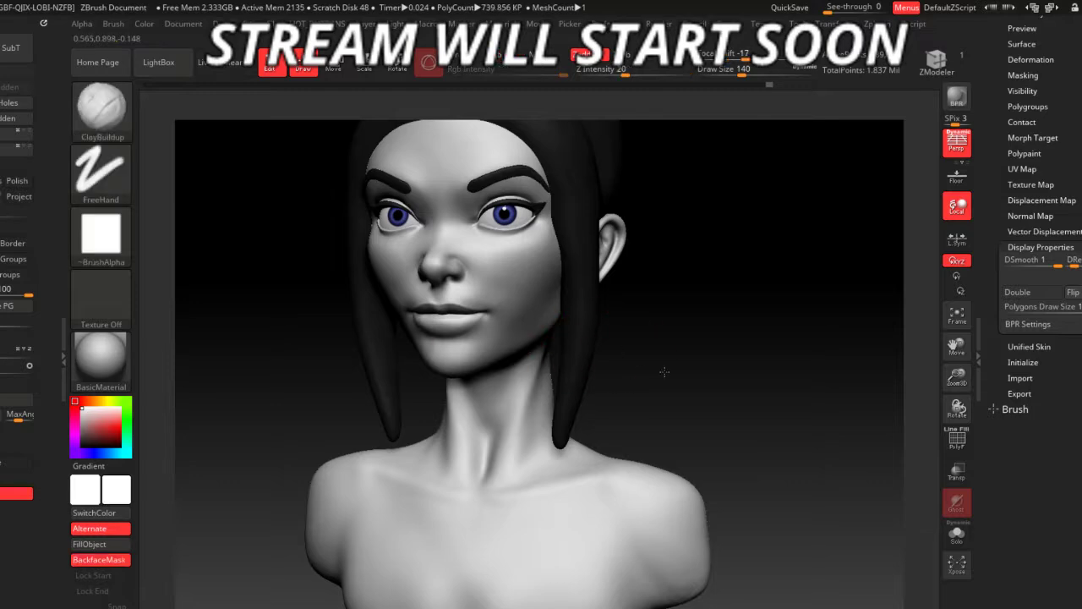
pyautogui.moveTo(609, 359)
pyautogui.mouseDown()
pyautogui.moveTo(653, 357)
pyautogui.moveTo(450, 289)
pyautogui.moveTo(633, 445)
pyautogui.moveTo(620, 449)
pyautogui.moveTo(599, 406)
pyautogui.moveTo(618, 429)
pyautogui.moveTo(607, 433)
pyautogui.mouseUp()
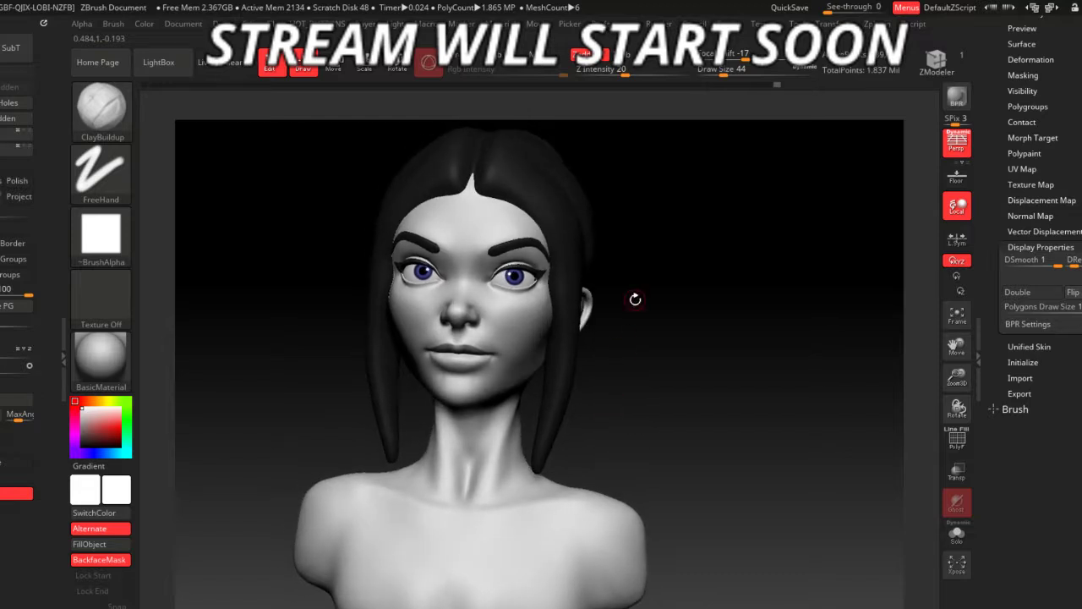
pyautogui.moveTo(642, 274); pyautogui.dragTo(650, 273)
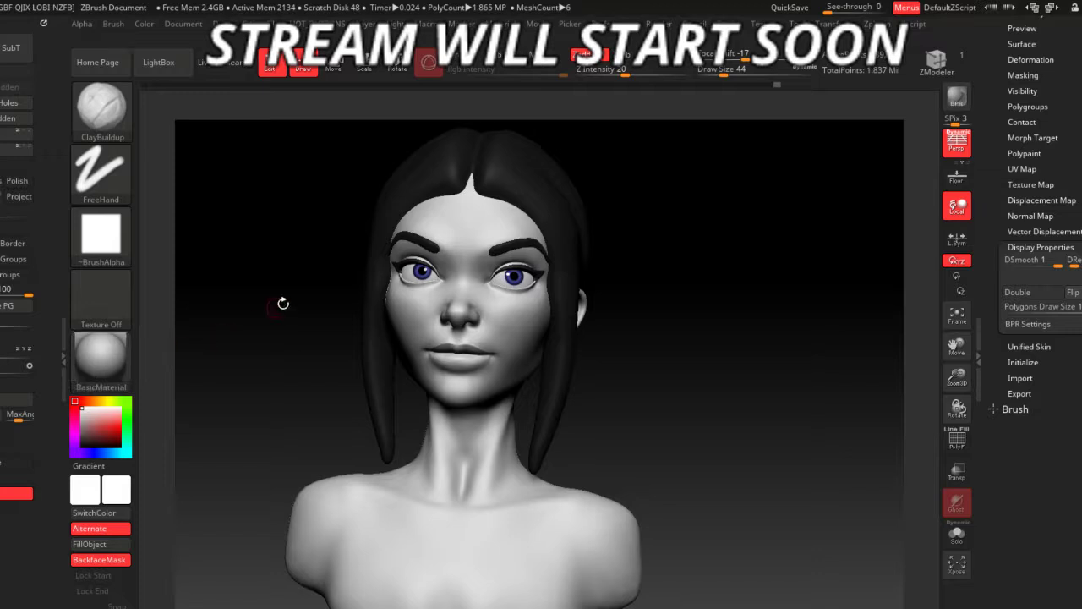
pyautogui.moveTo(282, 302)
pyautogui.mouseDown()
pyautogui.moveTo(296, 280)
pyautogui.moveTo(330, 292)
pyautogui.mouseUp()
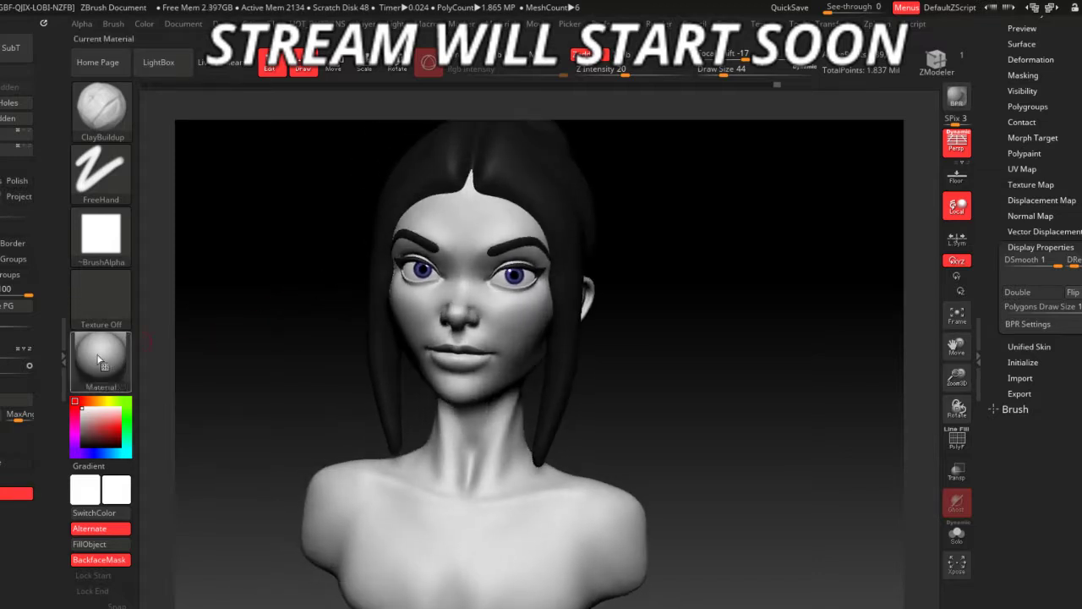
pyautogui.click(100, 359)
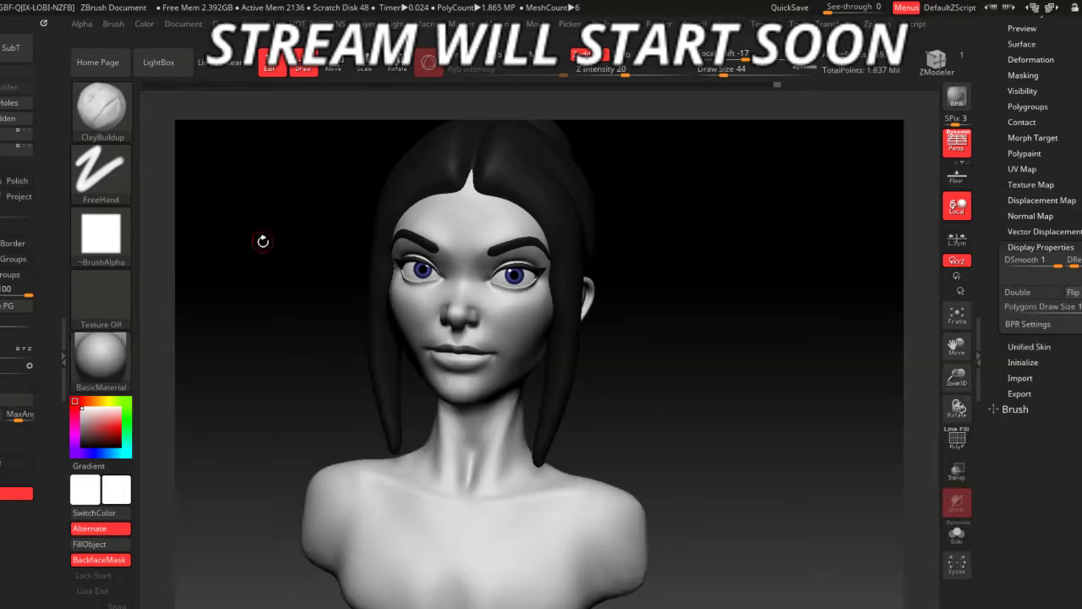
pyautogui.moveTo(261, 239)
pyautogui.mouseDown()
pyautogui.moveTo(287, 228)
pyautogui.moveTo(270, 231)
pyautogui.moveTo(266, 285)
pyautogui.mouseUp()
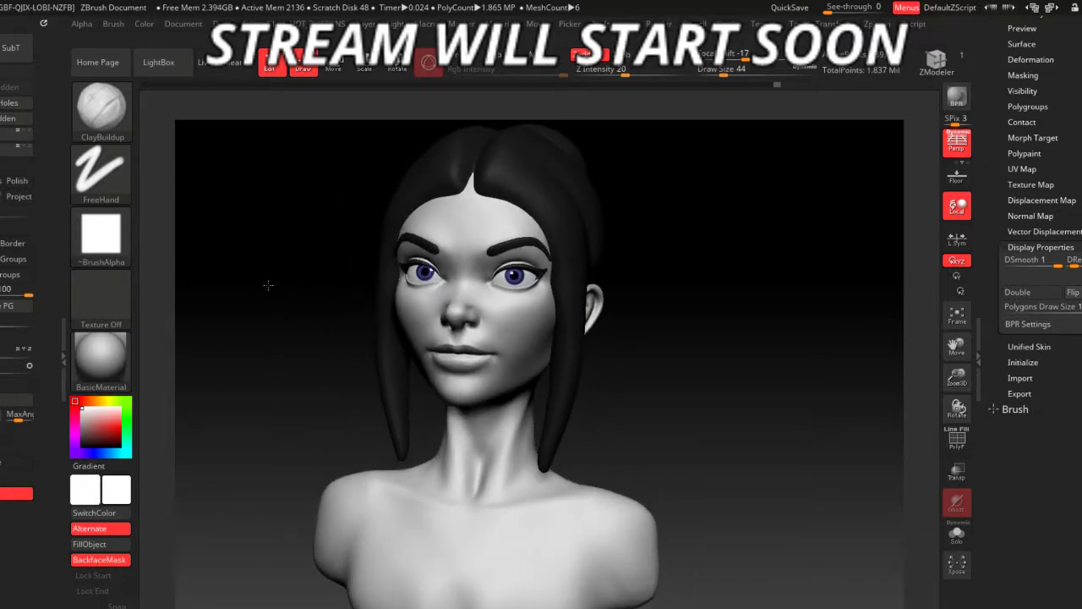
# - Apply SkinShade4 from the Material Quick Pick row in place of BasicMaterial
pyautogui.click(111, 375)
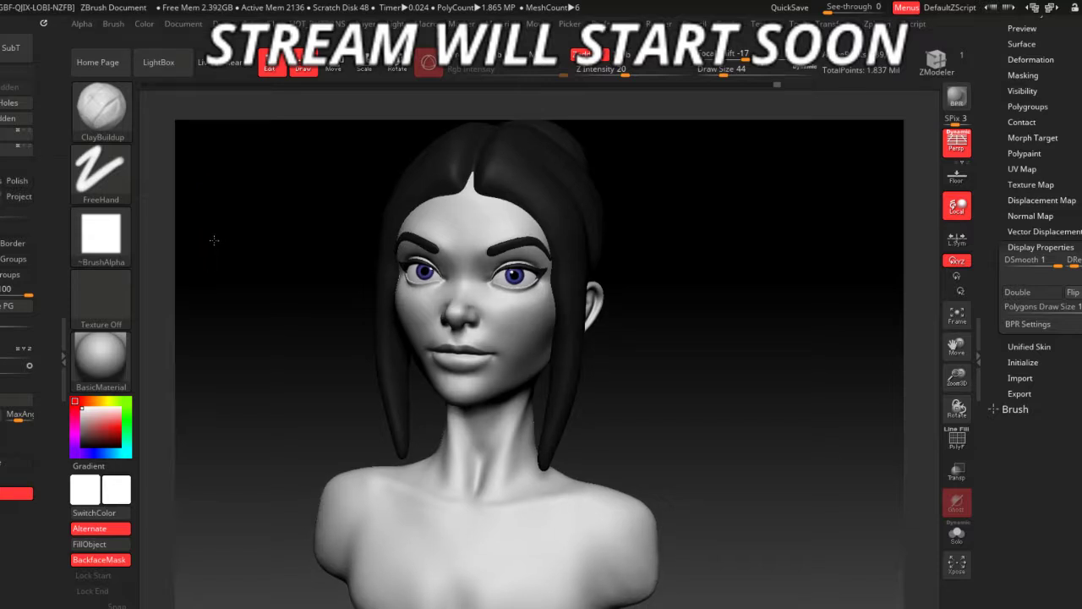
pyautogui.moveTo(213, 241); pyautogui.dragTo(268, 251)
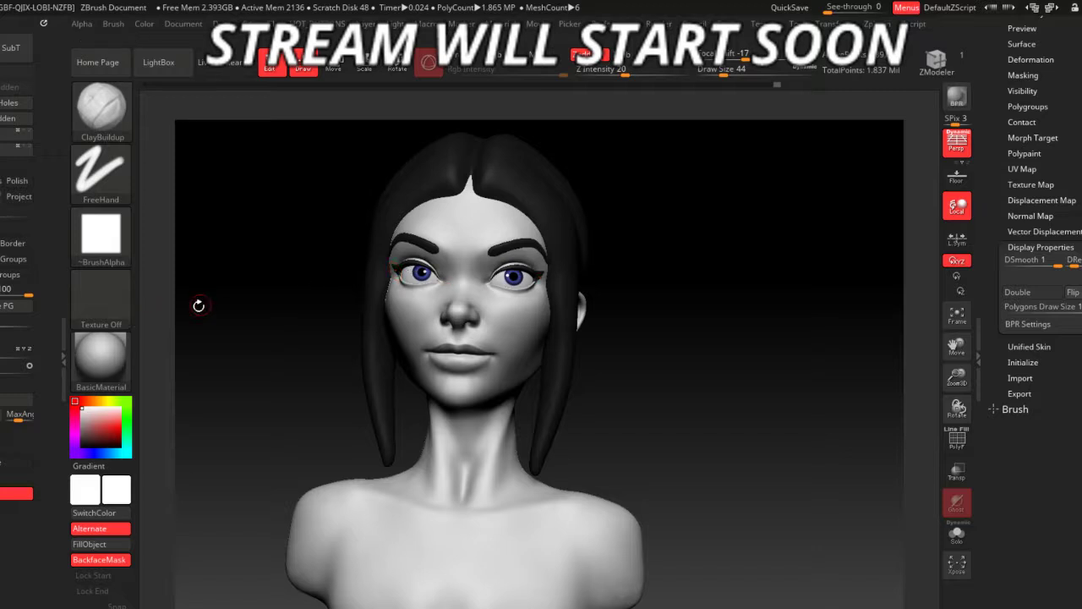
pyautogui.click(102, 358)
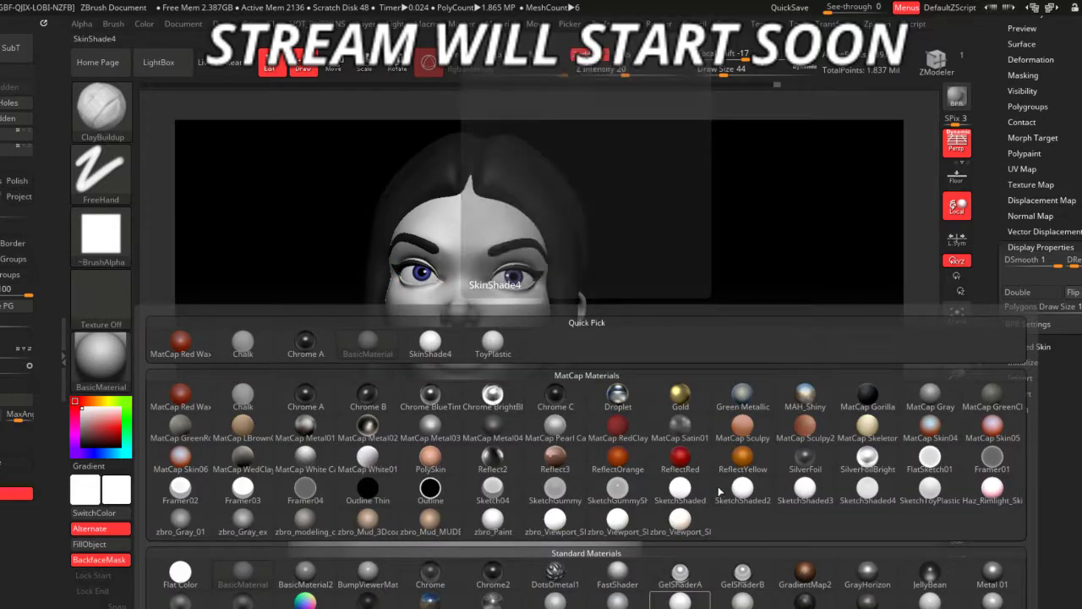
pyautogui.click(430, 340)
pyautogui.moveTo(705, 470)
pyautogui.mouseDown()
pyautogui.moveTo(694, 435)
pyautogui.moveTo(703, 421)
pyautogui.mouseUp()
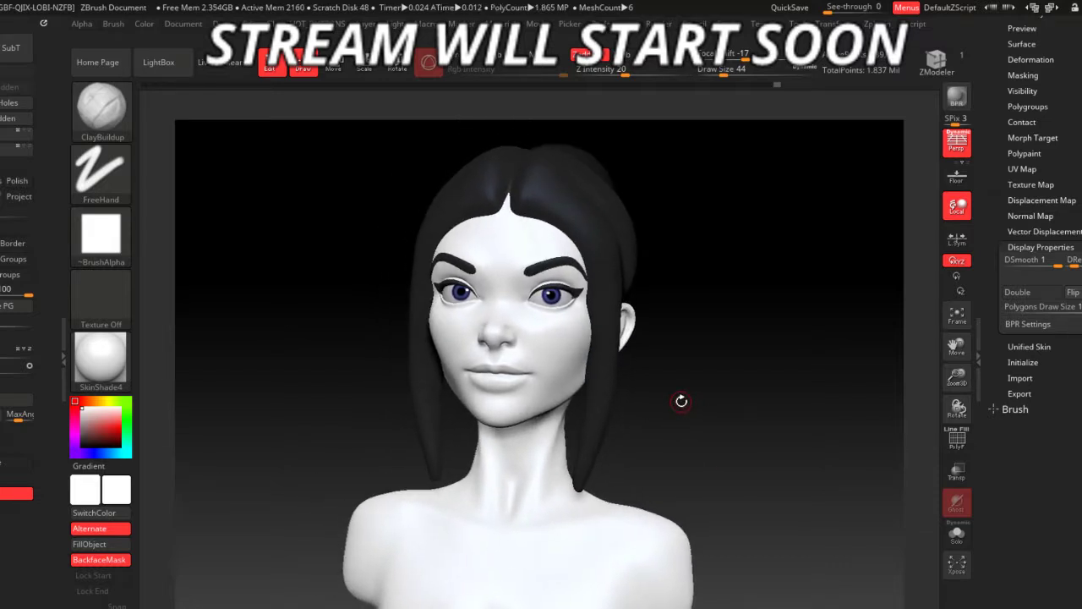
# - Make baseMeshHead the current subtool and raise SPix from 3 to 7
pyautogui.keyDown('alt'); pyautogui.click(505, 391); pyautogui.keyUp('alt')
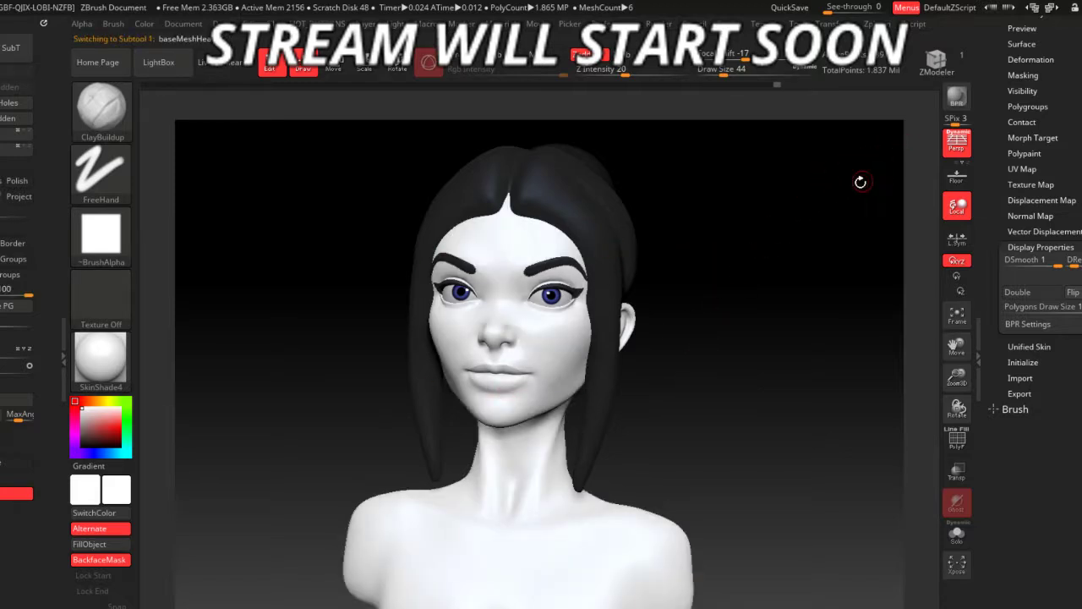
pyautogui.moveTo(817, 201); pyautogui.dragTo(809, 204)
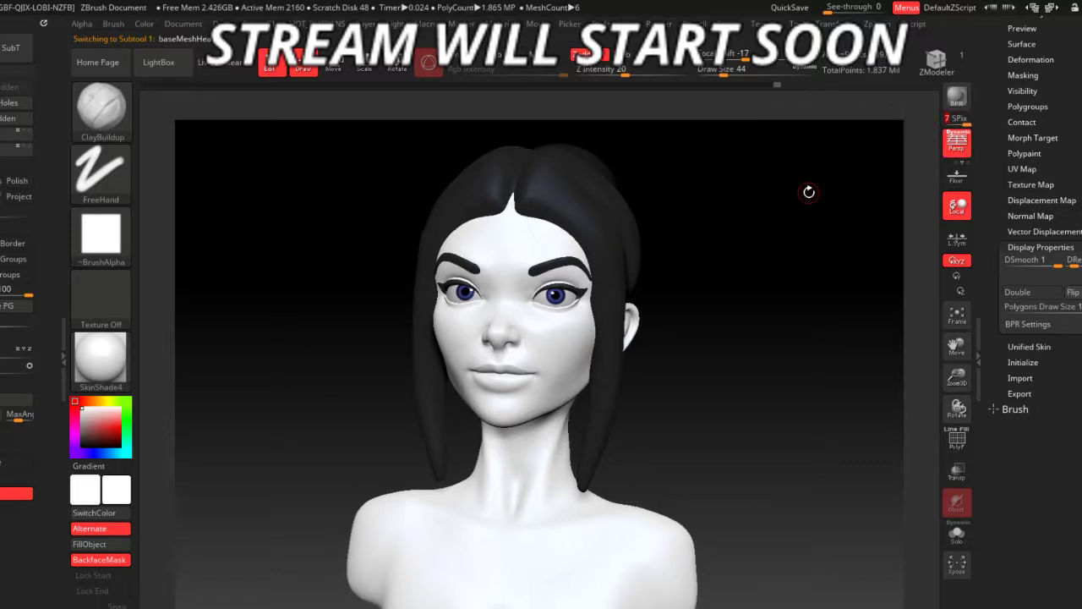
pyautogui.moveTo(808, 193); pyautogui.dragTo(809, 191)
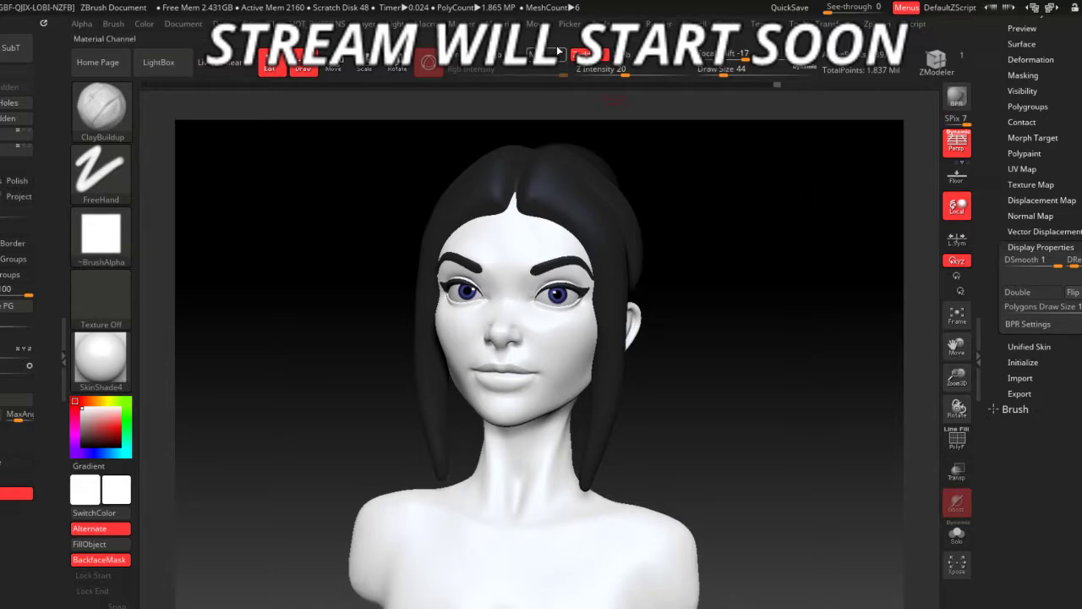
# - Browse the Render menu's Render Booleans and External Renderer options
pyautogui.click(659, 24)
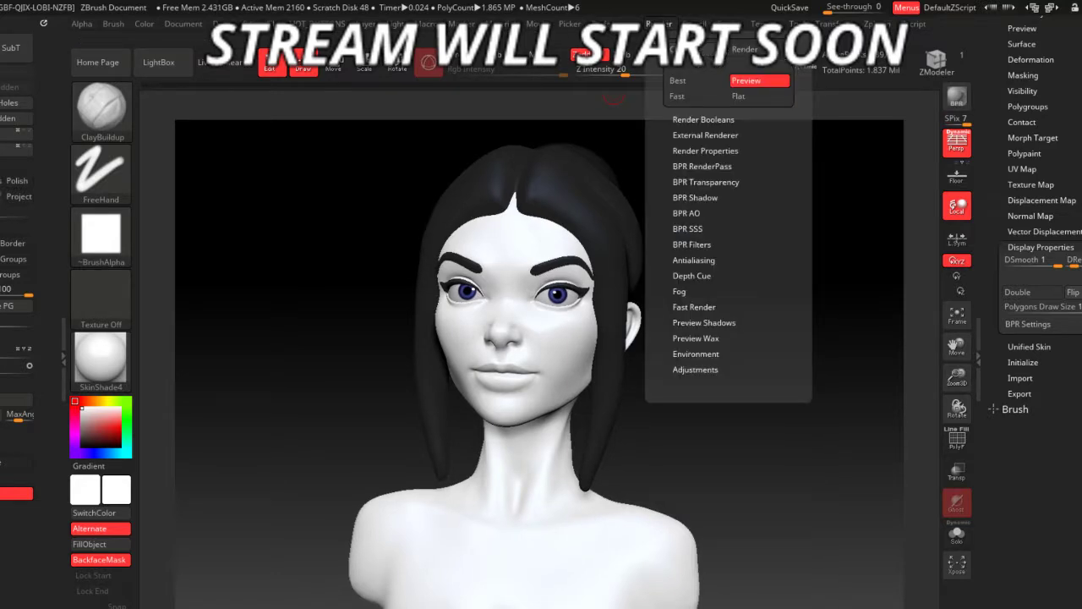
pyautogui.click(677, 121)
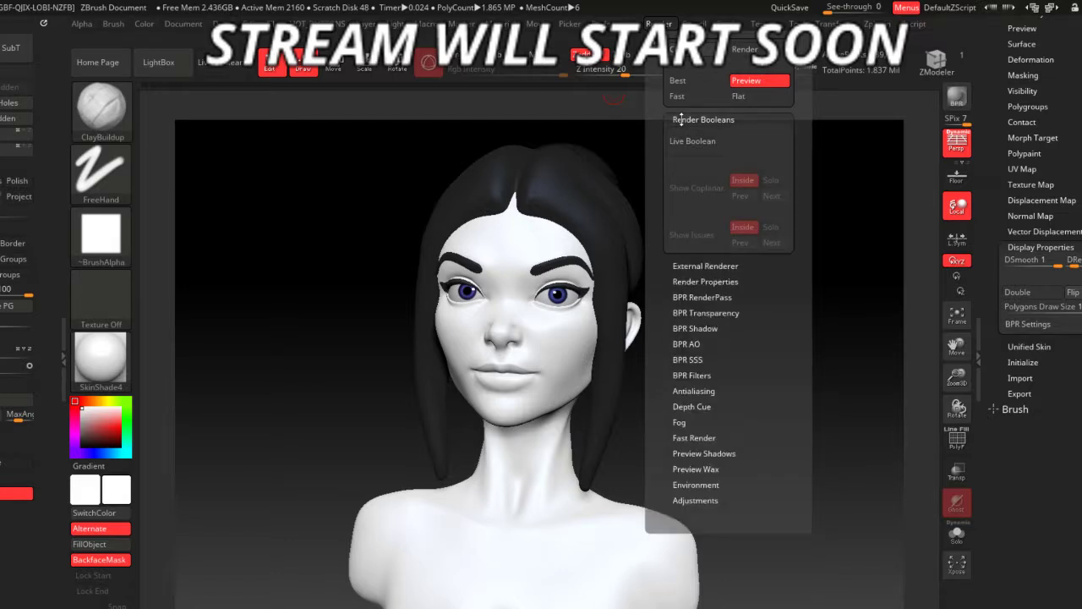
pyautogui.click(679, 119)
pyautogui.click(680, 117)
pyautogui.click(680, 118)
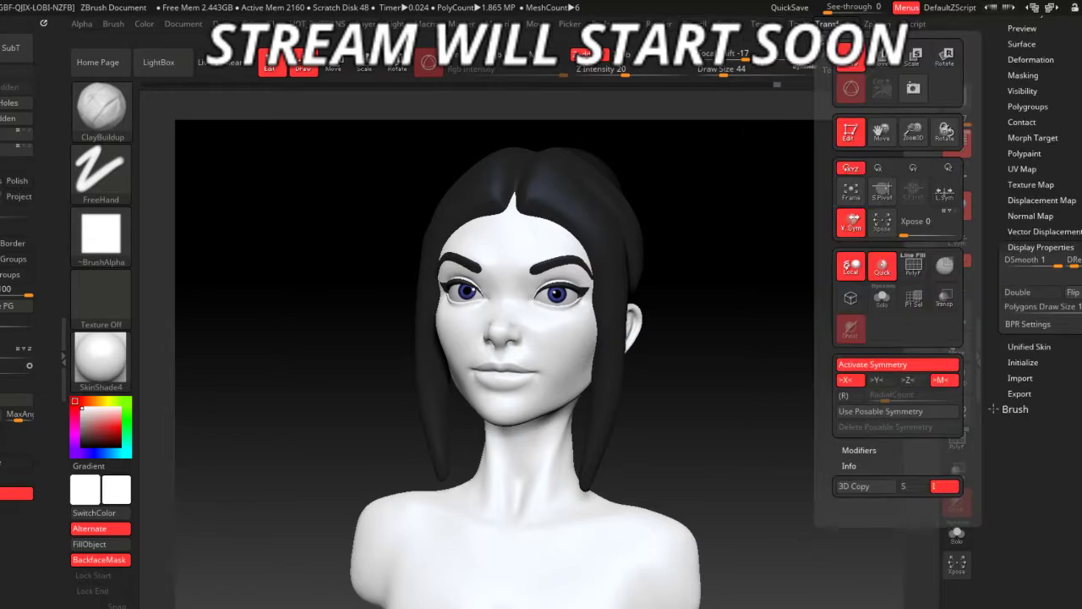
pyautogui.click(658, 23)
pyautogui.click(684, 134)
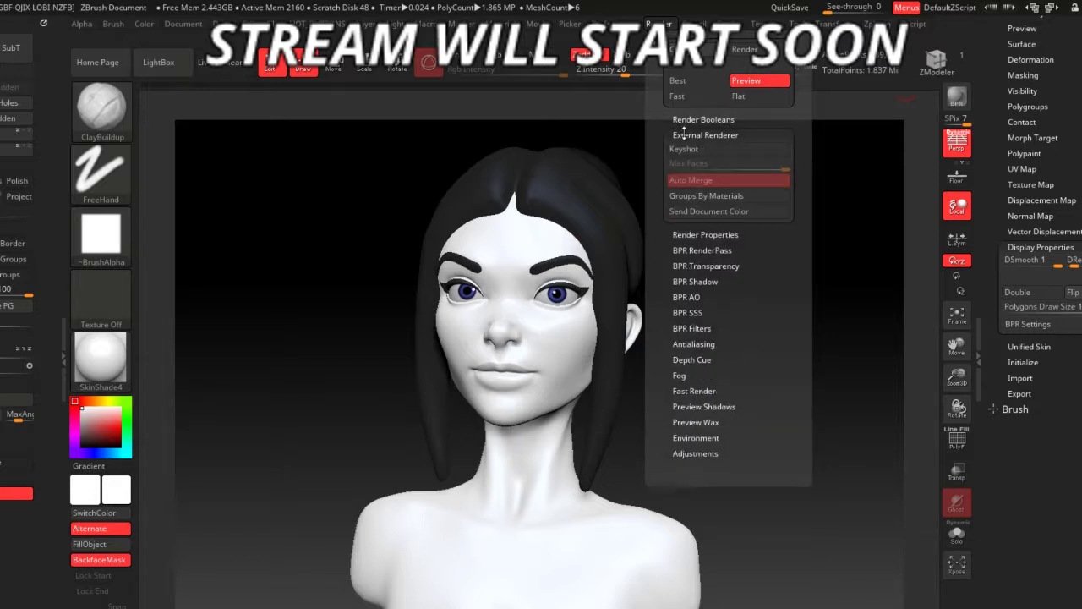
pyautogui.click(683, 134)
# - Review Render Properties, BPR Shadow rays, BPR Transparency and BPR RenderPass settings, then close the menu
pyautogui.click(684, 150)
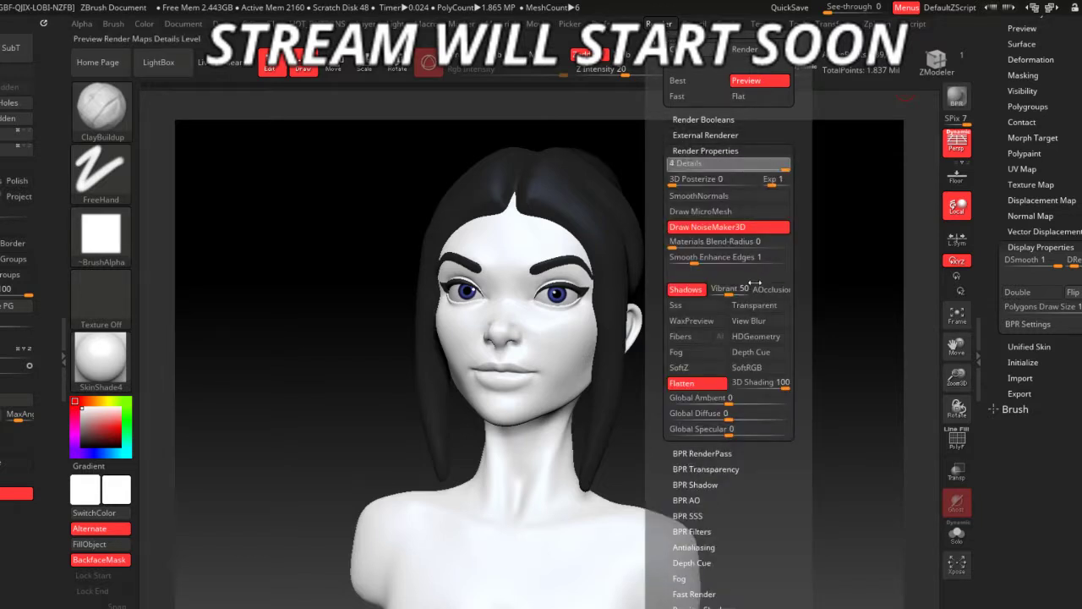
pyautogui.click(727, 151)
pyautogui.click(710, 182)
pyautogui.click(697, 197)
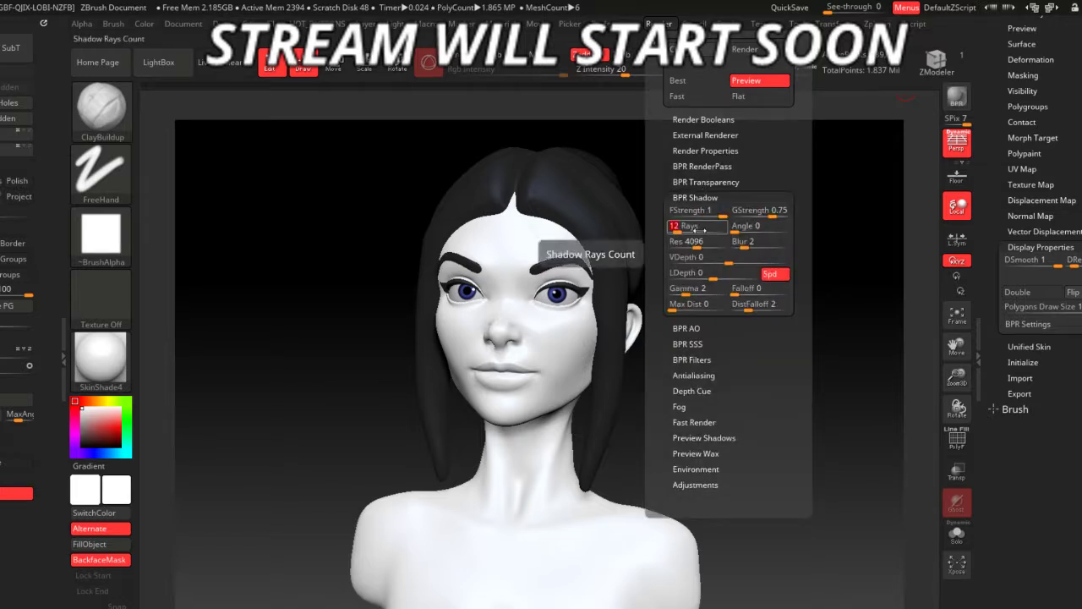
pyautogui.click(728, 182)
pyautogui.click(730, 166)
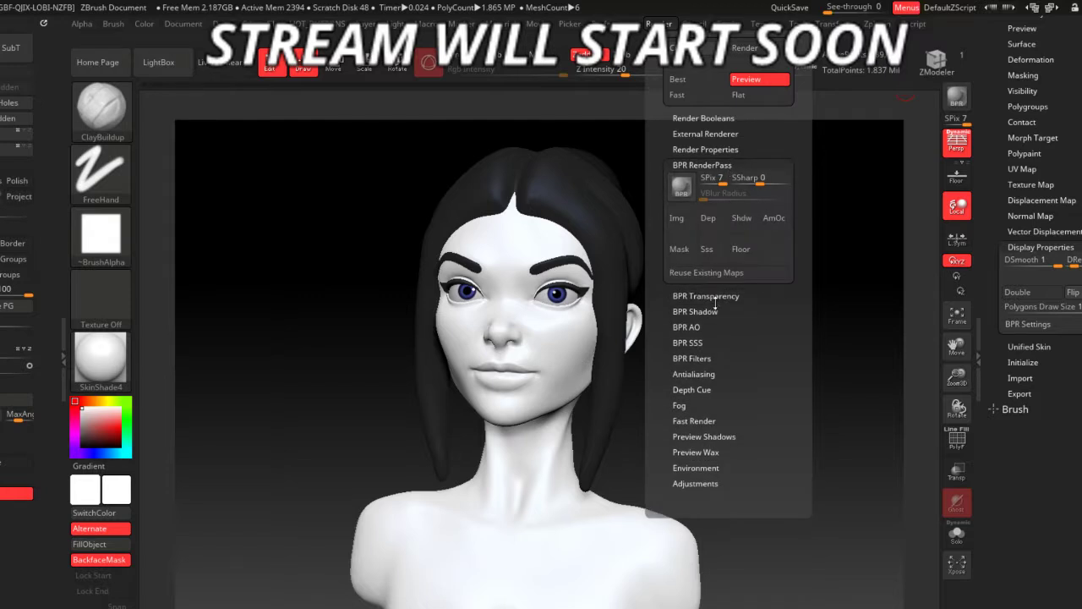
pyautogui.click(715, 149)
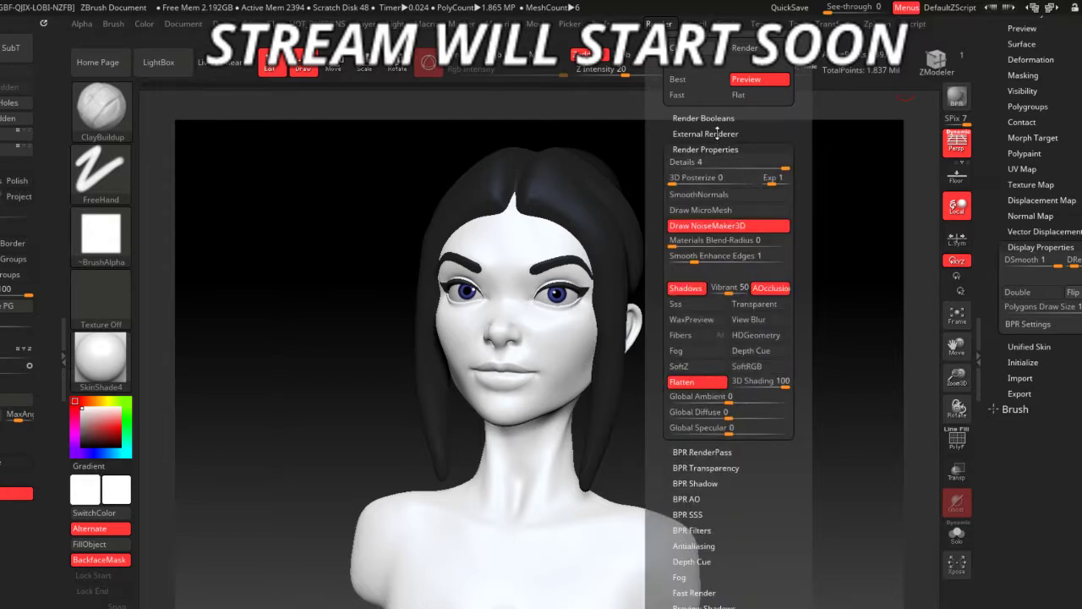
pyautogui.click(714, 133)
pyautogui.click(714, 119)
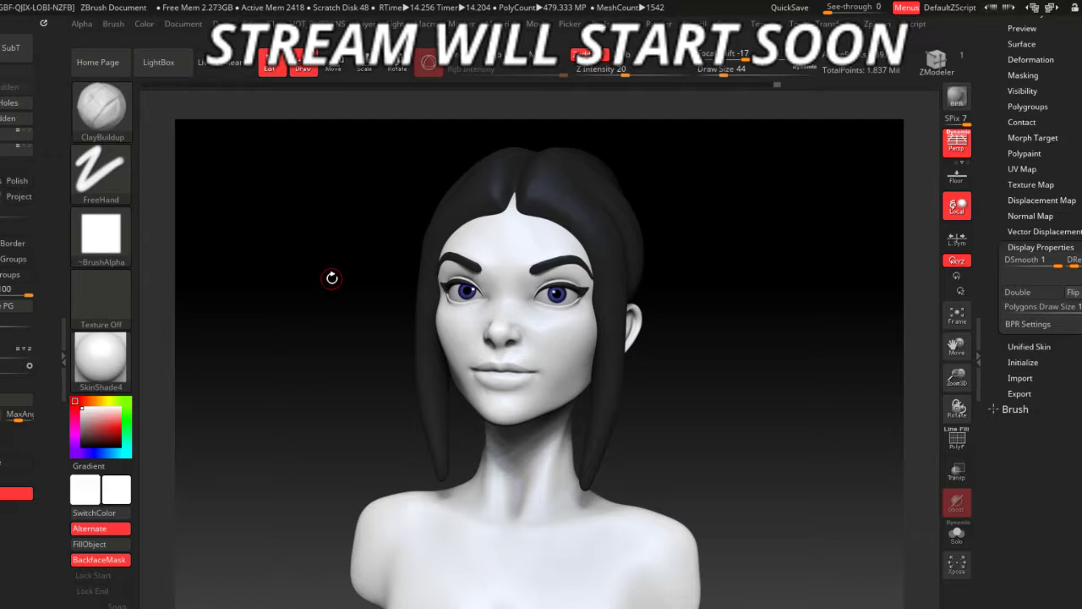
# - Select the Extract2 hair mesh and pull its edge over the brow with the Move brush
pyautogui.moveTo(332, 277)
pyautogui.mouseDown()
pyautogui.moveTo(323, 186)
pyautogui.moveTo(300, 184)
pyautogui.moveTo(423, 217)
pyautogui.moveTo(358, 183)
pyautogui.moveTo(381, 234)
pyautogui.mouseUp()
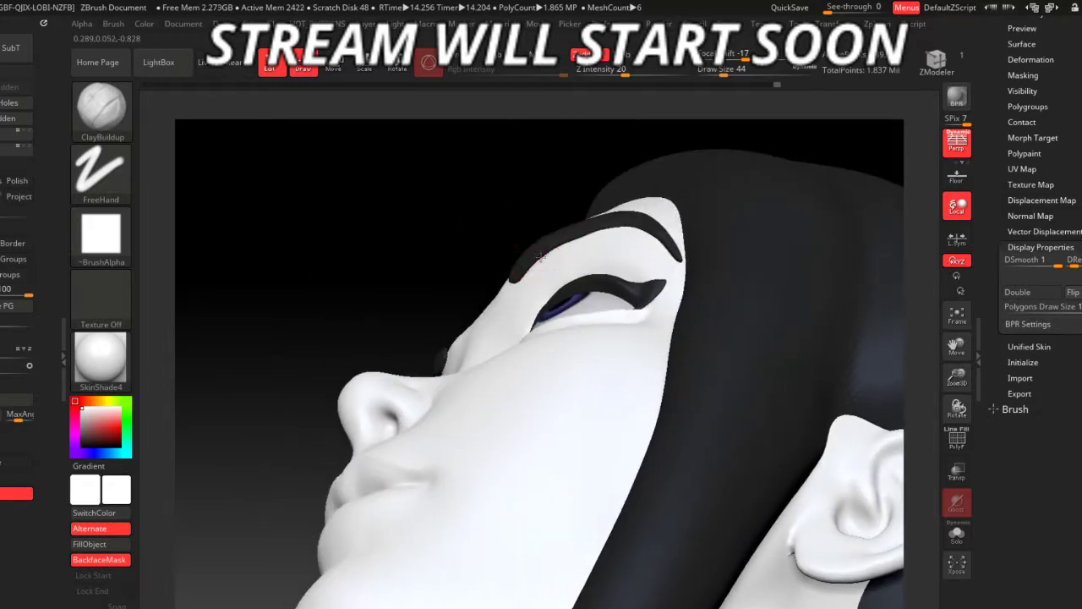
pyautogui.press('space')
pyautogui.keyDown('alt'); pyautogui.click(539, 240); pyautogui.keyUp('alt')
pyautogui.press('space')
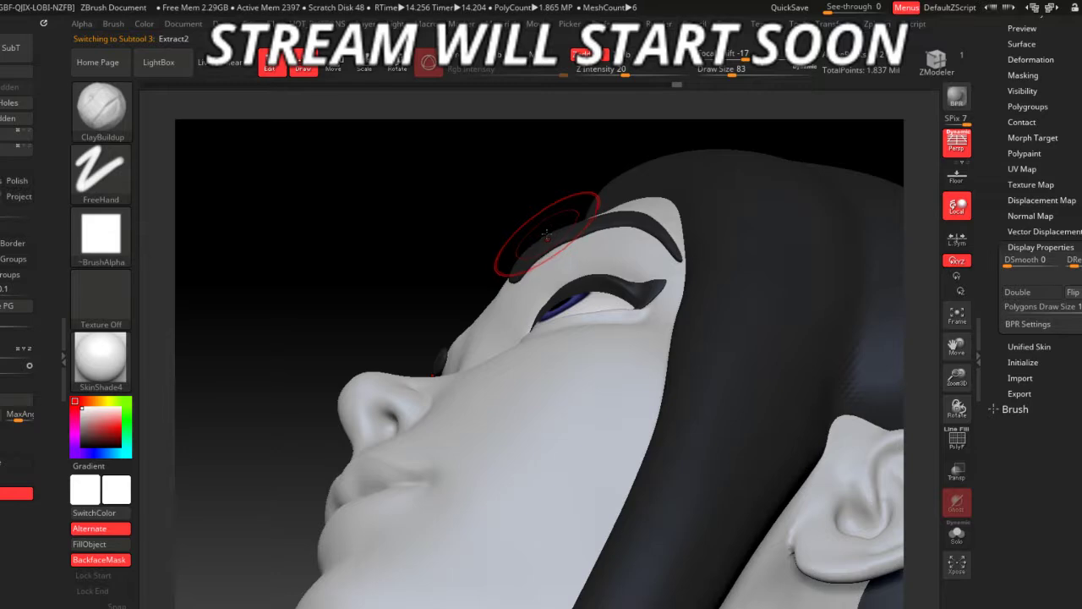
pyautogui.press('b')
pyautogui.press('m')
pyautogui.press('v')
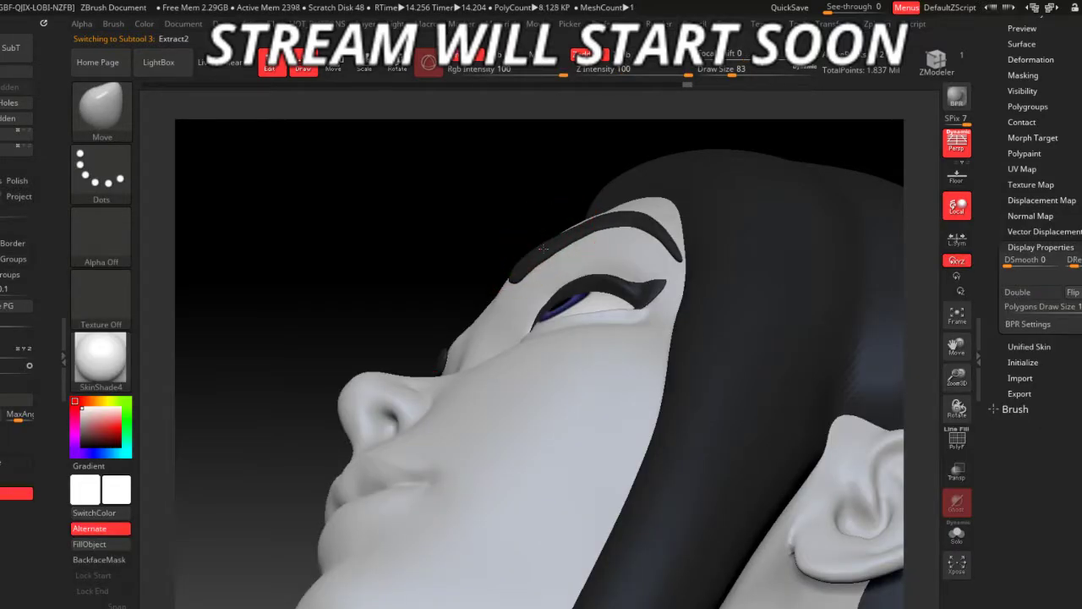
pyautogui.moveTo(545, 249); pyautogui.dragTo(534, 262)
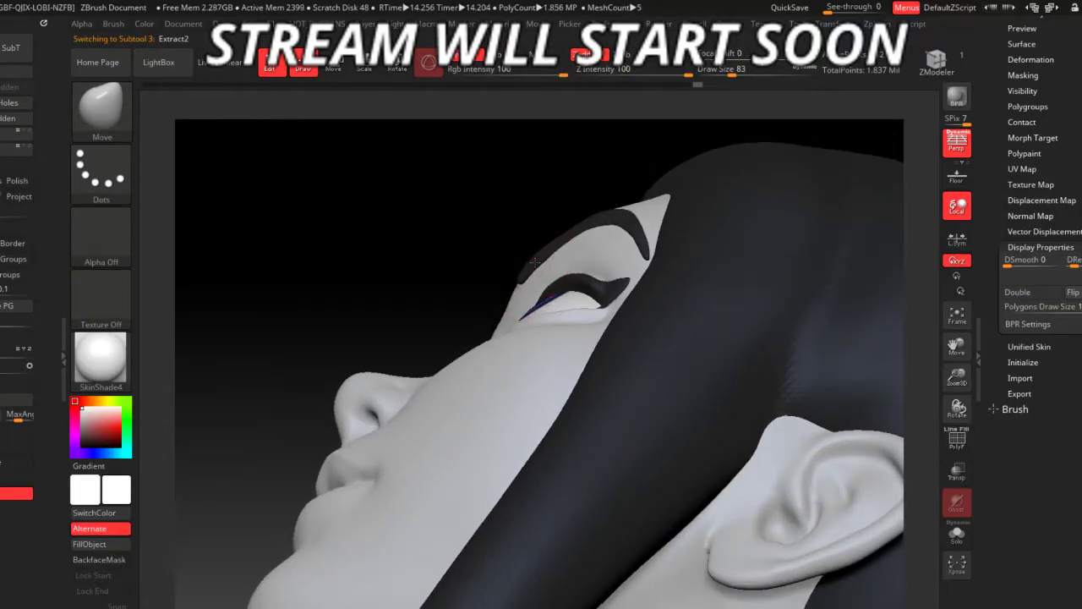
# - Set Draw Size to 37, then 59, and orbit out to a front view of the whole bust
pyautogui.moveTo(535, 263); pyautogui.dragTo(473, 279, button='right')
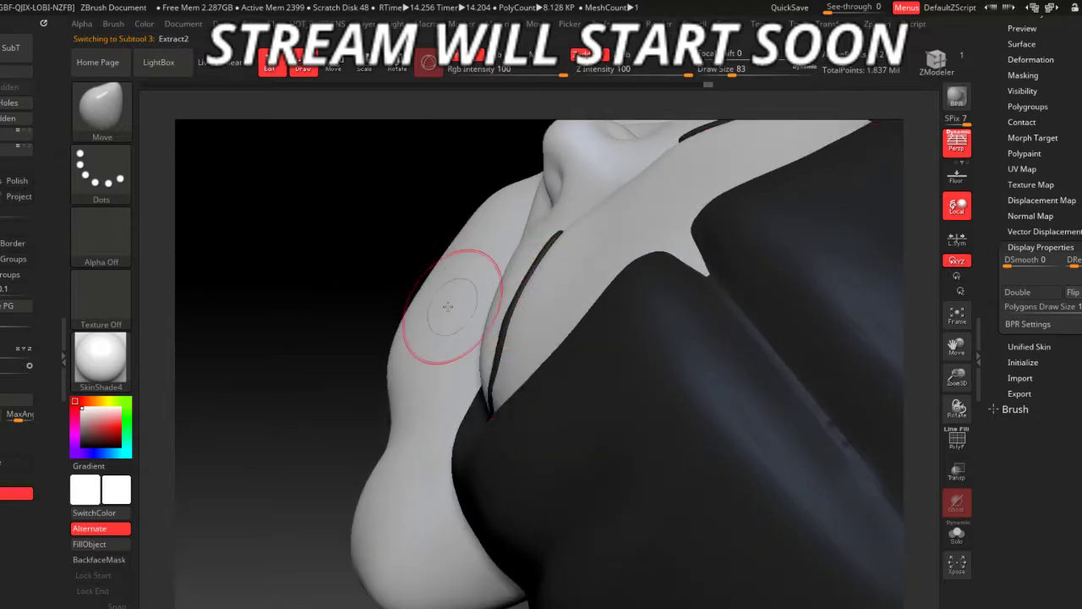
pyautogui.moveTo(321, 338)
pyautogui.mouseDown(button='right')
pyautogui.moveTo(488, 169)
pyautogui.moveTo(550, 224)
pyautogui.moveTo(611, 241)
pyautogui.mouseUp(button='right')
pyautogui.press('space')
pyautogui.moveTo(537, 285); pyautogui.dragTo(531, 285)
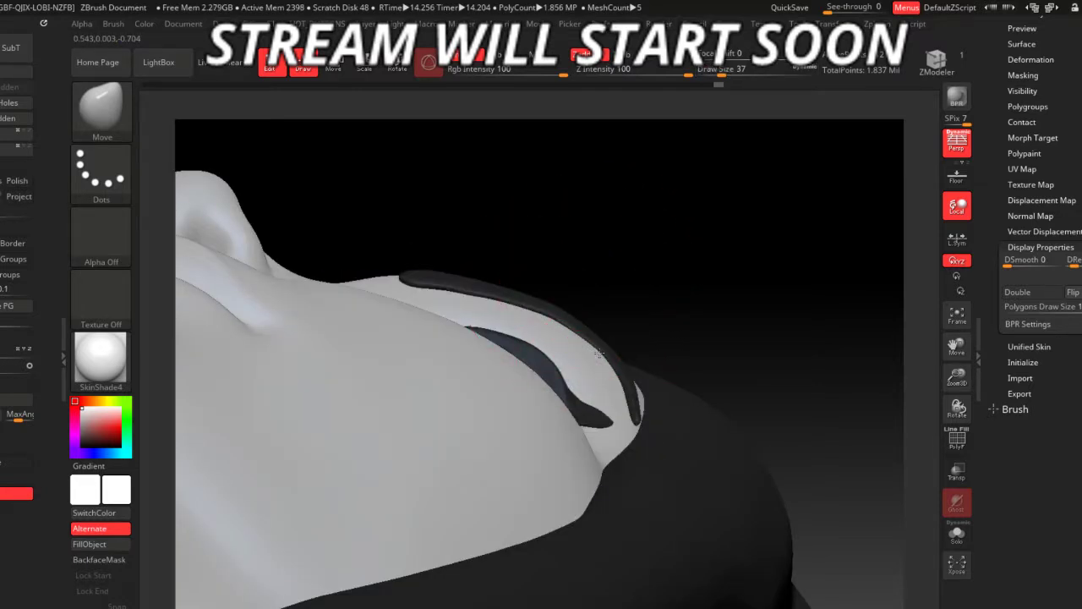
pyautogui.moveTo(589, 346)
pyautogui.mouseDown(button='right')
pyautogui.moveTo(823, 397)
pyautogui.moveTo(549, 321)
pyautogui.mouseUp(button='right')
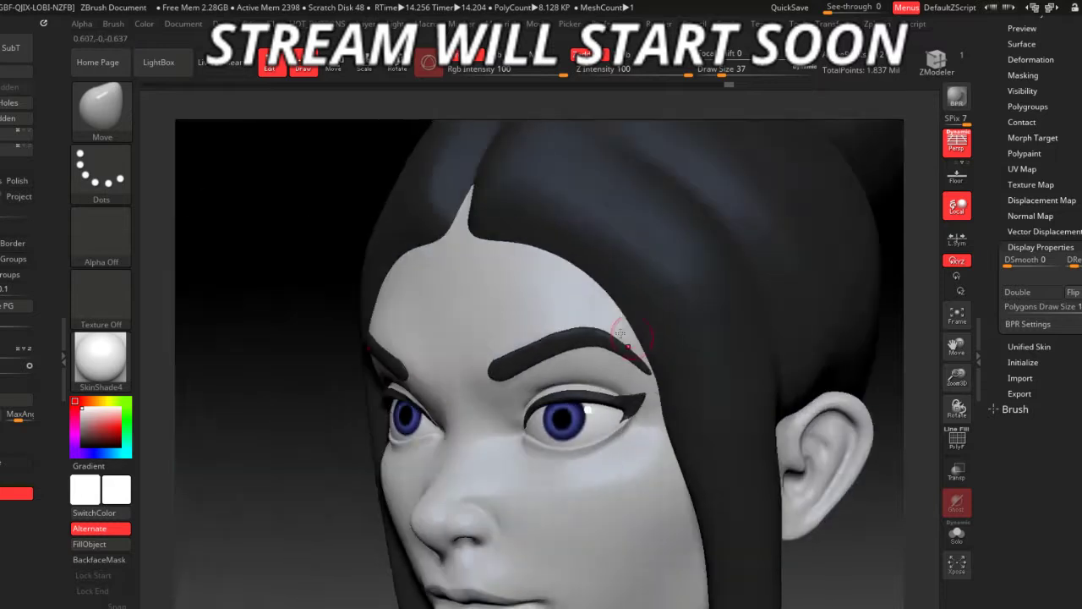
pyautogui.press('space')
pyautogui.moveTo(549, 319); pyautogui.dragTo(562, 319)
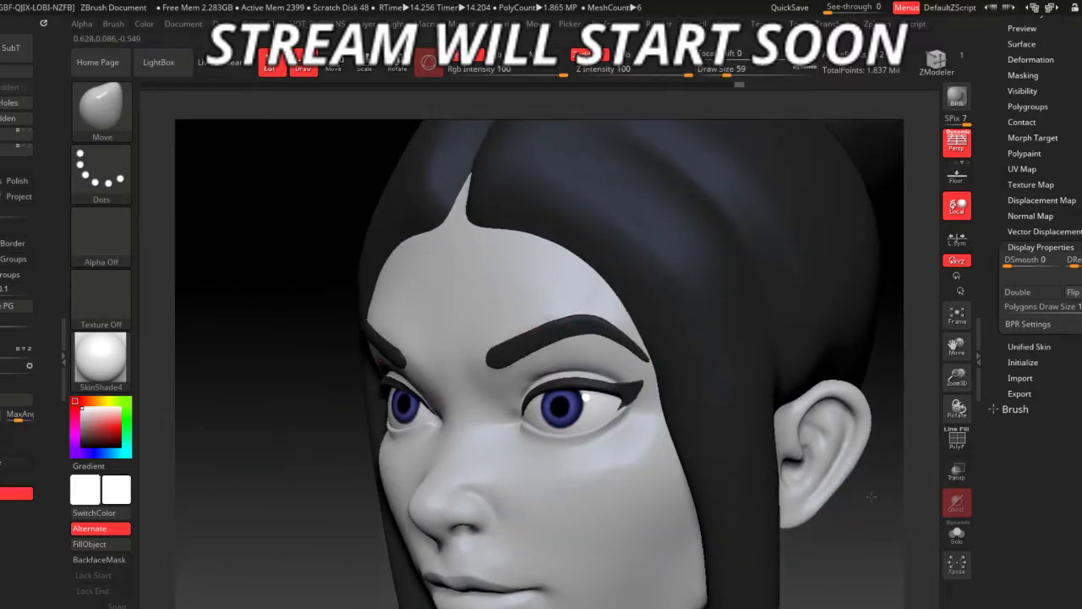
pyautogui.moveTo(562, 320); pyautogui.dragTo(741, 430, button='right')
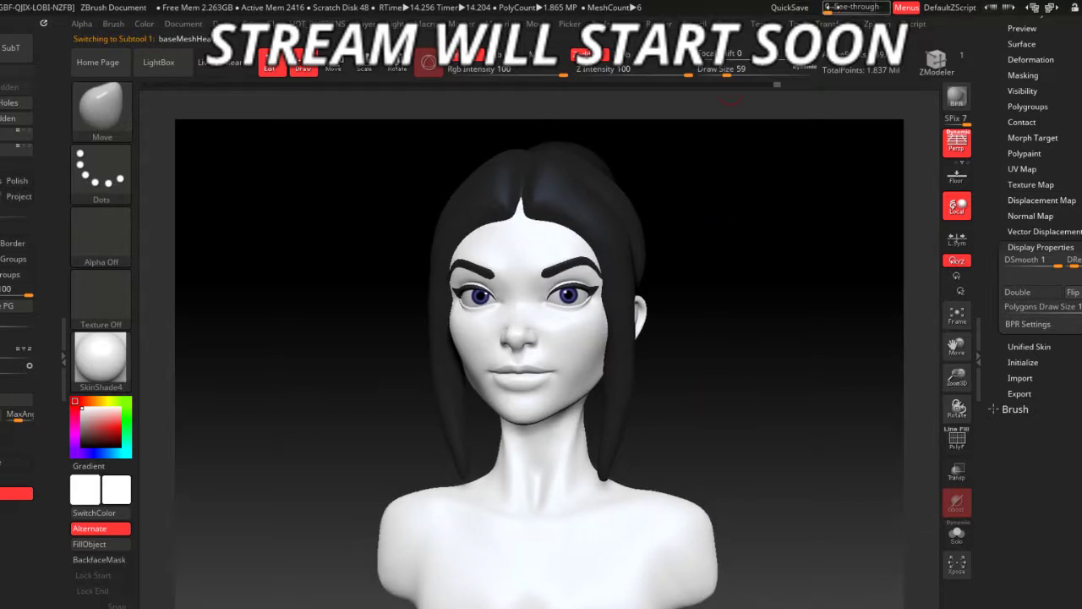
# - BPR-render the front view, copy a Lightshot capture of it, then turn the head to show the right ear
pyautogui.click(957, 97)
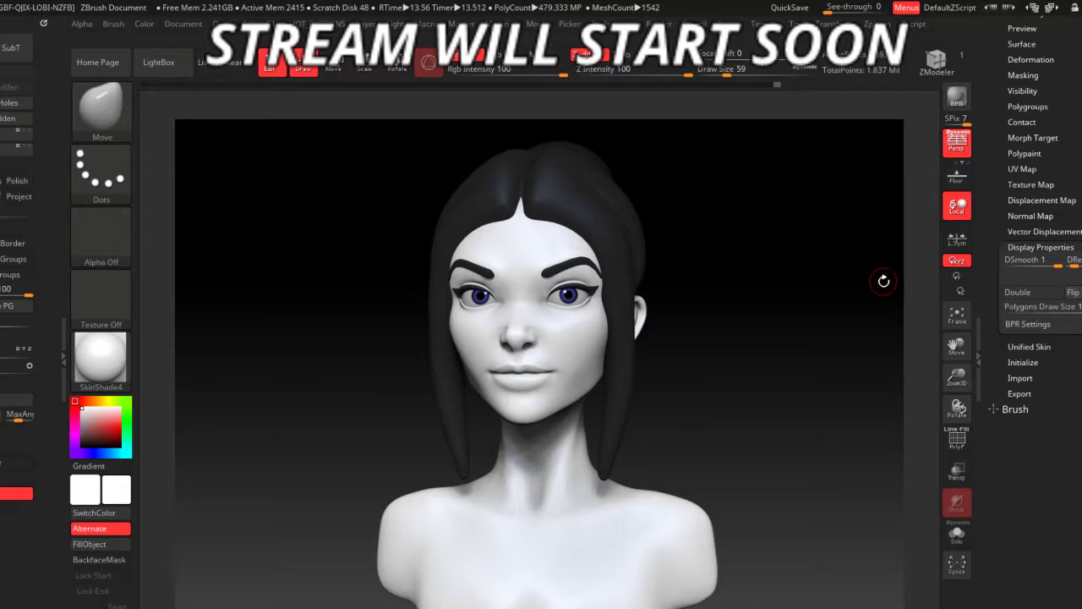
pyautogui.press('Print')
pyautogui.moveTo(341, 126); pyautogui.dragTo(760, 608)
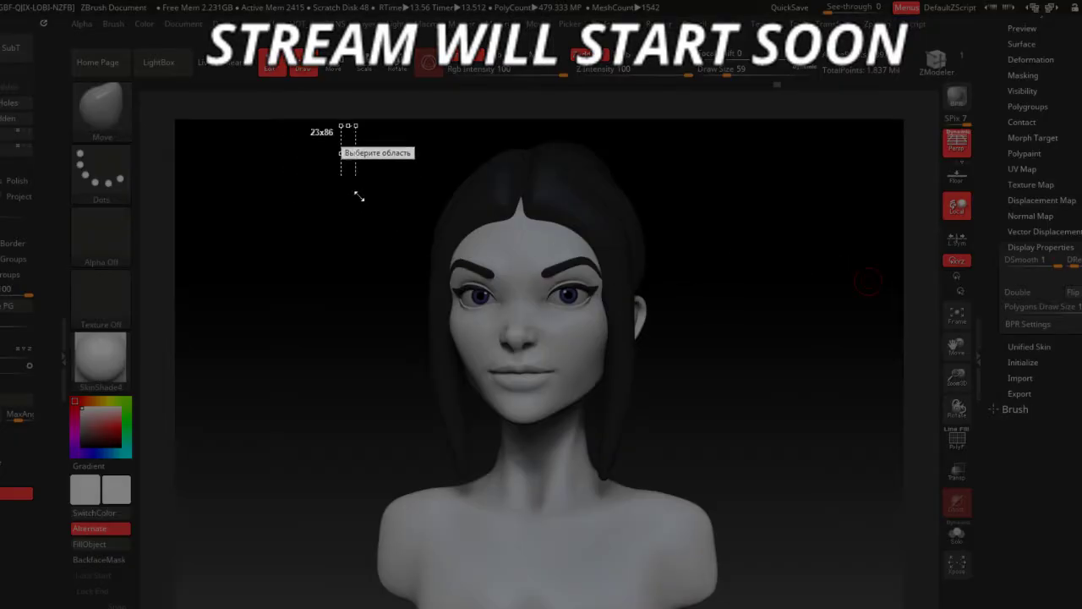
pyautogui.moveTo(756, 608); pyautogui.dragTo(755, 608)
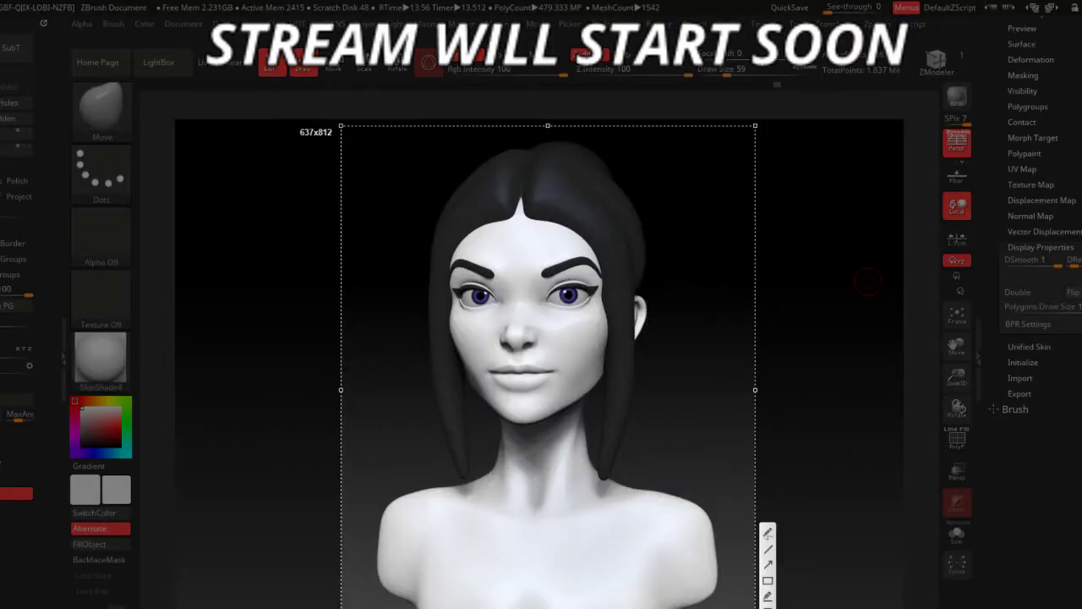
pyautogui.hotkey('ctrl', 'c')
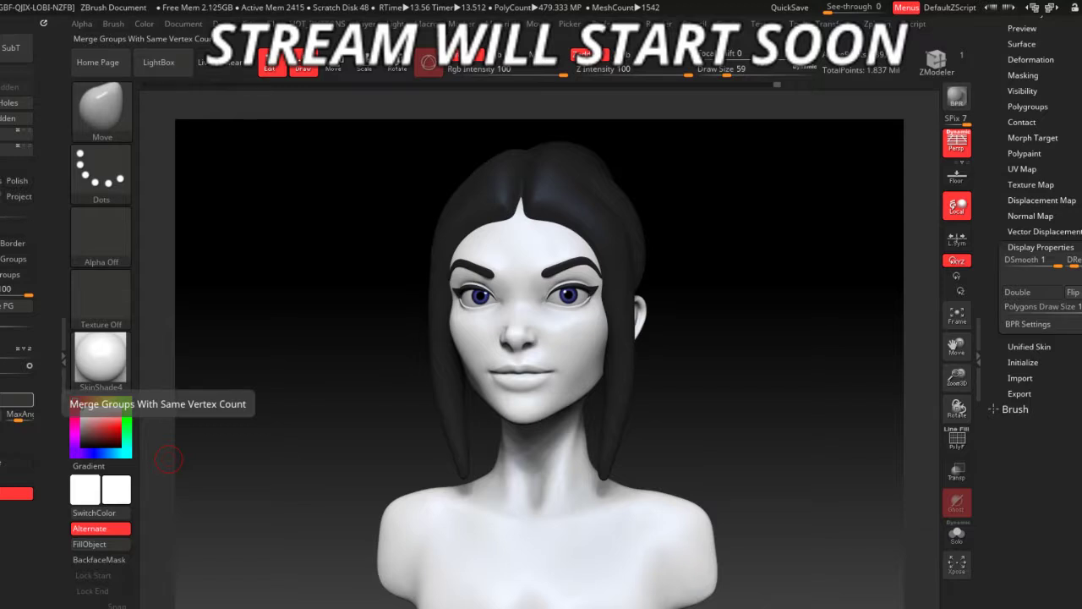
pyautogui.moveTo(748, 424); pyautogui.dragTo(768, 409)
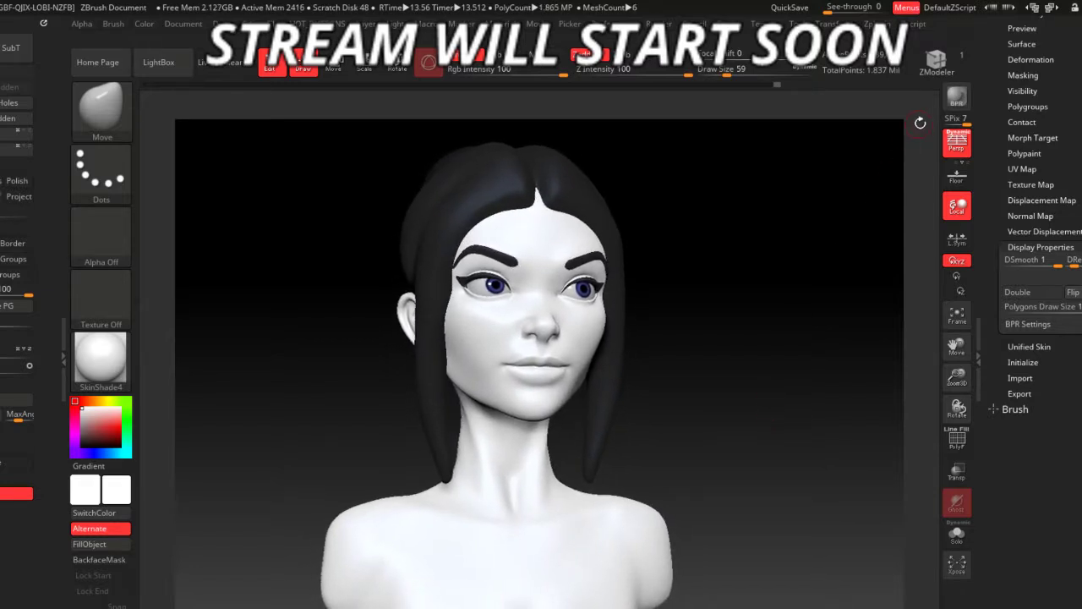
# - Screen-capture the three-quarter BPR render, then orbit the head to reveal the hair bun
pyautogui.click(955, 102)
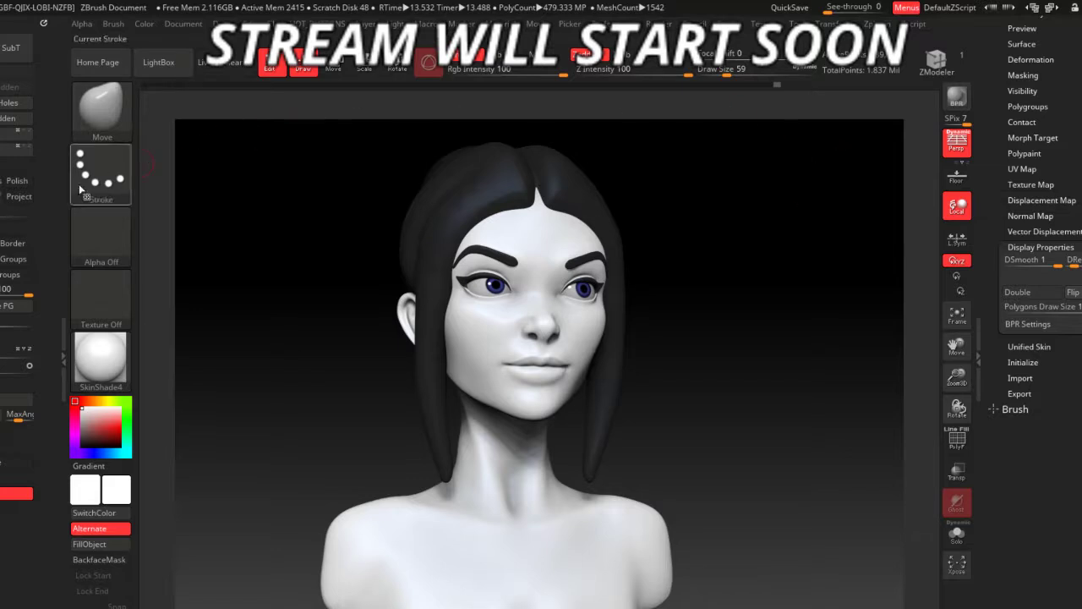
pyautogui.press('Print')
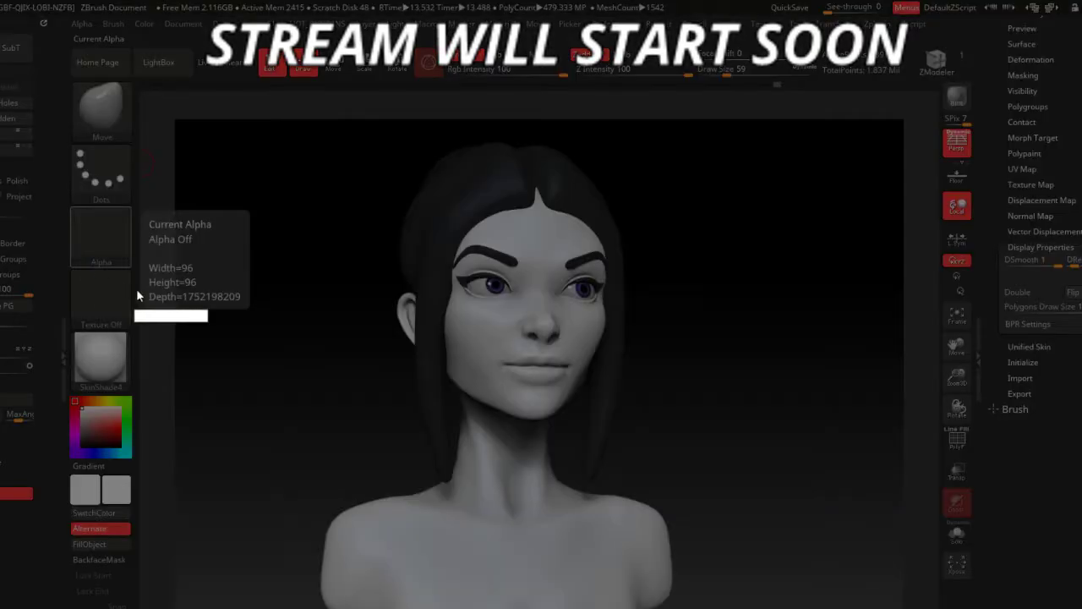
pyautogui.moveTo(300, 127)
pyautogui.mouseDown()
pyautogui.moveTo(545, 551)
pyautogui.moveTo(710, 608)
pyautogui.mouseUp()
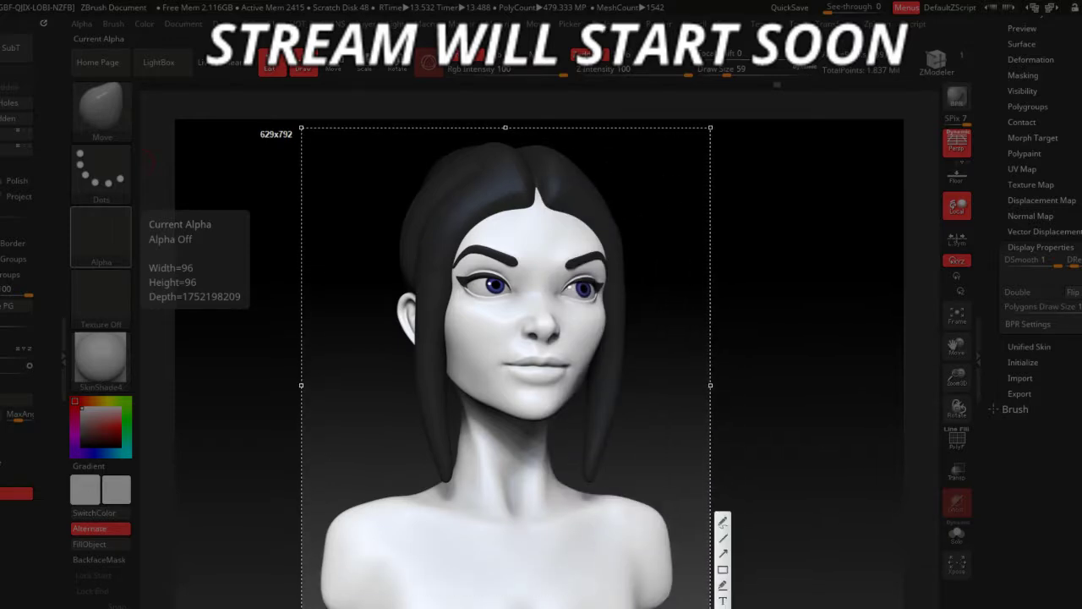
pyautogui.hotkey('ctrl', 'c')
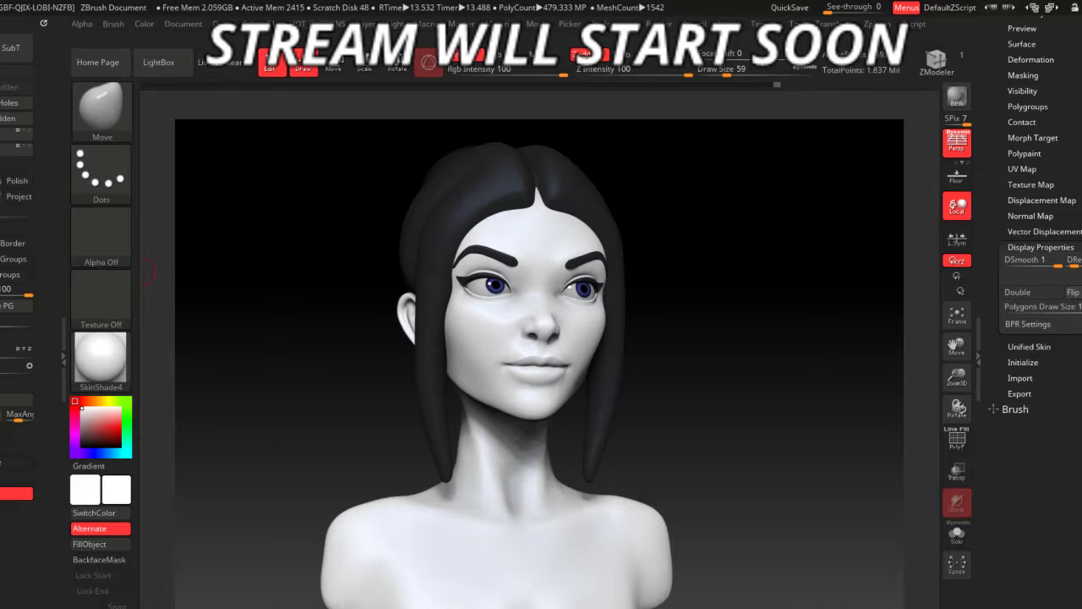
pyautogui.moveTo(145, 273)
pyautogui.mouseDown()
pyautogui.moveTo(750, 359)
pyautogui.moveTo(740, 373)
pyautogui.moveTo(740, 363)
pyautogui.mouseUp()
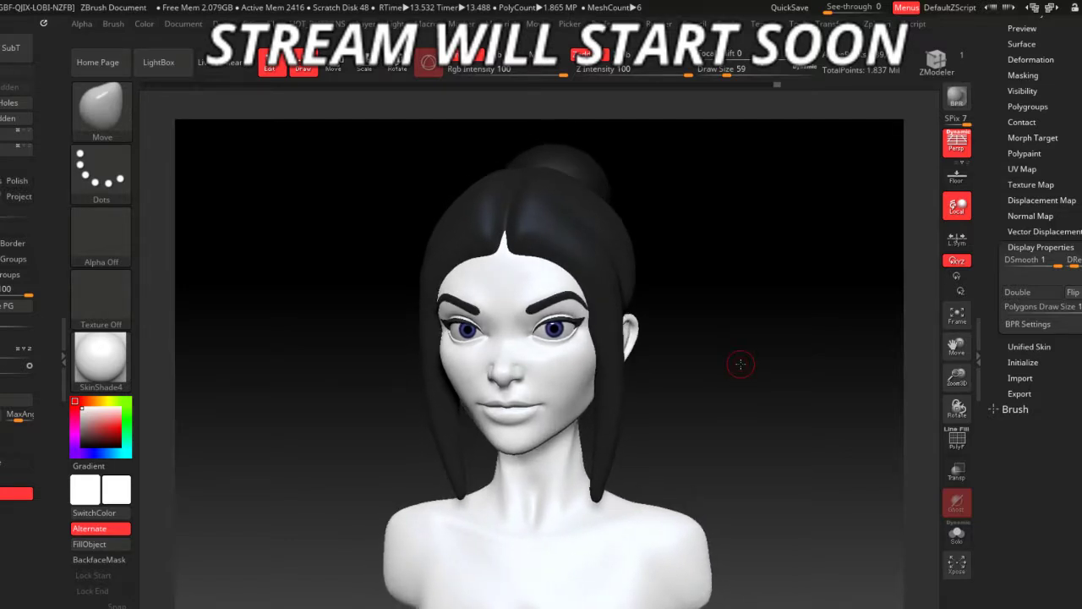
# - BPR-render the bust at the bun-revealing angle and screen-capture head and shoulders
pyautogui.click(957, 97)
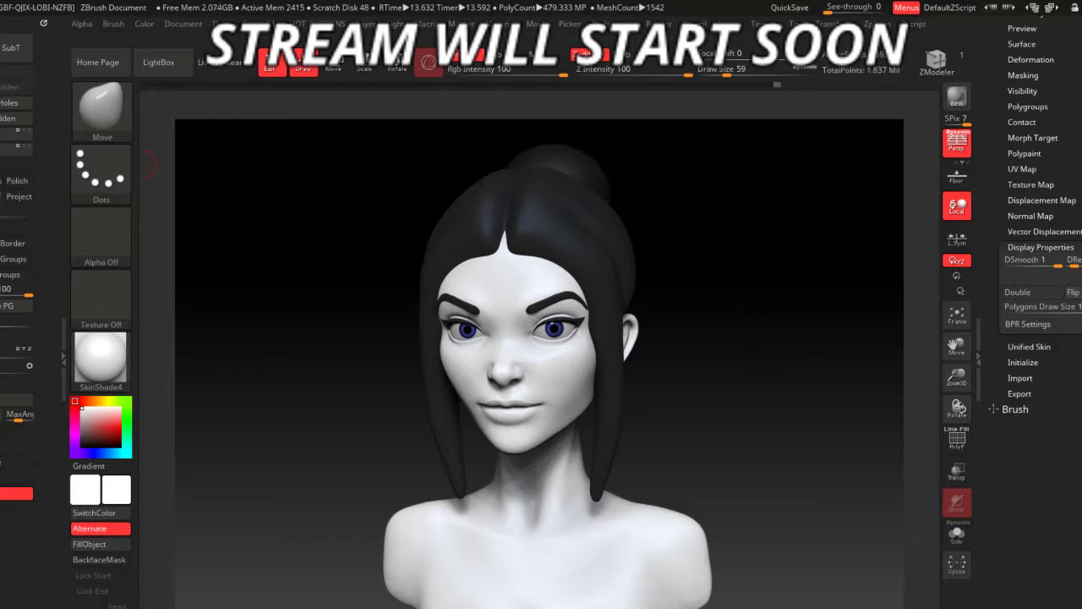
pyautogui.press('Print')
pyautogui.moveTo(349, 134); pyautogui.dragTo(726, 608)
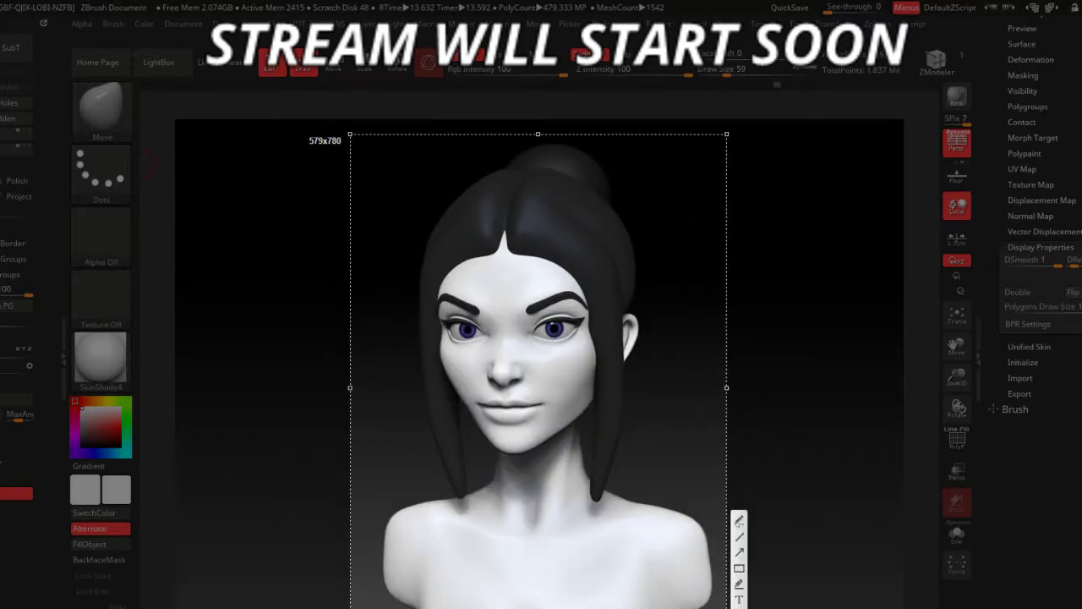
pyautogui.hotkey('ctrl', 'c')
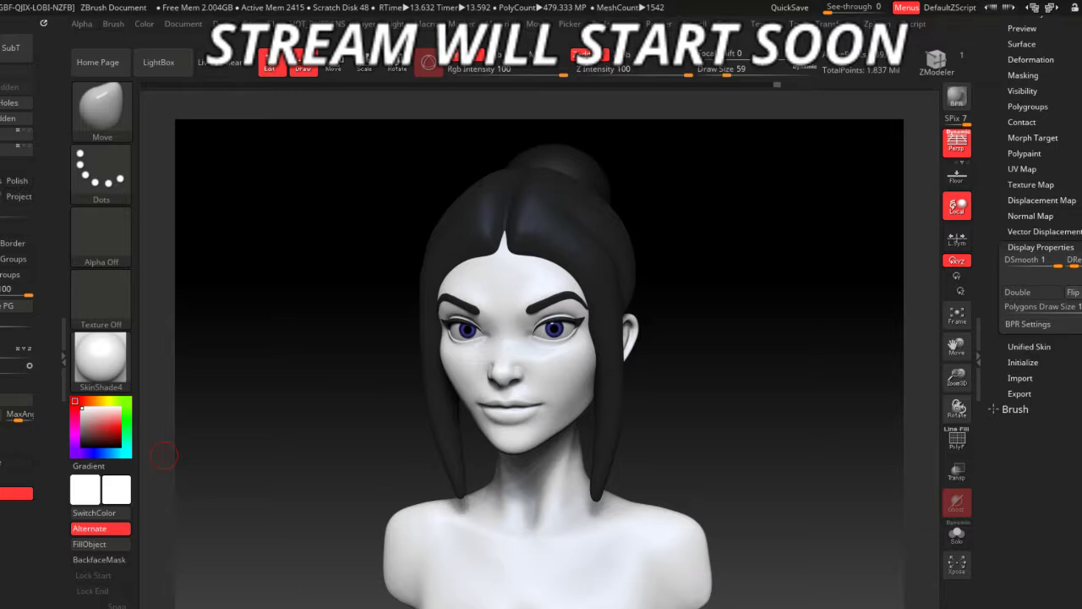
# - Apply BasicMaterial, turn the bust back to front, and set Draw Size to 202
pyautogui.click(101, 359)
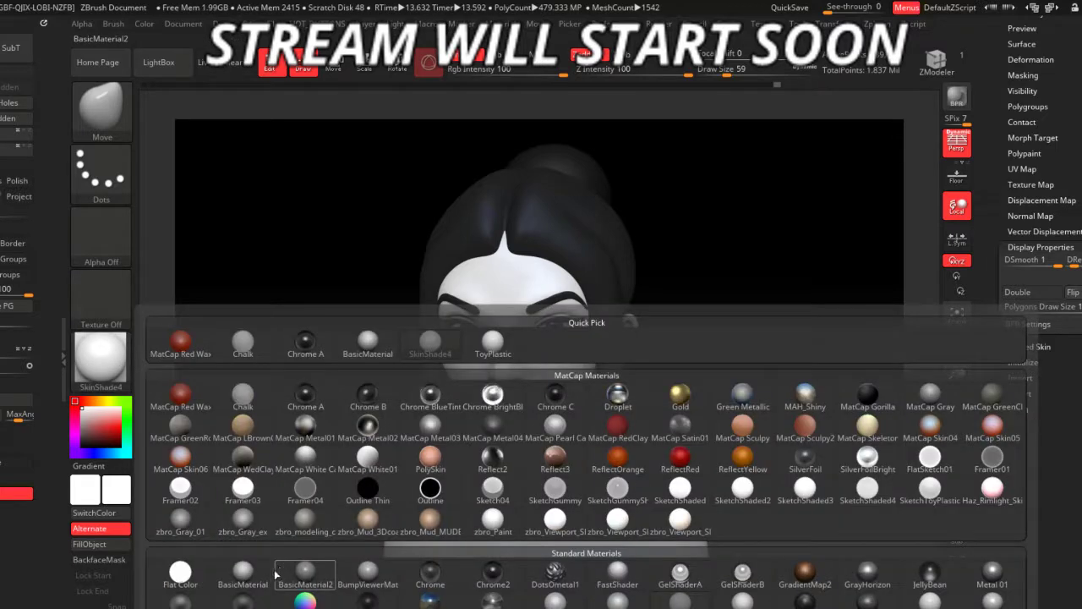
pyautogui.click(257, 580)
pyautogui.moveTo(278, 465); pyautogui.dragTo(322, 445)
pyautogui.moveTo(596, 386); pyautogui.dragTo(684, 380)
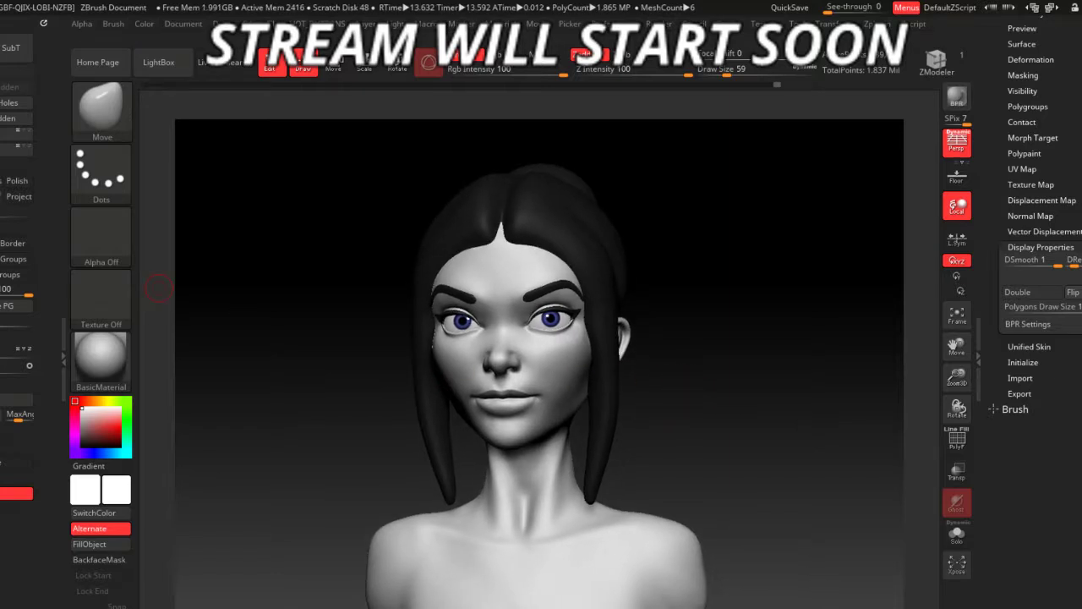
pyautogui.moveTo(822, 401)
pyautogui.mouseDown()
pyautogui.moveTo(770, 367)
pyautogui.moveTo(763, 379)
pyautogui.moveTo(758, 366)
pyautogui.mouseUp()
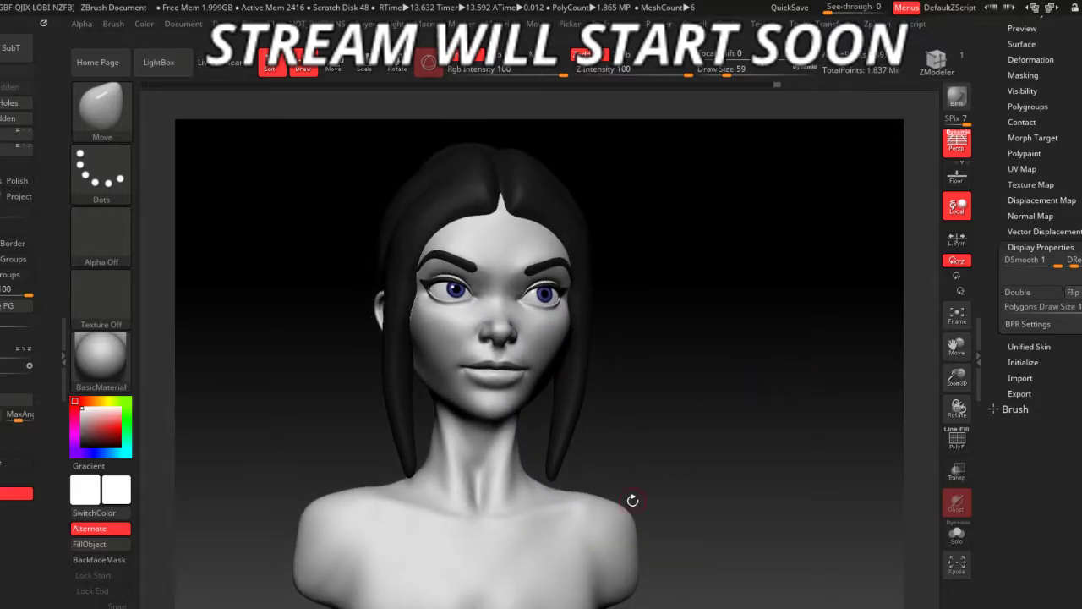
pyautogui.moveTo(641, 496)
pyautogui.mouseDown()
pyautogui.moveTo(765, 347)
pyautogui.moveTo(760, 334)
pyautogui.mouseUp()
pyautogui.press('space')
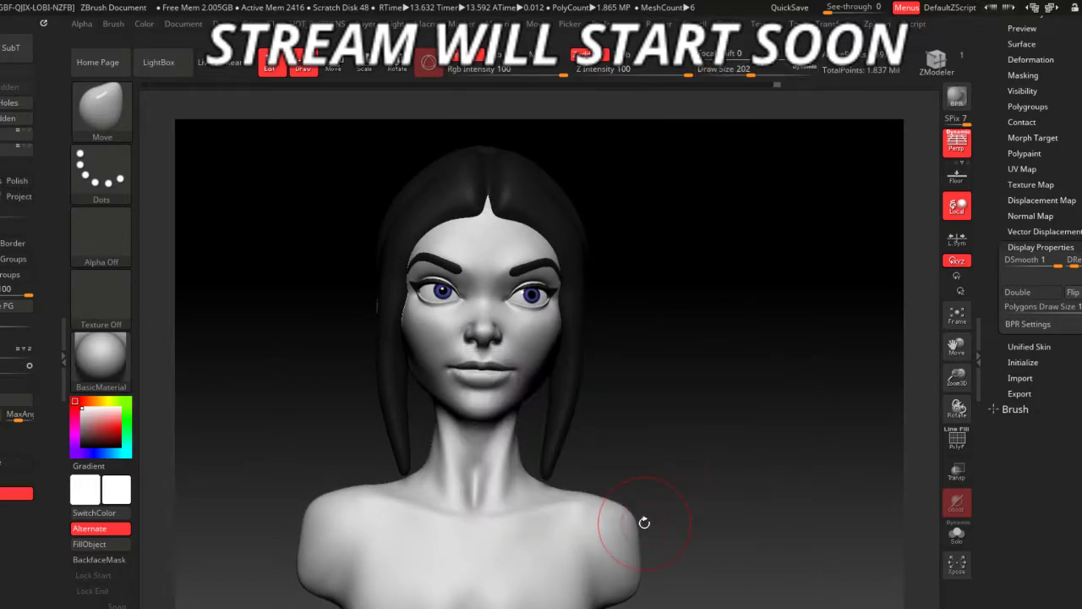
pyautogui.moveTo(639, 541)
pyautogui.mouseDown()
pyautogui.moveTo(666, 411)
pyautogui.moveTo(673, 437)
pyautogui.moveTo(661, 437)
pyautogui.moveTo(700, 418)
pyautogui.moveTo(699, 439)
pyautogui.moveTo(717, 443)
pyautogui.moveTo(725, 433)
pyautogui.mouseUp()
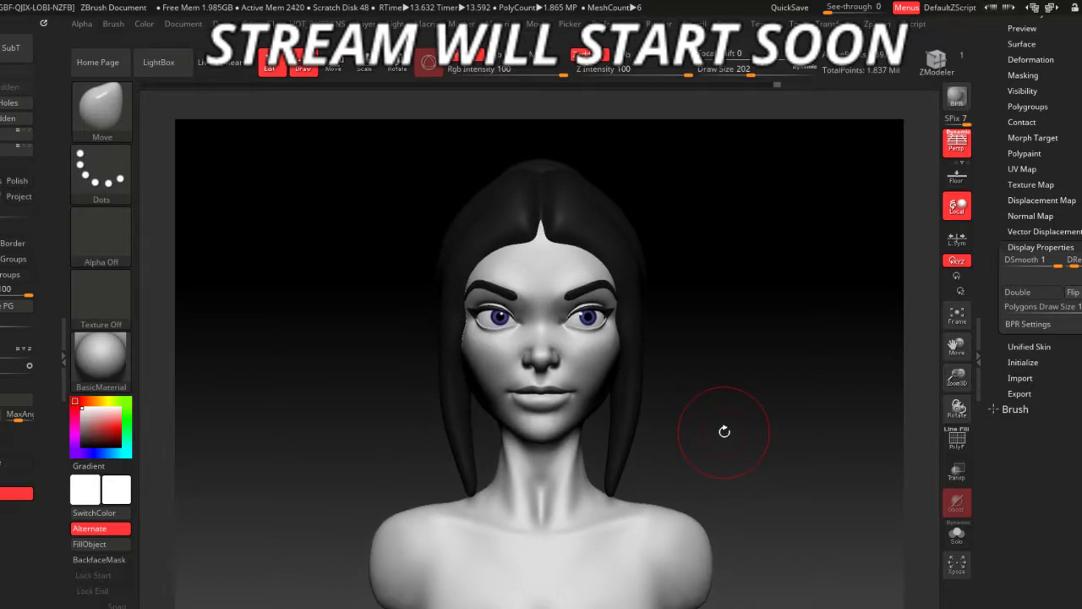
# - Screen-capture the front-facing grey bust, redoing the selection once before copying
pyautogui.press('Print')
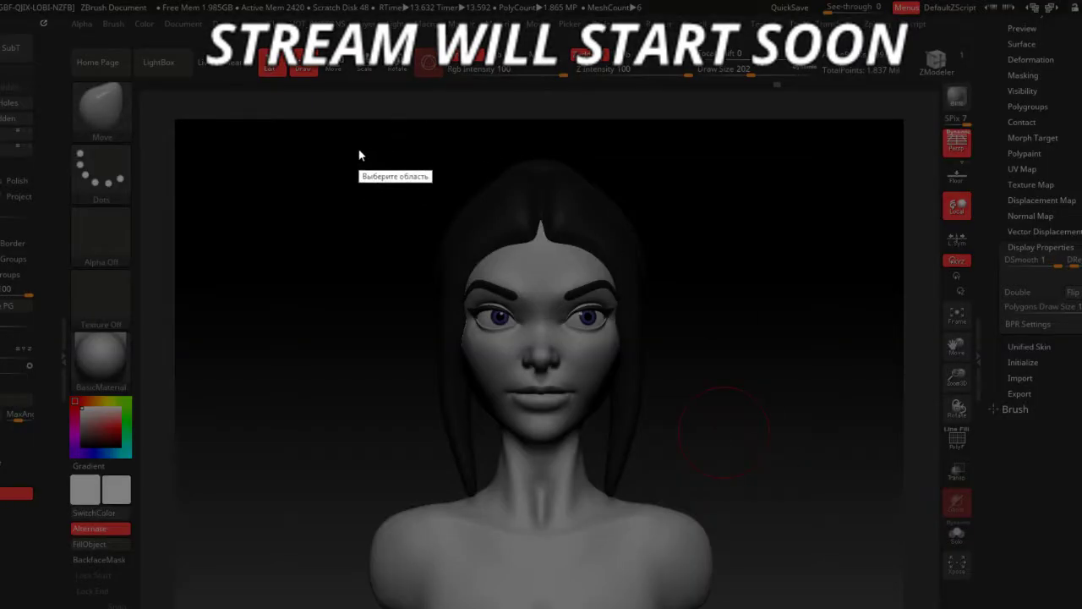
pyautogui.moveTo(362, 138)
pyautogui.mouseDown()
pyautogui.moveTo(634, 578)
pyautogui.moveTo(732, 607)
pyautogui.mouseUp()
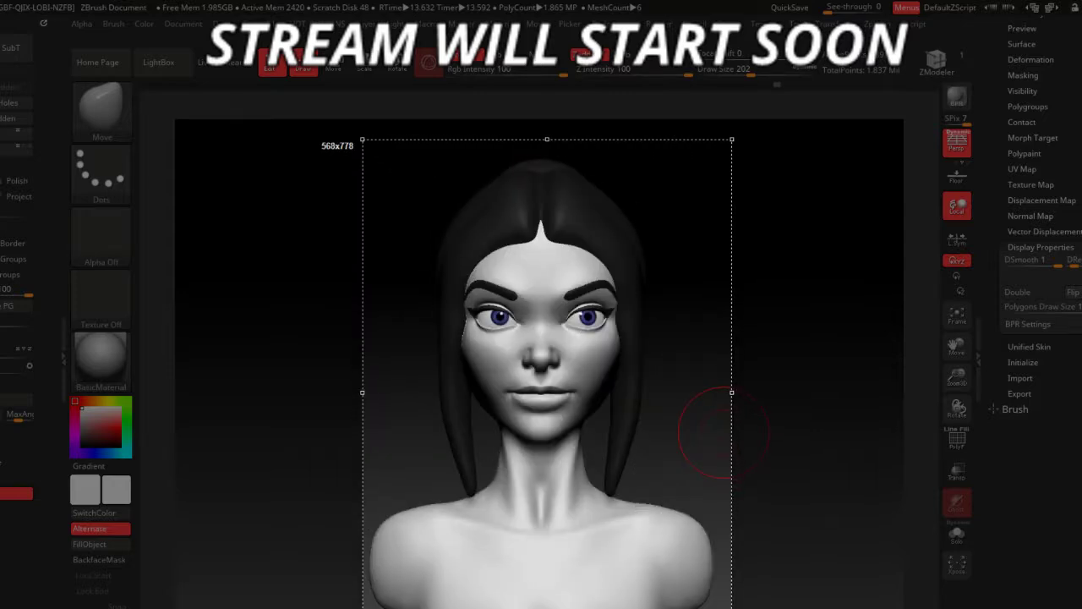
pyautogui.rightClick(732, 542)
pyautogui.moveTo(727, 390)
pyautogui.mouseDown()
pyautogui.moveTo(724, 381)
pyautogui.moveTo(668, 400)
pyautogui.mouseUp()
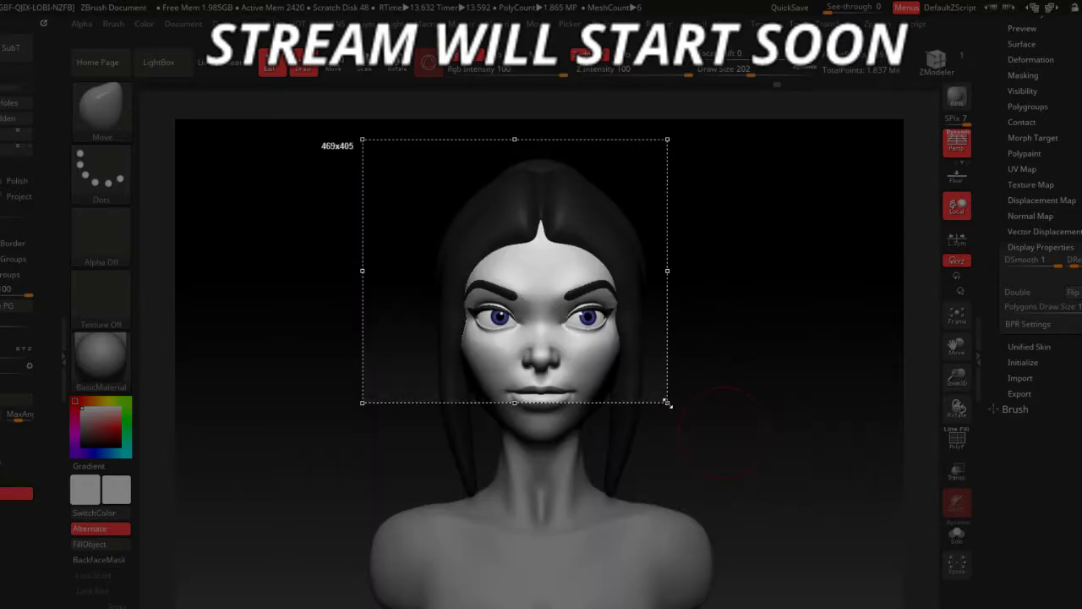
pyautogui.press('Escape')
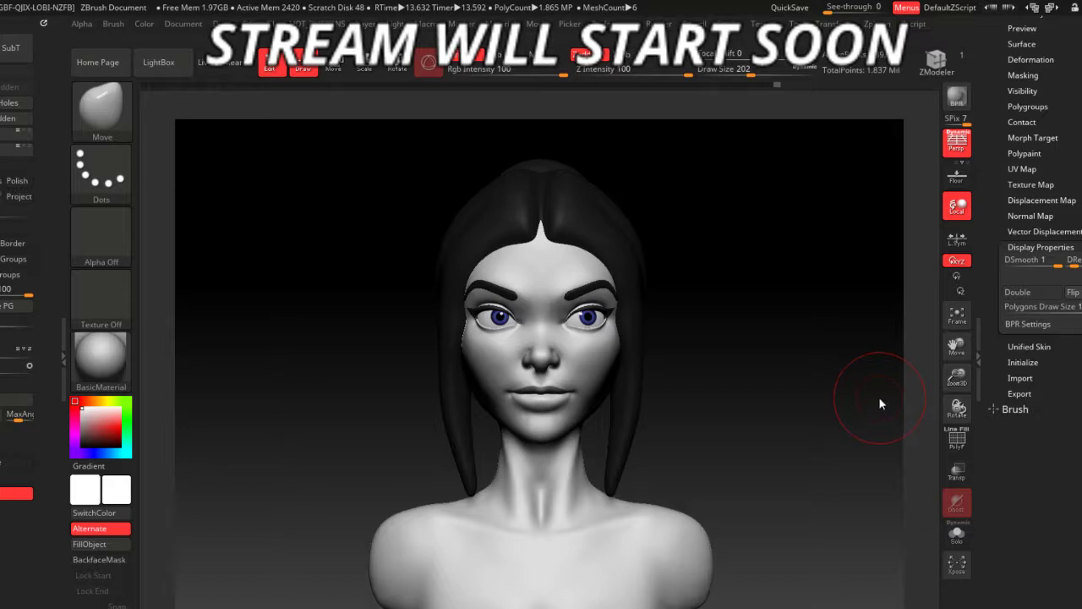
pyautogui.press('Print')
pyautogui.moveTo(346, 152); pyautogui.dragTo(727, 608)
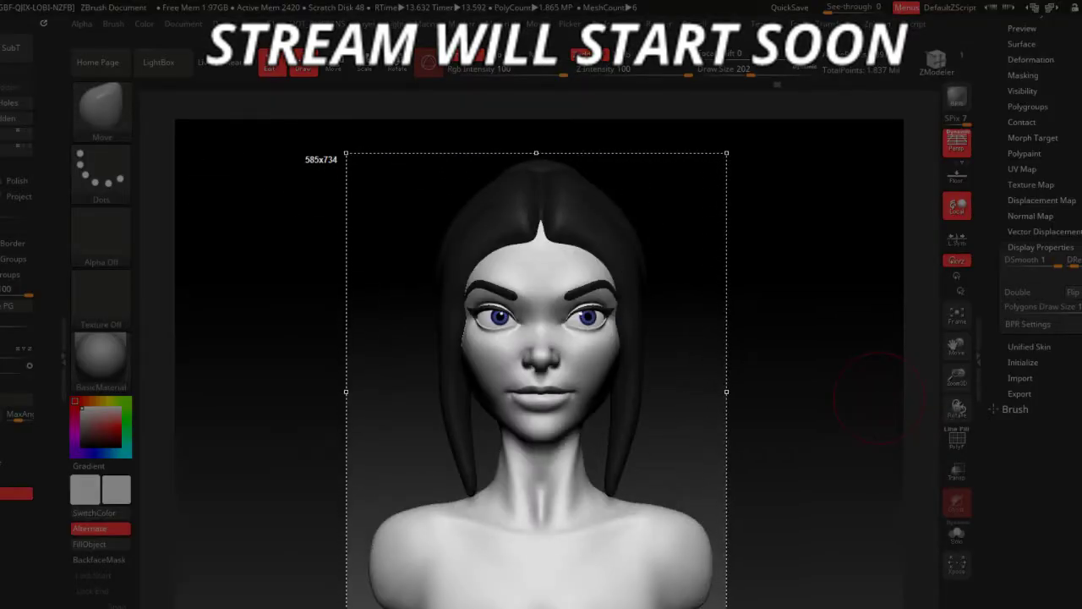
pyautogui.hotkey('ctrl', 'c')
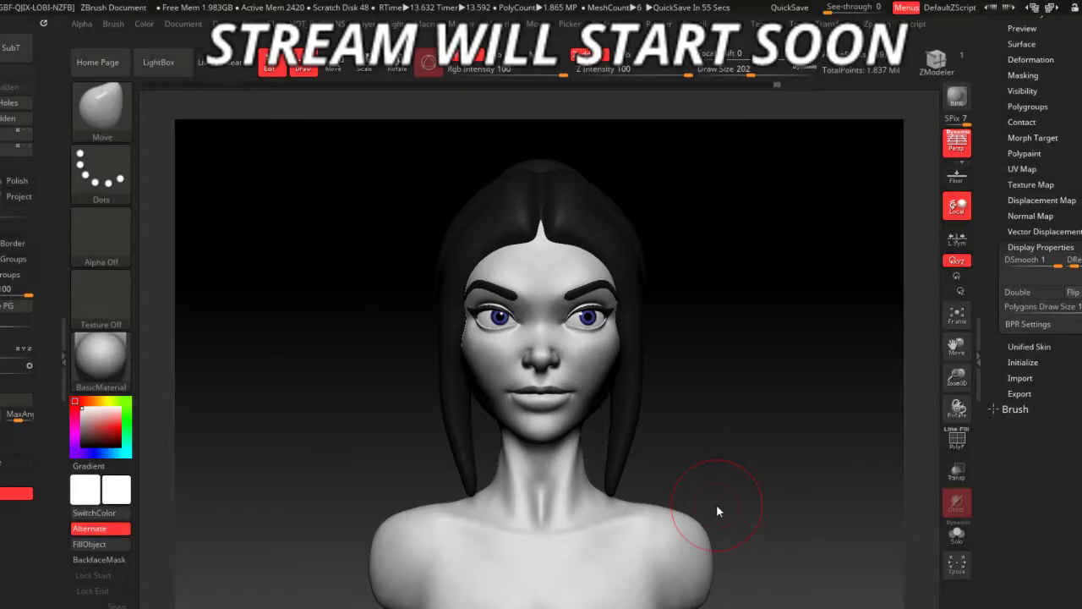
# - Toggle the head mesh's isolation on and off while zooming in on the face
pyautogui.click(956, 537)
pyautogui.click(956, 537)
pyautogui.moveTo(845, 524)
pyautogui.mouseDown()
pyautogui.moveTo(795, 423)
pyautogui.moveTo(778, 467)
pyautogui.moveTo(790, 465)
pyautogui.mouseUp()
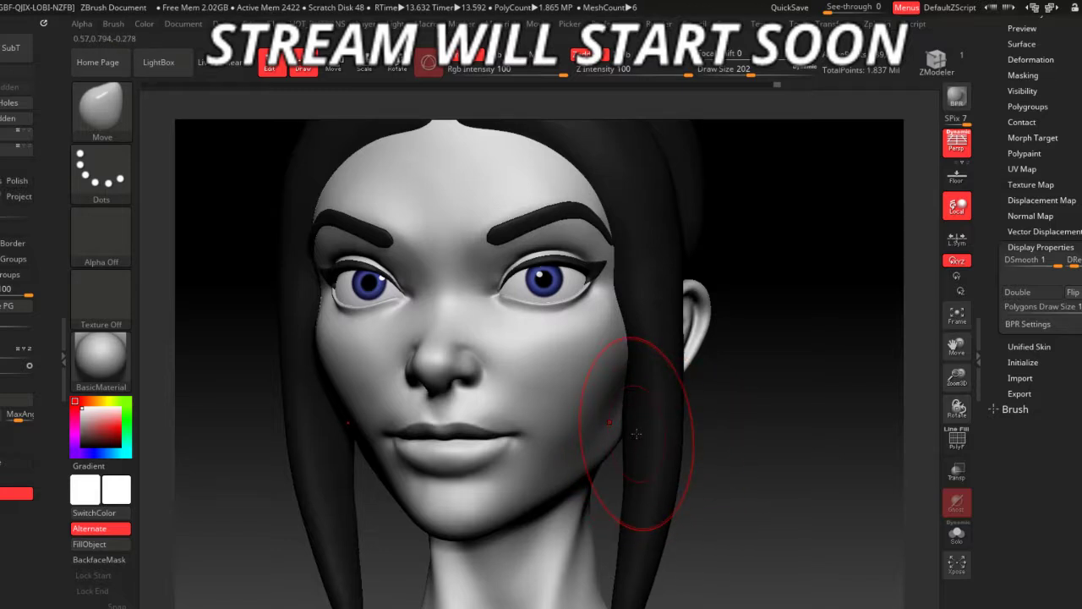
pyautogui.click(957, 532)
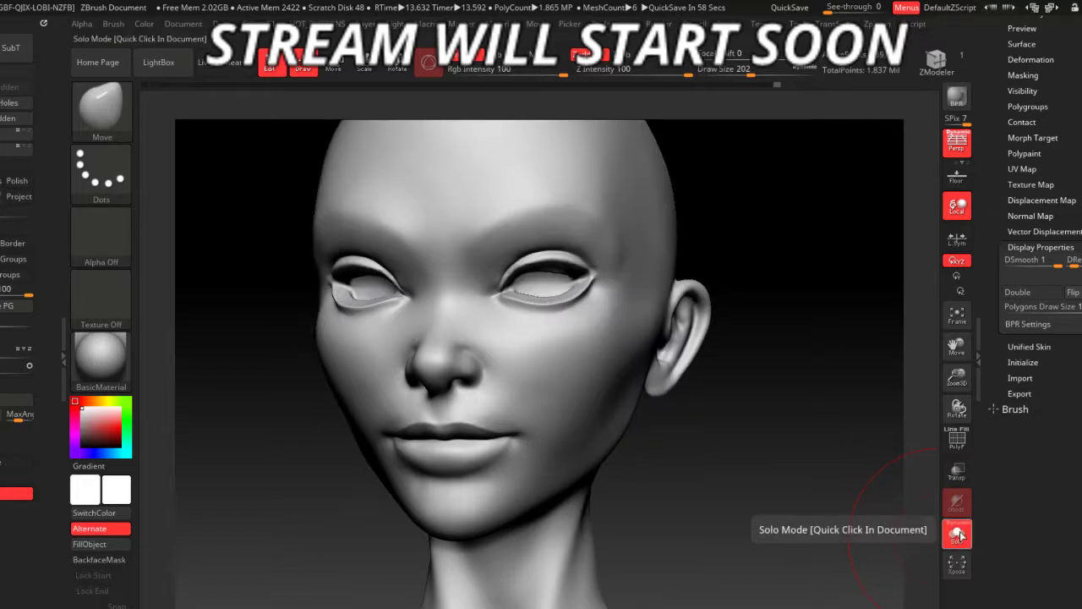
pyautogui.click(958, 534)
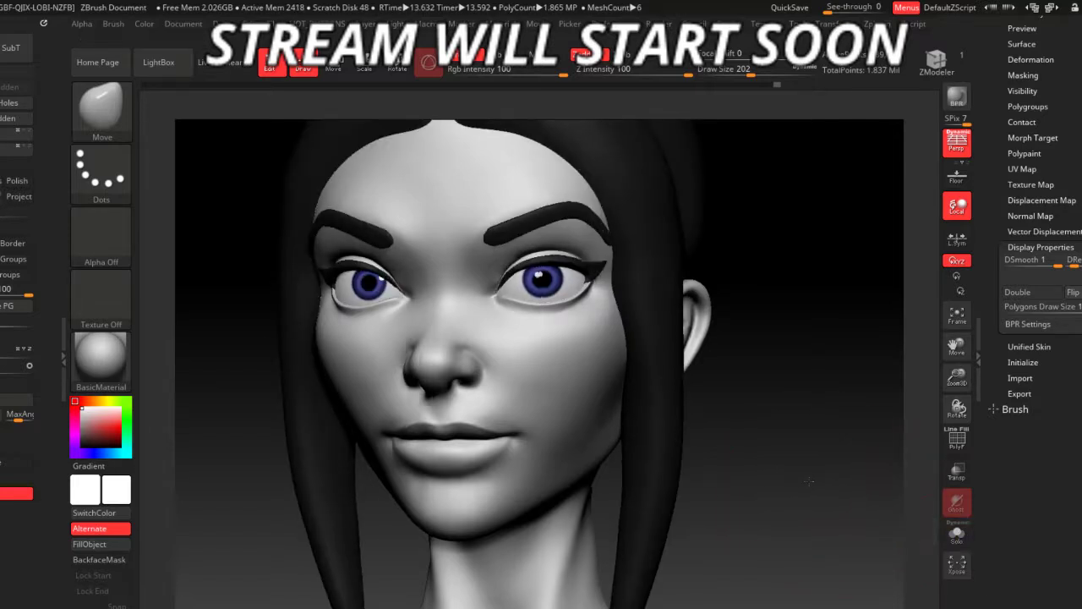
# - Reframe the full bust in view and apply the SkinShade4 material
pyautogui.keyDown('alt'); pyautogui.moveTo(809, 481); pyautogui.dragTo(773, 381); pyautogui.keyUp('alt')
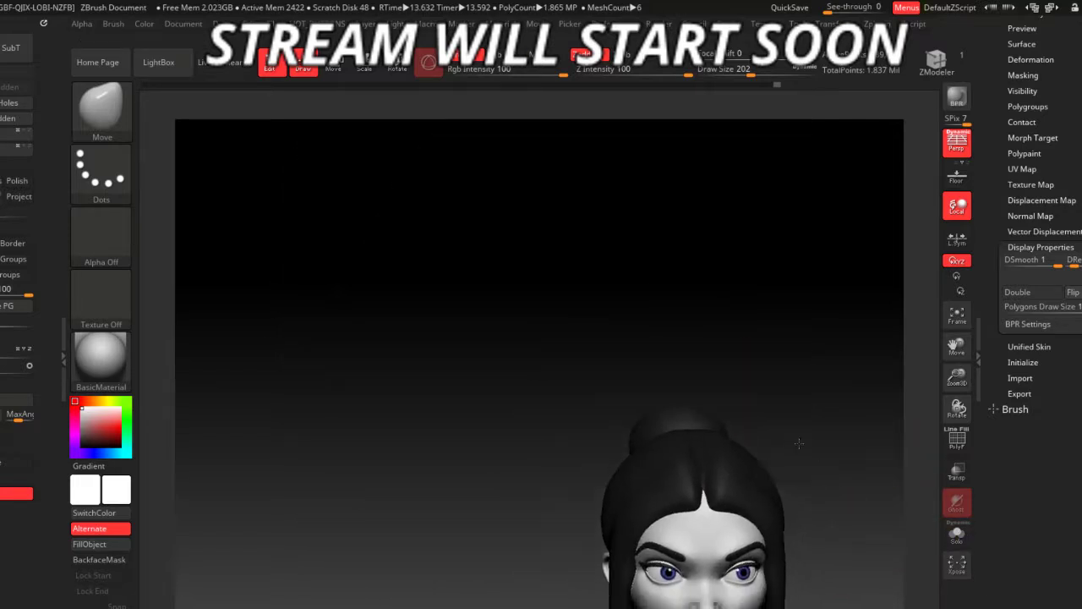
pyautogui.keyDown('alt'); pyautogui.moveTo(799, 443); pyautogui.dragTo(688, 285); pyautogui.keyUp('alt')
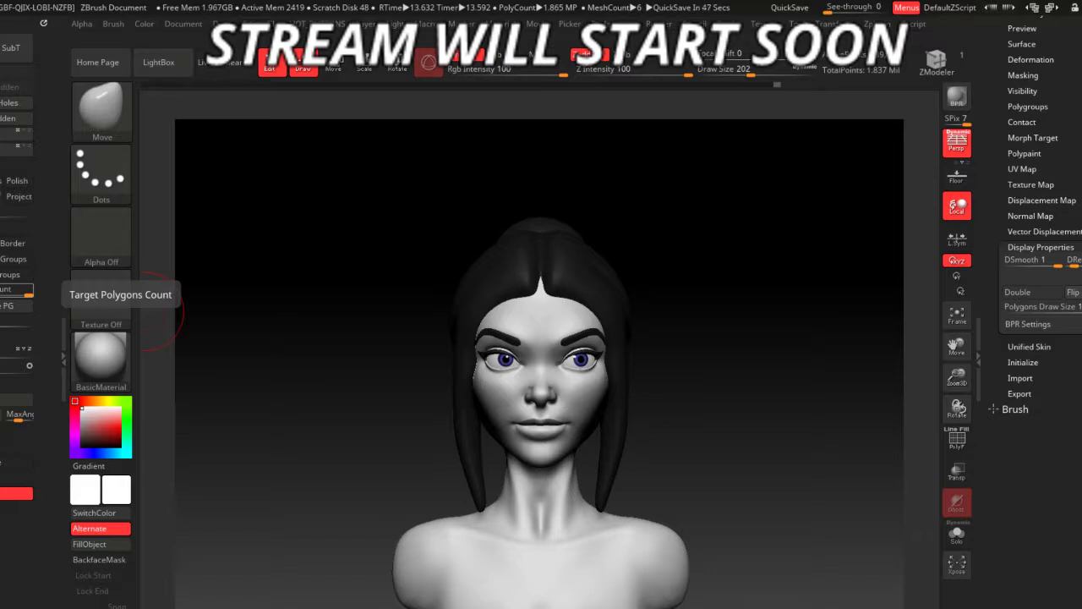
pyautogui.moveTo(710, 483)
pyautogui.mouseDown()
pyautogui.moveTo(692, 412)
pyautogui.moveTo(749, 480)
pyautogui.moveTo(676, 507)
pyautogui.mouseUp()
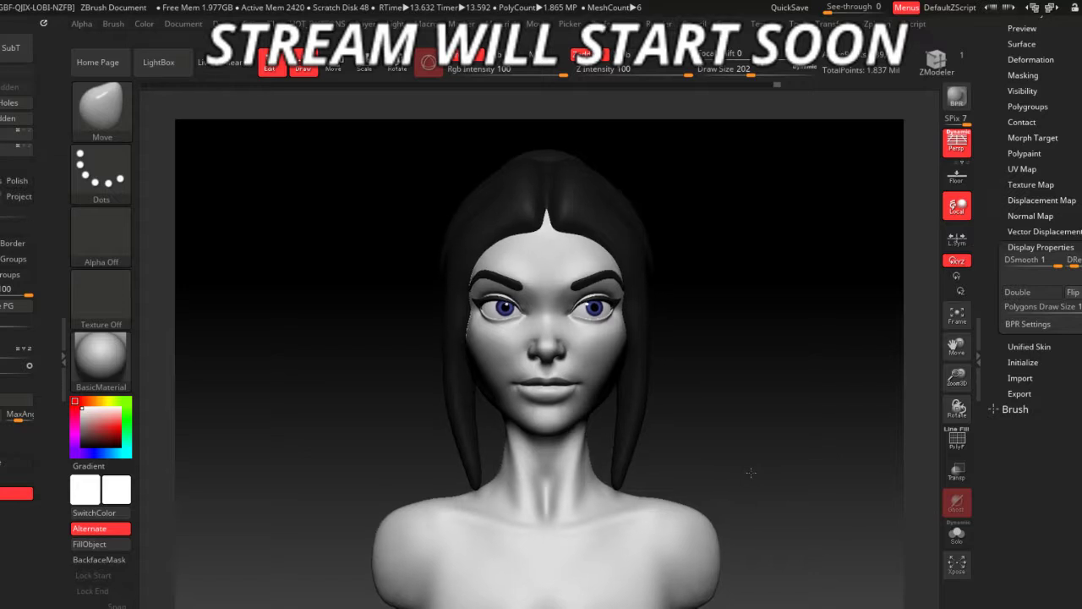
pyautogui.click(99, 359)
pyautogui.click(681, 582)
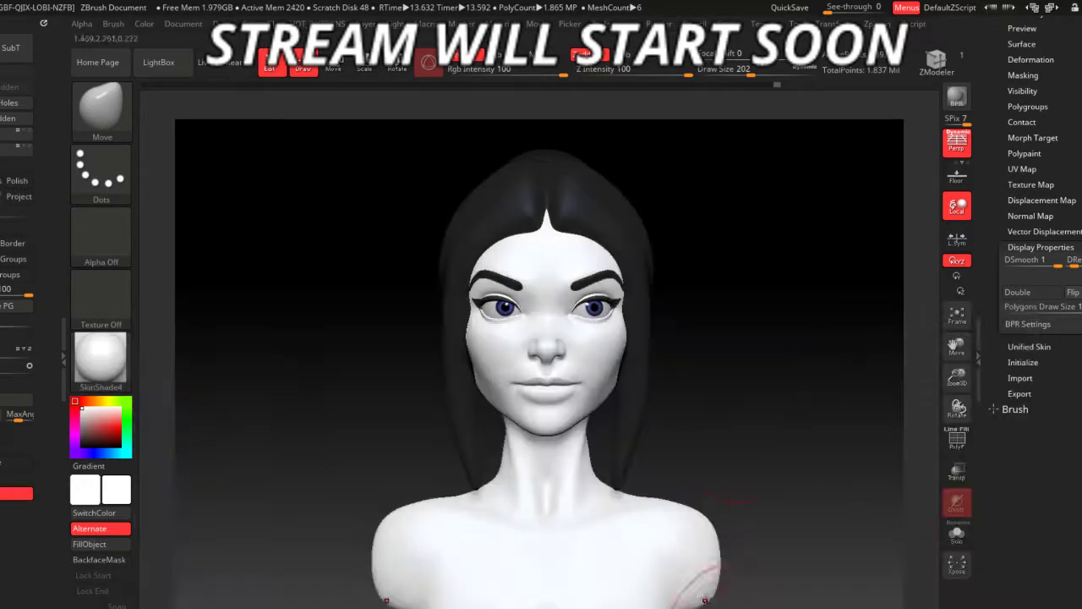
# - BPR-render the front-facing SkinShade4 bust and screen-capture its head and shoulders
pyautogui.click(956, 99)
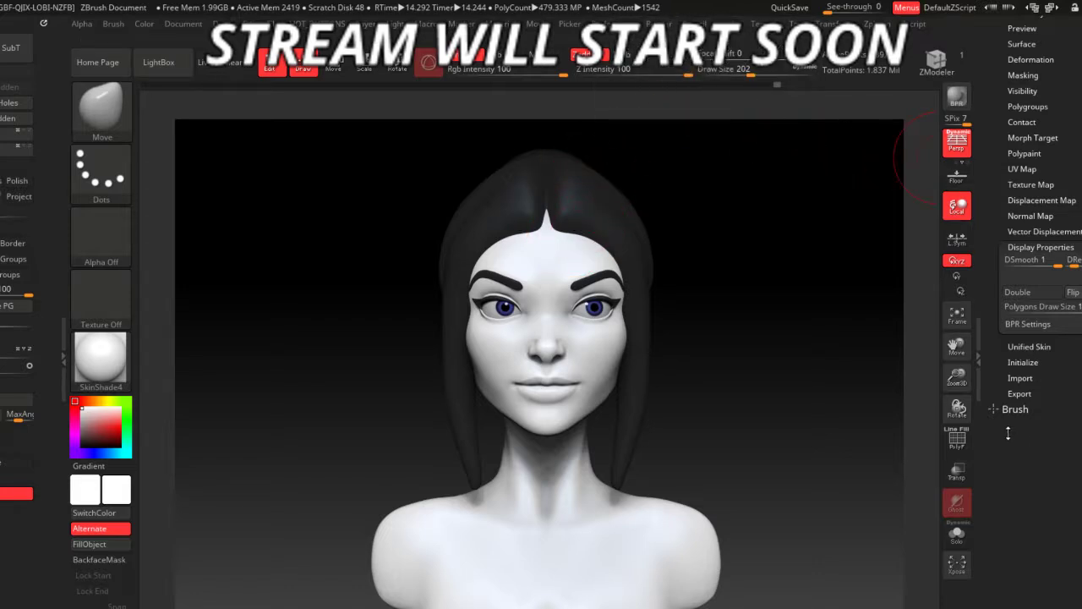
pyautogui.press('Print')
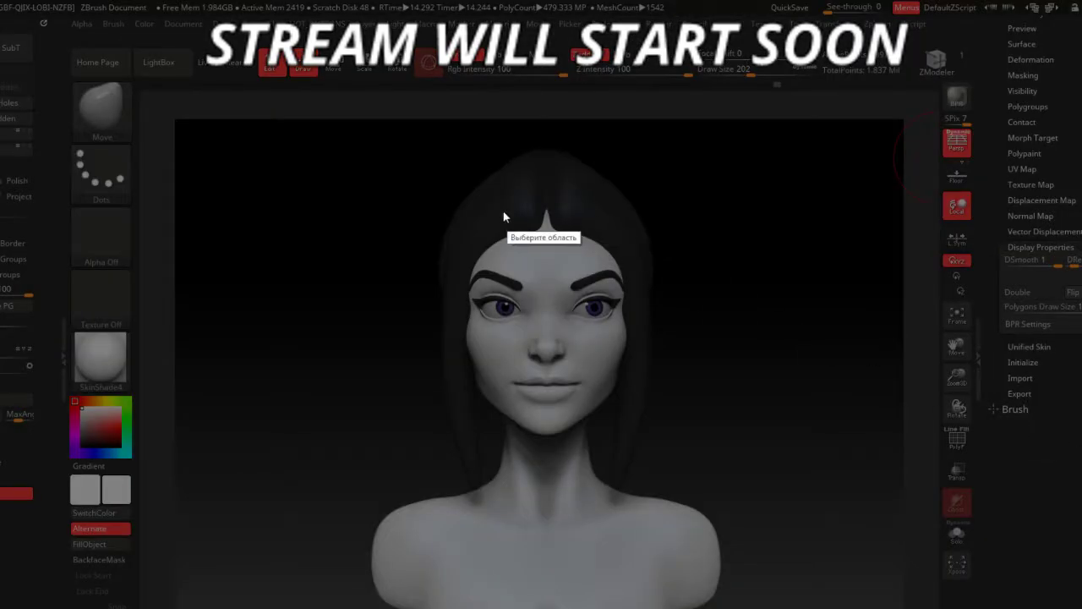
pyautogui.moveTo(378, 141); pyautogui.dragTo(699, 608)
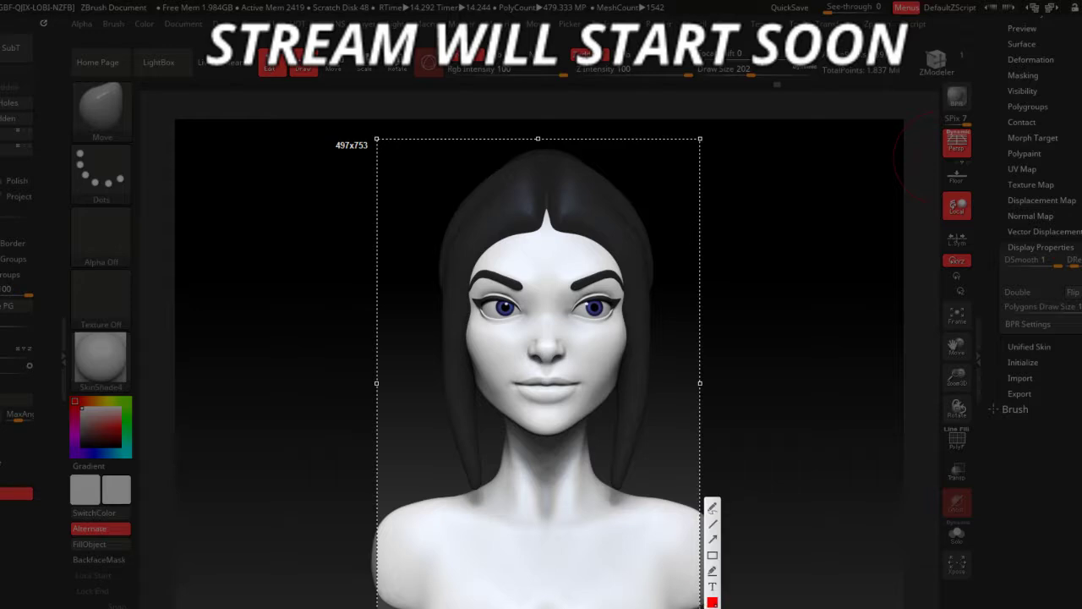
pyautogui.hotkey('ctrl', 'c')
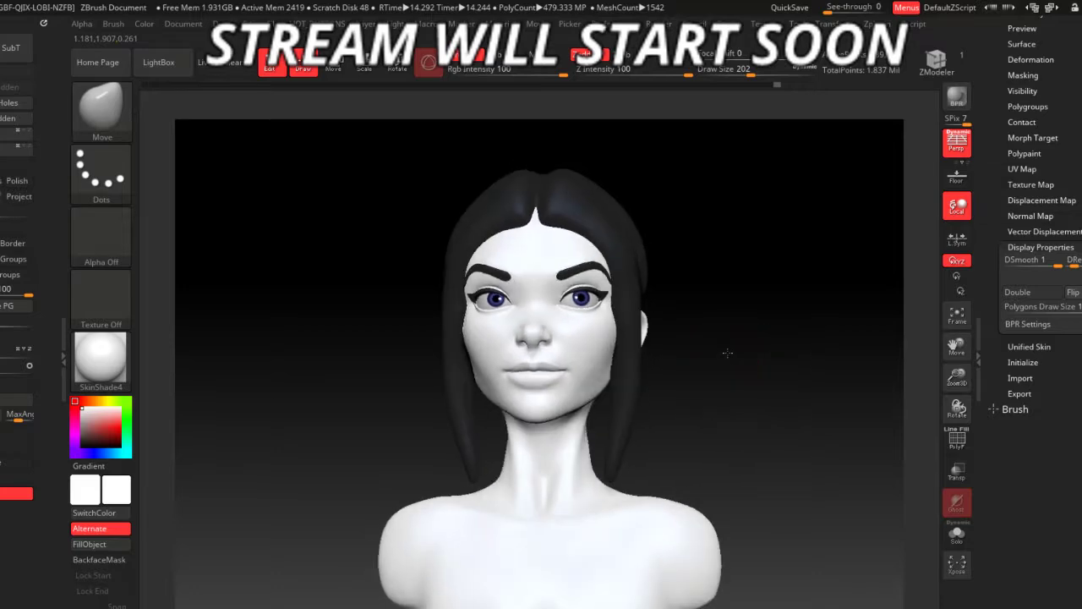
# - Zoom in on the face, select the eyeball subtool, and switch to the Paint brush
pyautogui.moveTo(724, 349)
pyautogui.mouseDown()
pyautogui.moveTo(758, 395)
pyautogui.moveTo(551, 292)
pyautogui.mouseUp()
pyautogui.keyDown('alt'); pyautogui.click(551, 293); pyautogui.keyUp('alt')
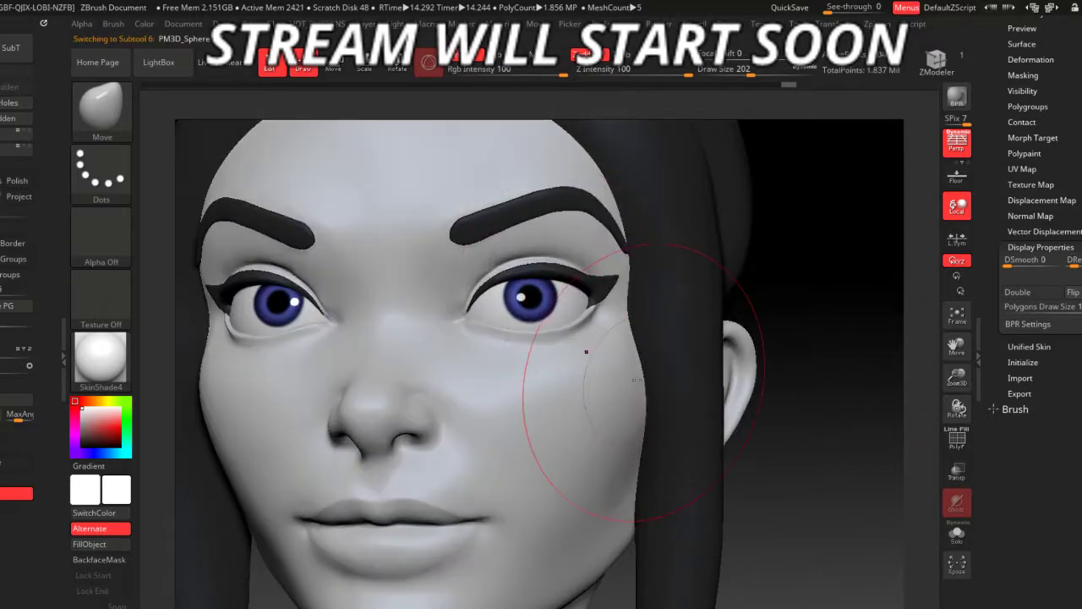
pyautogui.press('b')
pyautogui.press('p')
pyautogui.press('a')
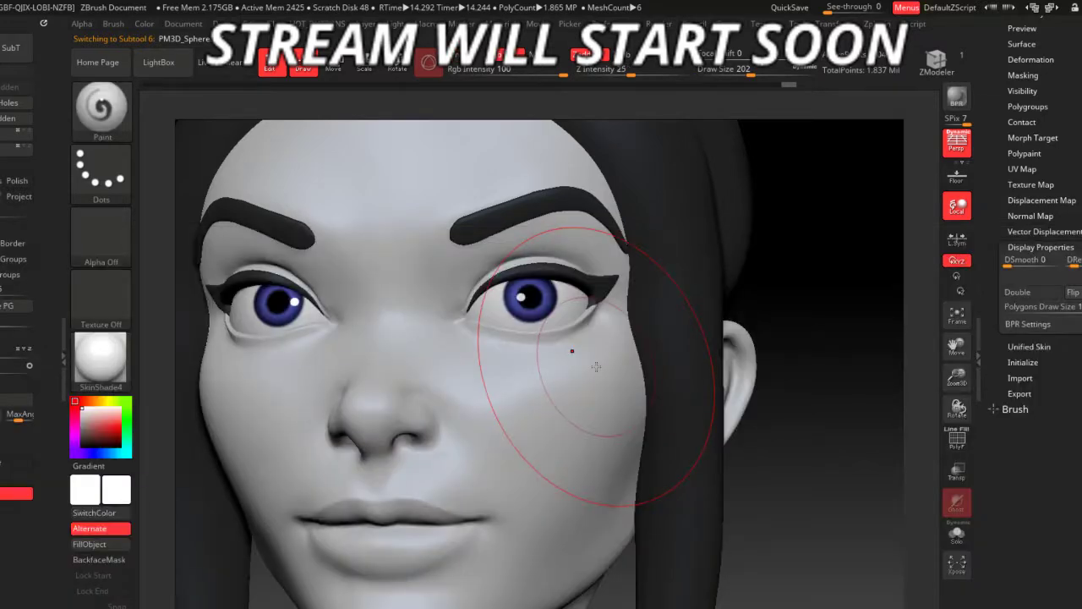
pyautogui.press('space')
pyautogui.moveTo(596, 366); pyautogui.dragTo(558, 365)
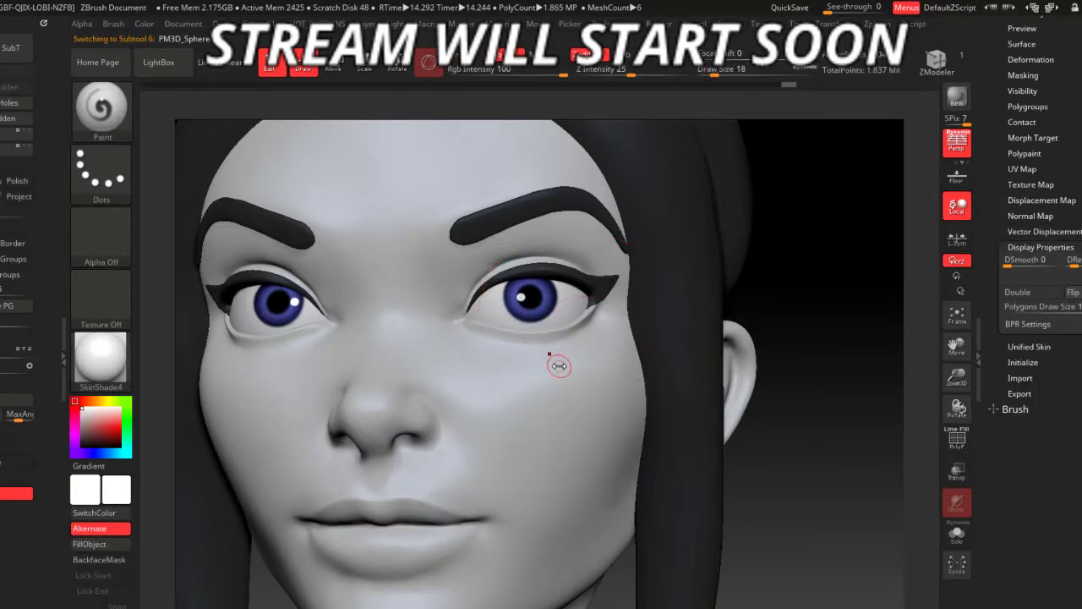
# - Paint soft black shading on the lower lids at Draw Size 51, Rgb Intensity 7
pyautogui.keyDown('alt'); pyautogui.click(81, 444); pyautogui.keyUp('alt')
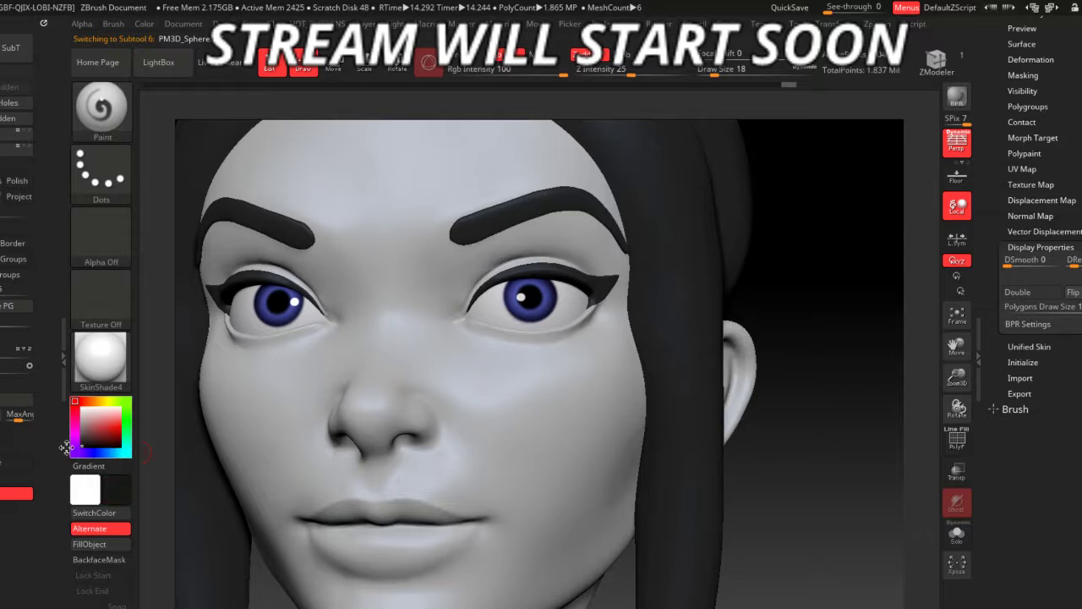
pyautogui.press('space')
pyautogui.press('space')
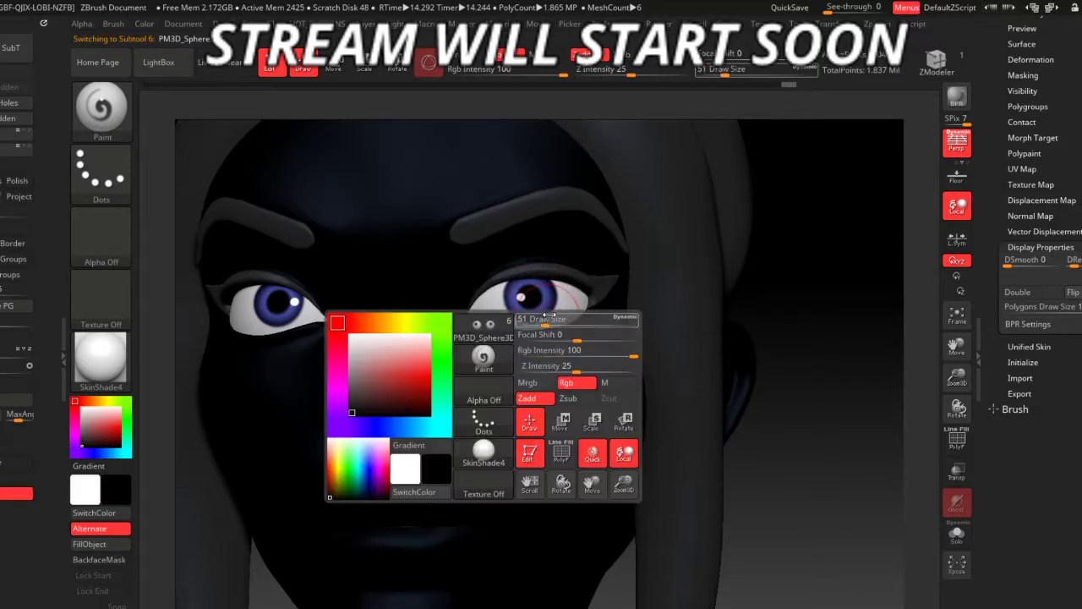
pyautogui.moveTo(532, 322)
pyautogui.mouseDown()
pyautogui.moveTo(548, 344)
pyautogui.moveTo(526, 349)
pyautogui.mouseUp()
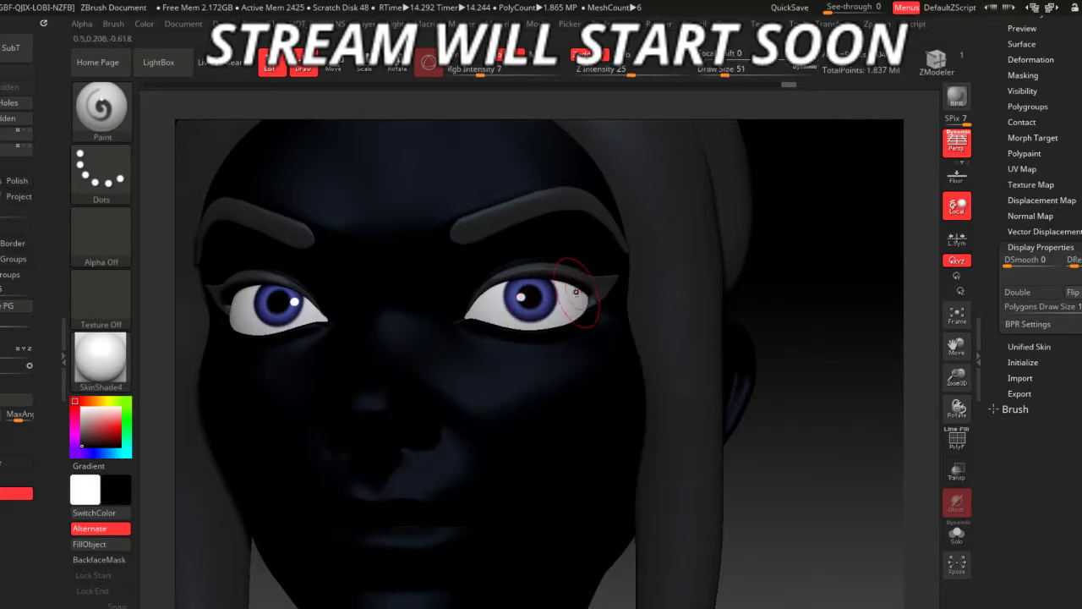
pyautogui.moveTo(575, 292); pyautogui.dragTo(507, 283)
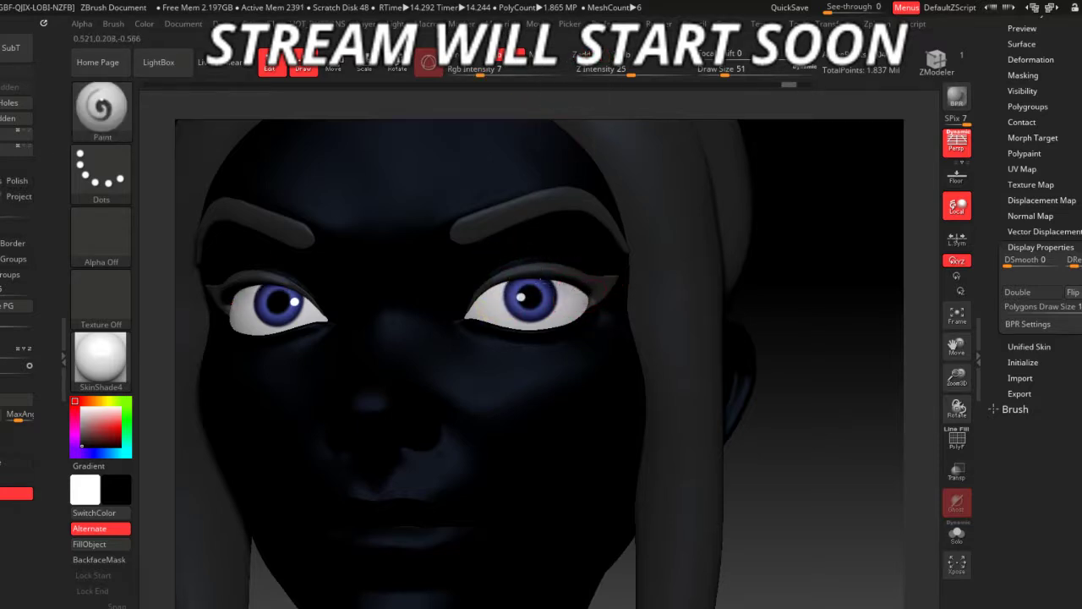
pyautogui.moveTo(583, 291)
pyautogui.mouseDown()
pyautogui.moveTo(467, 311)
pyautogui.moveTo(554, 284)
pyautogui.mouseUp()
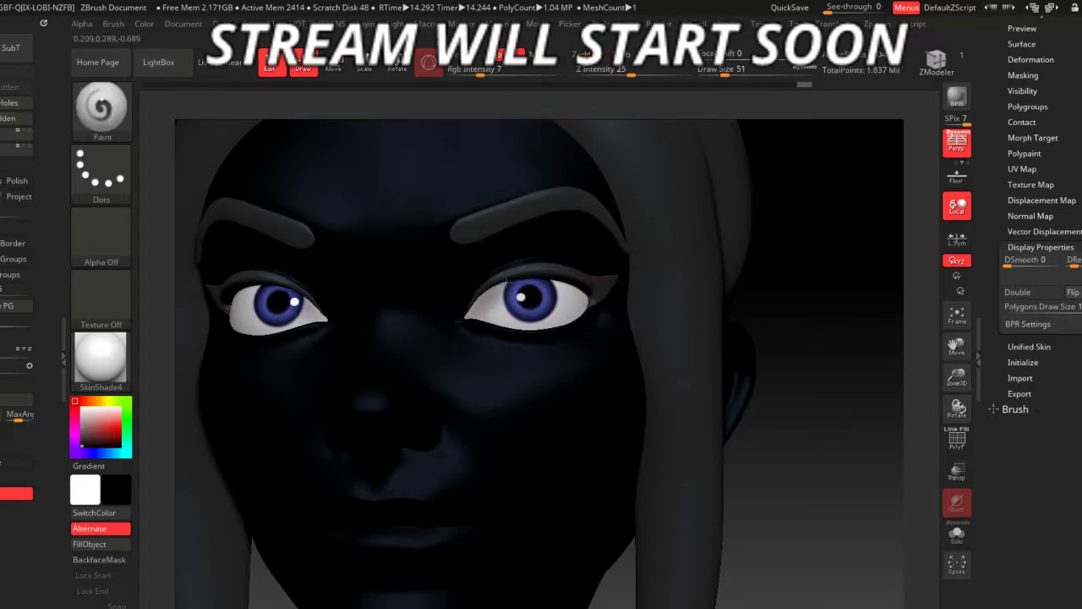
pyautogui.moveTo(786, 507)
pyautogui.mouseDown()
pyautogui.moveTo(820, 546)
pyautogui.moveTo(713, 425)
pyautogui.mouseUp()
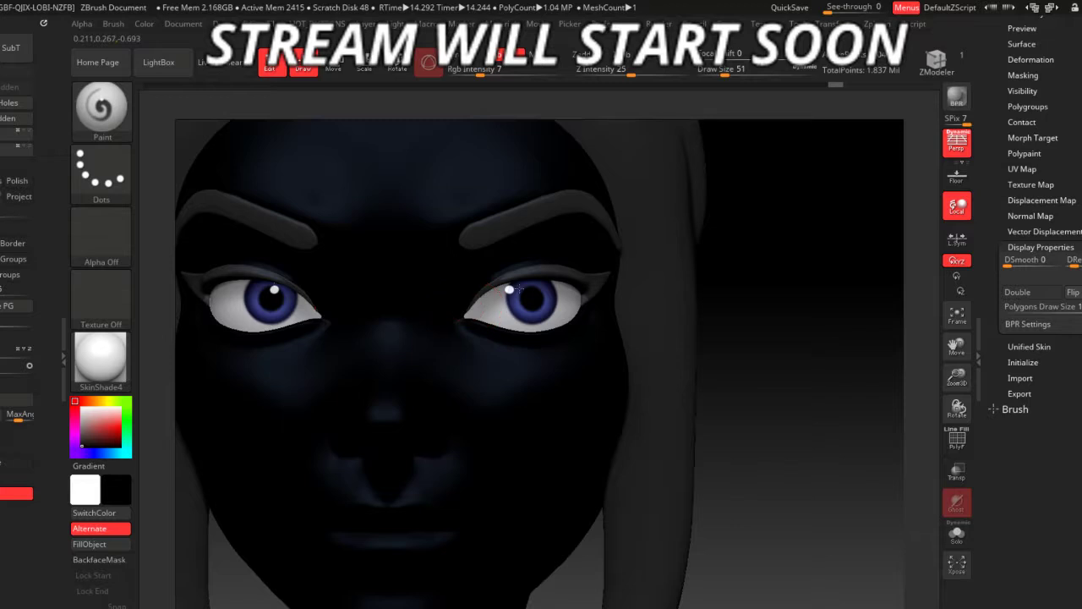
pyautogui.scroll(-5, 715, 393)
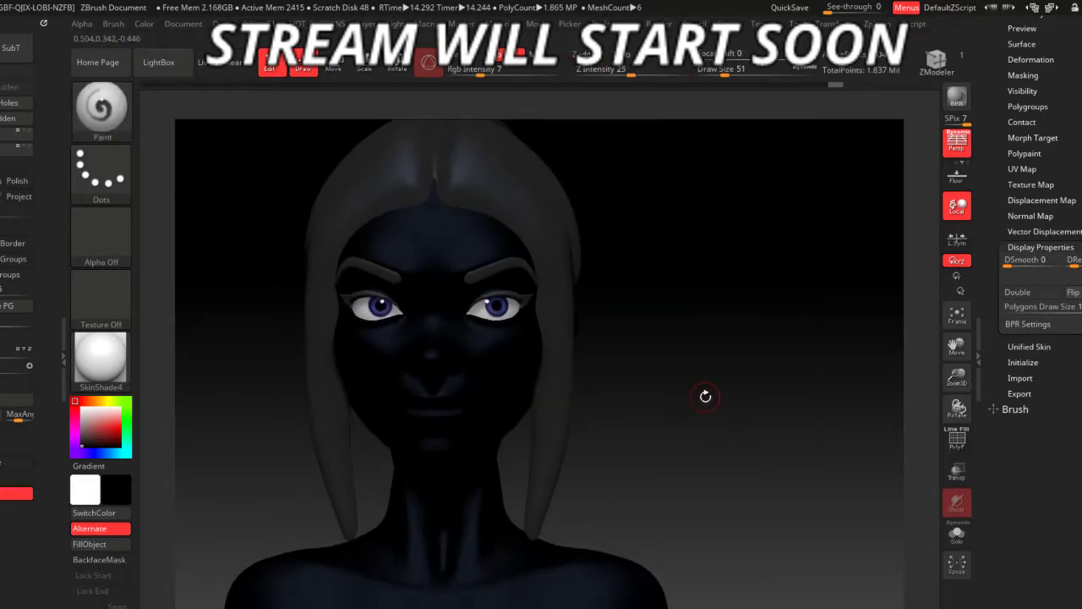
pyautogui.moveTo(705, 394); pyautogui.dragTo(711, 391)
# - Reset paint colour to white, reselect the head subtool, and turn the bust frontal
pyautogui.press('c')
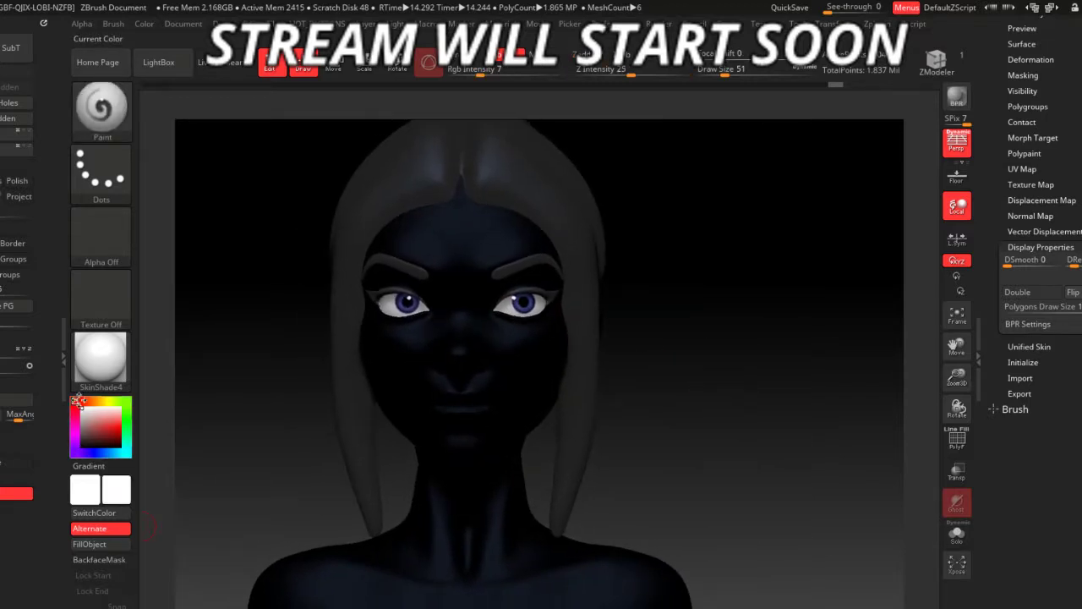
pyautogui.moveTo(690, 338); pyautogui.dragTo(720, 313)
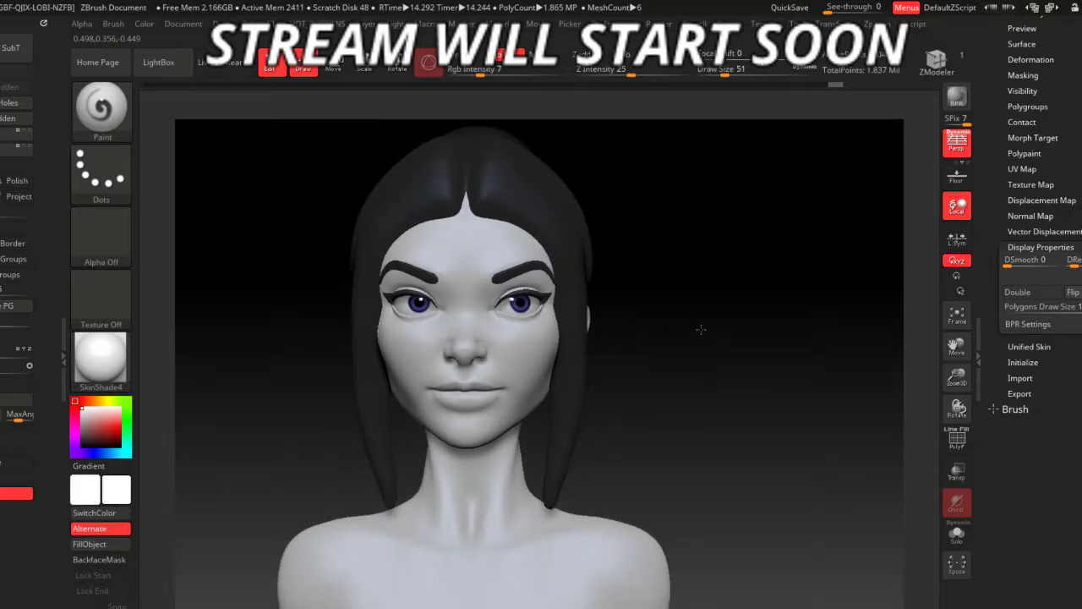
pyautogui.keyDown('alt'); pyautogui.click(515, 447); pyautogui.keyUp('alt')
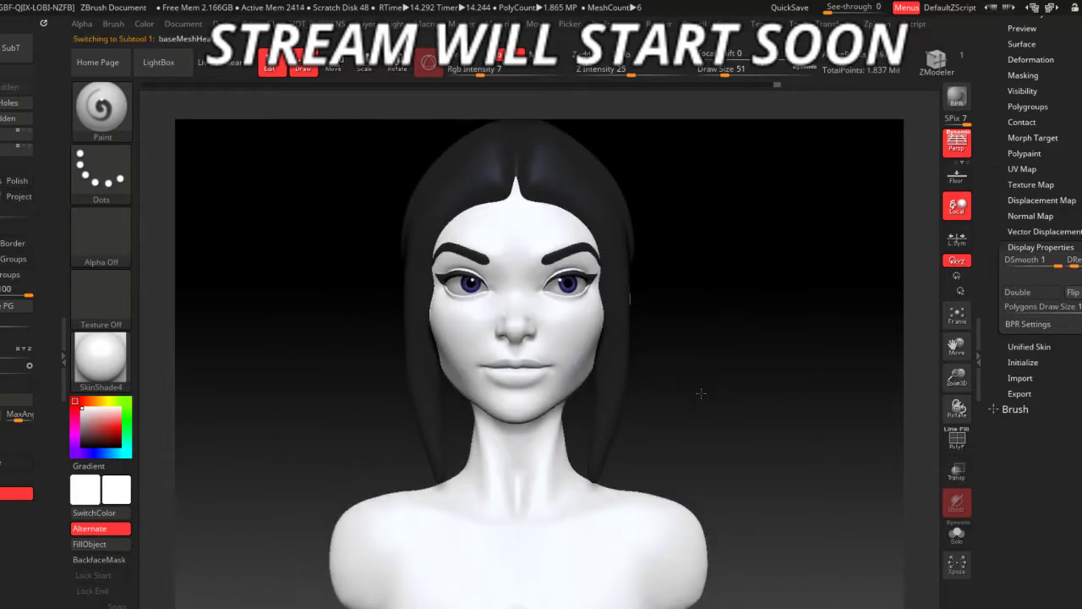
pyautogui.moveTo(705, 405); pyautogui.dragTo(708, 392)
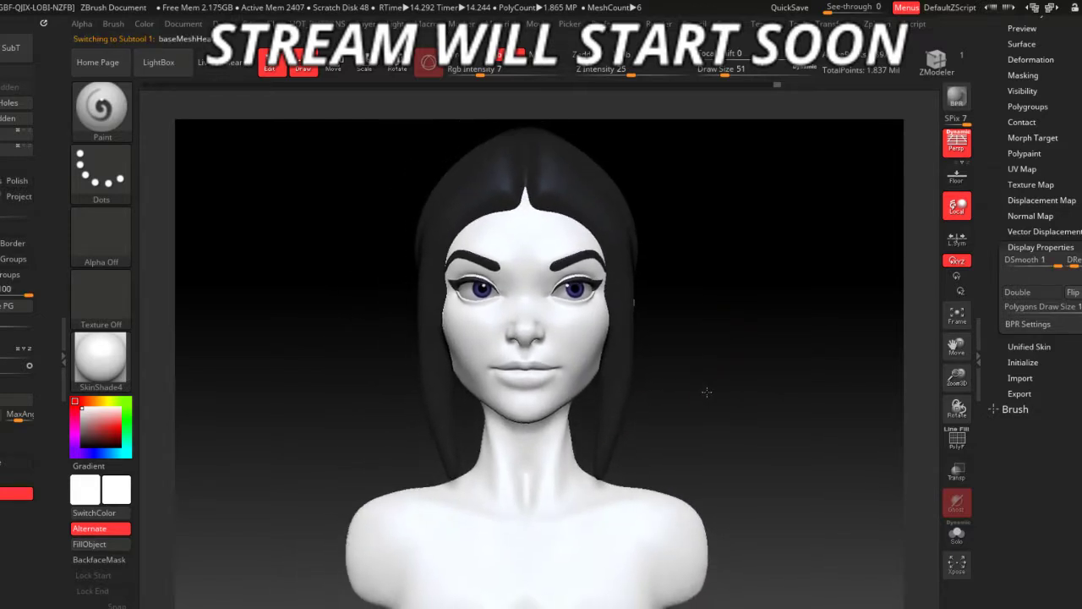
# - BPR-render the frontal bust and screen-capture its head and shoulders
pyautogui.click(957, 97)
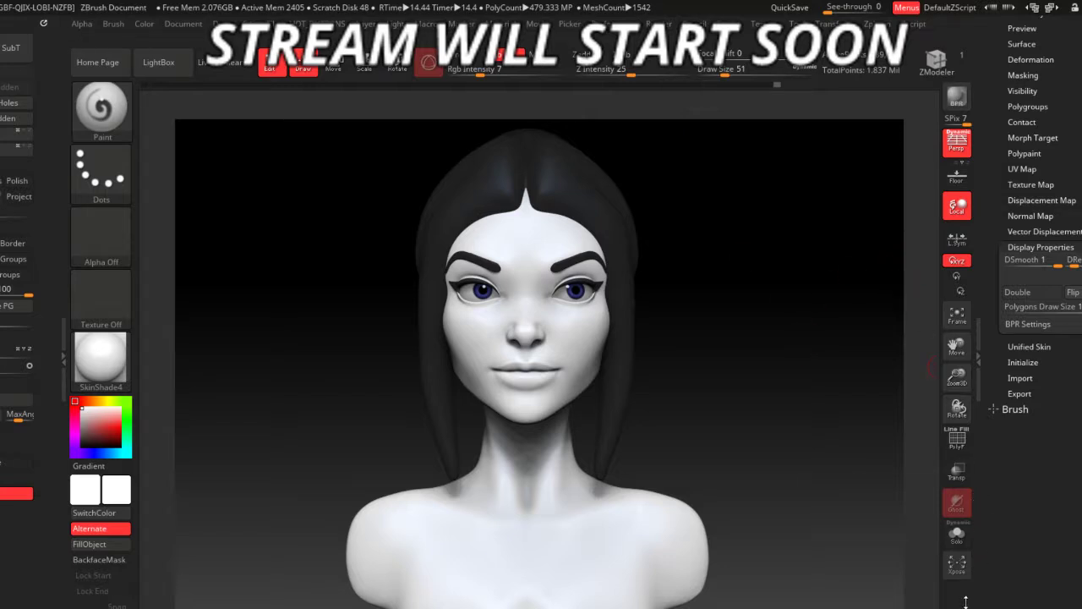
pyautogui.press('Print')
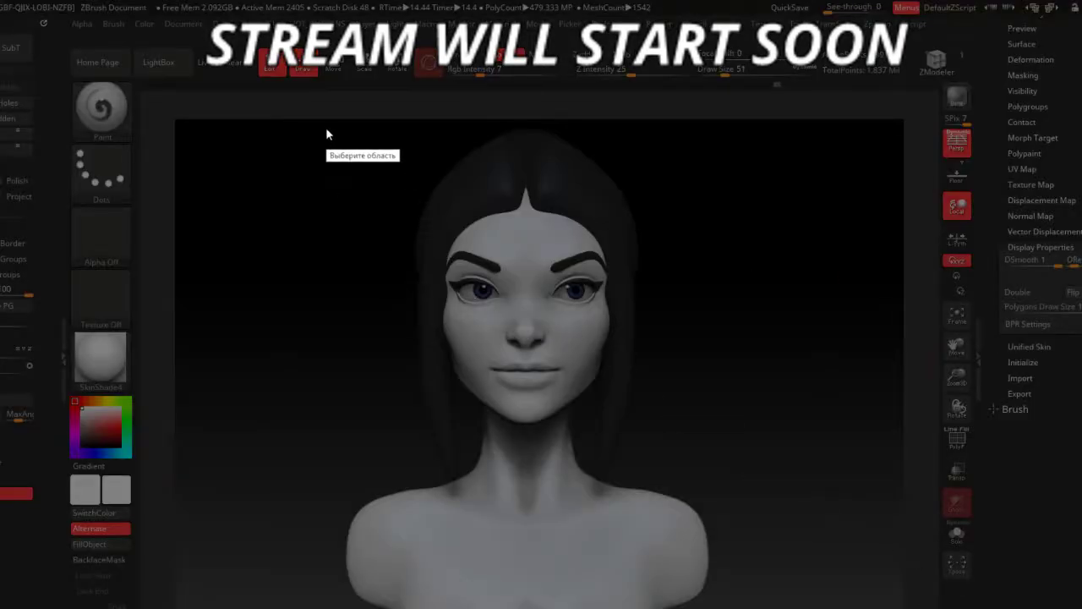
pyautogui.moveTo(321, 123); pyautogui.dragTo(734, 607)
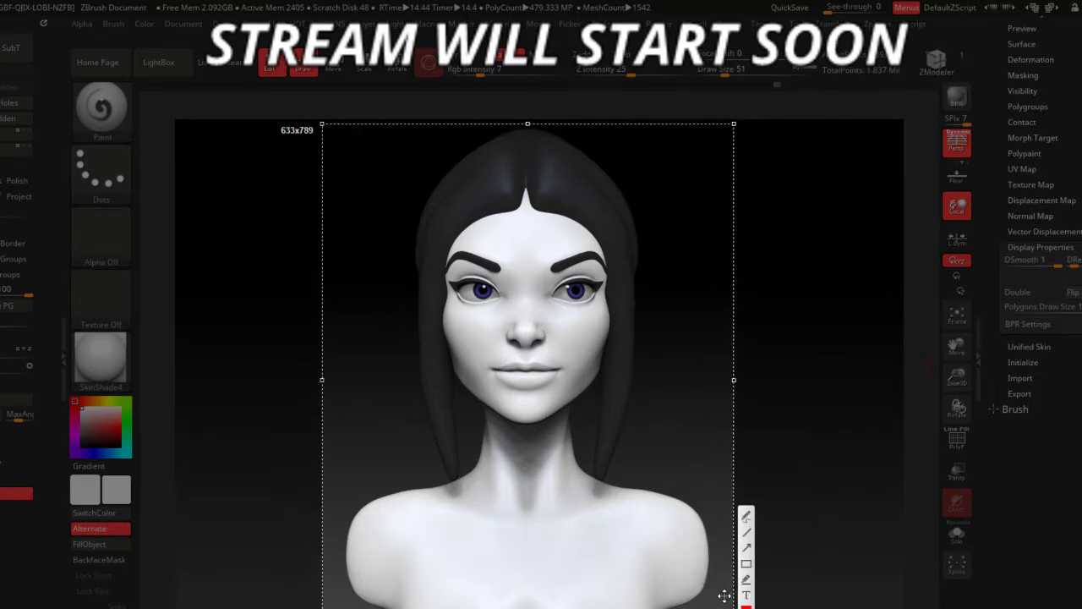
pyautogui.hotkey('ctrl', 'c')
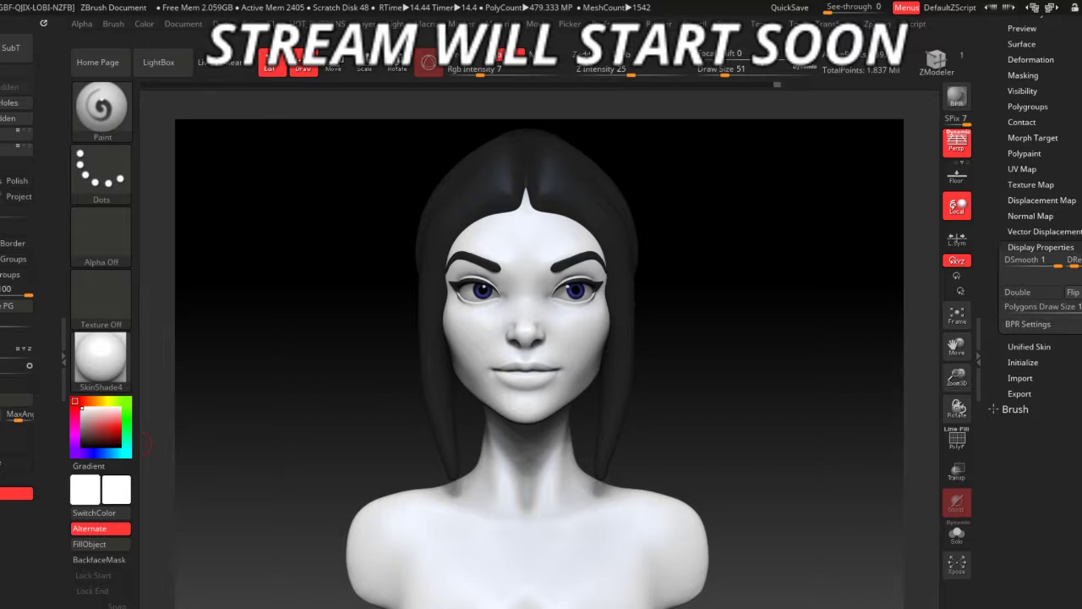
# - Switch the bust back to grey BasicMaterial and turn it to a three-quarter view
pyautogui.click(101, 357)
pyautogui.click(240, 557)
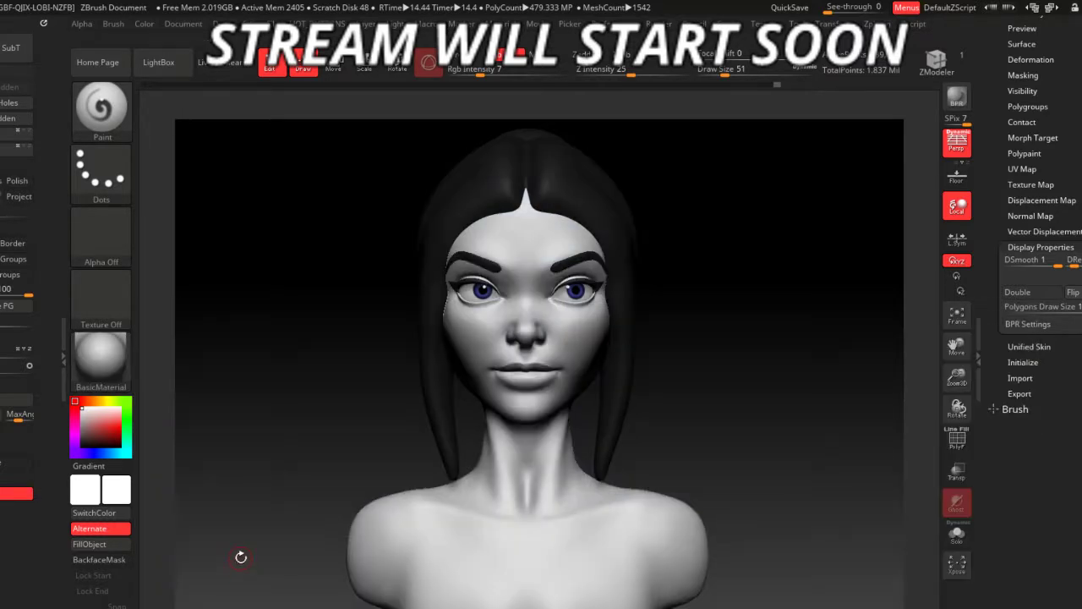
pyautogui.moveTo(298, 370); pyautogui.dragTo(716, 306)
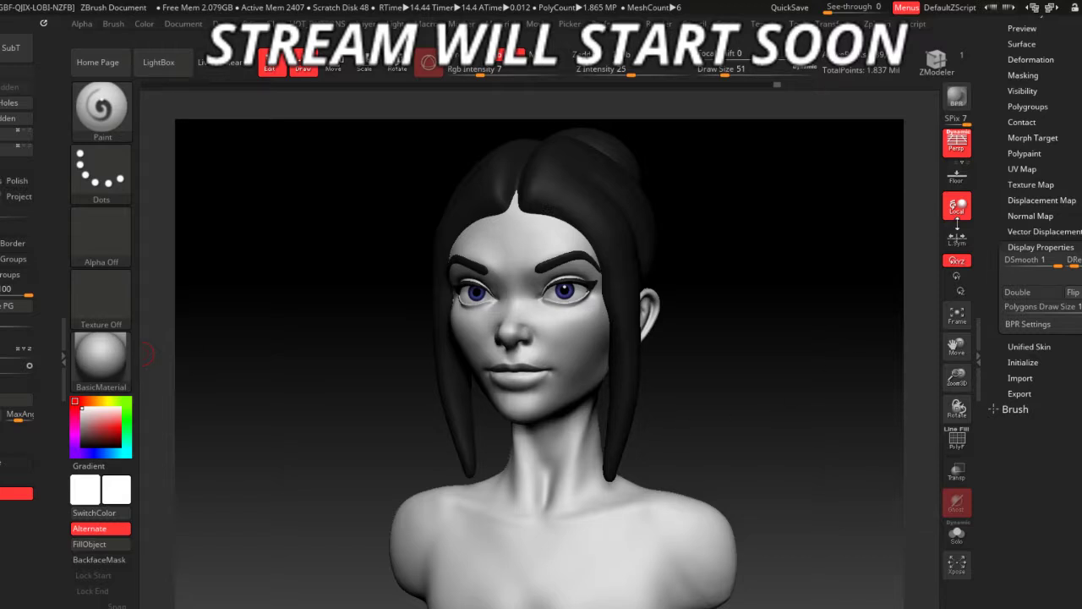
pyautogui.scroll(5, 1014, 202)
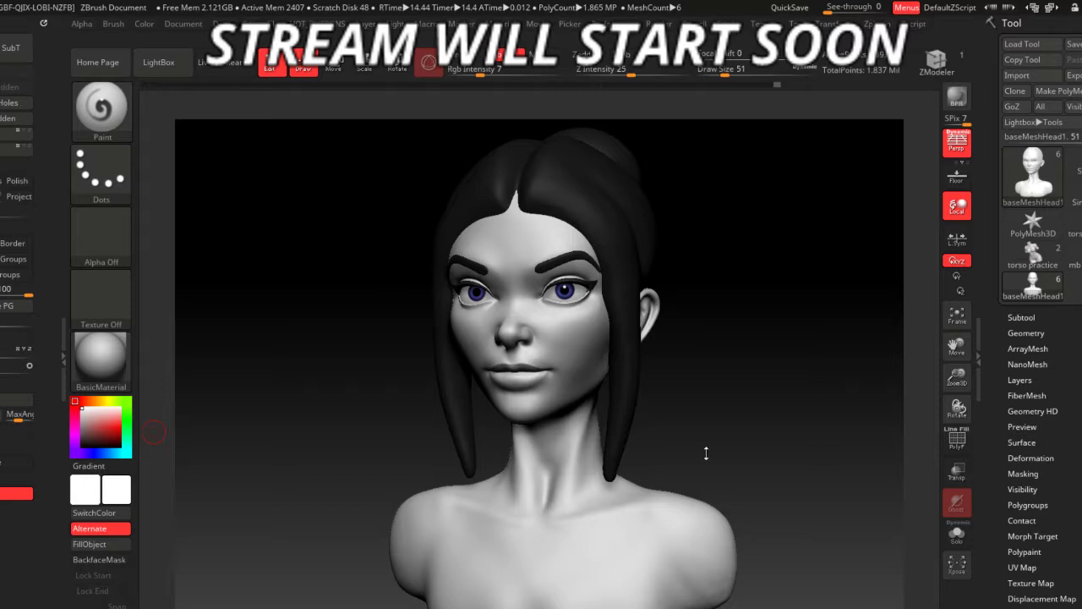
pyautogui.moveTo(722, 430); pyautogui.dragTo(693, 433)
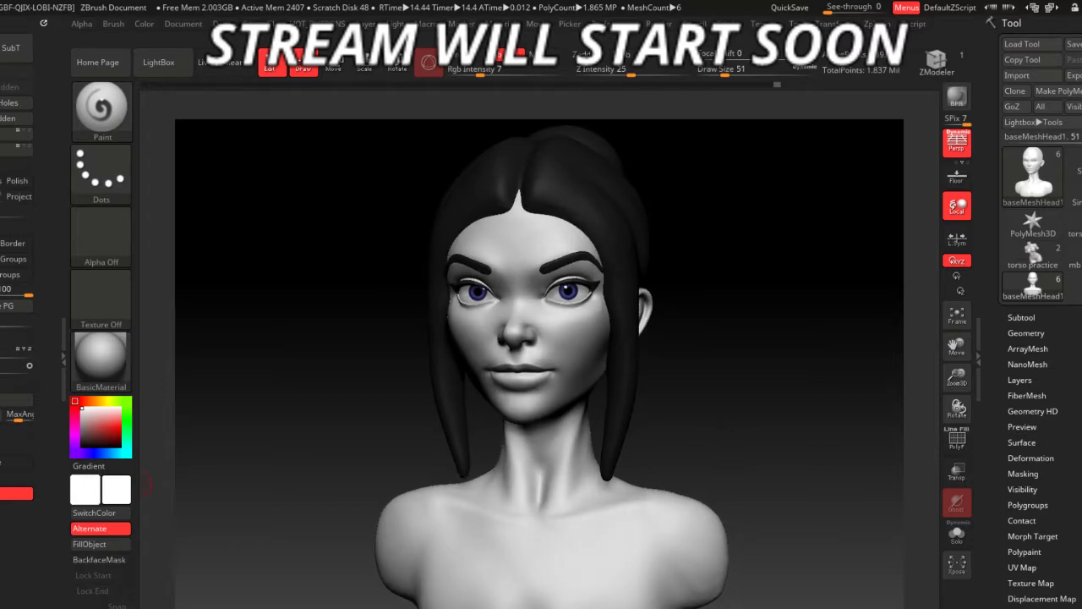